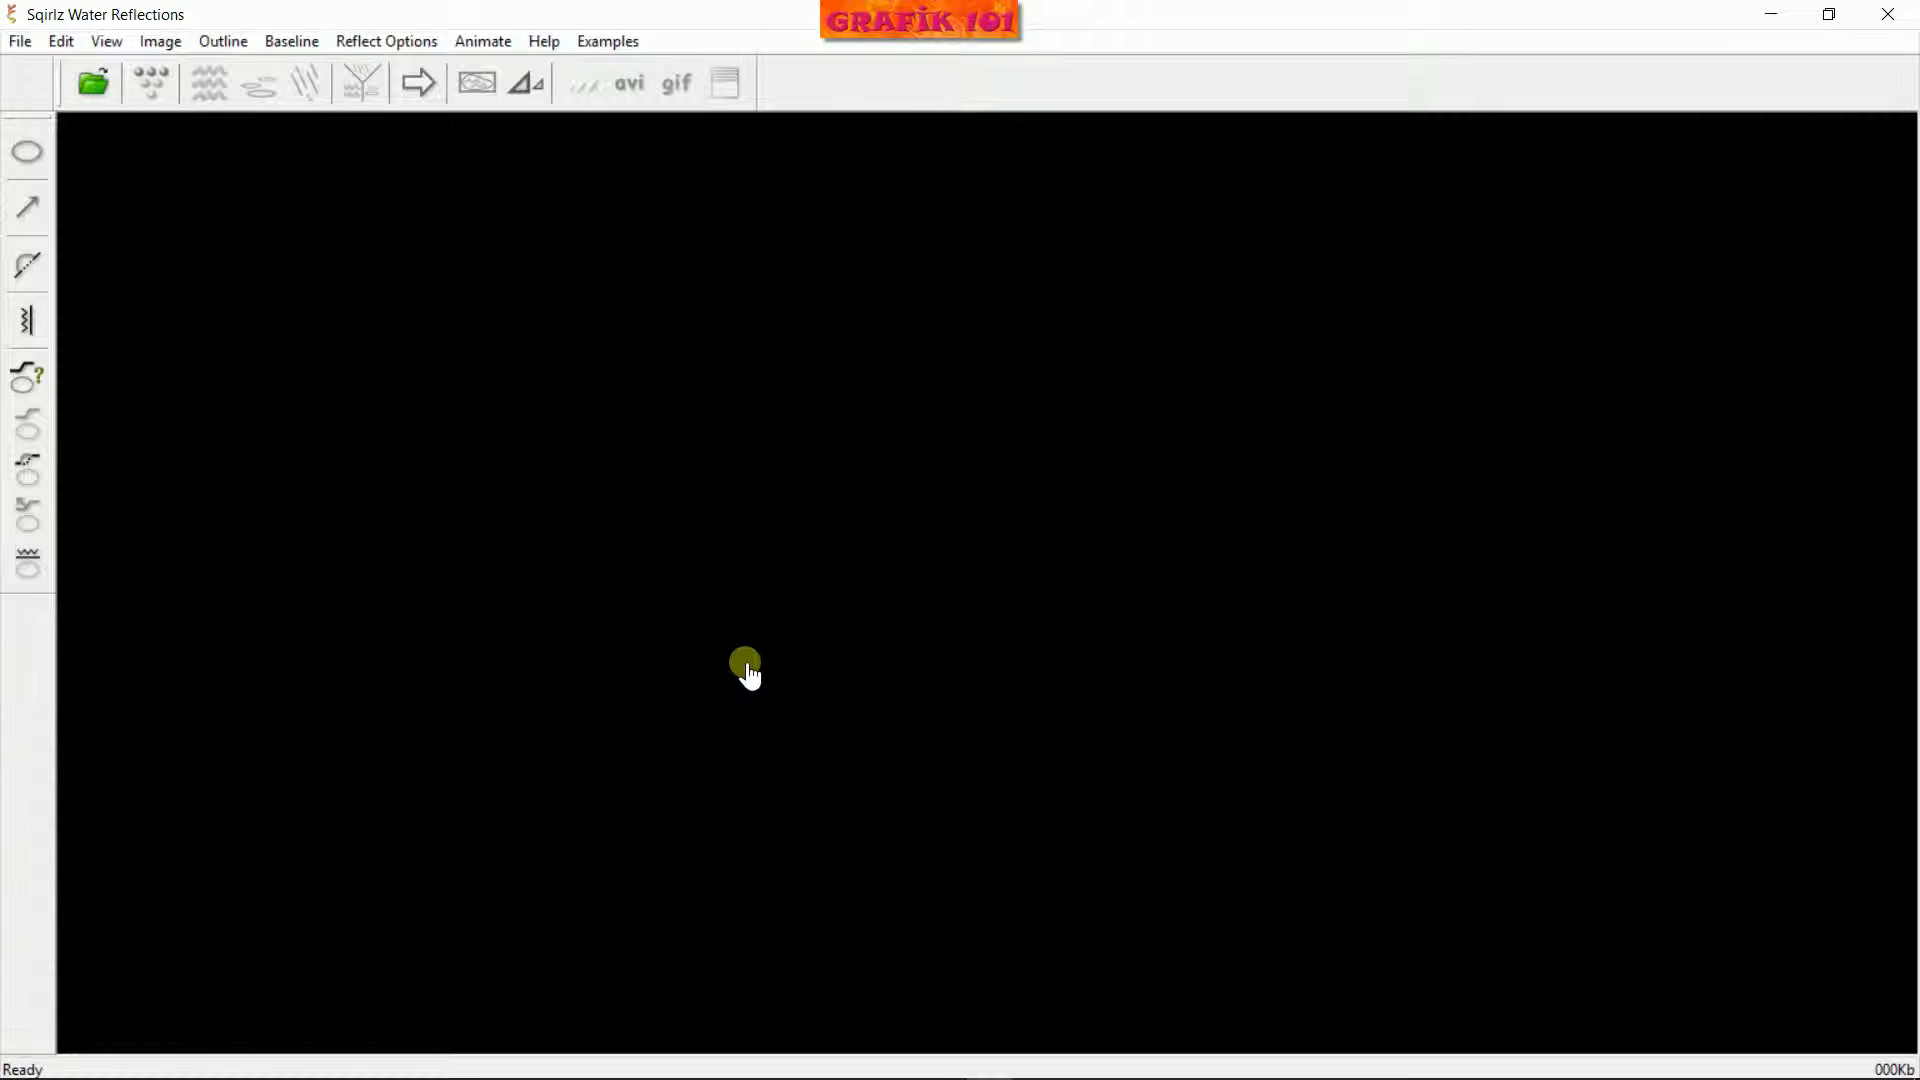
# Switch to the Opera browser and open the Unsplash site from the bookmarked image sites
pyautogui.click(1762, 17)
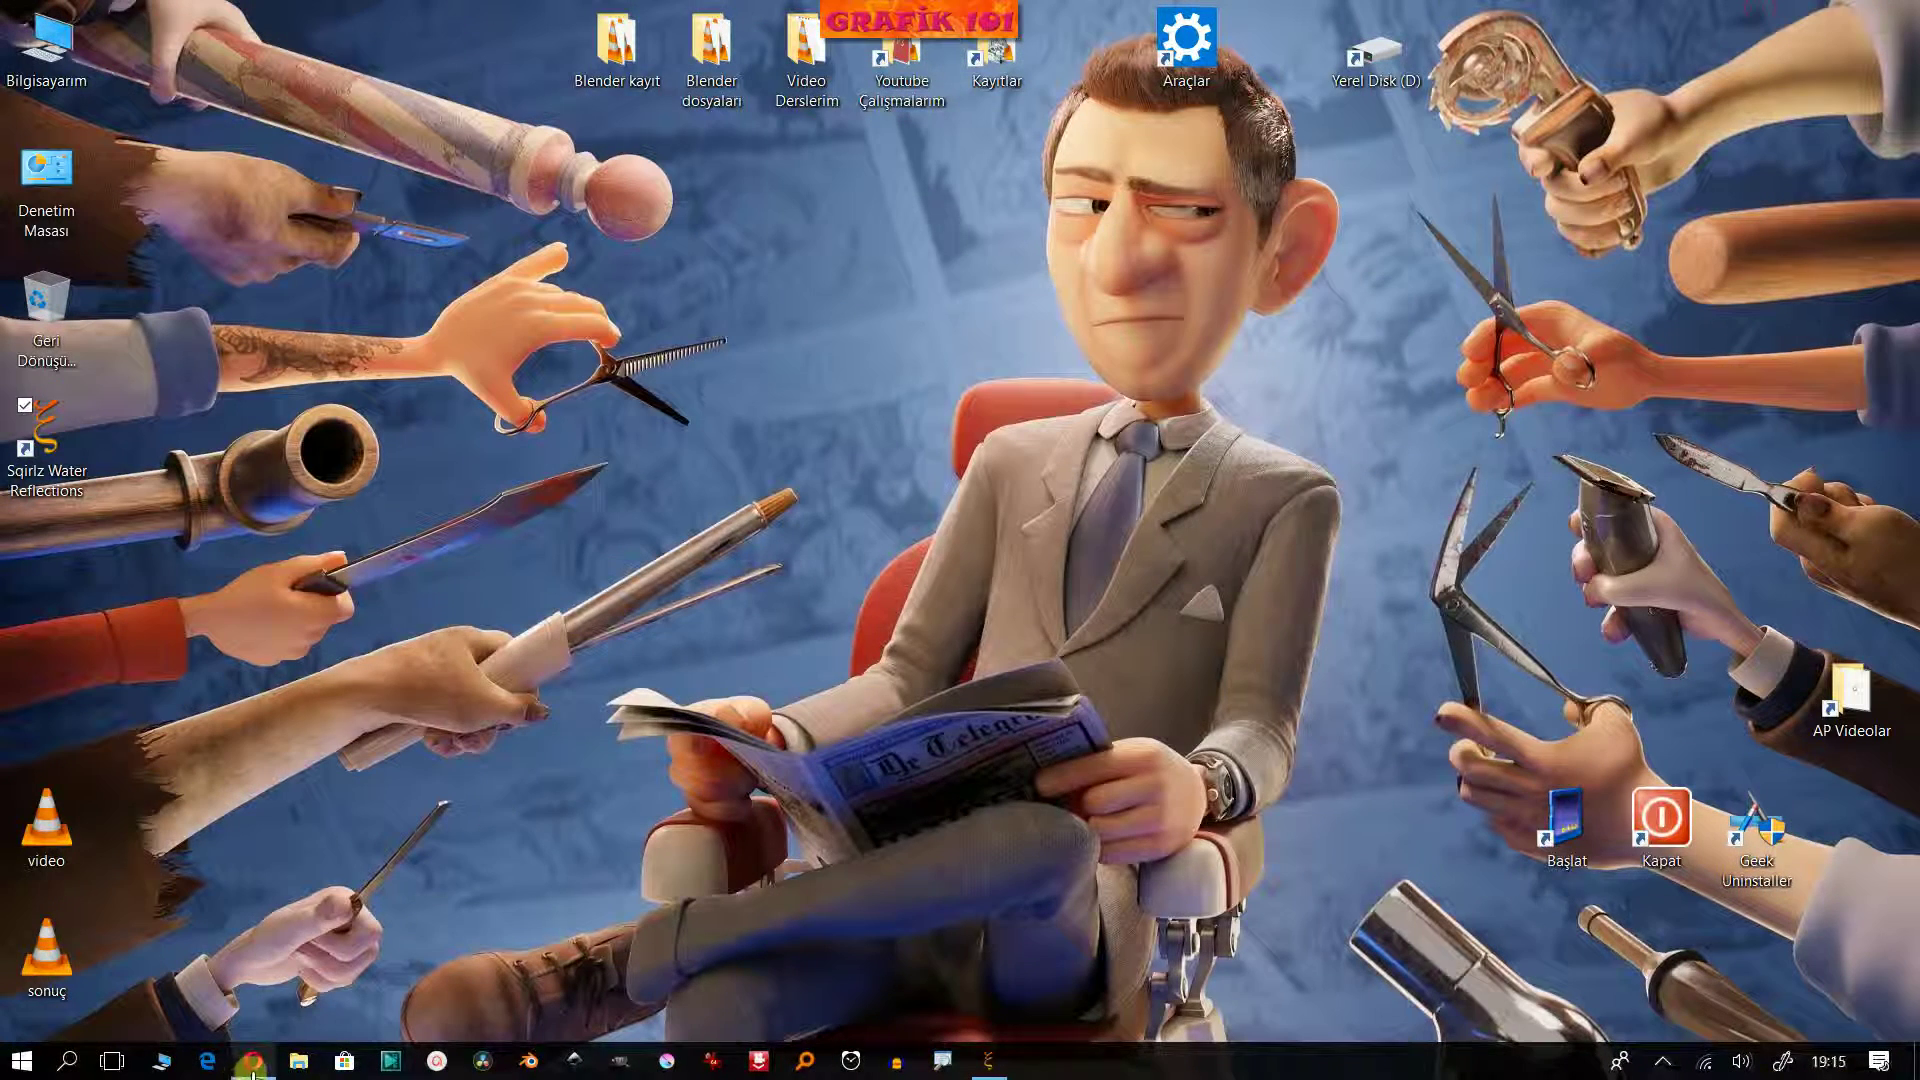
pyautogui.click(253, 1062)
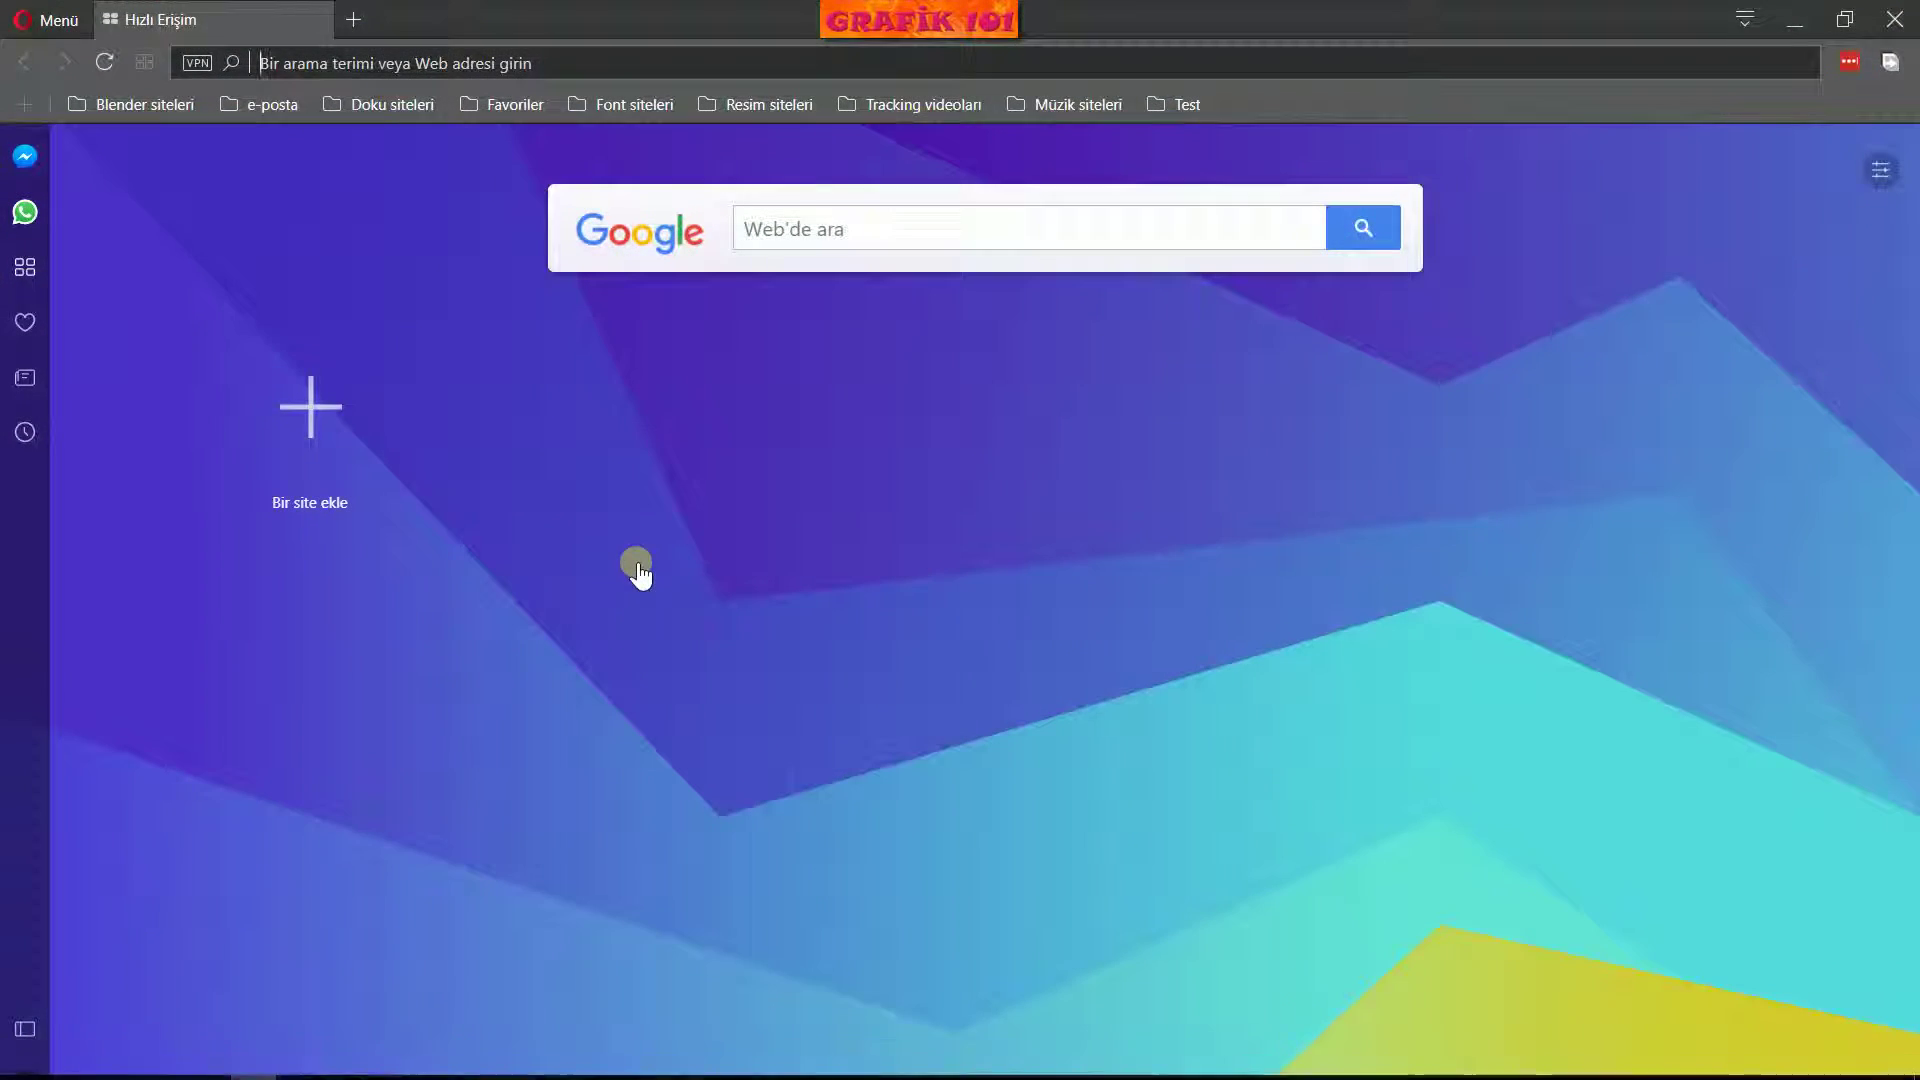
pyautogui.click(736, 316)
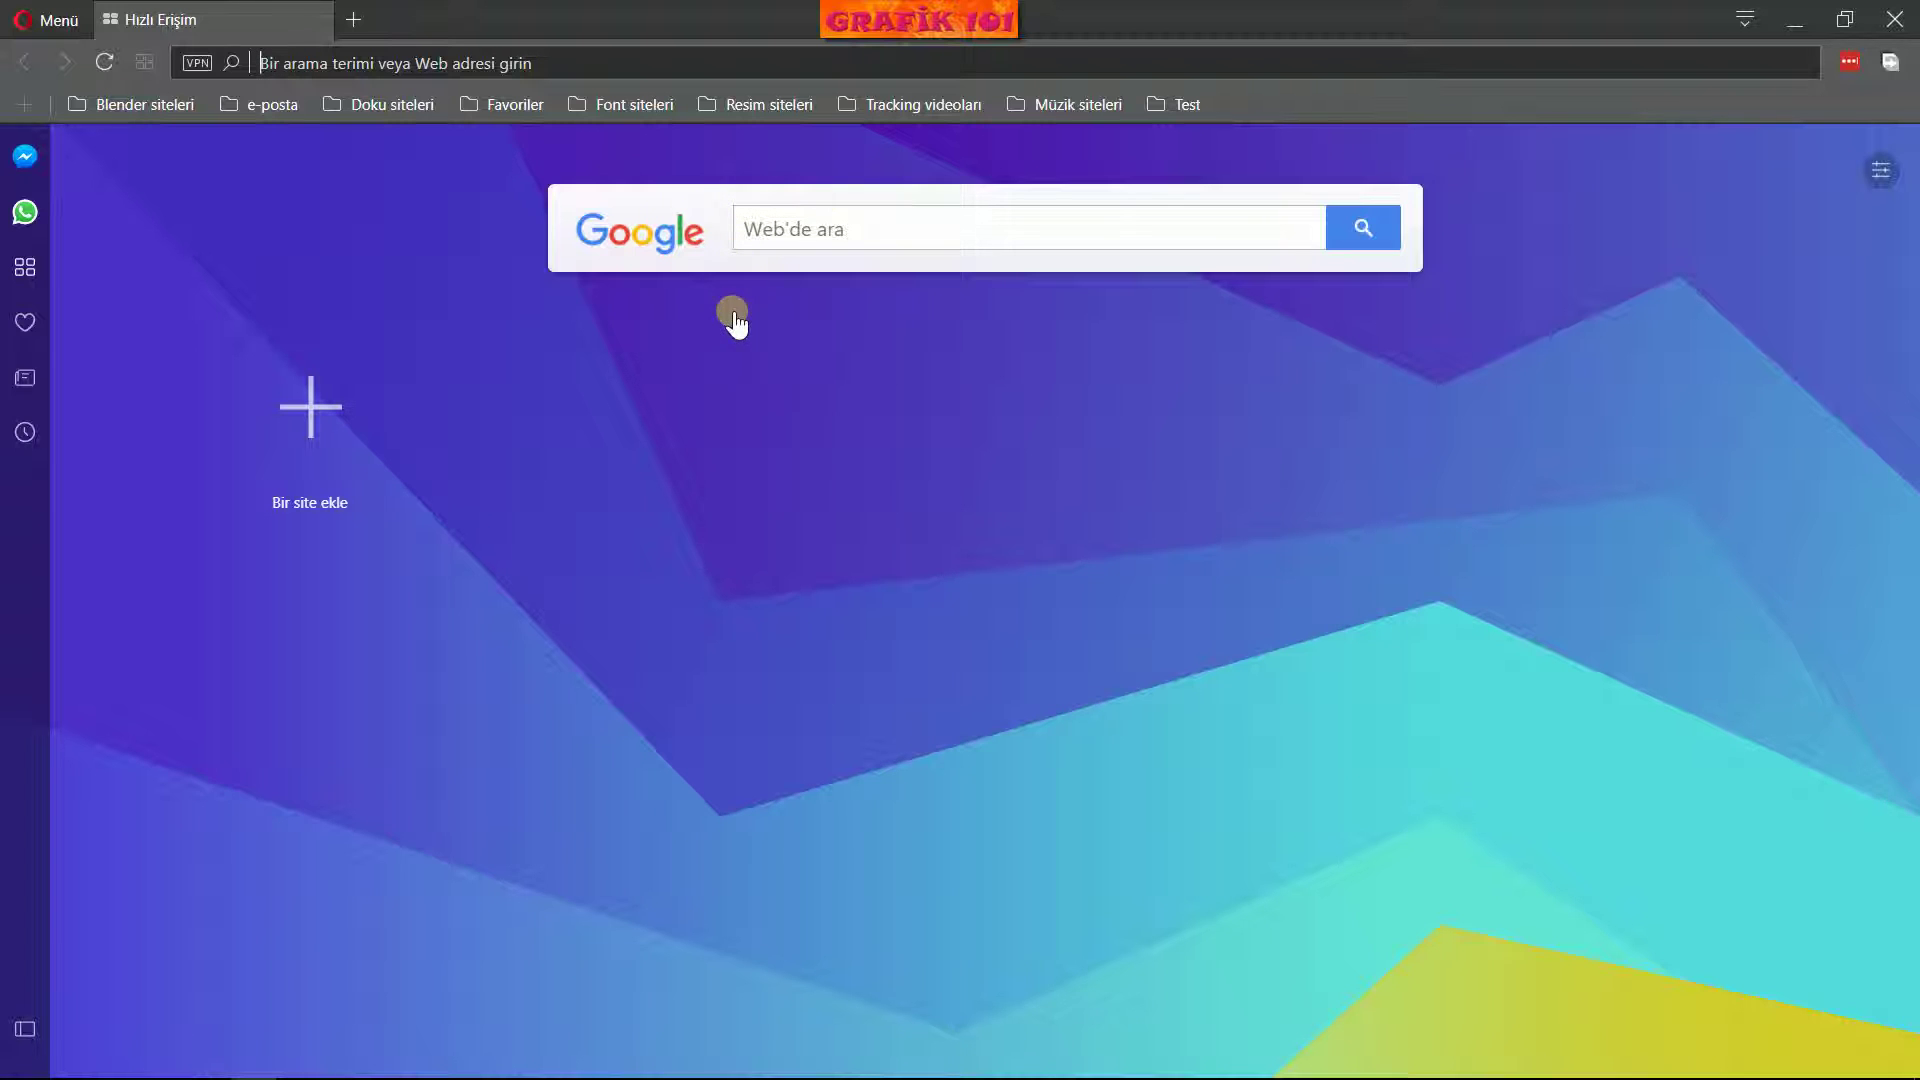
pyautogui.click(765, 105)
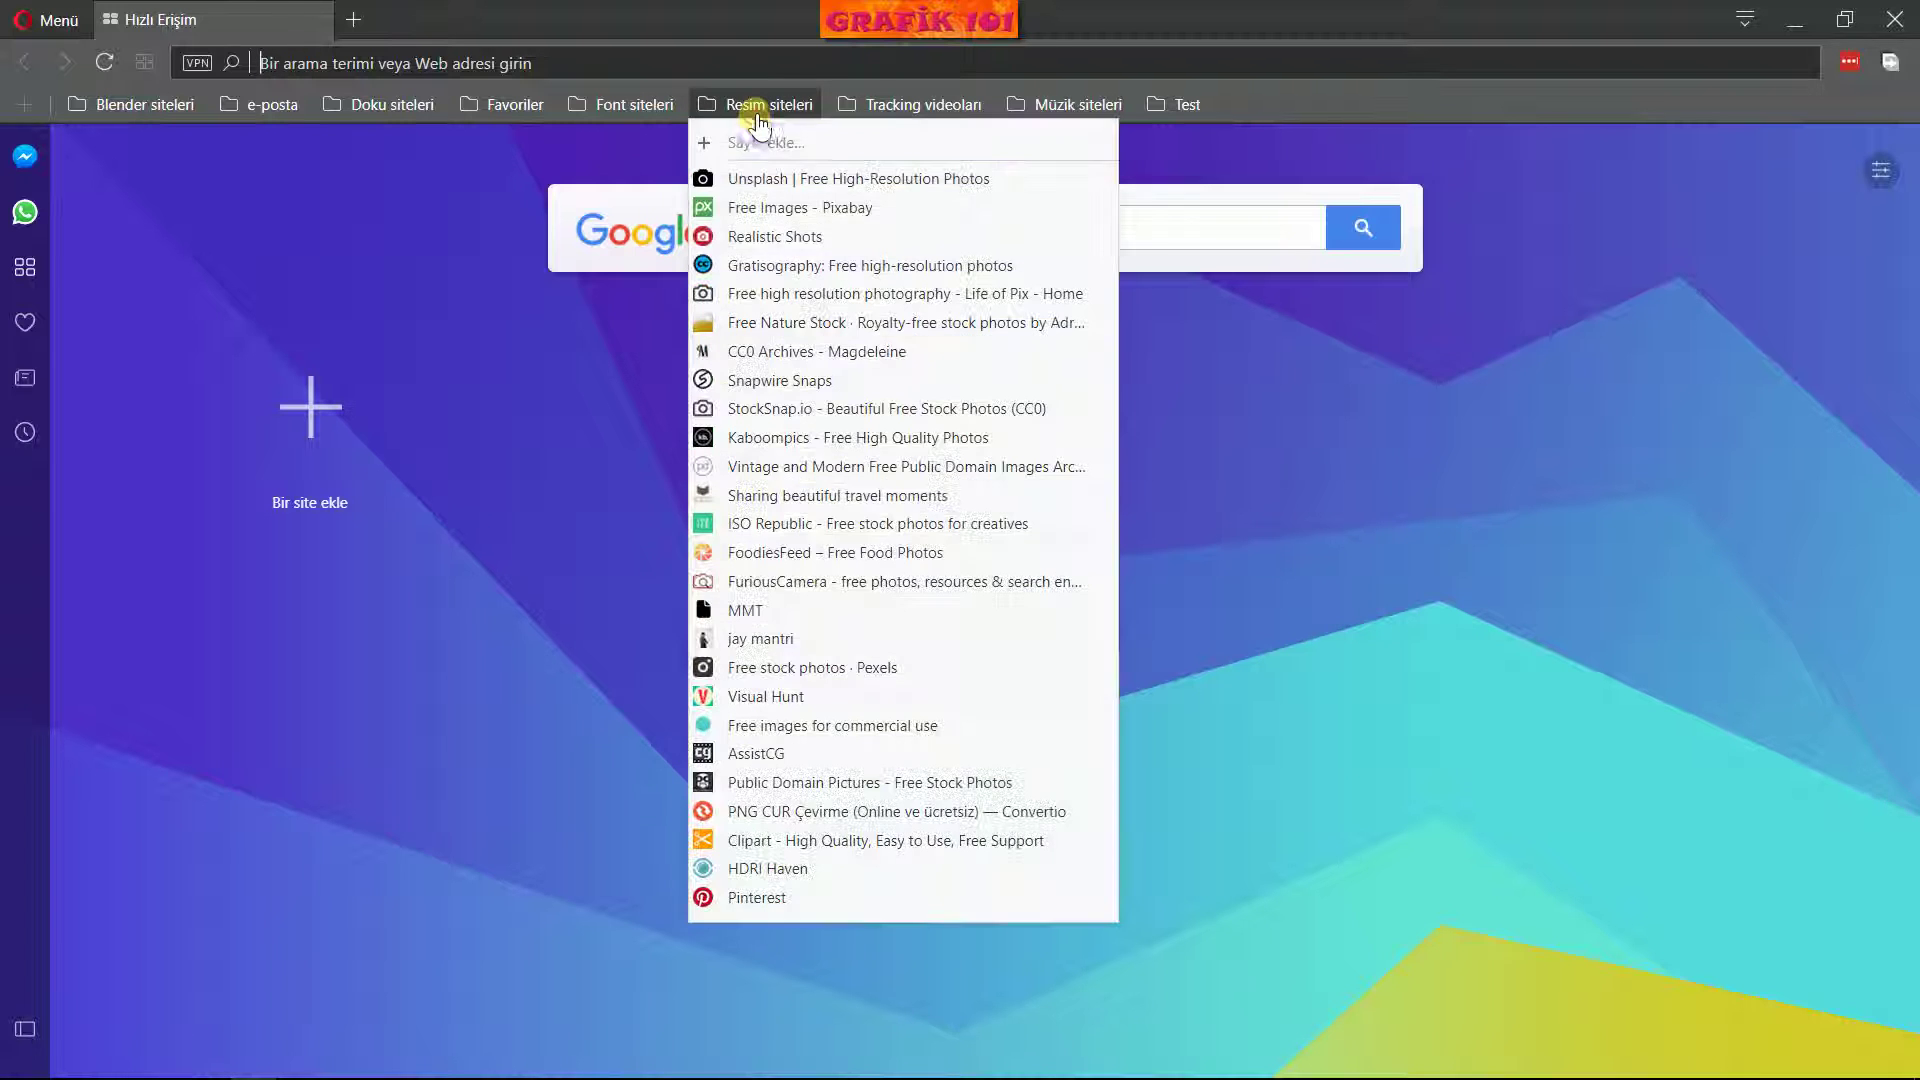
pyautogui.click(763, 182)
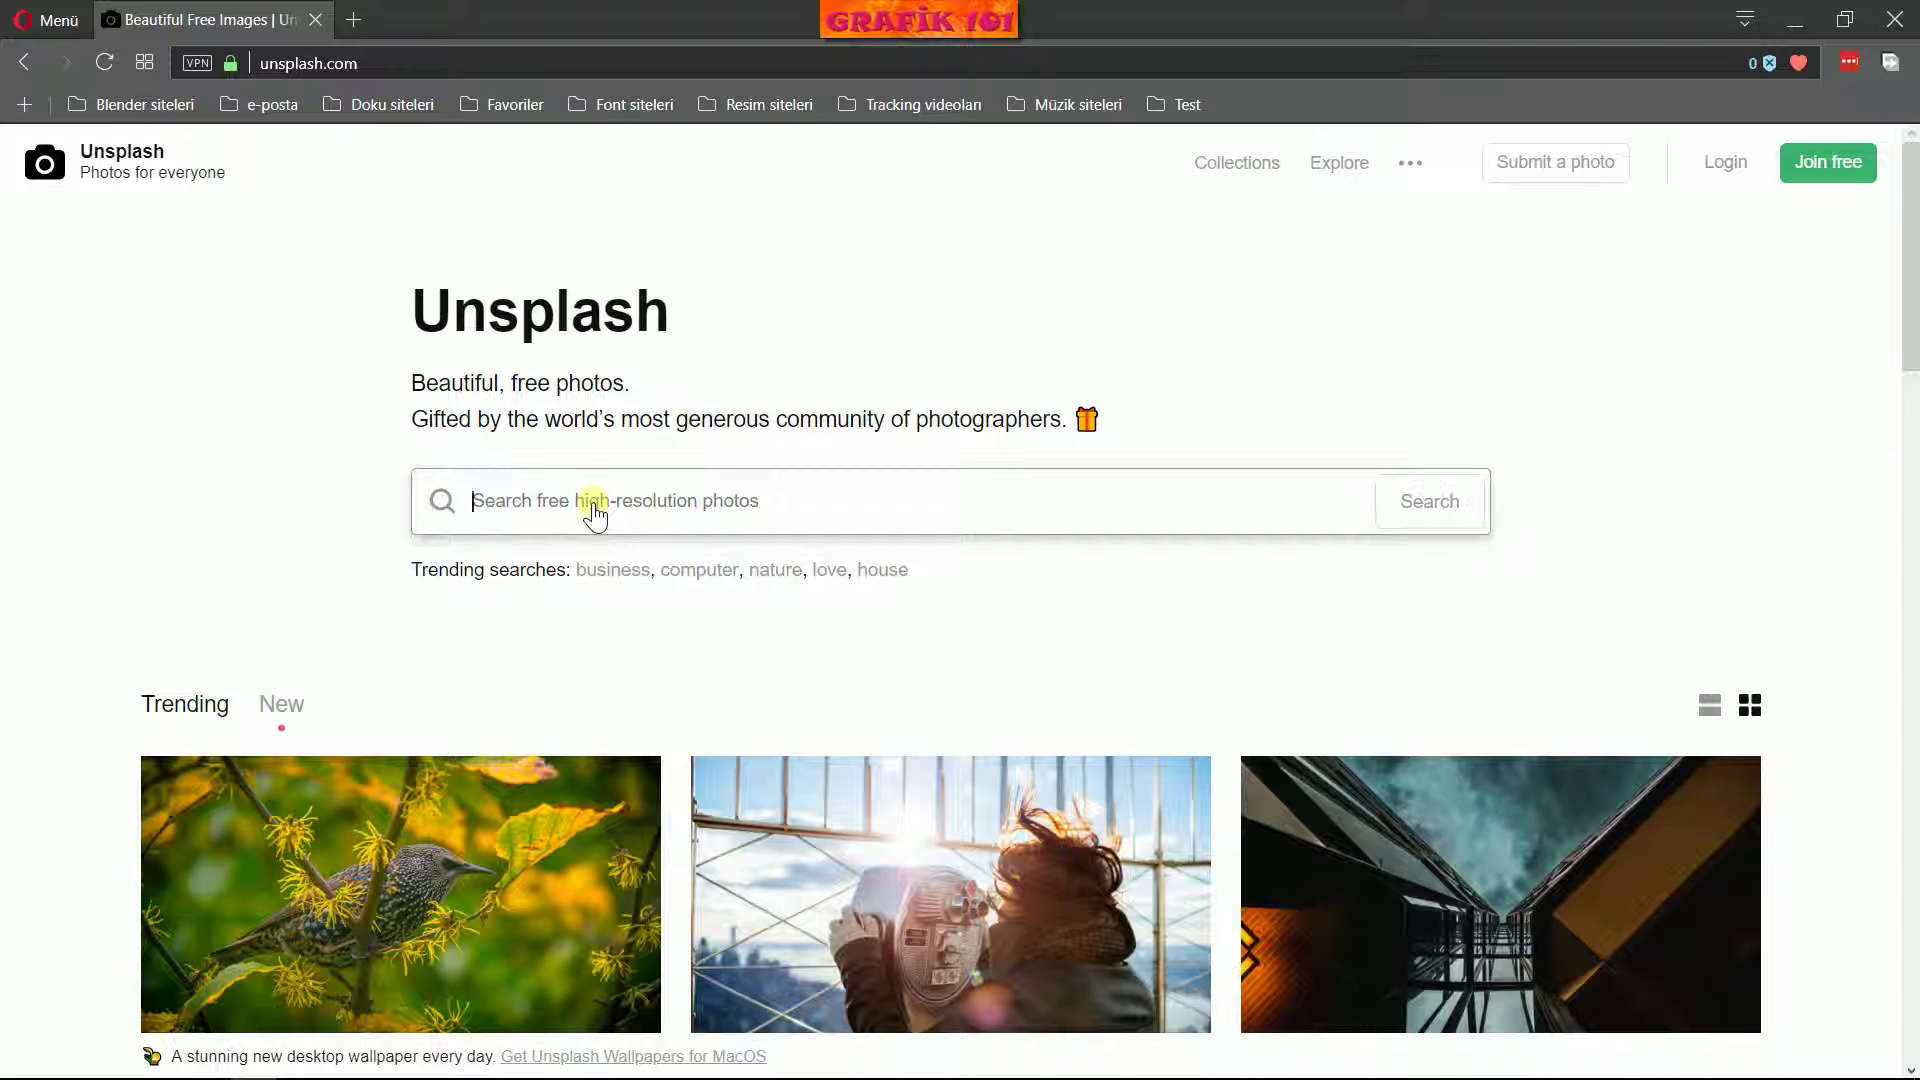
# Search Unsplash for "lake" and open the photo of the mountain lake at Piburger See, Austria
pyautogui.write('lake')
pyautogui.press('Return')
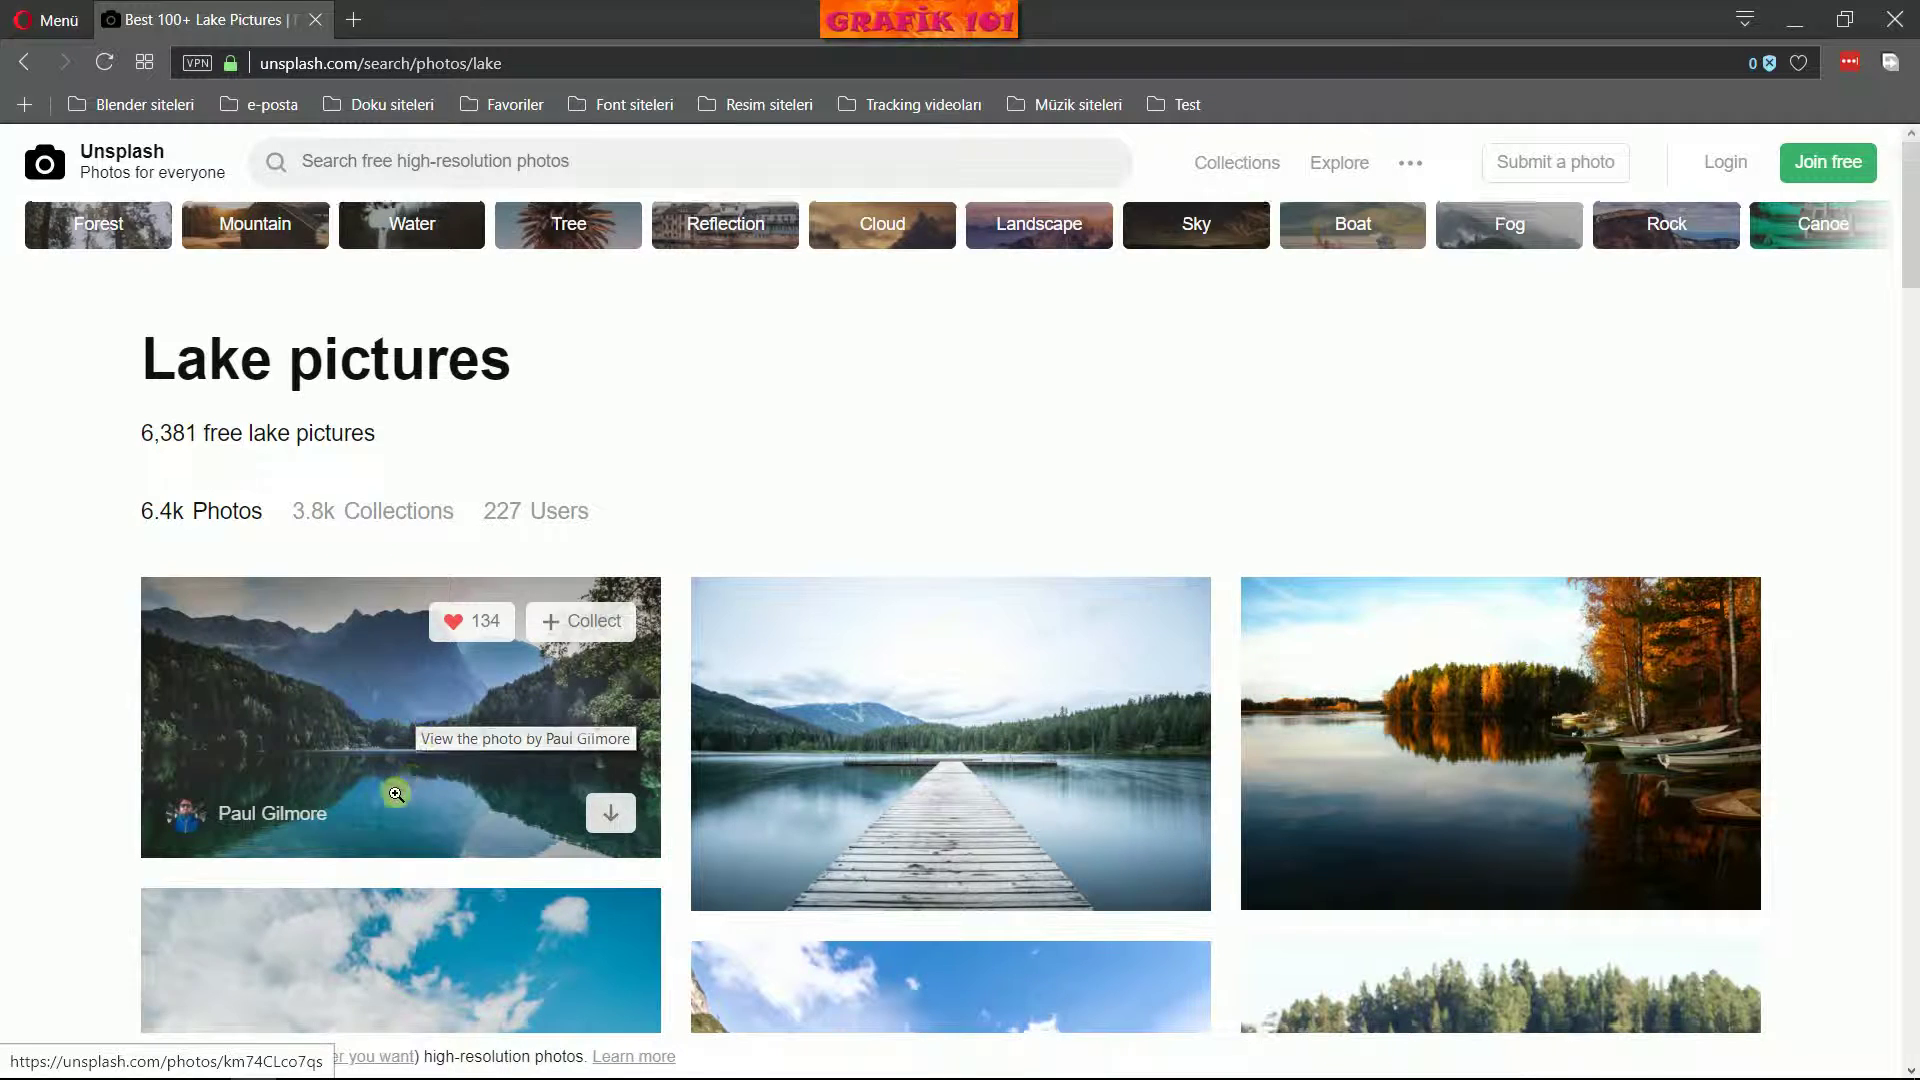
pyautogui.scroll(-1, 405, 785)
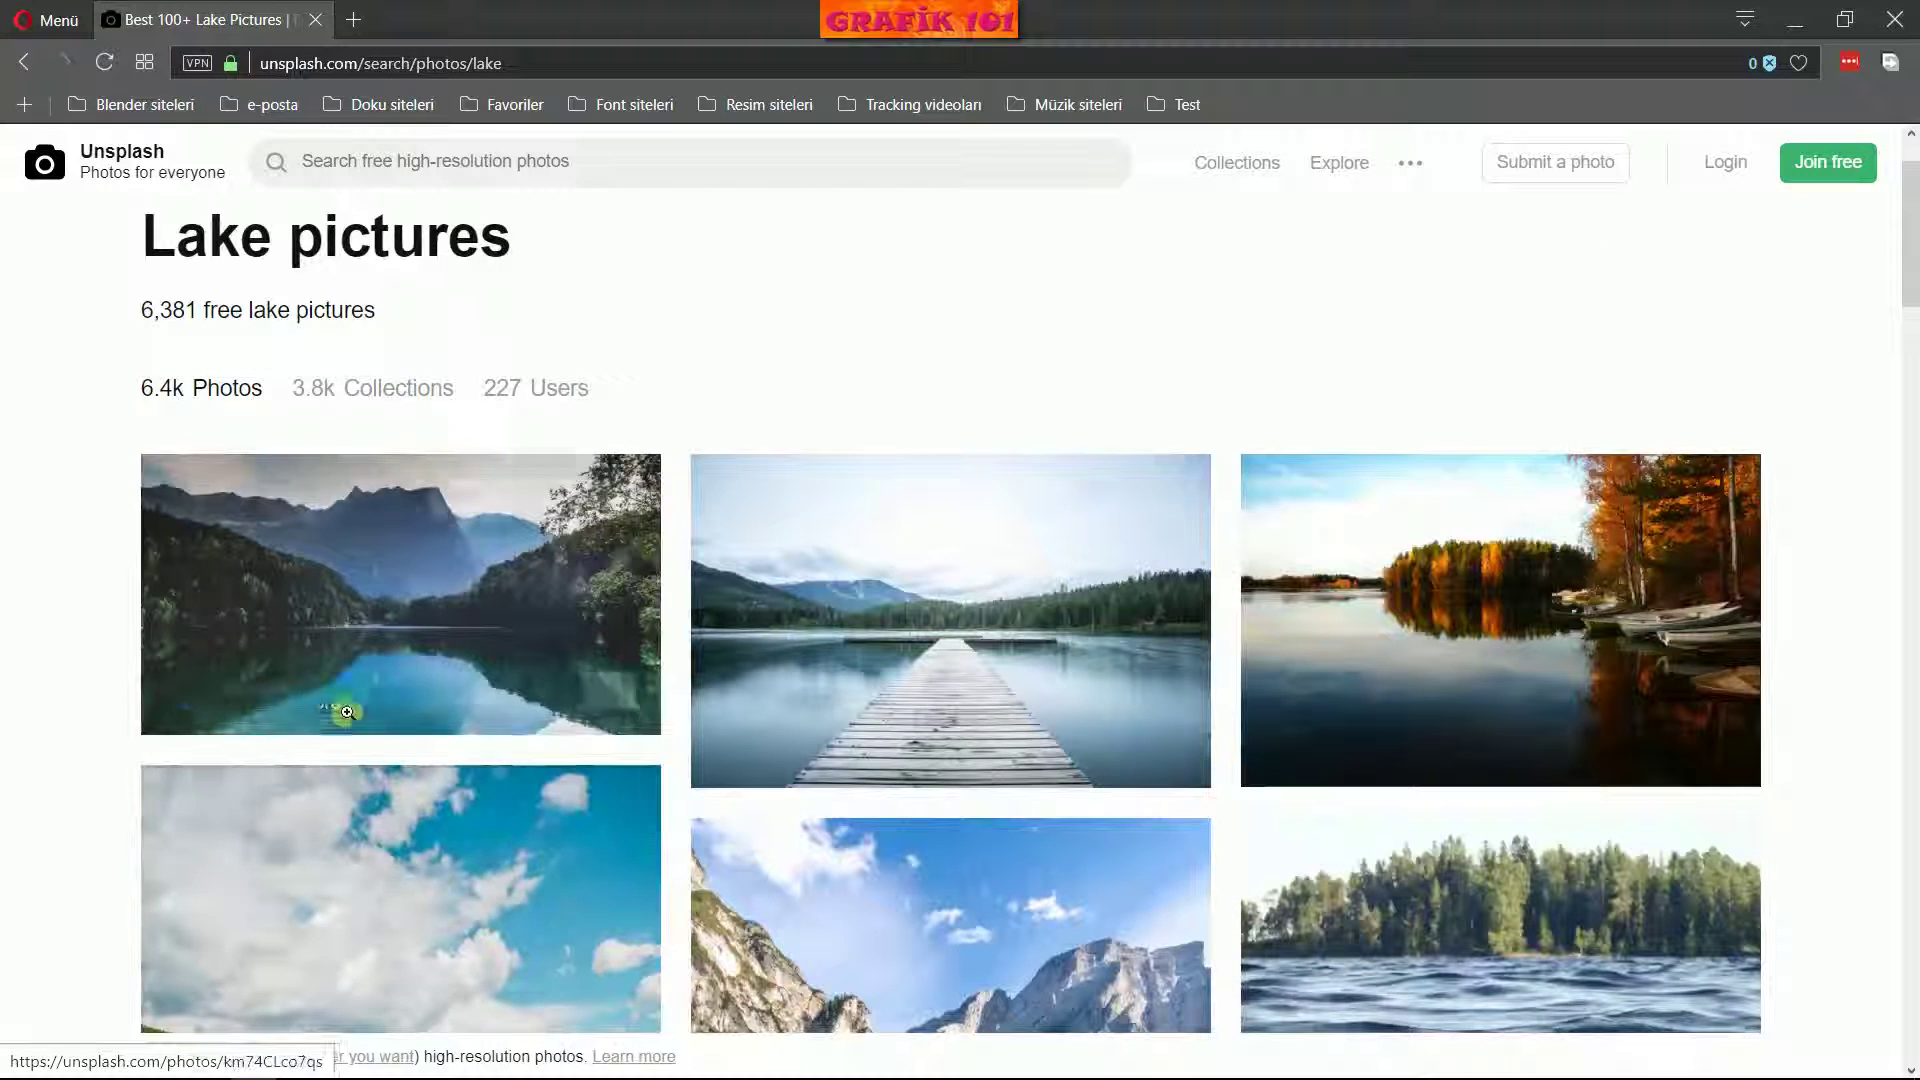
pyautogui.click(378, 643)
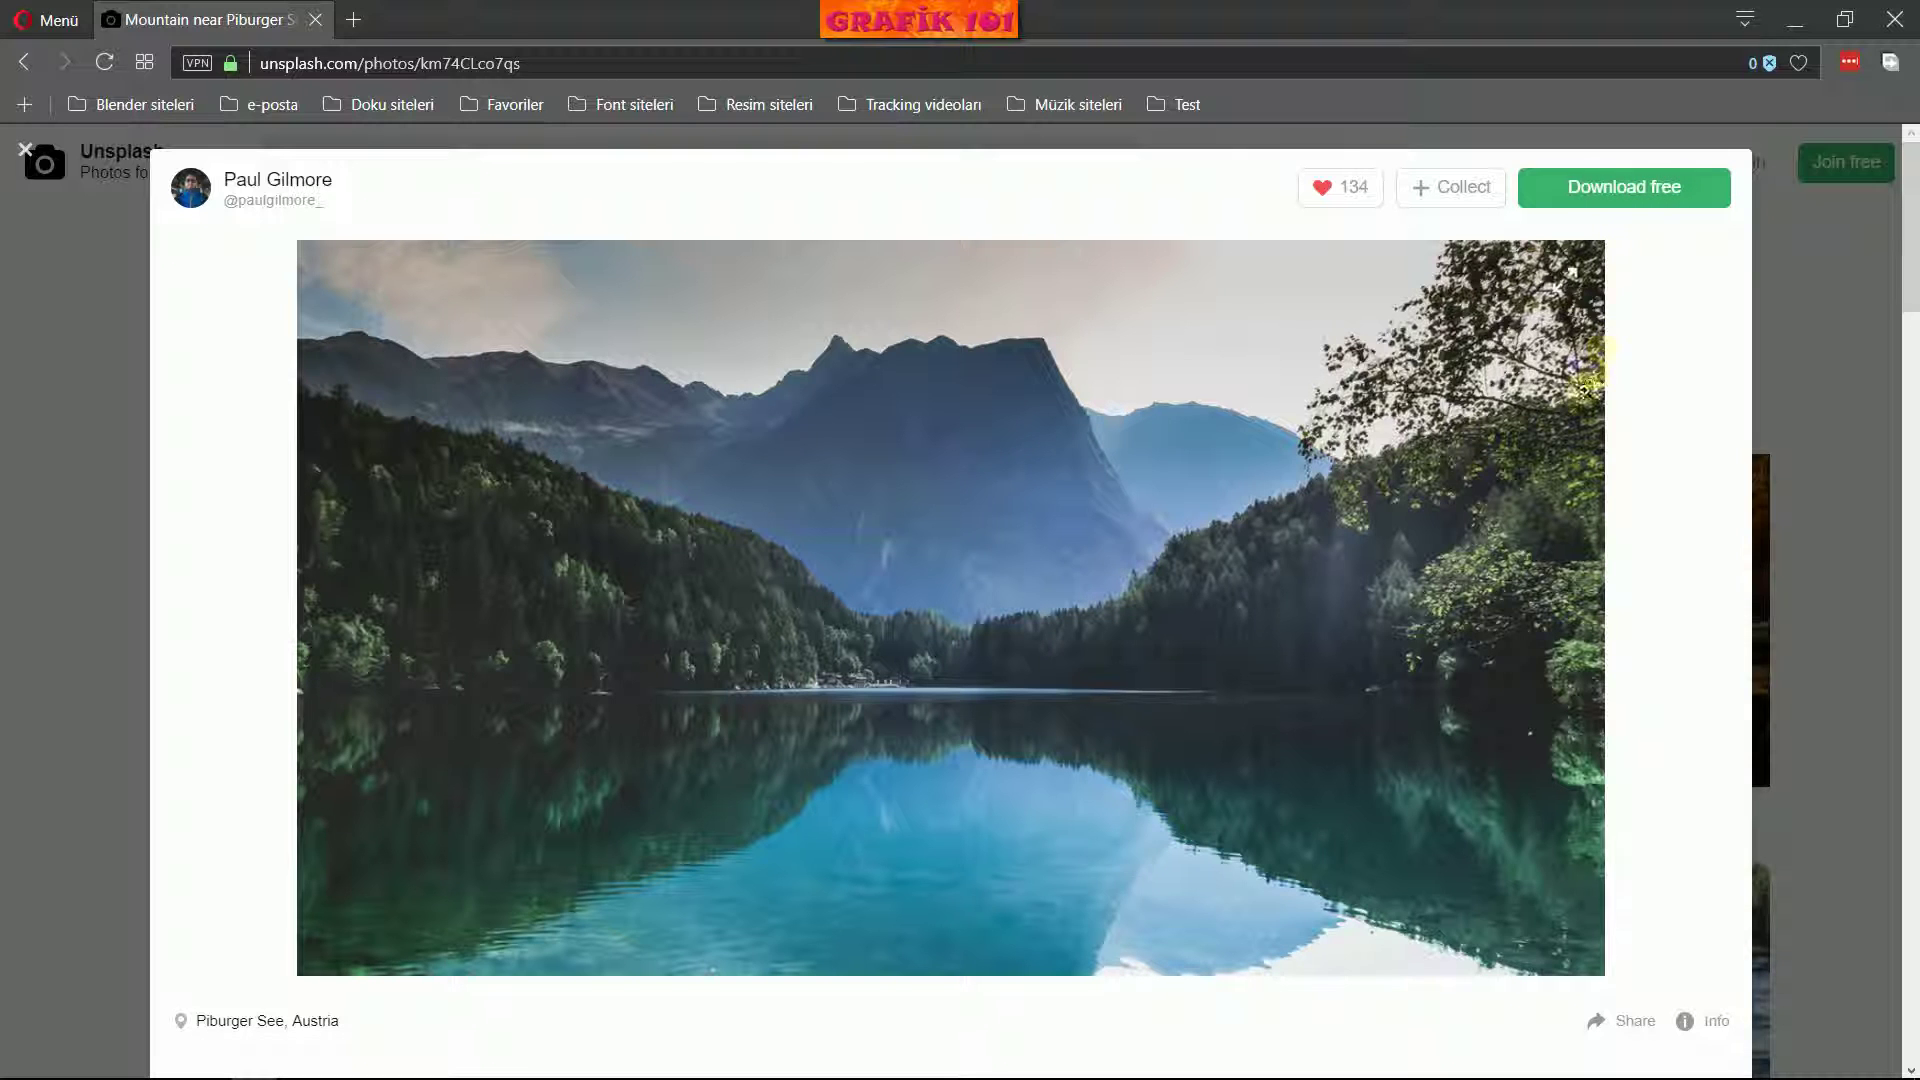
# Download the lake photo for free and open the newly downloaded file in IrfanView
pyautogui.moveTo(1644, 125)
pyautogui.mouseDown()
pyautogui.moveTo(1512, 140)
pyautogui.moveTo(1494, 245)
pyautogui.moveTo(1691, 269)
pyautogui.moveTo(1721, 135)
pyautogui.moveTo(1625, 125)
pyautogui.mouseUp()
pyautogui.moveTo(1505, 495)
pyautogui.mouseDown()
pyautogui.moveTo(1616, 295)
pyautogui.moveTo(1563, 276)
pyautogui.moveTo(1652, 321)
pyautogui.mouseUp()
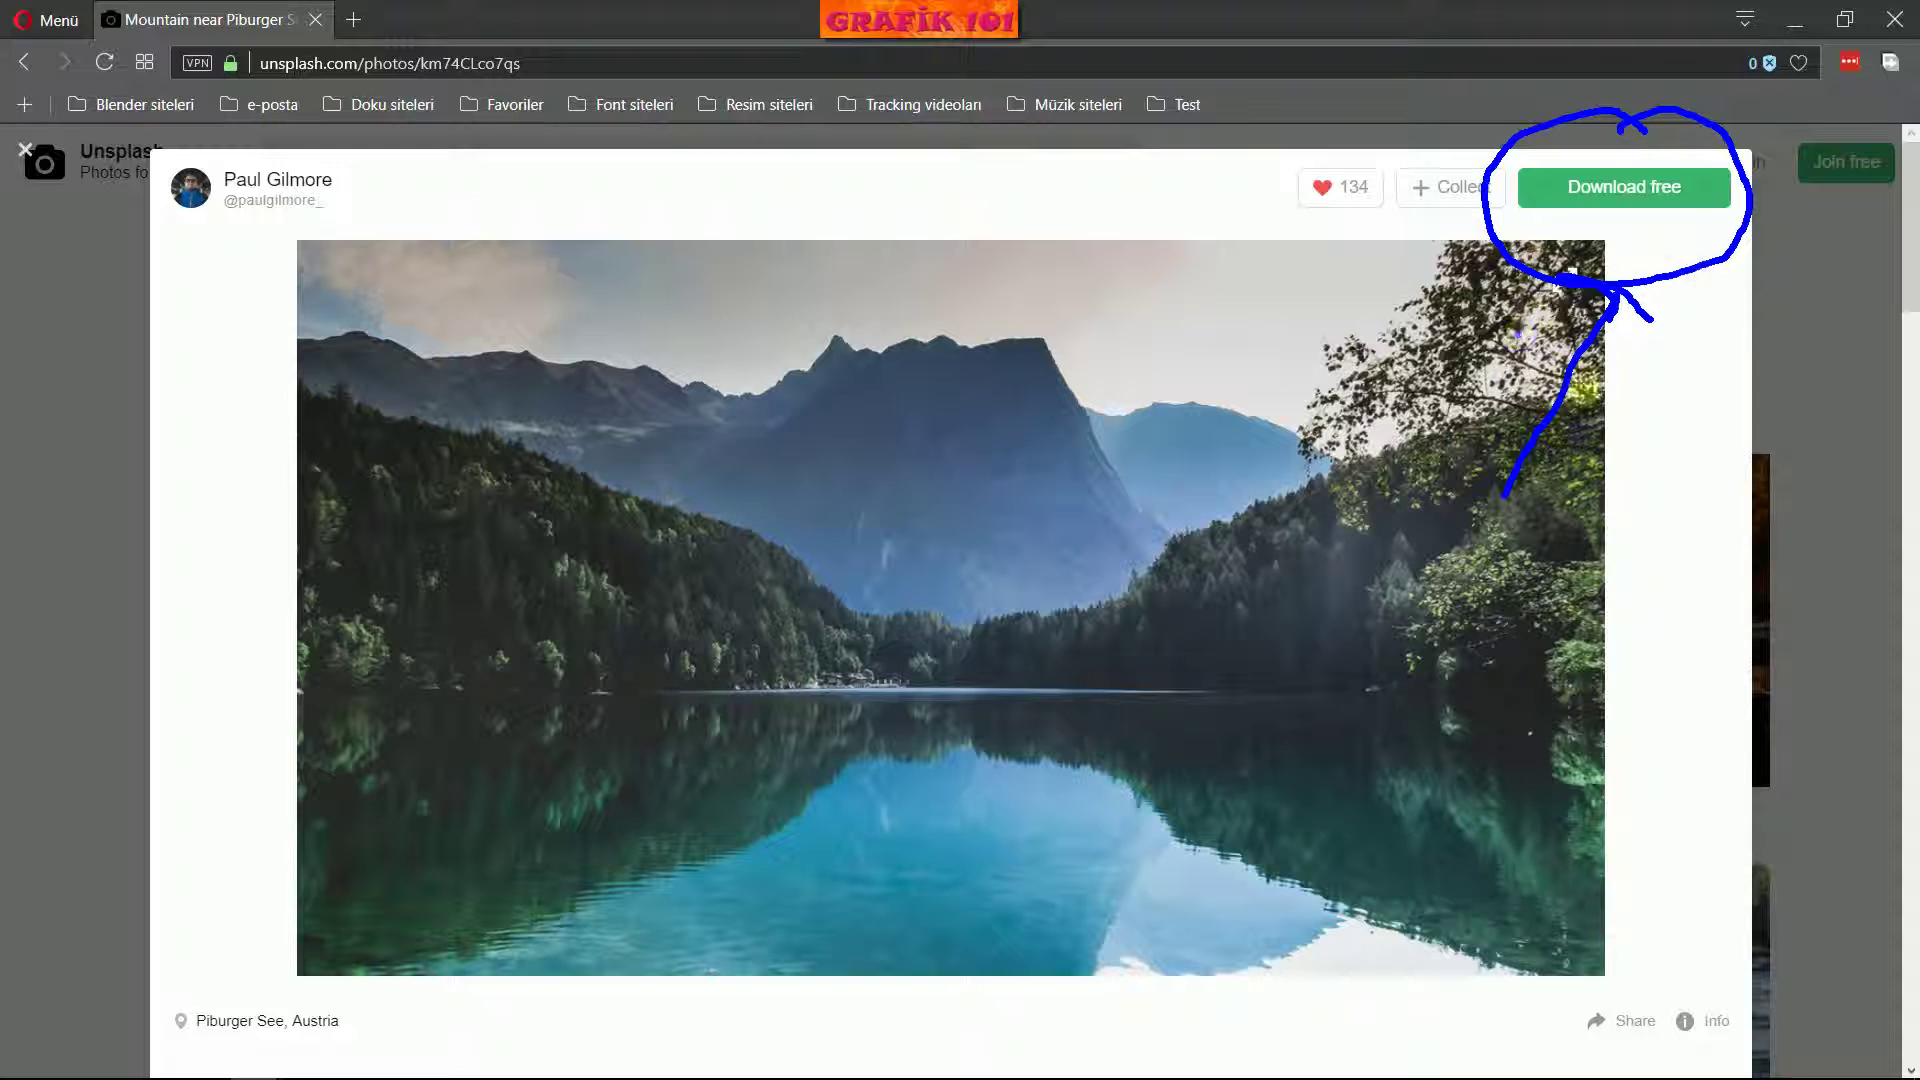
pyautogui.click(1600, 186)
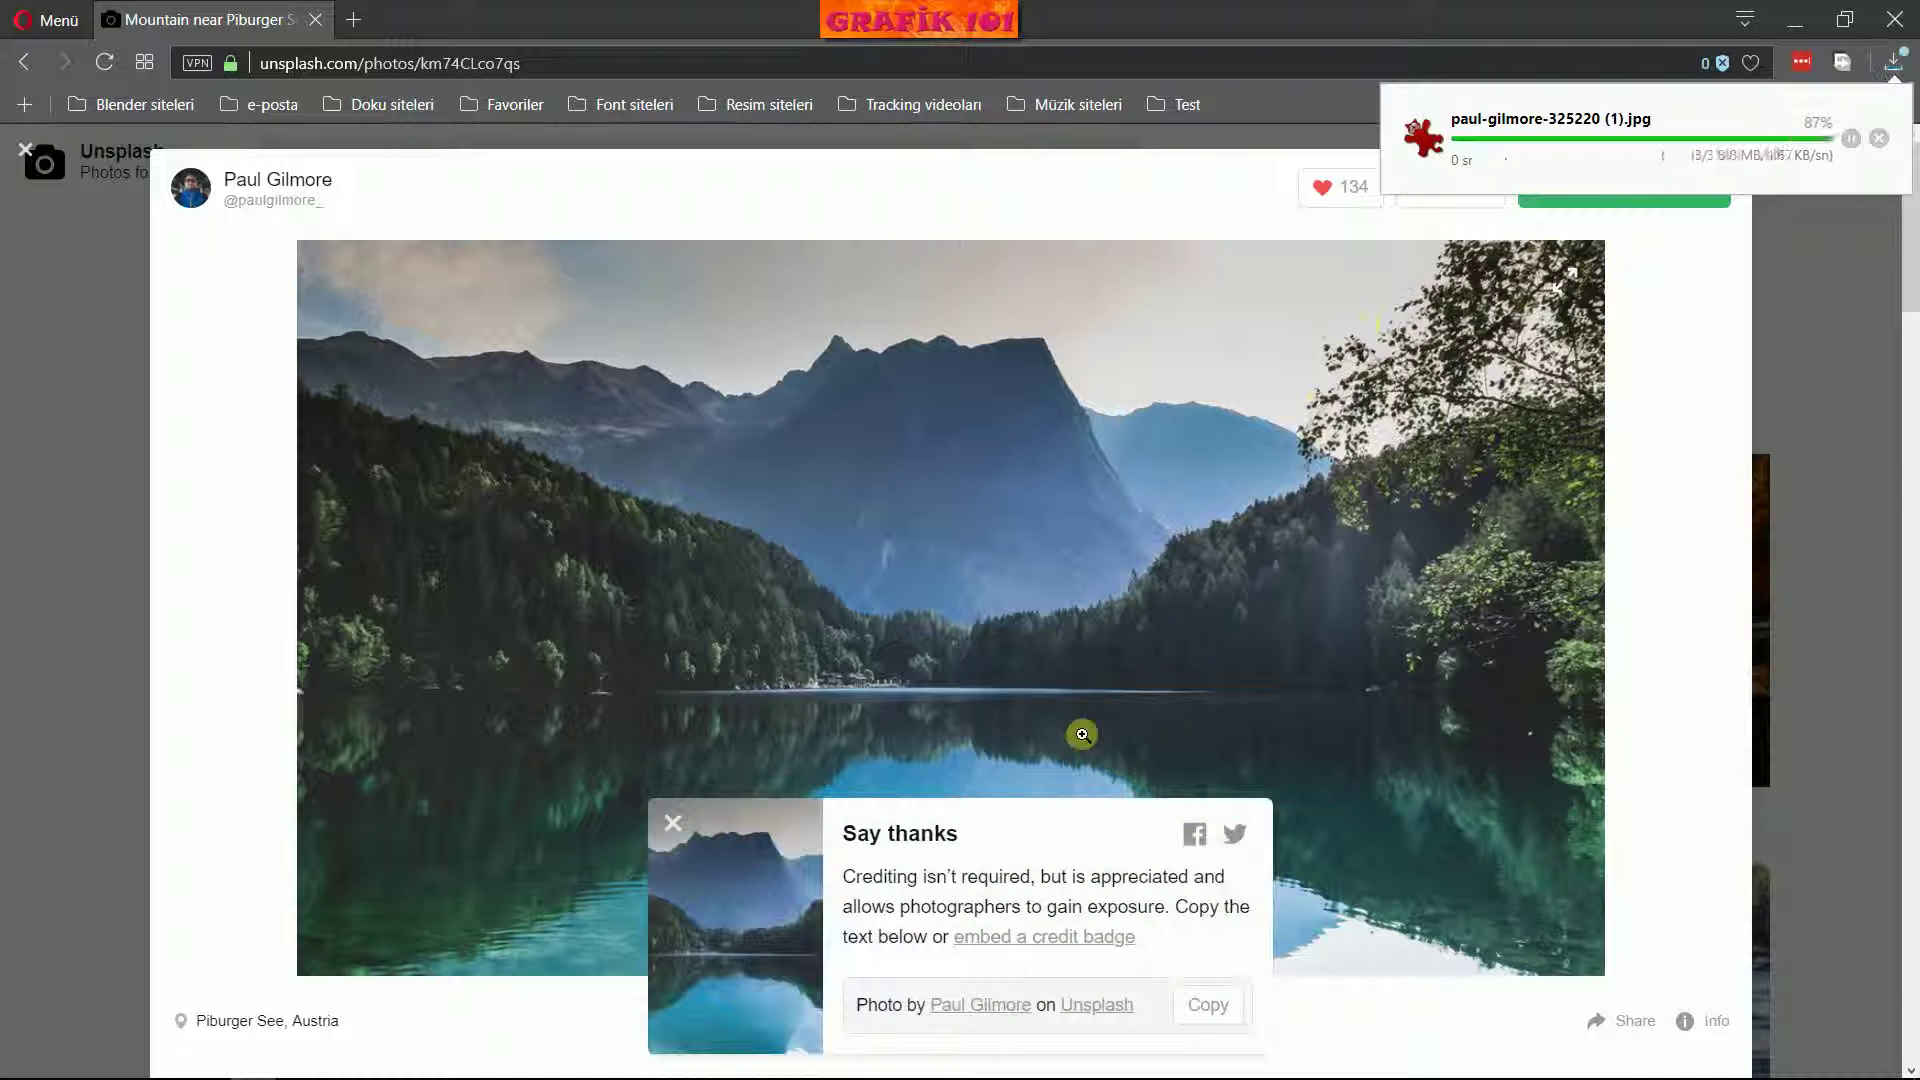
pyautogui.click(1879, 145)
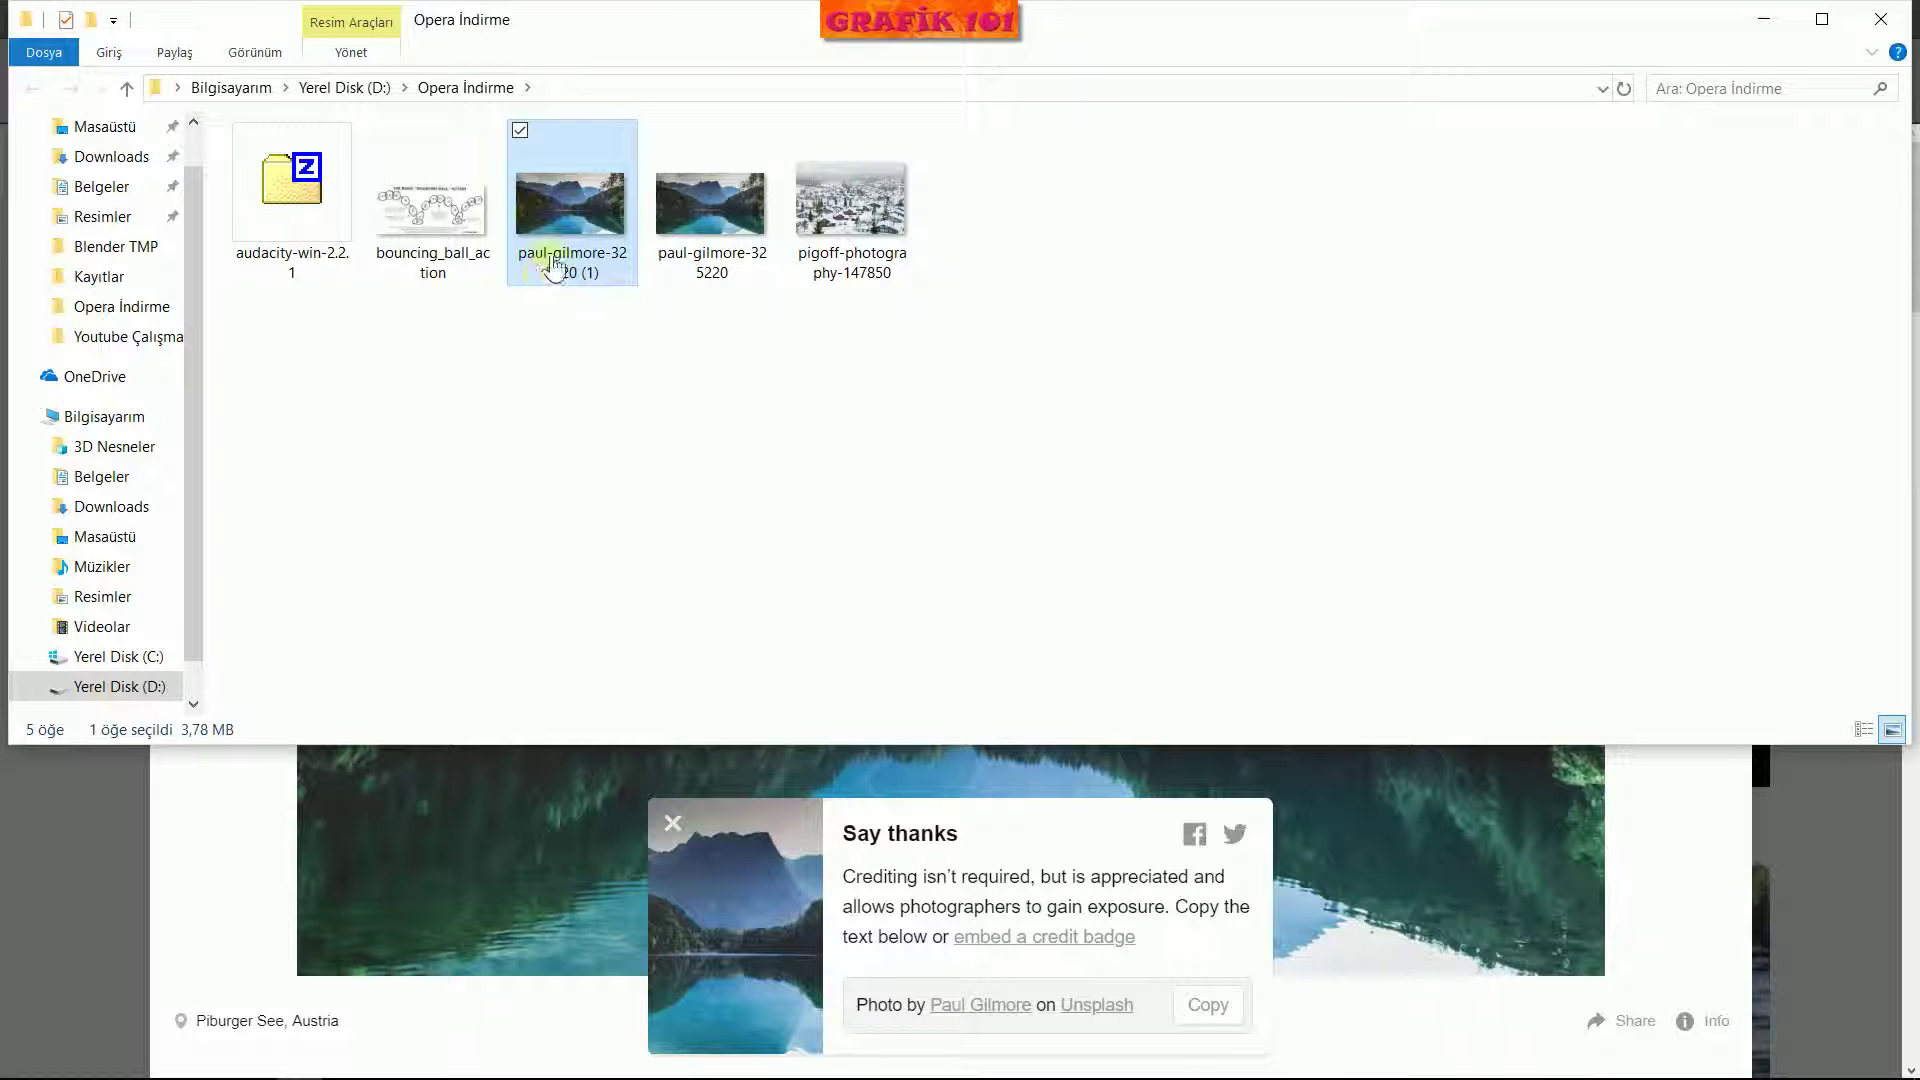
pyautogui.doubleClick(597, 248)
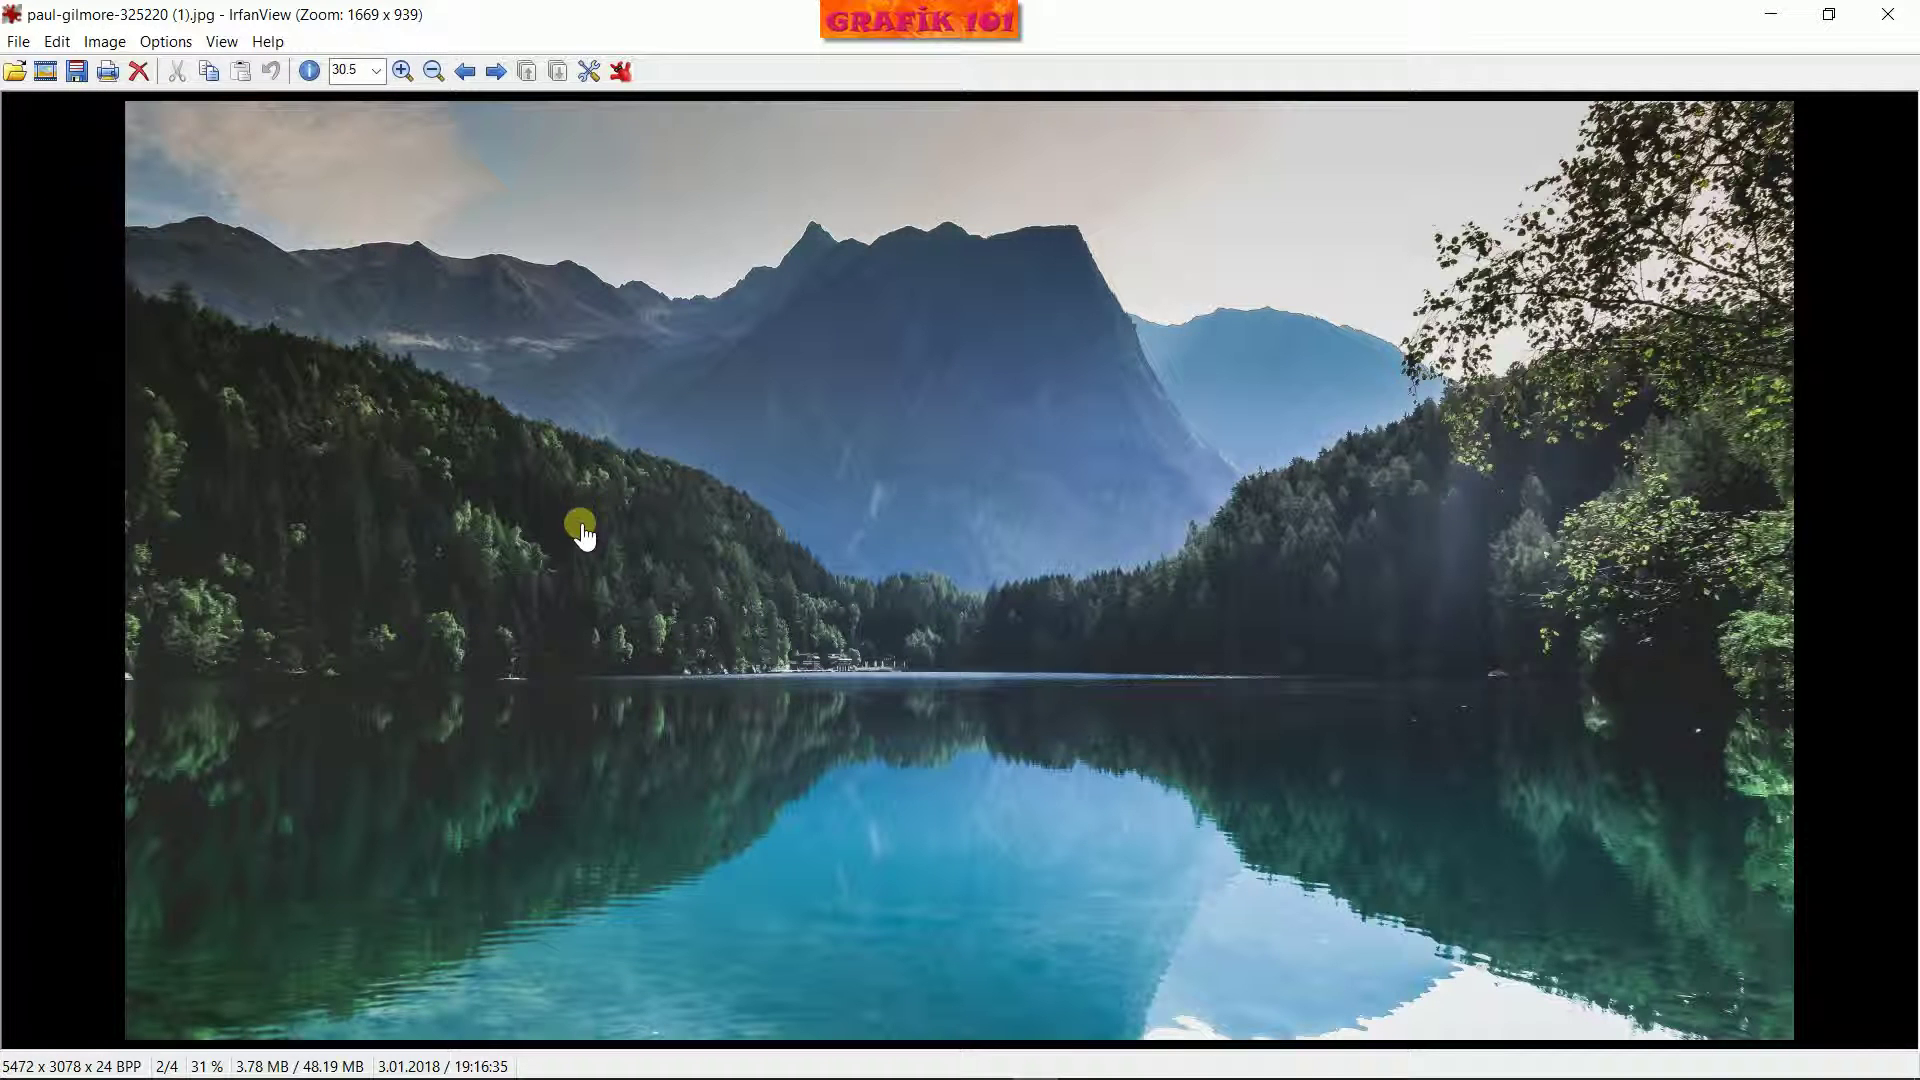
# Resize the lake photo to 1280 x 720 pixels, preserving the aspect ratio
pyautogui.hotkey('ctrl', 'r')
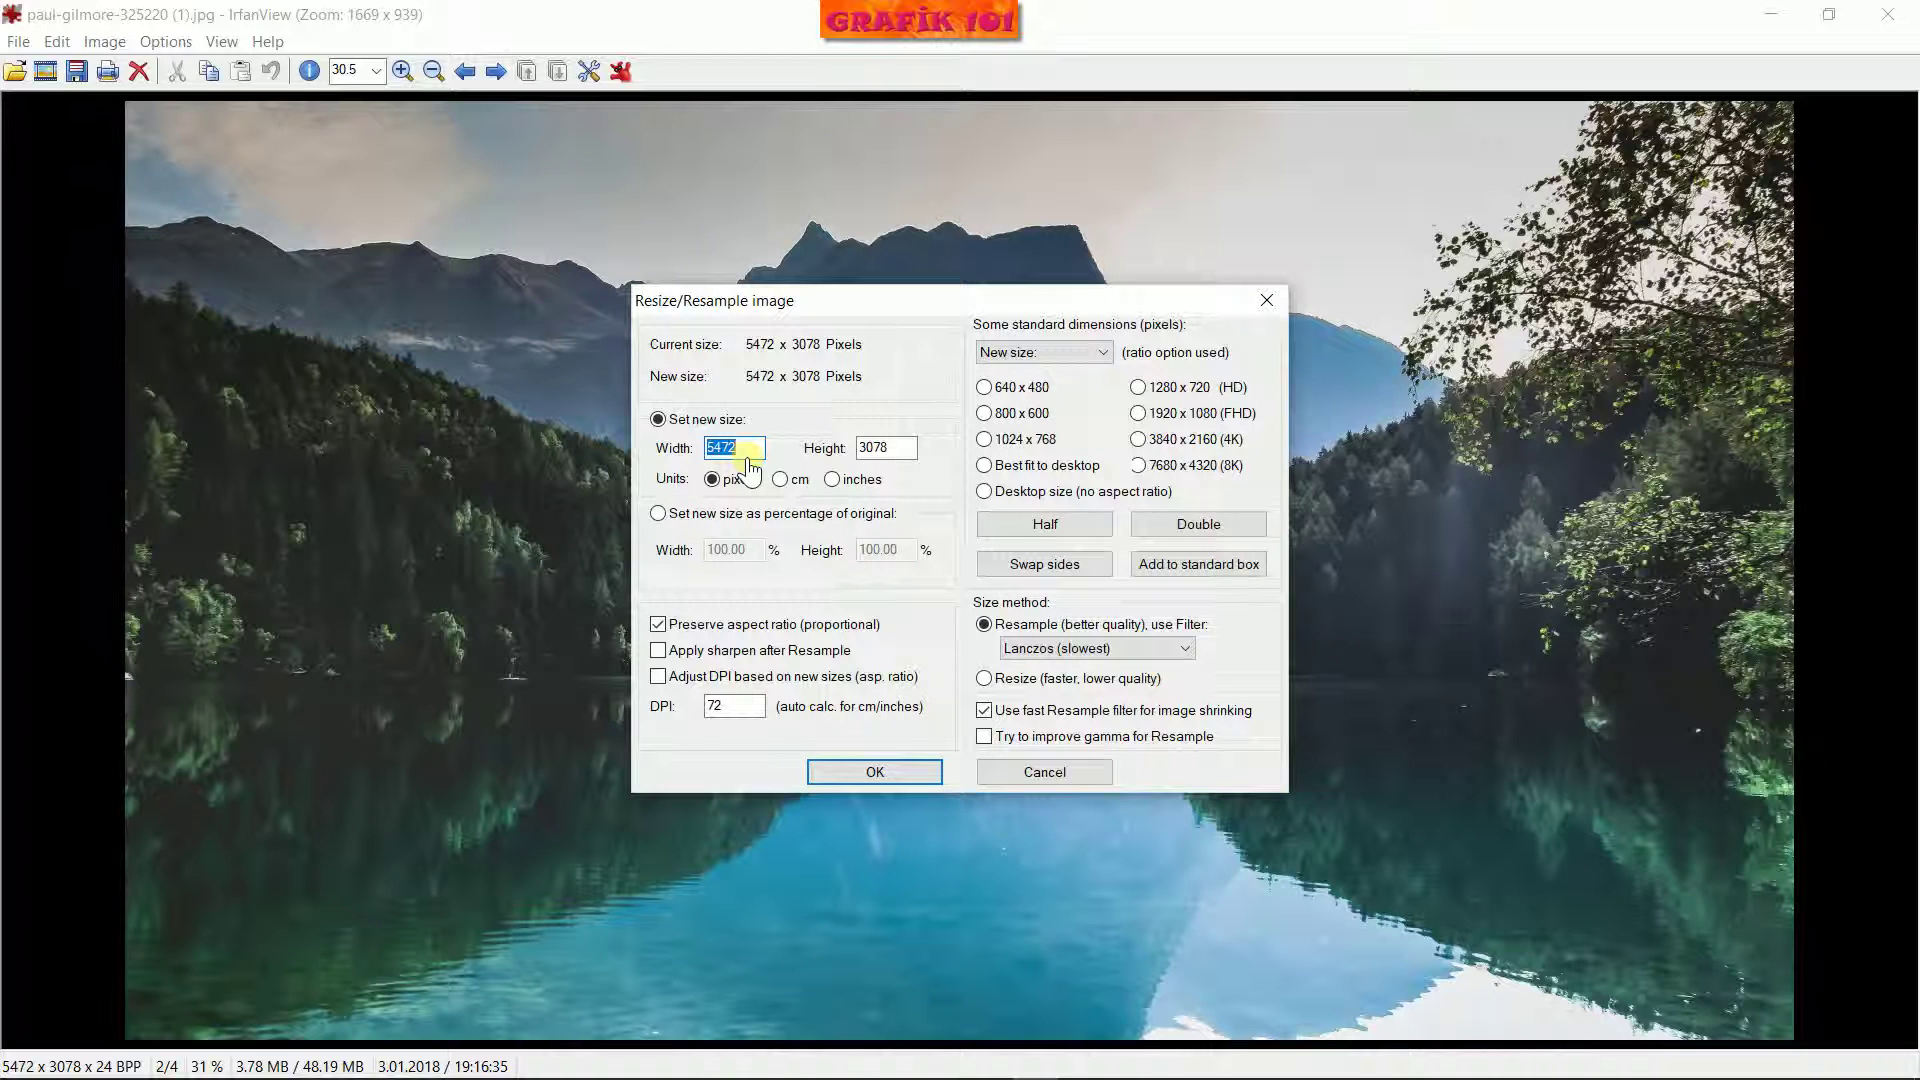
pyautogui.write('1280')
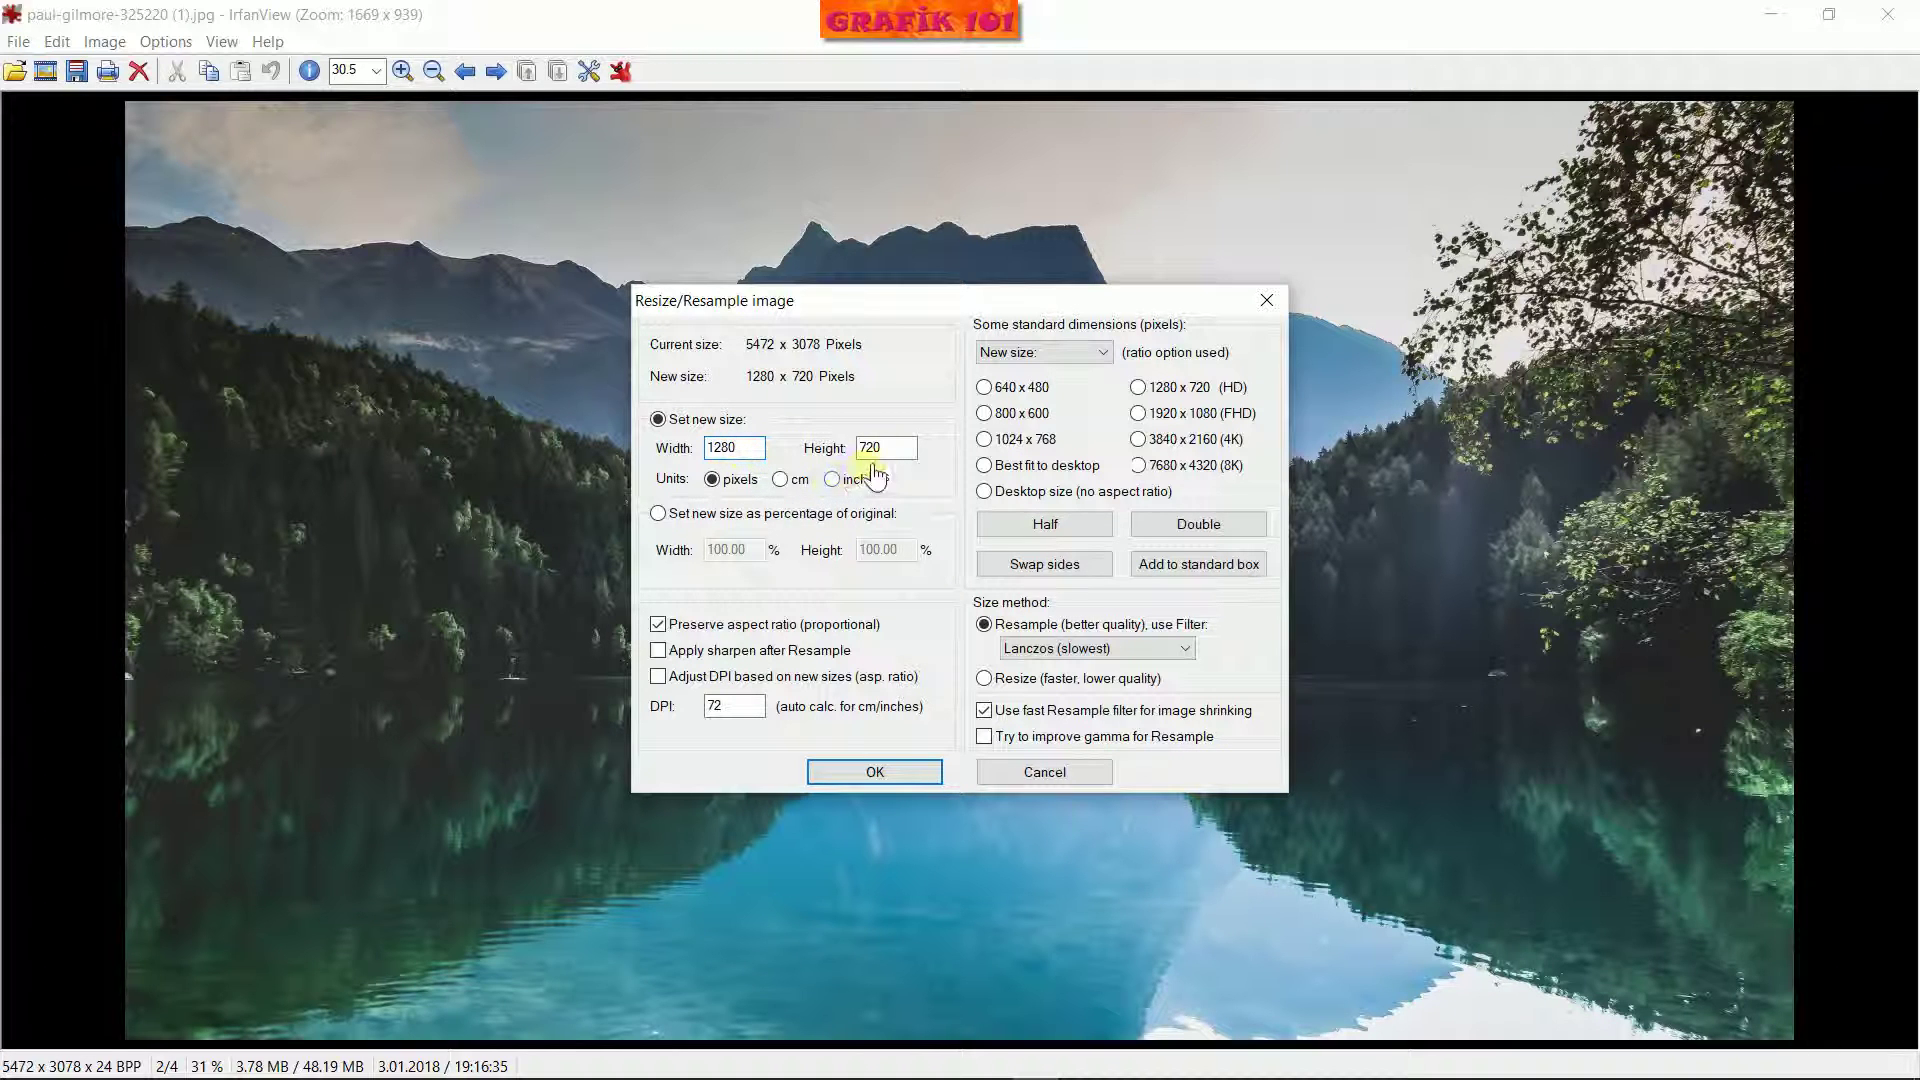
pyautogui.click(876, 772)
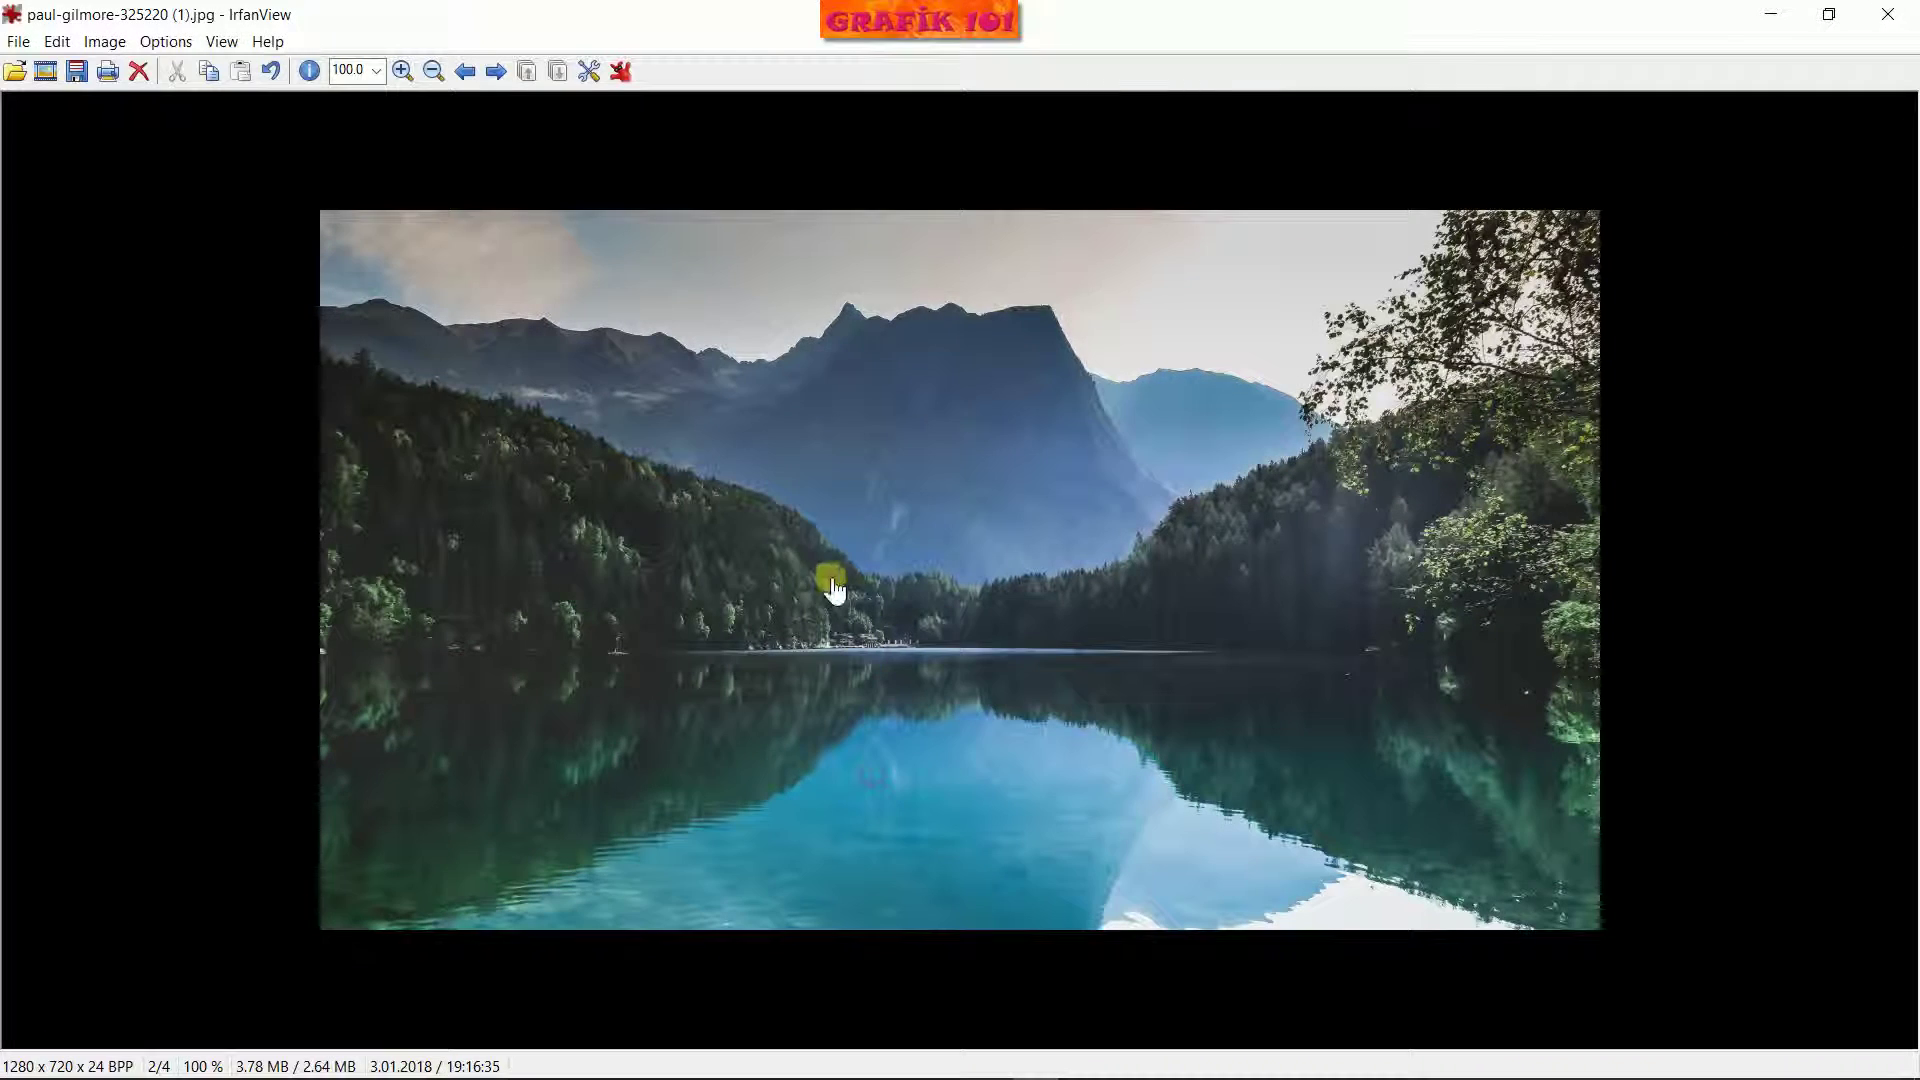
# Save the resized photo as the JPG file "göl resmi" in the Kayıtlar folder
pyautogui.click(76, 70)
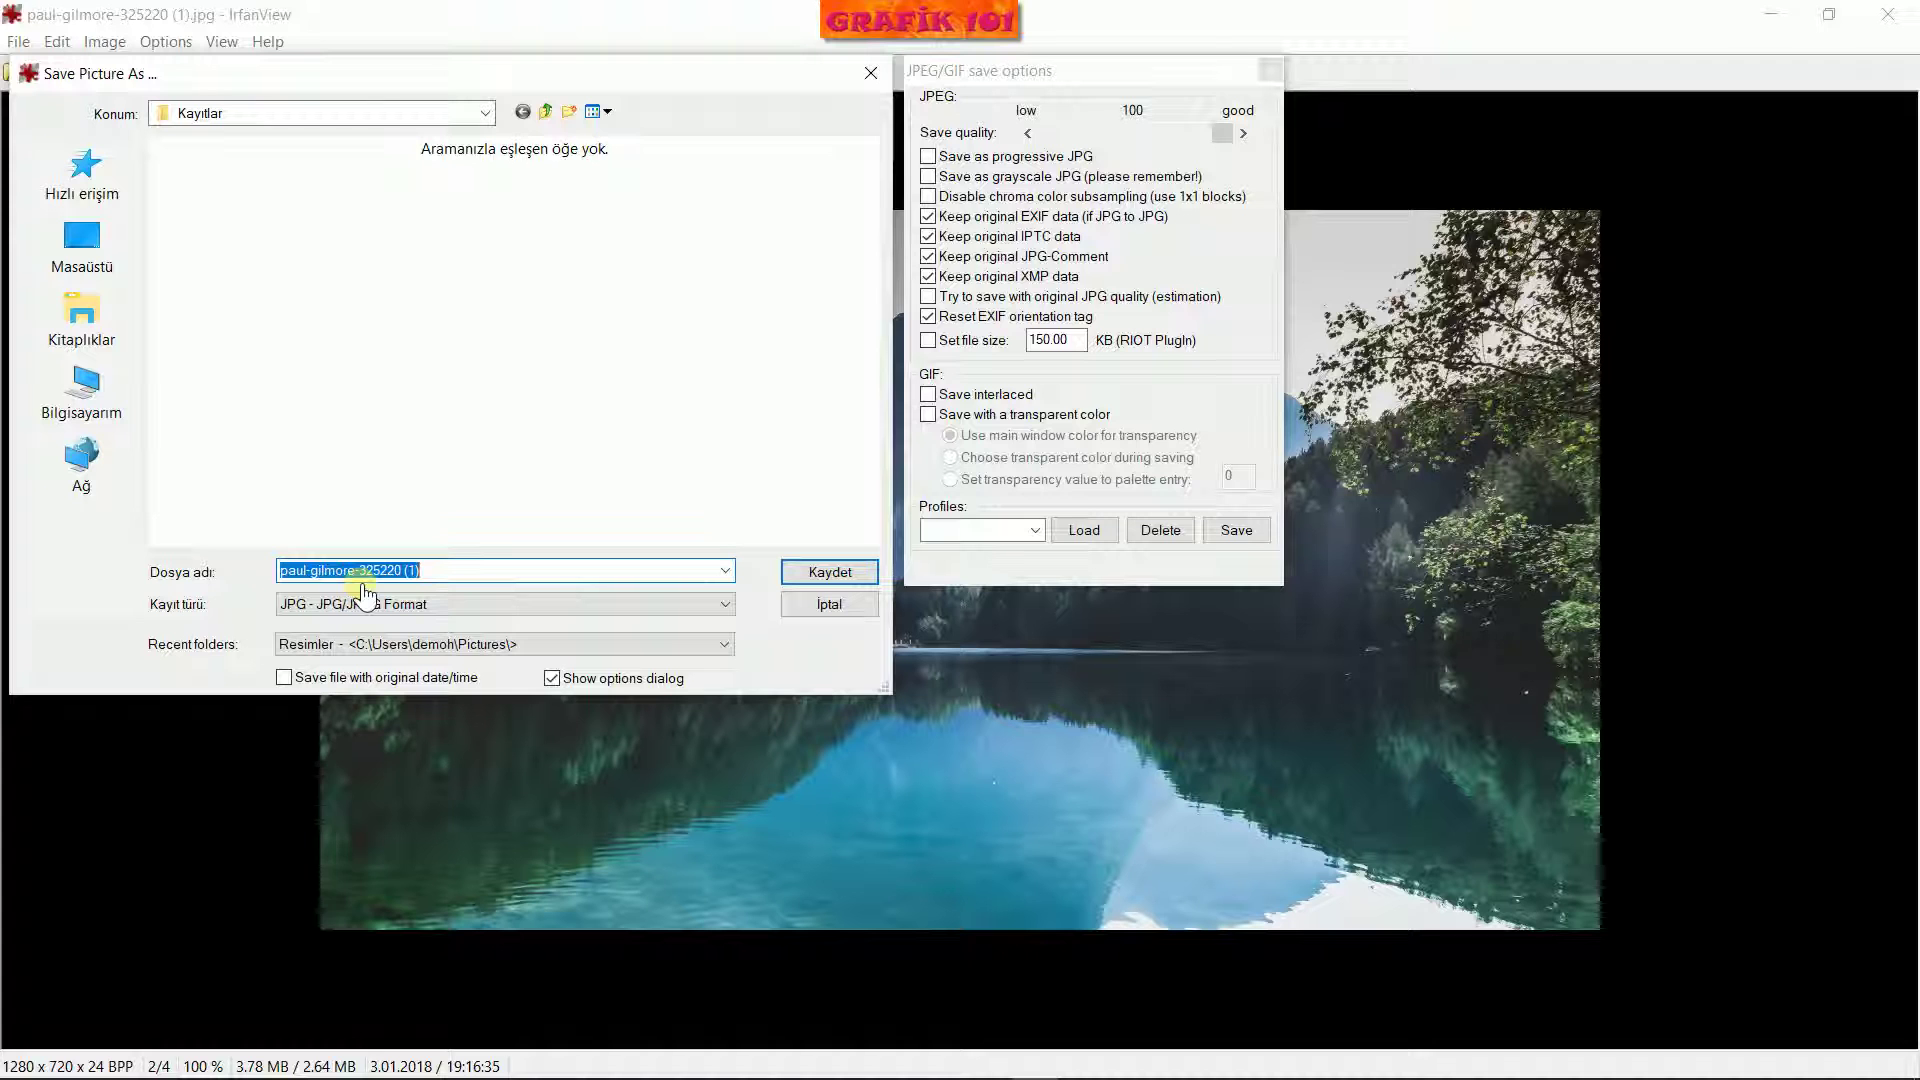
pyautogui.write('gc')
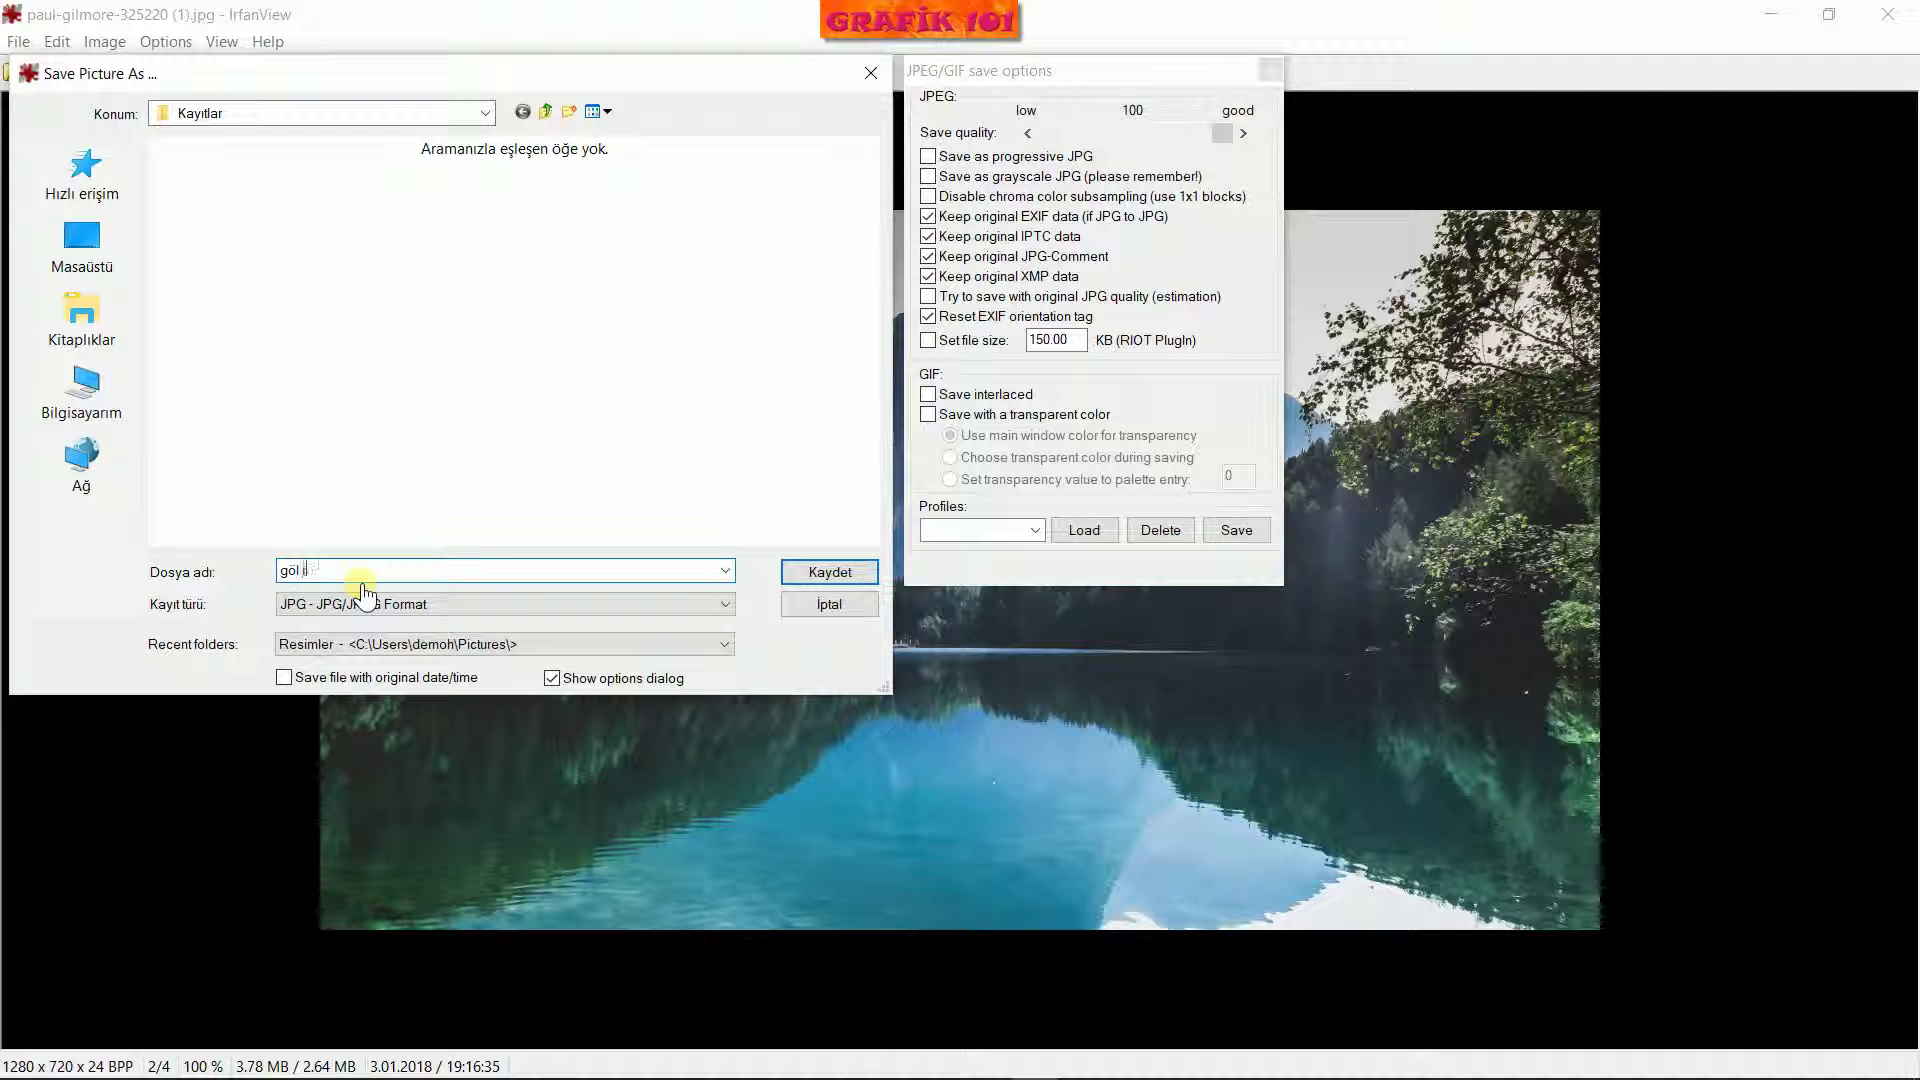
pyautogui.write('l resmi')
pyautogui.press('Return')
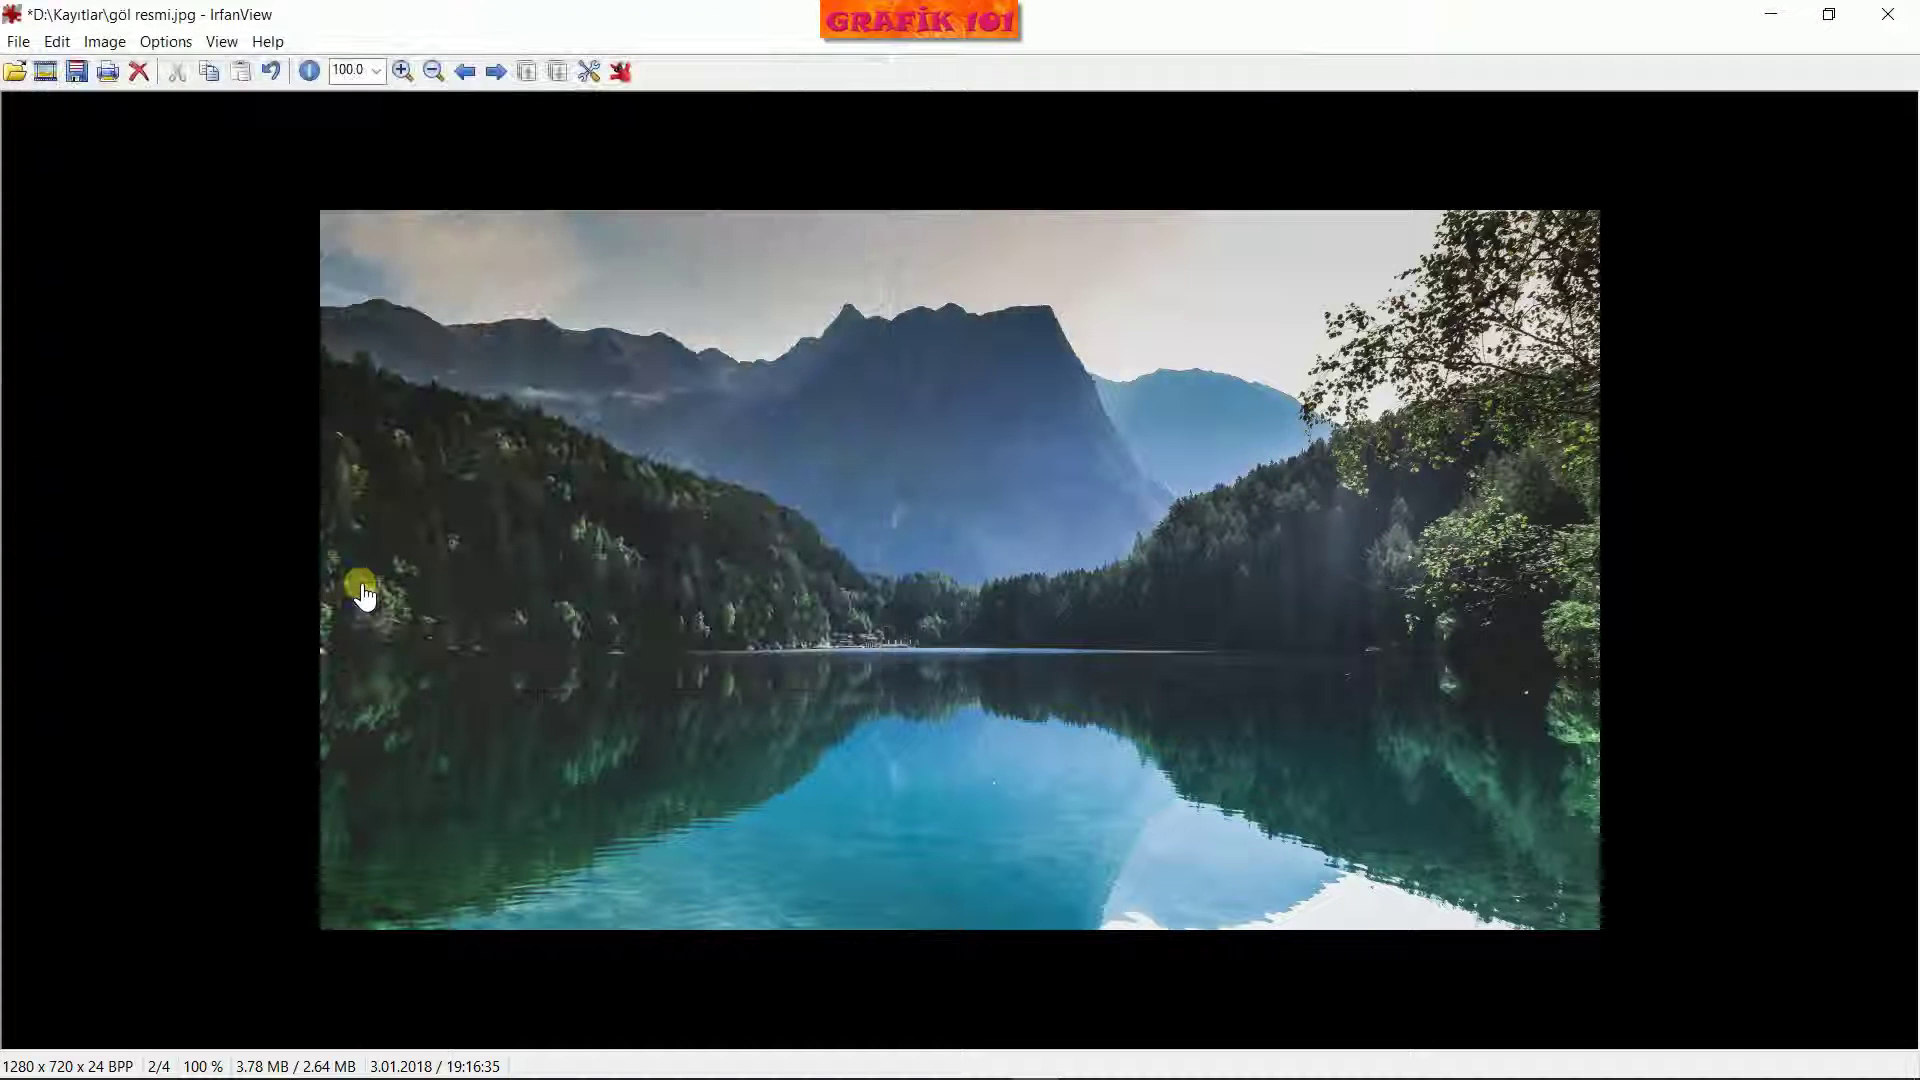
# Close the image viewer and the photo credit pop-up, and minimise the download folder and the browser
pyautogui.click(1900, 14)
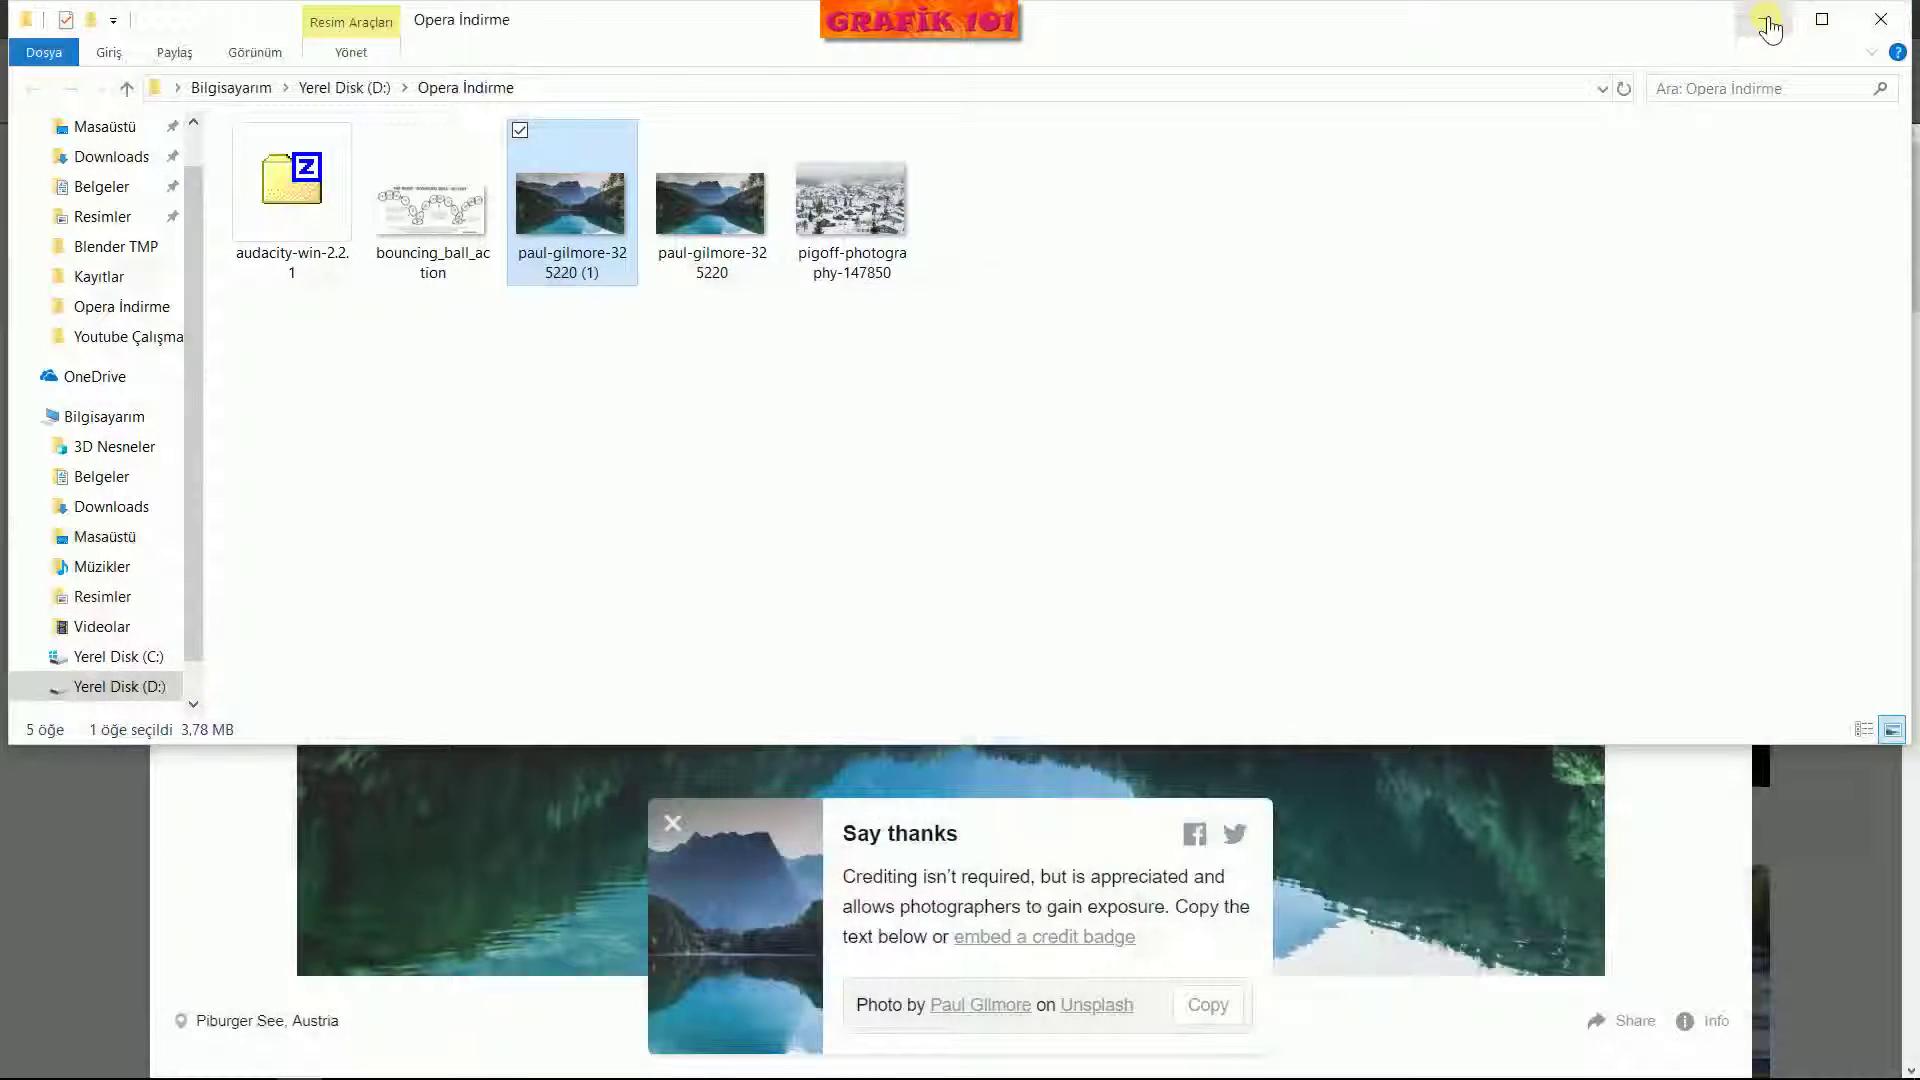
pyautogui.click(1766, 20)
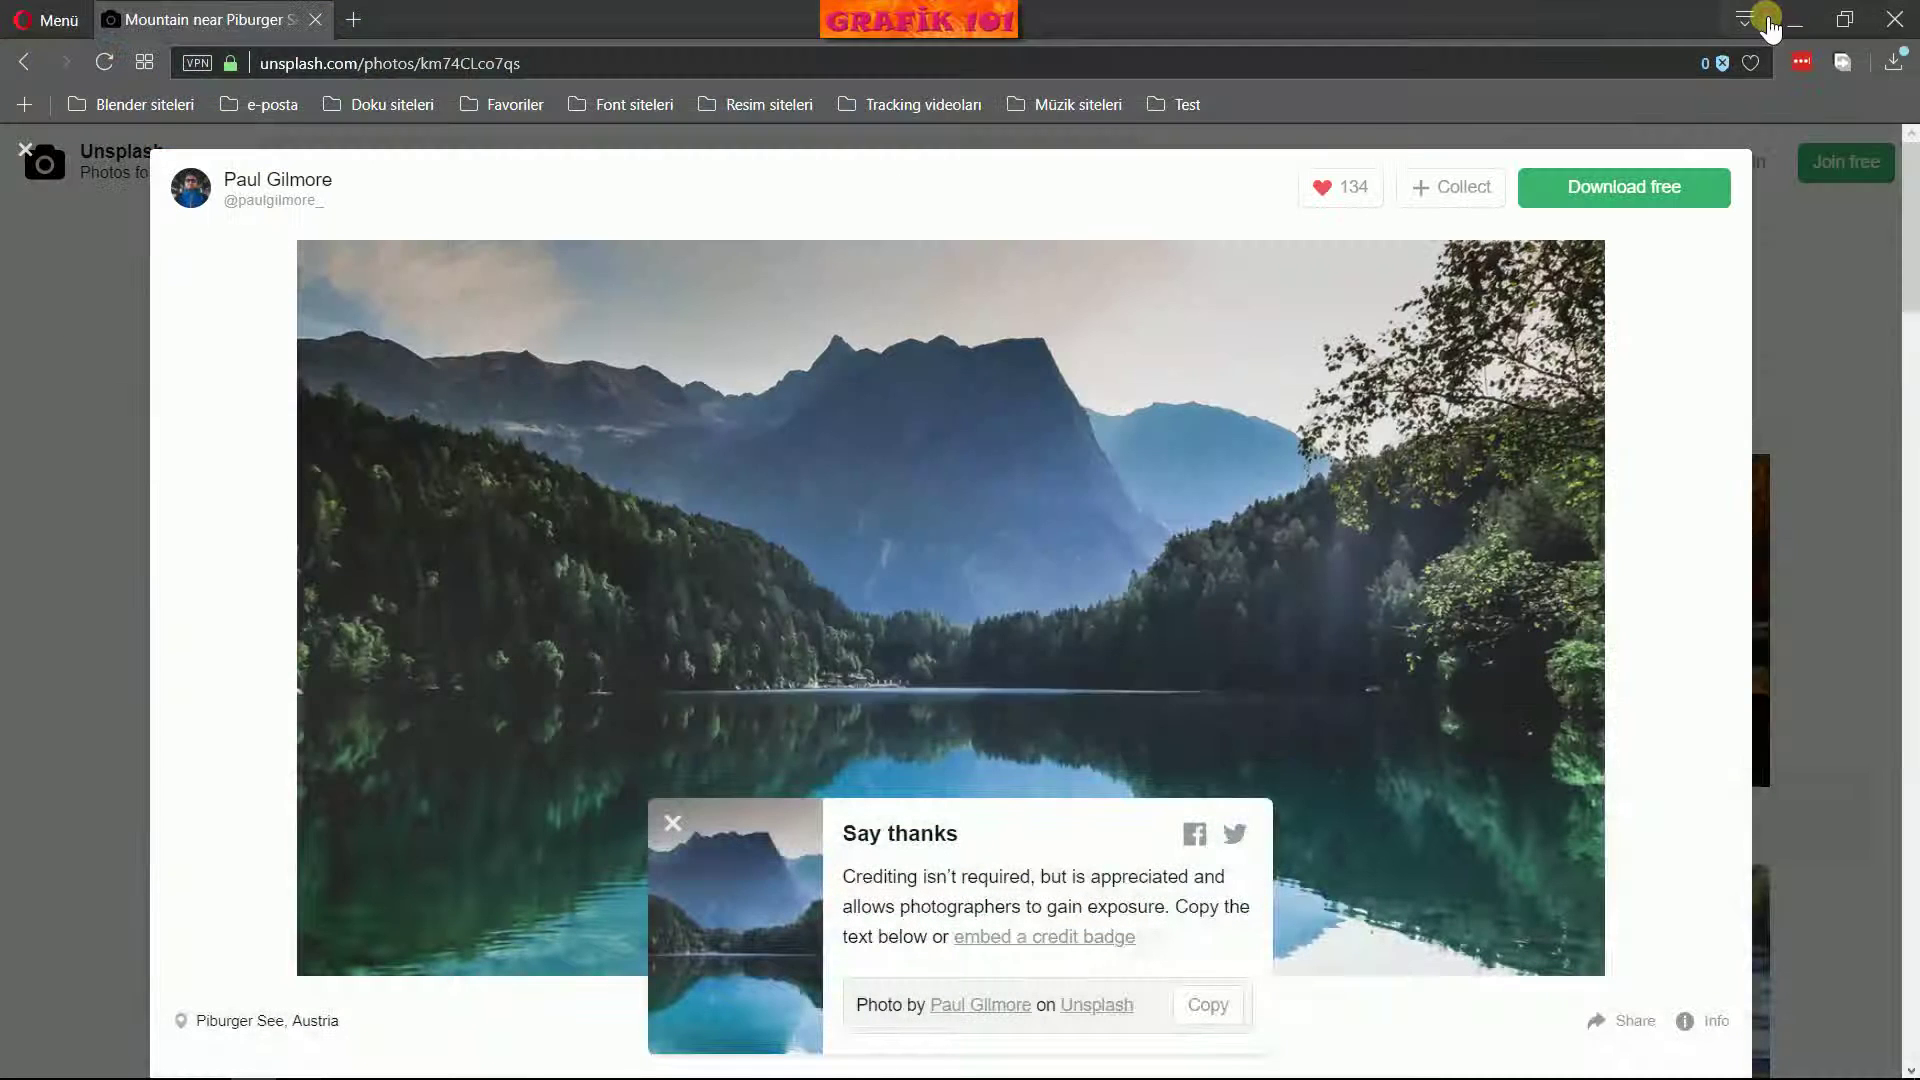
pyautogui.click(673, 828)
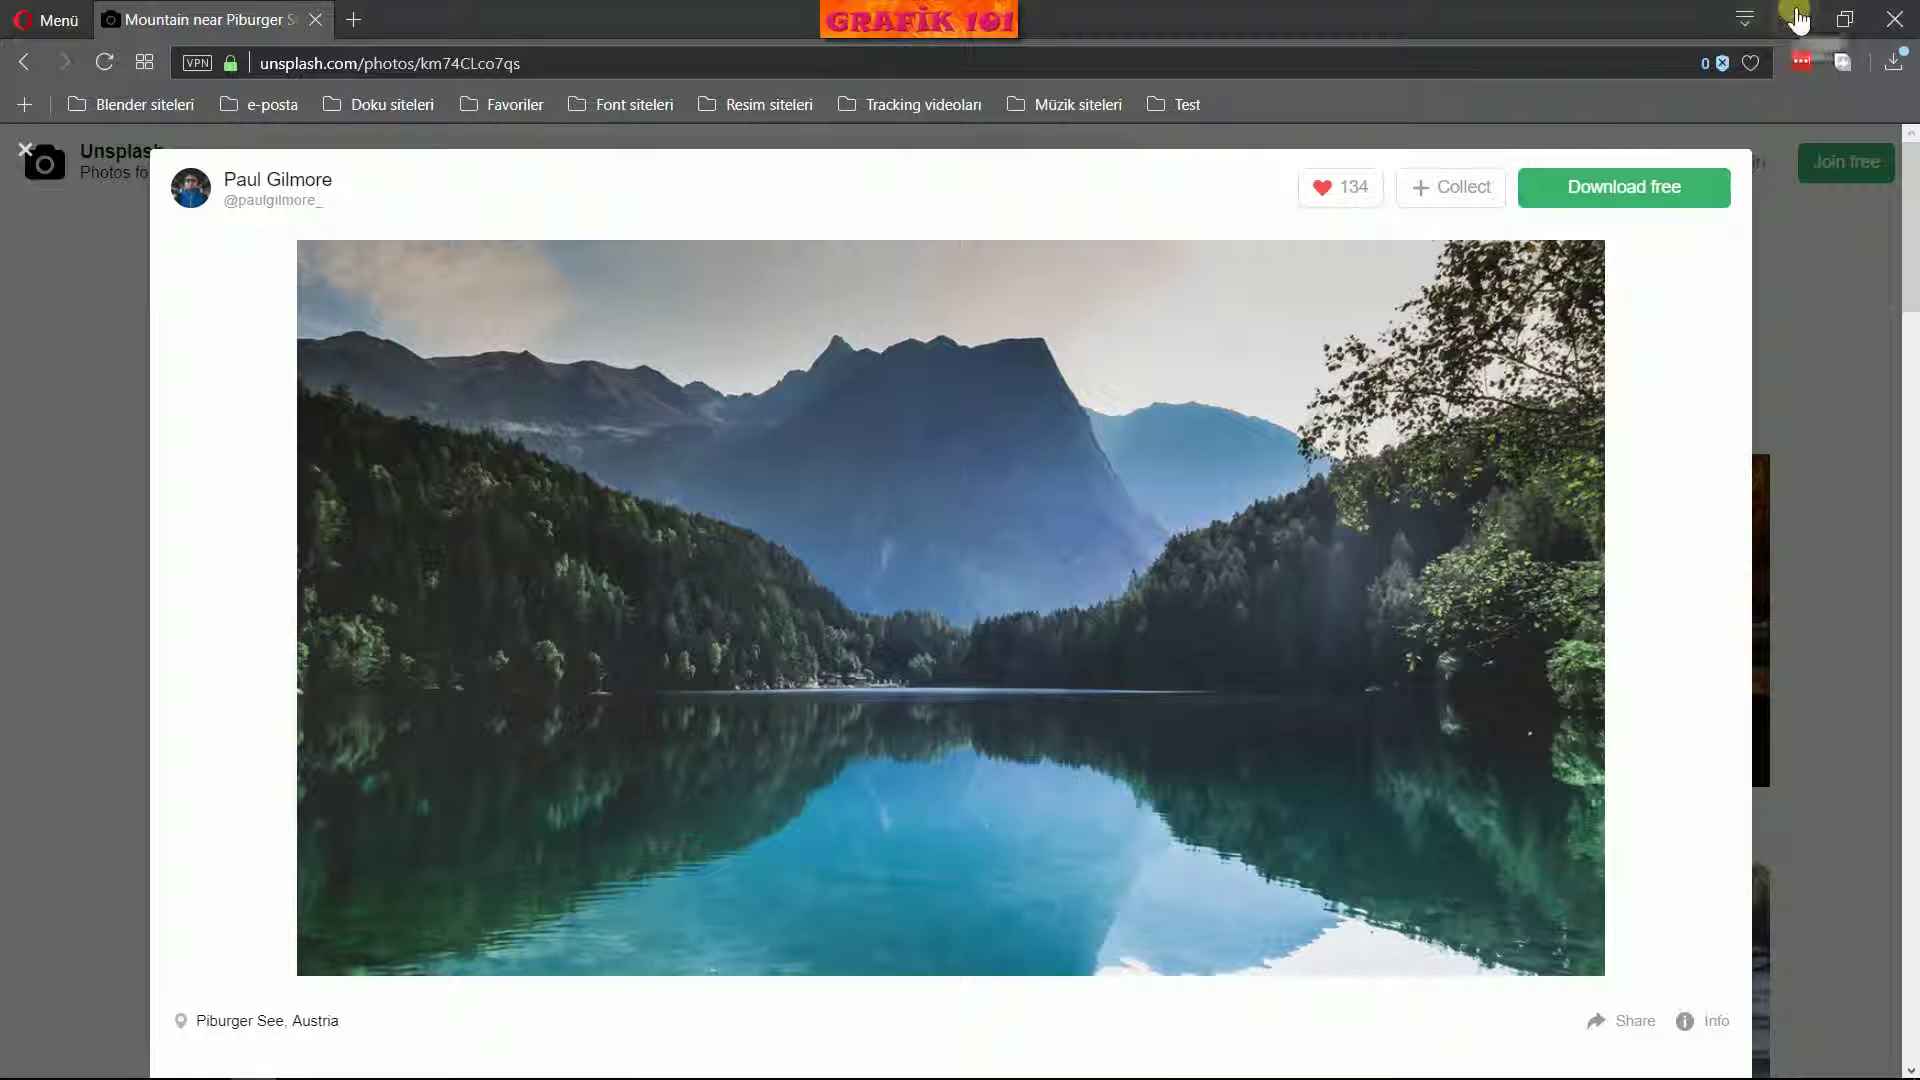
pyautogui.scroll(-4, 880, 700)
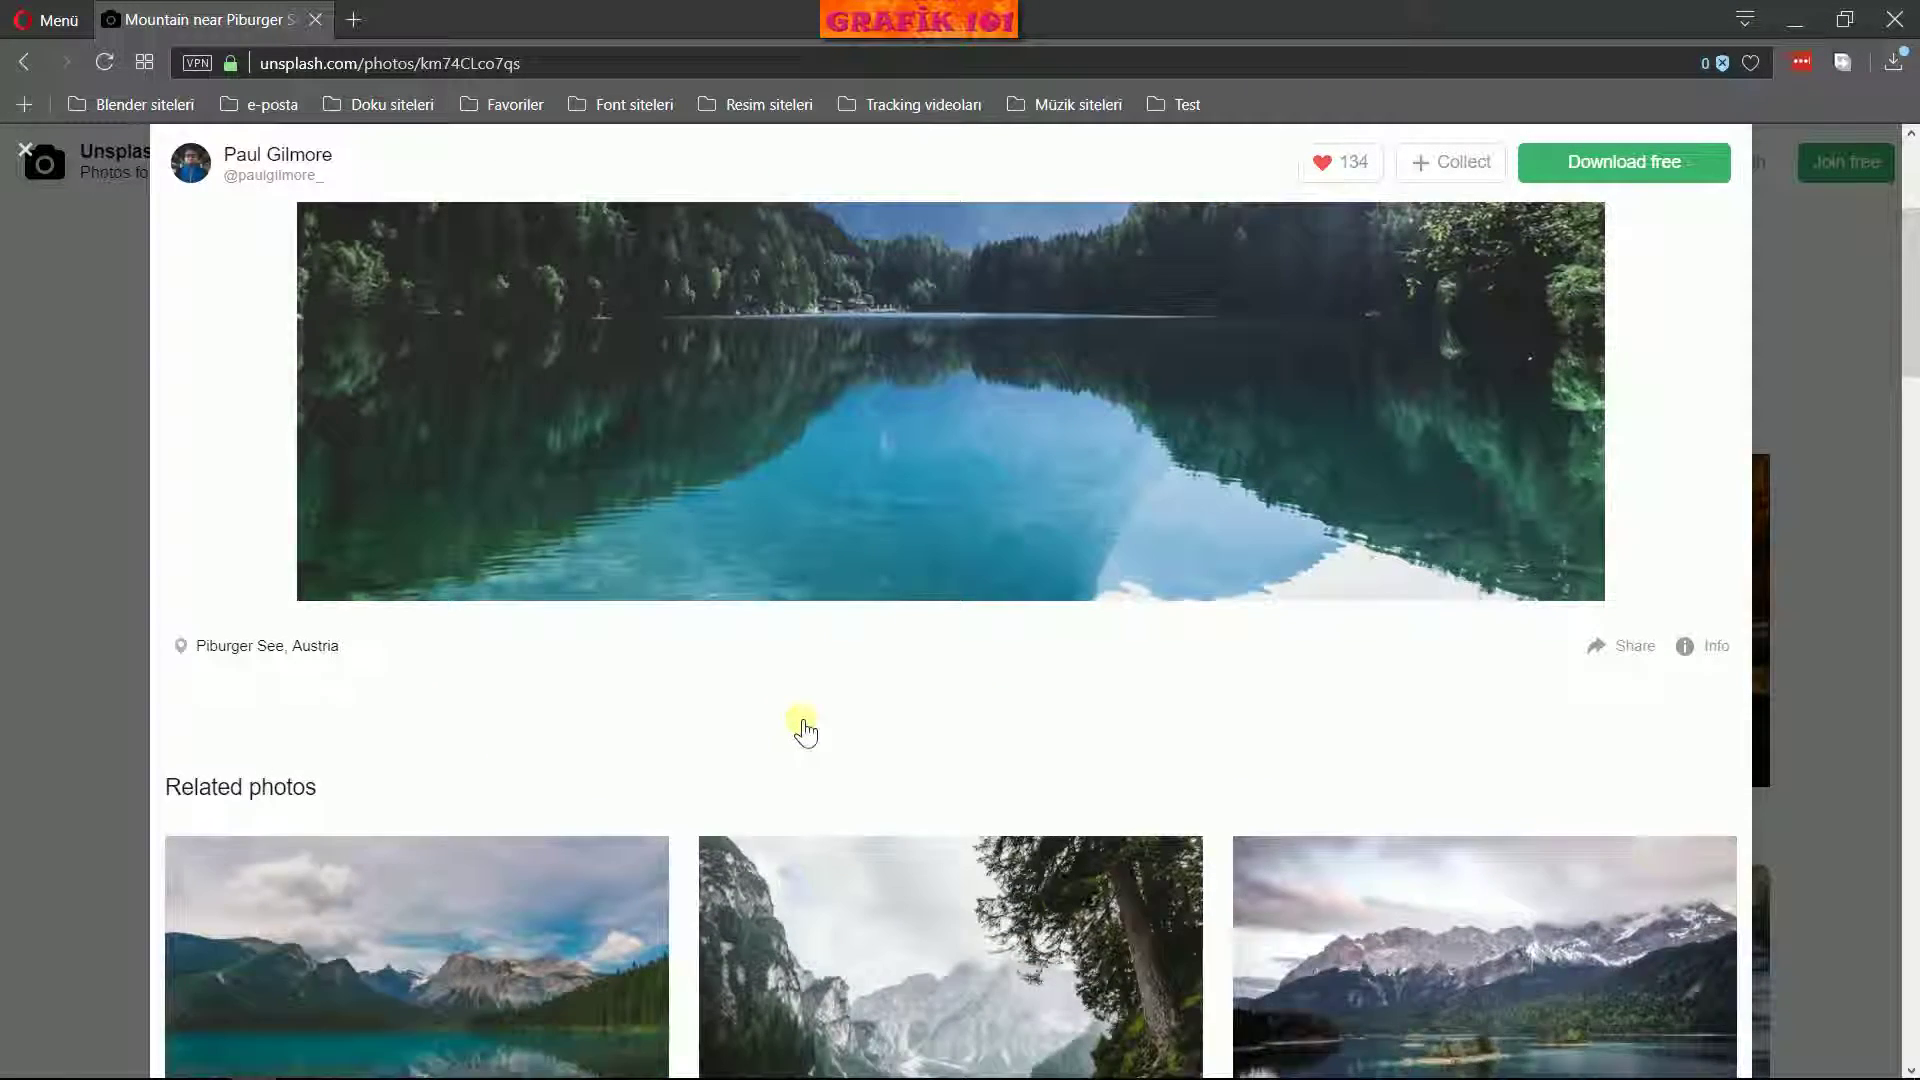
pyautogui.scroll(5, 801, 732)
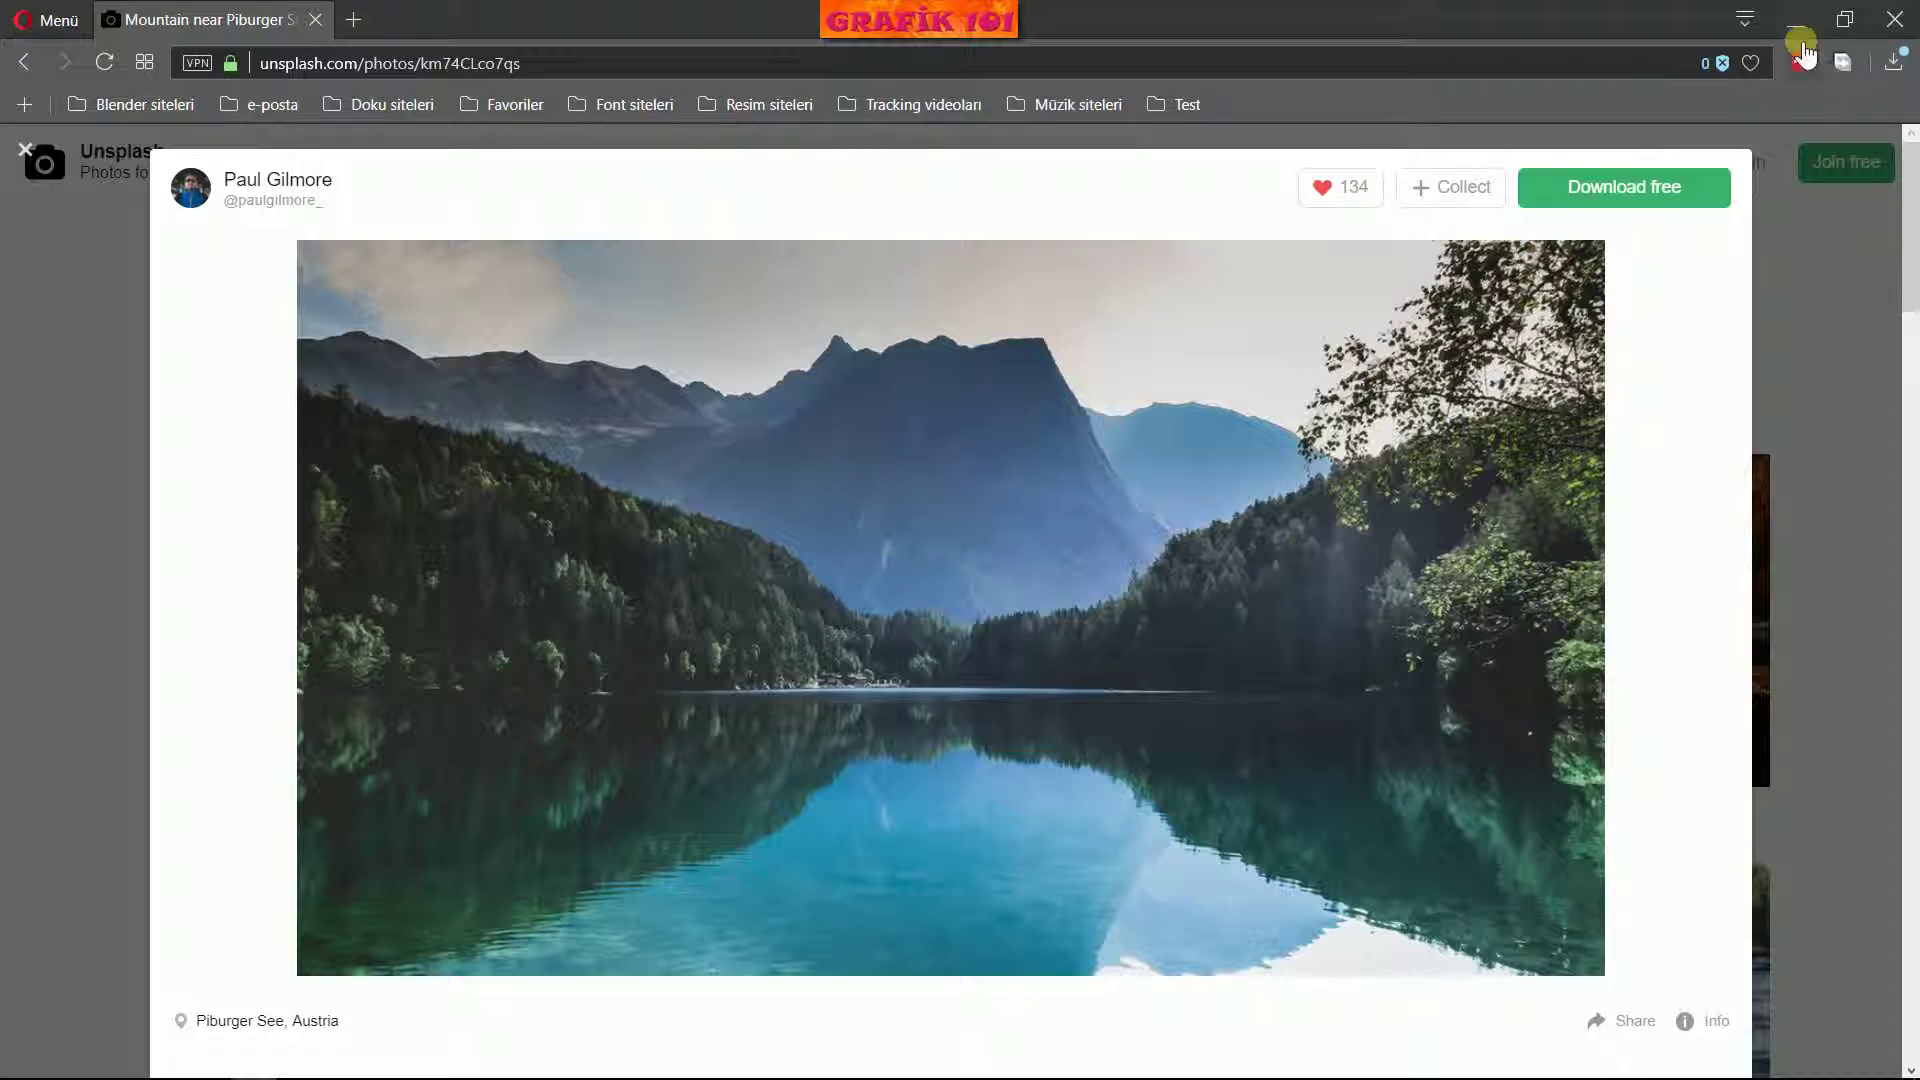
pyautogui.click(1797, 20)
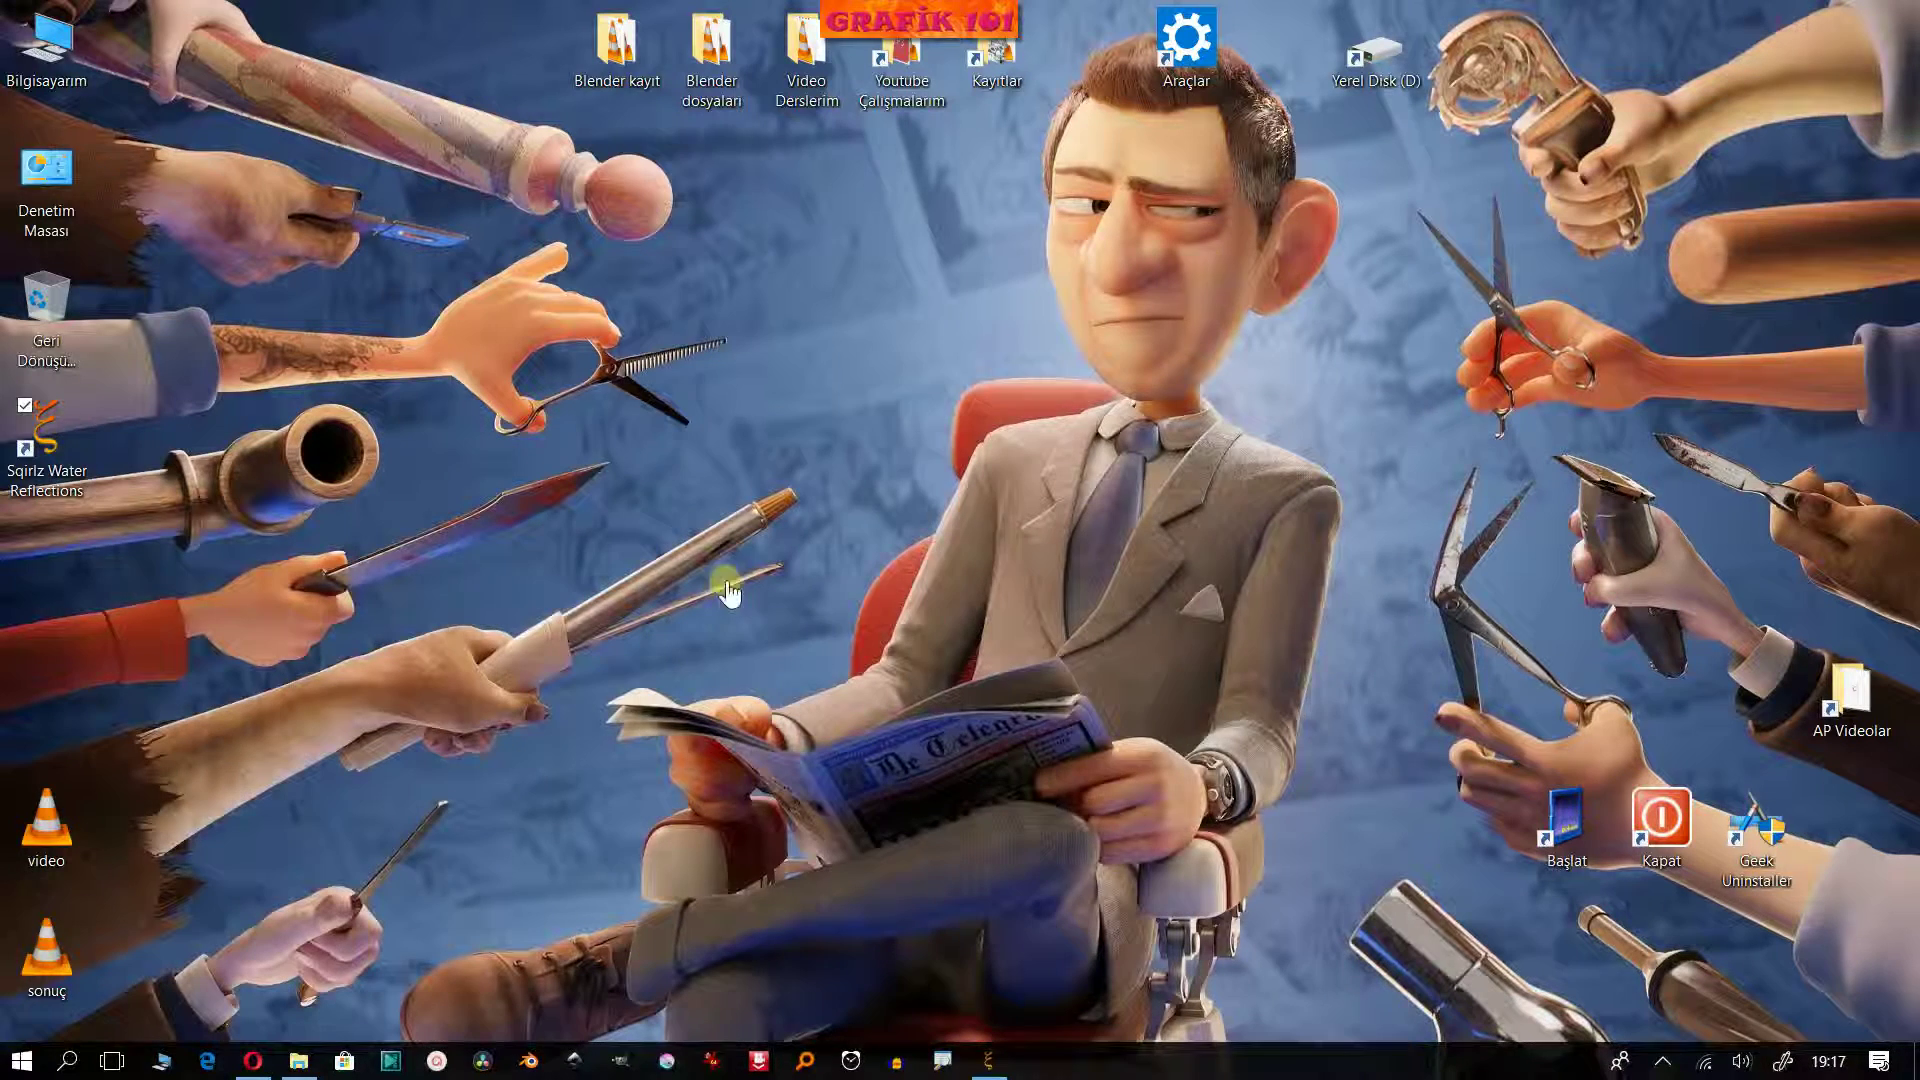
# Switch back to Sqirlz Water Reflections, open the image "göl resmi" and maximise its window
pyautogui.doubleClick(45, 440)
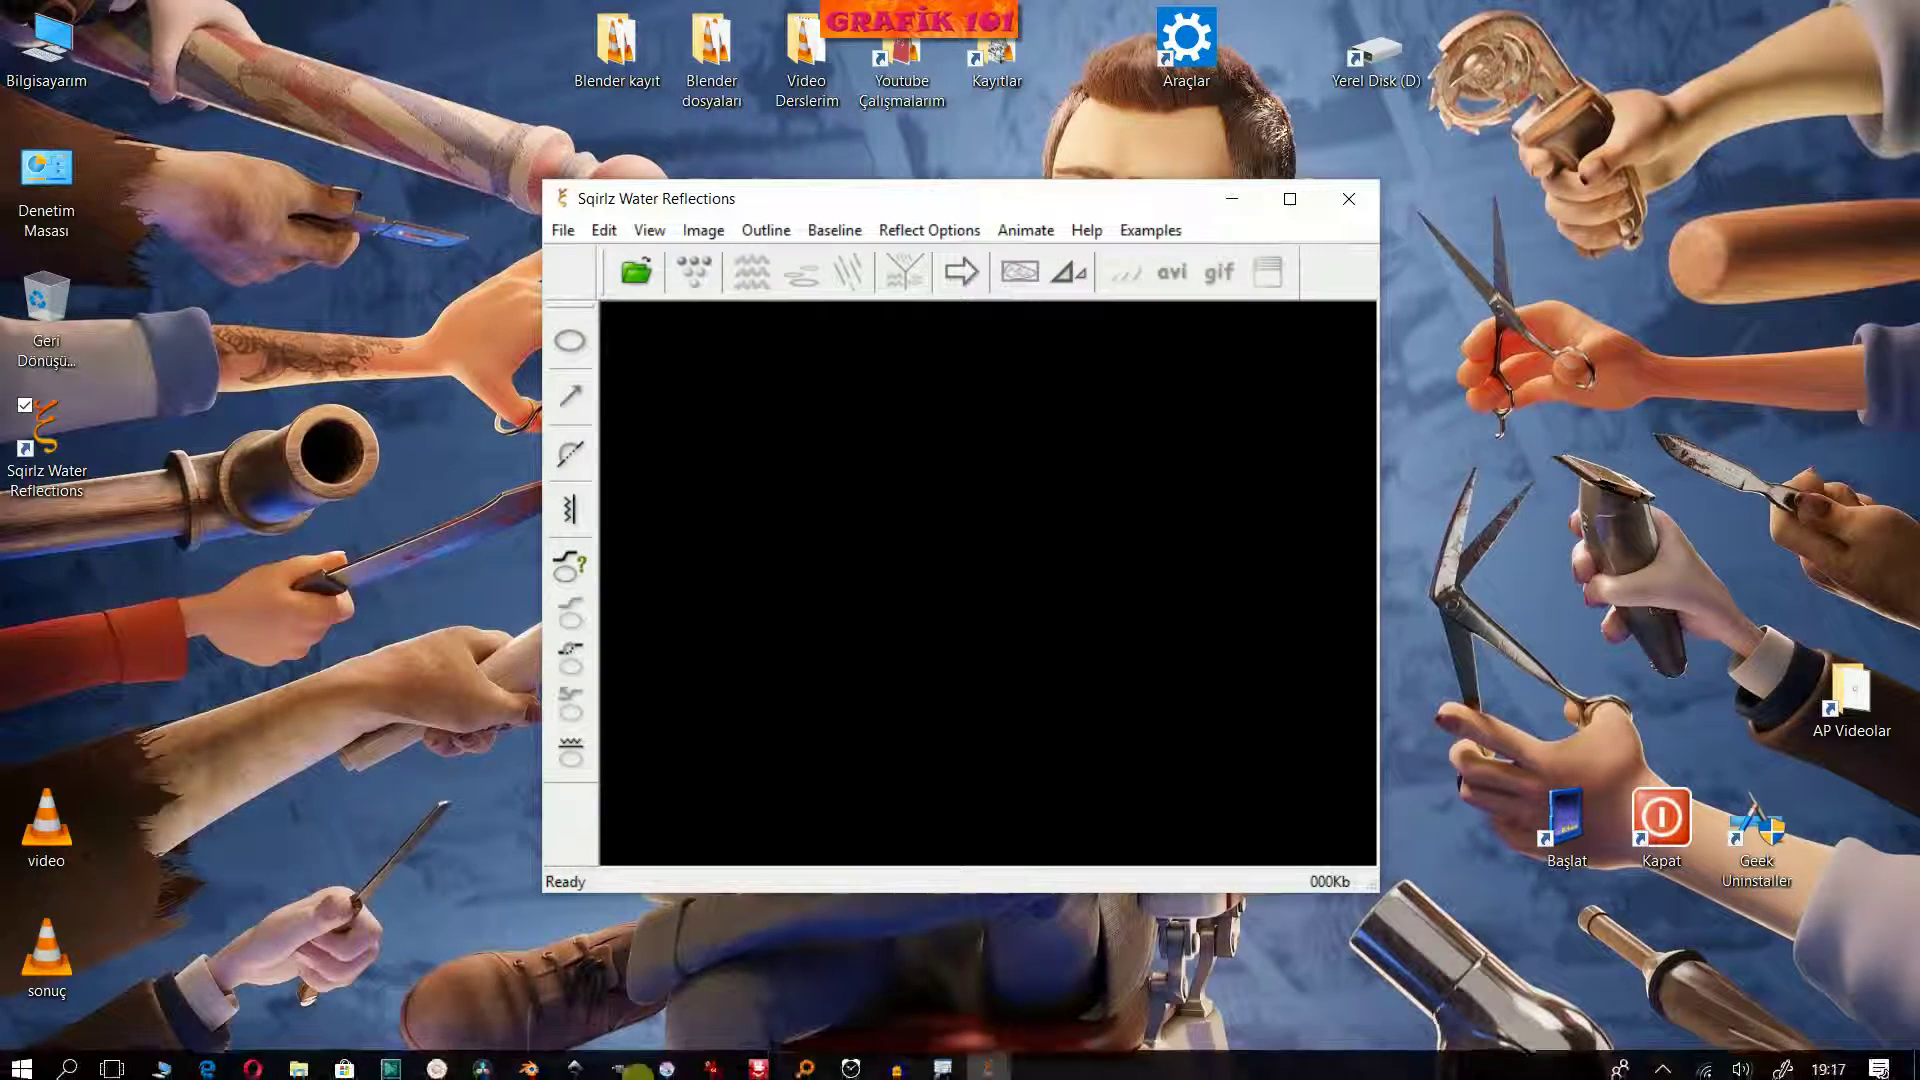
pyautogui.click(1349, 198)
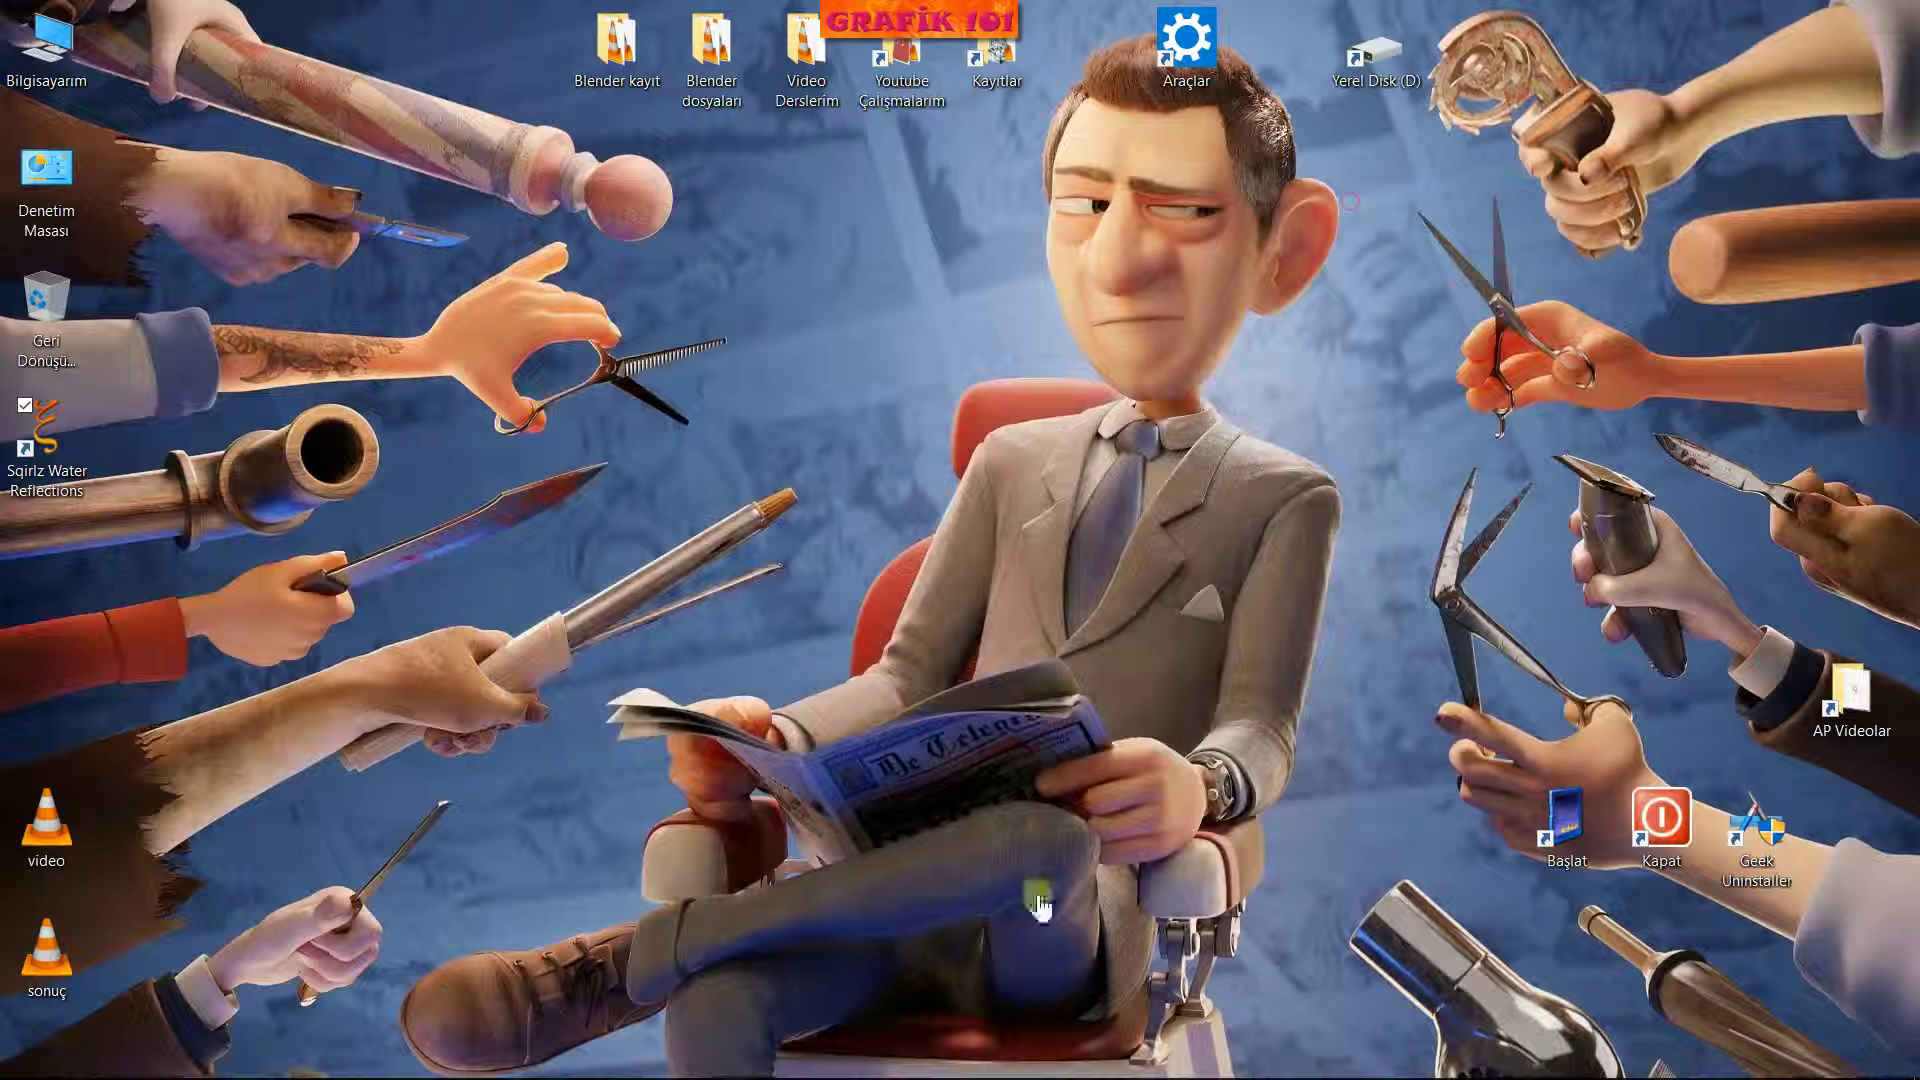
pyautogui.click(990, 1062)
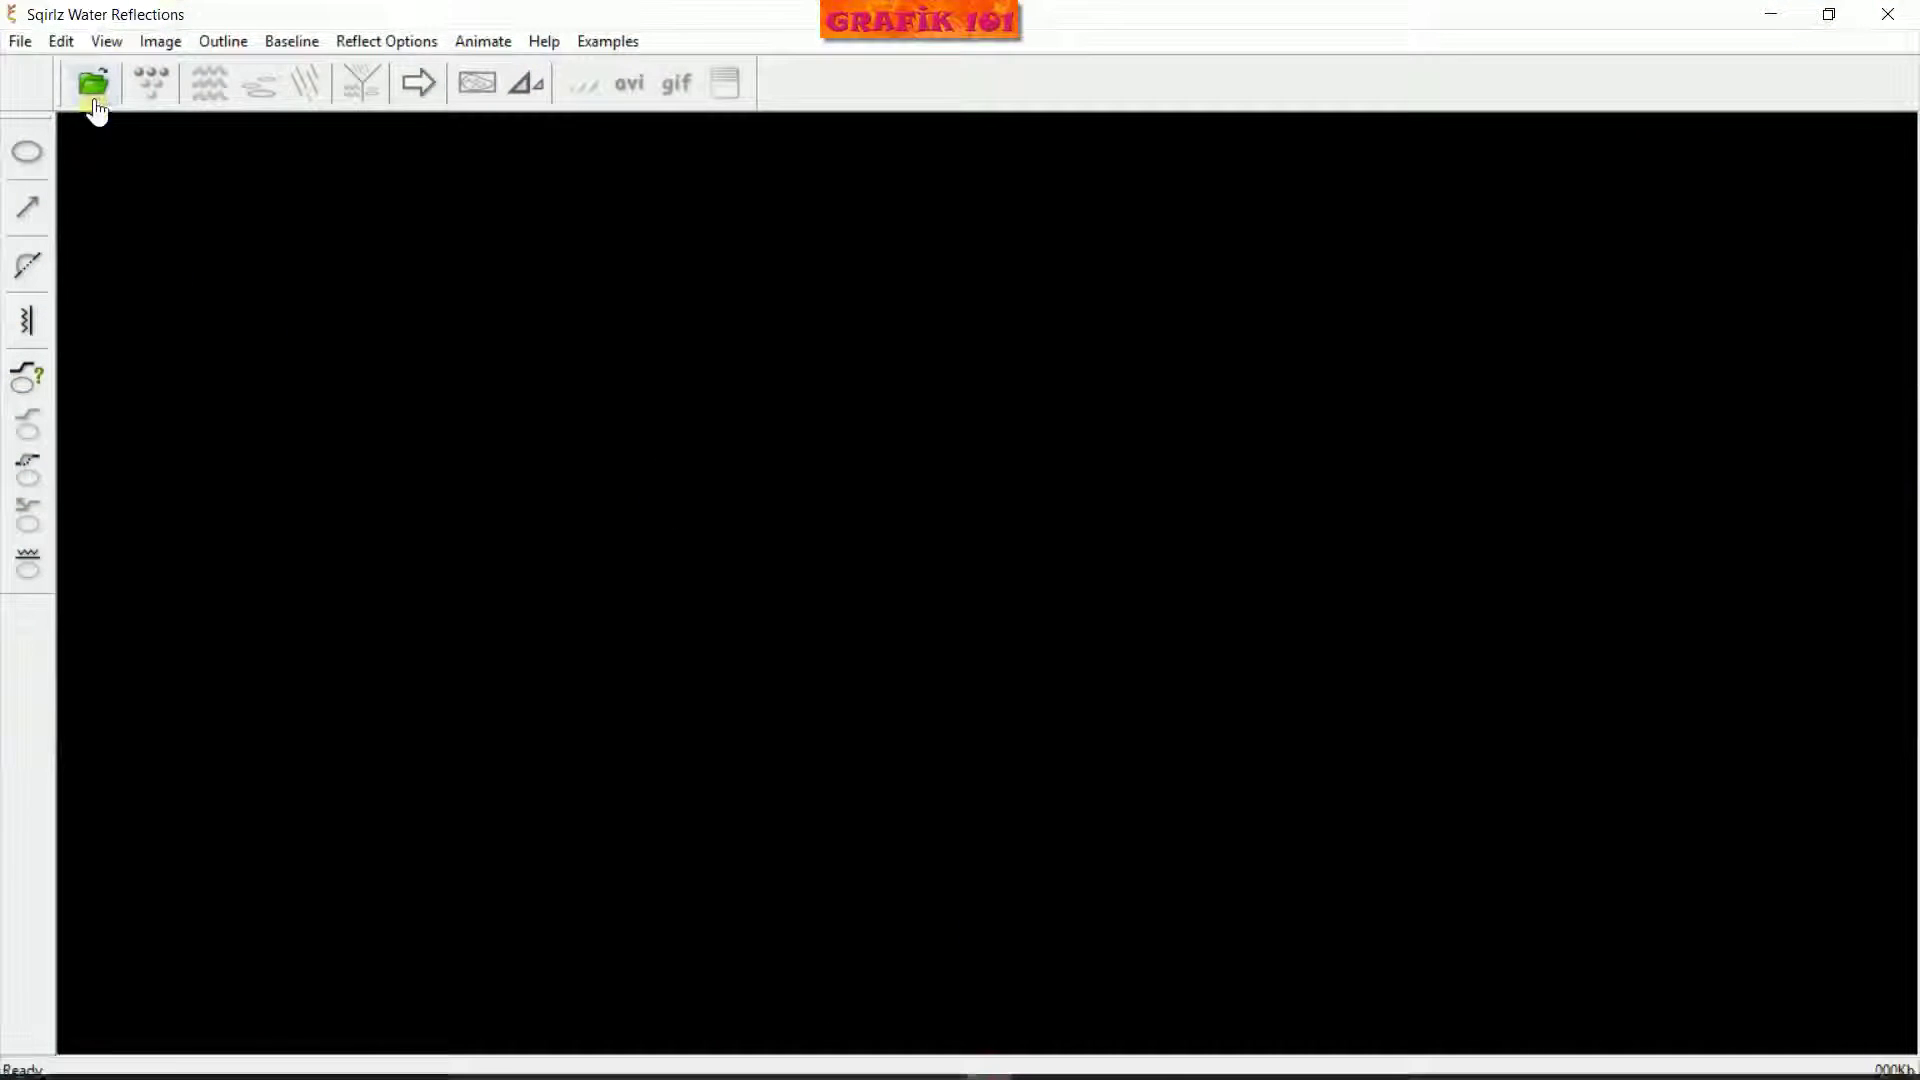
pyautogui.click(93, 98)
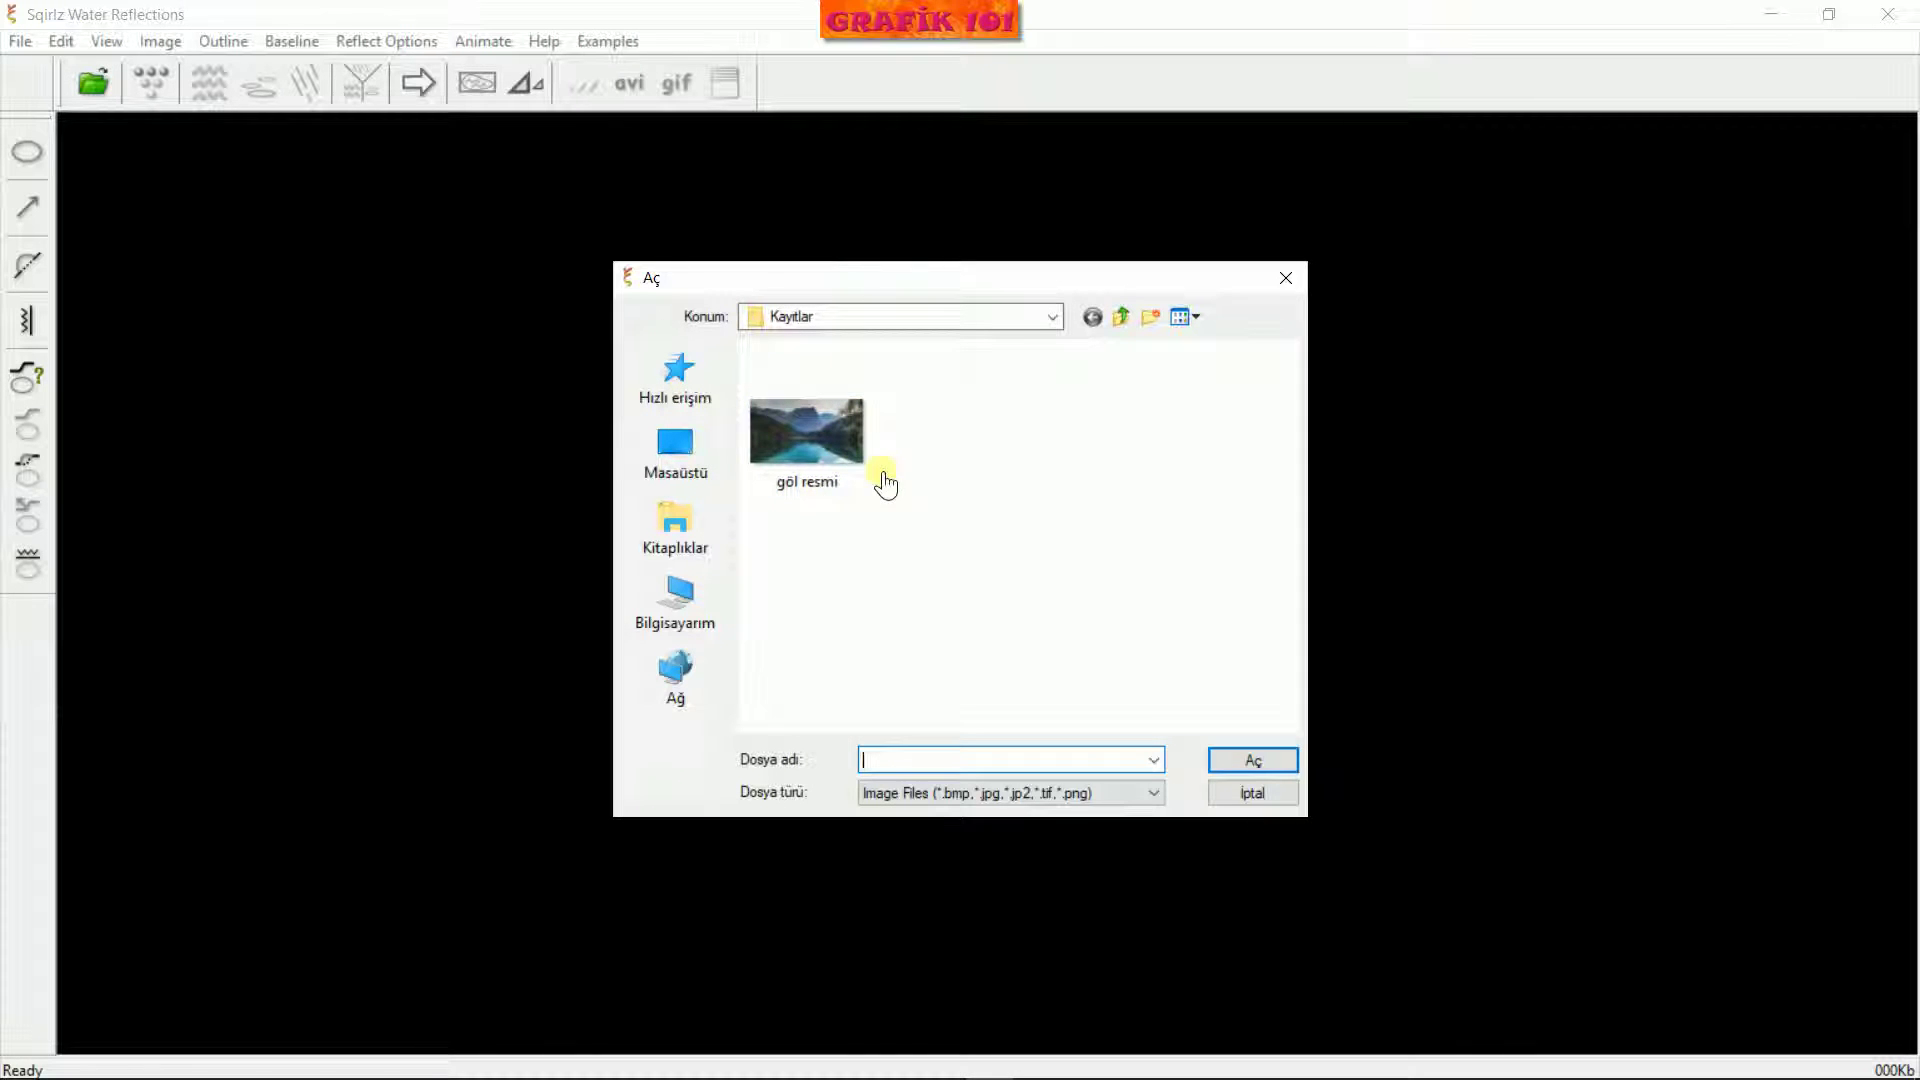
pyautogui.click(806, 432)
pyautogui.click(1250, 761)
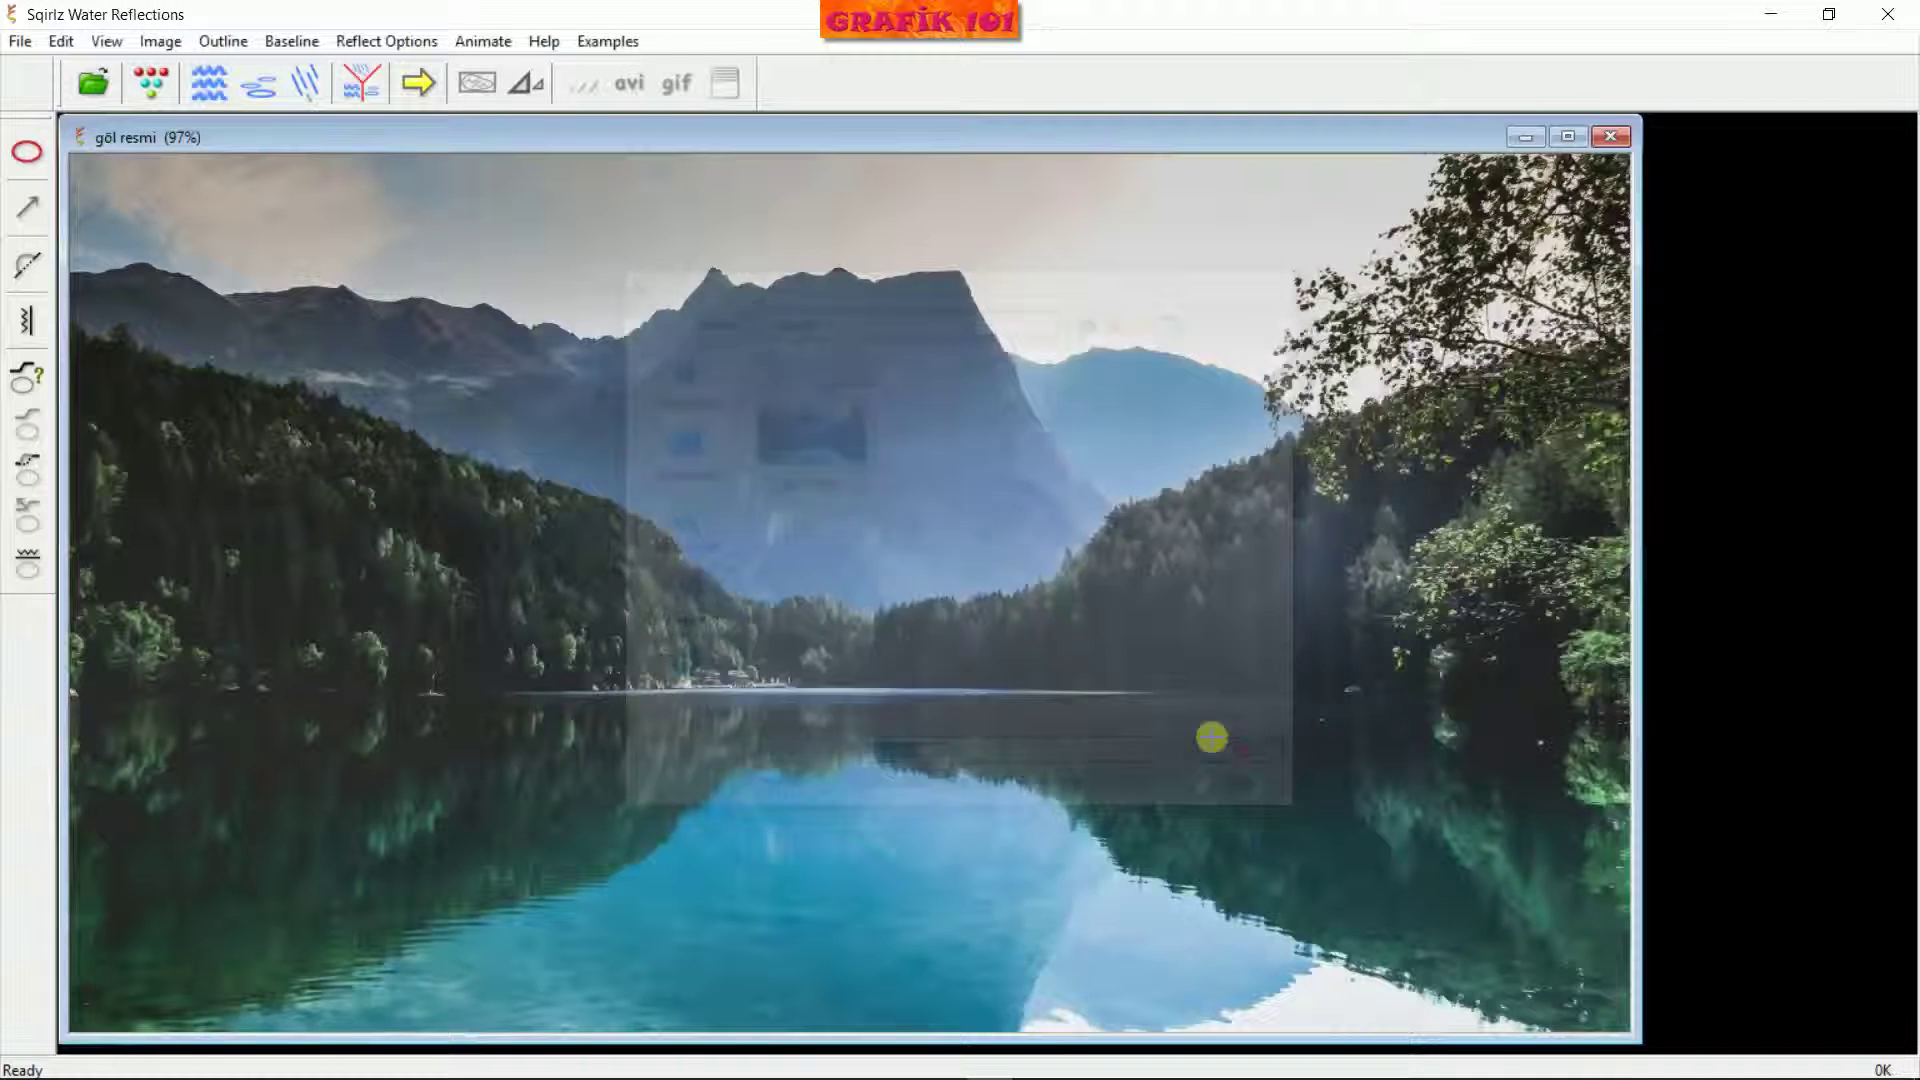
pyautogui.doubleClick(729, 144)
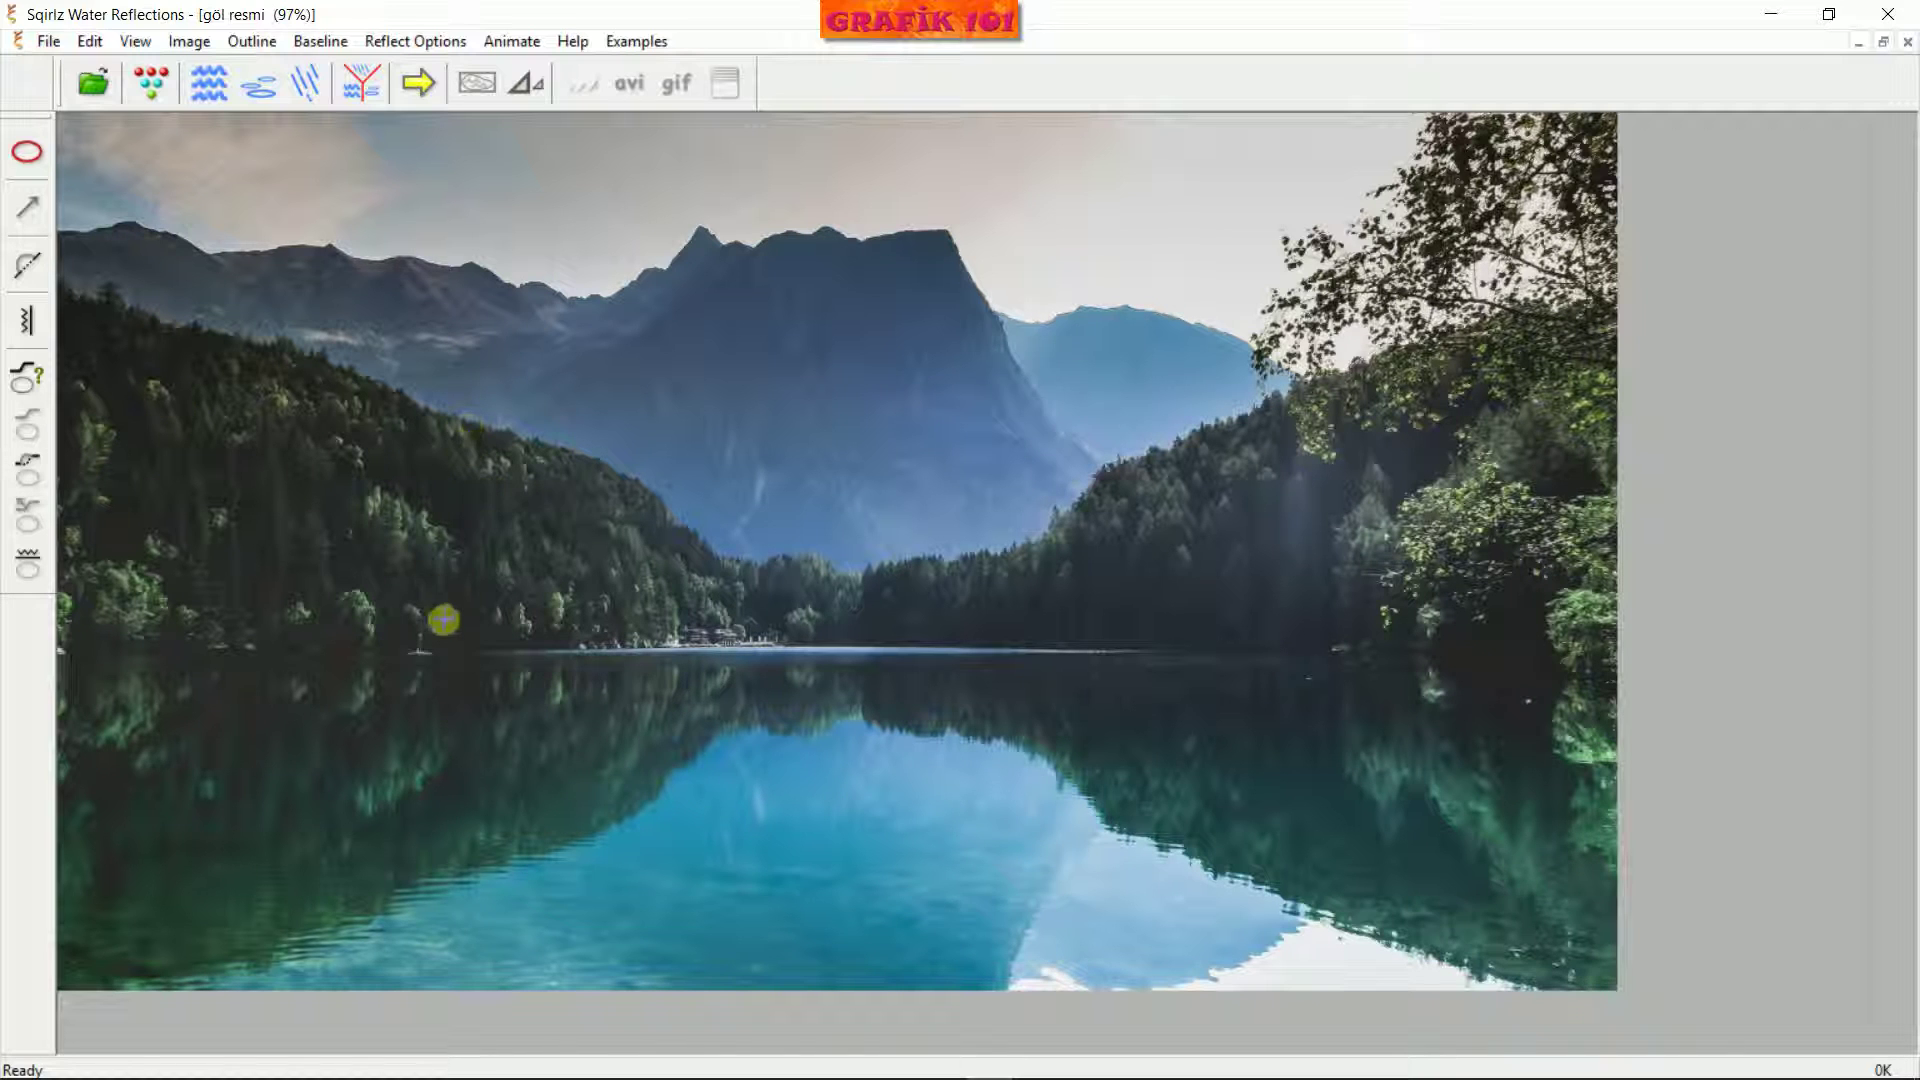
pyautogui.moveTo(143, 137); pyautogui.dragTo(76, 126)
pyautogui.moveTo(197, 266); pyautogui.dragTo(90, 145)
pyautogui.click(60, 165)
pyautogui.moveTo(250, 322); pyautogui.dragTo(445, 432)
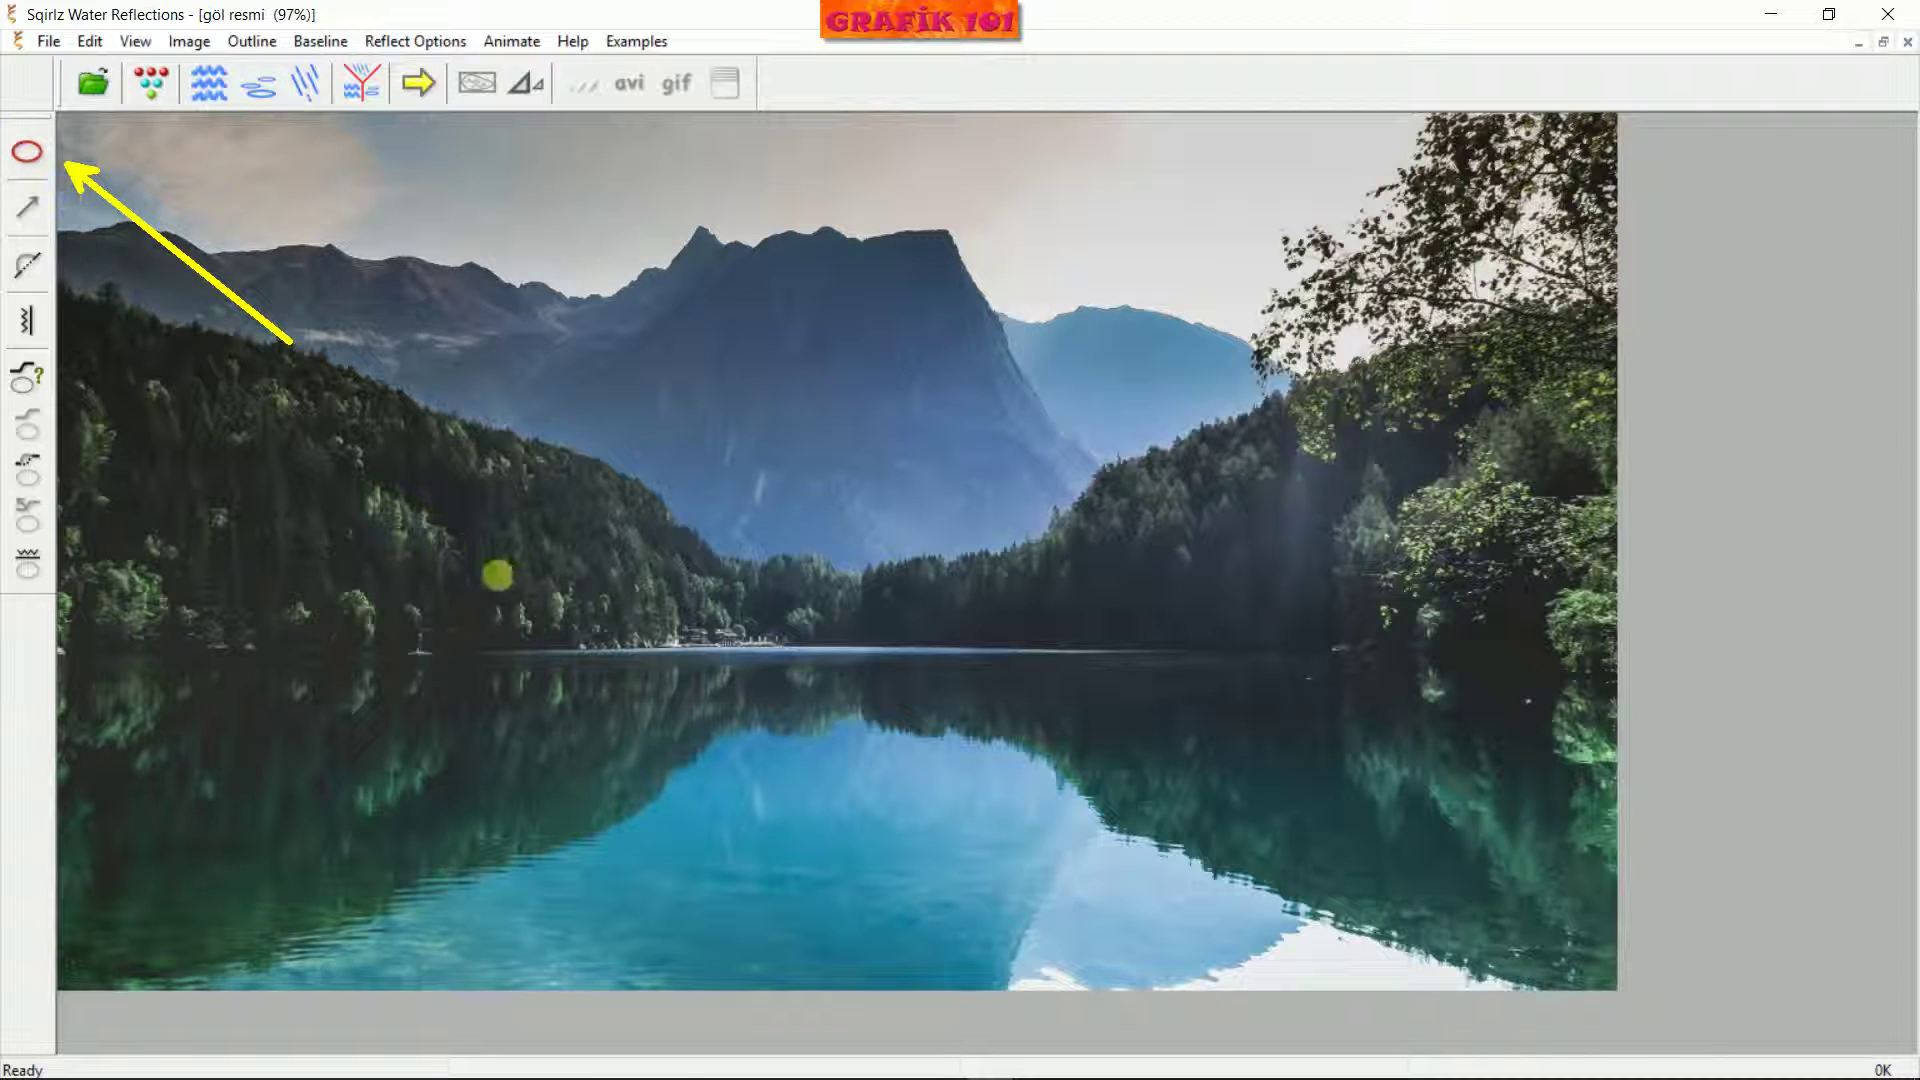
# Outline the lake's water area from the shoreline down to the photo's bottom edge as a closed region
pyautogui.click(30, 158)
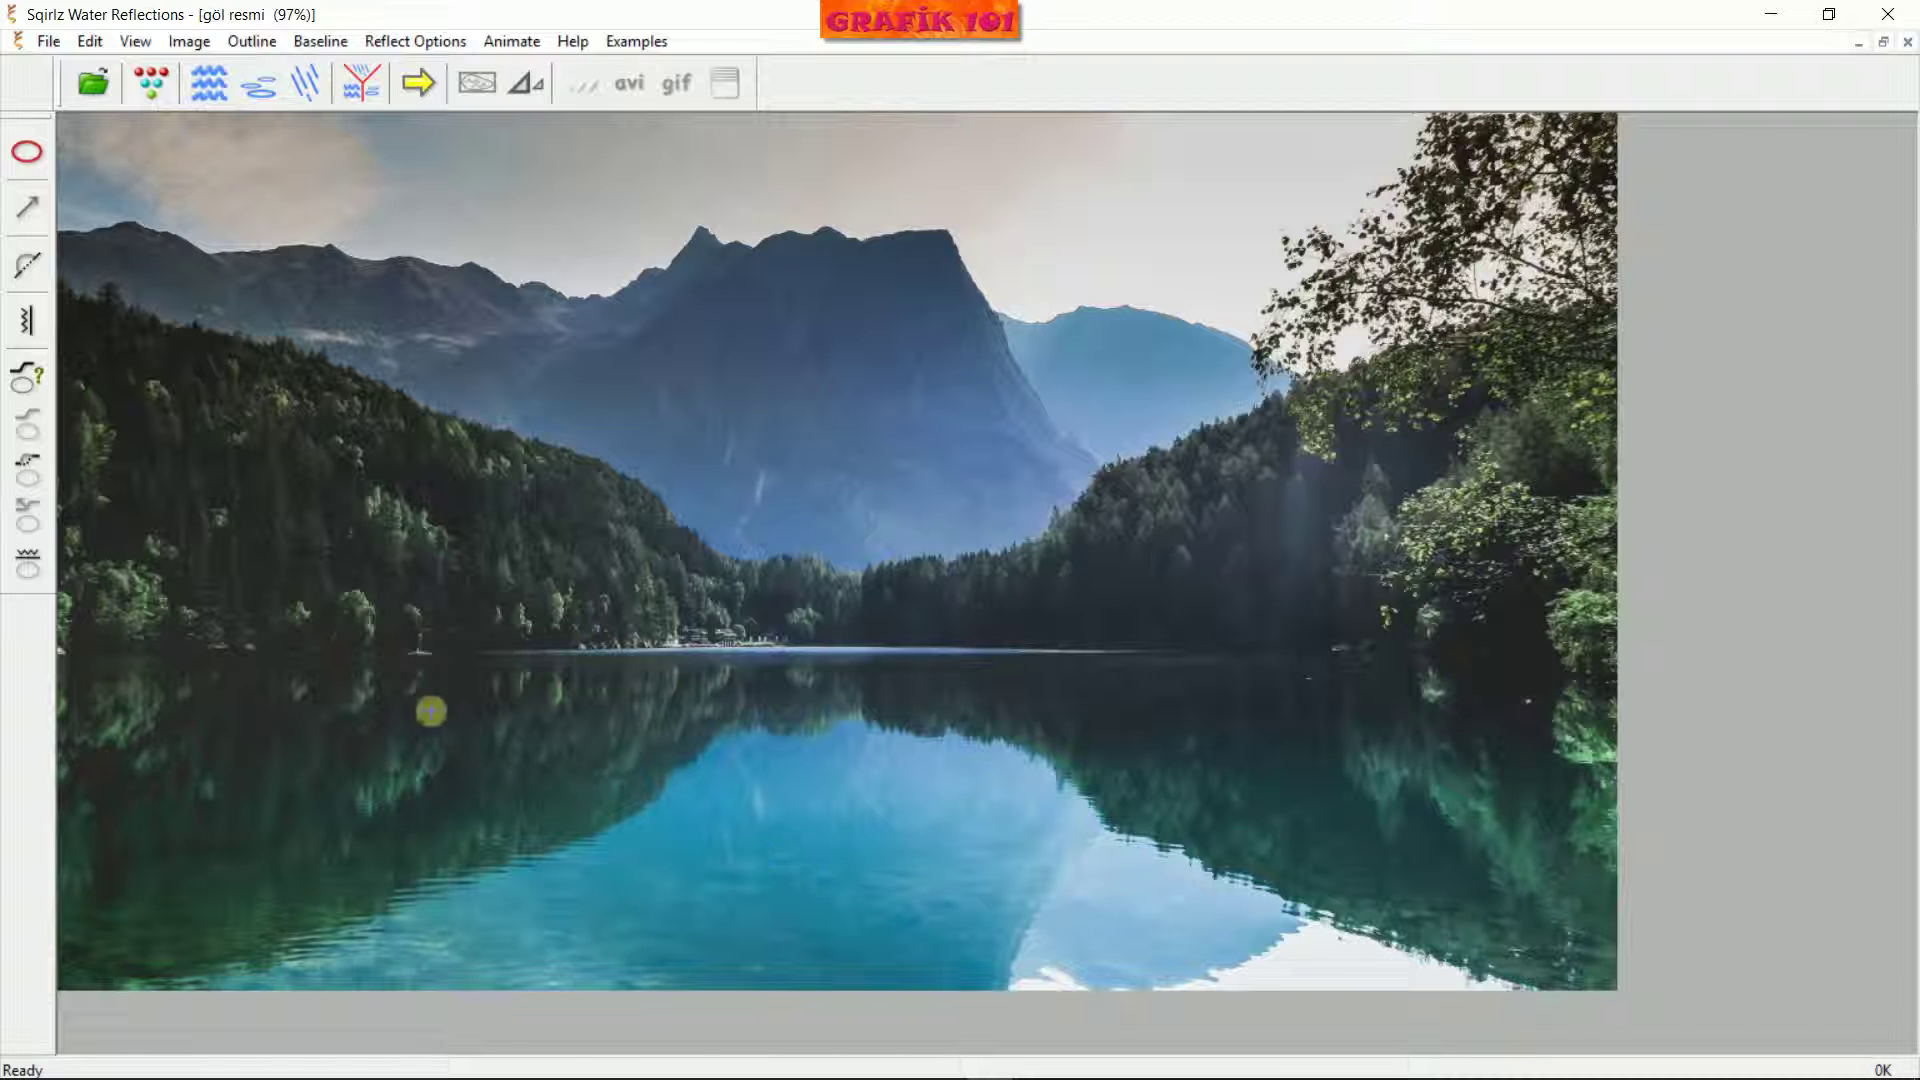
pyautogui.moveTo(57, 656); pyautogui.dragTo(1620, 658)
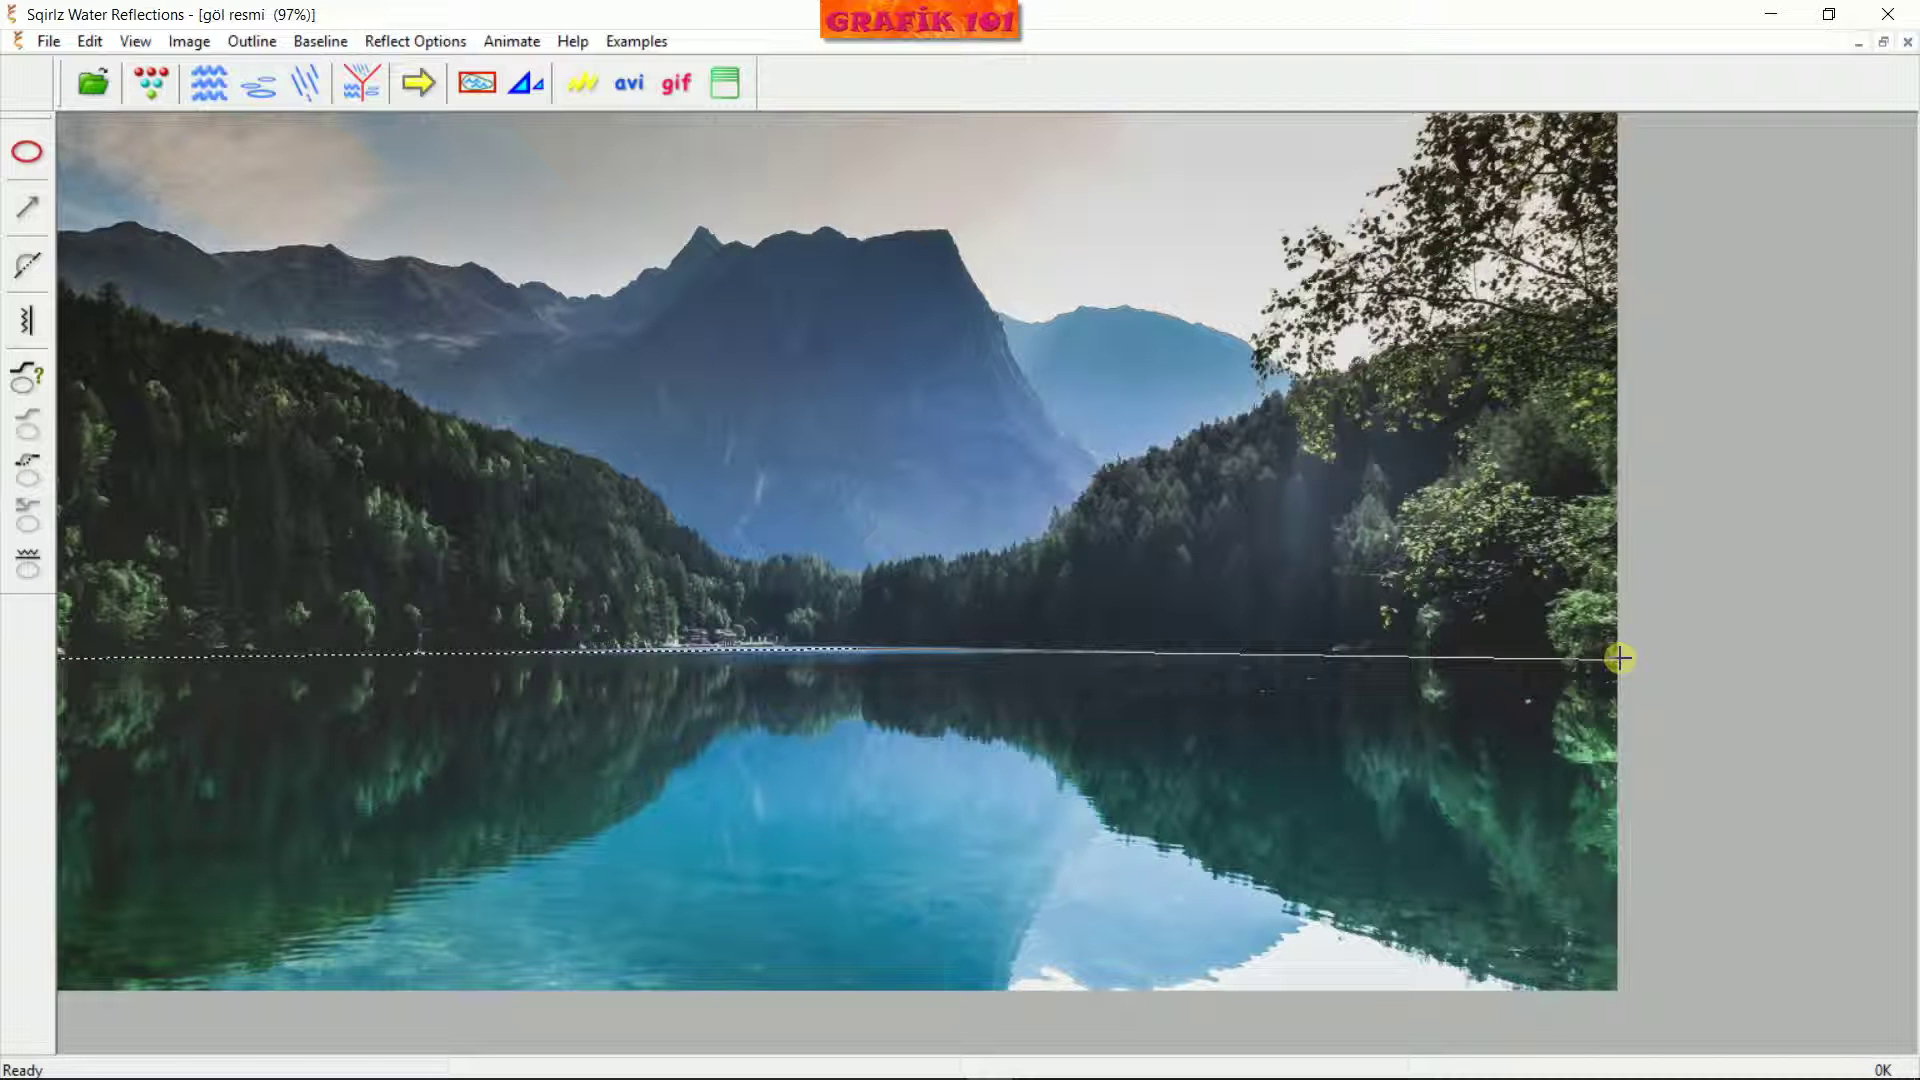
pyautogui.moveTo(1620, 658); pyautogui.dragTo(1620, 658)
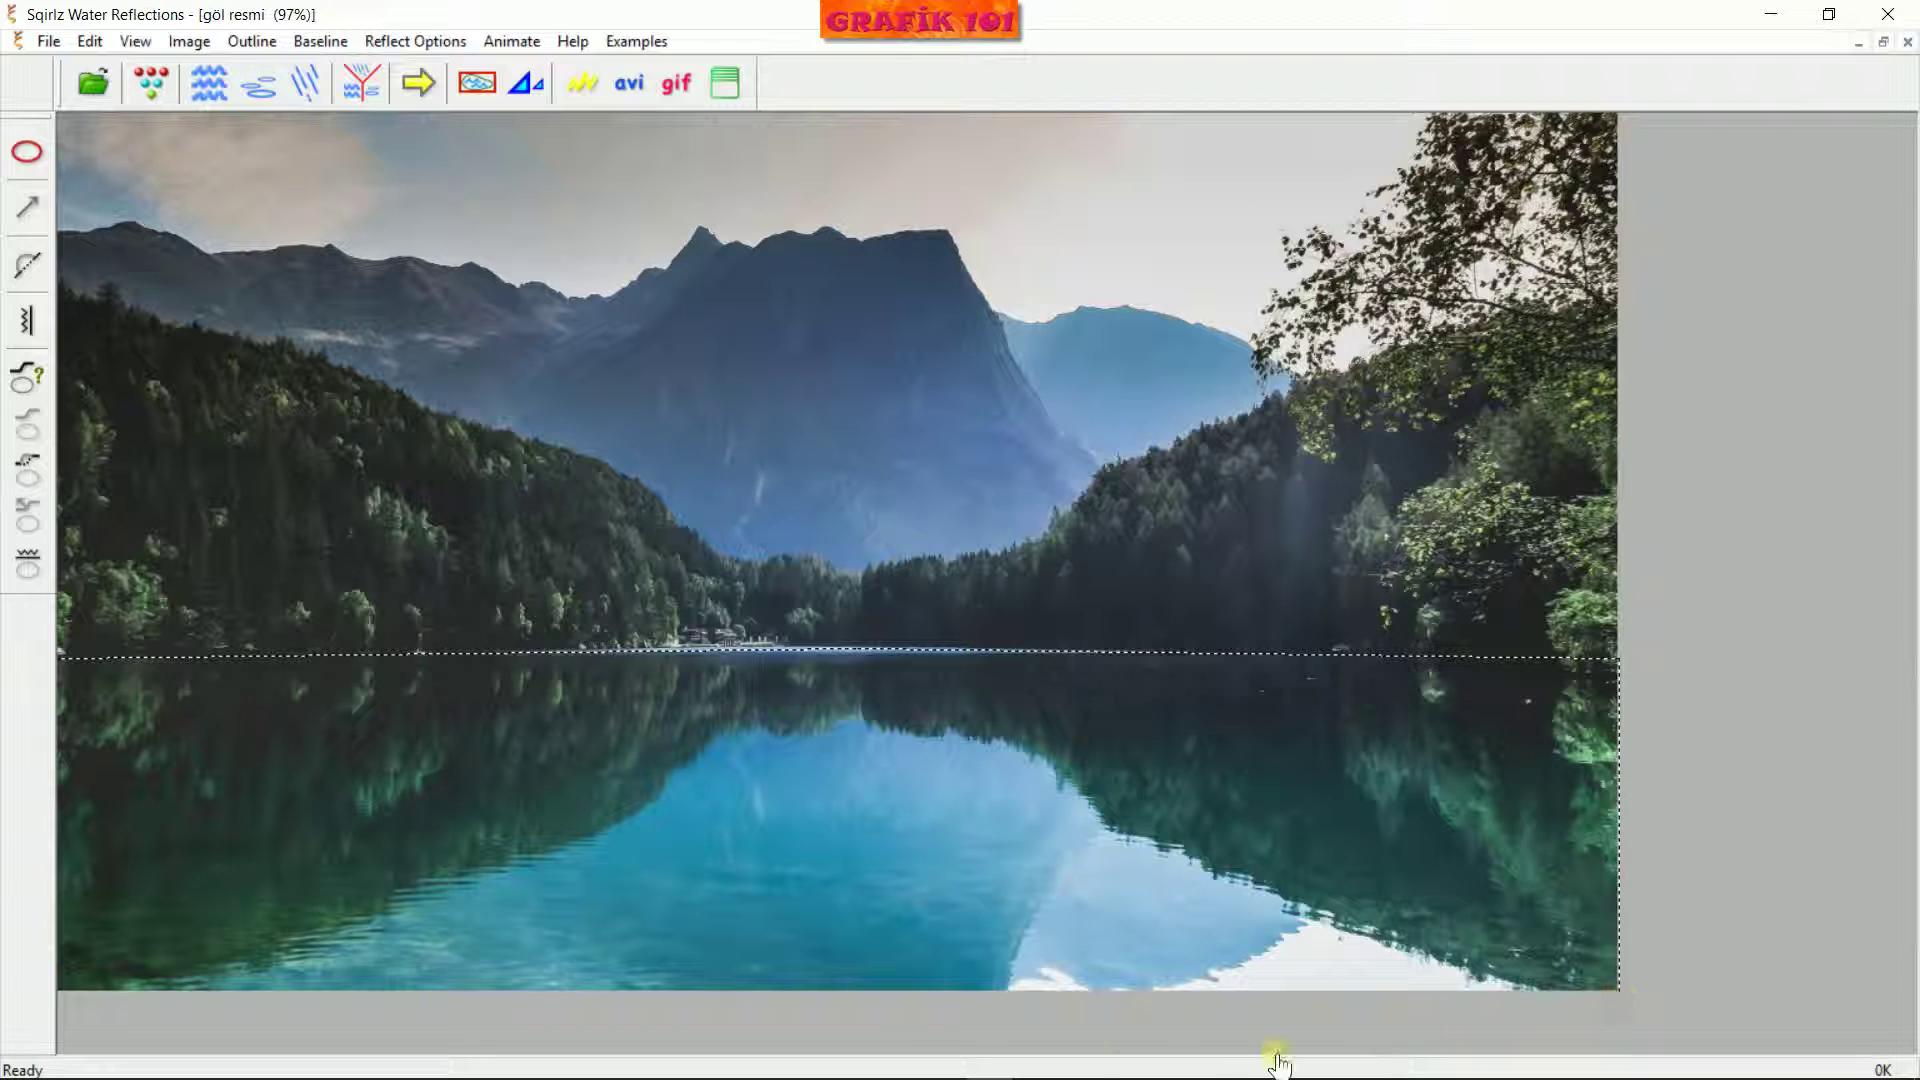
pyautogui.click(61, 995)
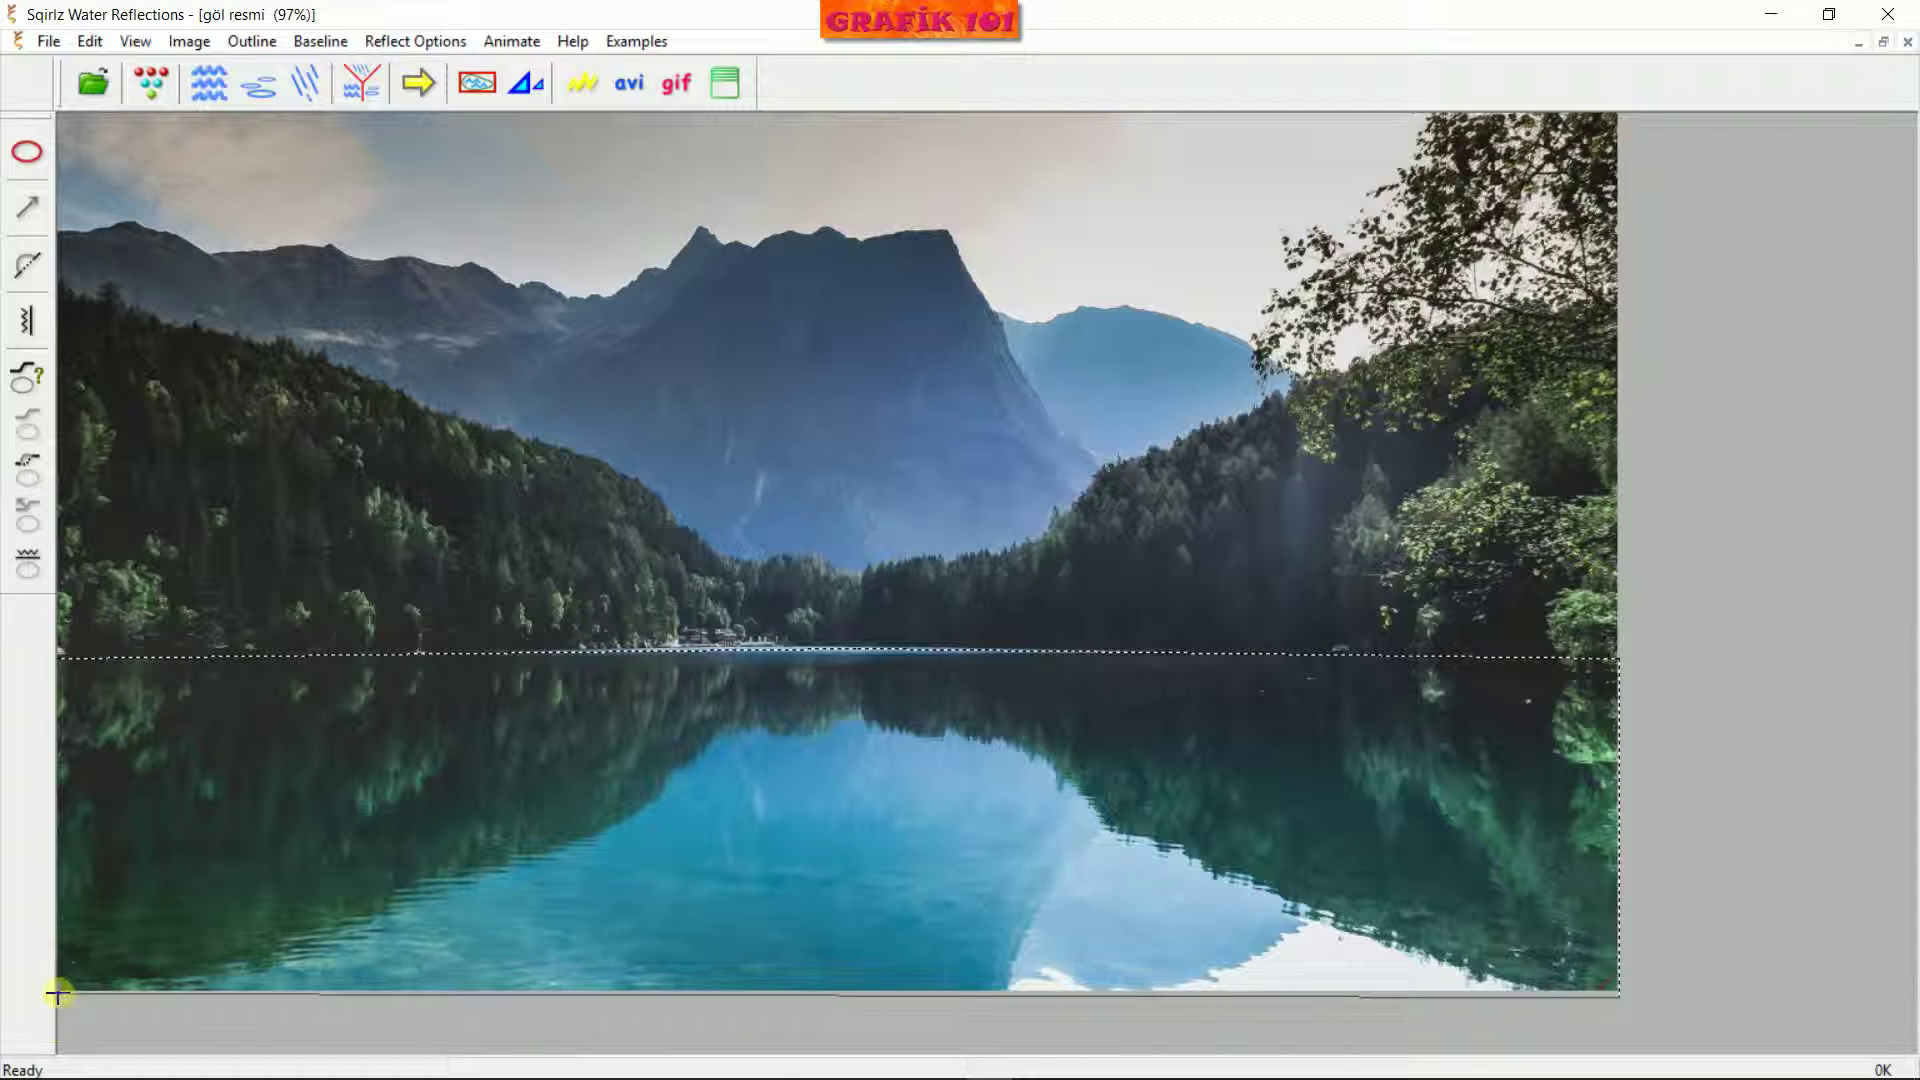
pyautogui.click(57, 995)
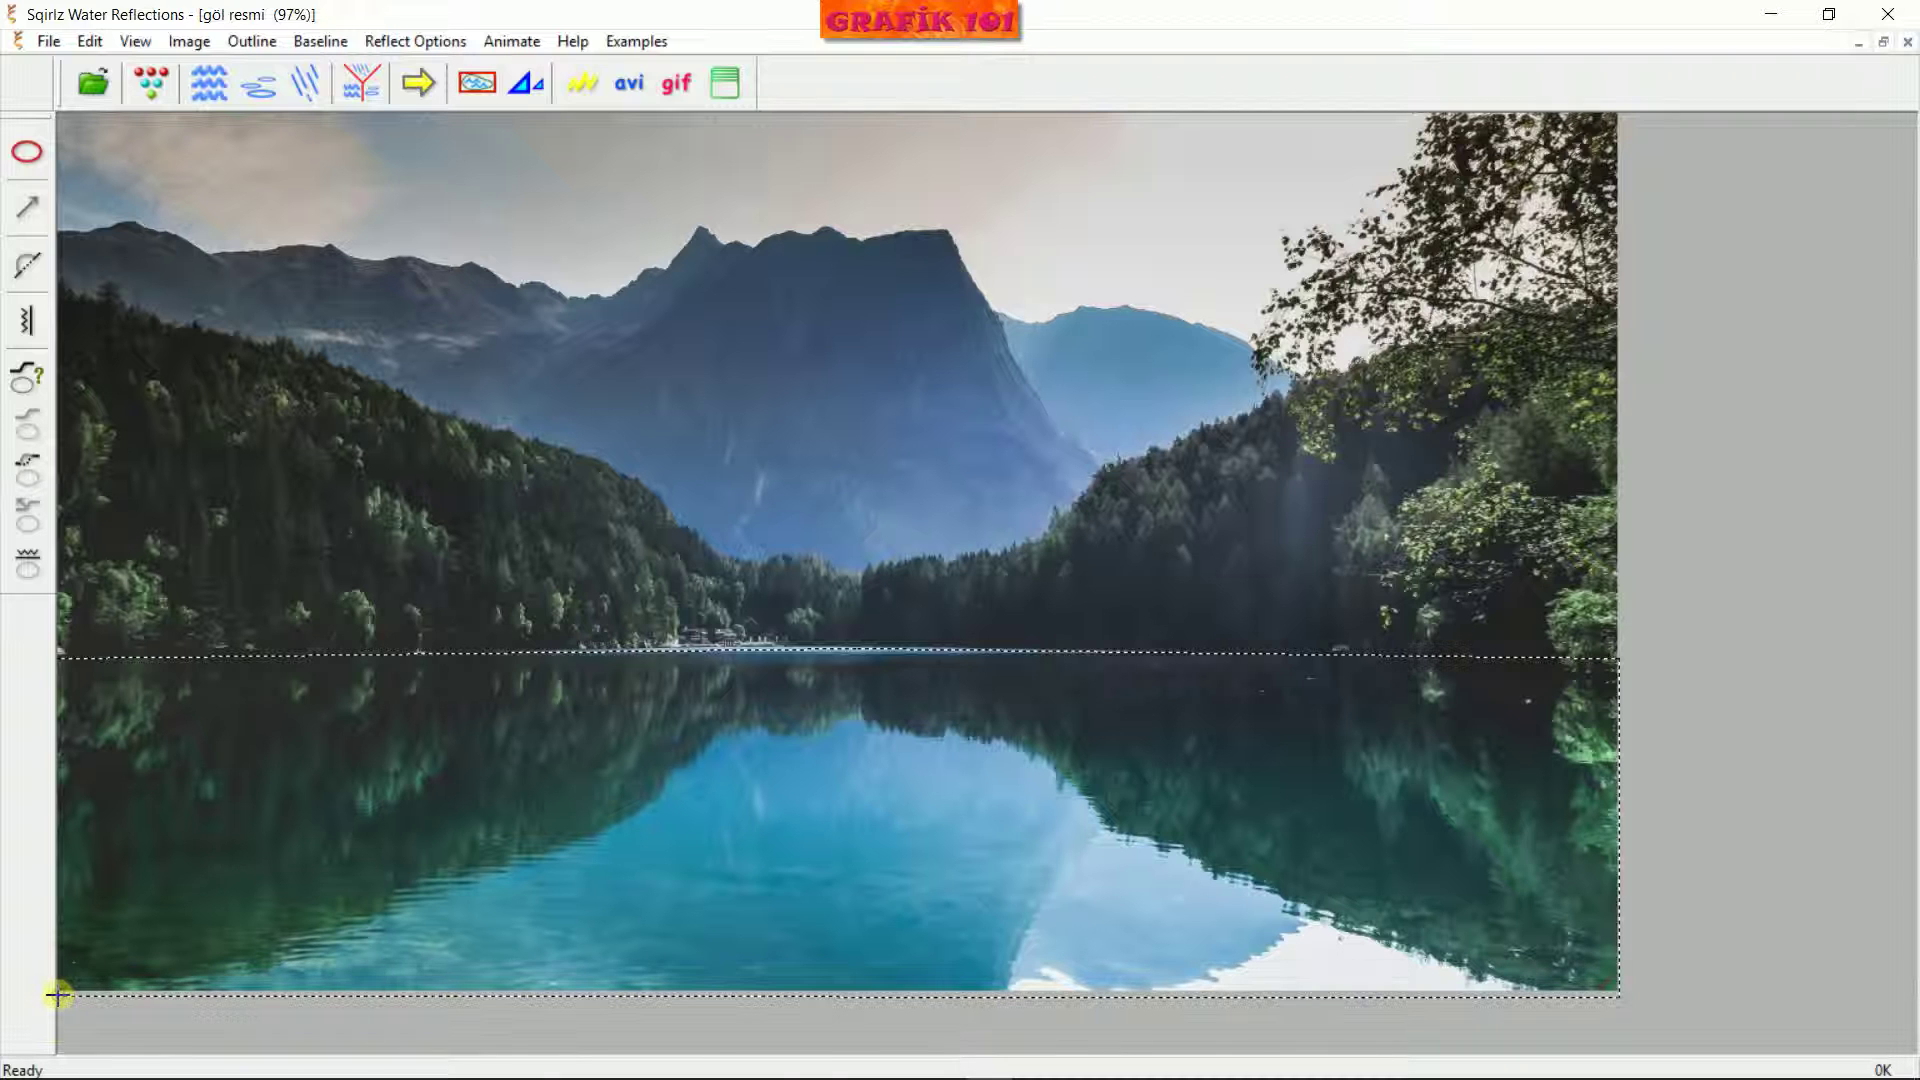
pyautogui.click(57, 657)
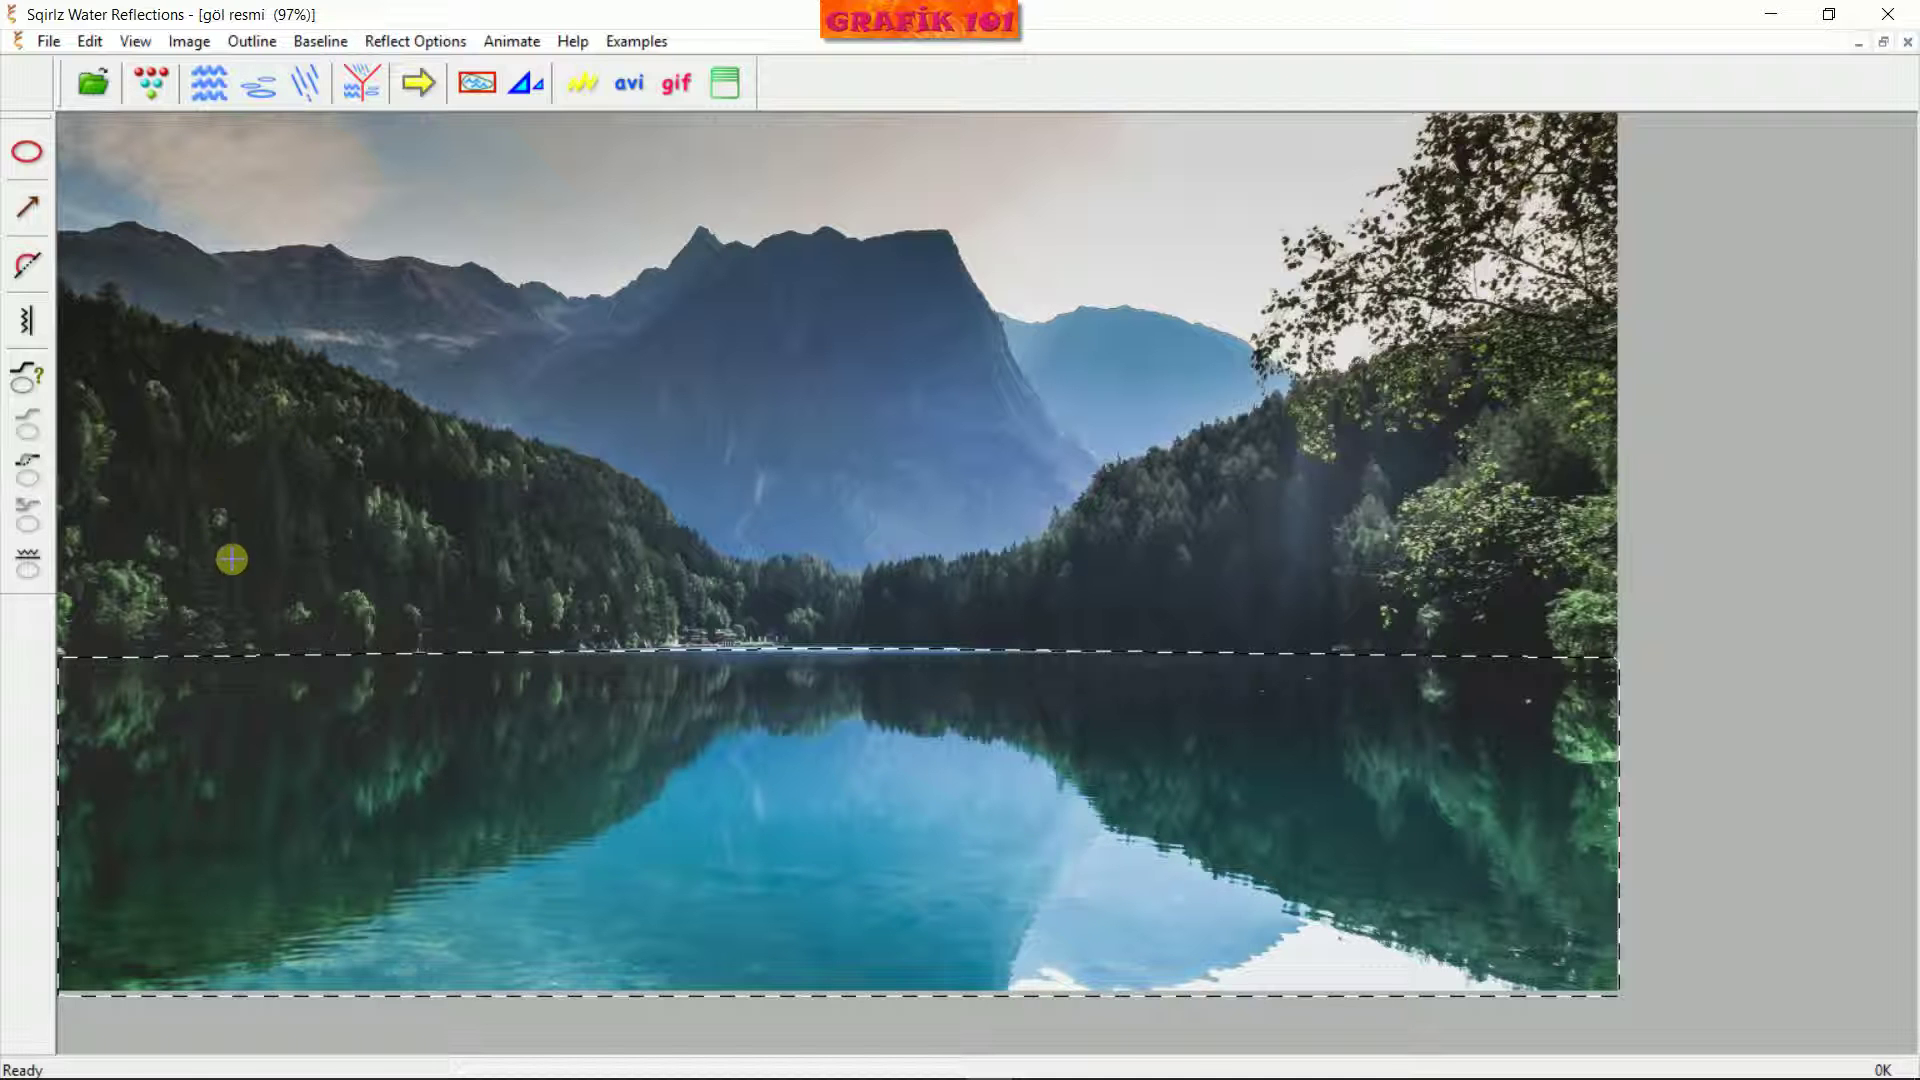
# Open the basic ripples parameters and preview the ripples on the water with motion type A and wave strength 50
pyautogui.click(153, 90)
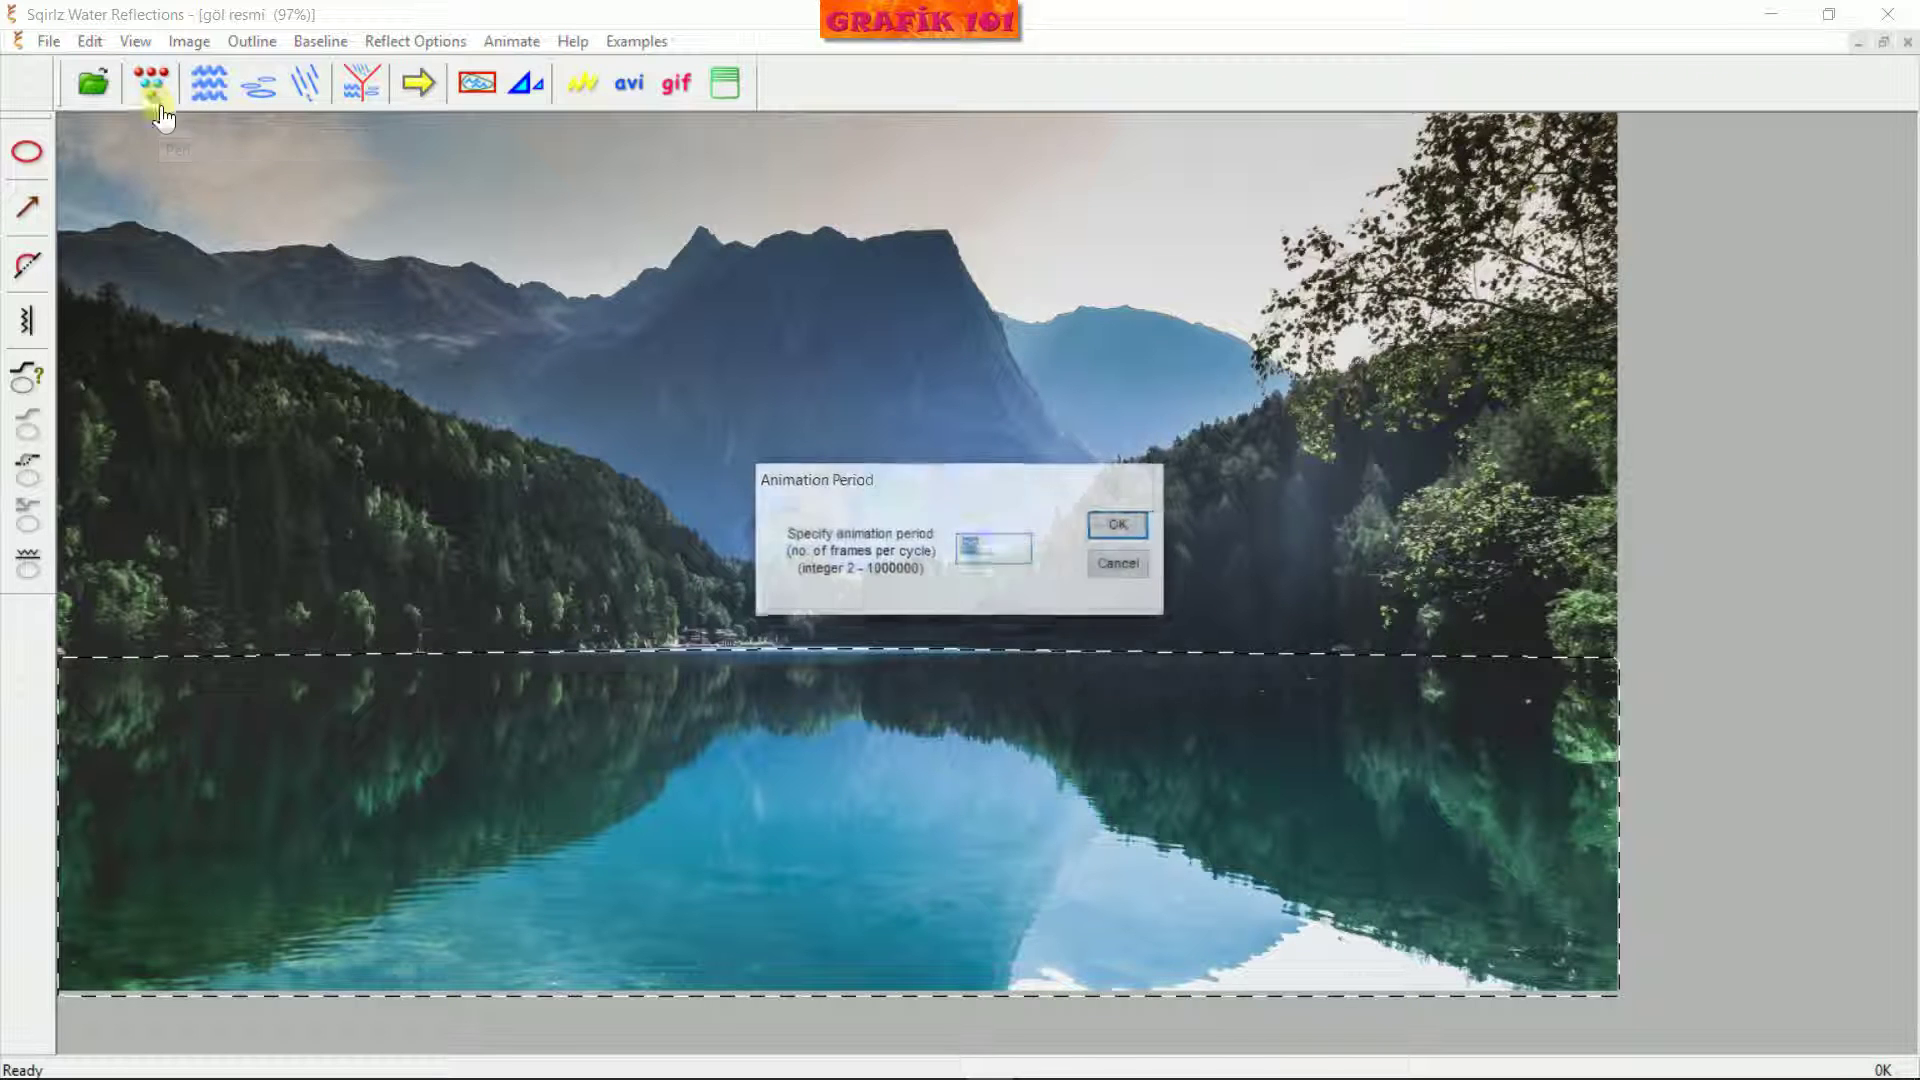
pyautogui.click(1120, 565)
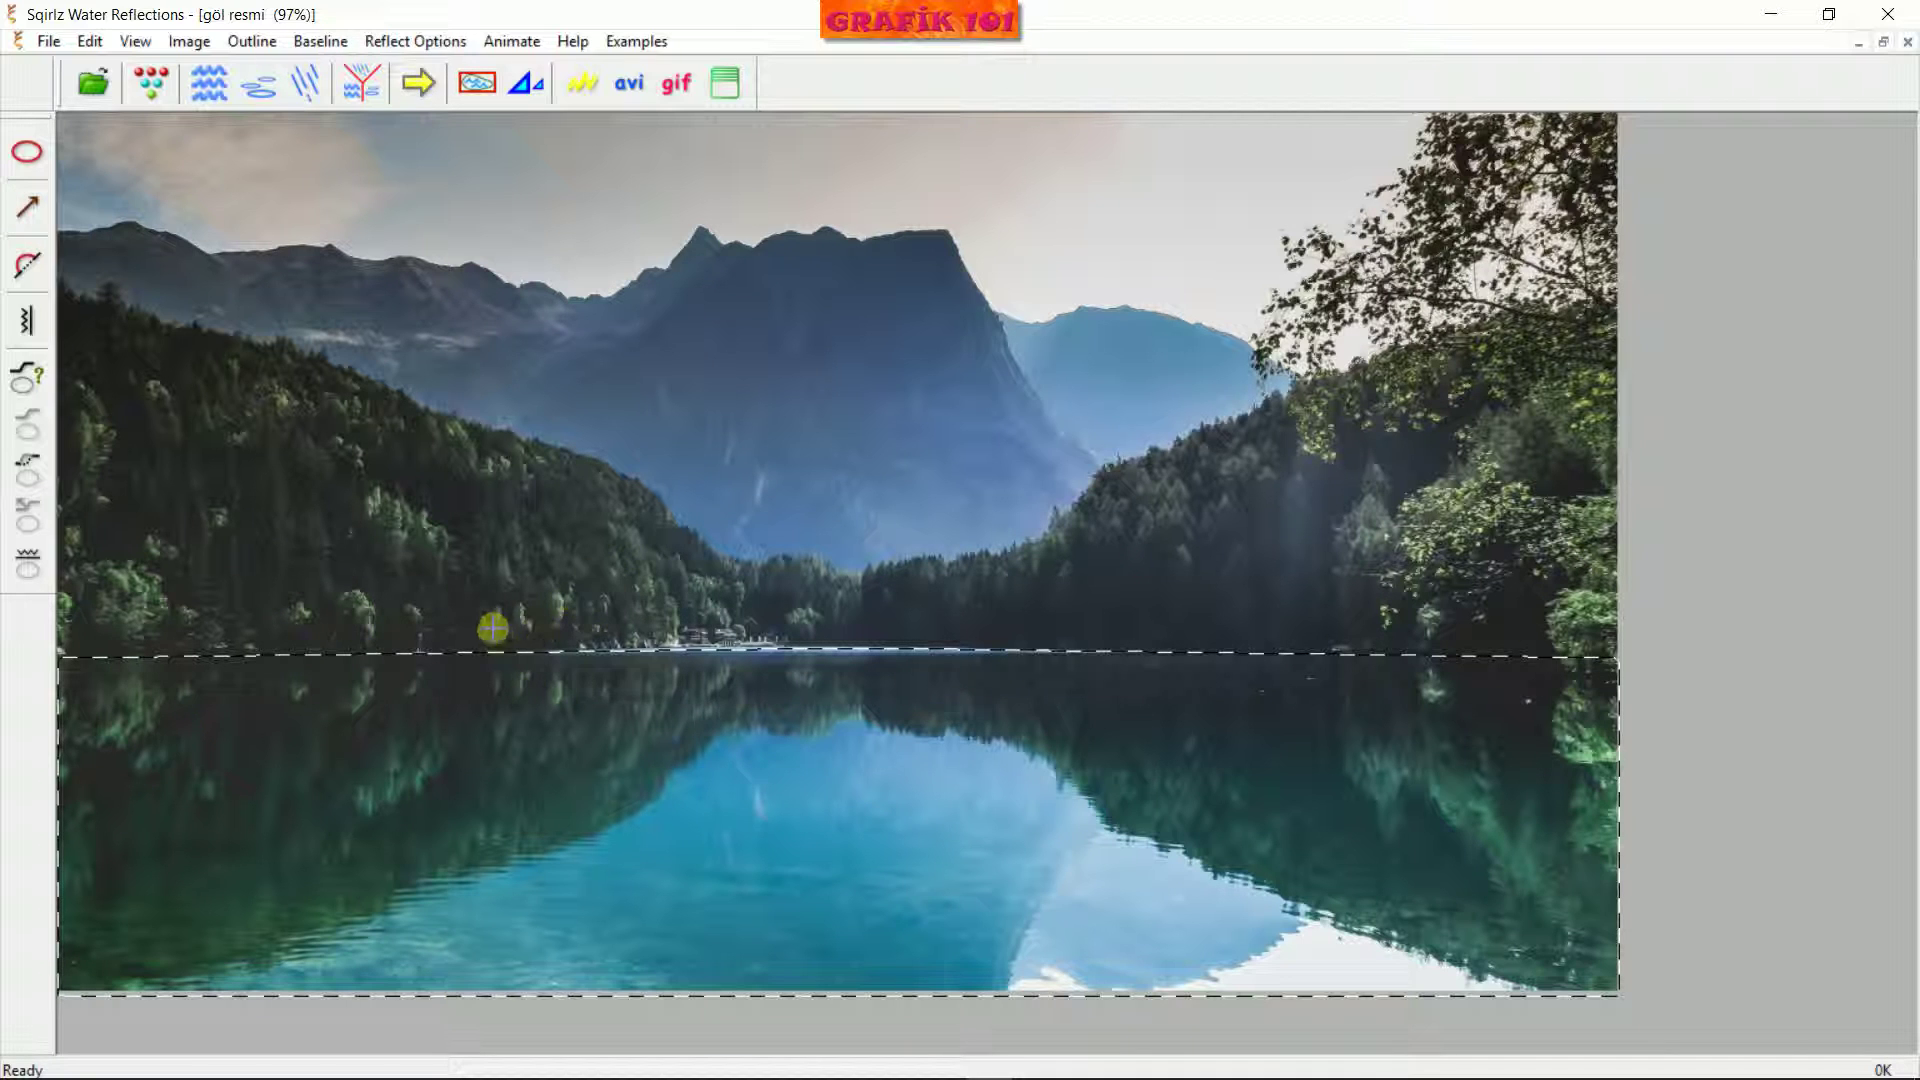
pyautogui.click(210, 90)
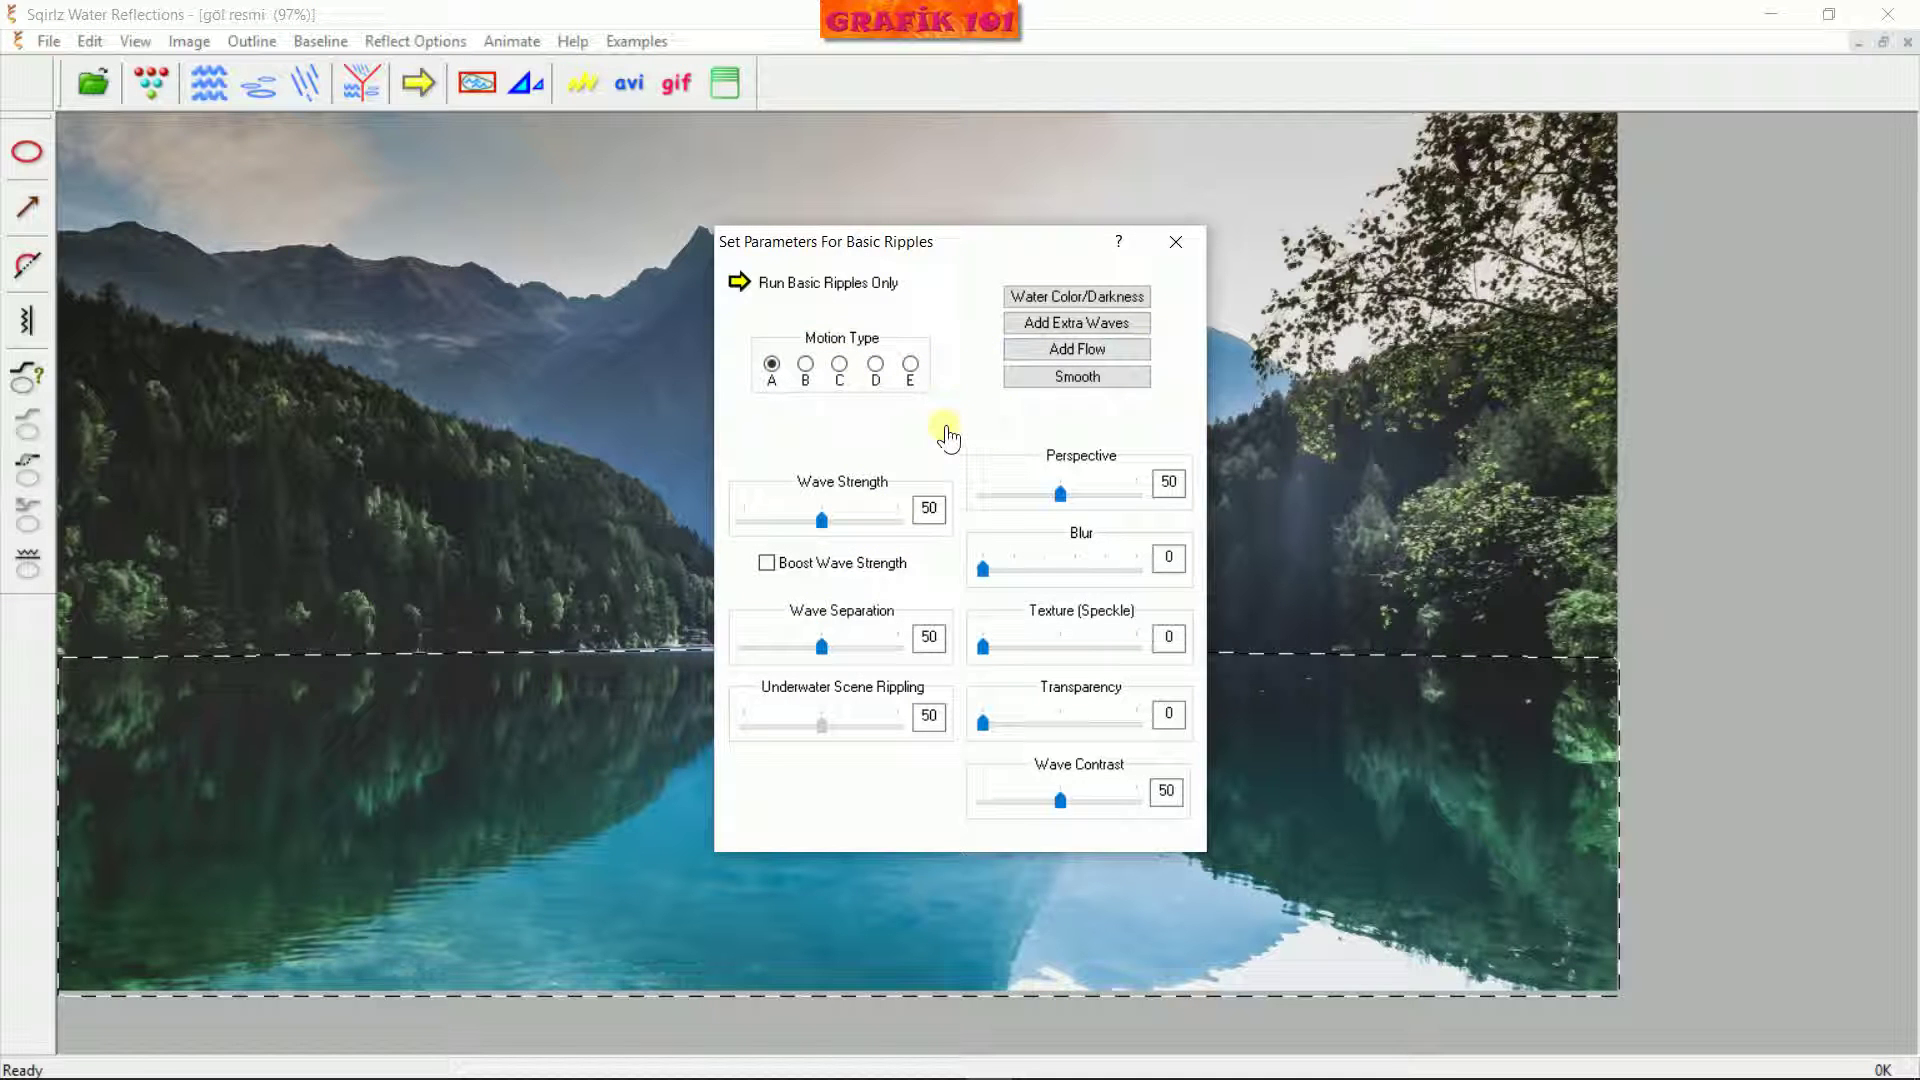
pyautogui.moveTo(949, 256); pyautogui.dragTo(1009, 52)
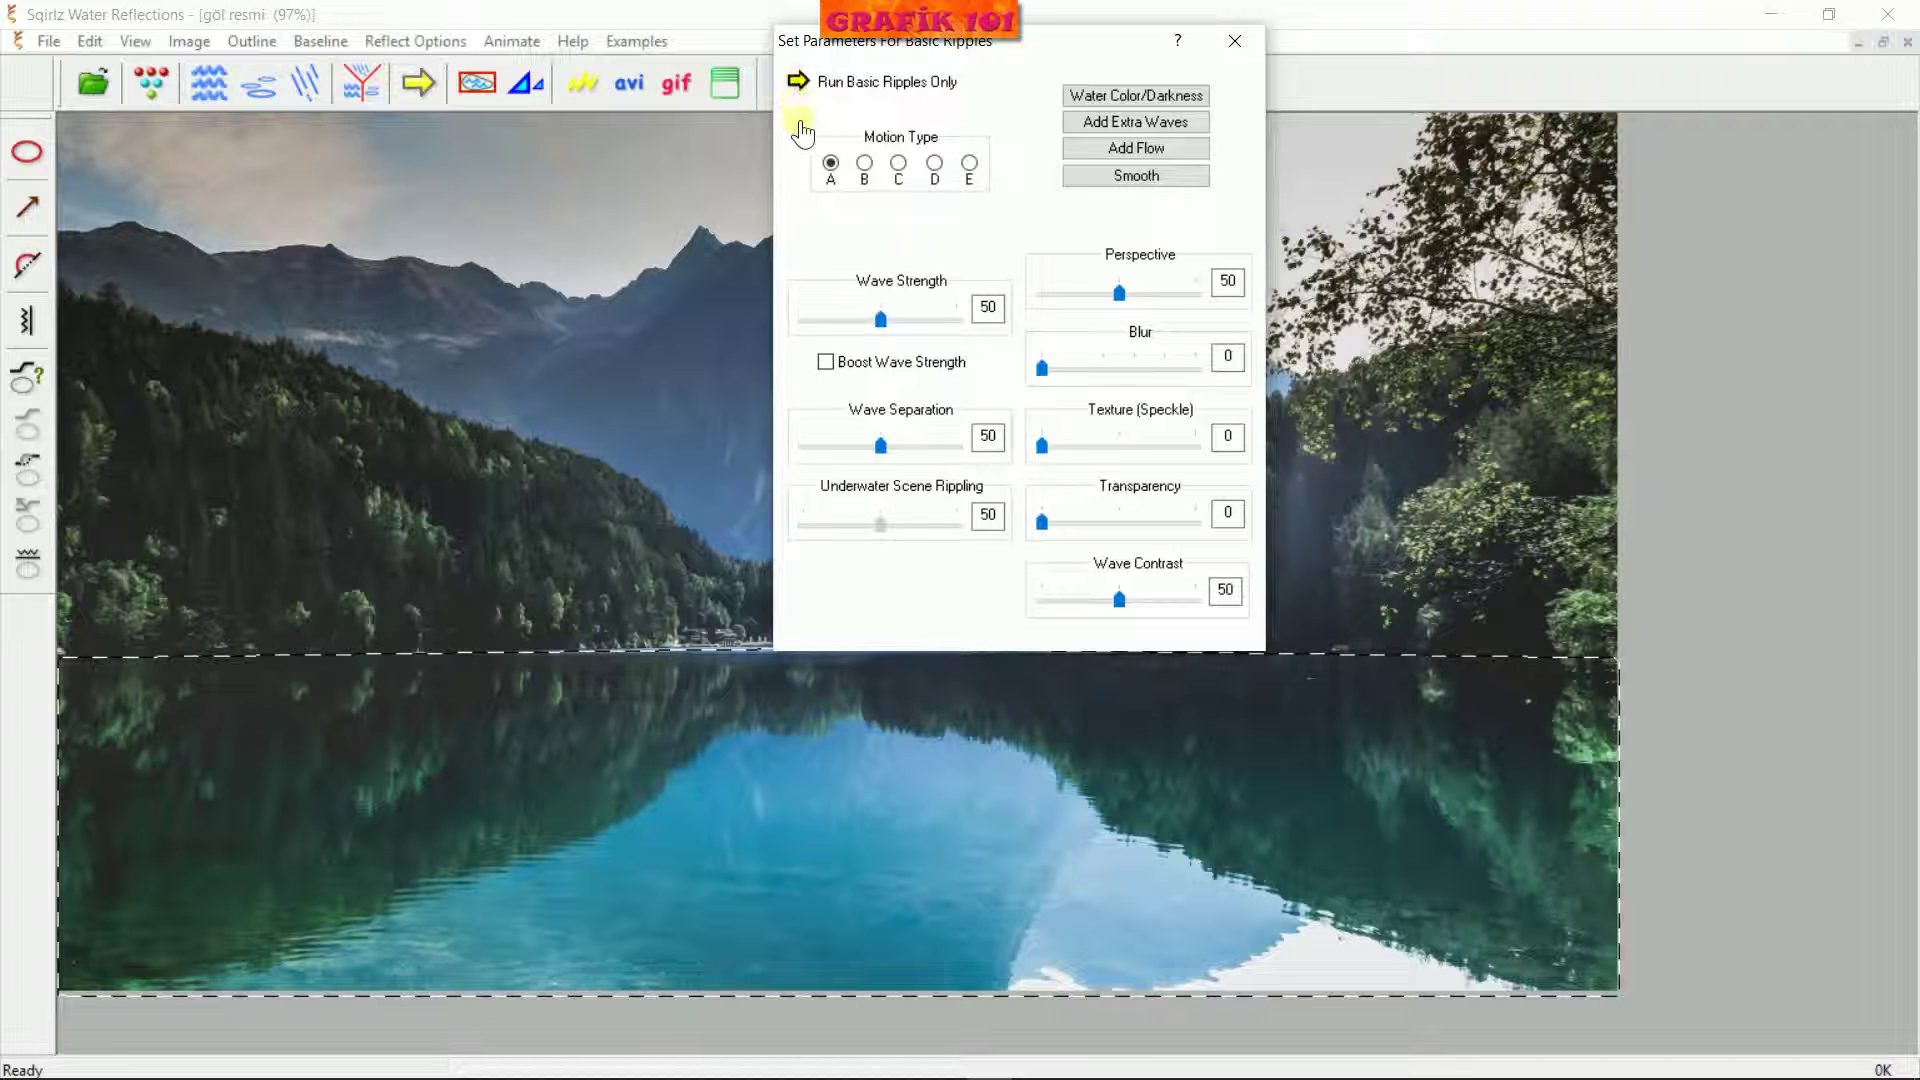
pyautogui.click(797, 82)
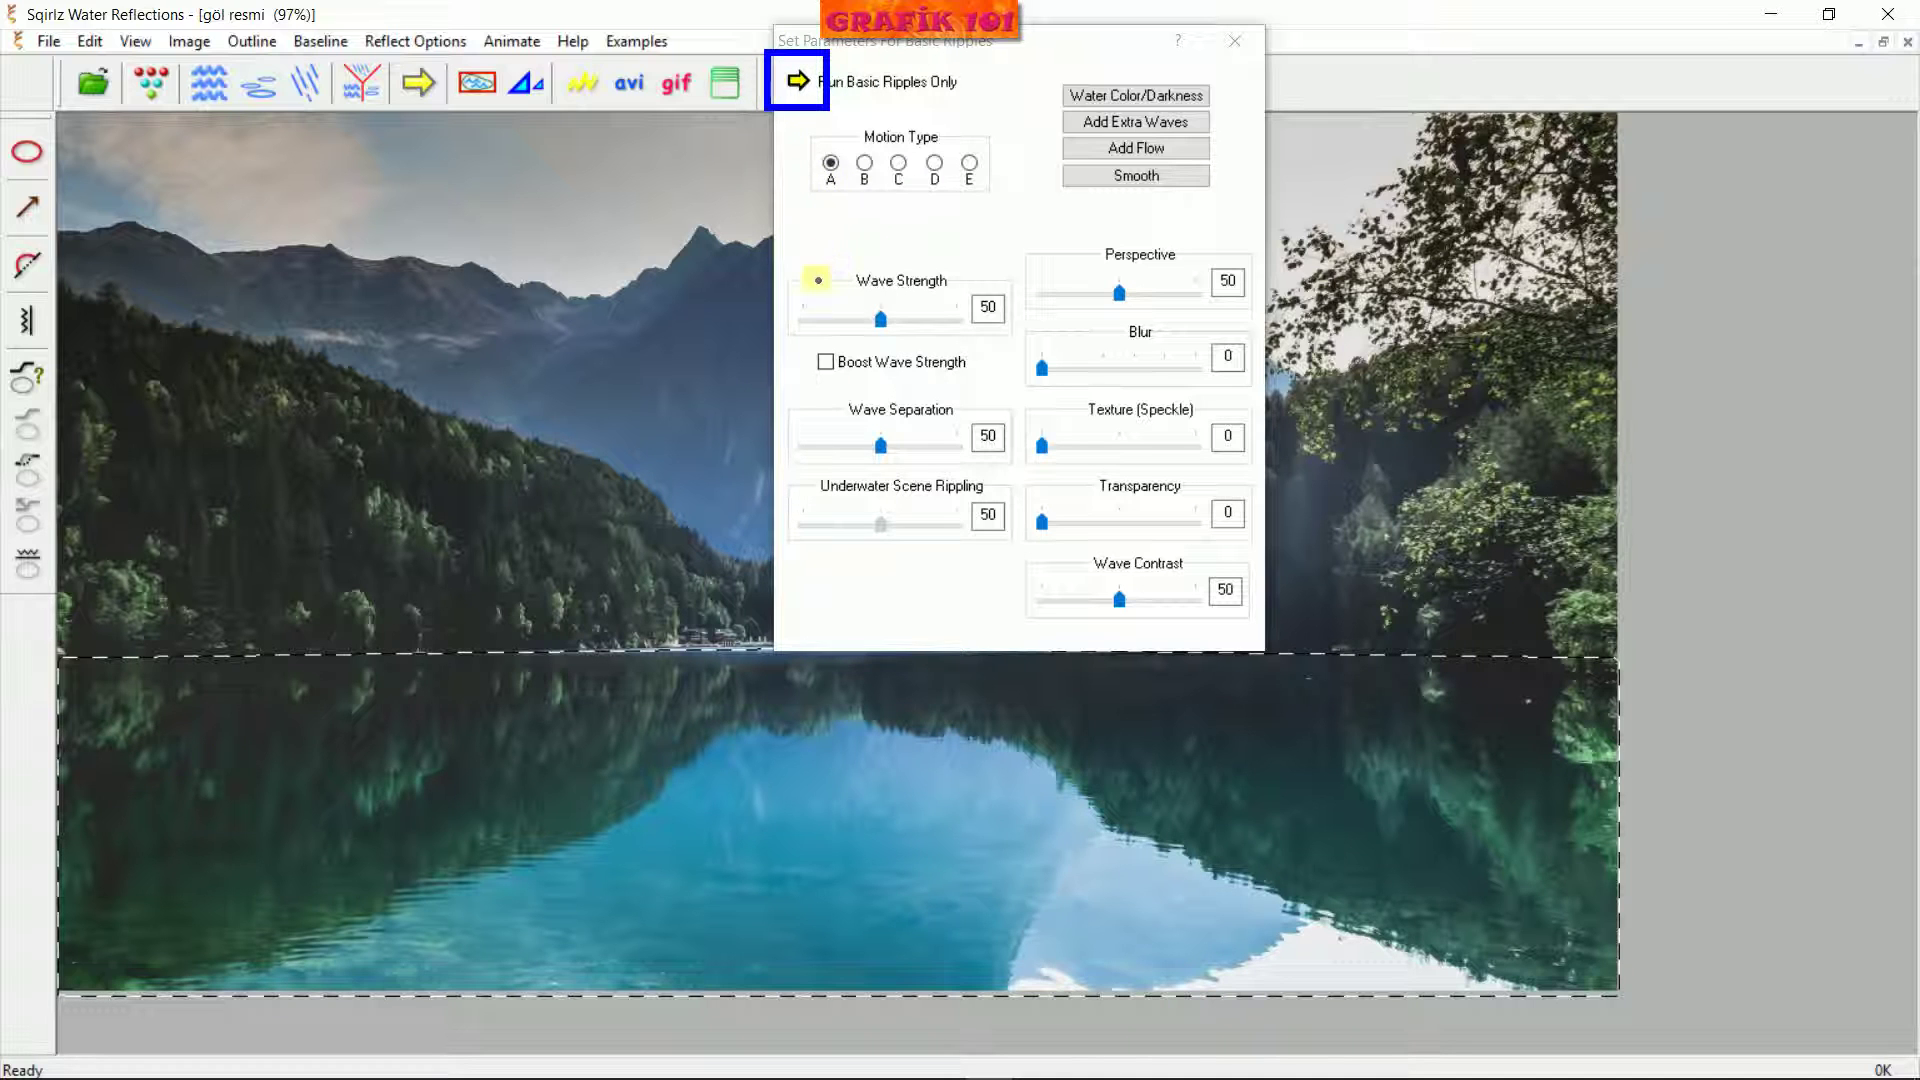
pyautogui.moveTo(690, 251)
pyautogui.mouseDown()
pyautogui.moveTo(724, 175)
pyautogui.moveTo(765, 155)
pyautogui.mouseUp()
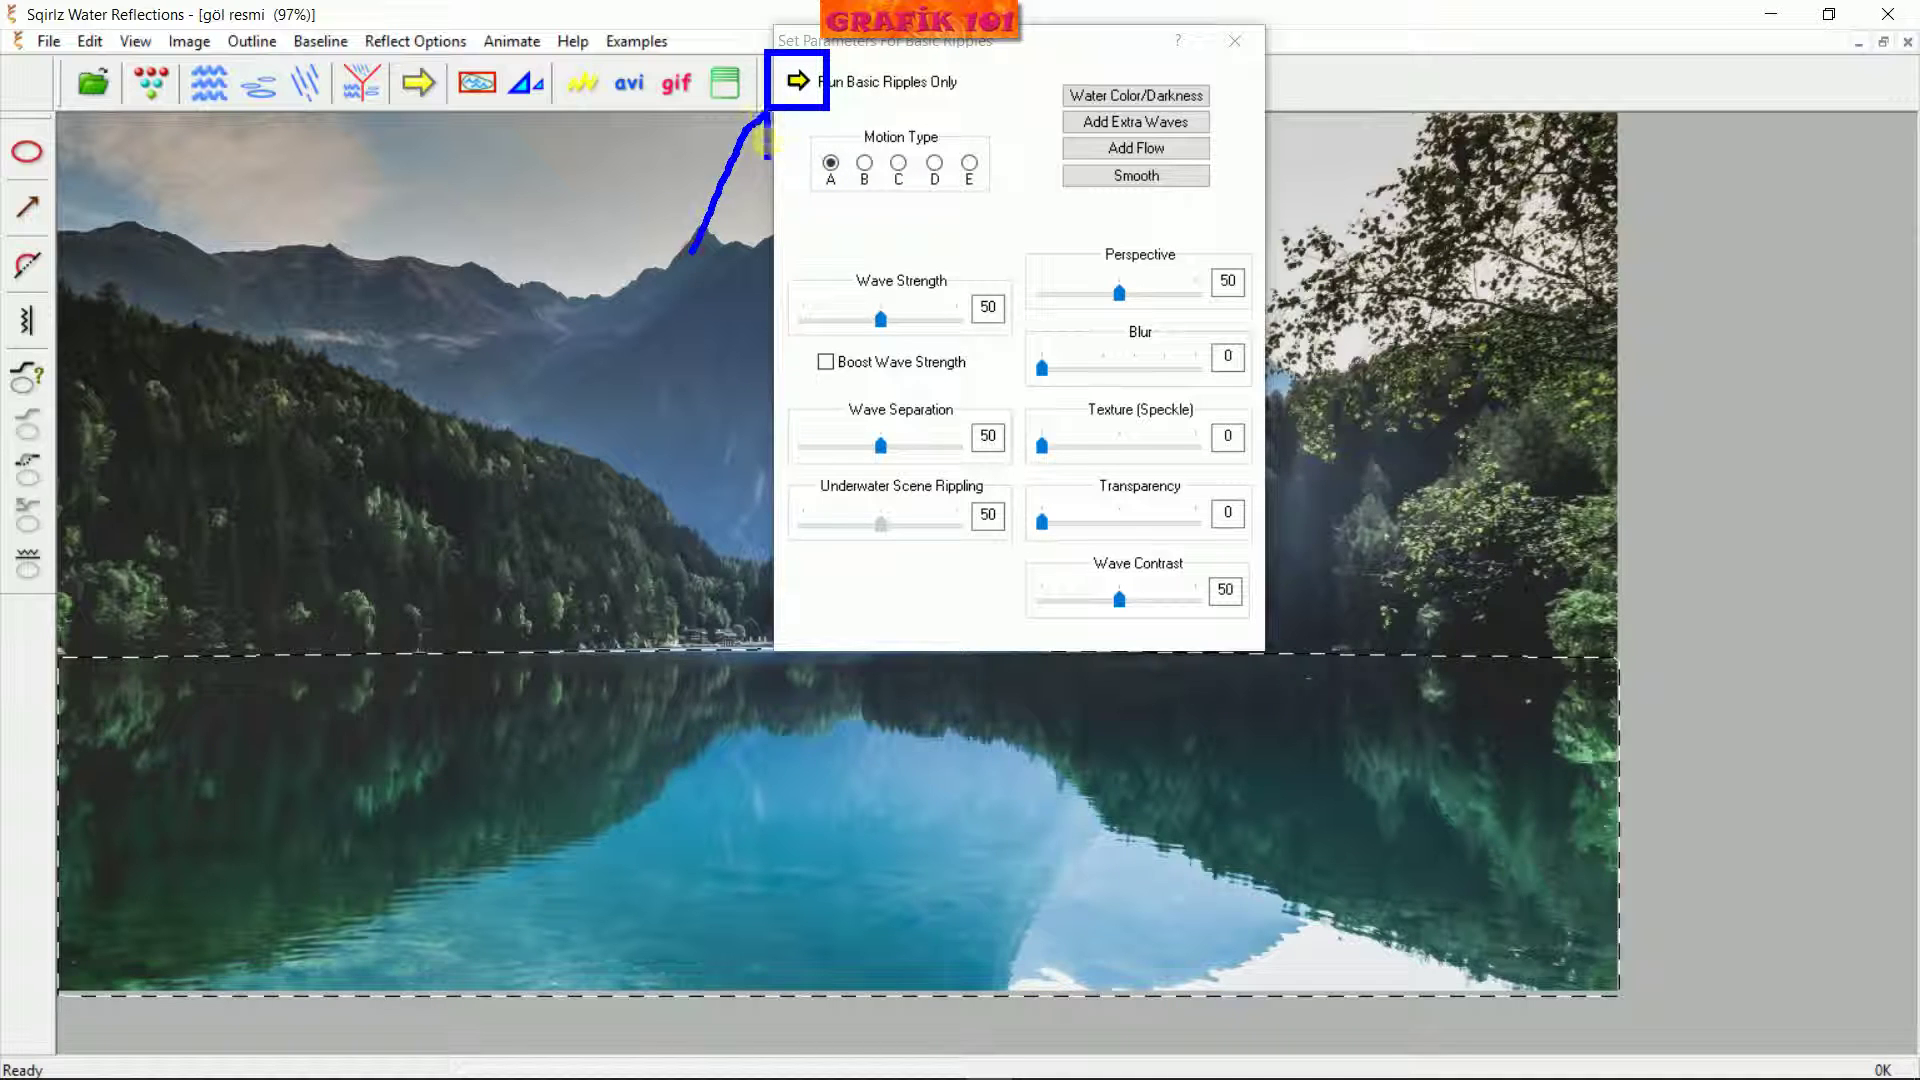
pyautogui.press('Escape')
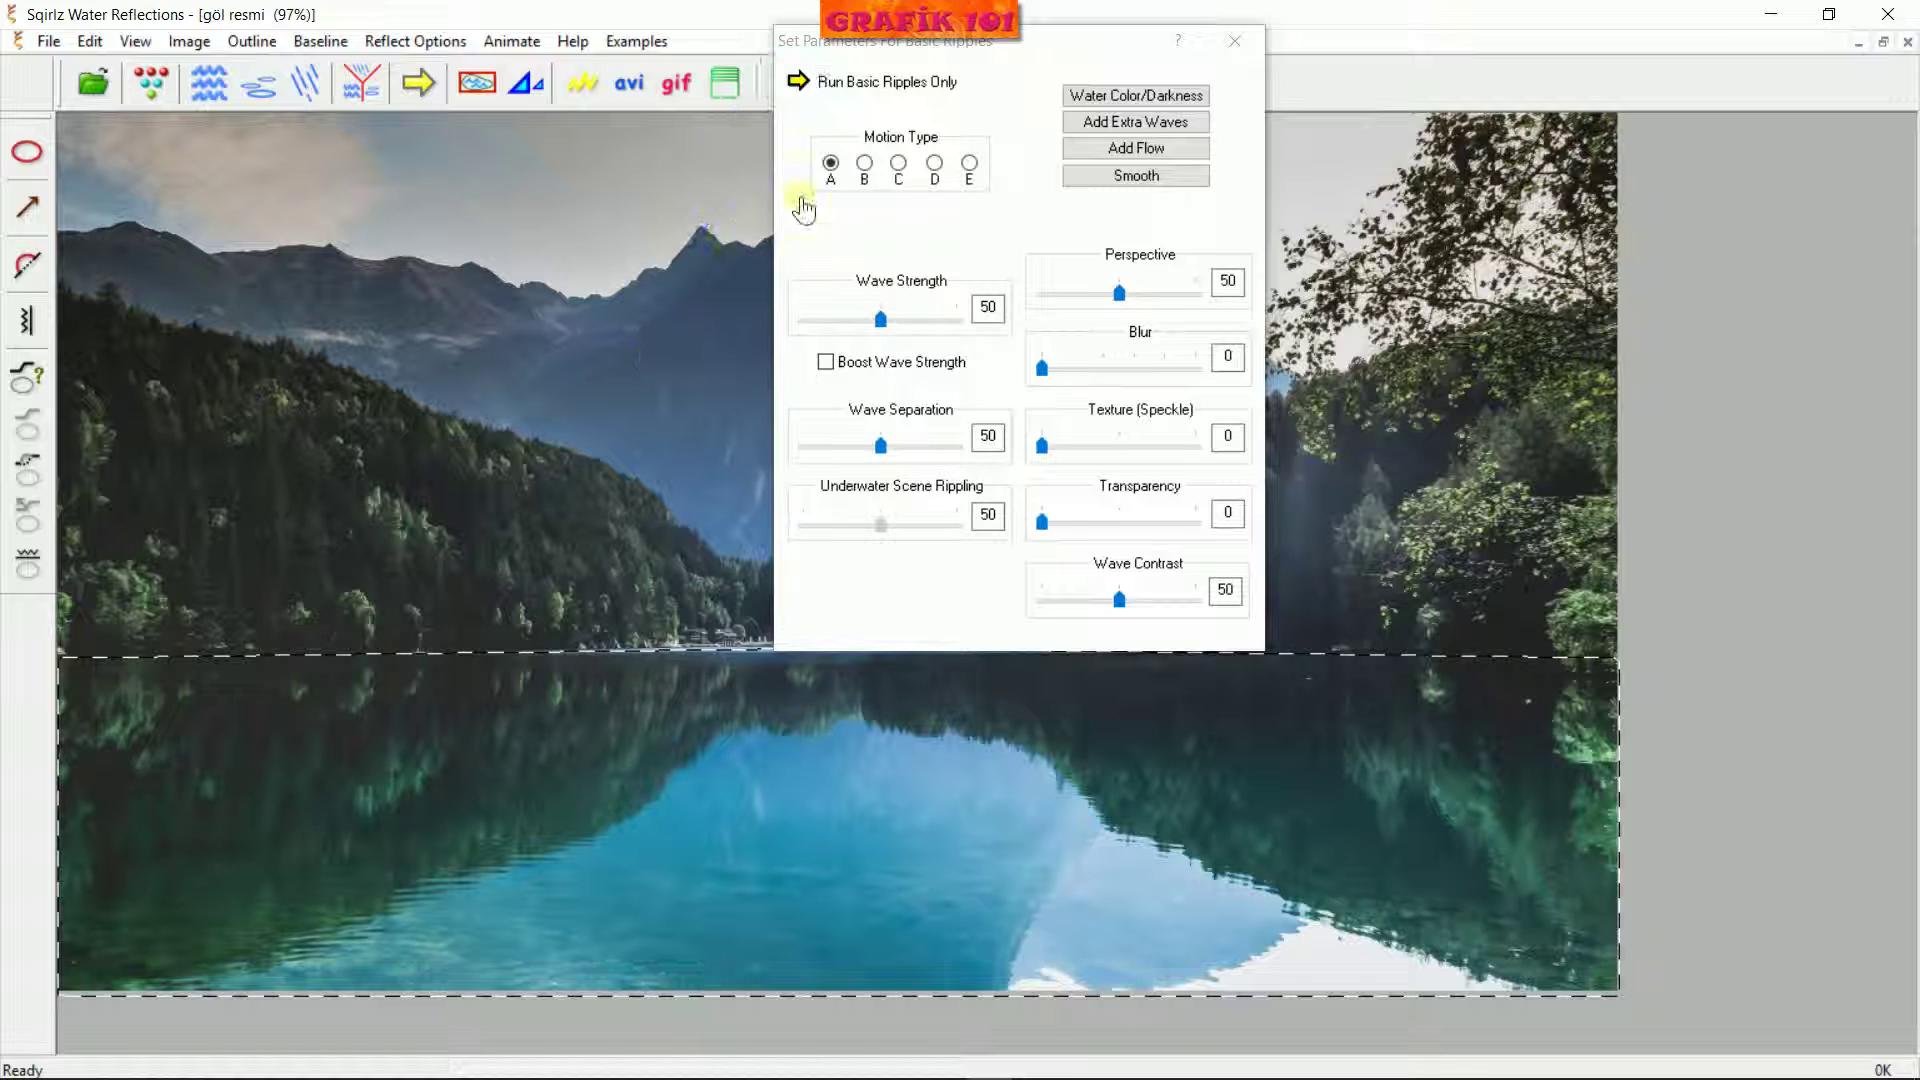
pyautogui.click(803, 85)
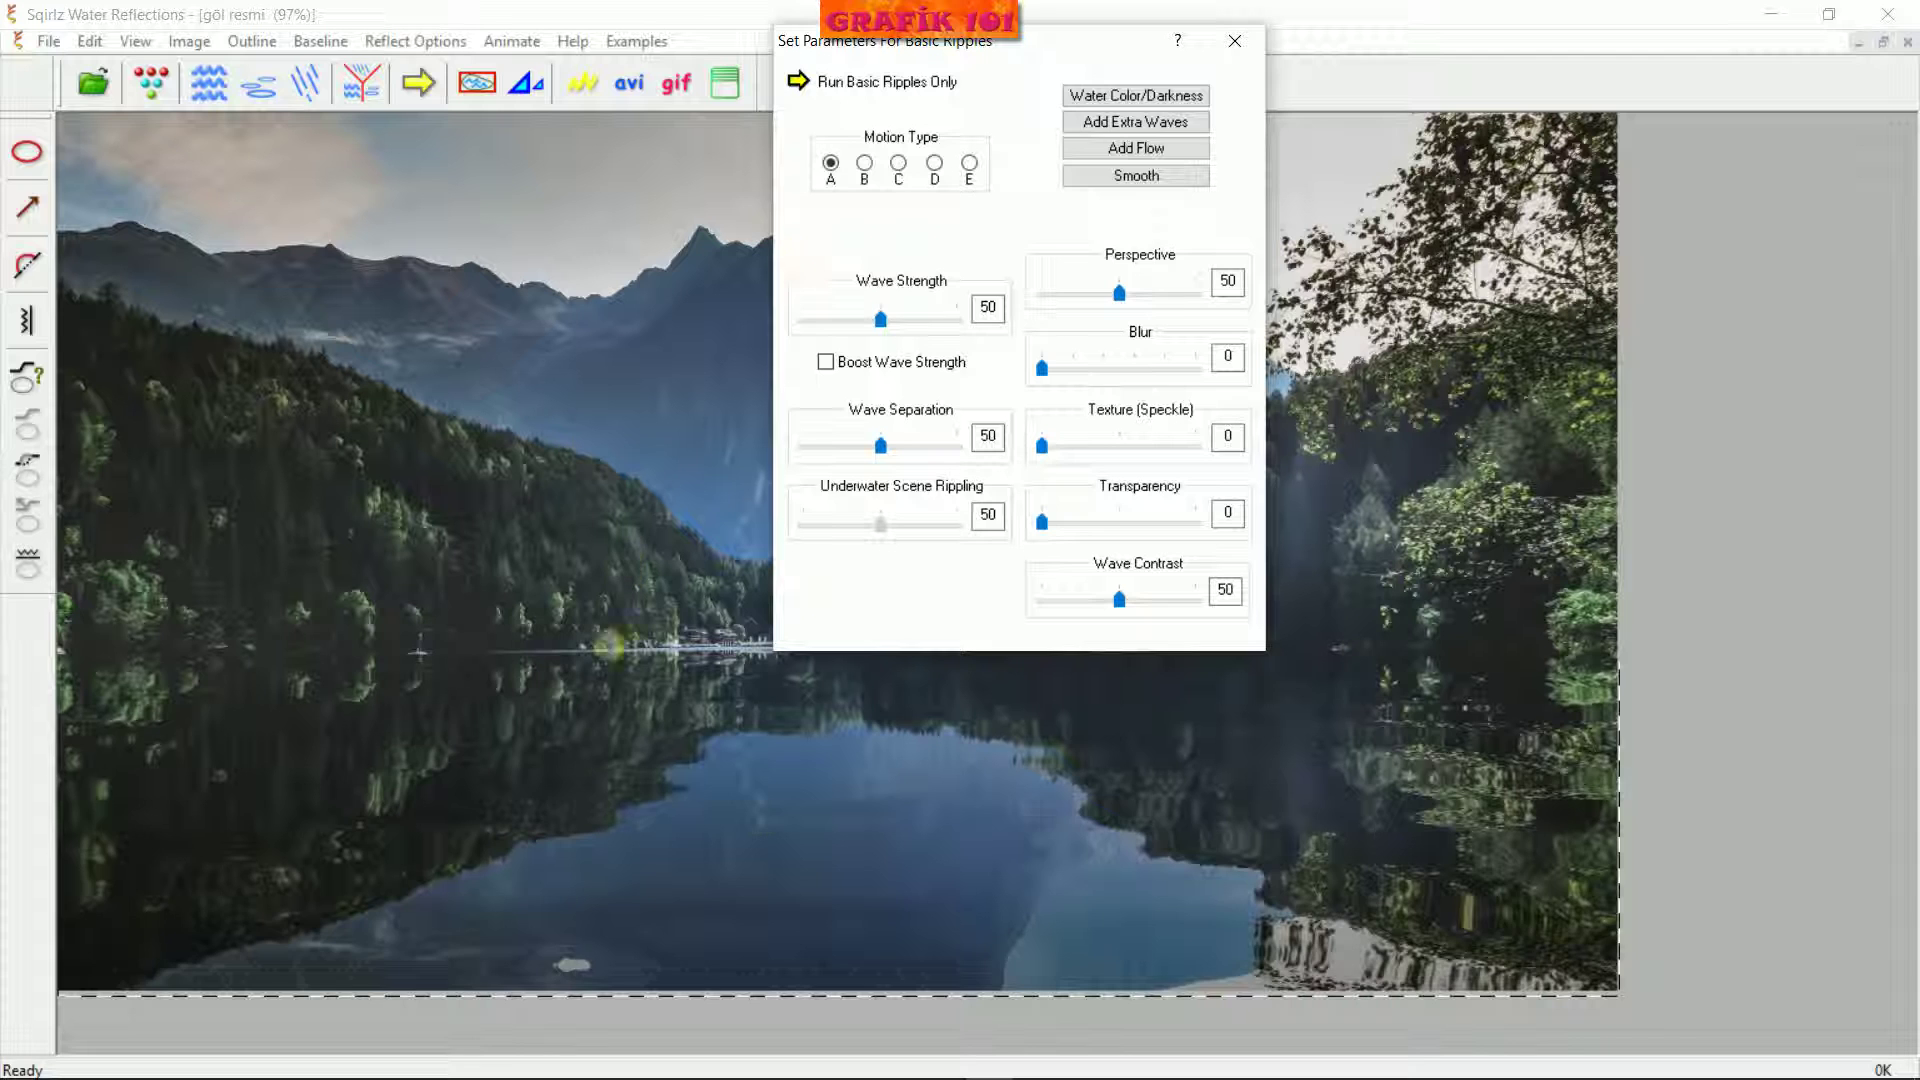
# Set the wave strength of the basic ripples to 70, preview the effect and close the parameters
pyautogui.click(879, 330)
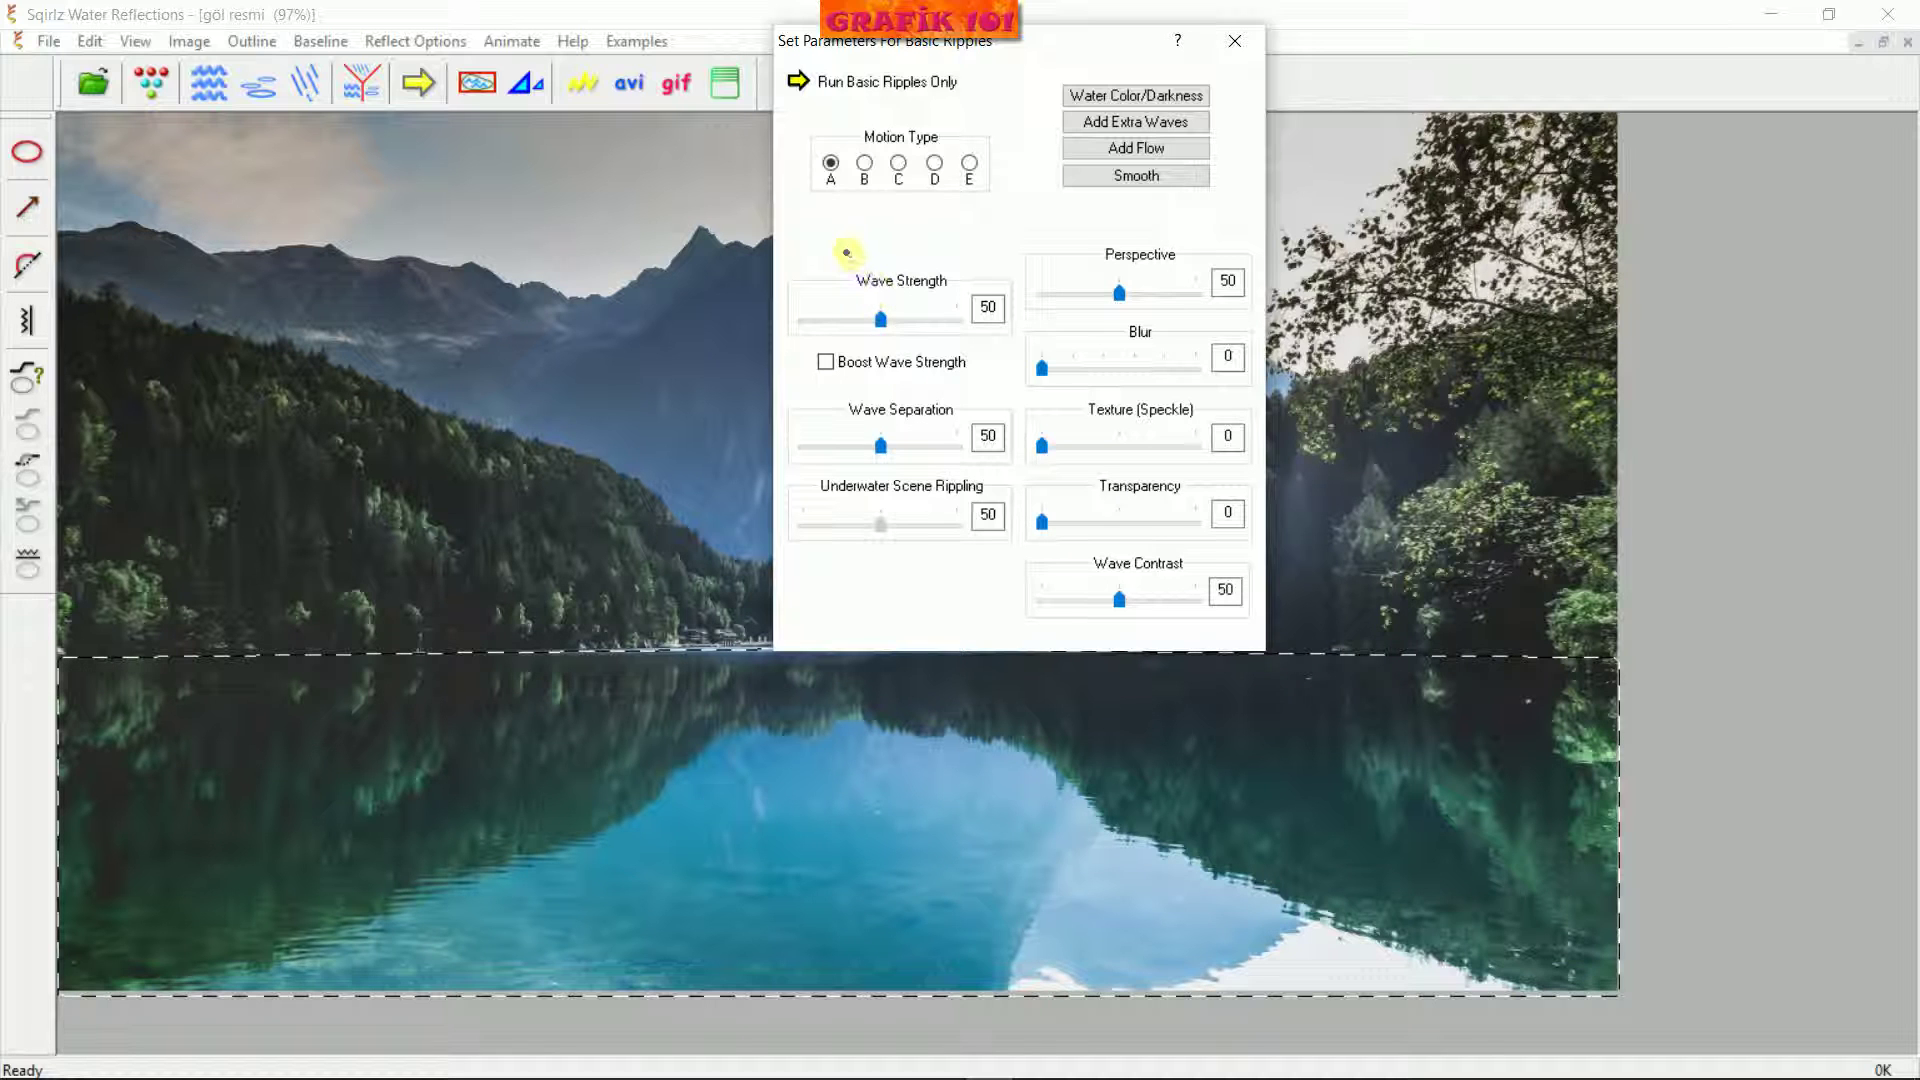
pyautogui.moveTo(850, 267); pyautogui.dragTo(964, 297)
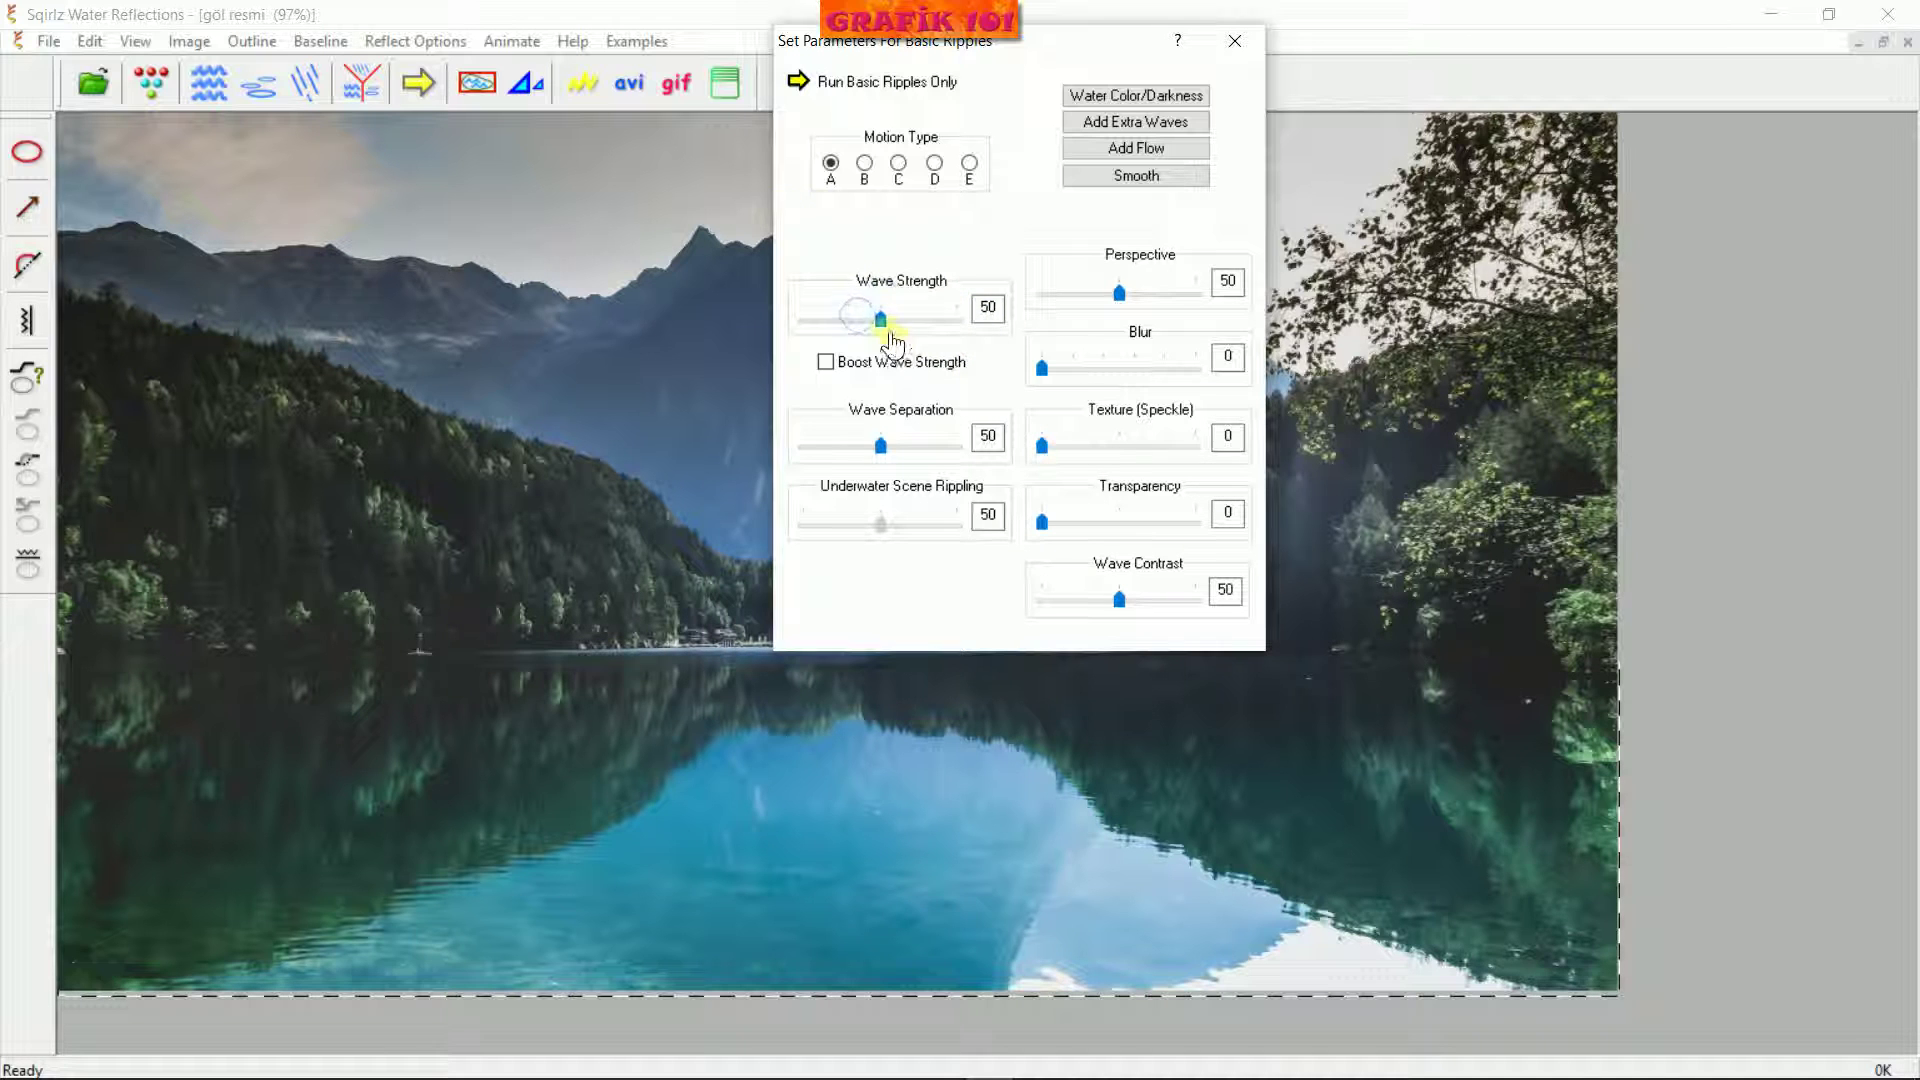
pyautogui.moveTo(891, 333); pyautogui.dragTo(906, 330)
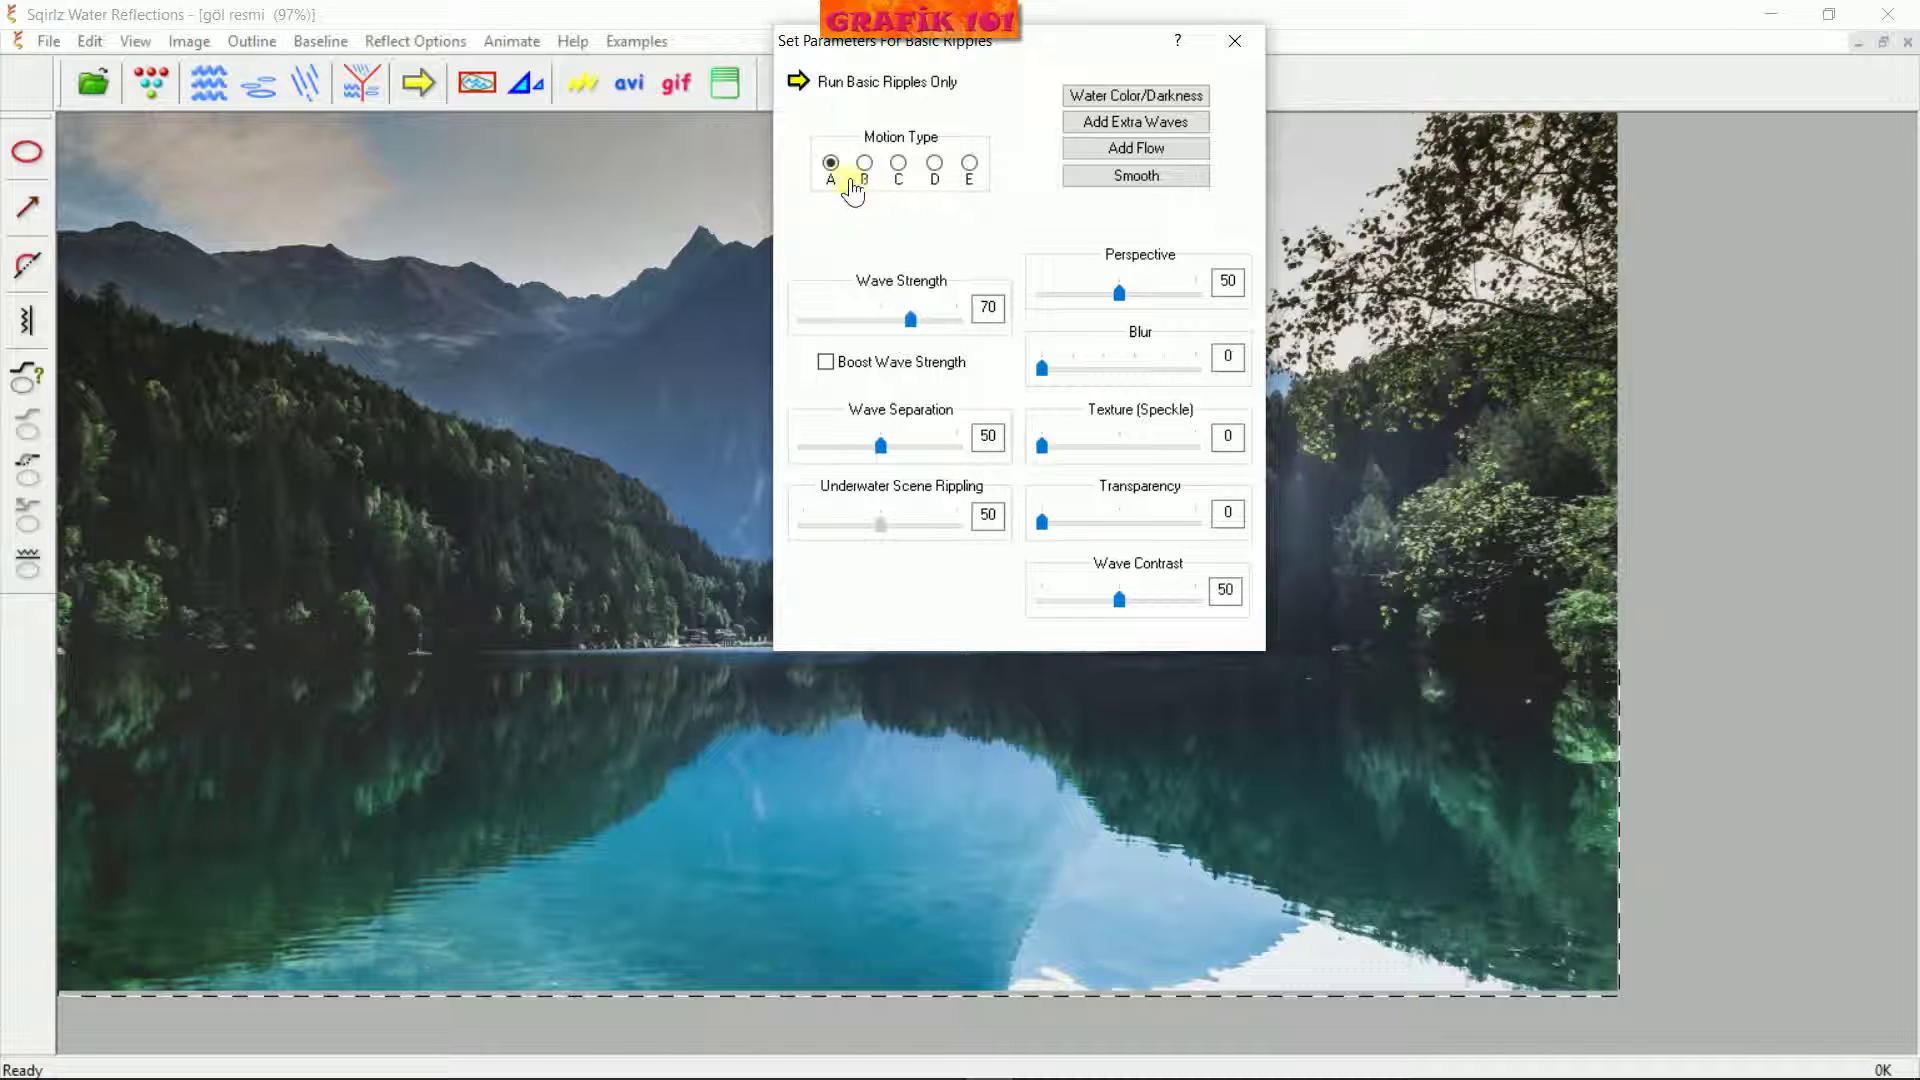
pyautogui.click(799, 82)
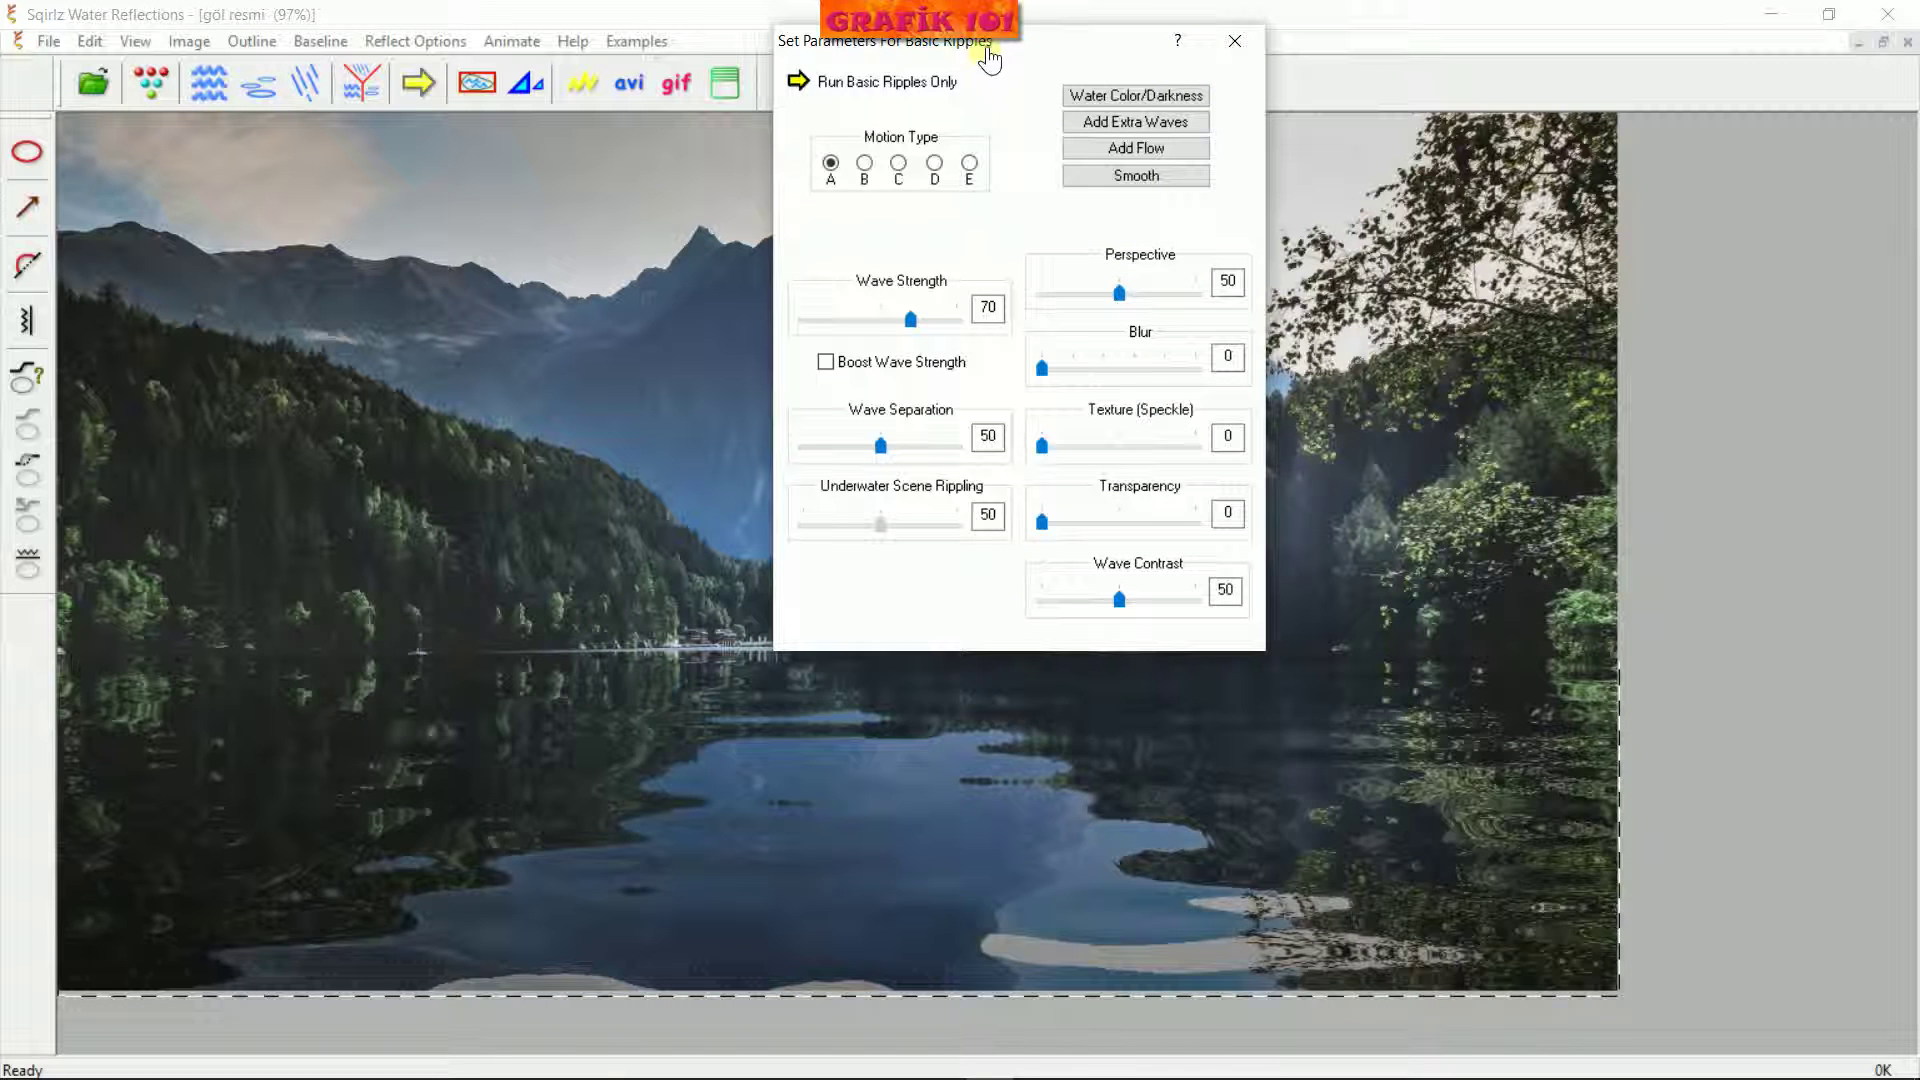
pyautogui.click(1237, 41)
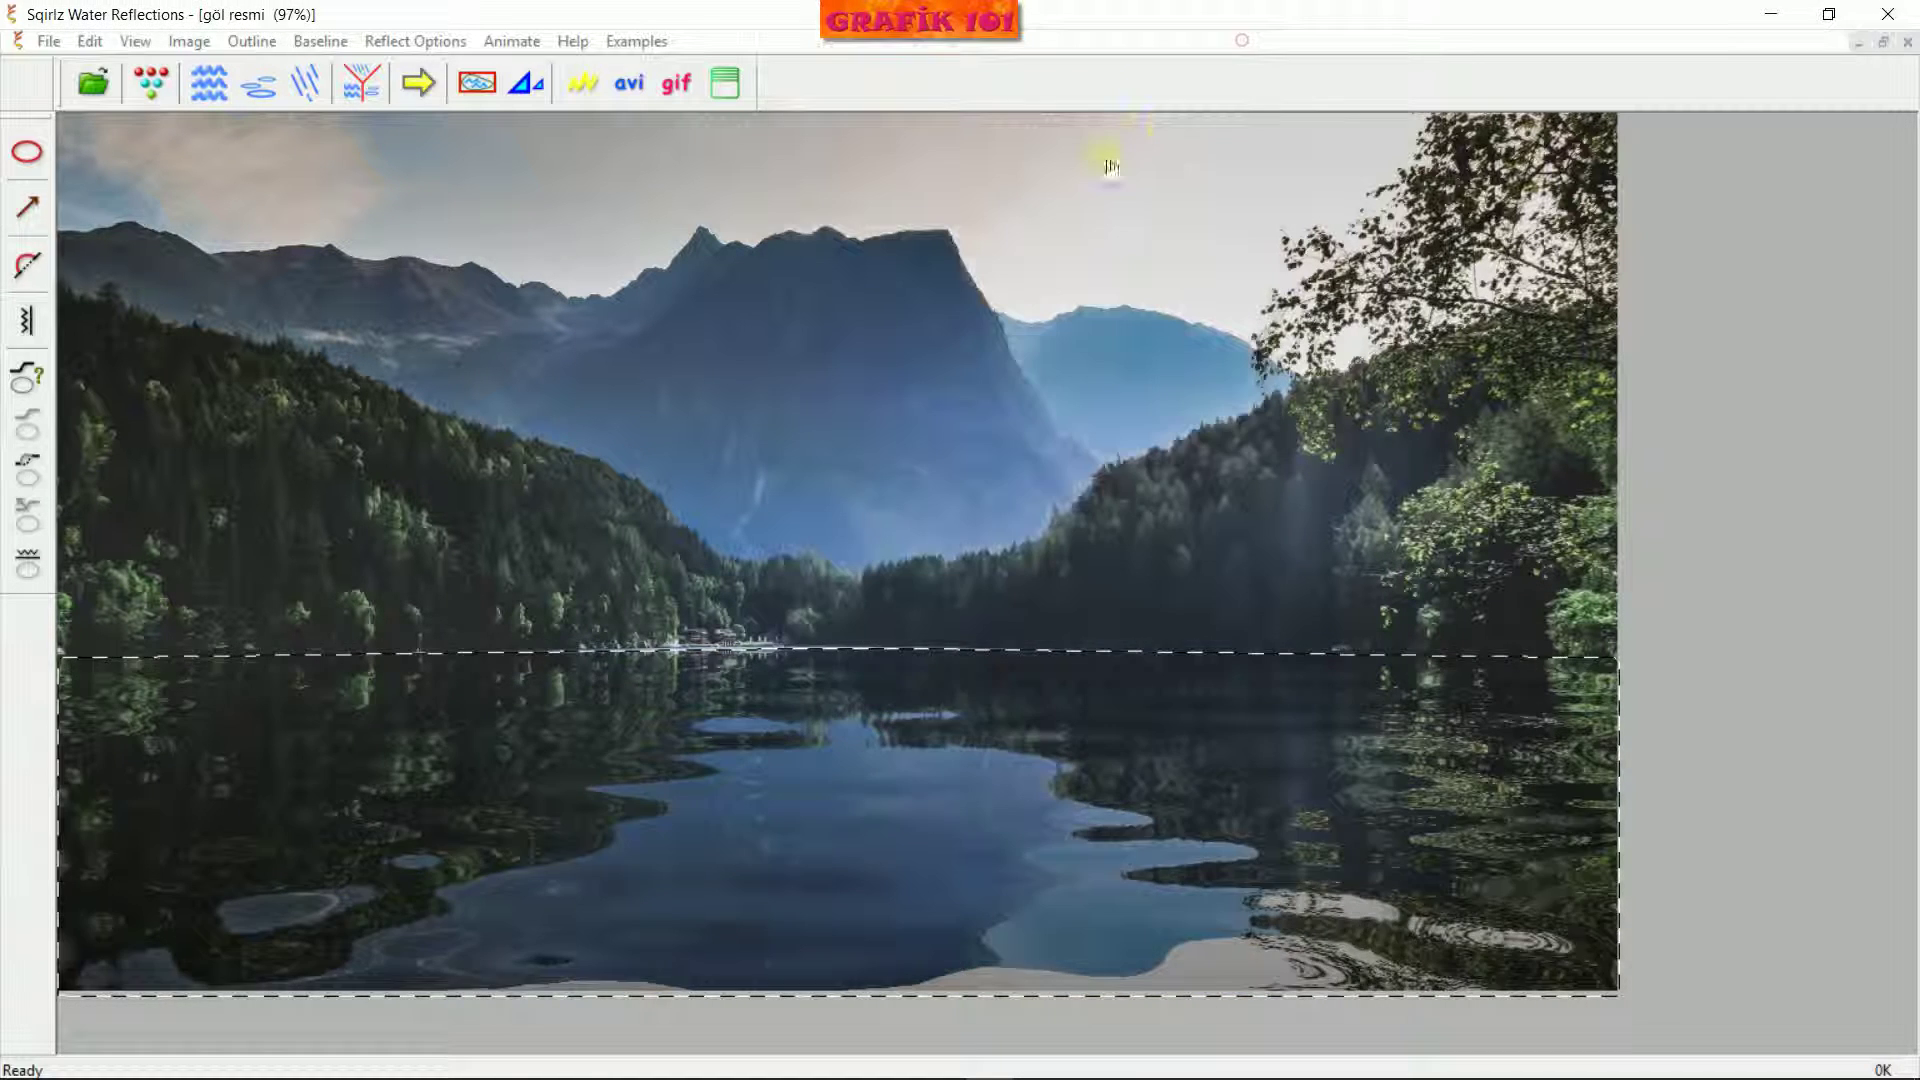
# Export the animation with basic ripples only as the GIF file "deneme1" in the Kayıtlar folder at frame rate 15
pyautogui.click(676, 92)
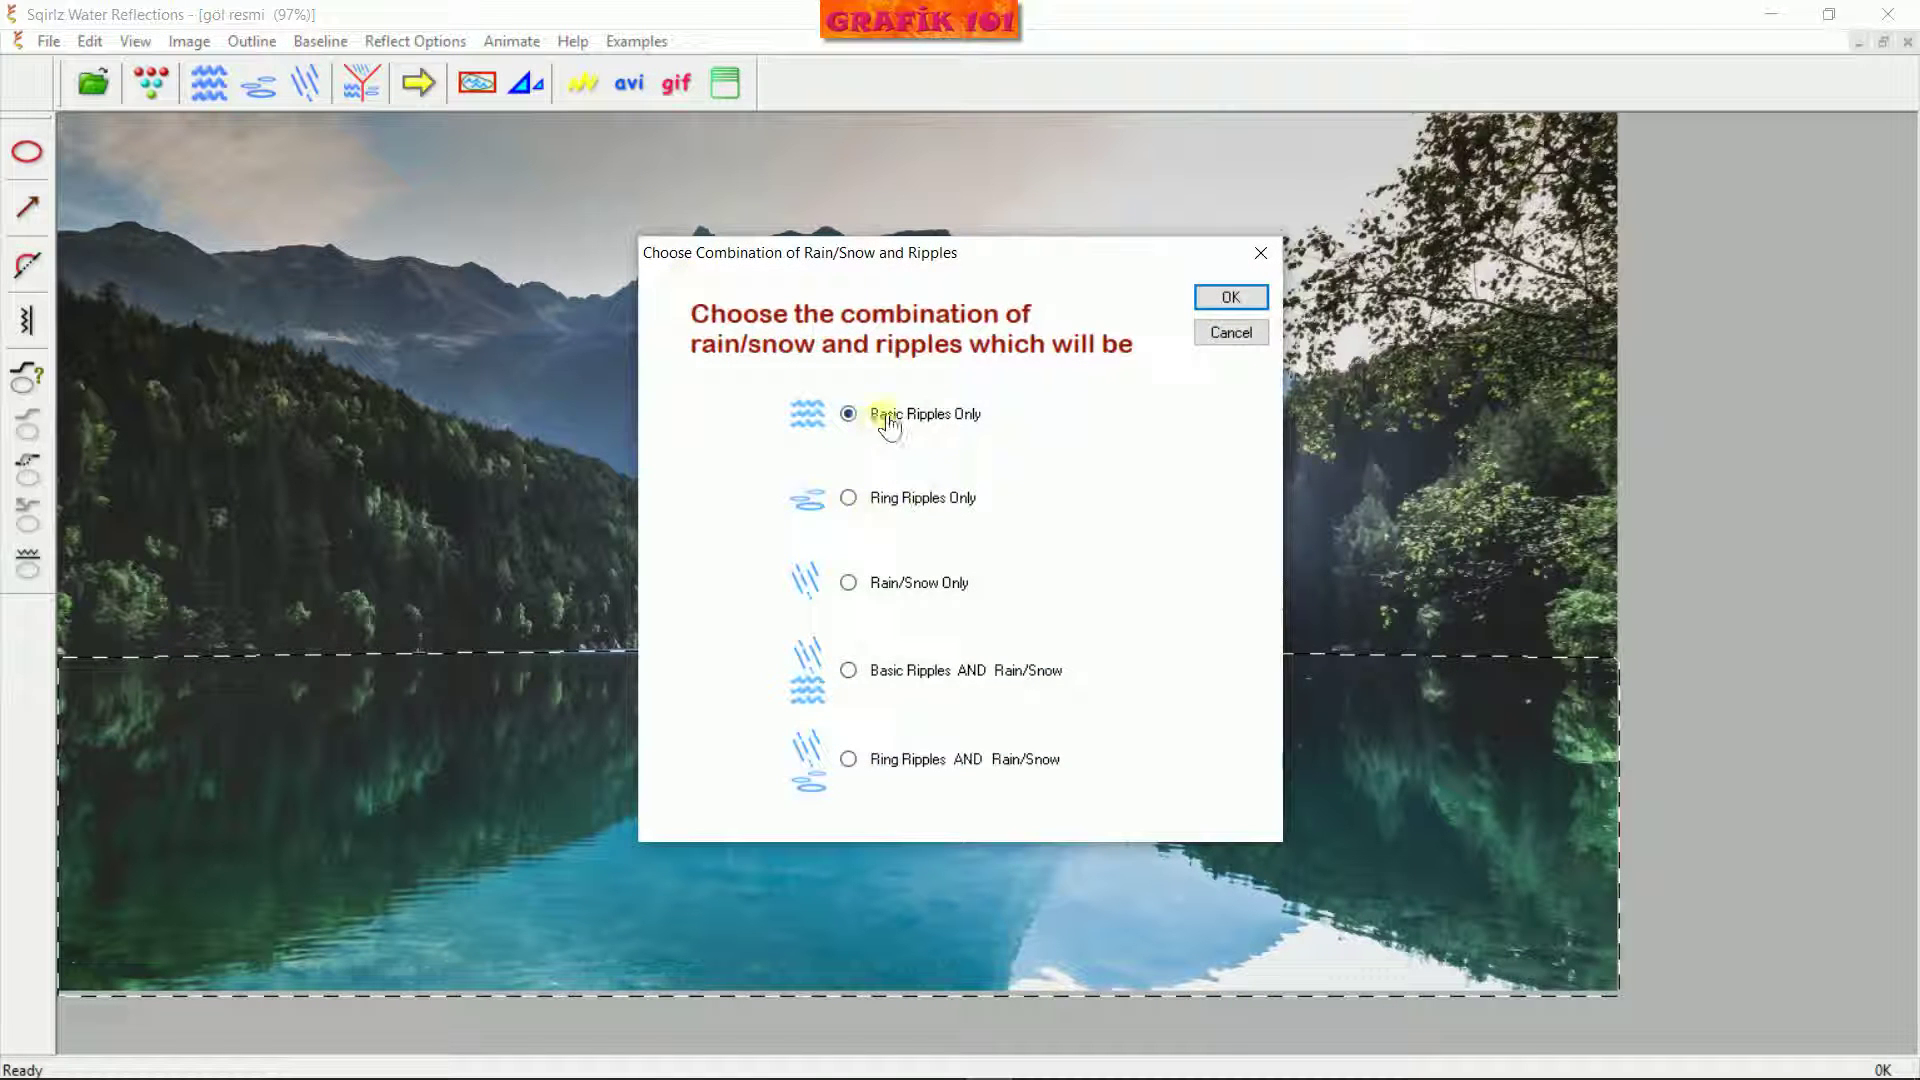
pyautogui.click(1226, 300)
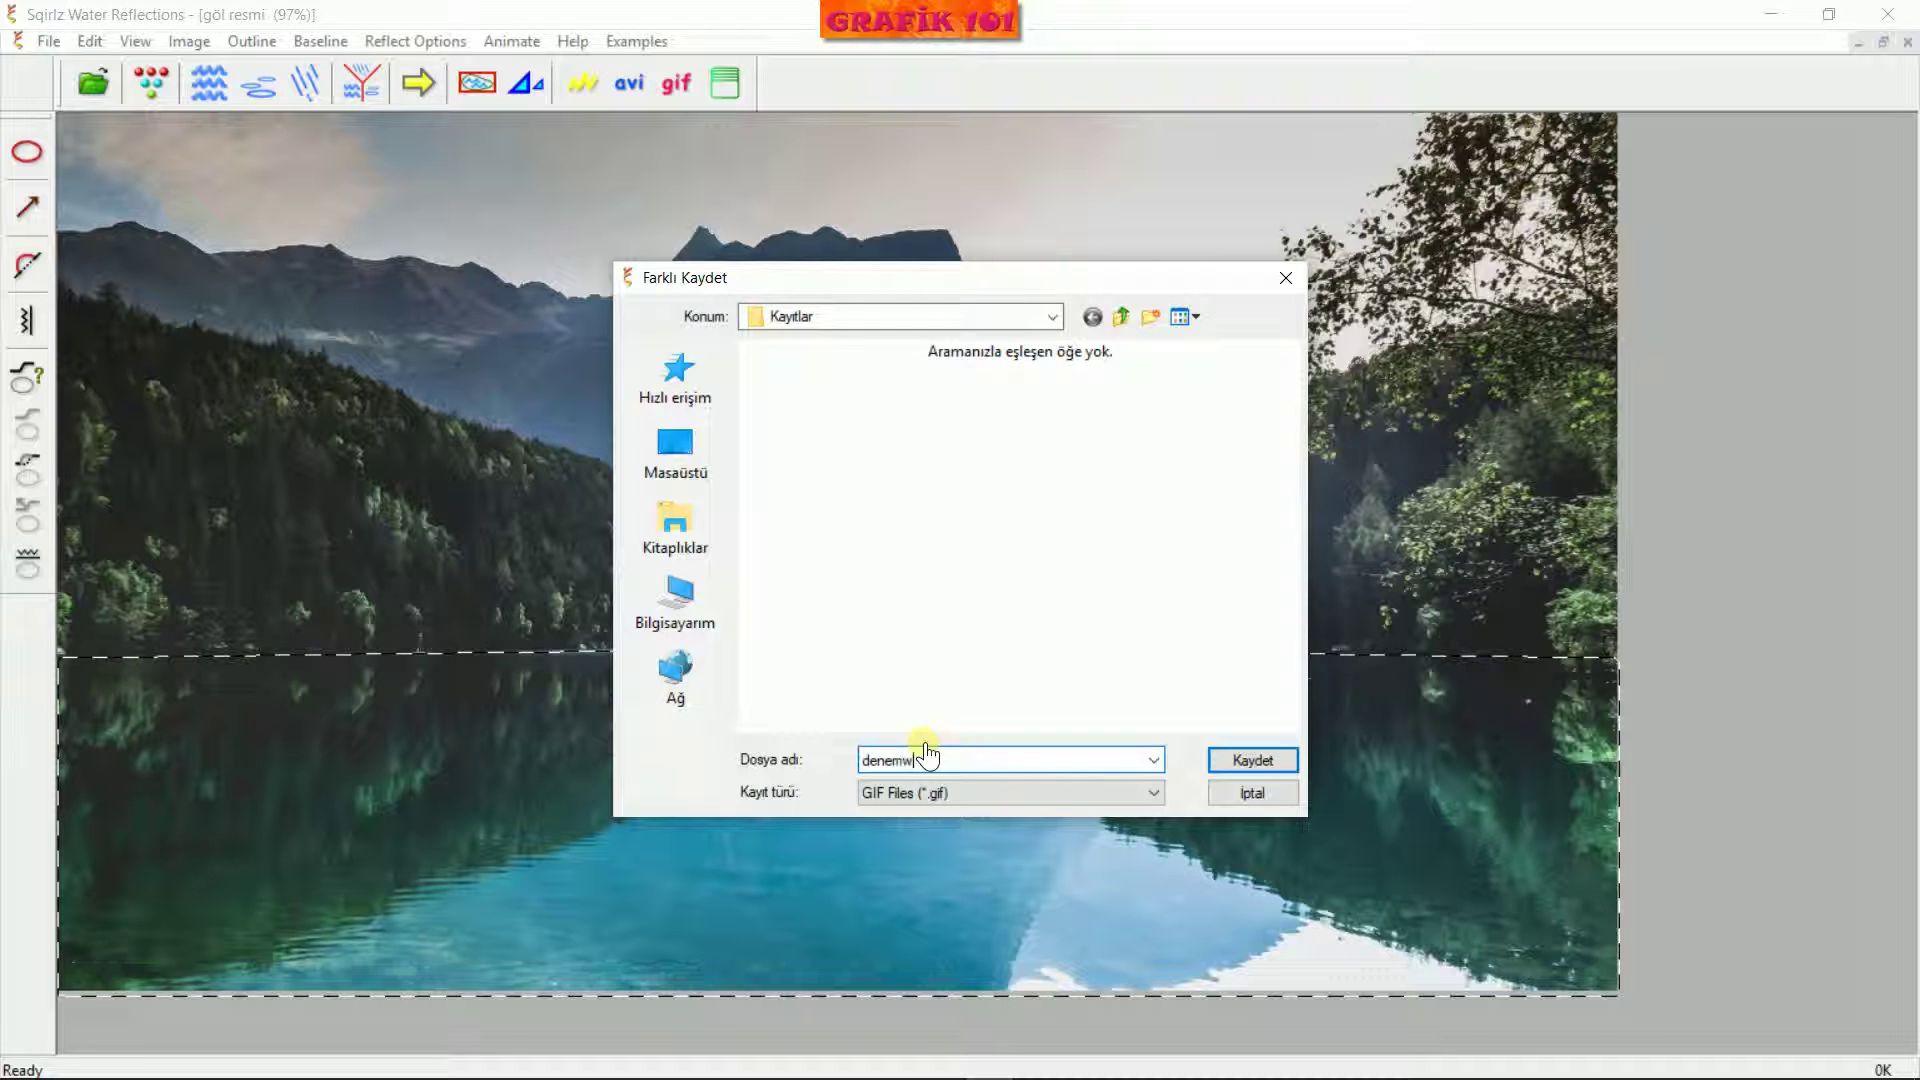
pyautogui.write('deneme')
pyautogui.press('Return')
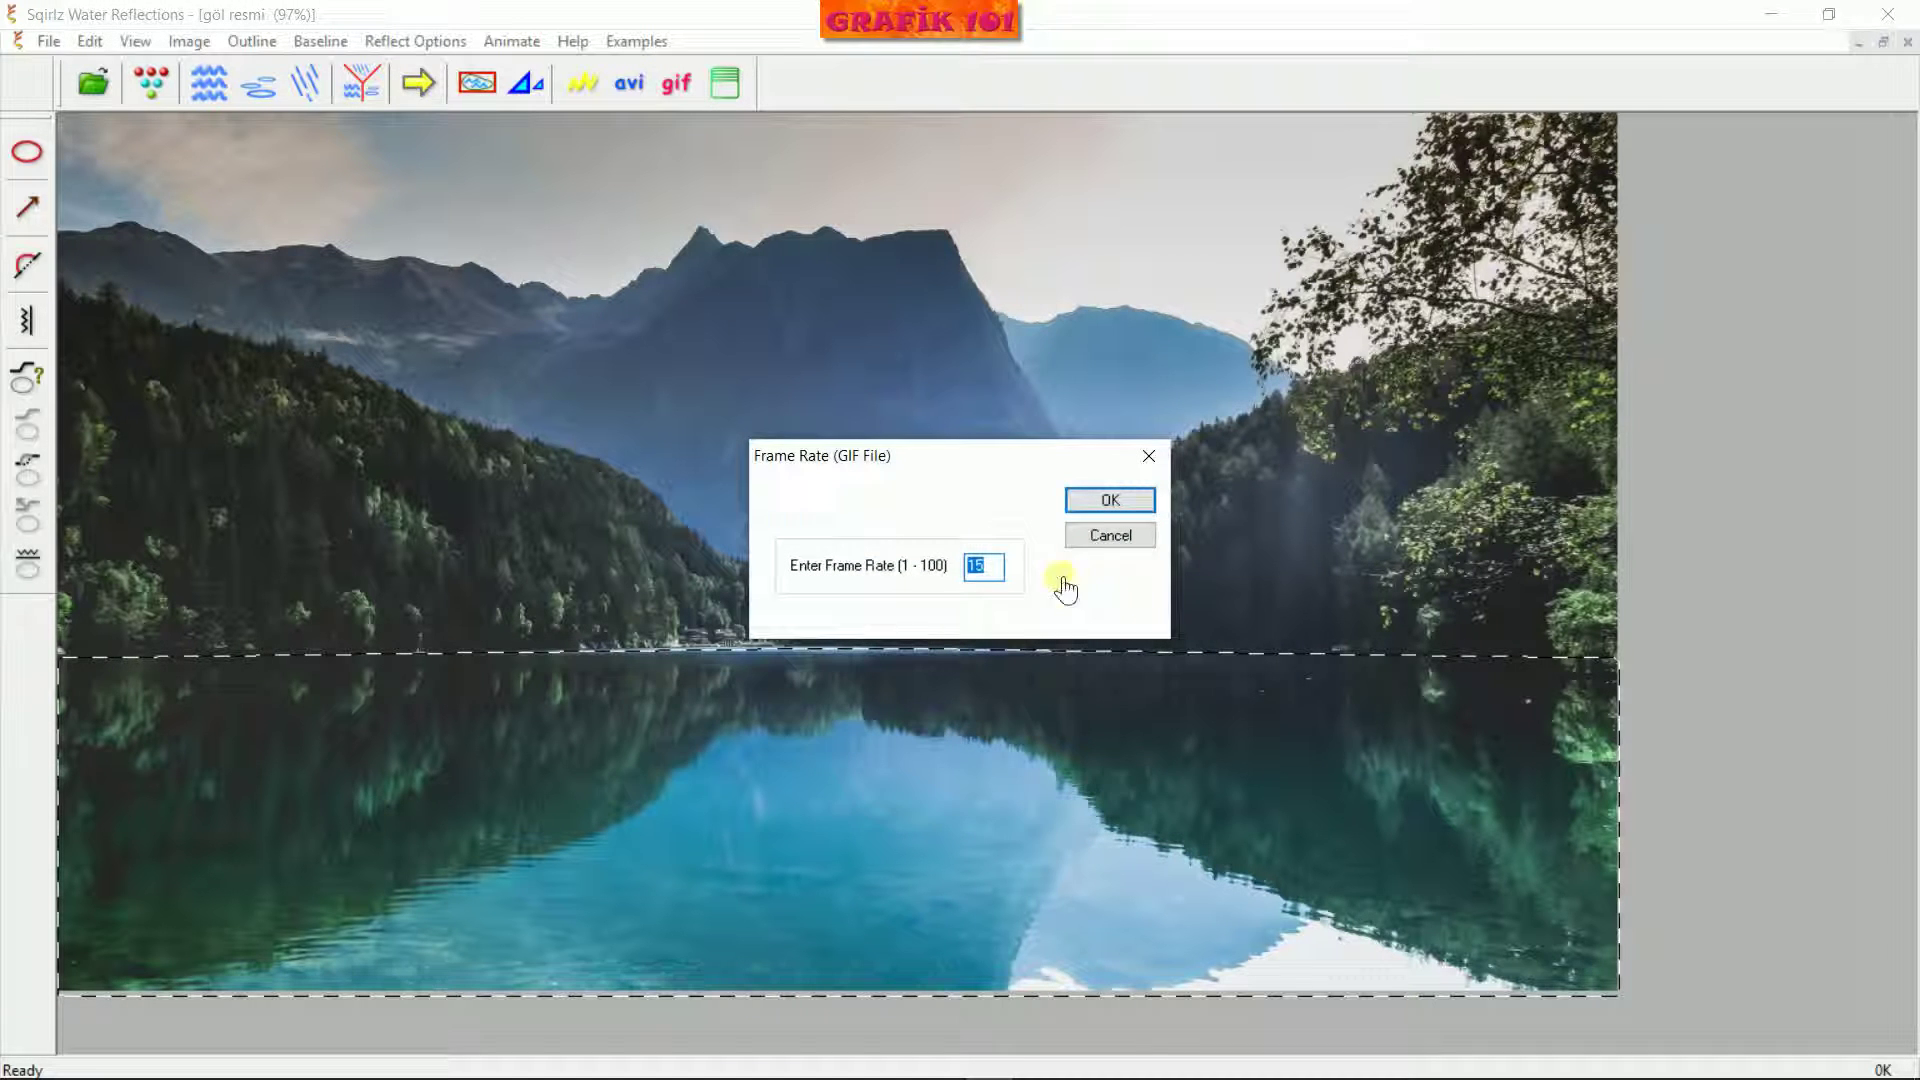
pyautogui.click(1085, 505)
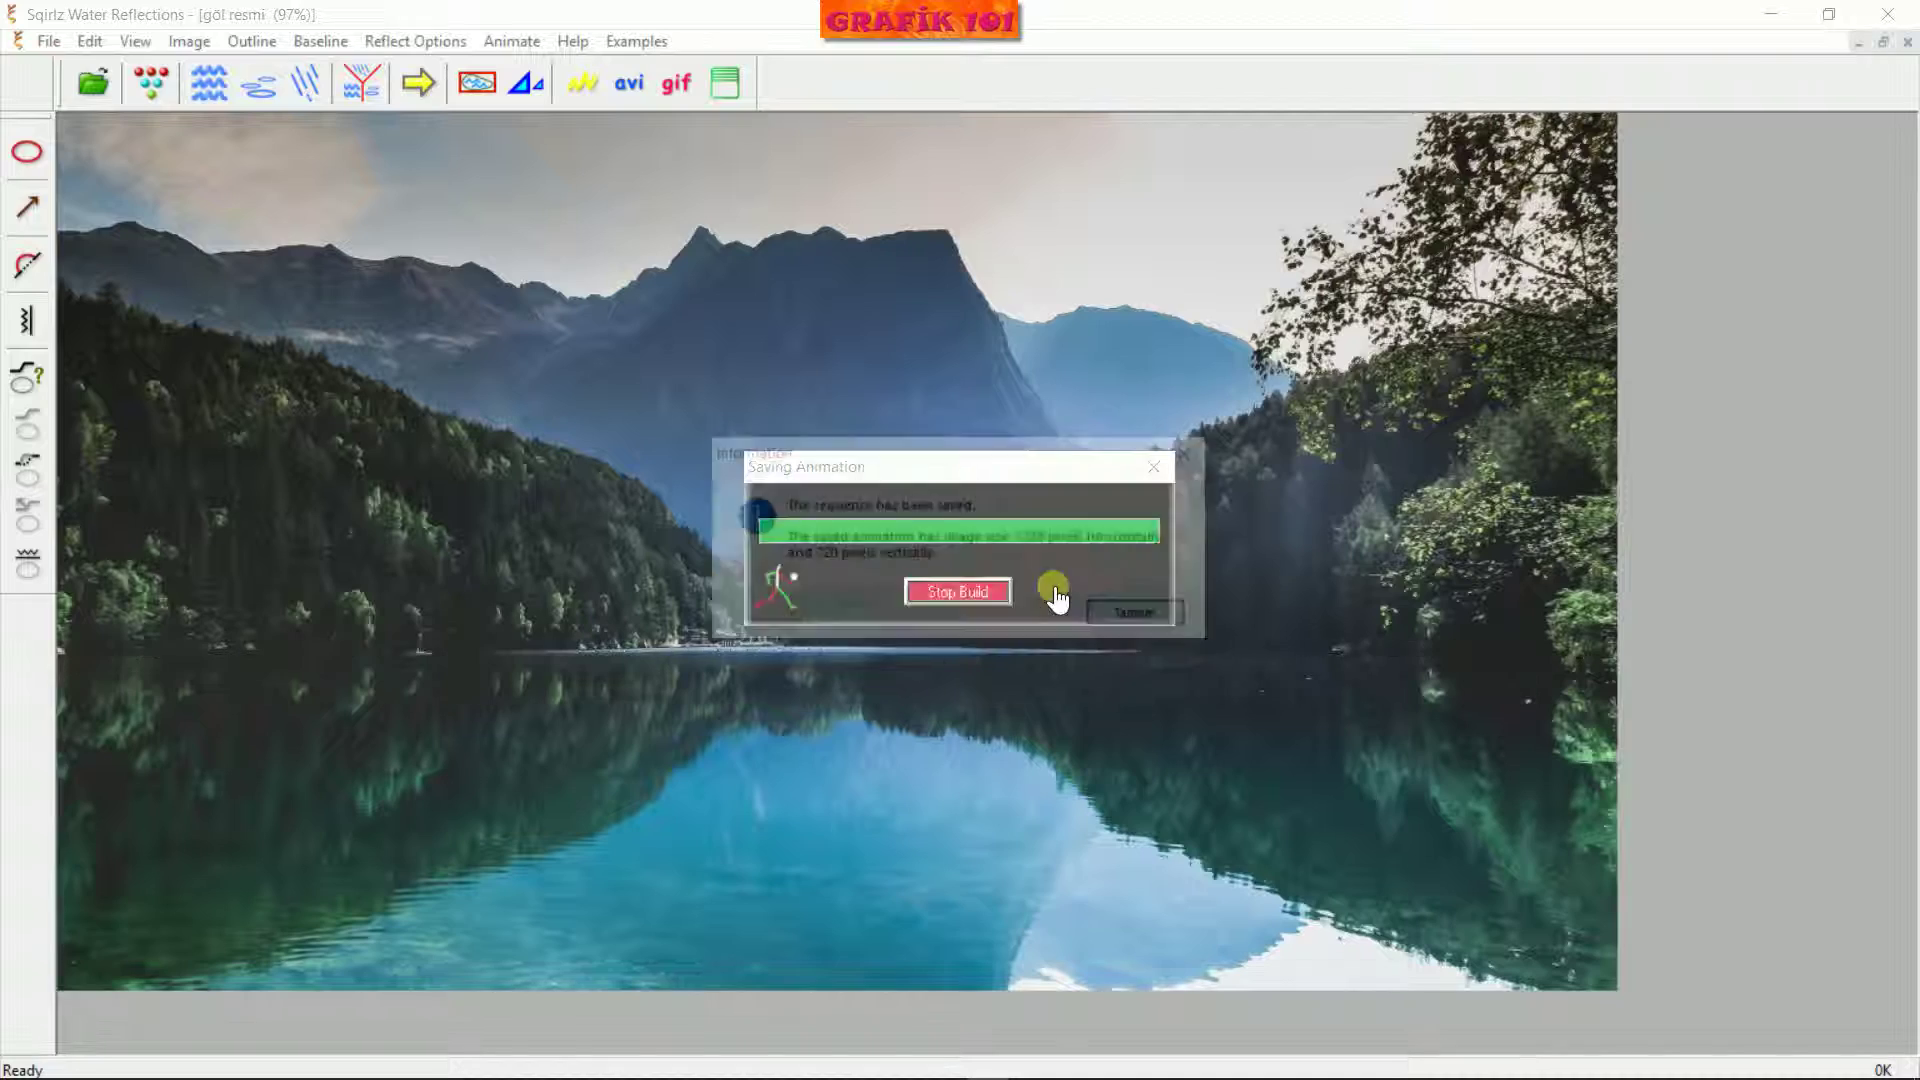
pyautogui.click(1140, 617)
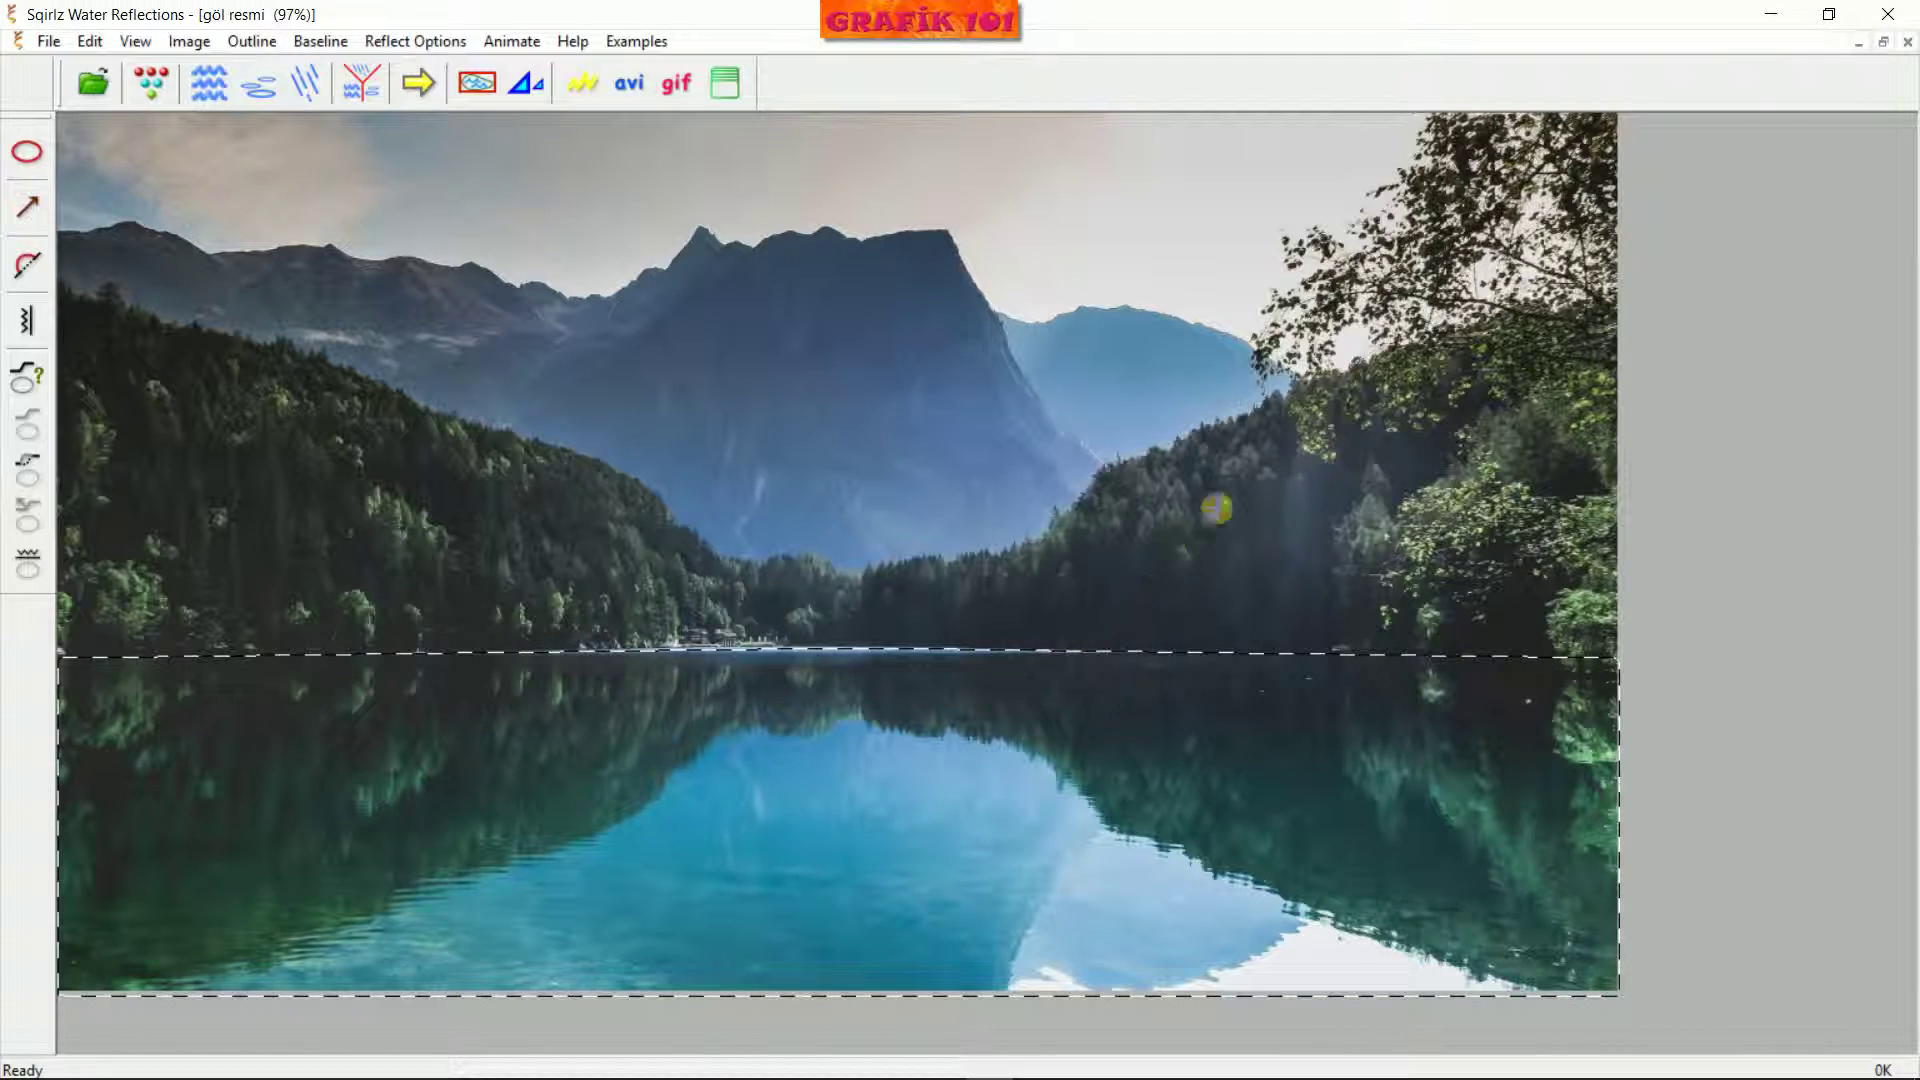
# Open the exported GIF "deneme1" from the Kayıtlar folder, view it full screen and close the viewer
pyautogui.click(1771, 14)
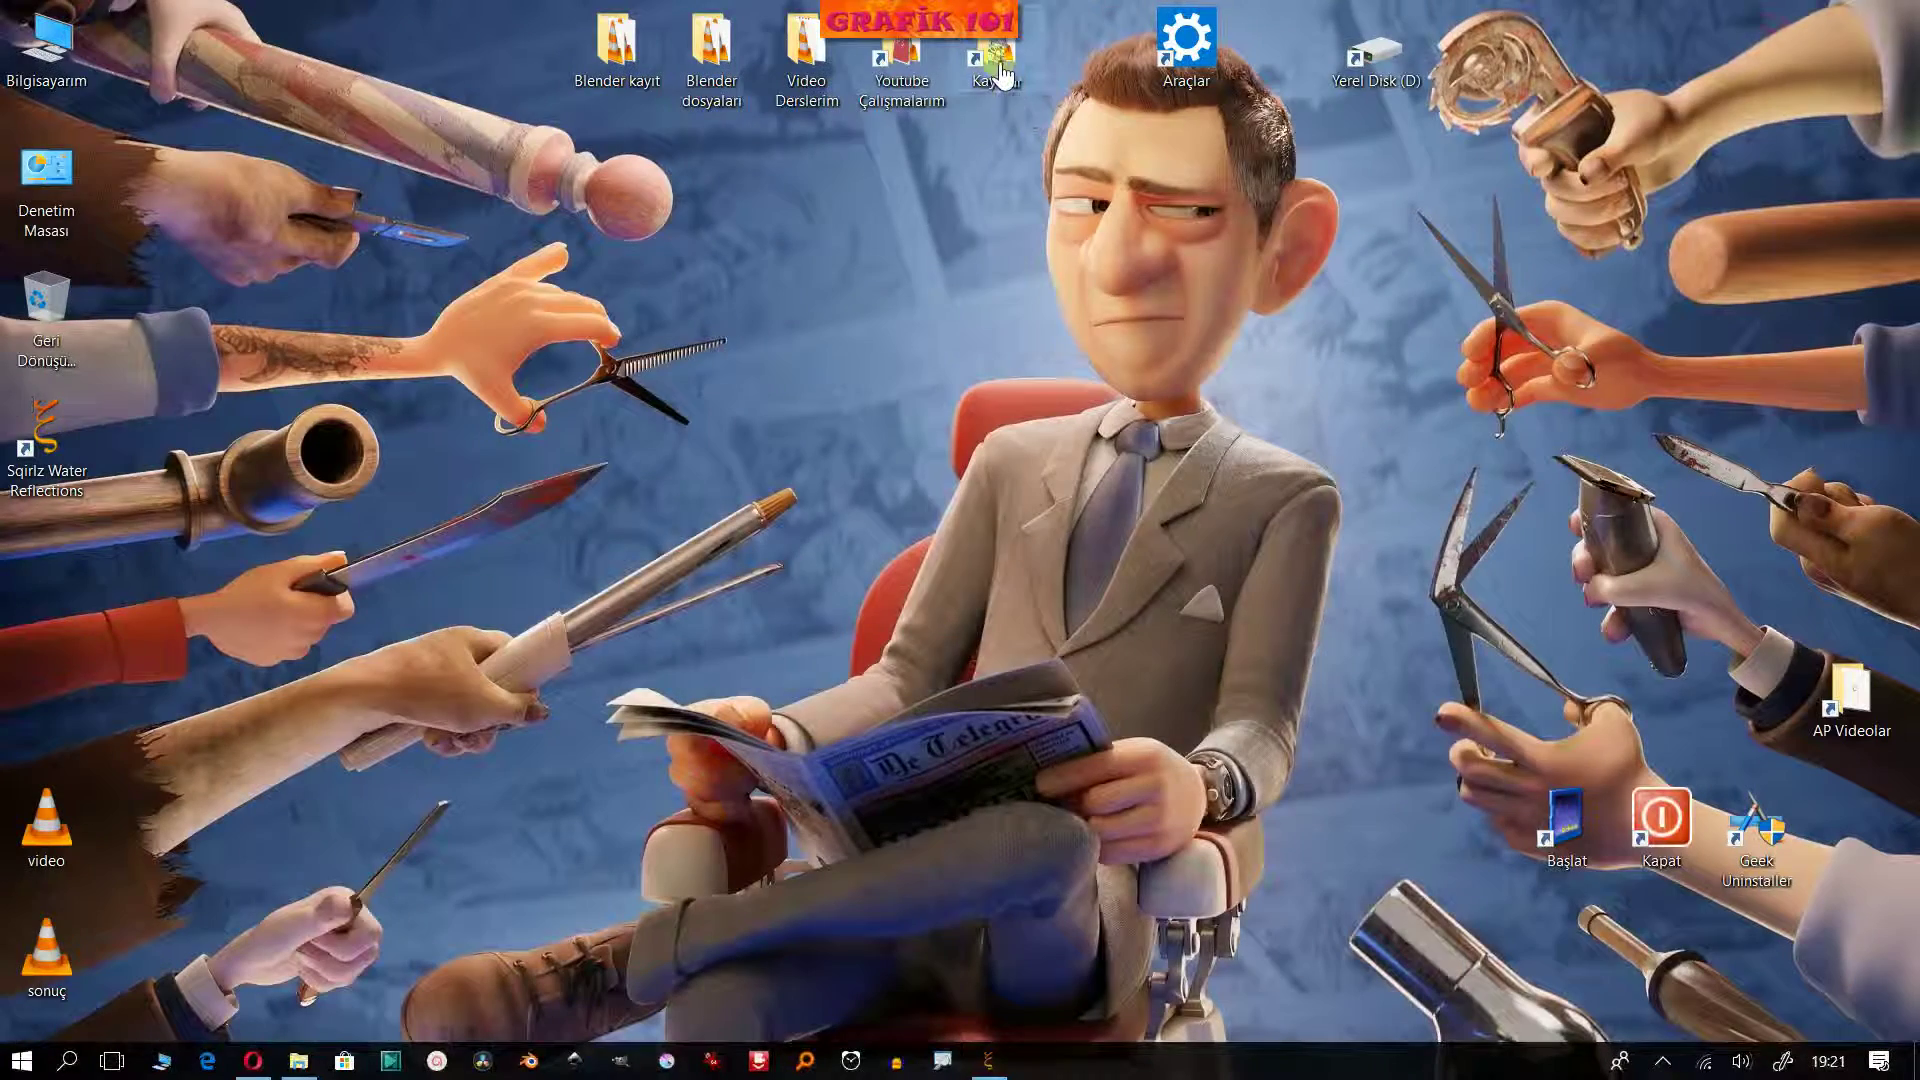
pyautogui.doubleClick(1001, 75)
pyautogui.doubleClick(270, 193)
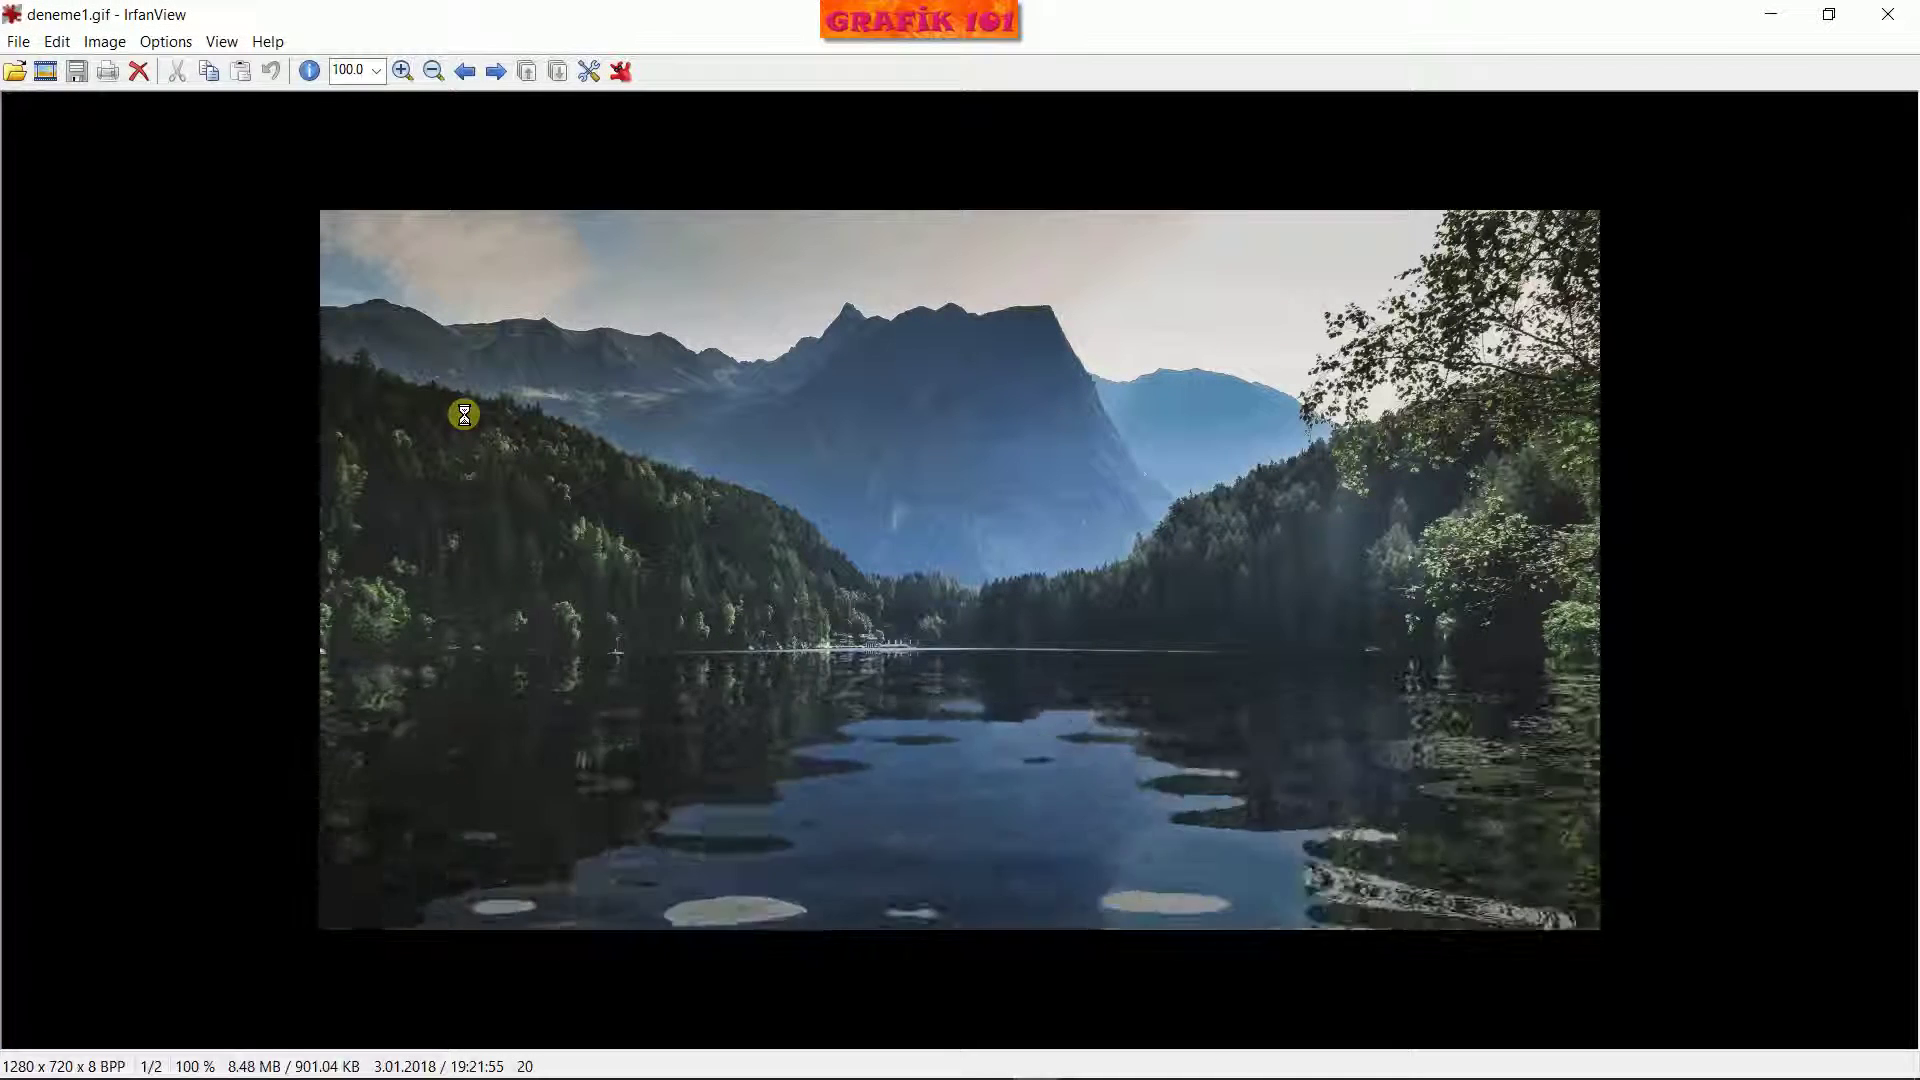
pyautogui.press('Return')
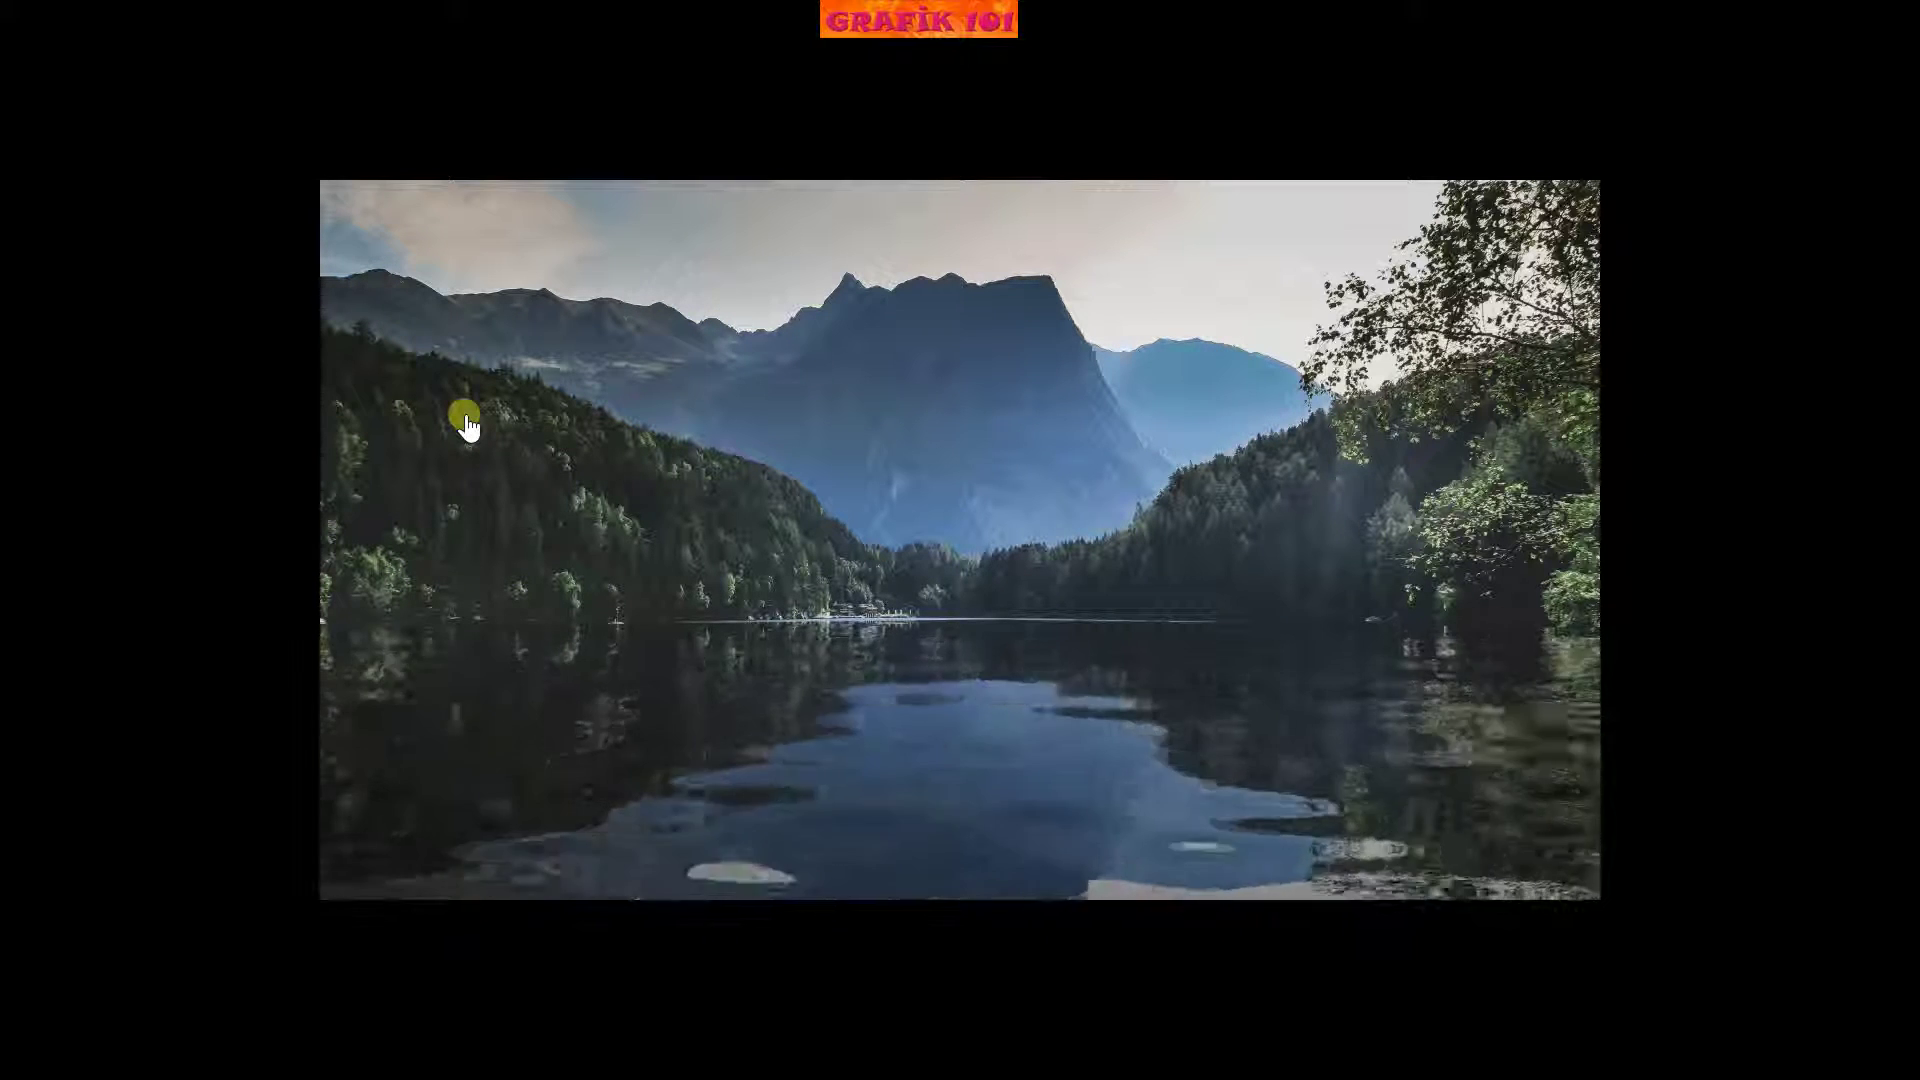
pyautogui.press('Return')
pyautogui.click(1885, 14)
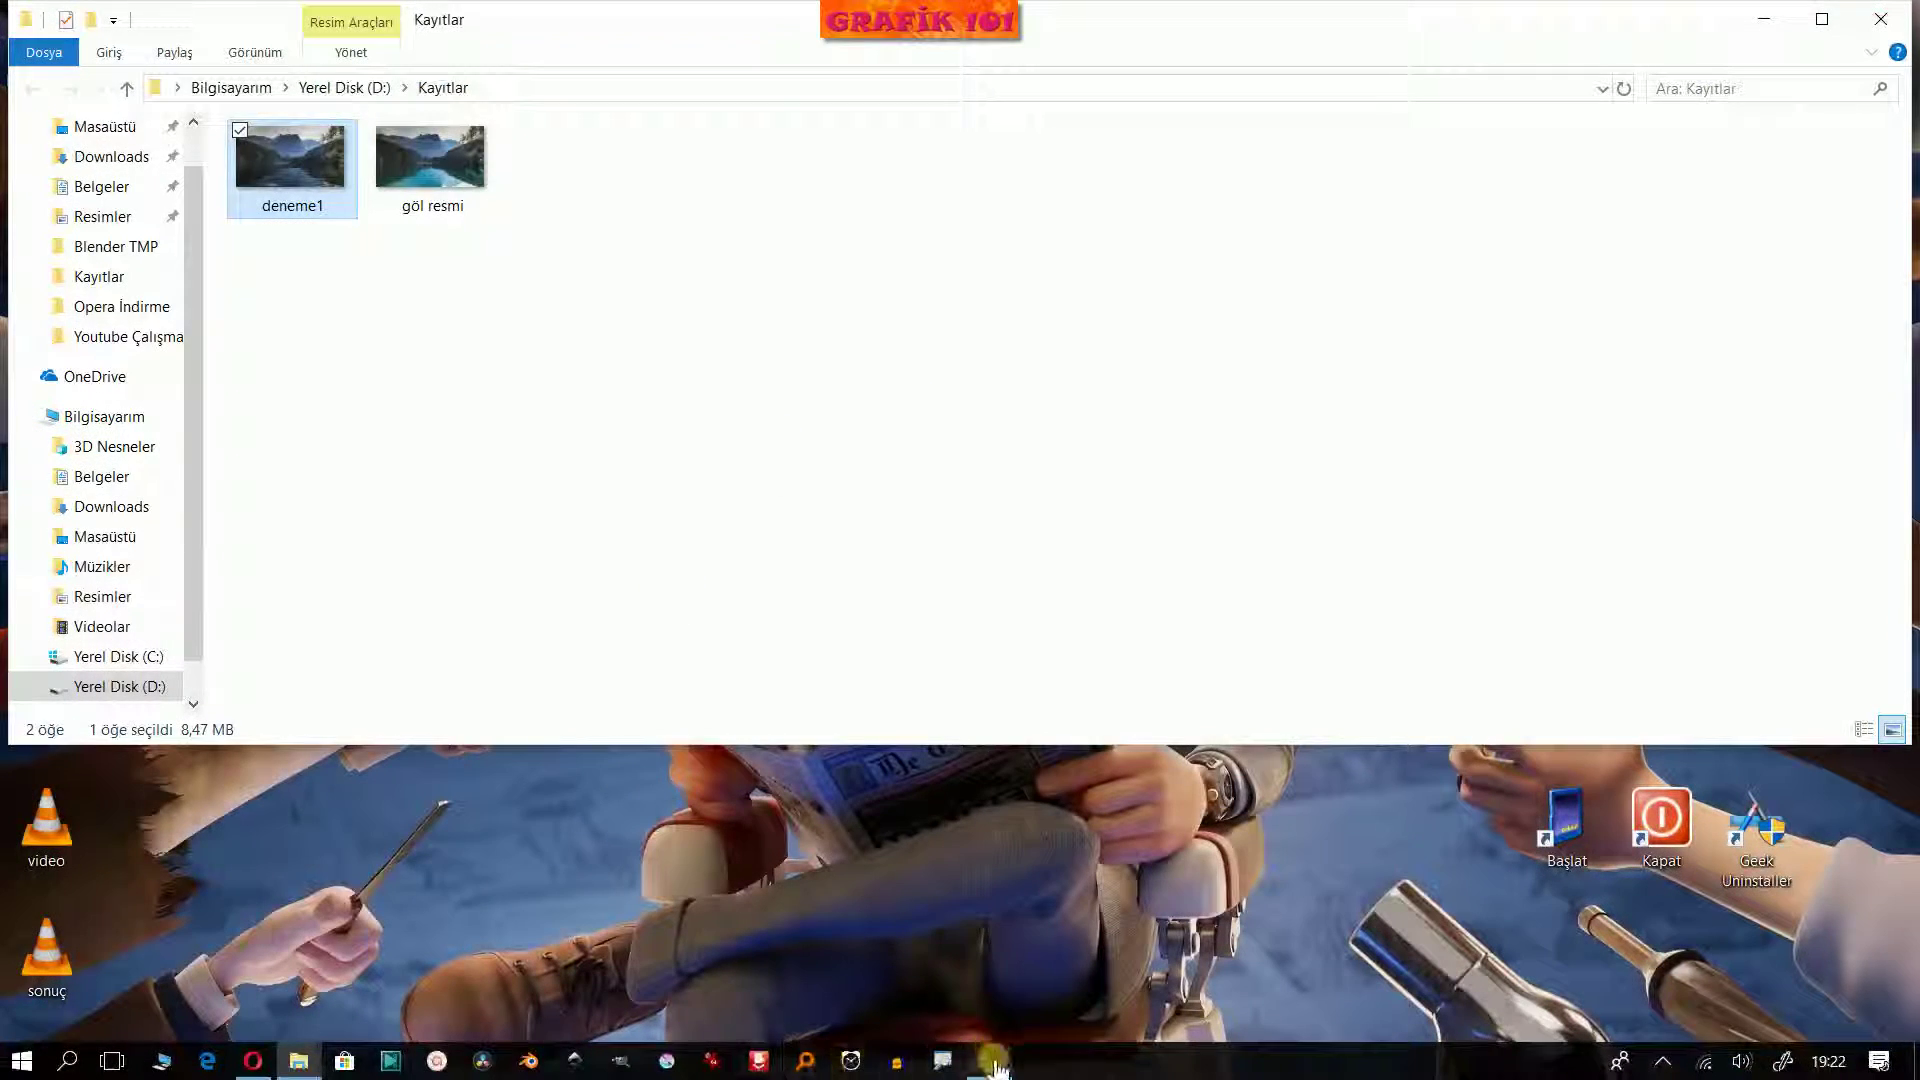
# Return to Sqirlz Water Reflections, reopen the basic ripples parameters and preview motion type B
pyautogui.click(988, 1060)
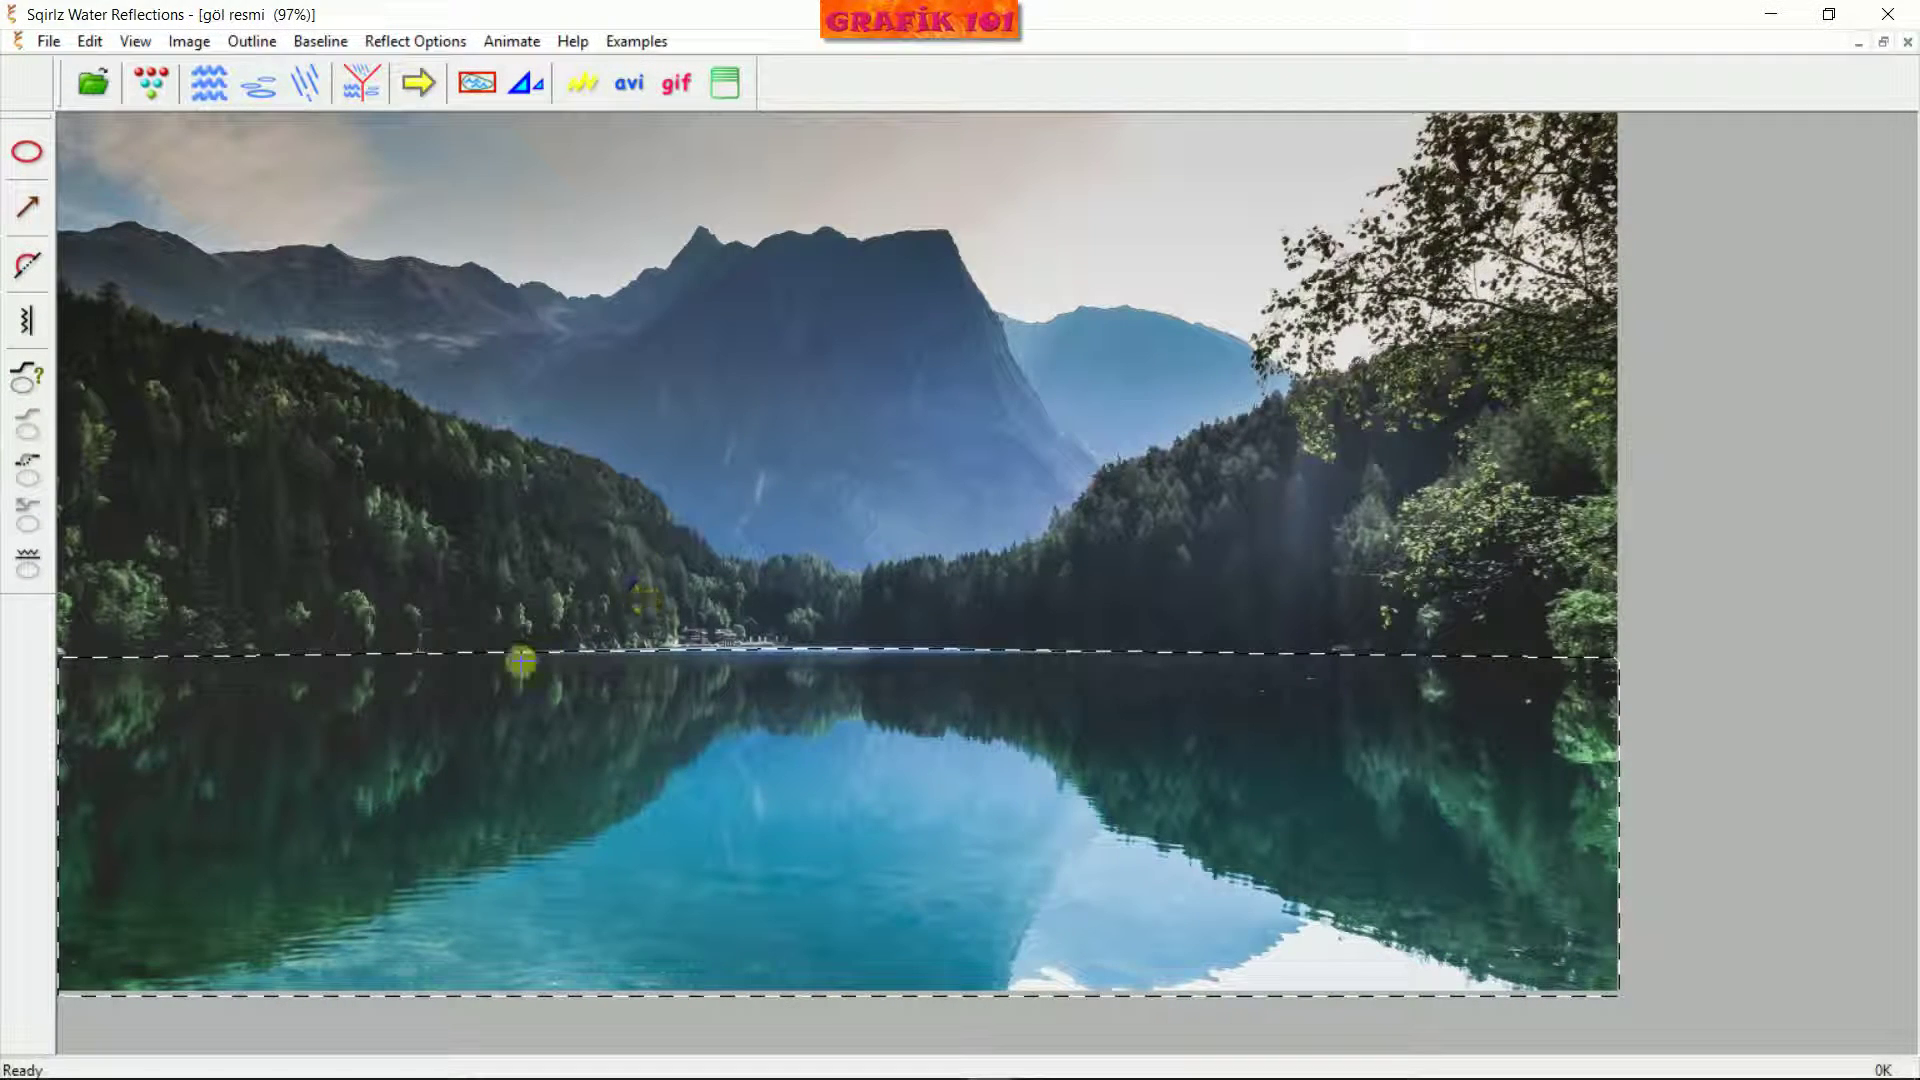
pyautogui.click(208, 80)
pyautogui.moveTo(903, 257); pyautogui.dragTo(931, 37)
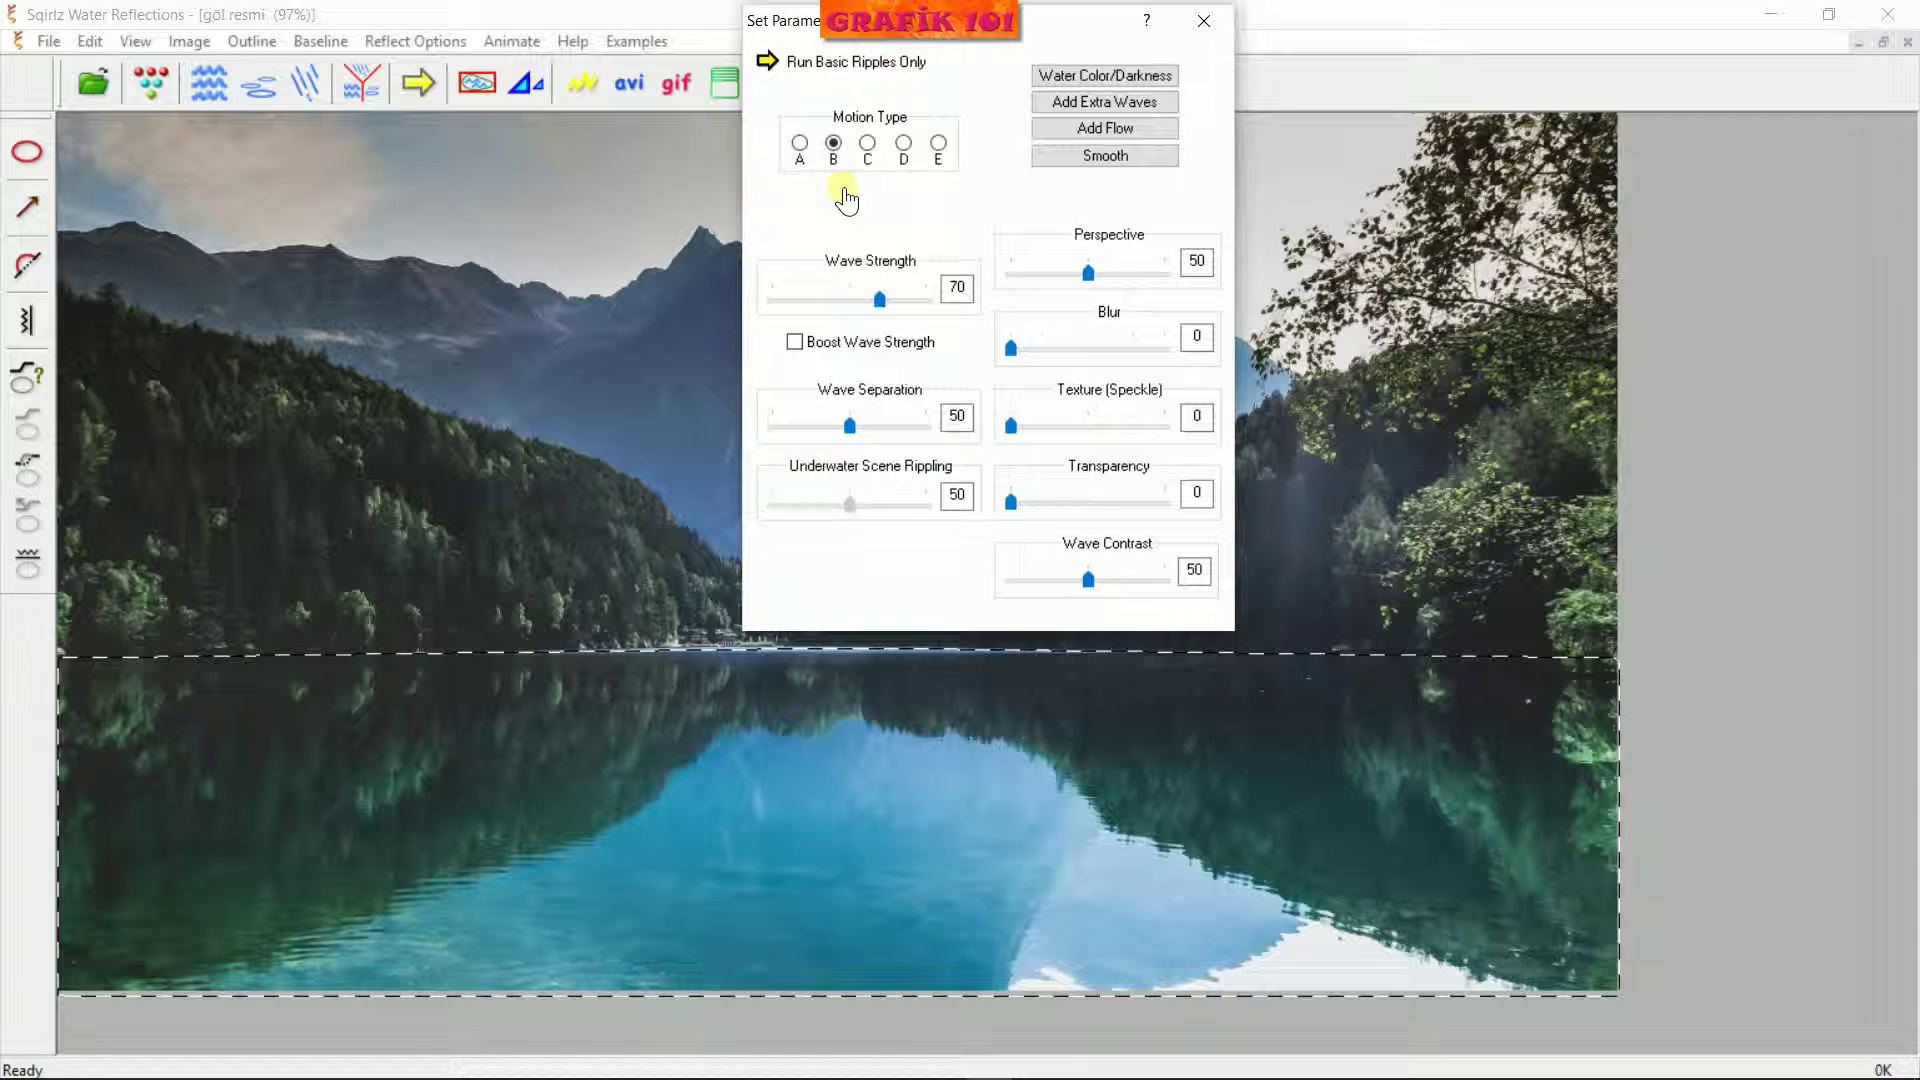
pyautogui.moveTo(786, 107)
pyautogui.mouseDown()
pyautogui.moveTo(921, 201)
pyautogui.moveTo(975, 205)
pyautogui.mouseUp()
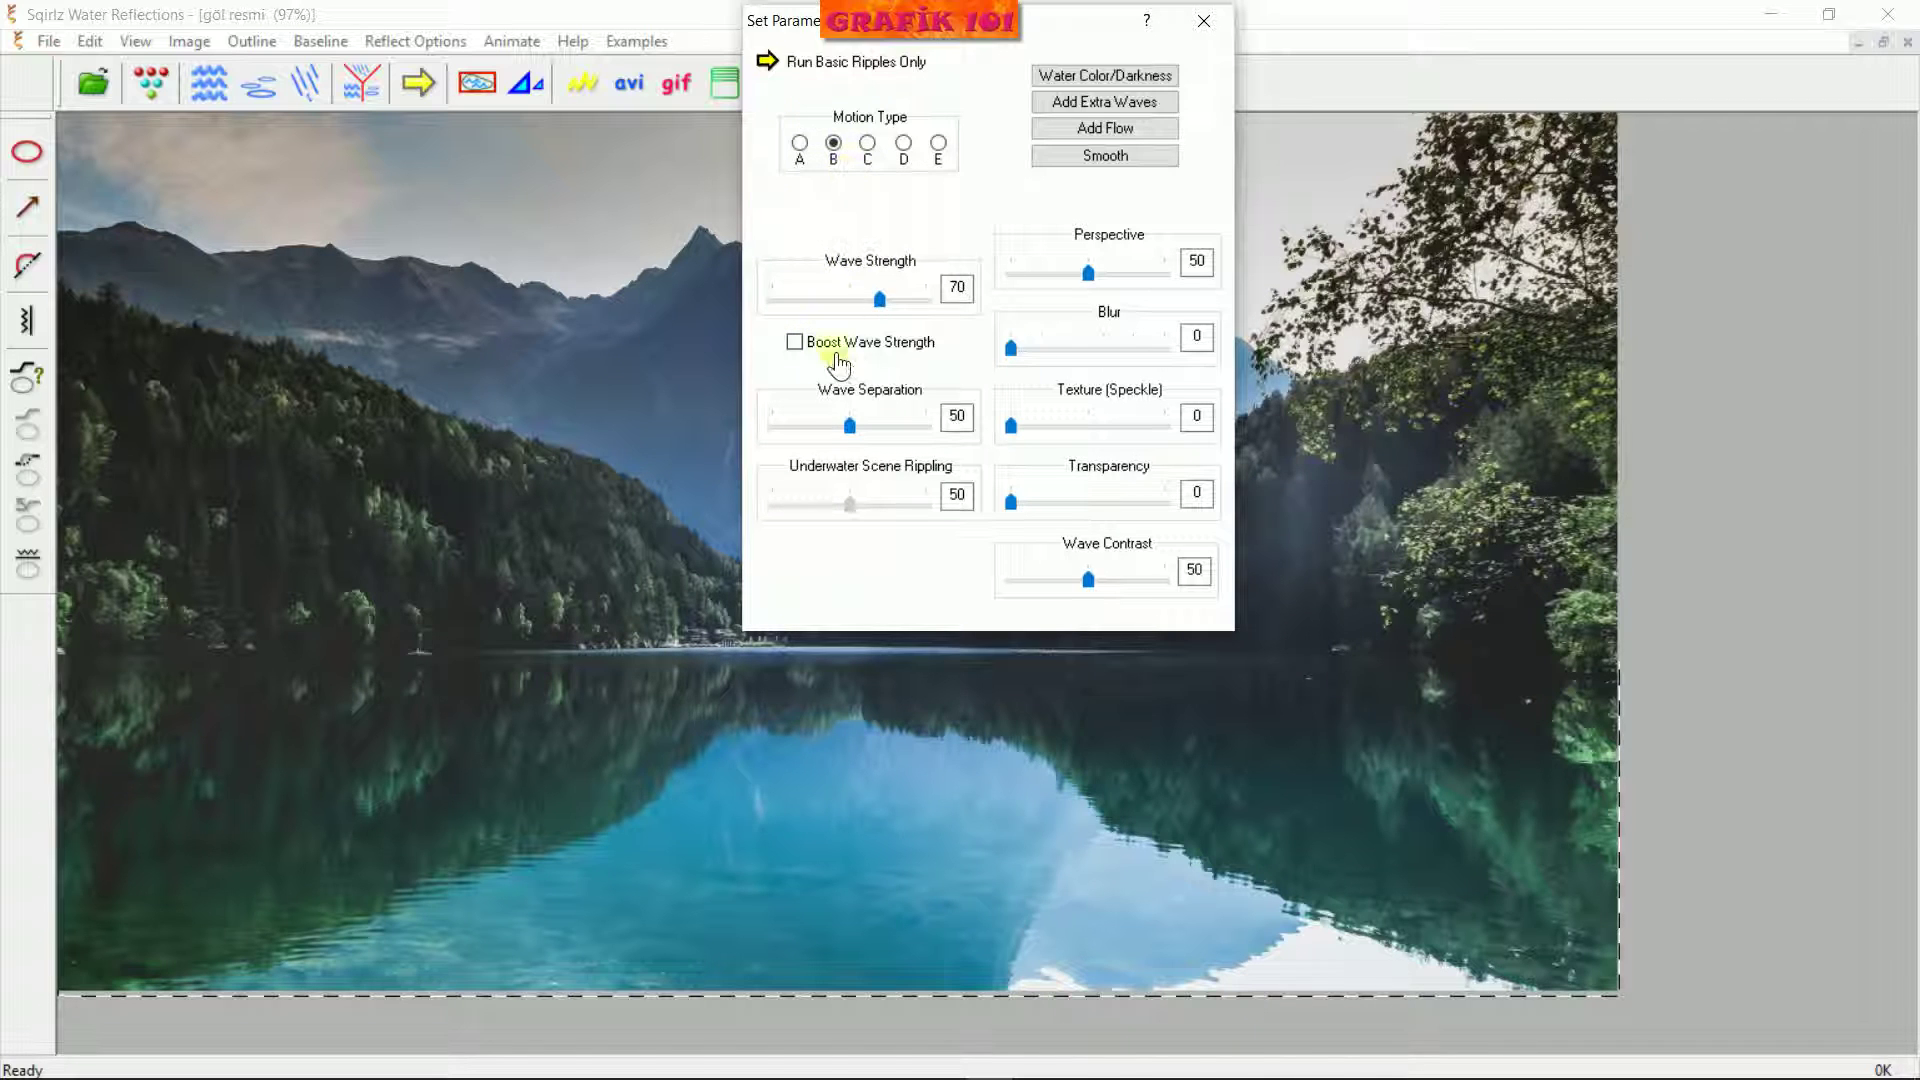
pyautogui.click(768, 63)
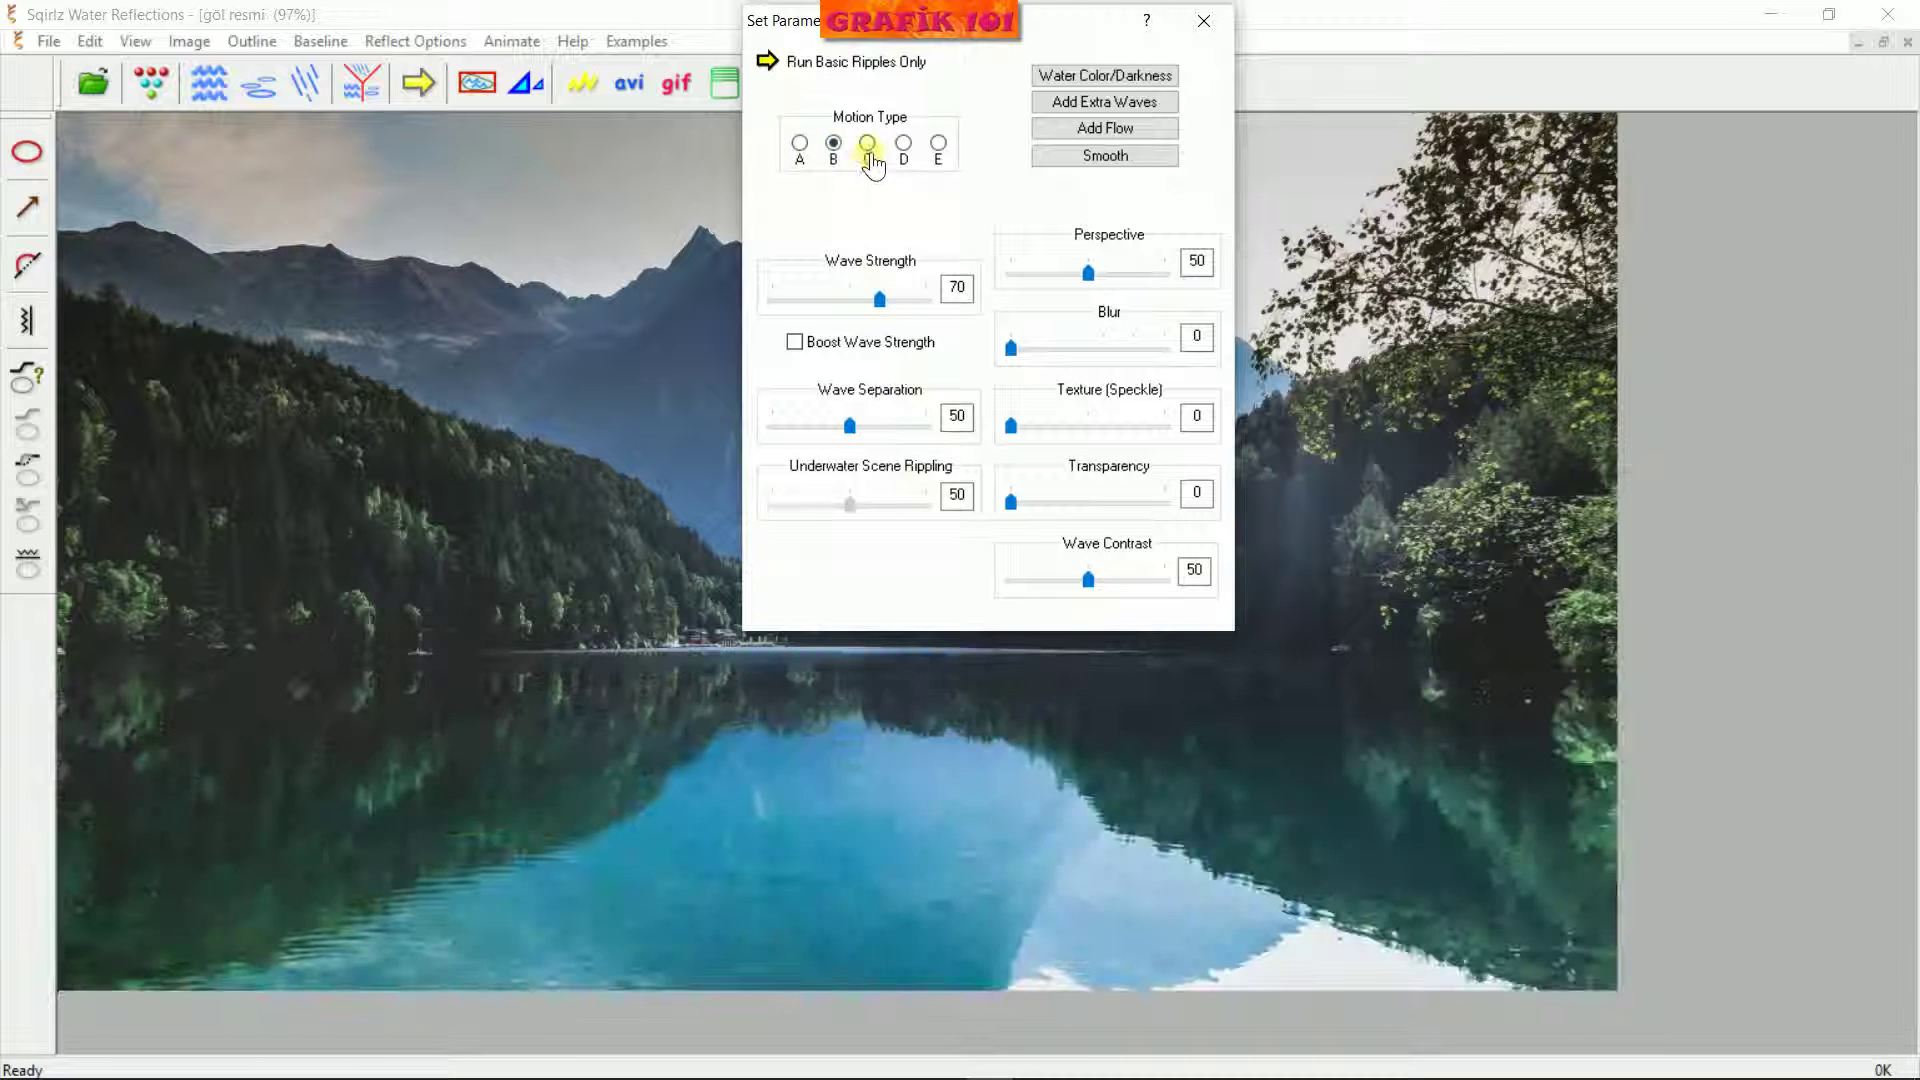
# Switch the ripple motion type to C and preview it, and do the same with motion type D
pyautogui.click(868, 146)
pyautogui.click(768, 61)
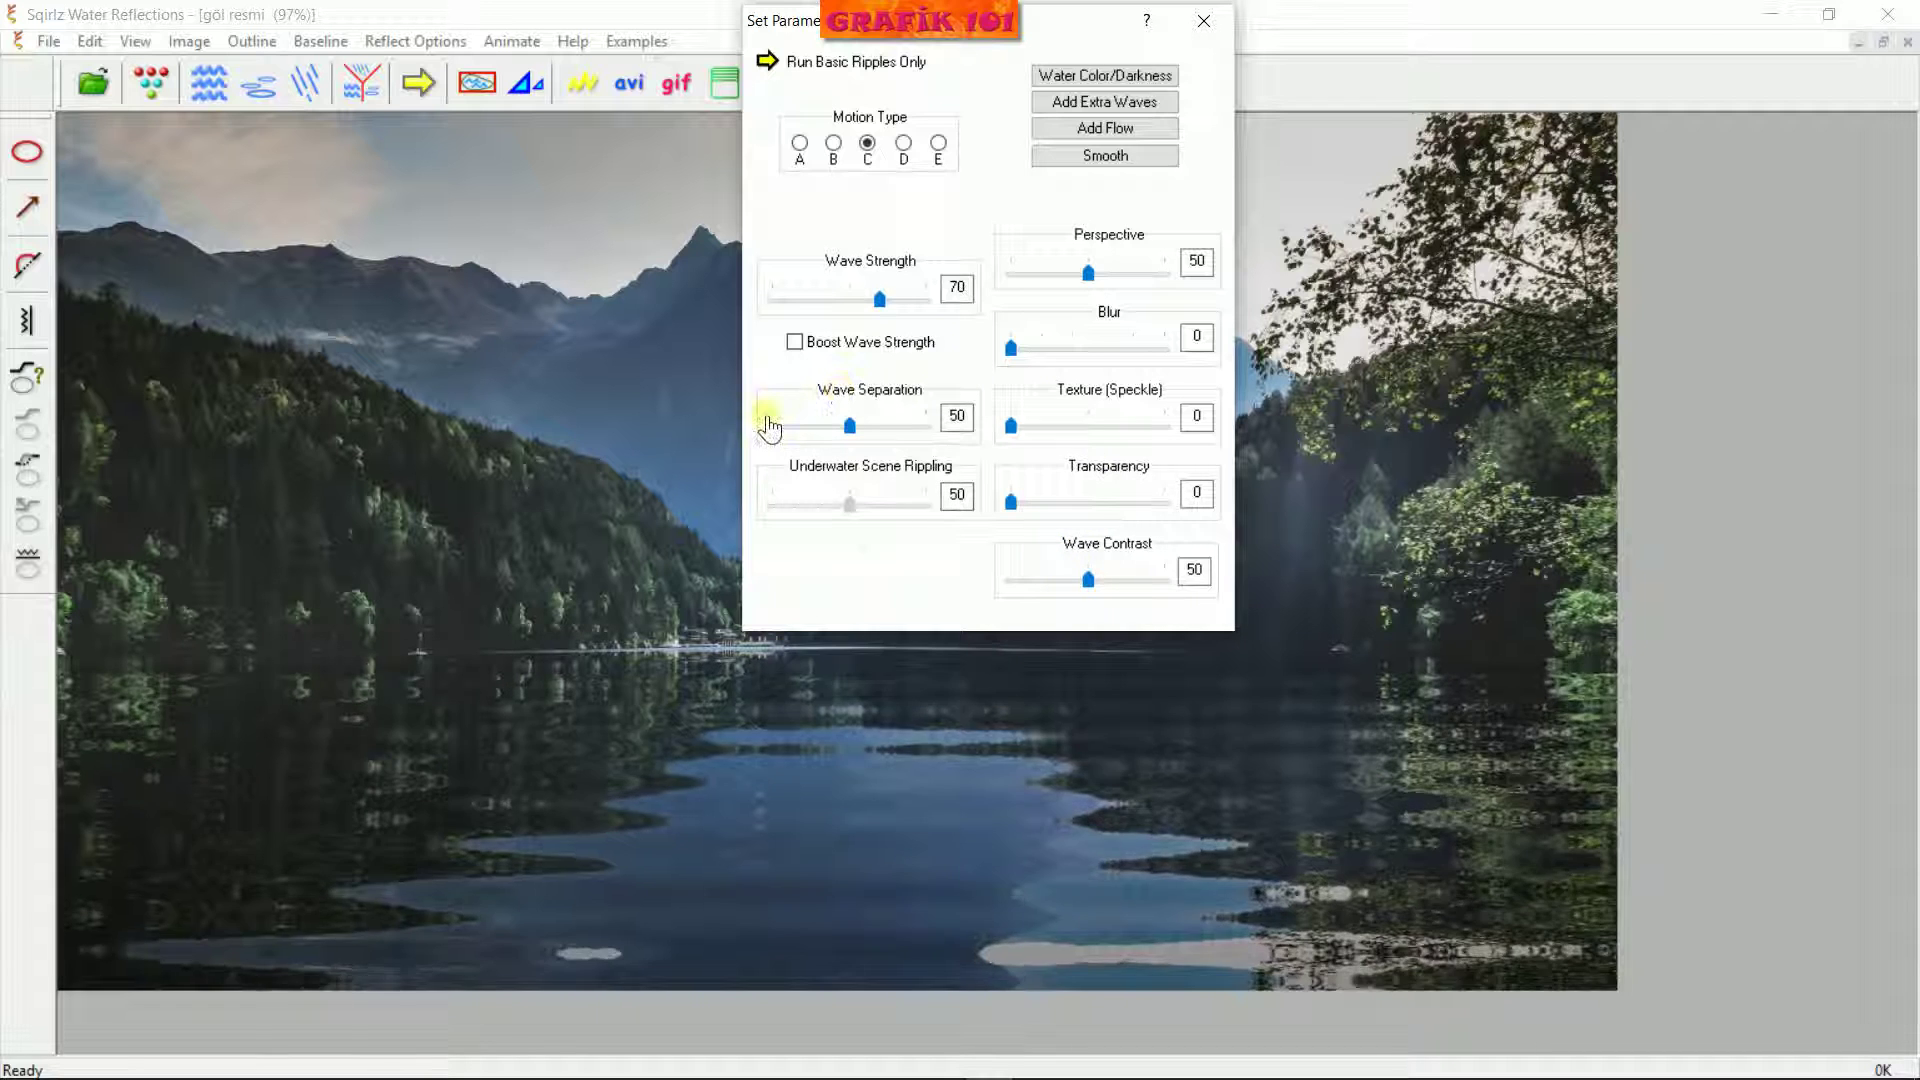
pyautogui.click(904, 146)
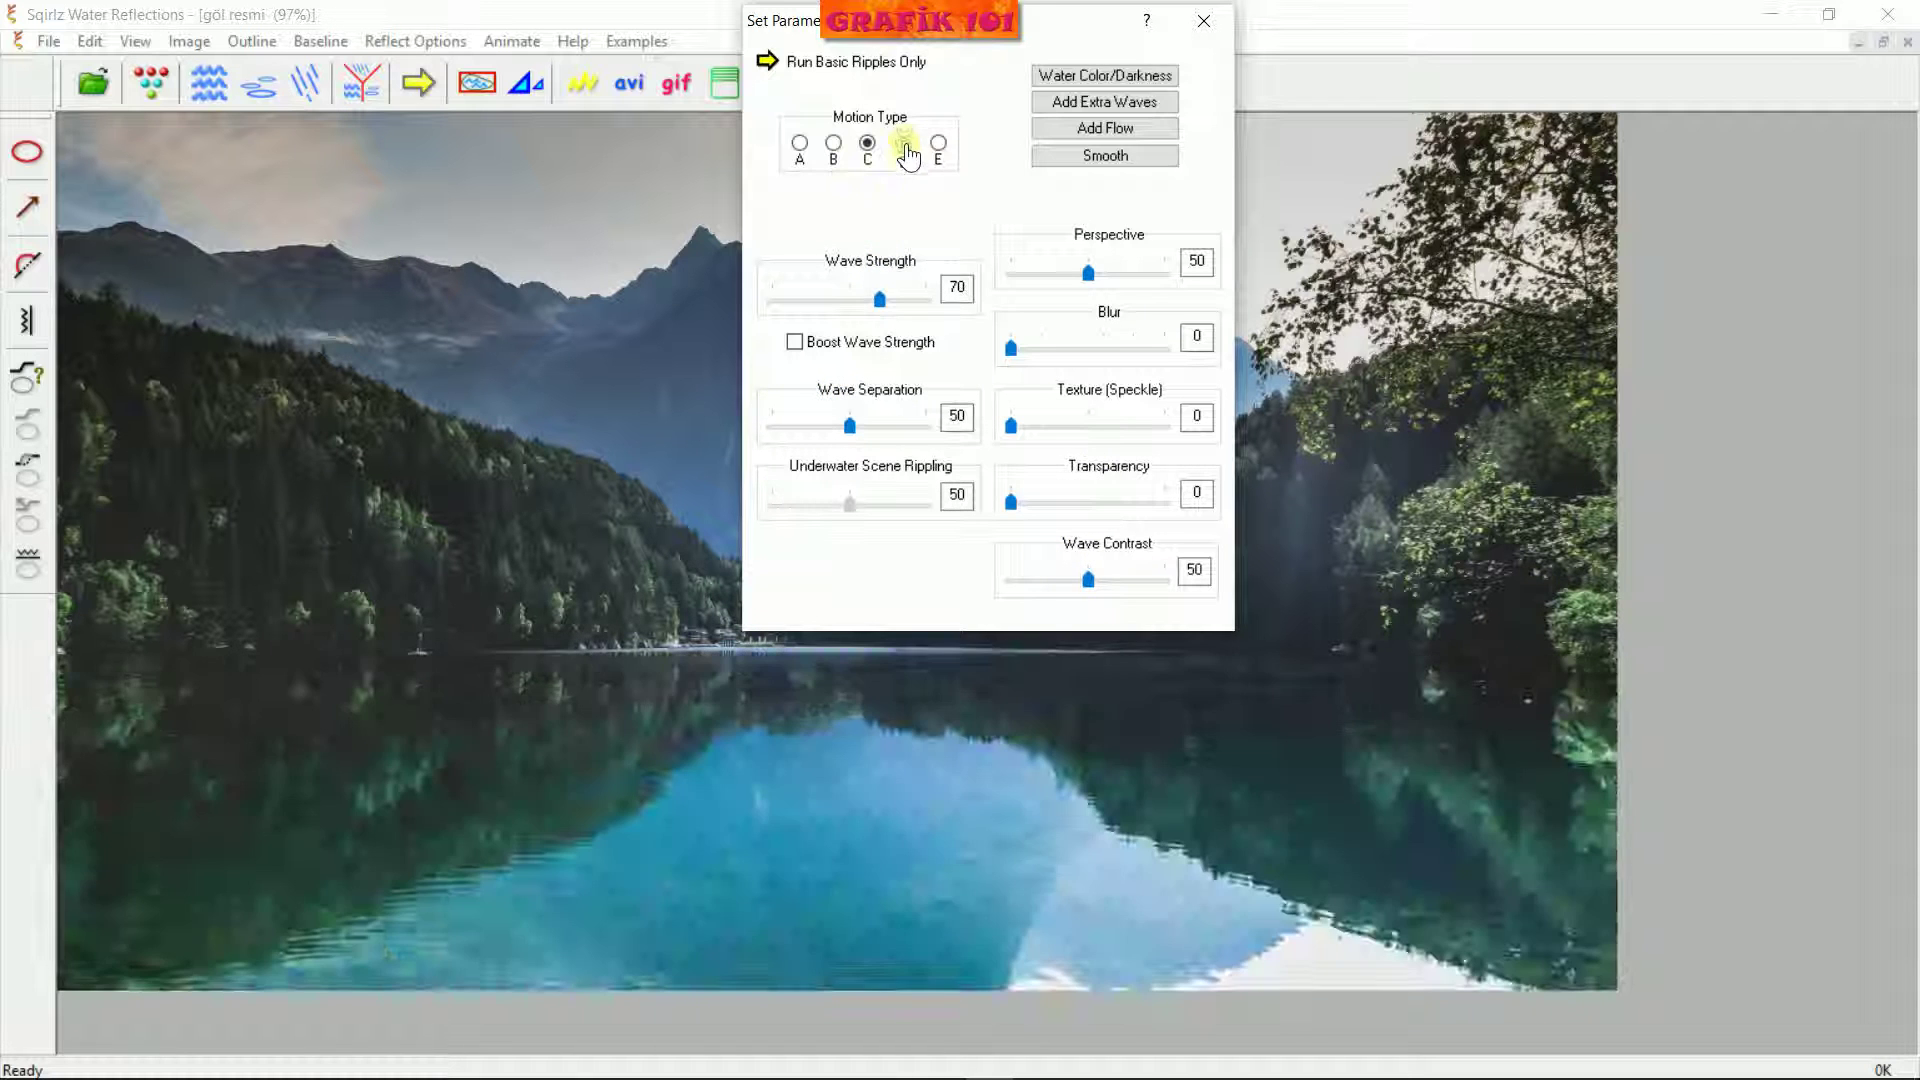
pyautogui.click(766, 62)
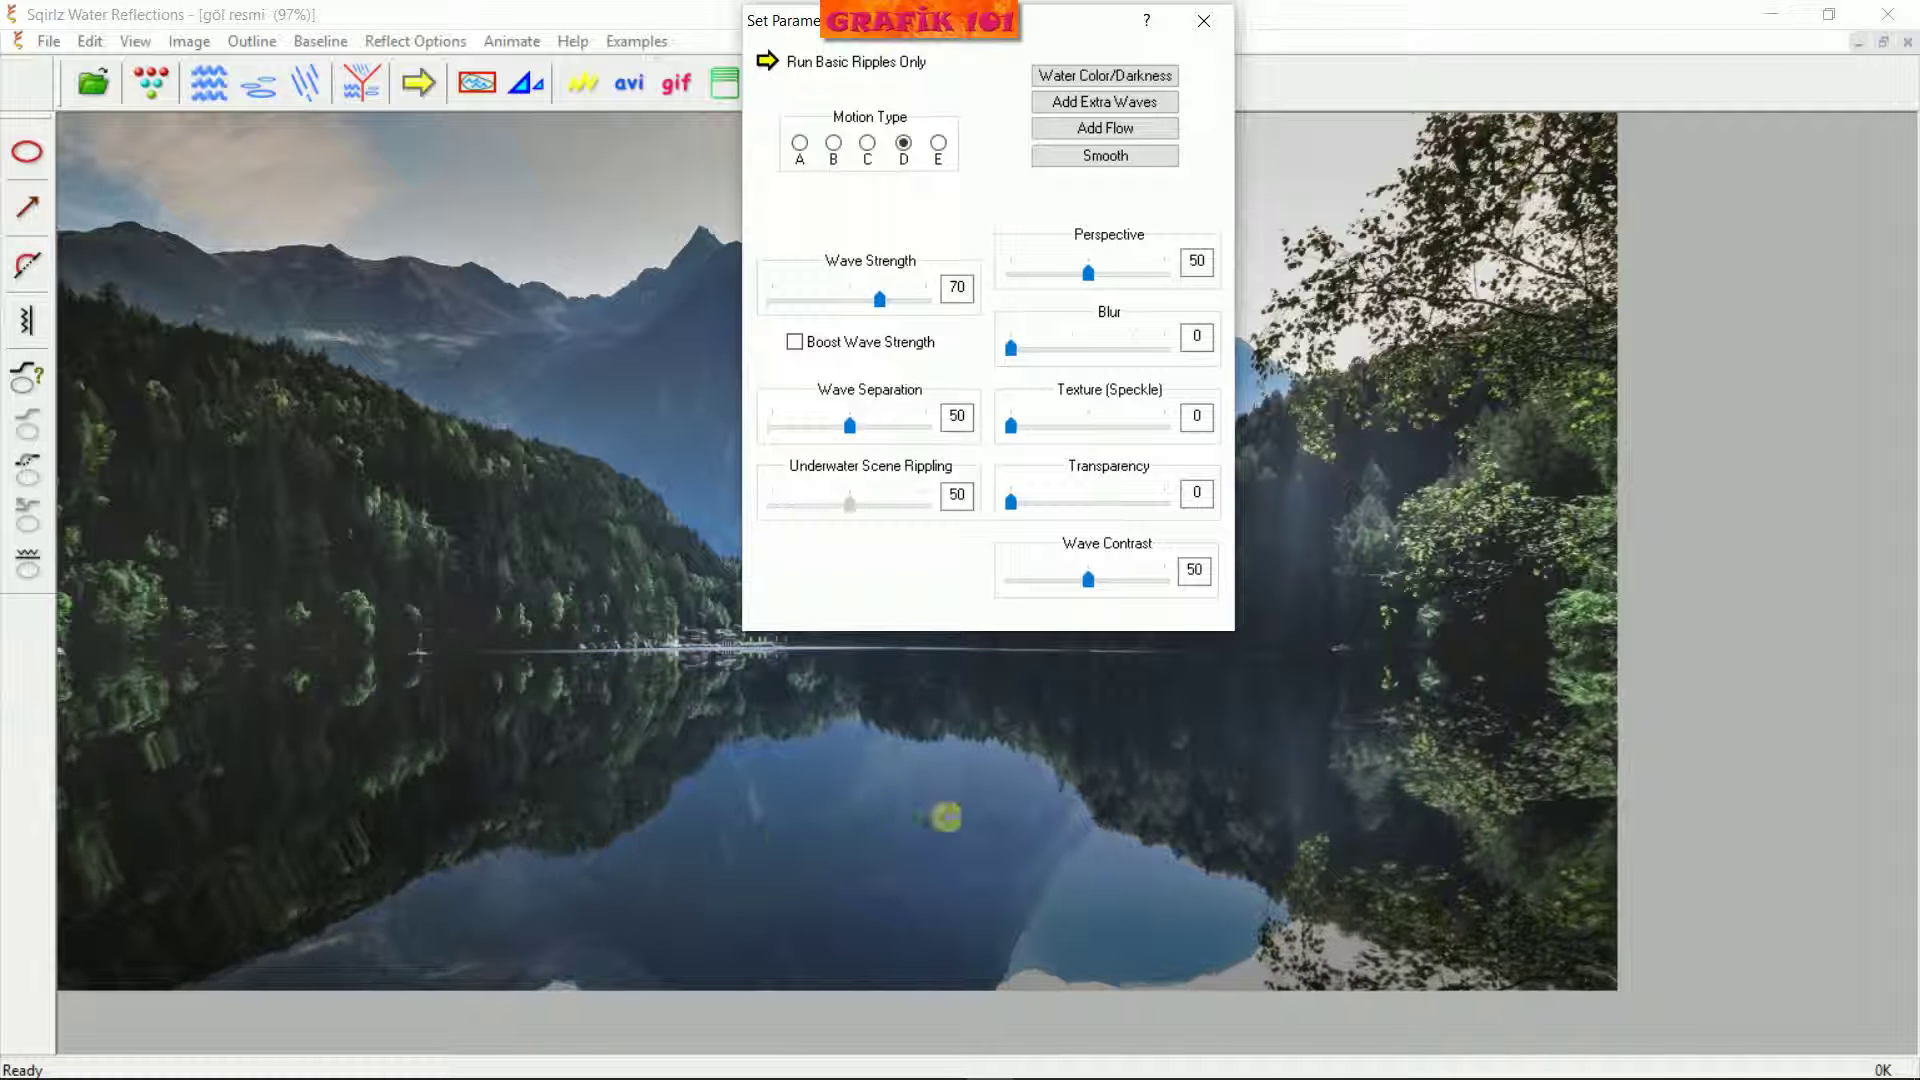
# Preview ripple motion type E, switch the motion type back to A and preview it
pyautogui.click(937, 145)
pyautogui.click(766, 62)
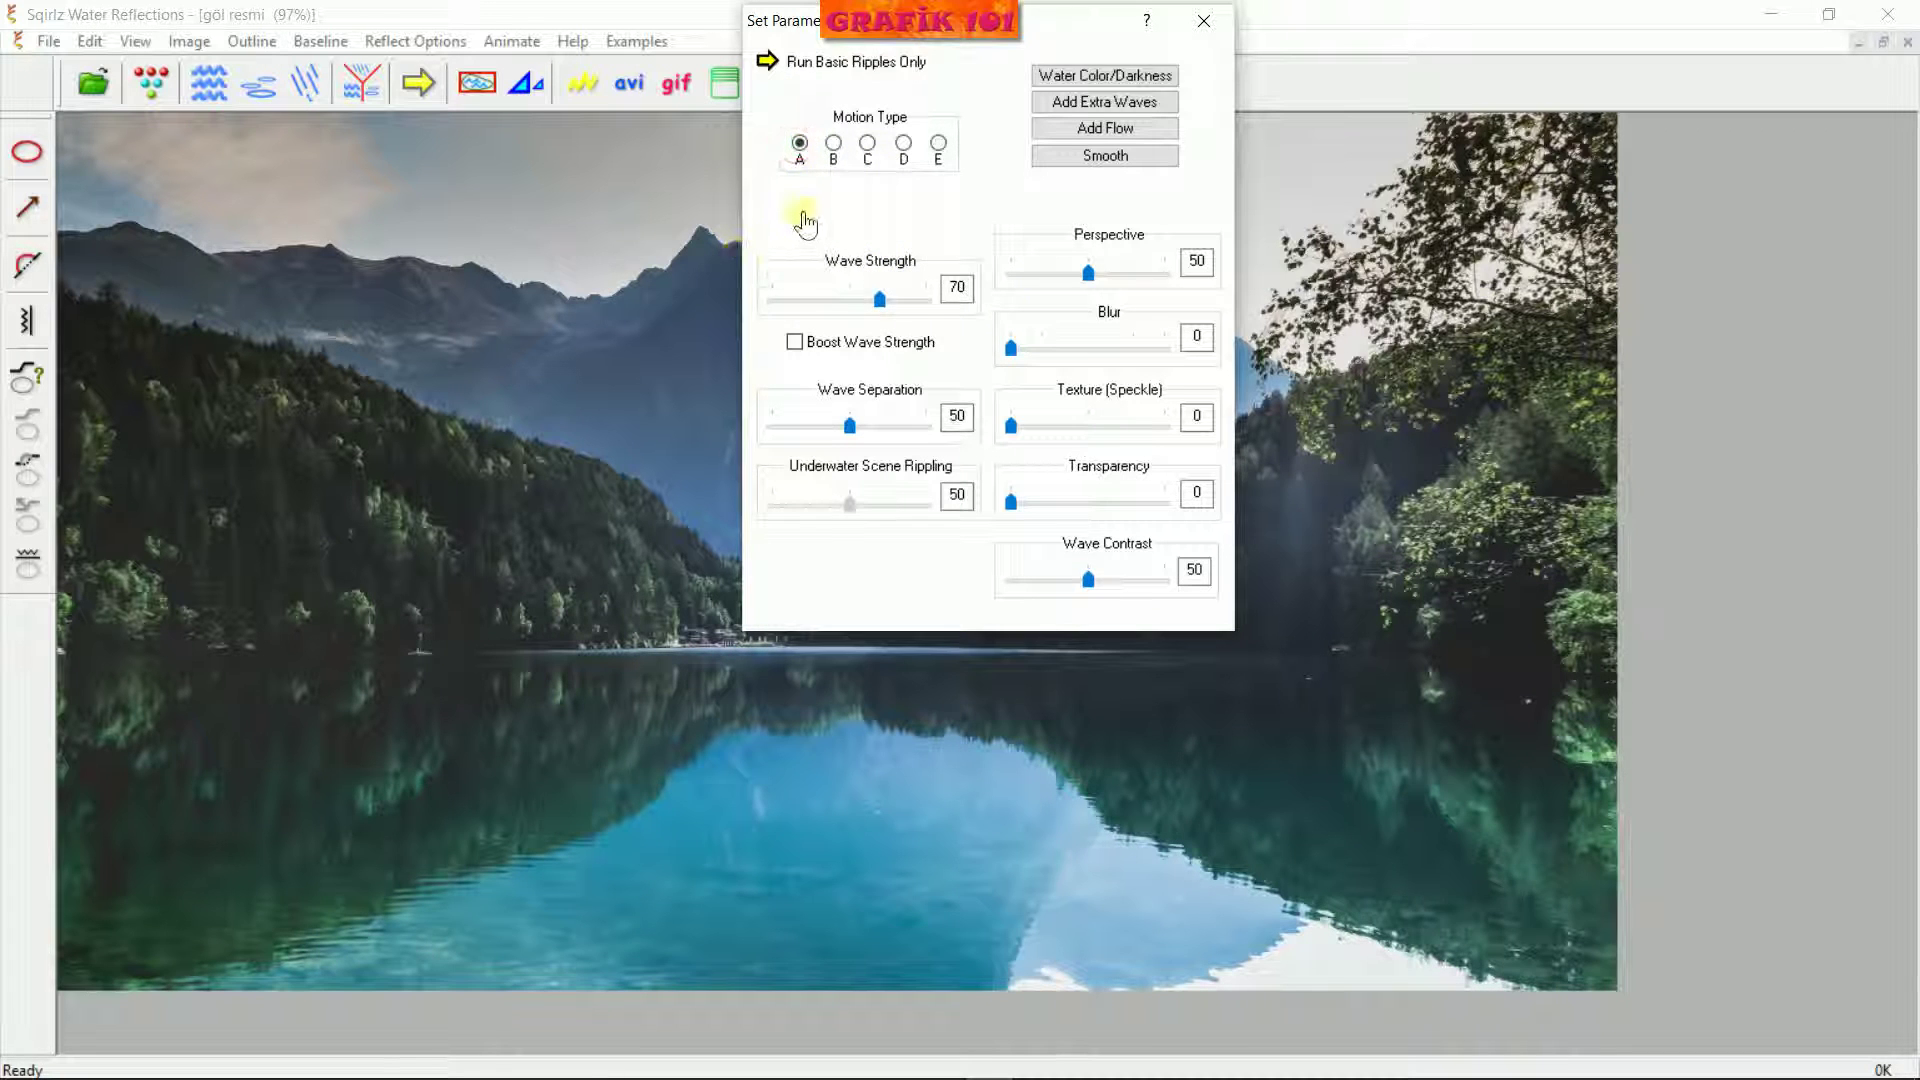
pyautogui.click(765, 66)
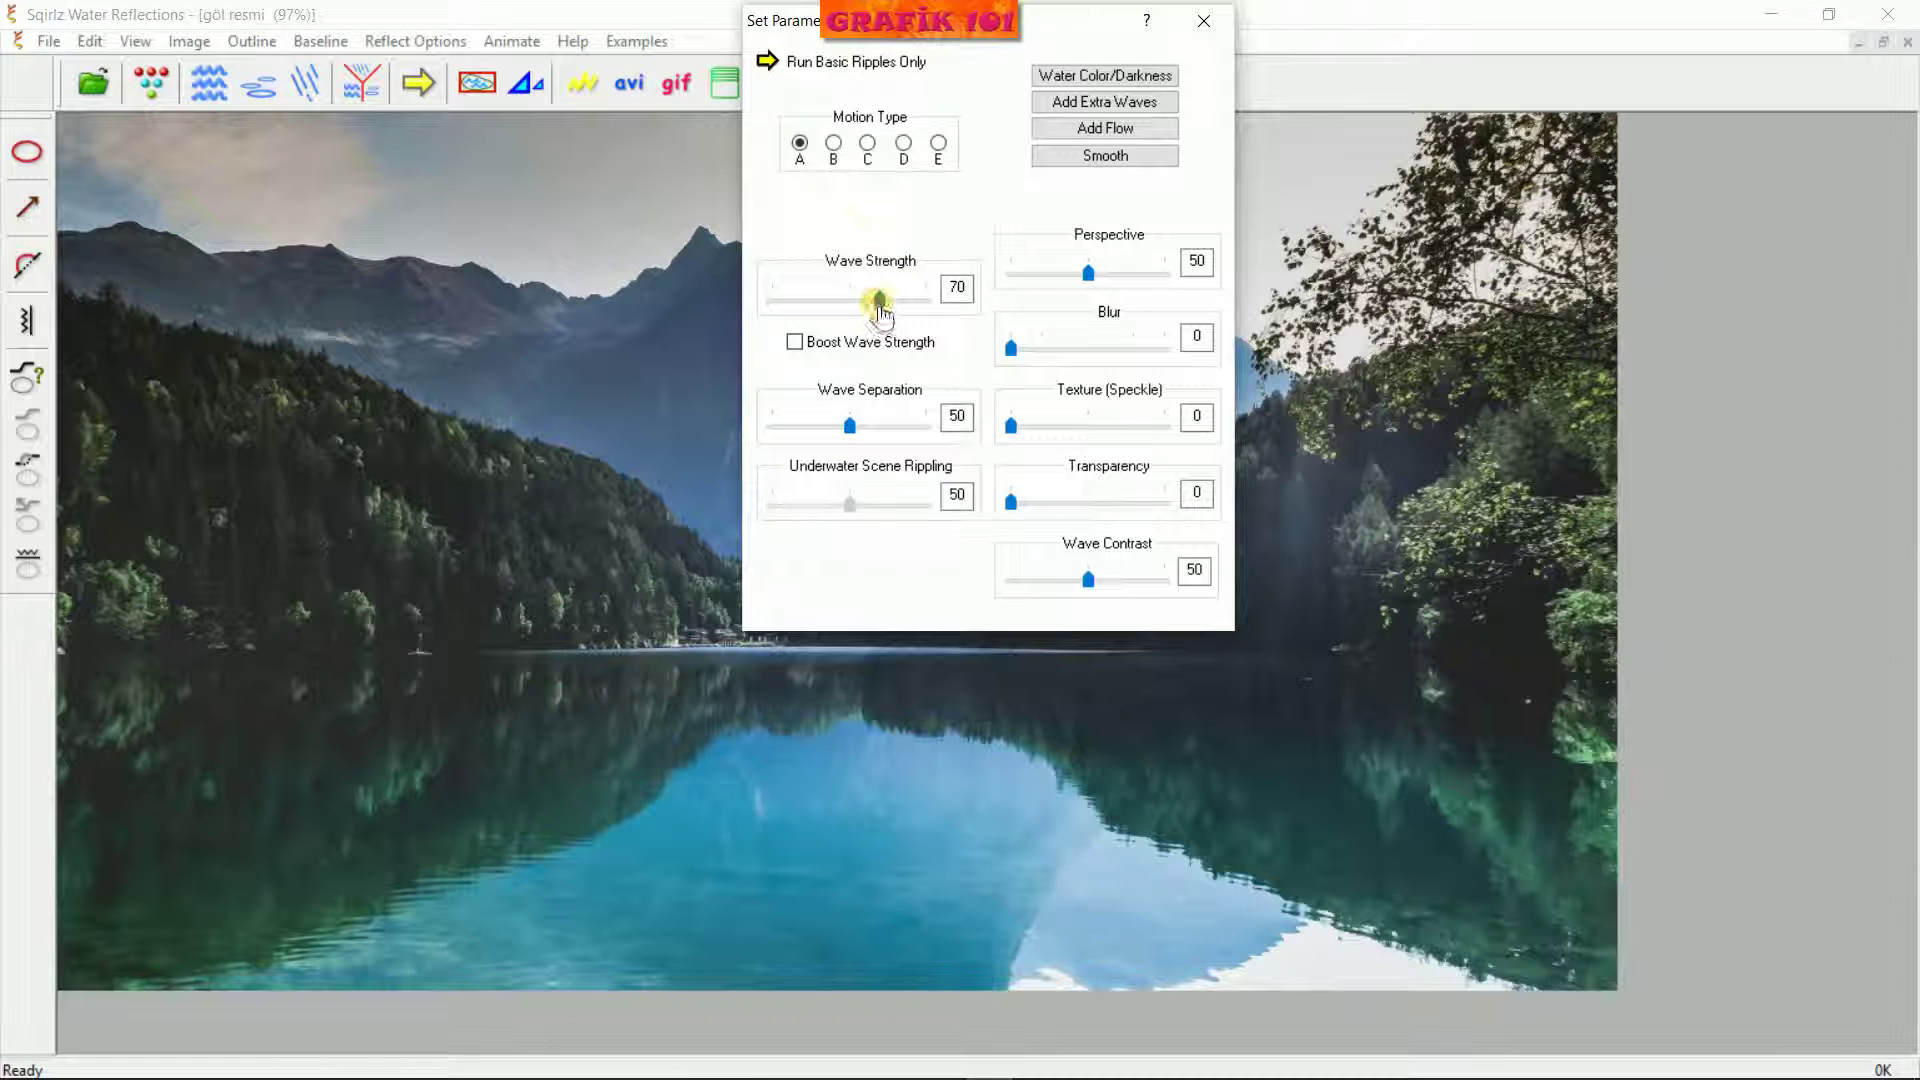
# Set the wave strength to 95 and preview the basic ripples
pyautogui.moveTo(900, 310); pyautogui.dragTo(916, 312)
pyautogui.click(768, 62)
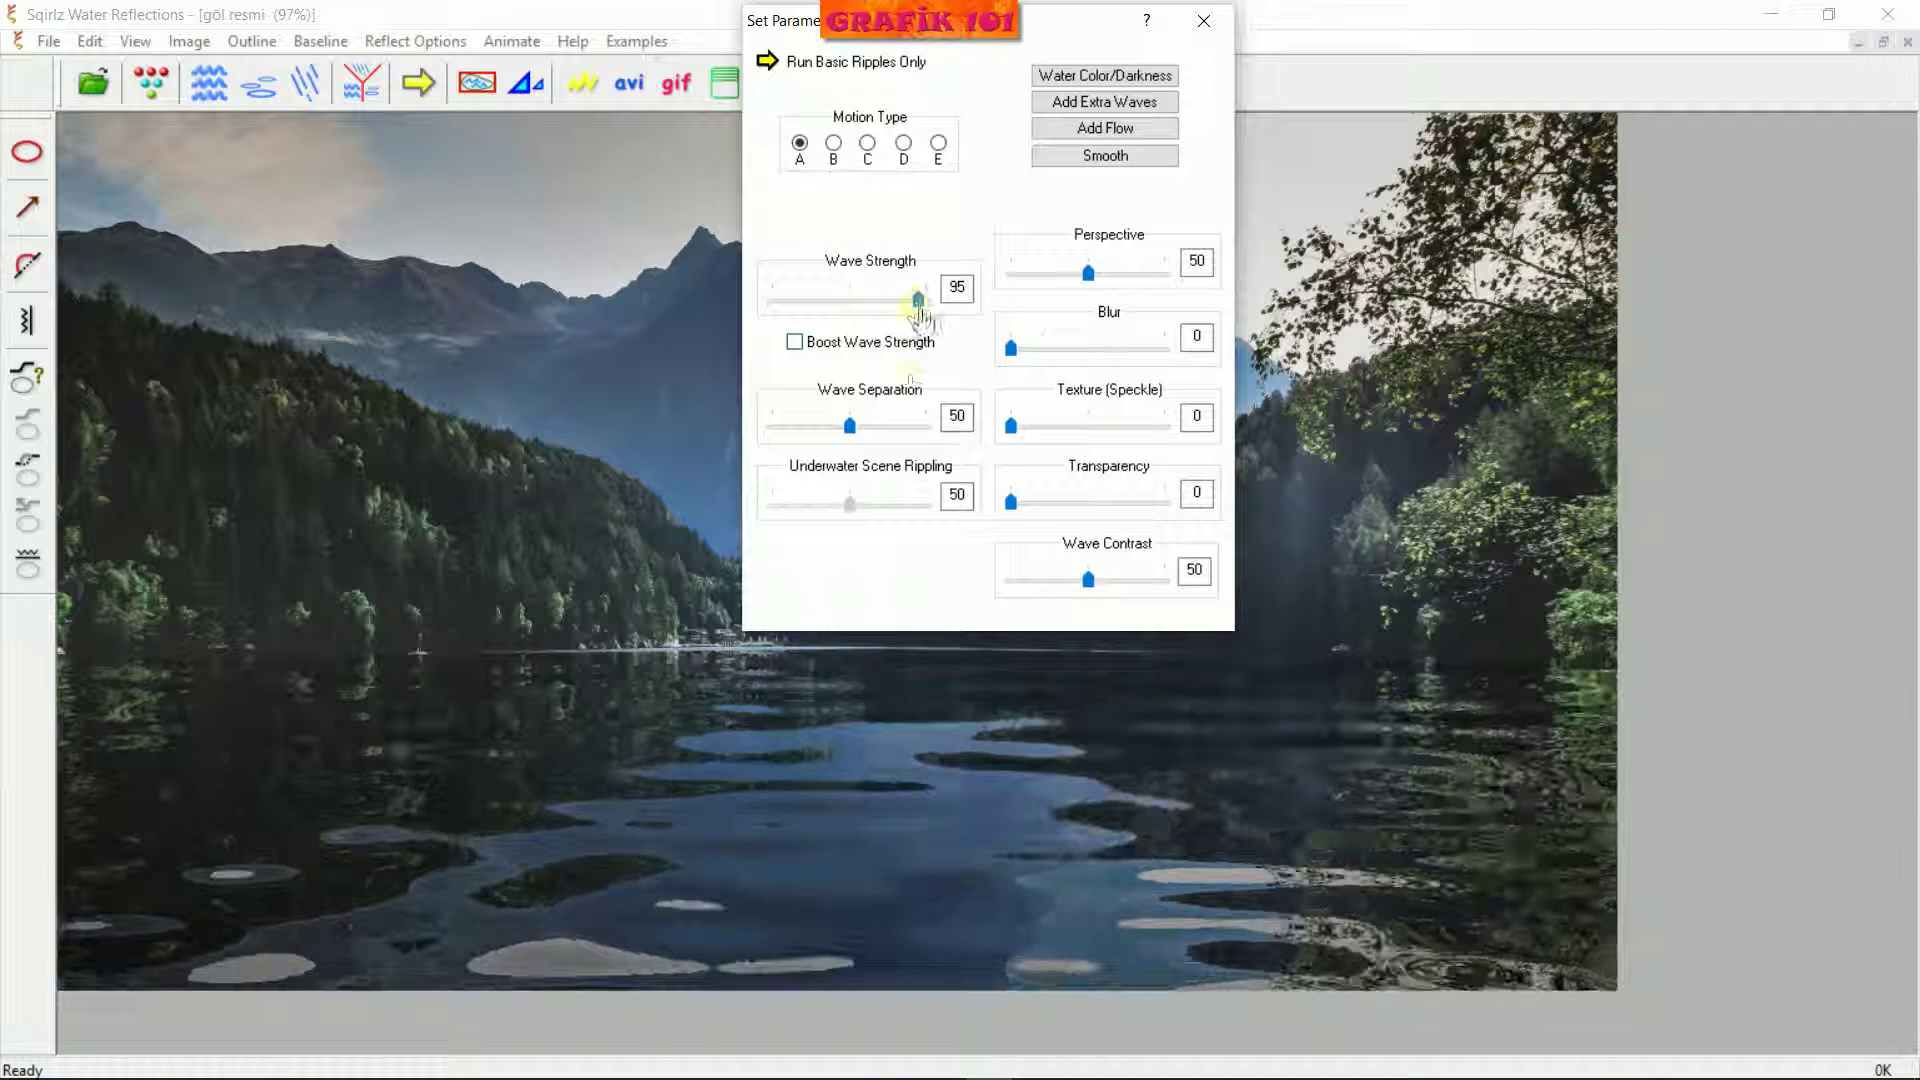
pyautogui.click(888, 363)
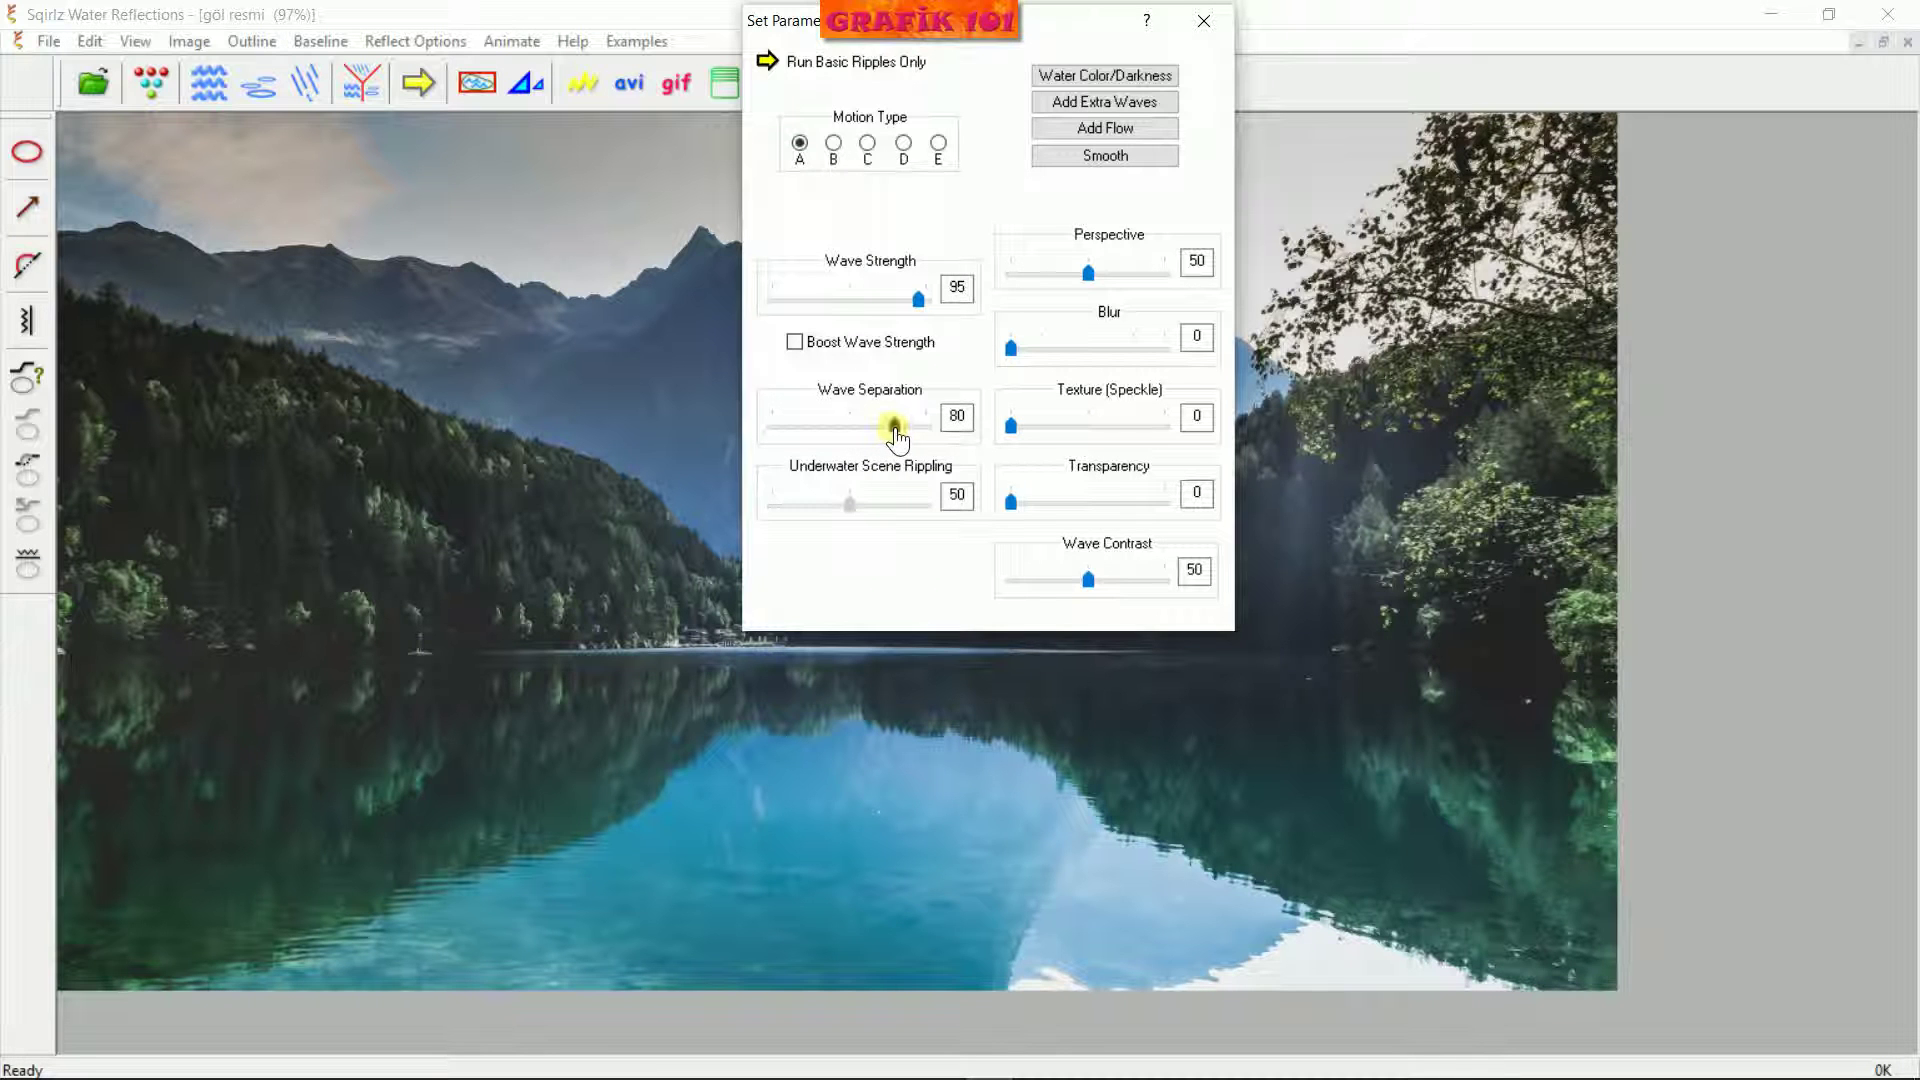
# Preview a wave separation of 80, change it to 20 for another preview, and close the ripple parameters
pyautogui.click(767, 65)
pyautogui.moveTo(866, 438); pyautogui.dragTo(841, 436)
pyautogui.click(767, 61)
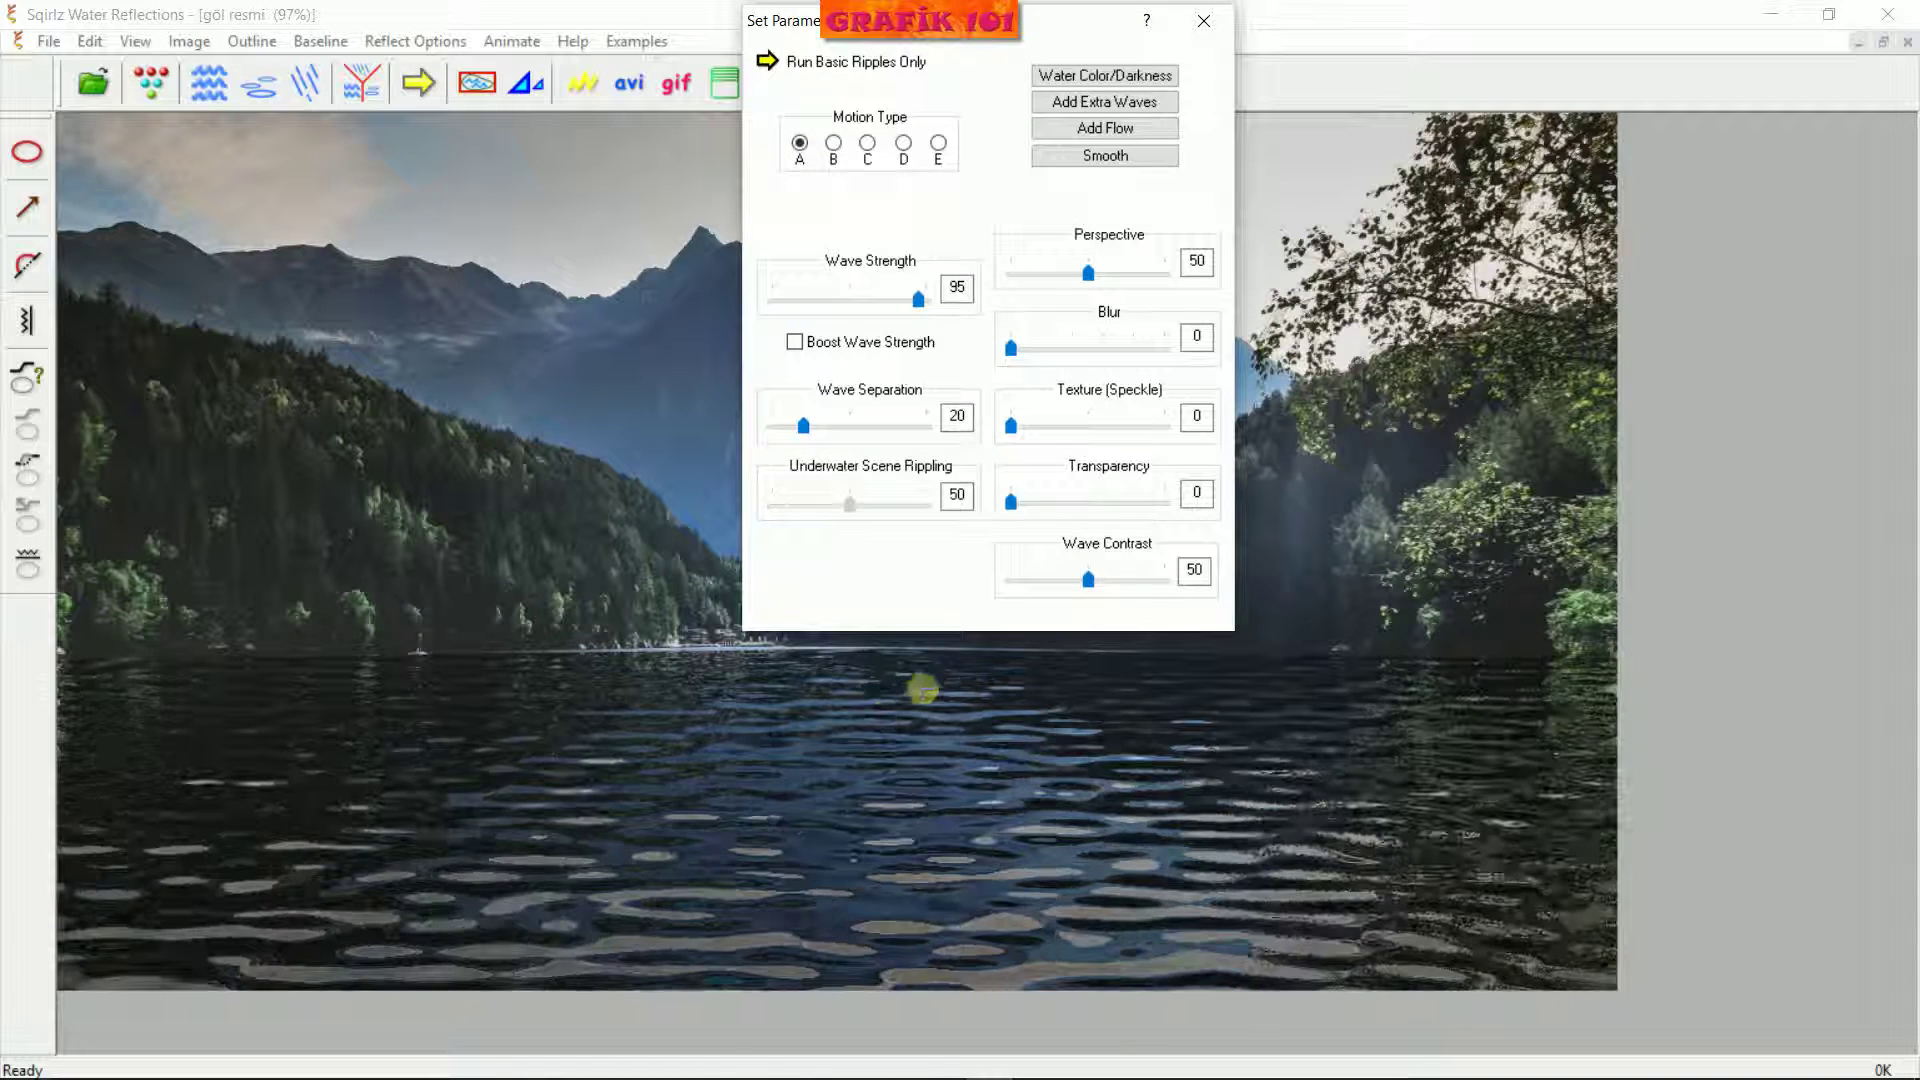
pyautogui.click(1204, 20)
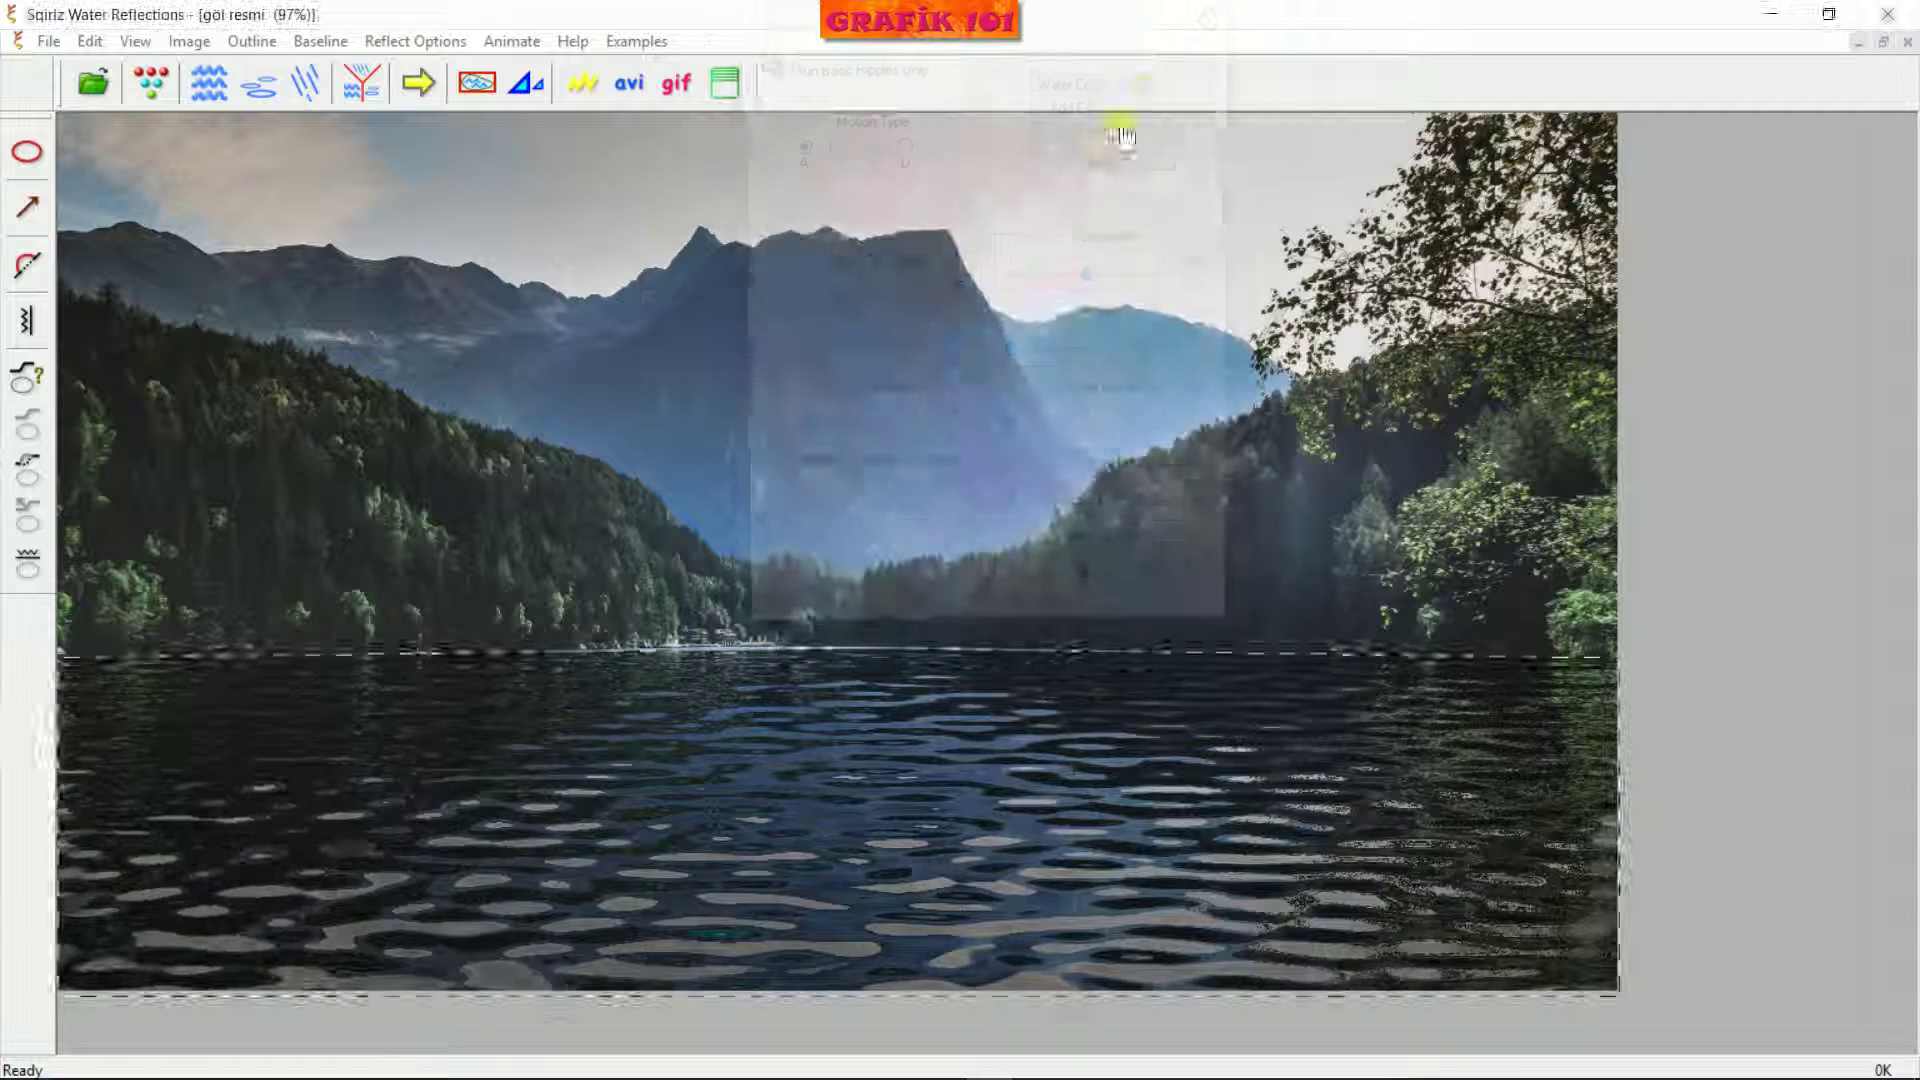
pyautogui.click(604, 98)
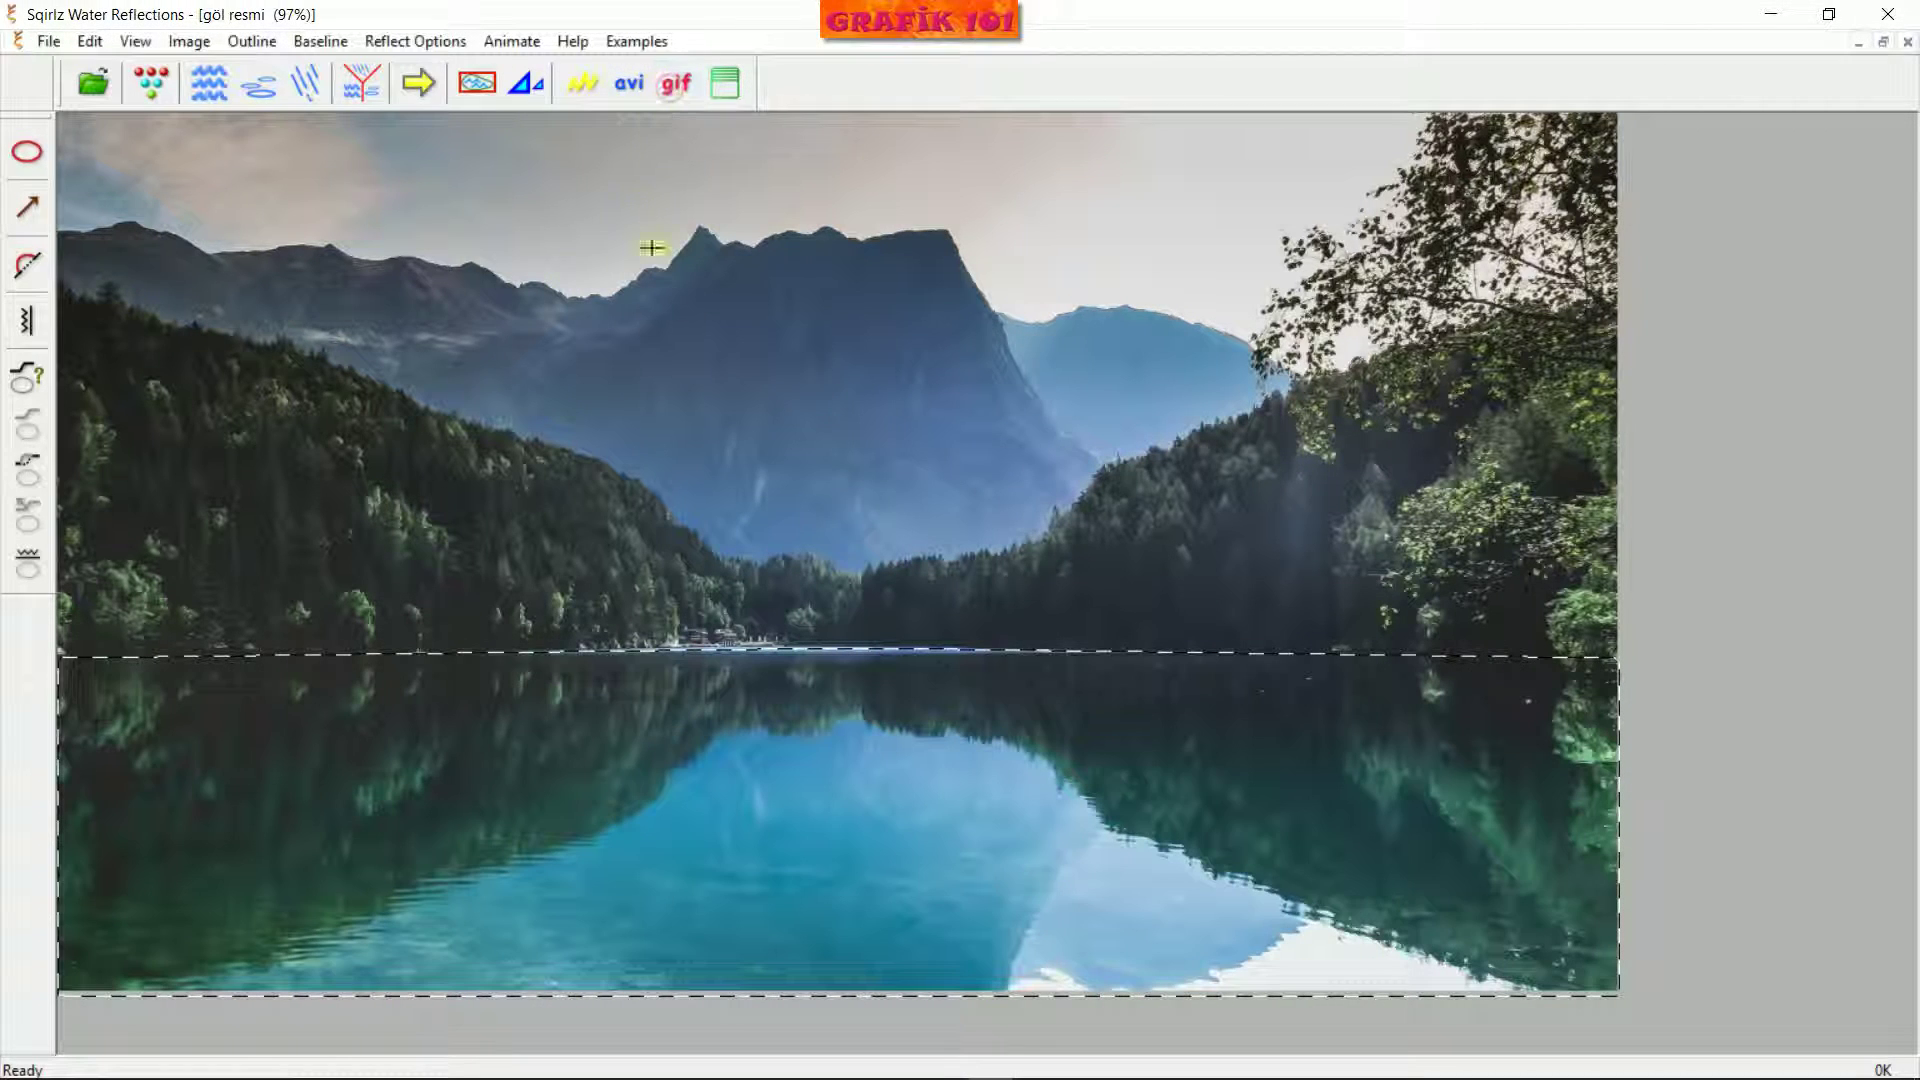
# Export the animation with basic ripples only as the GIF file "deneme2" in the Kayıtlar folder at frame rate 15
pyautogui.click(673, 86)
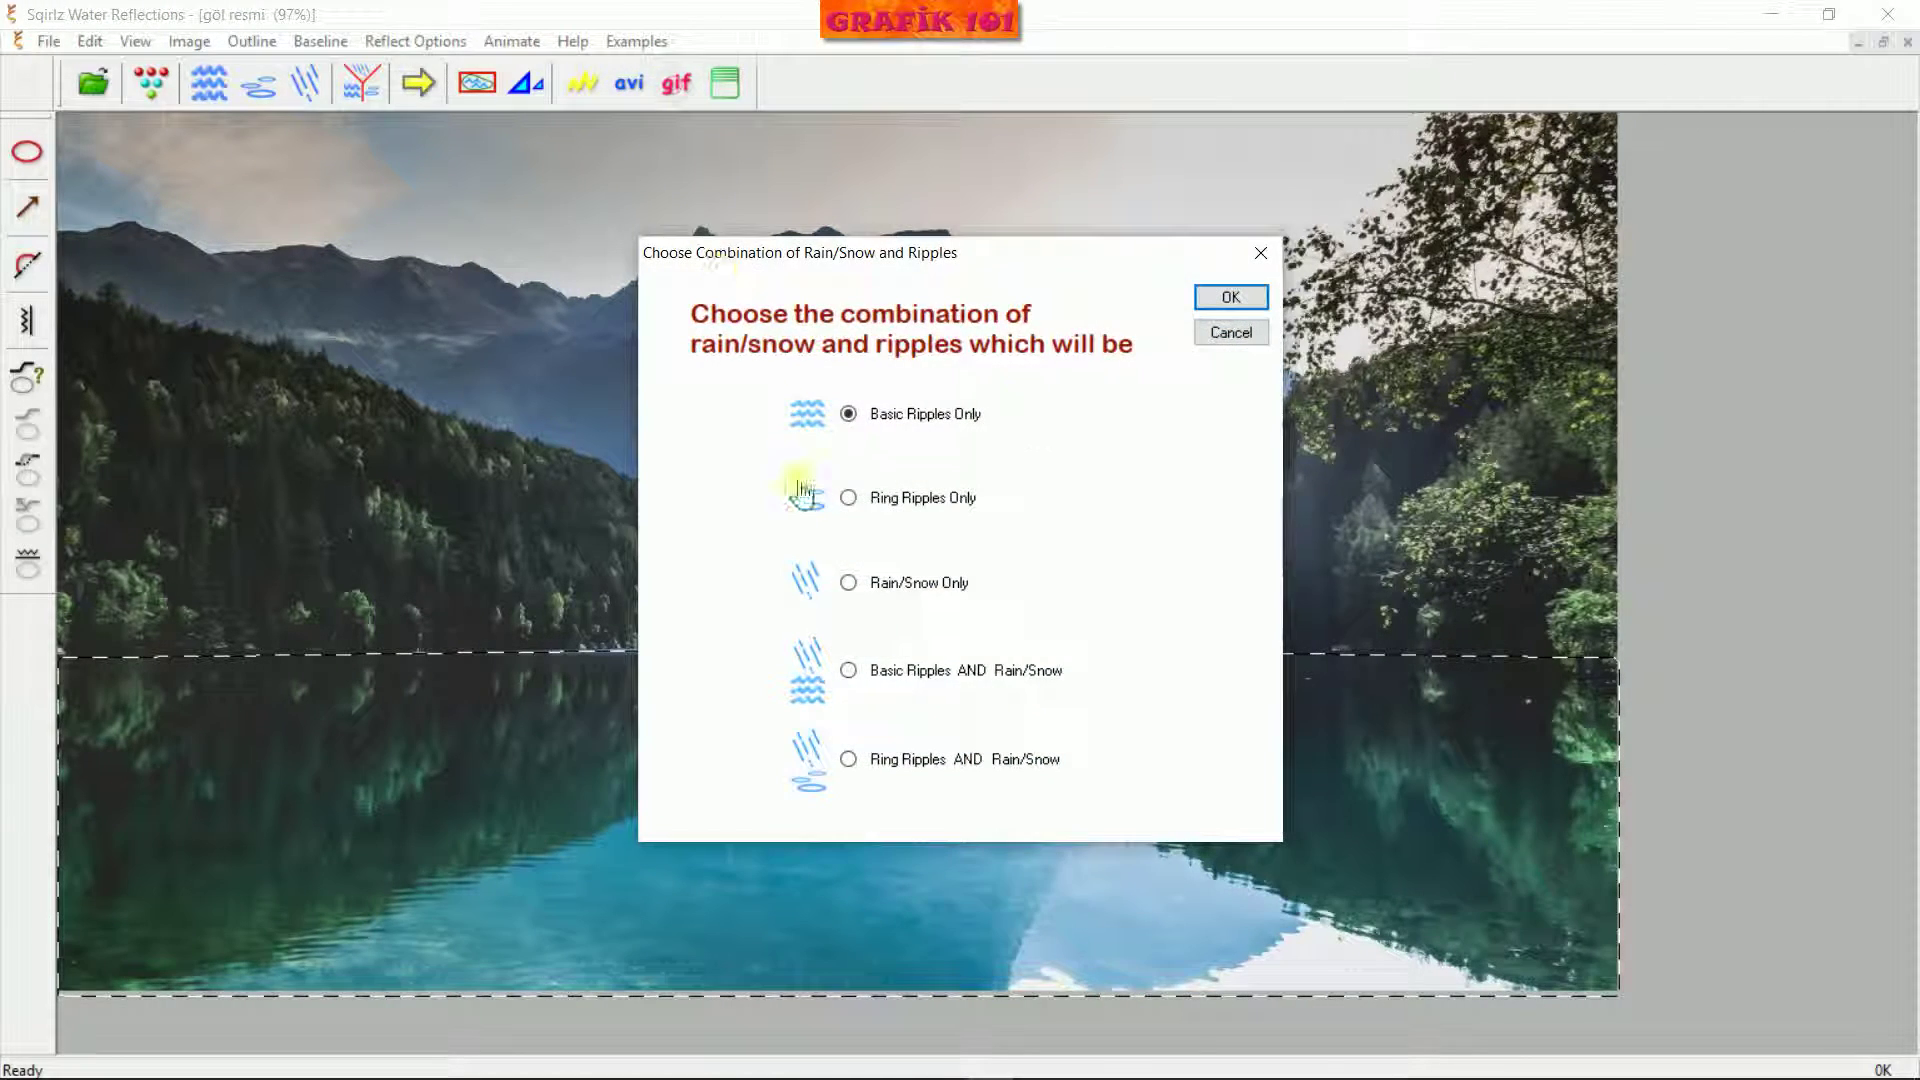
pyautogui.click(1230, 297)
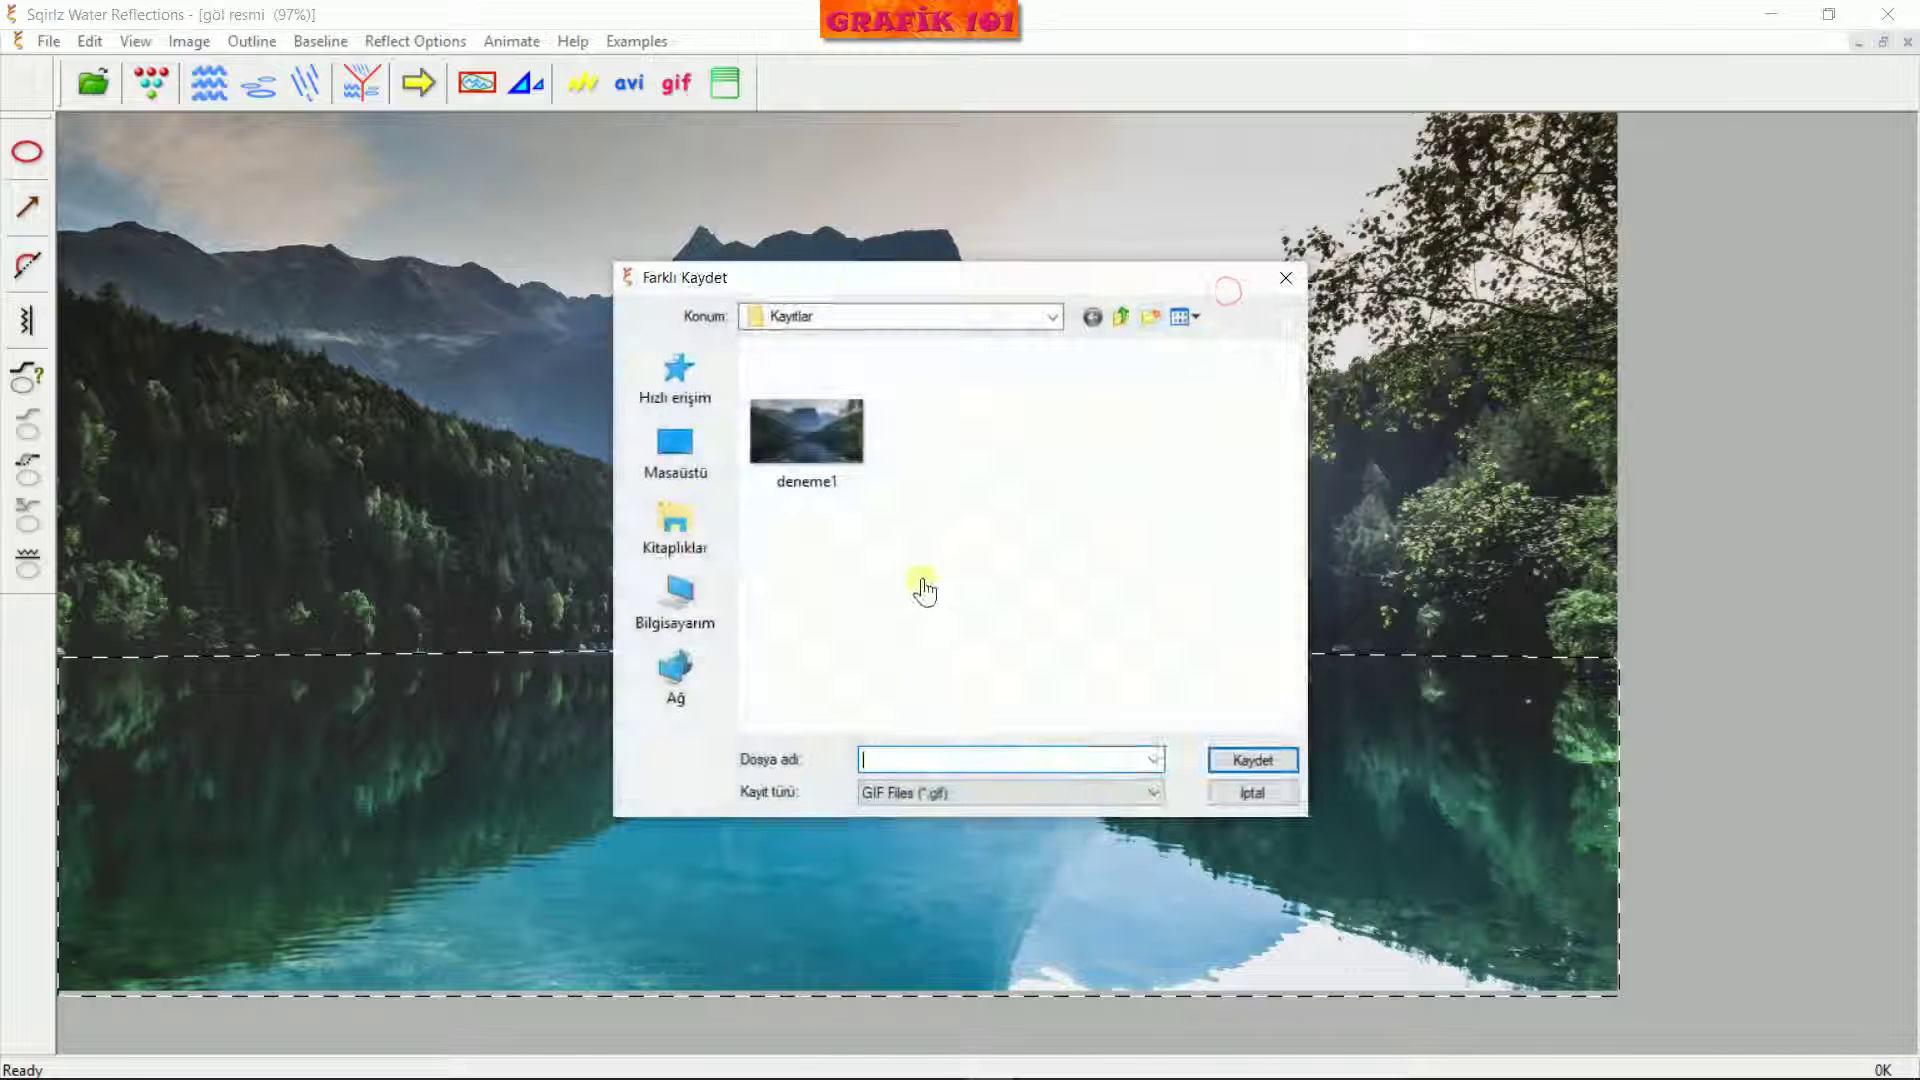
pyautogui.write('deneme2')
pyautogui.press('Return')
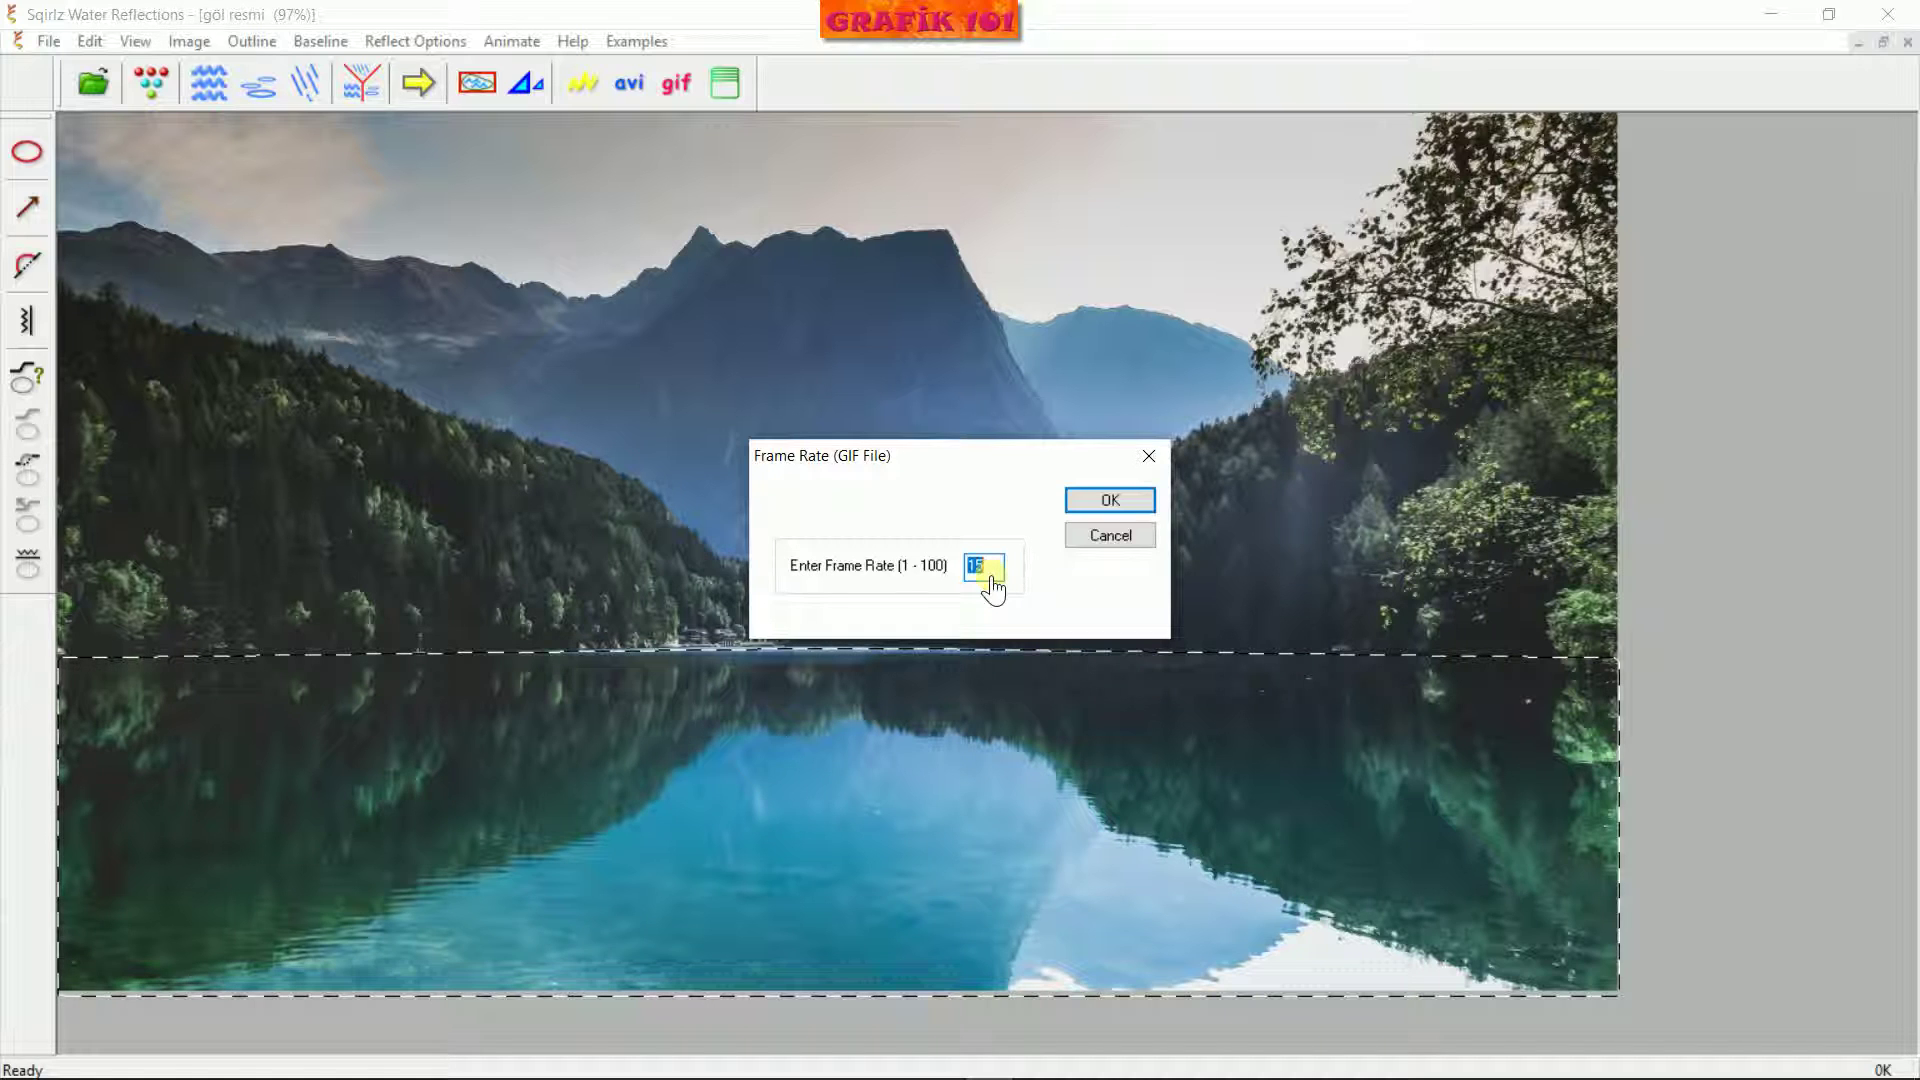
pyautogui.click(1100, 519)
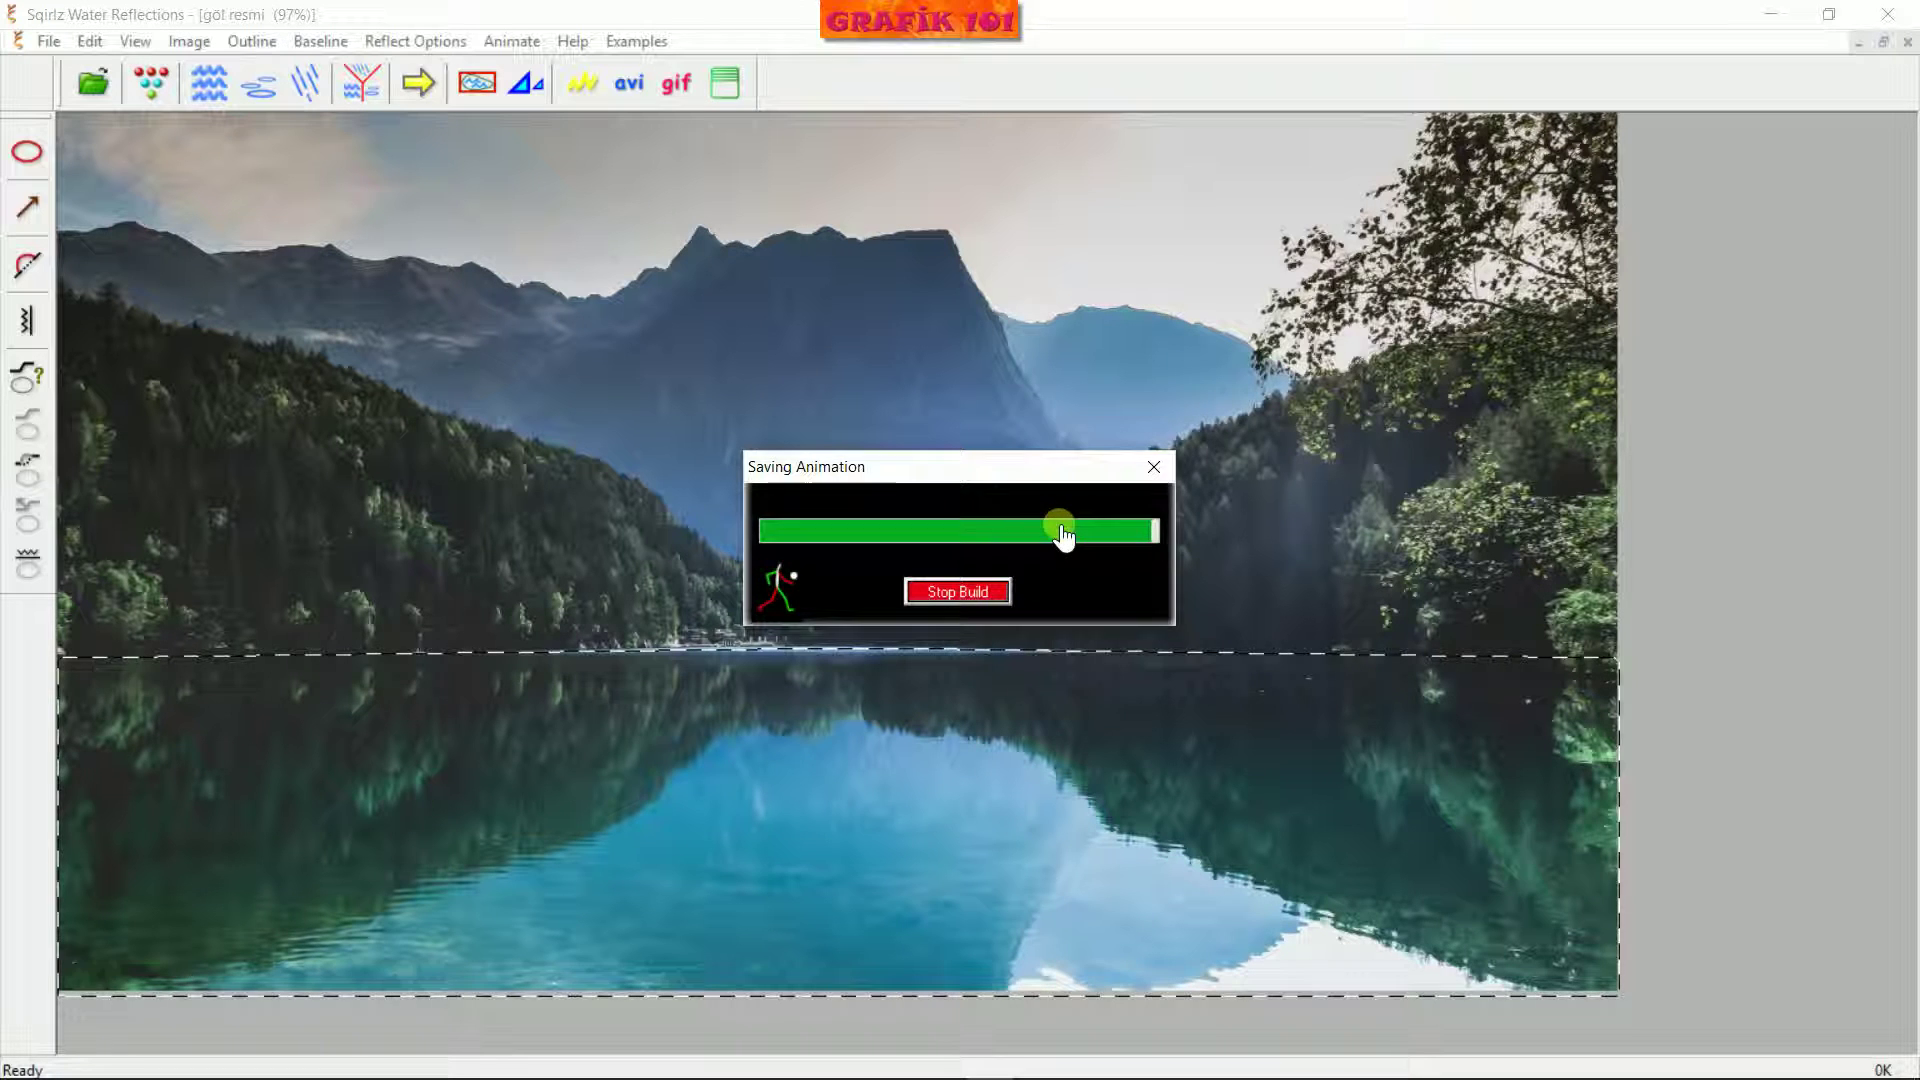
pyautogui.click(1142, 613)
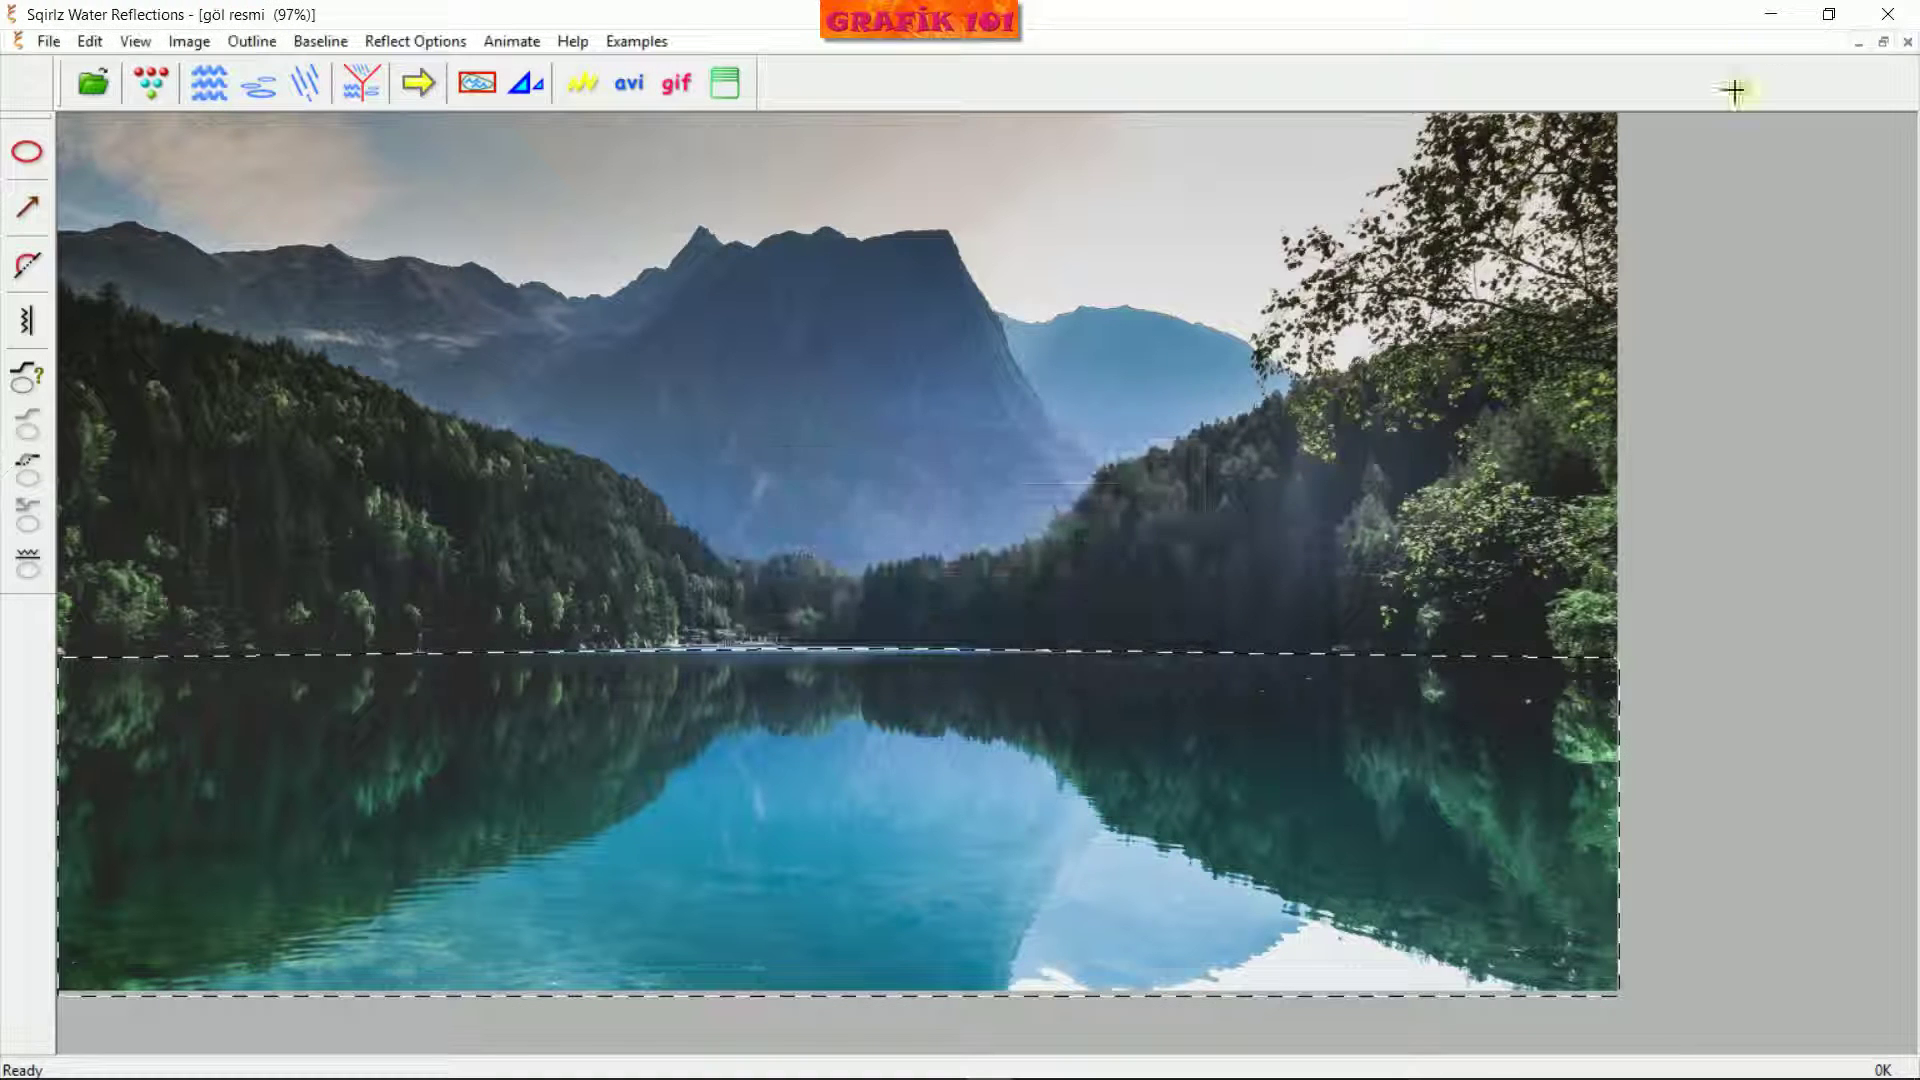
# Open the exported GIF "deneme2" from the Kayıtlar folder, view it full screen and close the viewer
pyautogui.click(1771, 35)
pyautogui.click(408, 172)
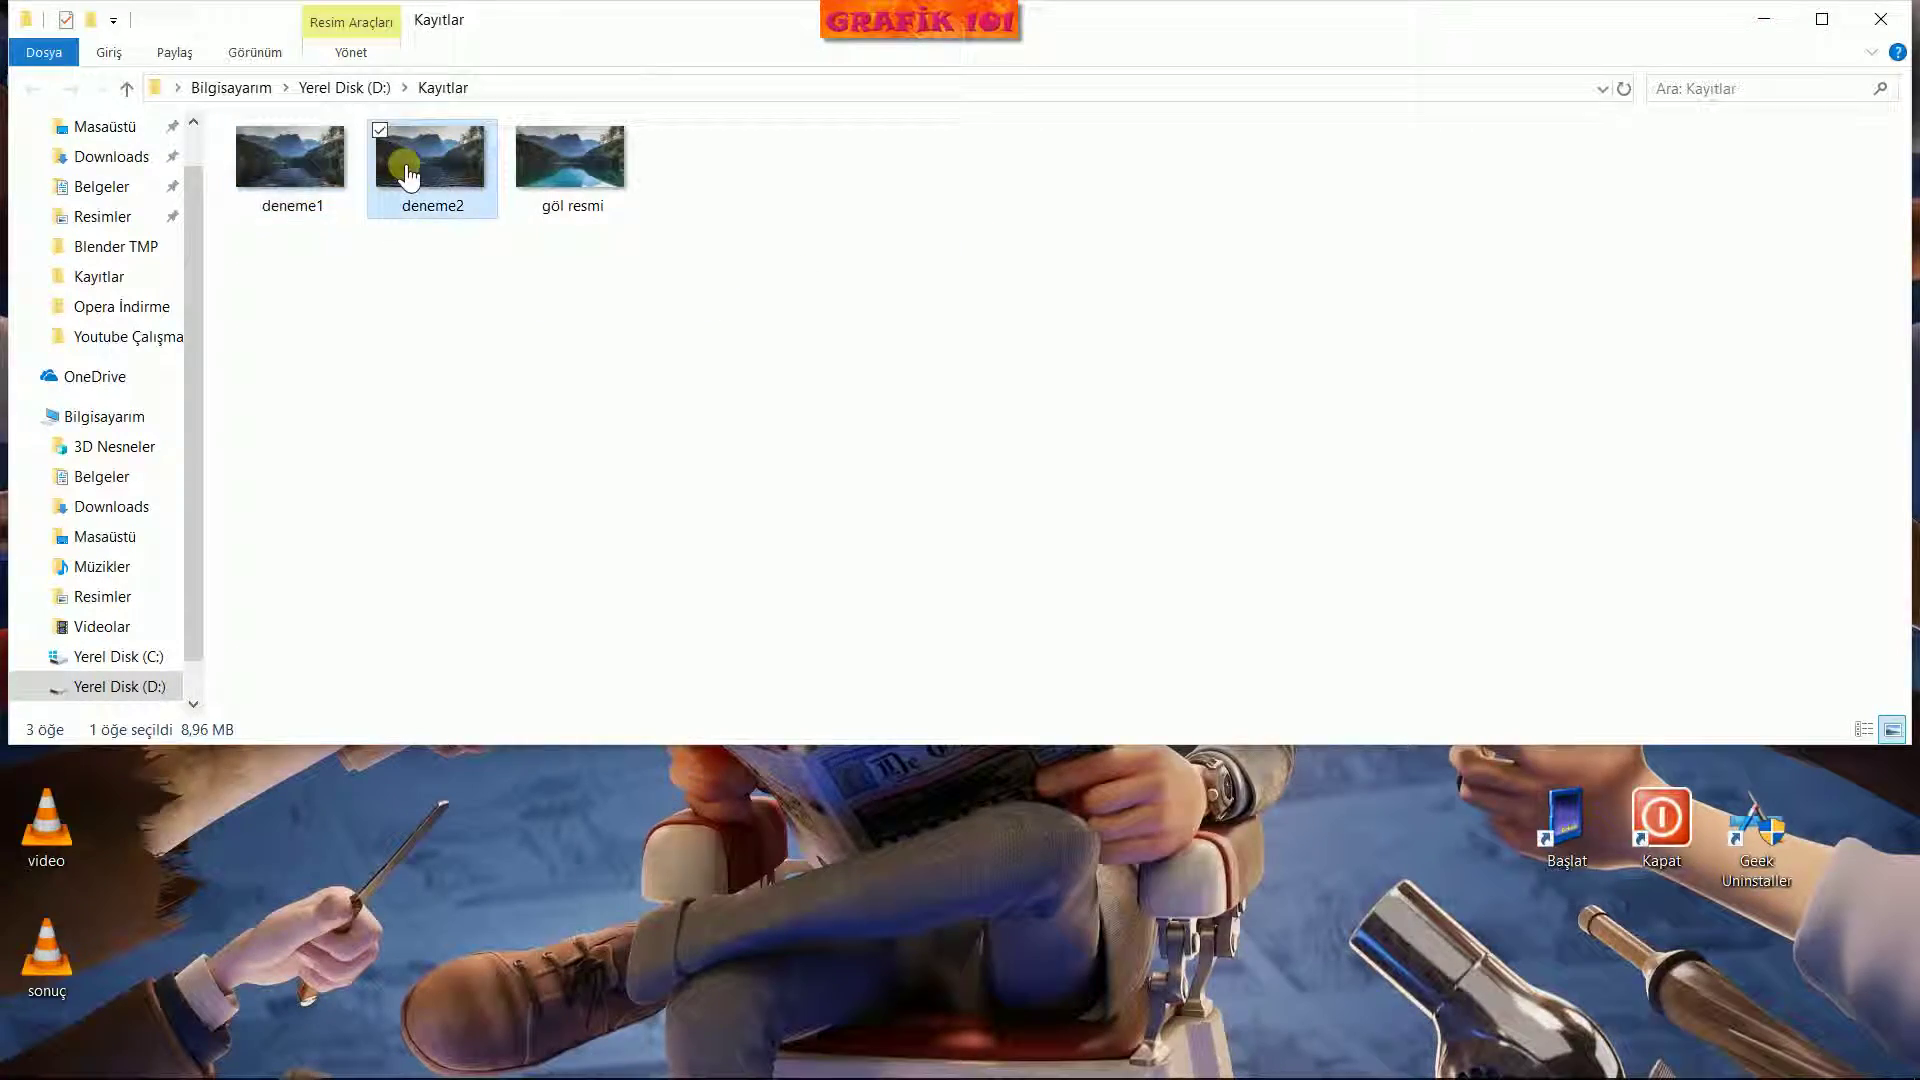
pyautogui.doubleClick(408, 172)
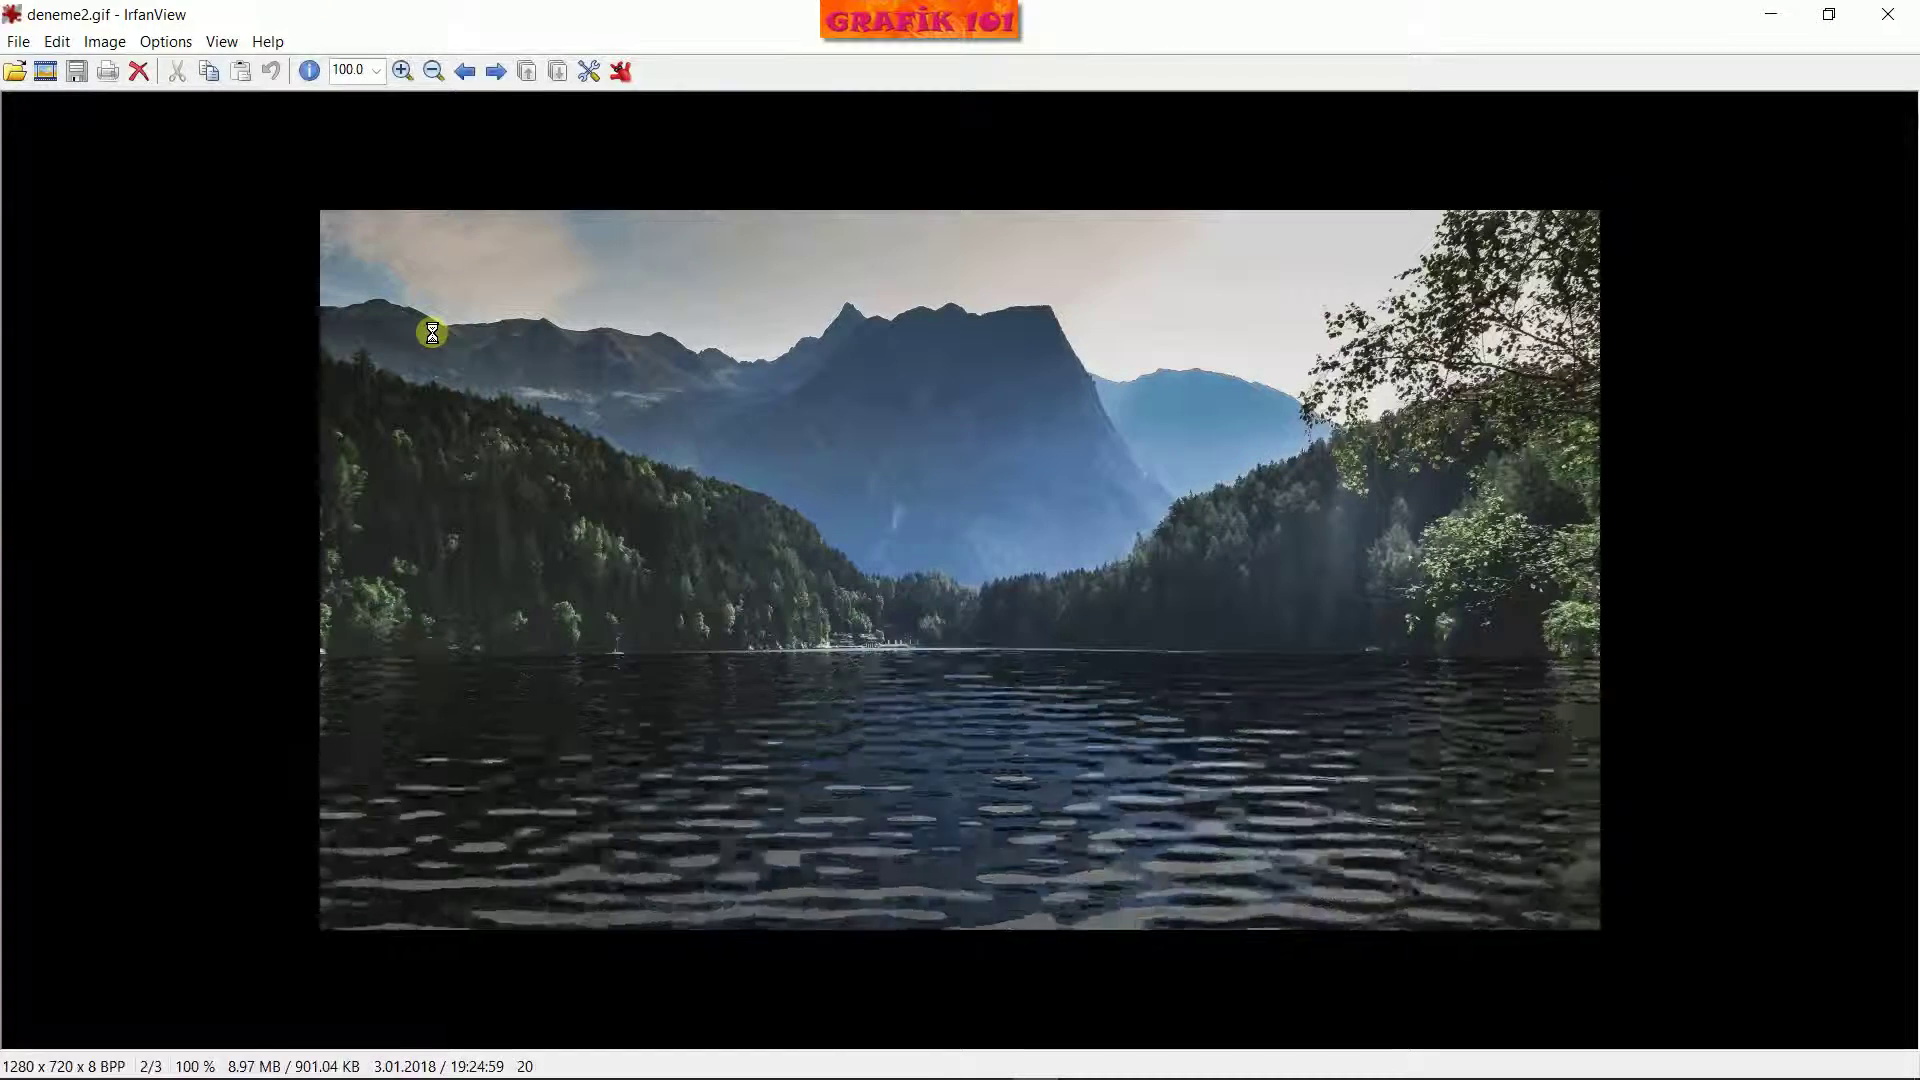
pyautogui.doubleClick(433, 335)
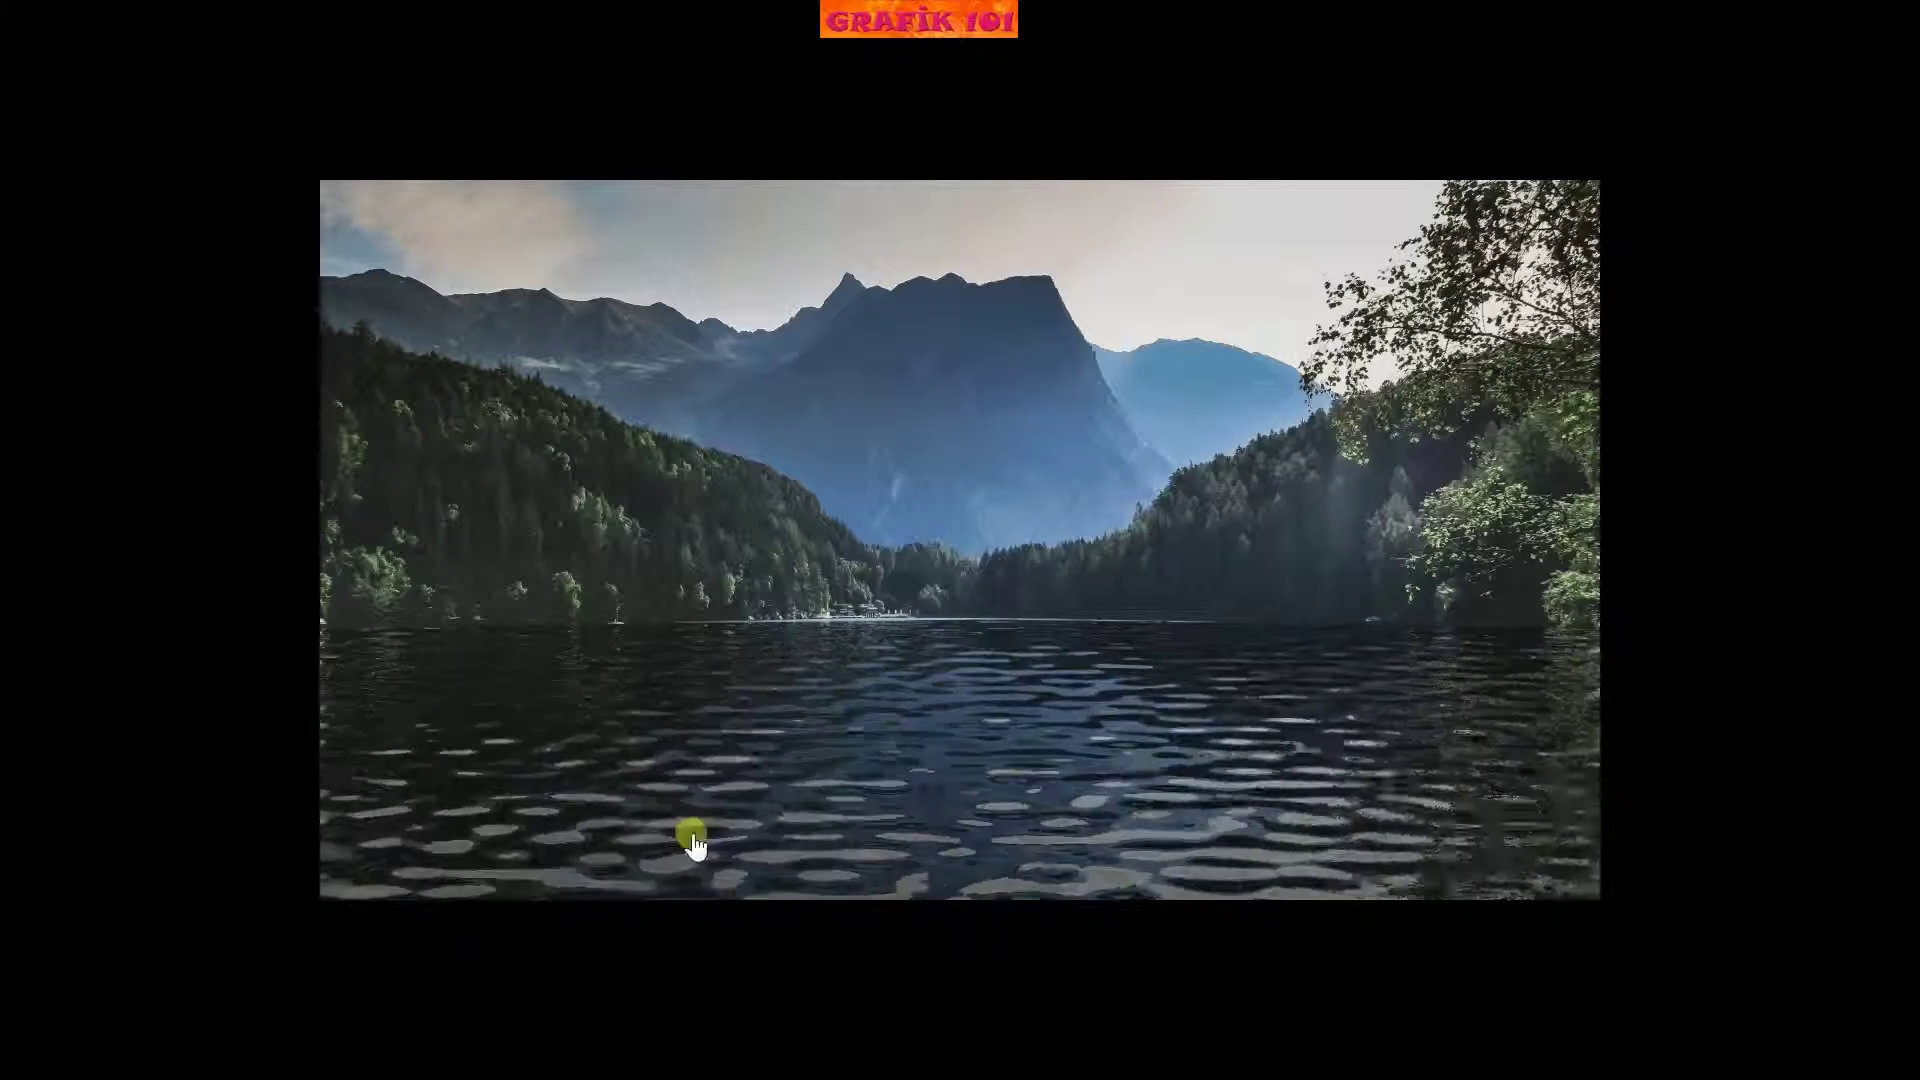
pyautogui.press('Escape')
pyautogui.press('Escape')
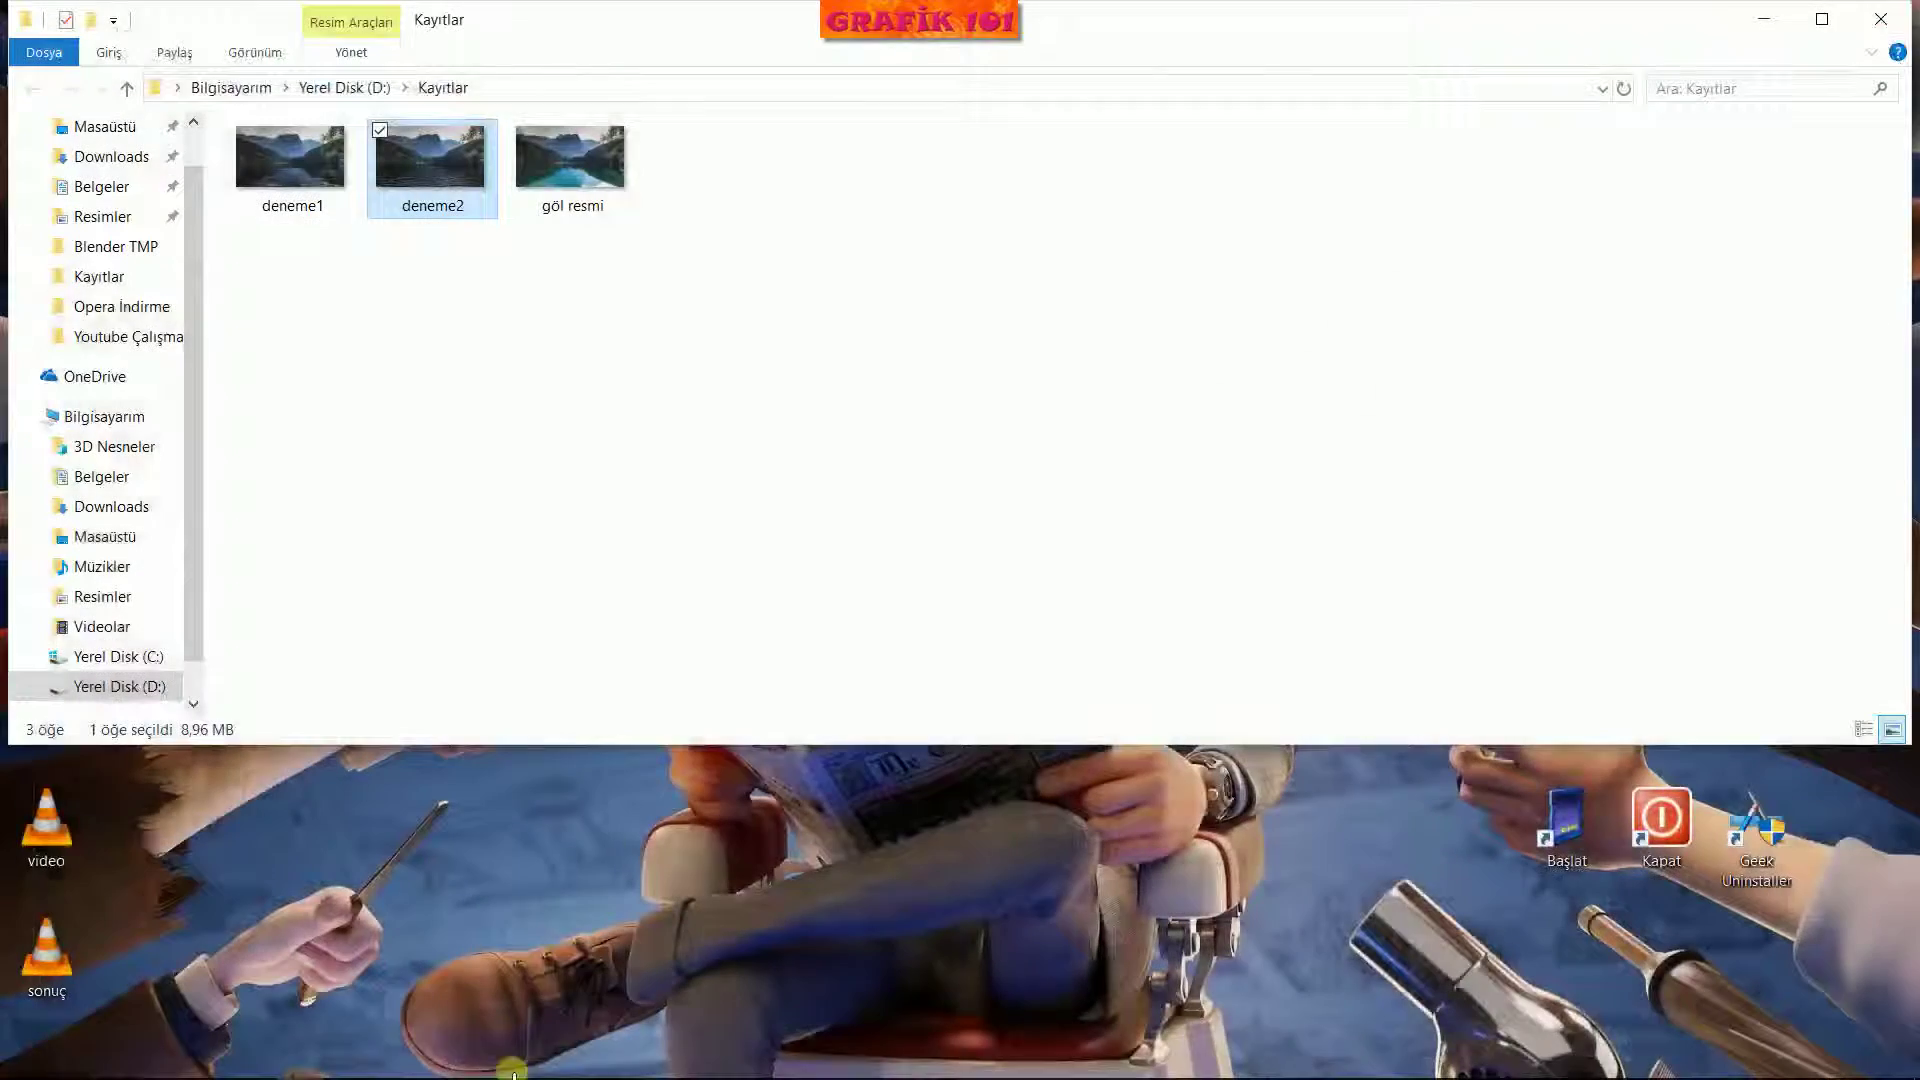
# Return to Sqirlz Water Reflections, reopen the basic ripples parameters, set the perspective to 91 and preview it
pyautogui.click(988, 1059)
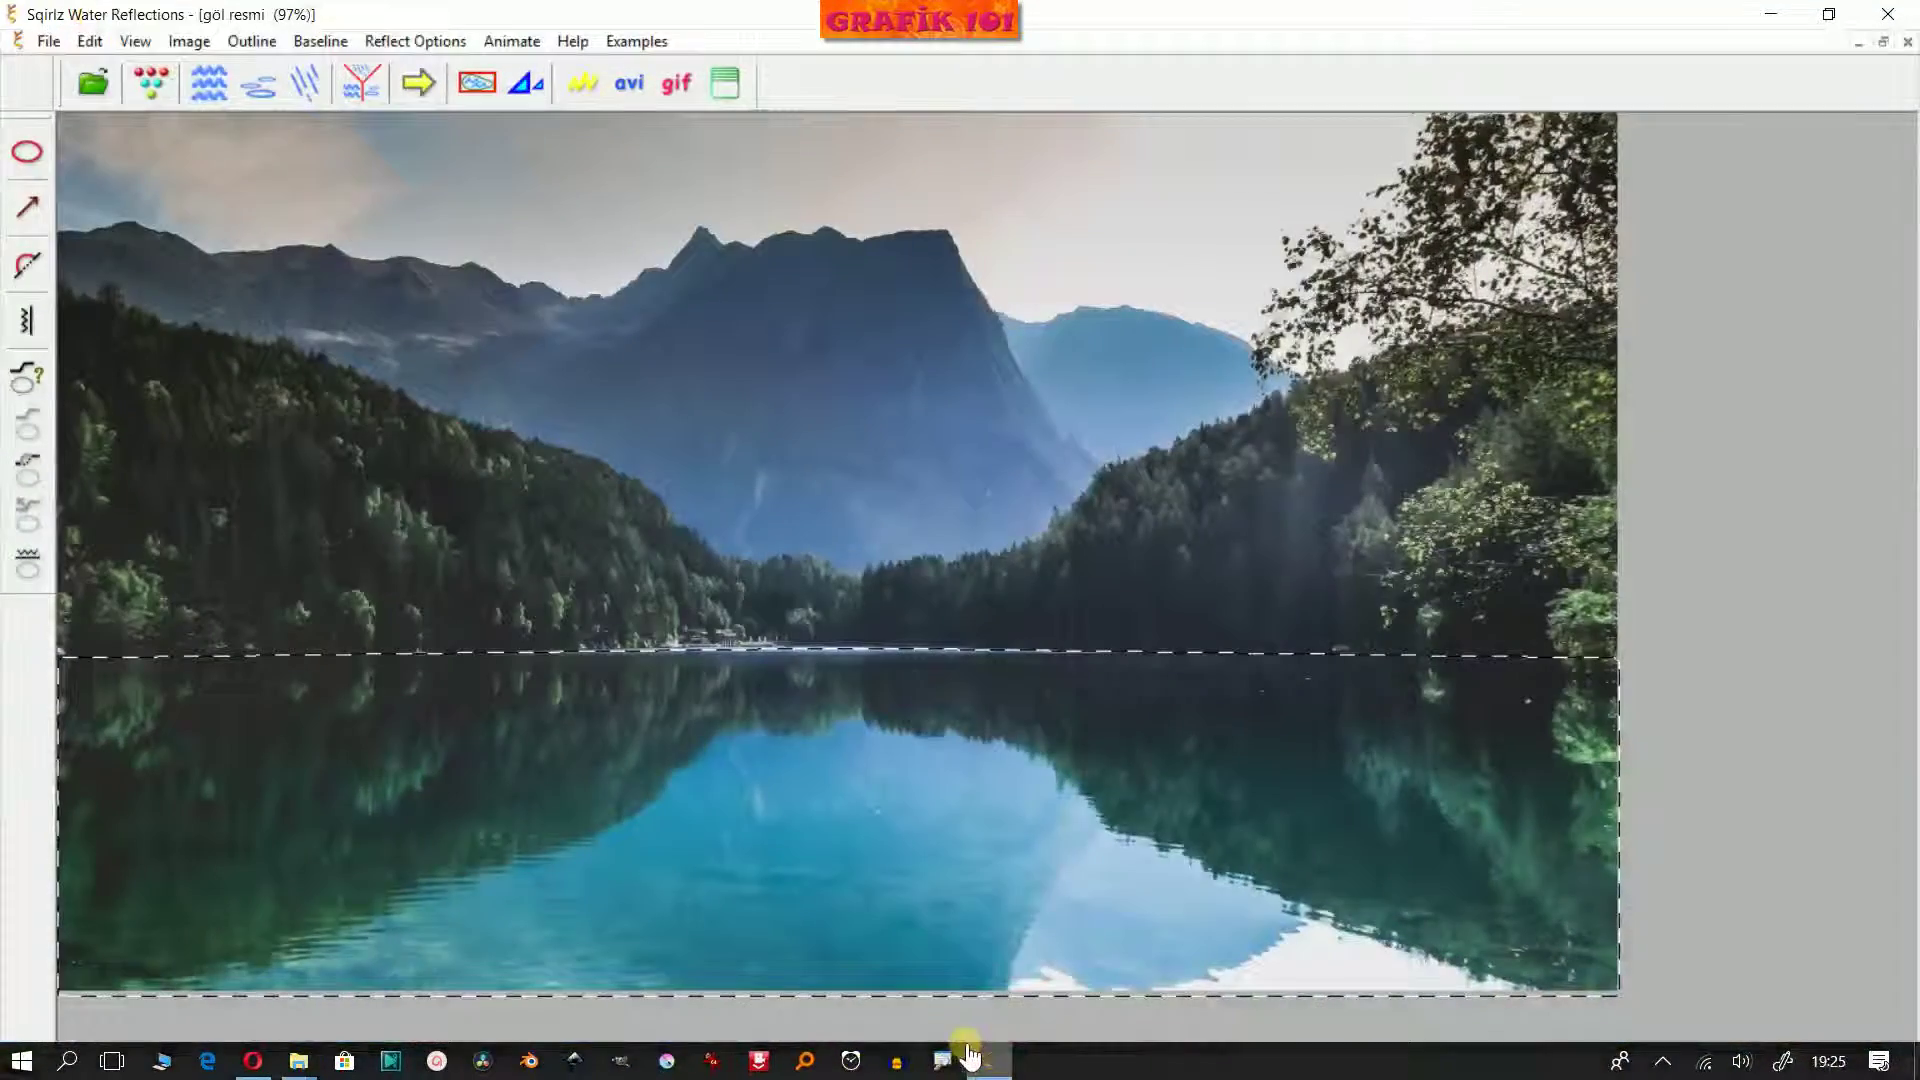
pyautogui.click(232, 88)
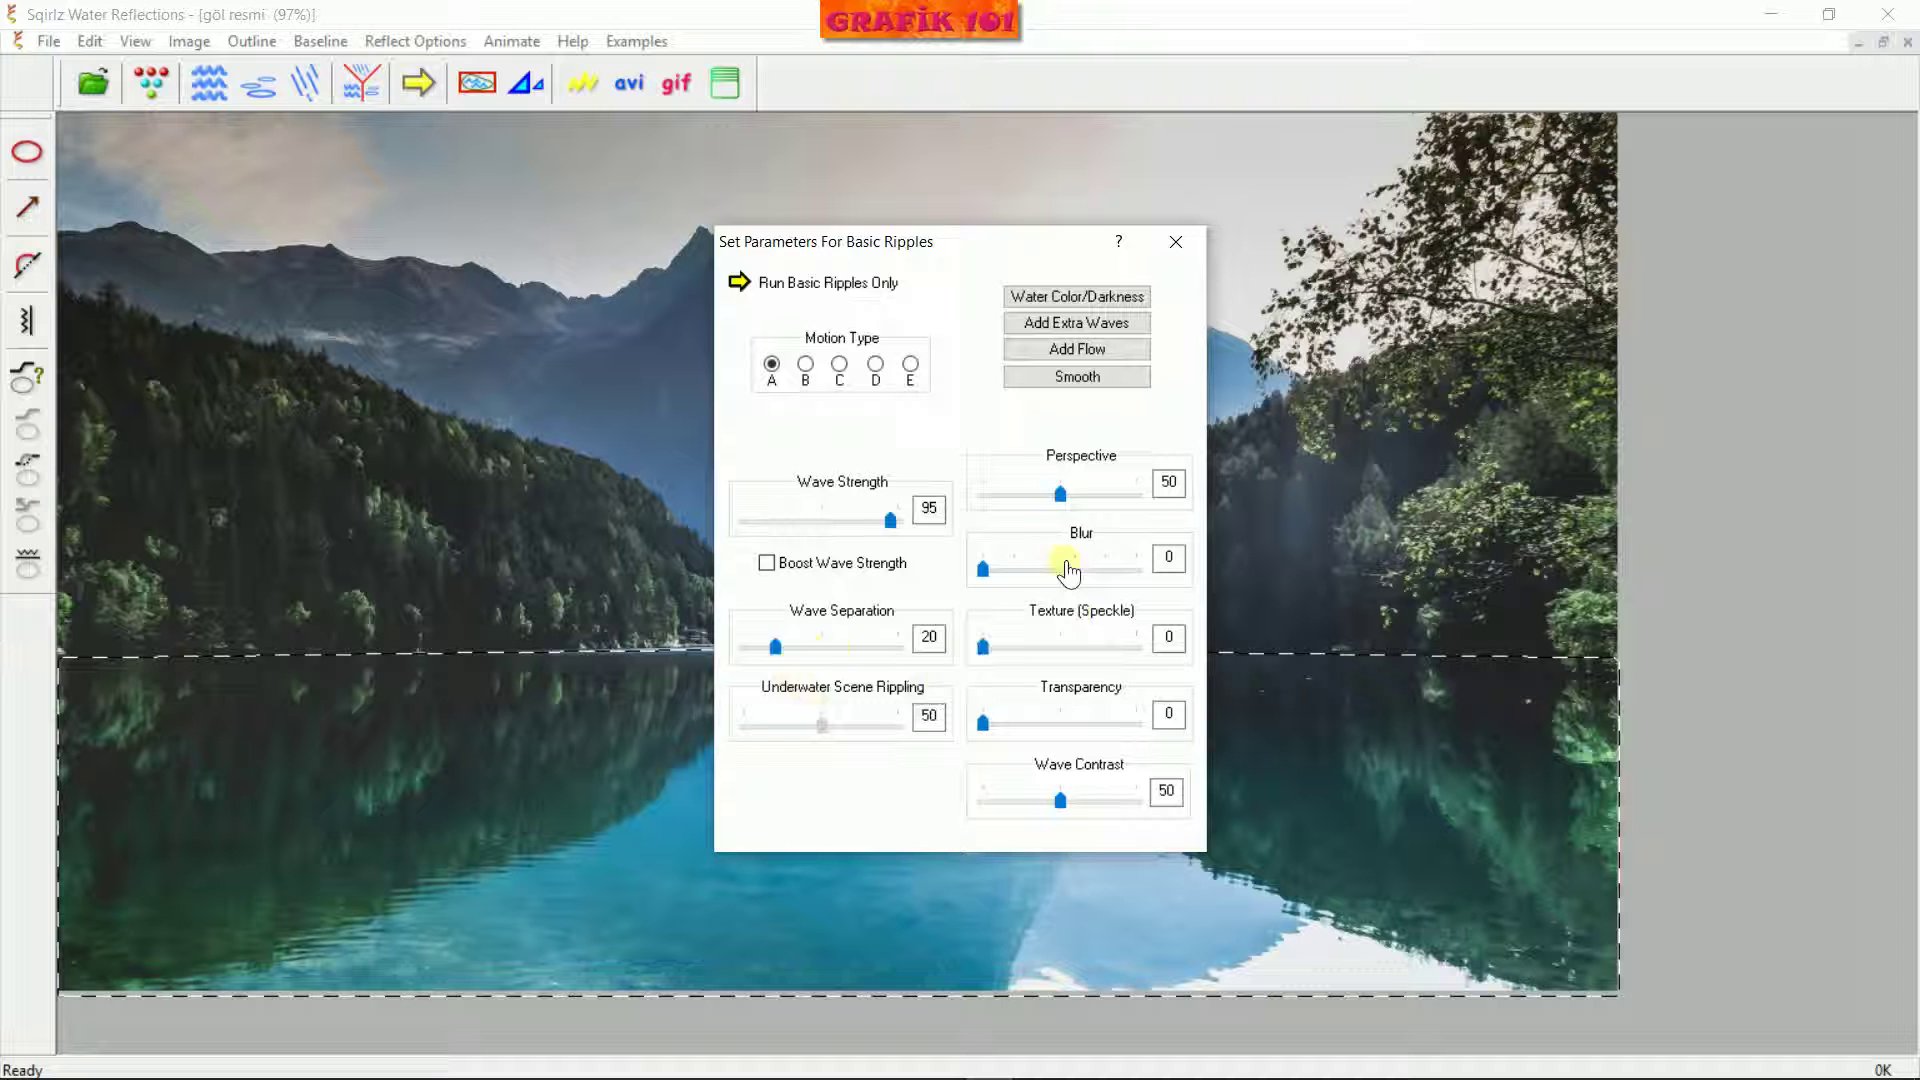
pyautogui.moveTo(1023, 256); pyautogui.dragTo(1131, 42)
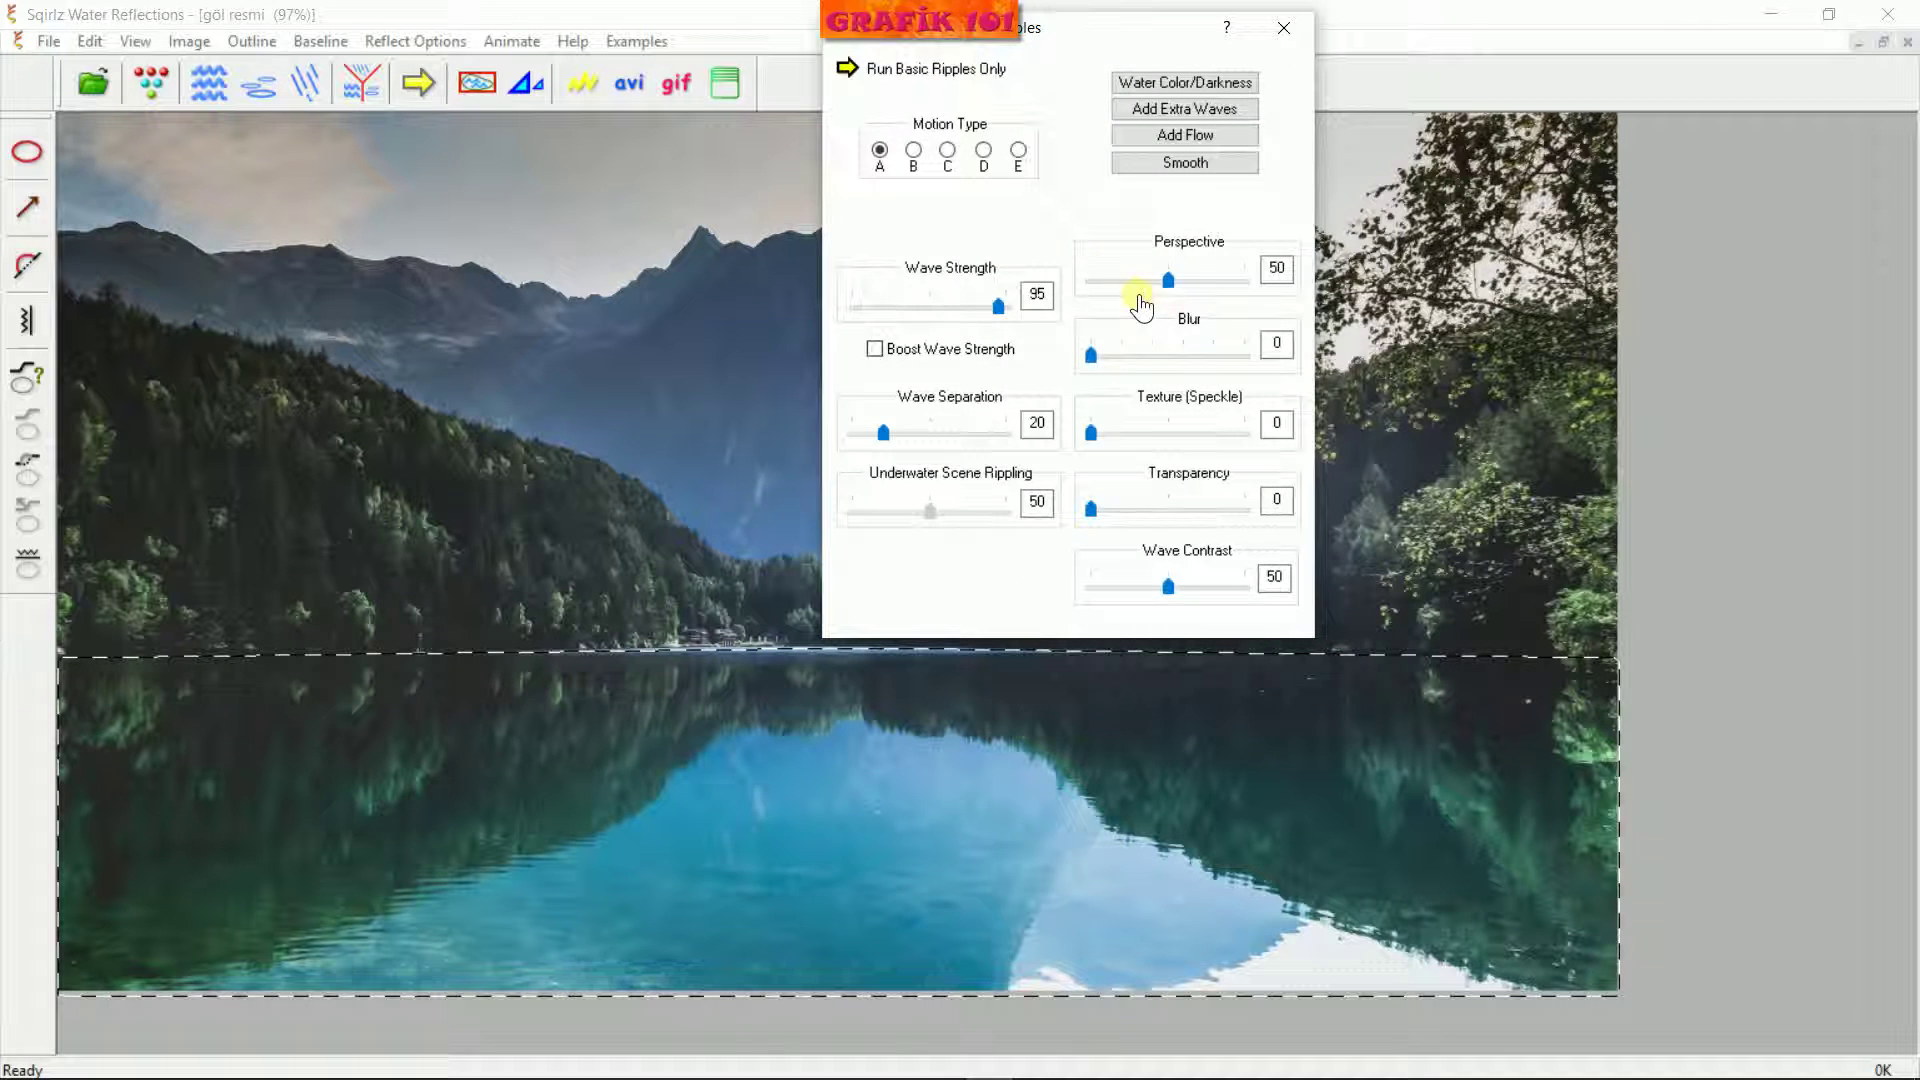
pyautogui.moveTo(1170, 293); pyautogui.dragTo(1230, 309)
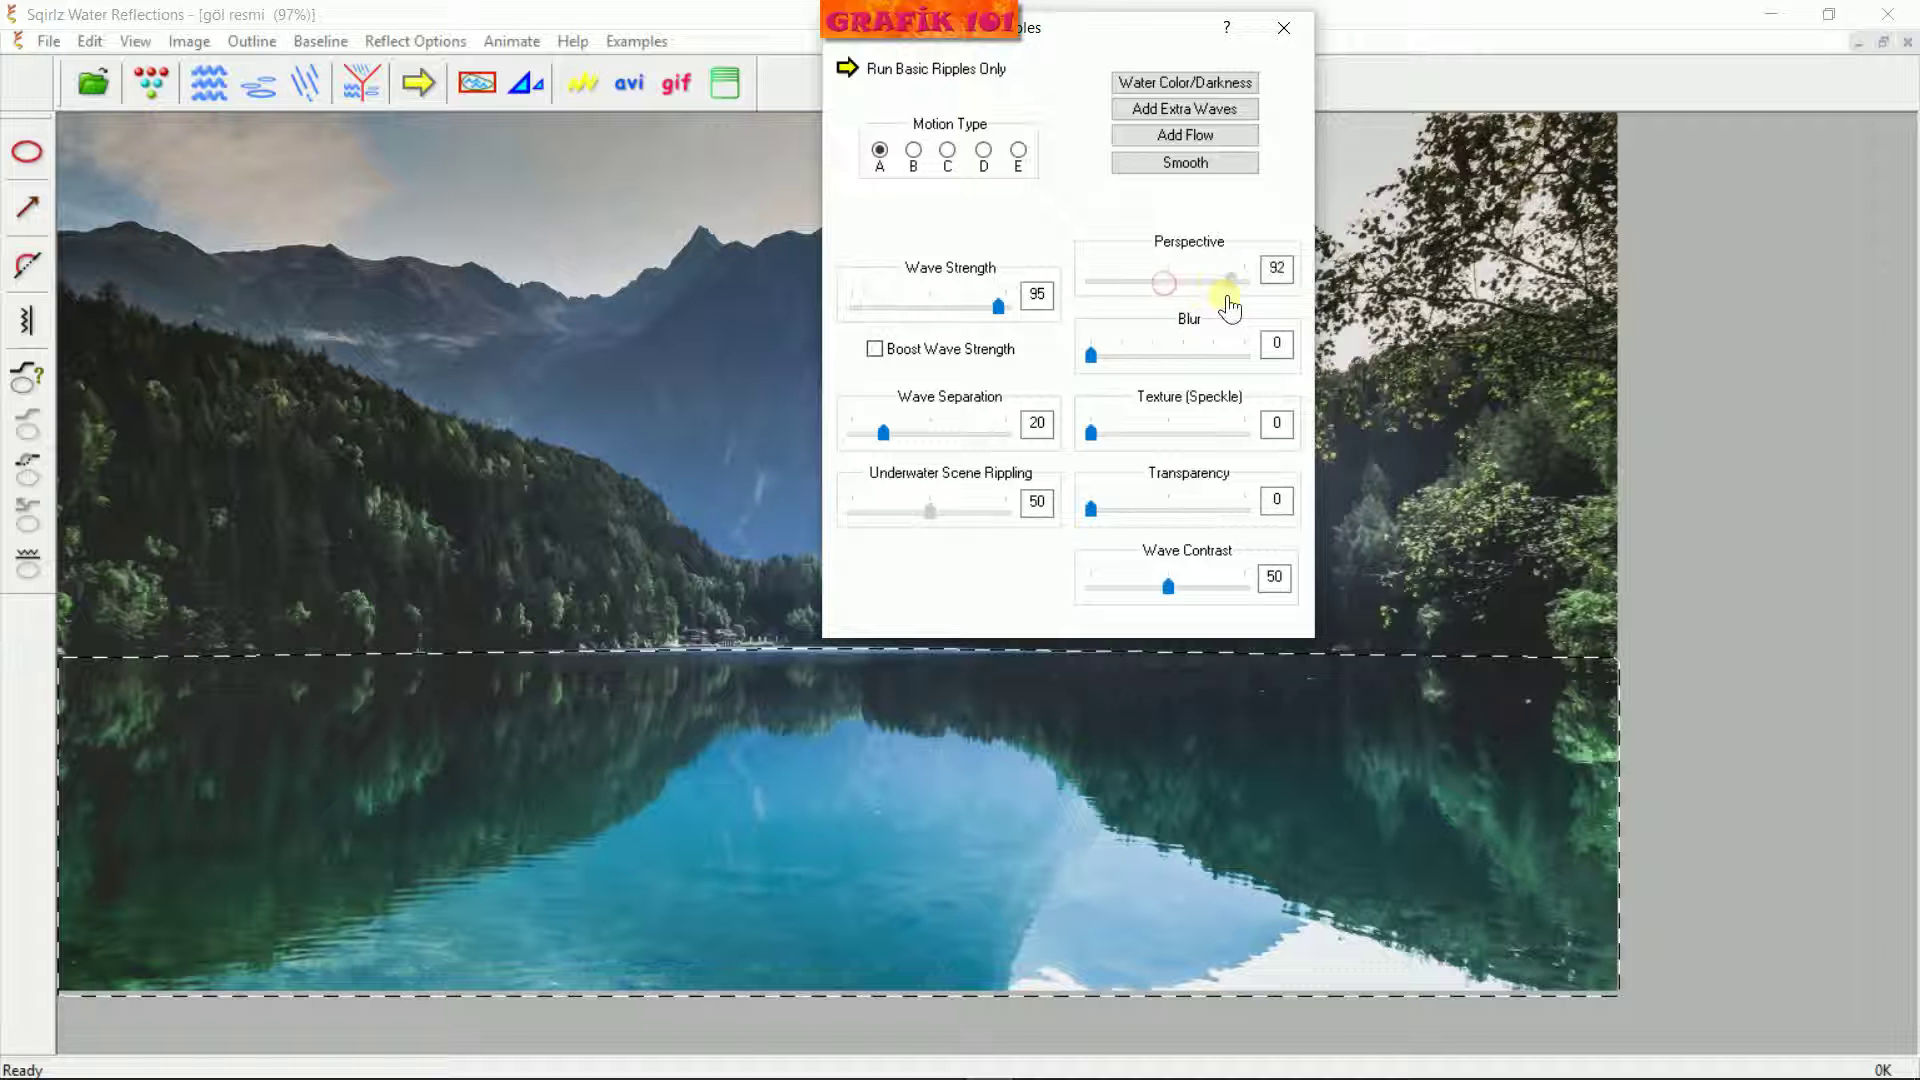
pyautogui.click(847, 72)
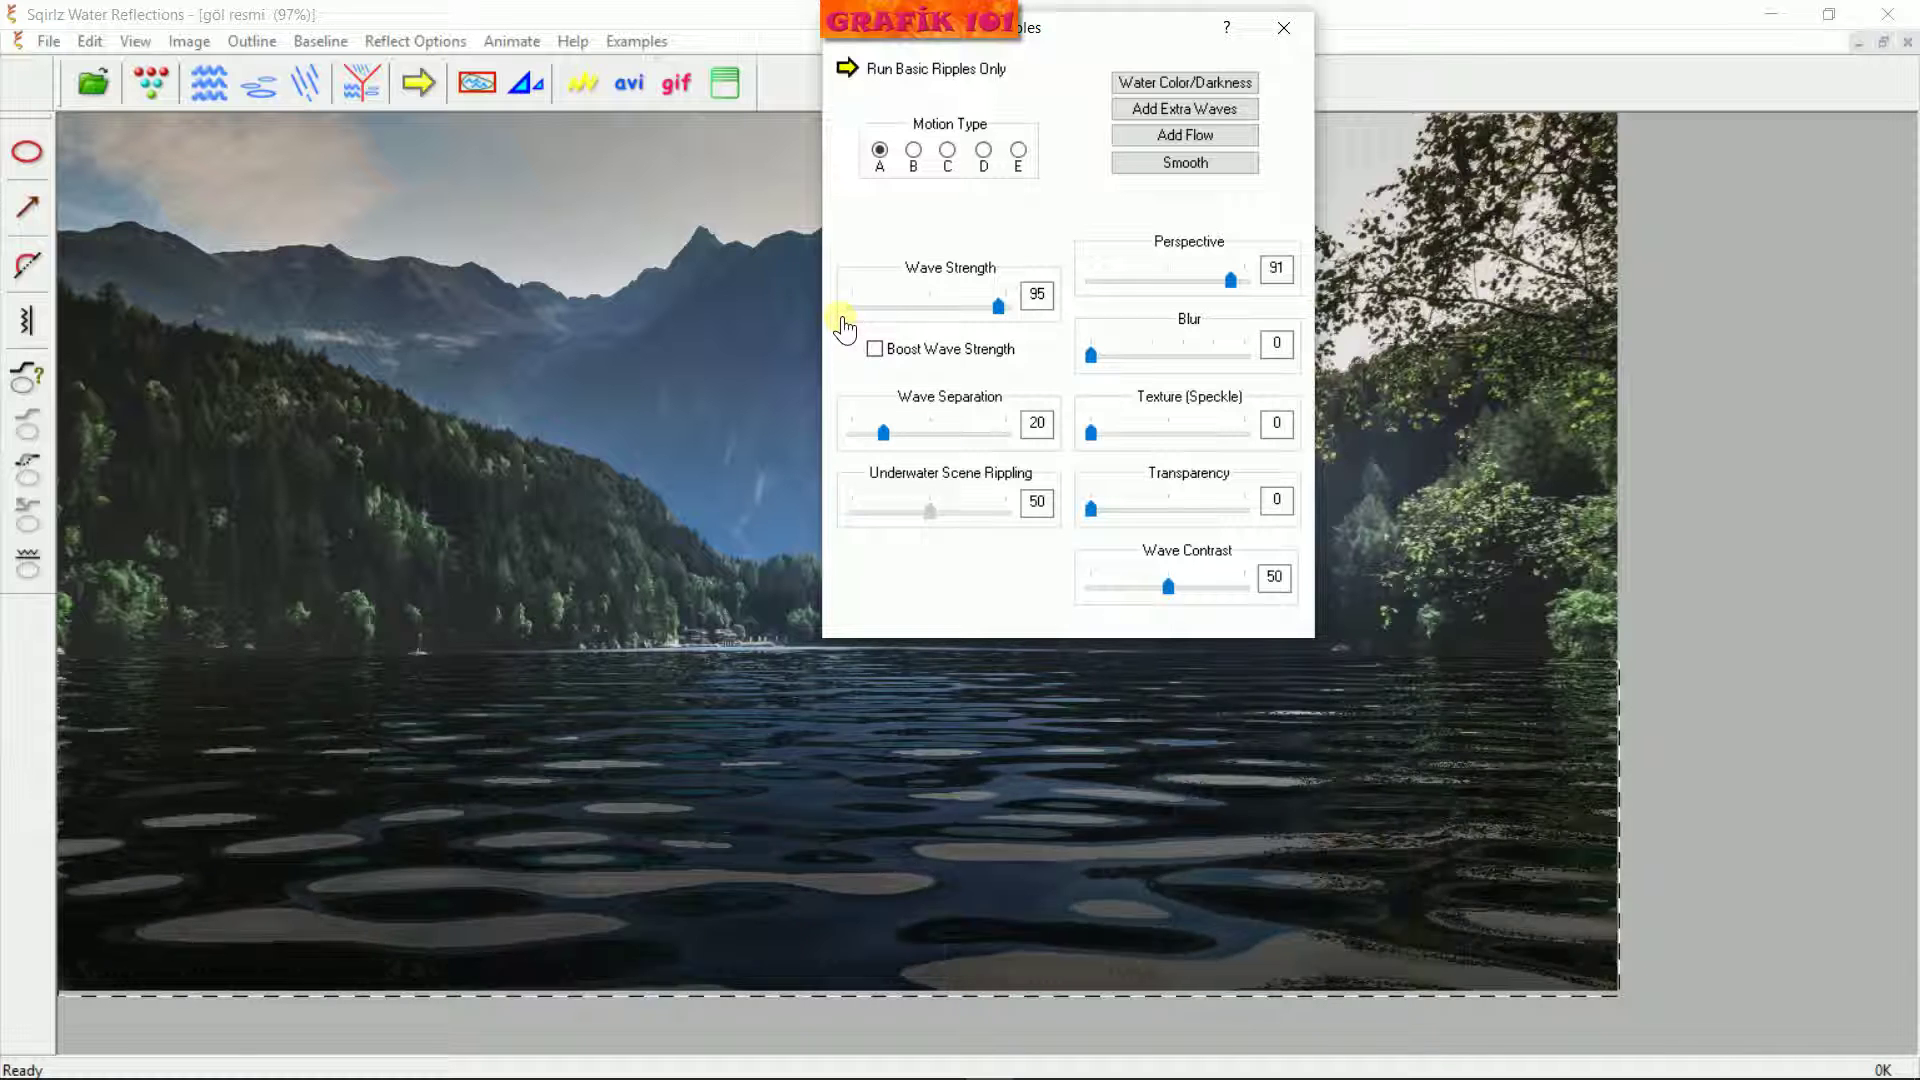
# Try a perspective of 0 for the basic ripples and preview it
pyautogui.moveTo(1229, 281); pyautogui.dragTo(1078, 290)
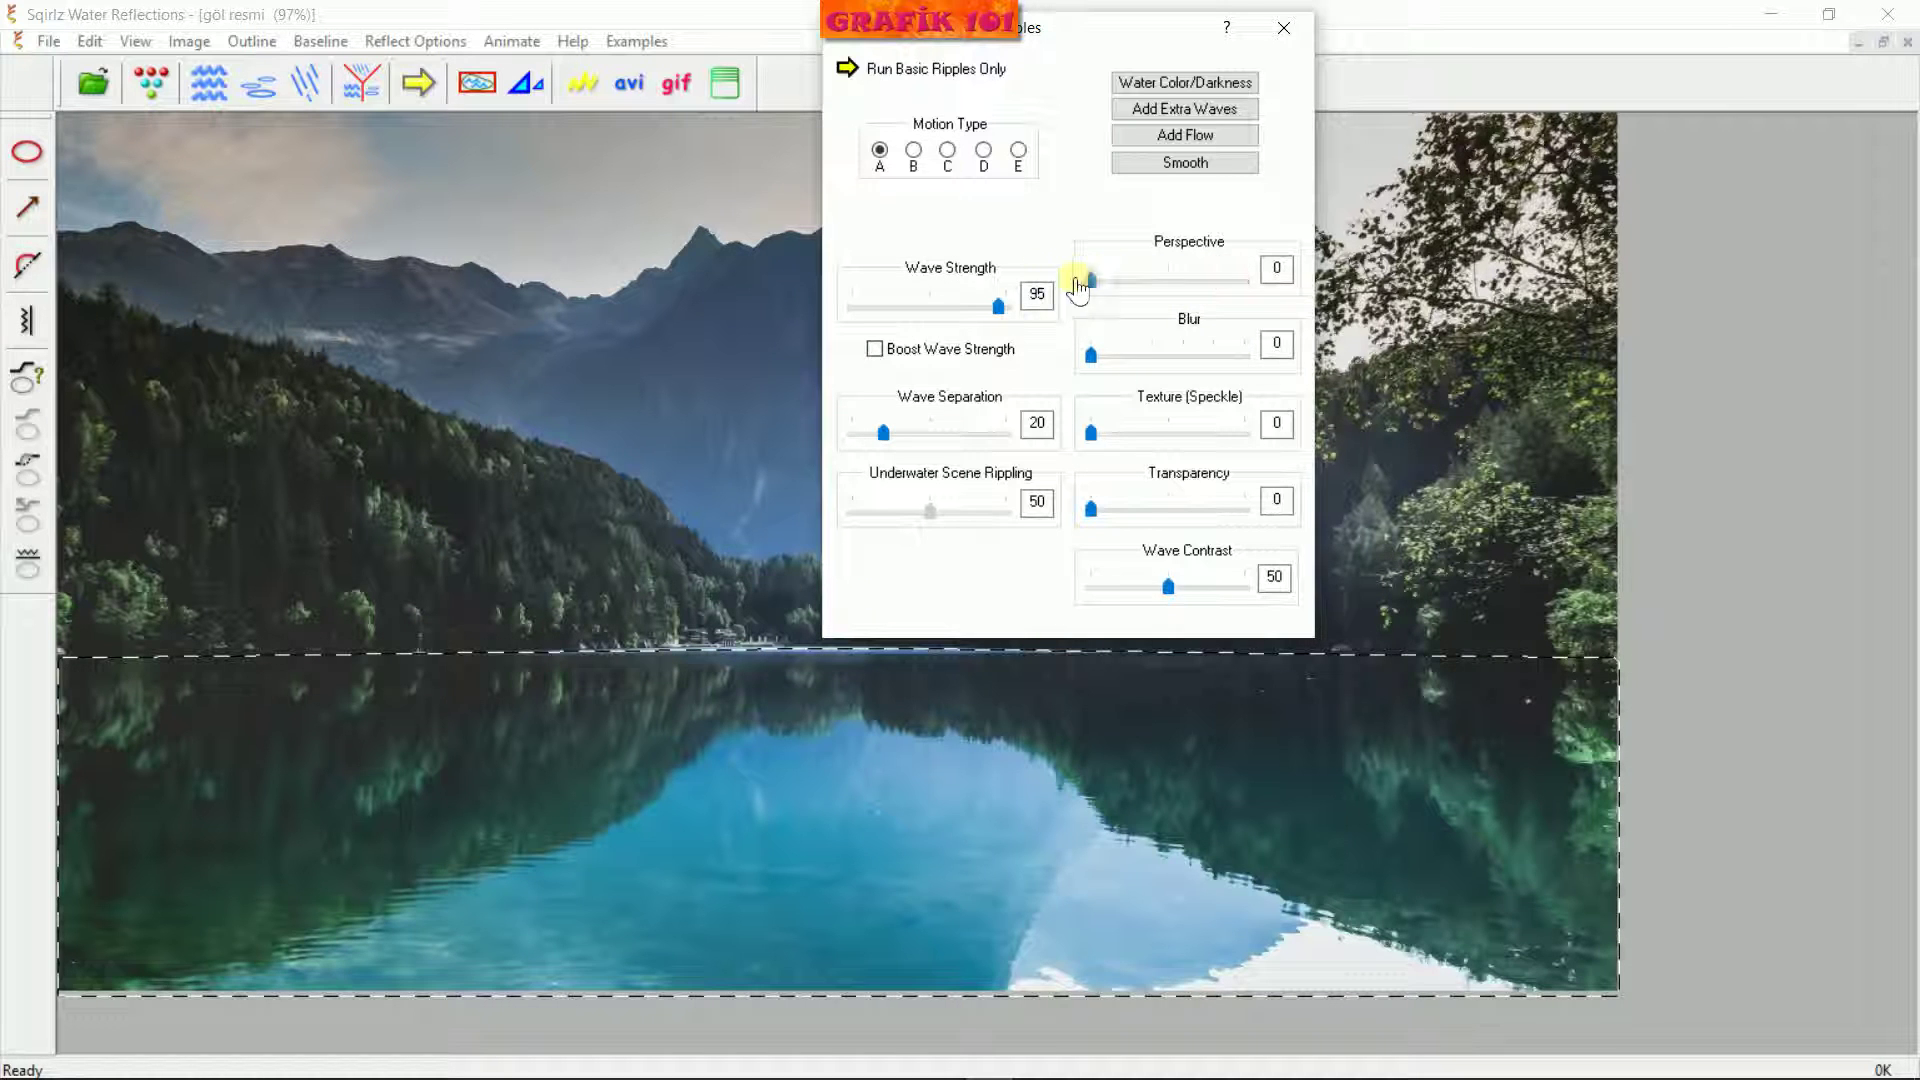
pyautogui.click(850, 70)
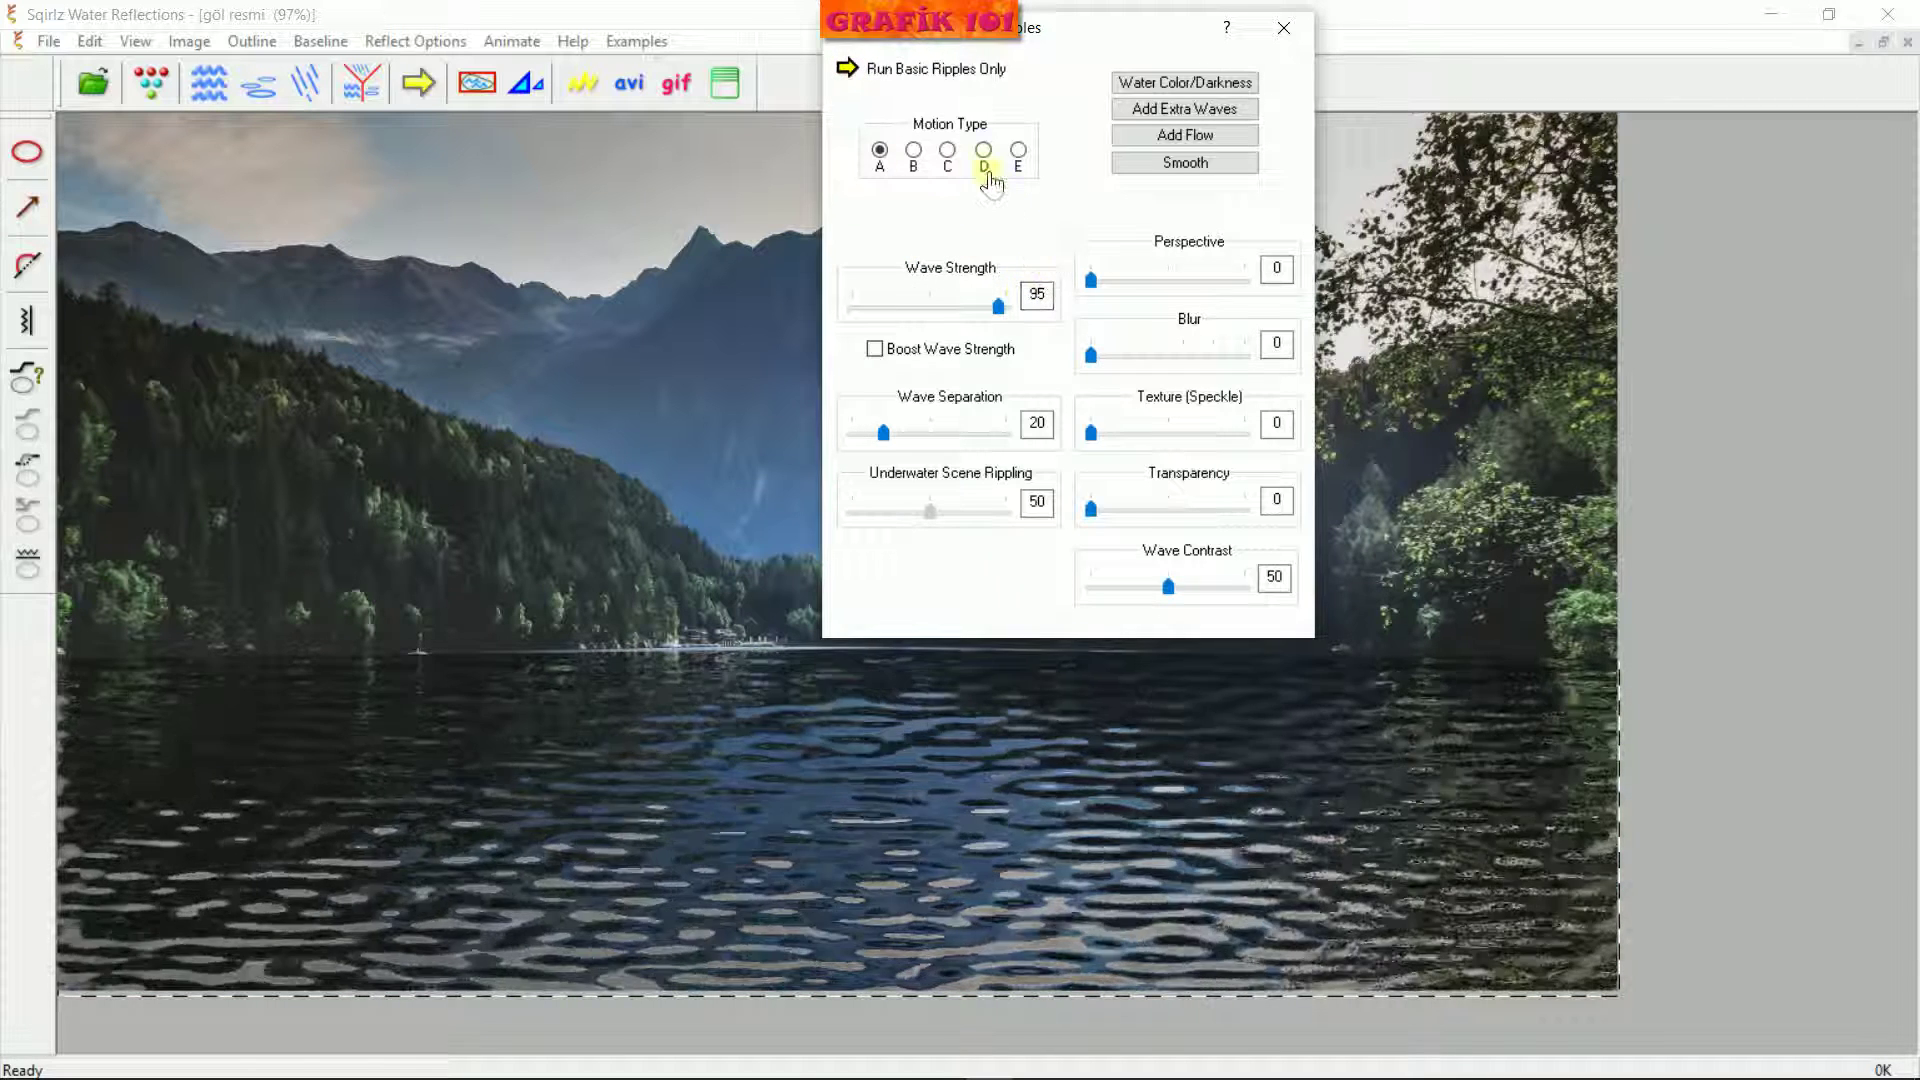
pyautogui.click(846, 86)
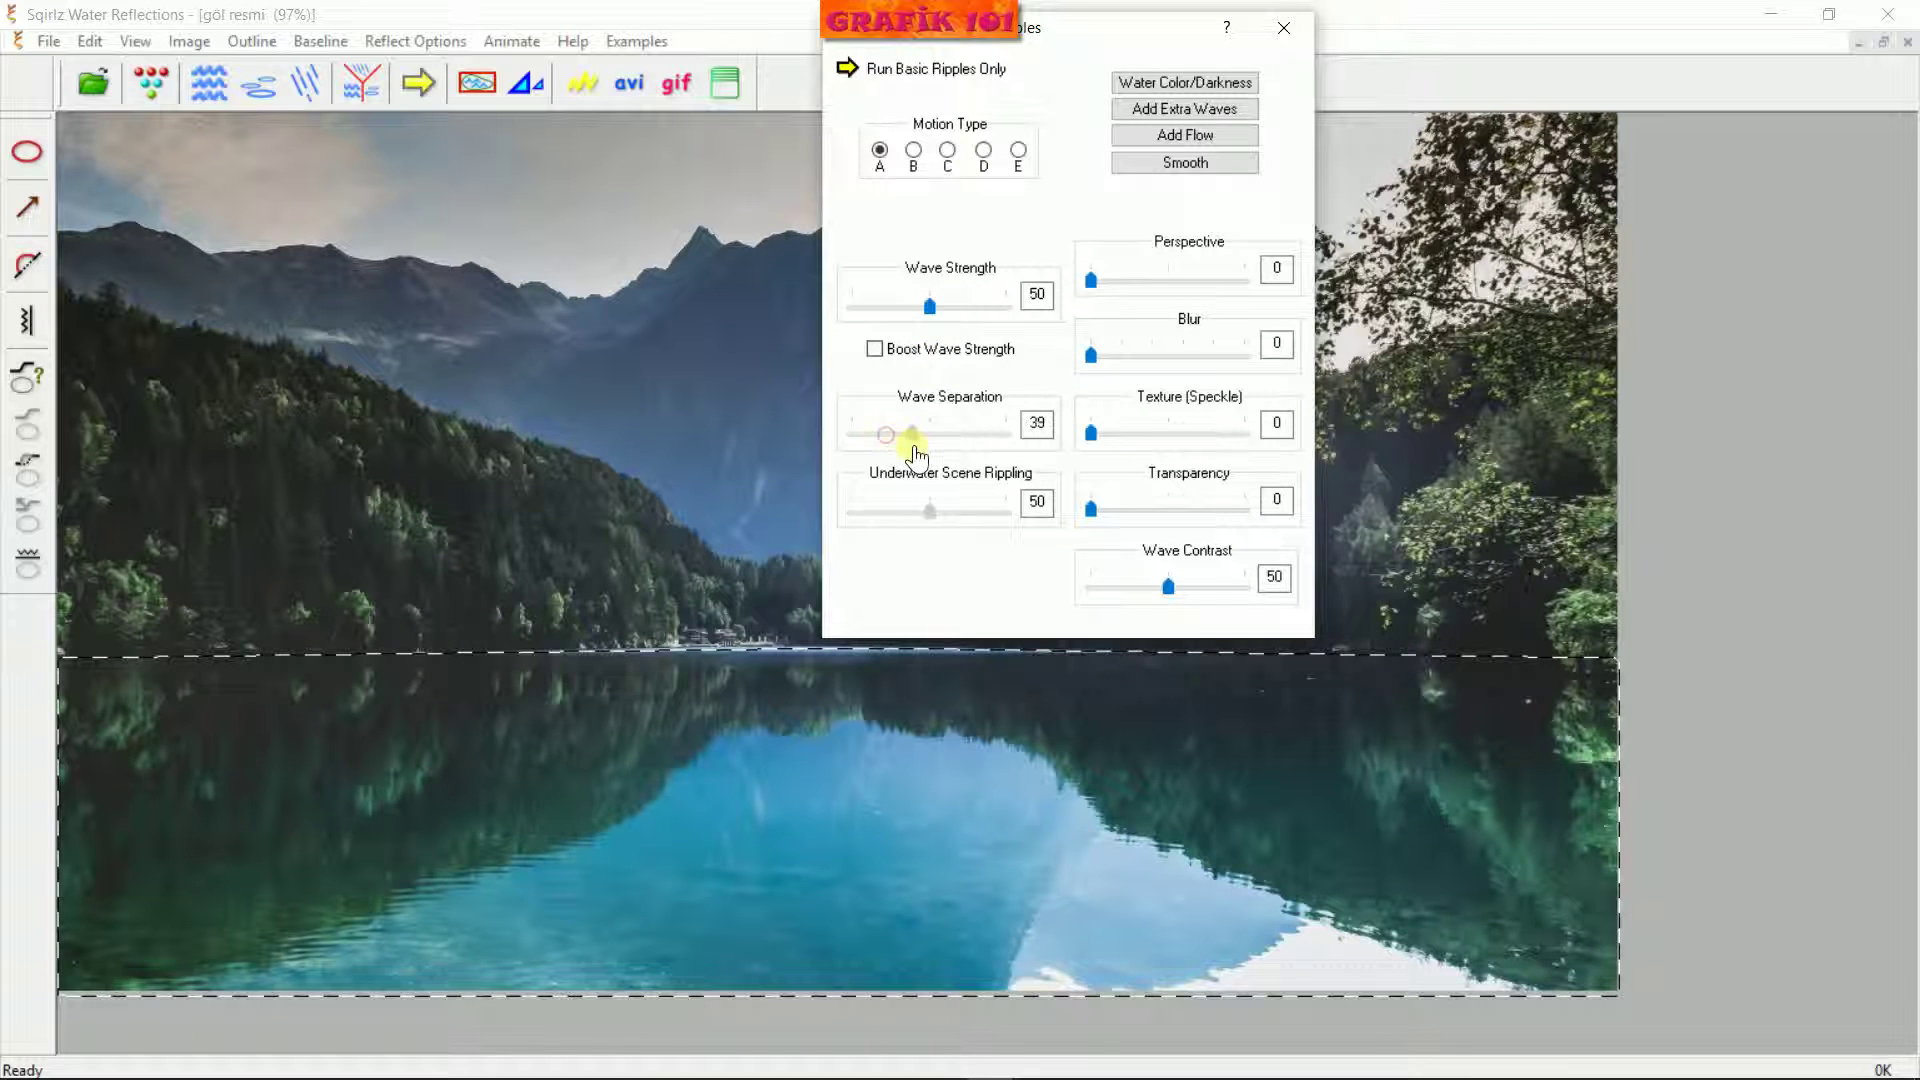
# Try a wave strength of 50 with a wave separation of 39 and preview the ripples
pyautogui.moveTo(916, 455); pyautogui.dragTo(912, 455)
pyautogui.click(856, 75)
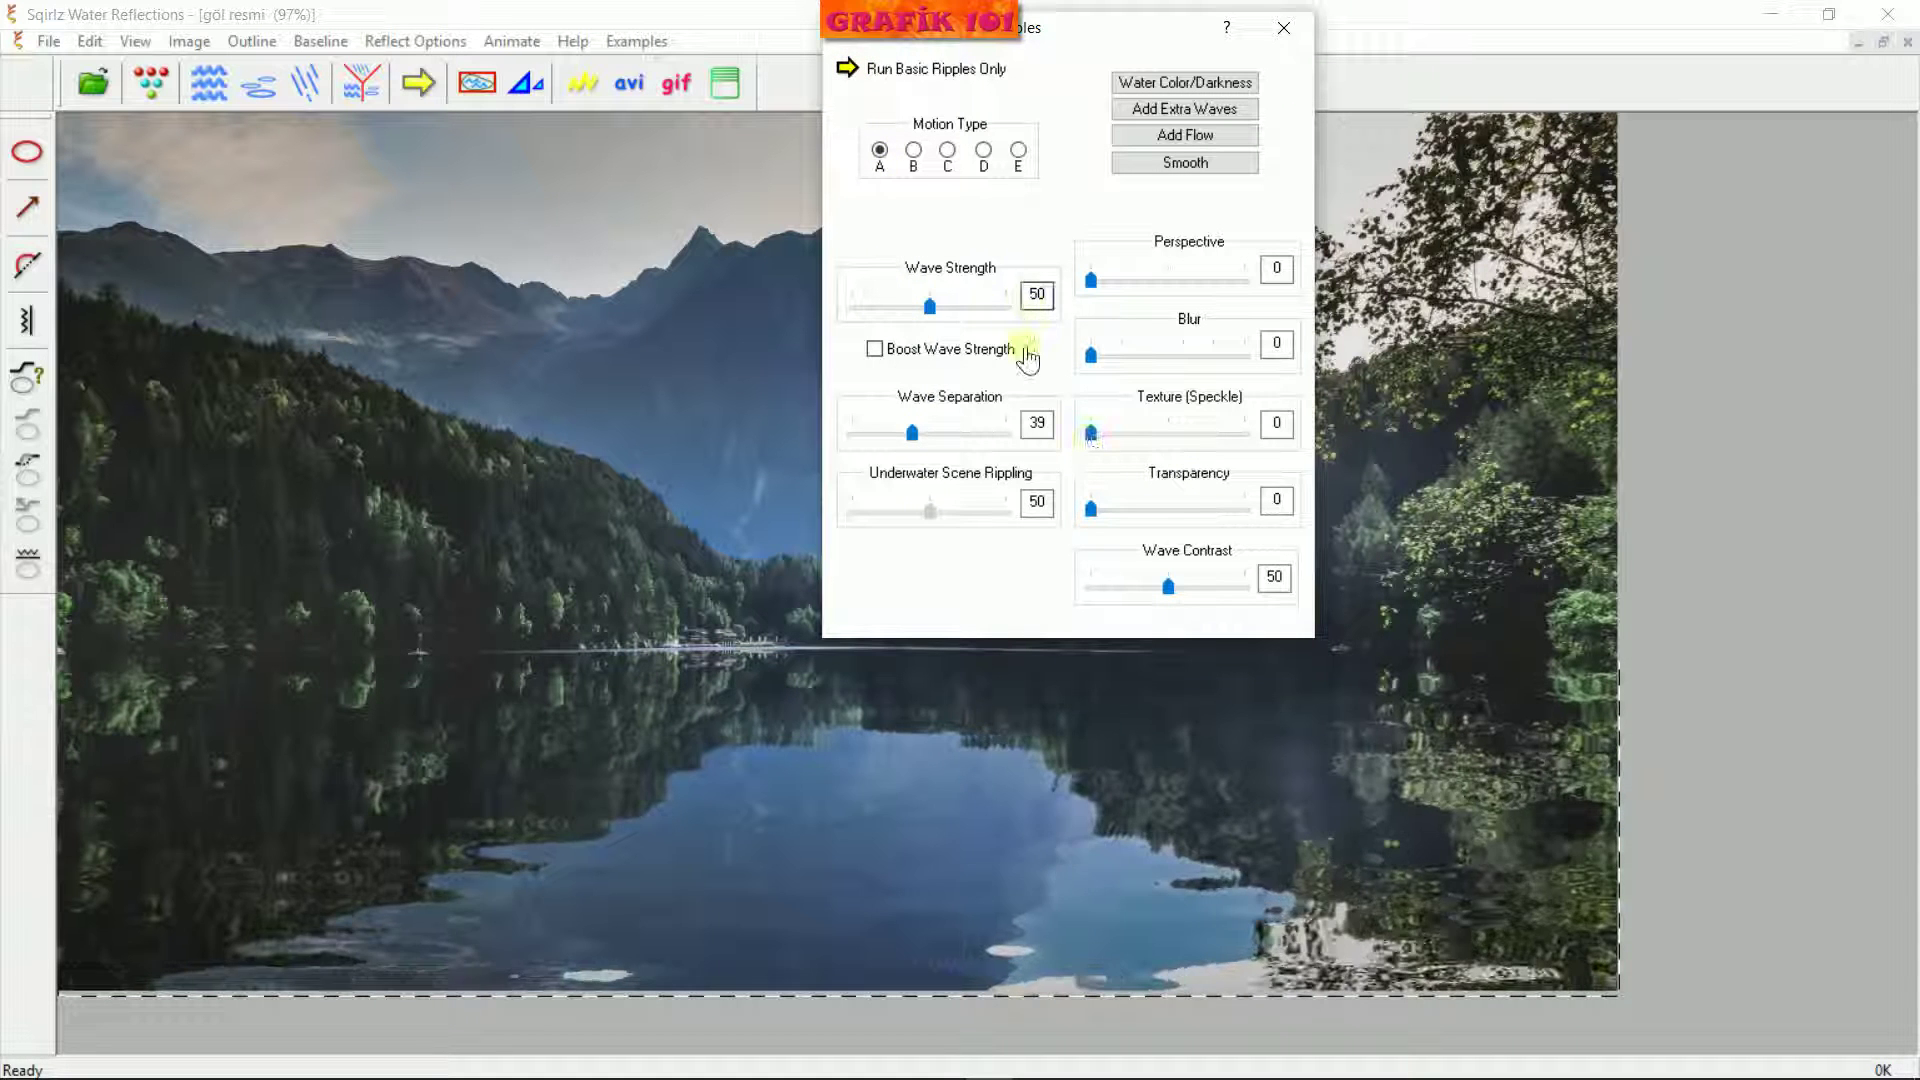
pyautogui.click(931, 308)
# Set the wave strength to 84, wave separation to 28 and perspective to 44, previewing the ripples
pyautogui.moveTo(931, 310); pyautogui.dragTo(981, 308)
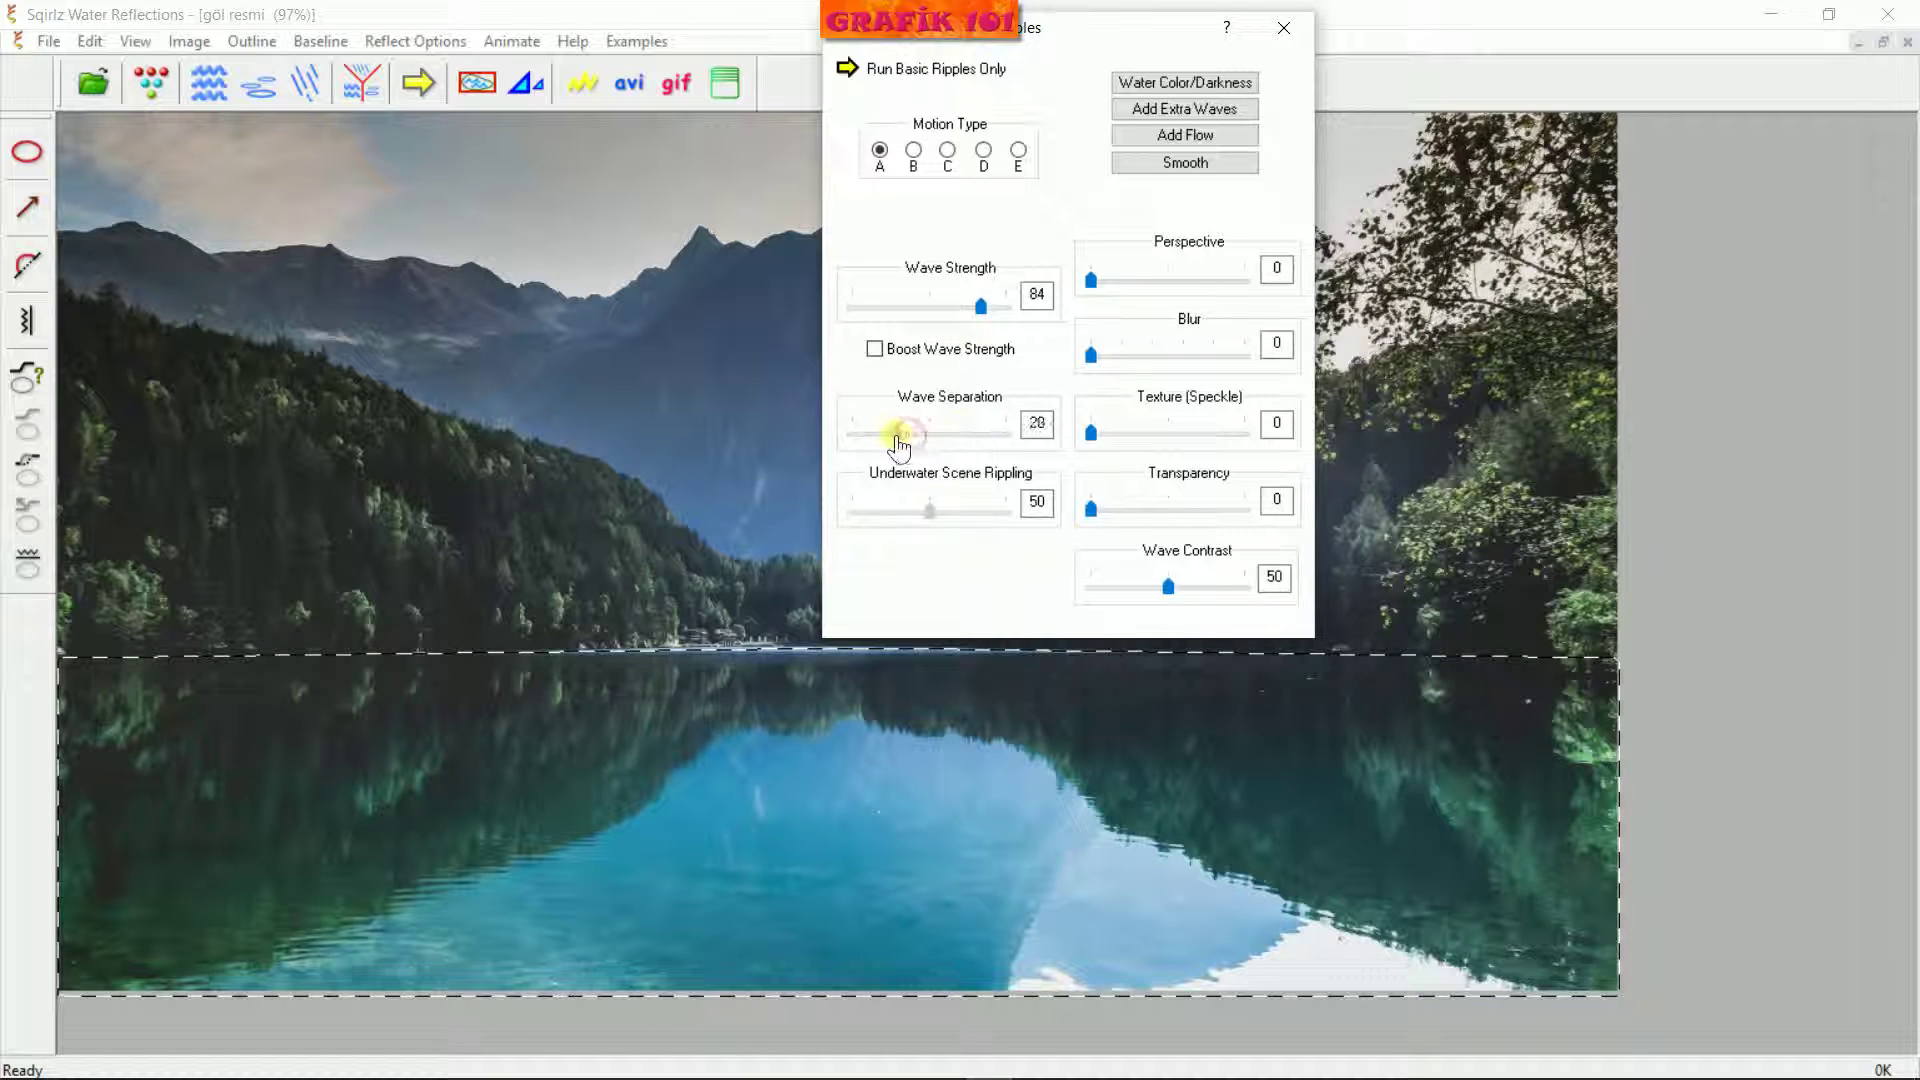
pyautogui.click(852, 72)
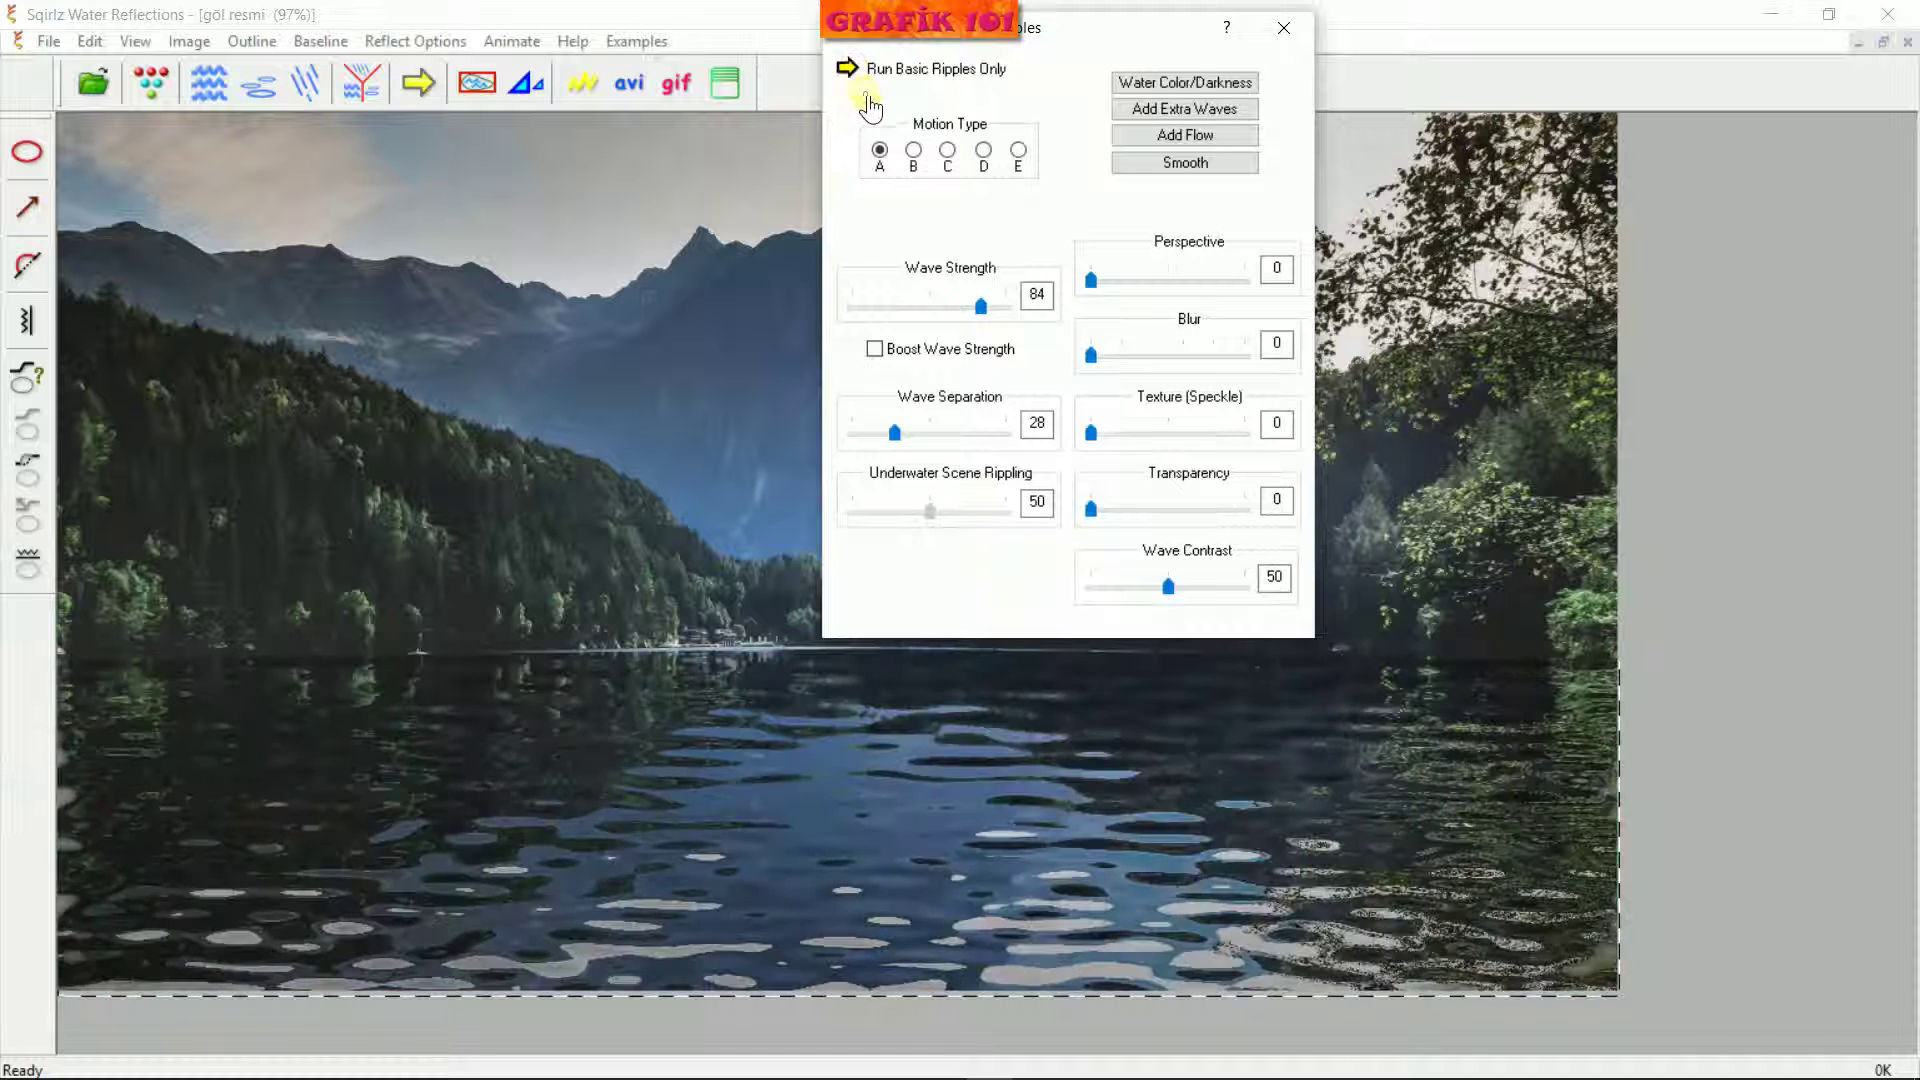
pyautogui.click(1168, 257)
pyautogui.moveTo(1089, 282); pyautogui.dragTo(1158, 296)
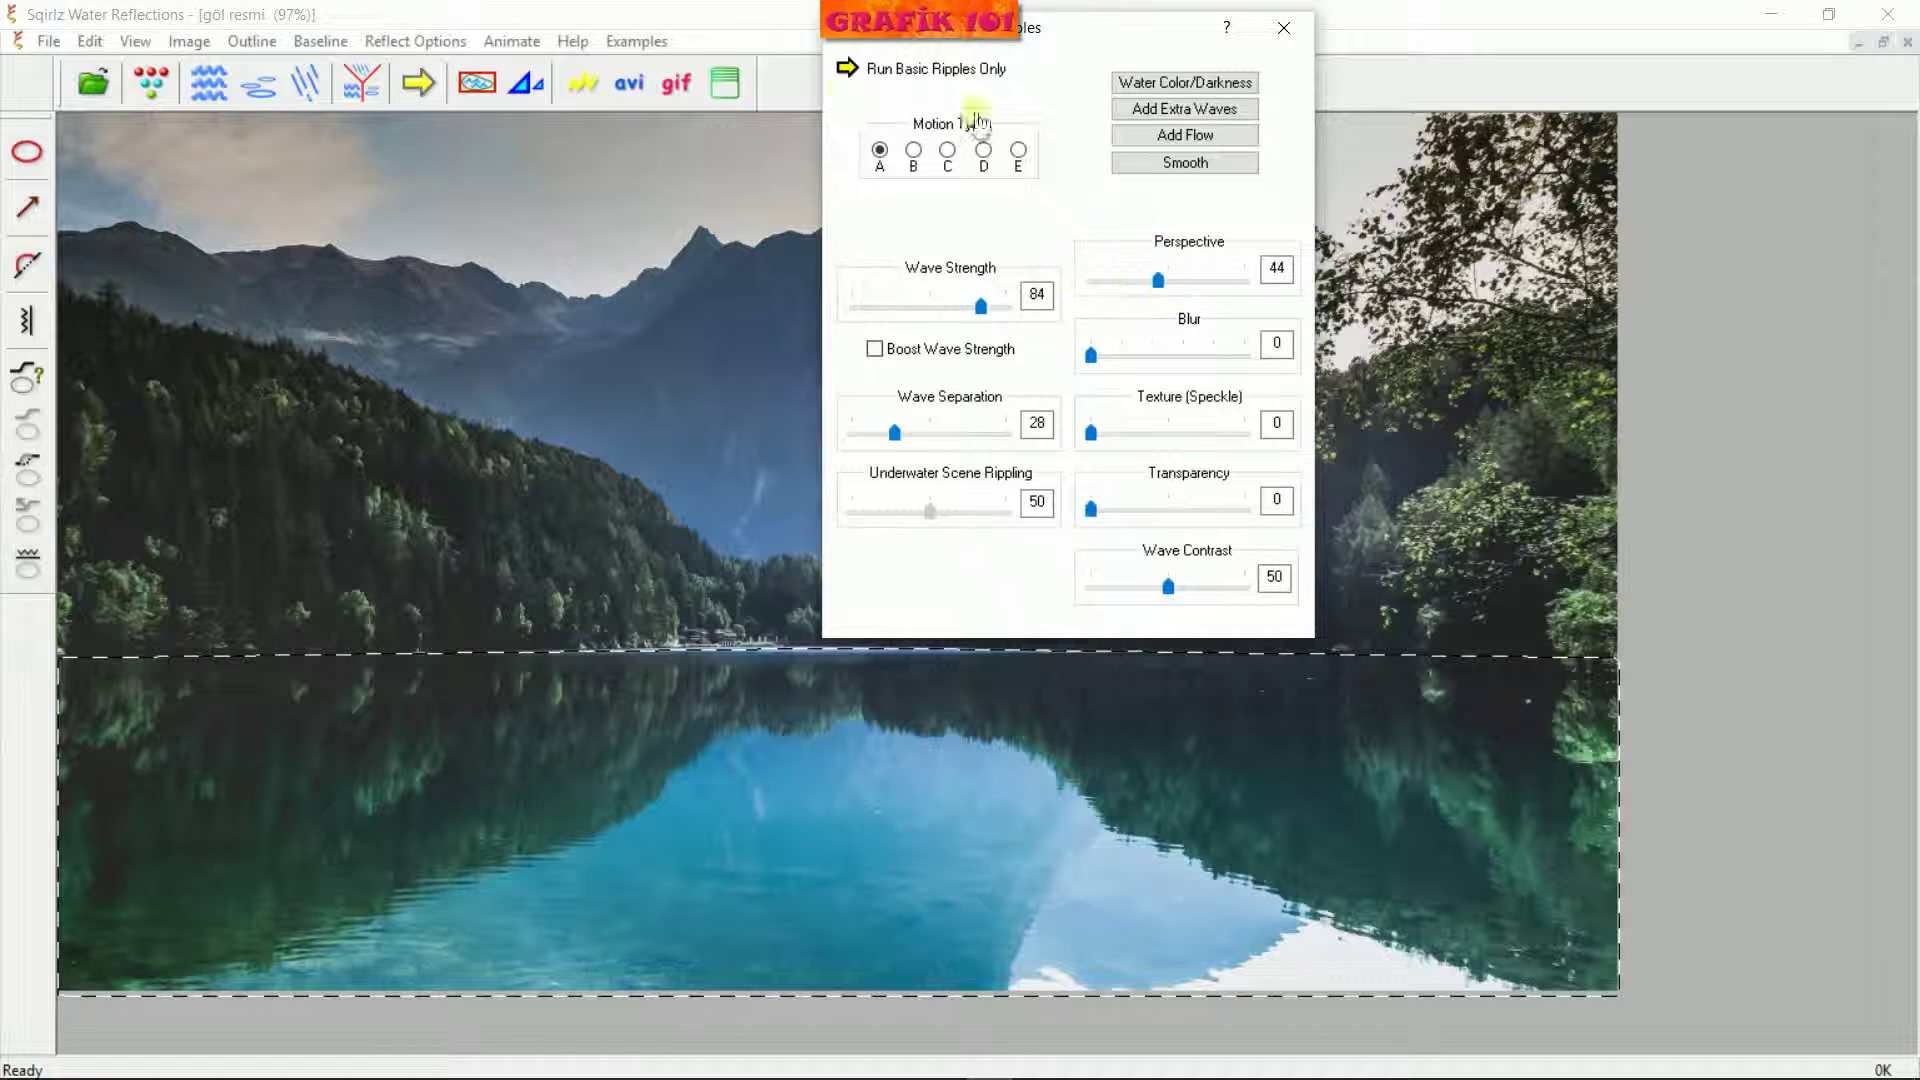
pyautogui.click(878, 147)
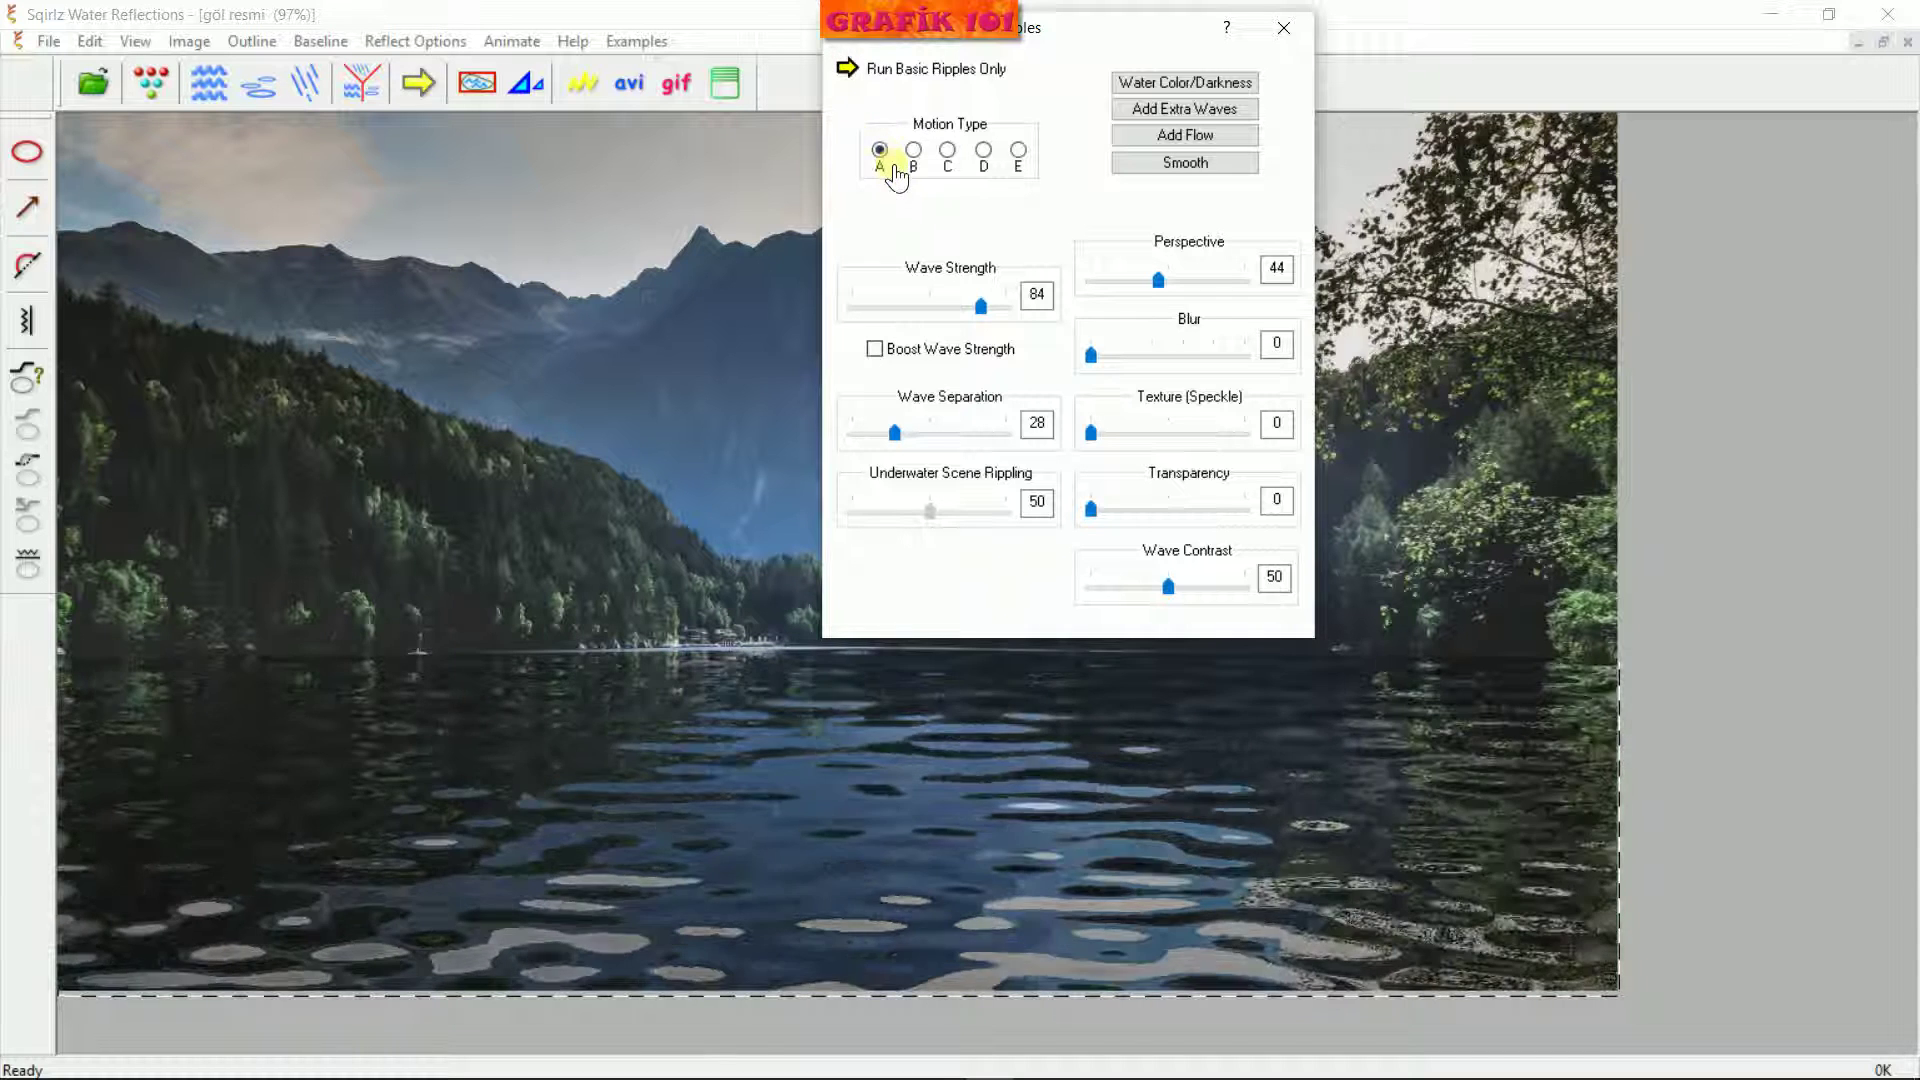
pyautogui.click(889, 107)
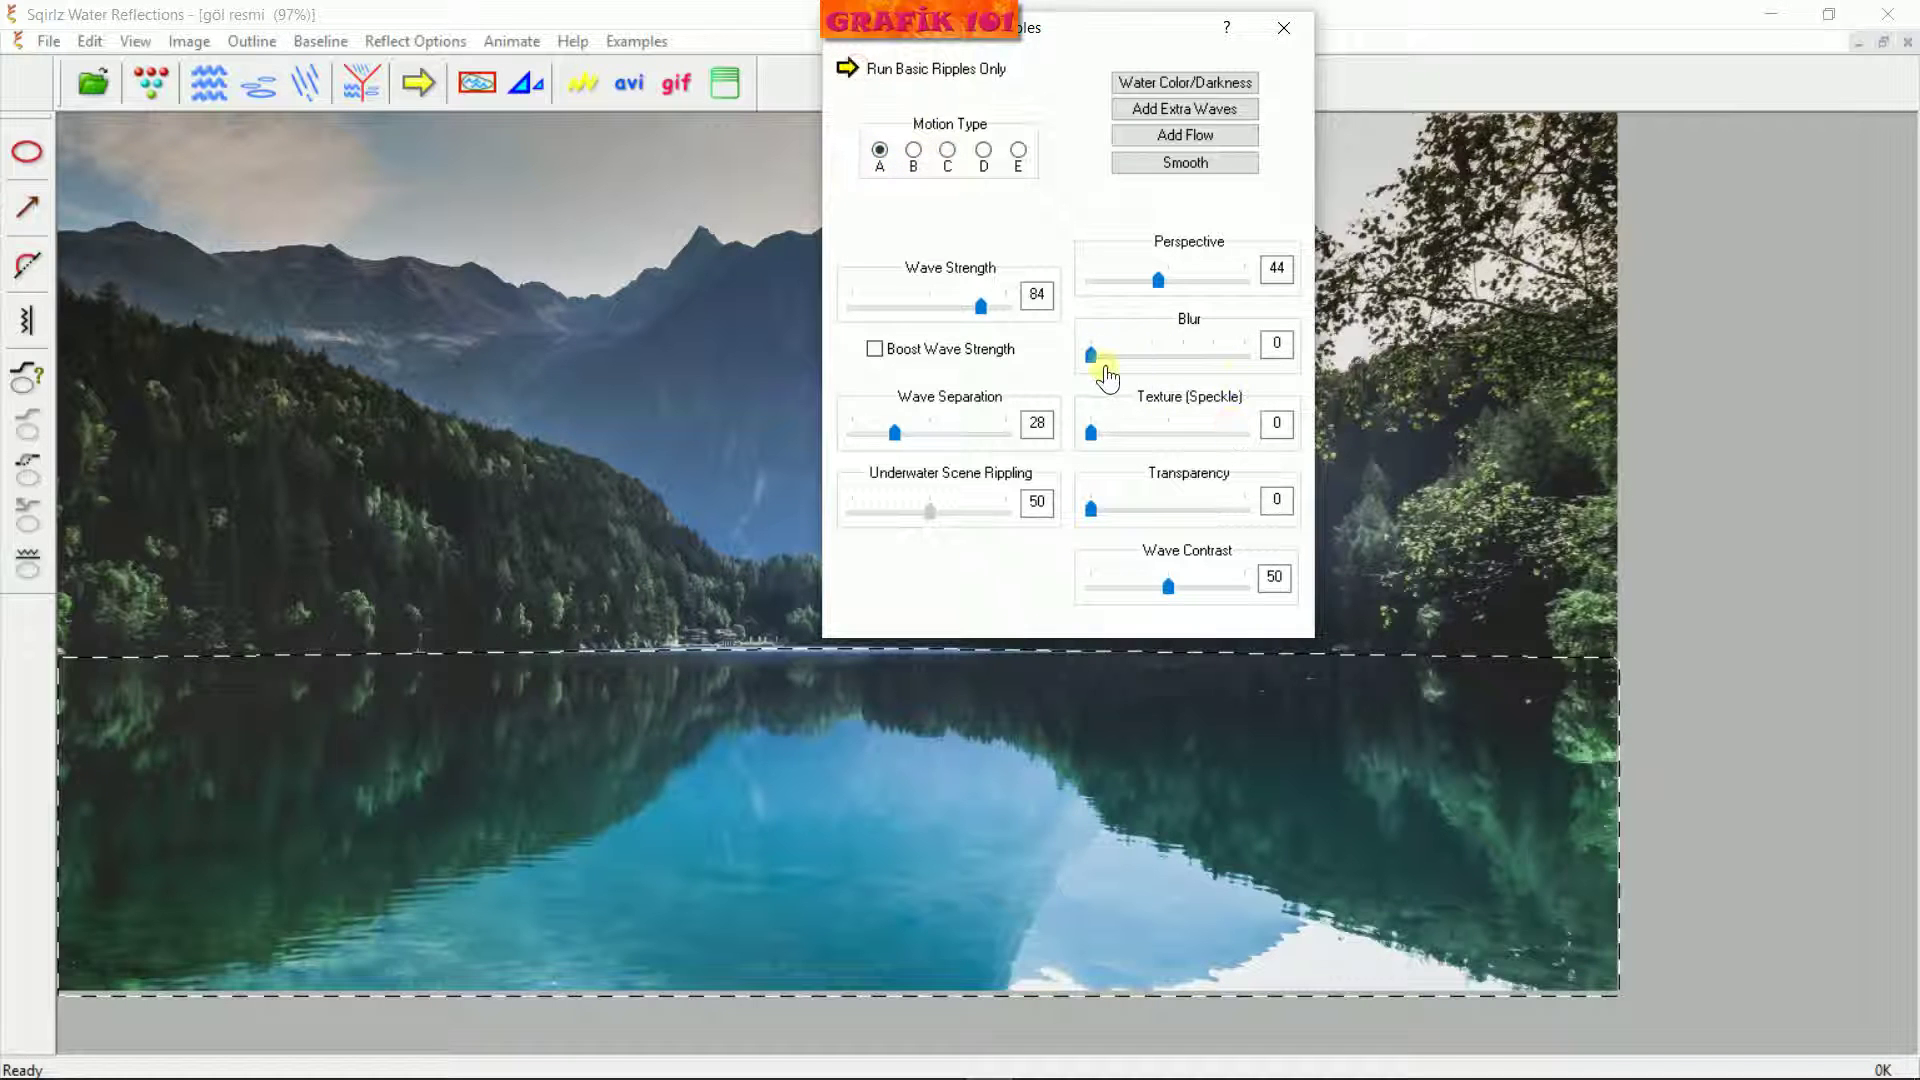
# Set the ripple blur to 5, preview it and close the ripple parameters
pyautogui.moveTo(1102, 368); pyautogui.dragTo(1244, 385)
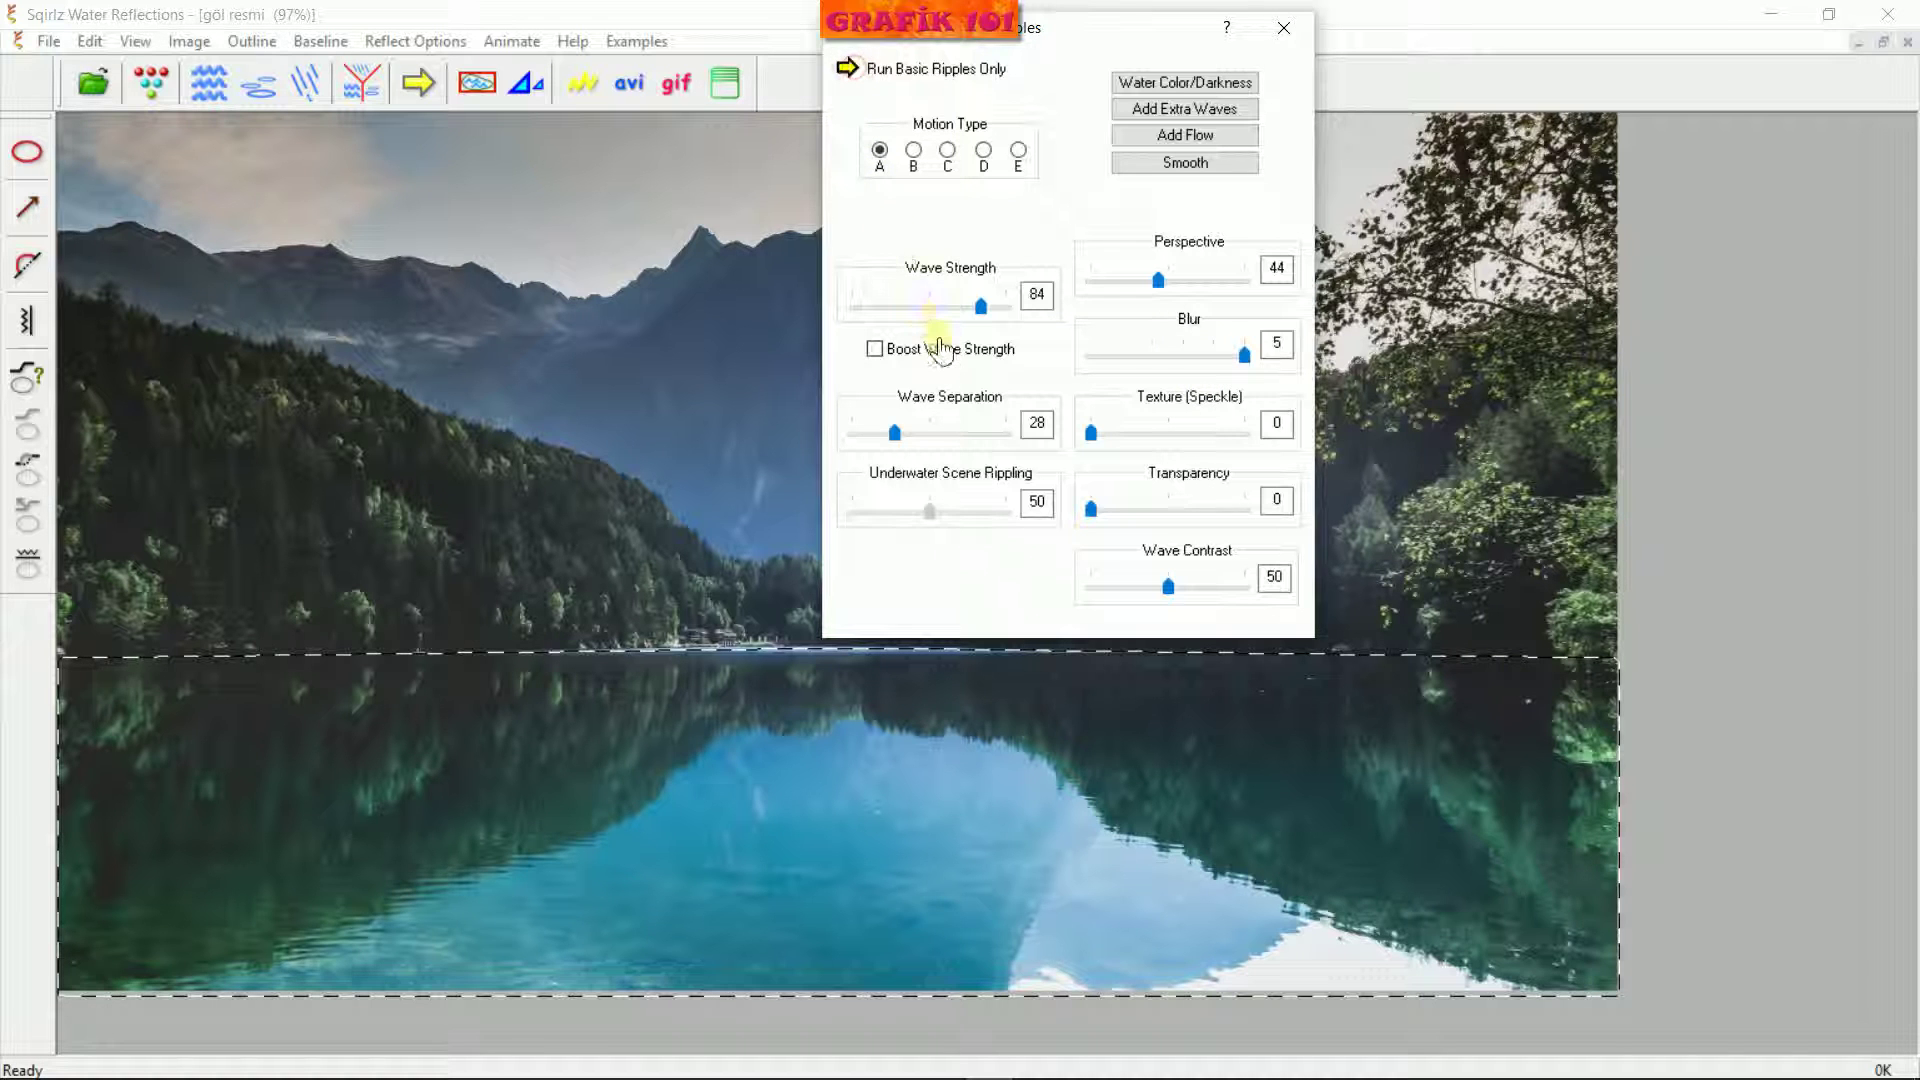
pyautogui.click(947, 617)
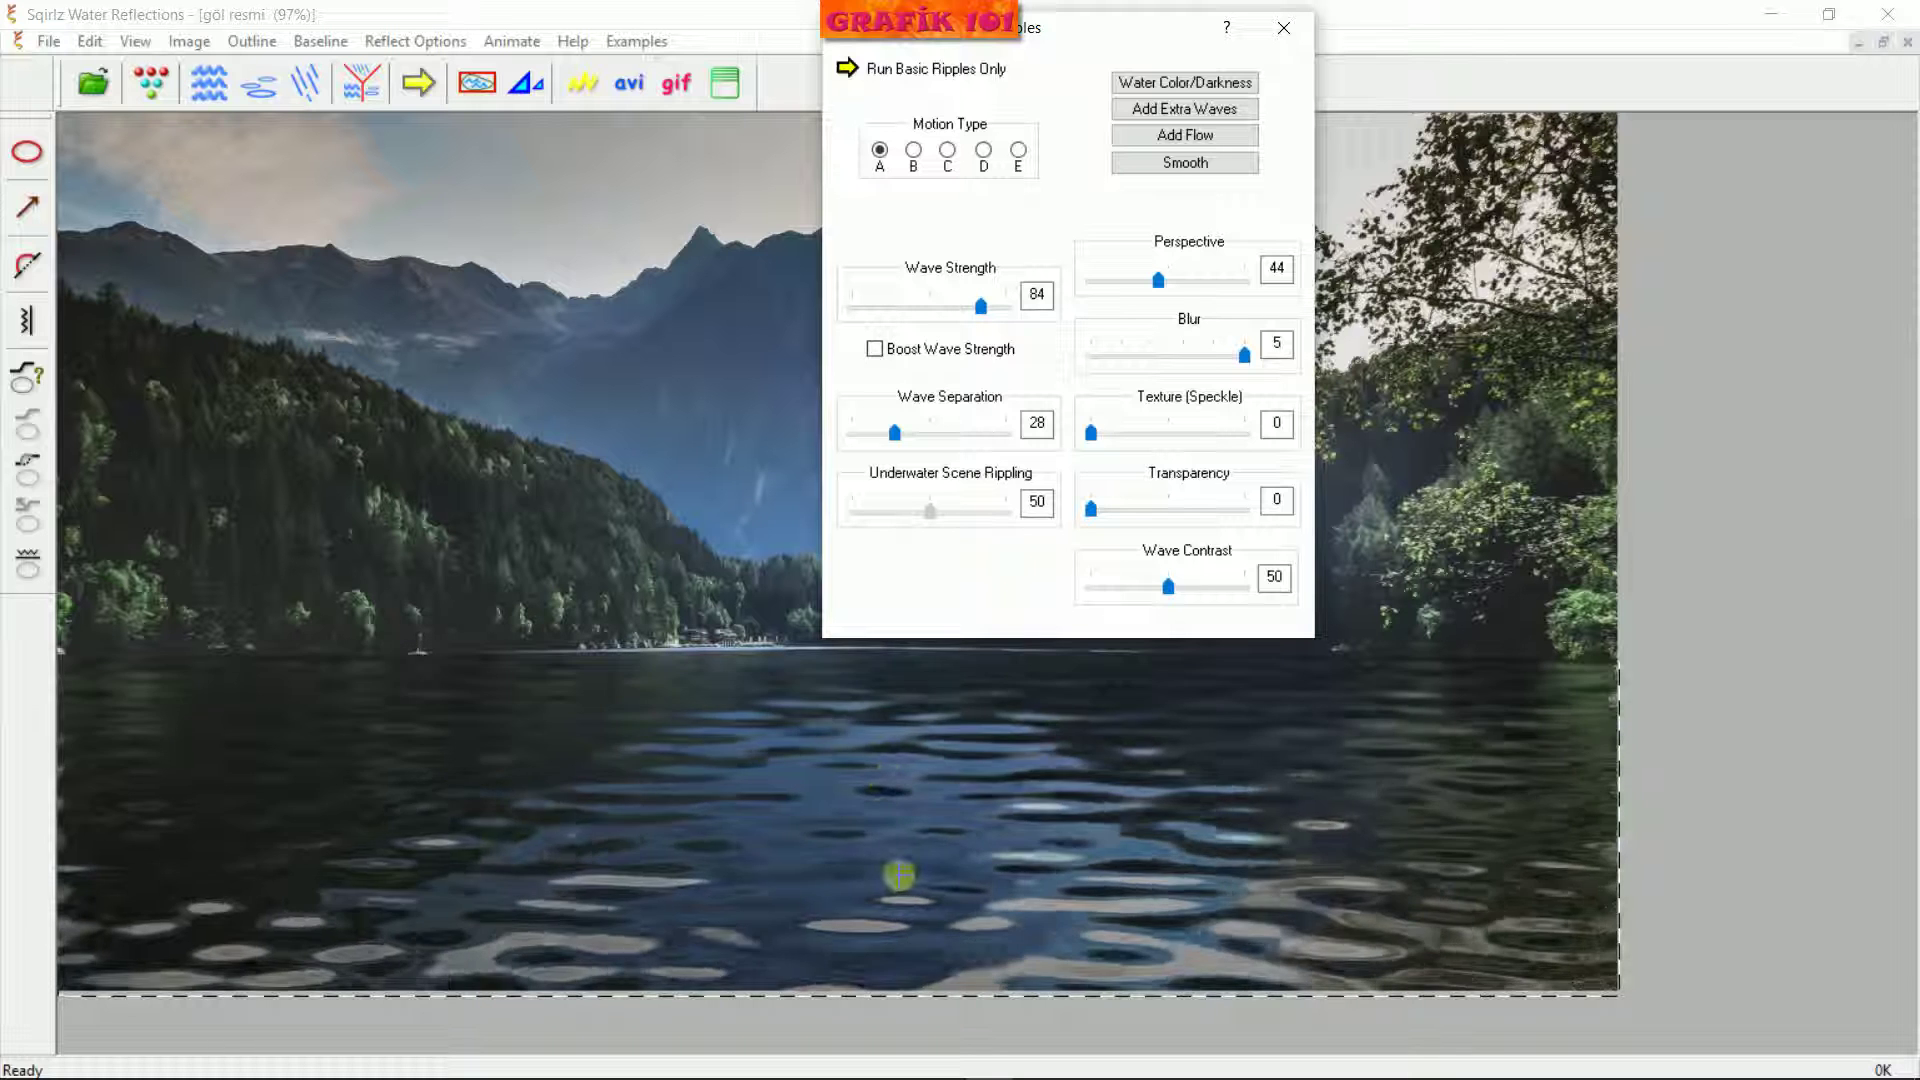
pyautogui.click(1158, 36)
pyautogui.click(1282, 38)
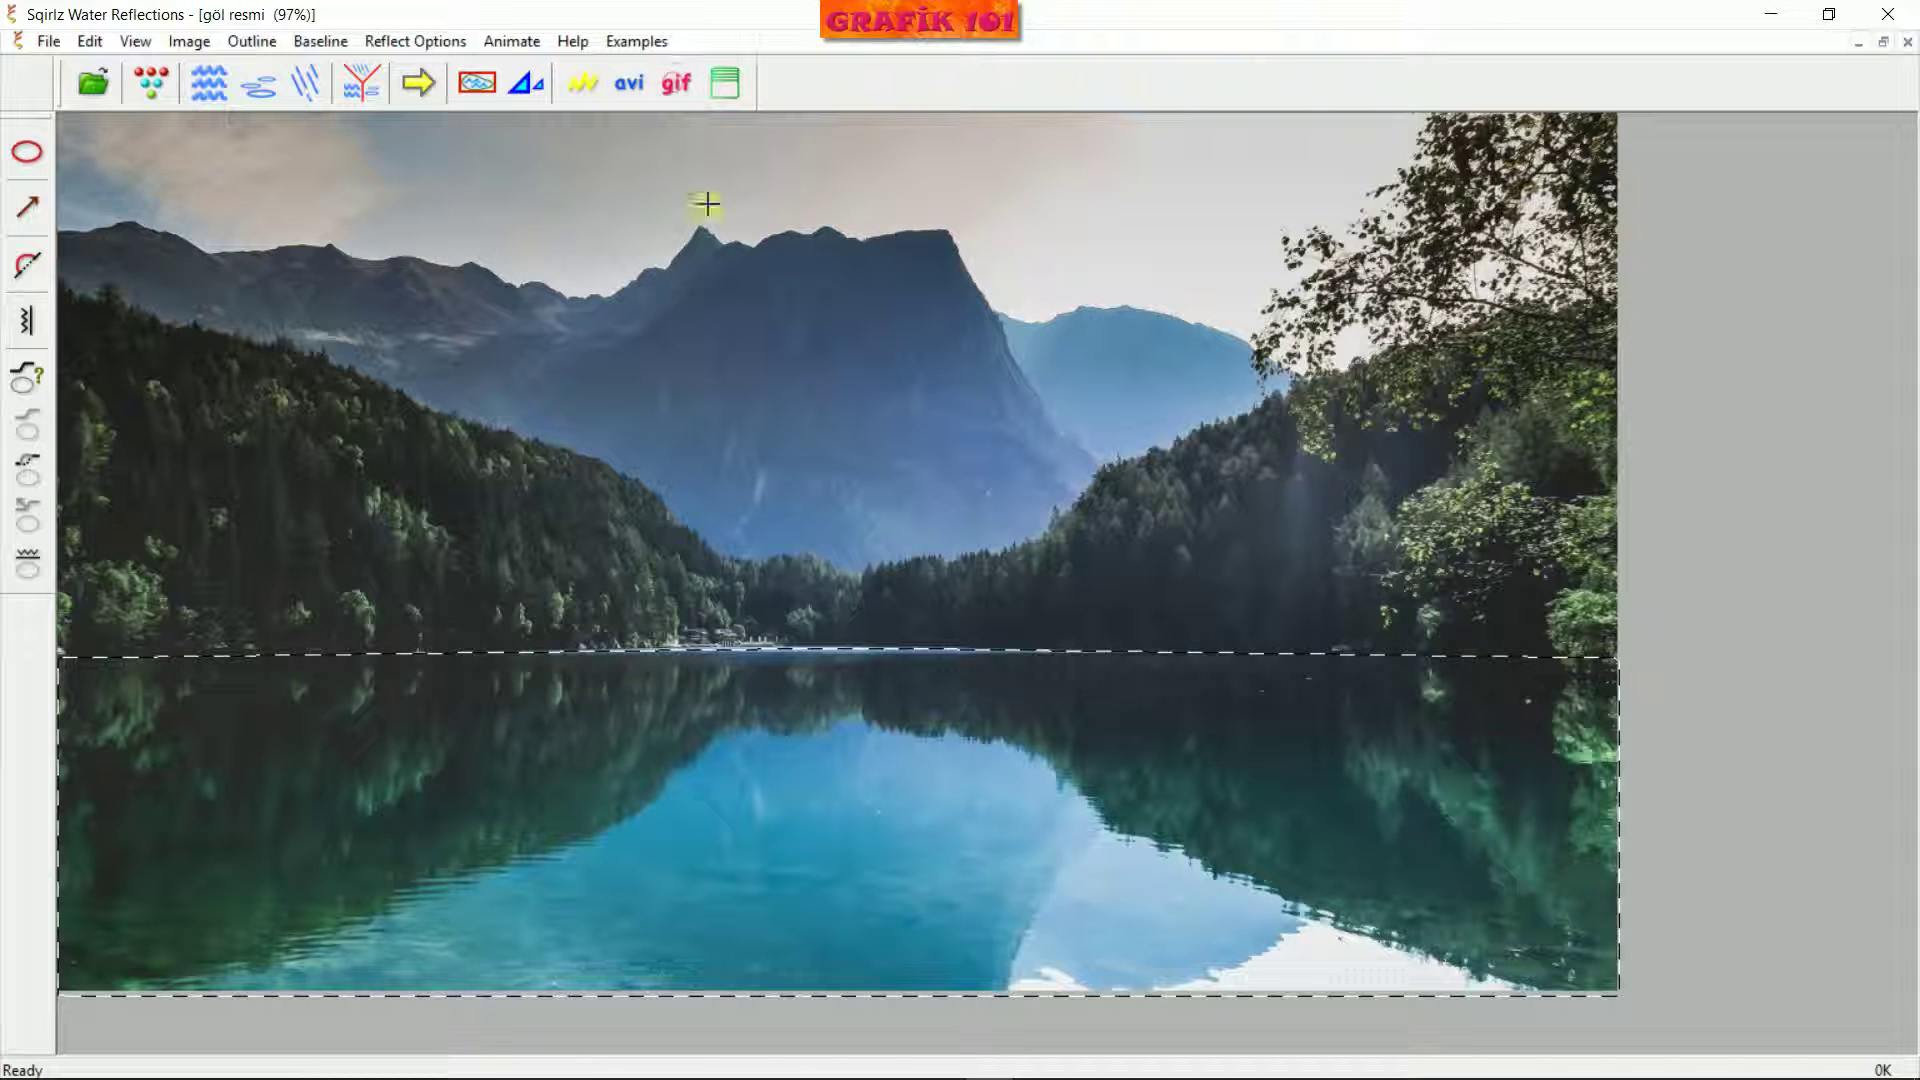
# Export the basic-ripples-only animation as a GIF named deneme3 in the Kayıtlar folder
pyautogui.click(674, 88)
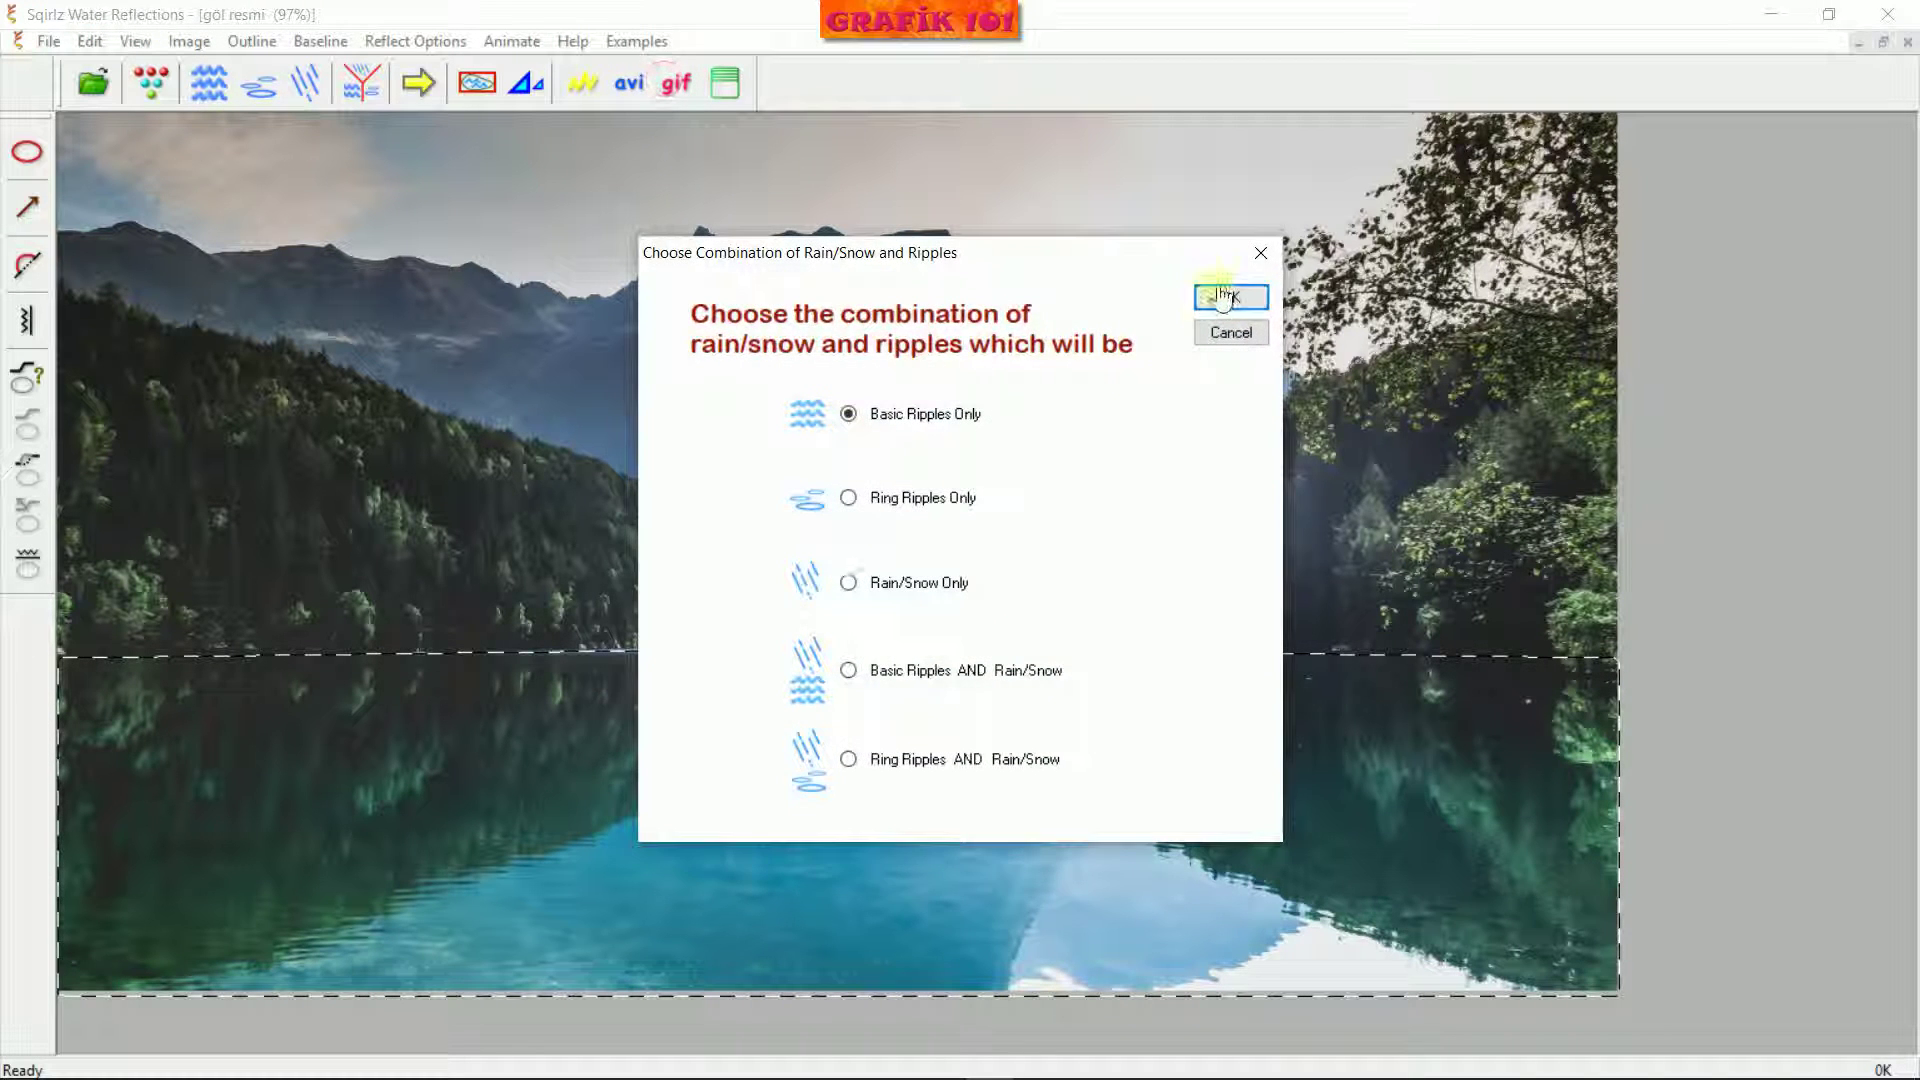
pyautogui.click(1226, 297)
pyautogui.write('deneme')
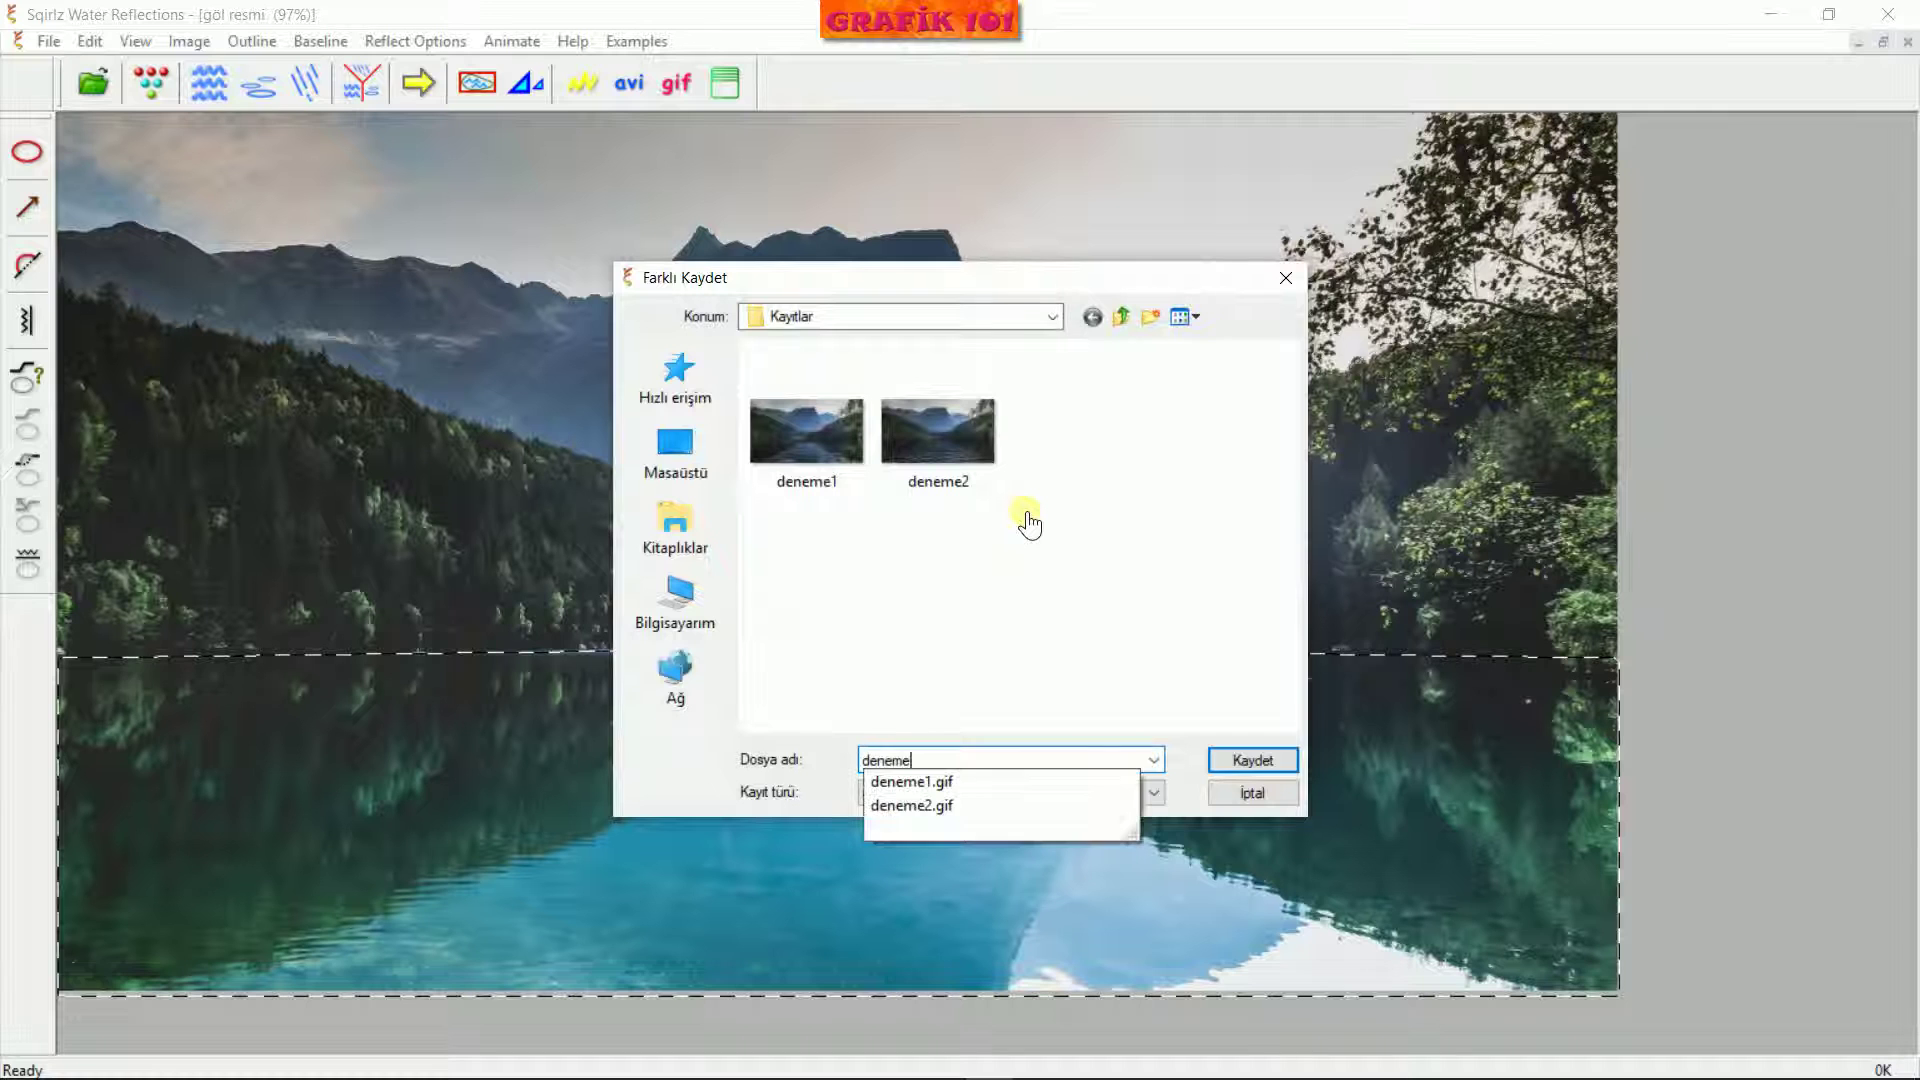
pyautogui.write('3')
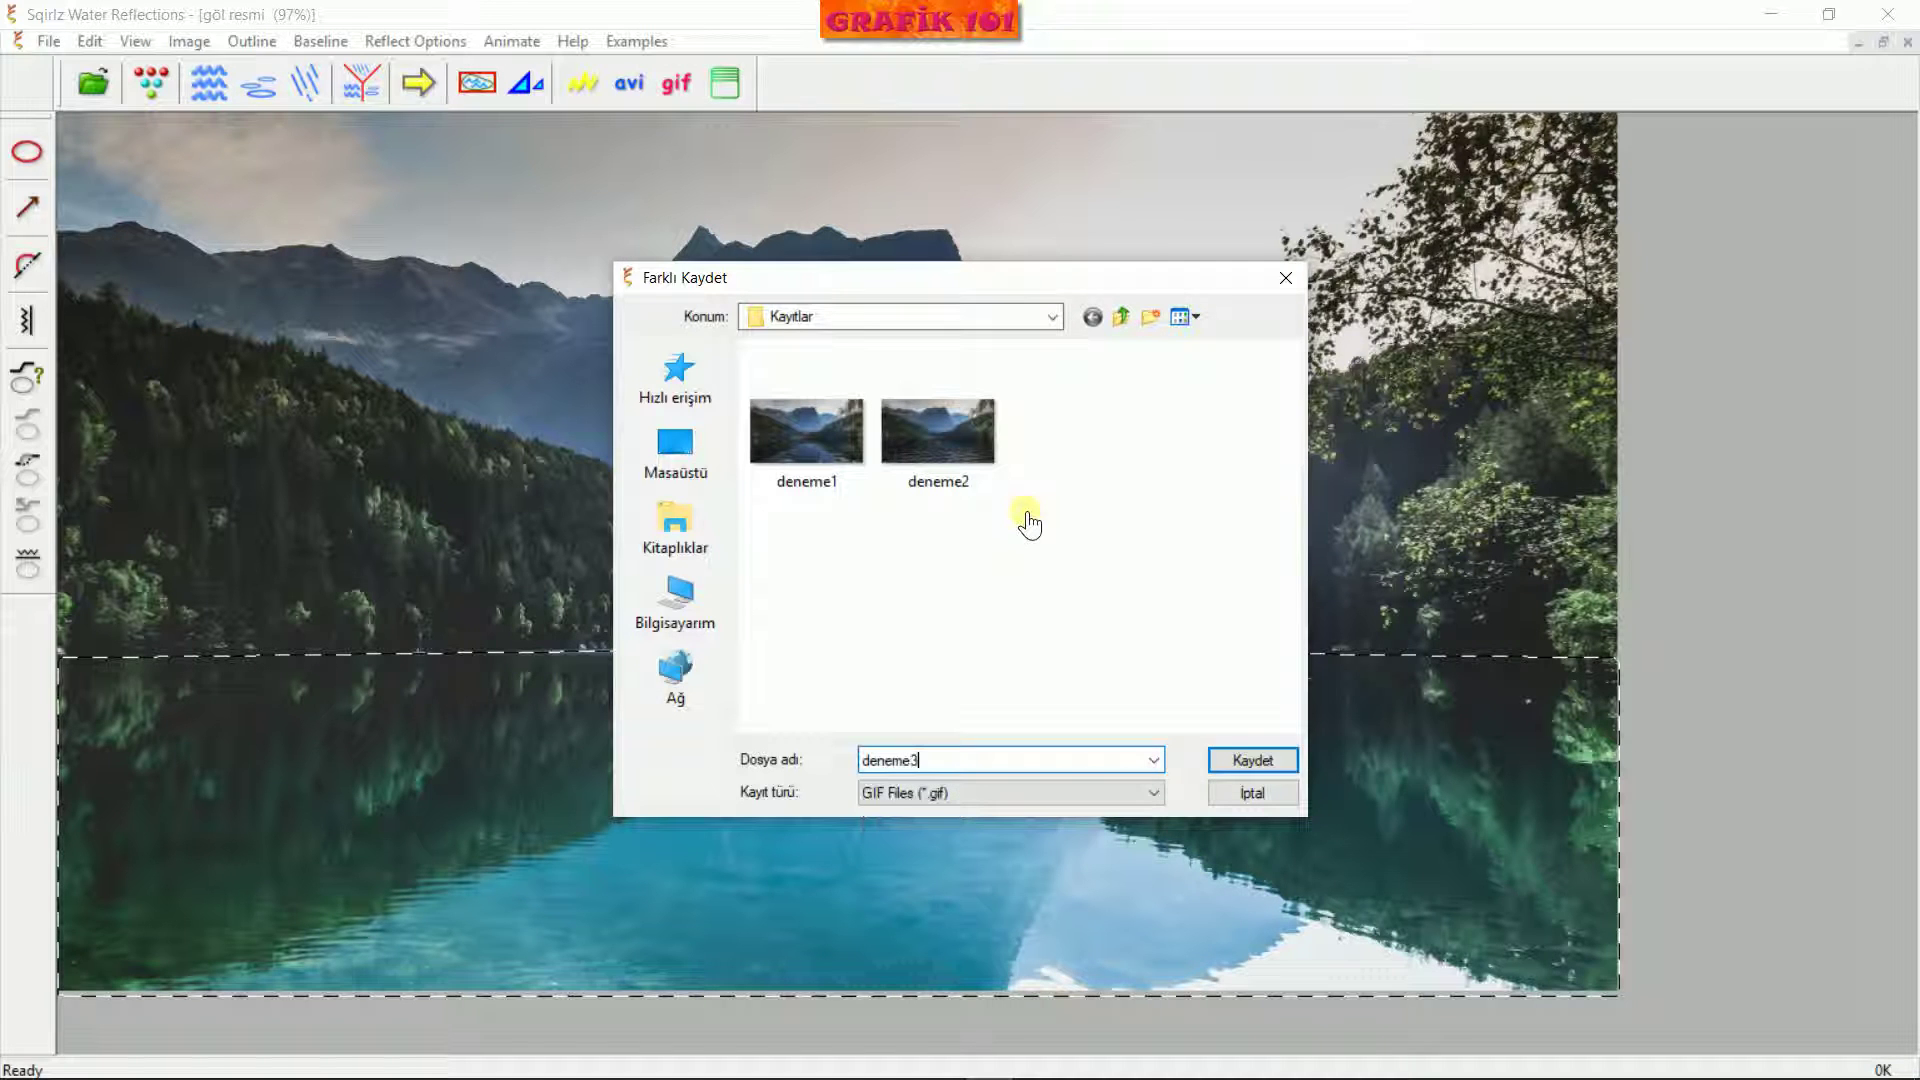
pyautogui.click(1237, 758)
pyautogui.click(1100, 500)
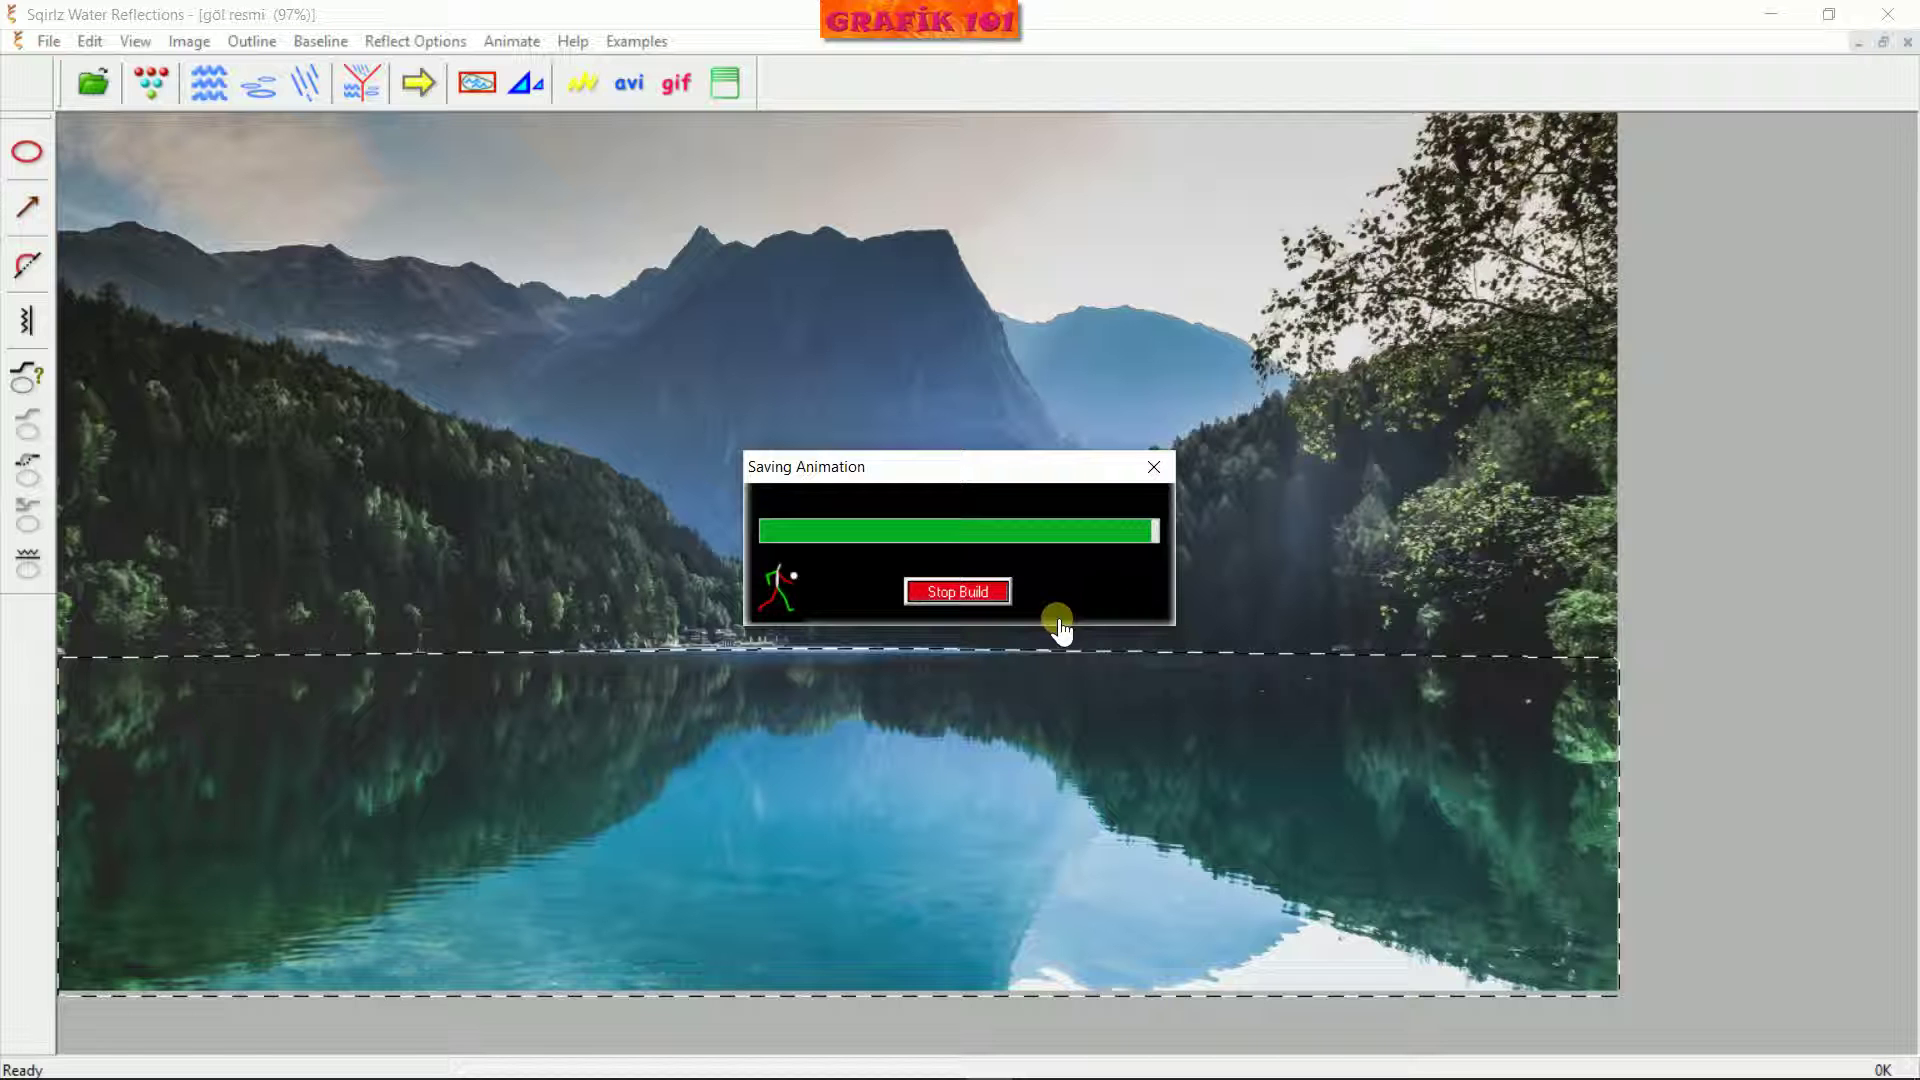
pyautogui.click(1104, 621)
# Switch to the Kayıtlar folder, view deneme3 full screen in IrfanView, and close the viewer and folder
pyautogui.click(1906, 13)
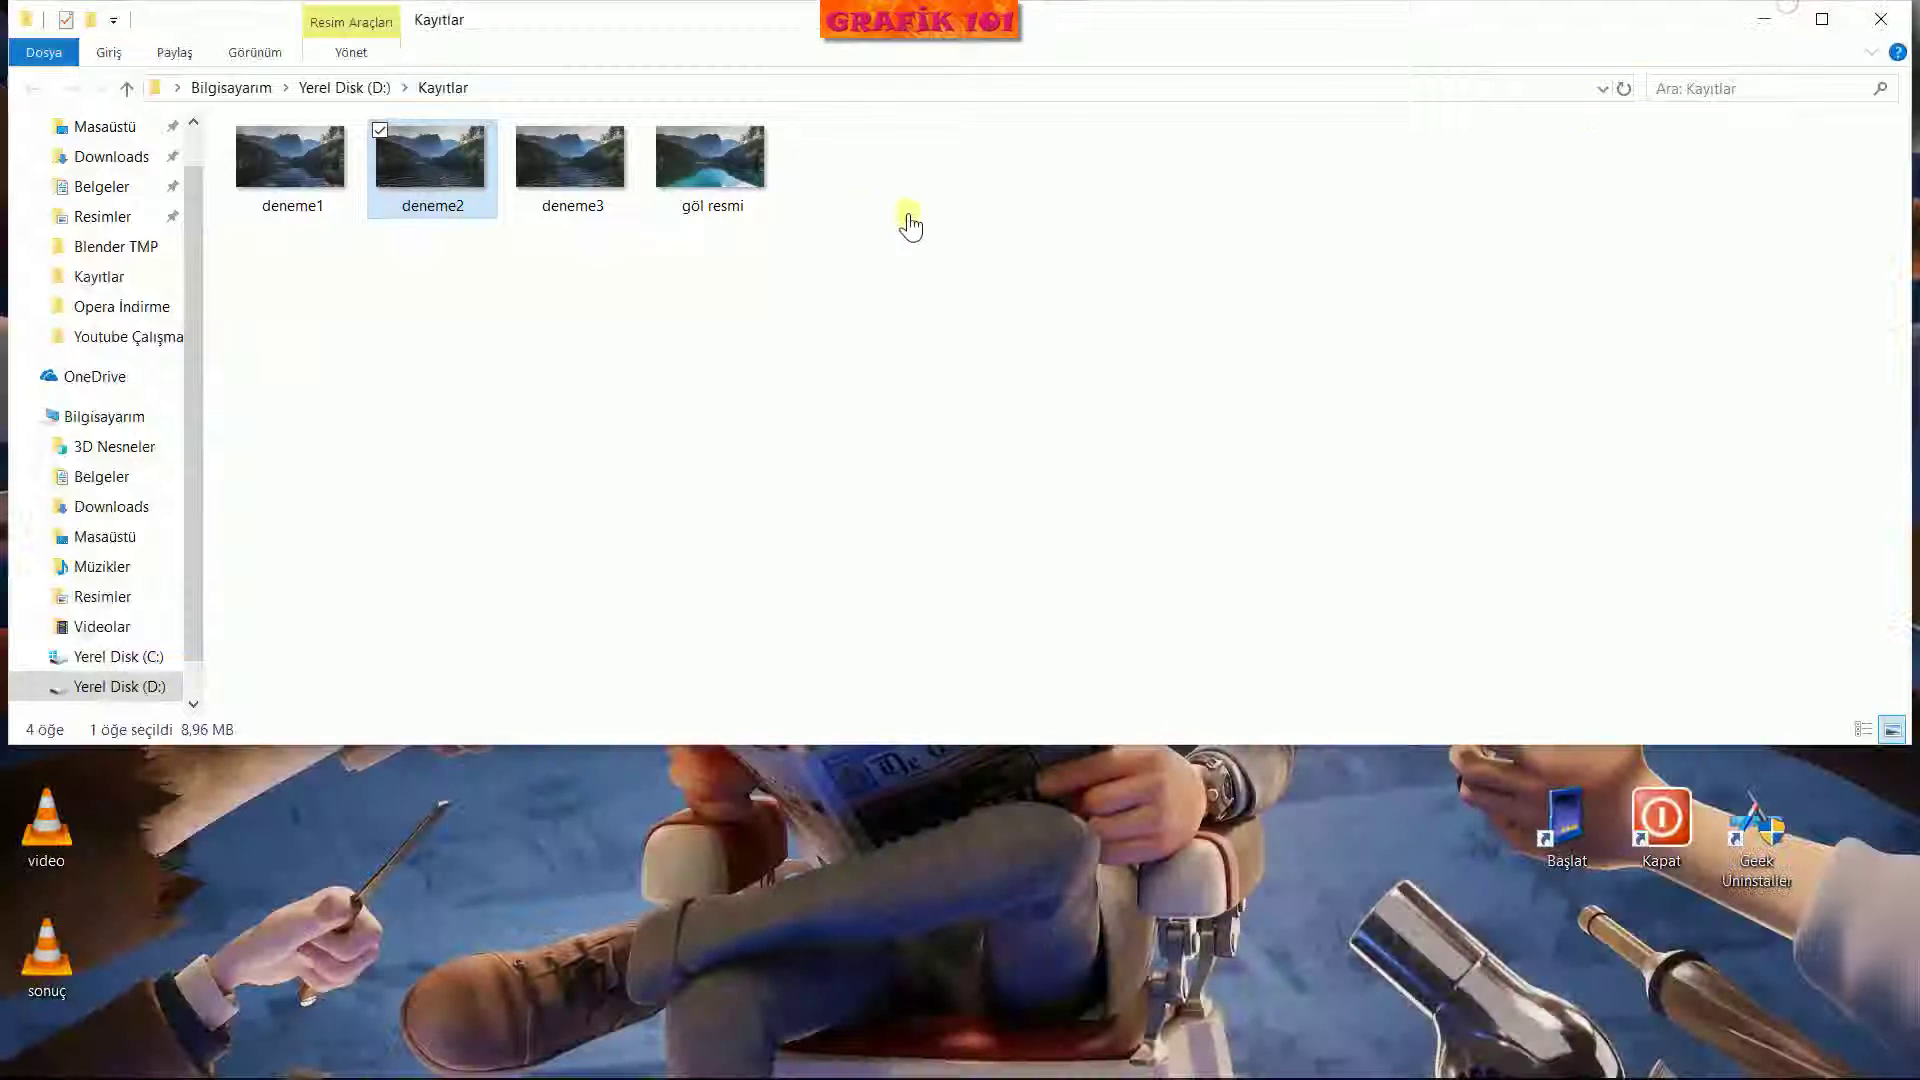
pyautogui.doubleClick(570, 160)
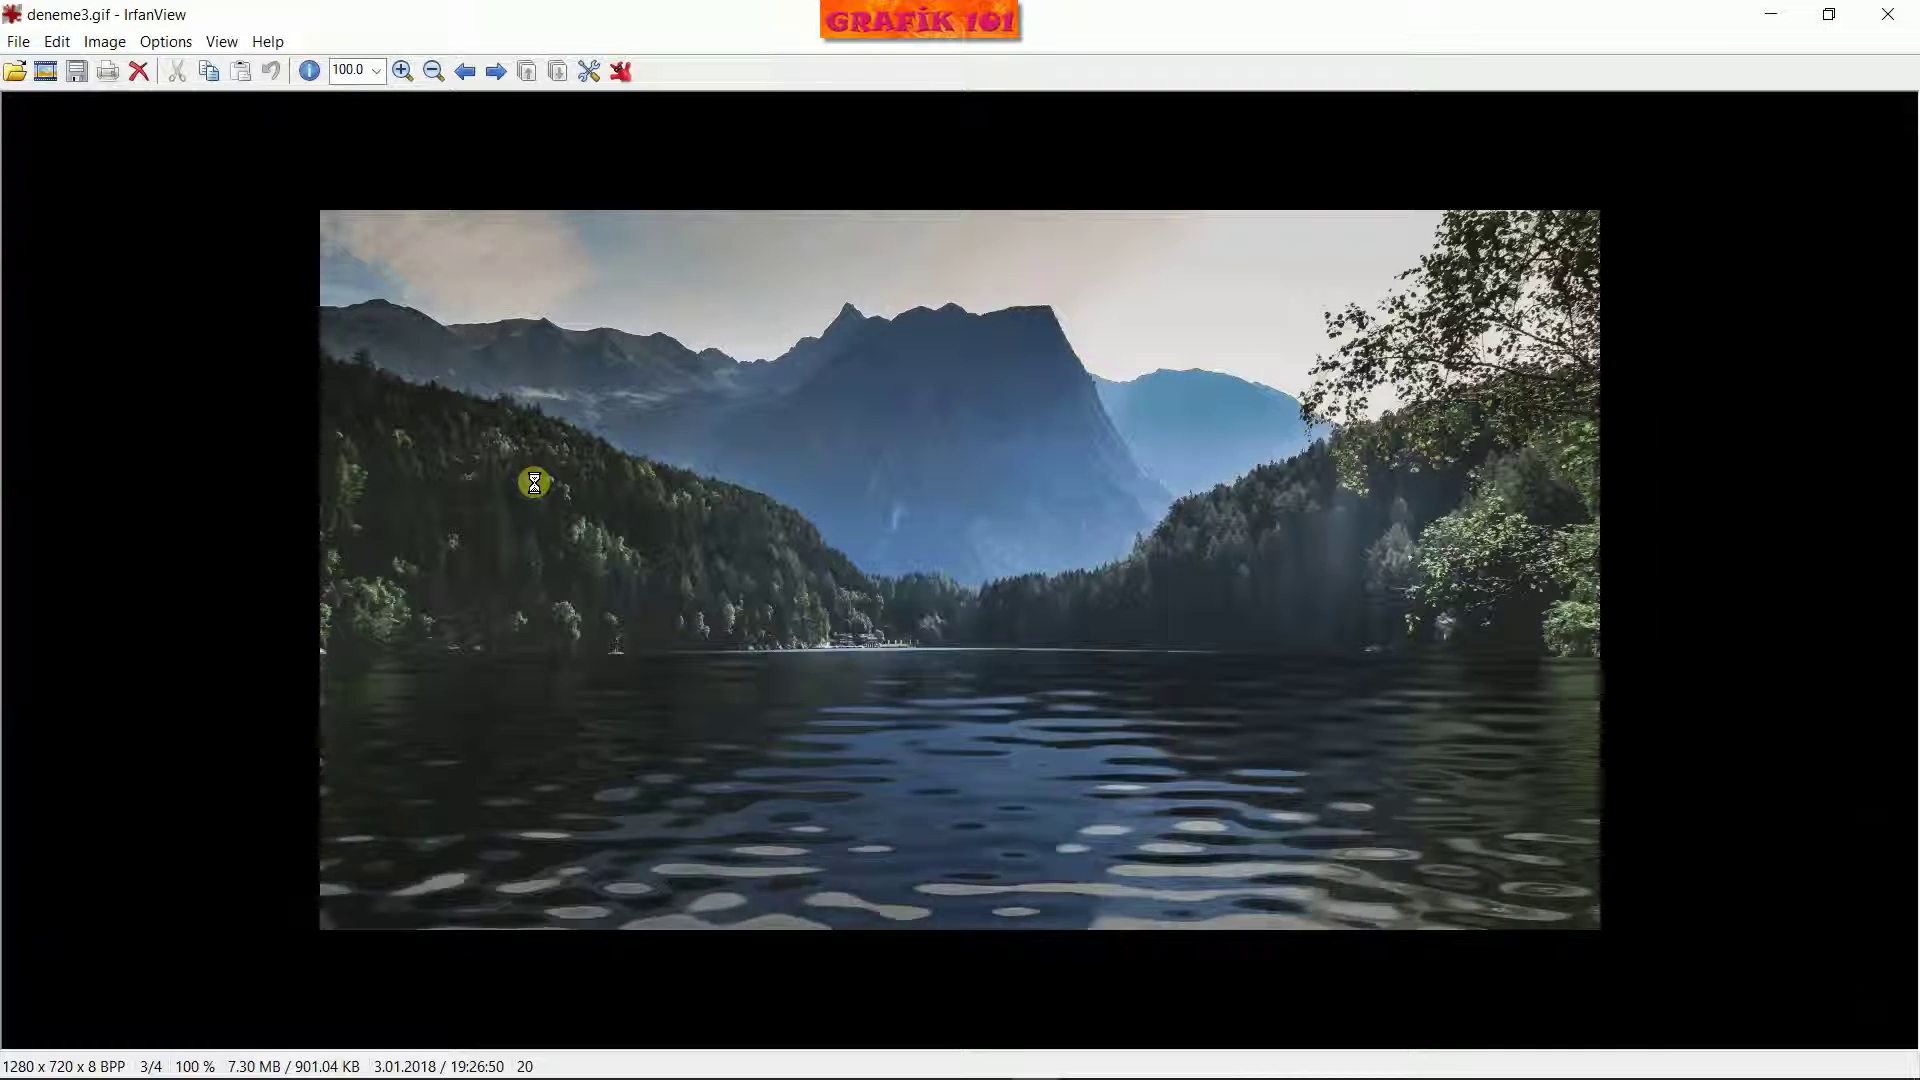
pyautogui.doubleClick(533, 483)
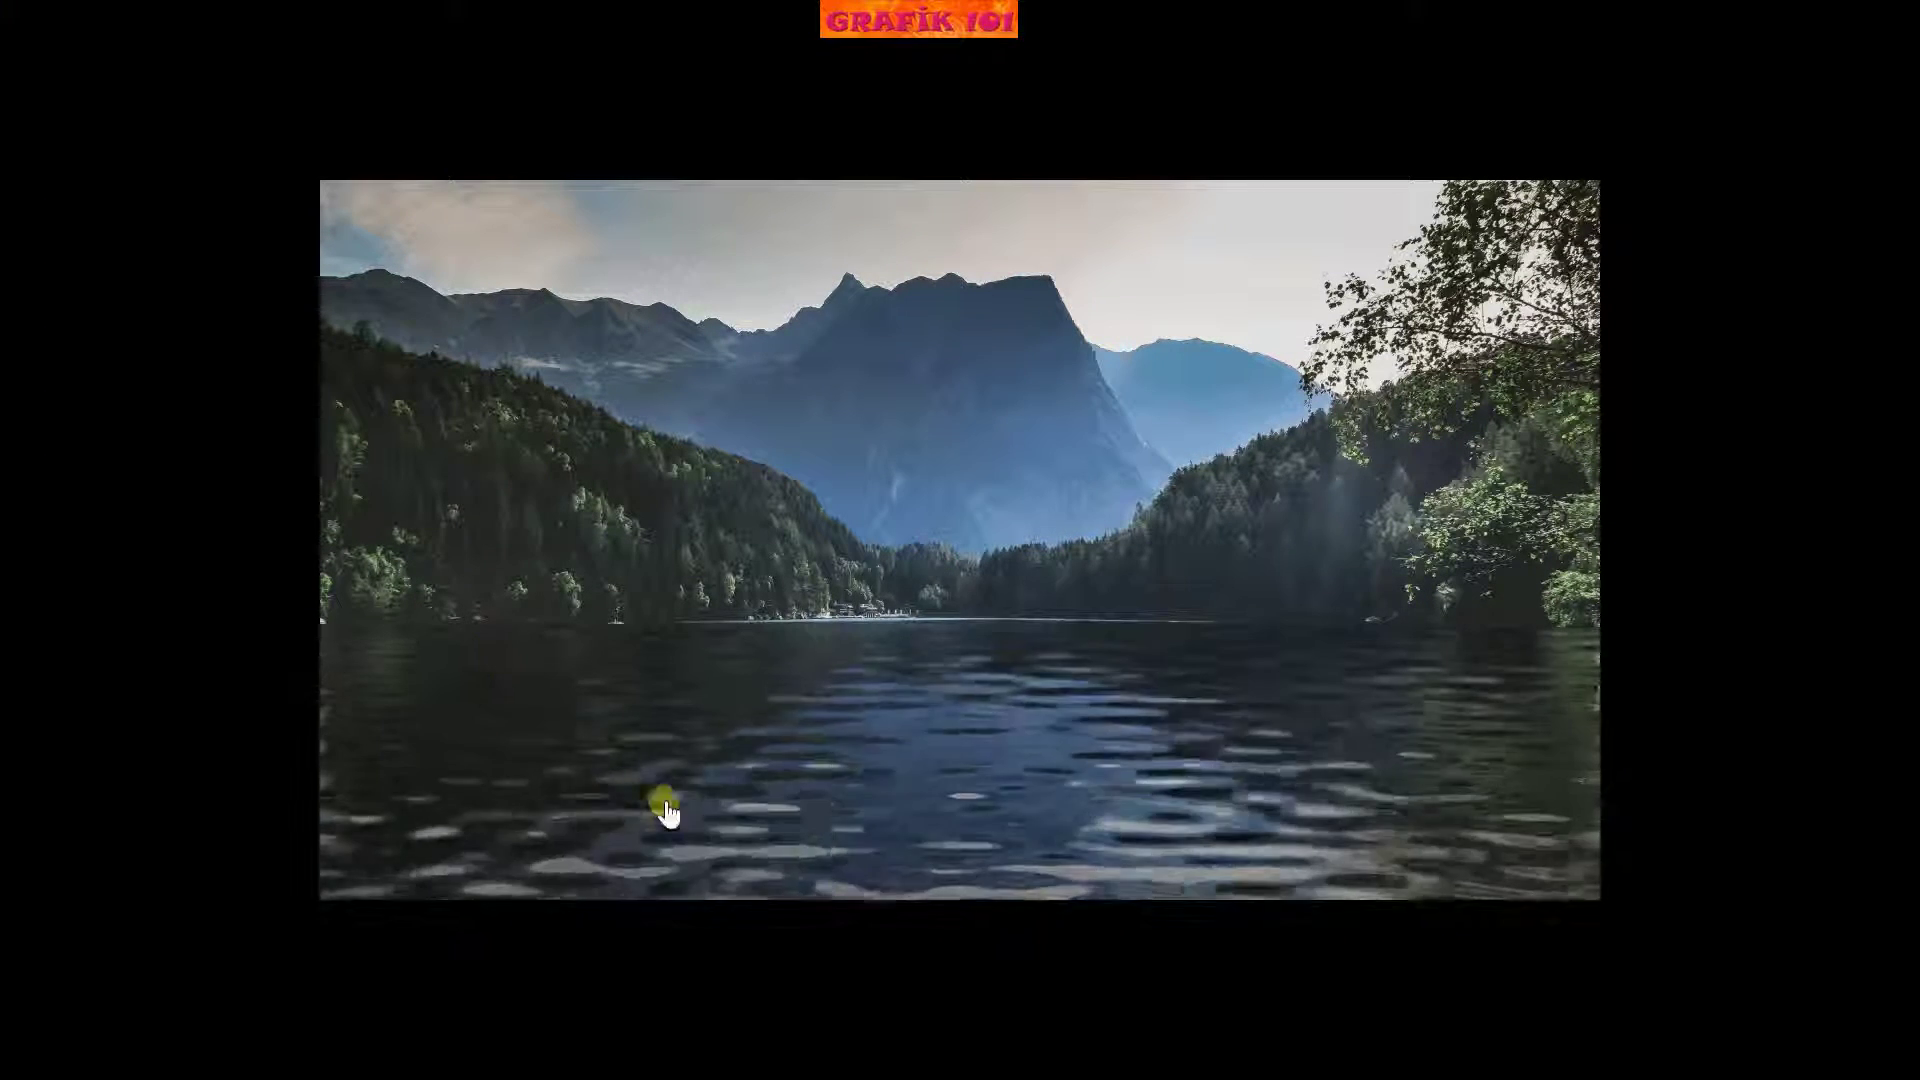
pyautogui.doubleClick(343, 771)
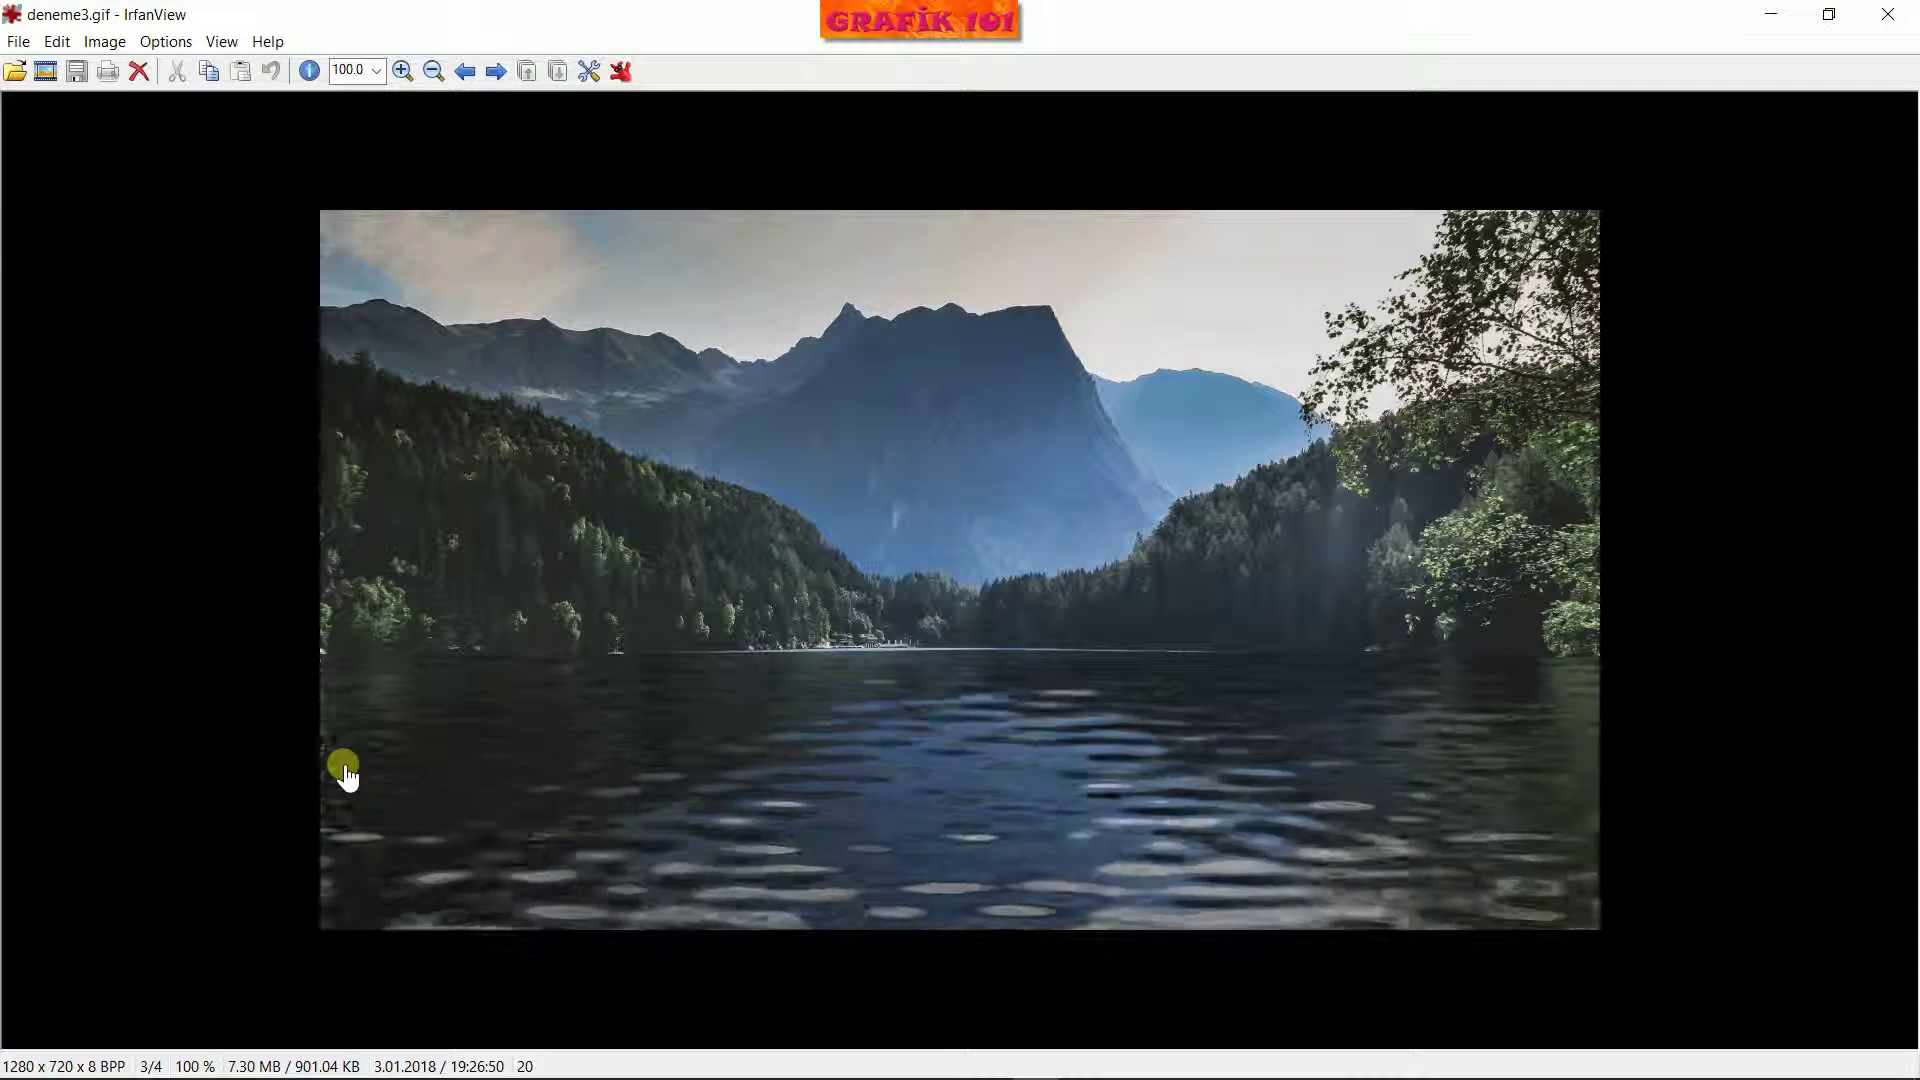
pyautogui.click(1887, 35)
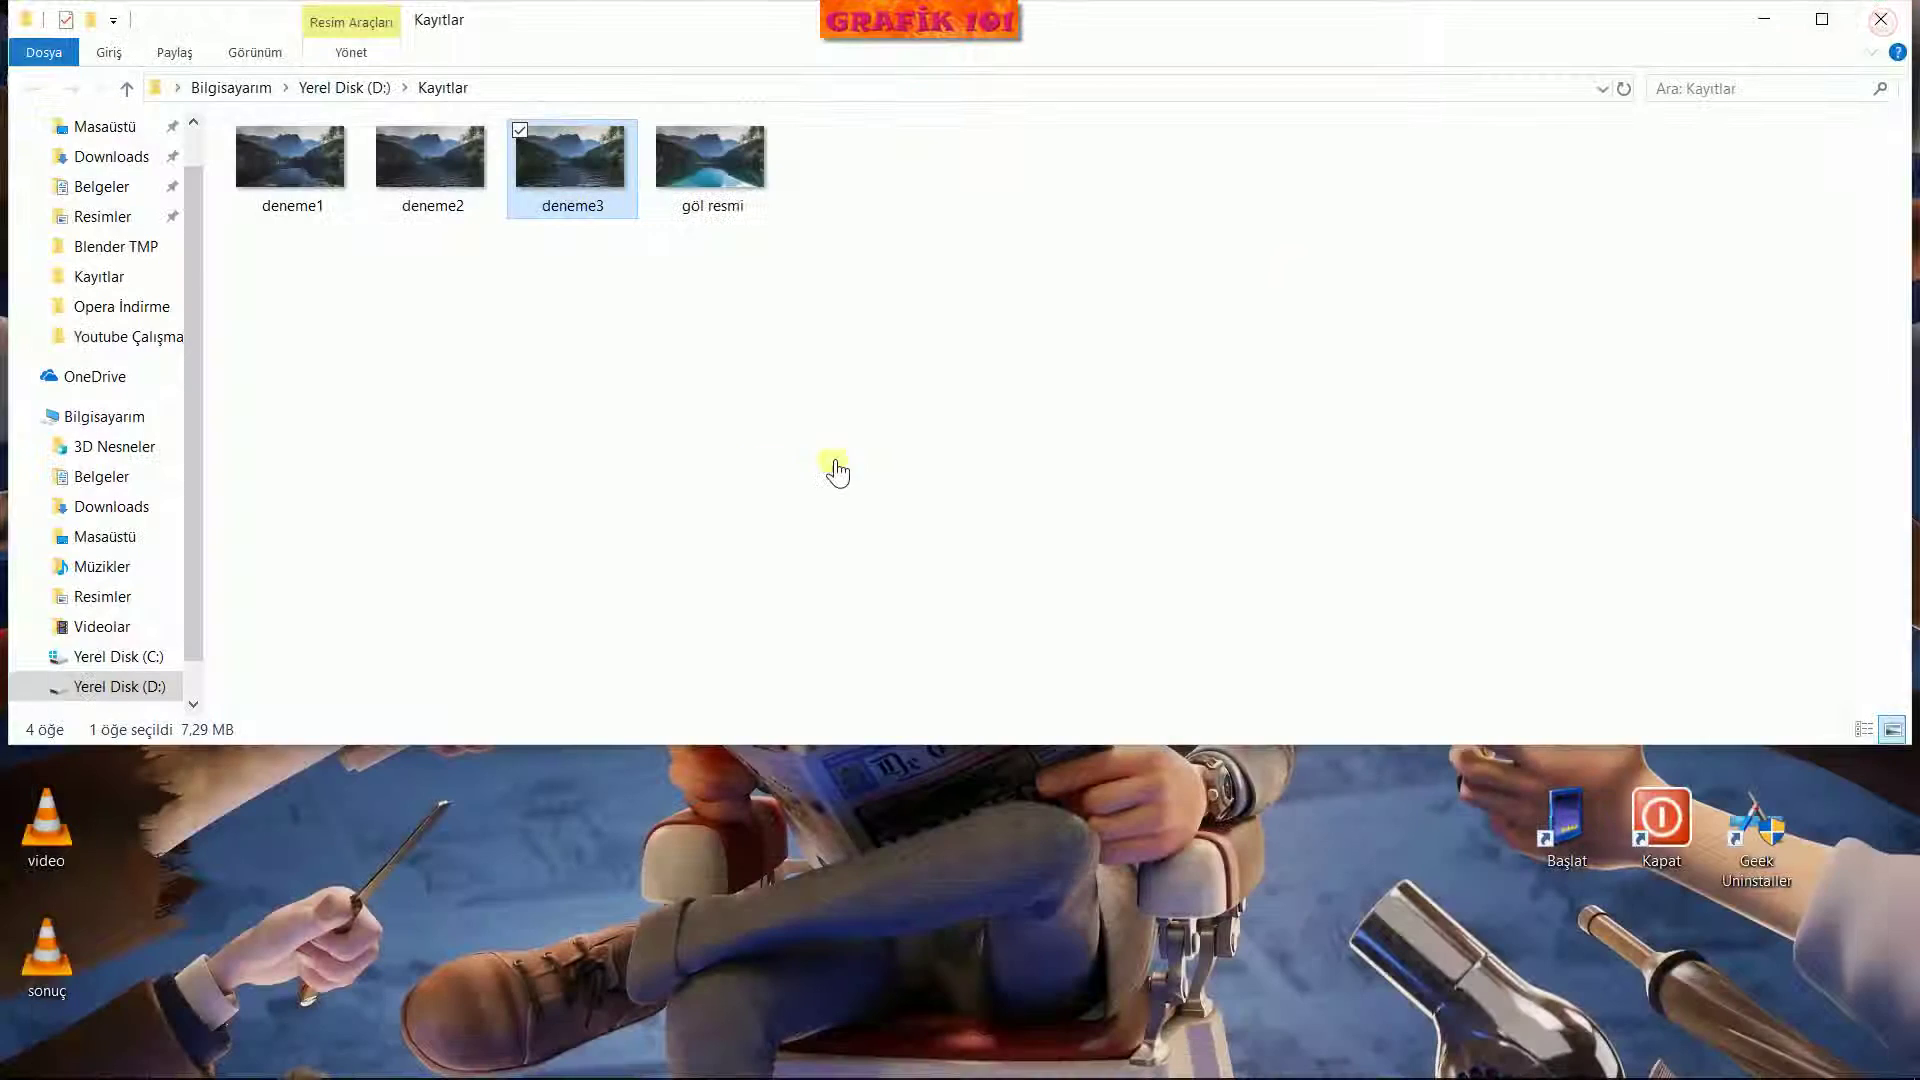
pyautogui.click(1762, 20)
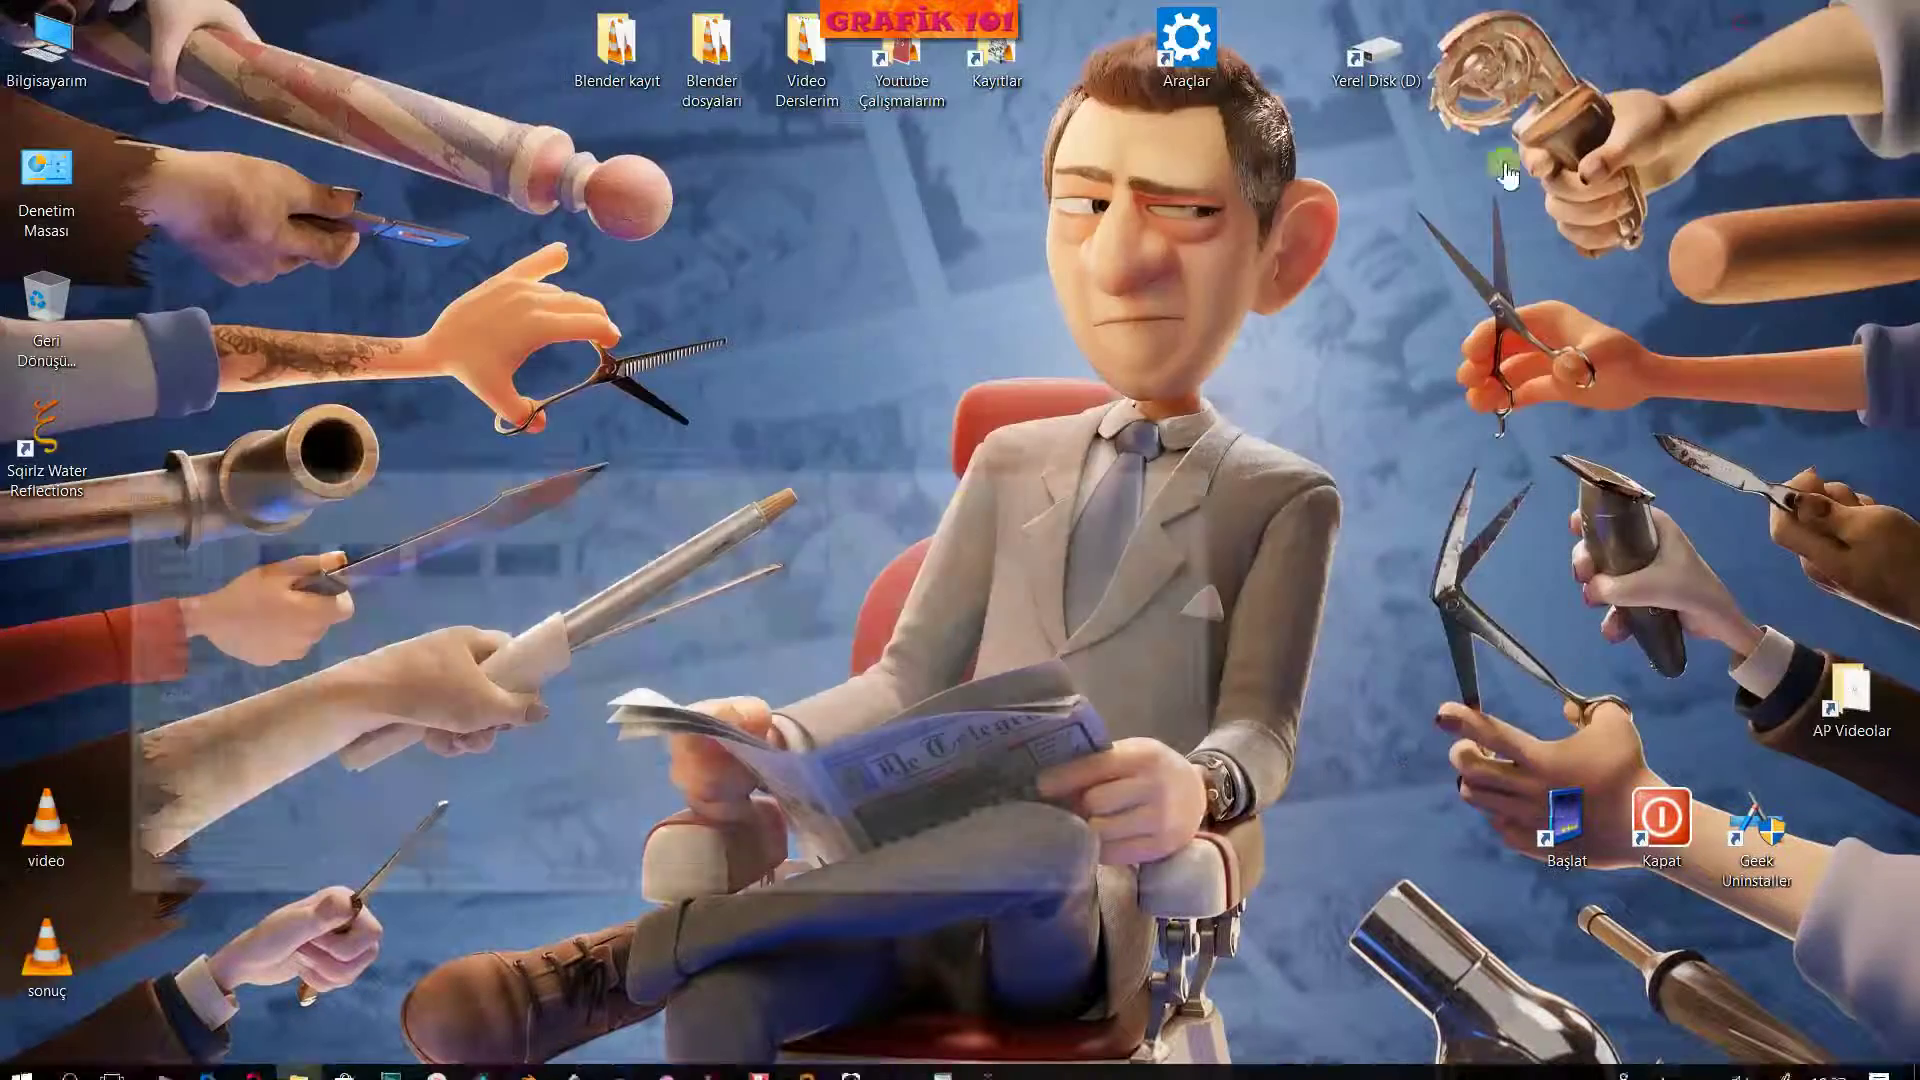
# Return to Sqirlz Water Reflections, set the basic ripple blur to 1 and preview the ripples
pyautogui.click(1033, 1066)
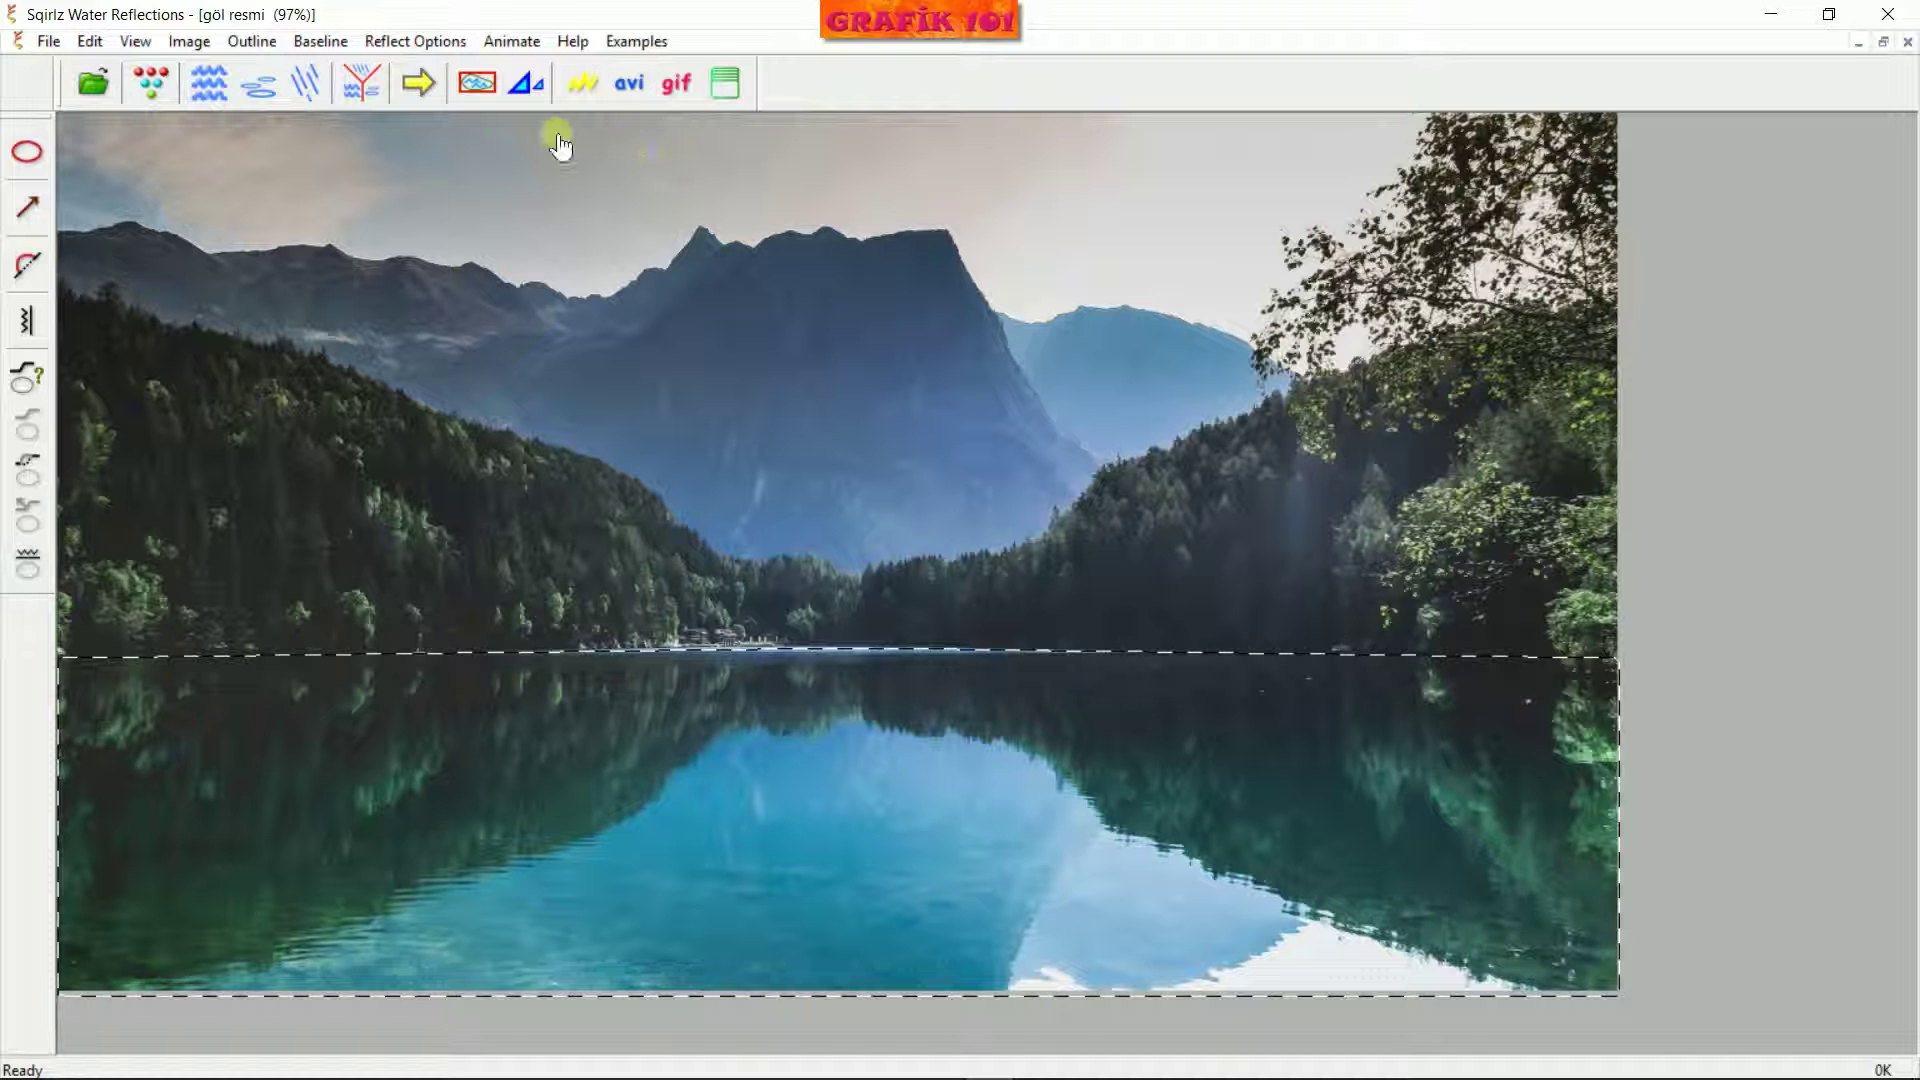
pyautogui.click(209, 85)
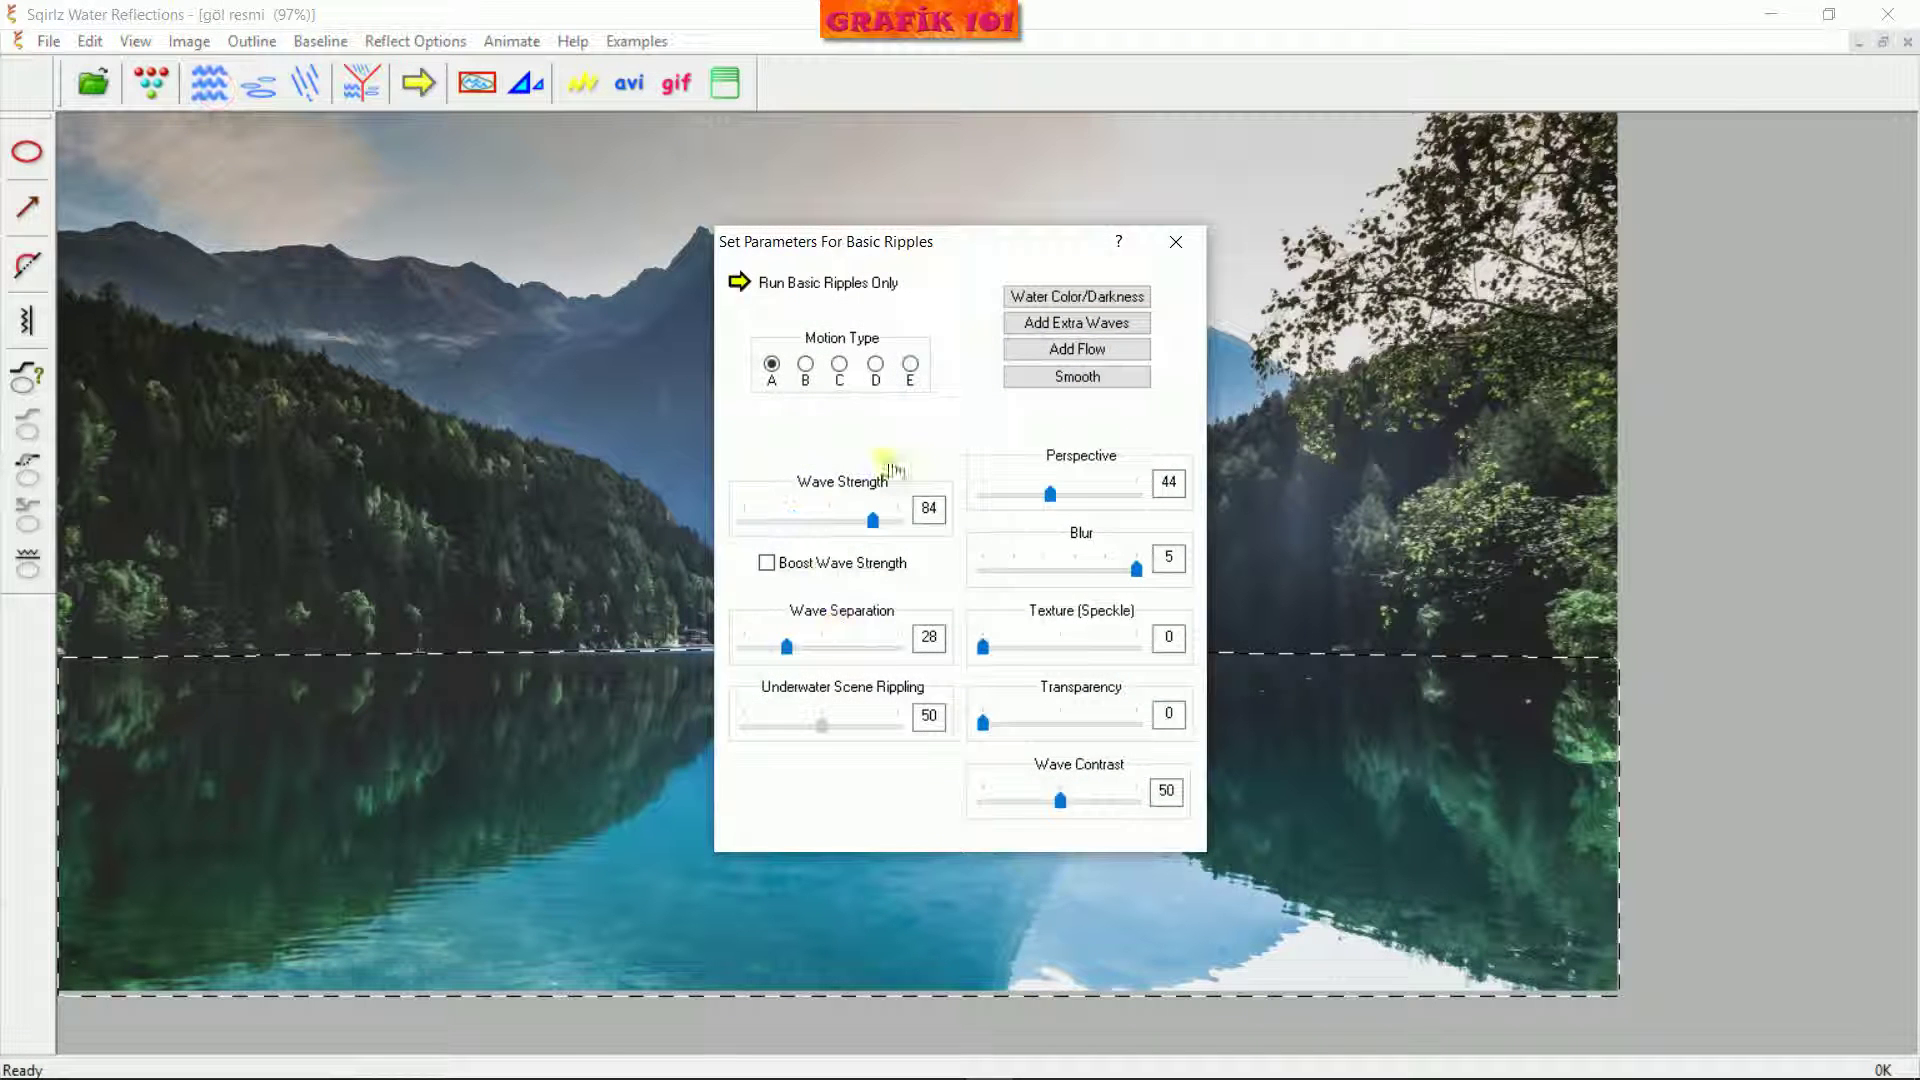
pyautogui.moveTo(1124, 578); pyautogui.dragTo(1067, 581)
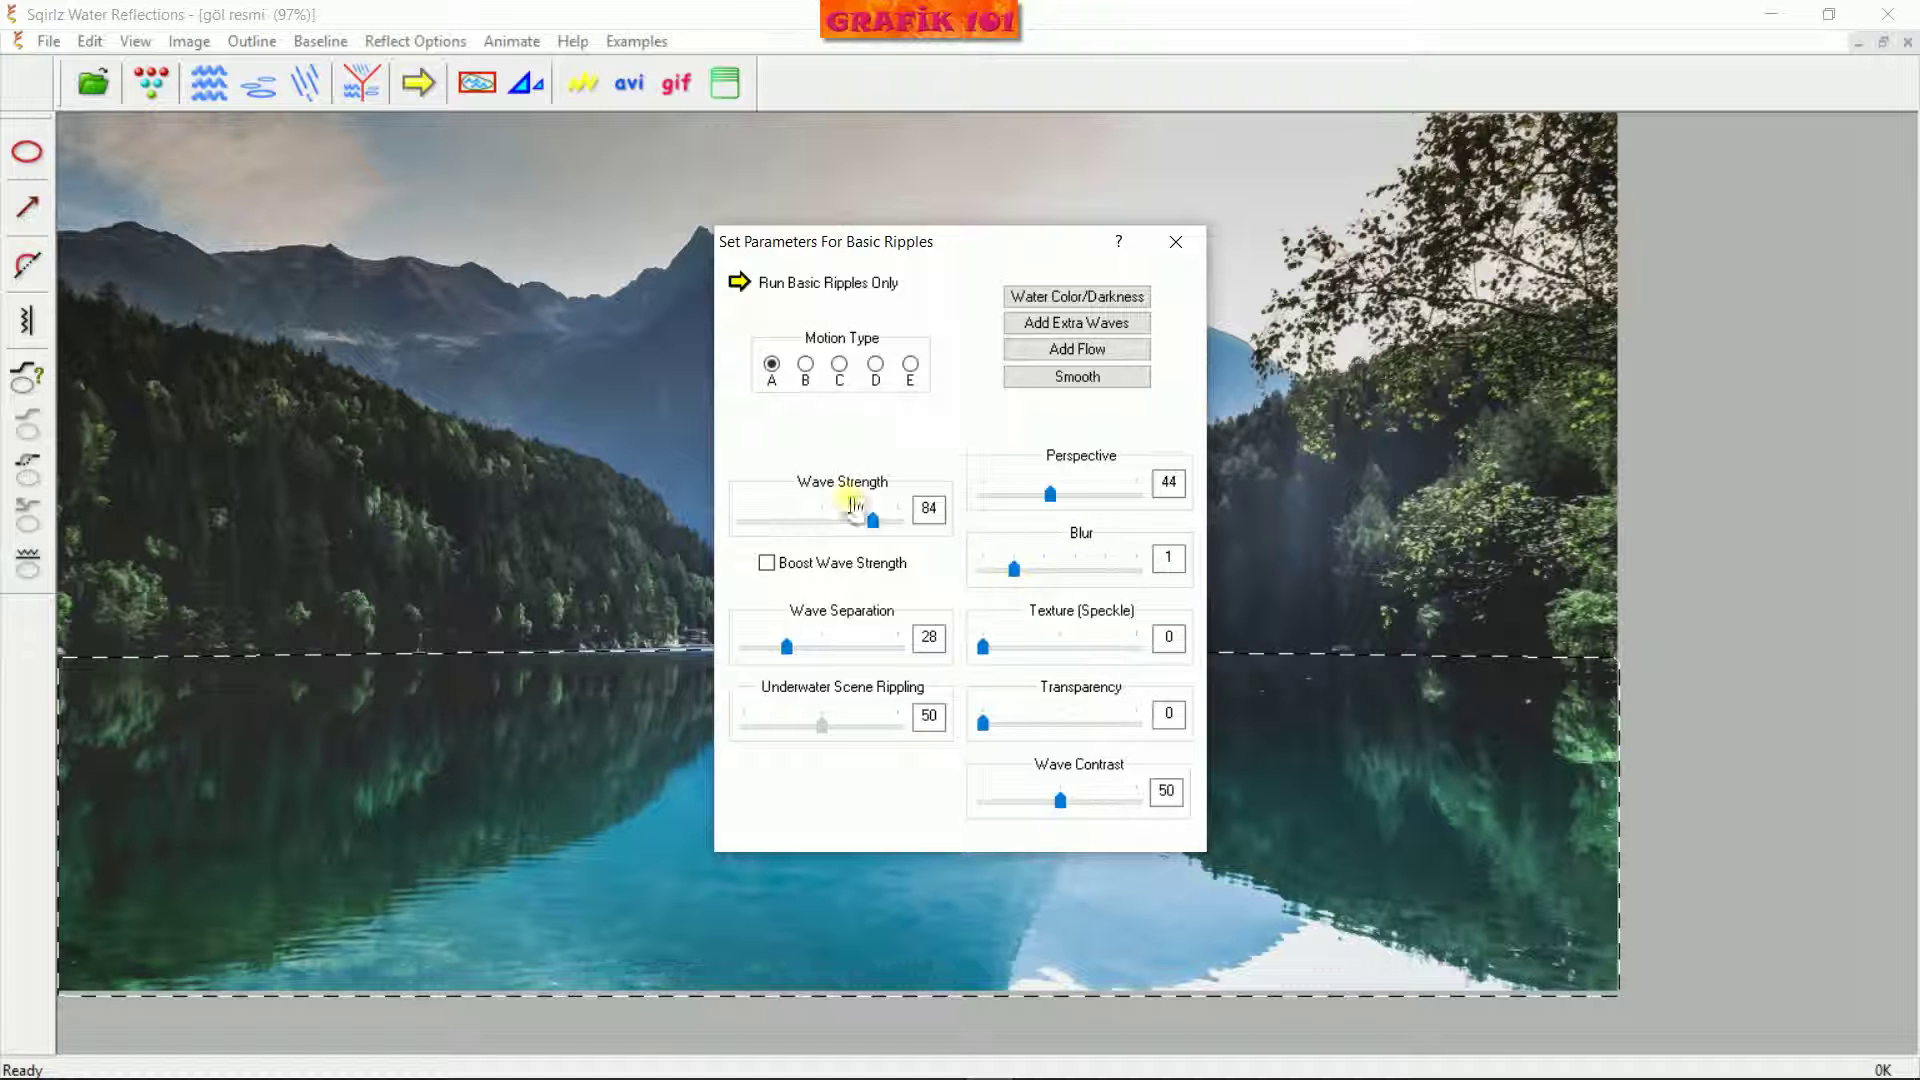
pyautogui.click(735, 290)
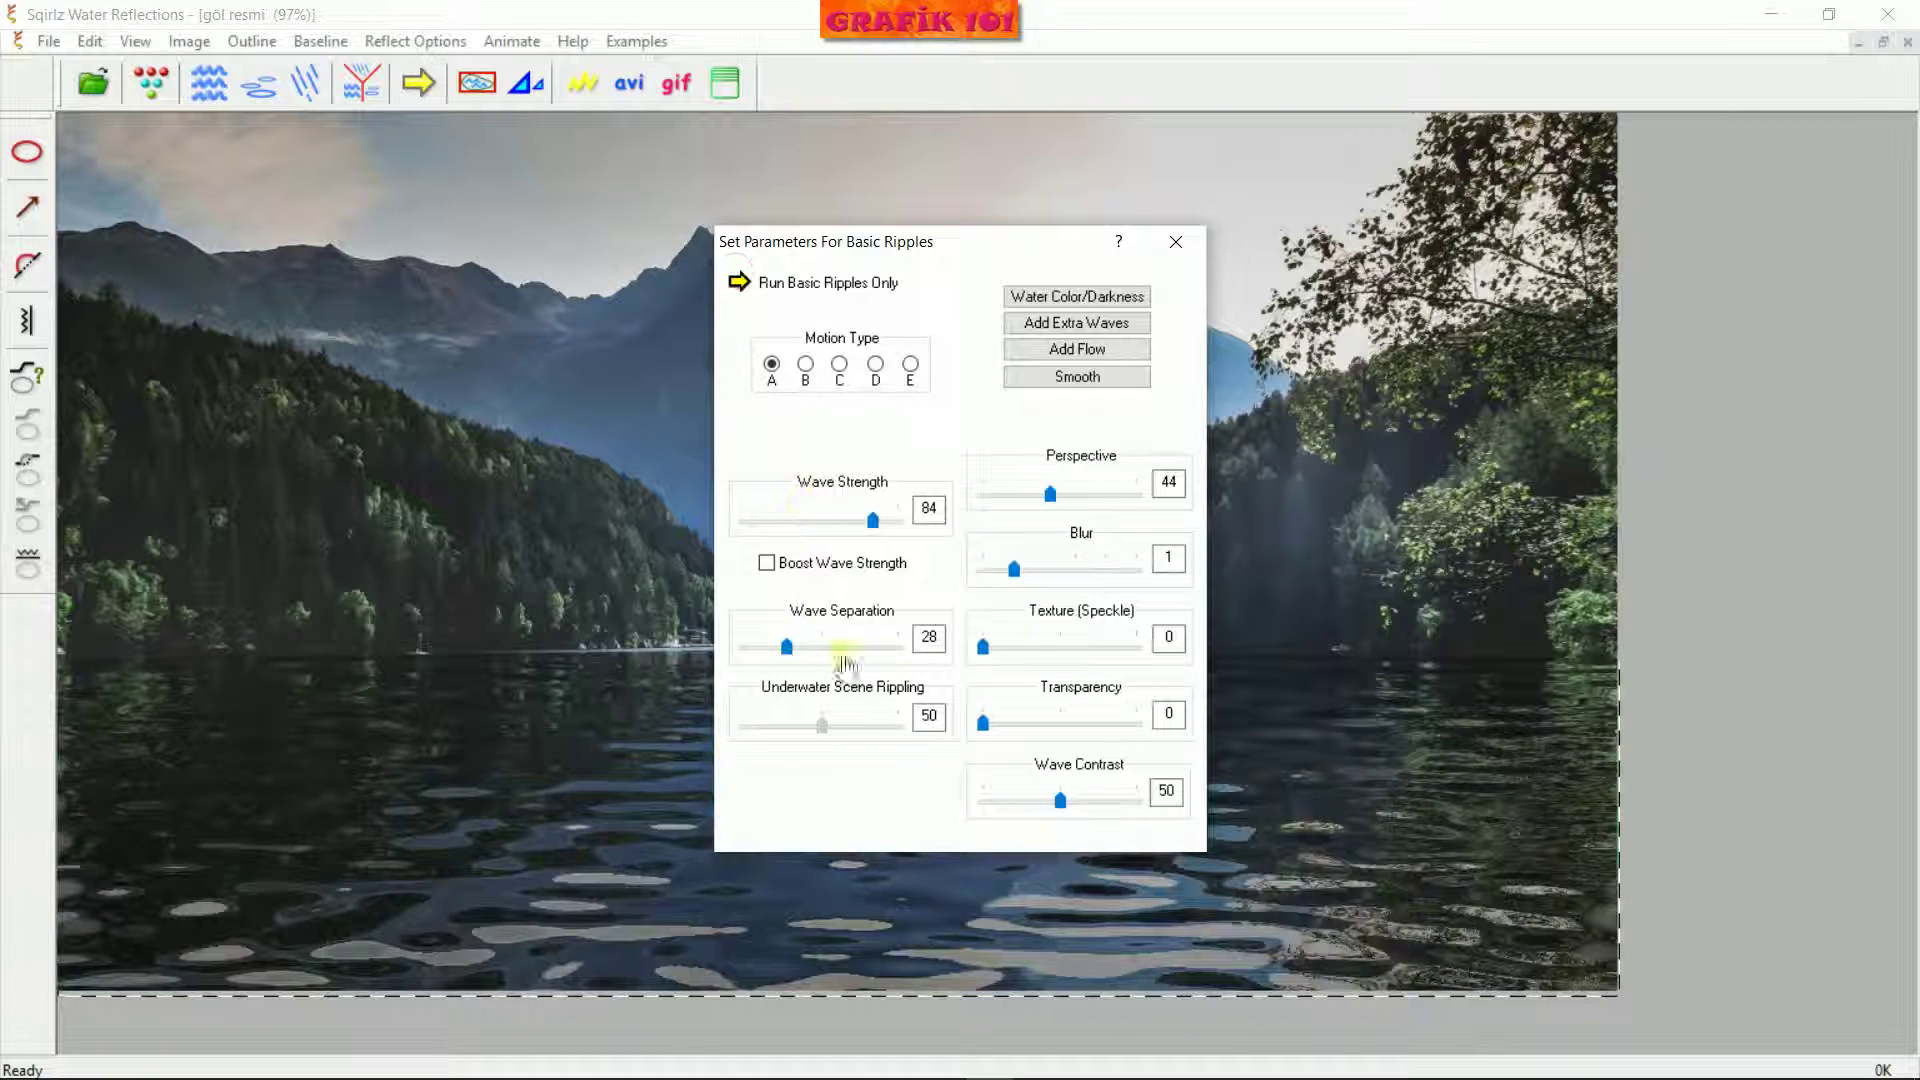
pyautogui.click(737, 284)
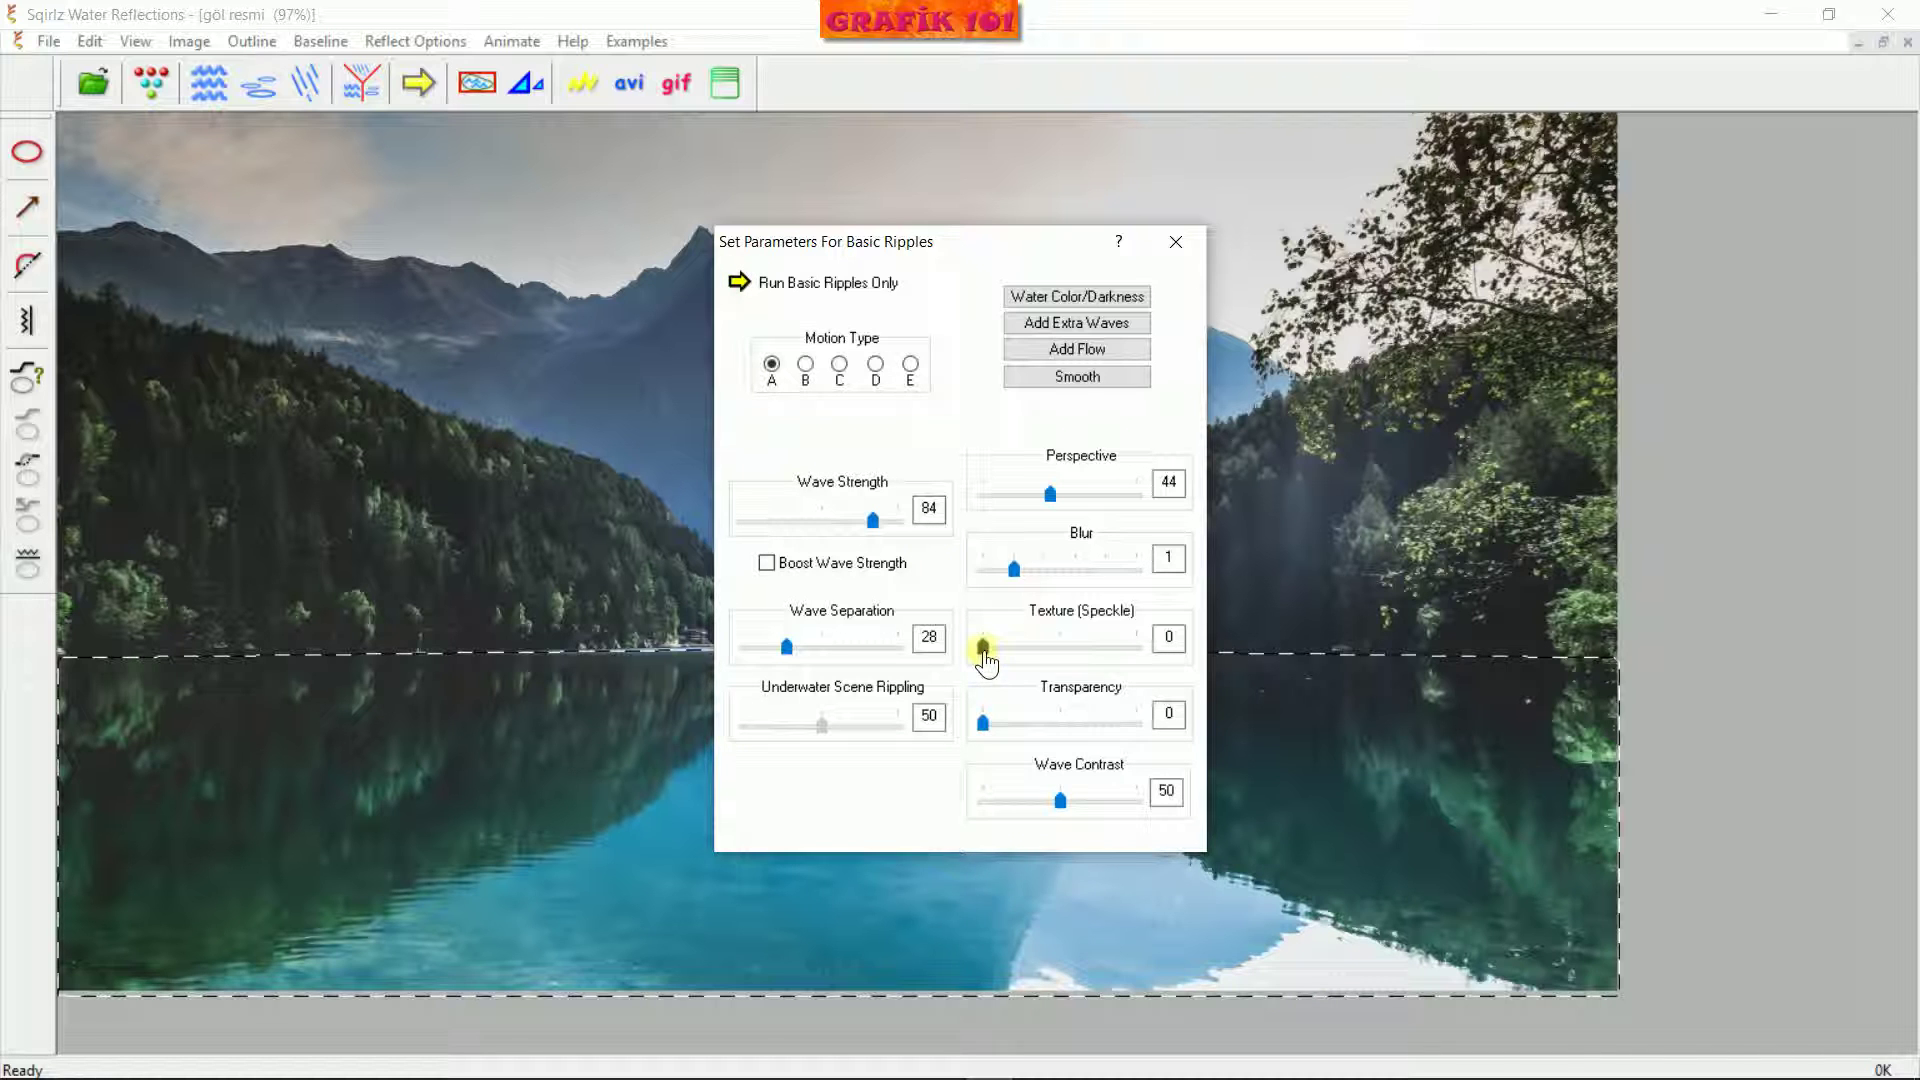
# Try a texture (speckle) of 73 for the basic ripples and preview it, marking the speckled water areas
pyautogui.moveTo(984, 649); pyautogui.dragTo(1097, 684)
pyautogui.click(737, 285)
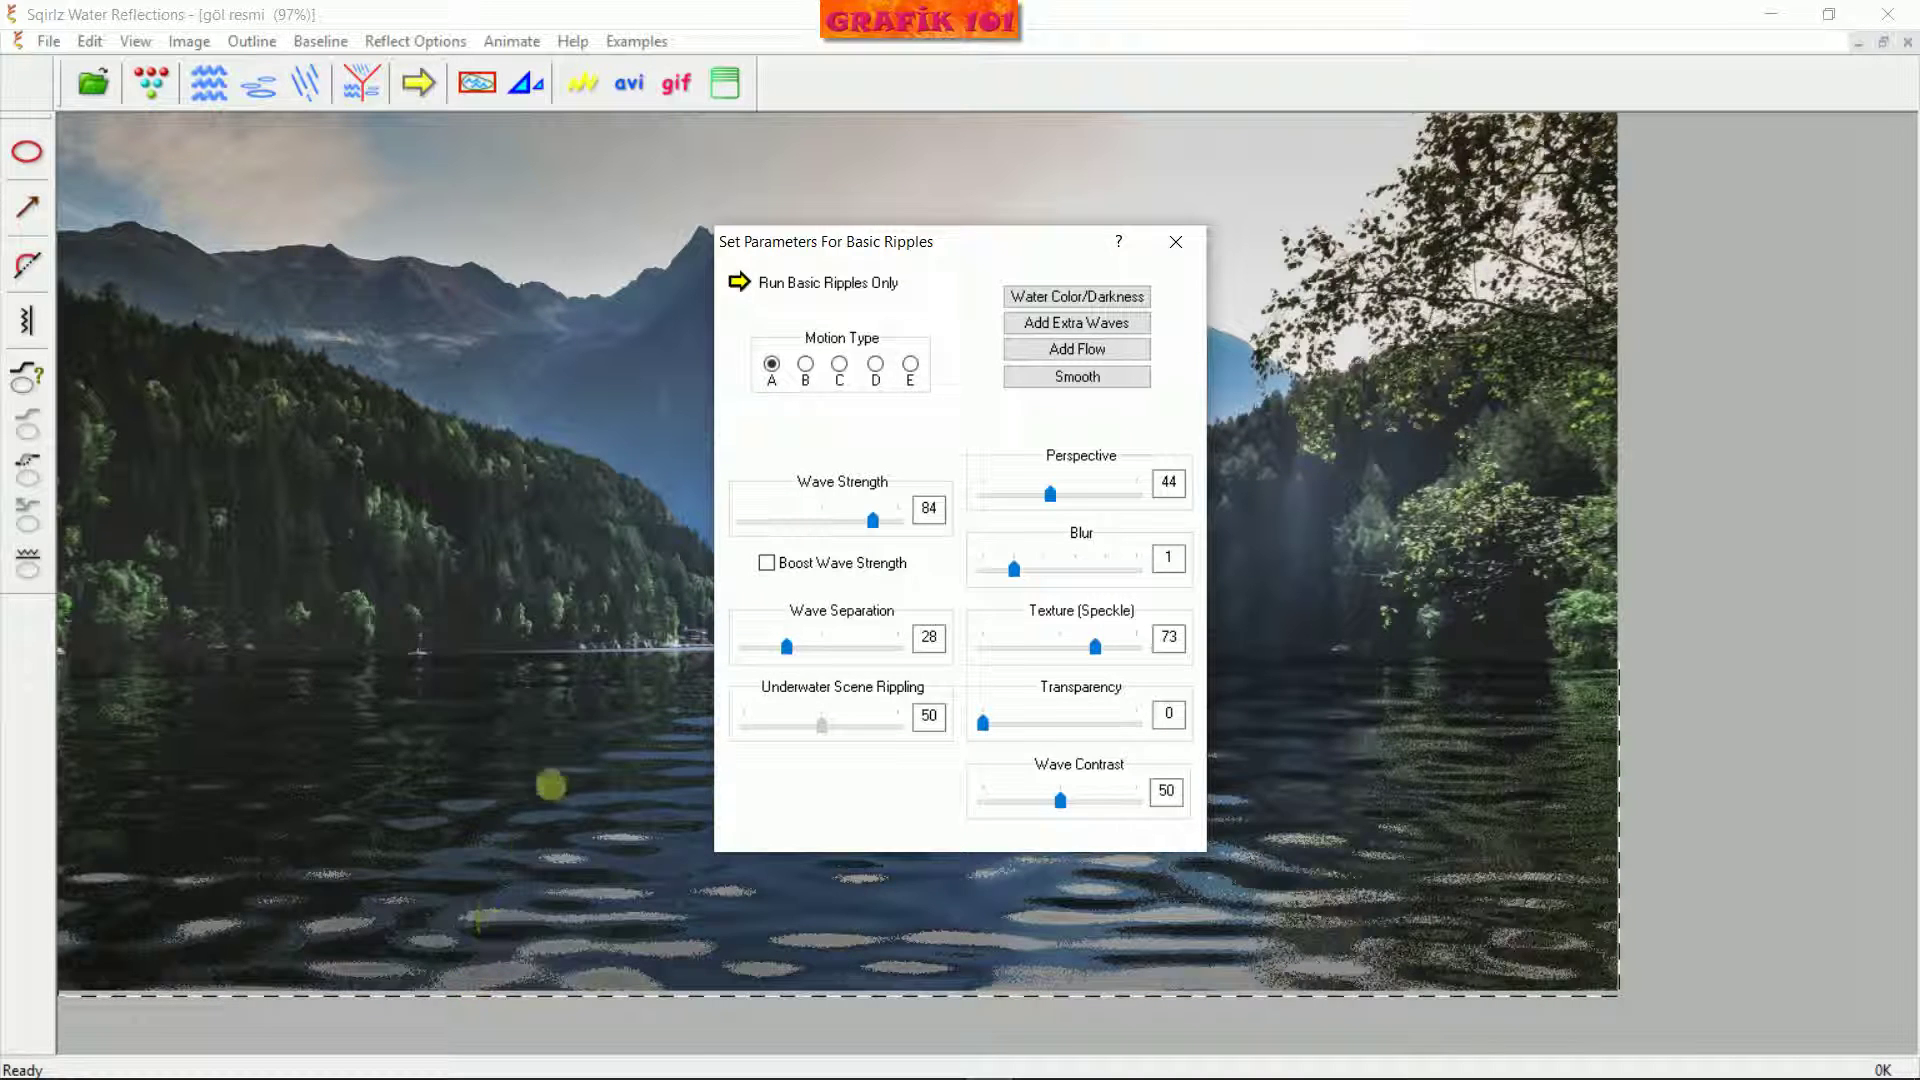
pyautogui.moveTo(546, 738)
pyautogui.mouseDown()
pyautogui.moveTo(505, 840)
pyautogui.moveTo(488, 837)
pyautogui.mouseUp()
pyautogui.moveTo(1472, 708)
pyautogui.mouseDown()
pyautogui.moveTo(1422, 723)
pyautogui.moveTo(1375, 790)
pyautogui.moveTo(1387, 844)
pyautogui.moveTo(1462, 912)
pyautogui.moveTo(1552, 785)
pyautogui.moveTo(1456, 672)
pyautogui.moveTo(1410, 814)
pyautogui.moveTo(1564, 794)
pyautogui.moveTo(1451, 843)
pyautogui.mouseUp()
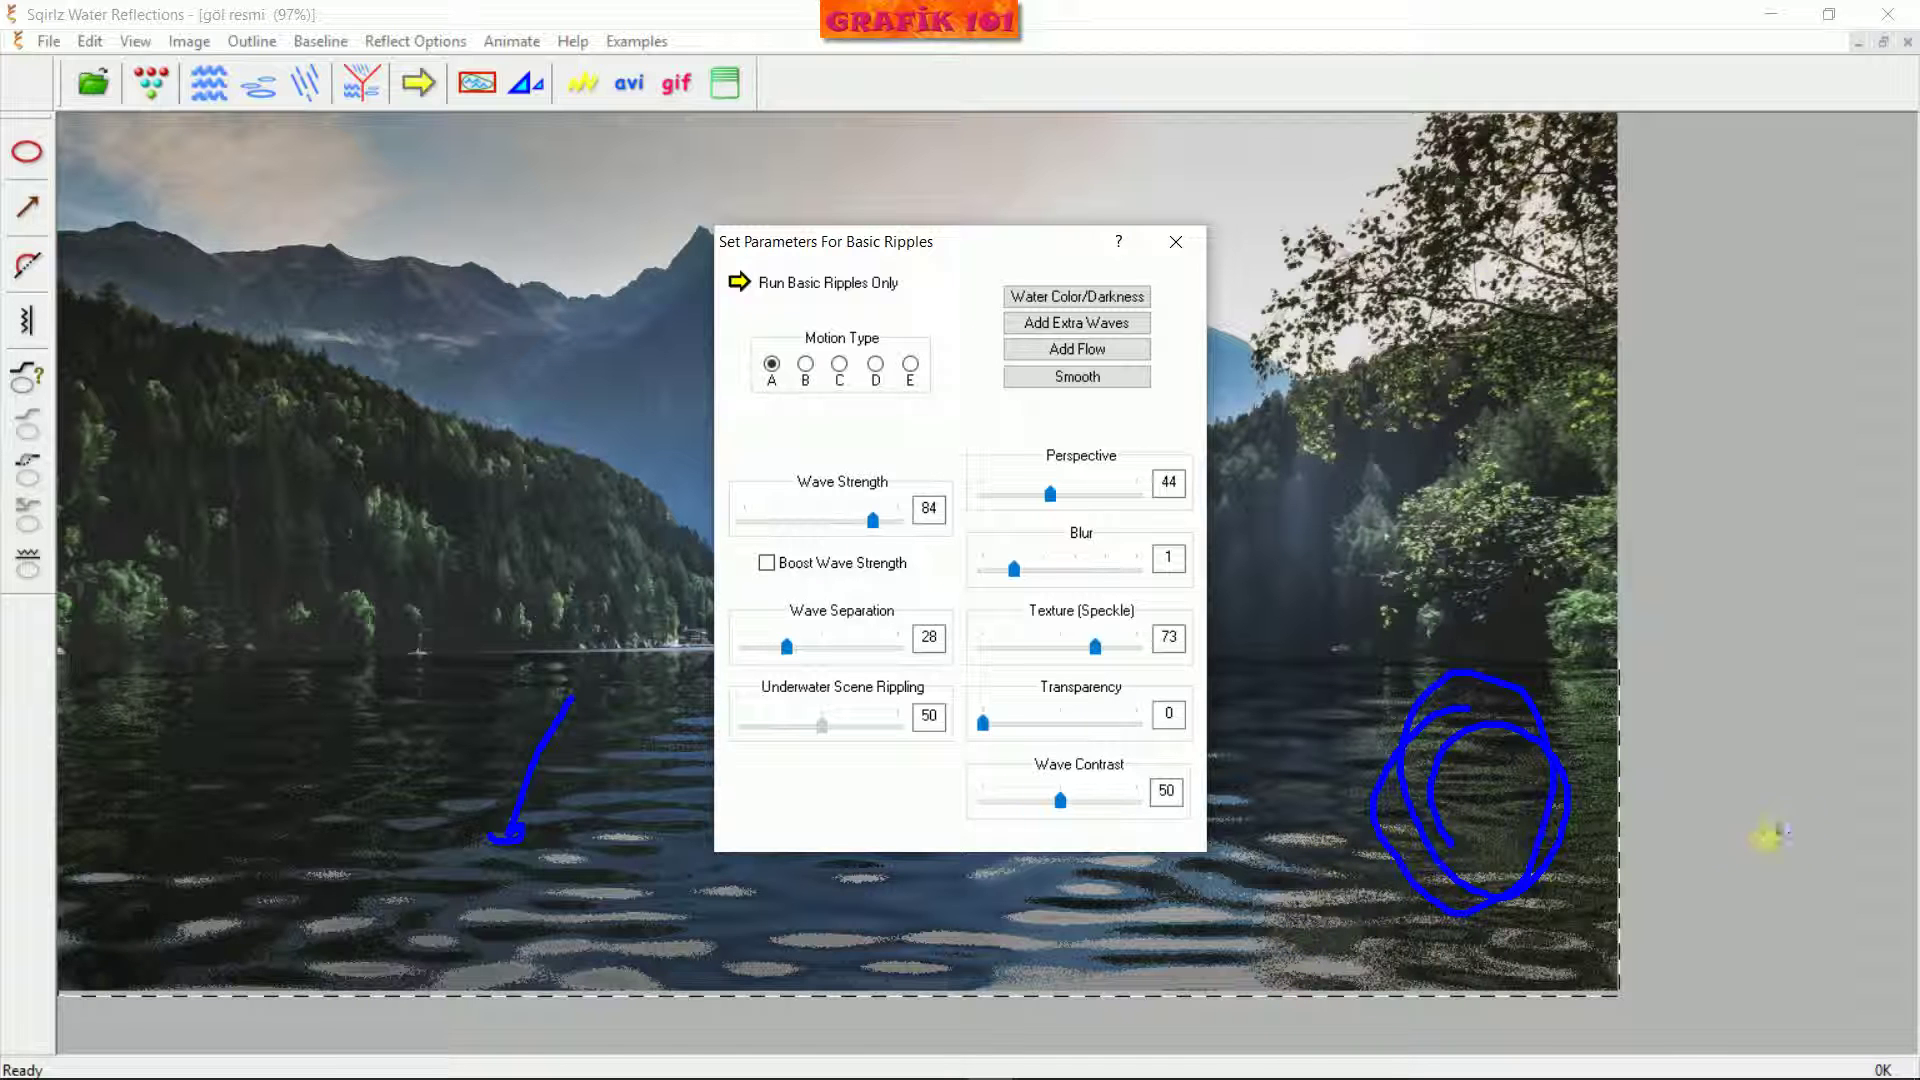
pyautogui.press('Escape')
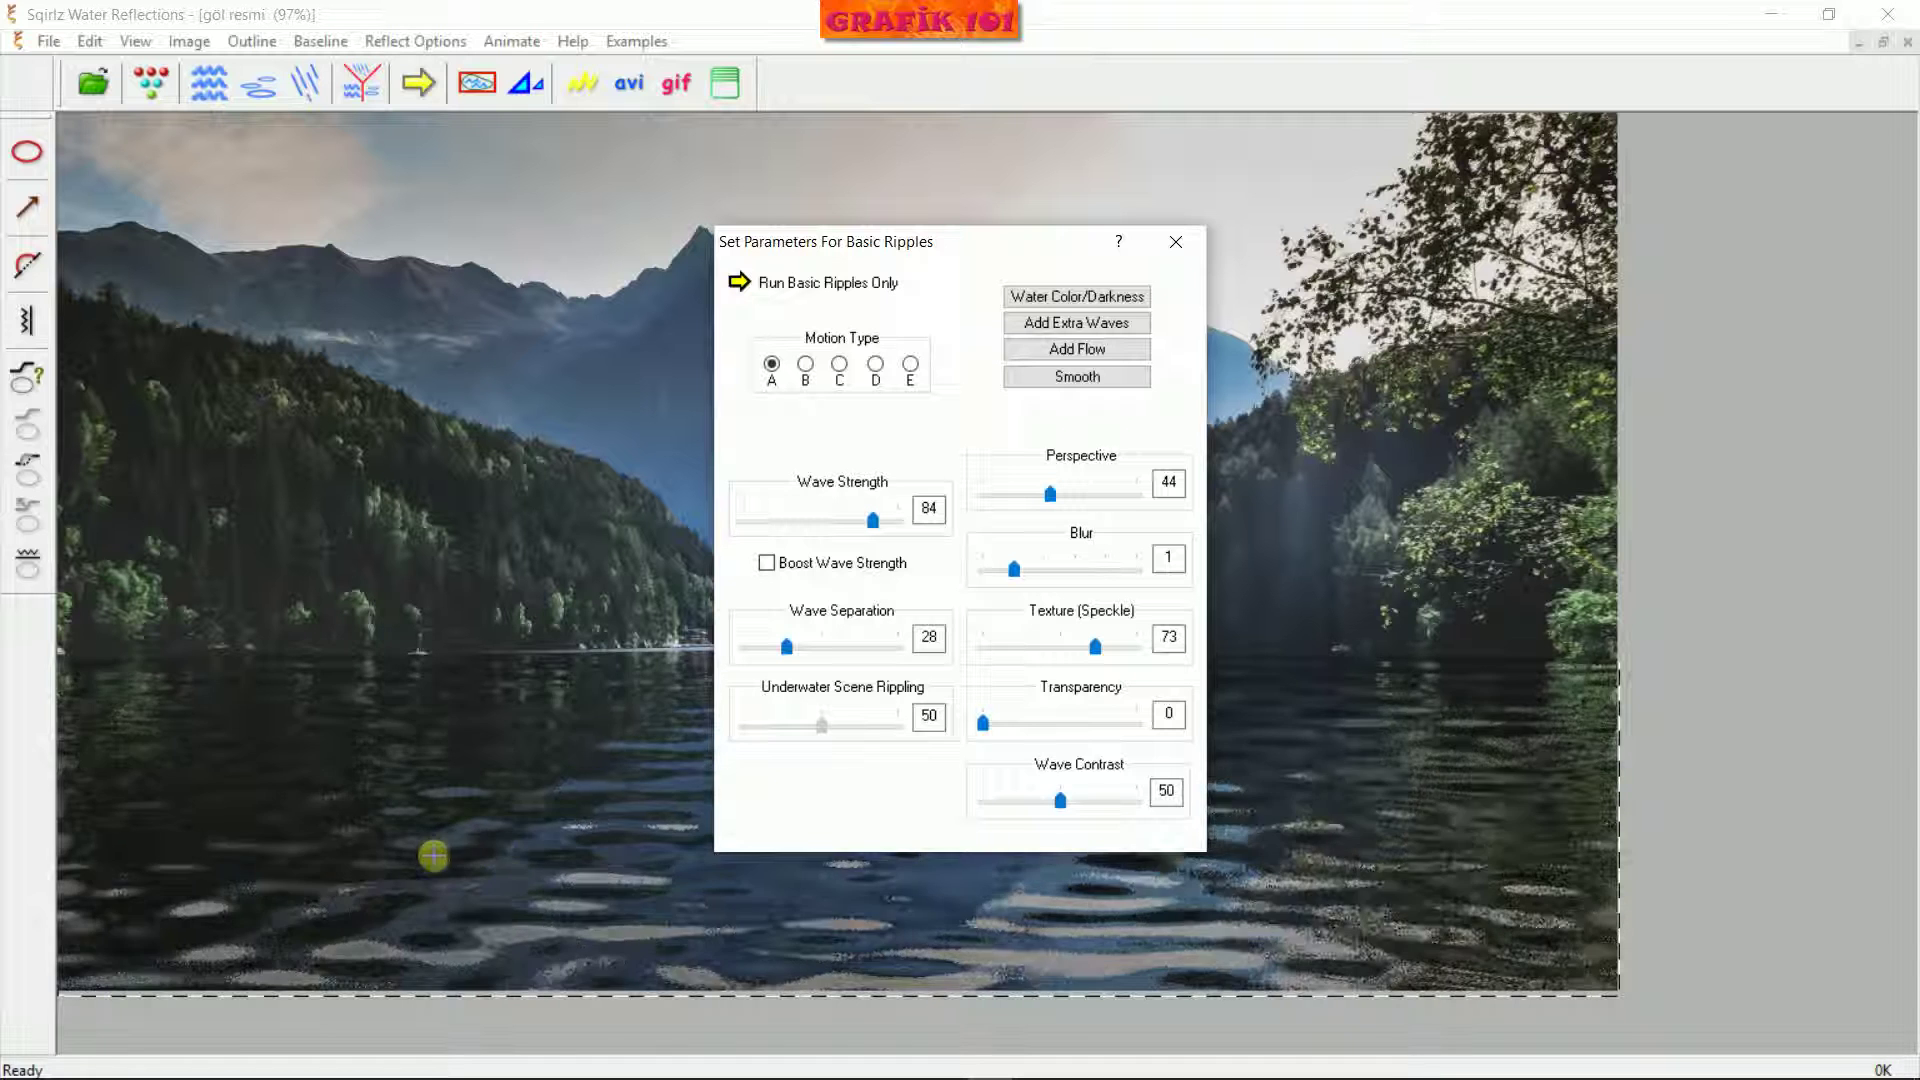
# Try a texture (speckle) of 20, preview it and return the texture to 0
pyautogui.click(1097, 650)
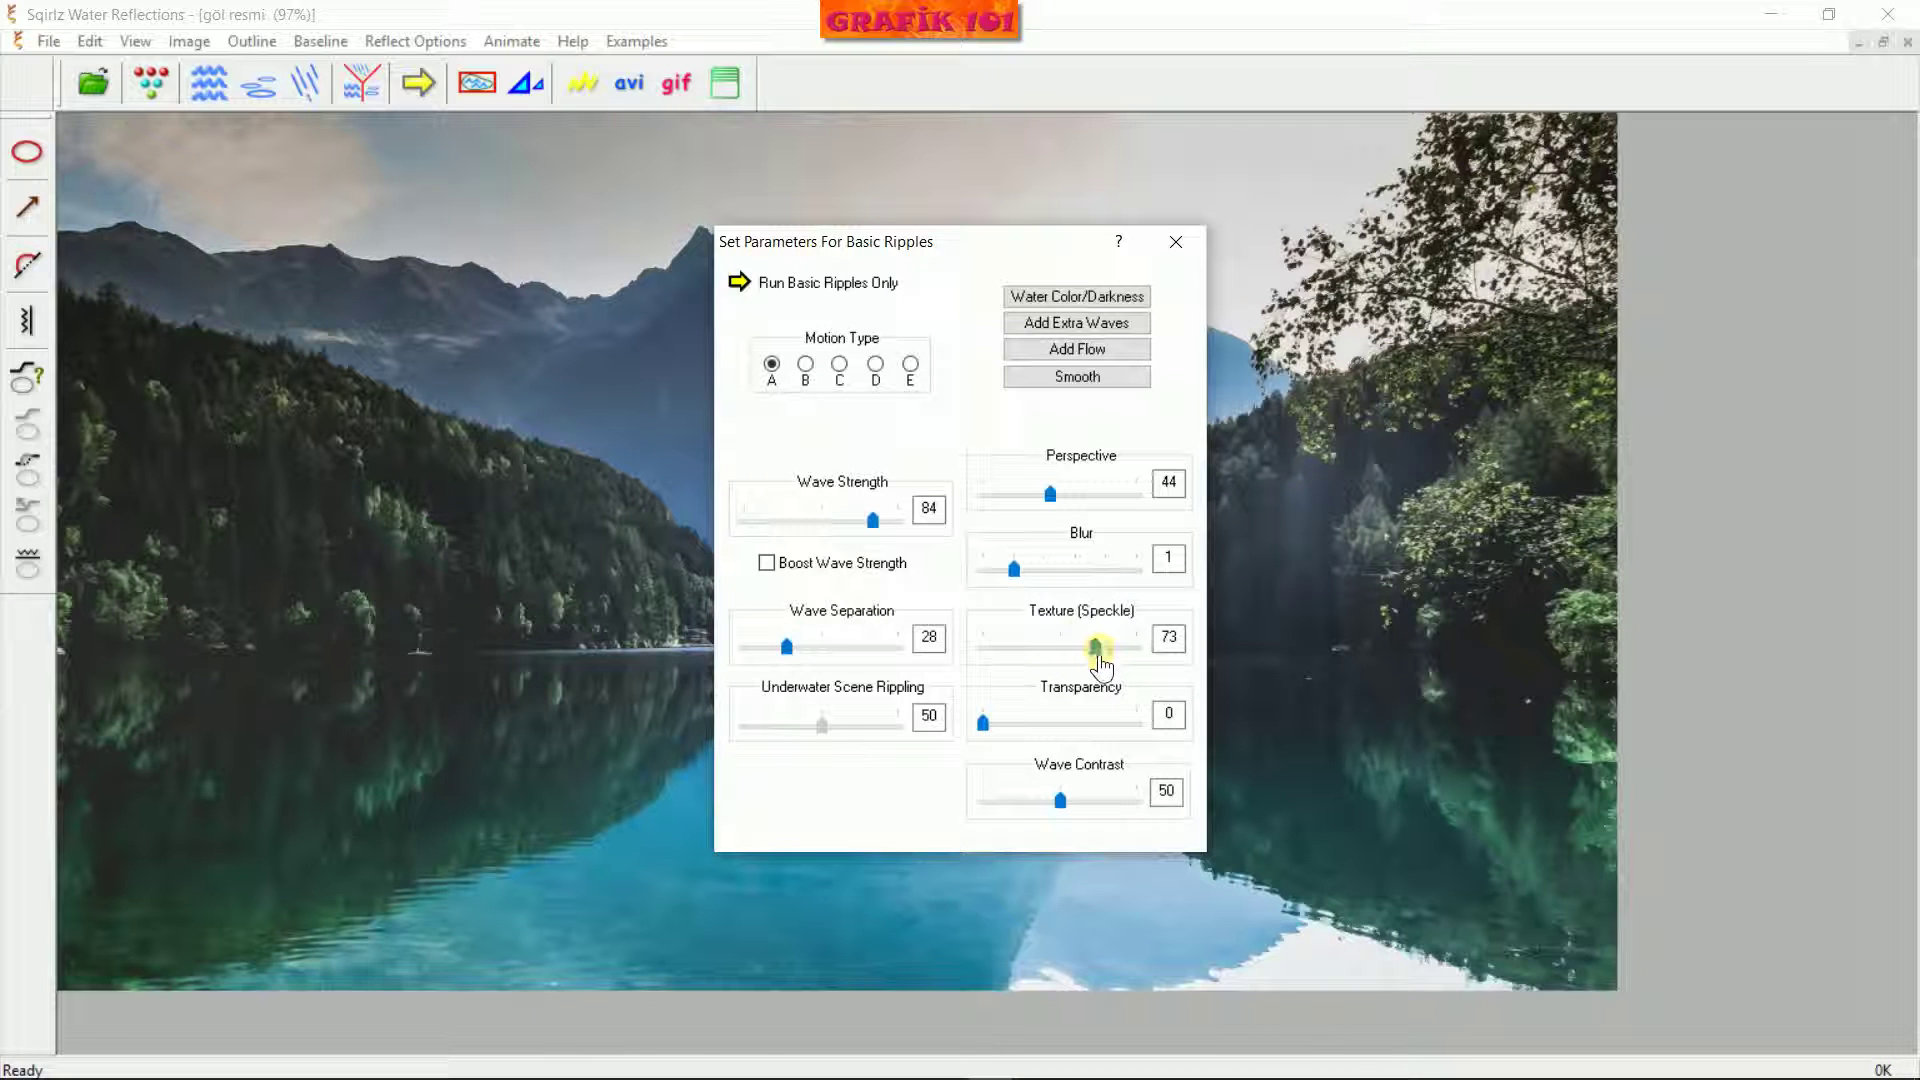
pyautogui.moveTo(1096, 652); pyautogui.dragTo(1019, 655)
pyautogui.click(741, 289)
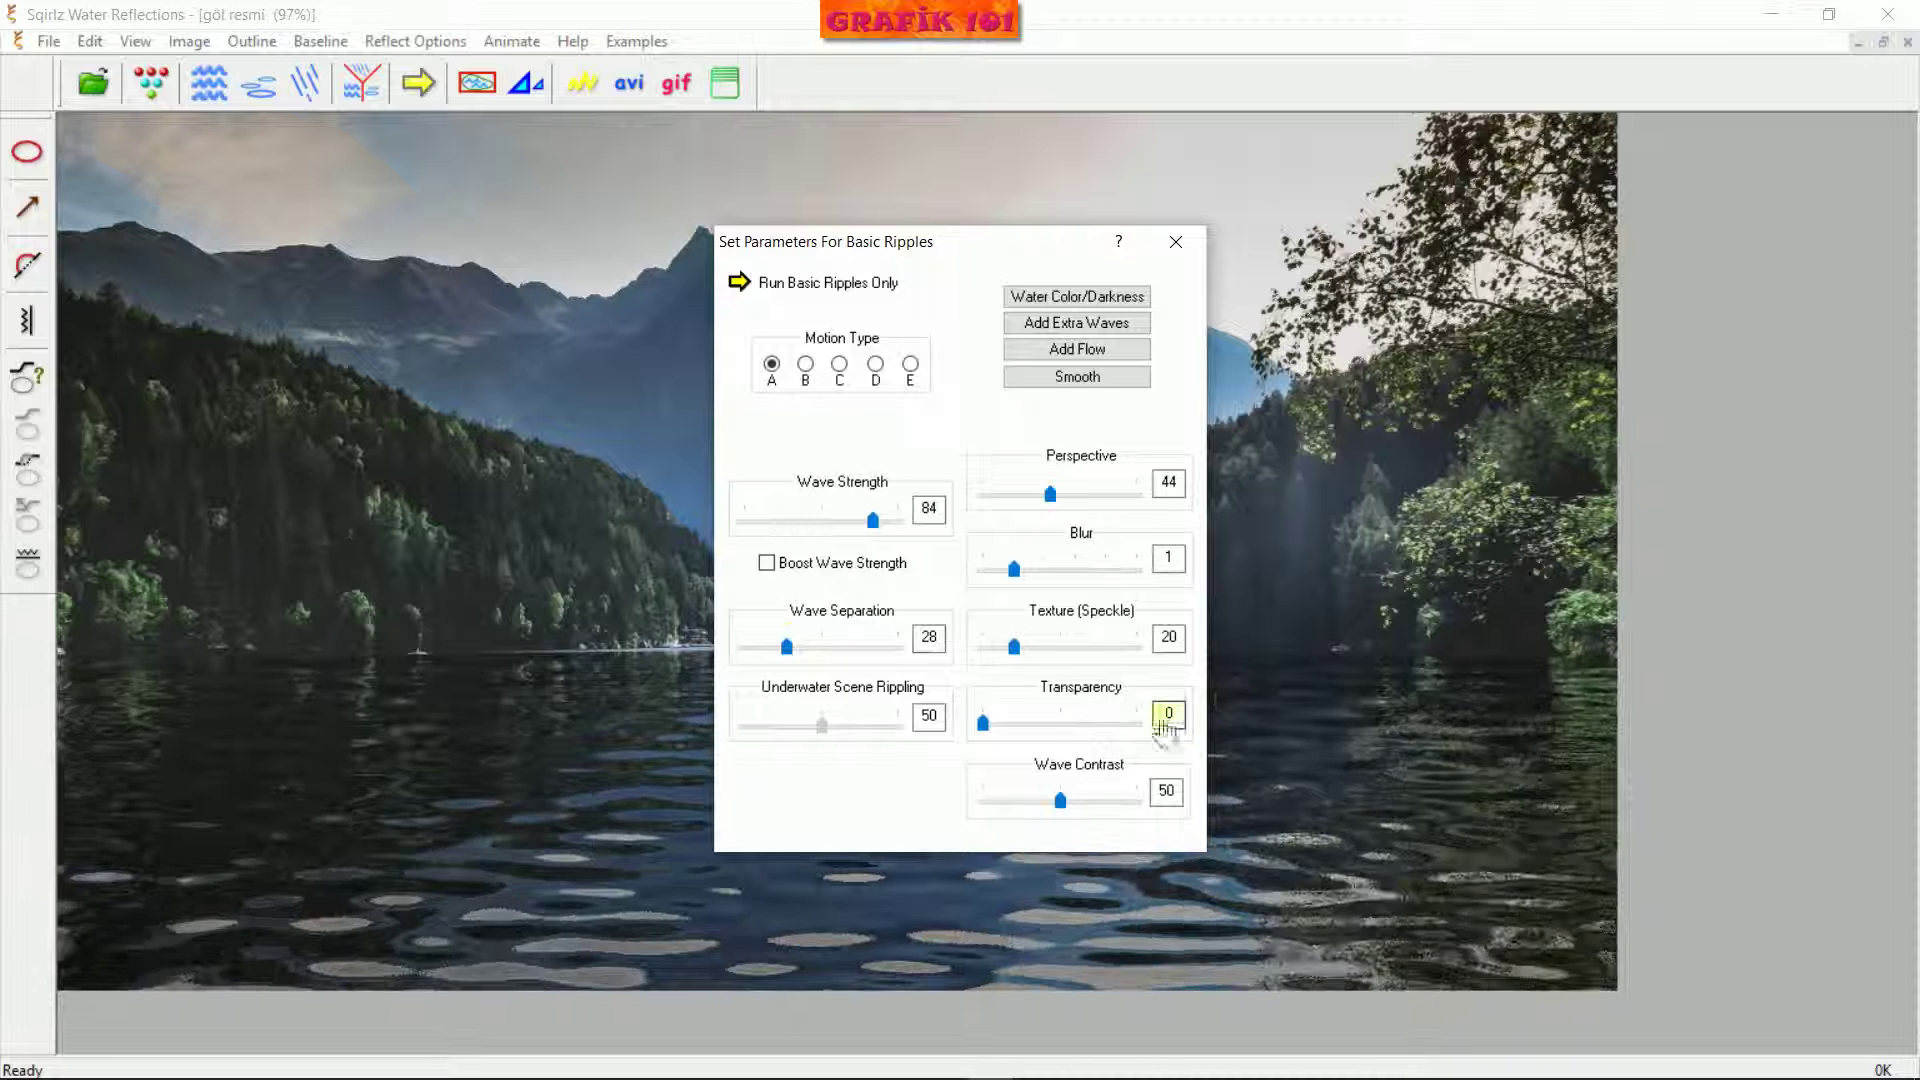
pyautogui.click(1015, 650)
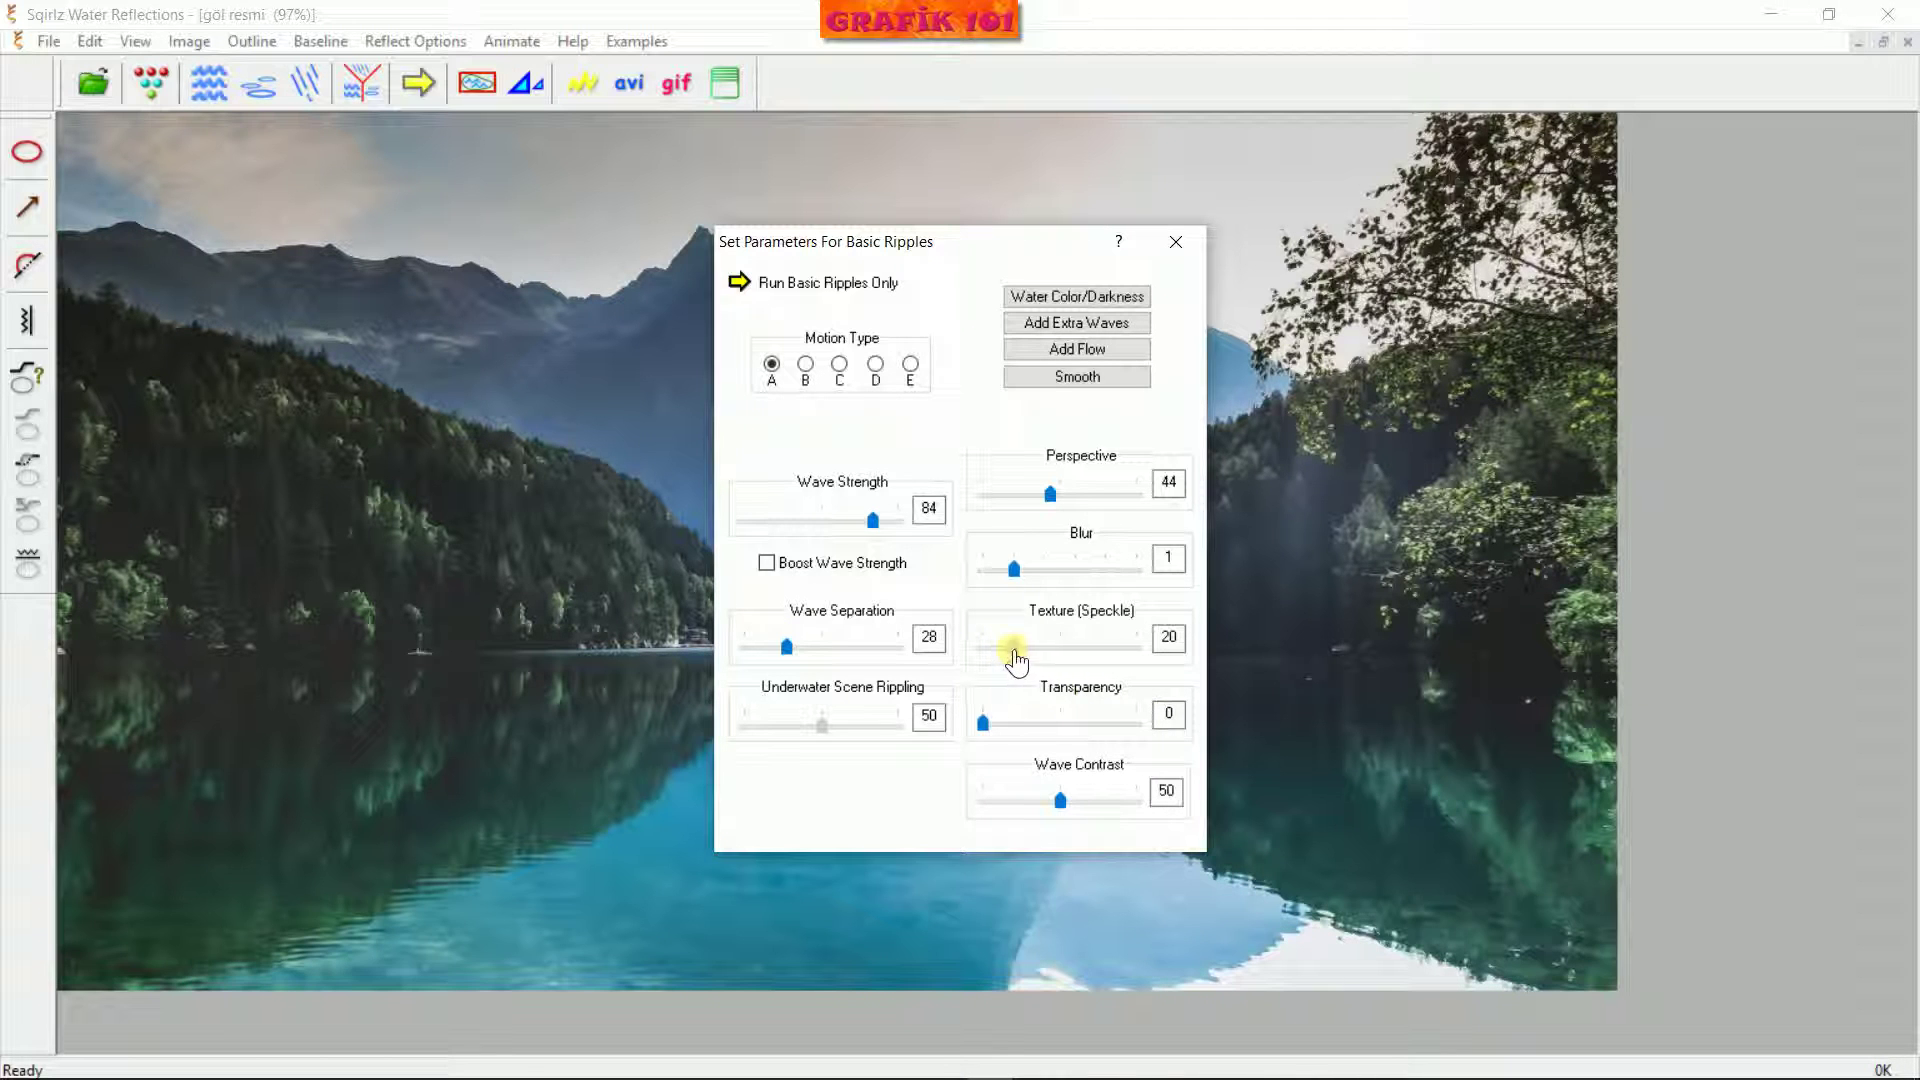
pyautogui.moveTo(1020, 662); pyautogui.dragTo(981, 664)
# Try basic ripple transparency values of 50 and 100, previewing the ripples at 50
pyautogui.moveTo(988, 731); pyautogui.dragTo(1066, 749)
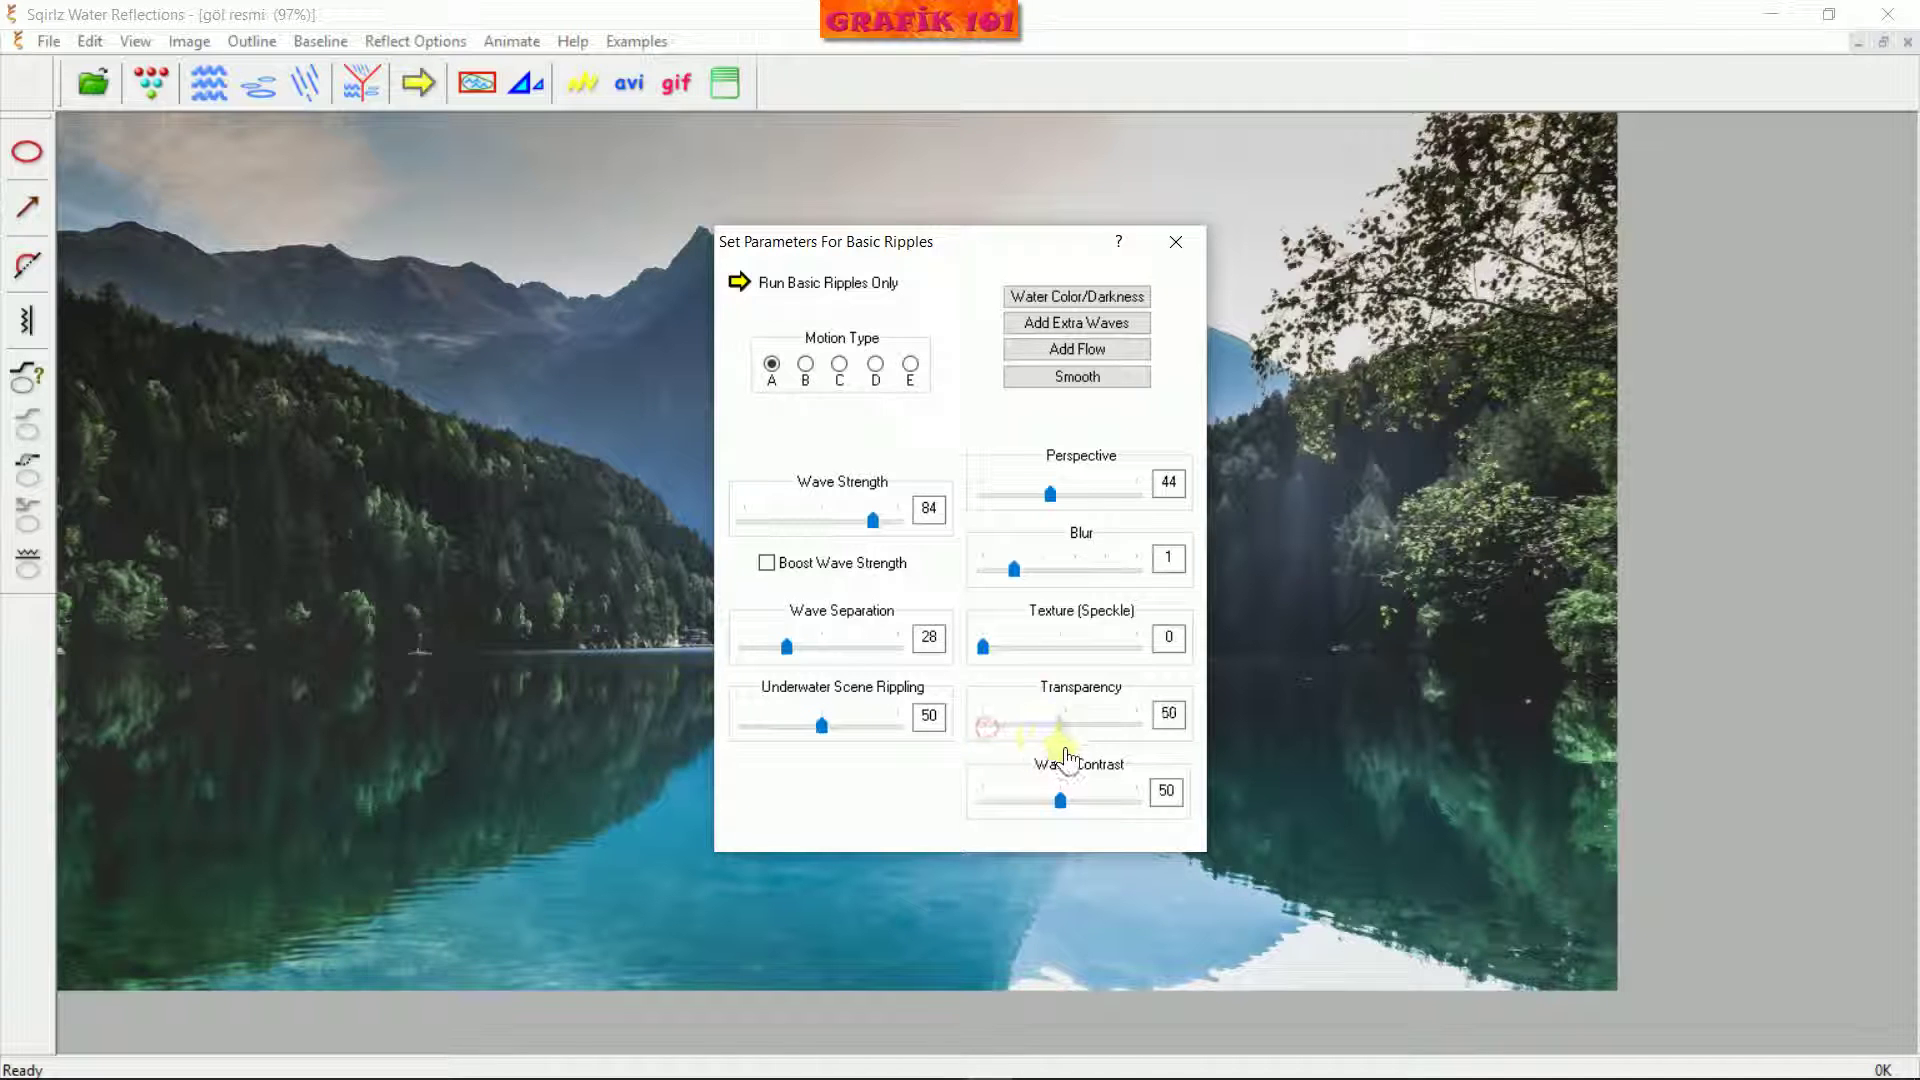
pyautogui.click(738, 285)
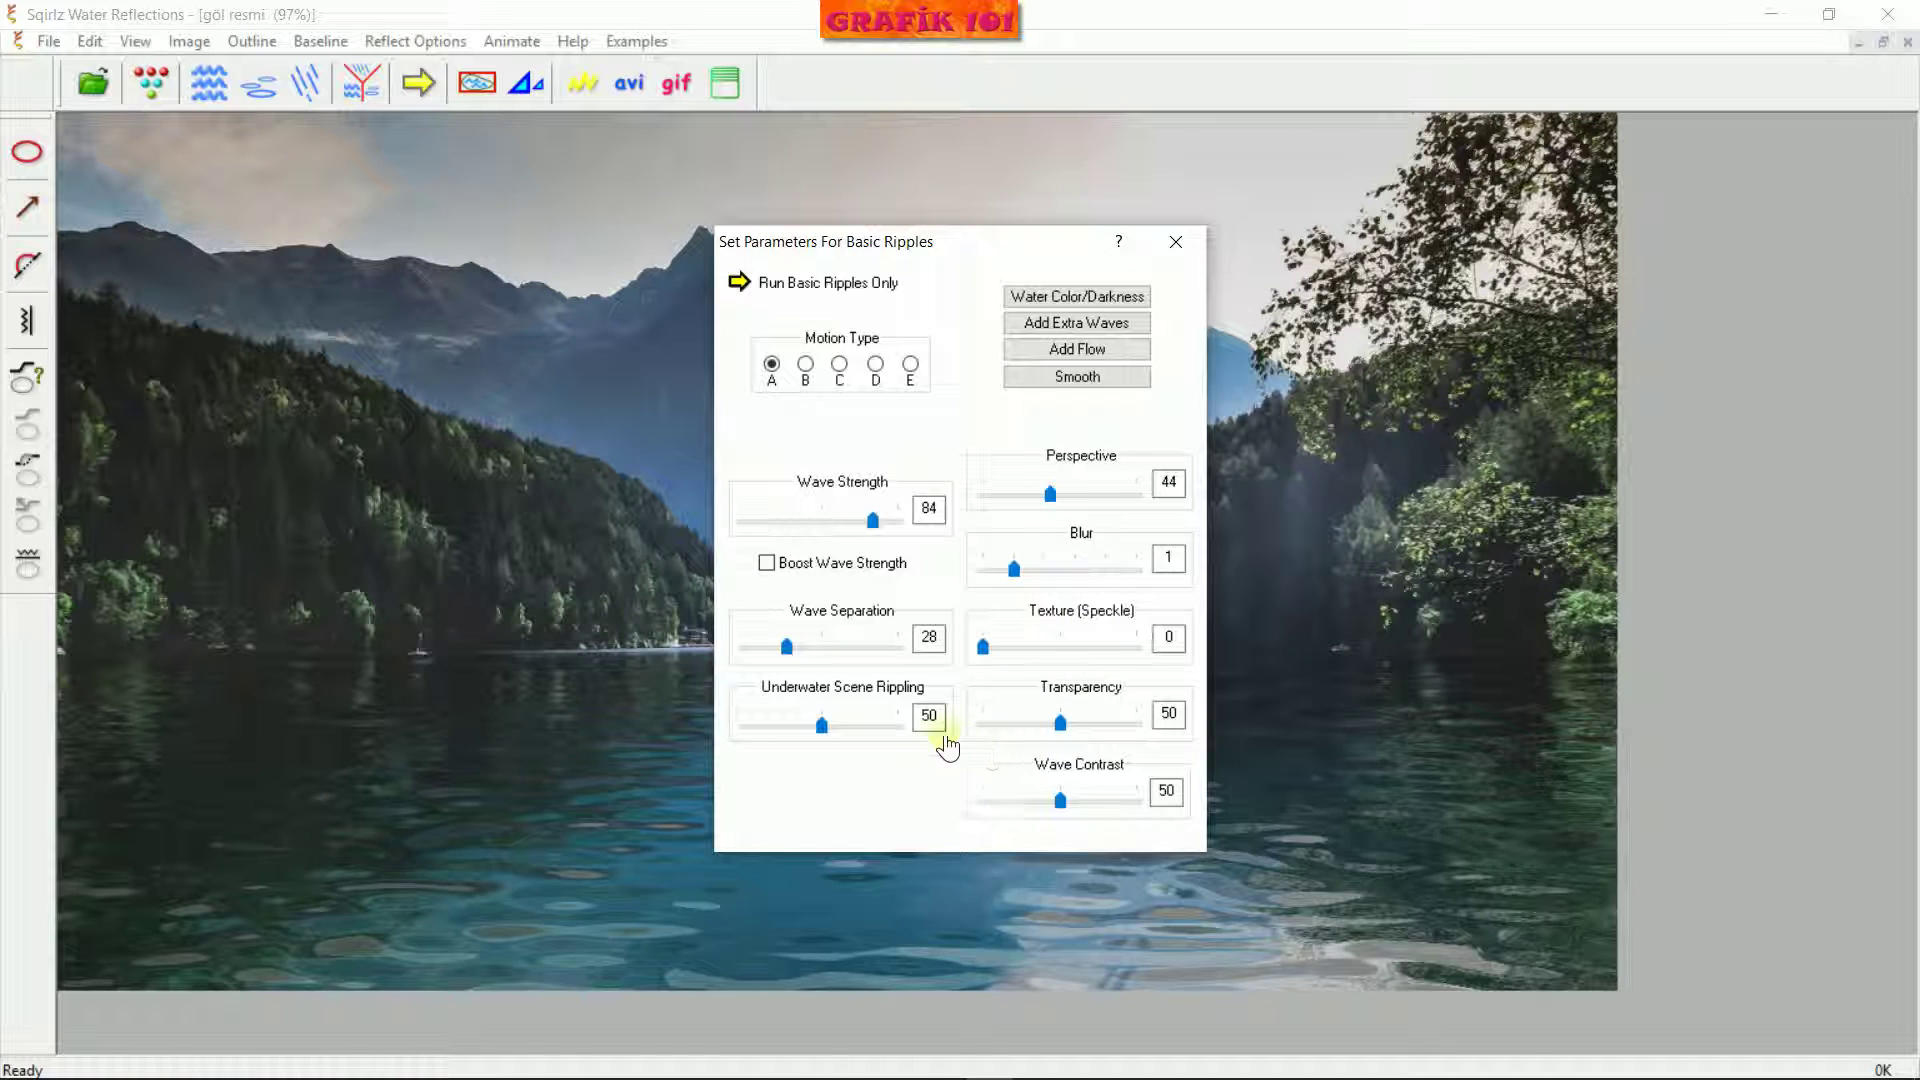
pyautogui.click(737, 282)
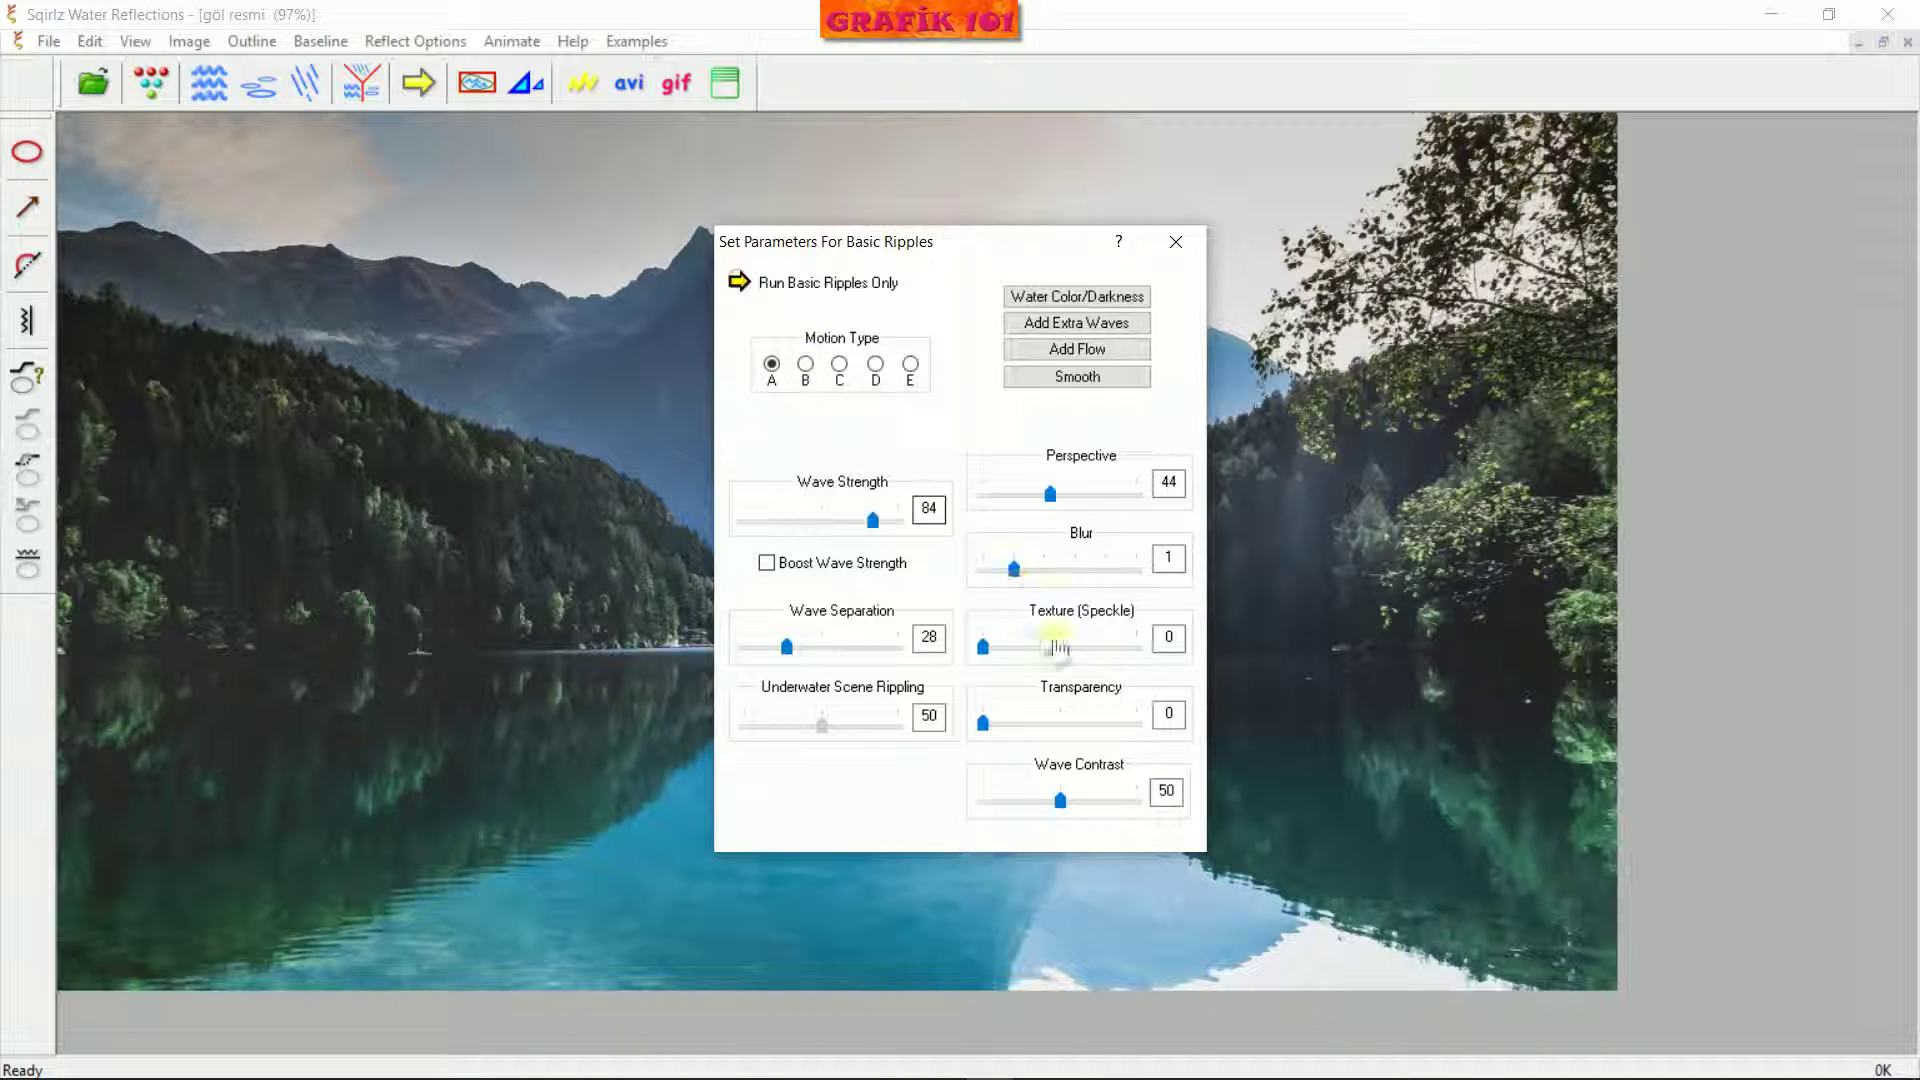
pyautogui.moveTo(984, 720); pyautogui.dragTo(1189, 790)
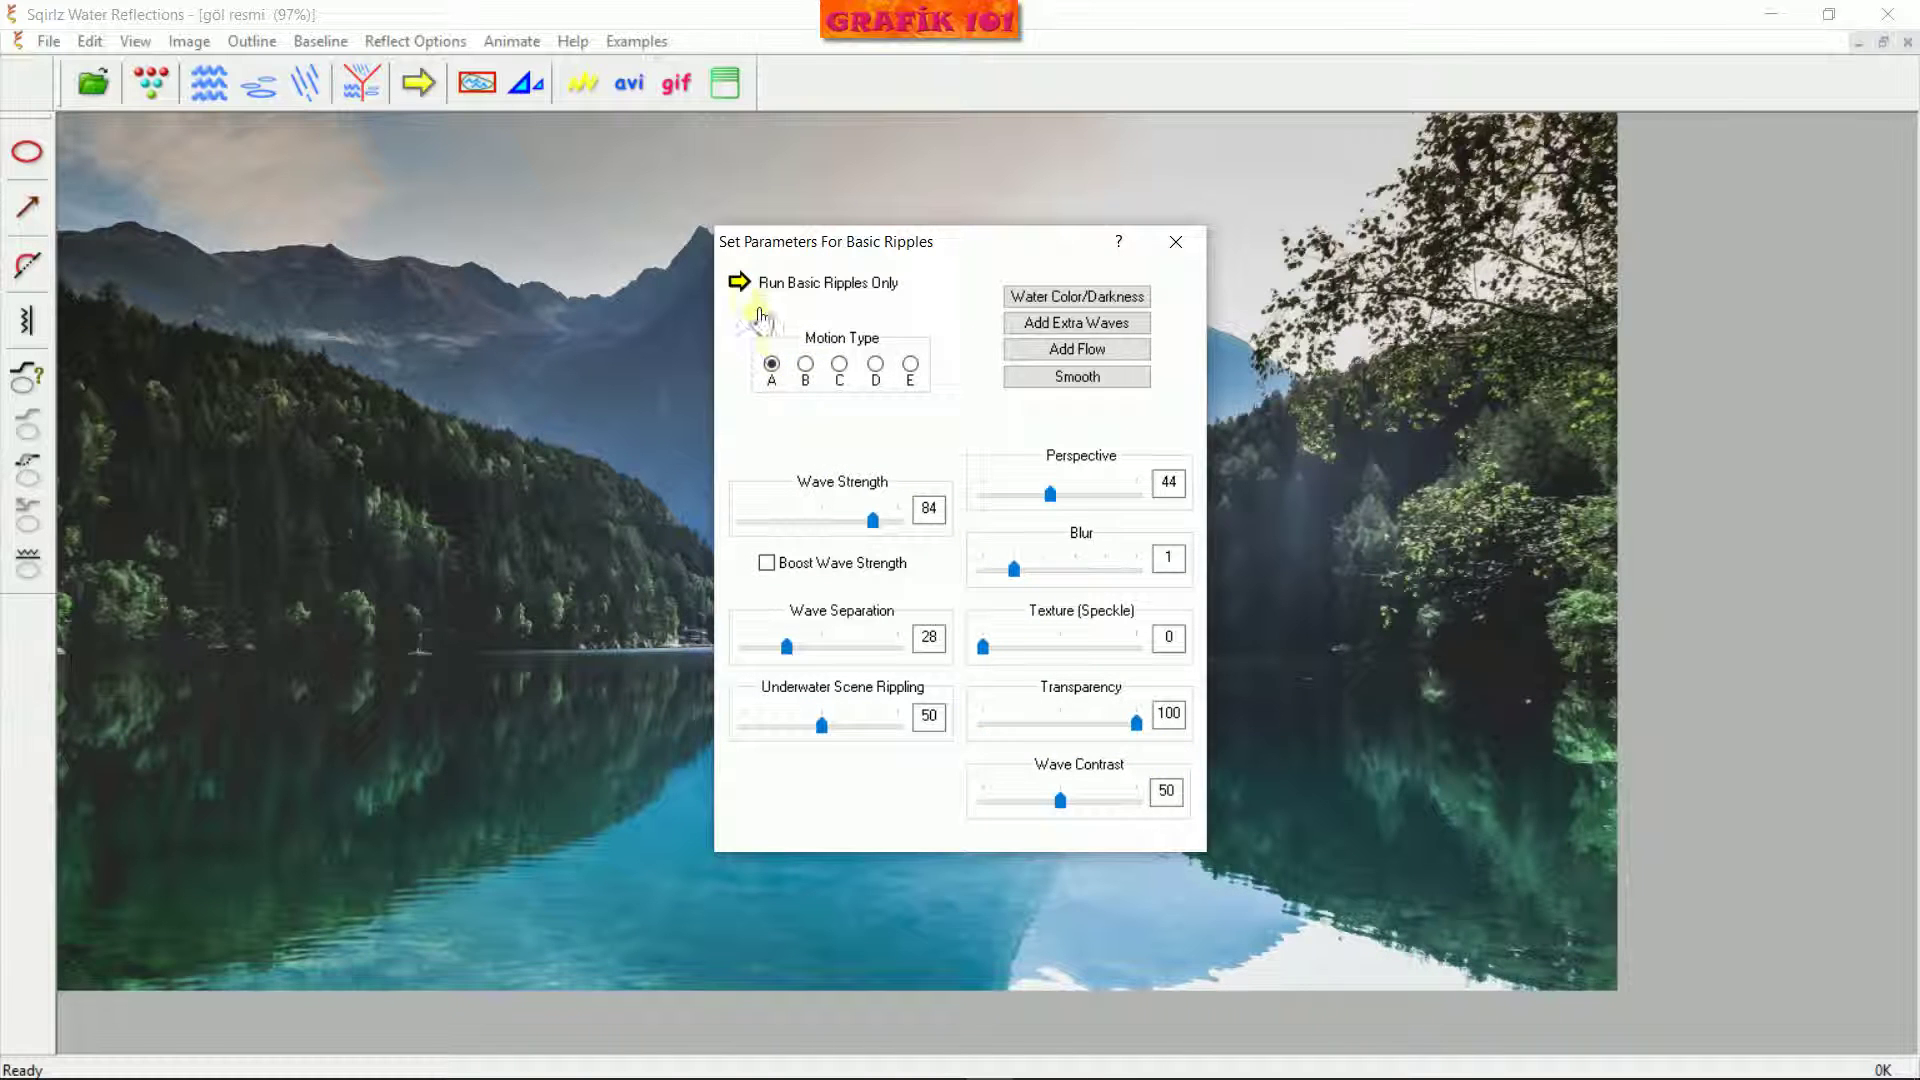
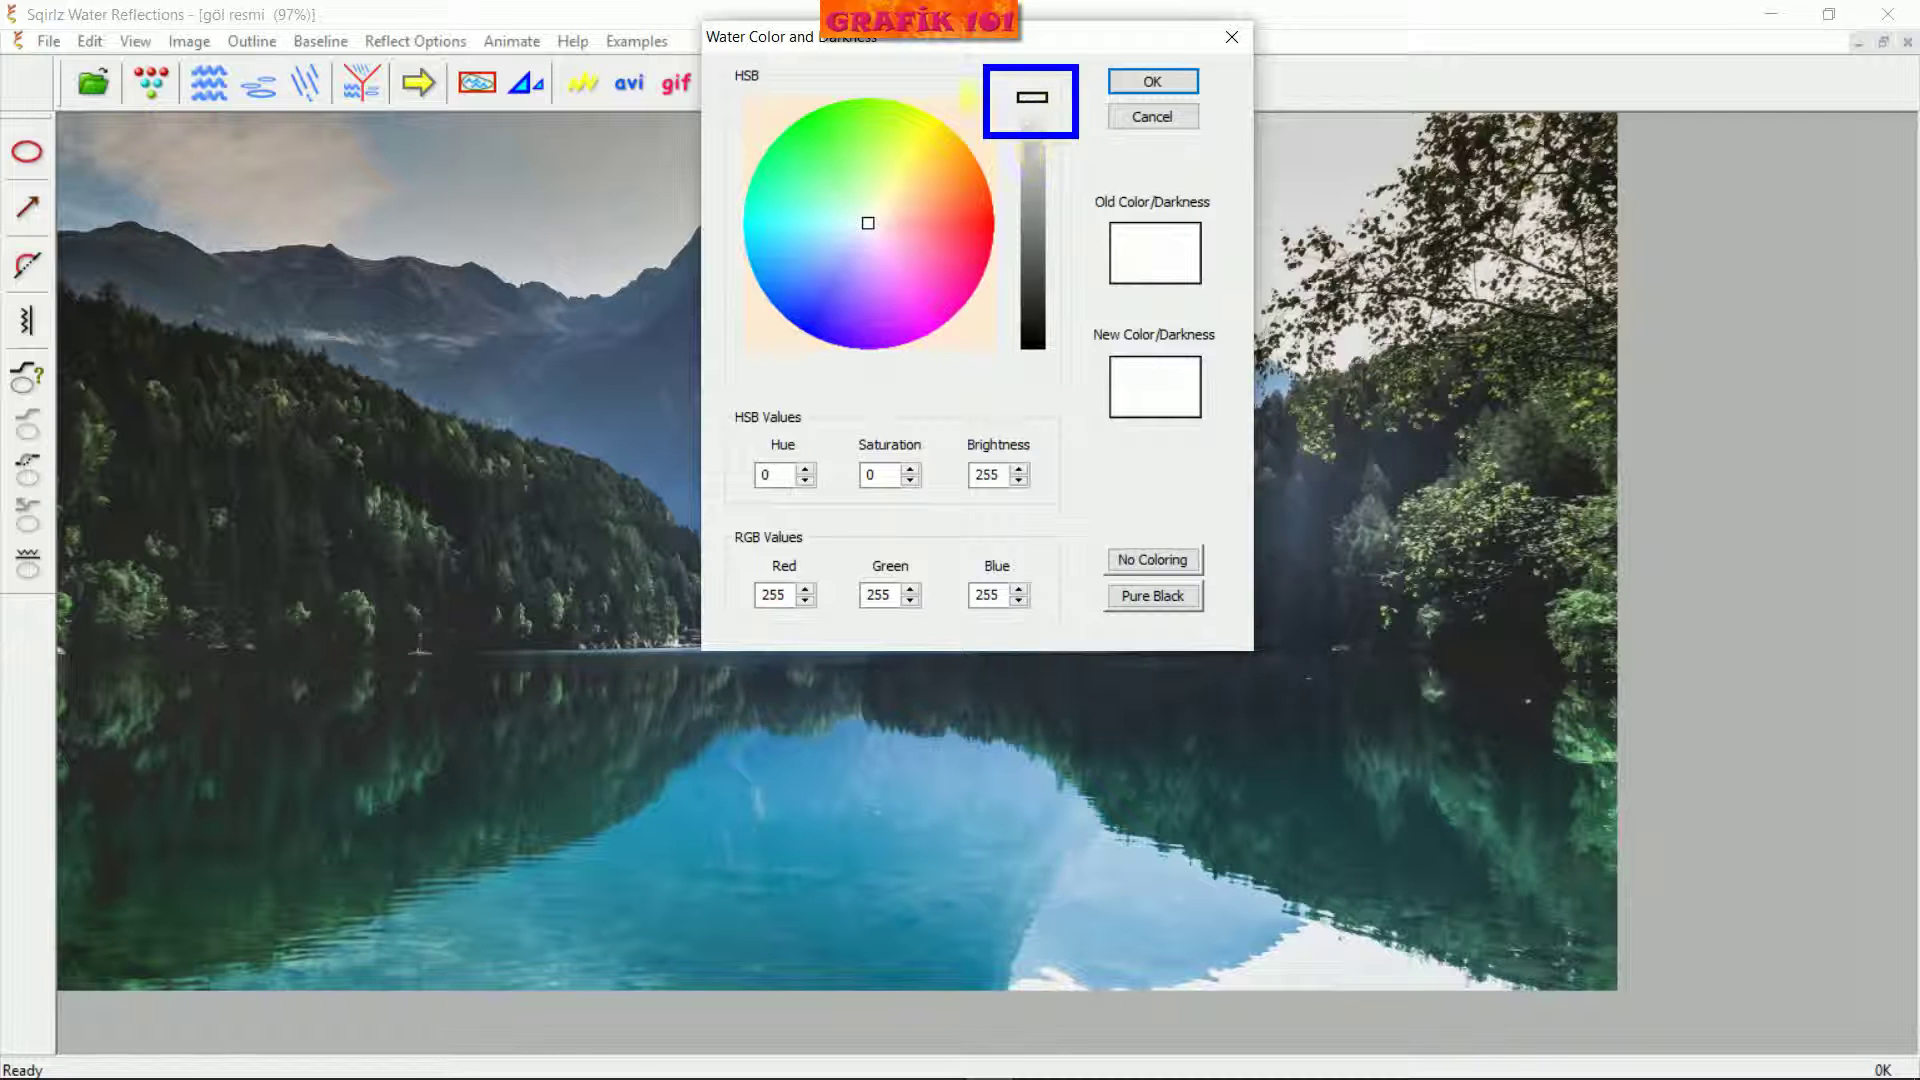
# Try a water color brightness of 102, preview the darkened ripples and restore the brightness to 255
pyautogui.moveTo(1033, 120); pyautogui.dragTo(1055, 258)
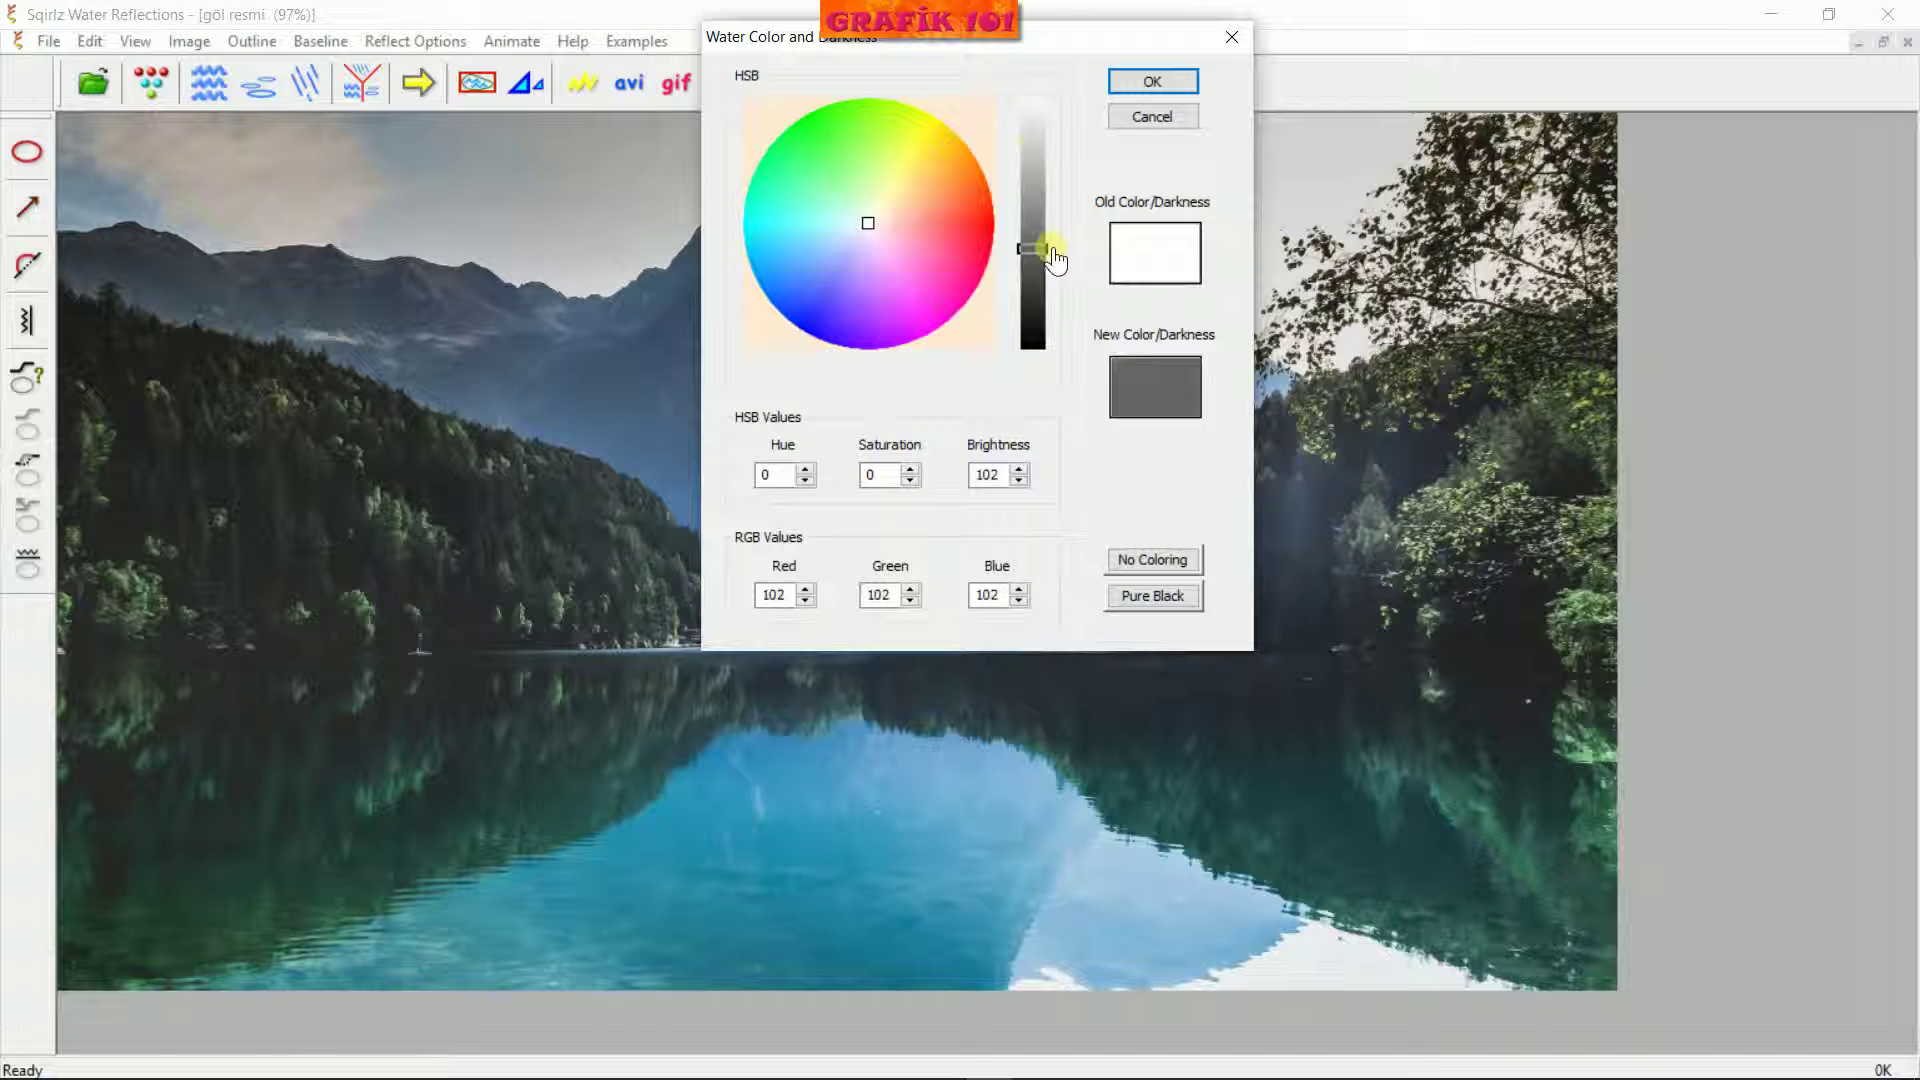
pyautogui.click(1155, 82)
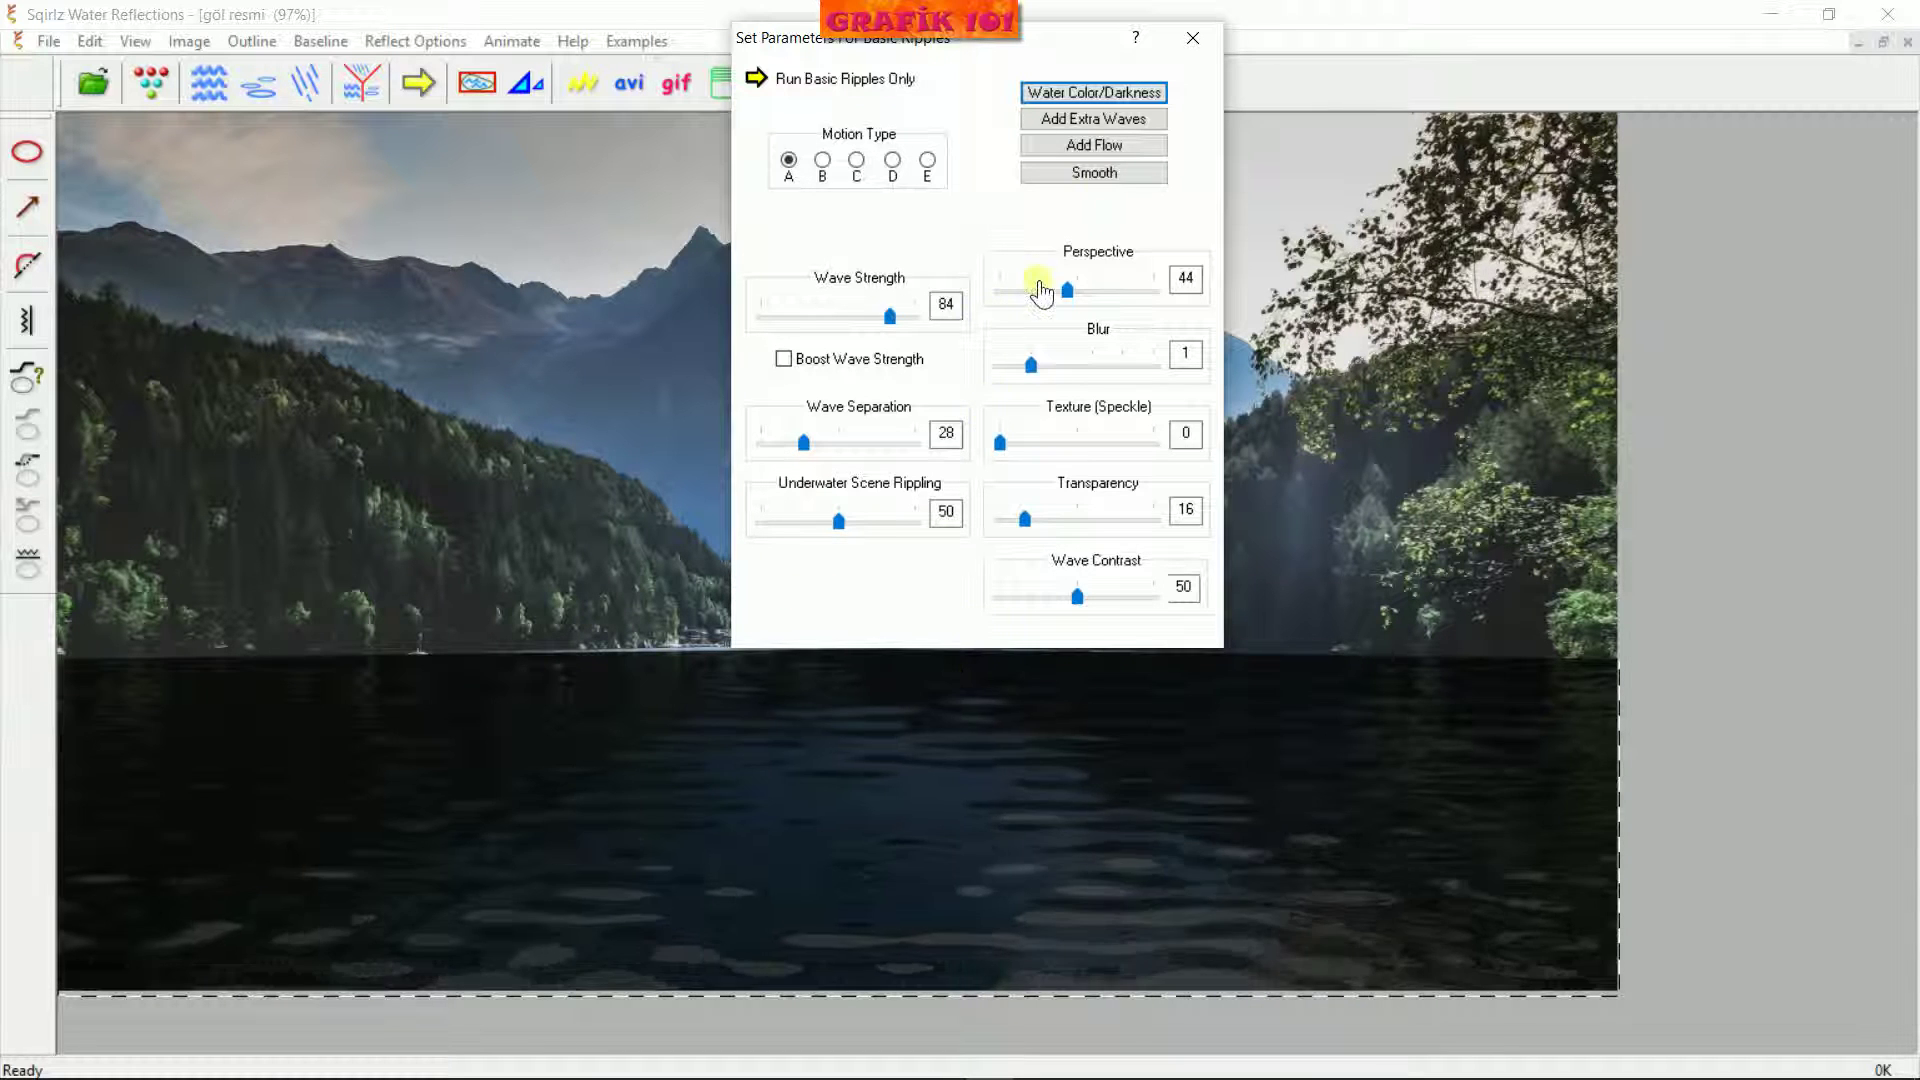
pyautogui.click(1108, 95)
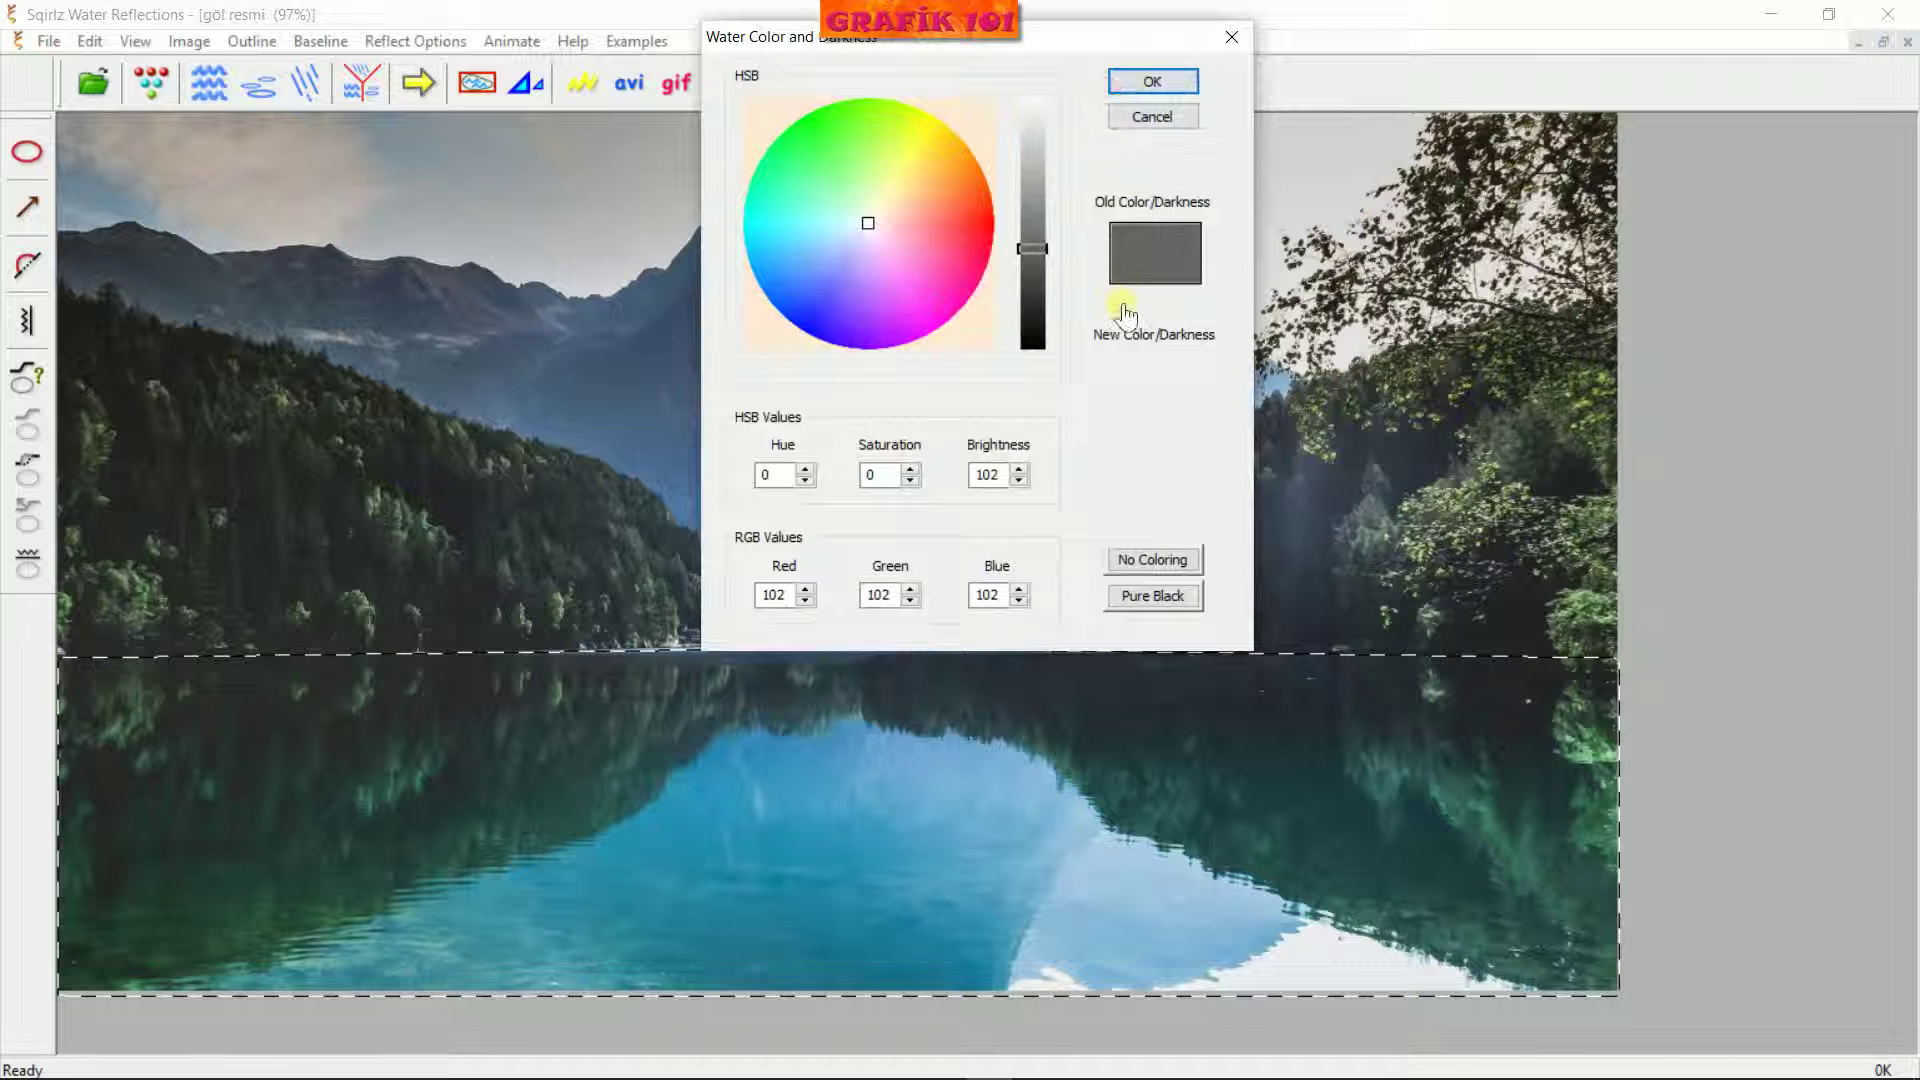
pyautogui.moveTo(1034, 257); pyautogui.dragTo(1032, 90)
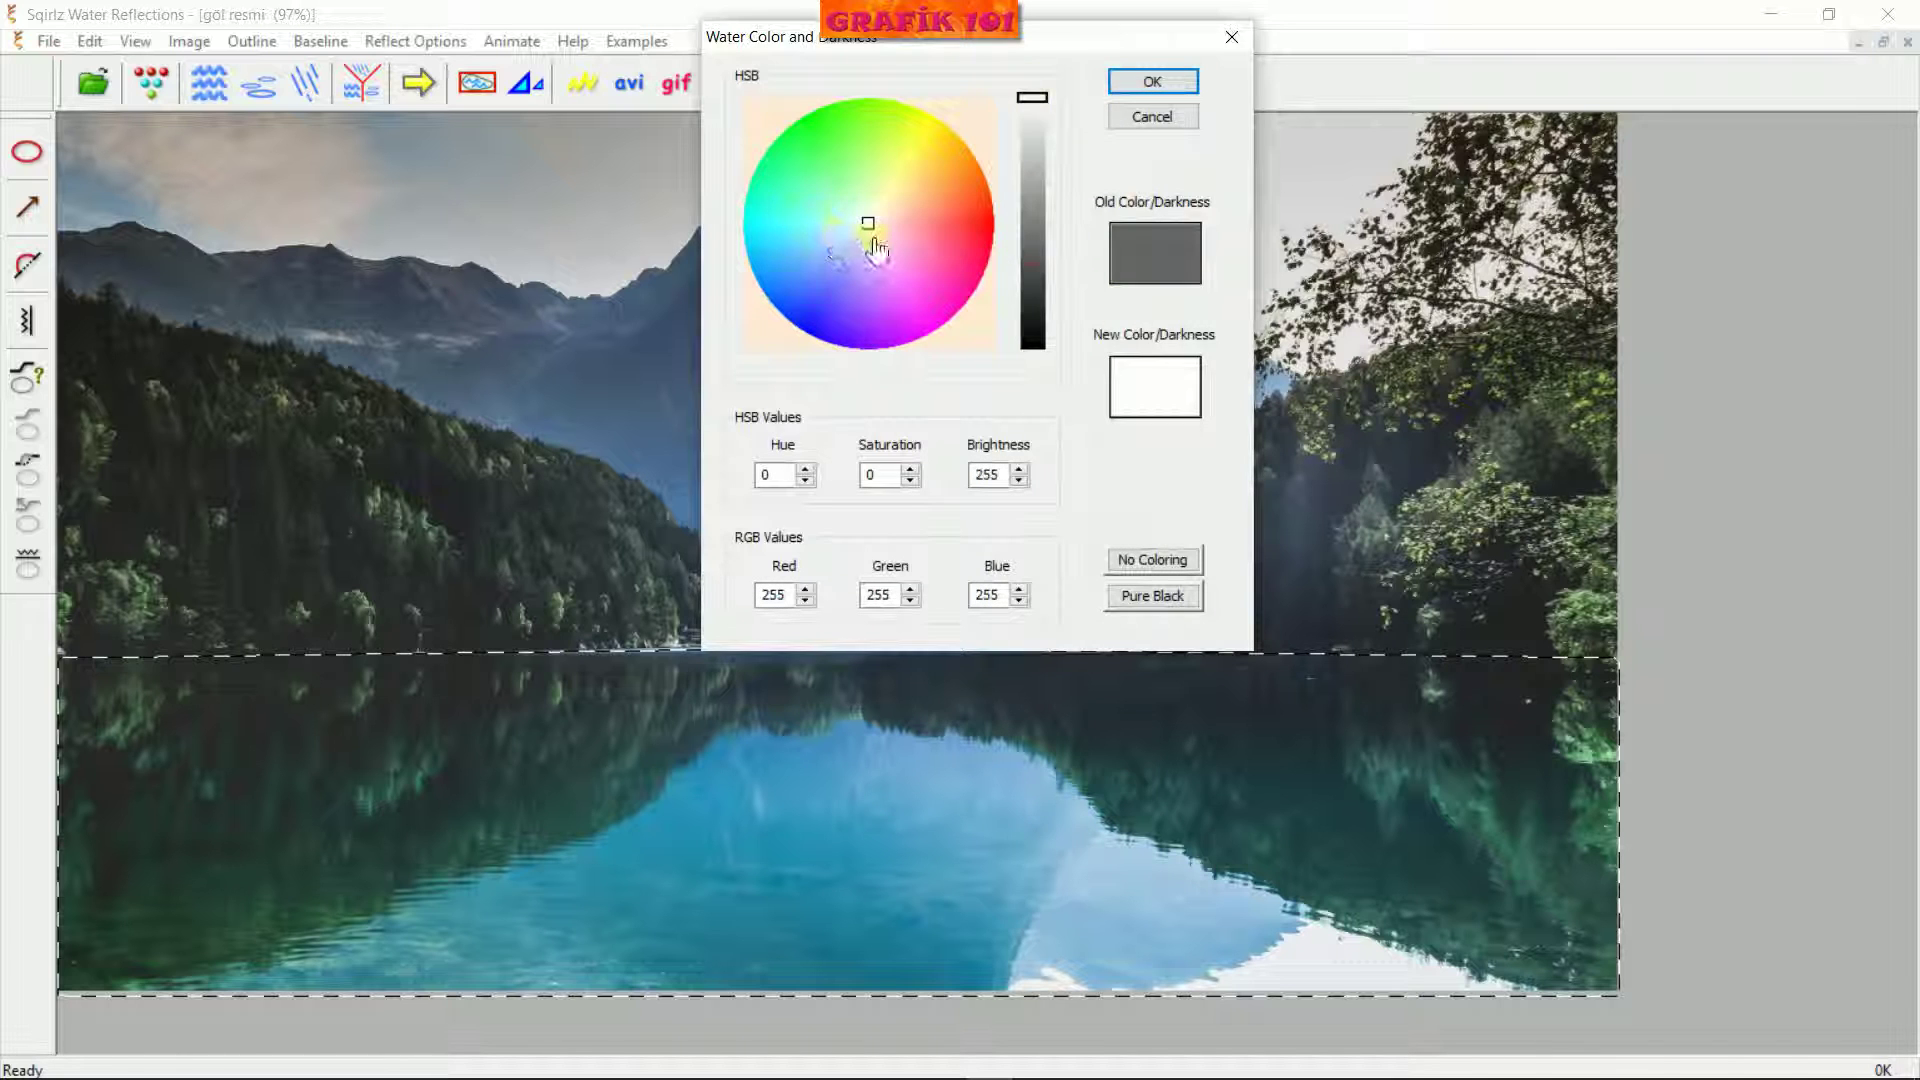
# Color the water green with hue 154, saturation 145 and brightness 153, and preview the ripples
pyautogui.moveTo(862, 234); pyautogui.dragTo(845, 243)
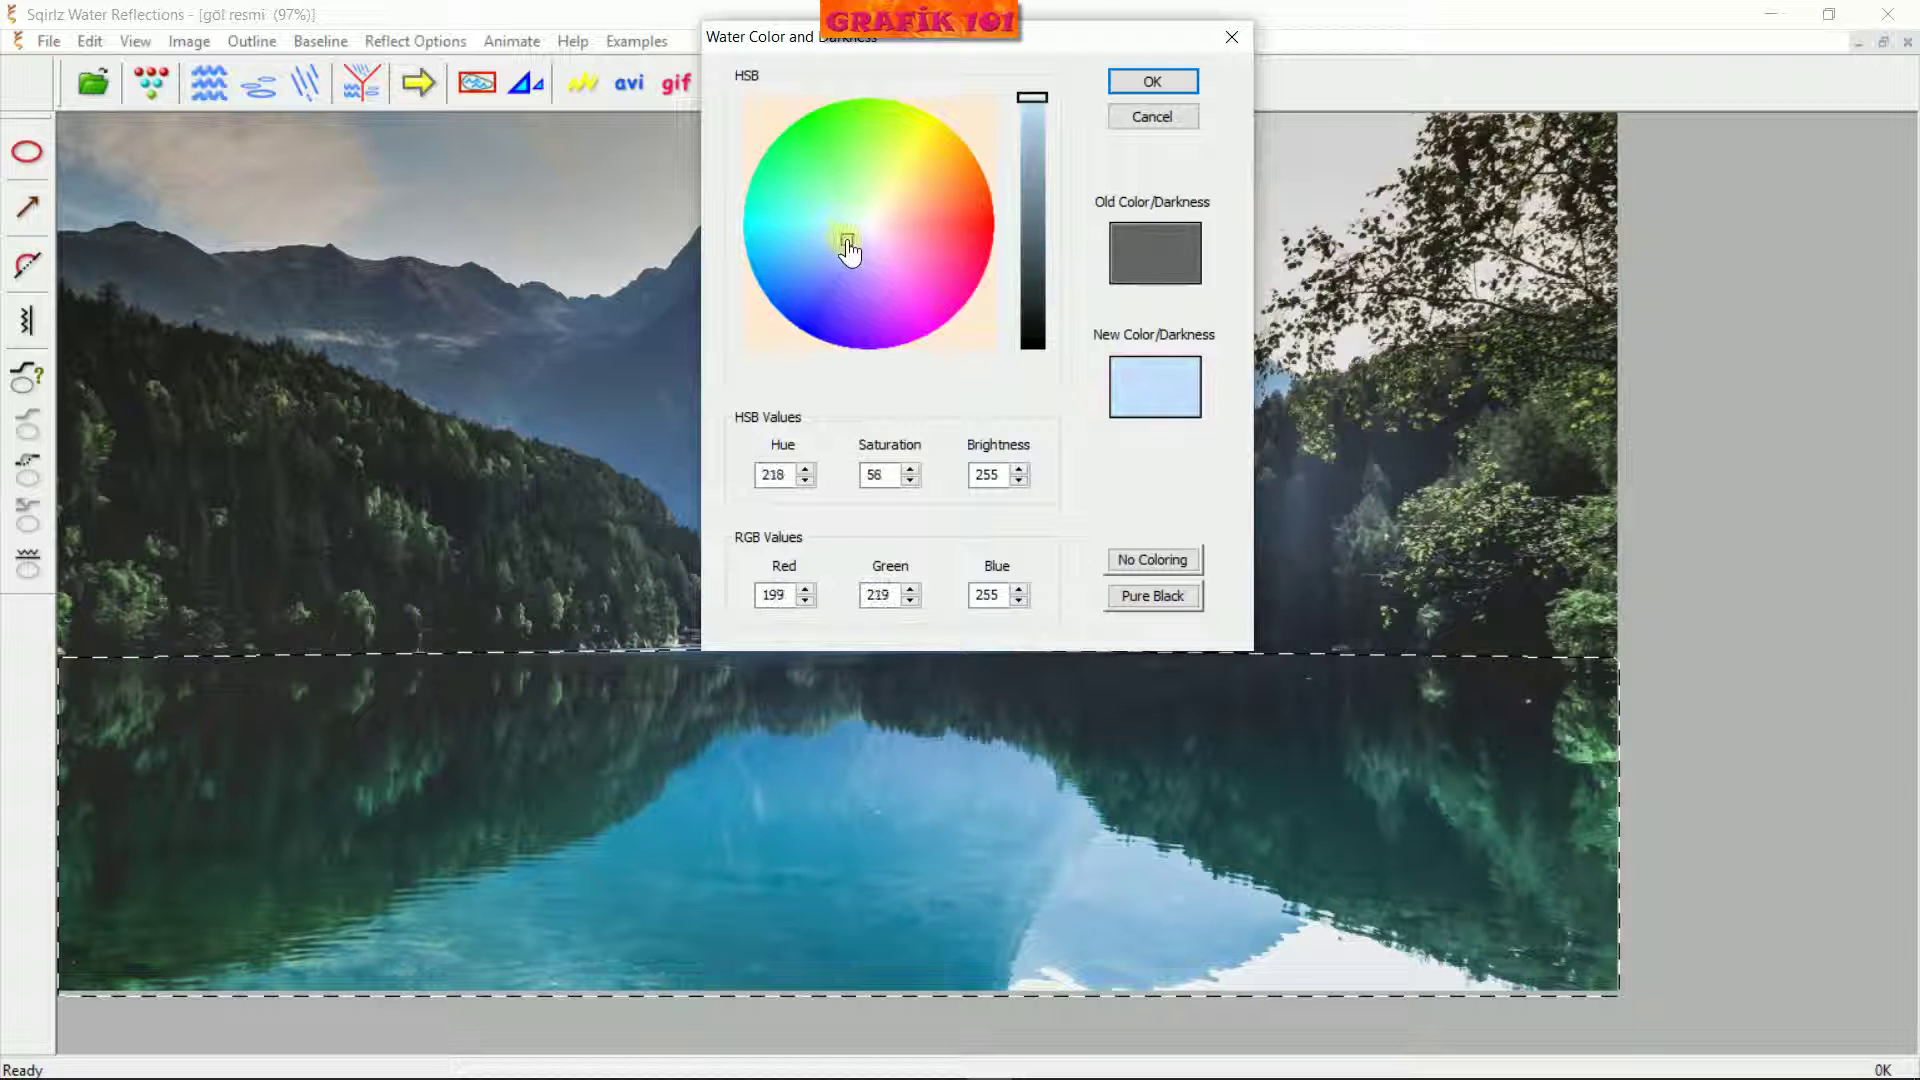
pyautogui.moveTo(843, 246); pyautogui.dragTo(797, 201)
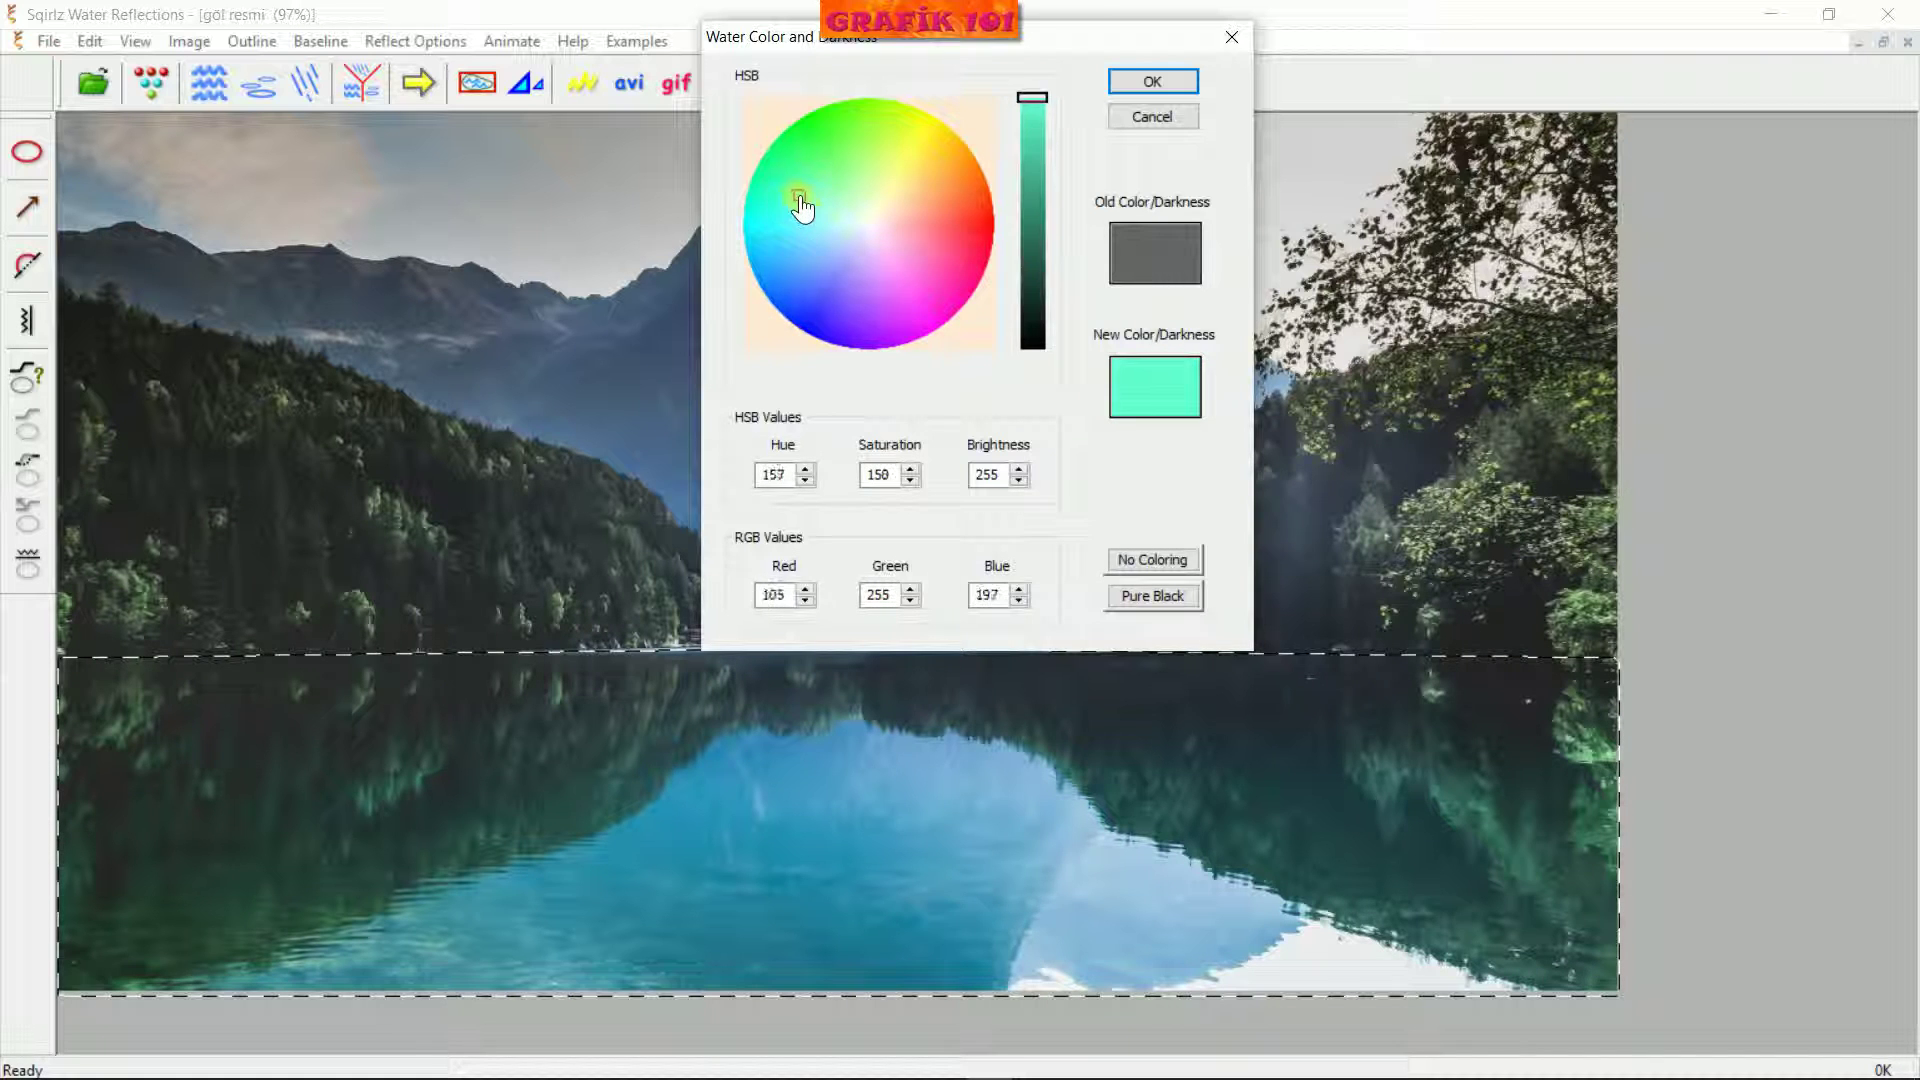
pyautogui.moveTo(1026, 104); pyautogui.dragTo(1051, 201)
pyautogui.click(1154, 84)
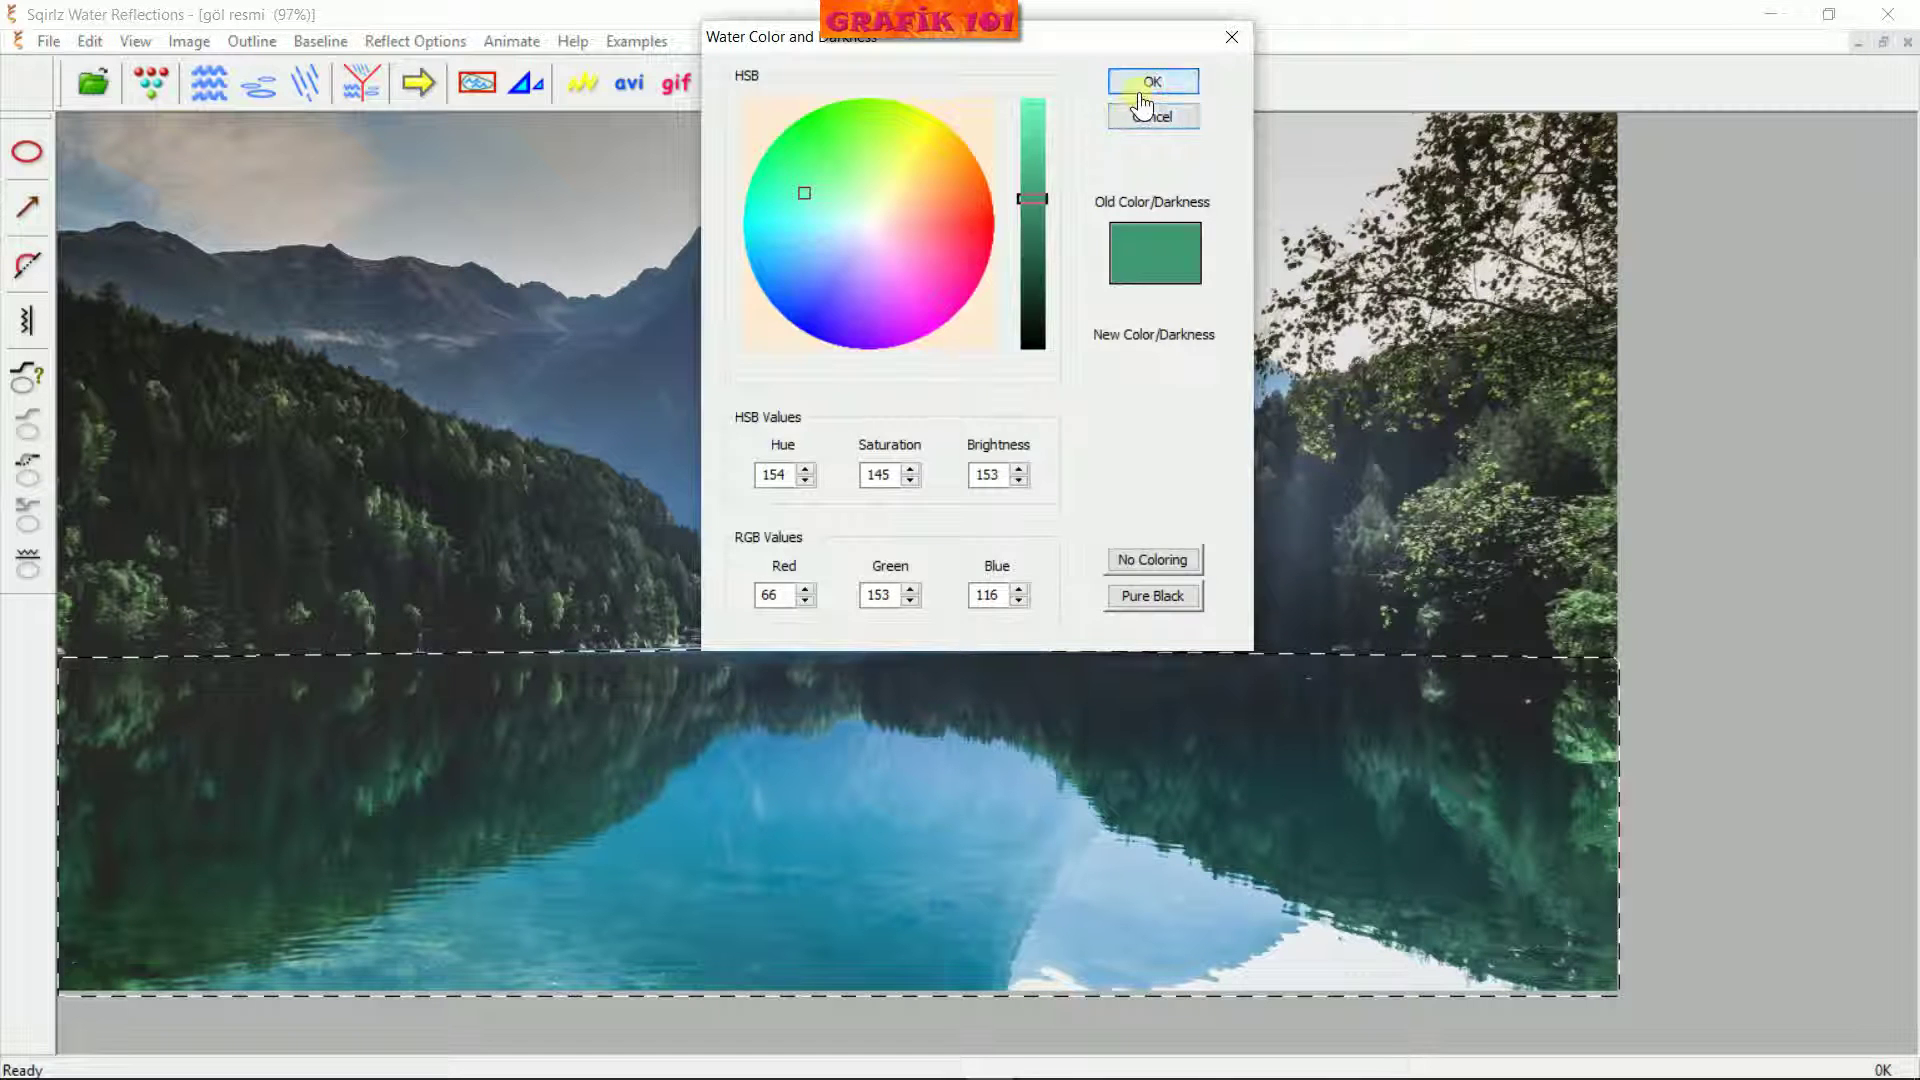
pyautogui.click(1152, 84)
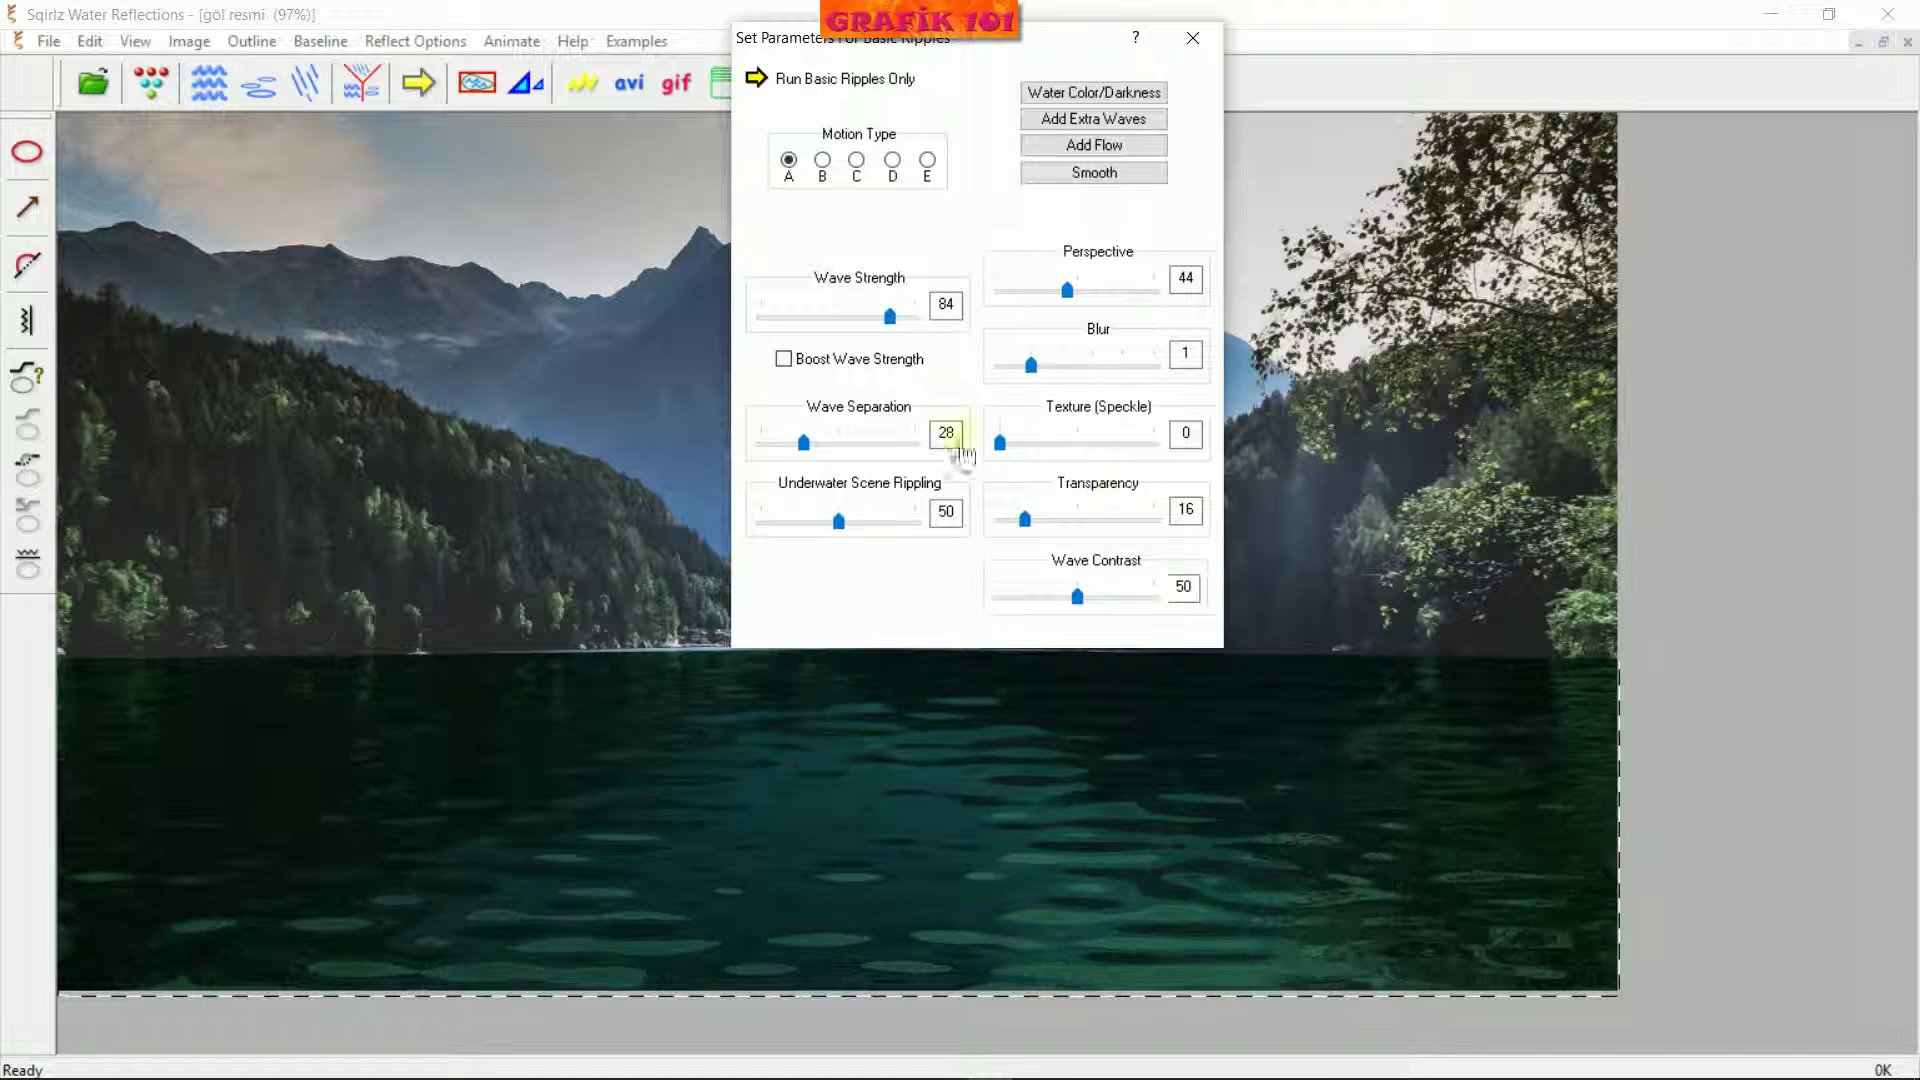
# Try a cyan water color with hue 177, saturation 209 and brightness 255, and preview the basic ripples
pyautogui.click(1091, 94)
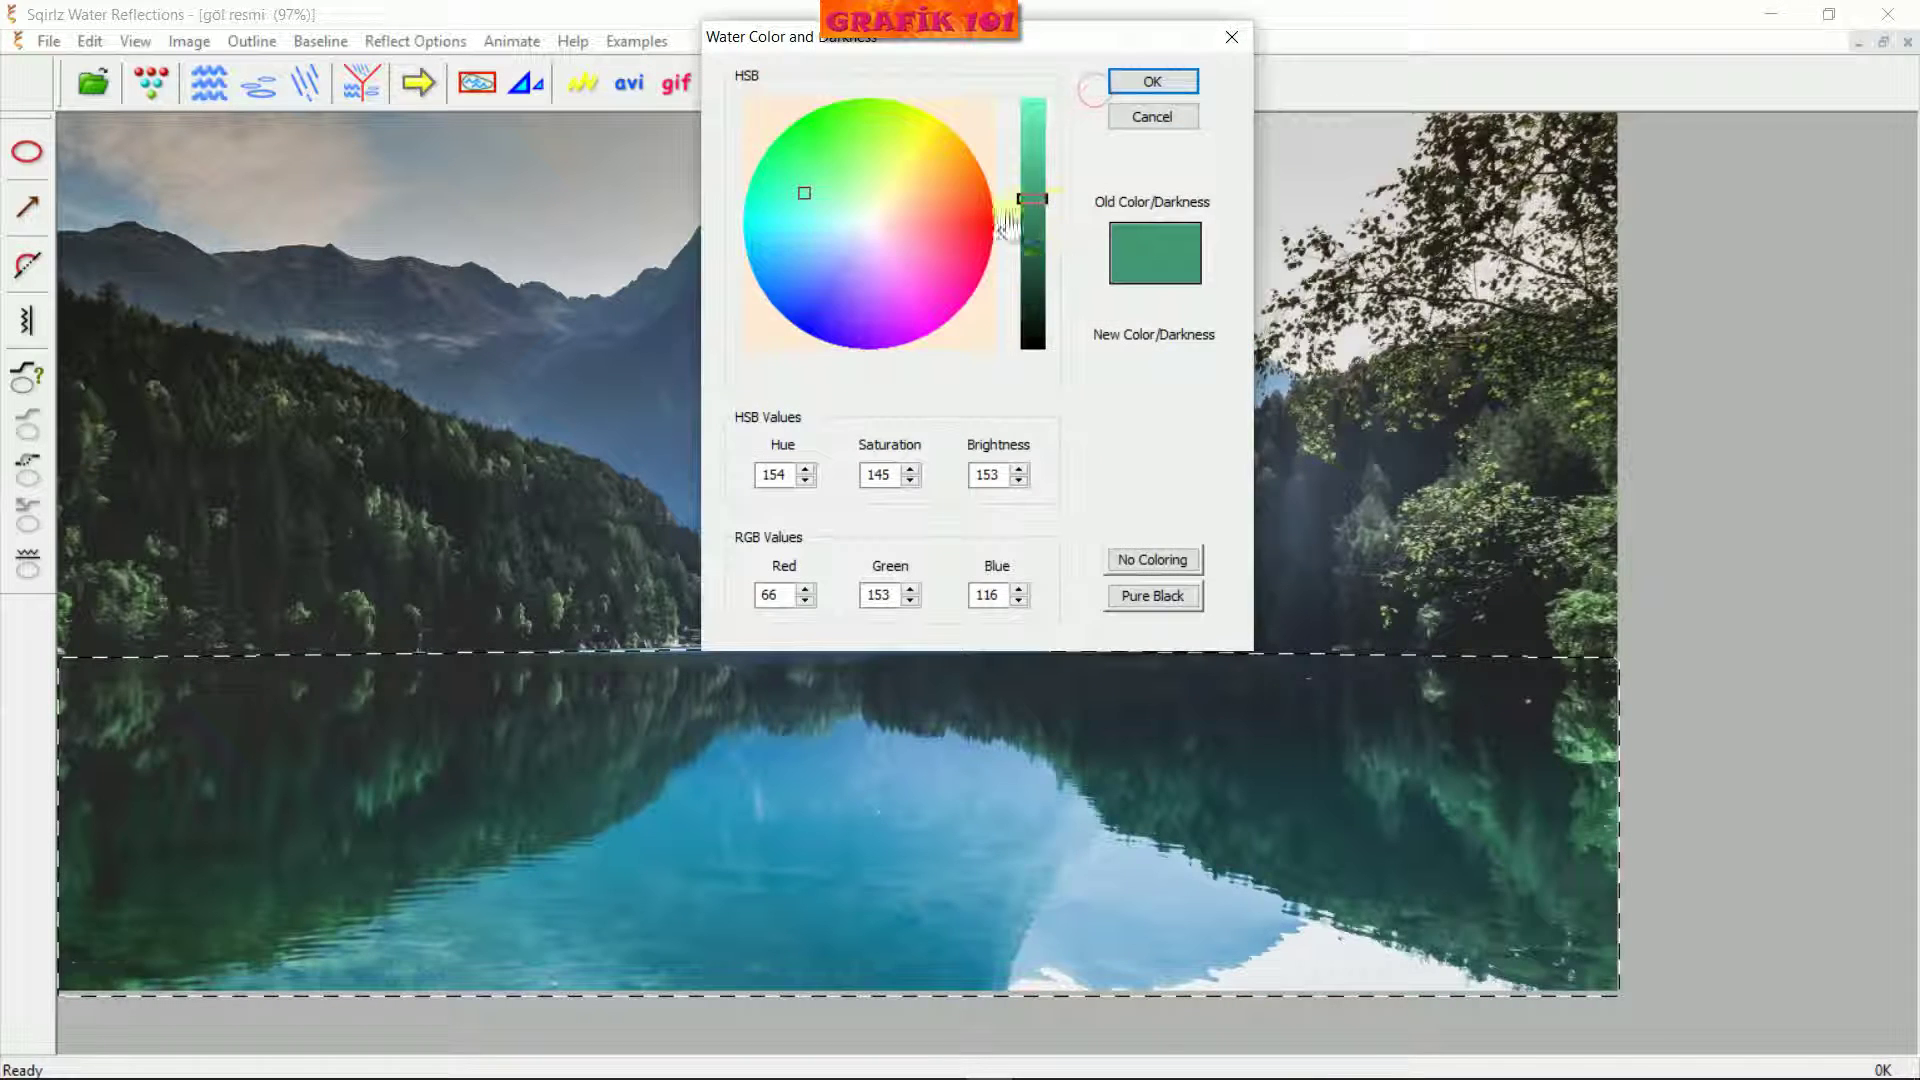
pyautogui.moveTo(1034, 196); pyautogui.dragTo(1037, 94)
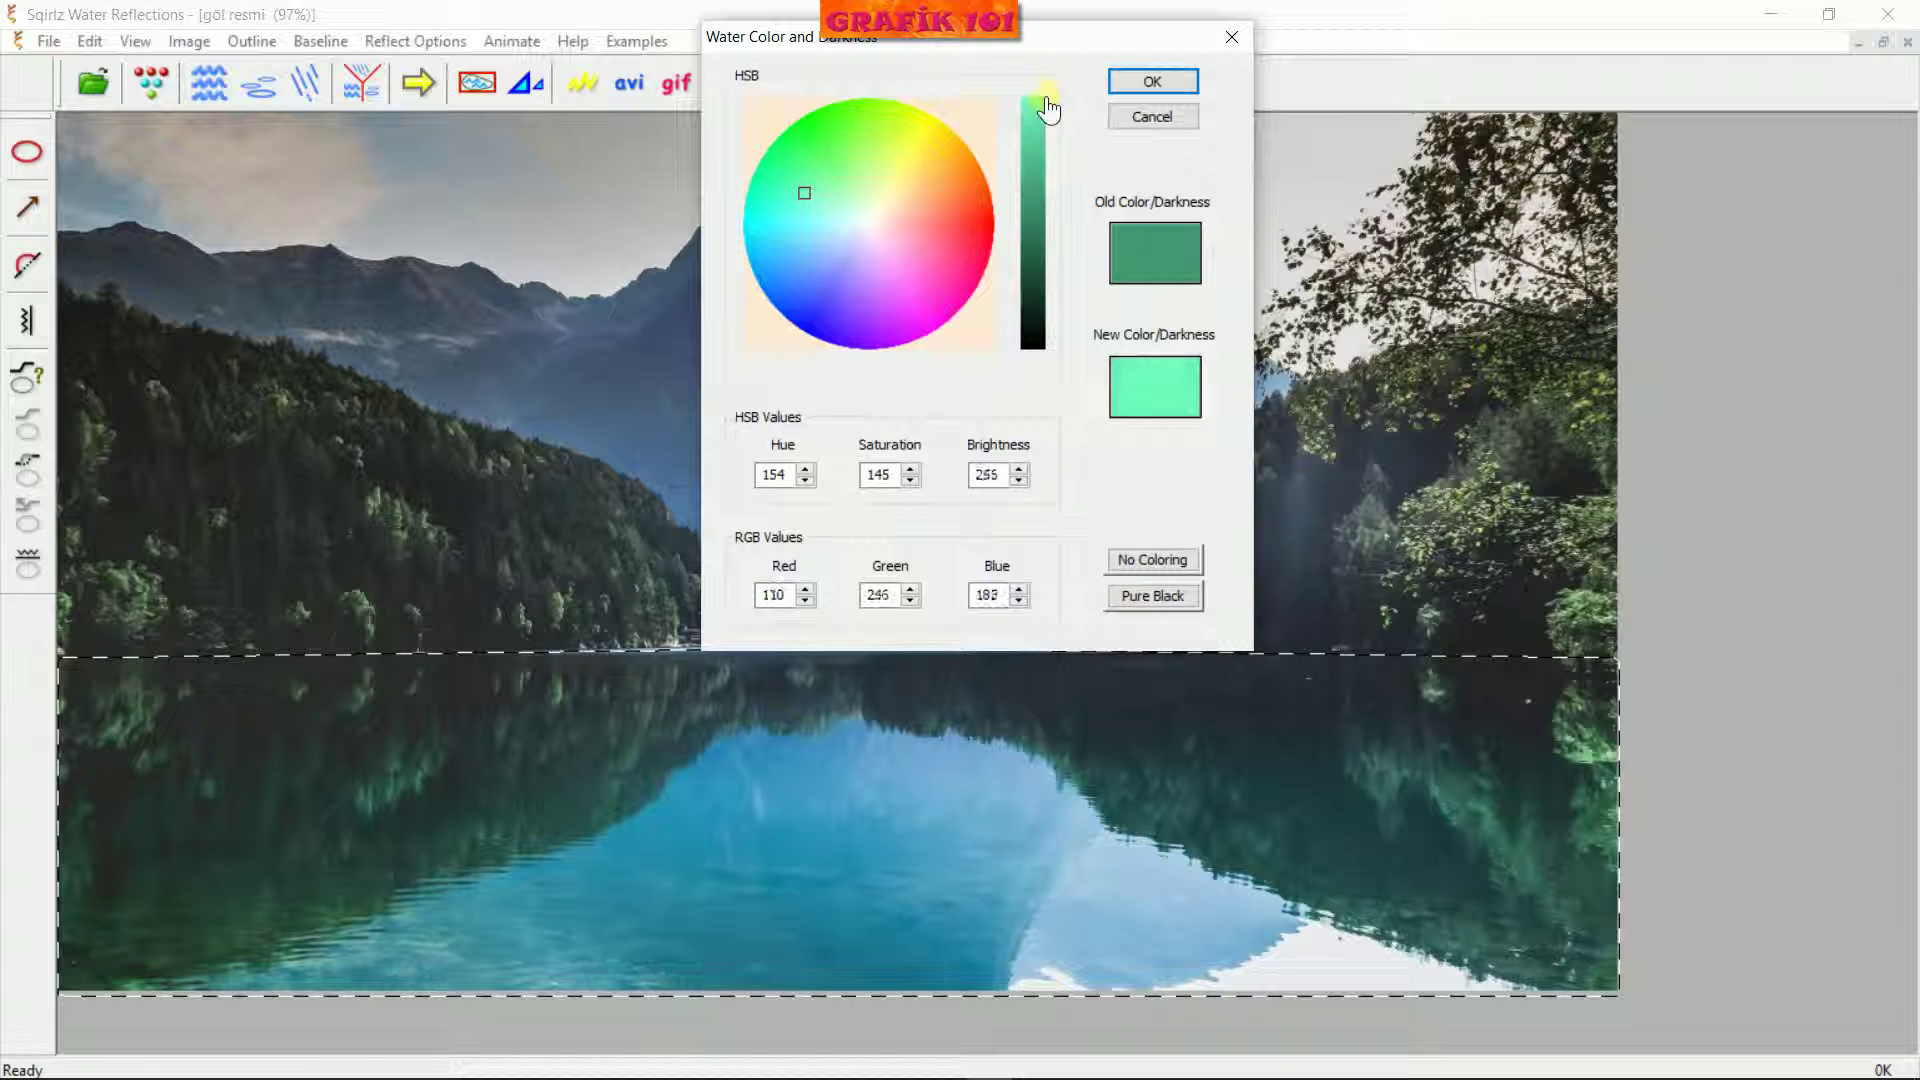
pyautogui.moveTo(790, 245)
pyautogui.mouseDown()
pyautogui.moveTo(772, 257)
pyautogui.moveTo(767, 222)
pyautogui.mouseUp()
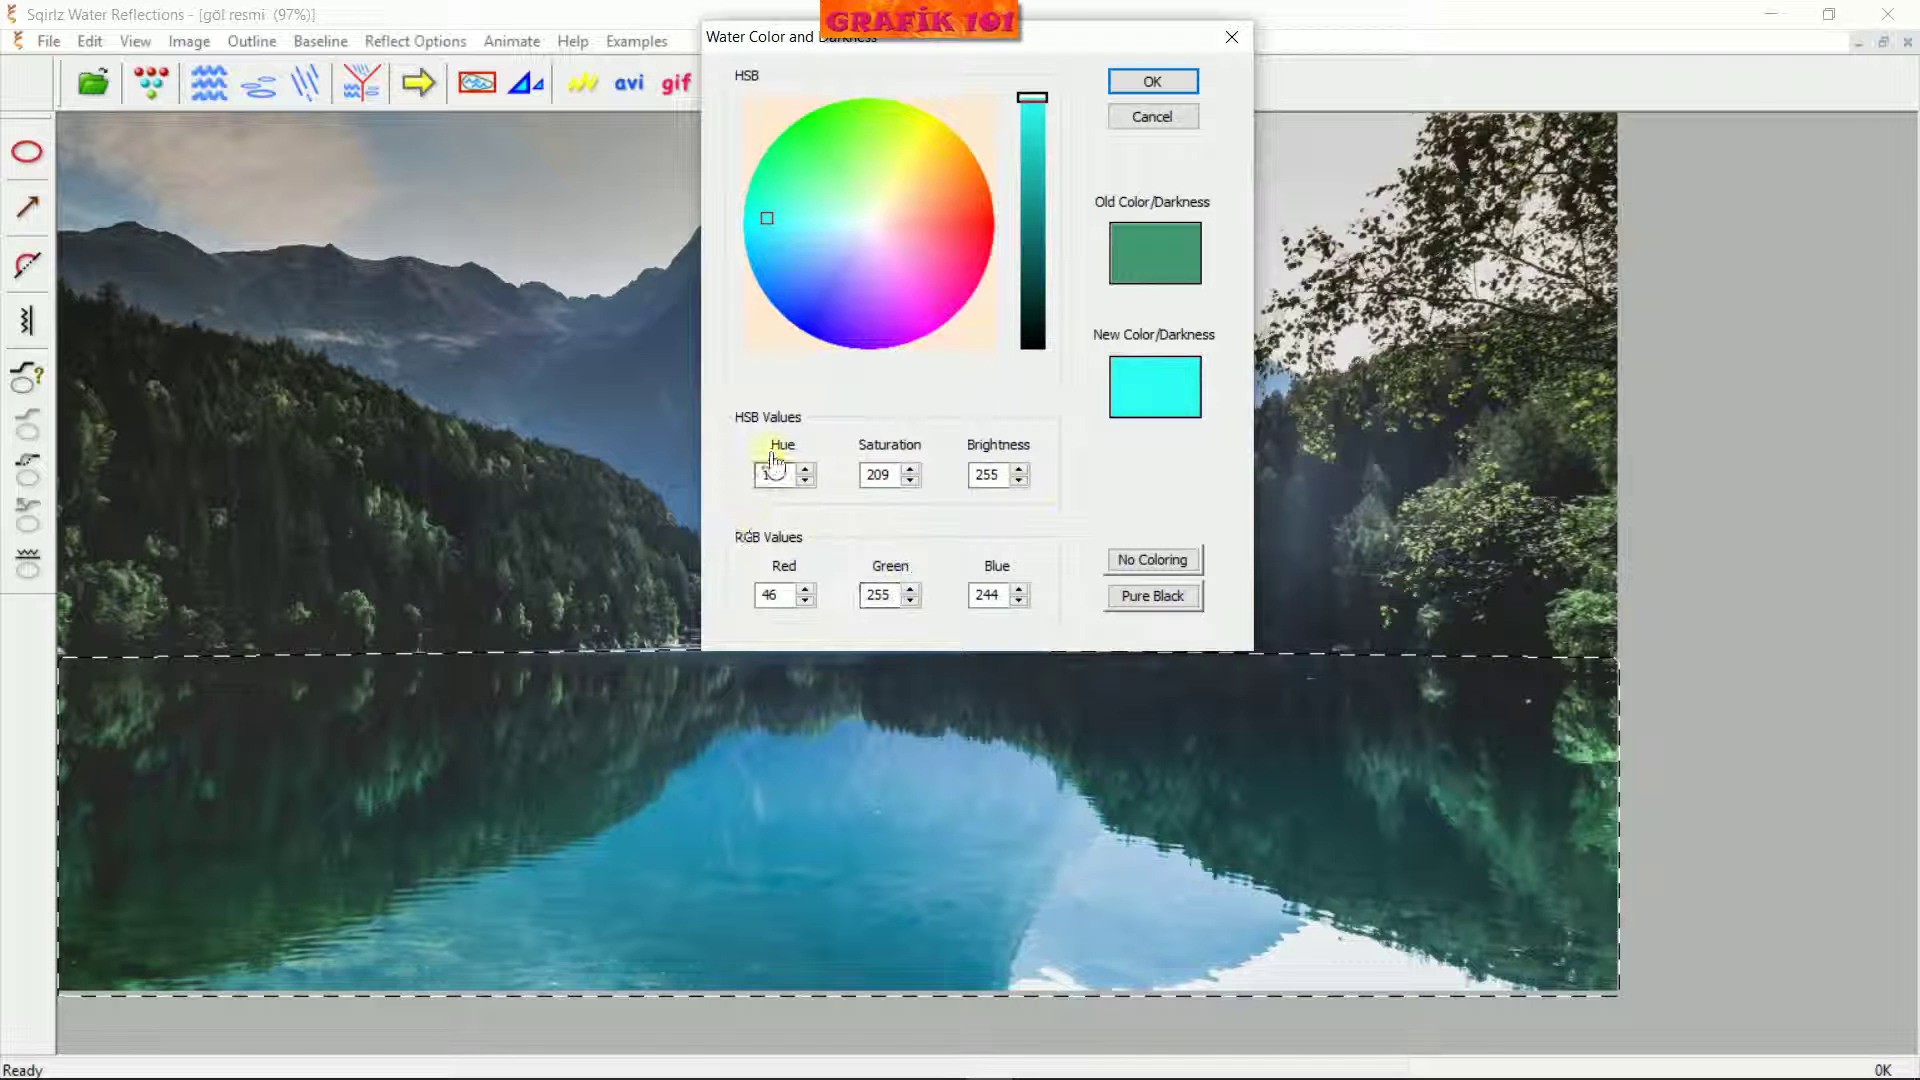
pyautogui.moveTo(708, 390)
pyautogui.mouseDown()
pyautogui.moveTo(880, 482)
pyautogui.moveTo(1063, 505)
pyautogui.mouseUp()
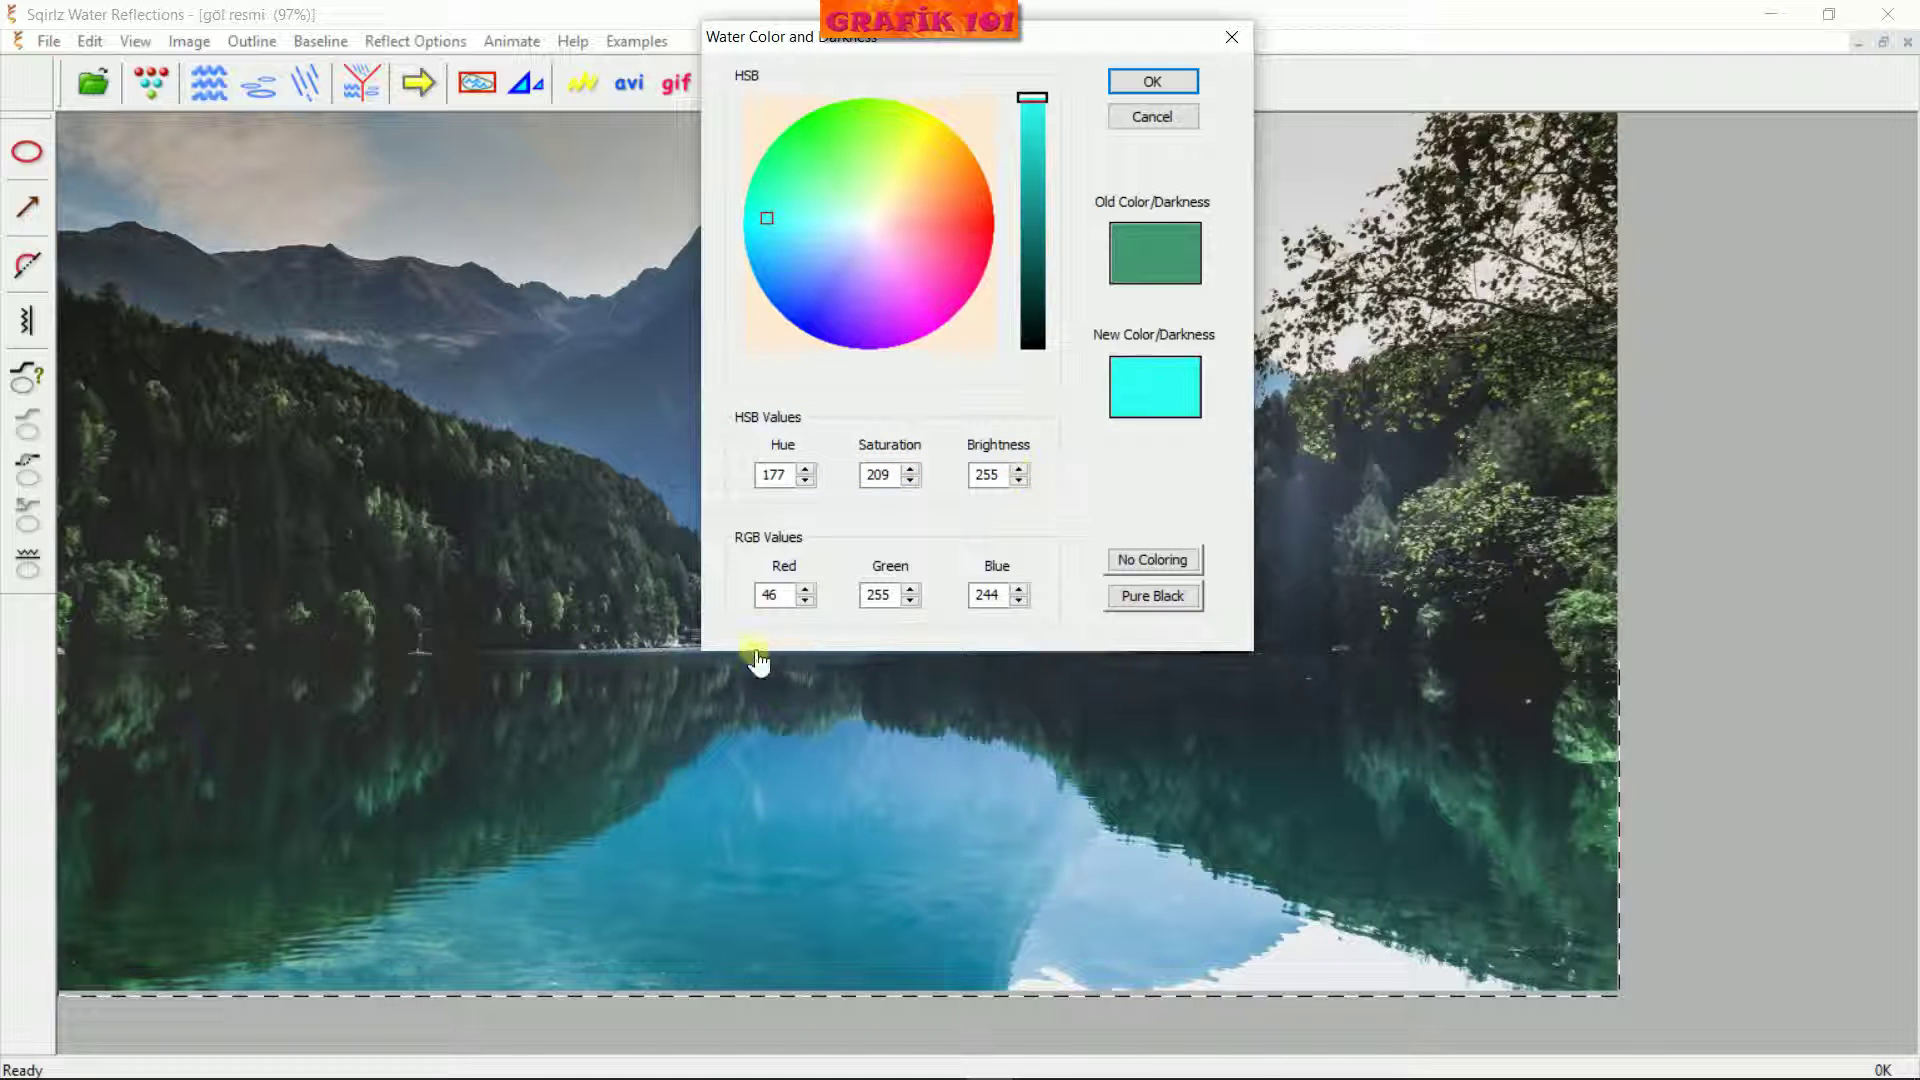
pyautogui.click(1150, 80)
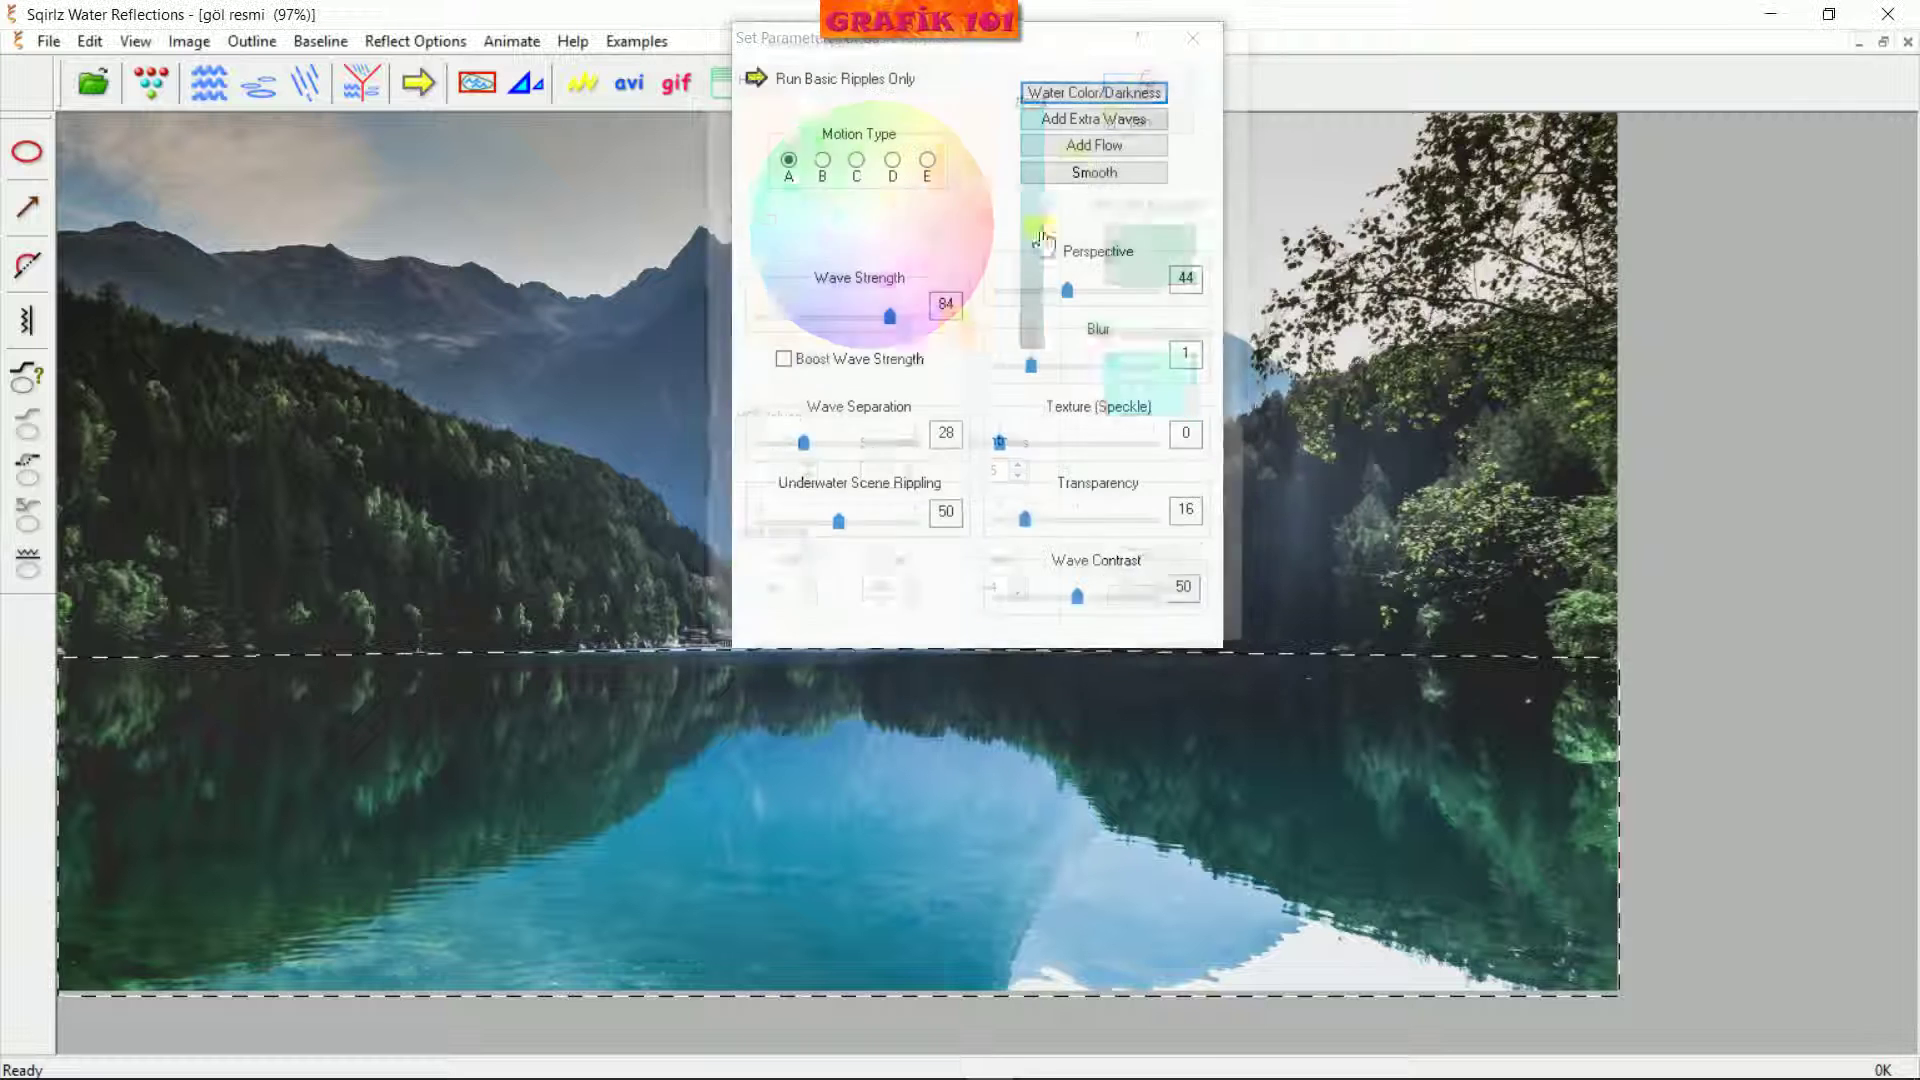
pyautogui.click(759, 84)
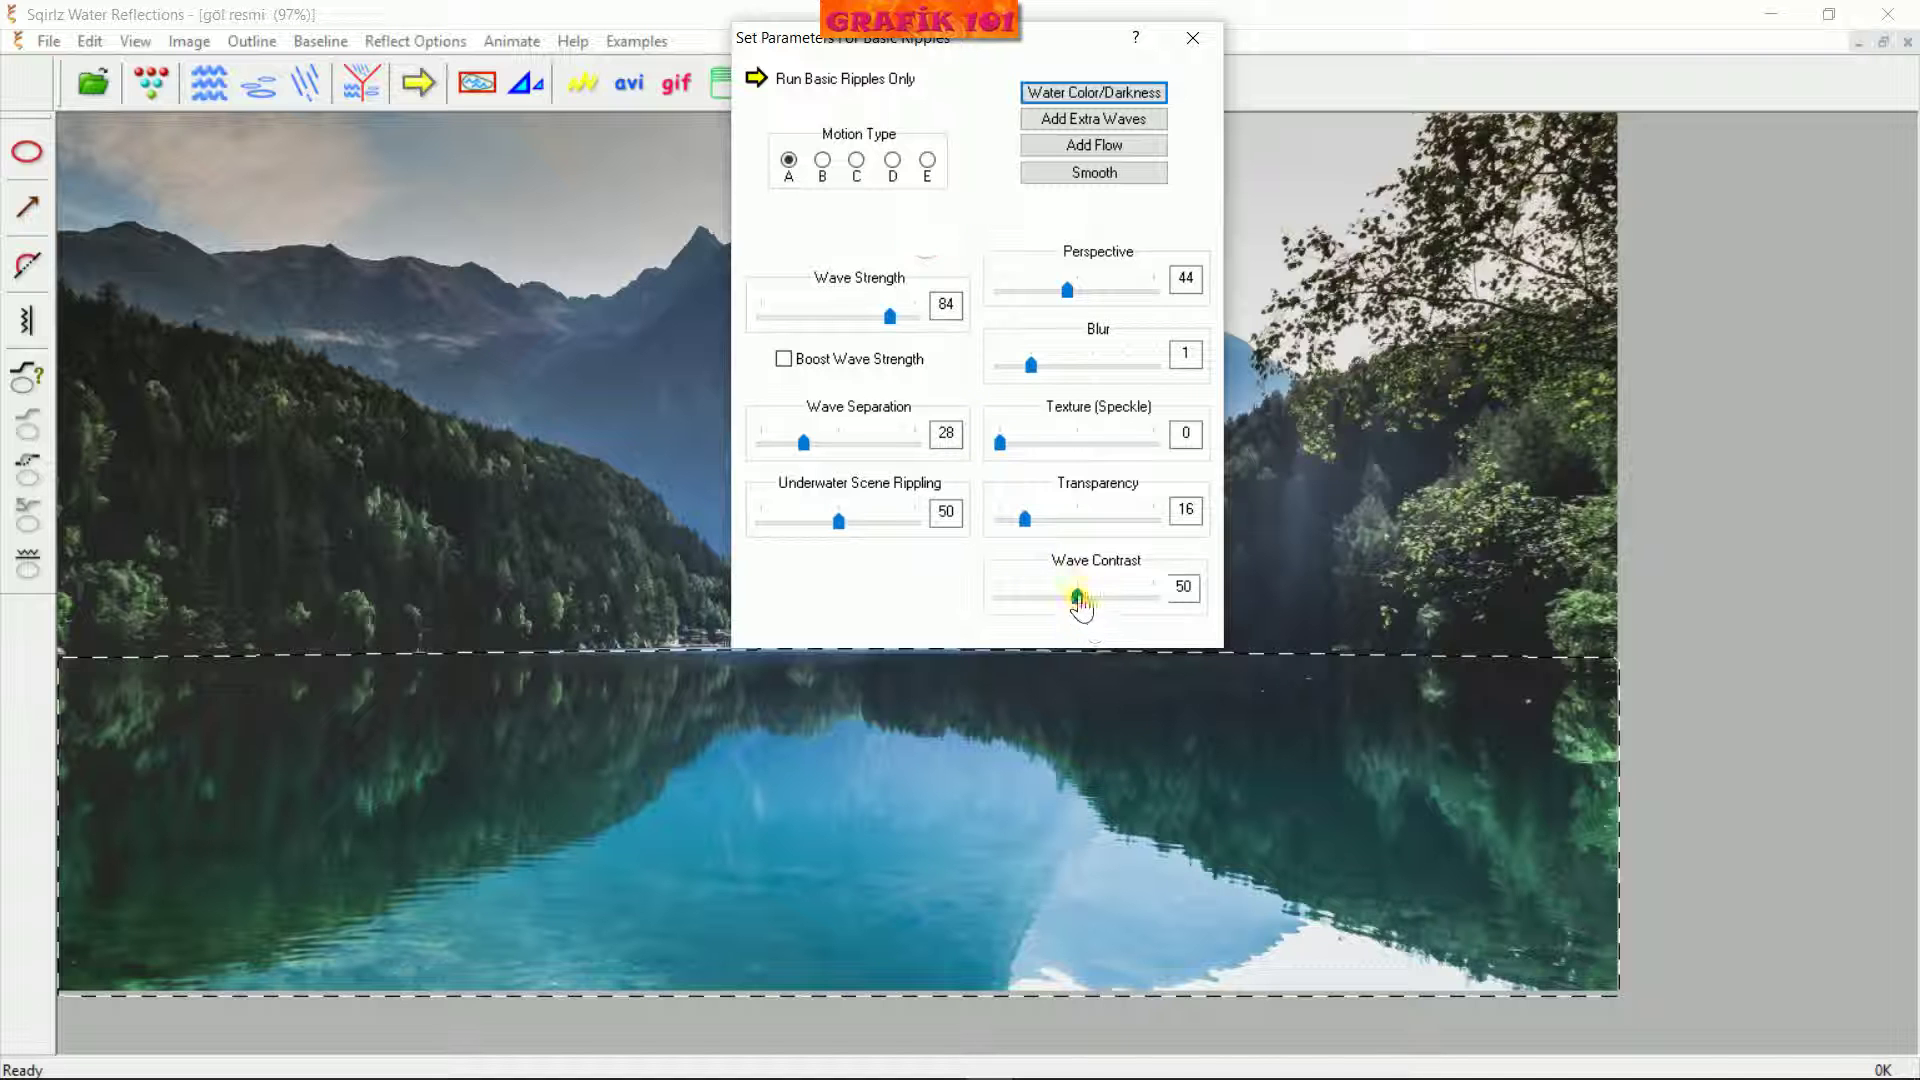
# Try a wave contrast of 90, preview the ripples and return the contrast to 50
pyautogui.moveTo(1077, 595); pyautogui.dragTo(1139, 603)
pyautogui.click(788, 80)
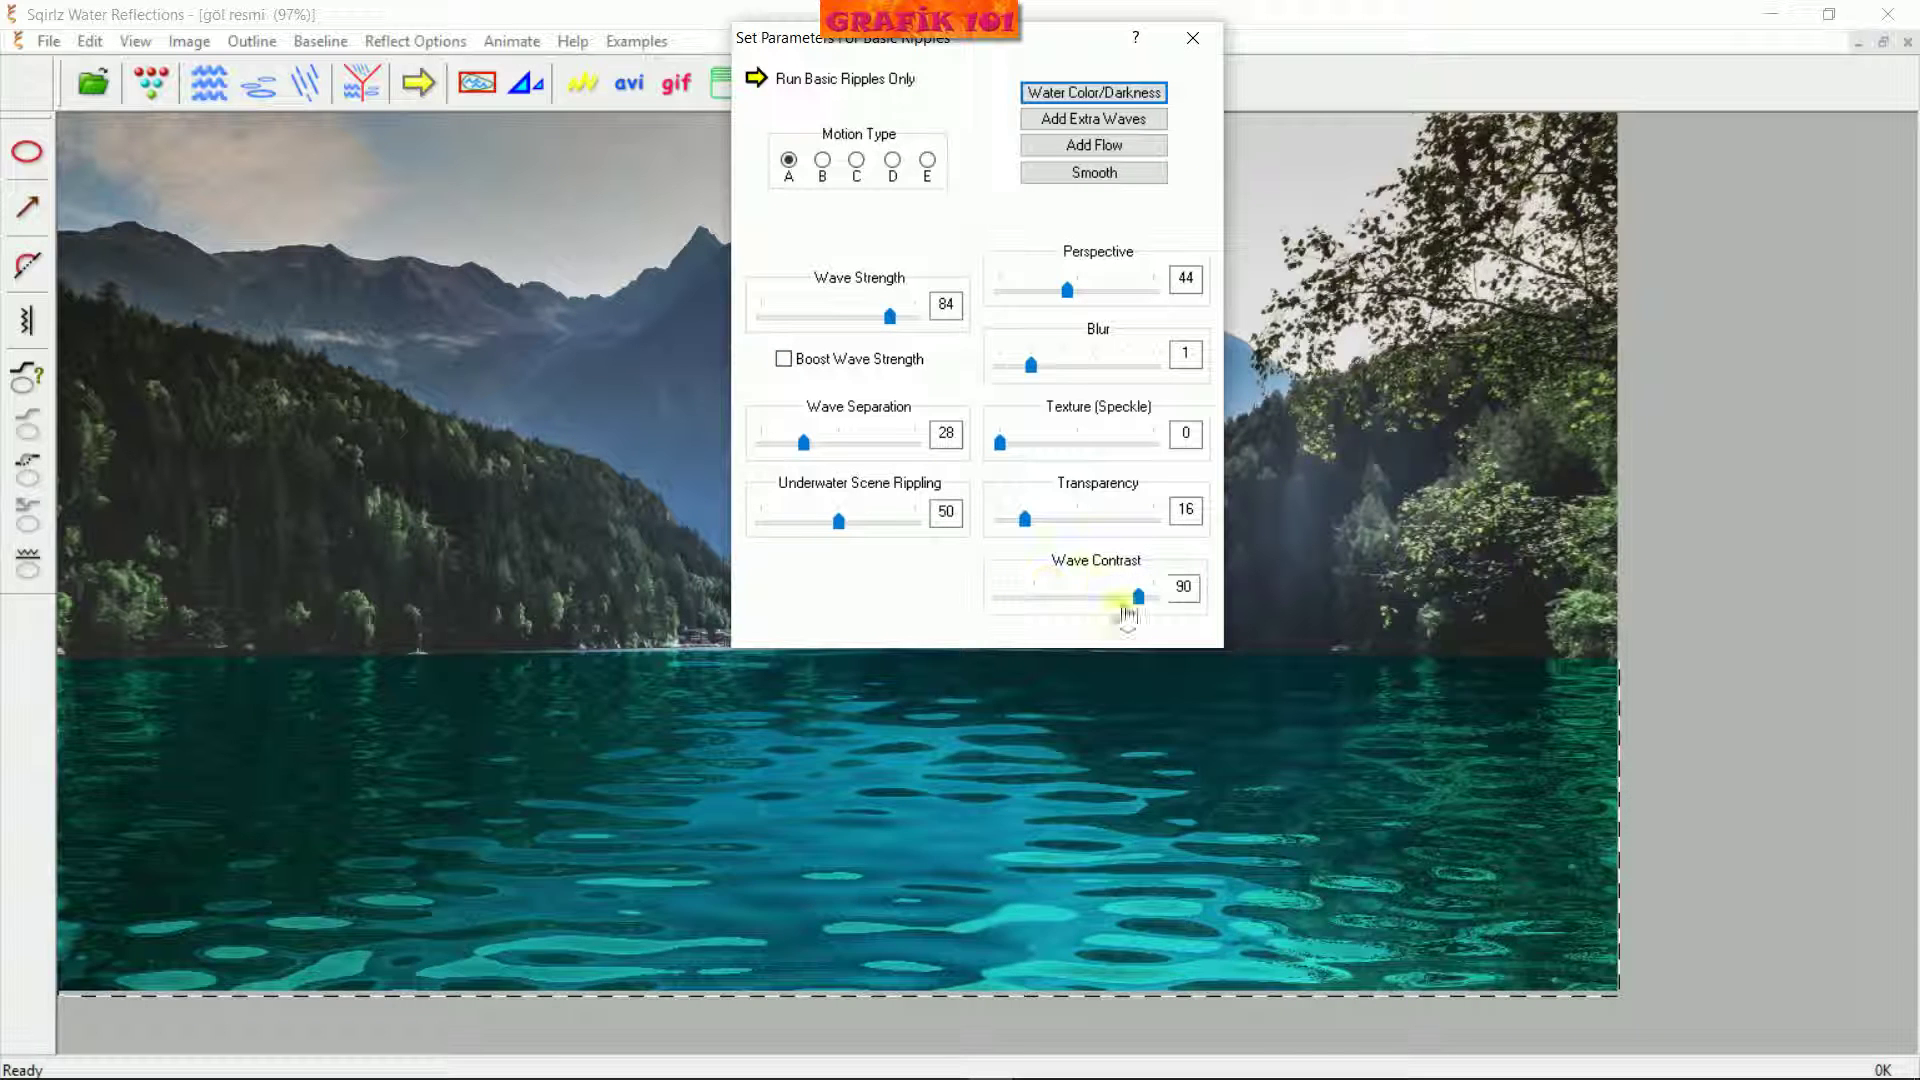
pyautogui.moveTo(1139, 601); pyautogui.dragTo(1075, 606)
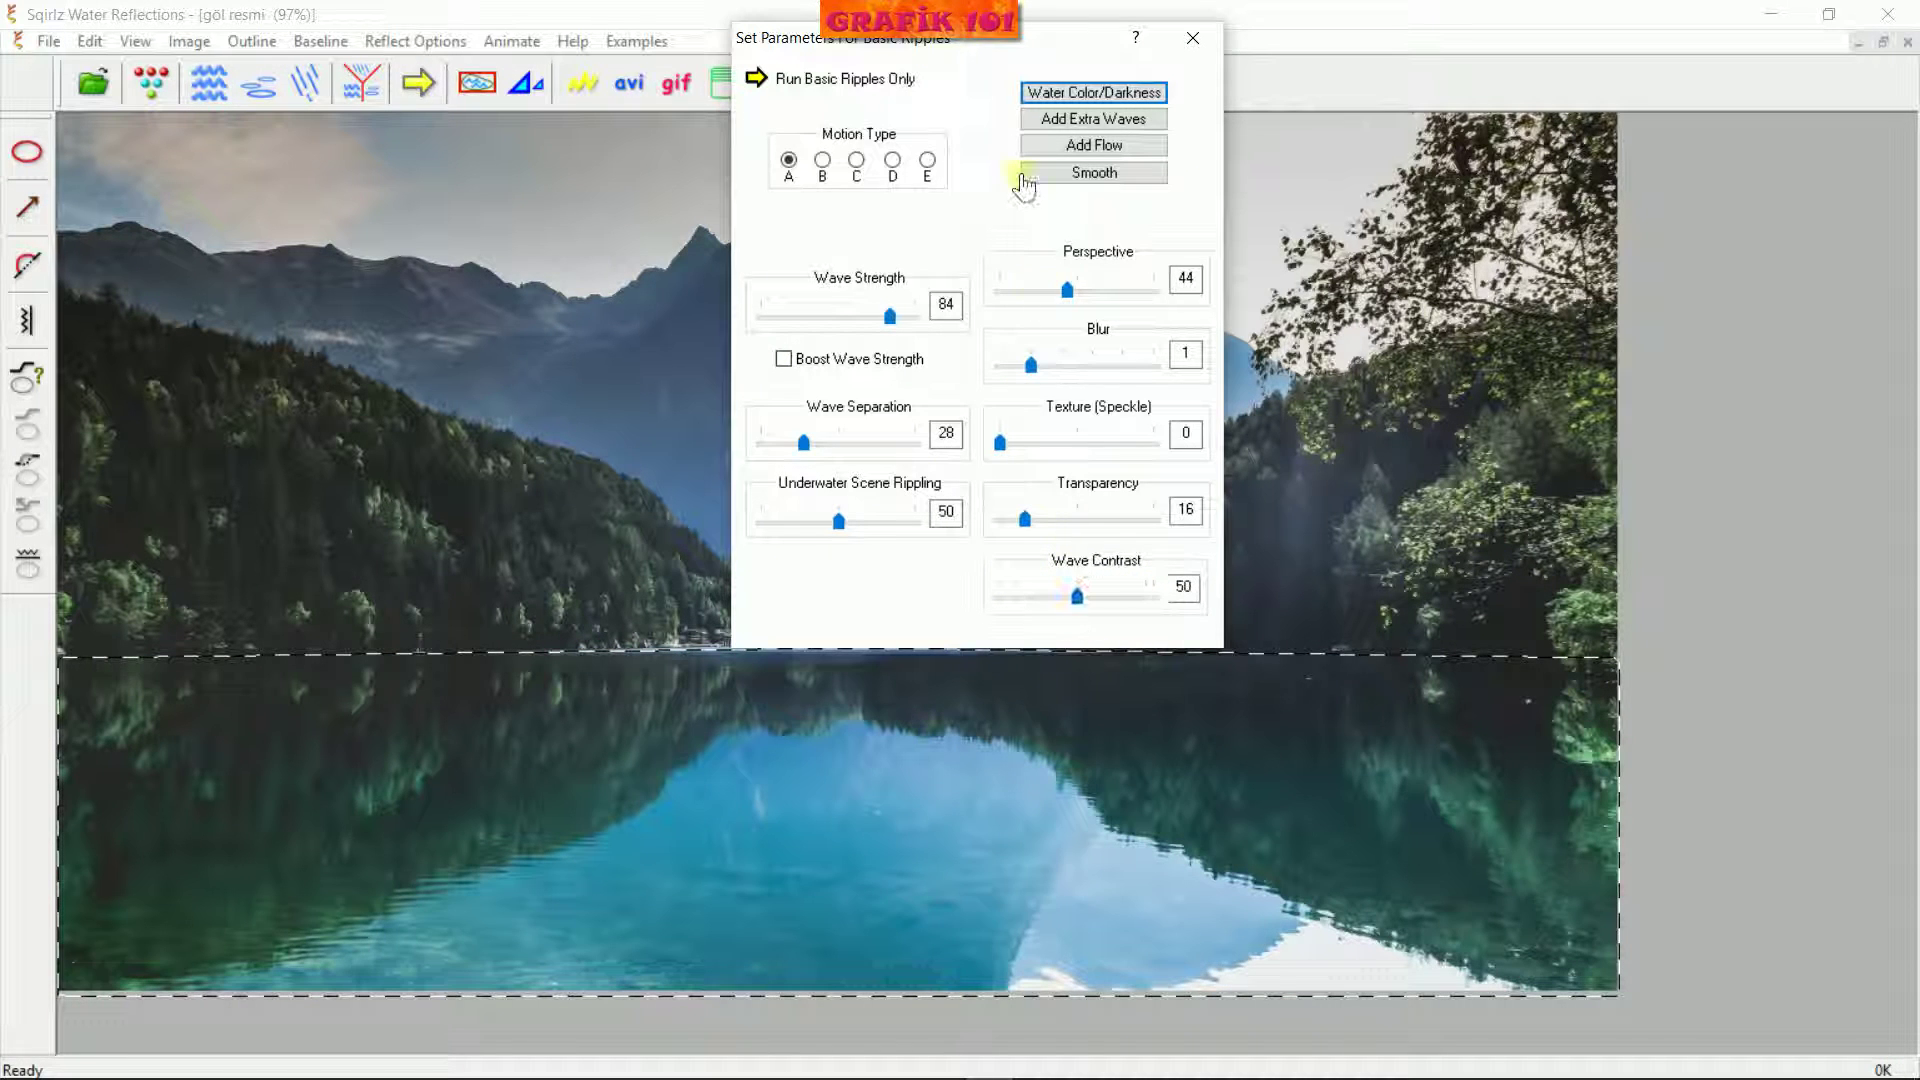
# Try a pink water color with hue 330, saturation 221 and brightness 255, and preview the ripples
pyautogui.click(1040, 92)
pyautogui.moveTo(828, 200)
pyautogui.mouseDown()
pyautogui.moveTo(857, 122)
pyautogui.moveTo(889, 172)
pyautogui.moveTo(904, 124)
pyautogui.moveTo(940, 136)
pyautogui.moveTo(870, 352)
pyautogui.moveTo(801, 309)
pyautogui.moveTo(811, 335)
pyautogui.moveTo(803, 311)
pyautogui.moveTo(900, 321)
pyautogui.moveTo(950, 257)
pyautogui.moveTo(962, 280)
pyautogui.mouseUp()
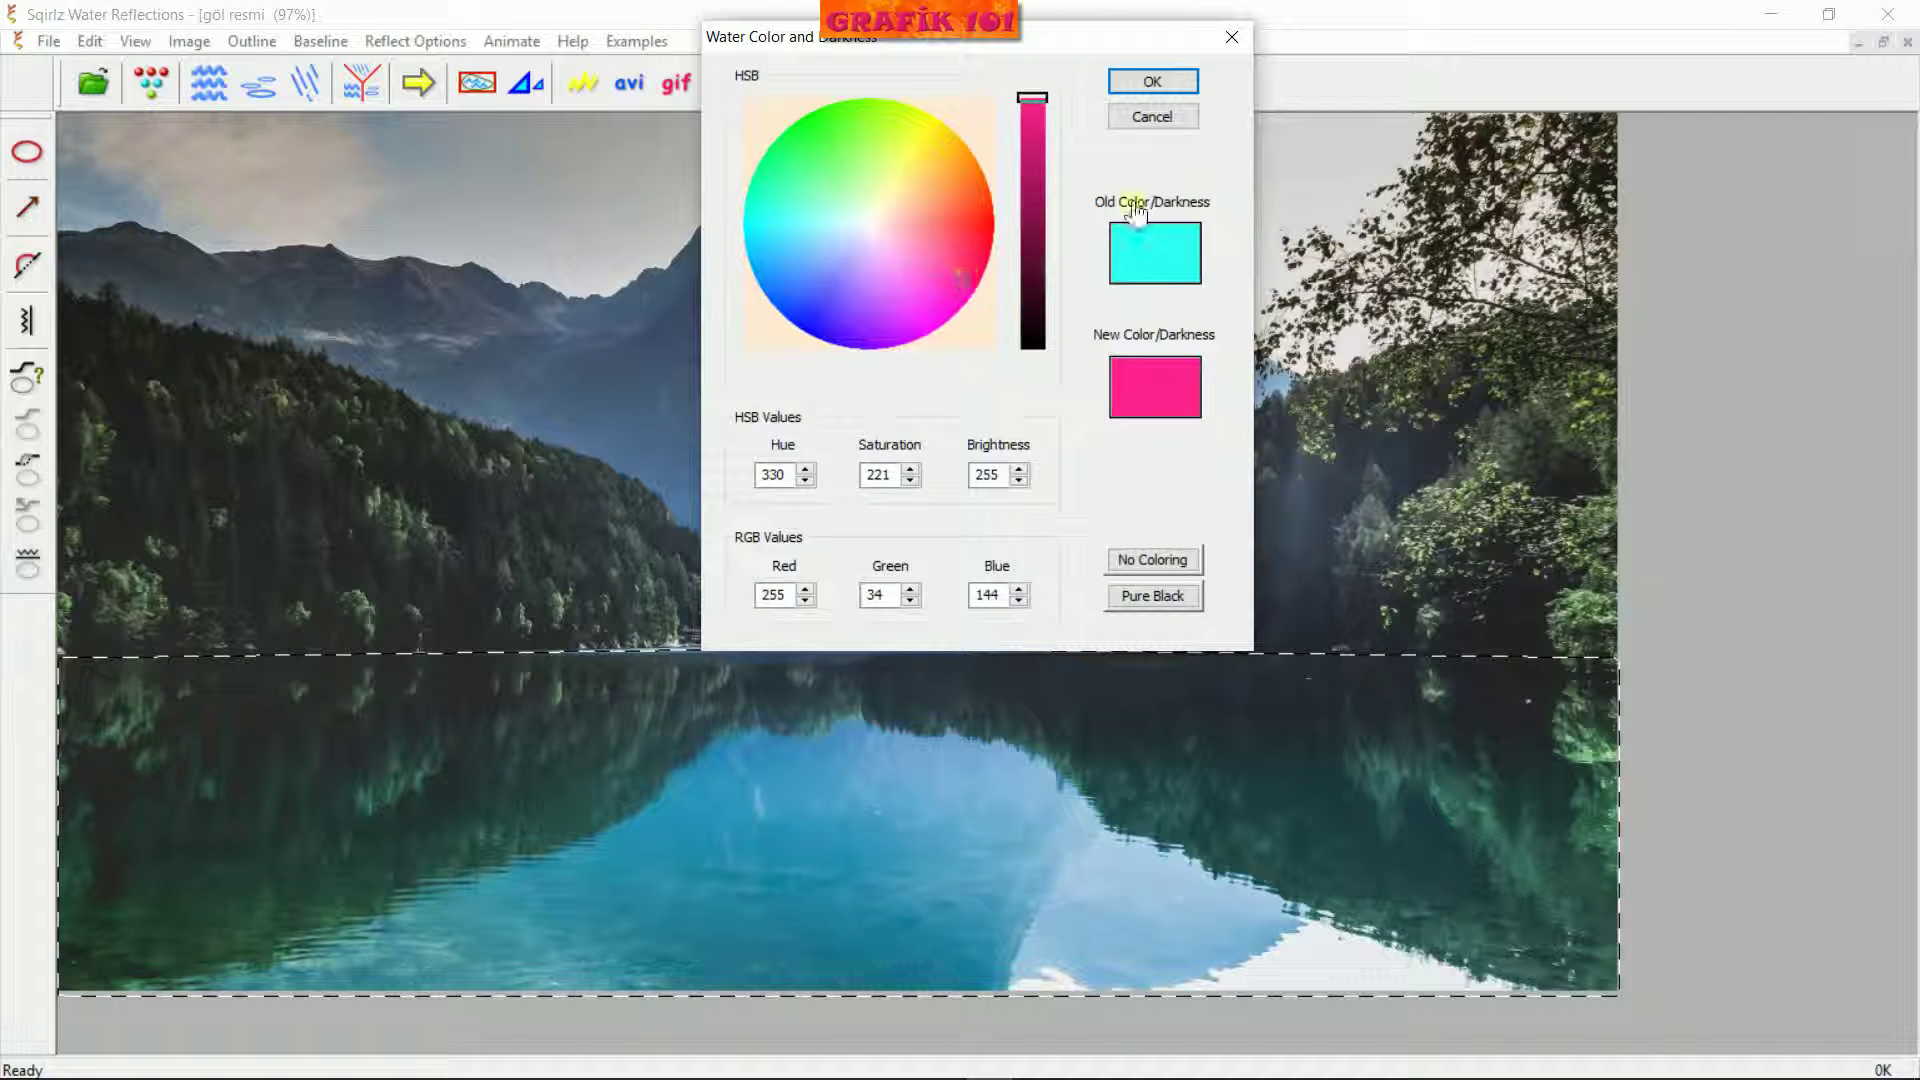
pyautogui.click(1152, 81)
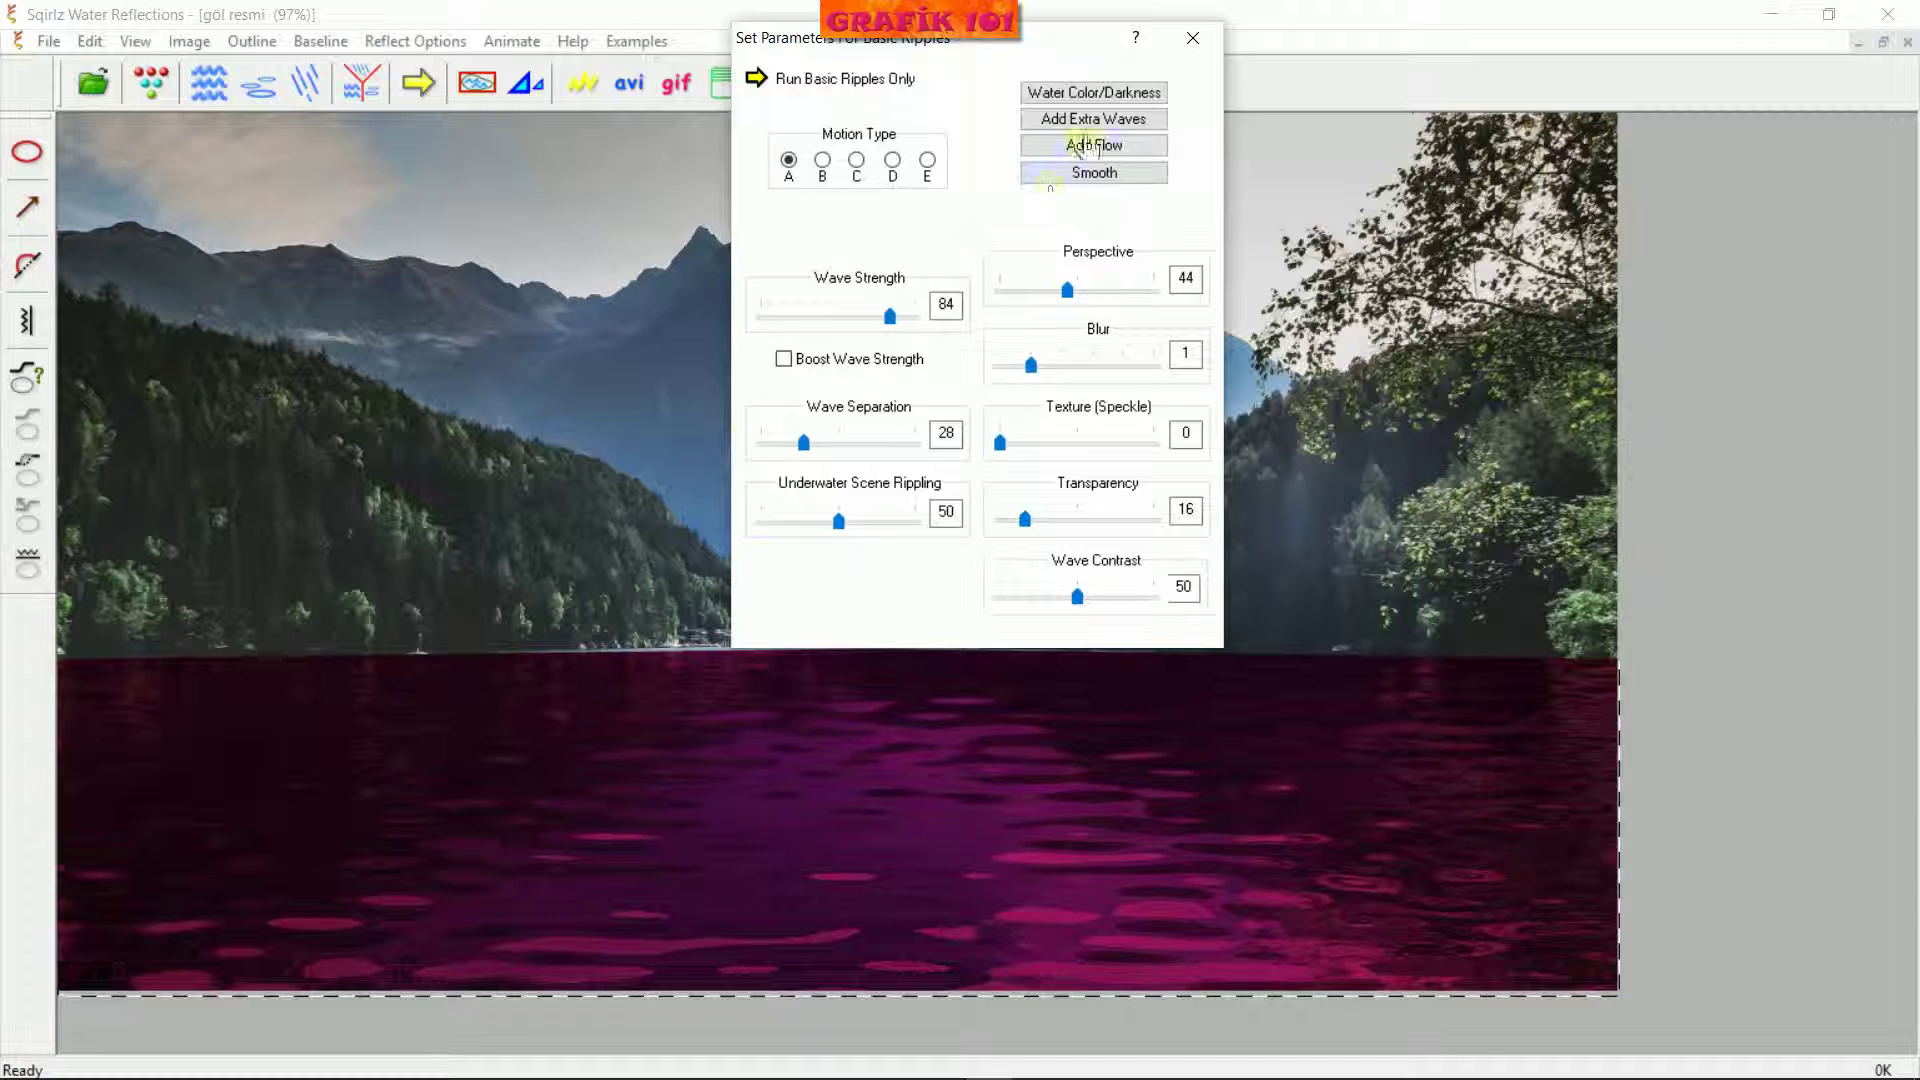
# Try the No Coloring preset, switch the water color to Pure Black and apply it
pyautogui.click(1096, 98)
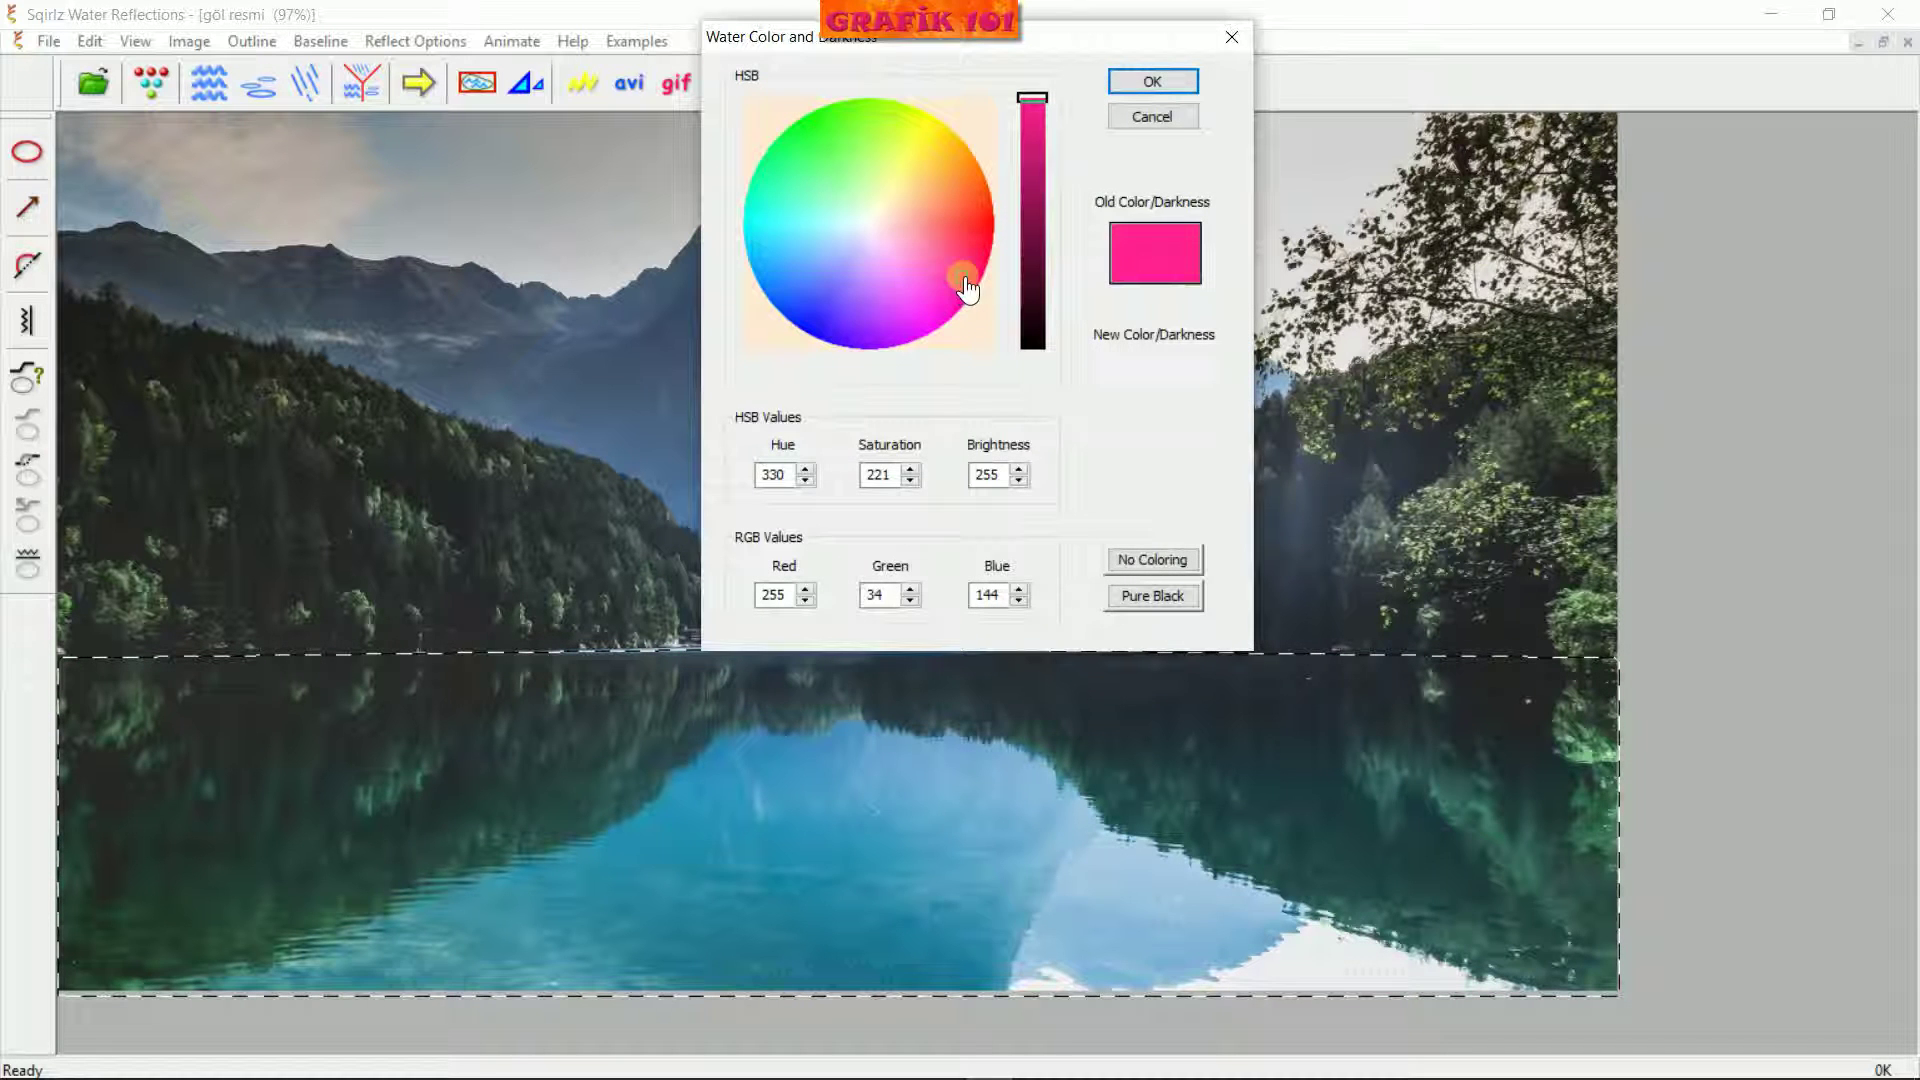
pyautogui.click(1147, 572)
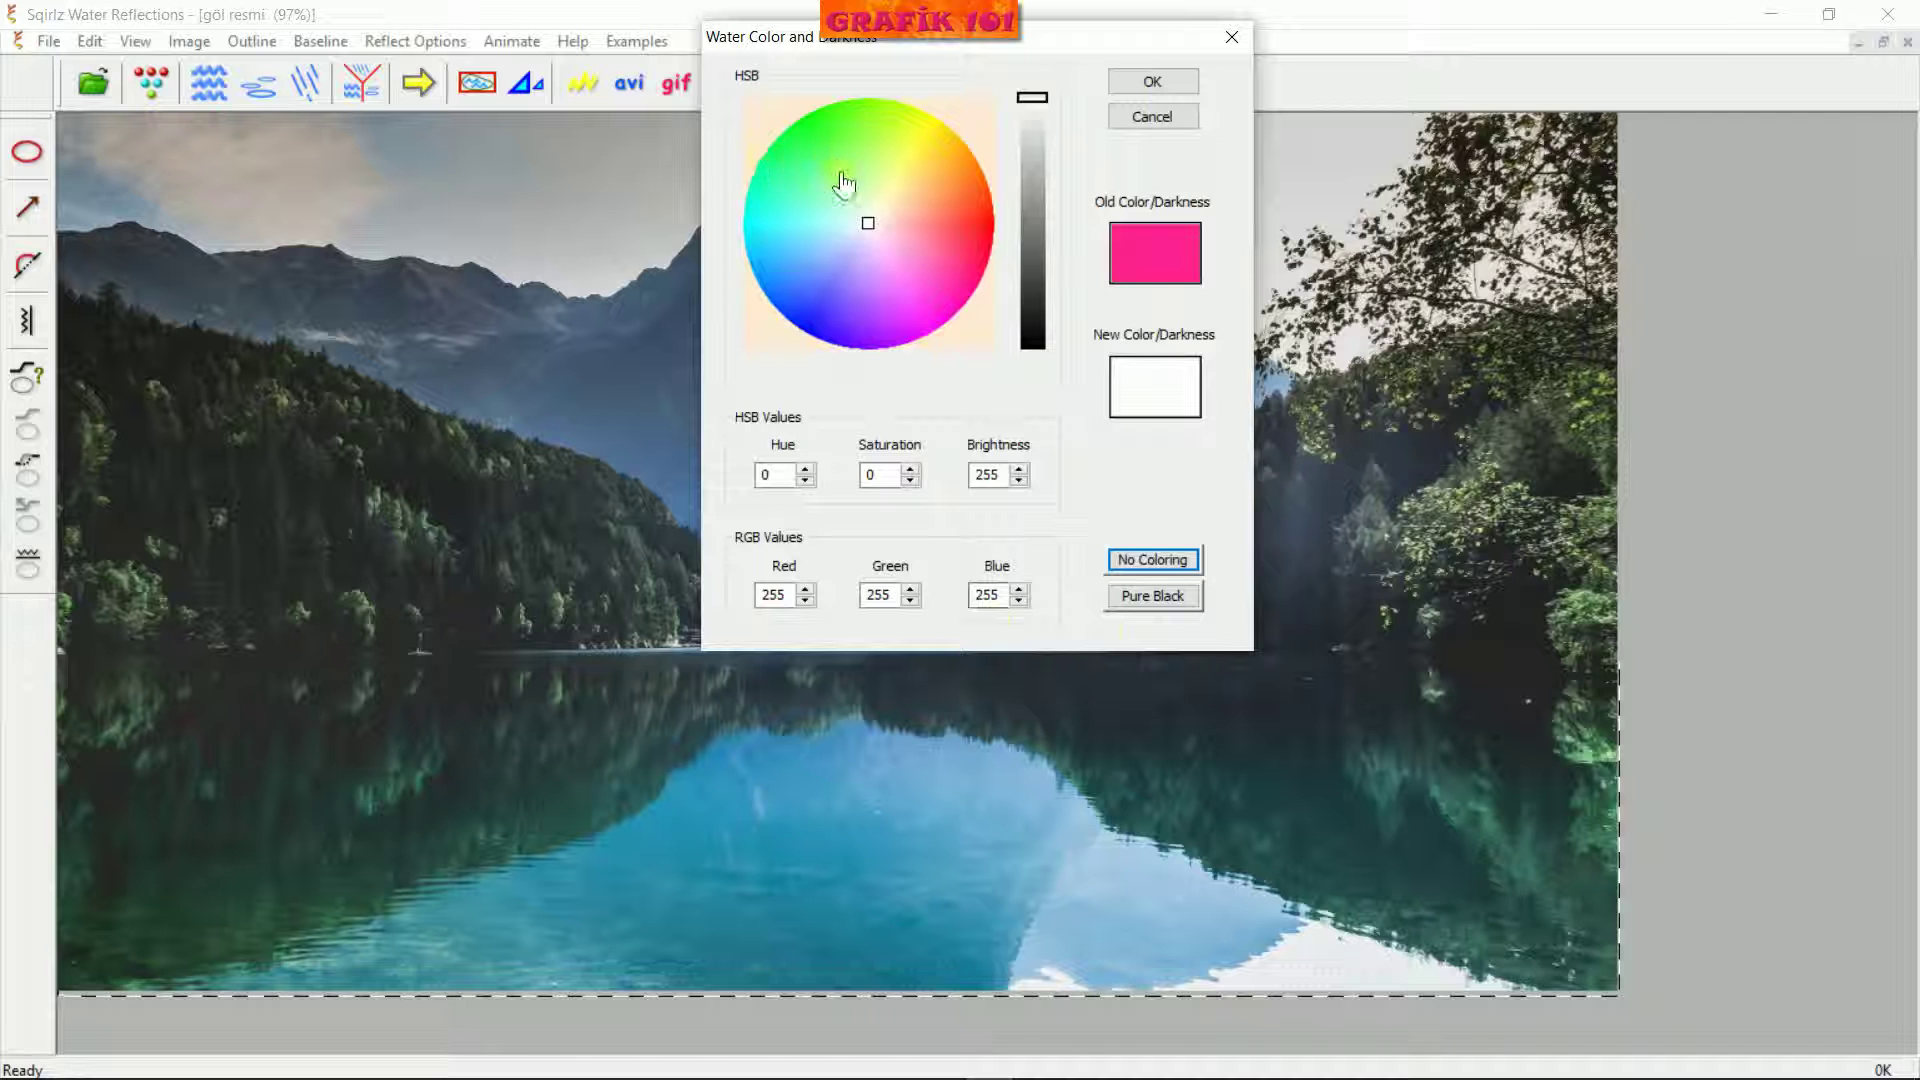
pyautogui.click(1158, 610)
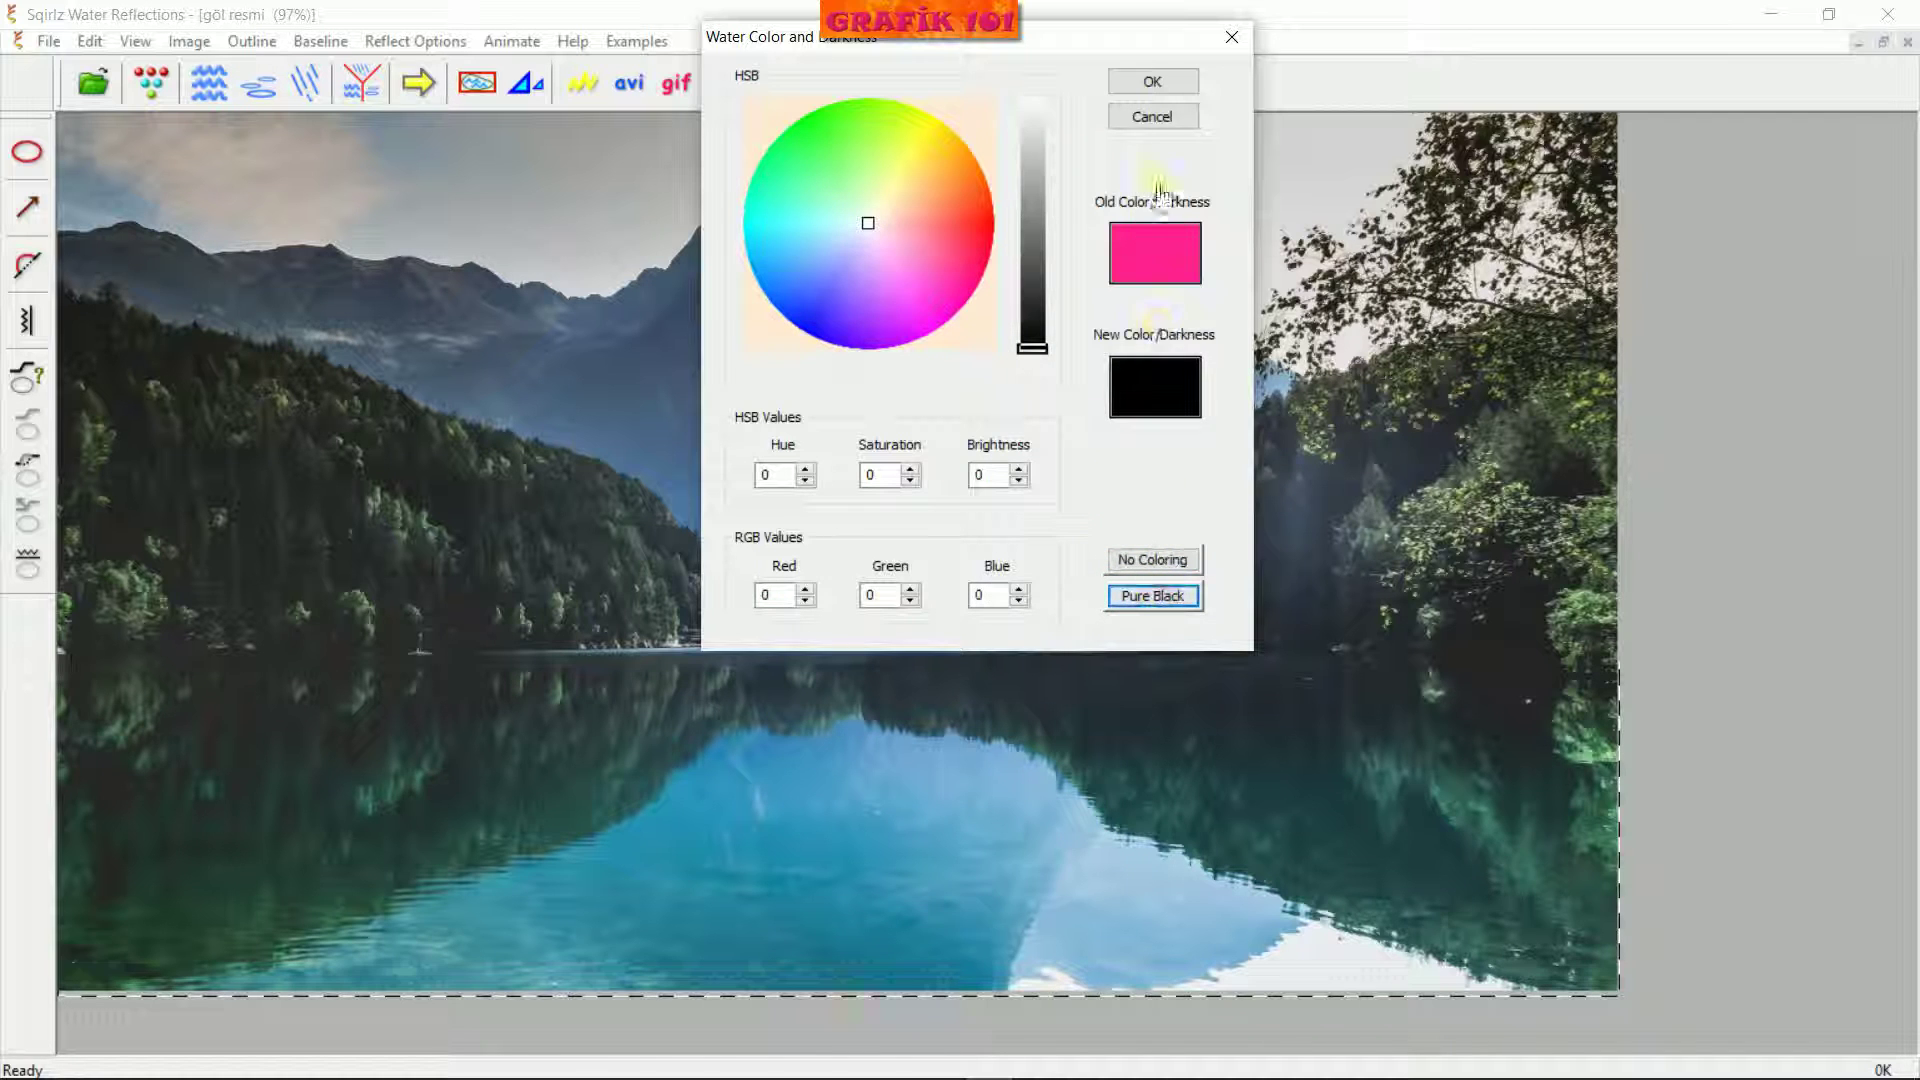
pyautogui.click(1149, 85)
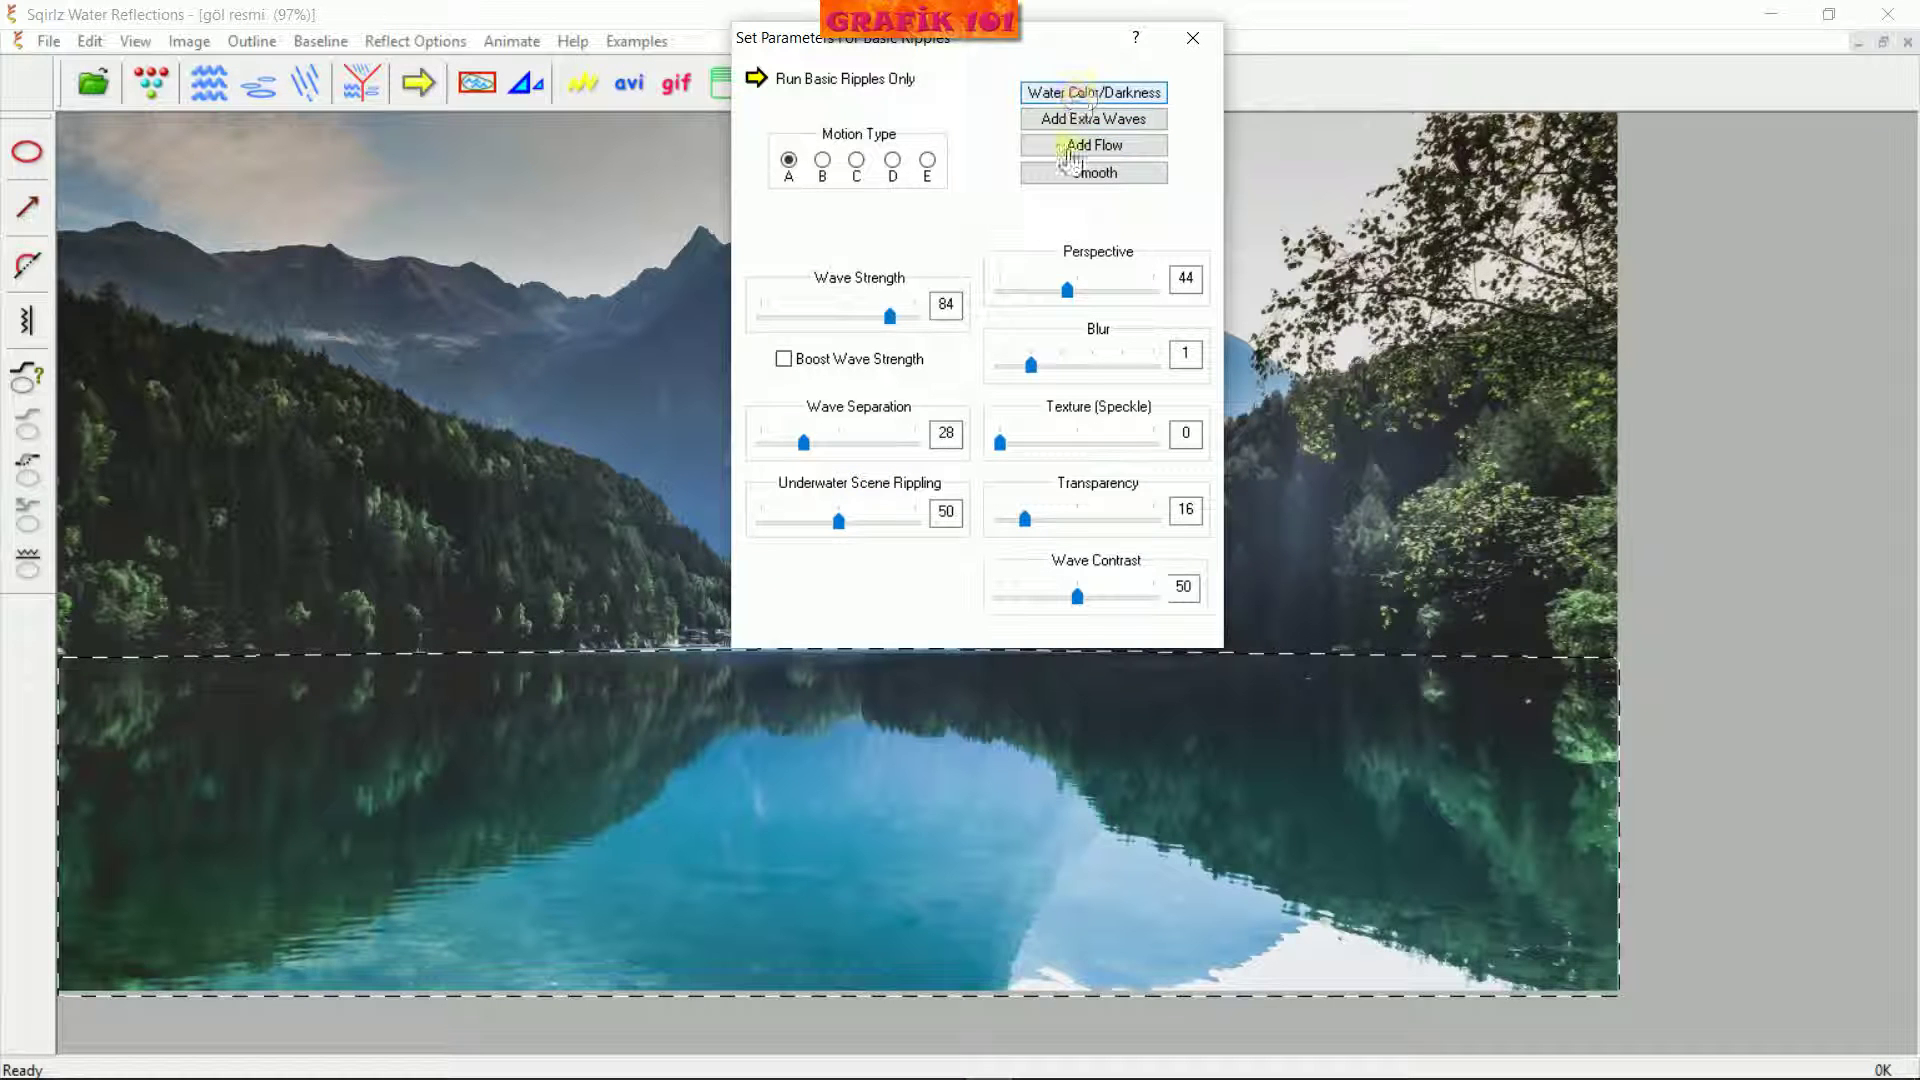
# Reset the water color to No Coloring and apply it
pyautogui.click(1085, 93)
pyautogui.click(1155, 562)
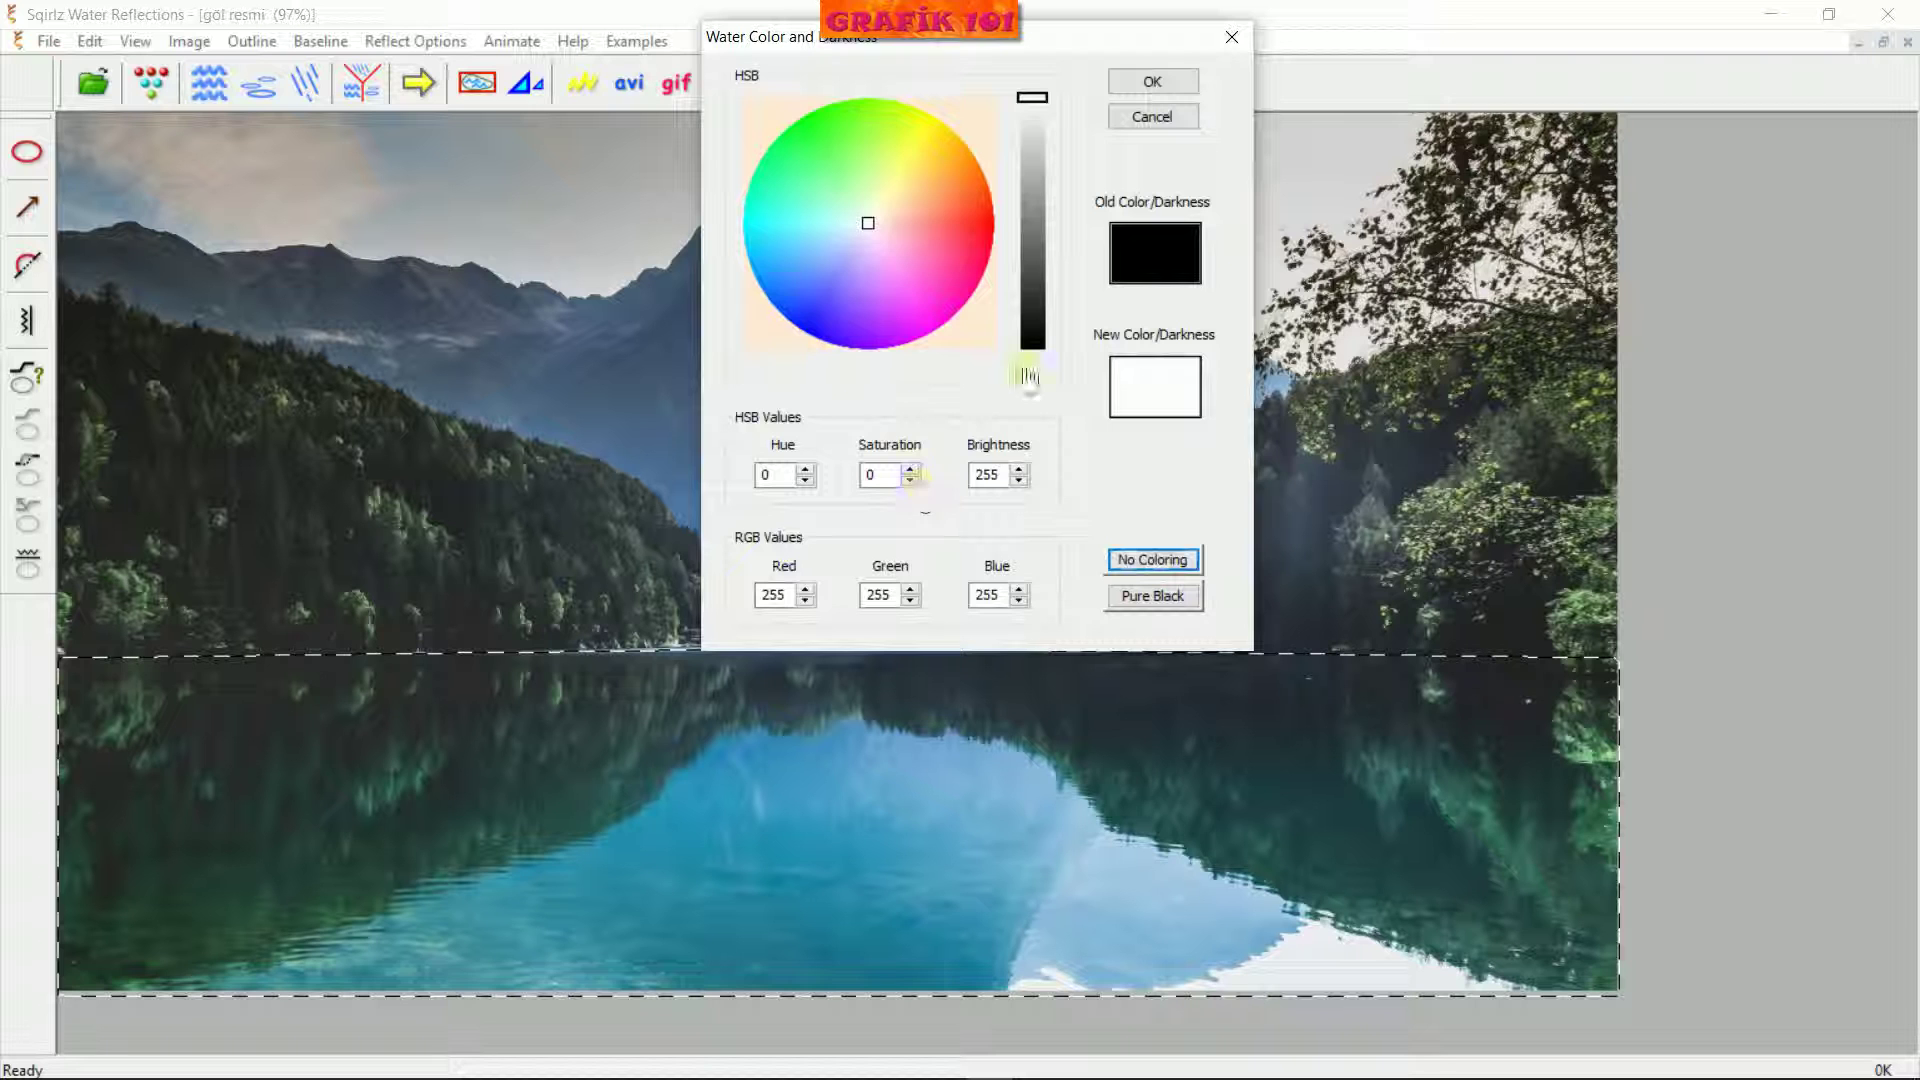
pyautogui.click(1155, 80)
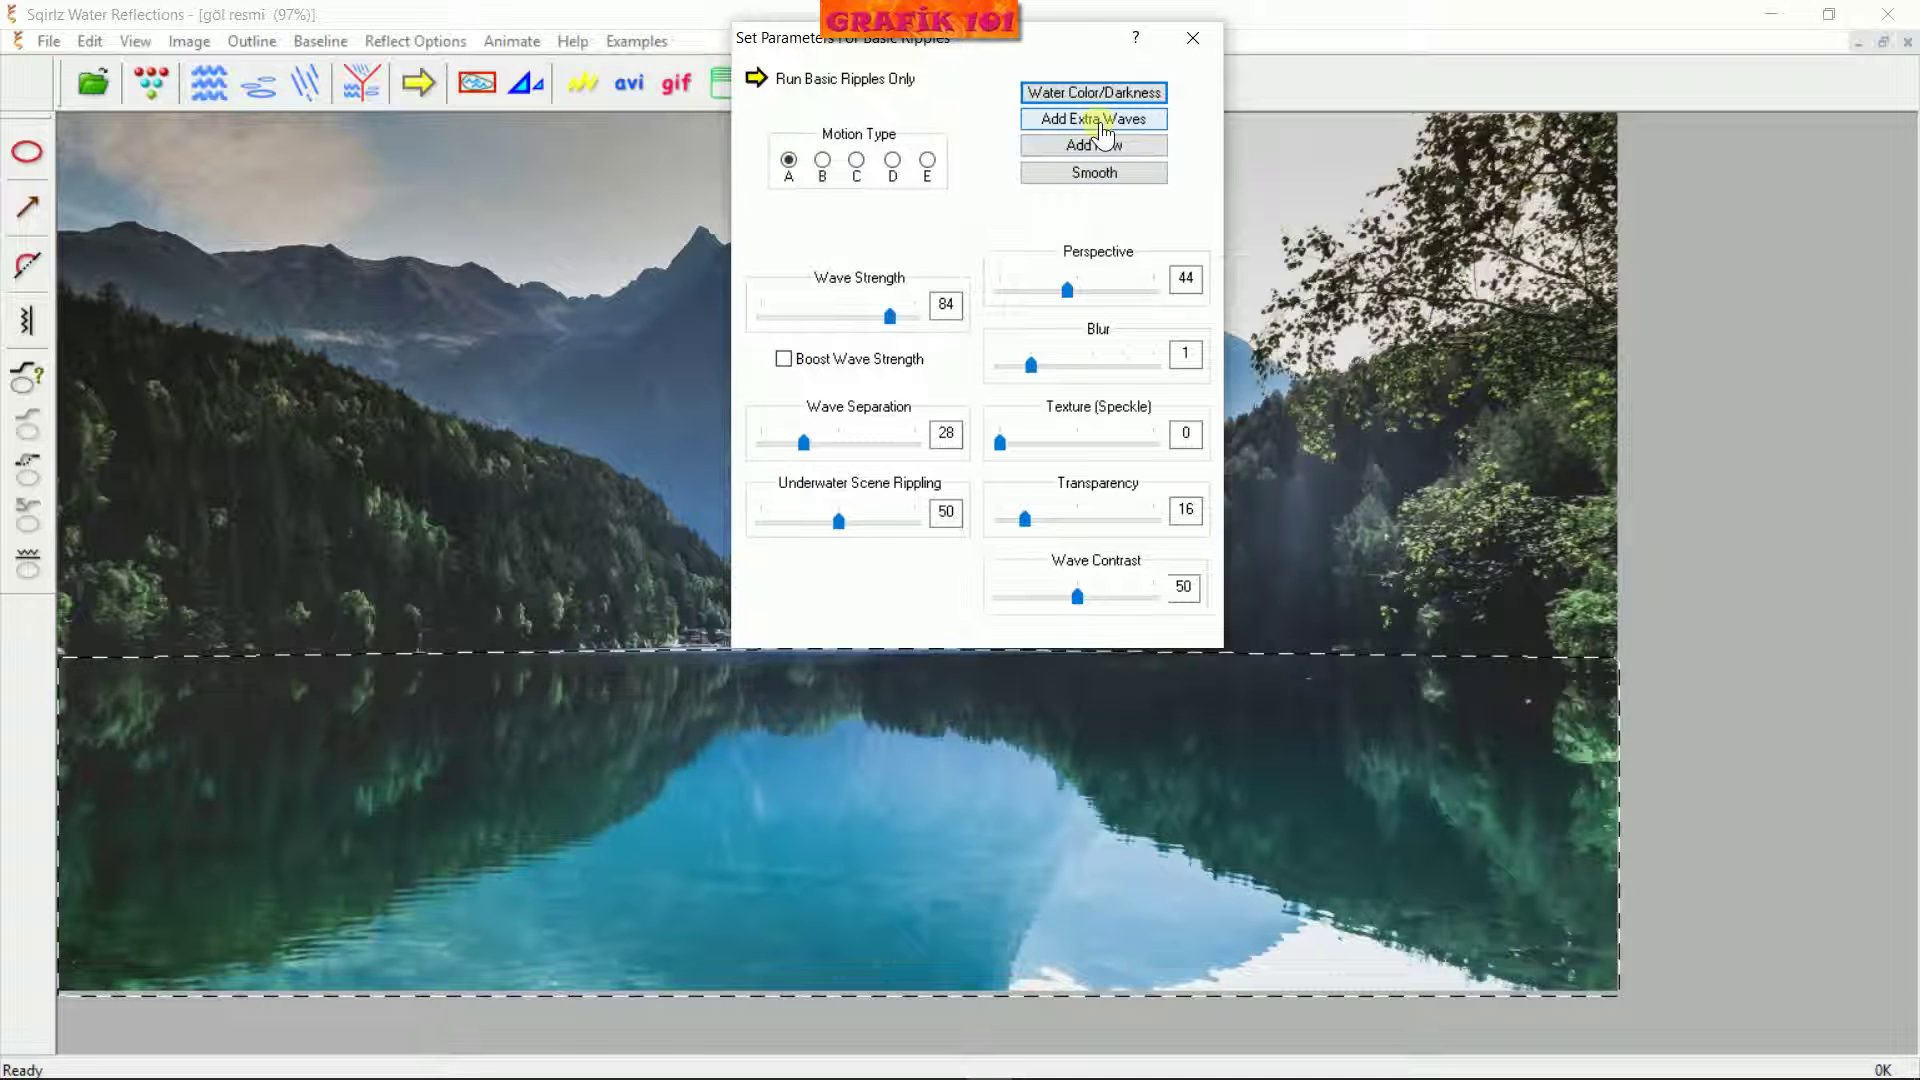
# Add extra waves to the basic ripples, previewing additional wave strengths of 50 and 21 and keeping 35
pyautogui.click(1160, 132)
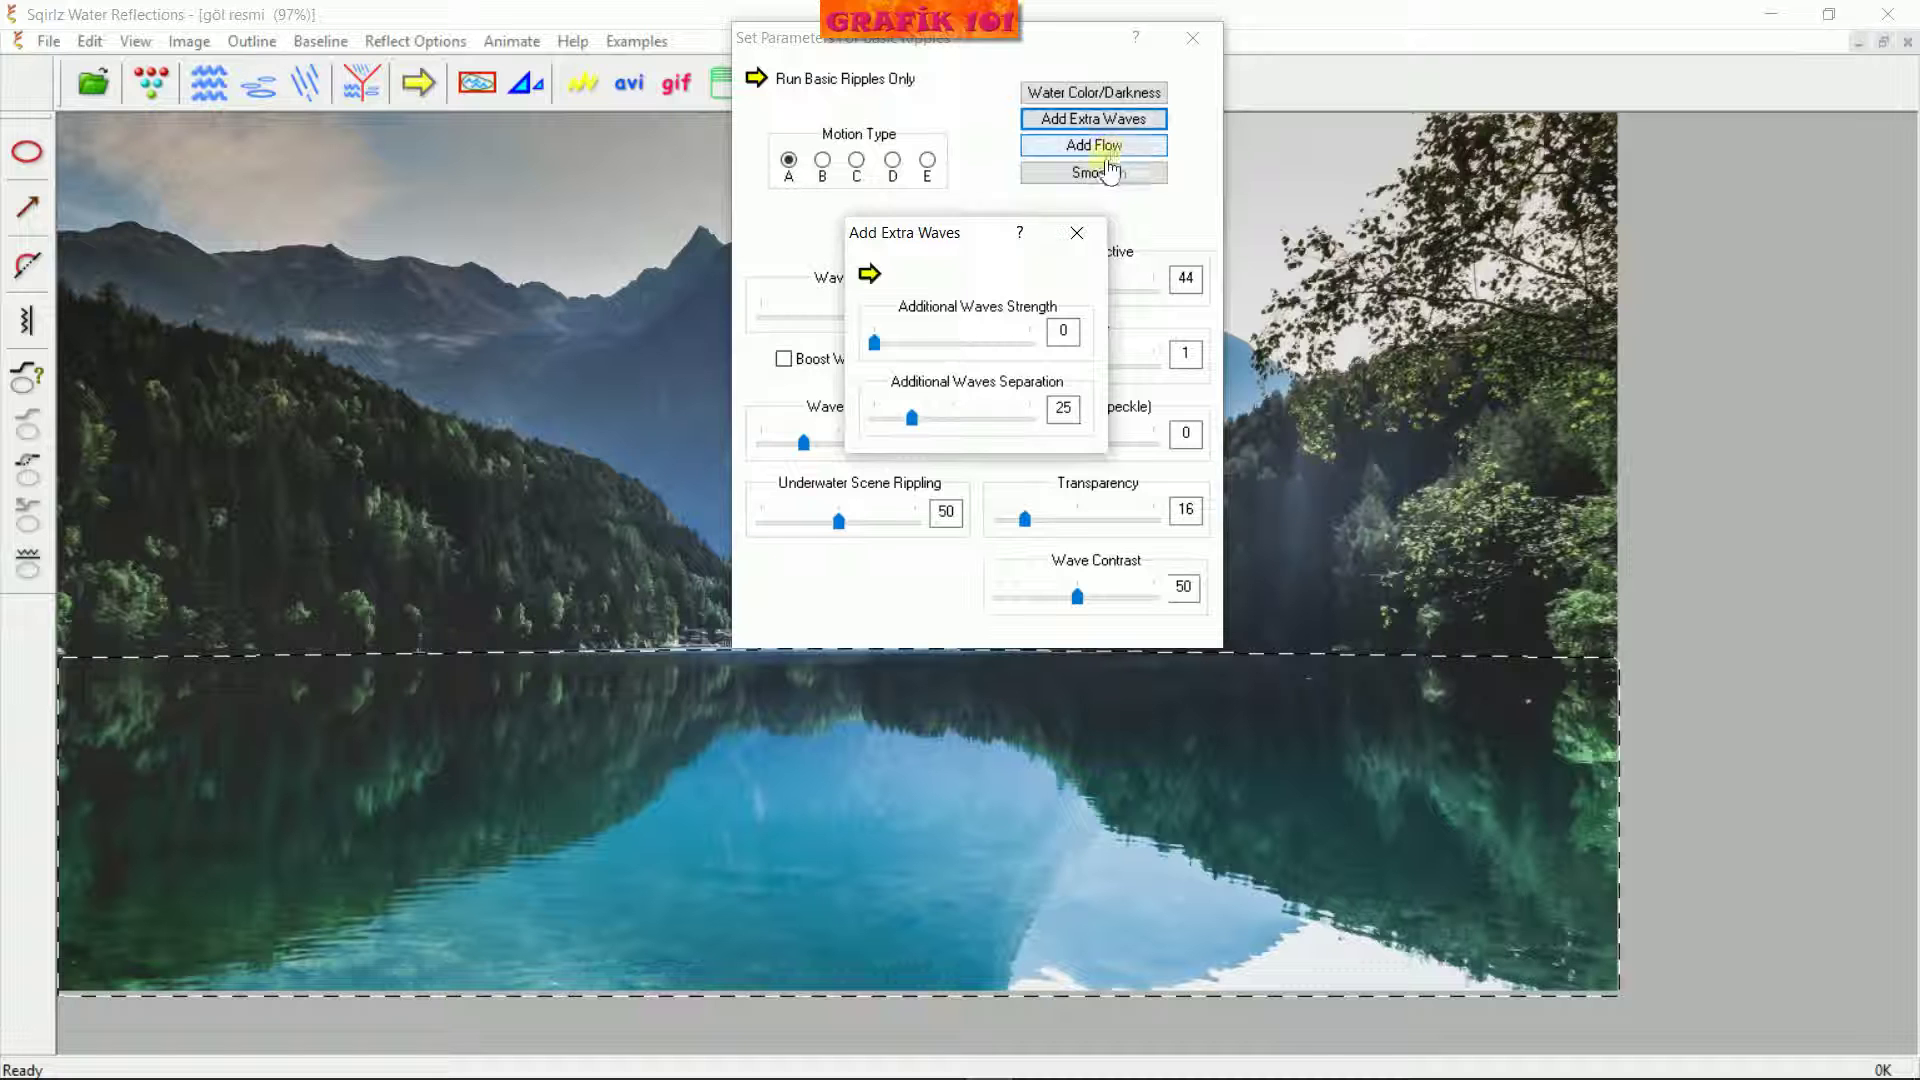
pyautogui.moveTo(886, 356); pyautogui.dragTo(955, 370)
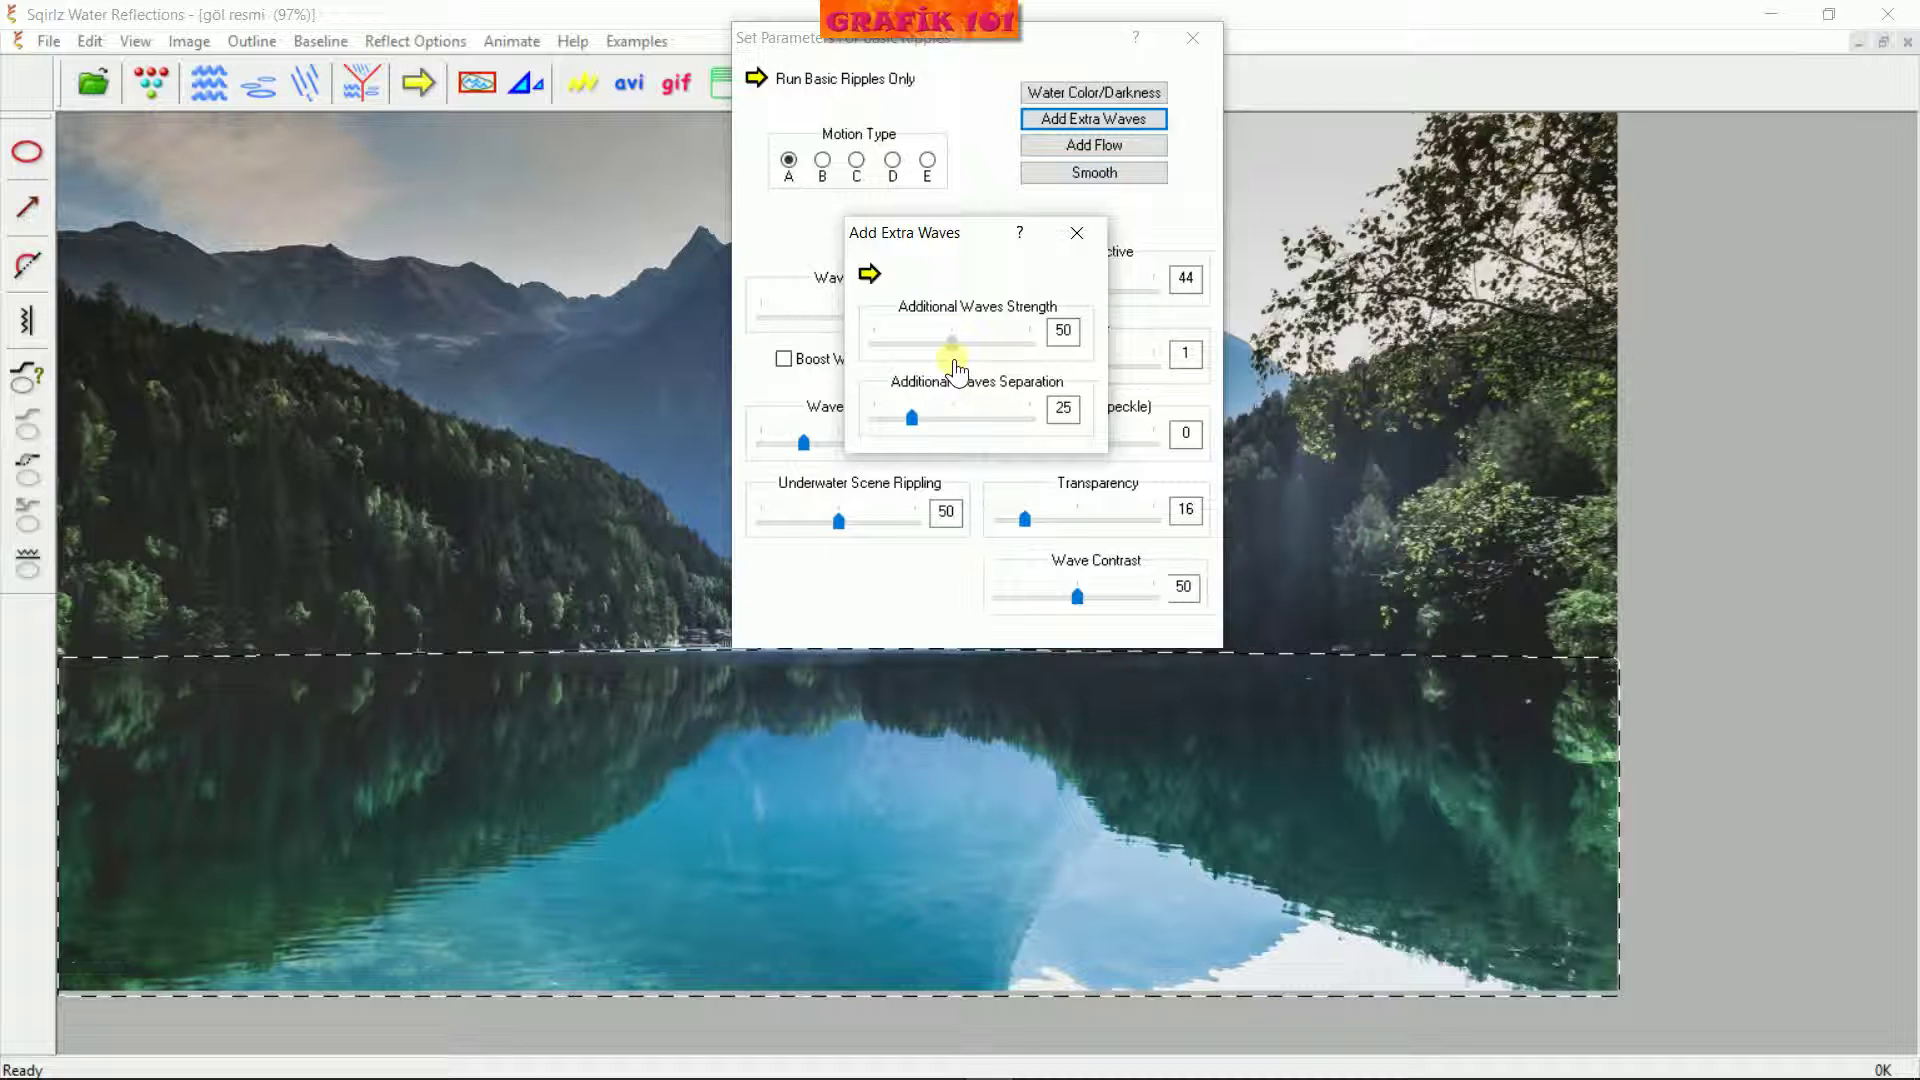
pyautogui.click(870, 276)
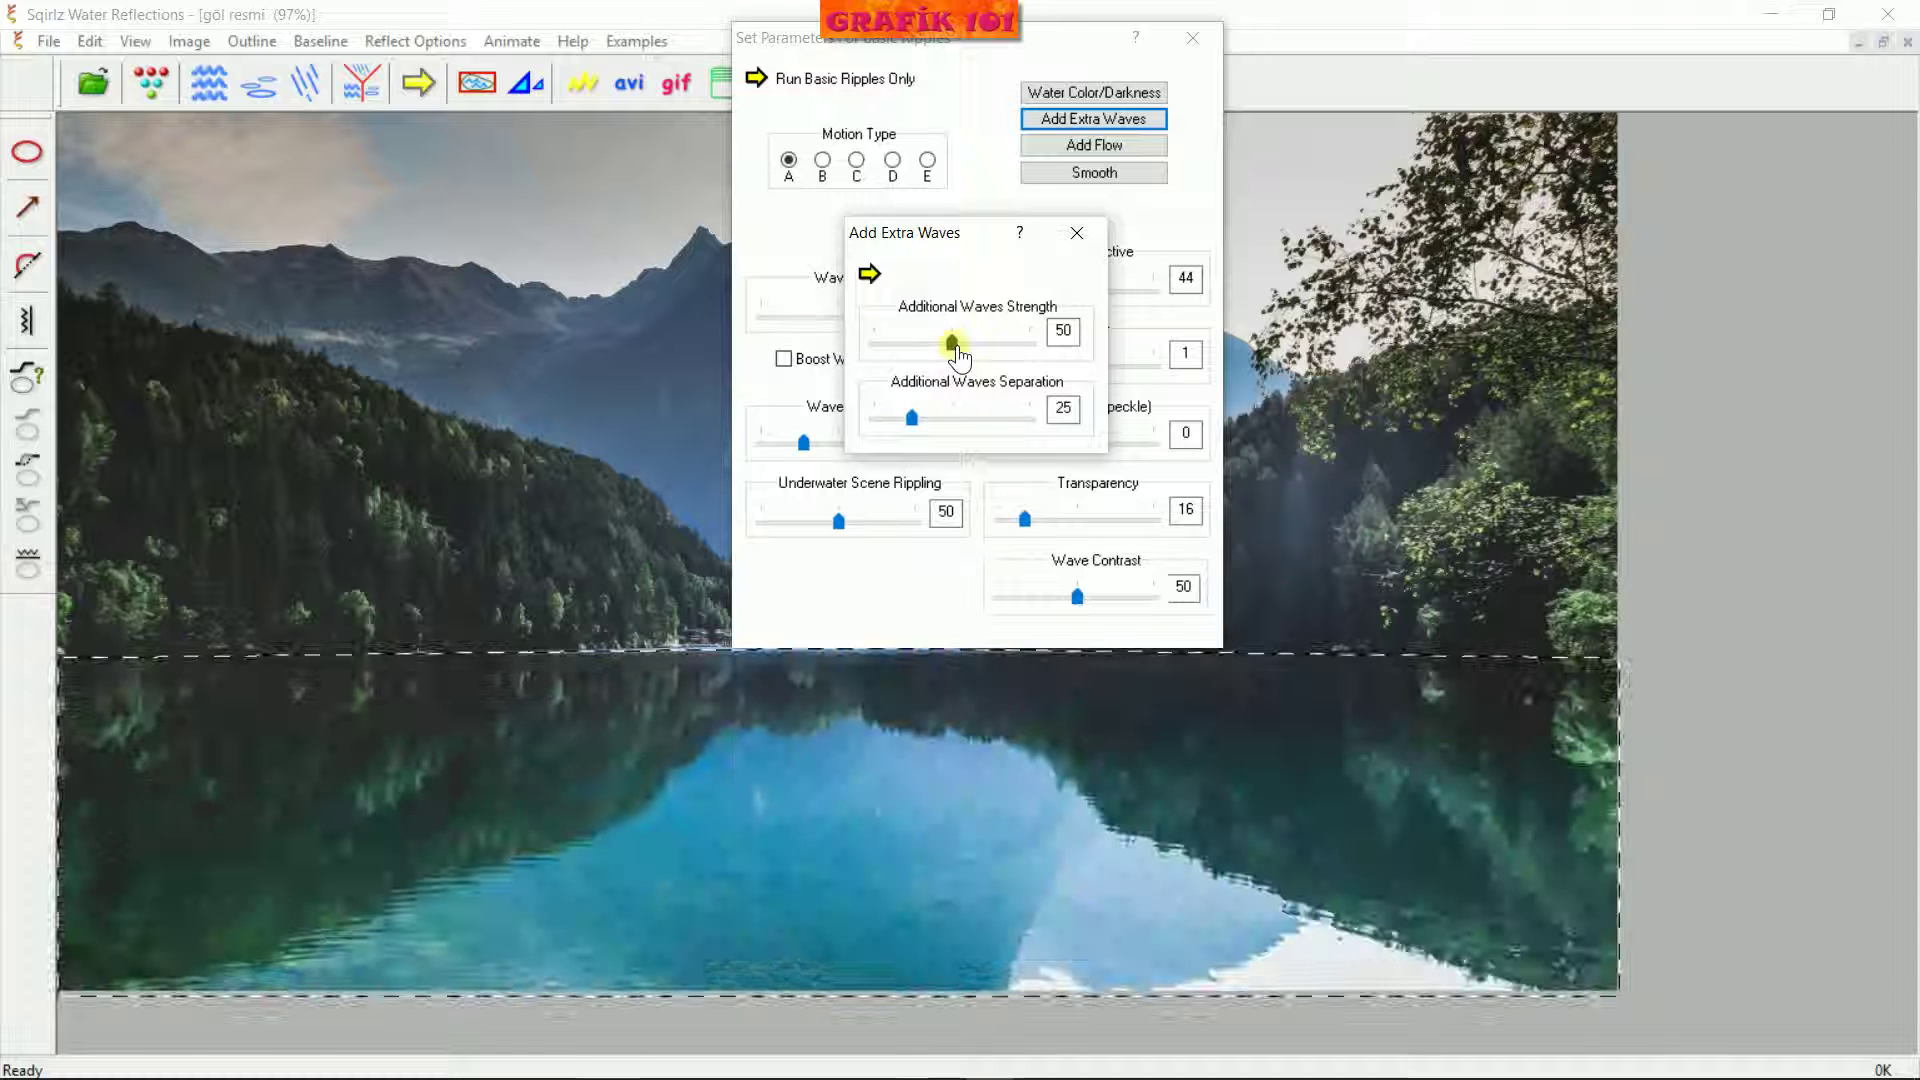
pyautogui.moveTo(952, 343); pyautogui.dragTo(907, 343)
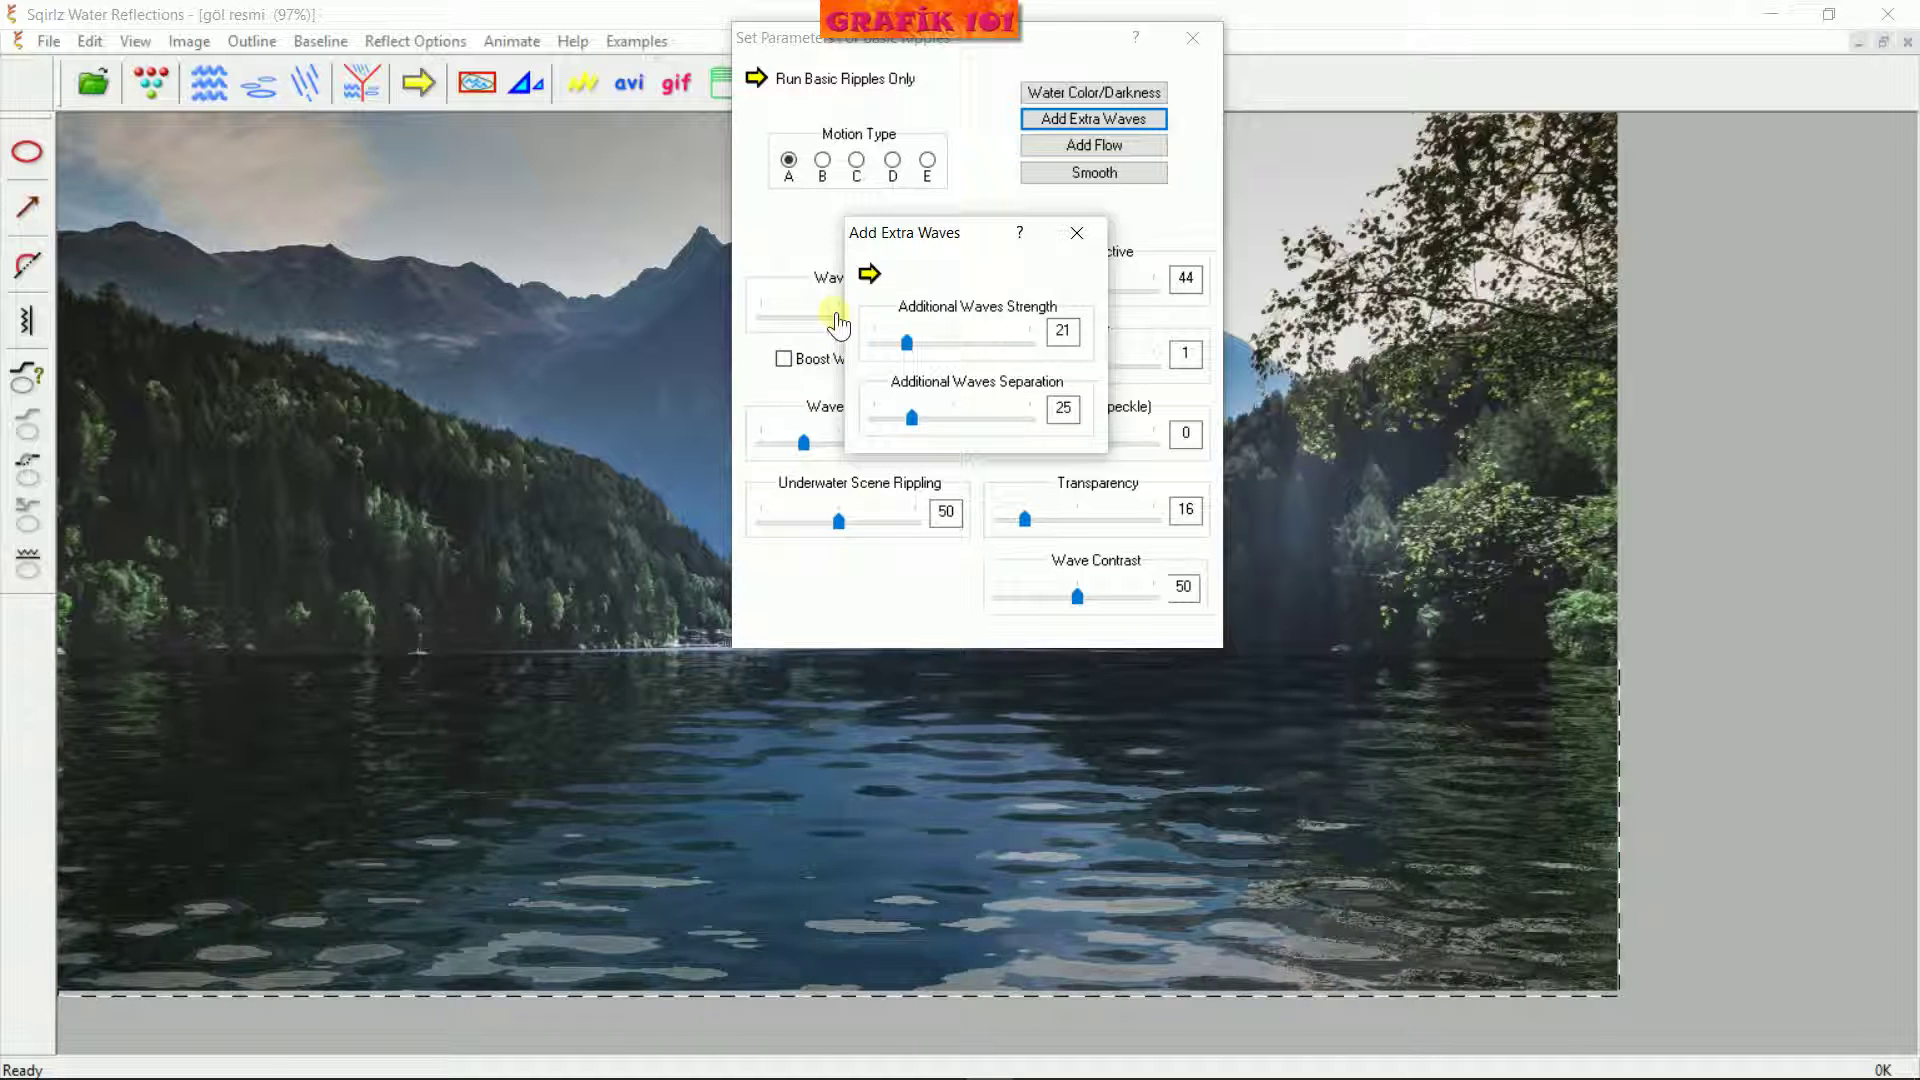
pyautogui.click(907, 350)
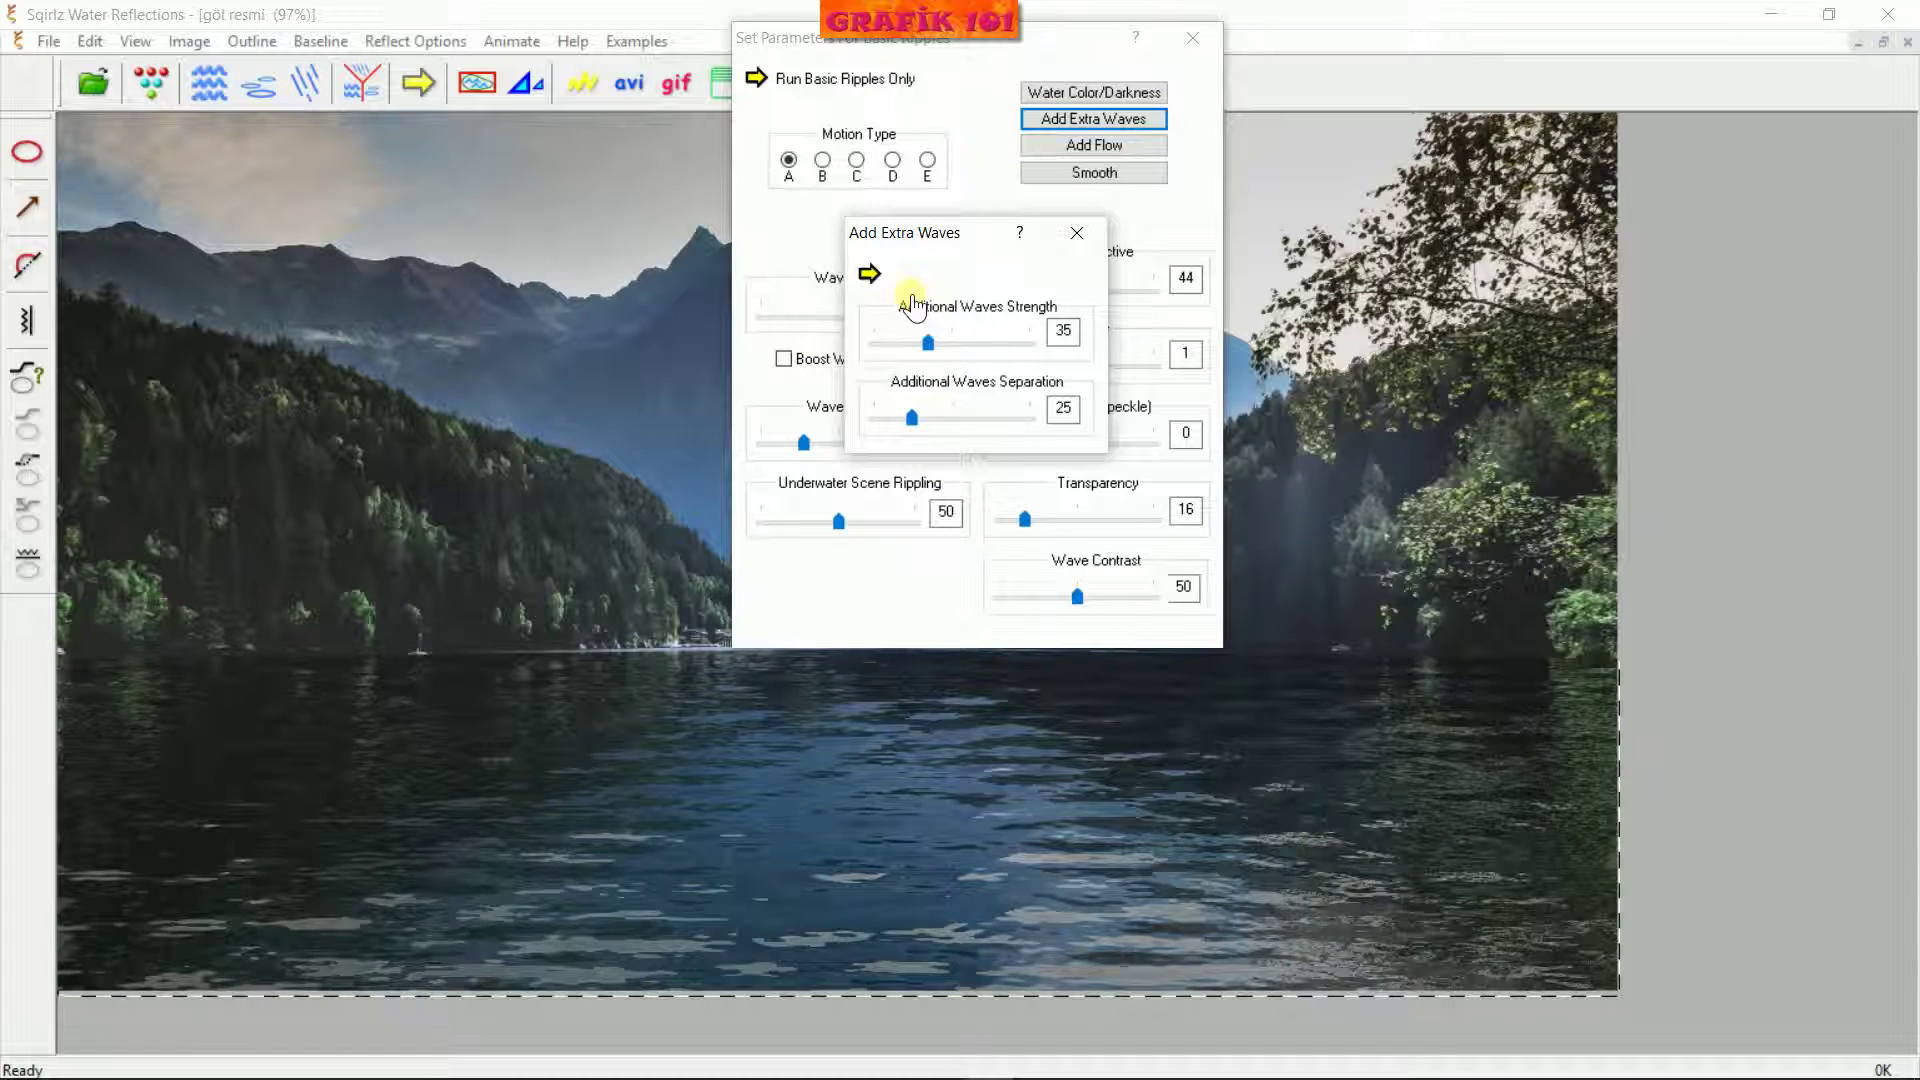
pyautogui.click(1073, 262)
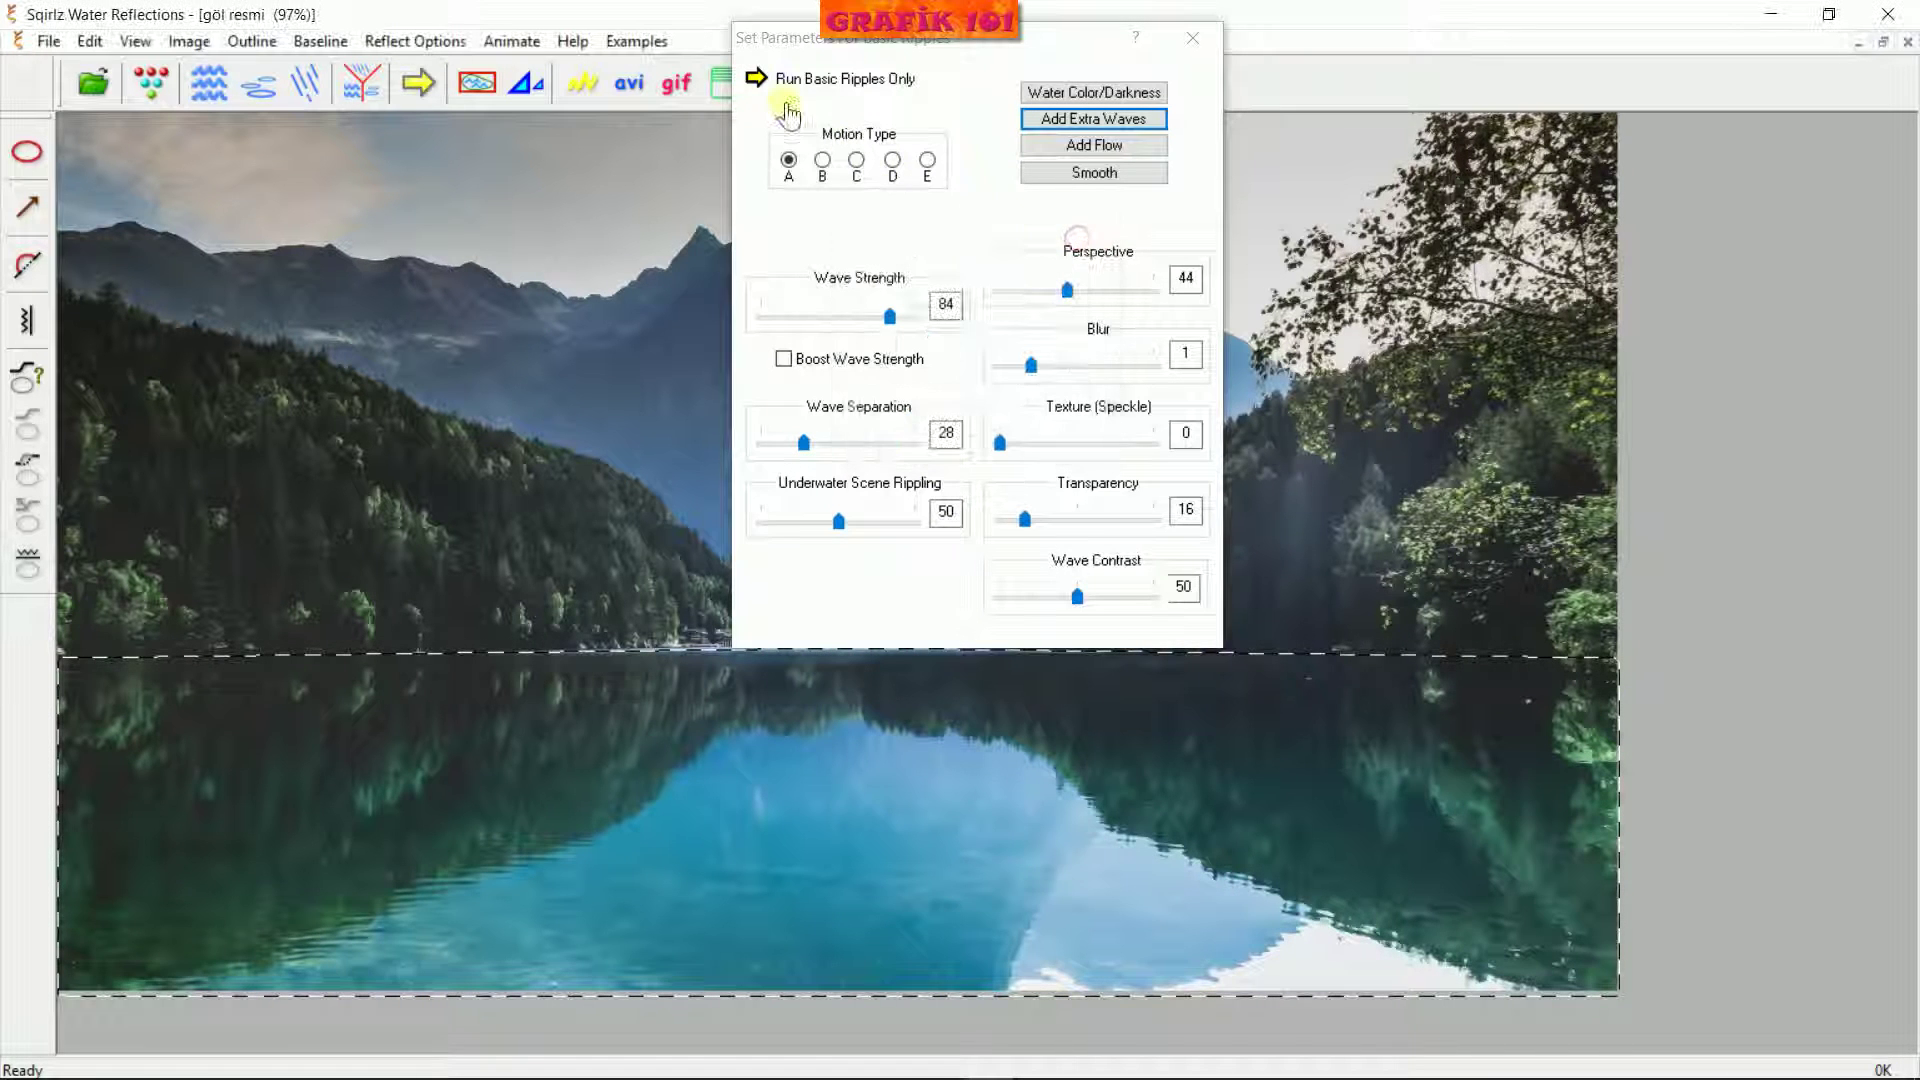
pyautogui.click(1193, 37)
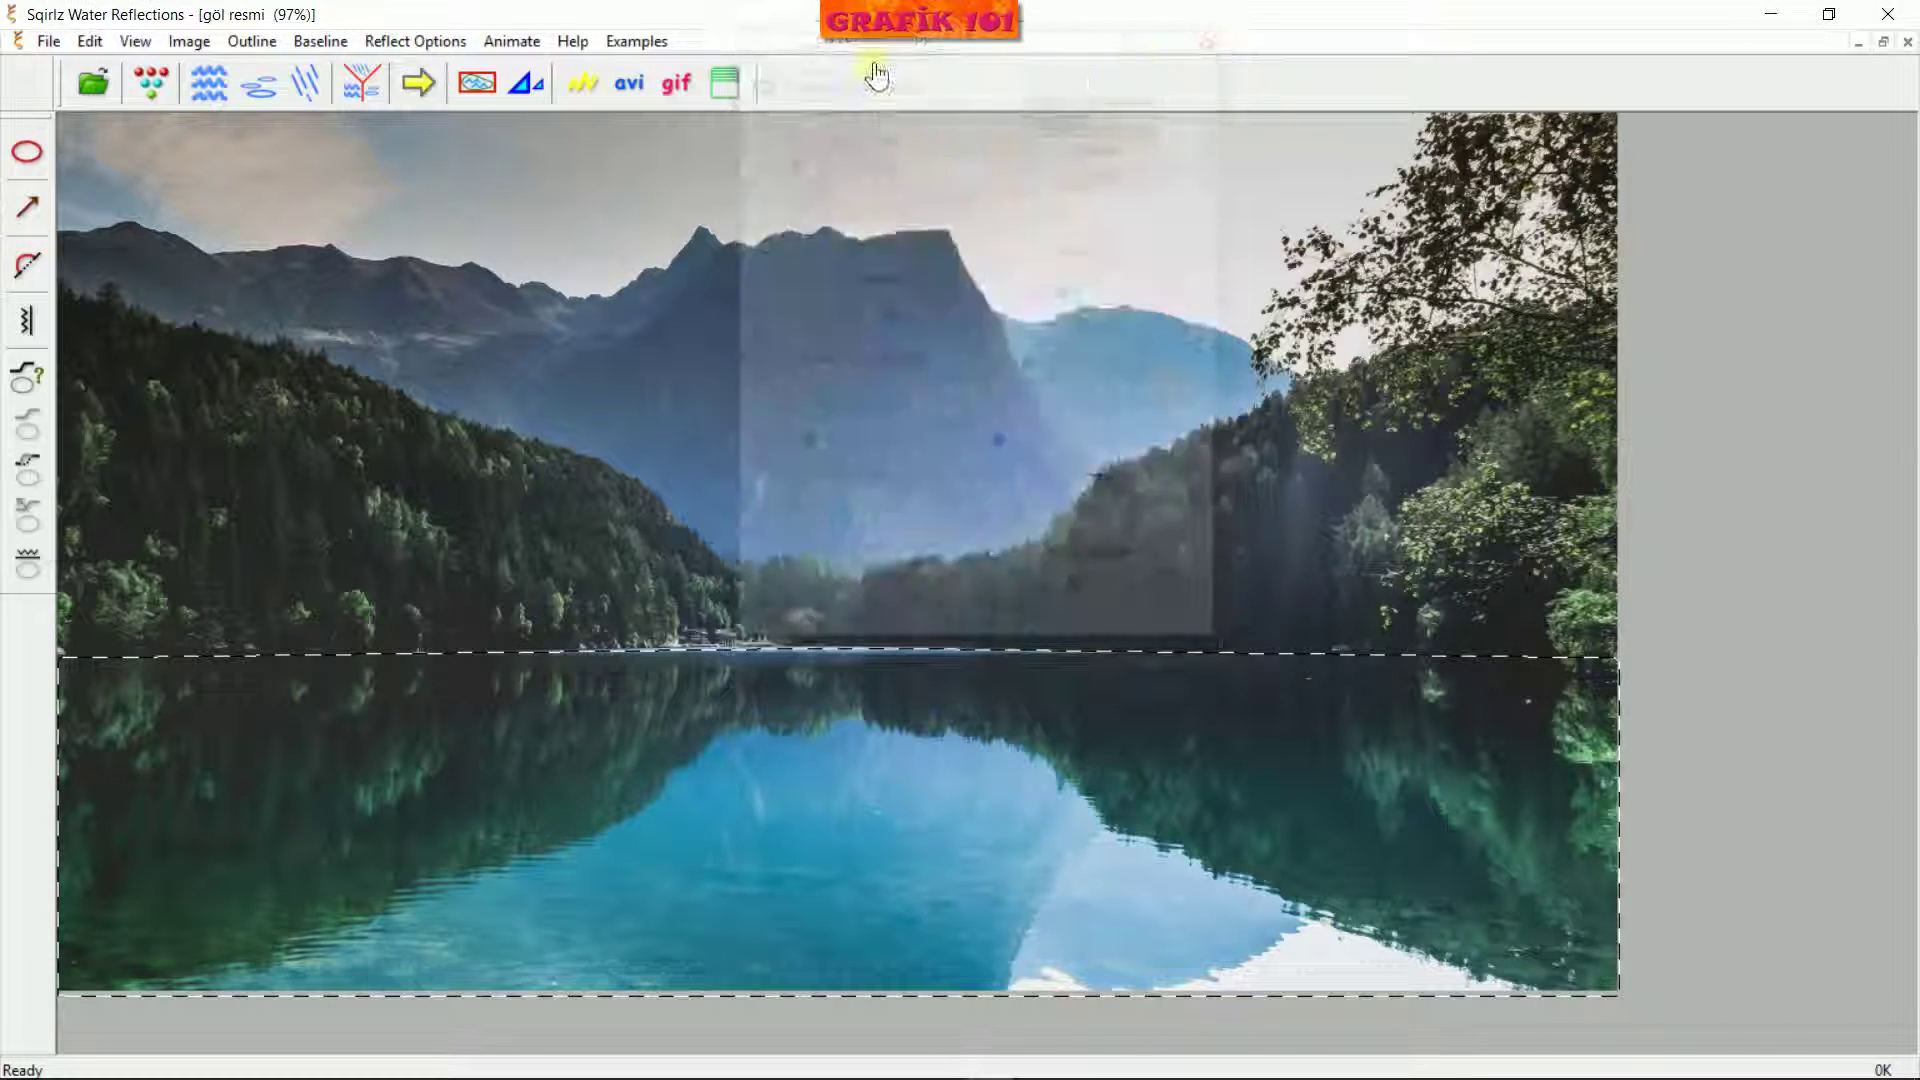
# Export the Basic Ripples Only animation as the GIF deneme4 in the Kayıtlar folder at a frame rate of 15
pyautogui.click(675, 83)
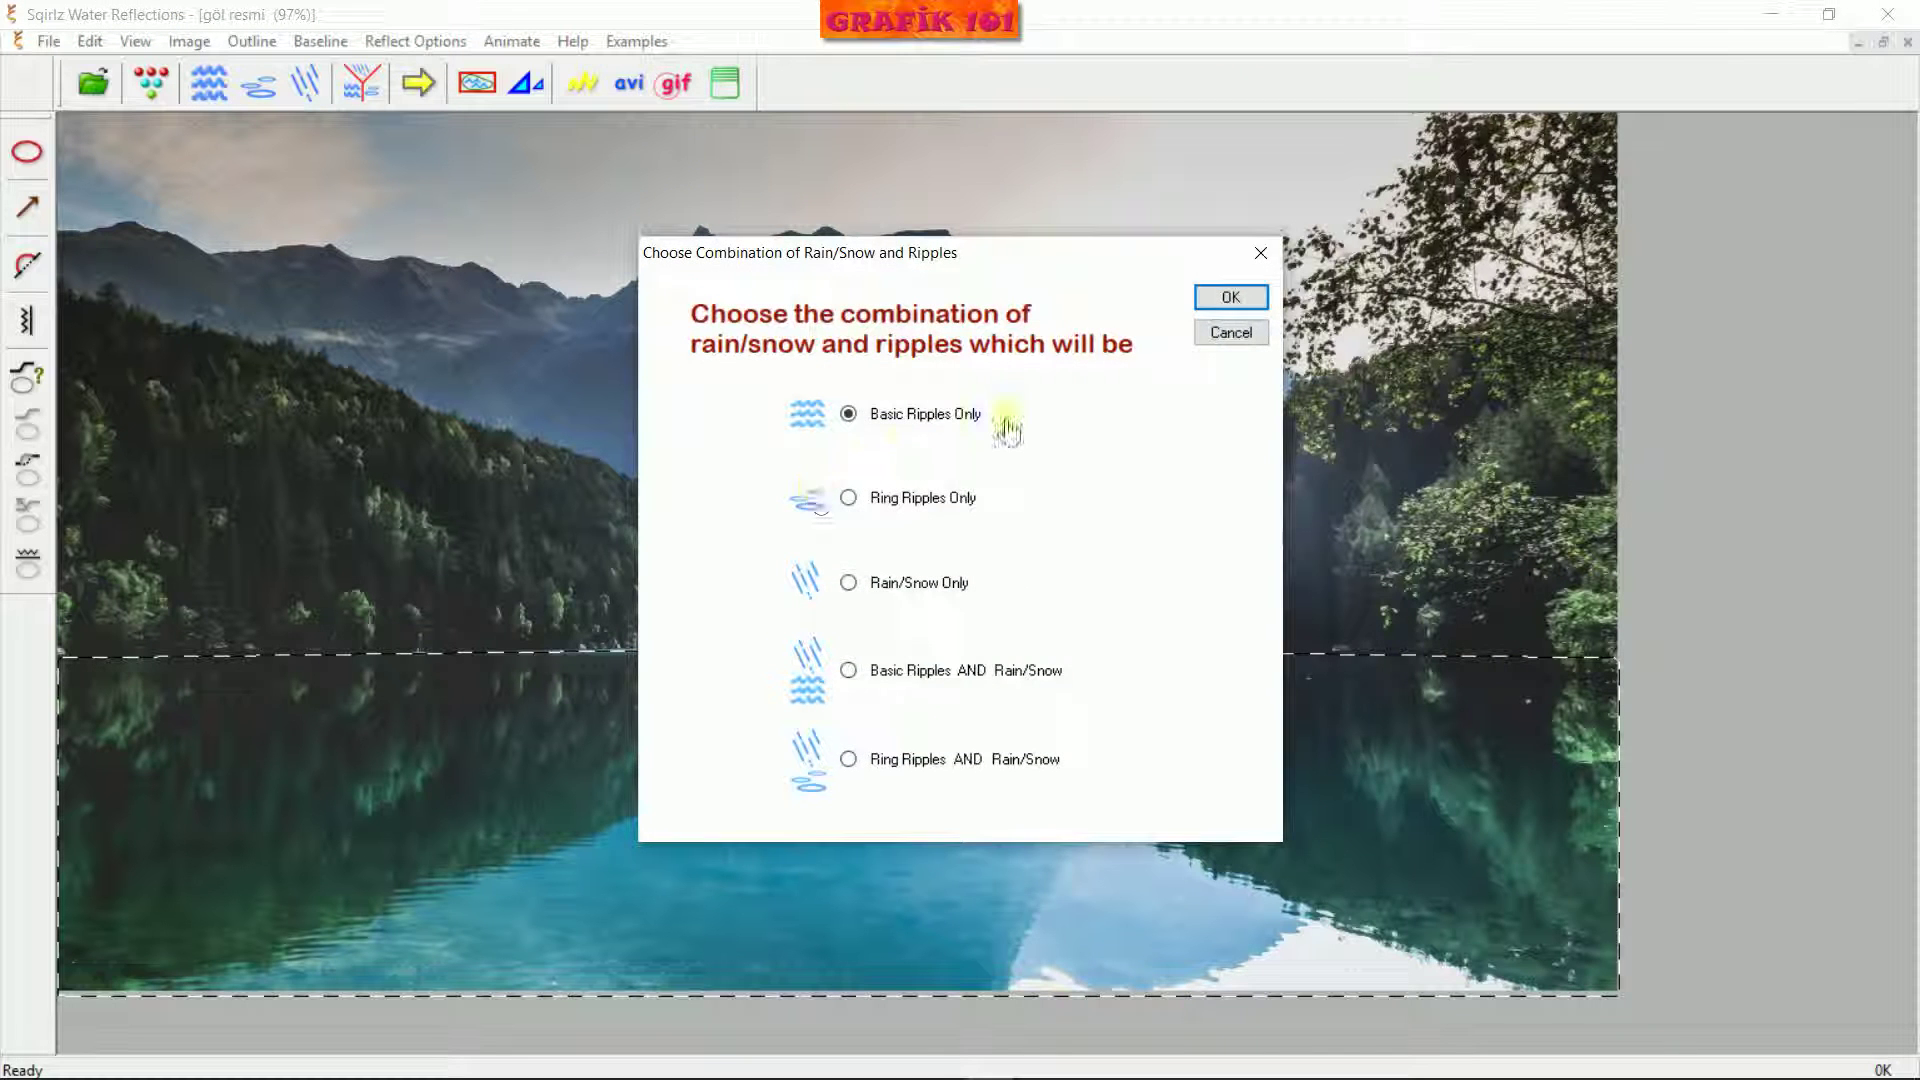
pyautogui.click(1230, 298)
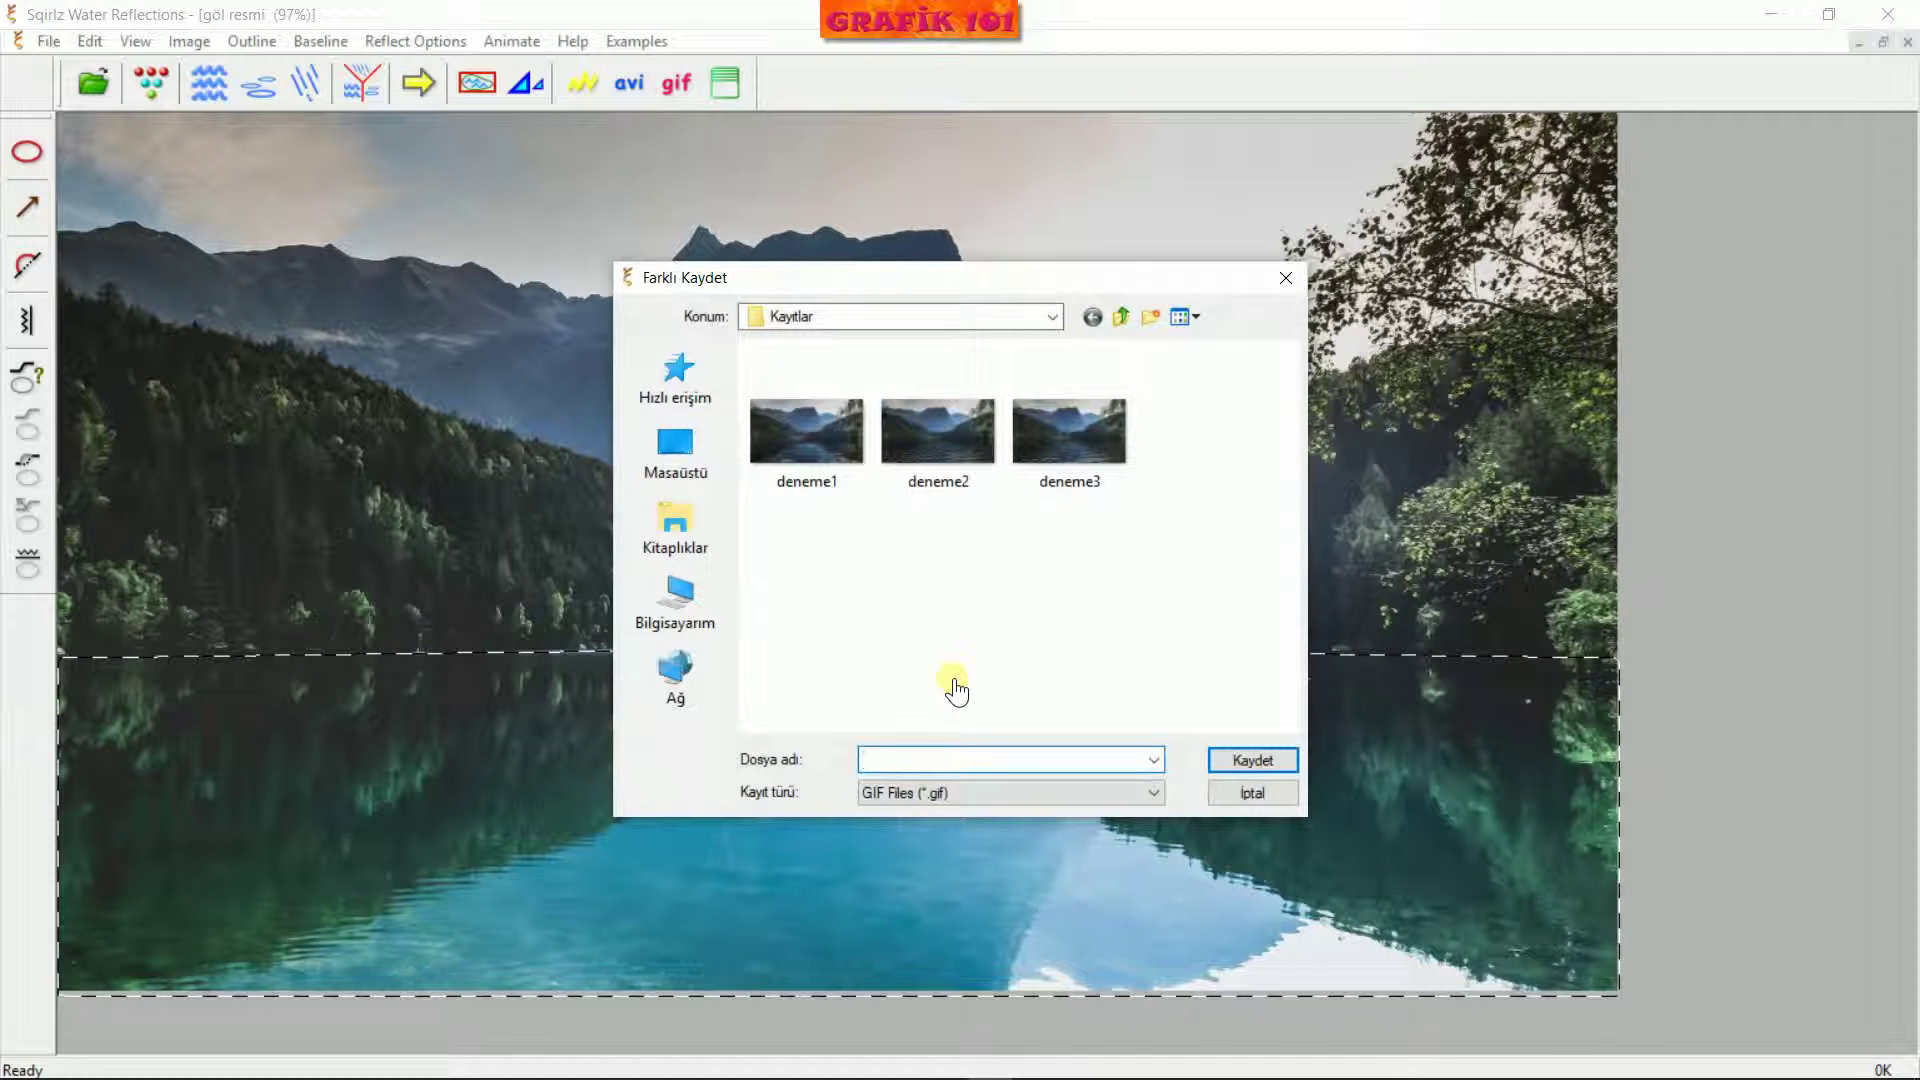
pyautogui.write('deneme')
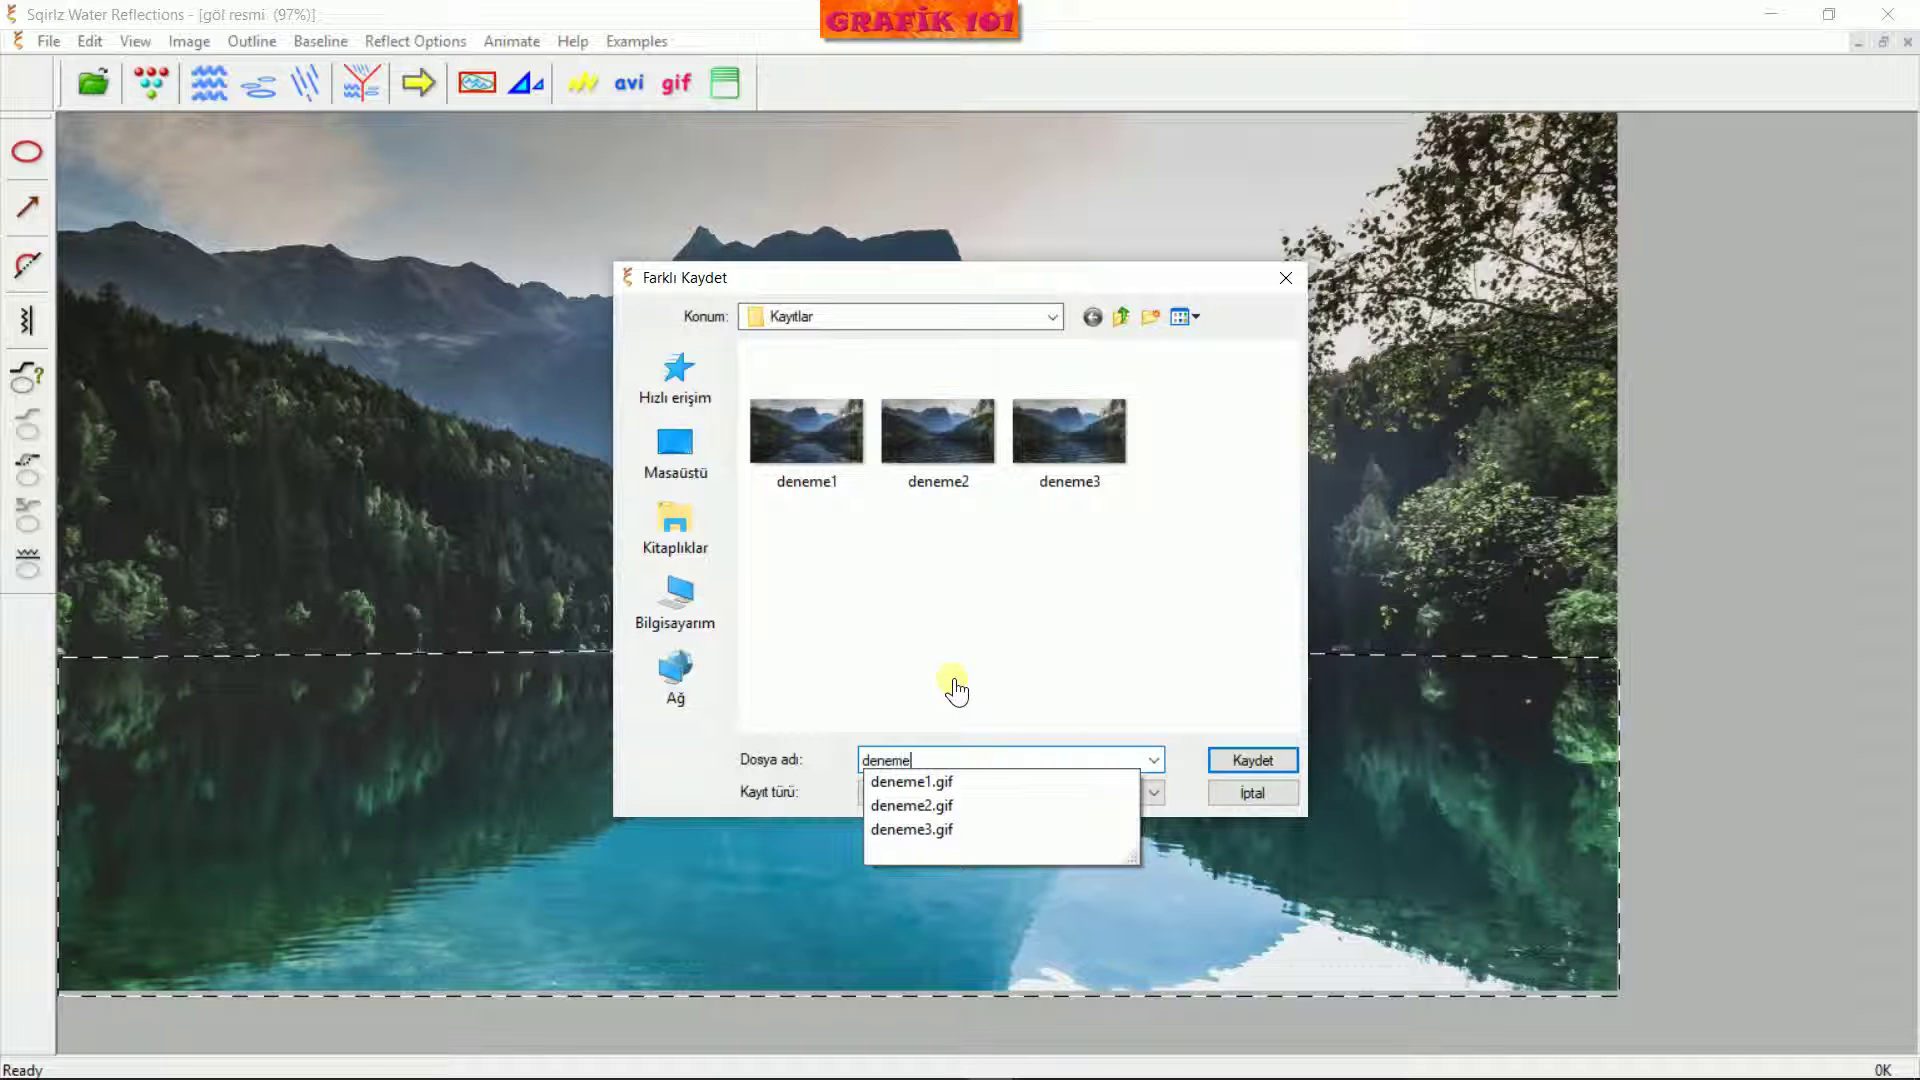
pyautogui.press('Return')
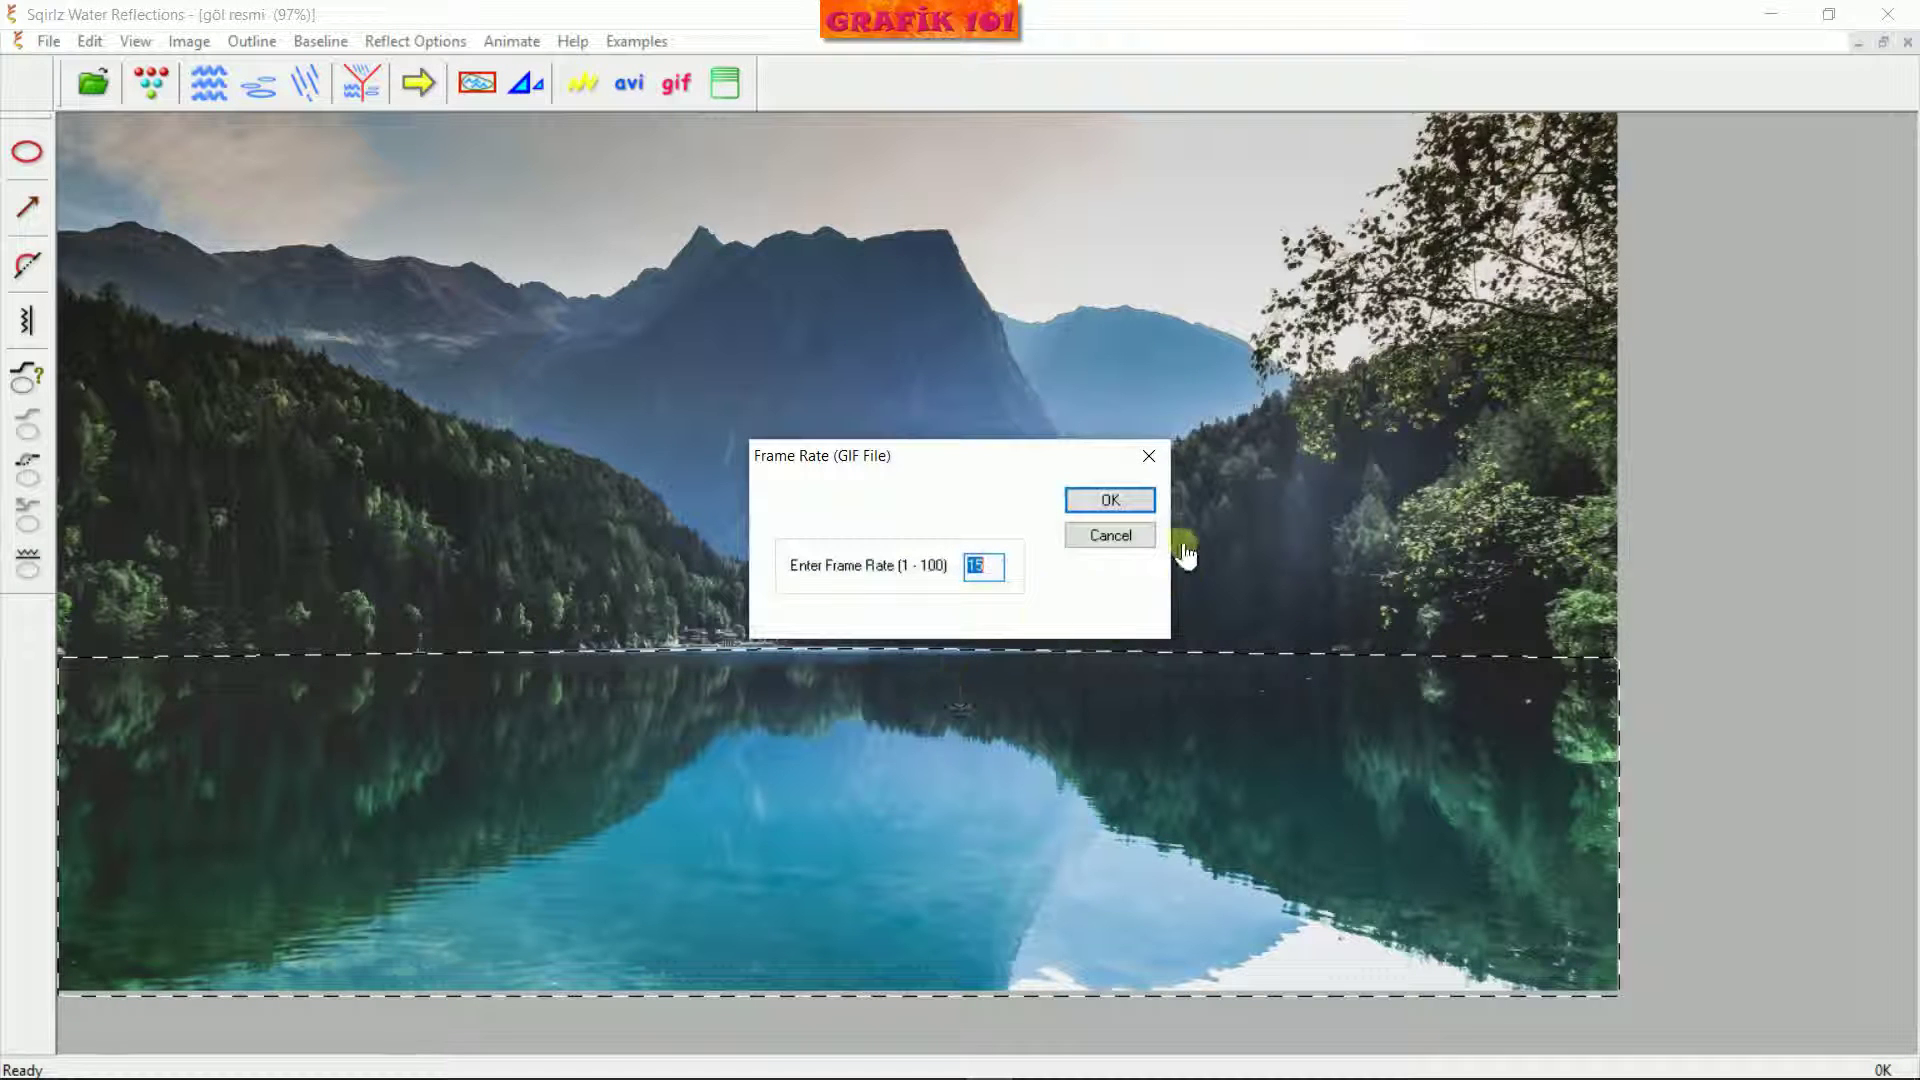
pyautogui.click(1110, 500)
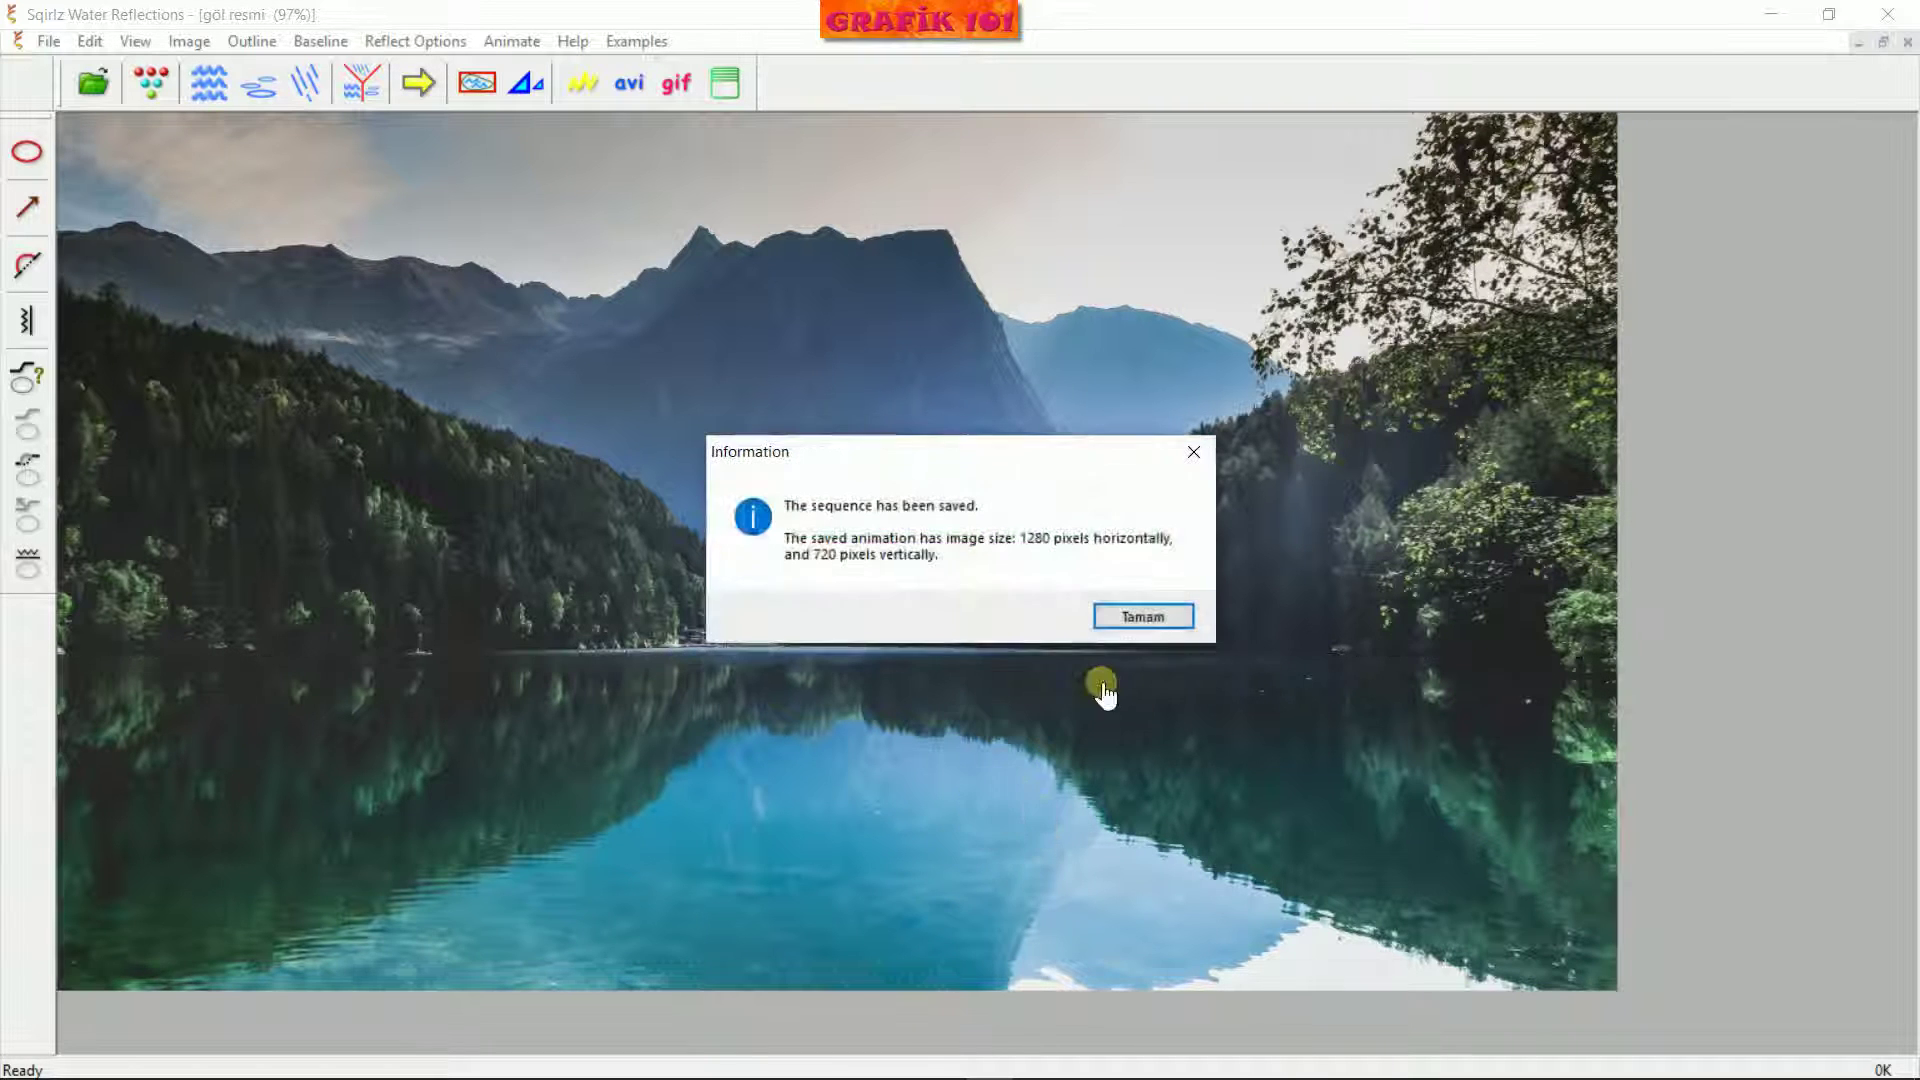
pyautogui.click(1141, 616)
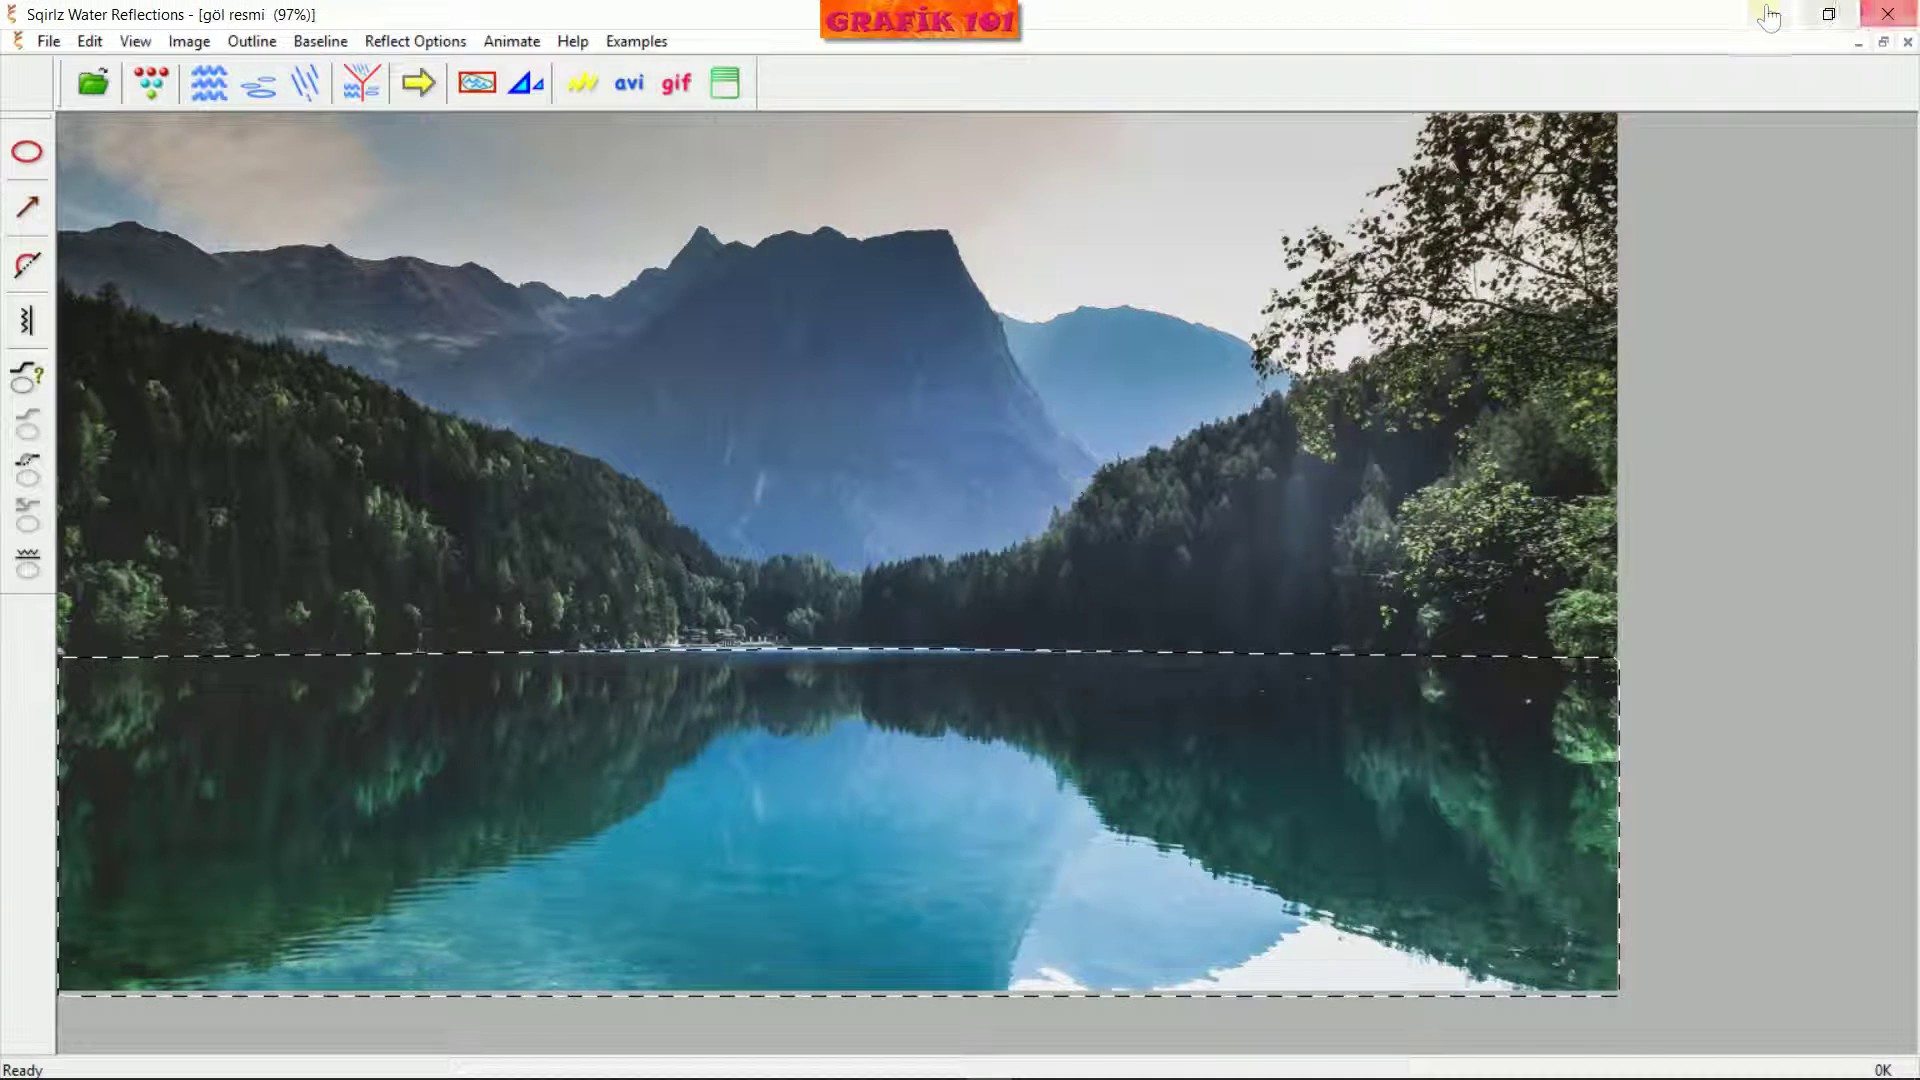
# Switch to the Kayıtlar folder, play deneme4.gif in full screen in IrfanView and close it
pyautogui.click(1771, 14)
pyautogui.doubleClick(997, 48)
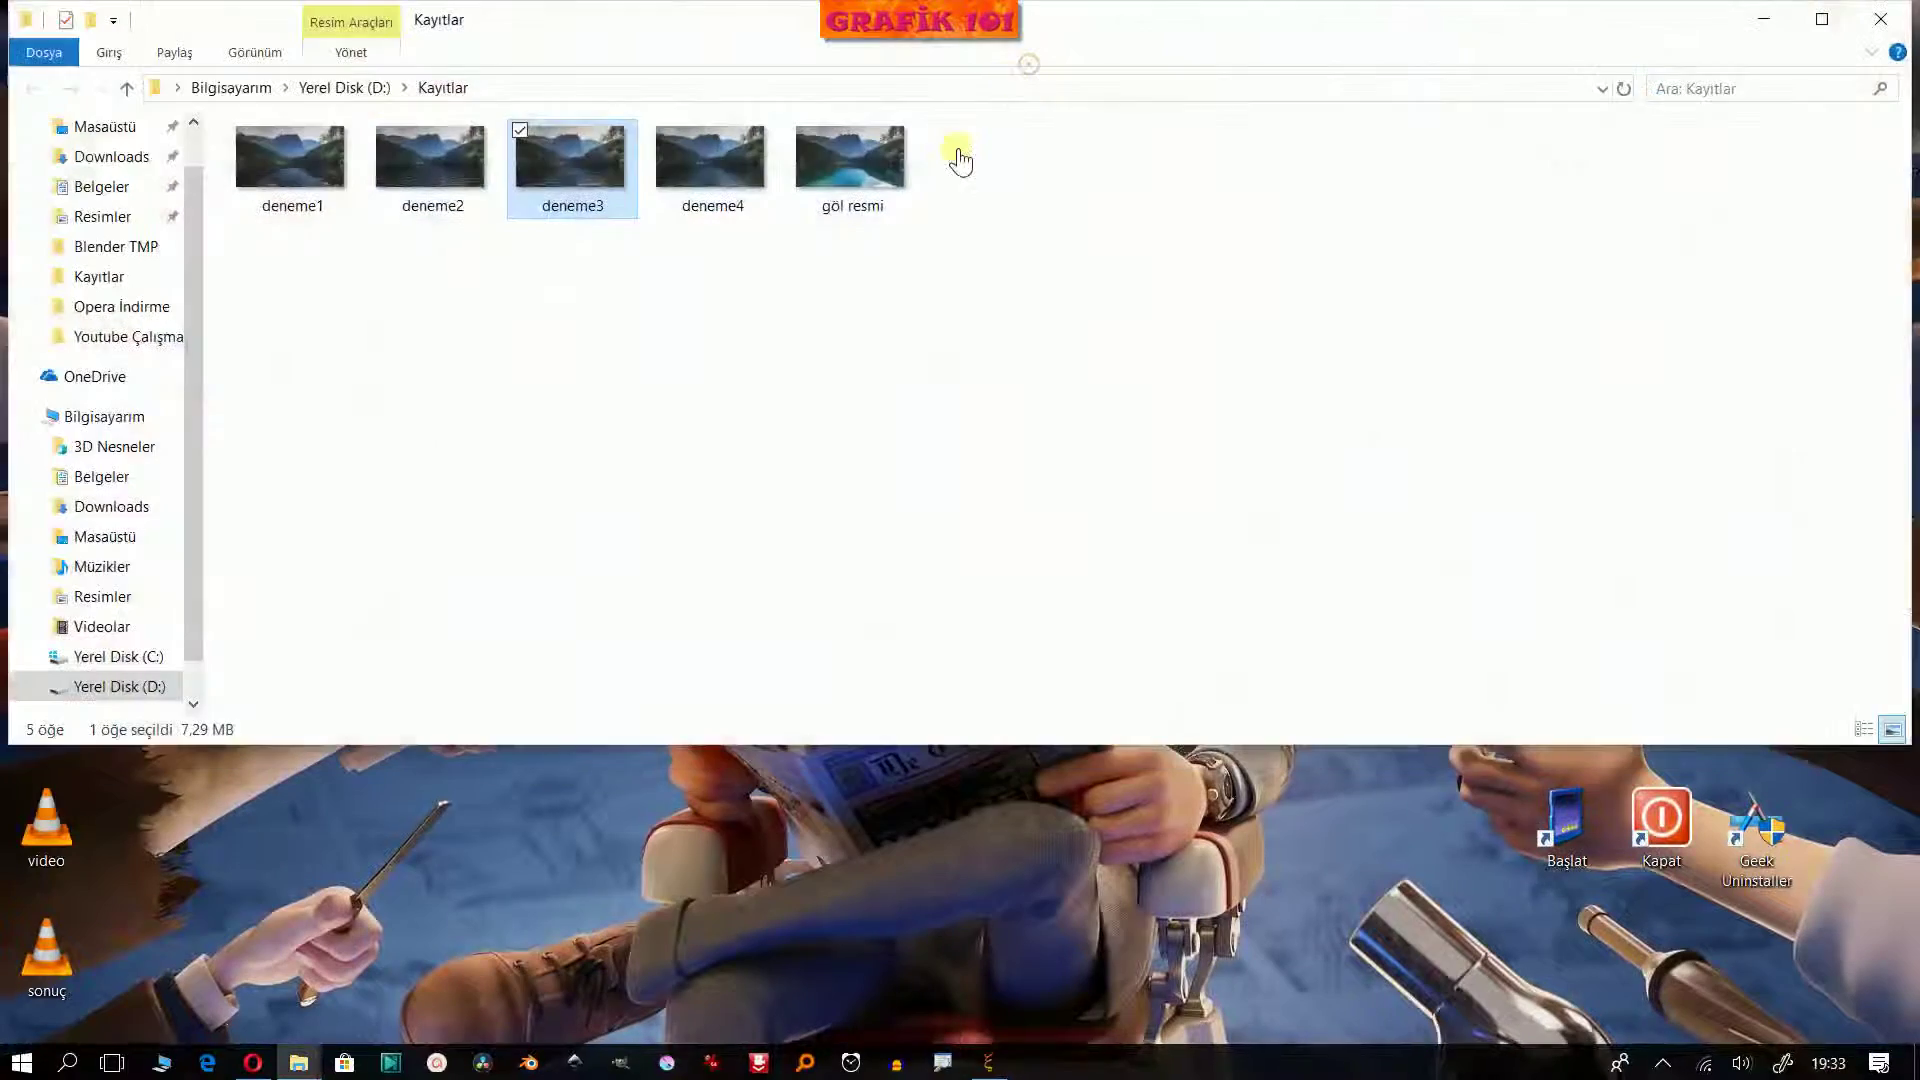
pyautogui.doubleClick(723, 196)
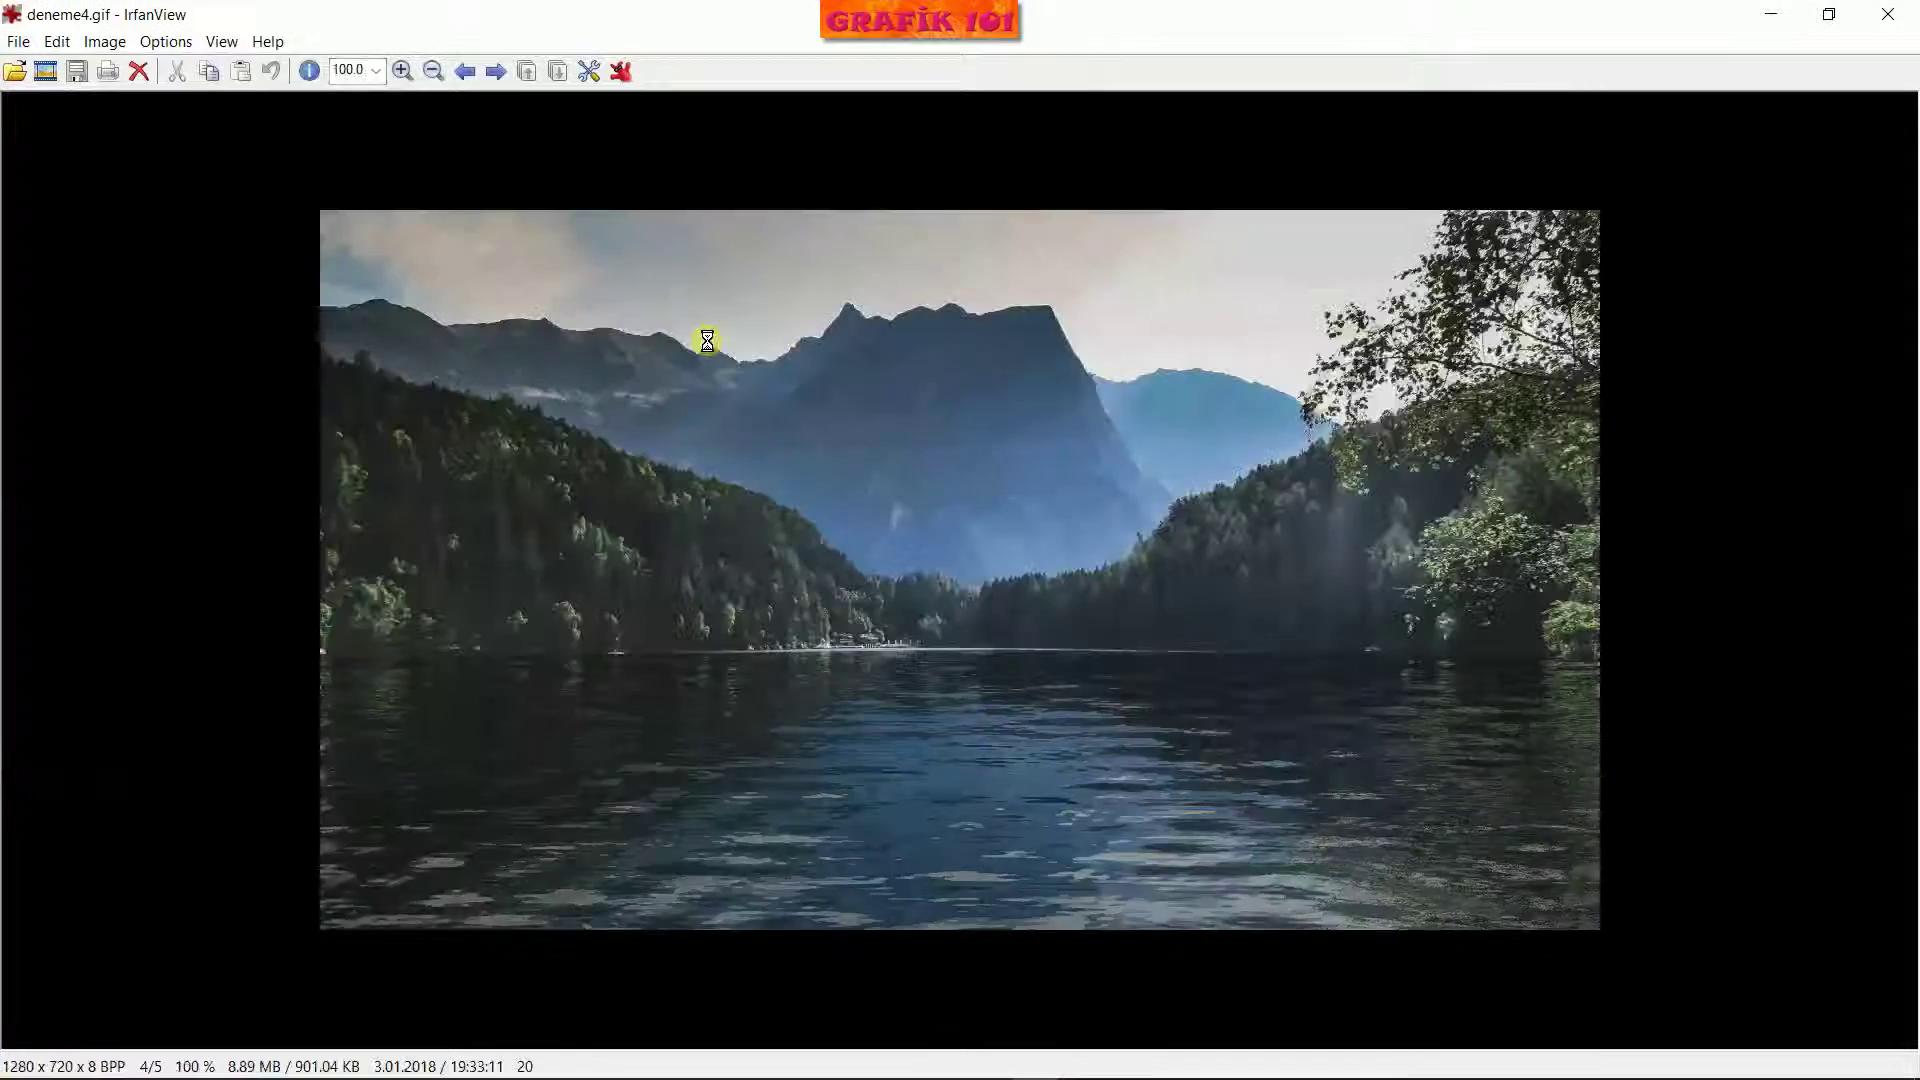
pyautogui.press('Return')
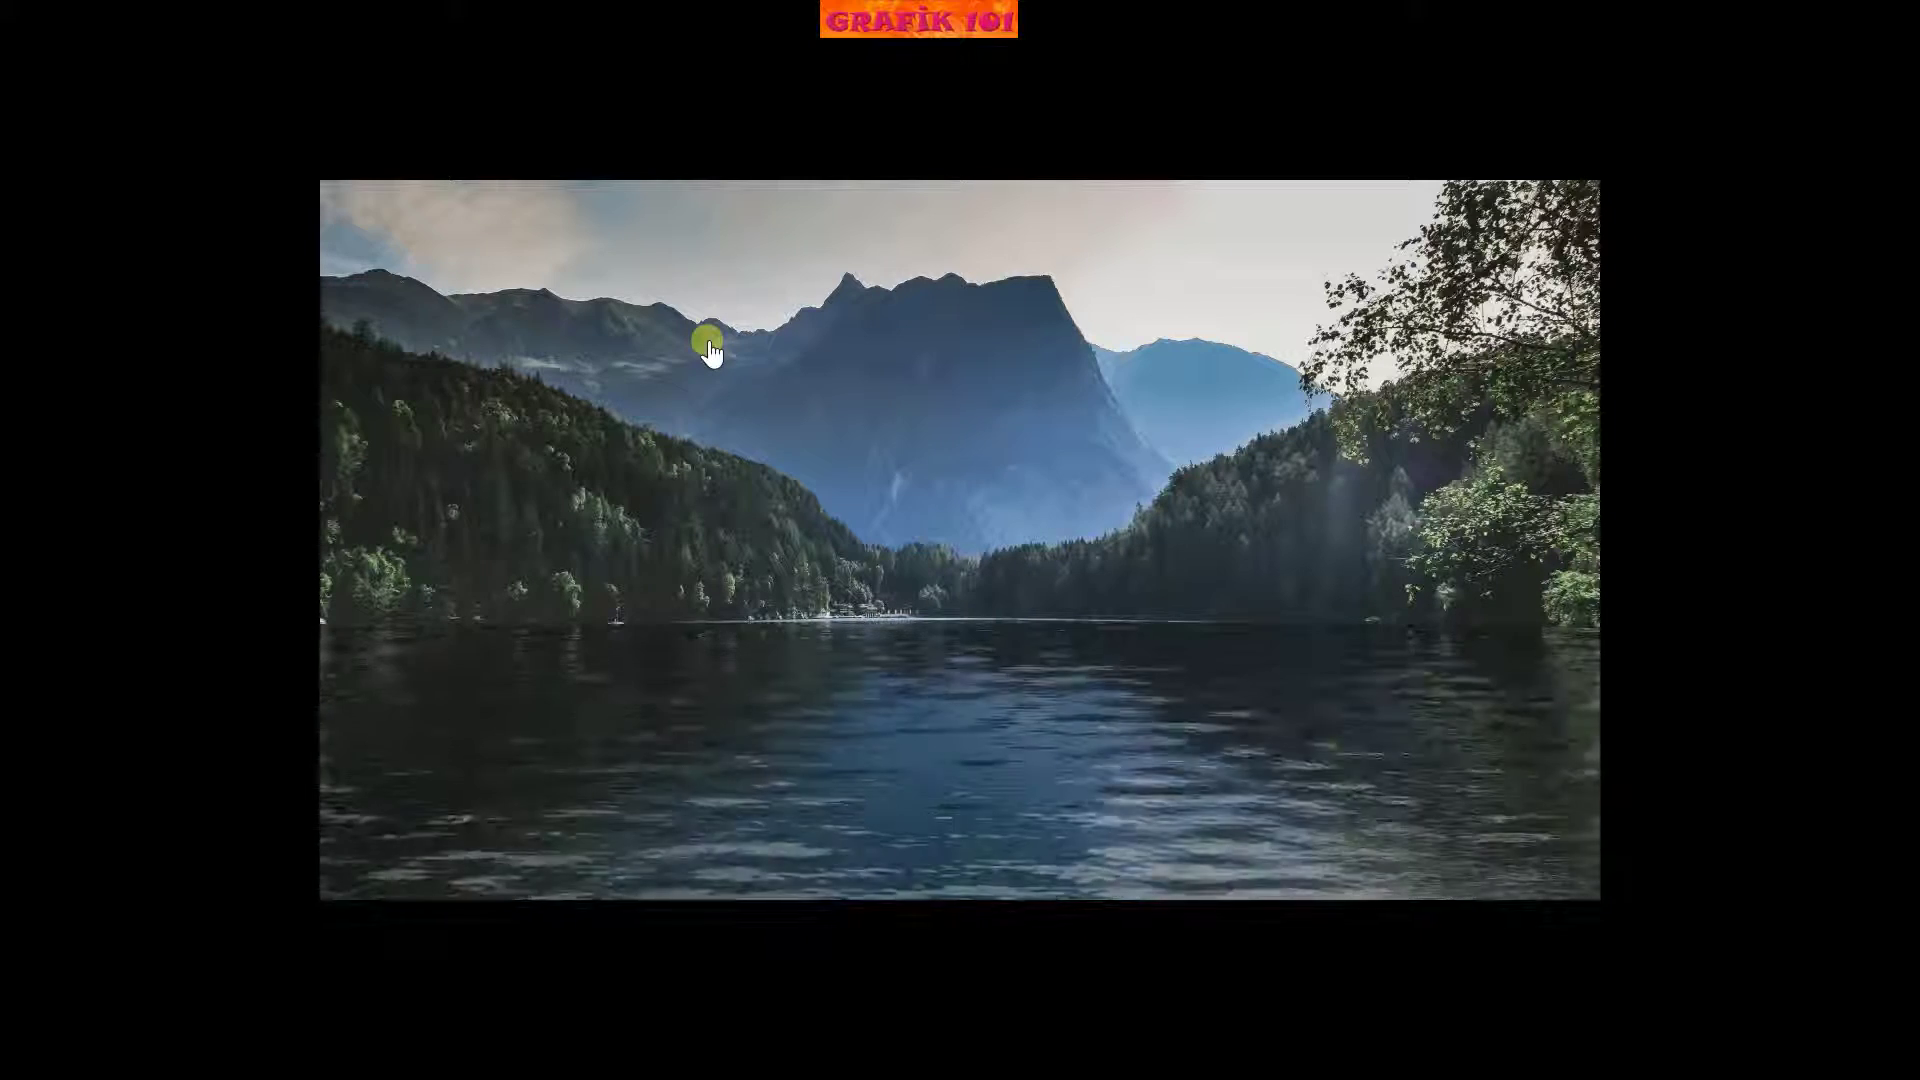
pyautogui.press('Return')
pyautogui.press('Escape')
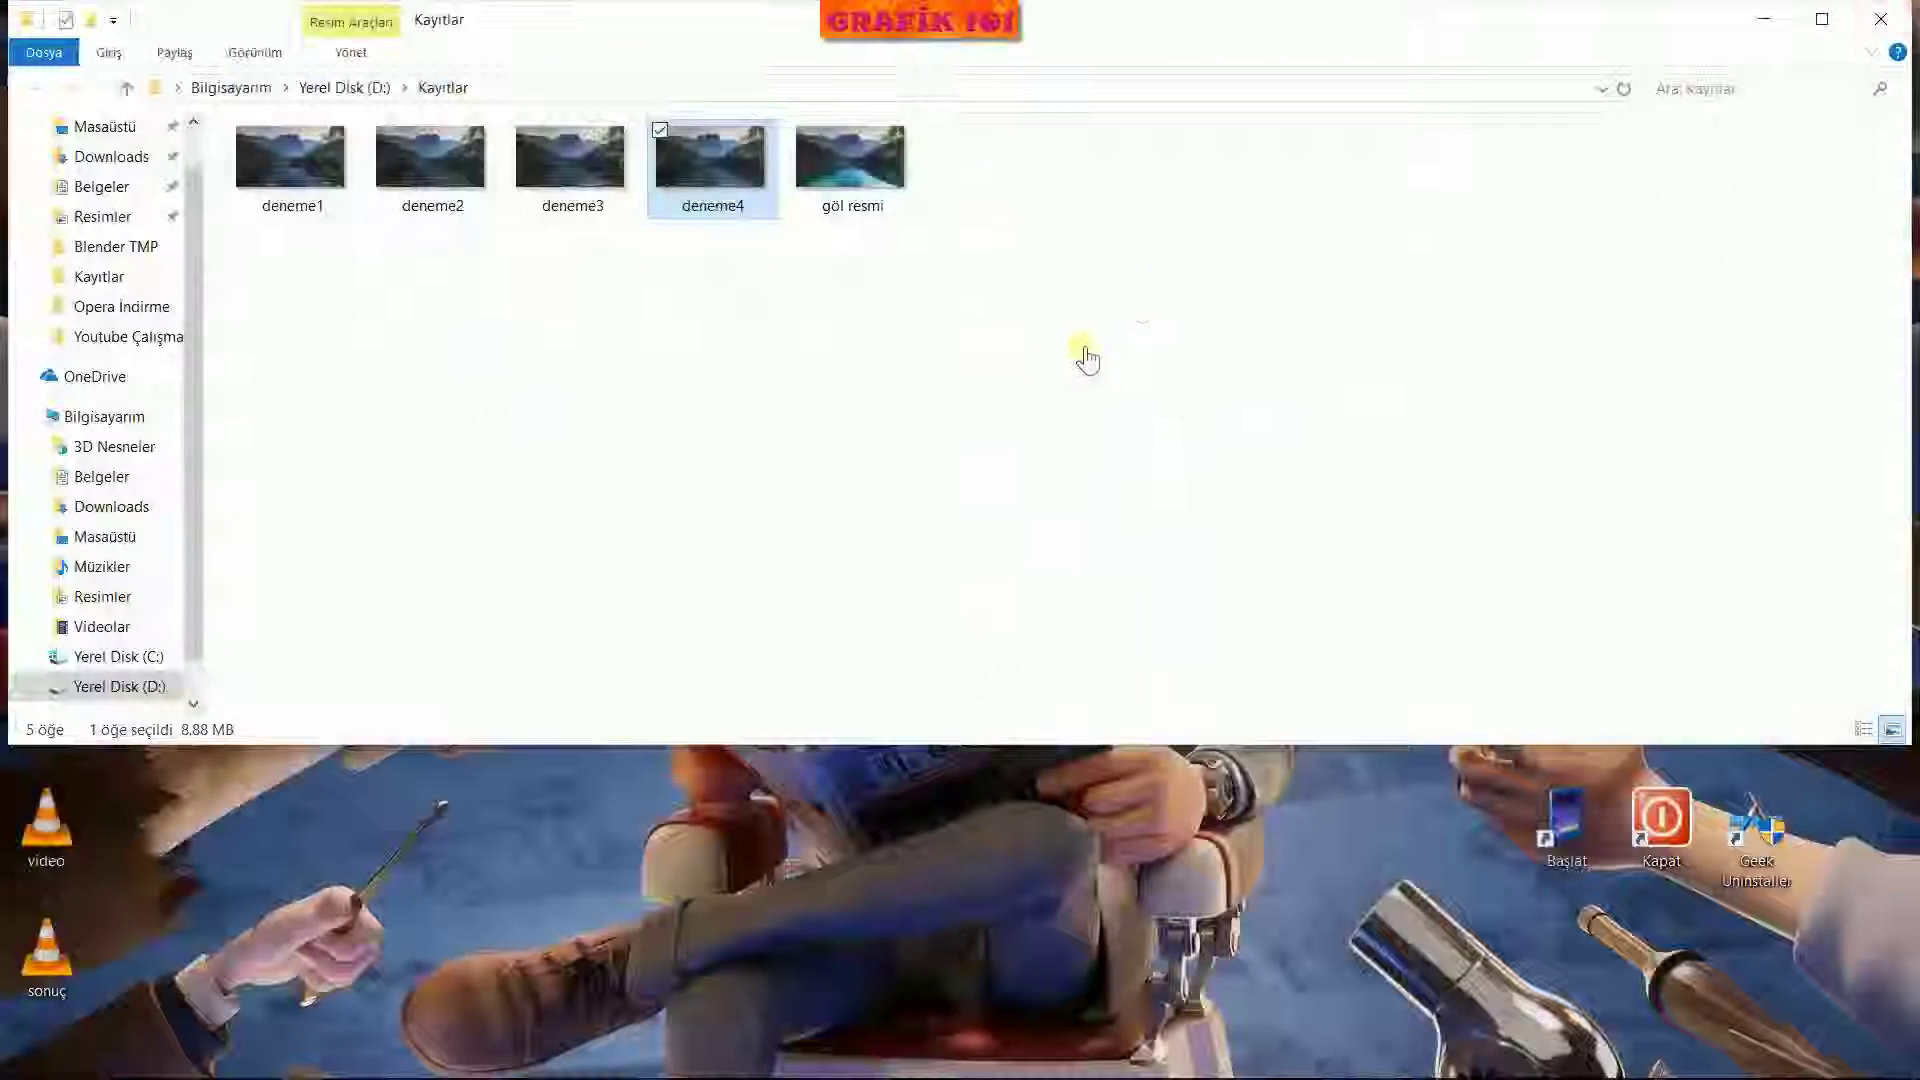
# Switch back to Sqirlz Water Reflections and set the basic ripples' additional waves strength to 0
pyautogui.click(986, 1070)
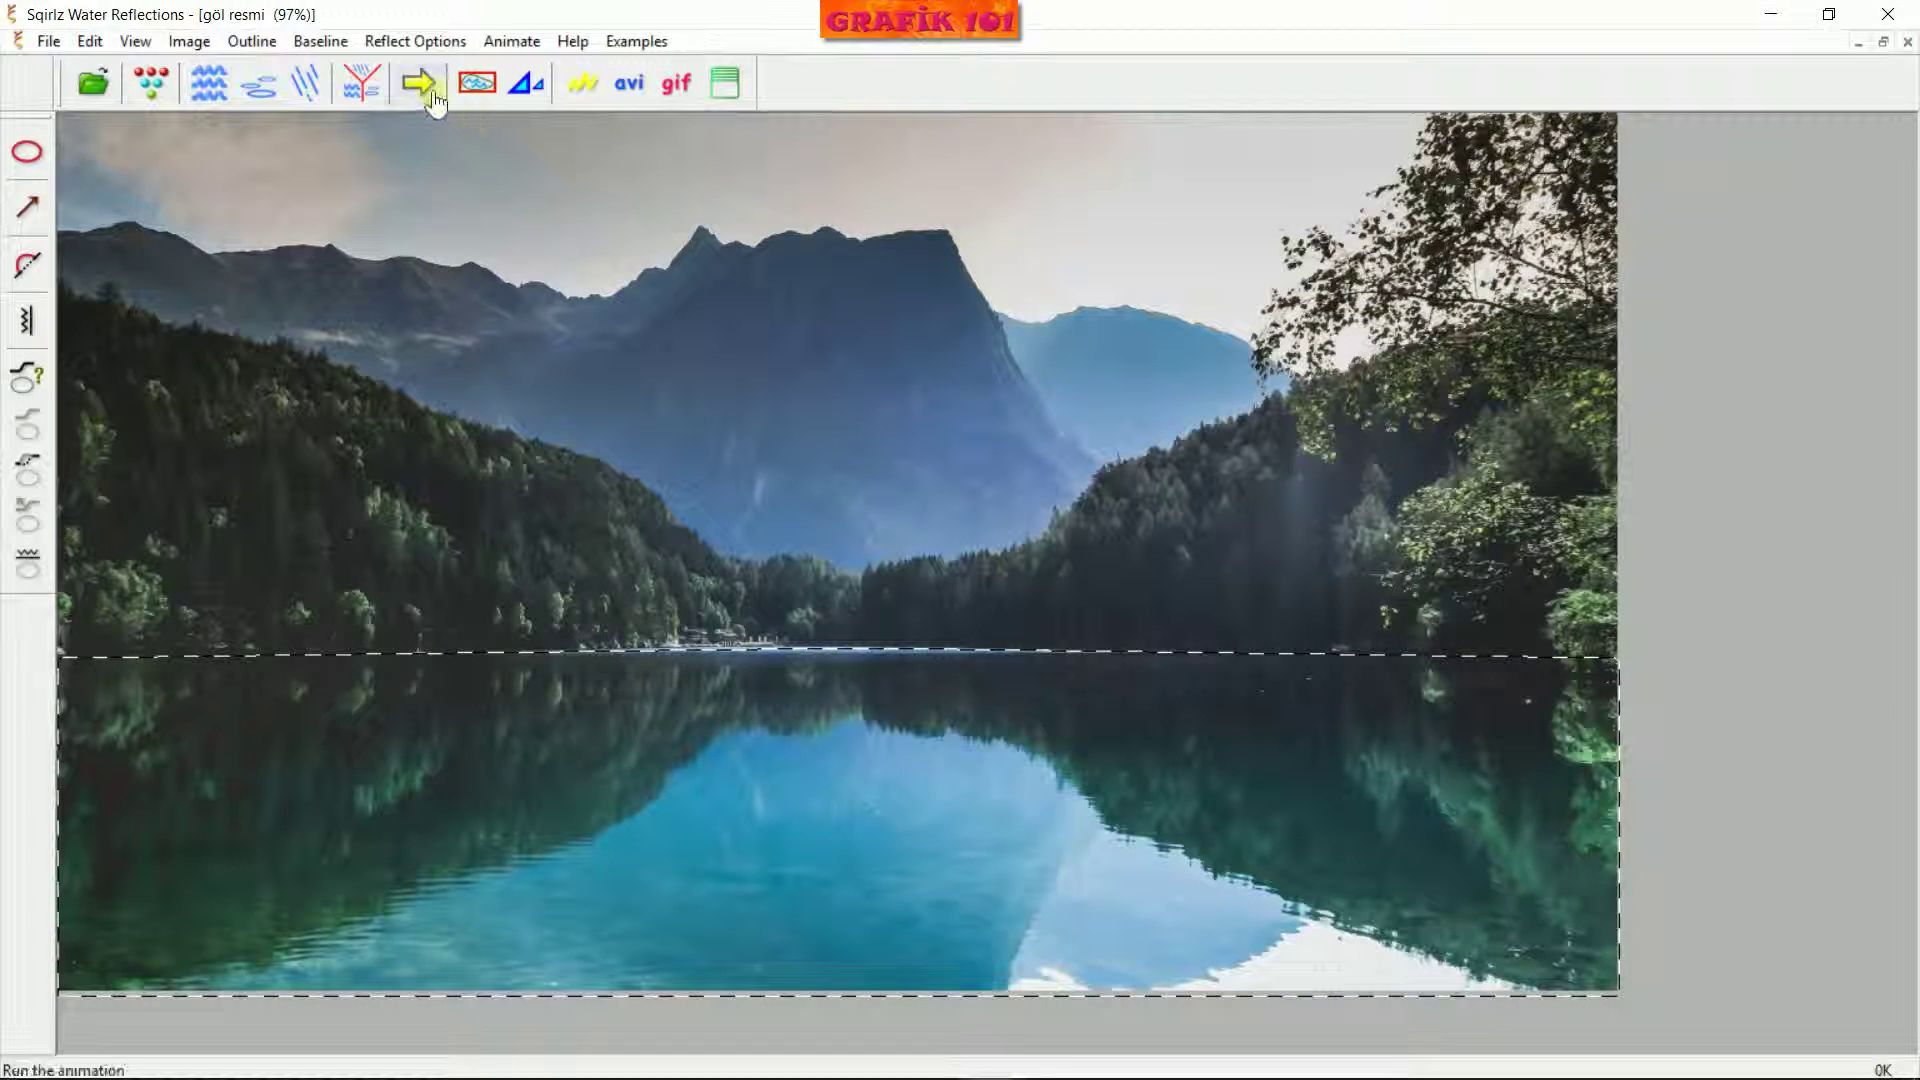
pyautogui.click(210, 84)
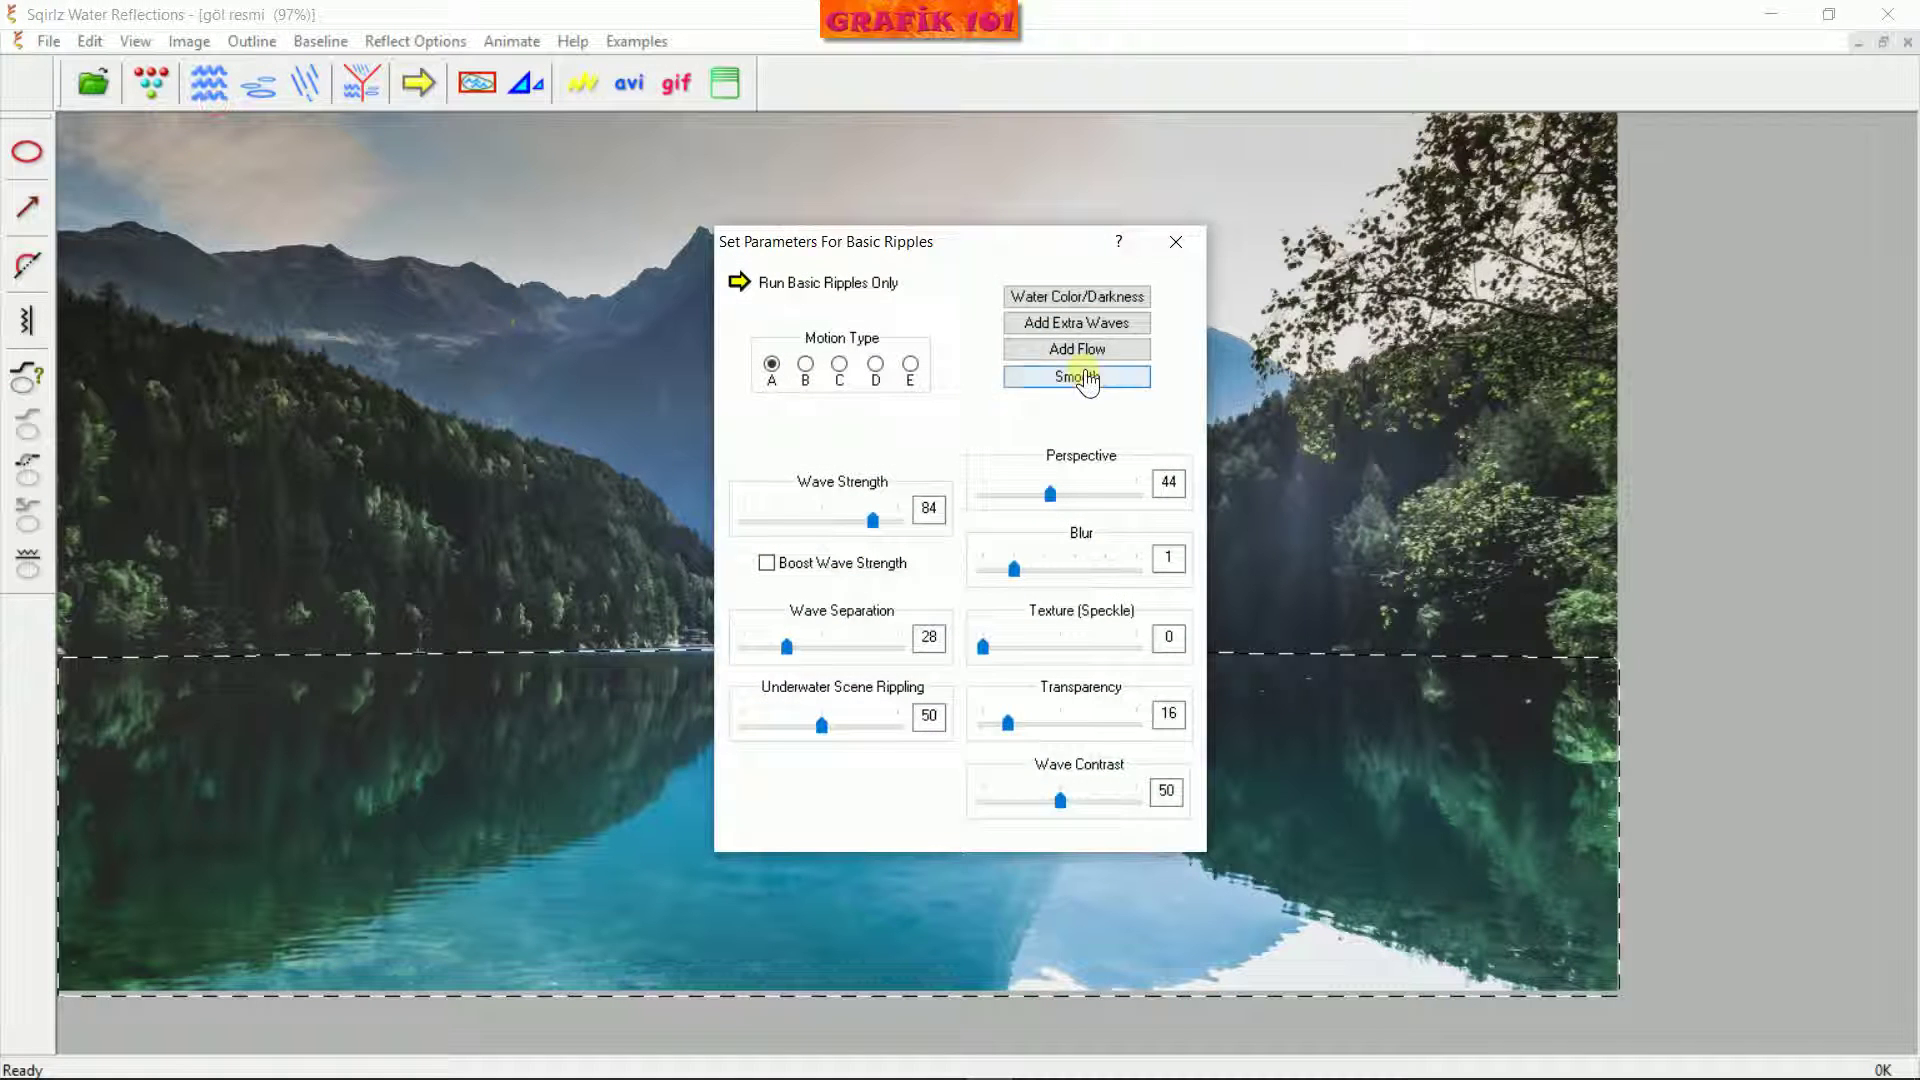
pyautogui.click(1077, 322)
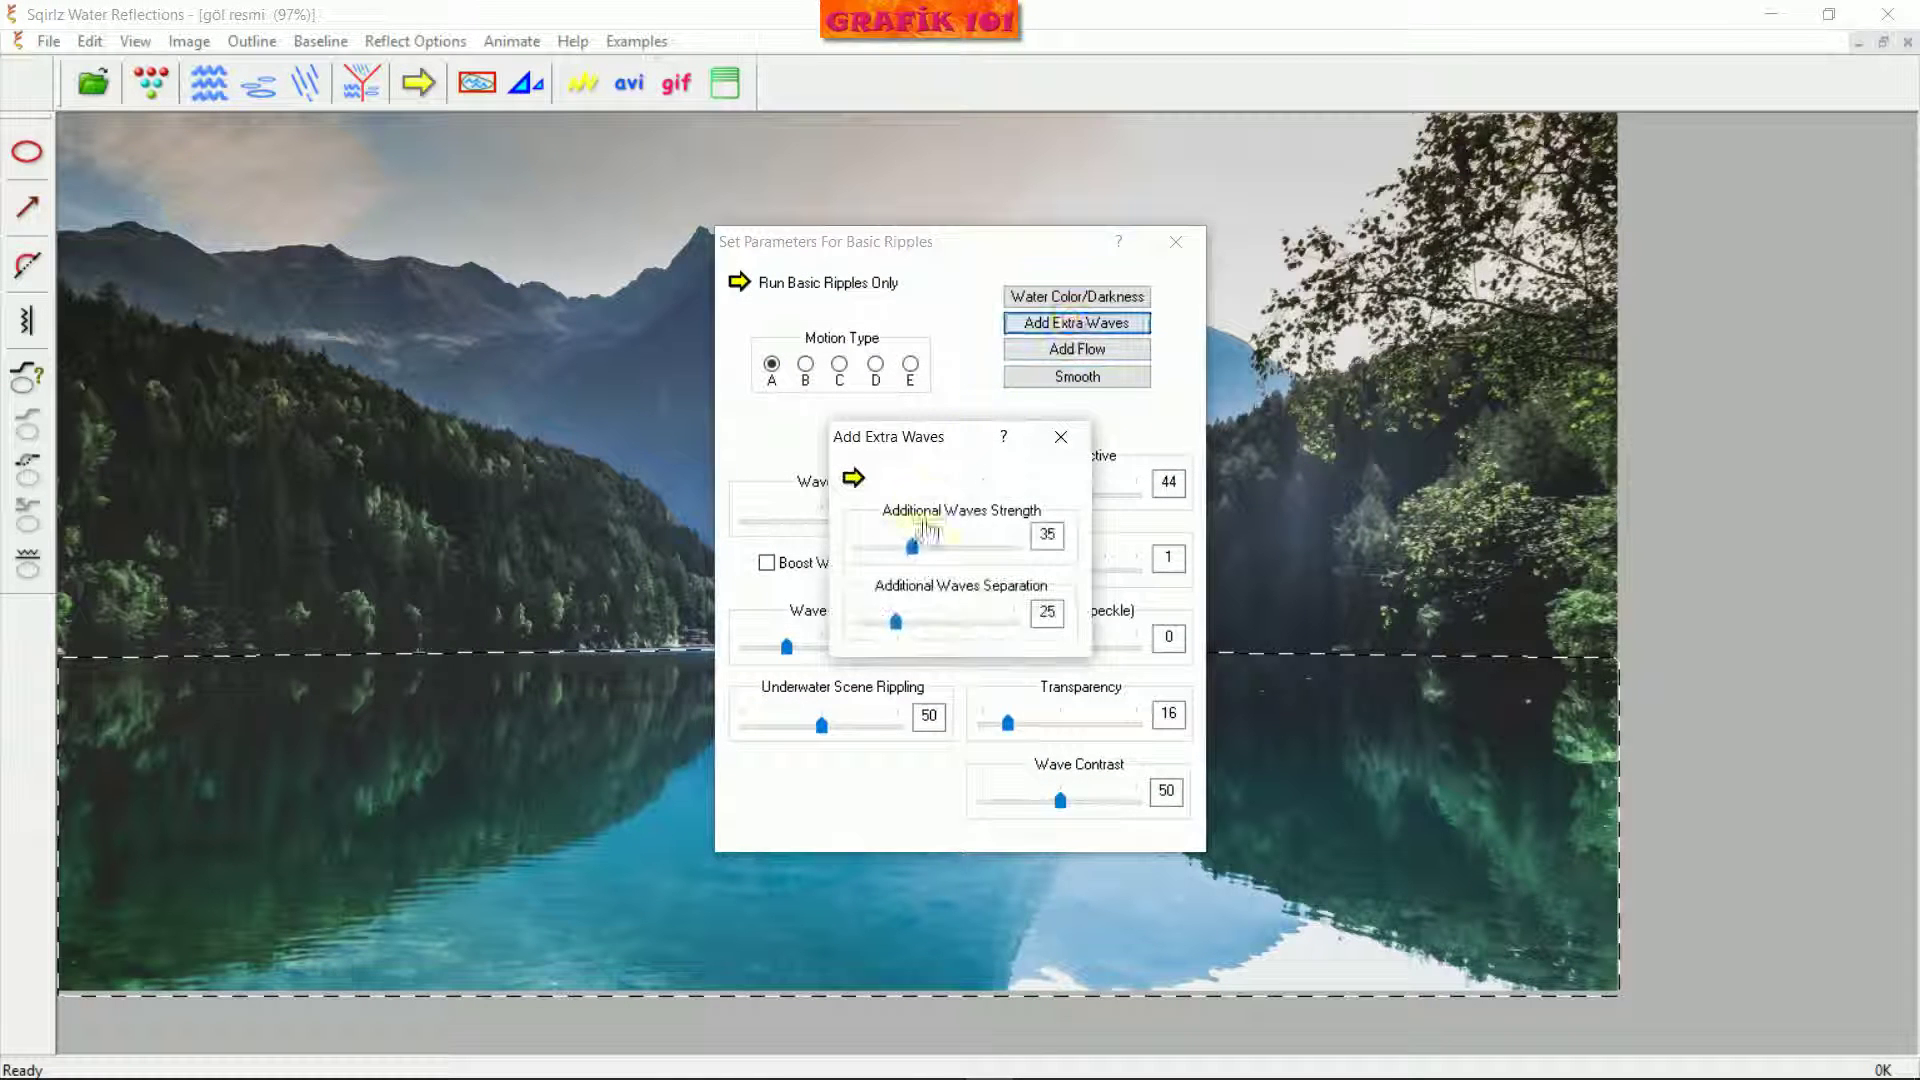
pyautogui.moveTo(922, 543); pyautogui.dragTo(856, 545)
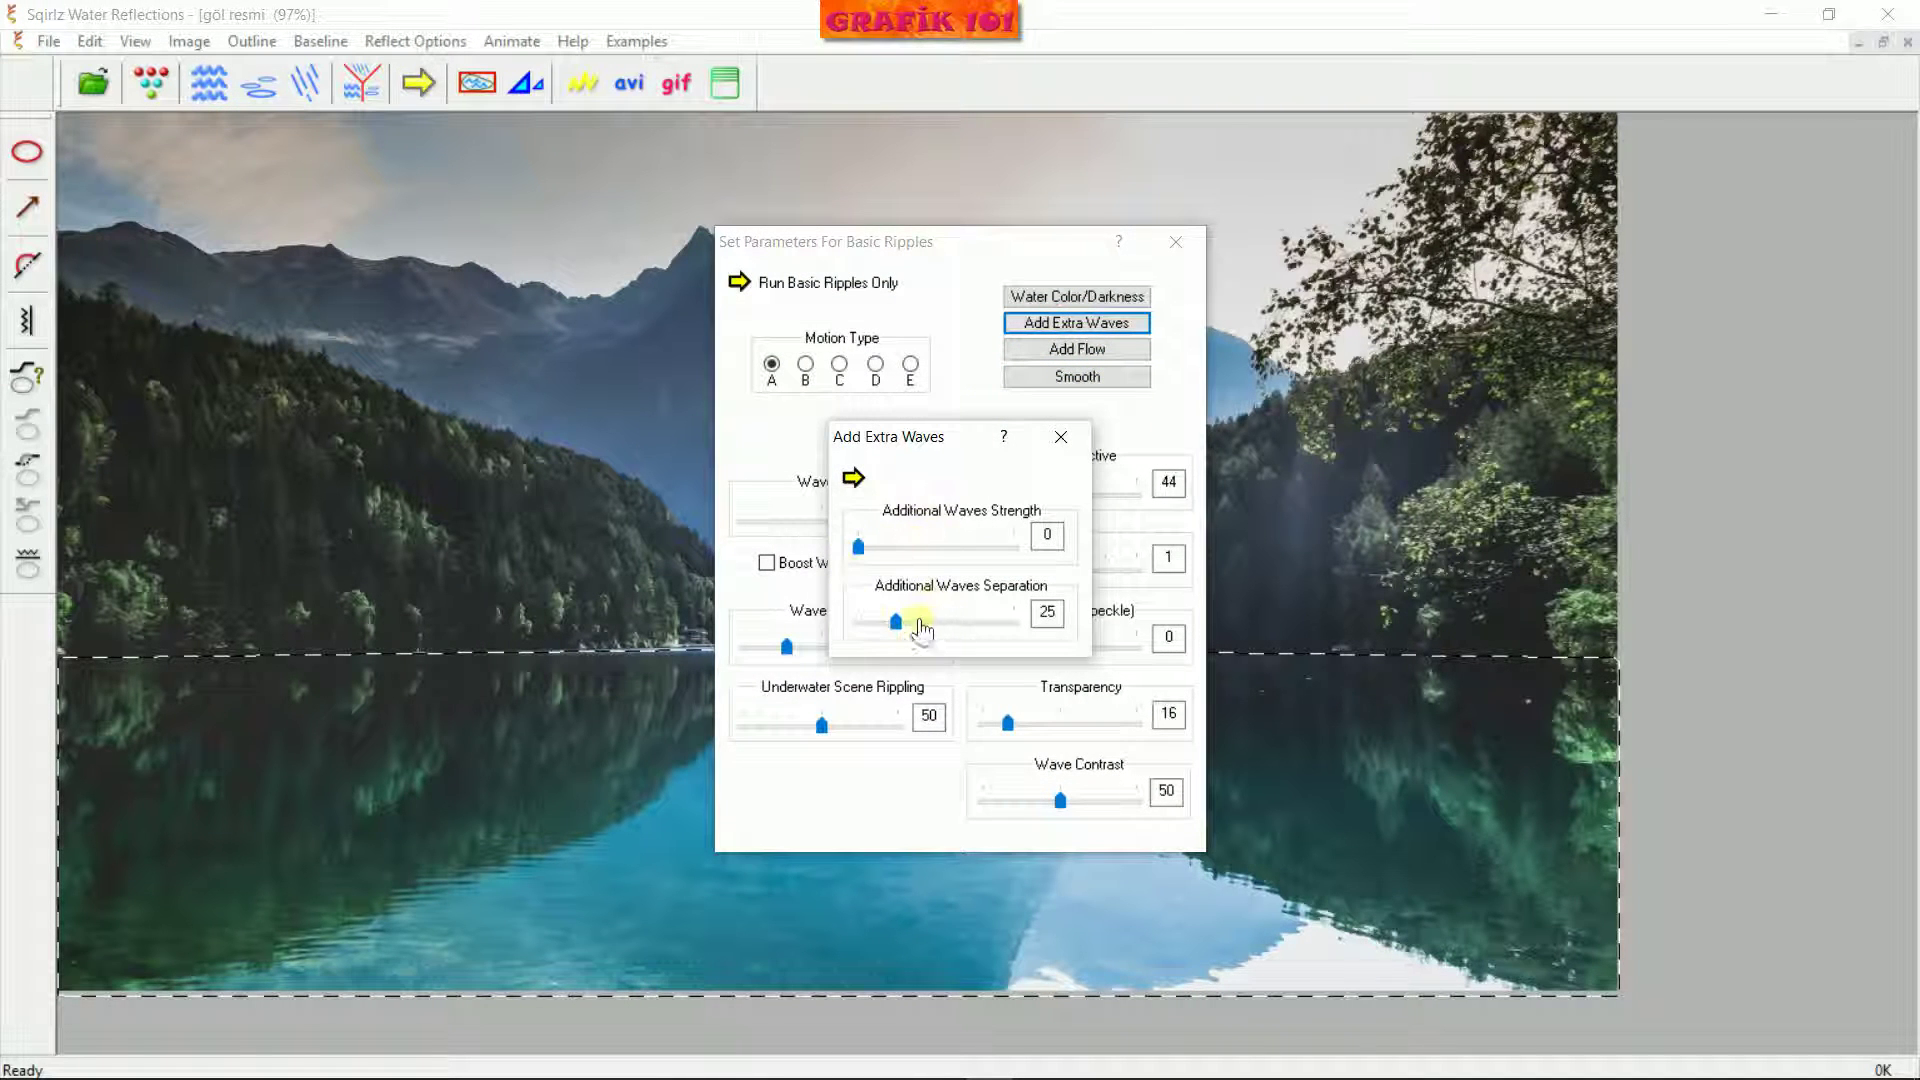
pyautogui.click(1060, 437)
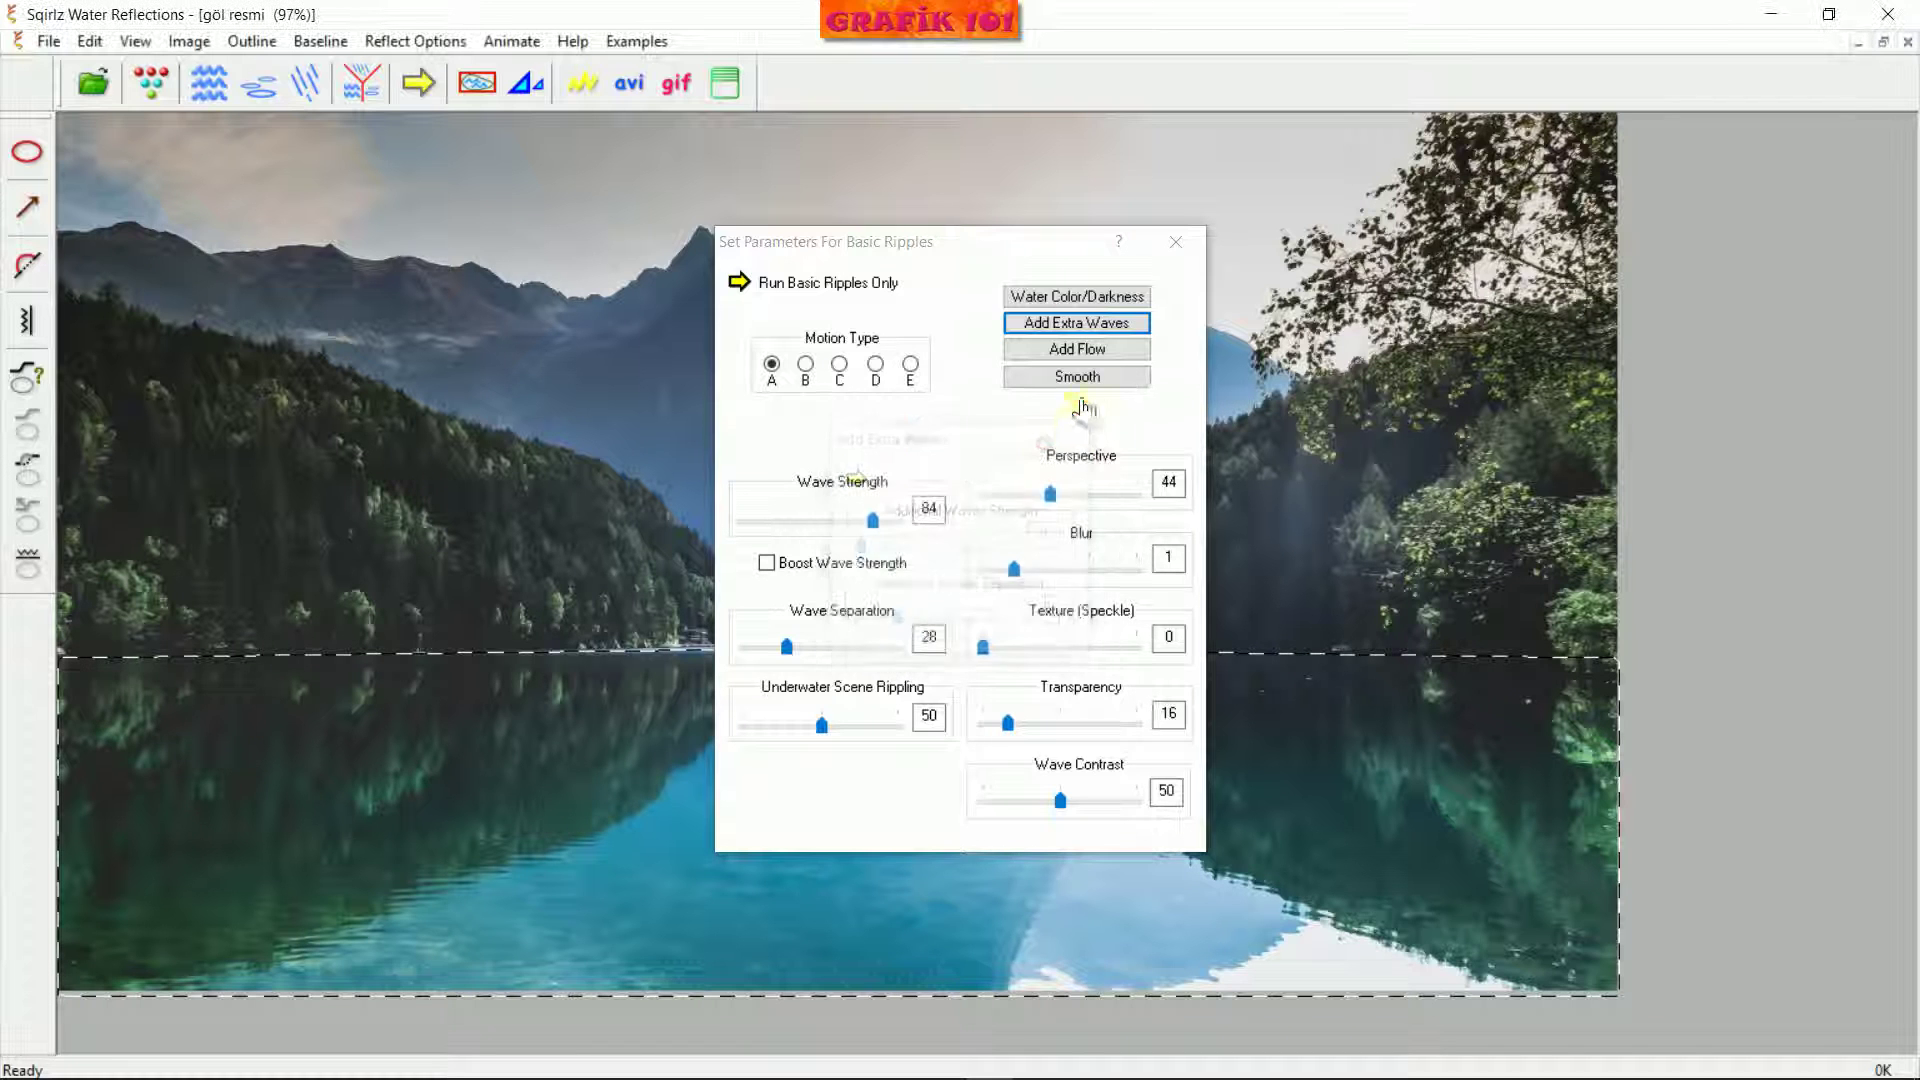
# Add flow to the basic ripples with direction 90 and preview it at a flow strength of 82
pyautogui.click(1063, 350)
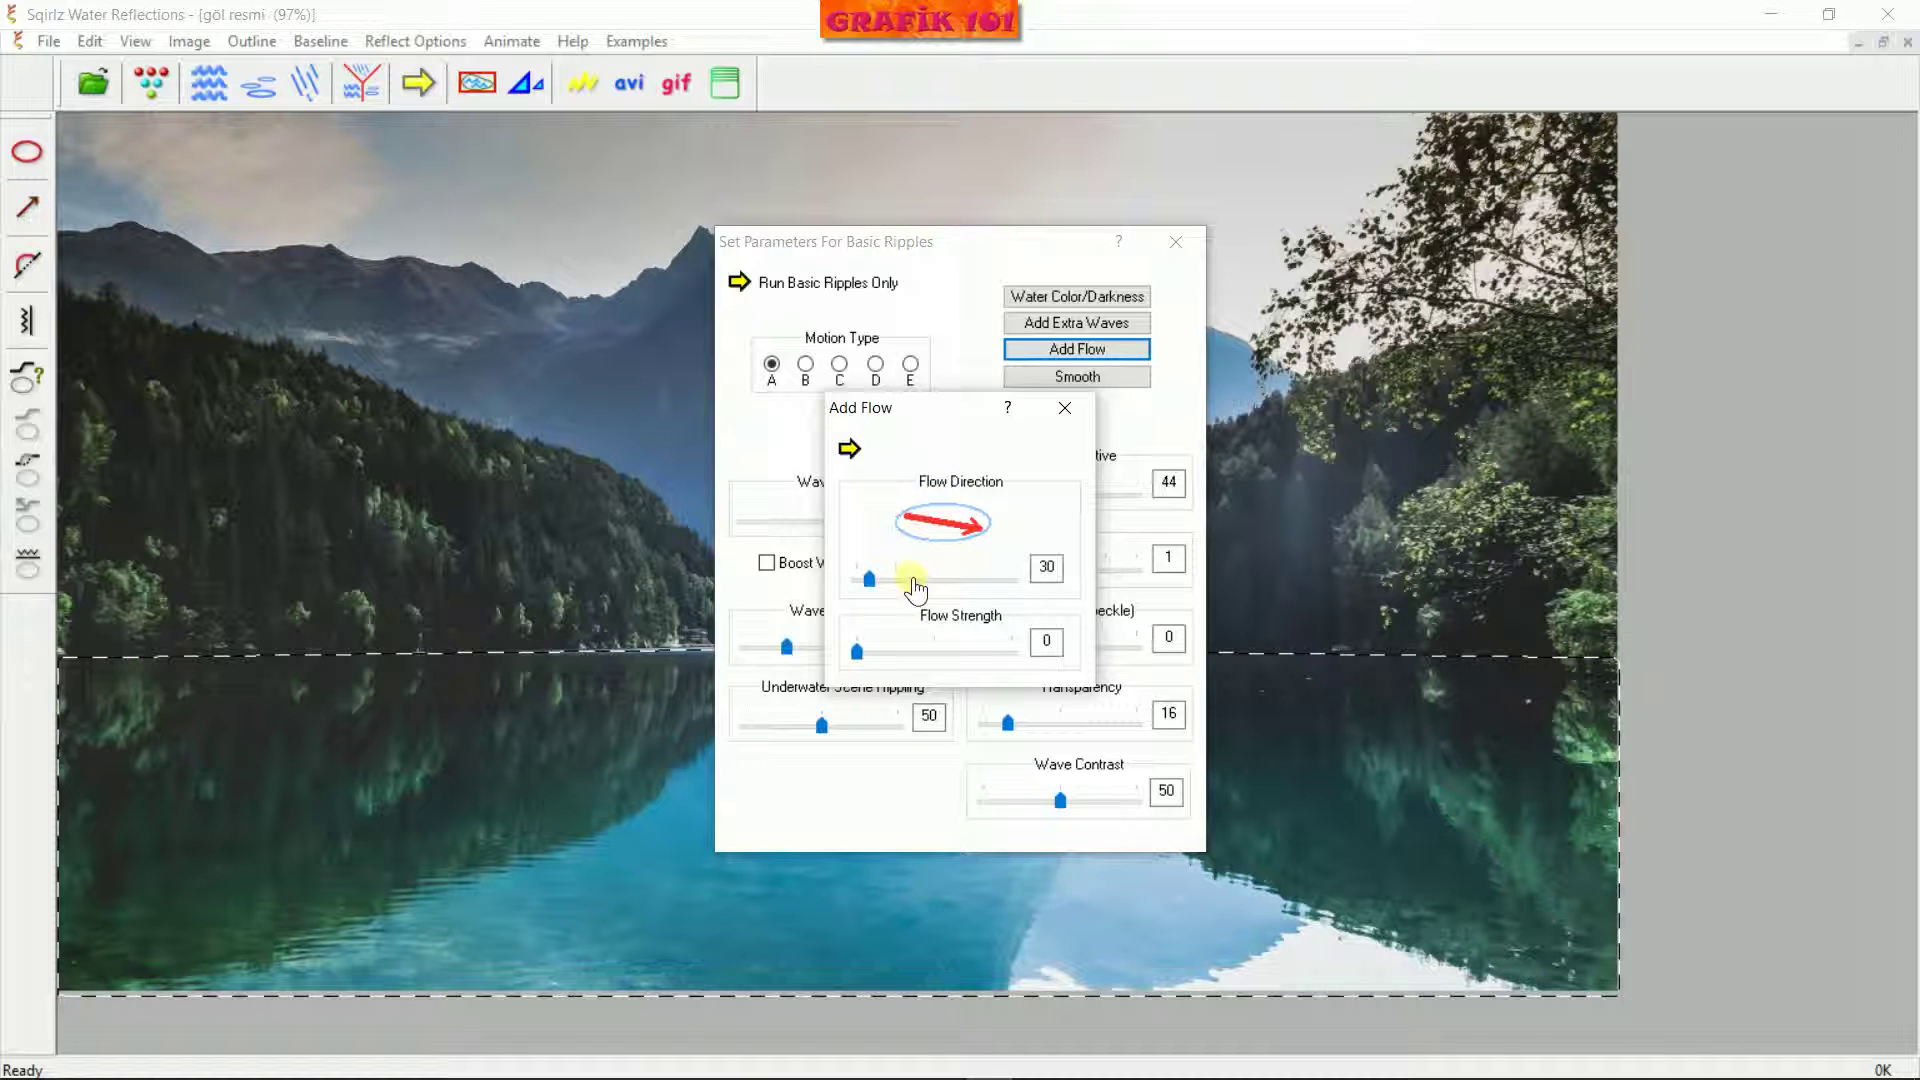
pyautogui.moveTo(871, 587)
pyautogui.mouseDown()
pyautogui.moveTo(903, 590)
pyautogui.moveTo(848, 585)
pyautogui.moveTo(898, 608)
pyautogui.mouseUp()
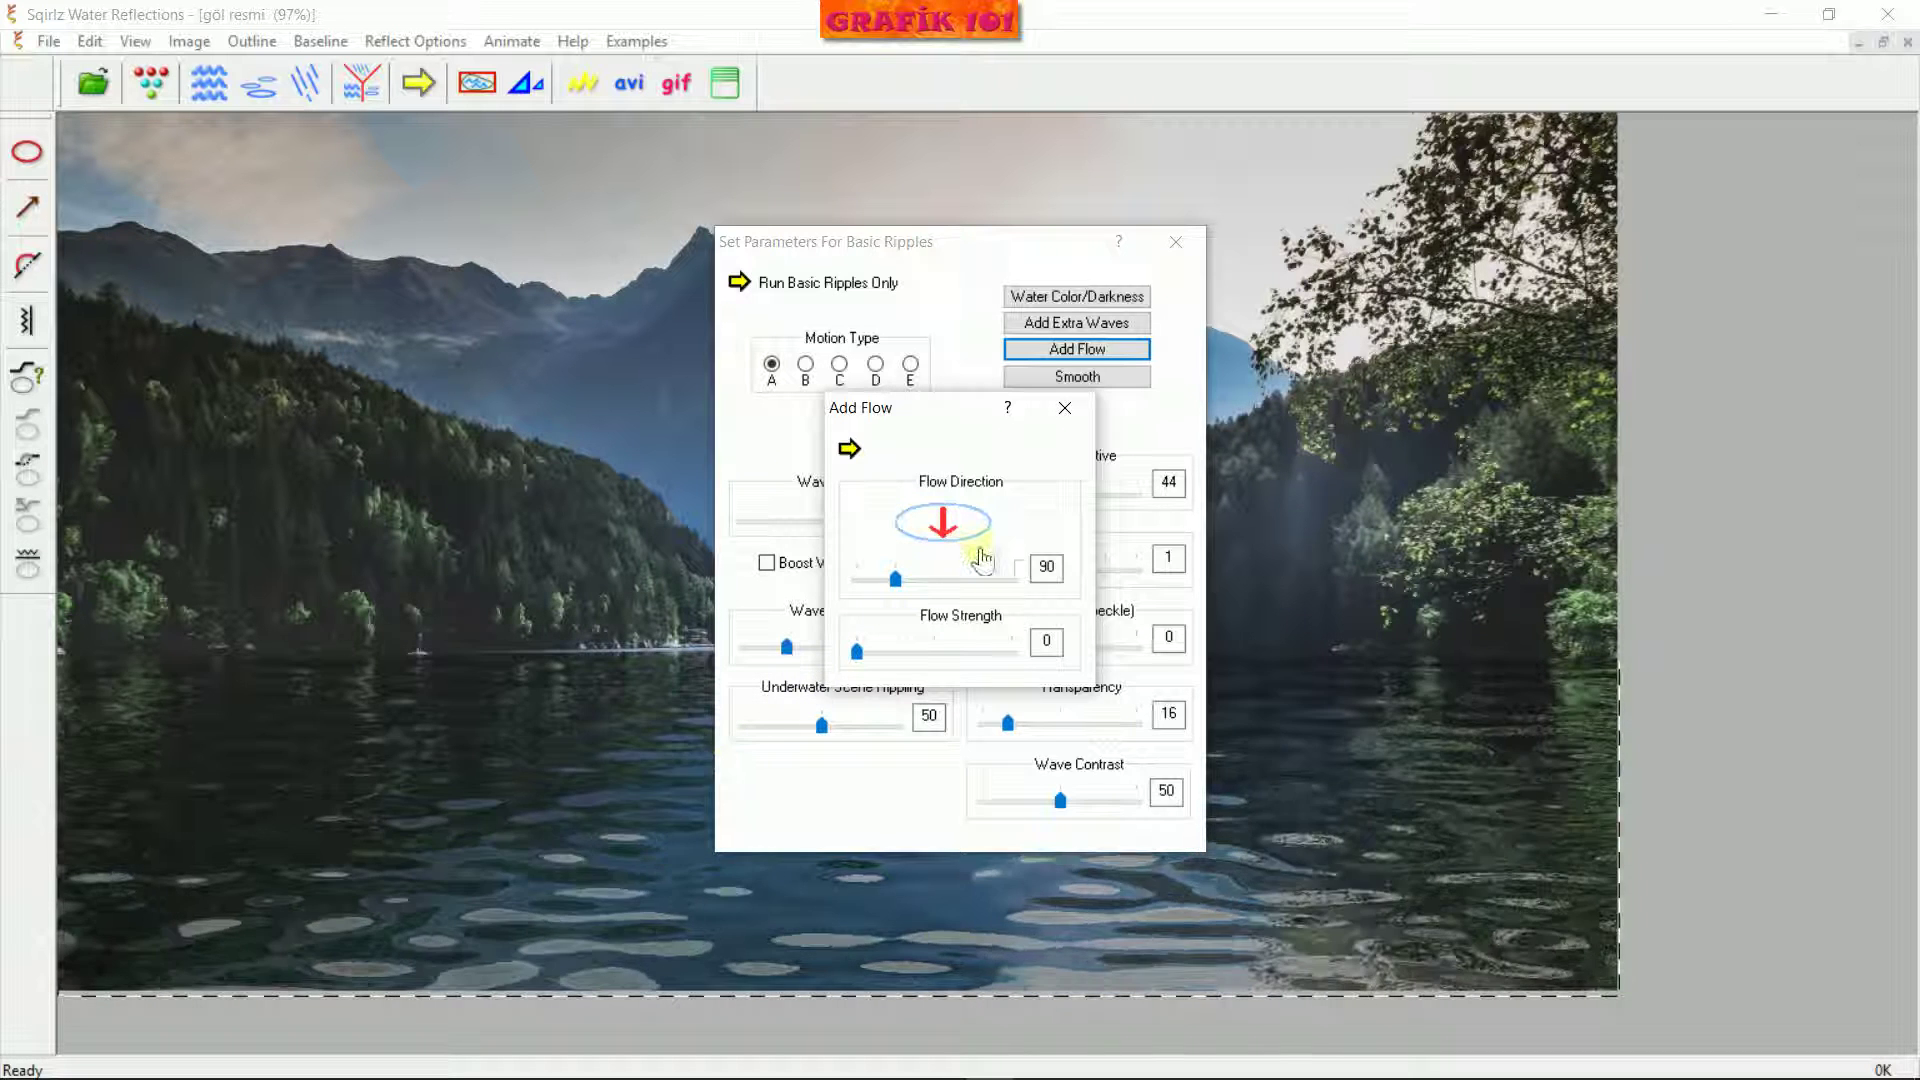
pyautogui.click(857, 652)
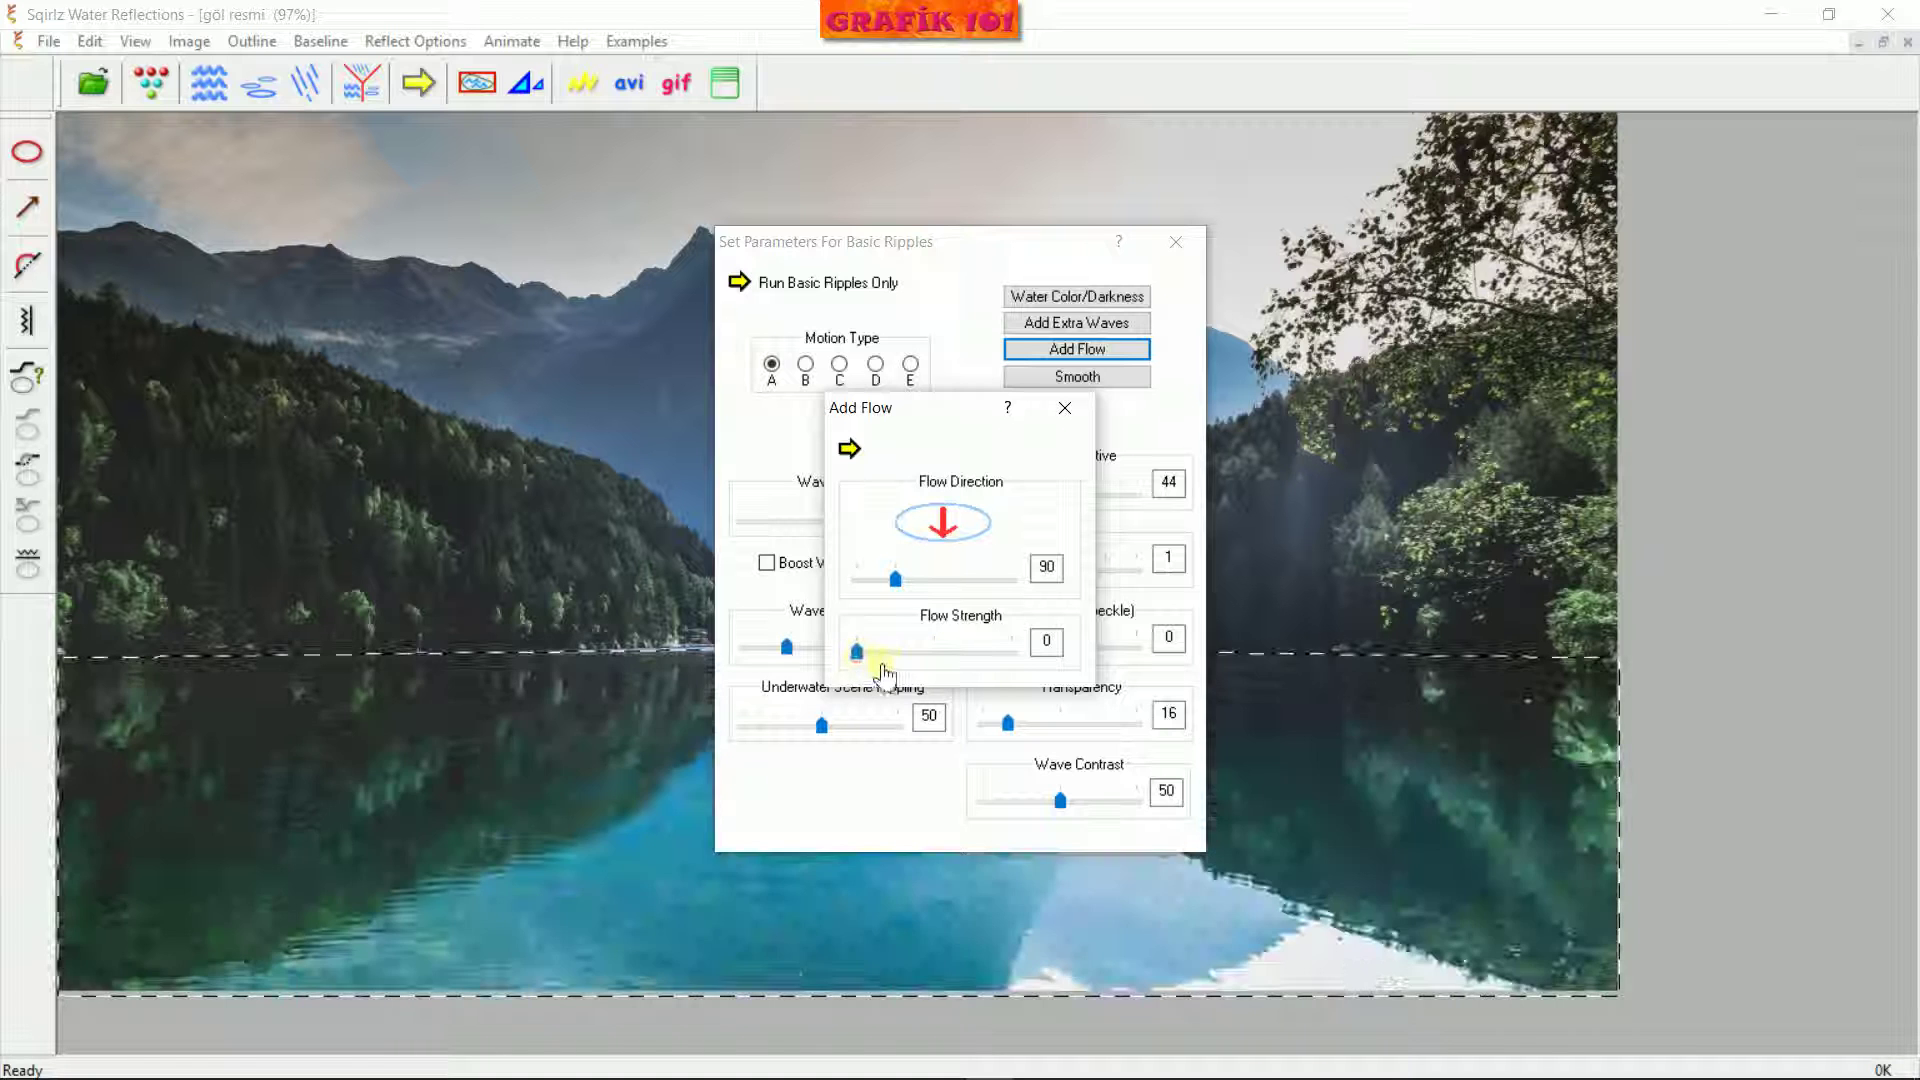
pyautogui.moveTo(905, 668); pyautogui.dragTo(968, 676)
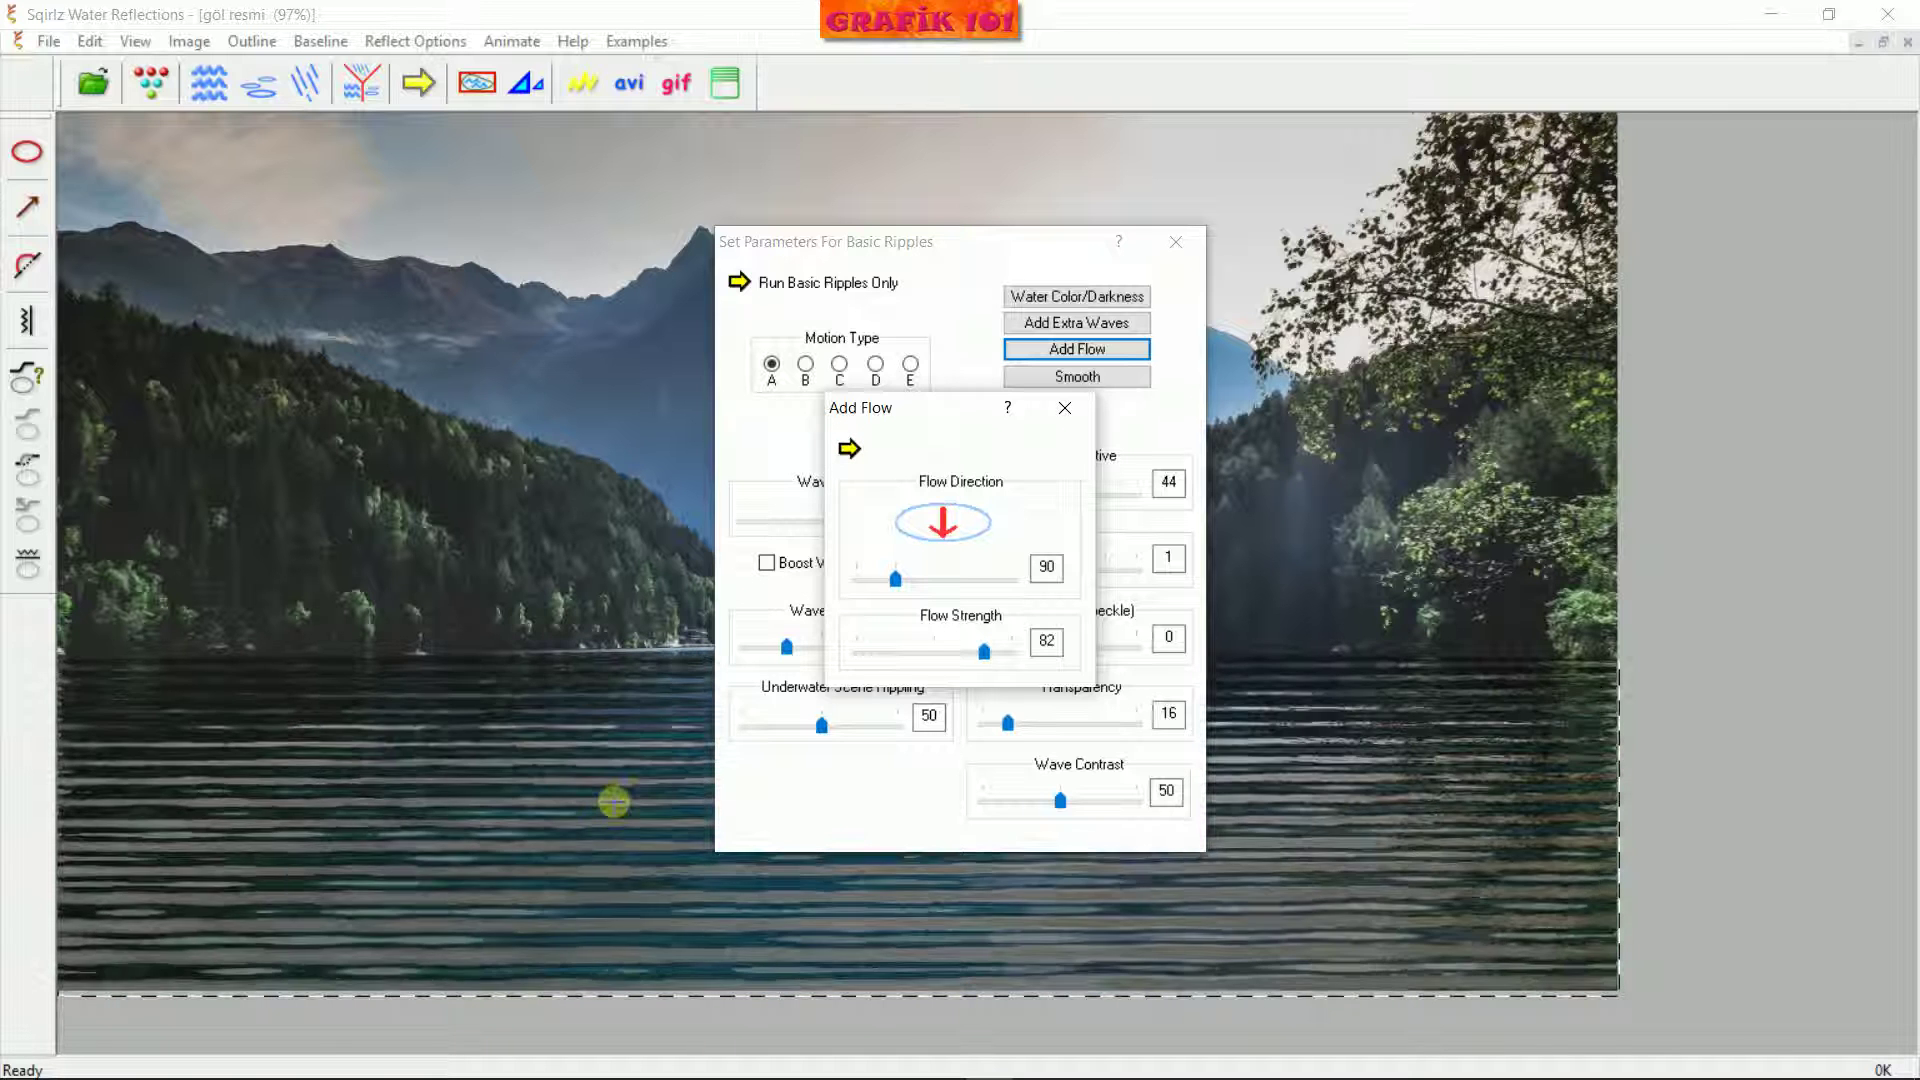
# Reduce the flow strength to 17, preview the animation and close the flow settings
pyautogui.click(985, 654)
pyautogui.moveTo(938, 658); pyautogui.dragTo(884, 654)
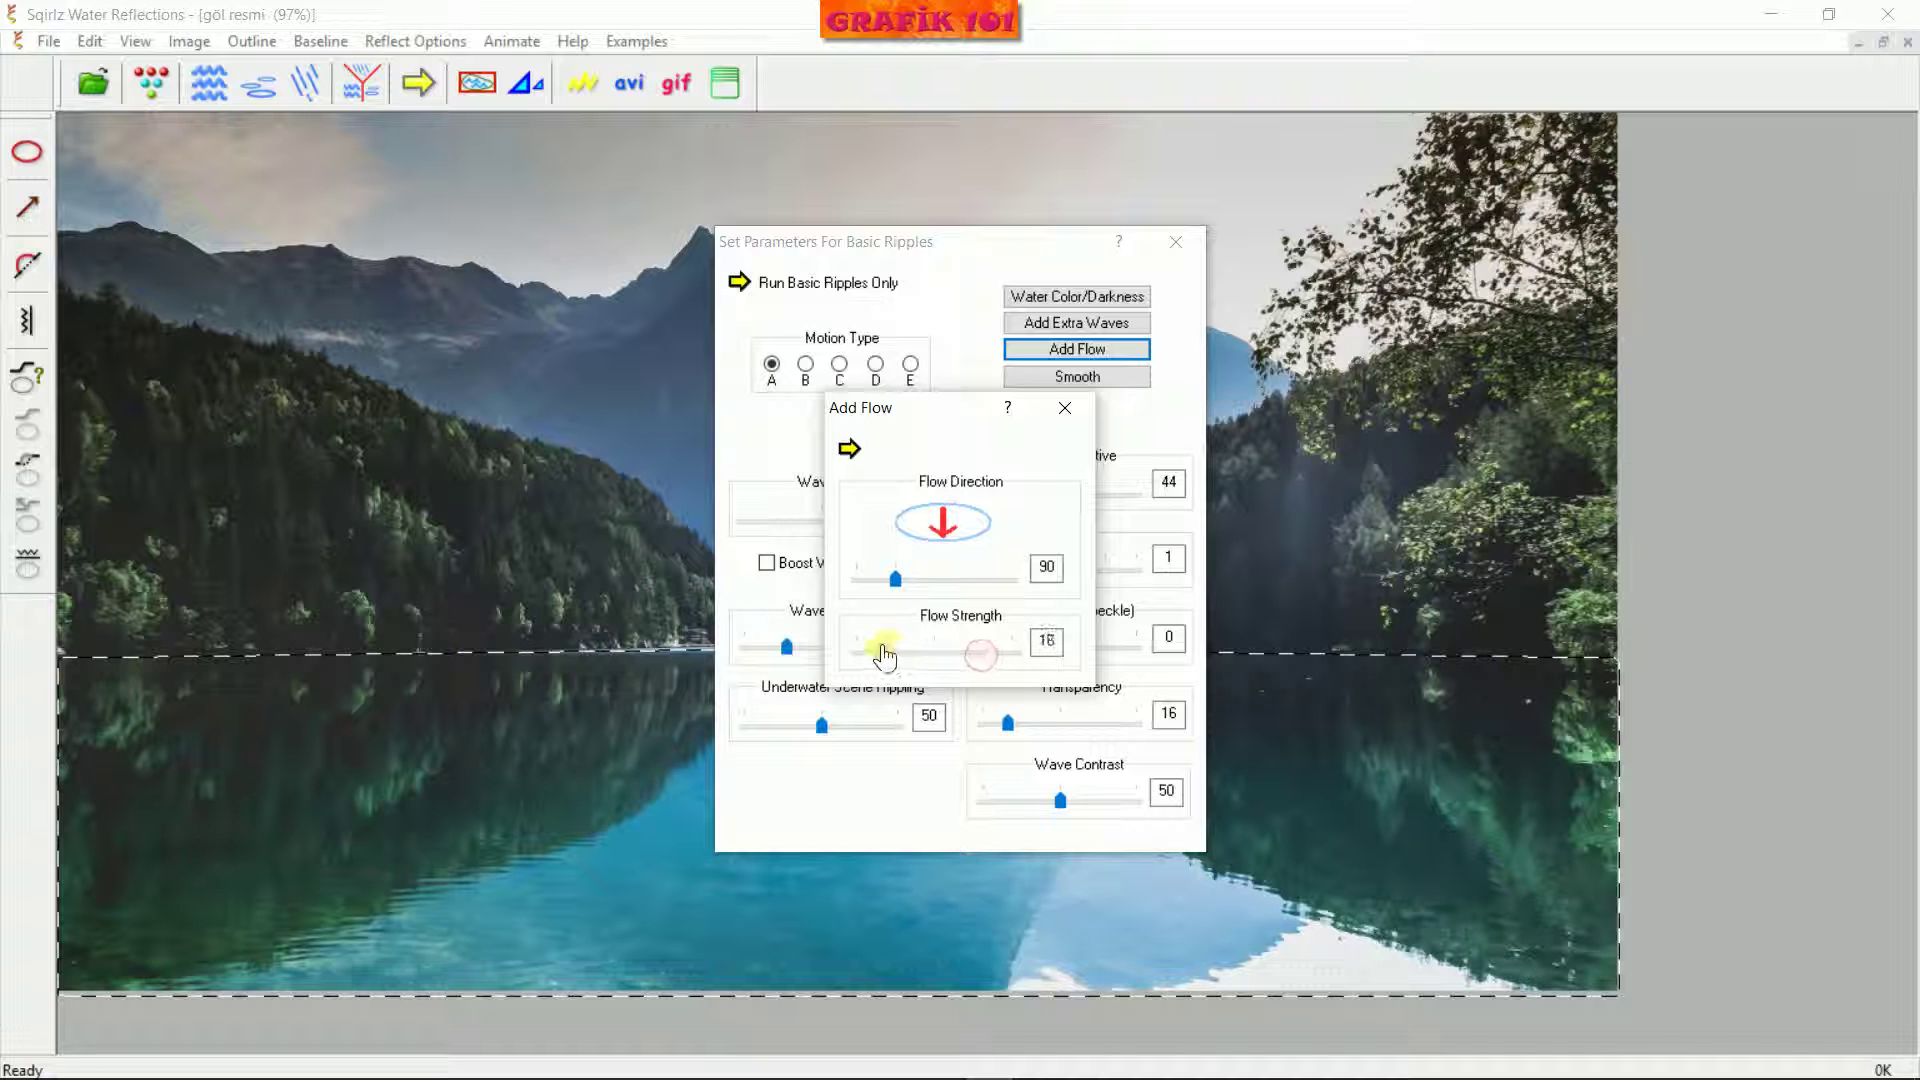
pyautogui.click(851, 450)
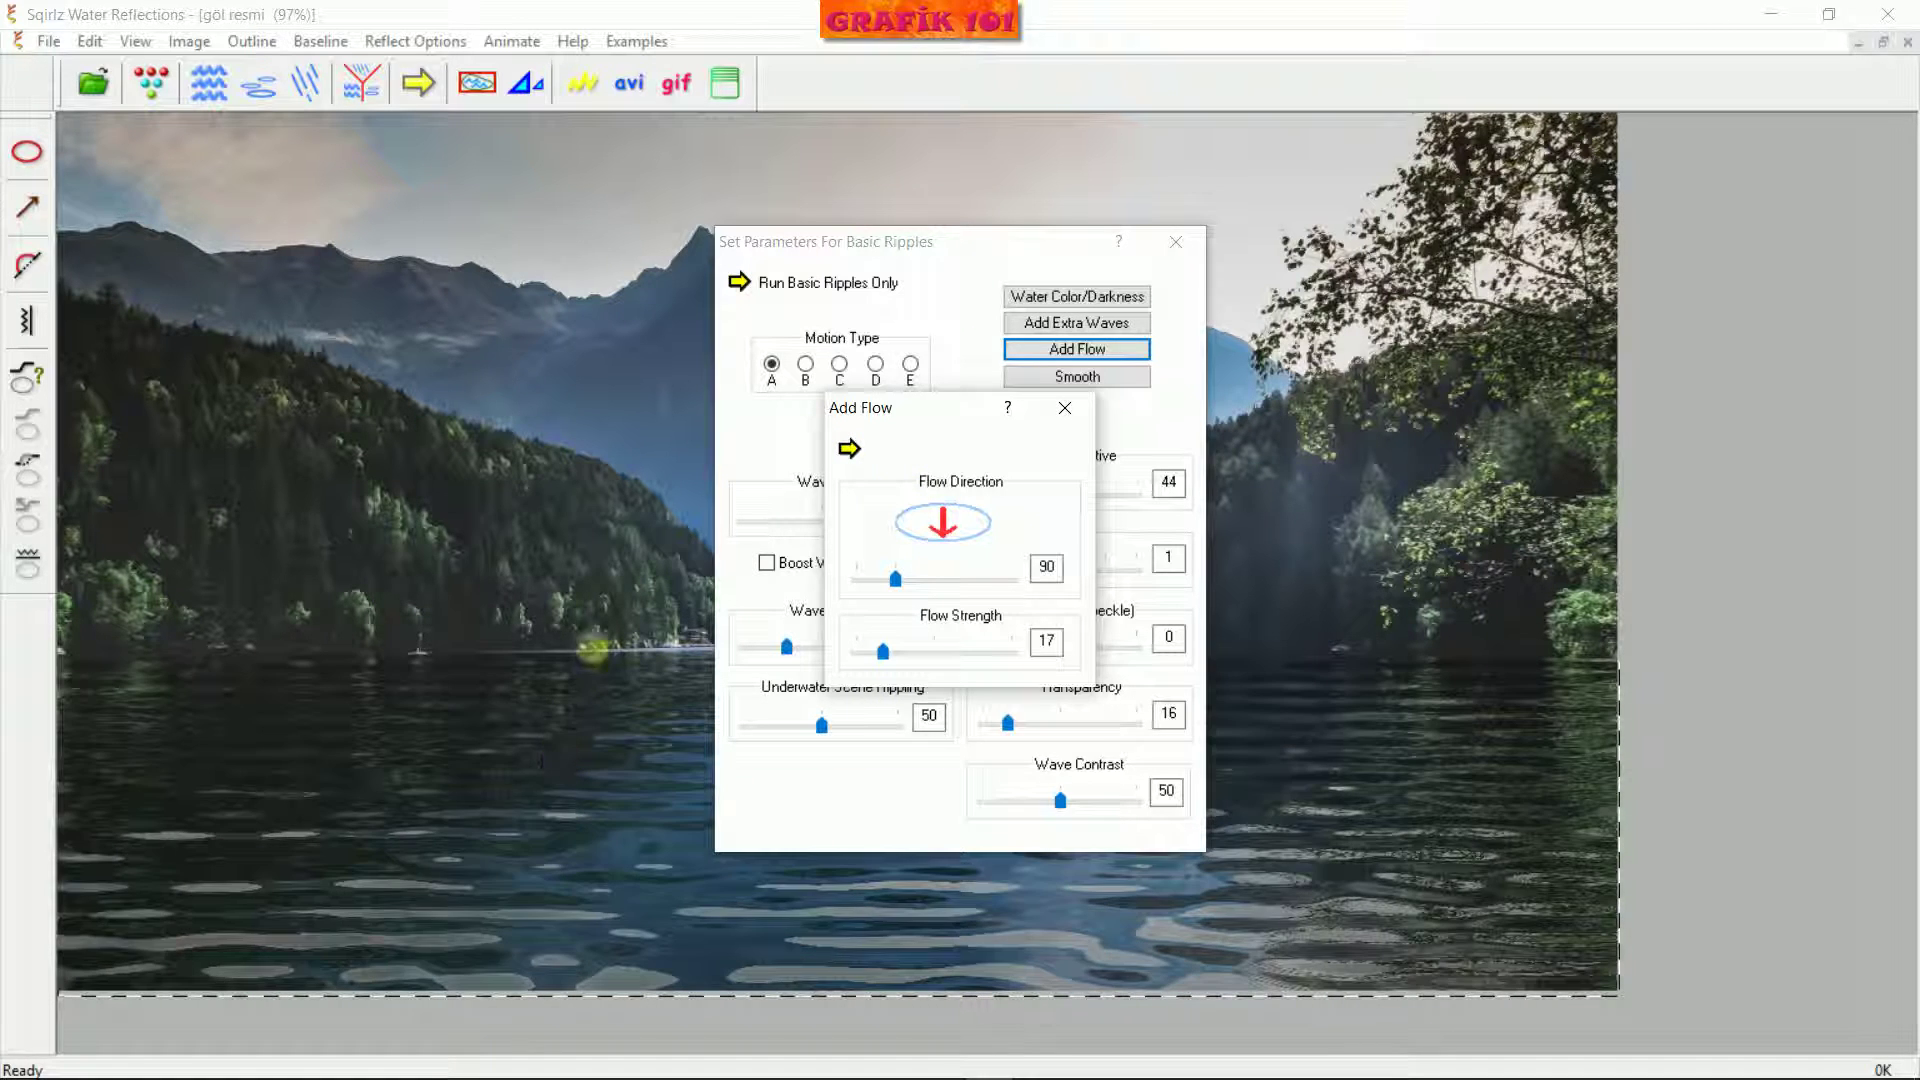
pyautogui.moveTo(628, 562)
pyautogui.mouseDown()
pyautogui.moveTo(531, 729)
pyautogui.moveTo(530, 918)
pyautogui.mouseUp()
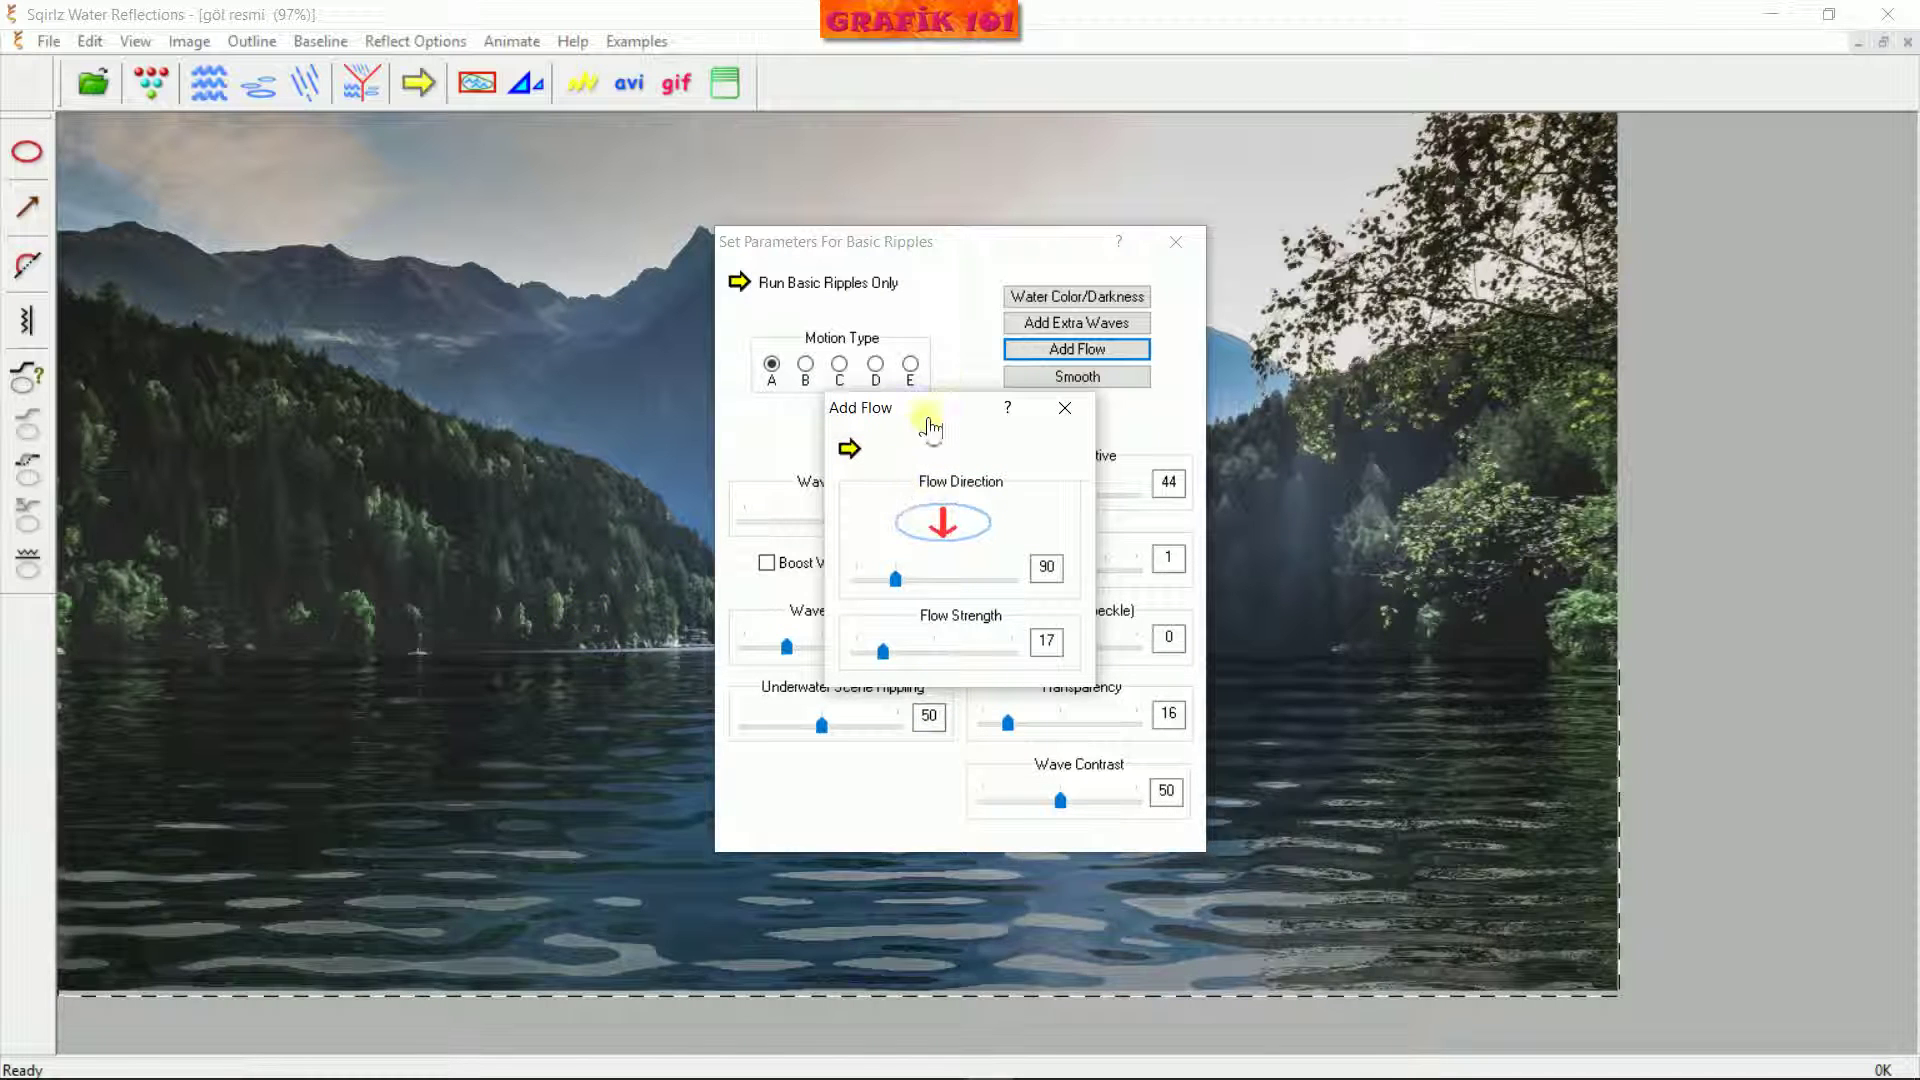
pyautogui.click(951, 300)
# Apply Light image smoothing to the basic ripples, preview the water and review the smoothing setting again
pyautogui.click(1077, 377)
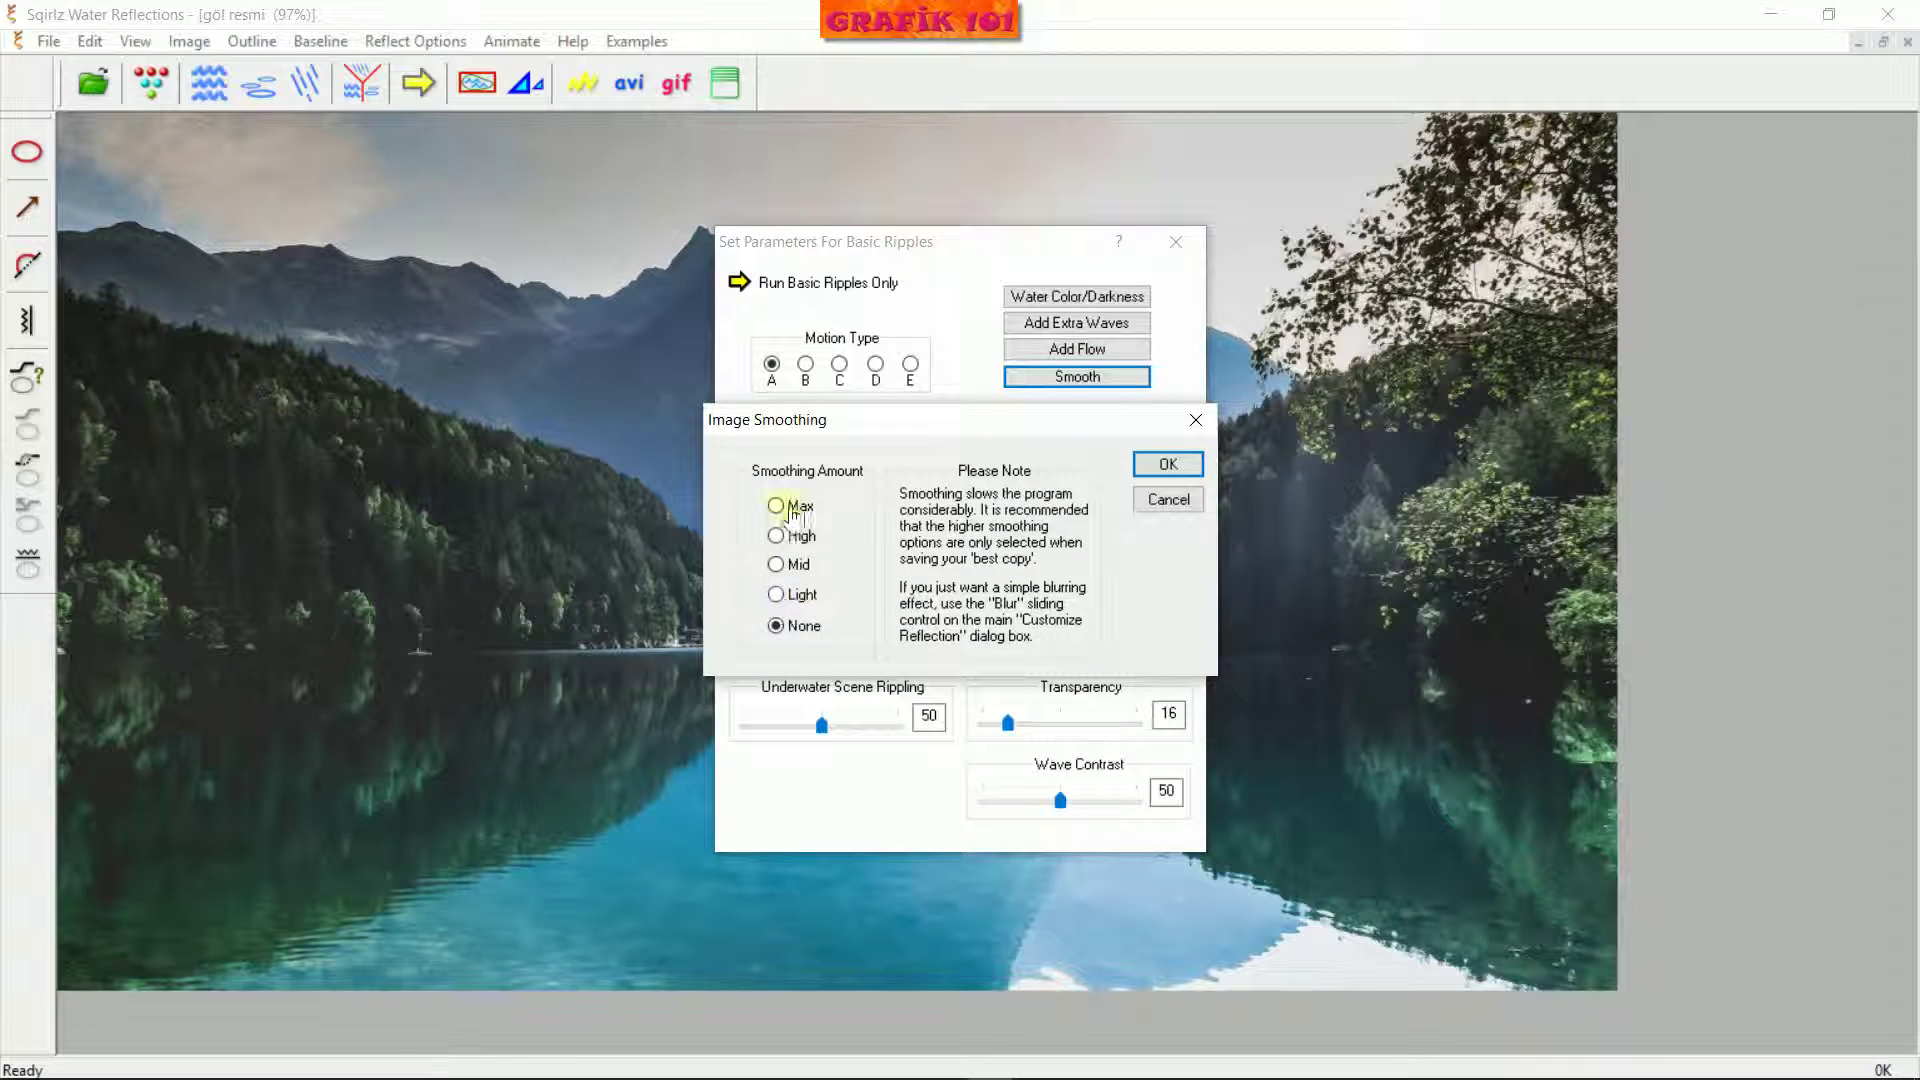
pyautogui.click(1172, 500)
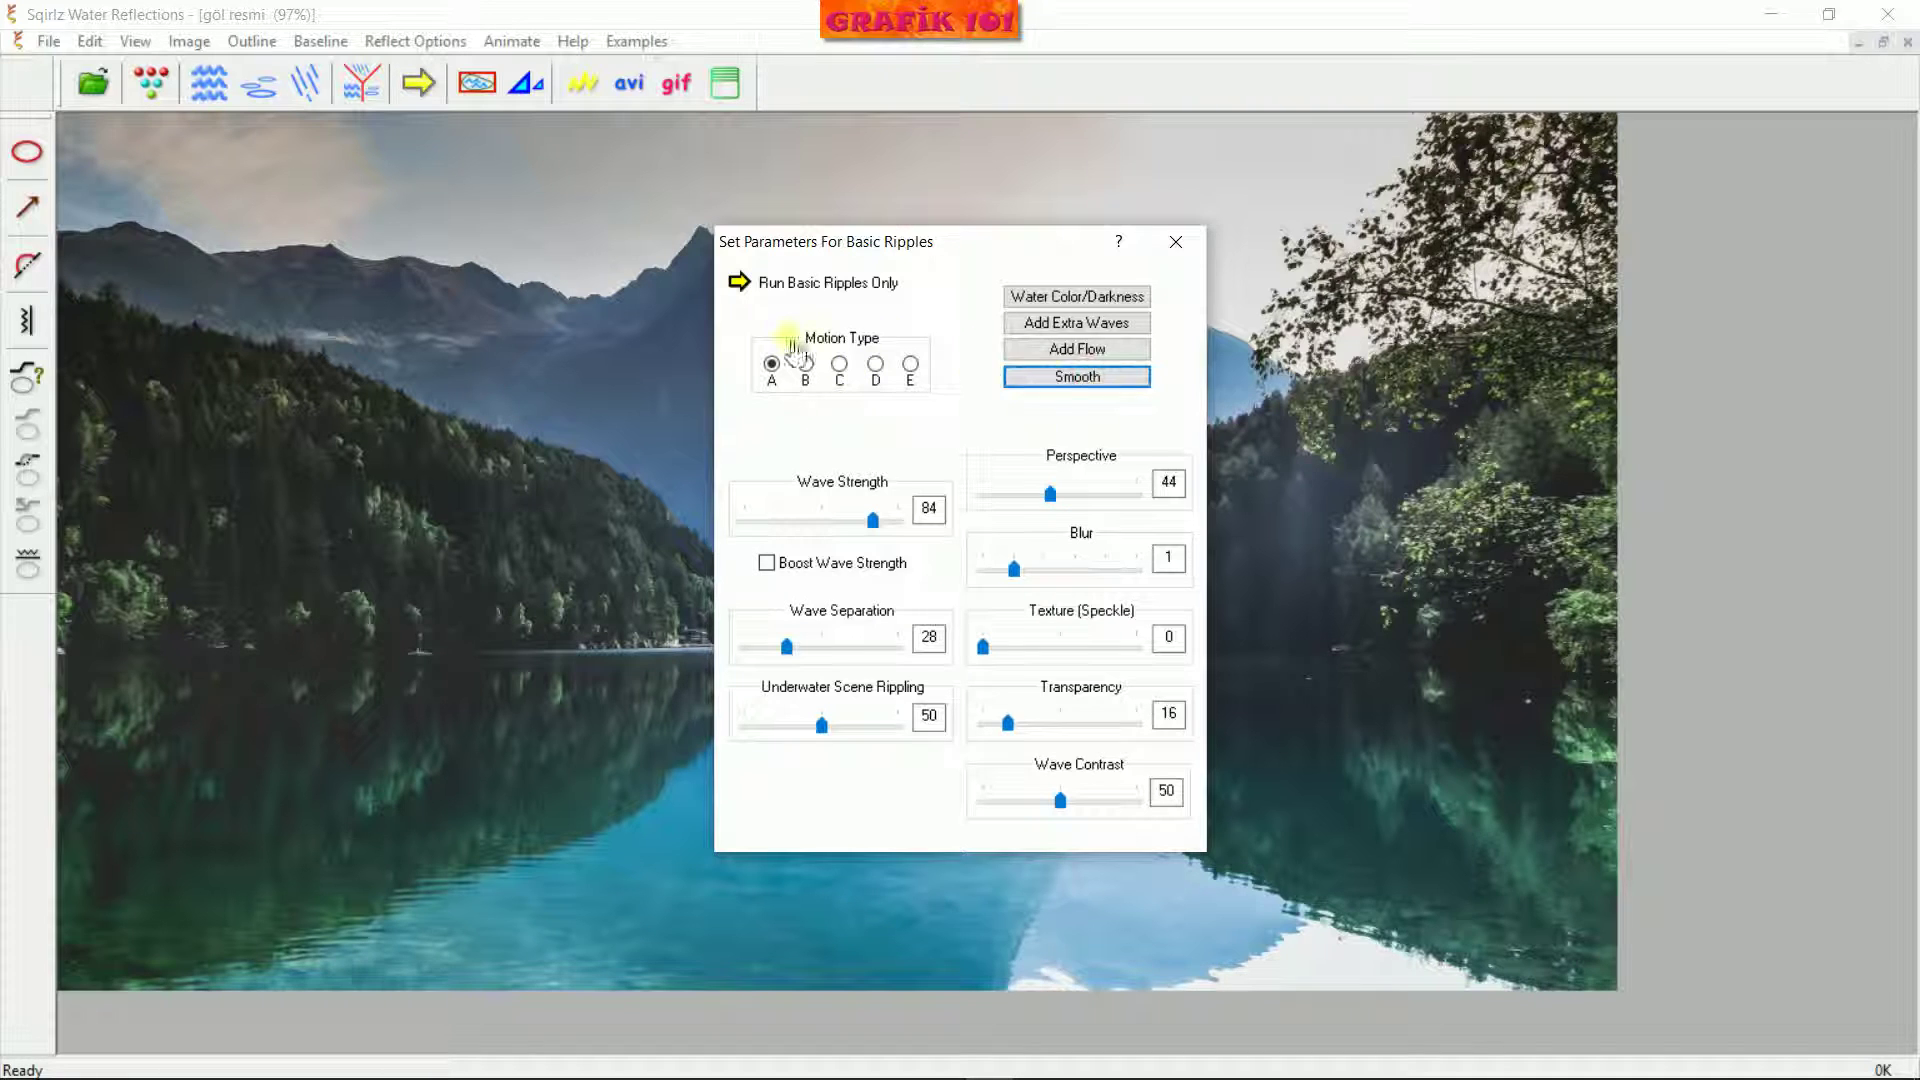
pyautogui.click(1085, 377)
pyautogui.click(776, 594)
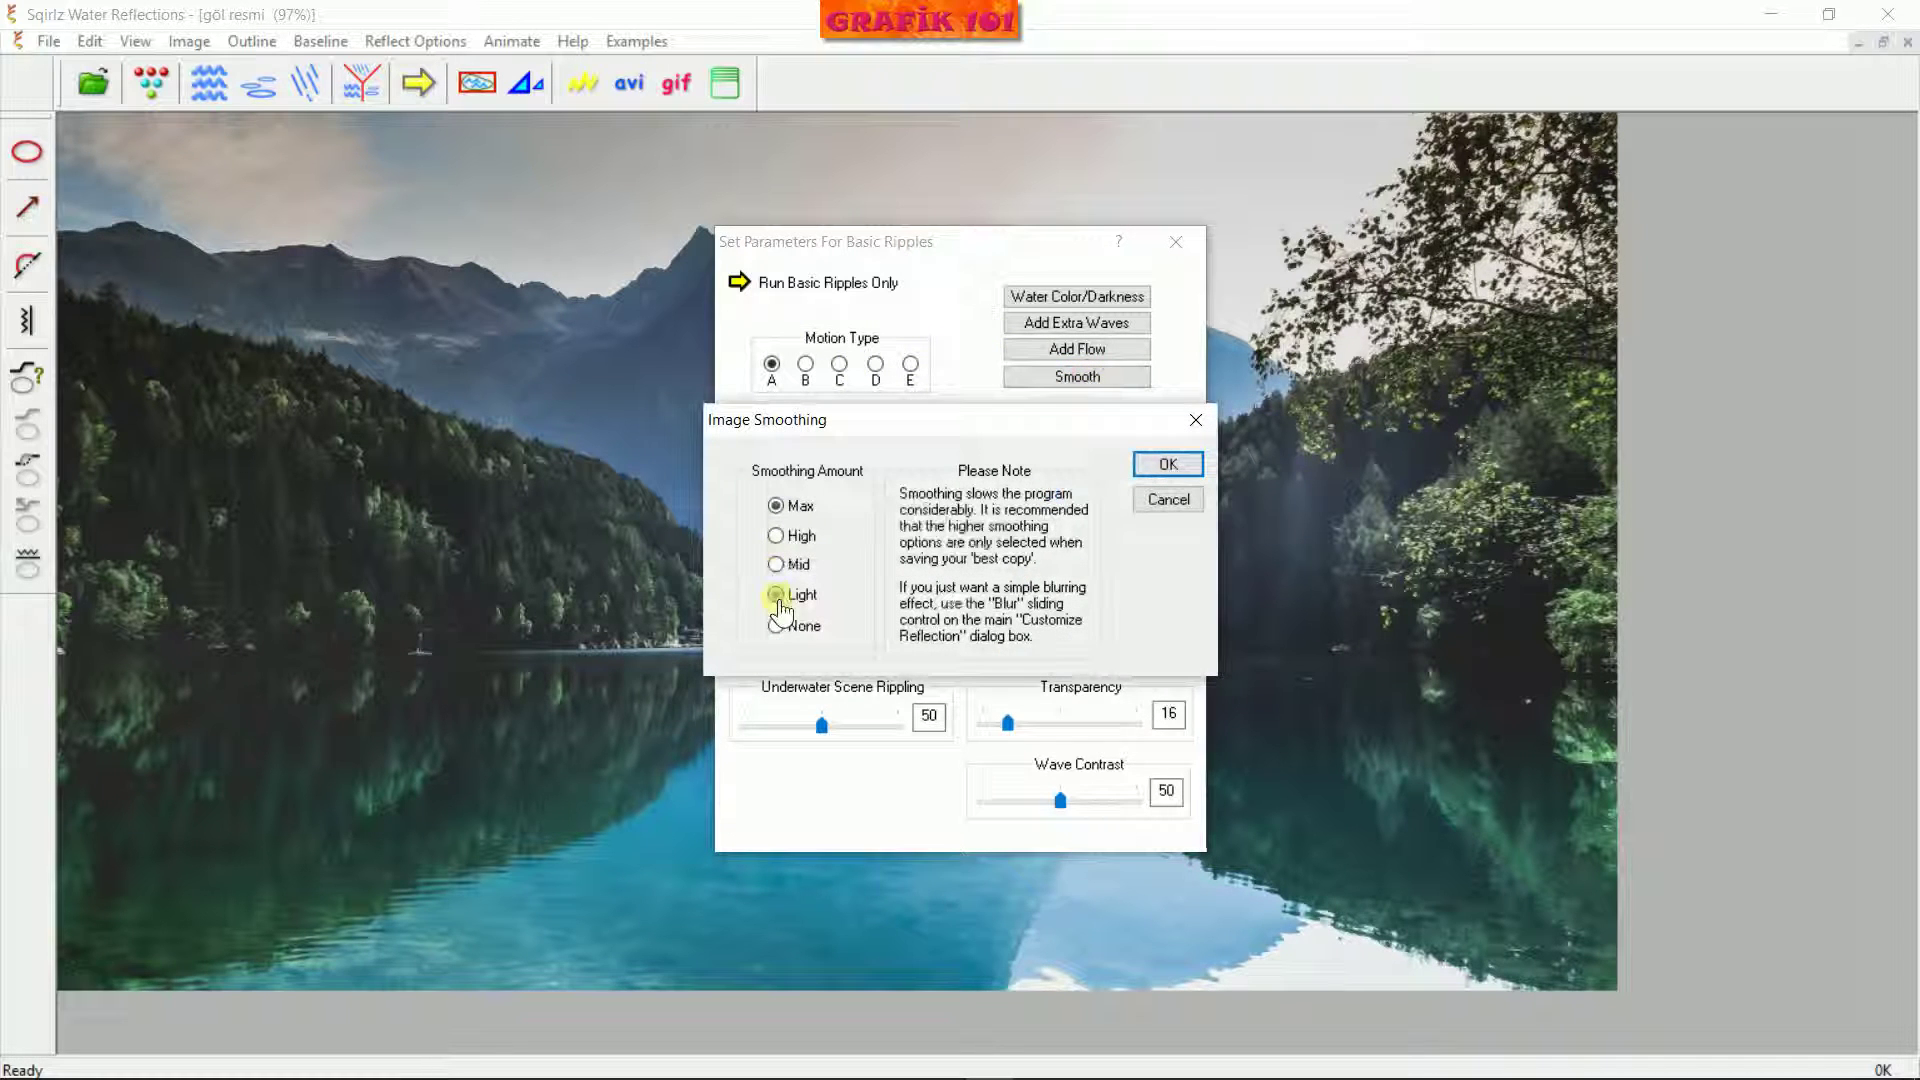
pyautogui.click(1166, 466)
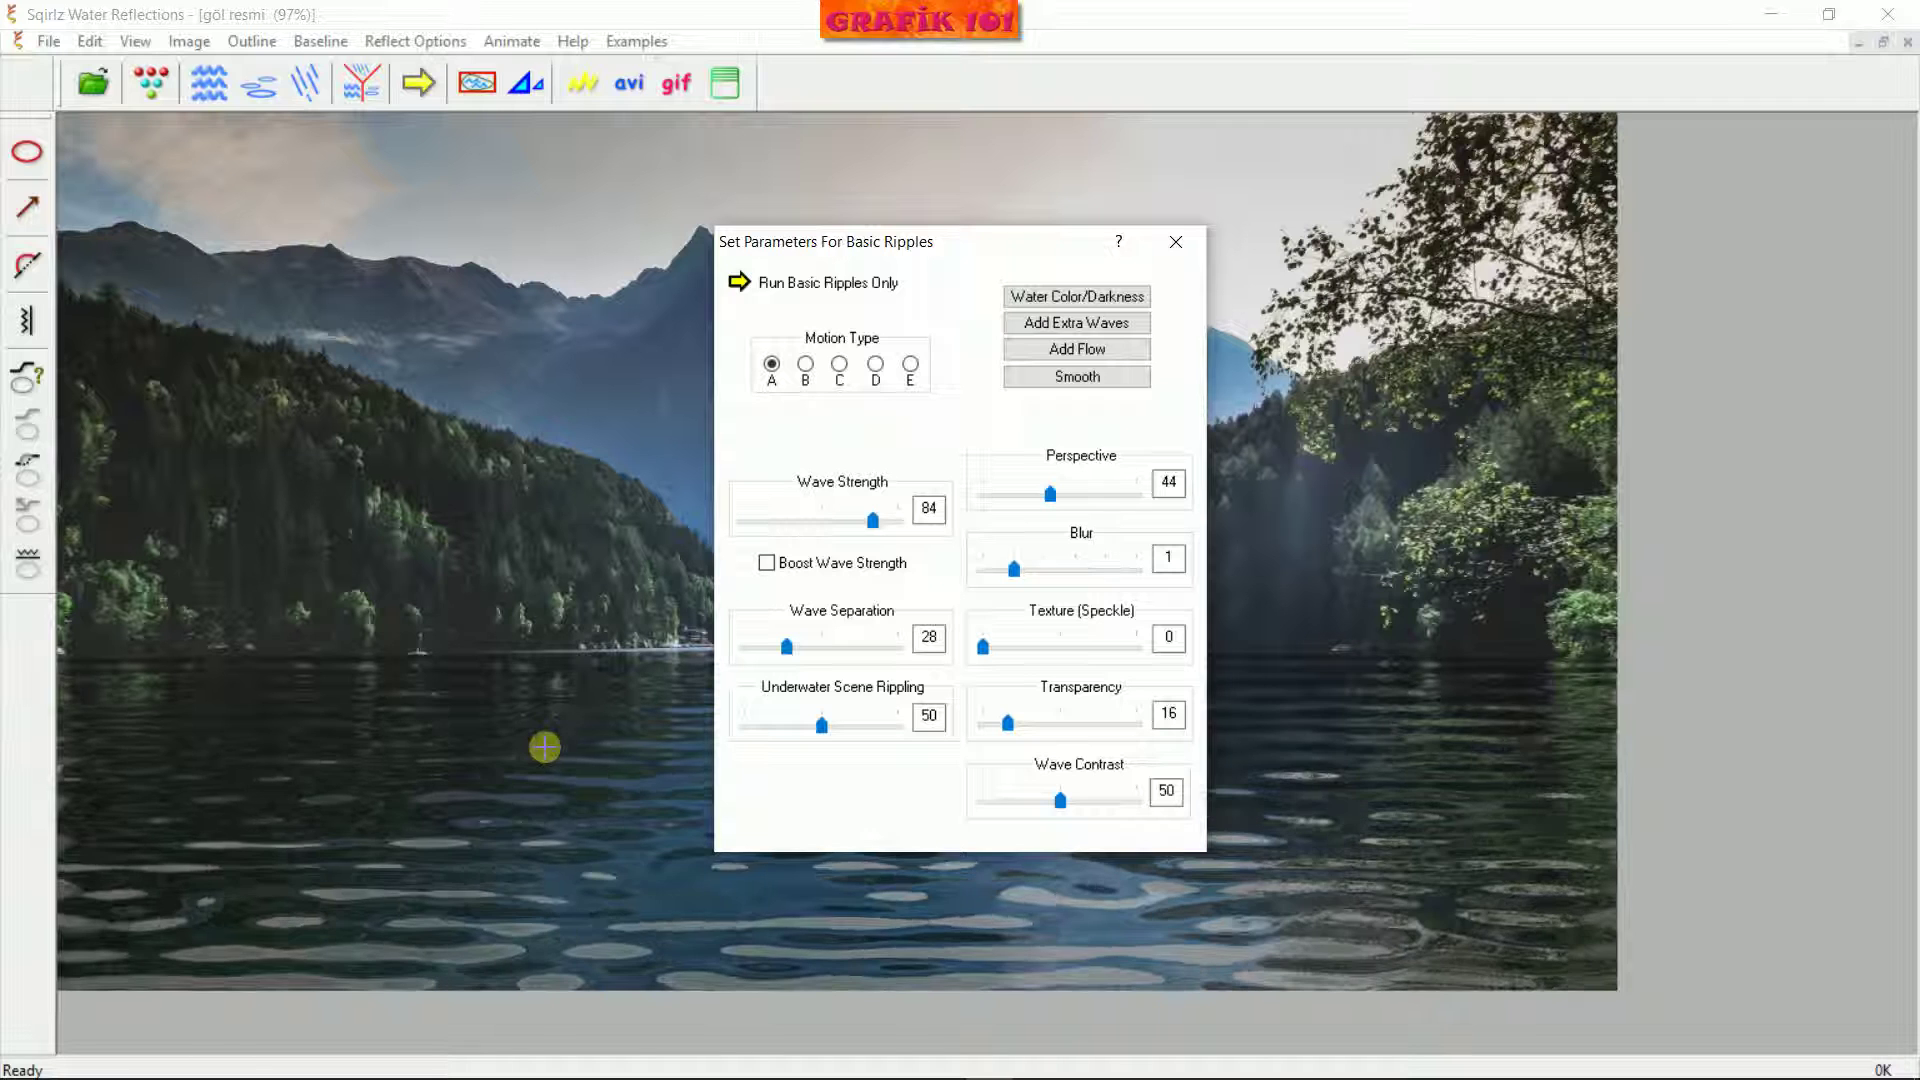
pyautogui.moveTo(960, 252); pyautogui.dragTo(977, 45)
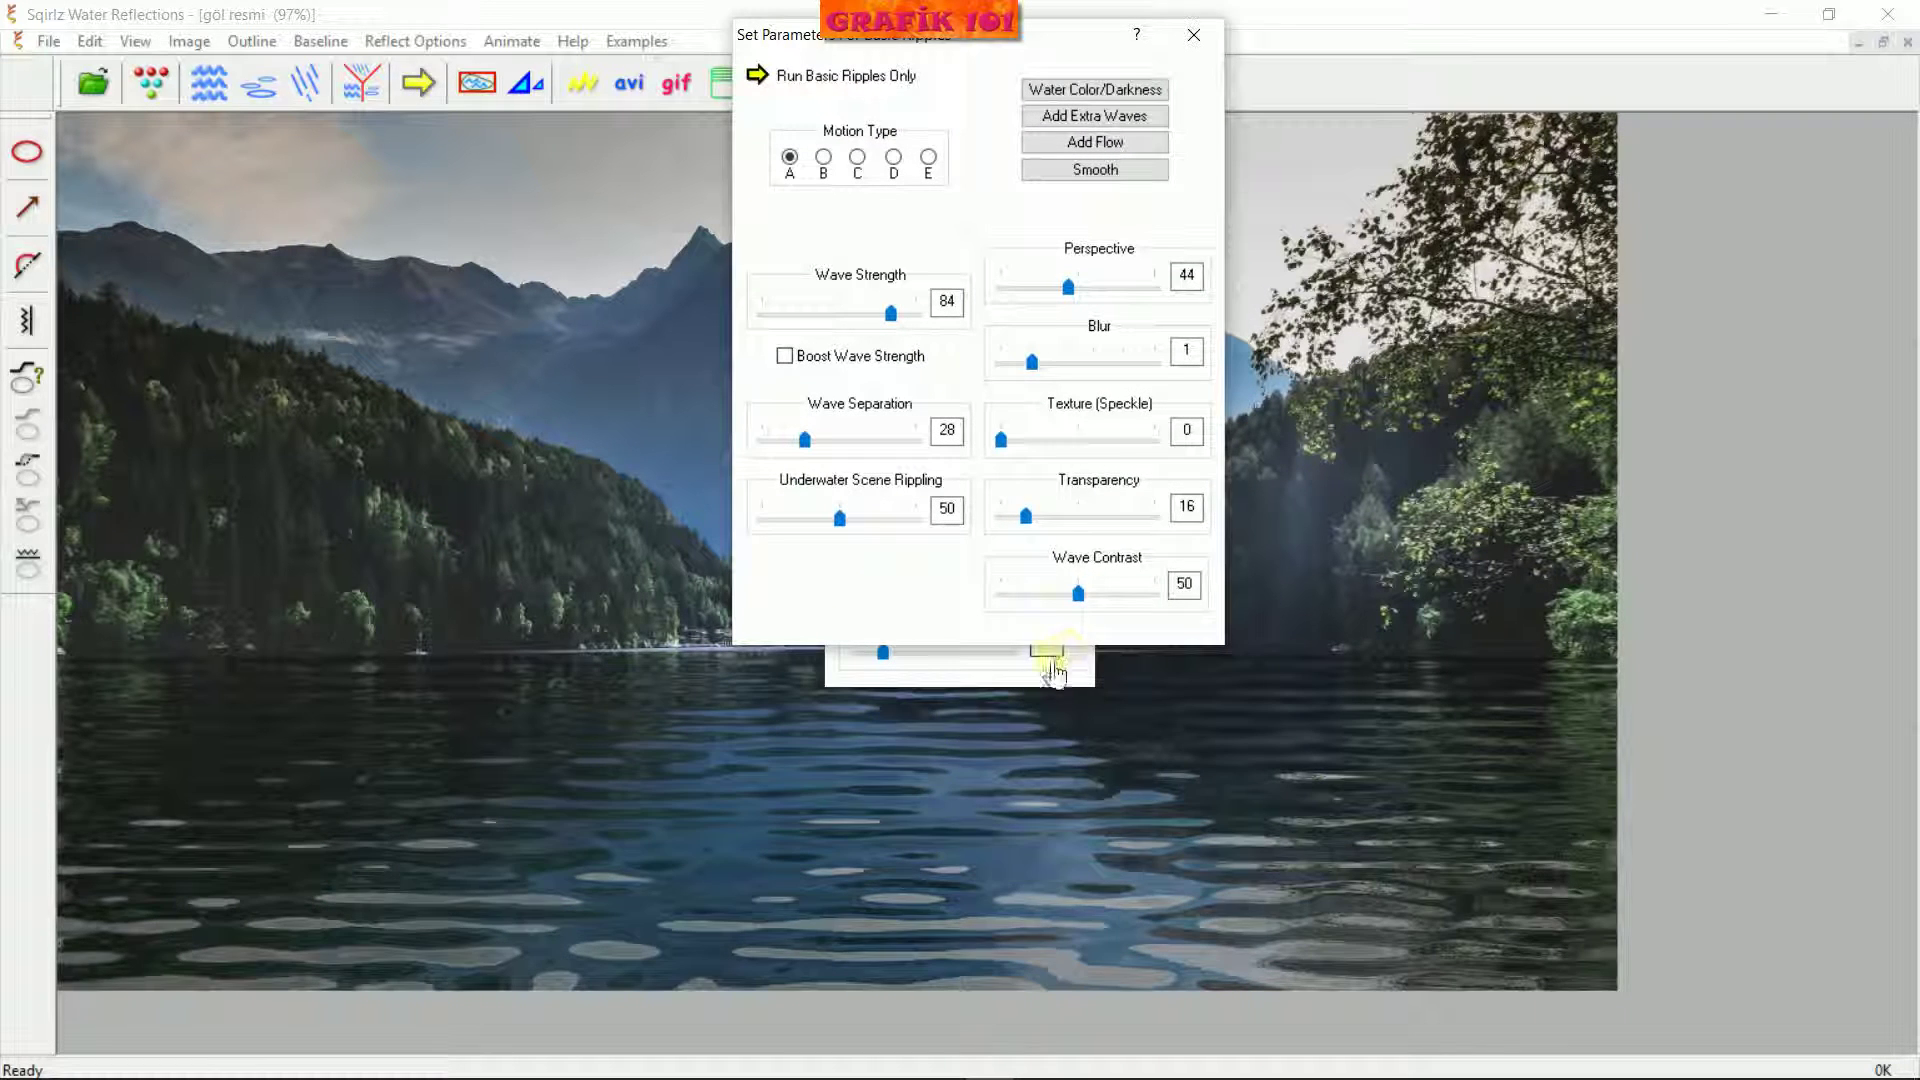
pyautogui.click(1095, 170)
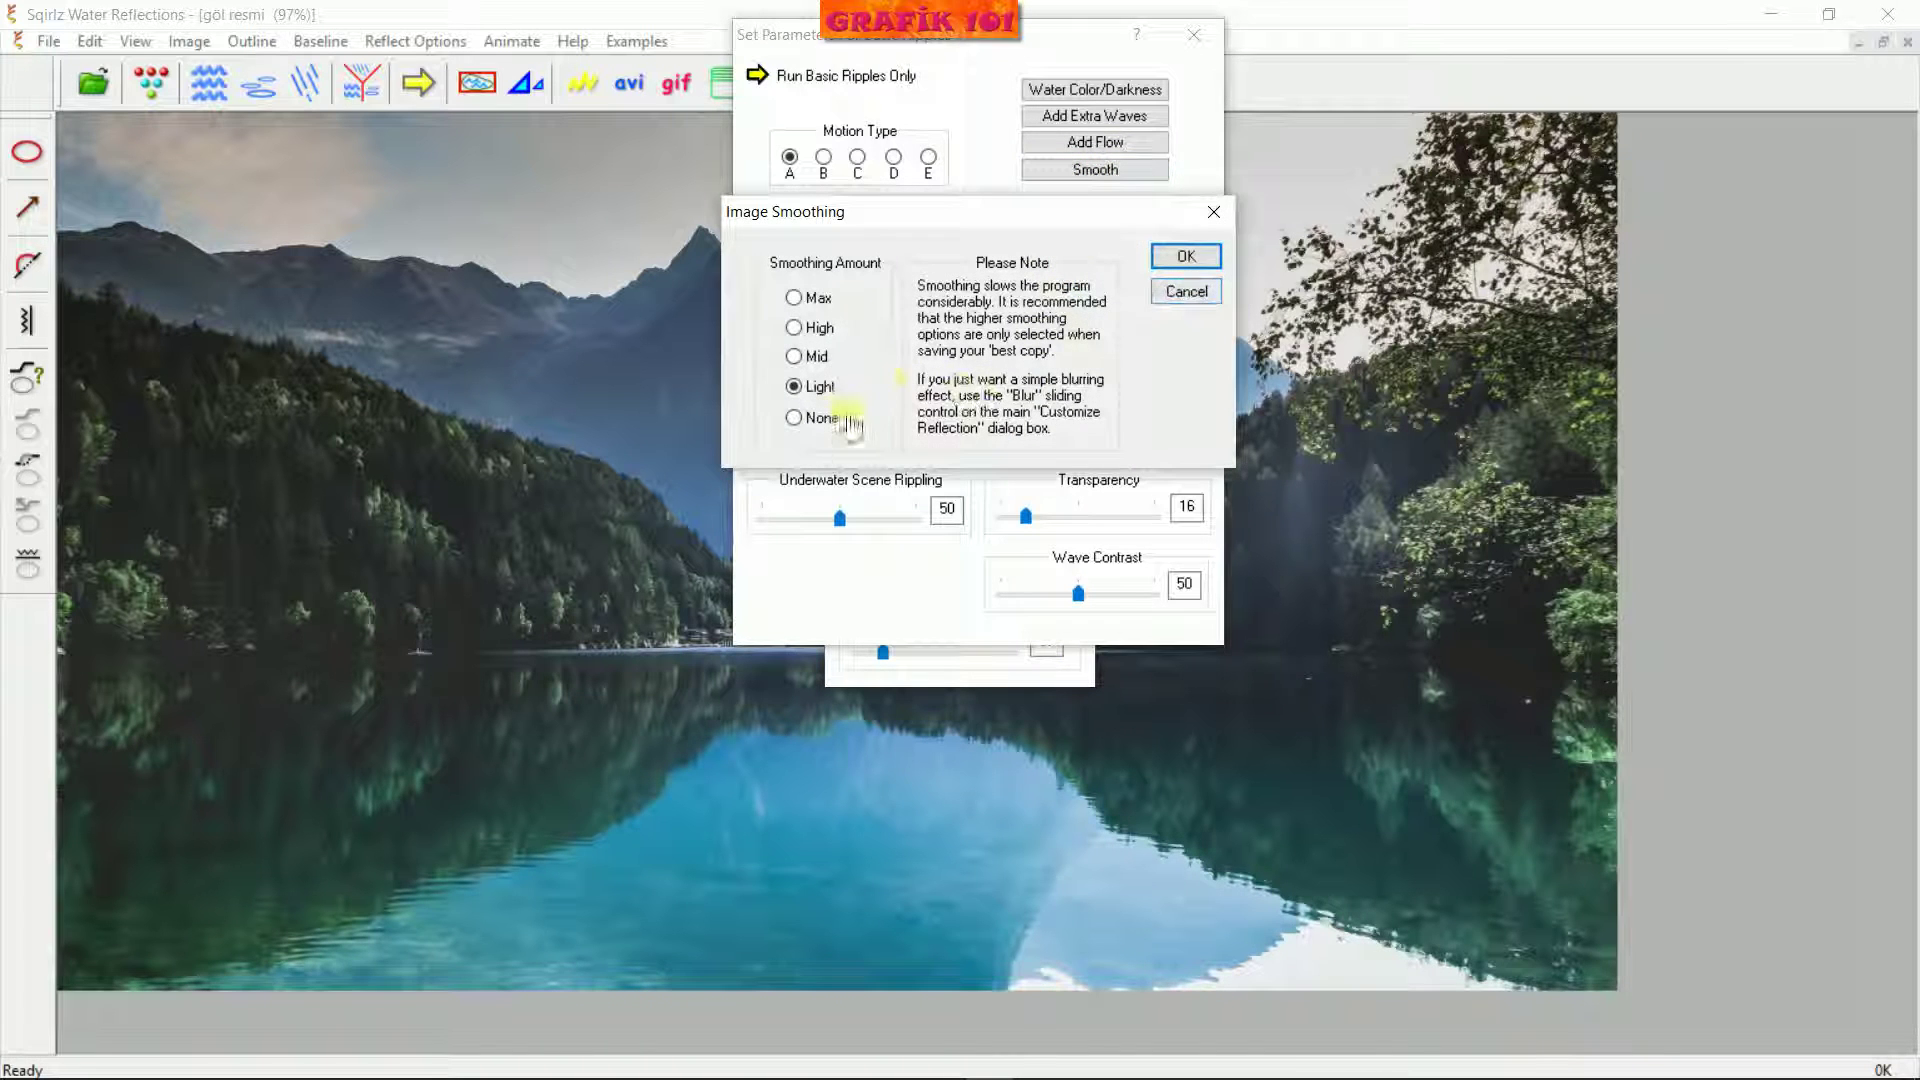
pyautogui.click(1186, 256)
# Set the basic ripples to motion type B, preview the water and close the ripple parameters
pyautogui.moveTo(1020, 45)
pyautogui.mouseDown()
pyautogui.moveTo(750, 629)
pyautogui.moveTo(620, 448)
pyautogui.moveTo(589, 342)
pyautogui.moveTo(955, 263)
pyautogui.moveTo(993, 30)
pyautogui.mouseUp()
pyautogui.click(1064, 407)
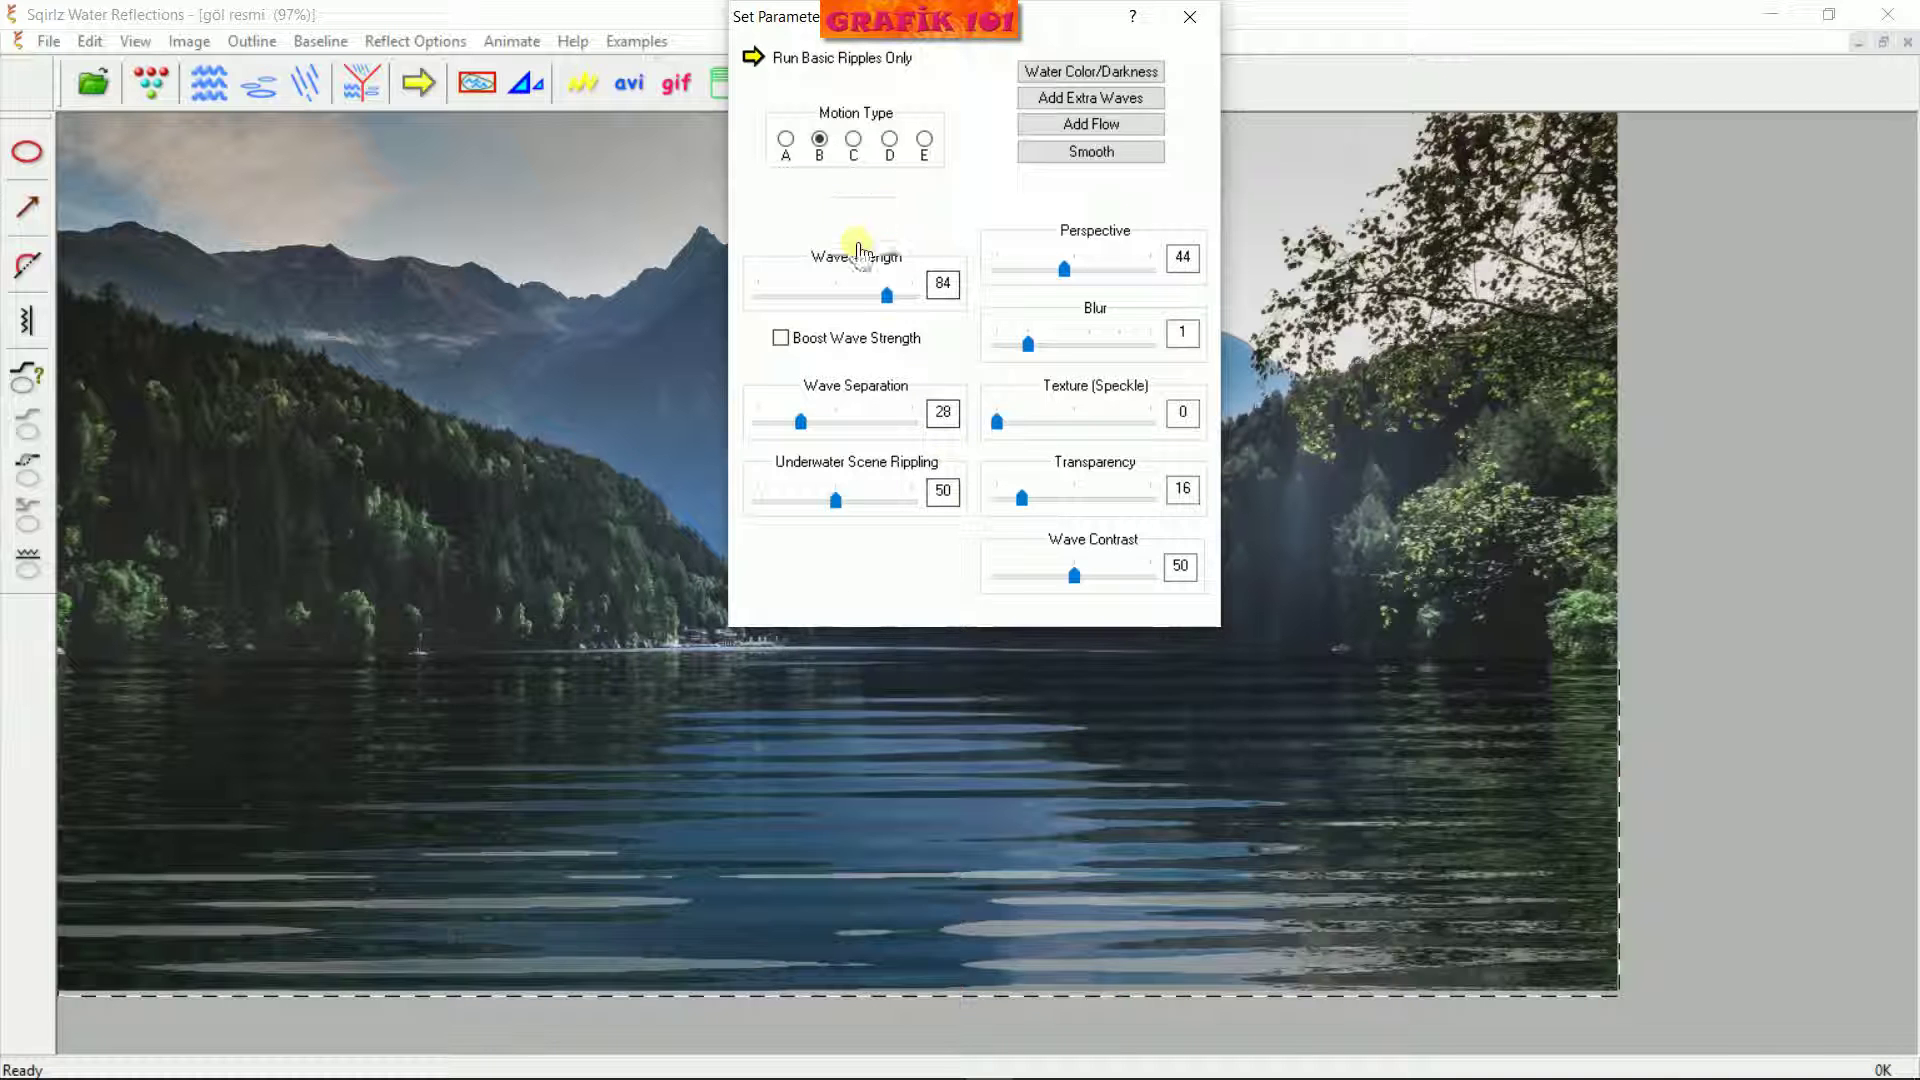
pyautogui.click(1188, 16)
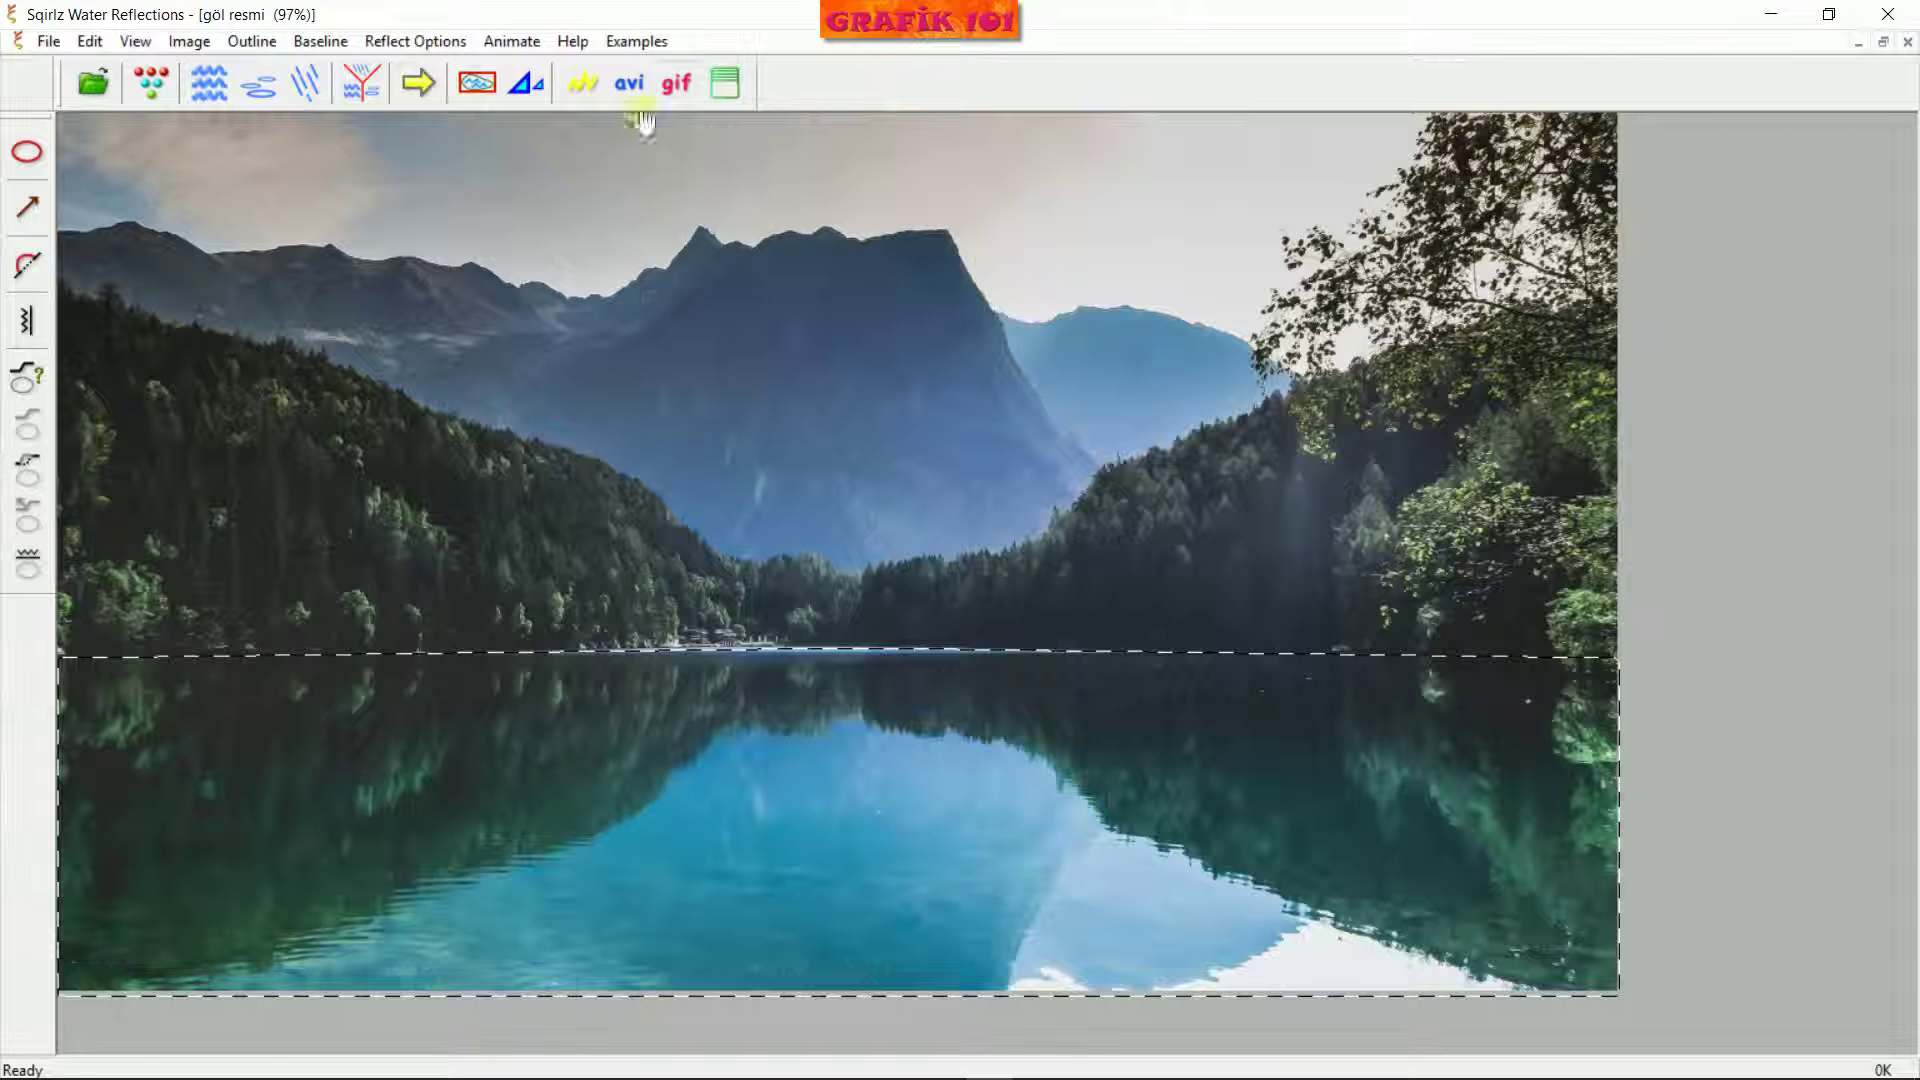
# Export the Basic Ripples Only animation as the GIF deneme5 in the Kayıtlar folder
pyautogui.click(676, 83)
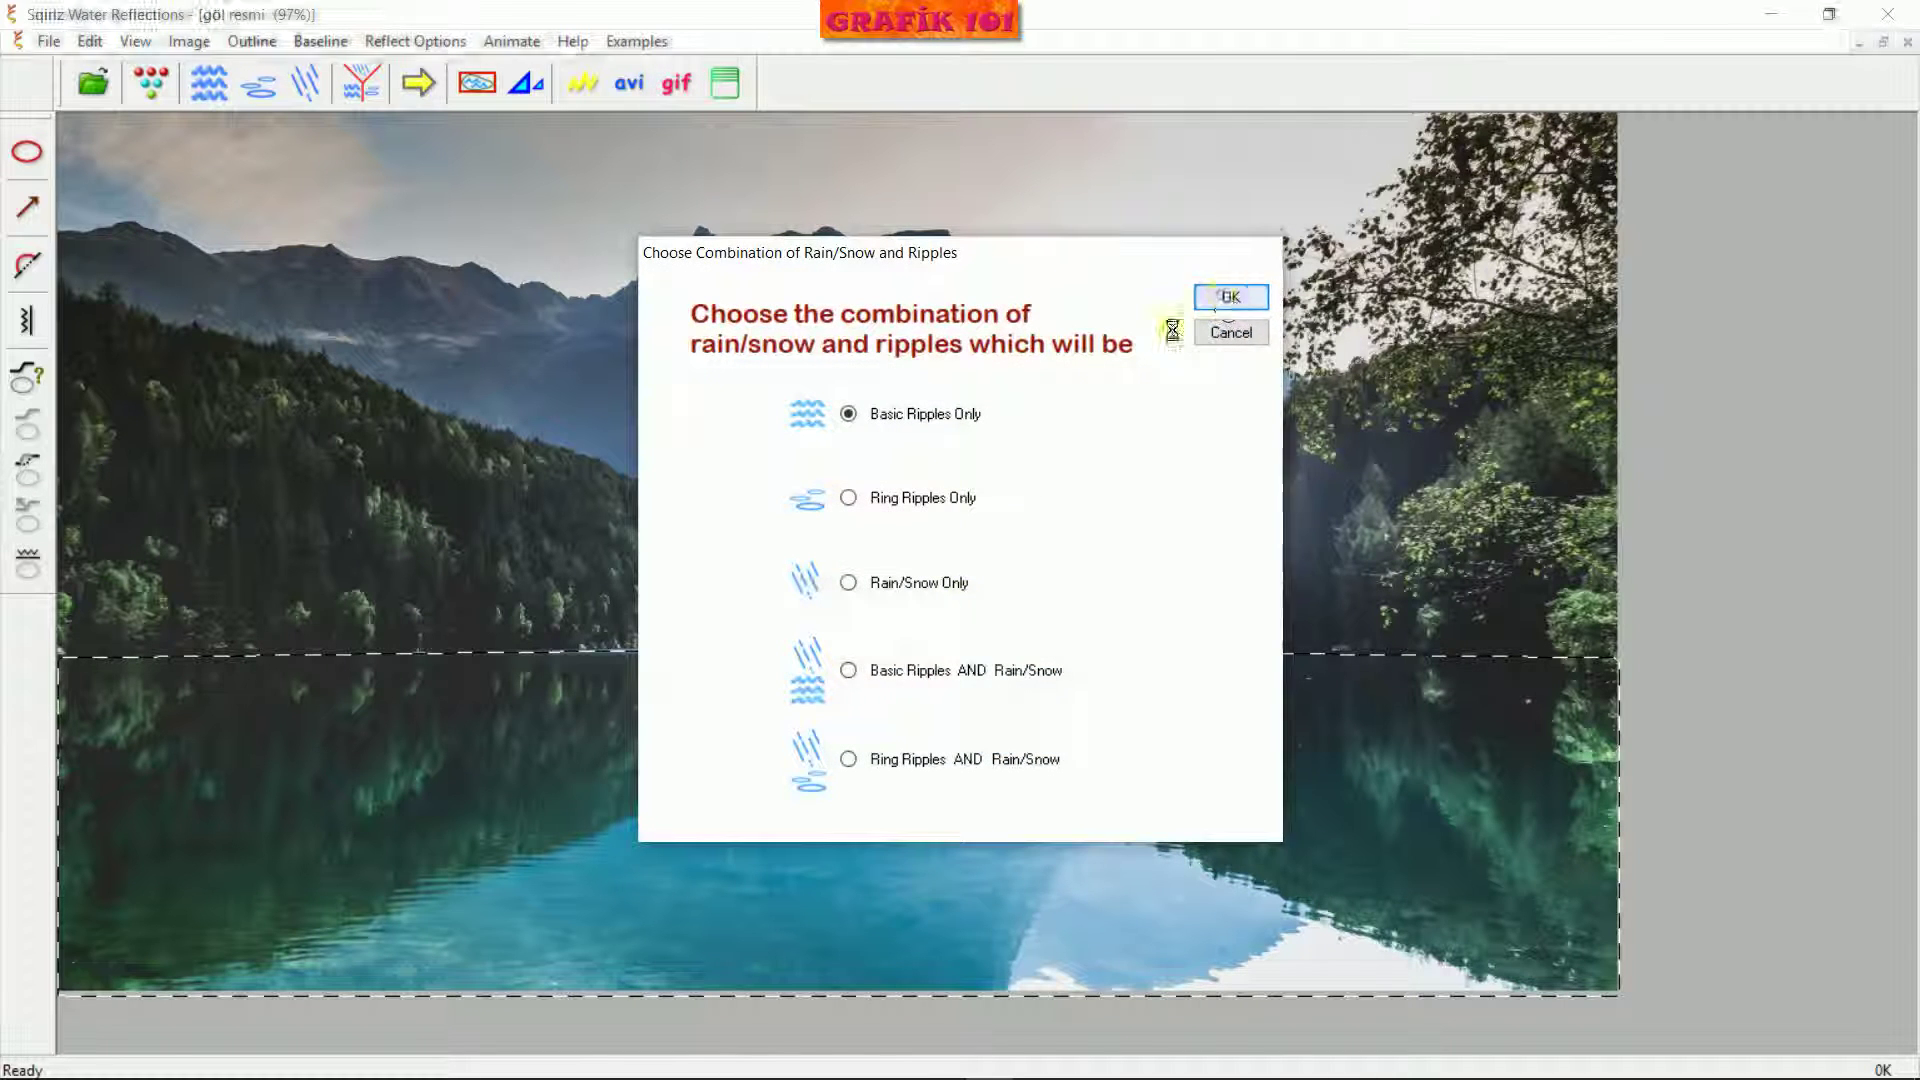
pyautogui.click(1230, 296)
pyautogui.write('deneme5')
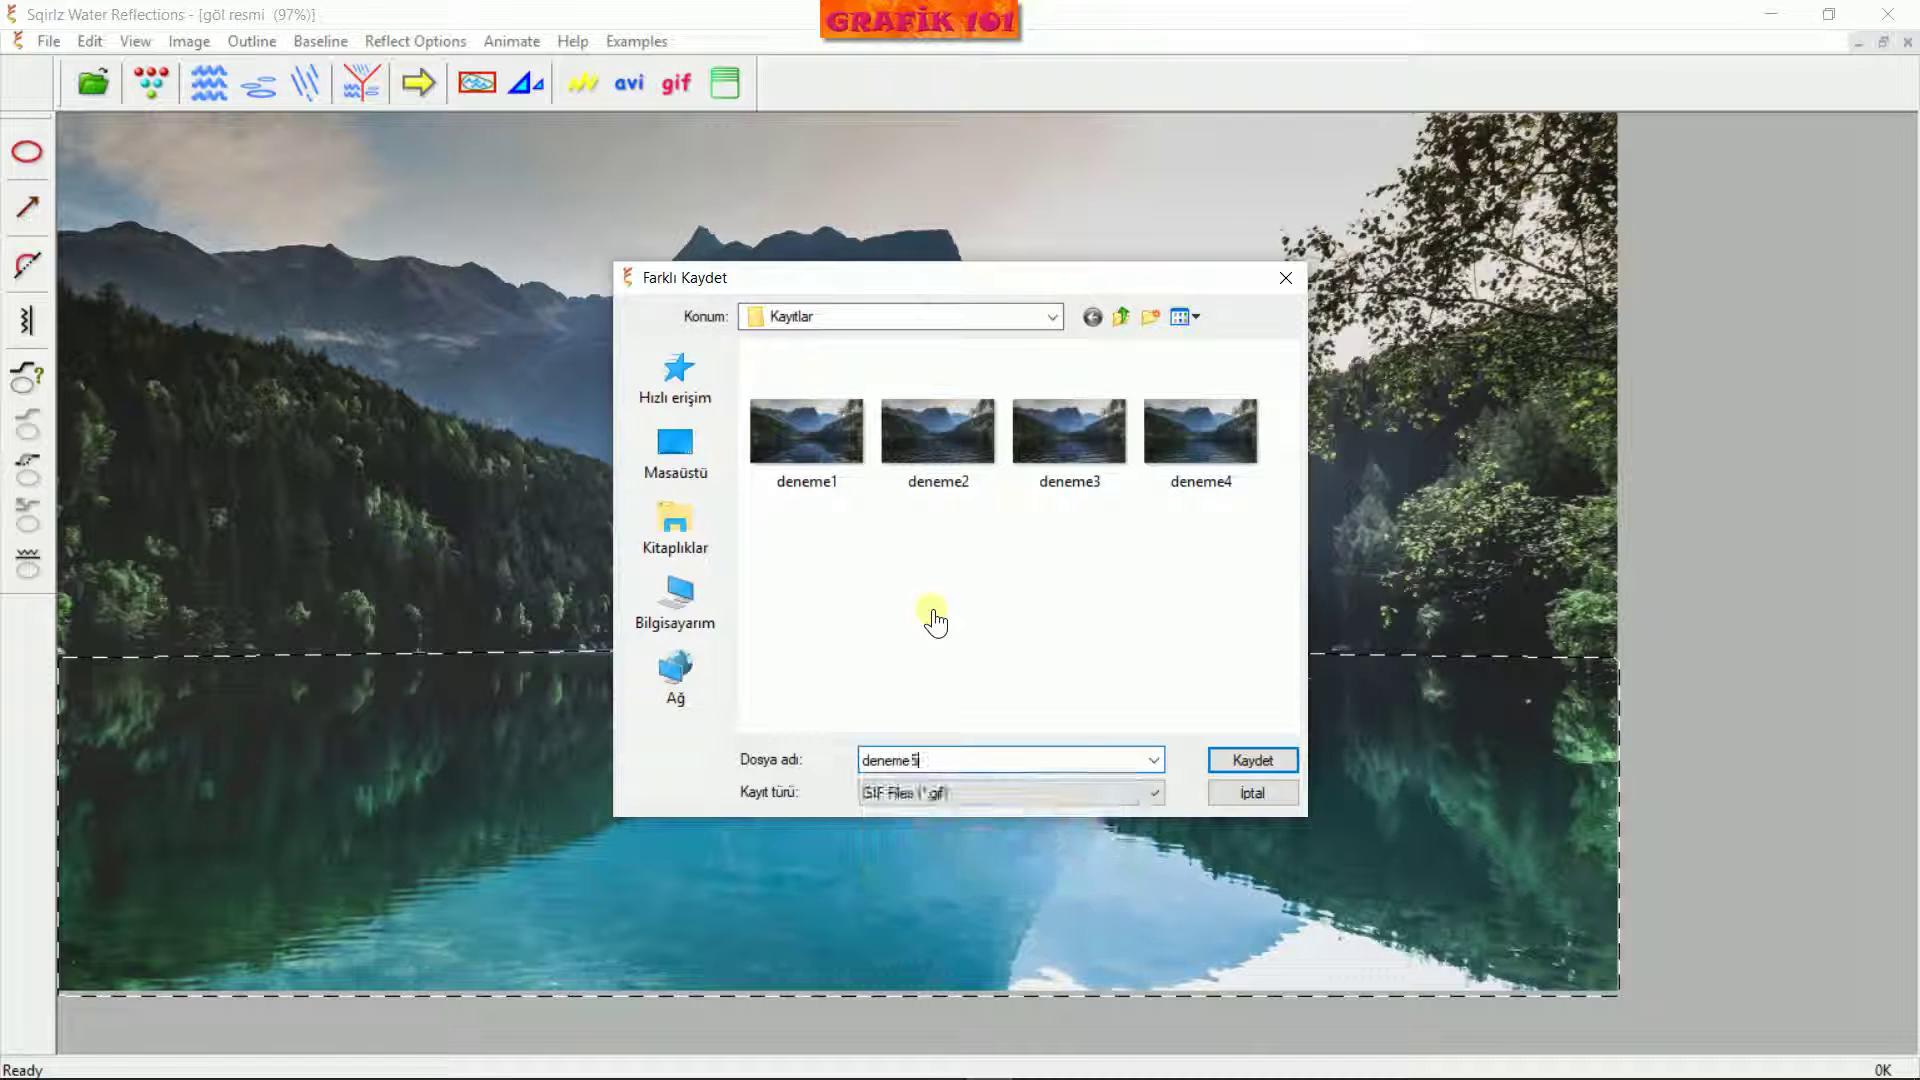
pyautogui.click(1229, 766)
pyautogui.click(1105, 500)
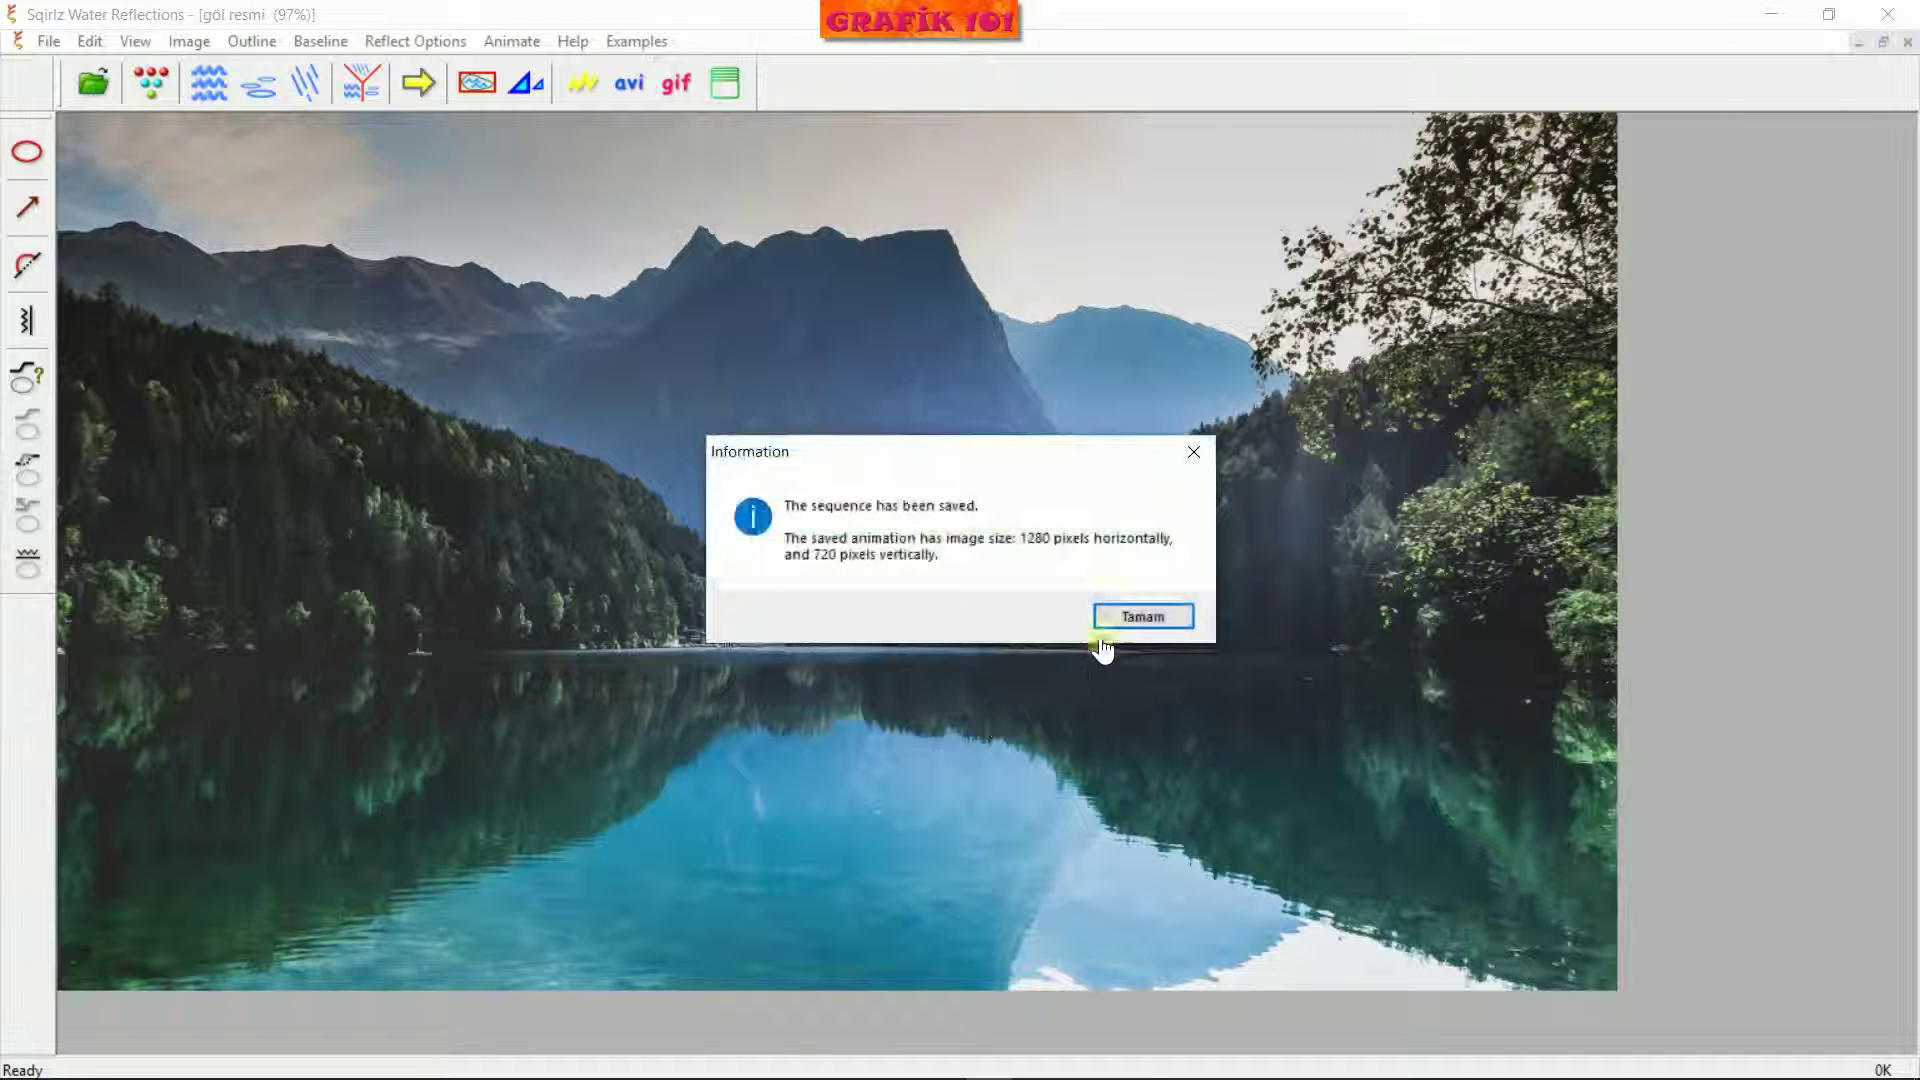
pyautogui.click(1138, 617)
# Switch to the Kayıtlar folder, play deneme5.gif in full screen in IrfanView and close it
pyautogui.click(1767, 14)
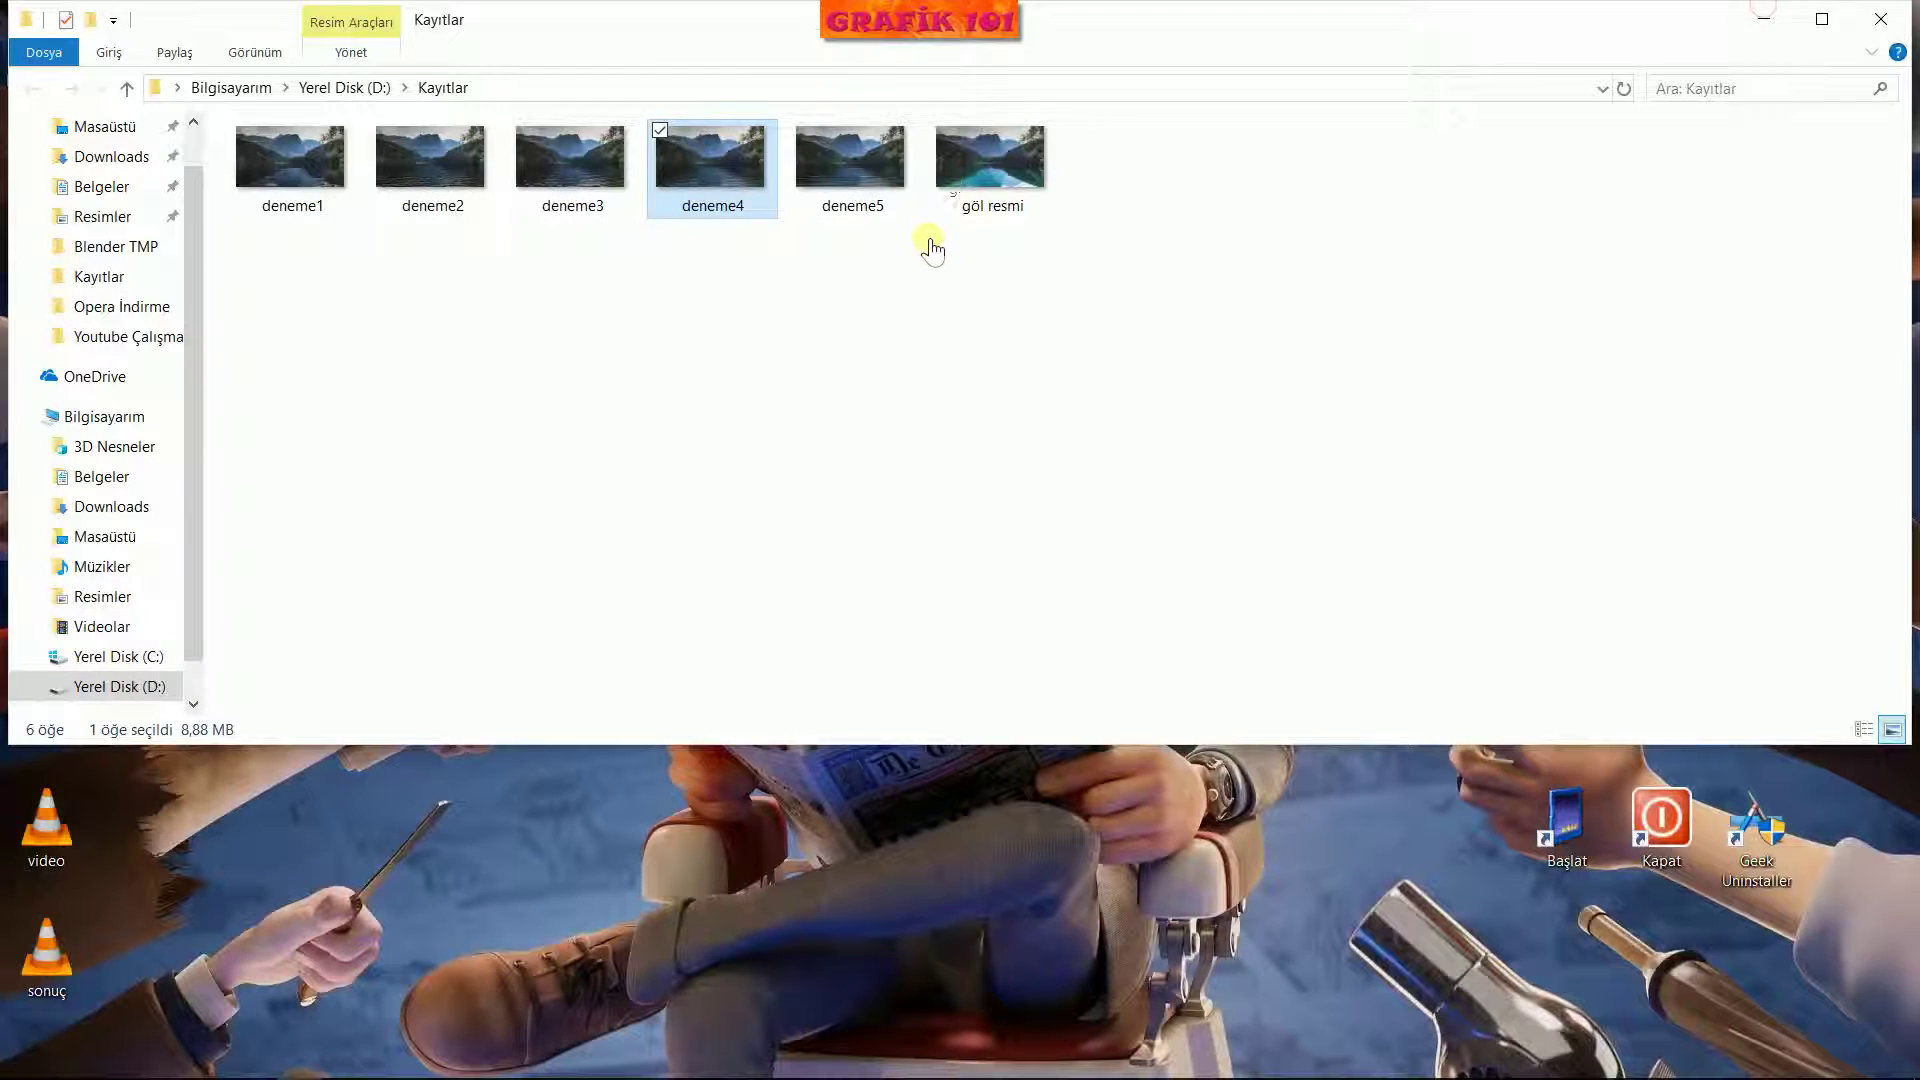
pyautogui.doubleClick(853, 190)
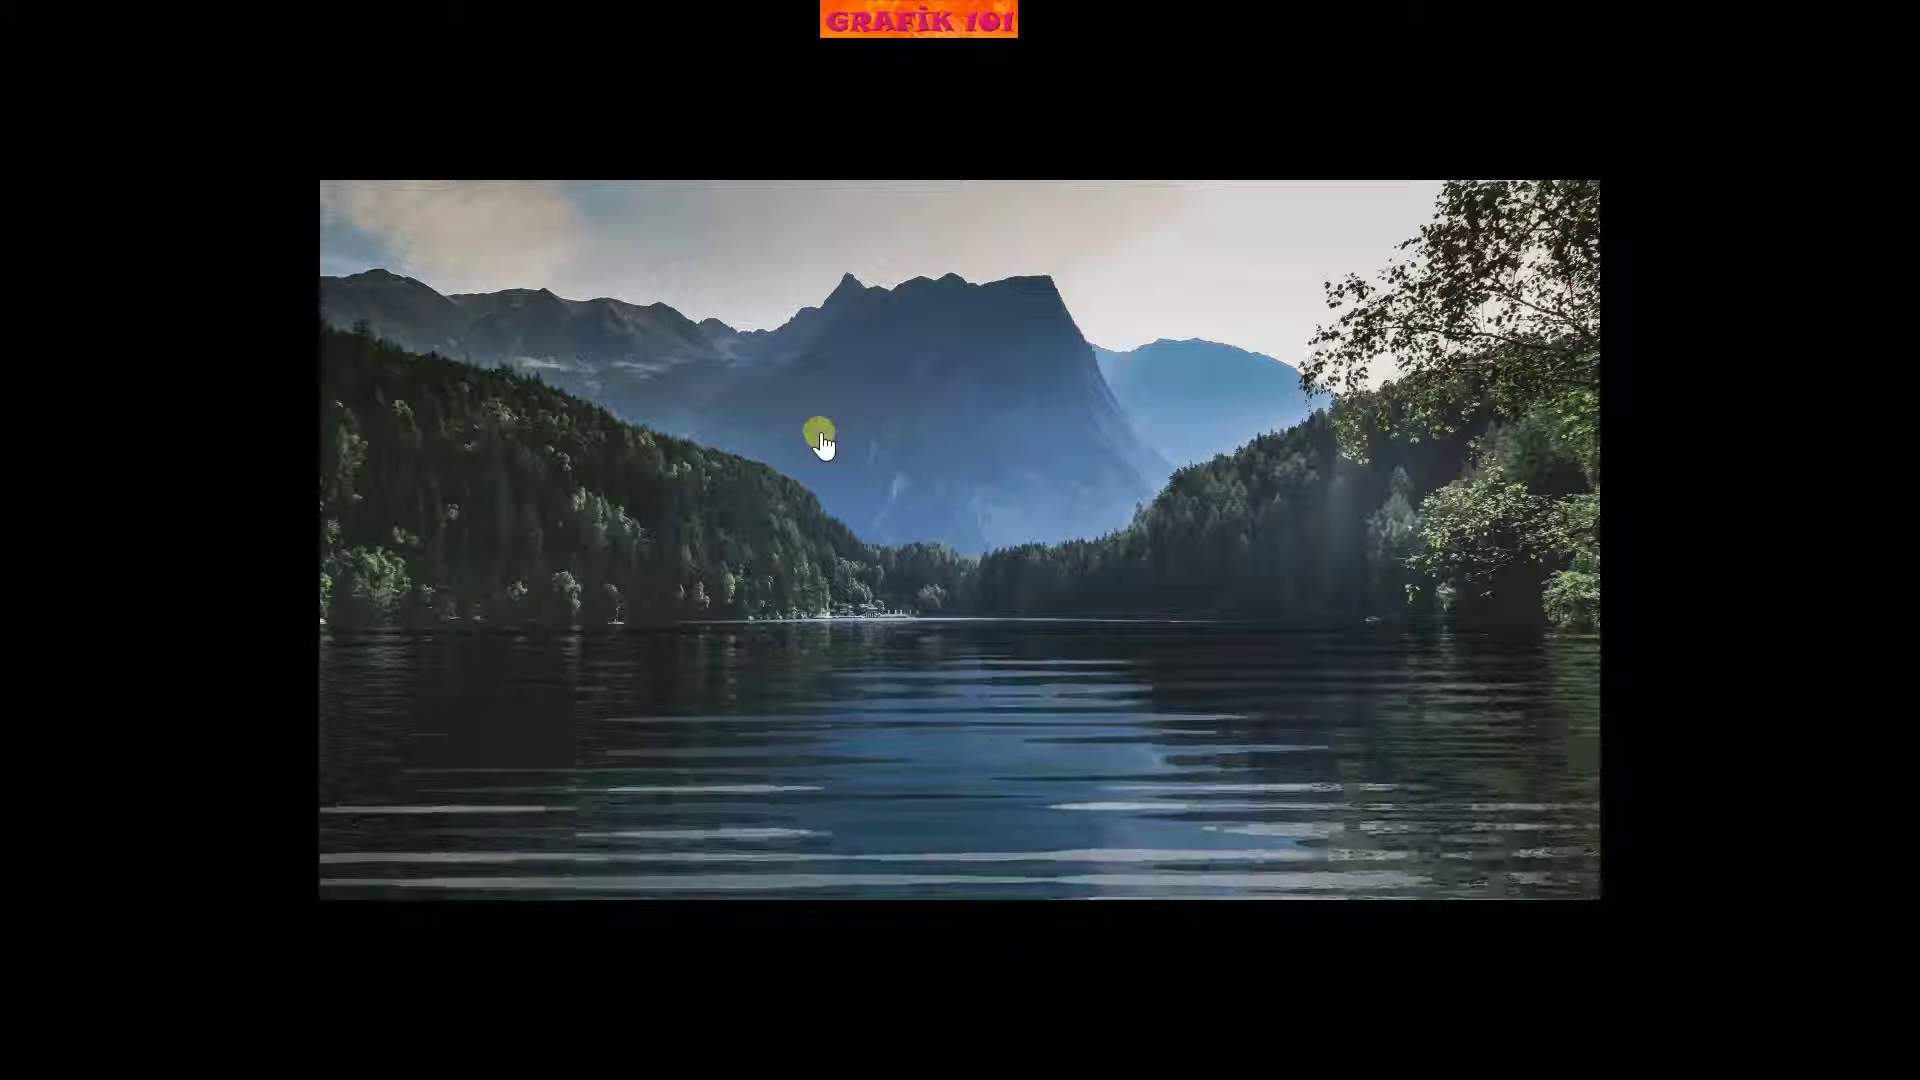
pyautogui.press('Escape')
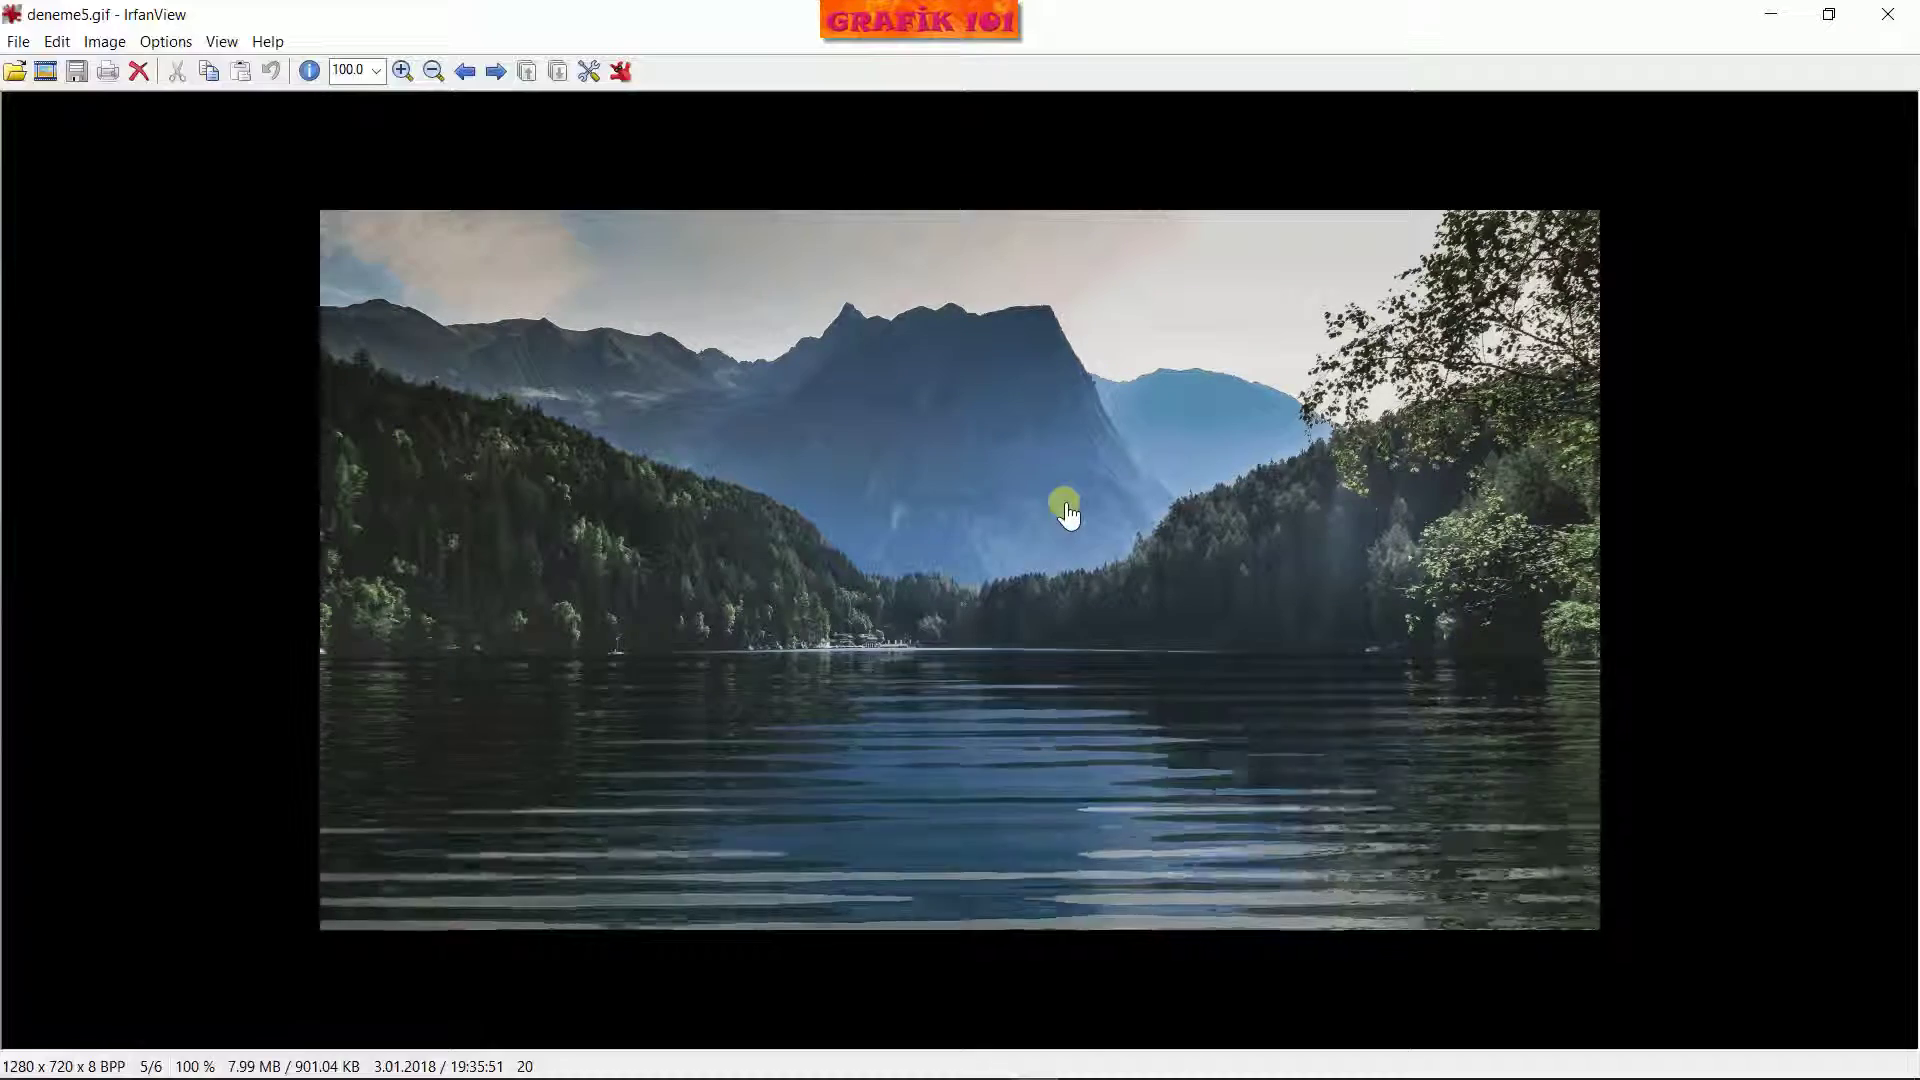
pyautogui.press('Escape')
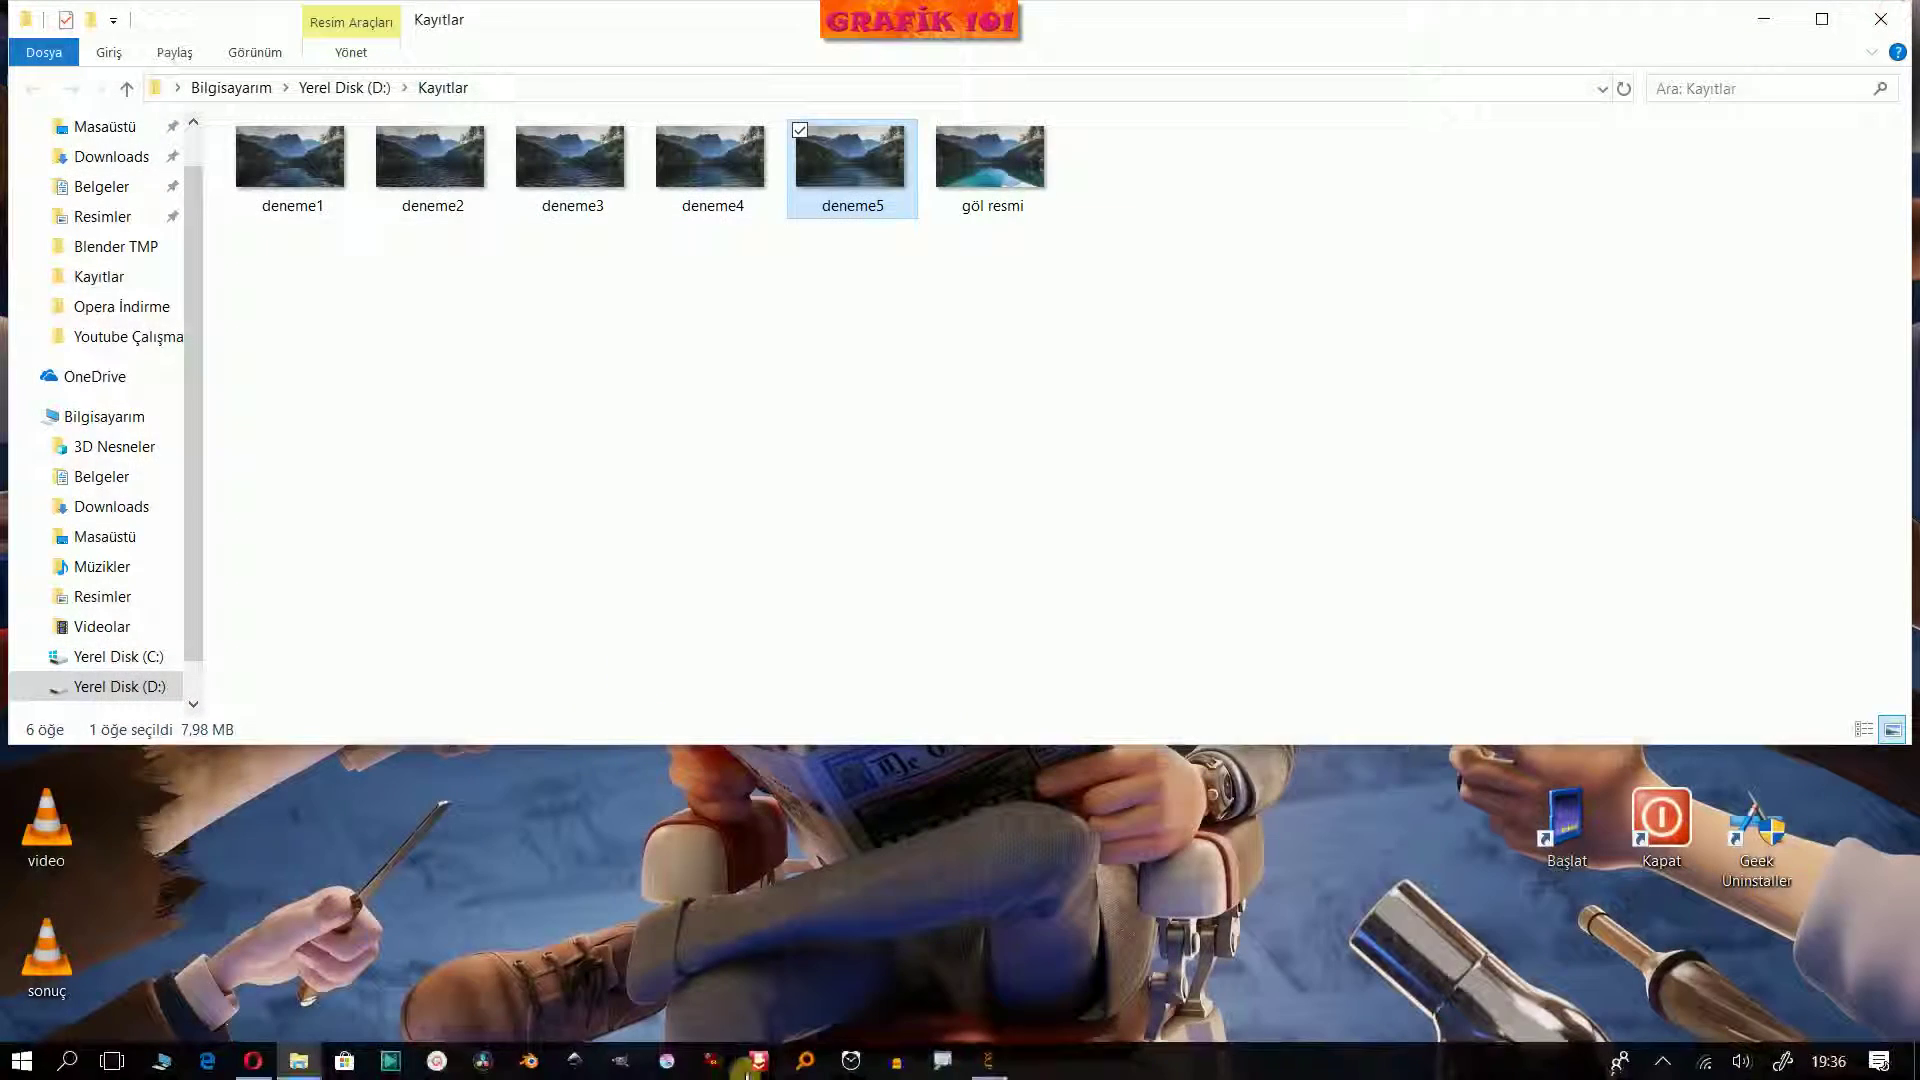
# Return to Sqirlz Water Reflections, try motion types C, D and E for the basic ripples, and set type A
pyautogui.click(989, 1060)
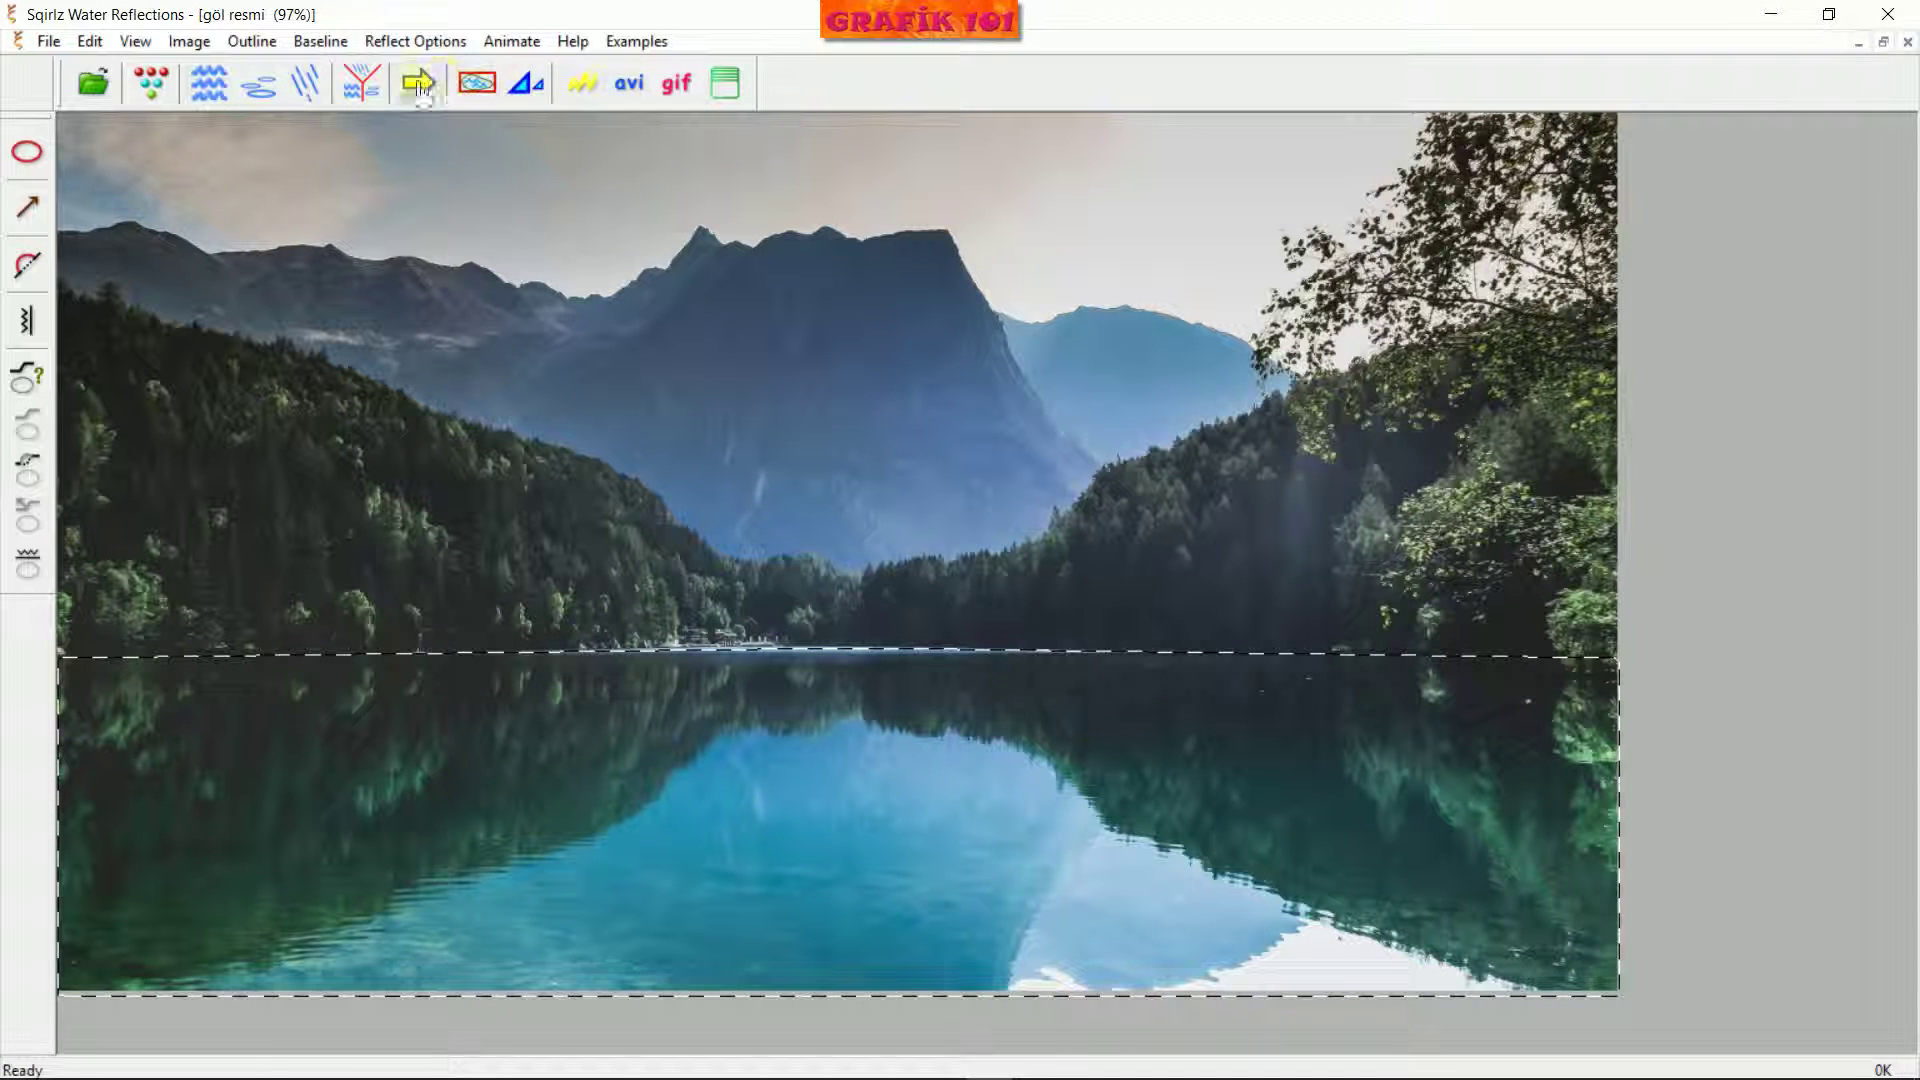
pyautogui.click(210, 84)
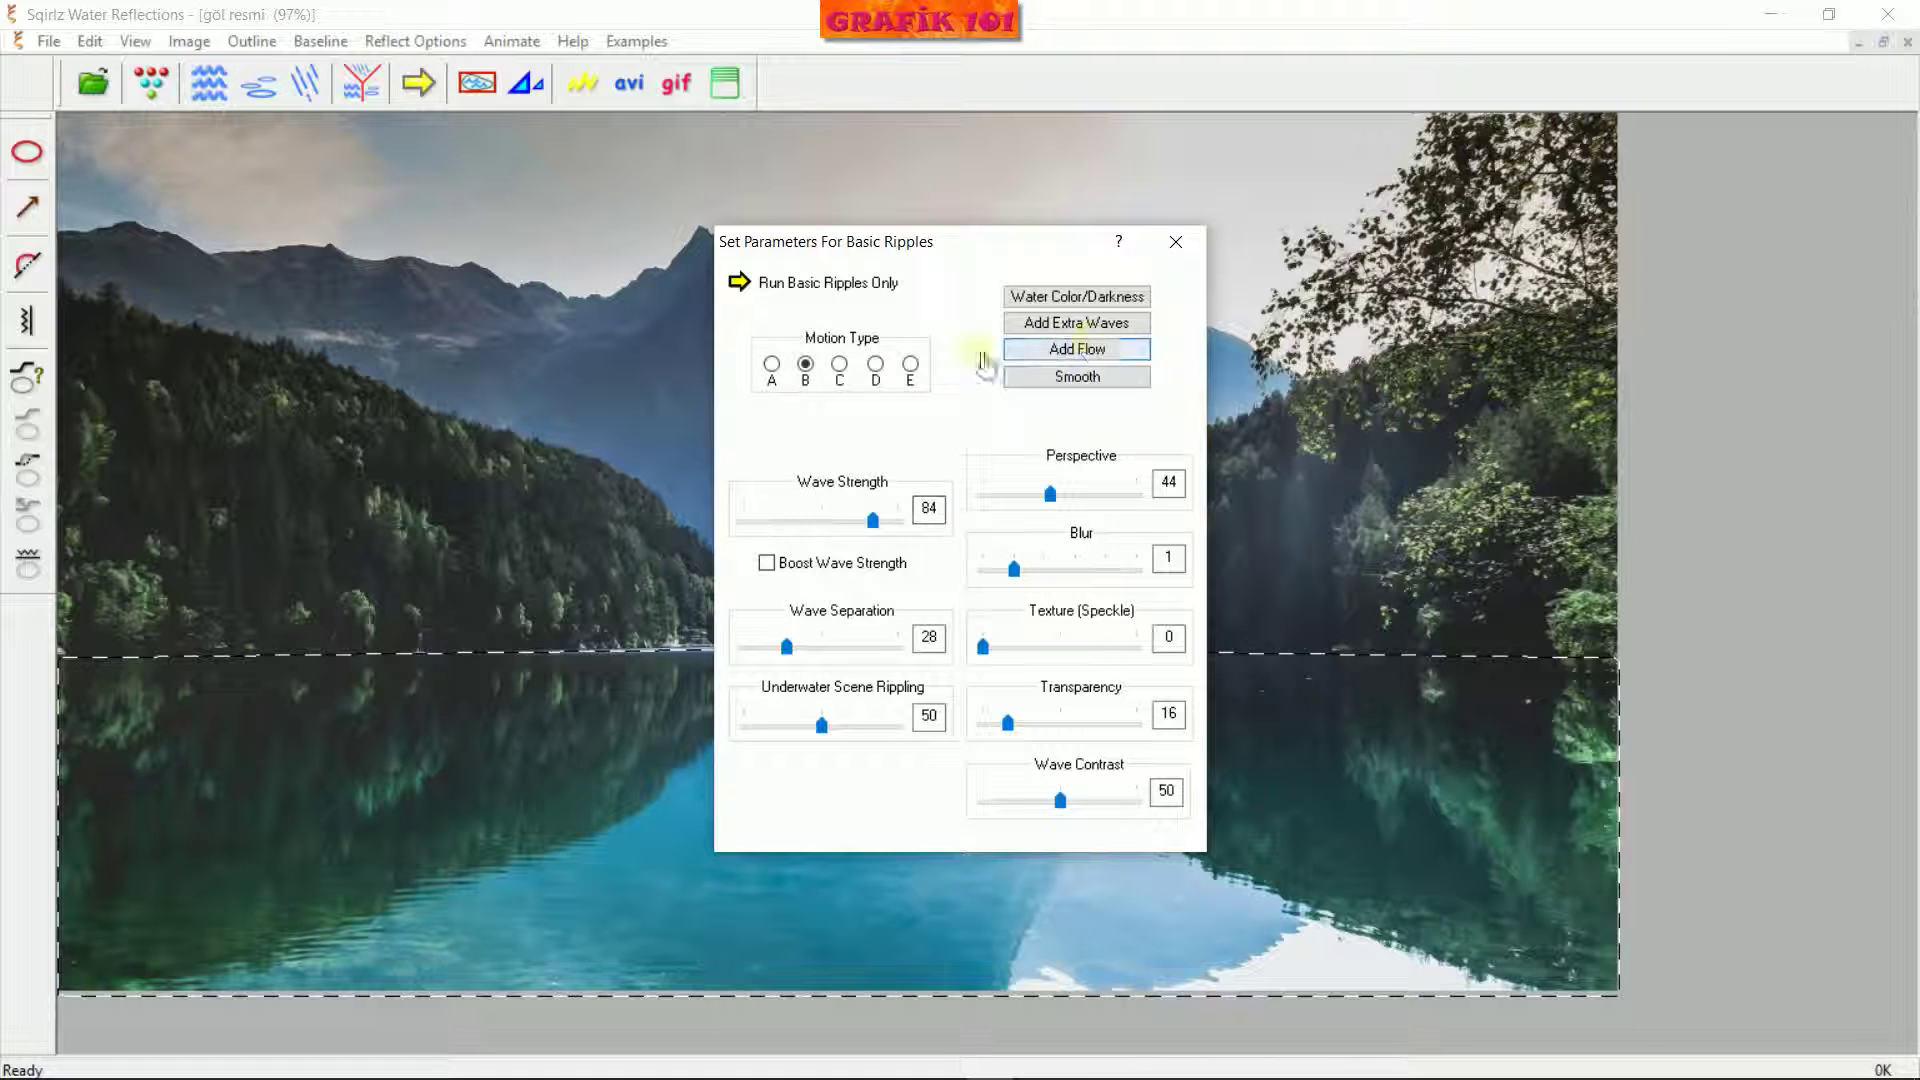
pyautogui.click(855, 377)
pyautogui.click(738, 283)
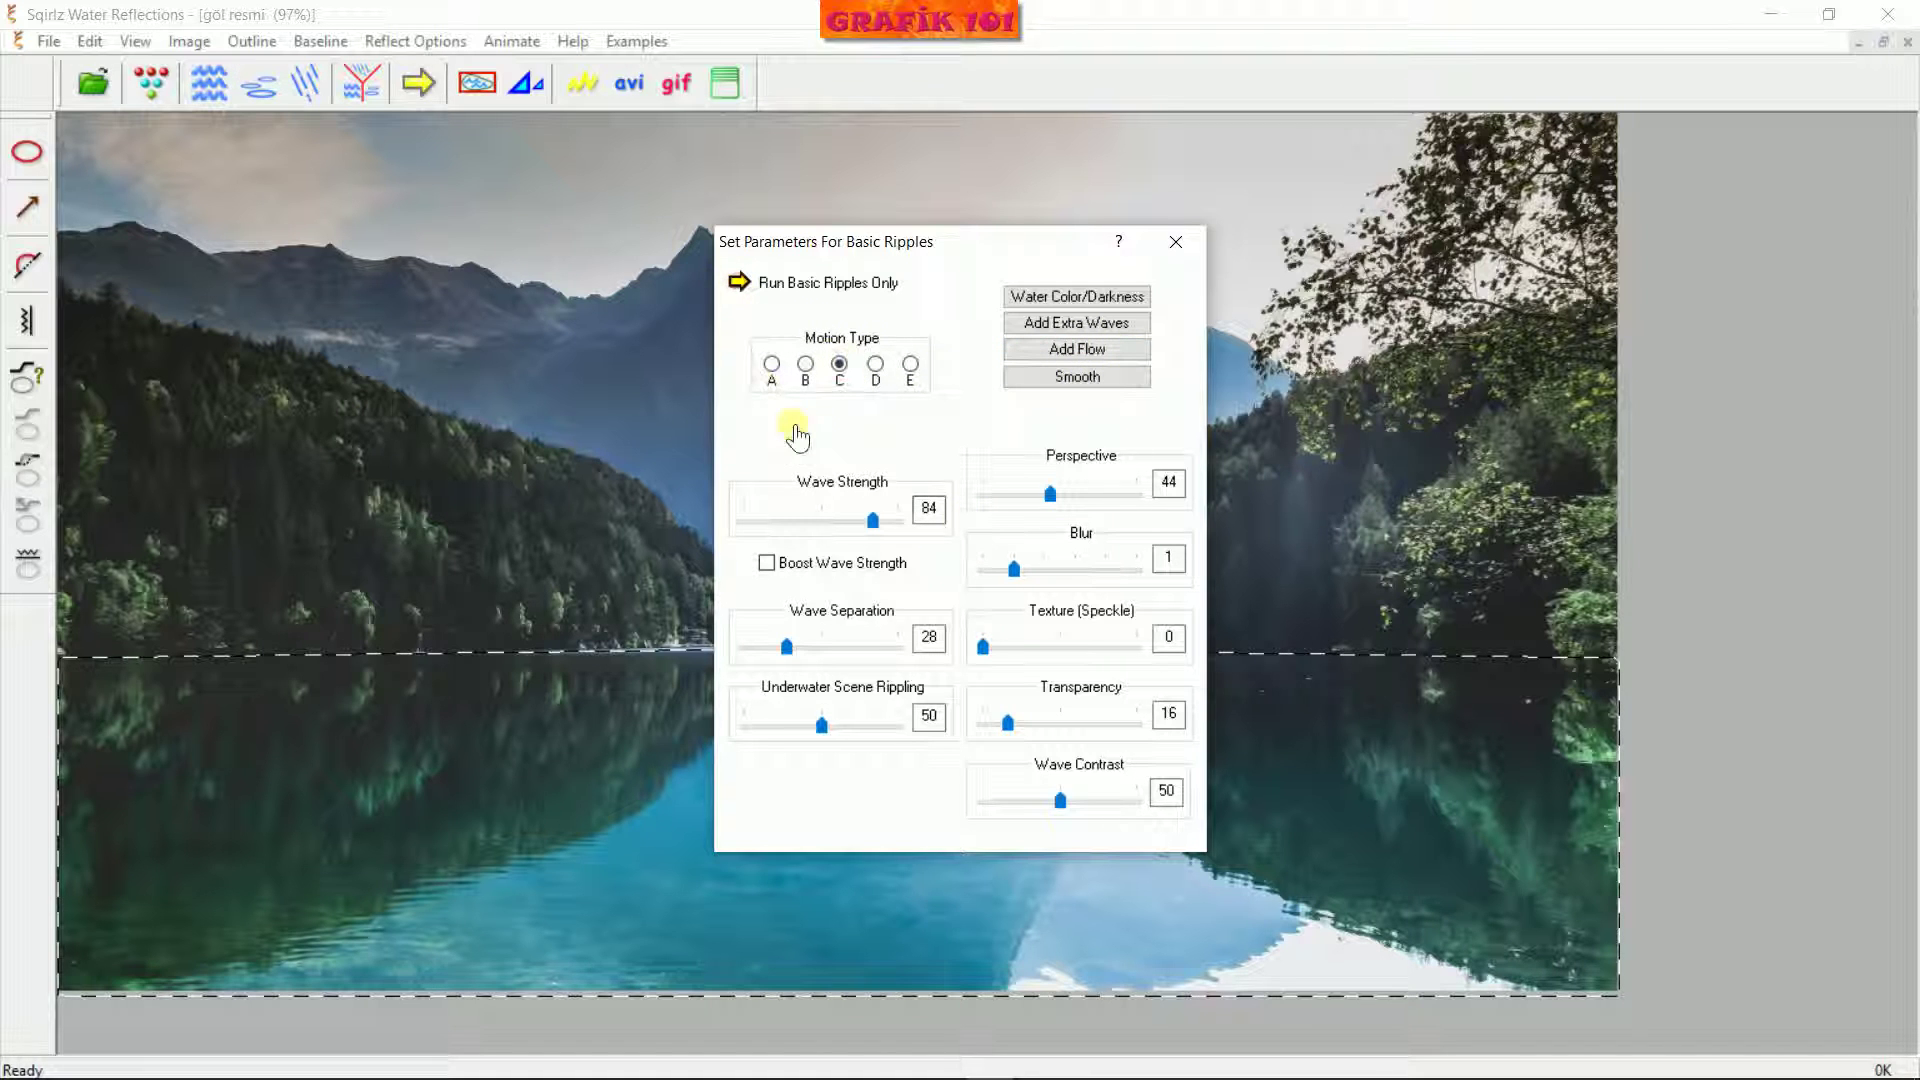
pyautogui.click(878, 364)
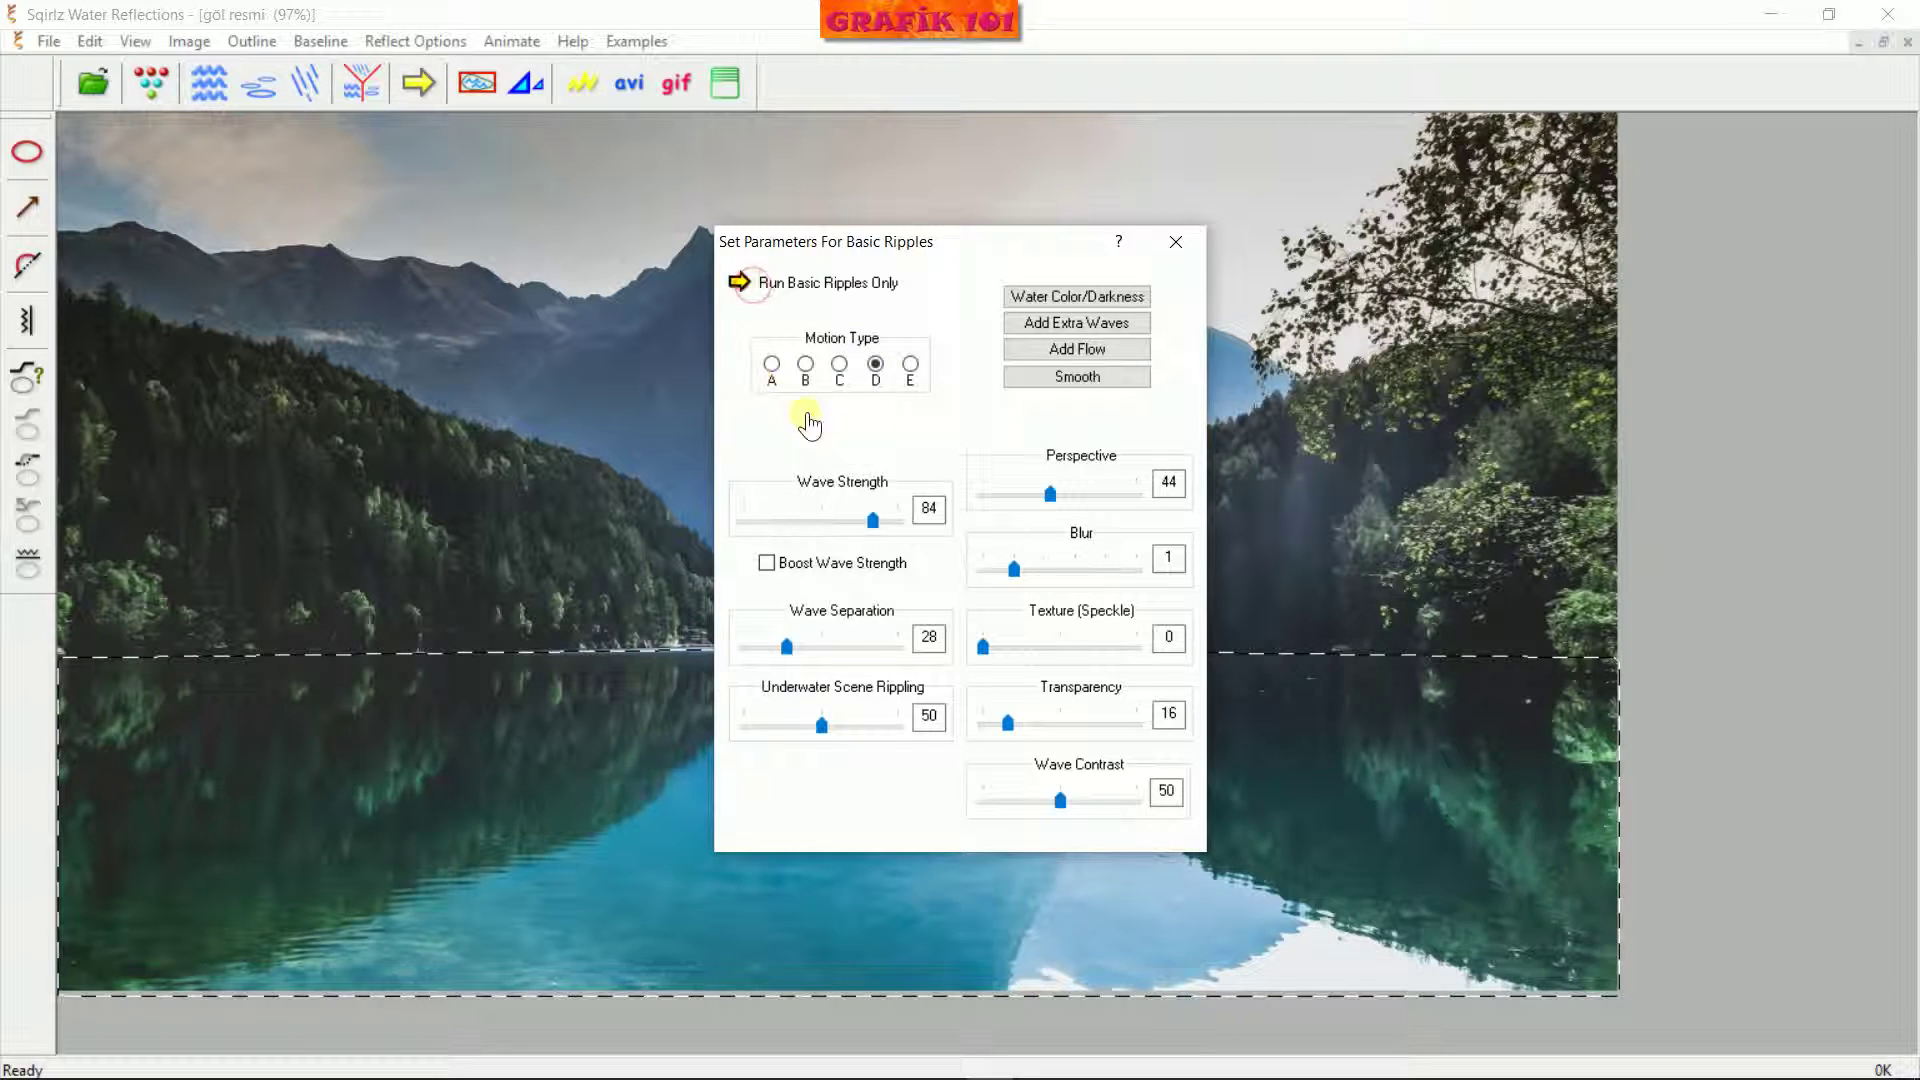
pyautogui.click(910, 364)
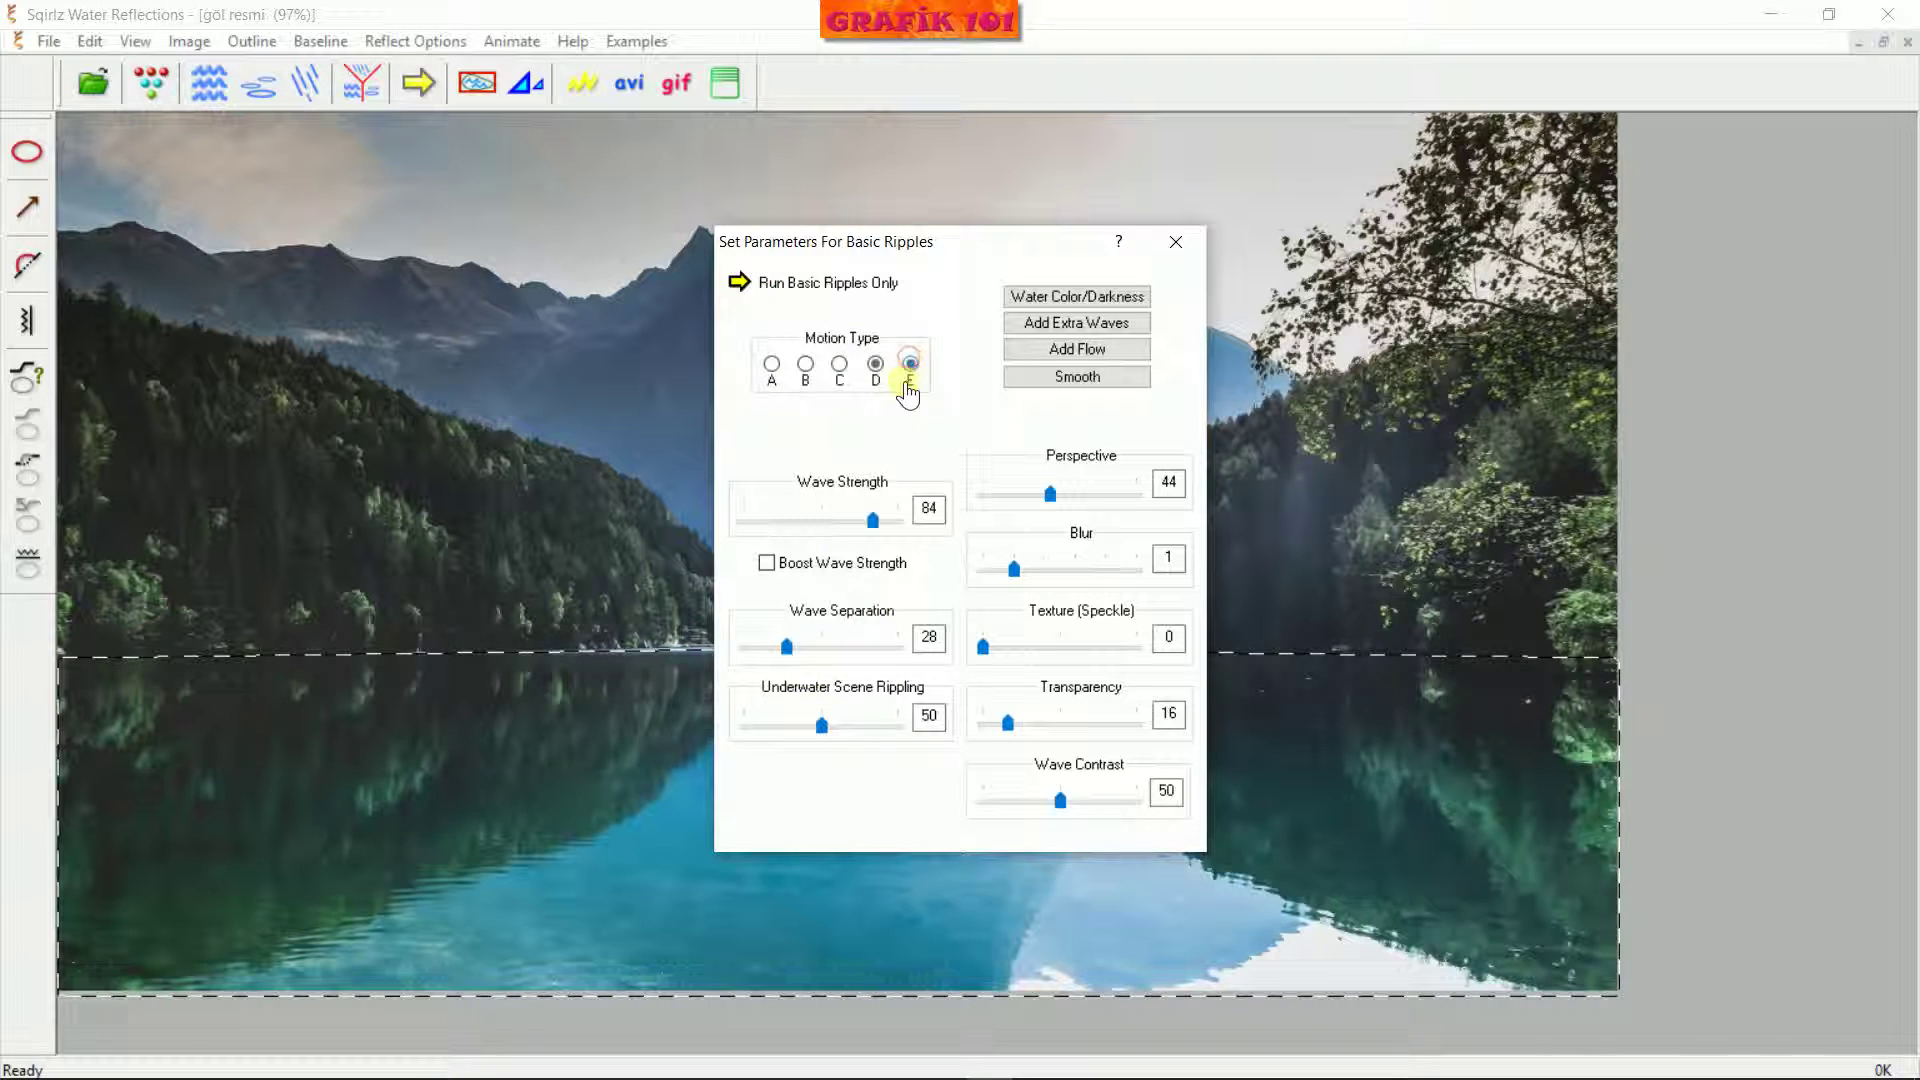
pyautogui.click(739, 284)
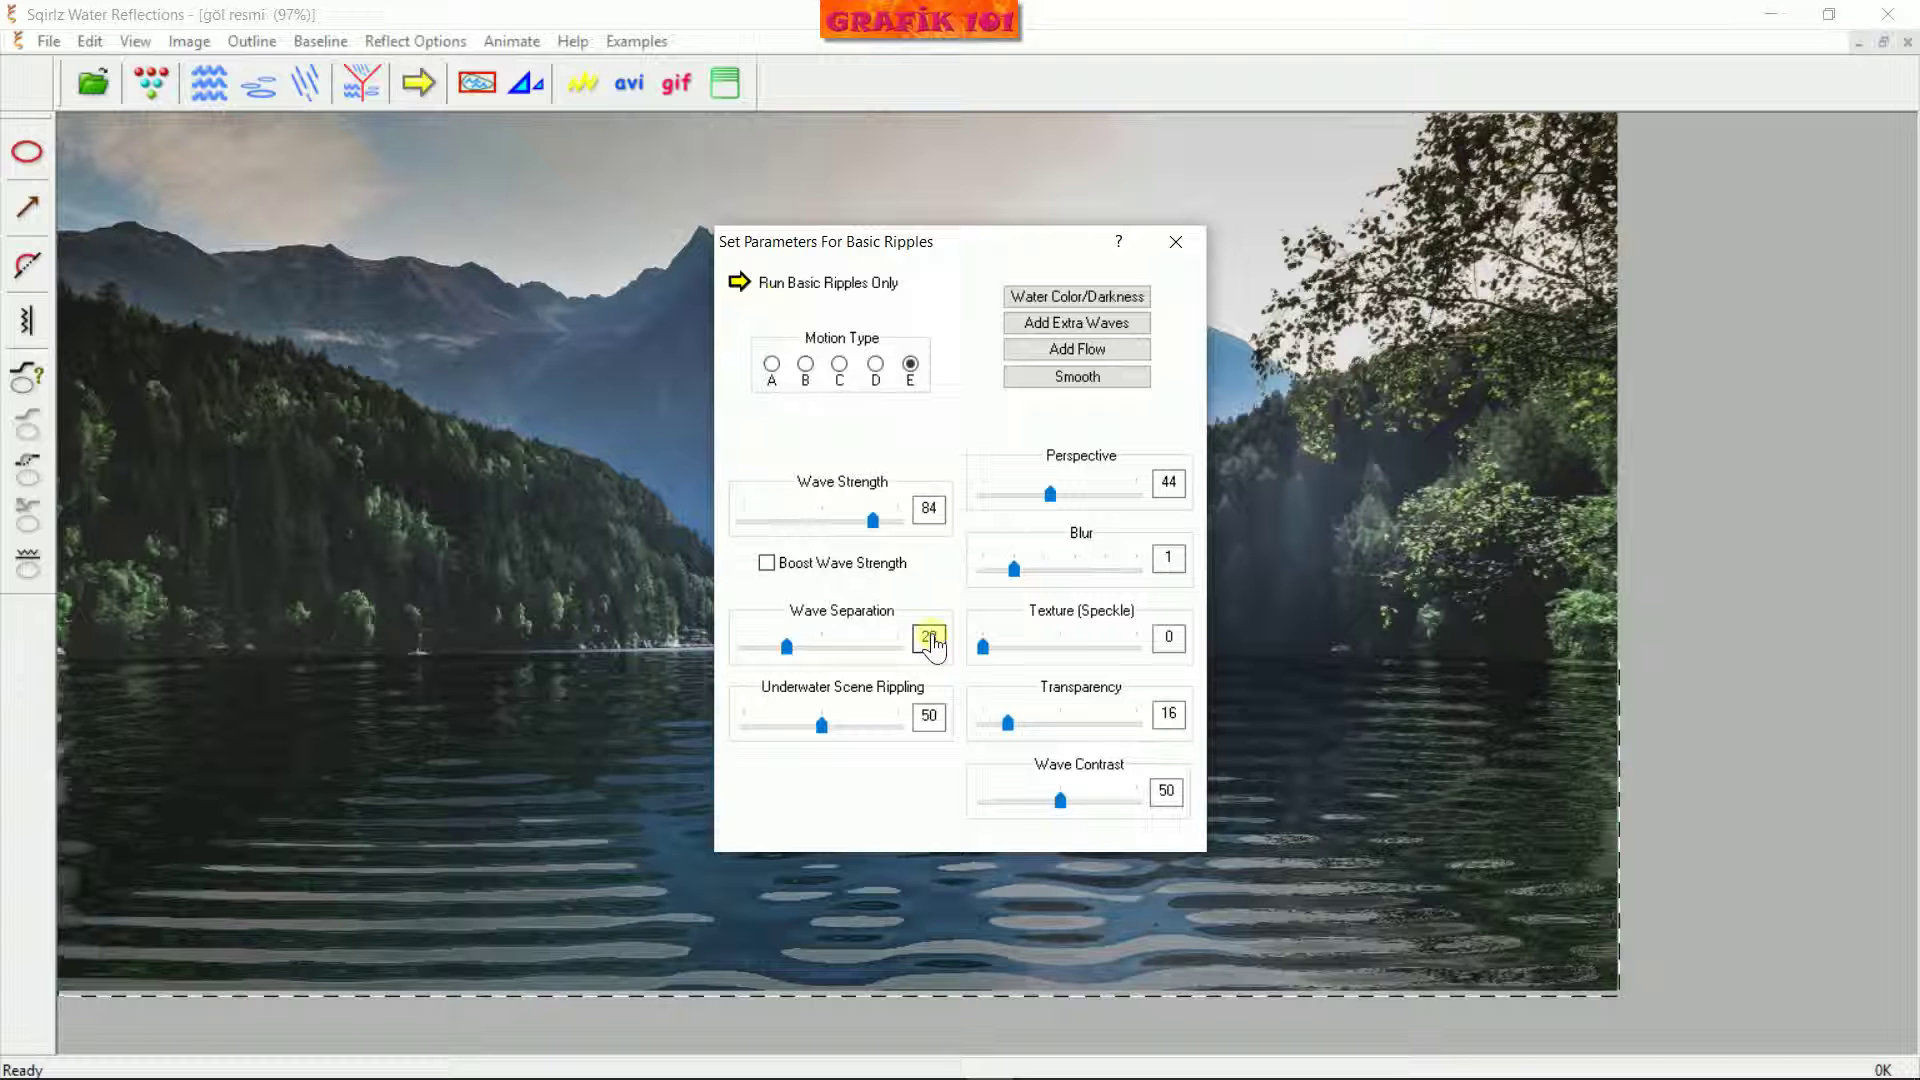
pyautogui.click(771, 364)
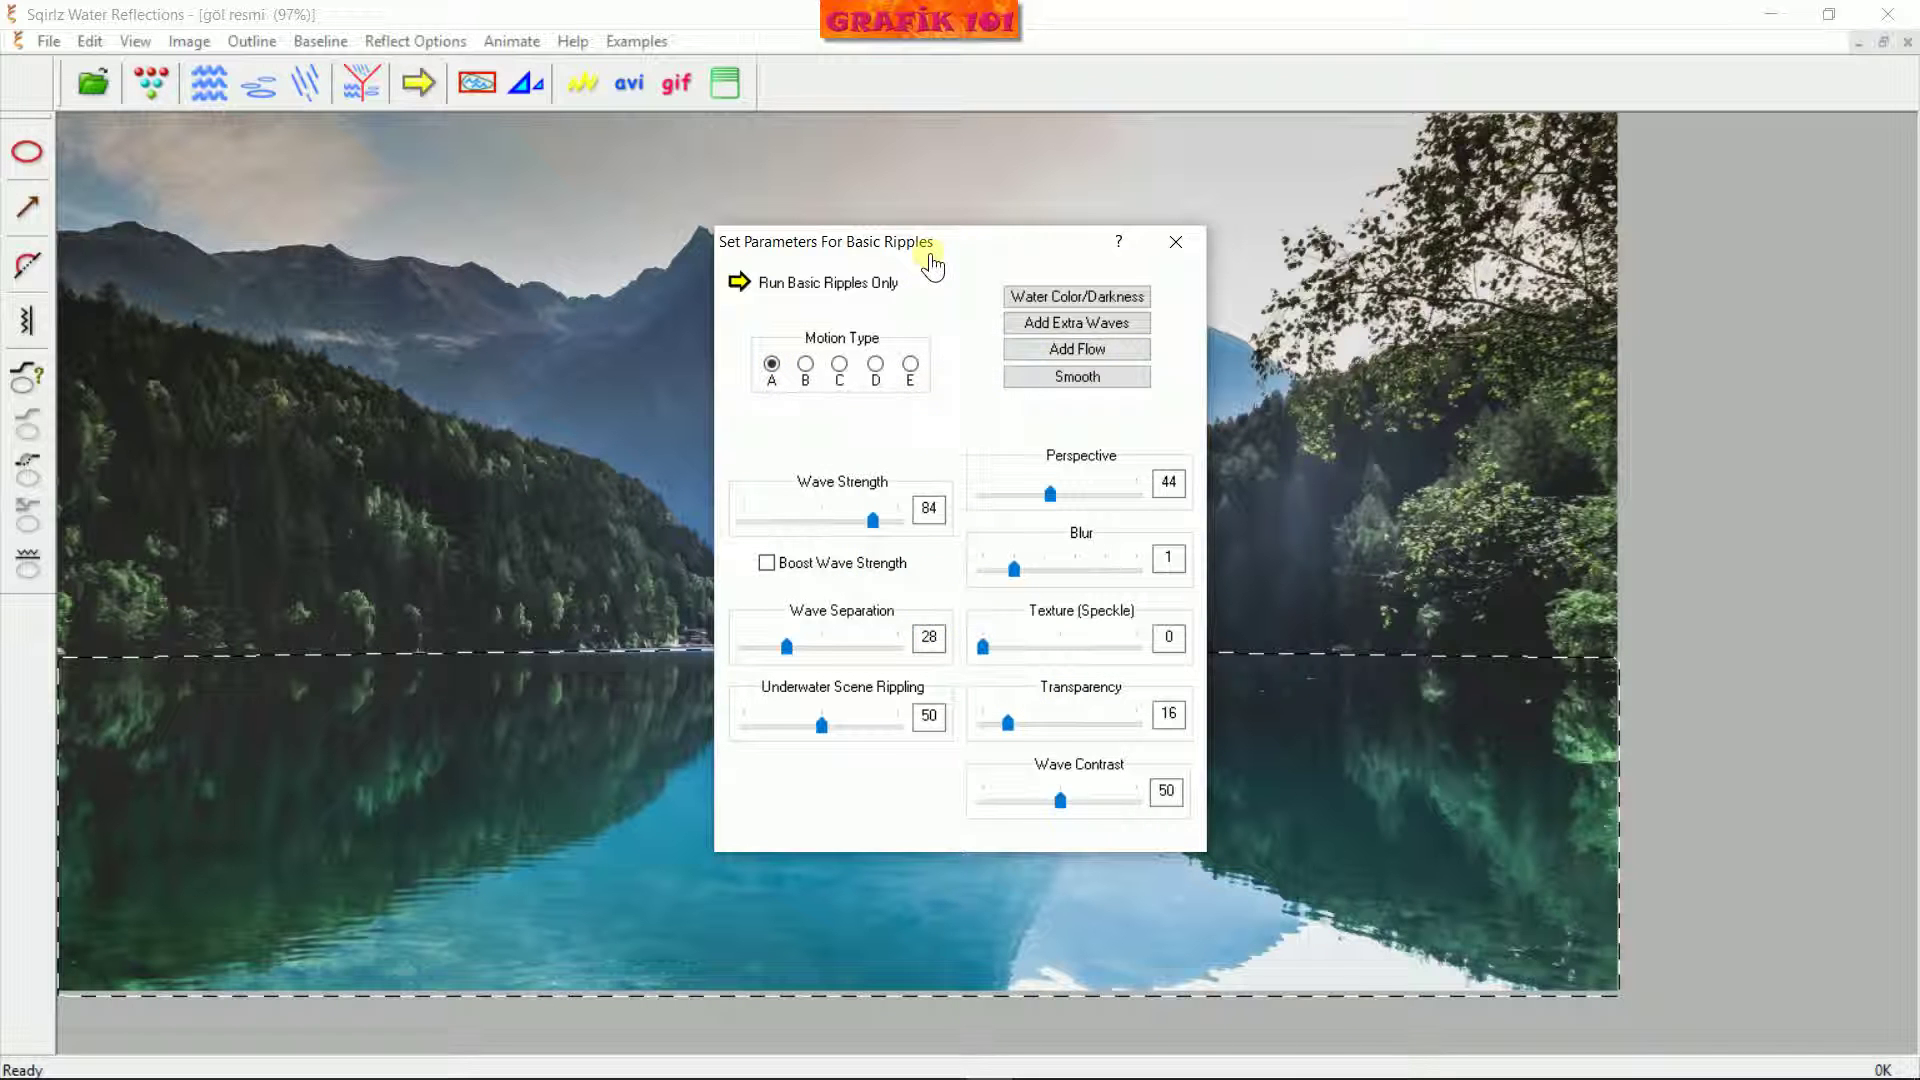
pyautogui.moveTo(937, 268); pyautogui.dragTo(848, 214)
pyautogui.click(1066, 192)
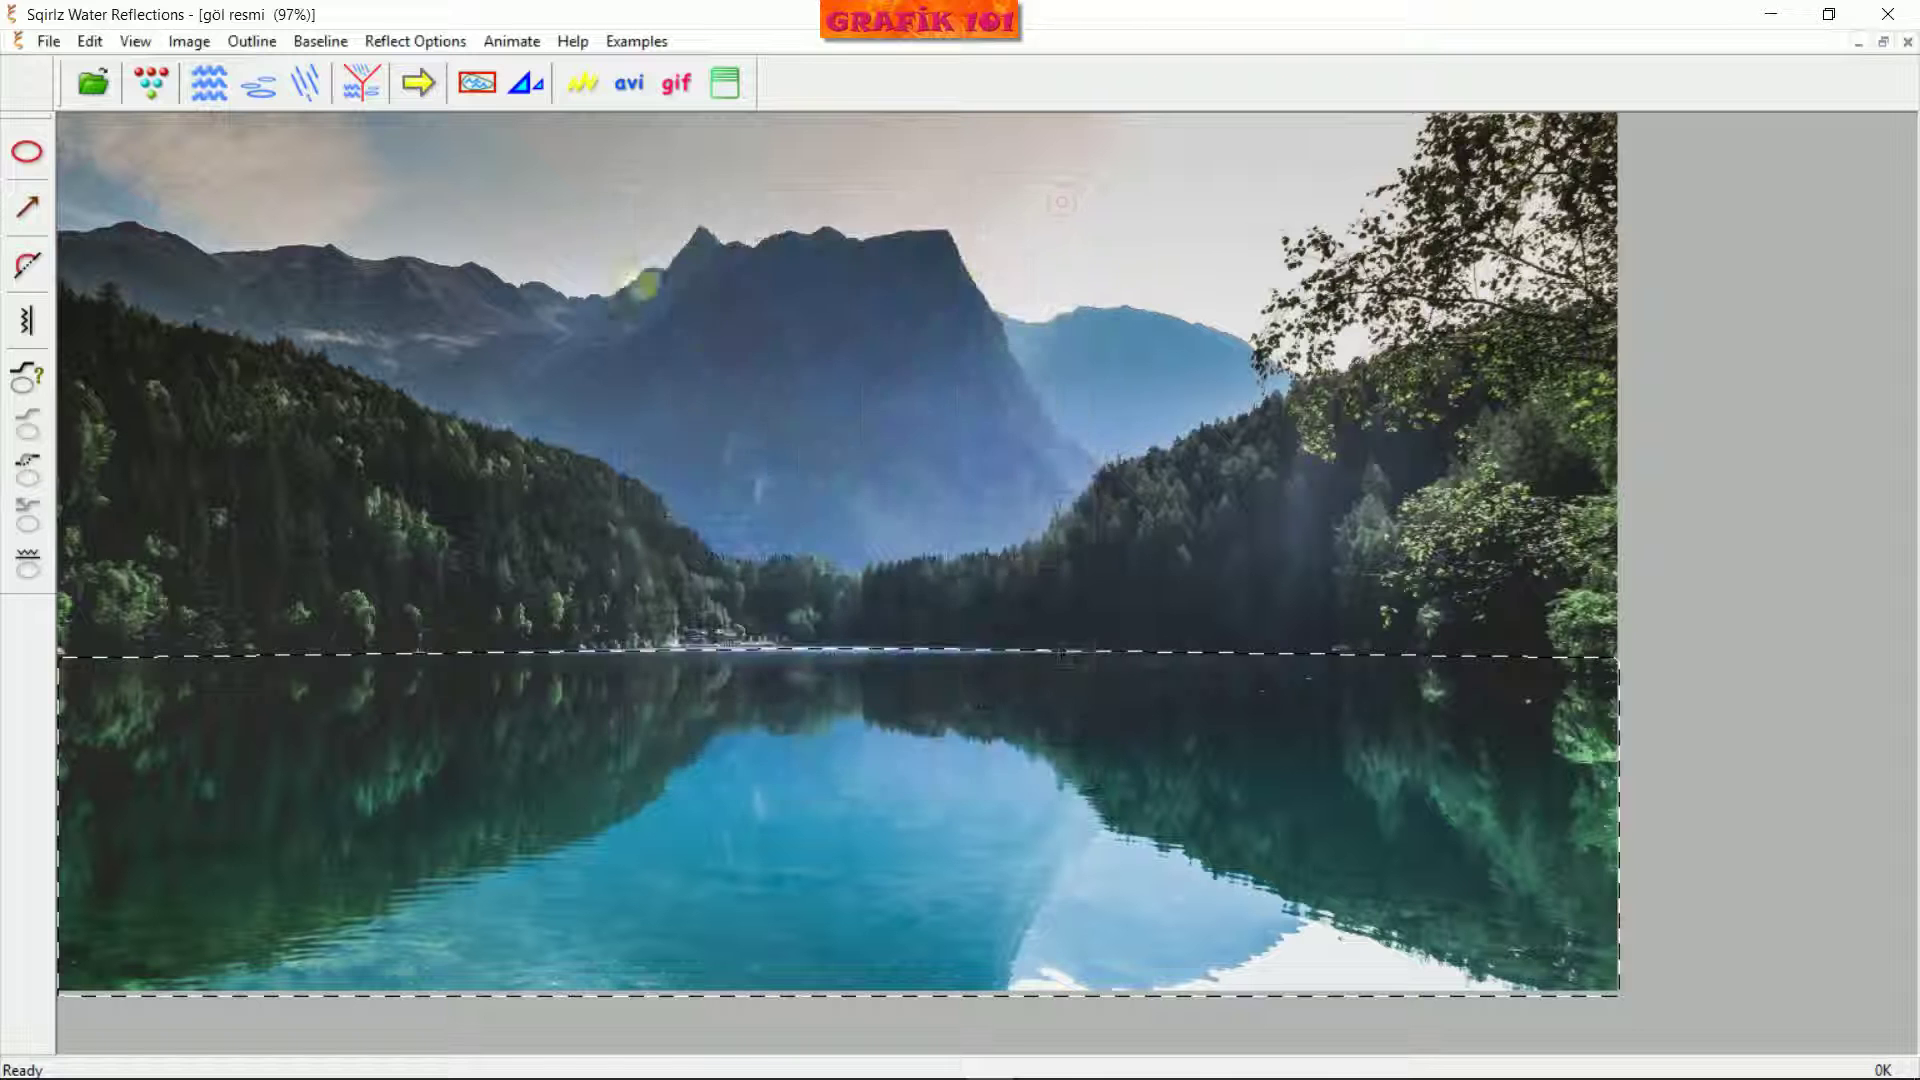
# Open the ring ripples parameters and preview the ring ripples on the lake with the default settings
pyautogui.click(261, 88)
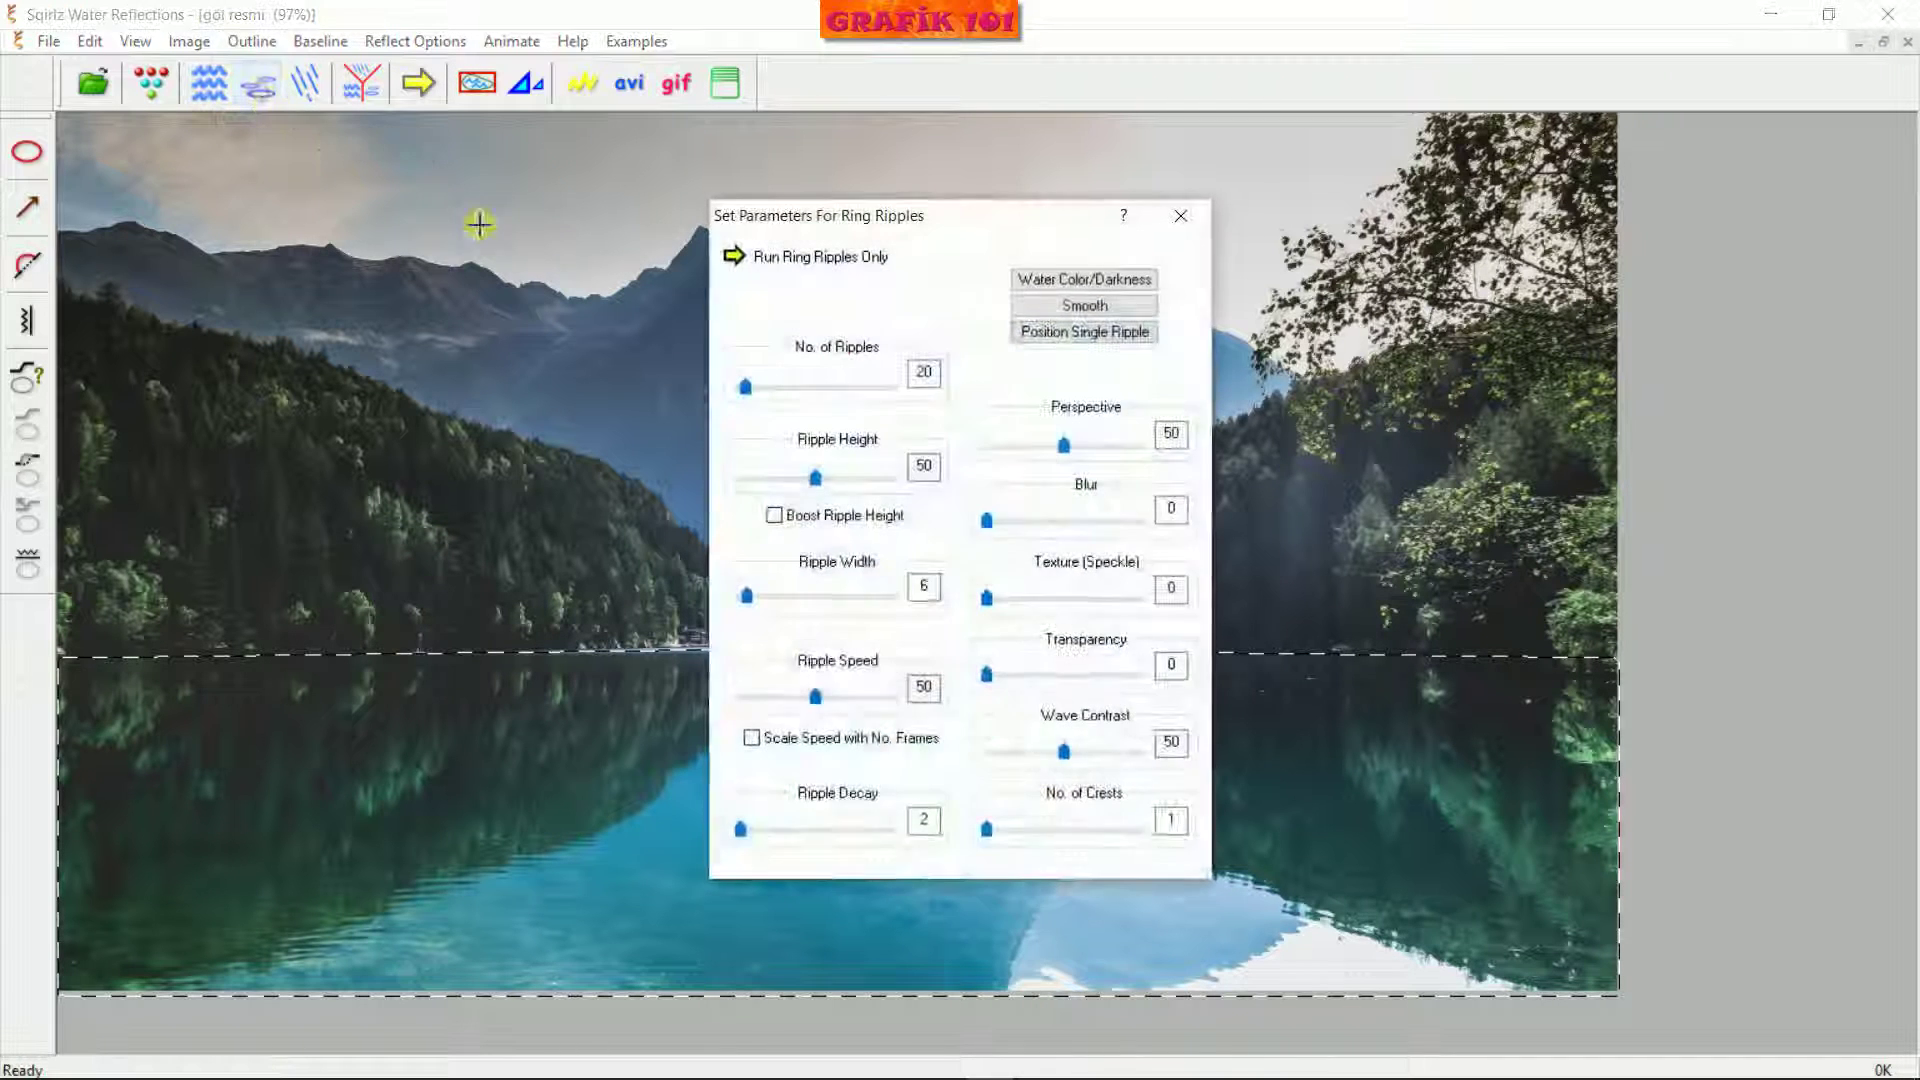
pyautogui.moveTo(1010, 172); pyautogui.dragTo(999, 164)
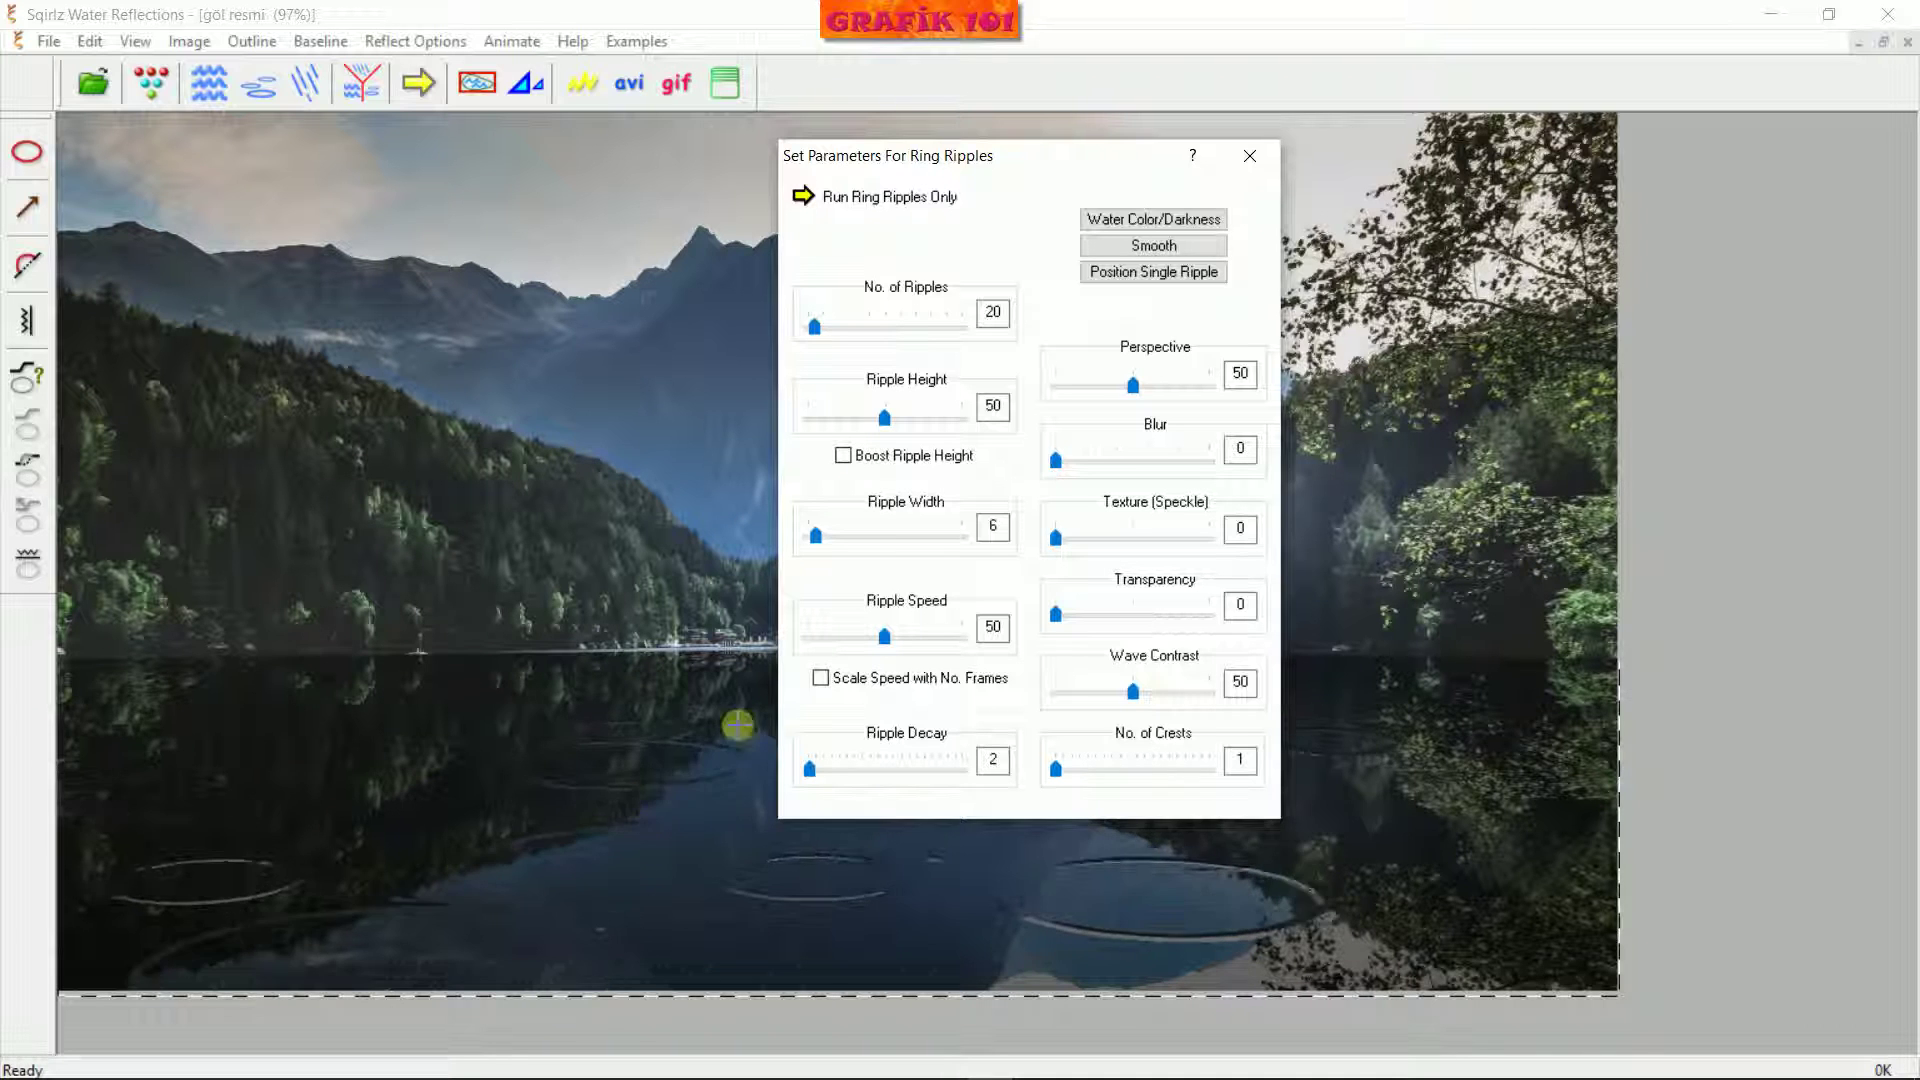
pyautogui.click(866, 285)
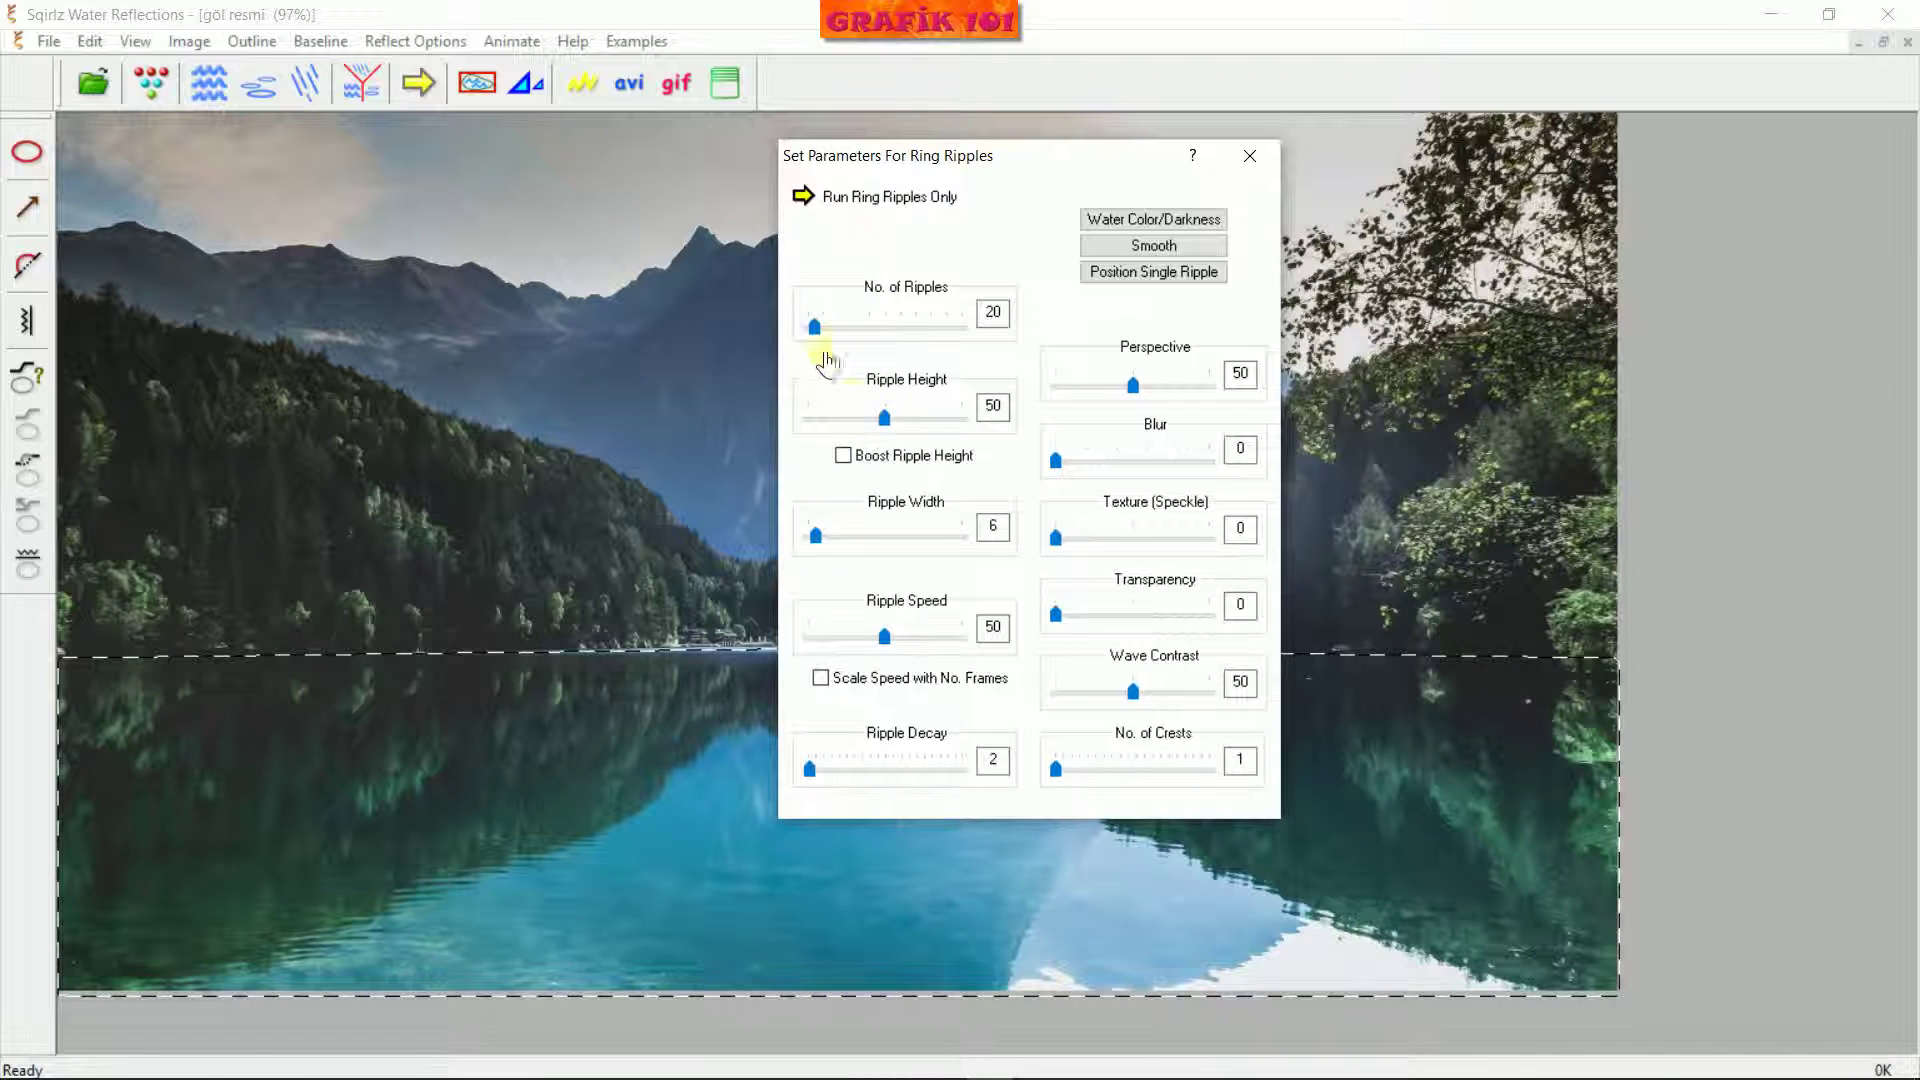
# Set the number of ring ripples to 268 and preview the ring ripples only
pyautogui.moveTo(818, 332); pyautogui.dragTo(895, 322)
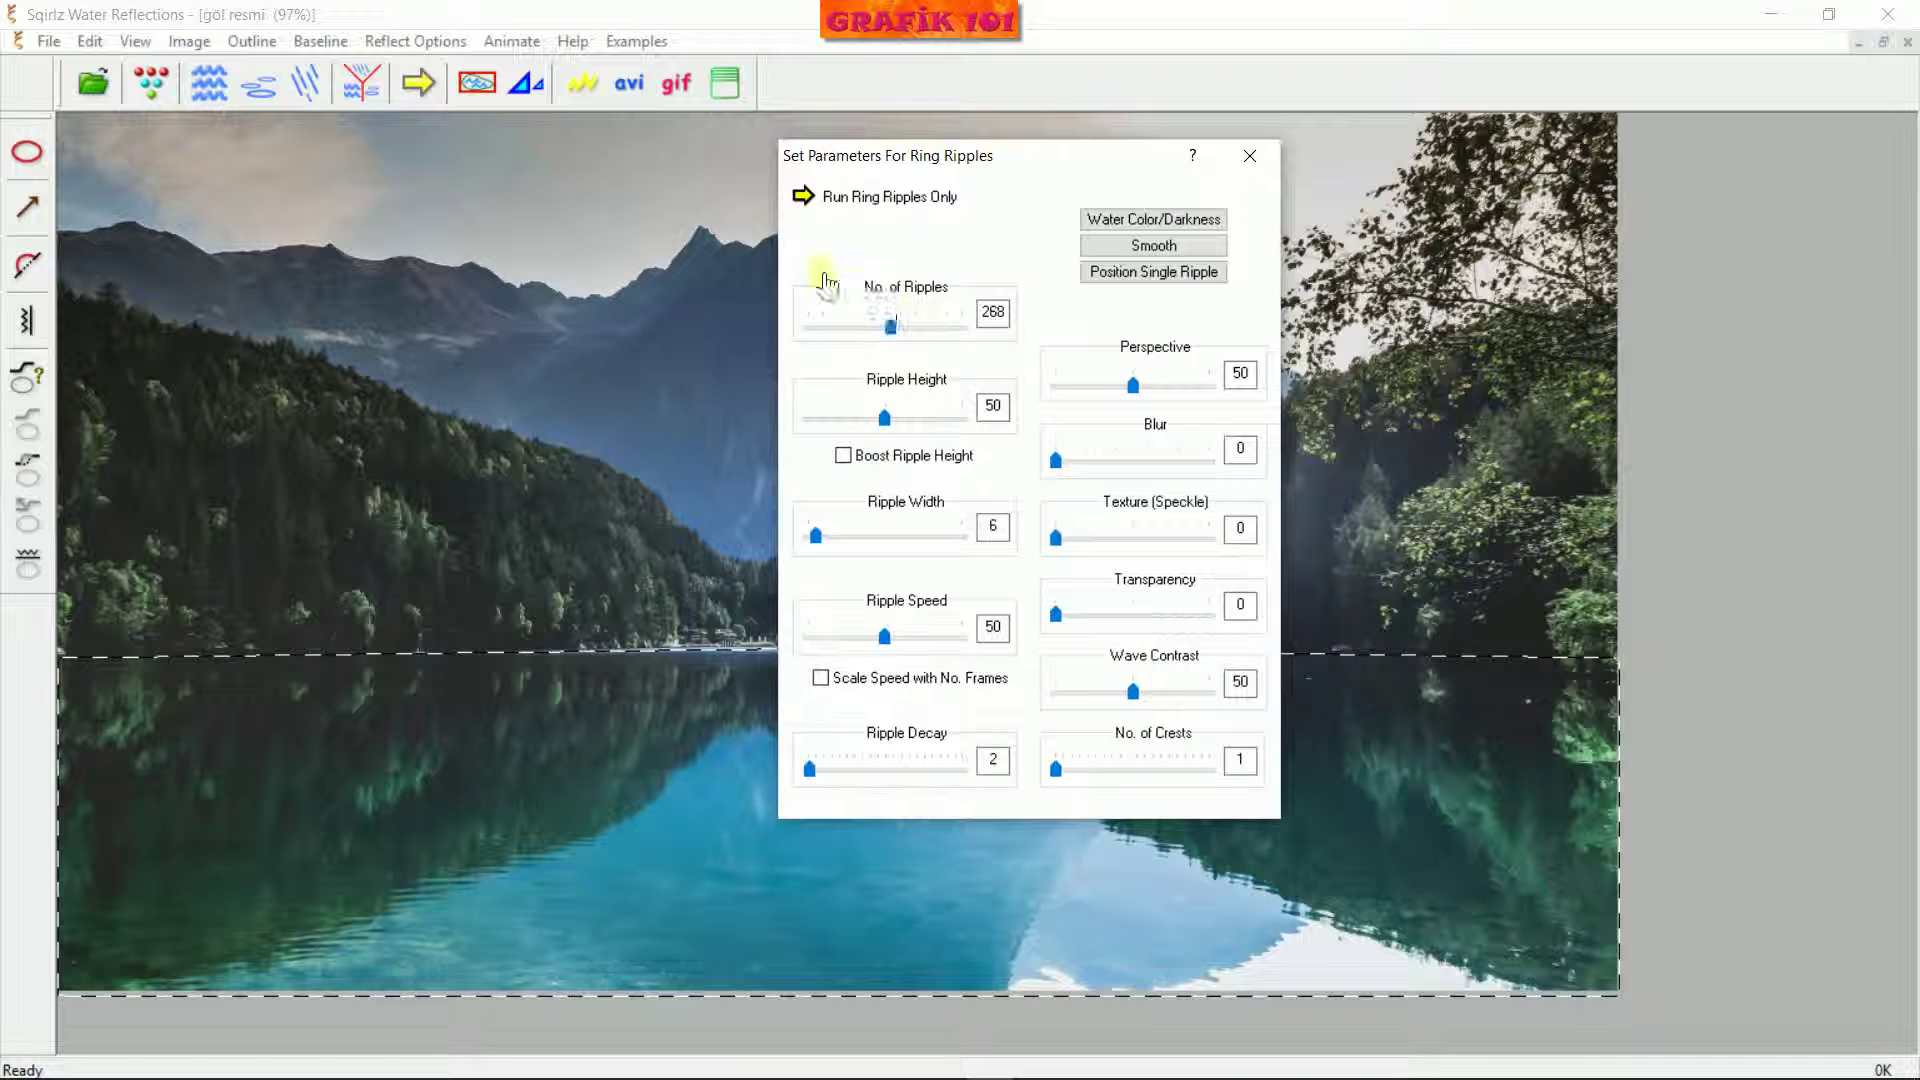
pyautogui.click(803, 197)
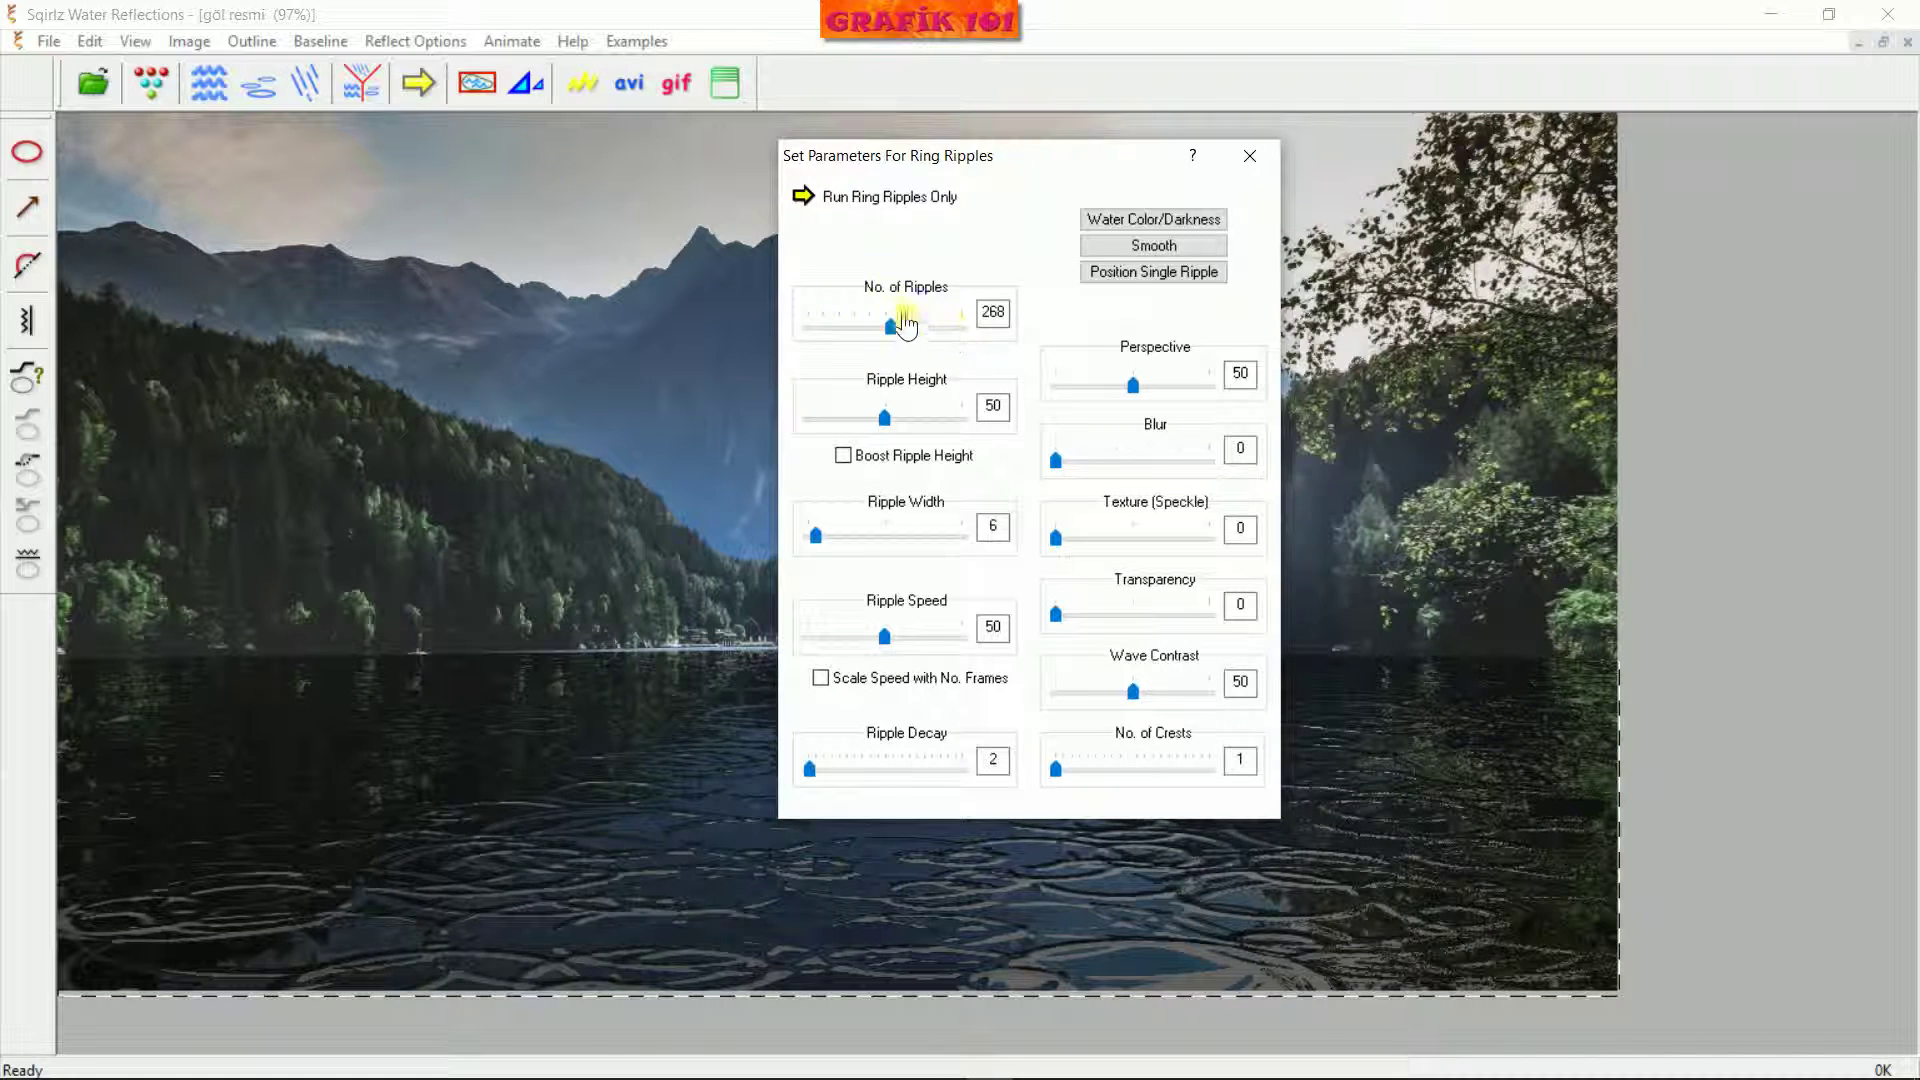
pyautogui.click(805, 196)
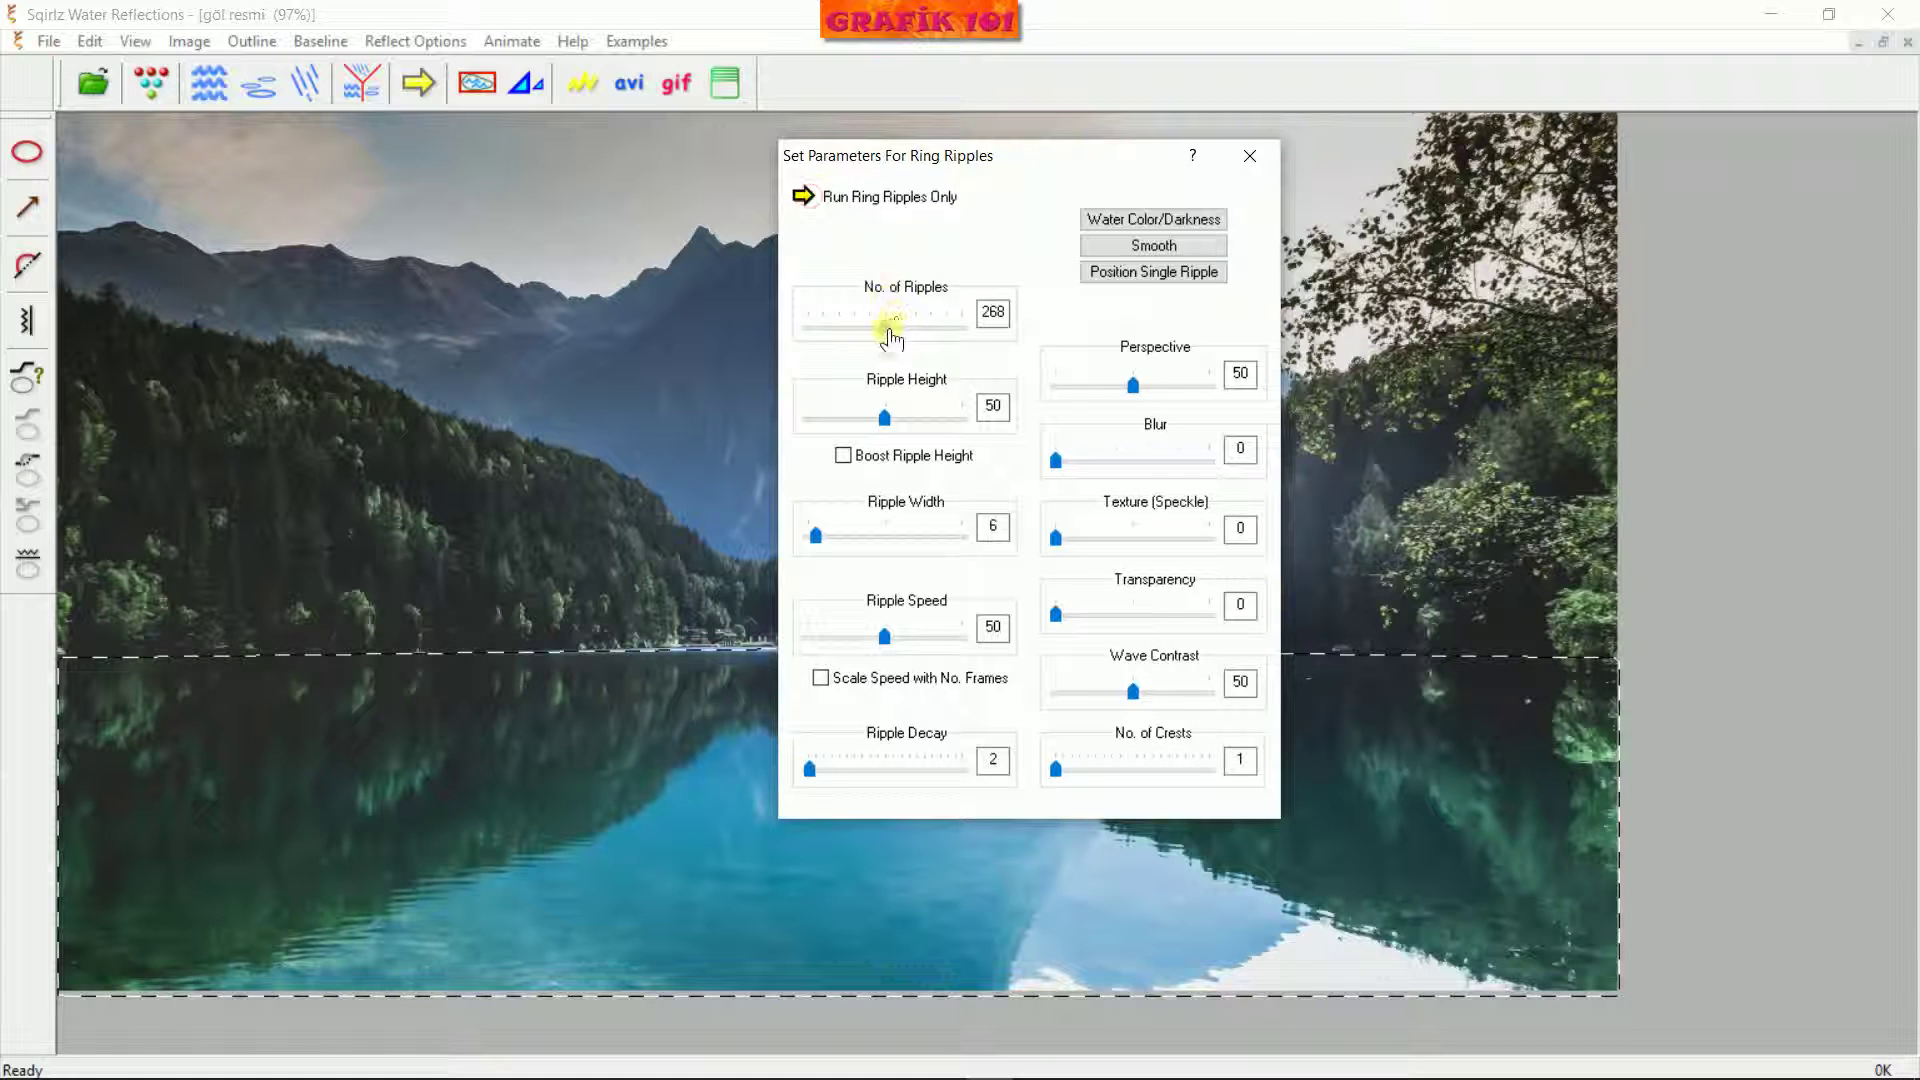
# Reduce the number of ring ripples to 81 and preview the effect on the lake
pyautogui.moveTo(862, 334); pyautogui.dragTo(853, 333)
pyautogui.click(812, 195)
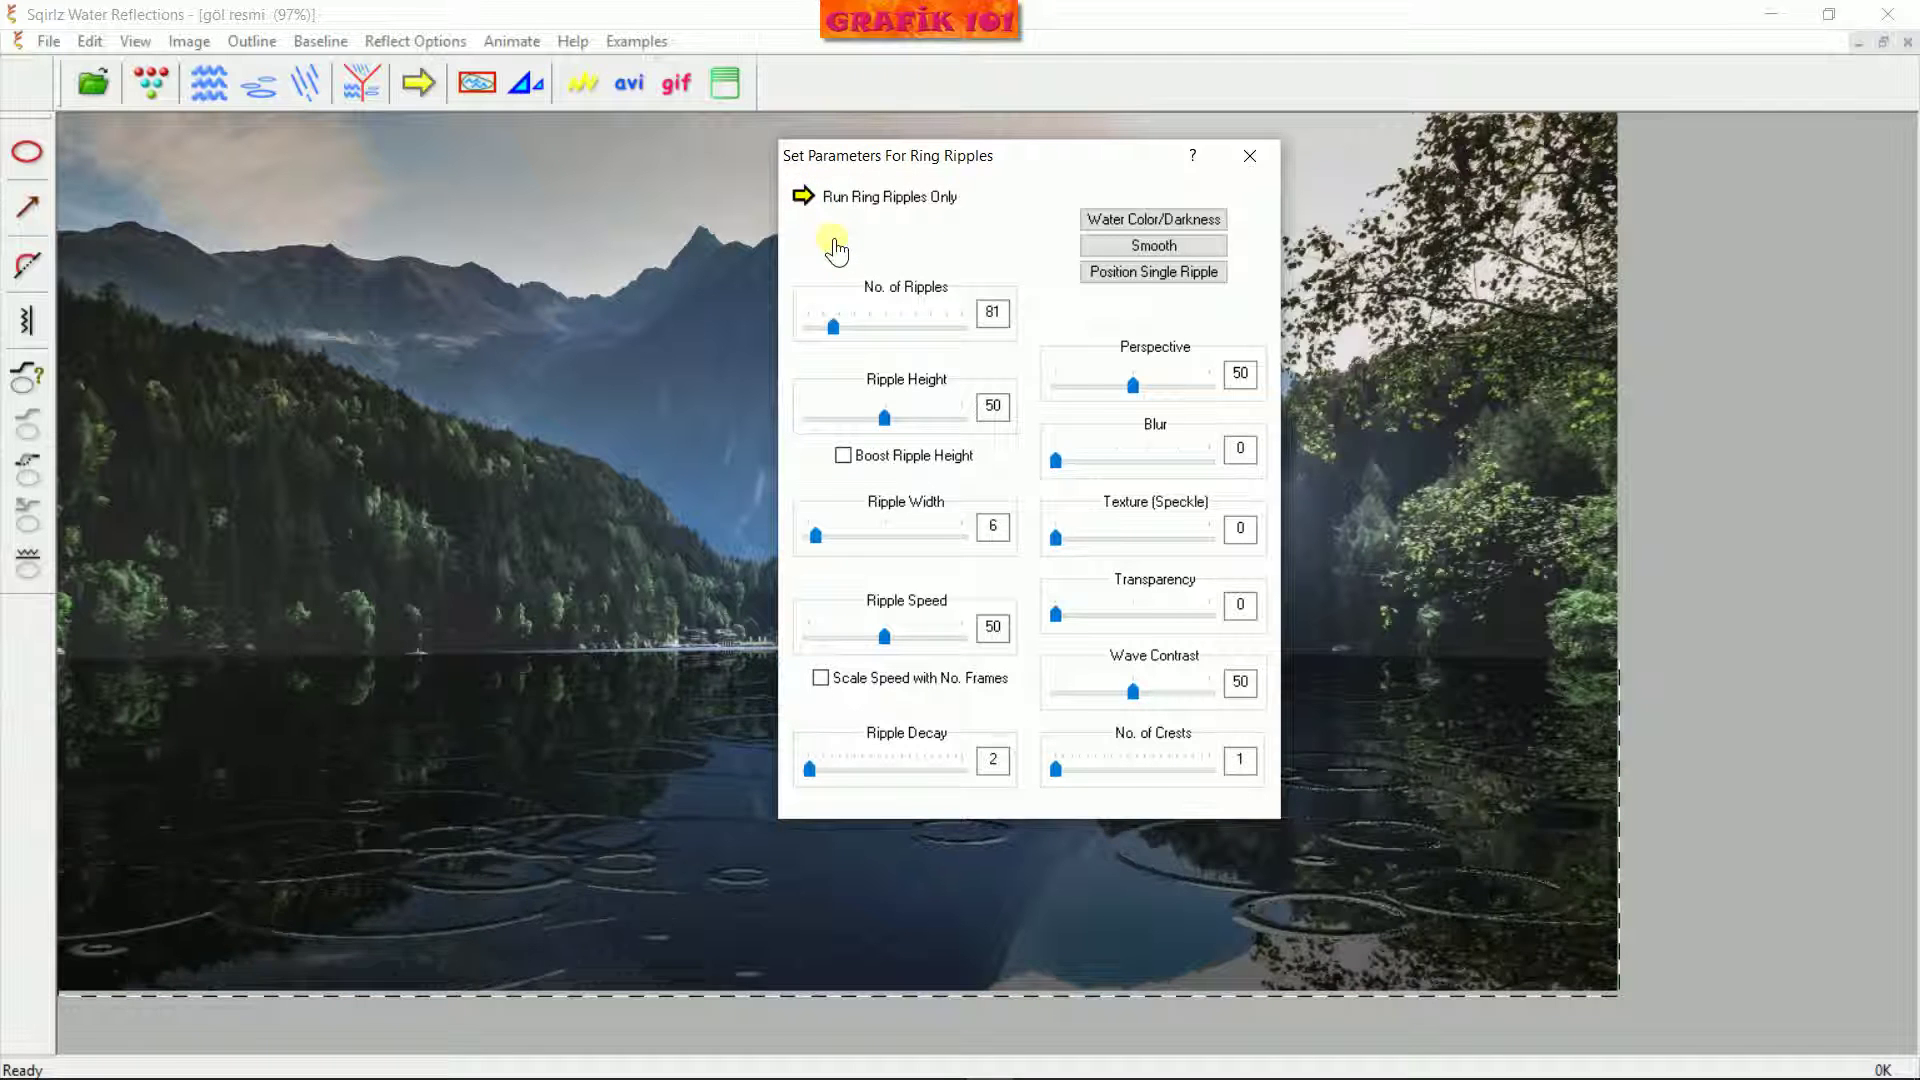
pyautogui.click(805, 195)
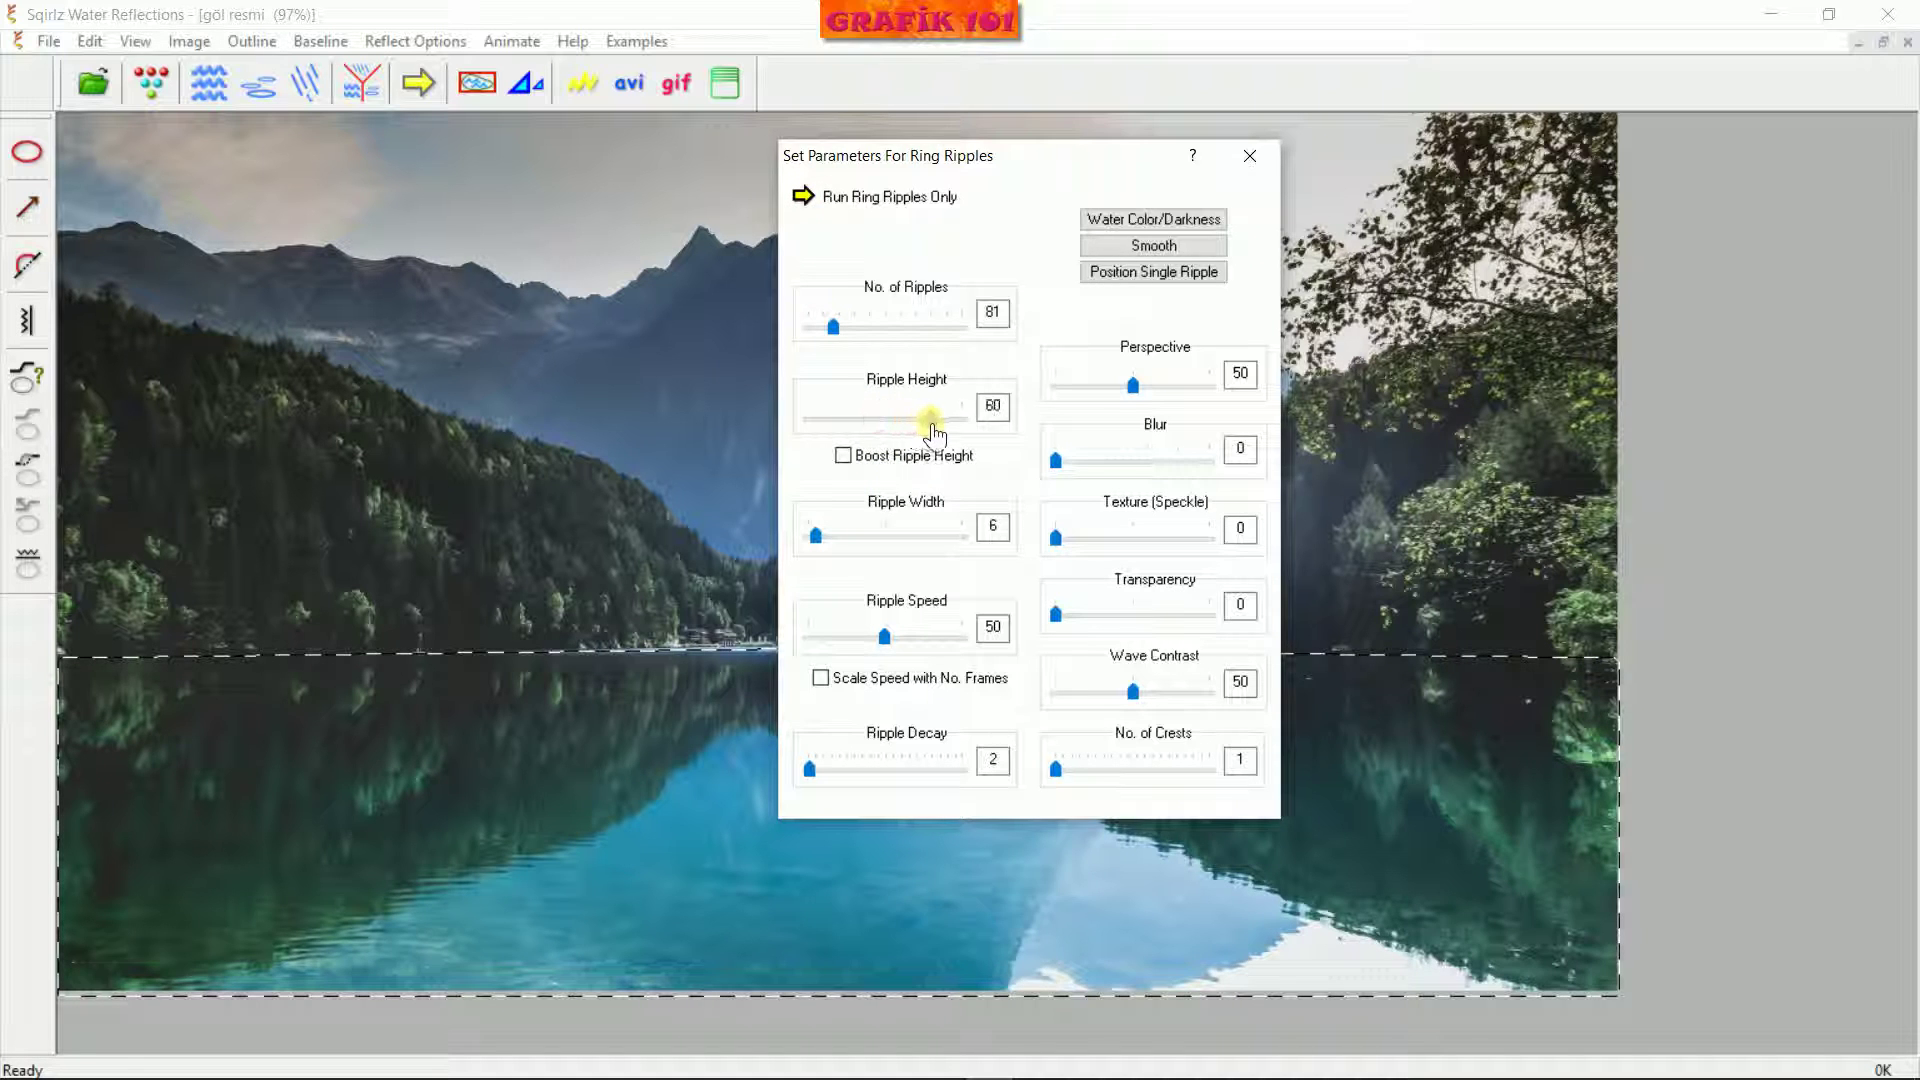
# Try several ripple heights, ending at 7, and preview the ring ripples
pyautogui.click(804, 196)
pyautogui.click(931, 418)
pyautogui.click(804, 215)
# Try ripple widths of 100 and 1, previewing the ring ripples with each value
pyautogui.moveTo(843, 551); pyautogui.dragTo(975, 556)
pyautogui.click(804, 200)
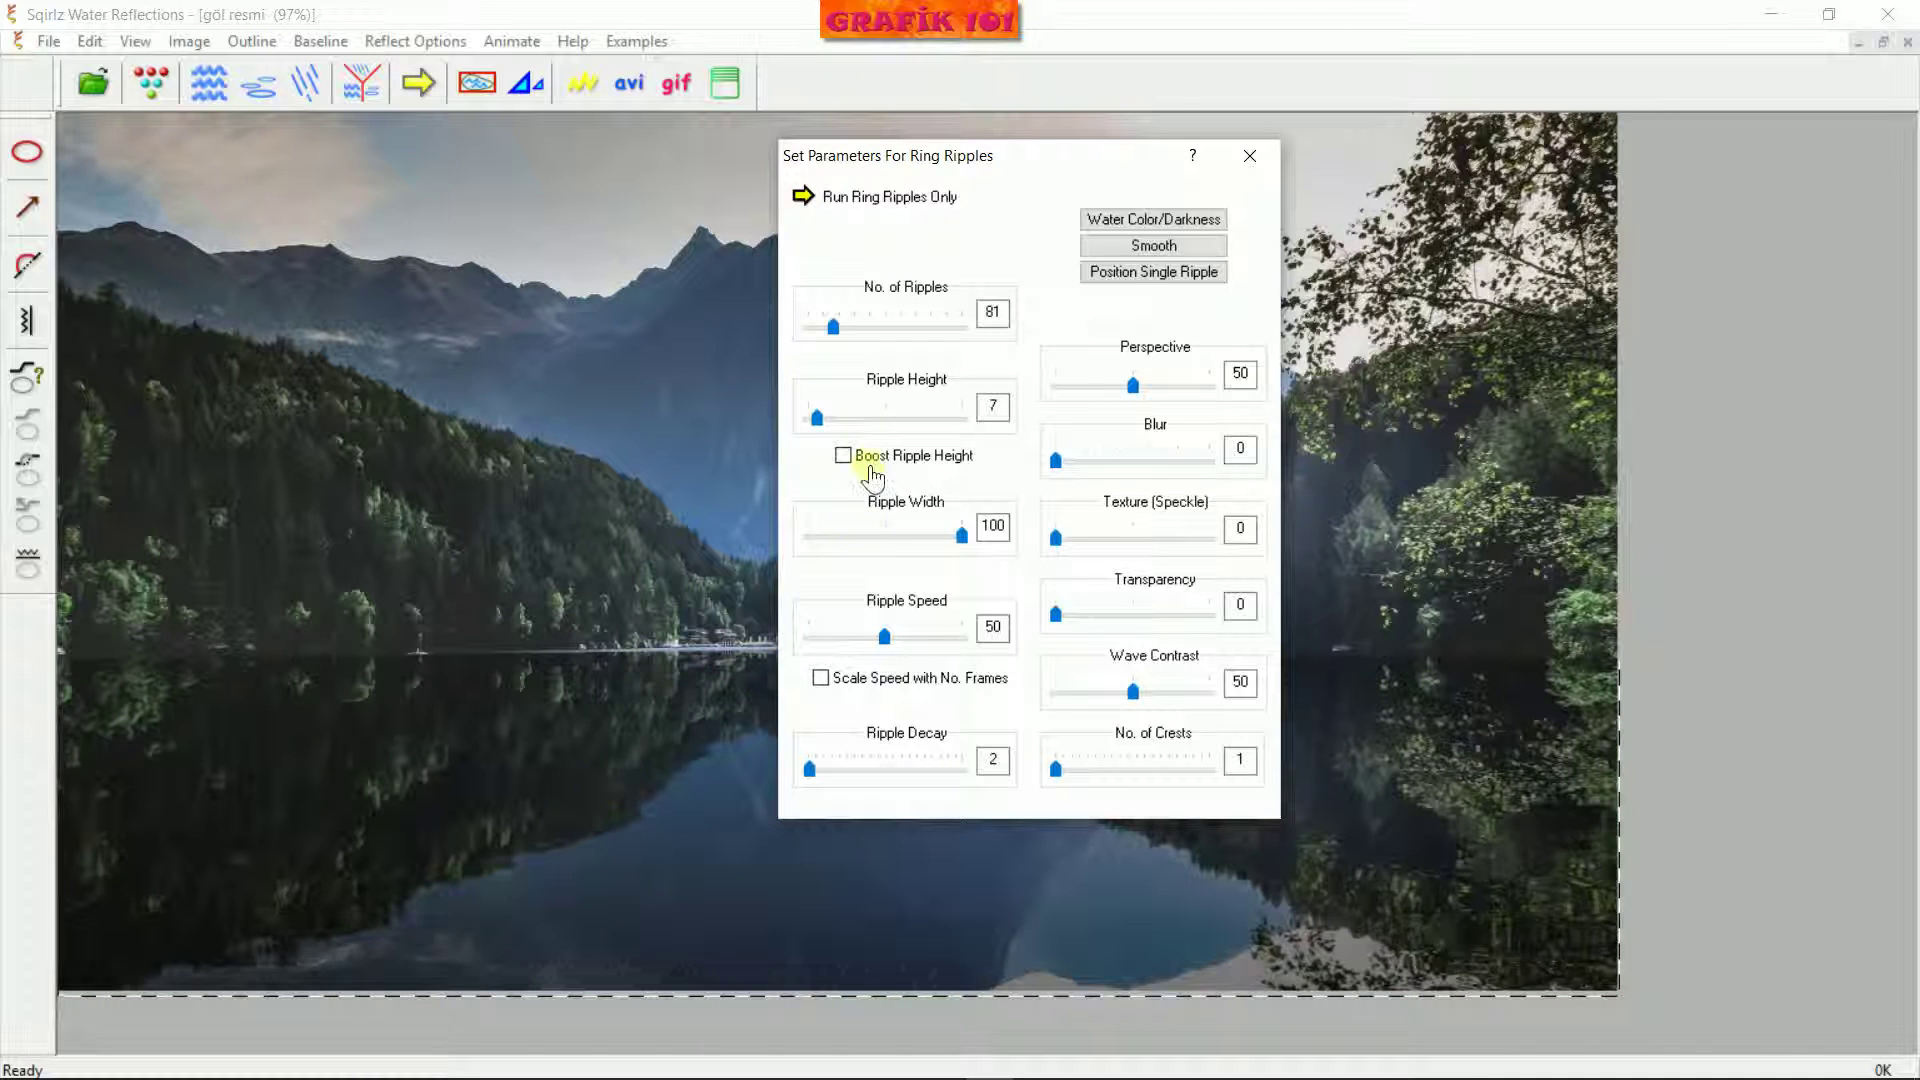
pyautogui.click(803, 197)
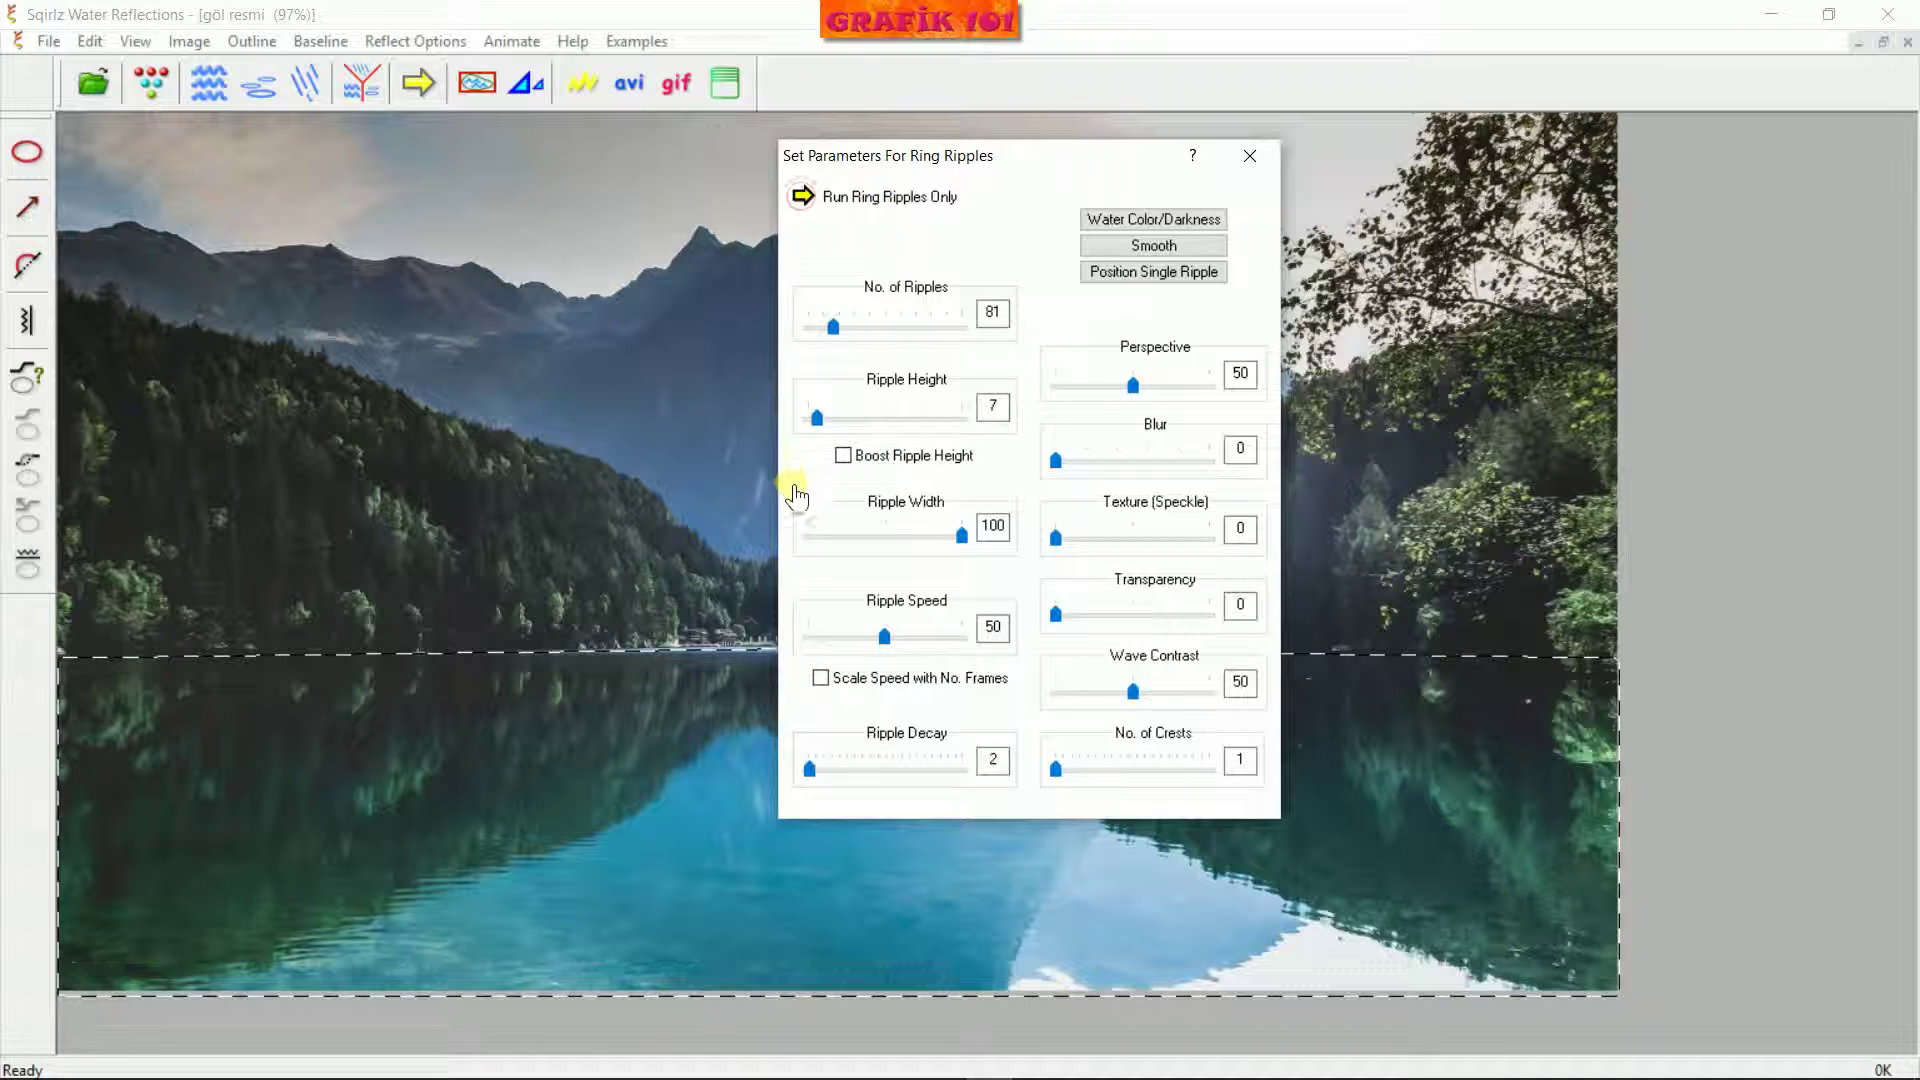
pyautogui.moveTo(961, 537); pyautogui.dragTo(781, 548)
pyautogui.click(803, 198)
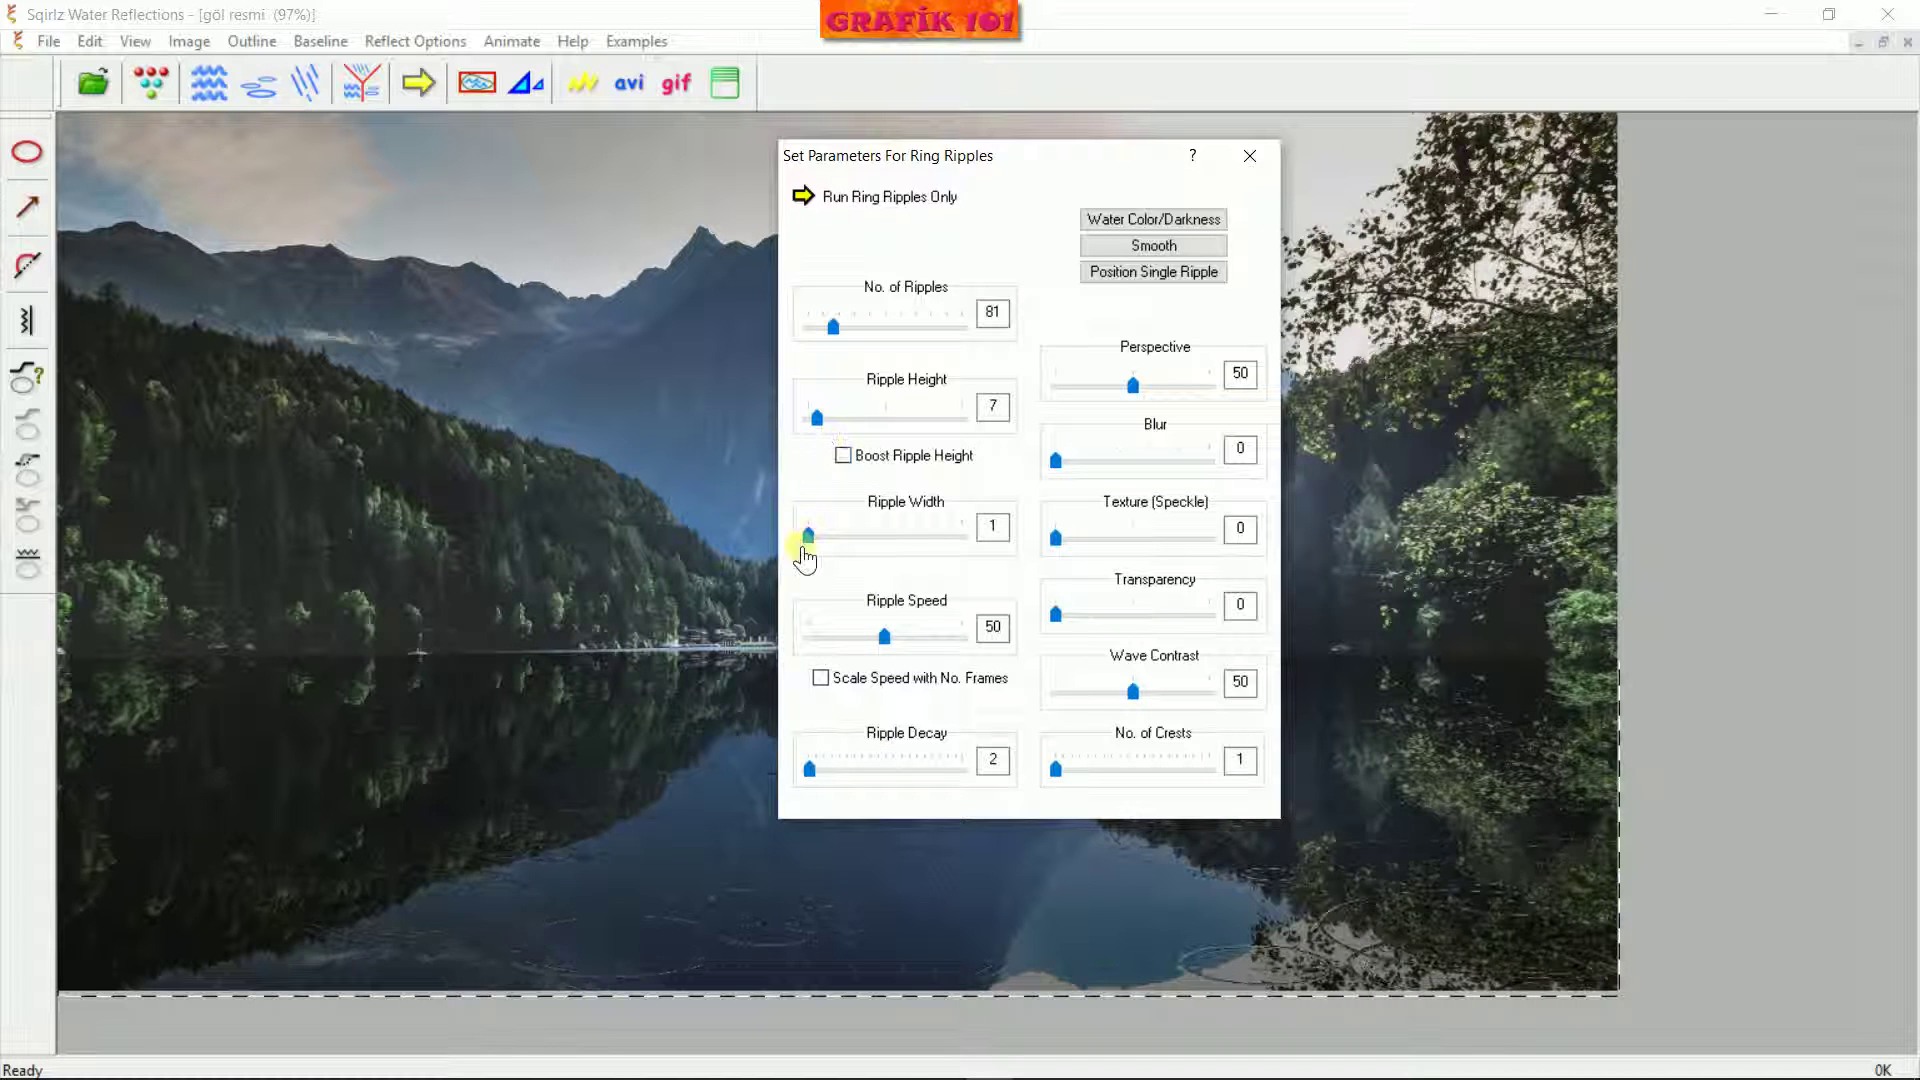
# Set the ripple width to 20 and the ripple speed to 94, previewing the ring ripples after each change
pyautogui.click(808, 537)
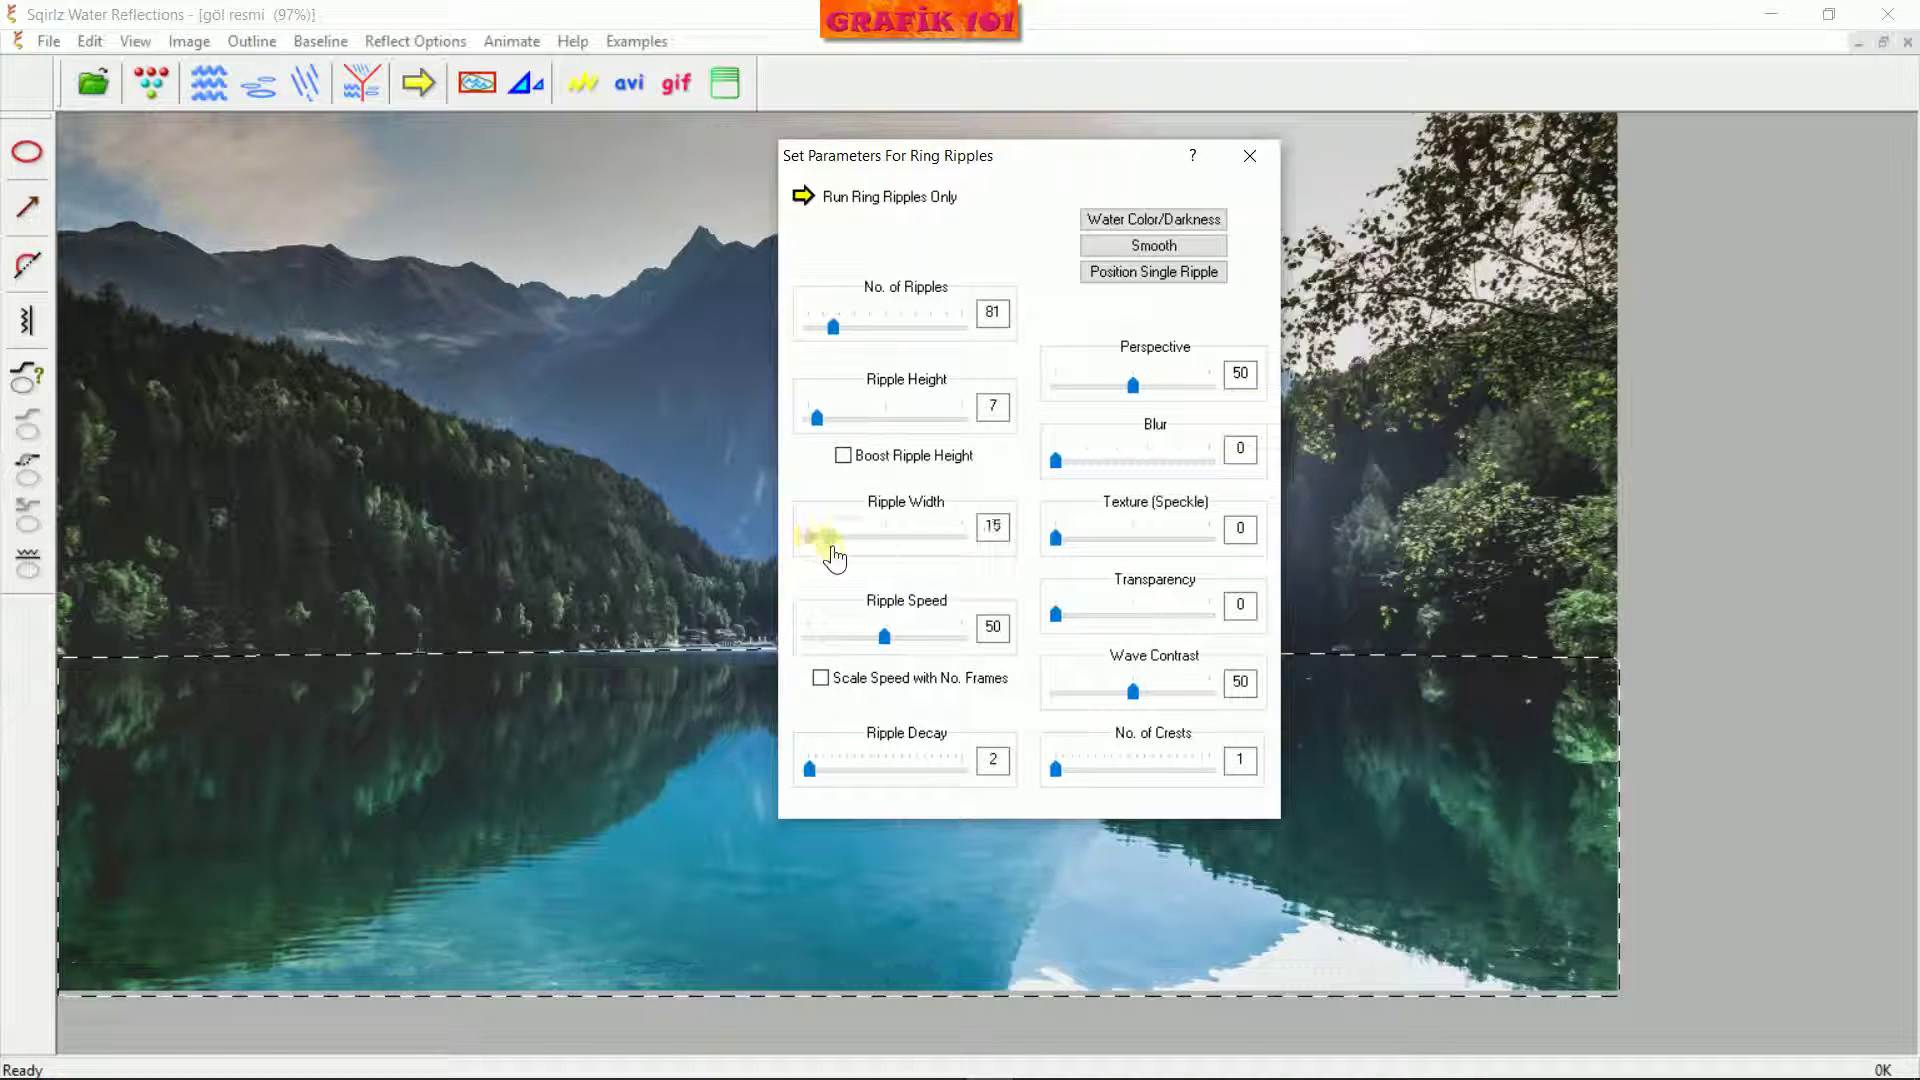
pyautogui.click(805, 200)
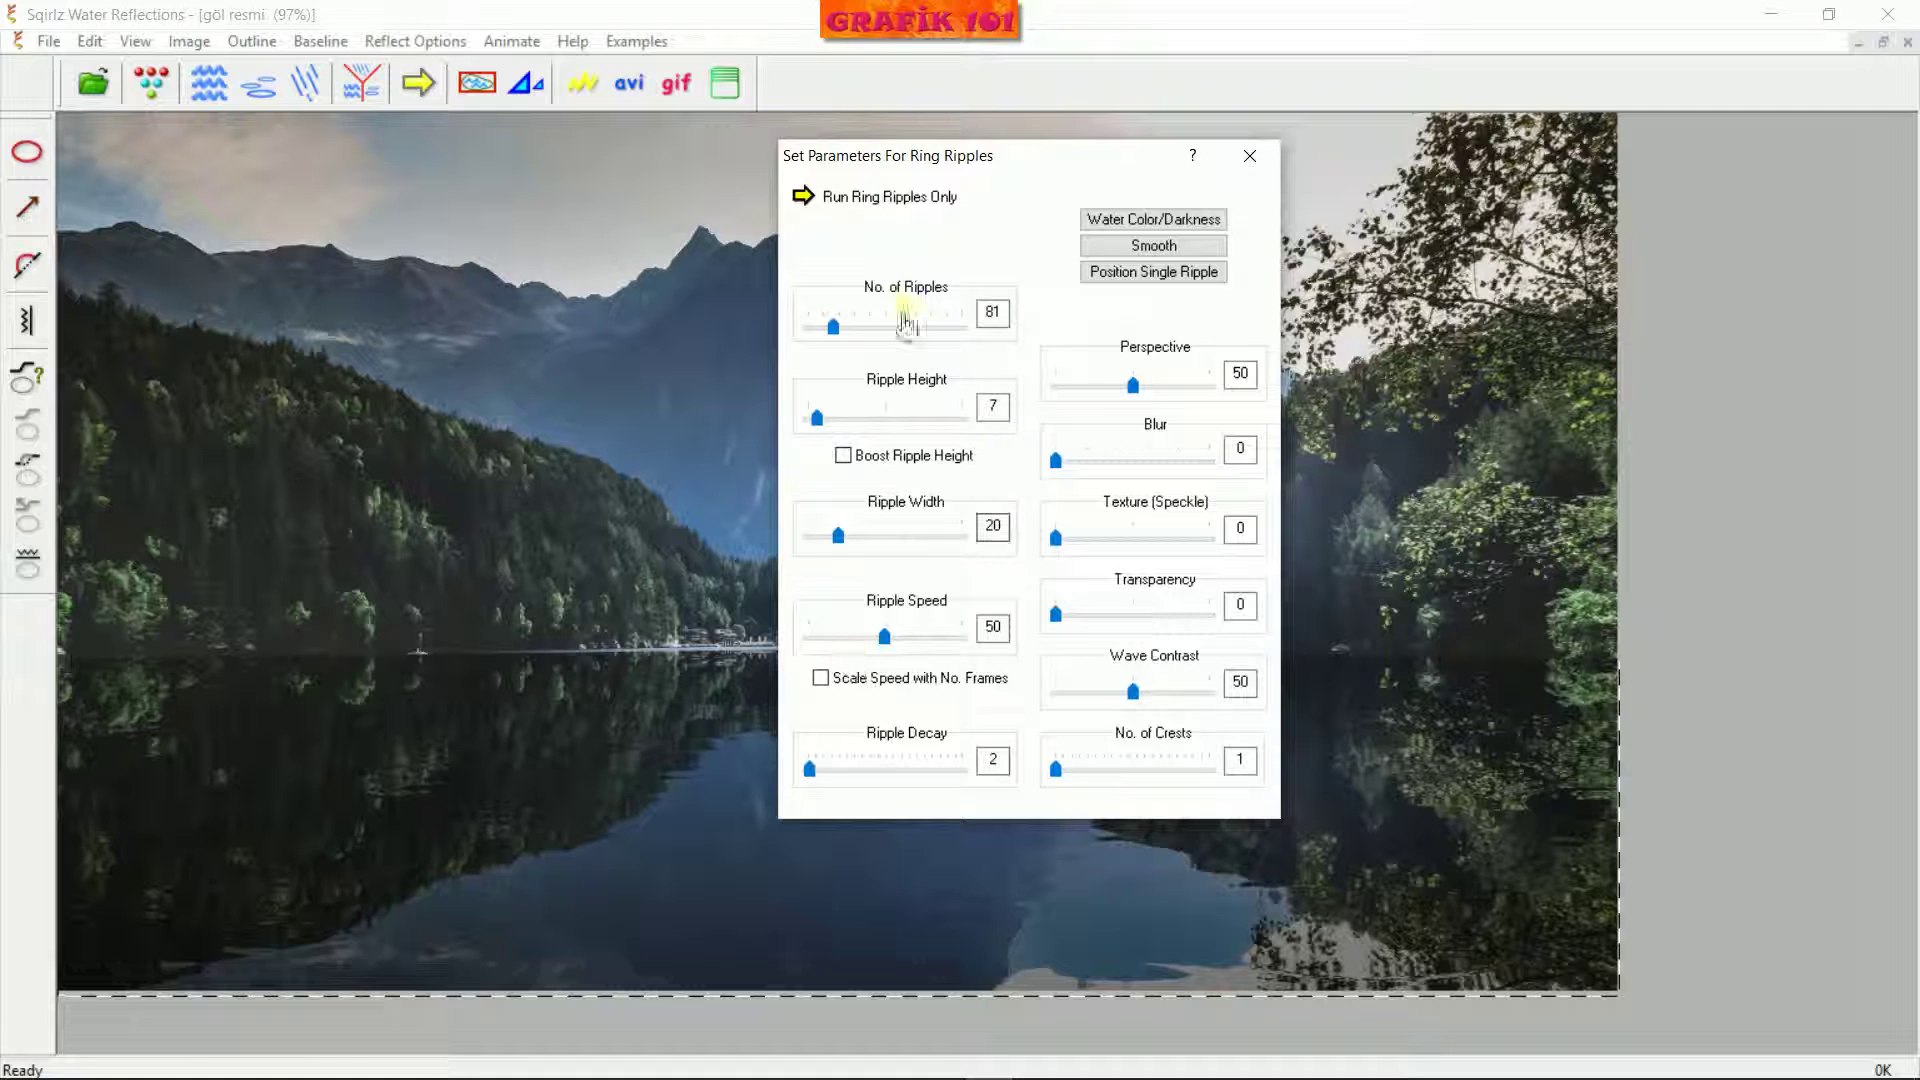
pyautogui.click(883, 640)
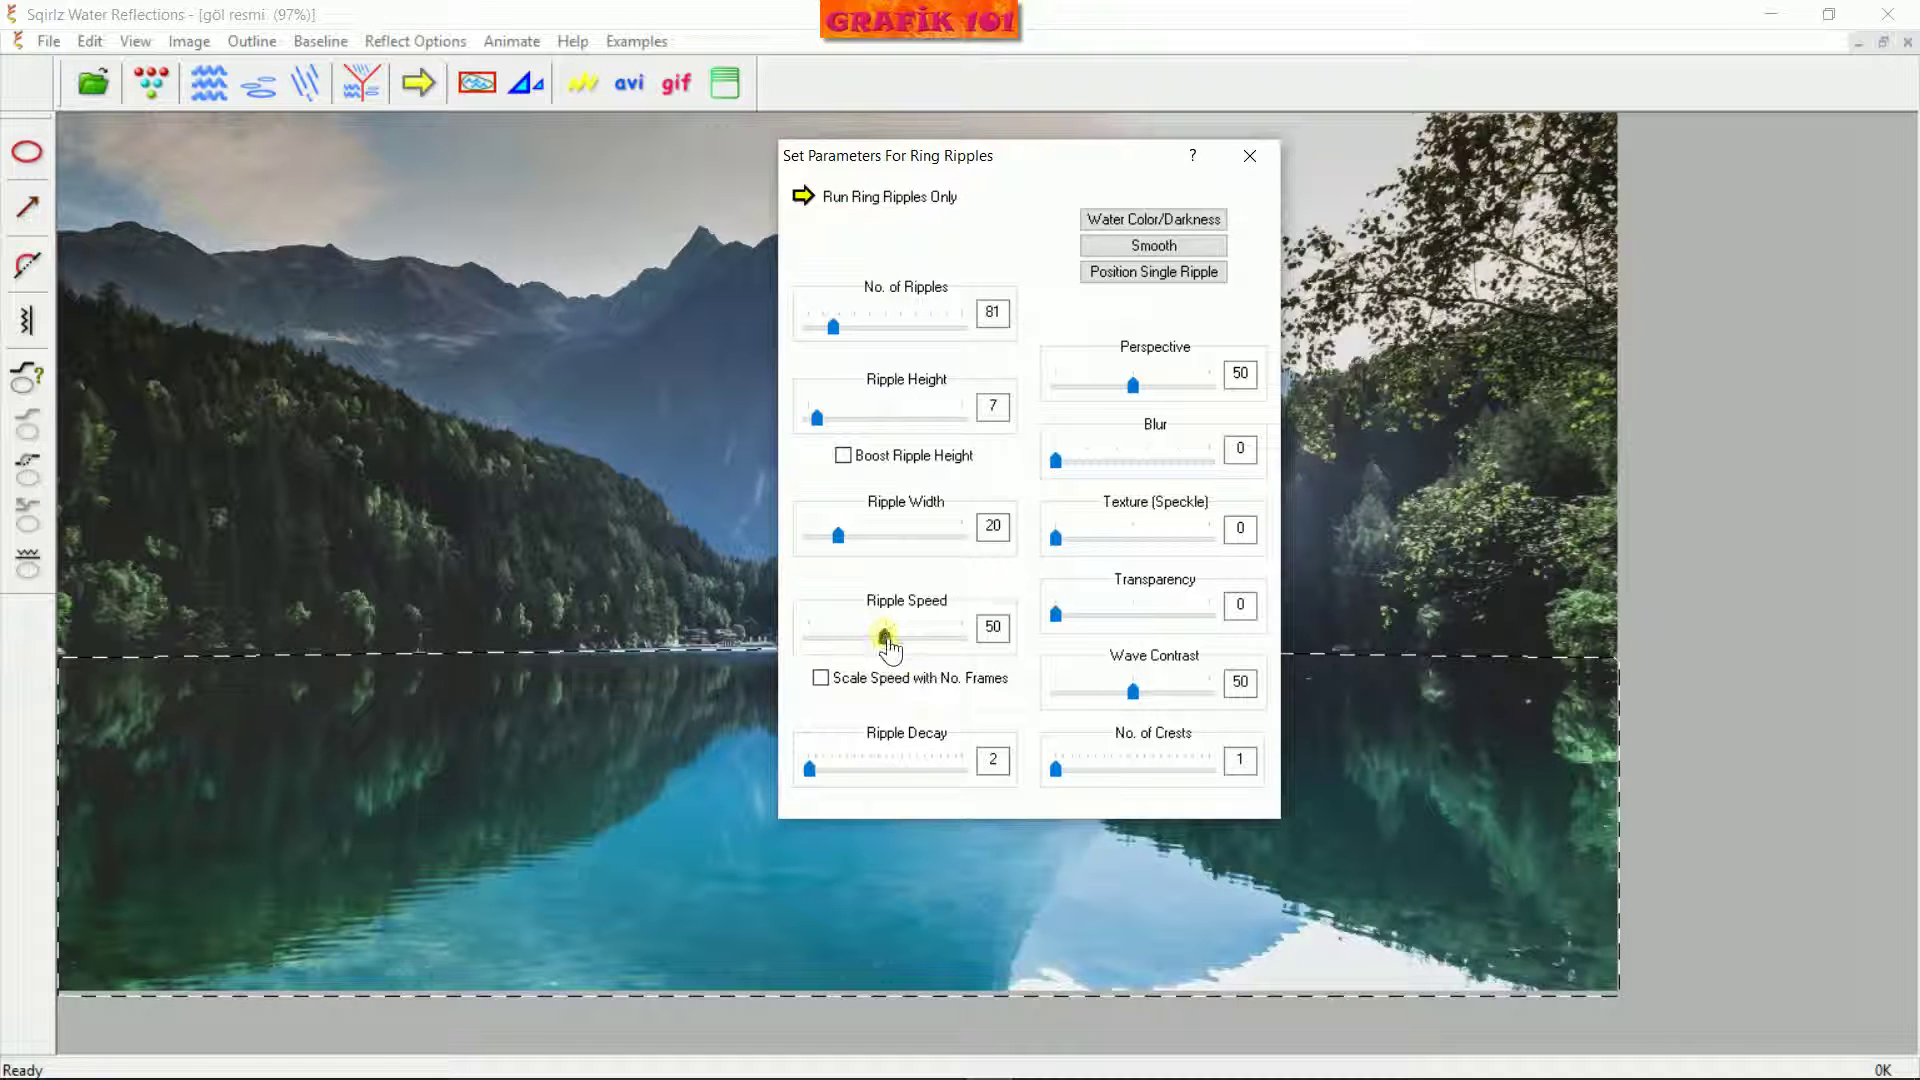
pyautogui.moveTo(911, 650); pyautogui.dragTo(957, 656)
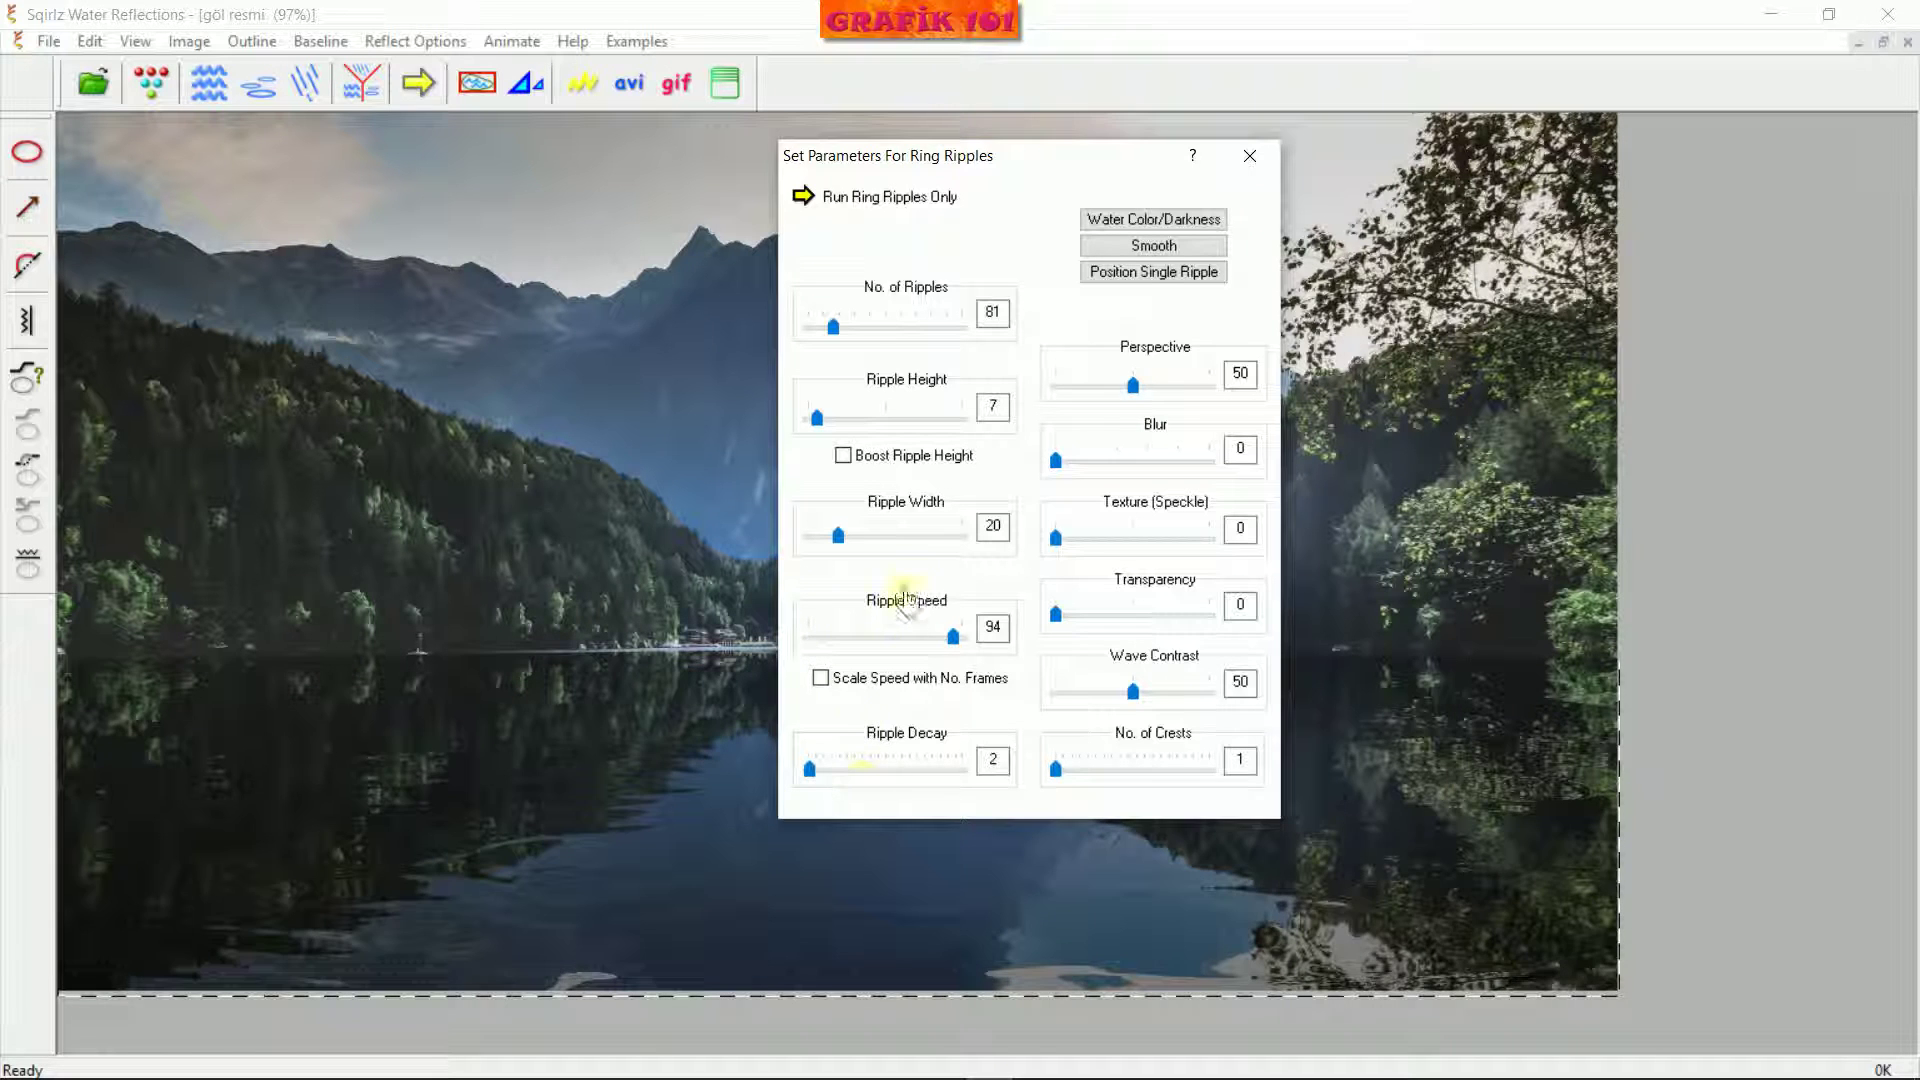
# Set the number of ripples to 110 and the ripple height to 11, previewing the ring ripples
pyautogui.click(921, 556)
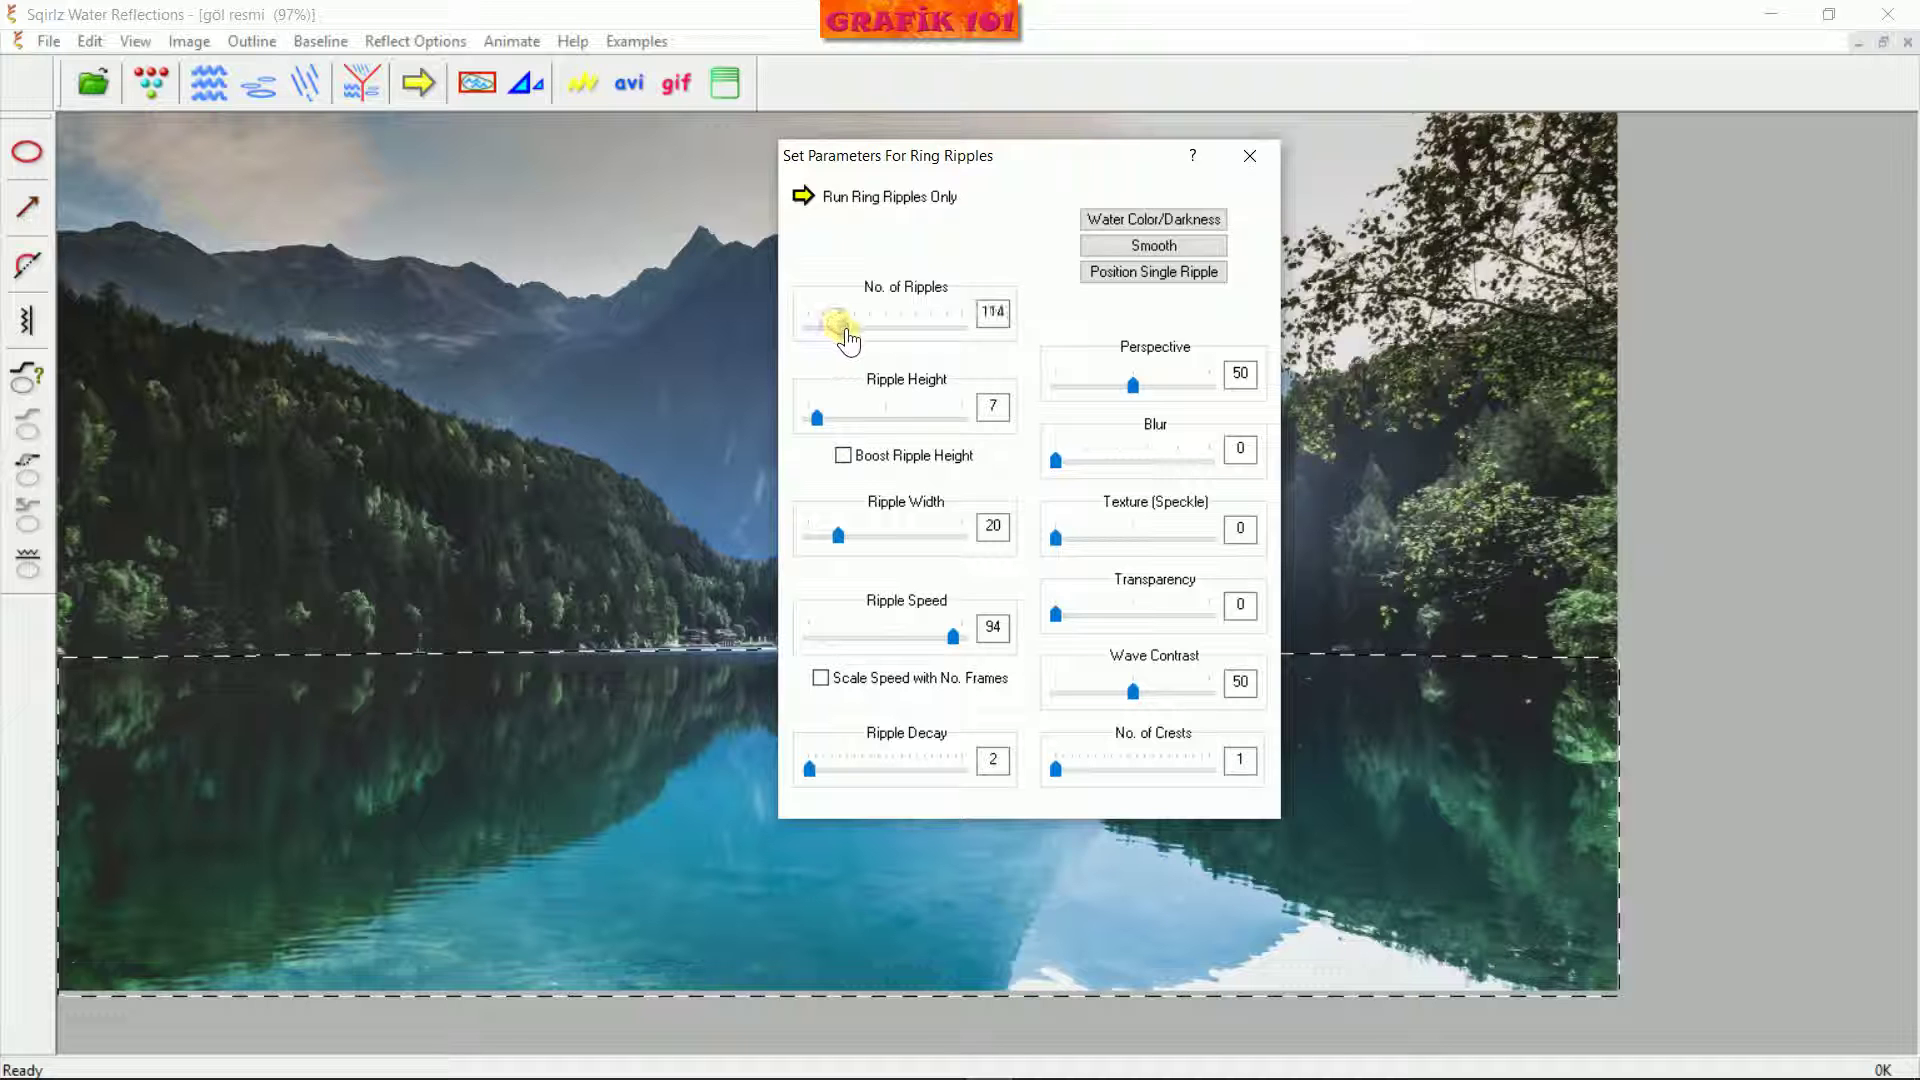
pyautogui.click(802, 197)
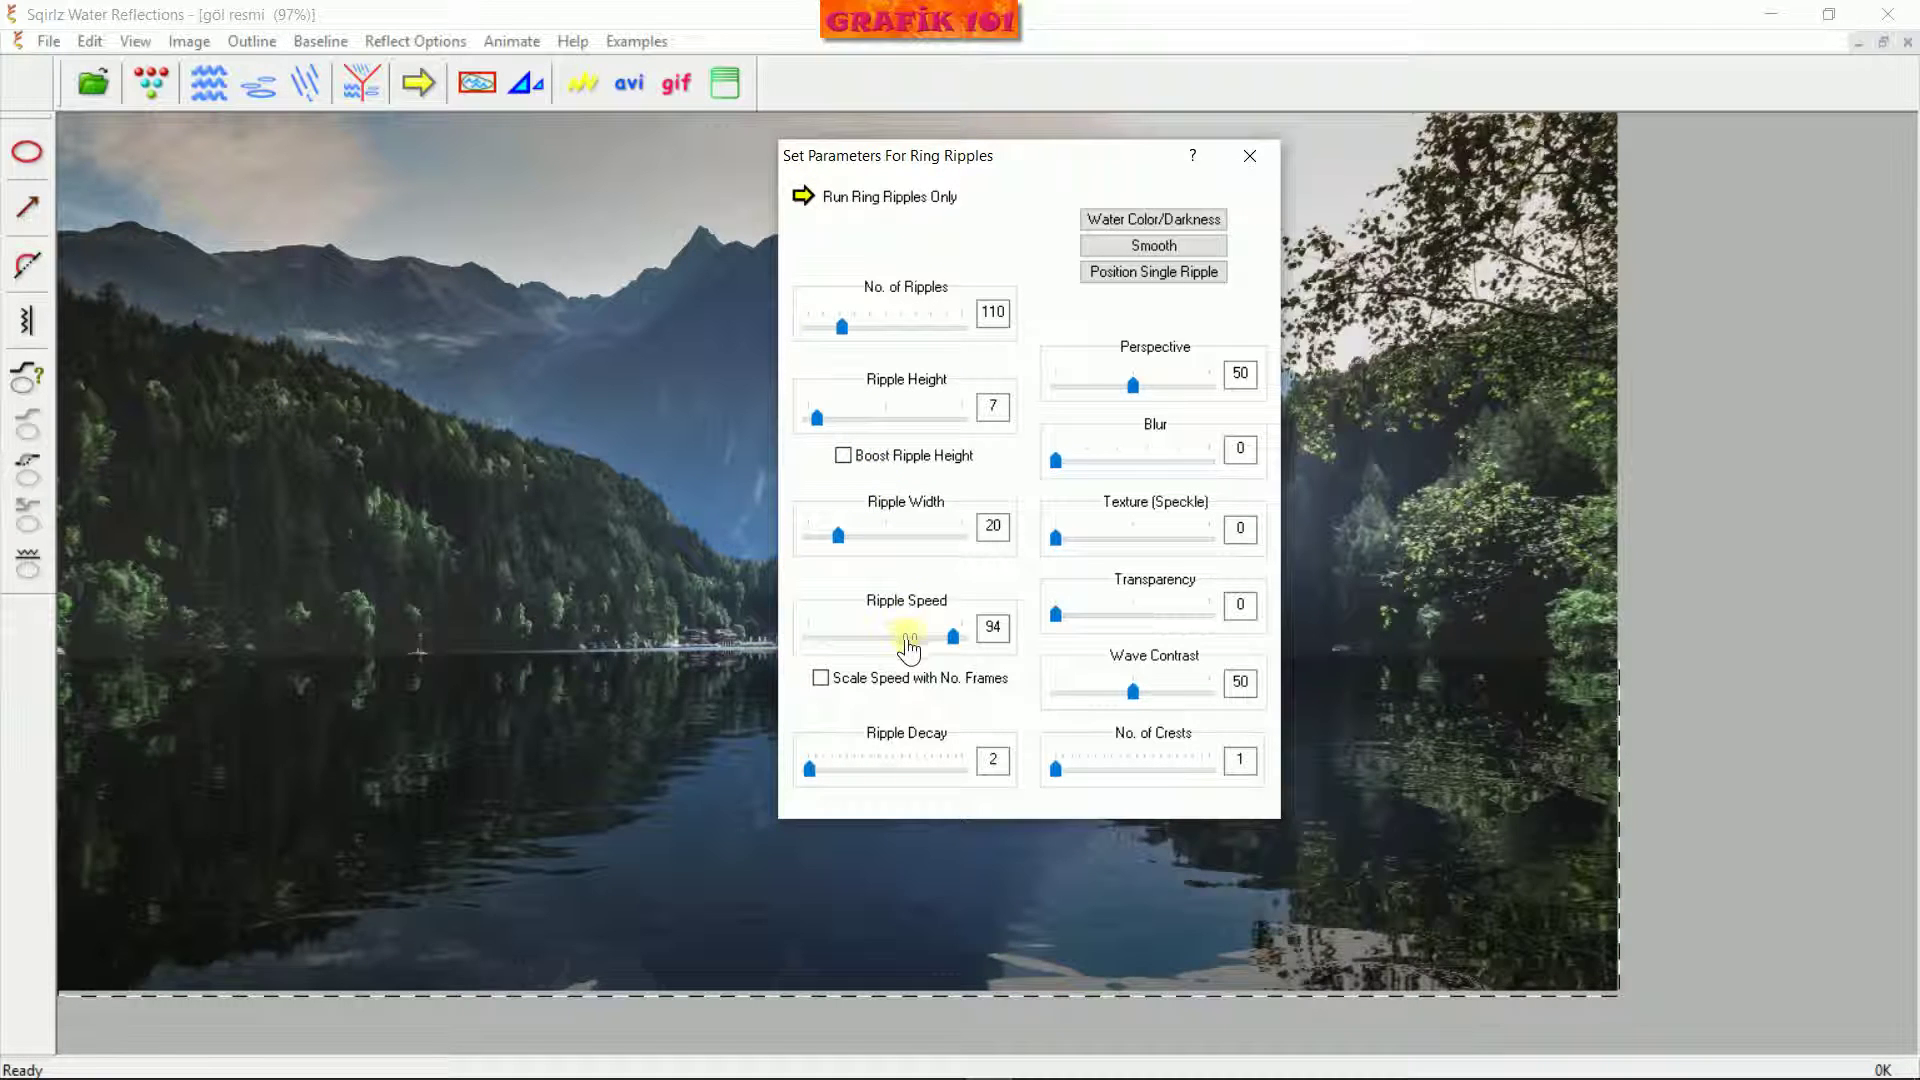
pyautogui.click(830, 200)
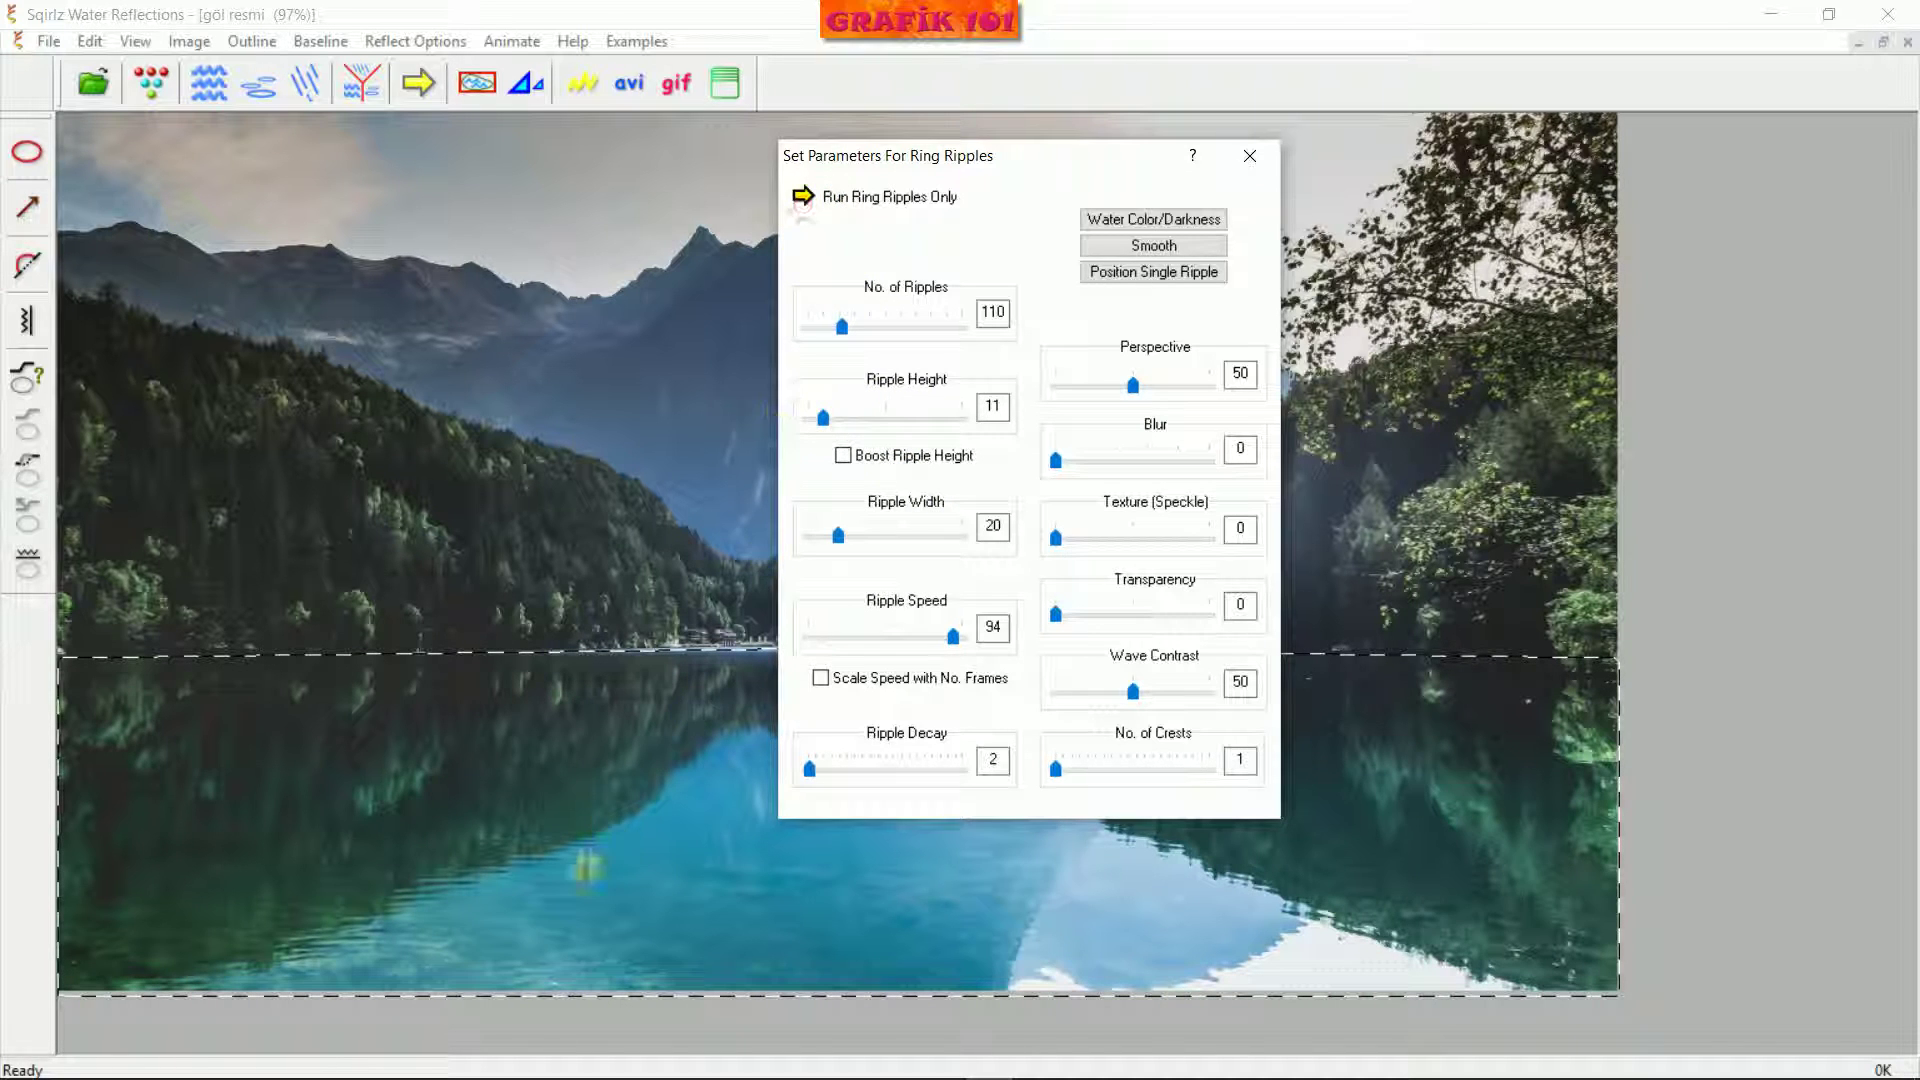
pyautogui.click(596, 844)
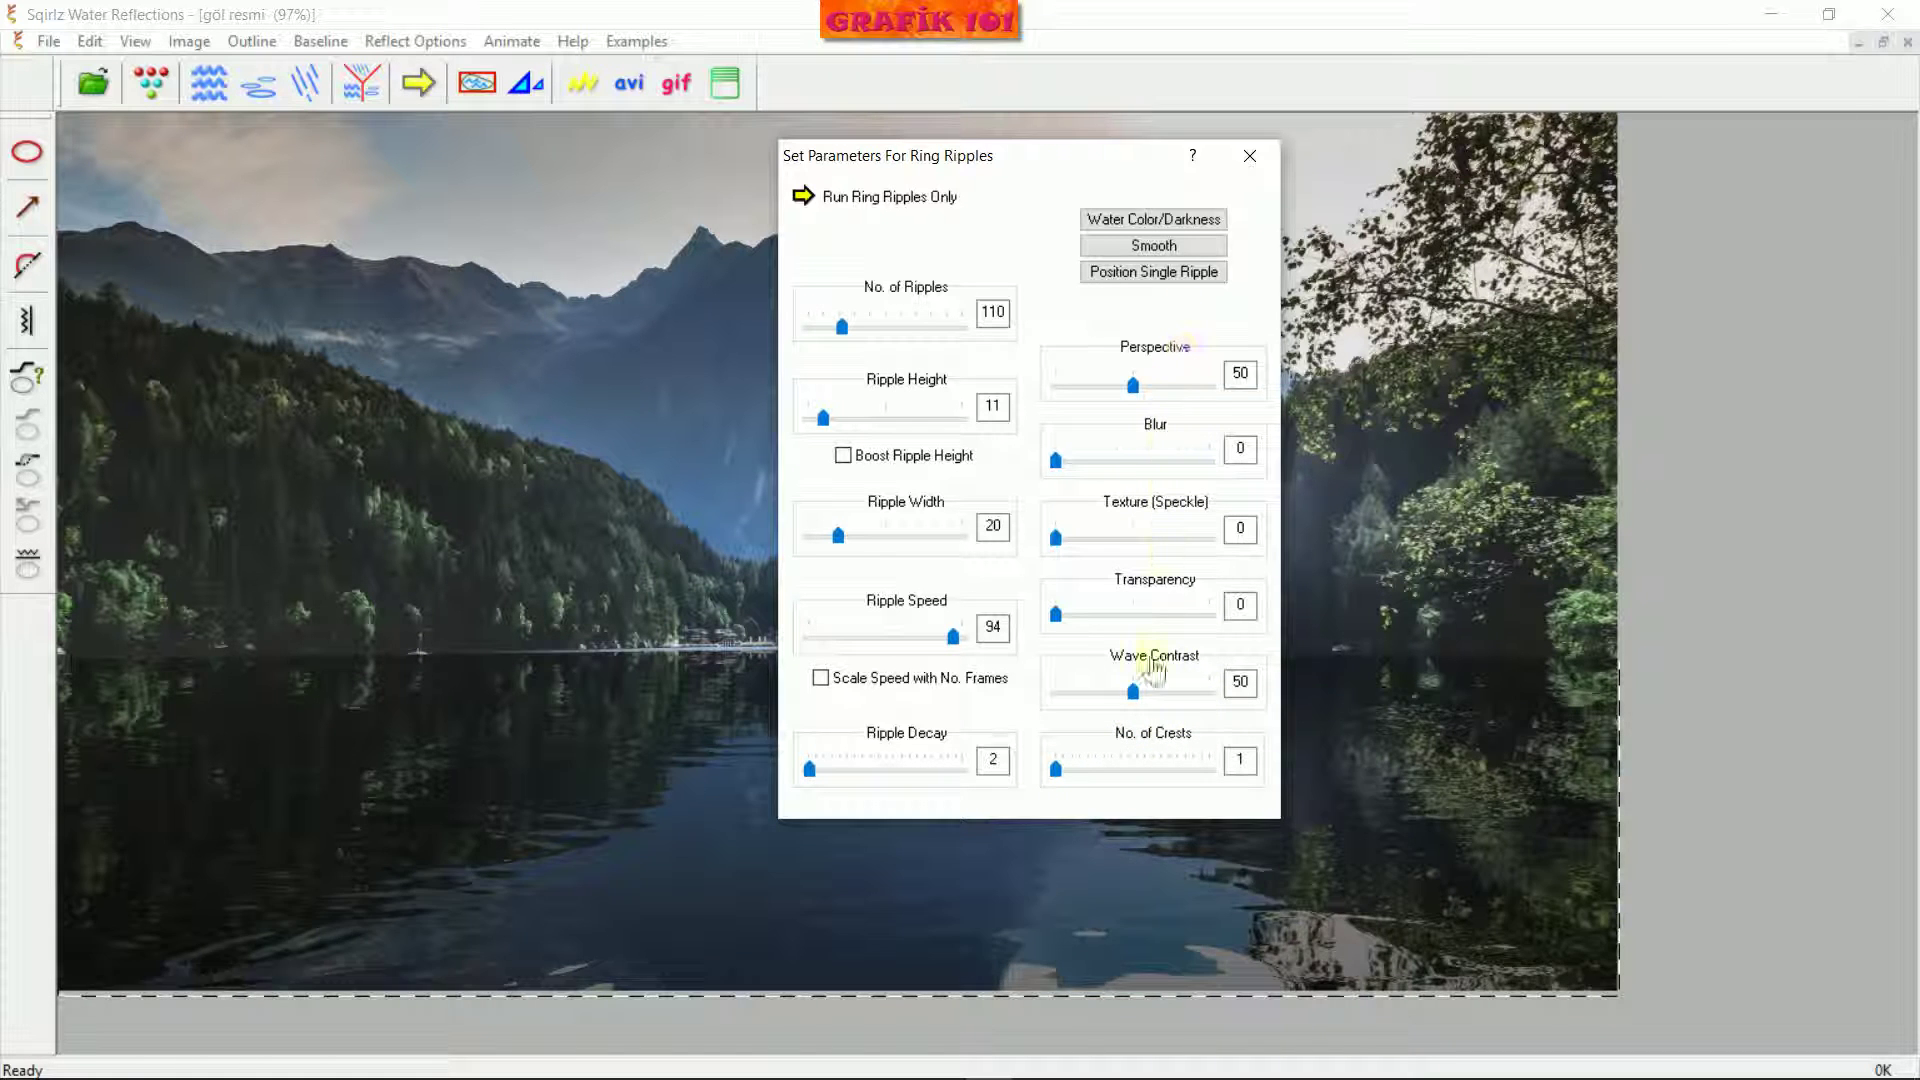
# Open the water color and darkness settings for the ripples and close them without changing anything
pyautogui.click(1132, 220)
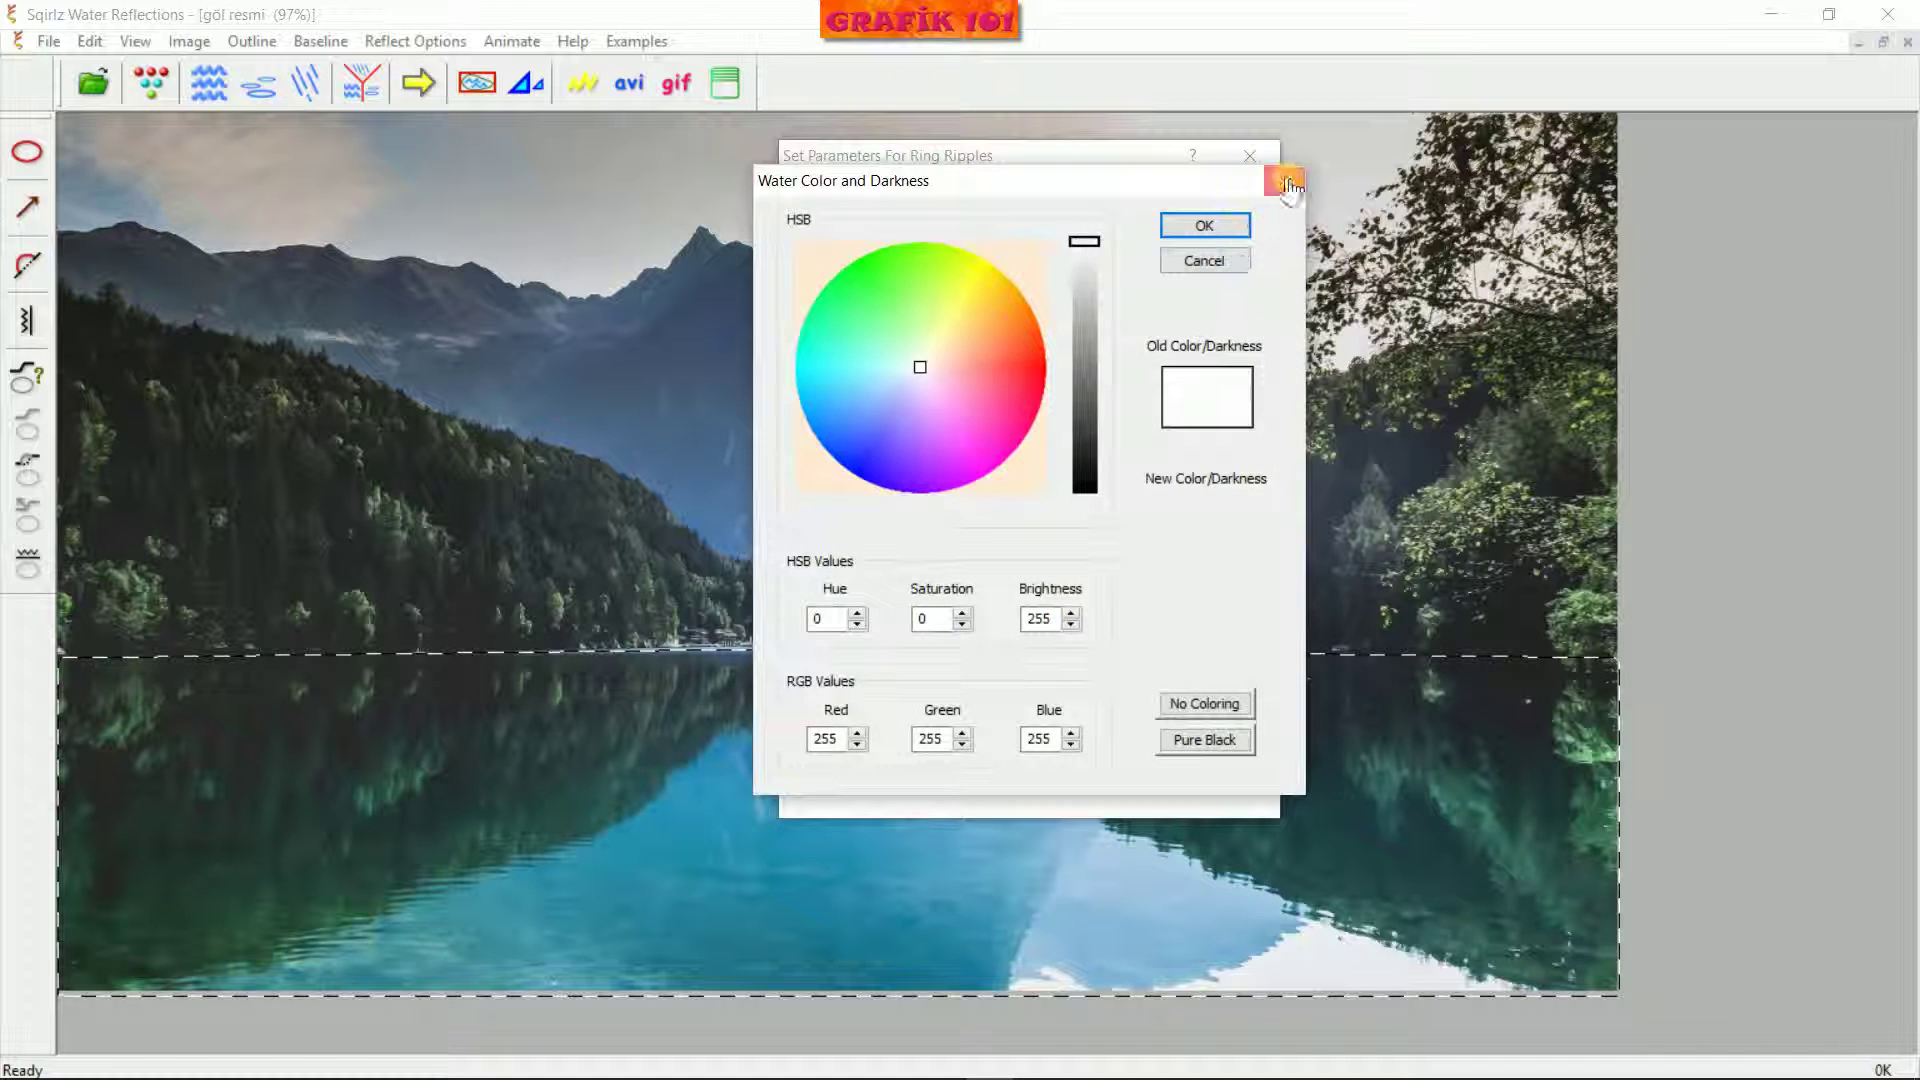
pyautogui.click(1285, 176)
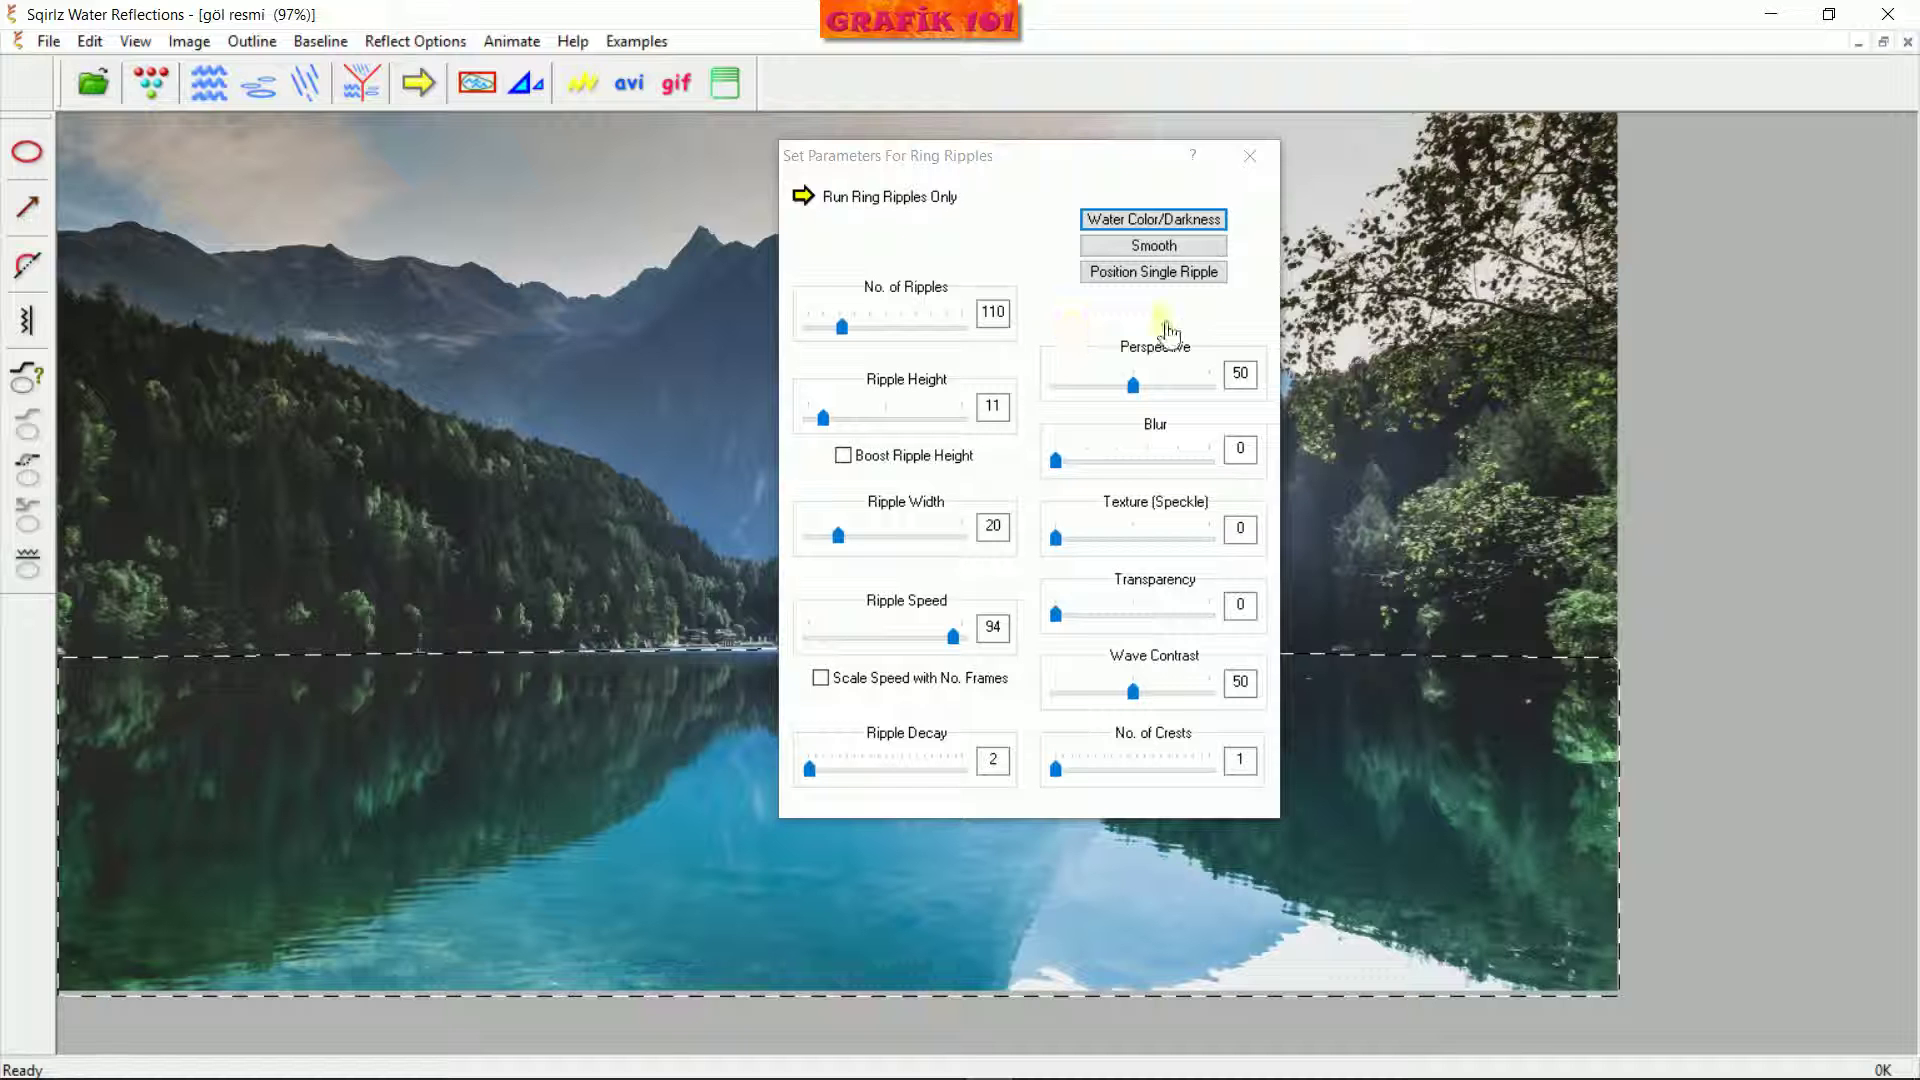
# Switch the ring ripples to a single positioned ripple and close the ring ripple parameters
pyautogui.click(1150, 275)
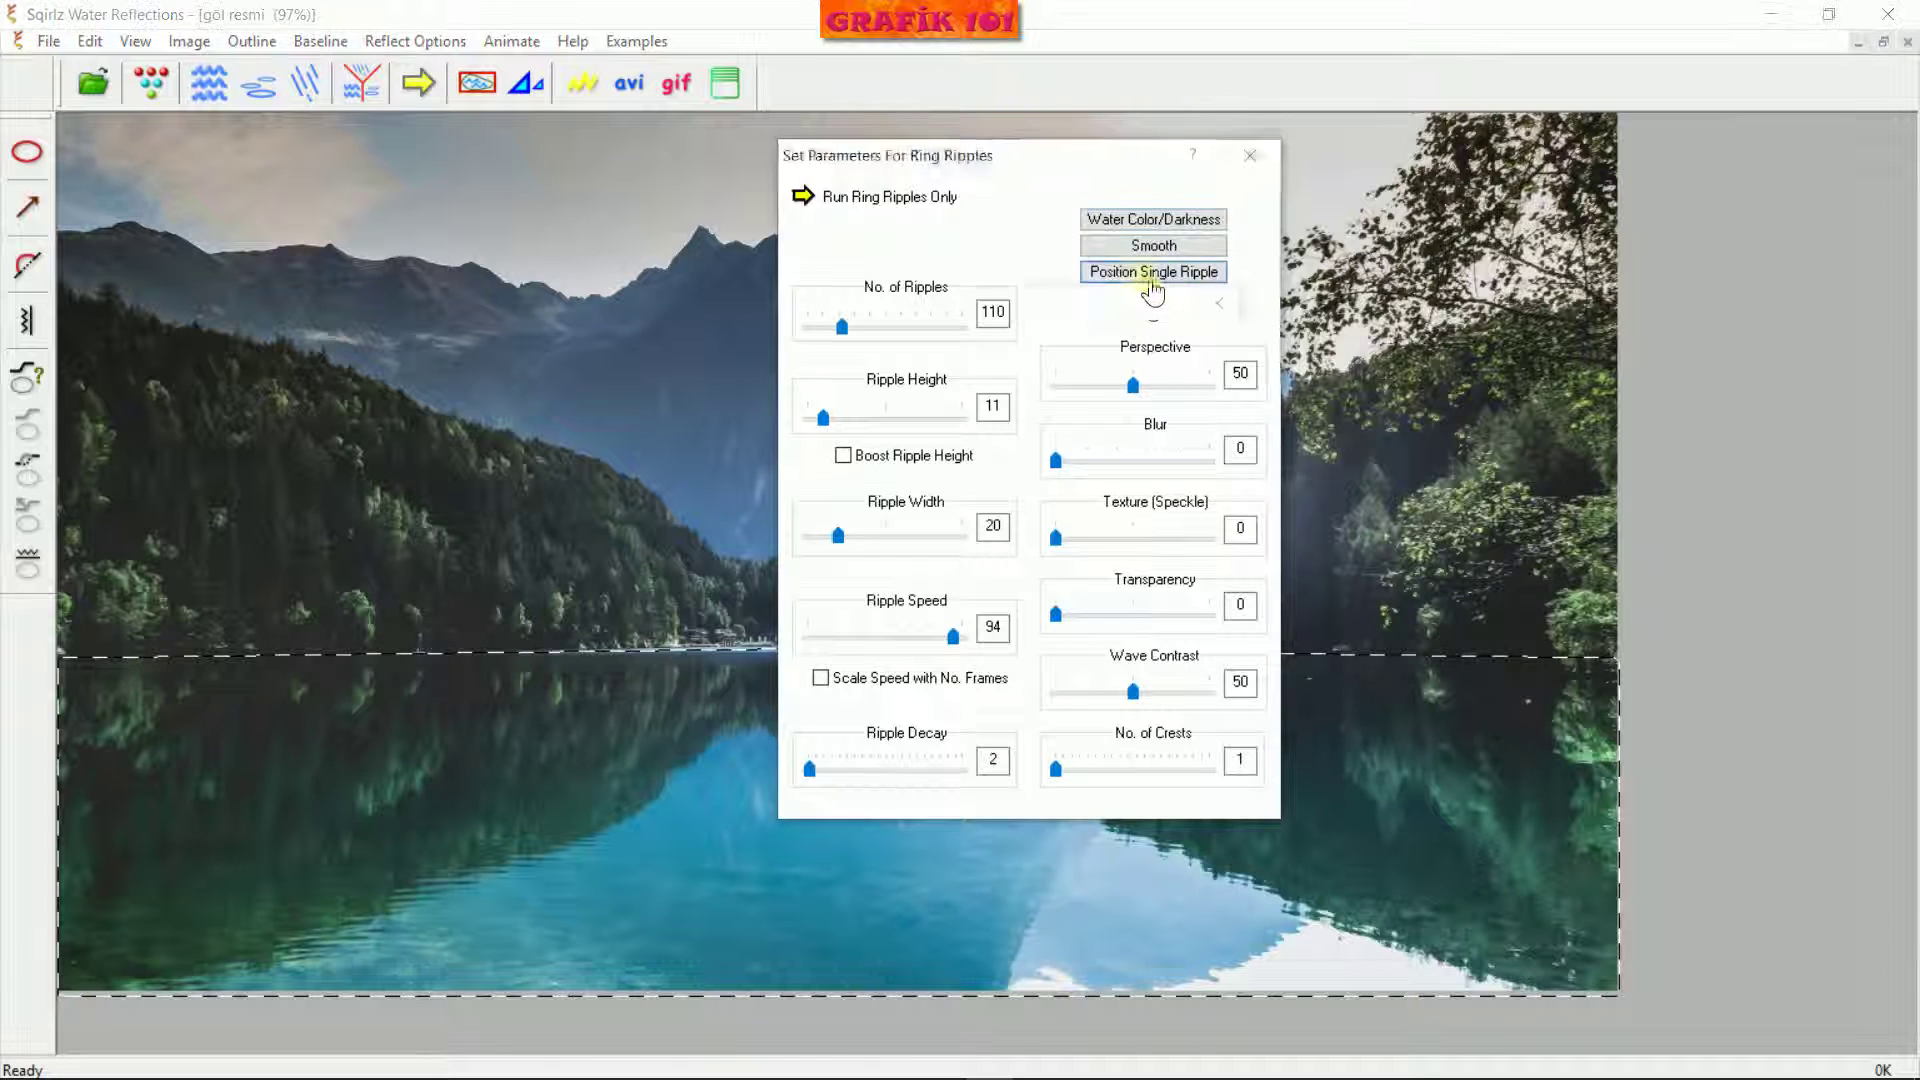
pyautogui.click(987, 206)
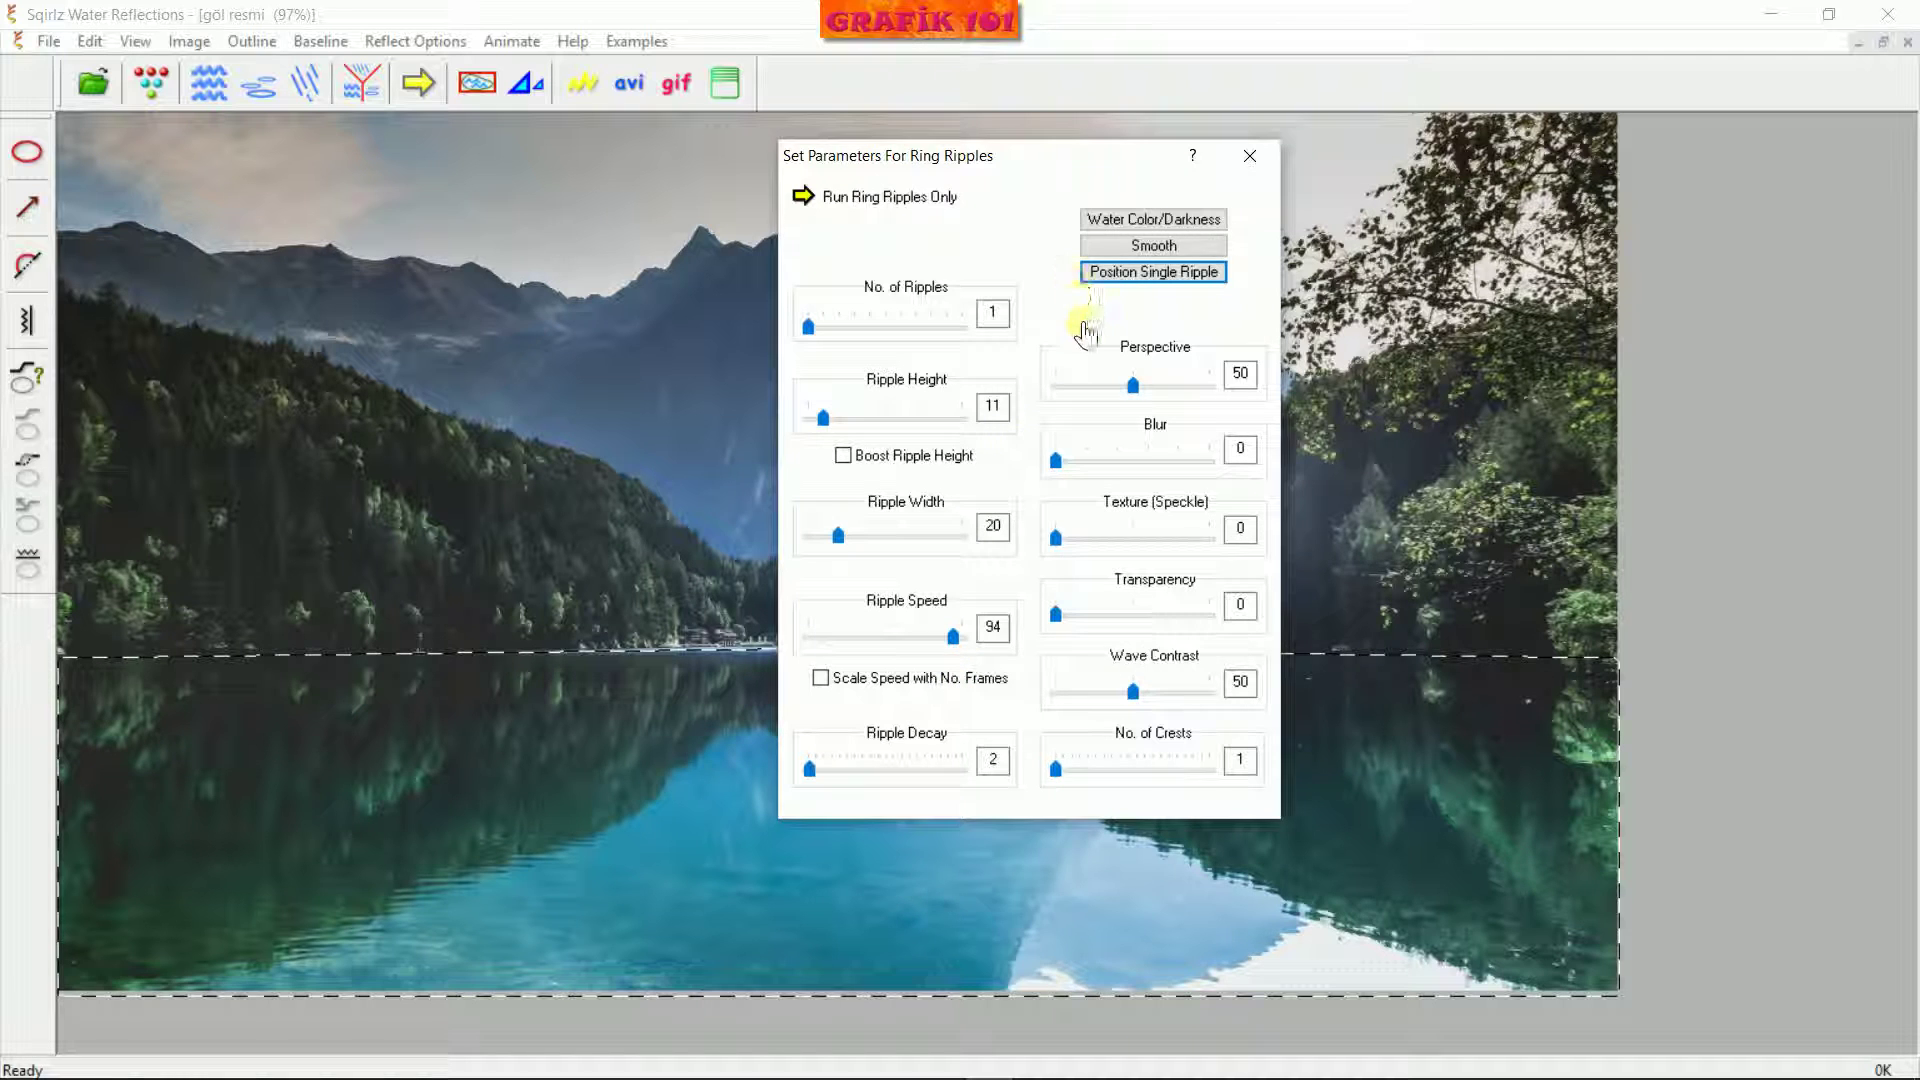
pyautogui.click(1250, 156)
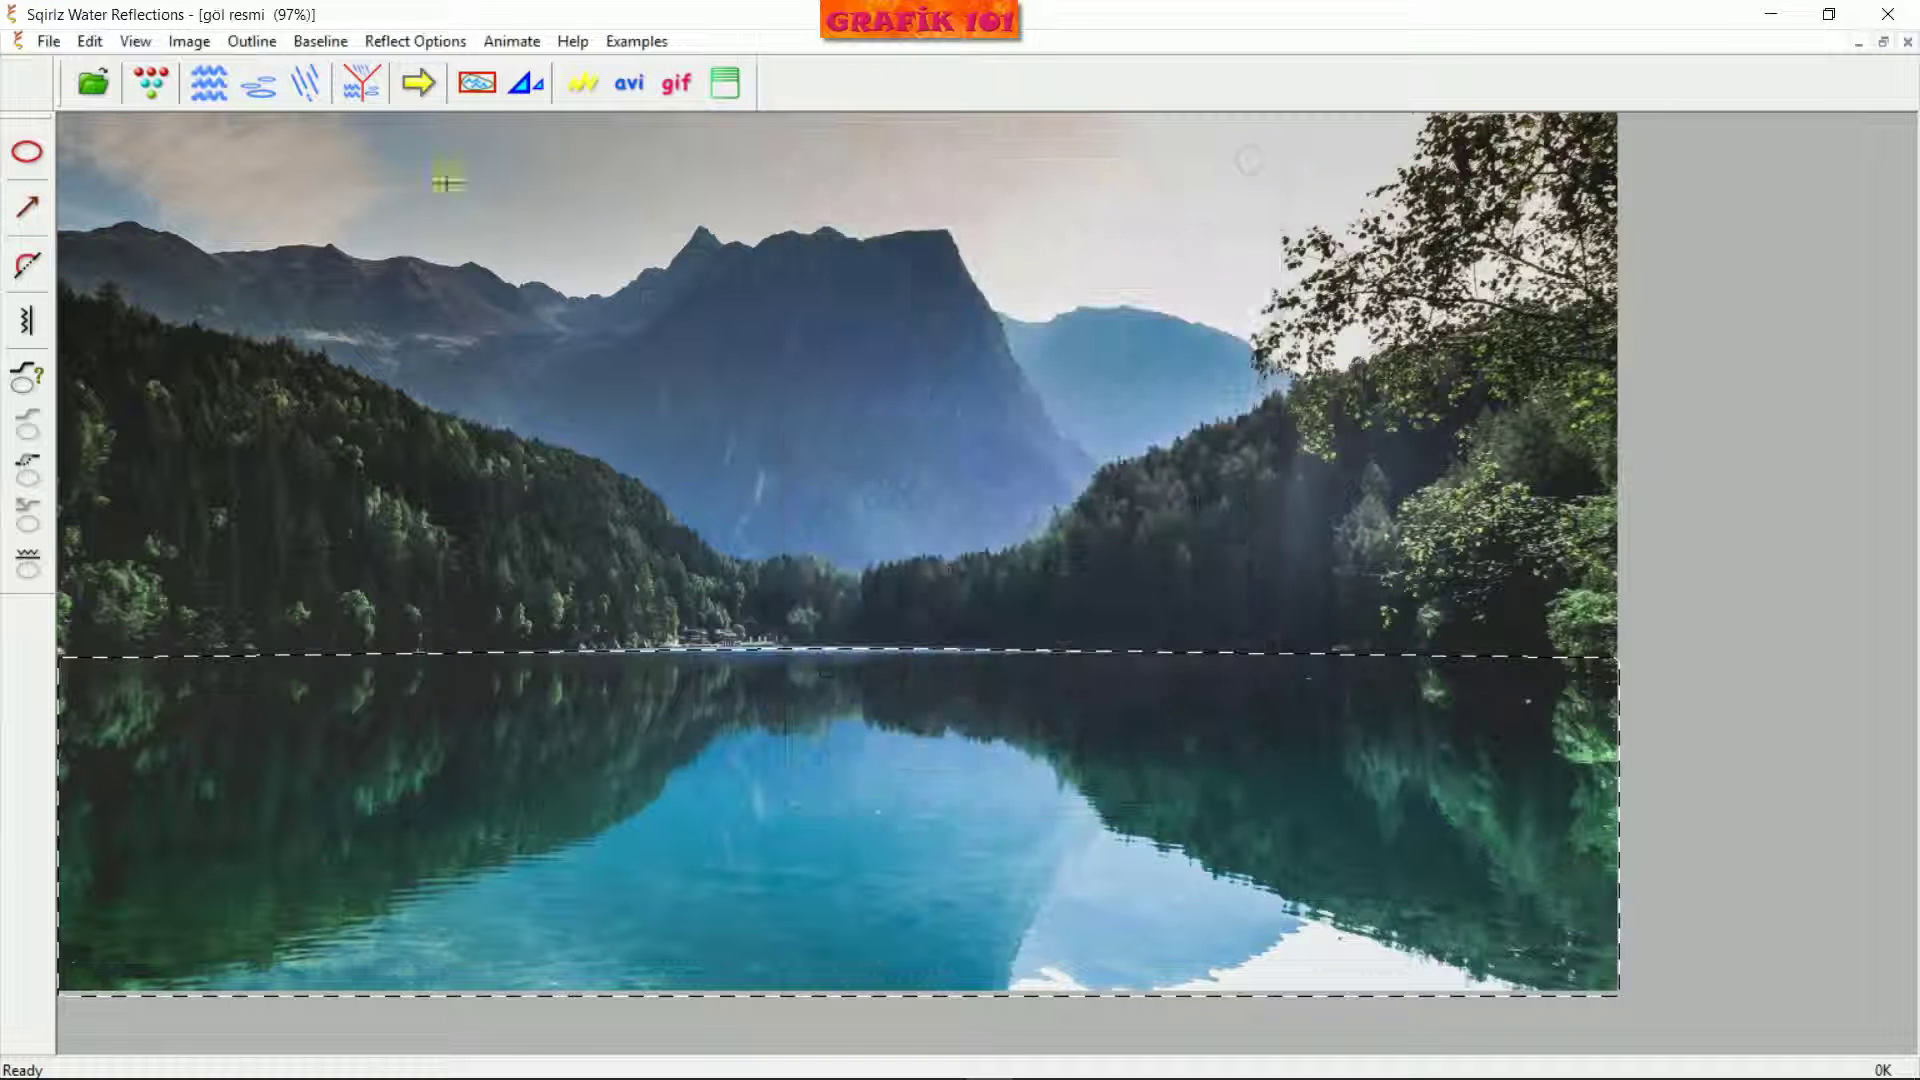
# Open the rain or snow parameters and preview the rain with its current settings
pyautogui.click(304, 82)
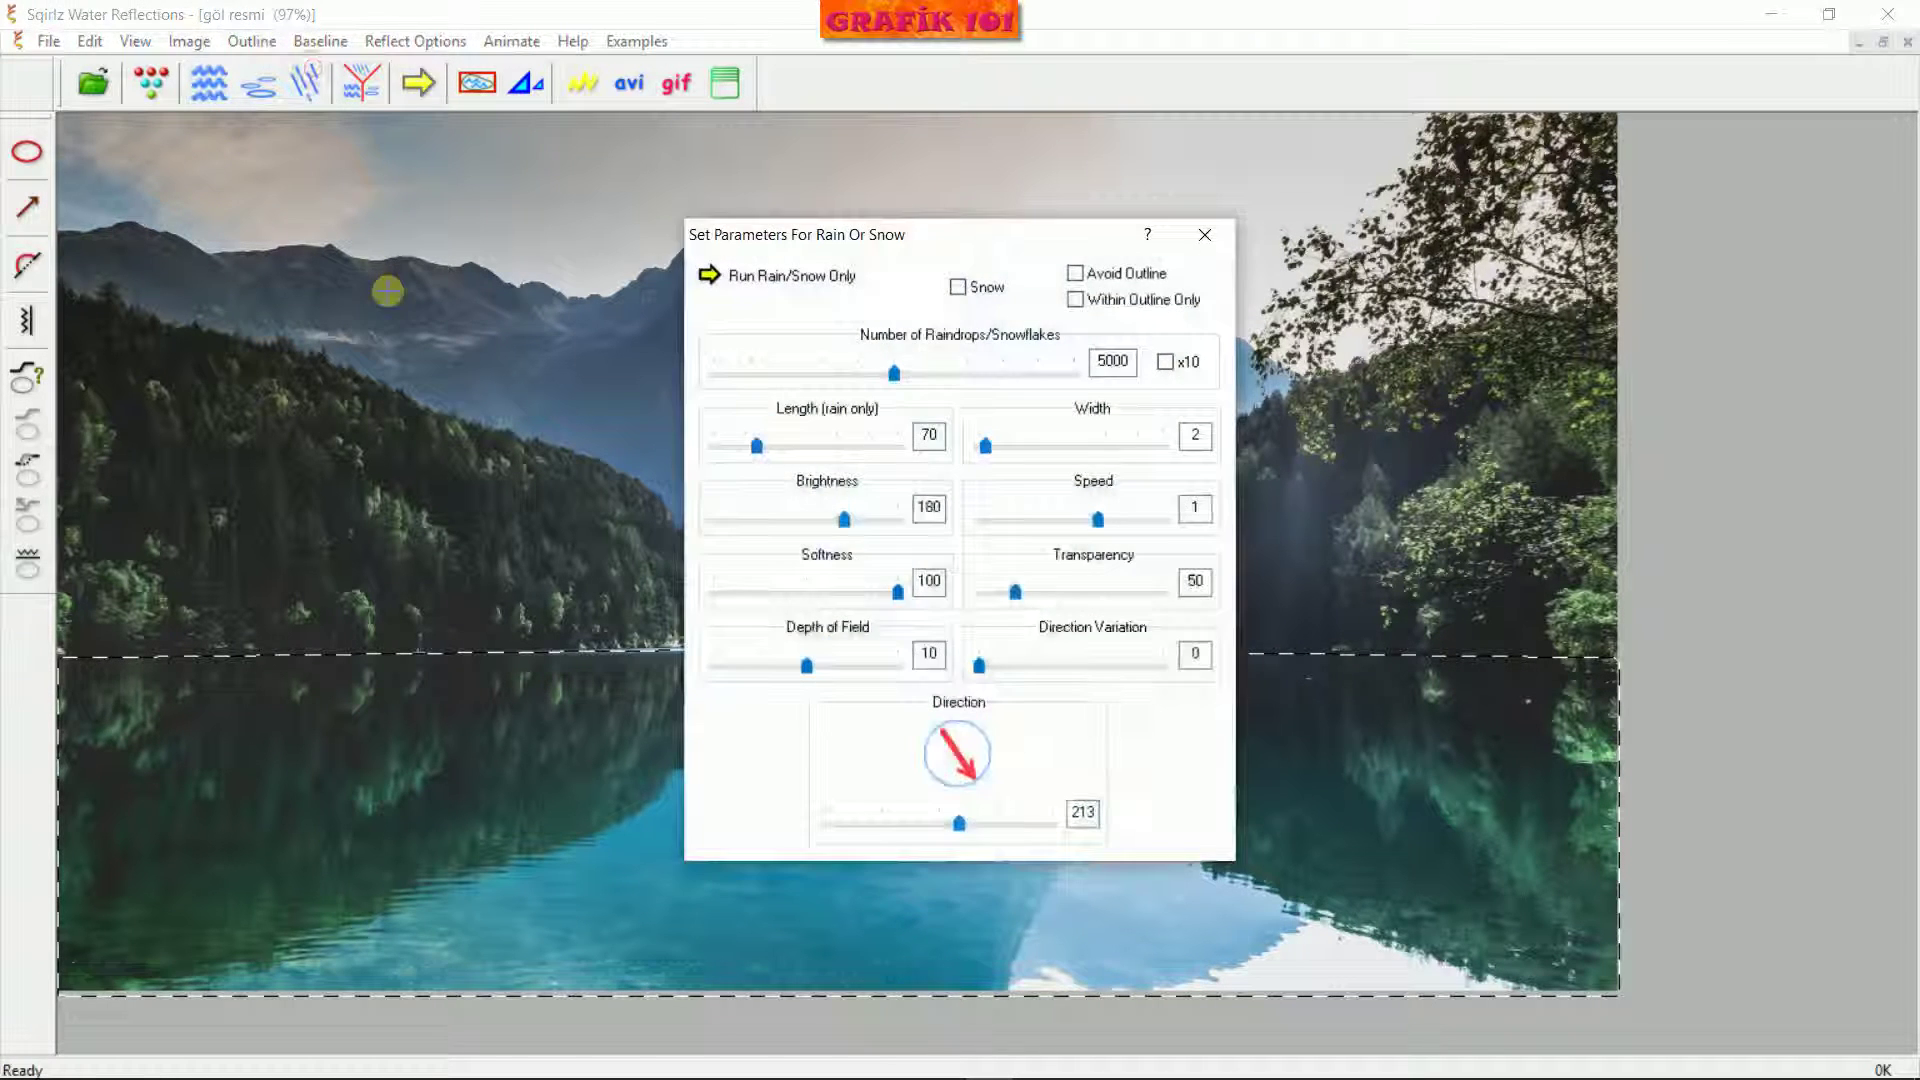
pyautogui.click(714, 278)
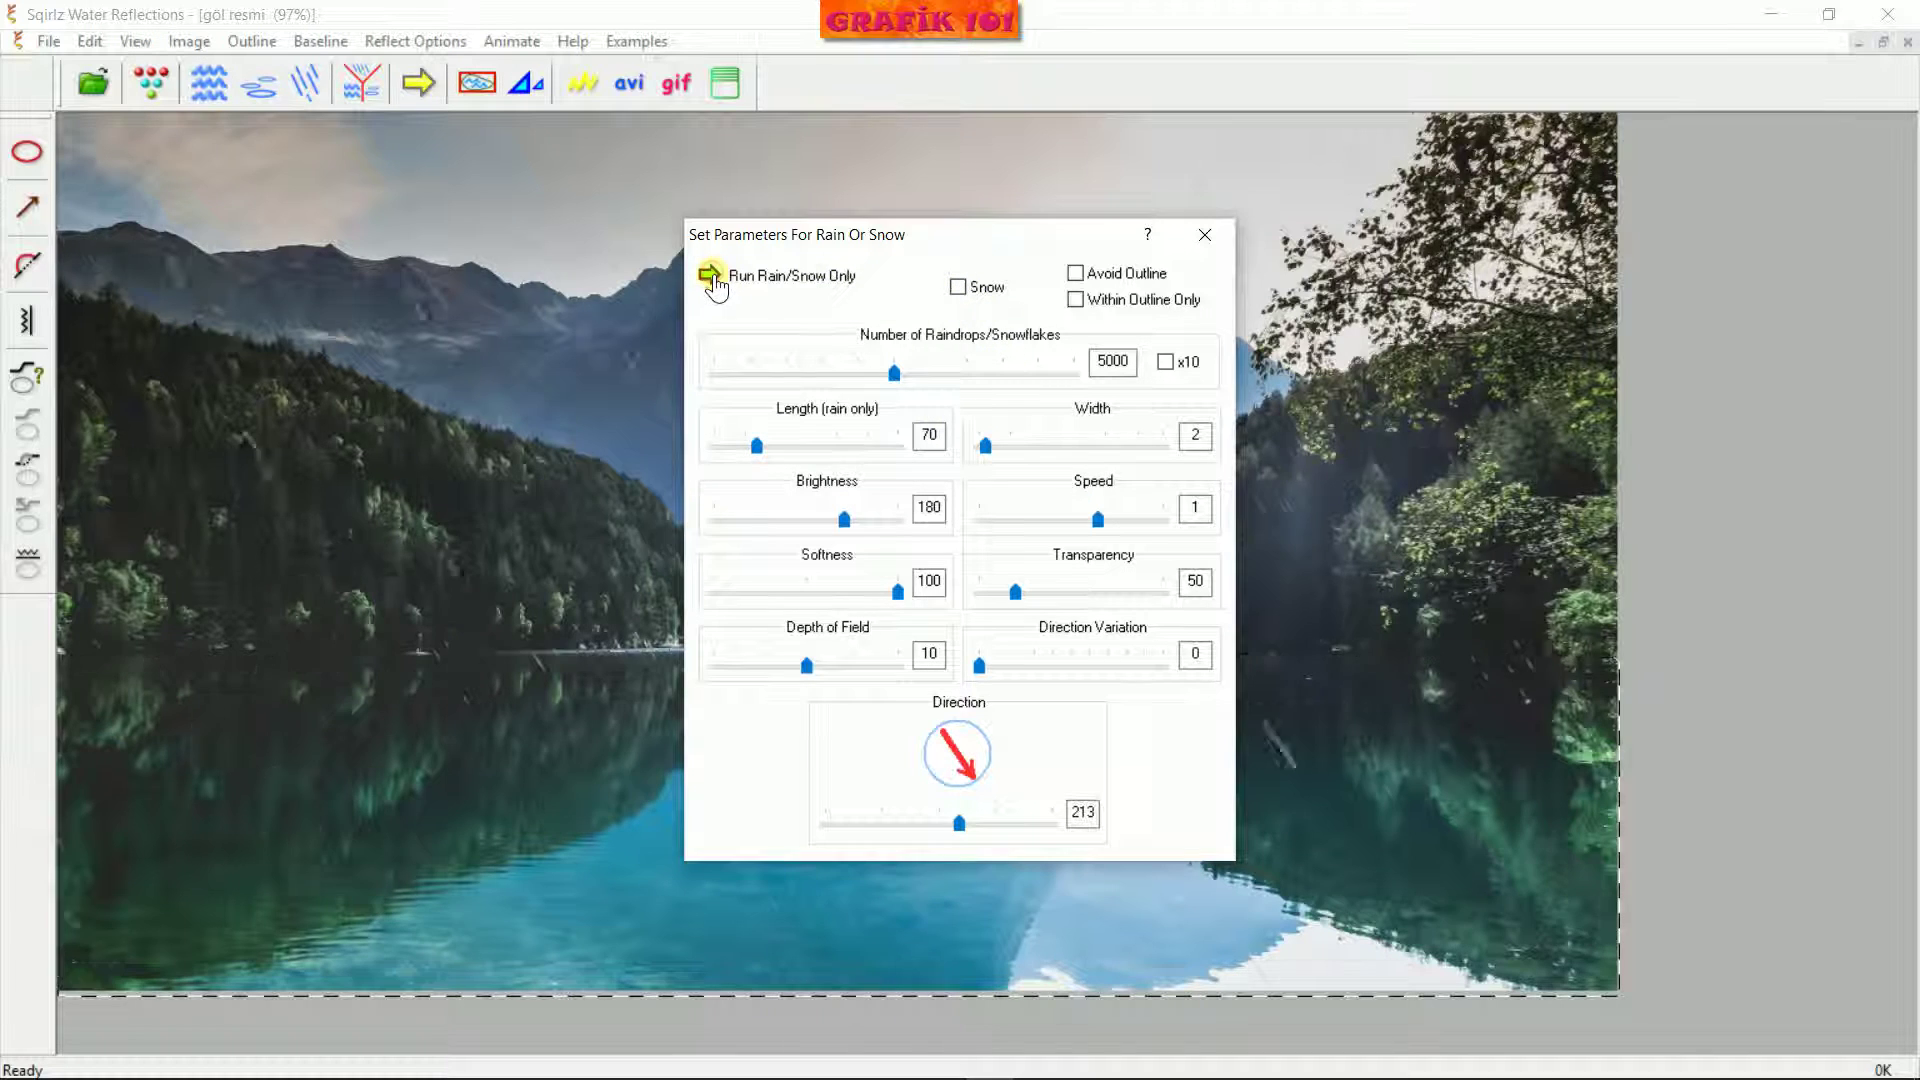
pyautogui.moveTo(903, 258); pyautogui.dragTo(932, 210)
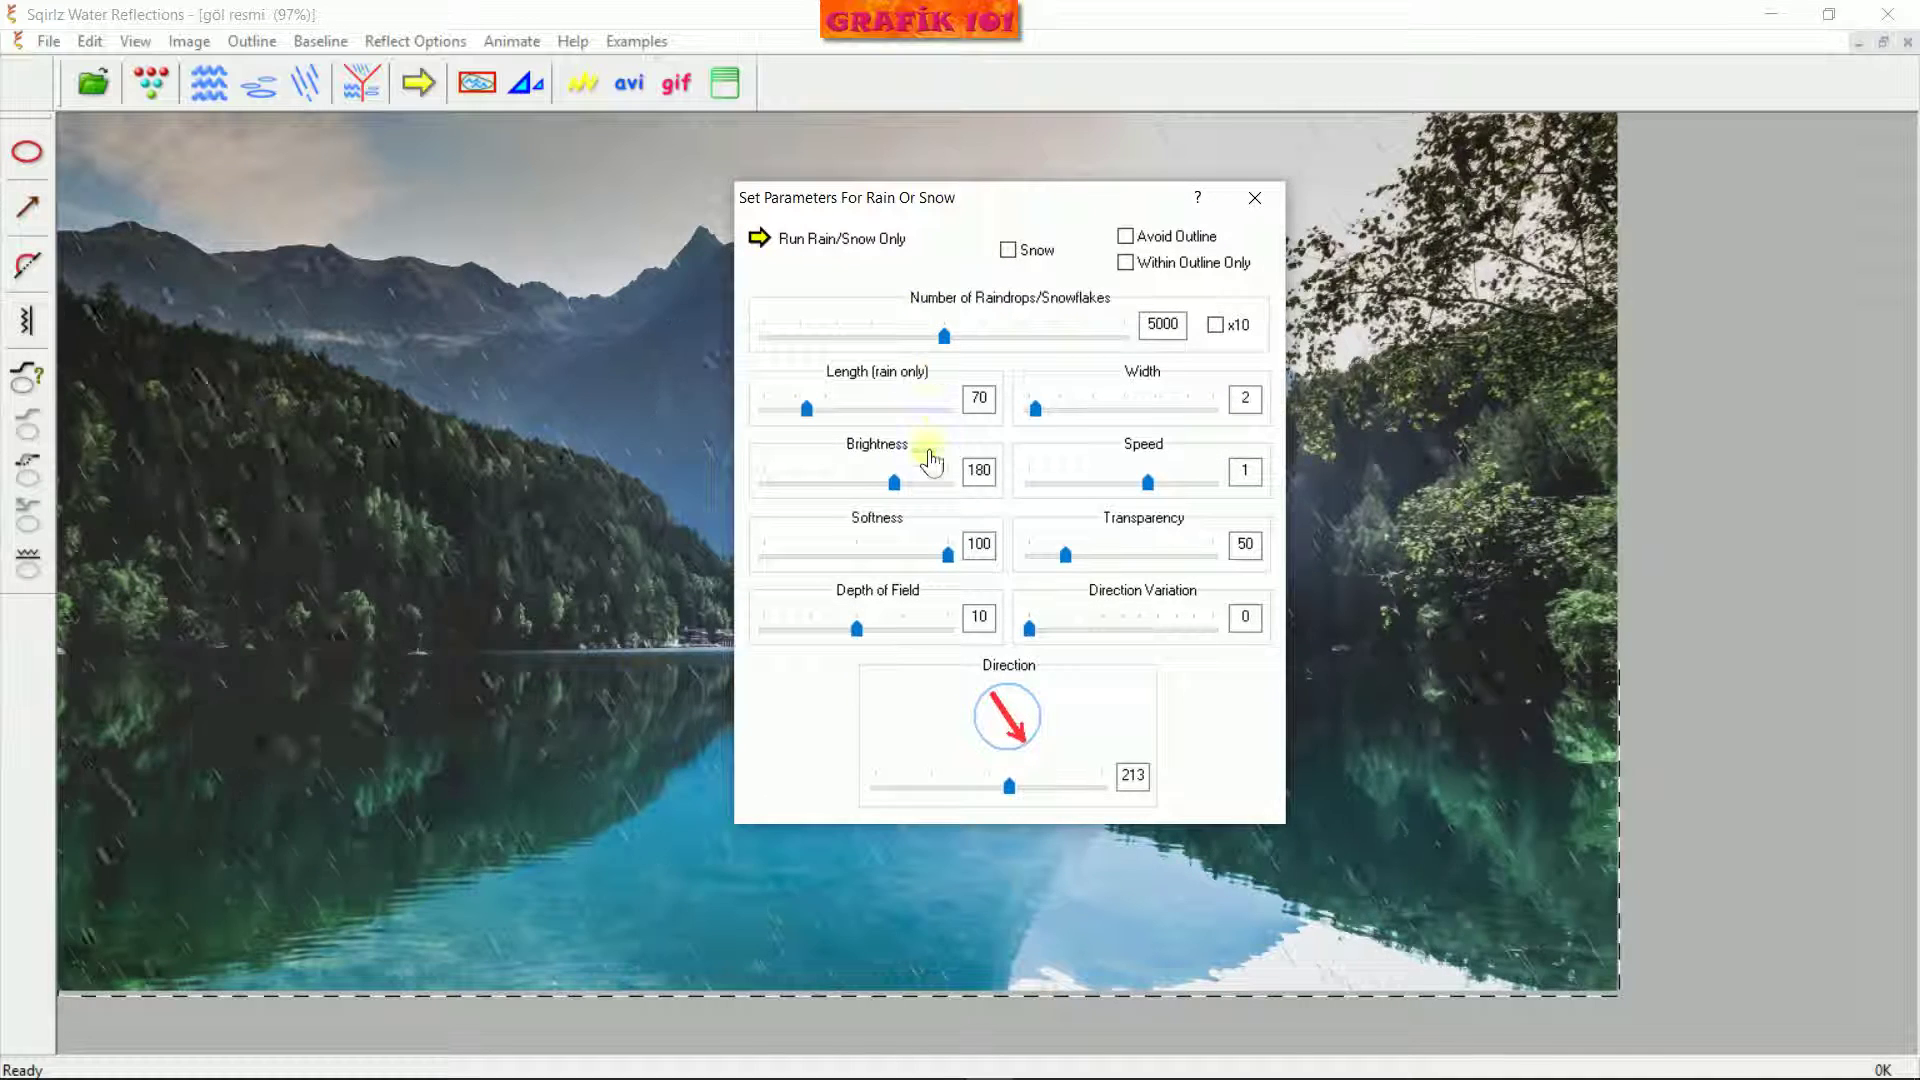
pyautogui.click(812, 240)
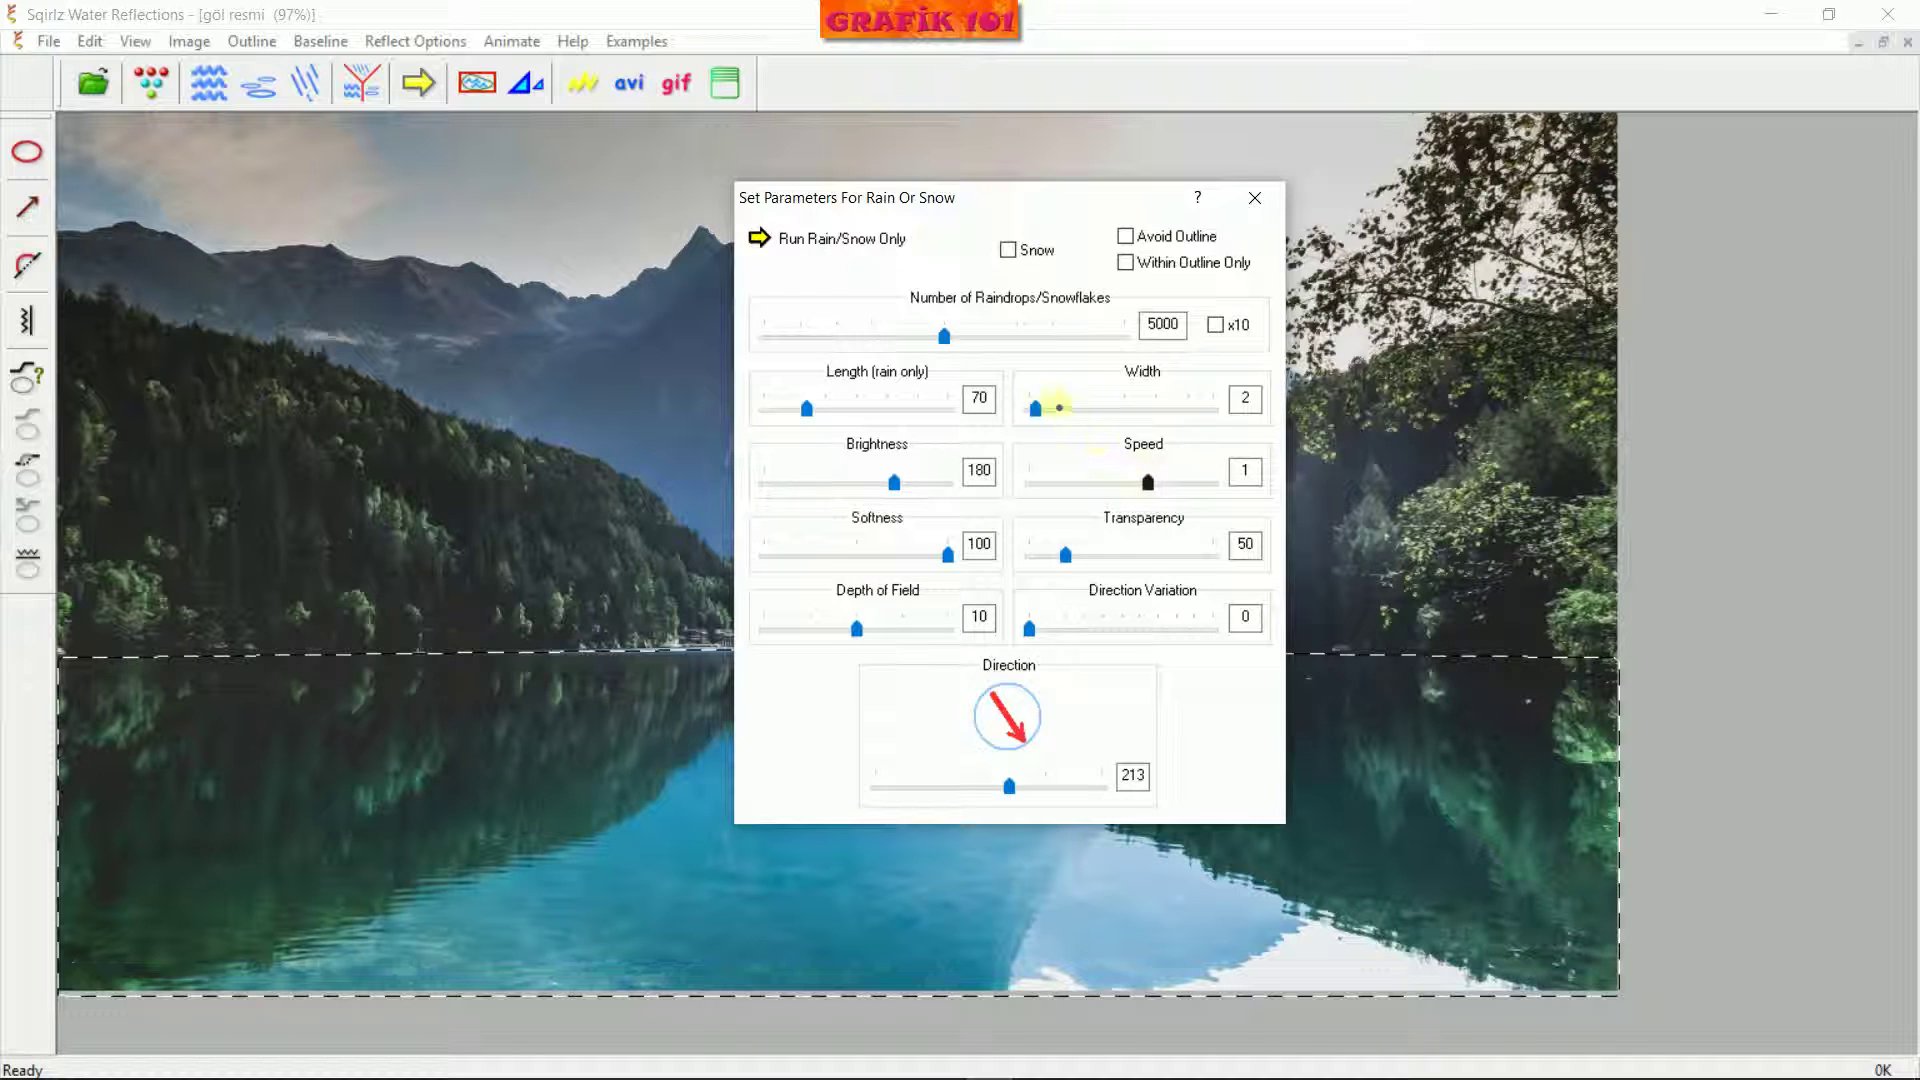
# Set the rain speed to 0.3 and preview the rain only
pyautogui.moveTo(1093, 416); pyautogui.dragTo(1199, 497)
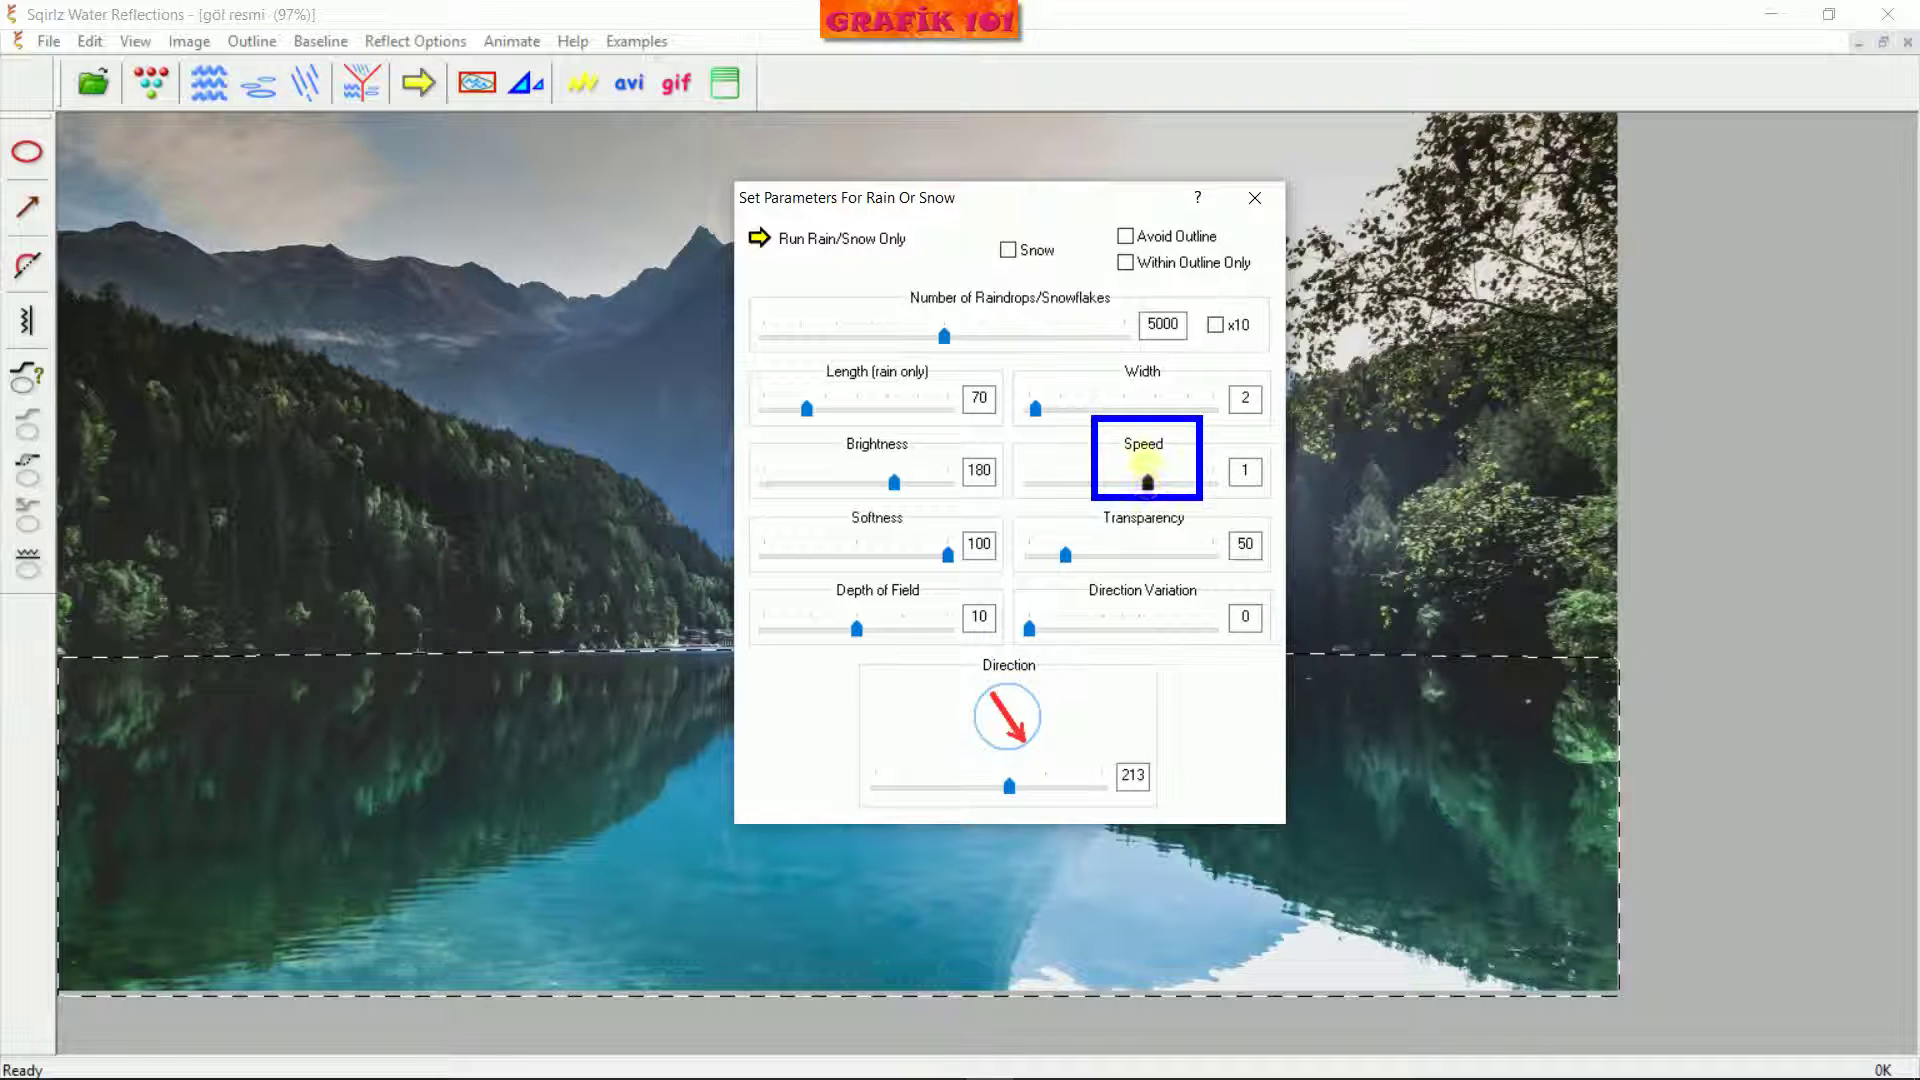
pyautogui.moveTo(1141, 490); pyautogui.dragTo(1100, 484)
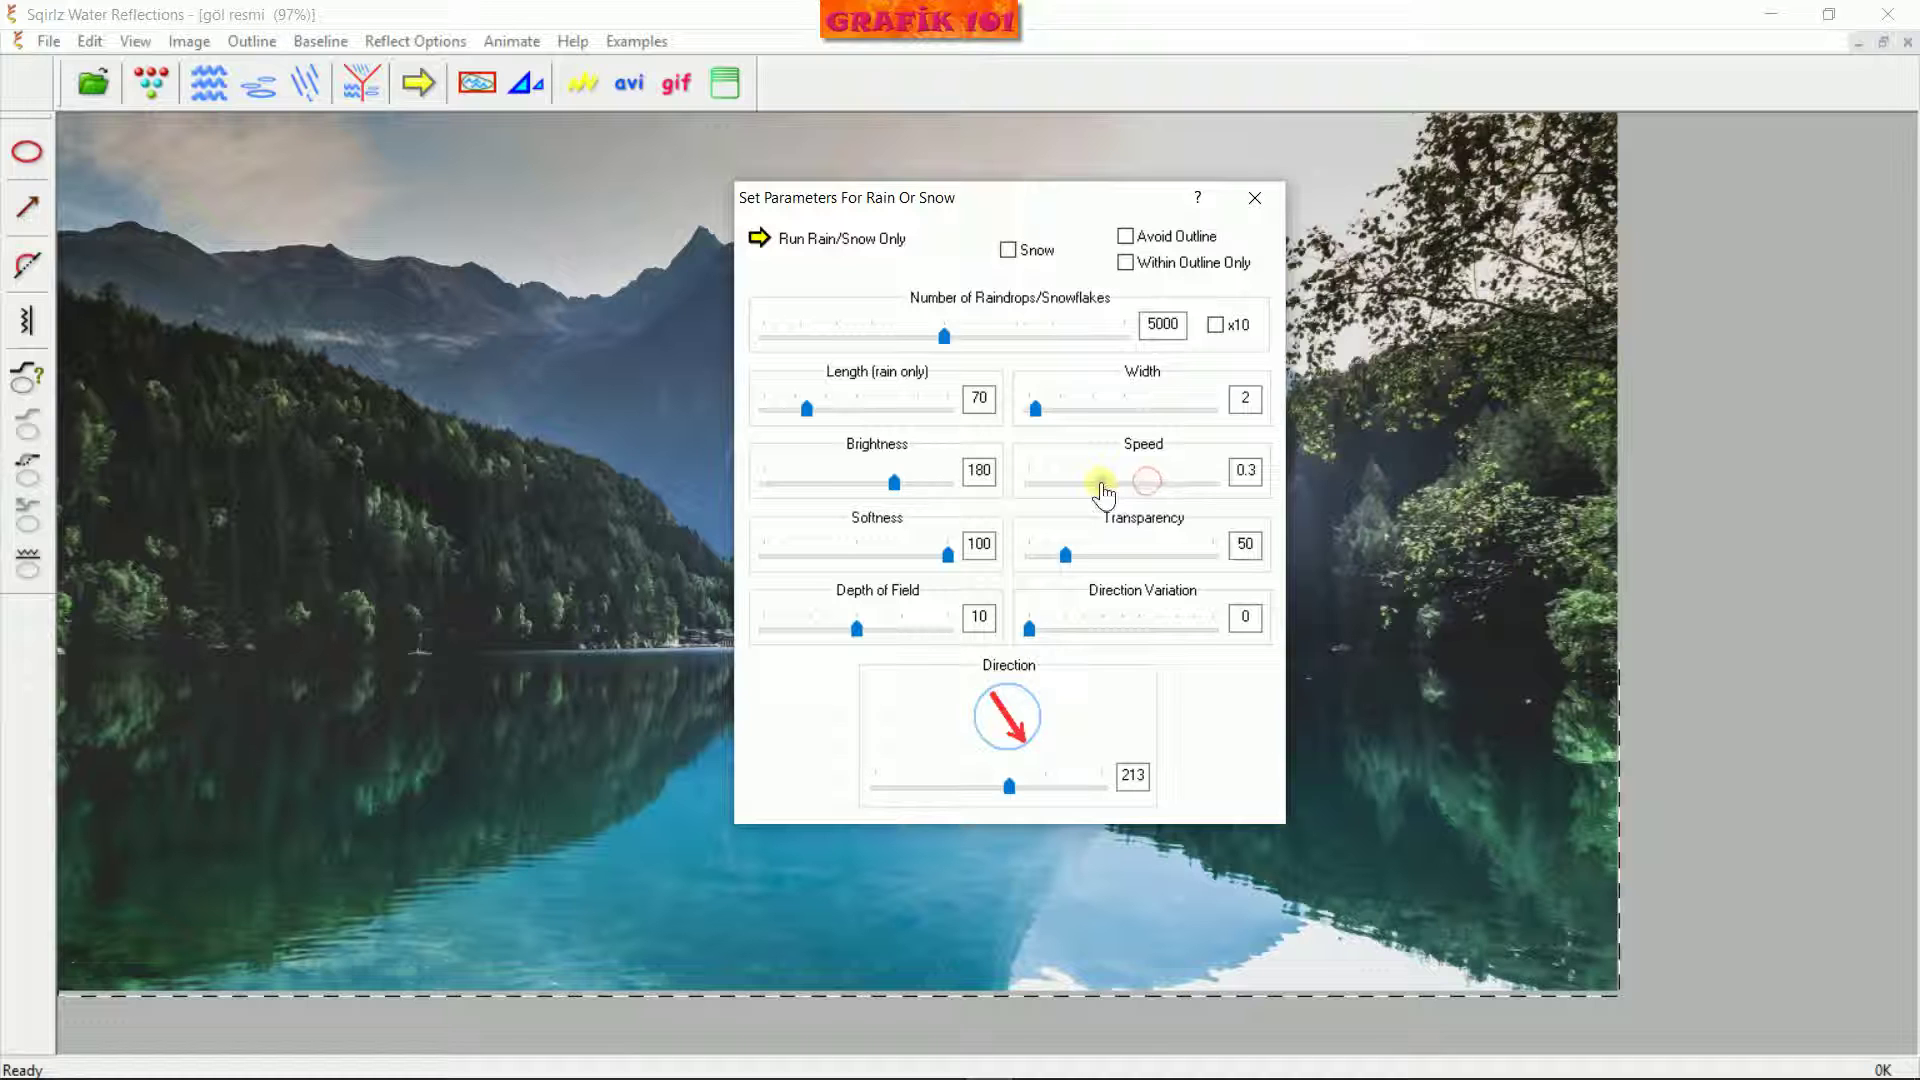
pyautogui.click(761, 240)
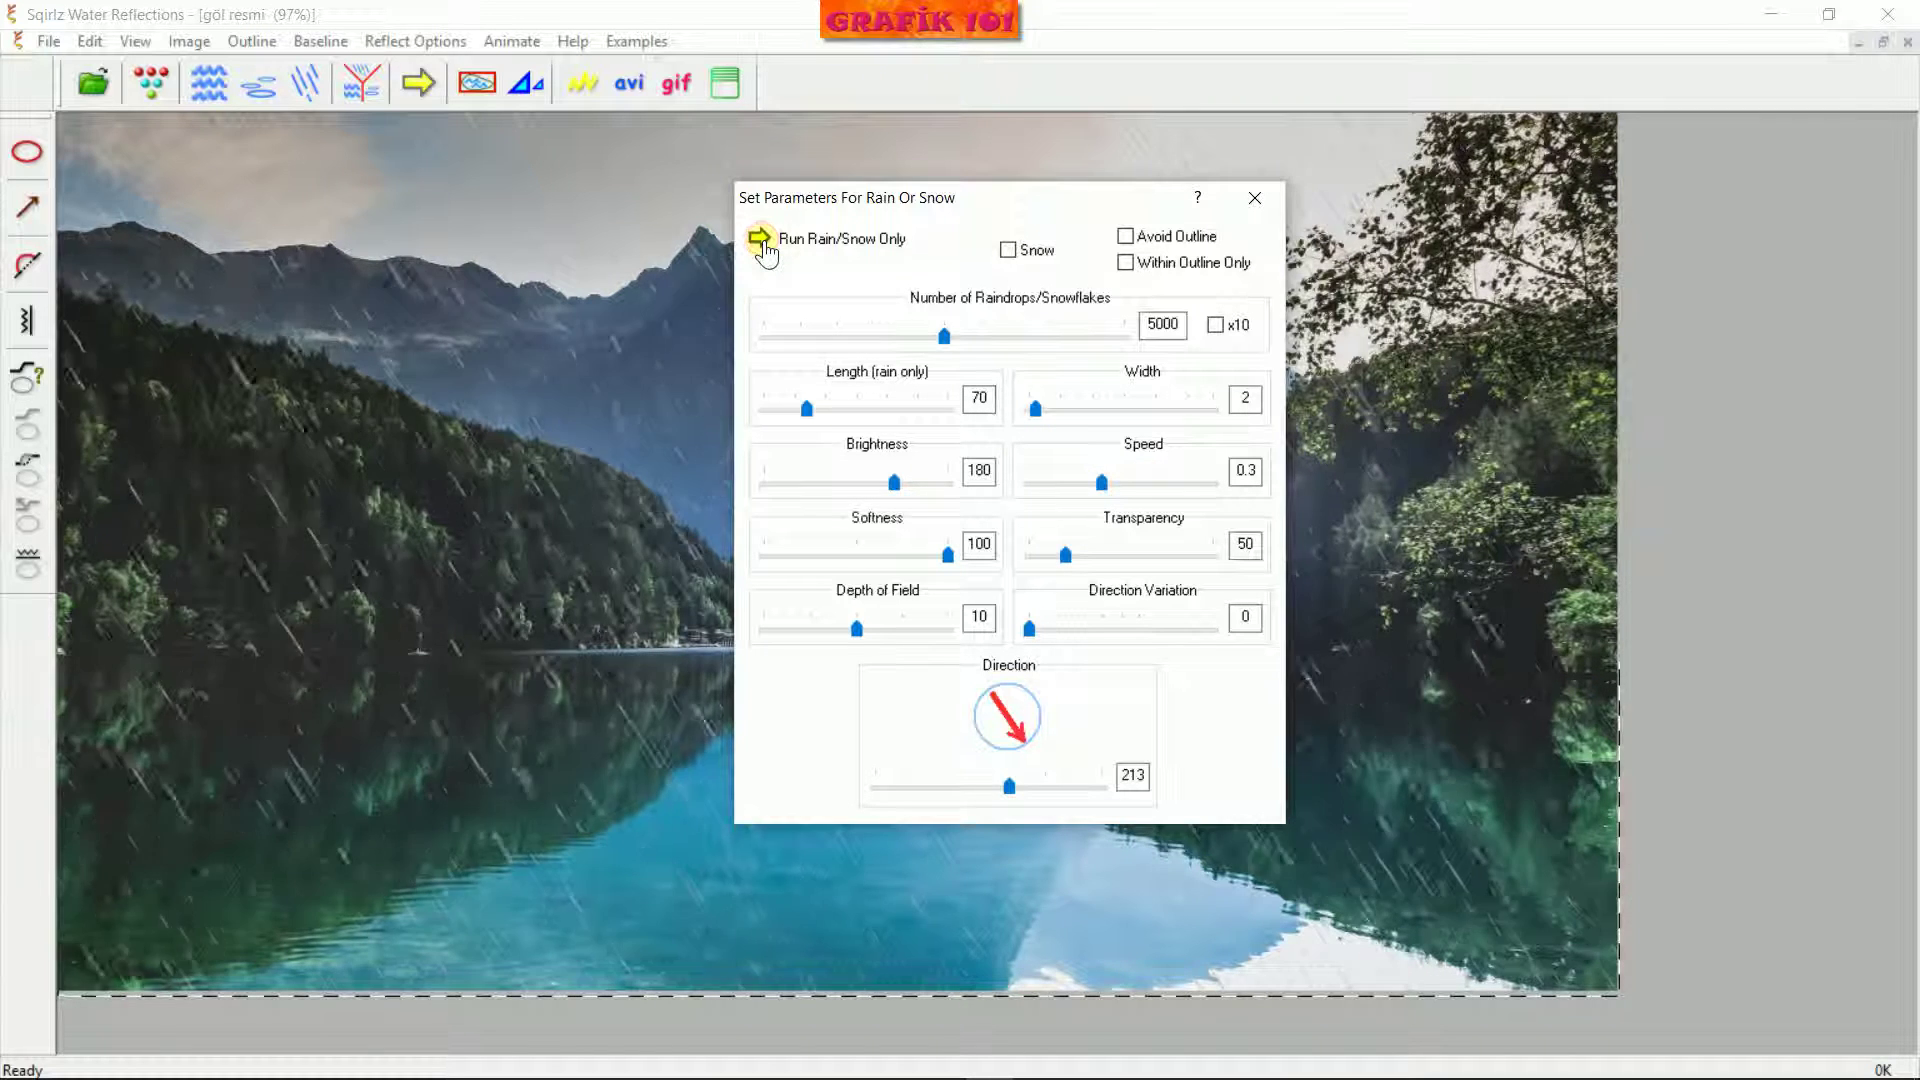
# Lower the rain speed to 0.06 and preview the slower rain
pyautogui.moveTo(1101, 484); pyautogui.dragTo(1054, 488)
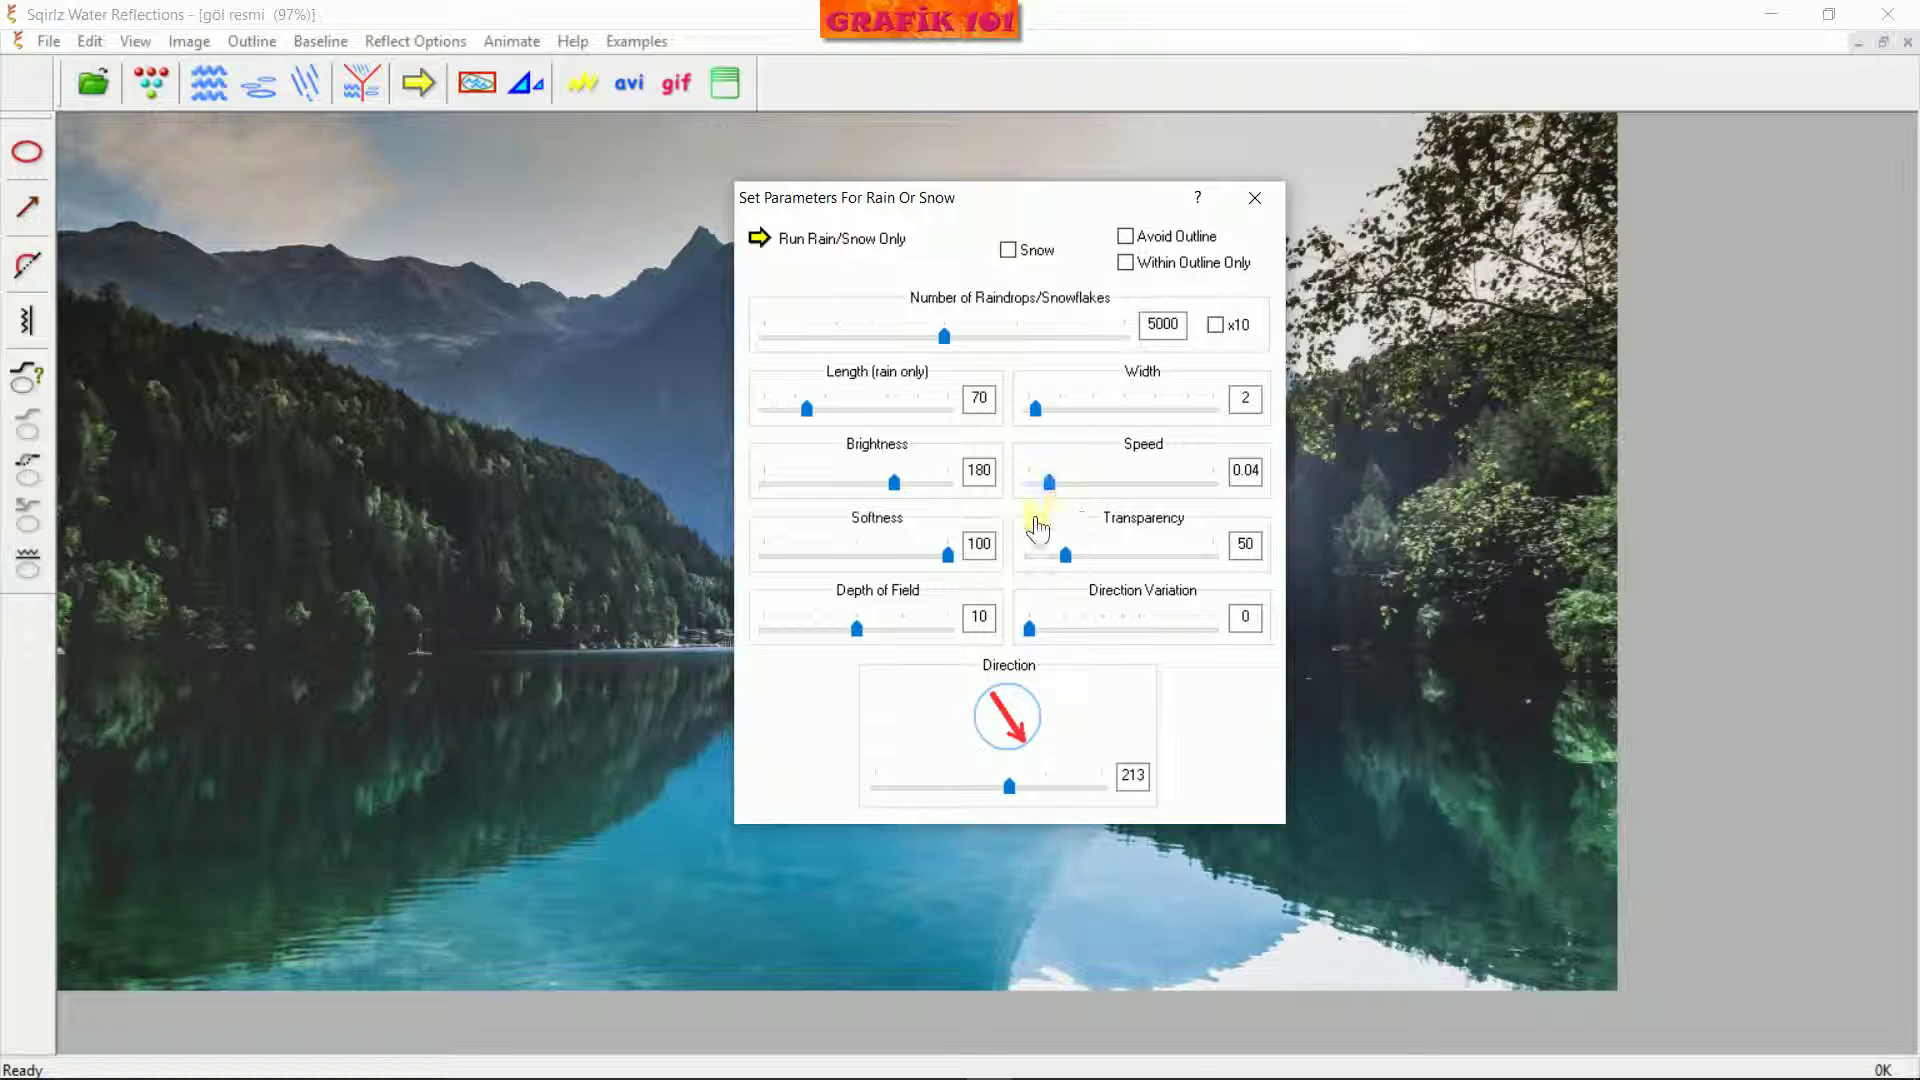
pyautogui.click(762, 244)
pyautogui.click(762, 240)
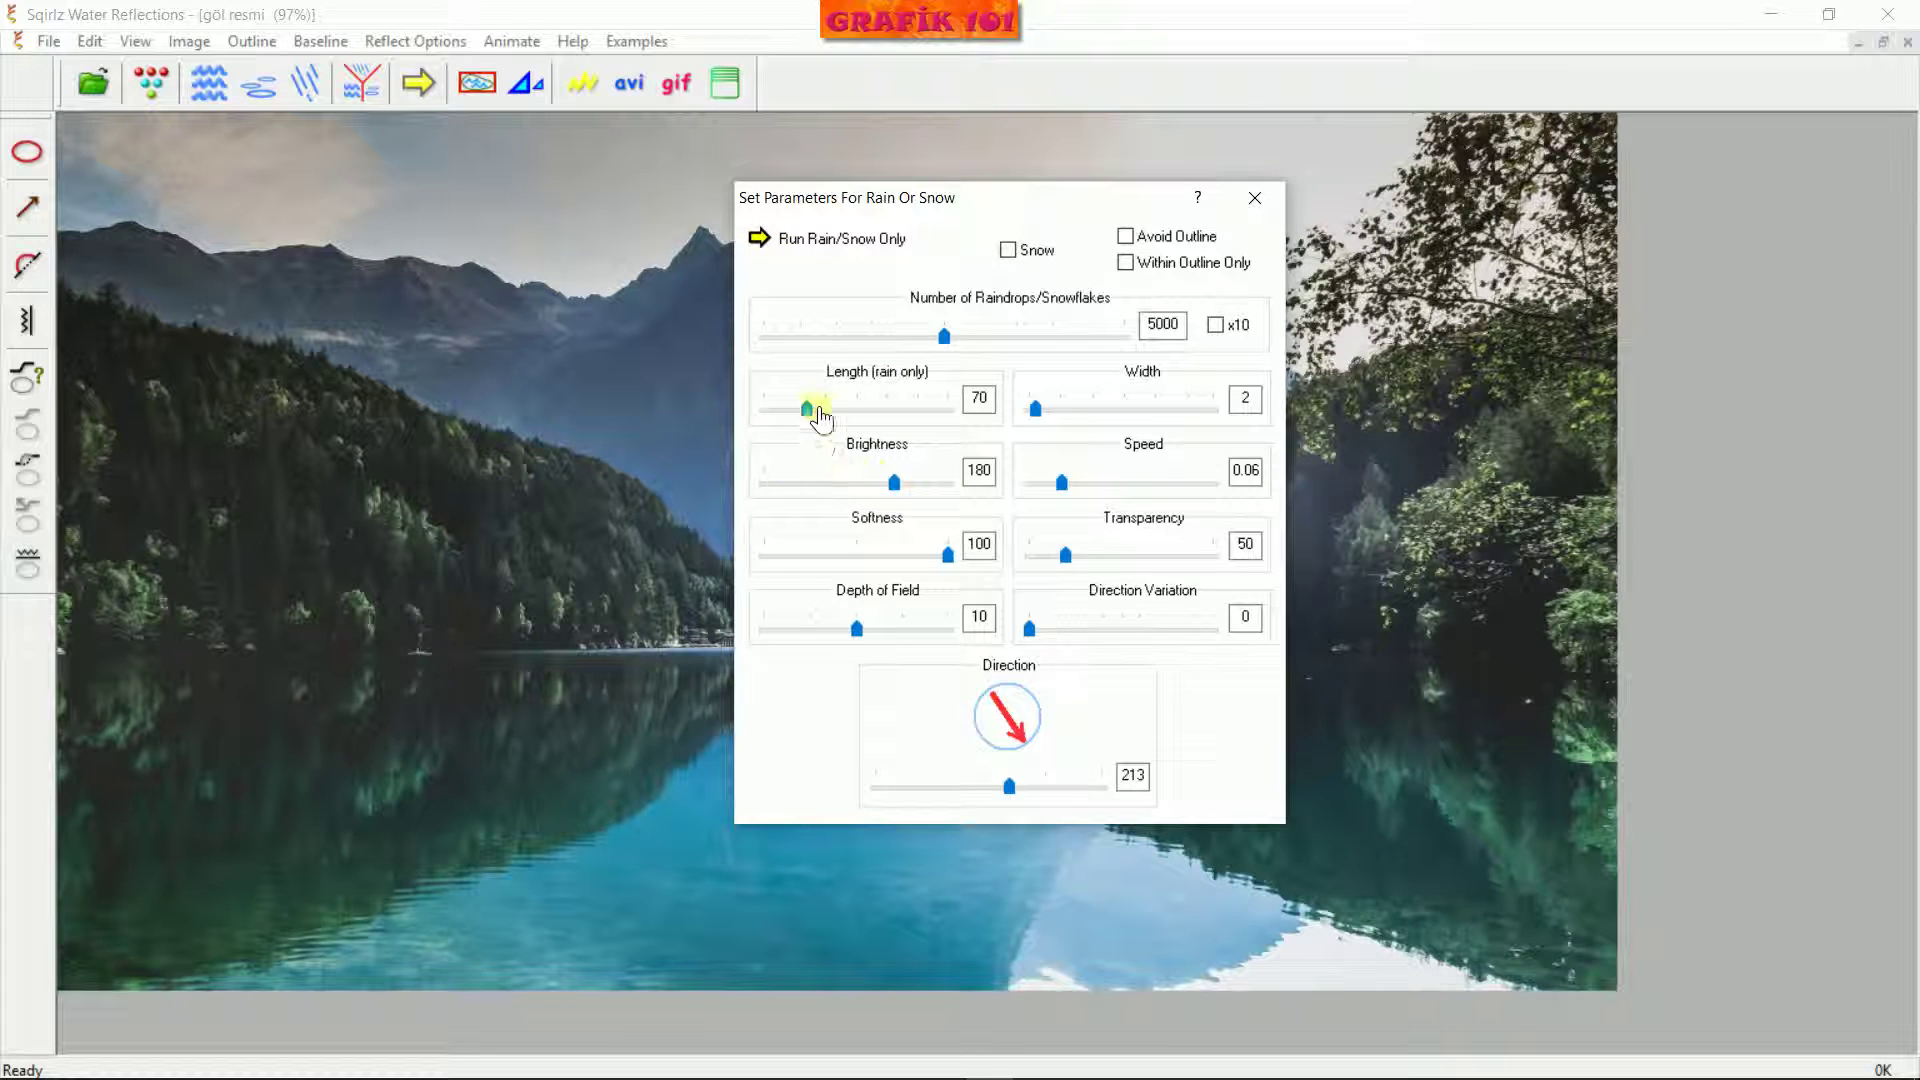
# Try raindrop lengths of 196 and 32, previewing the rain with each value
pyautogui.moveTo(811, 418); pyautogui.dragTo(886, 422)
pyautogui.click(766, 249)
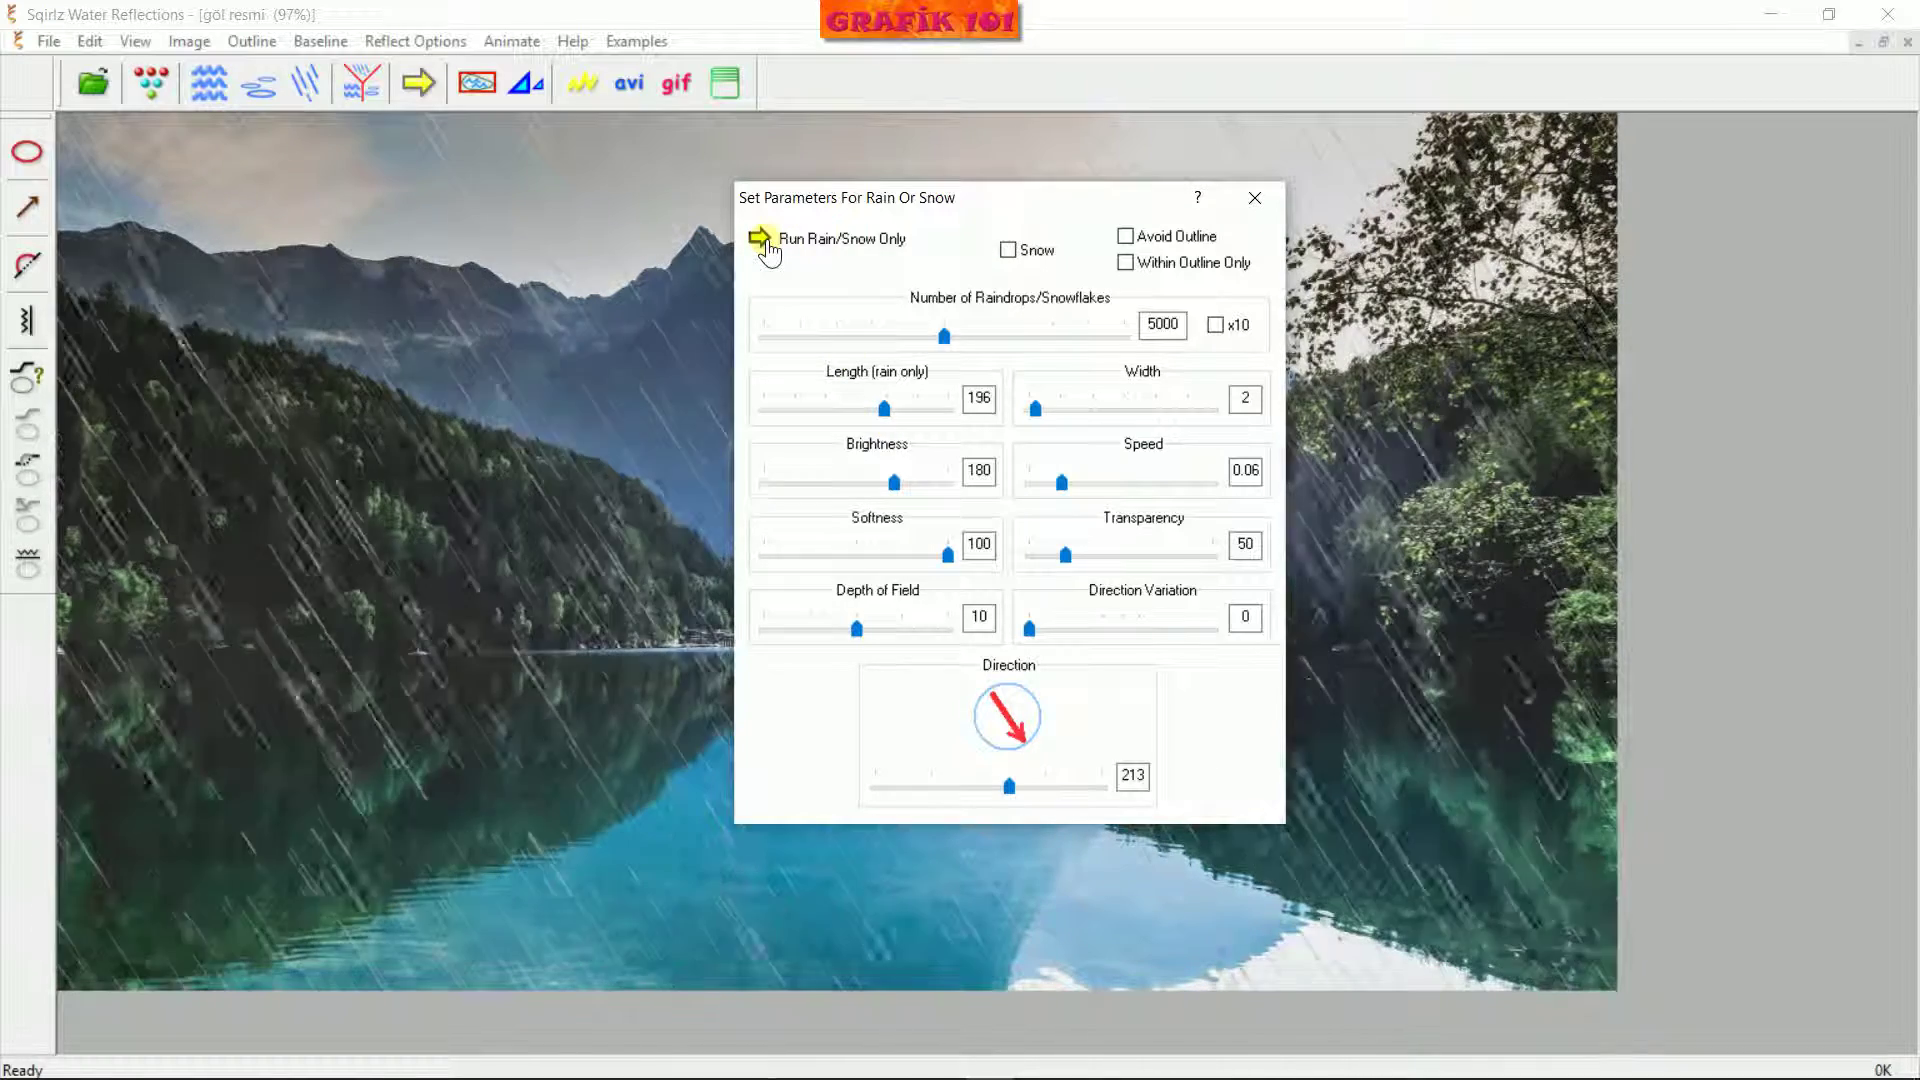
pyautogui.moveTo(884, 409); pyautogui.dragTo(796, 420)
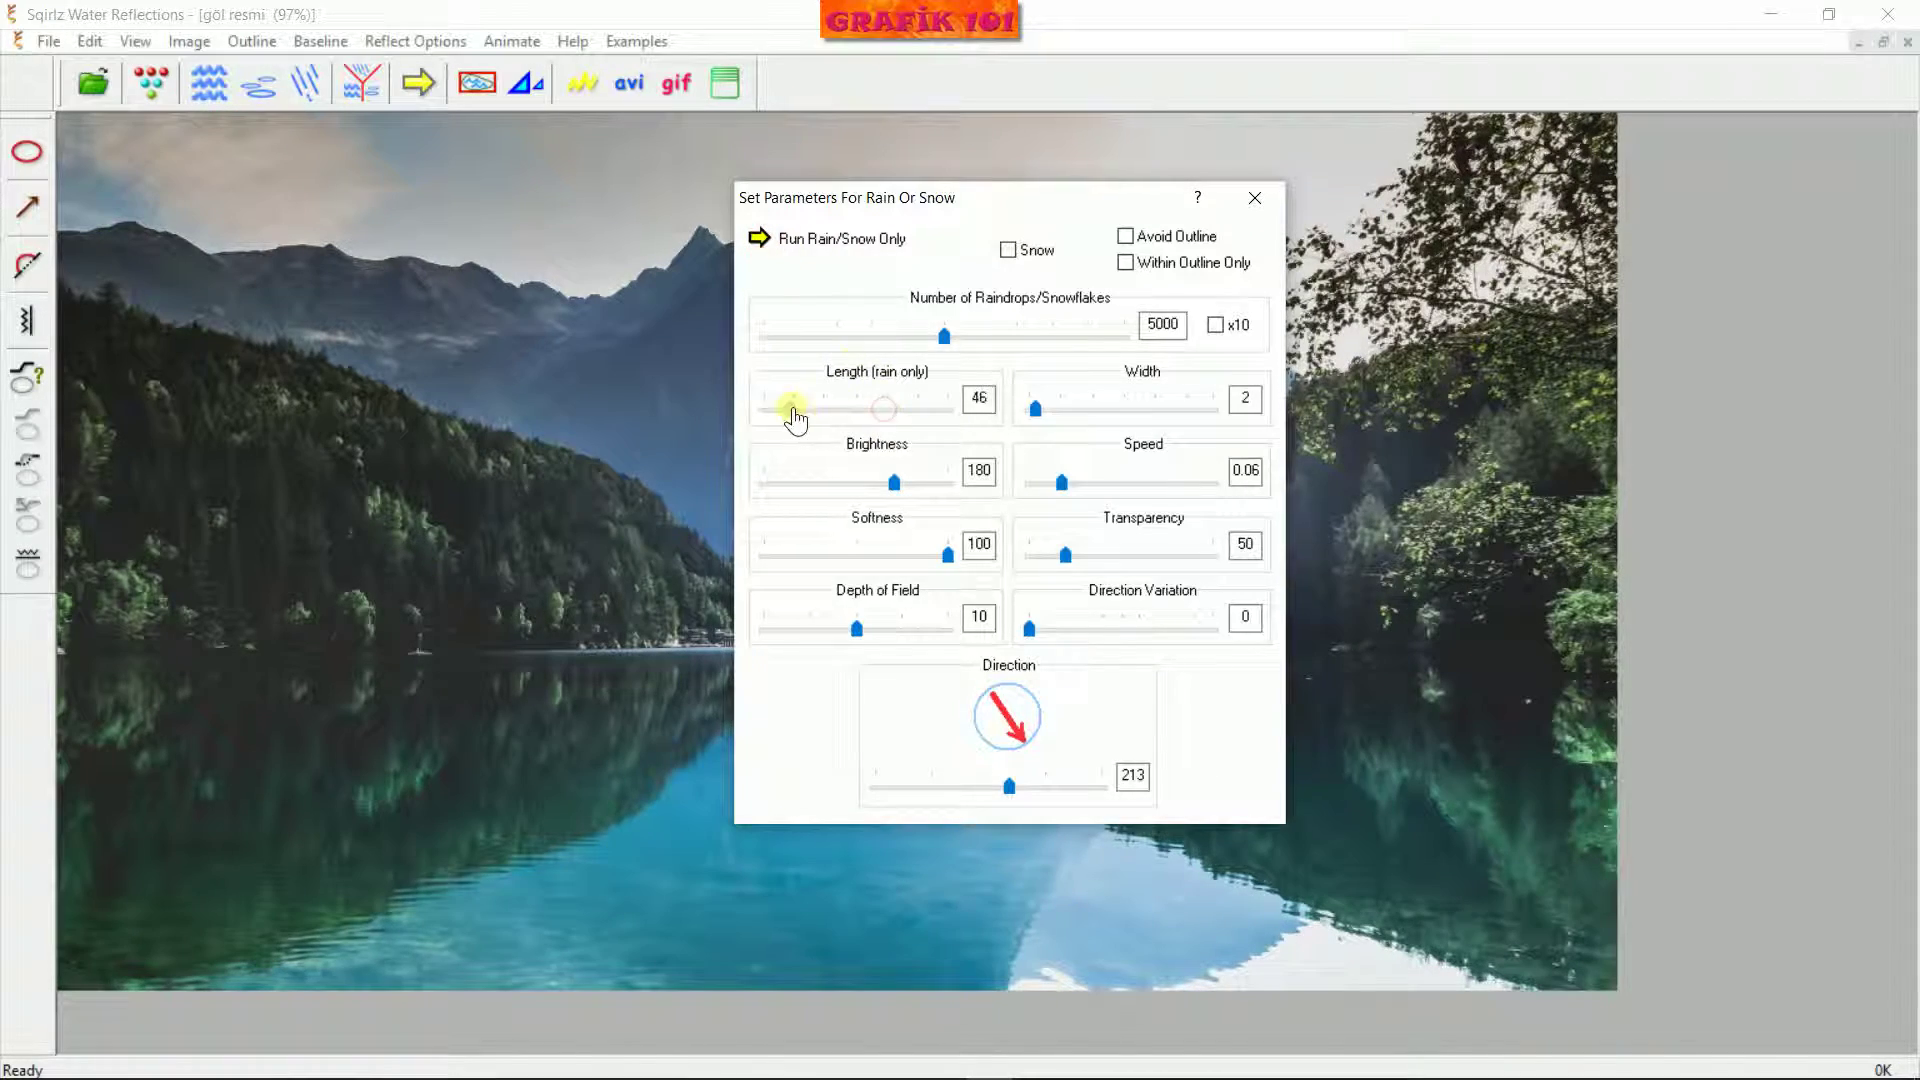
pyautogui.click(757, 238)
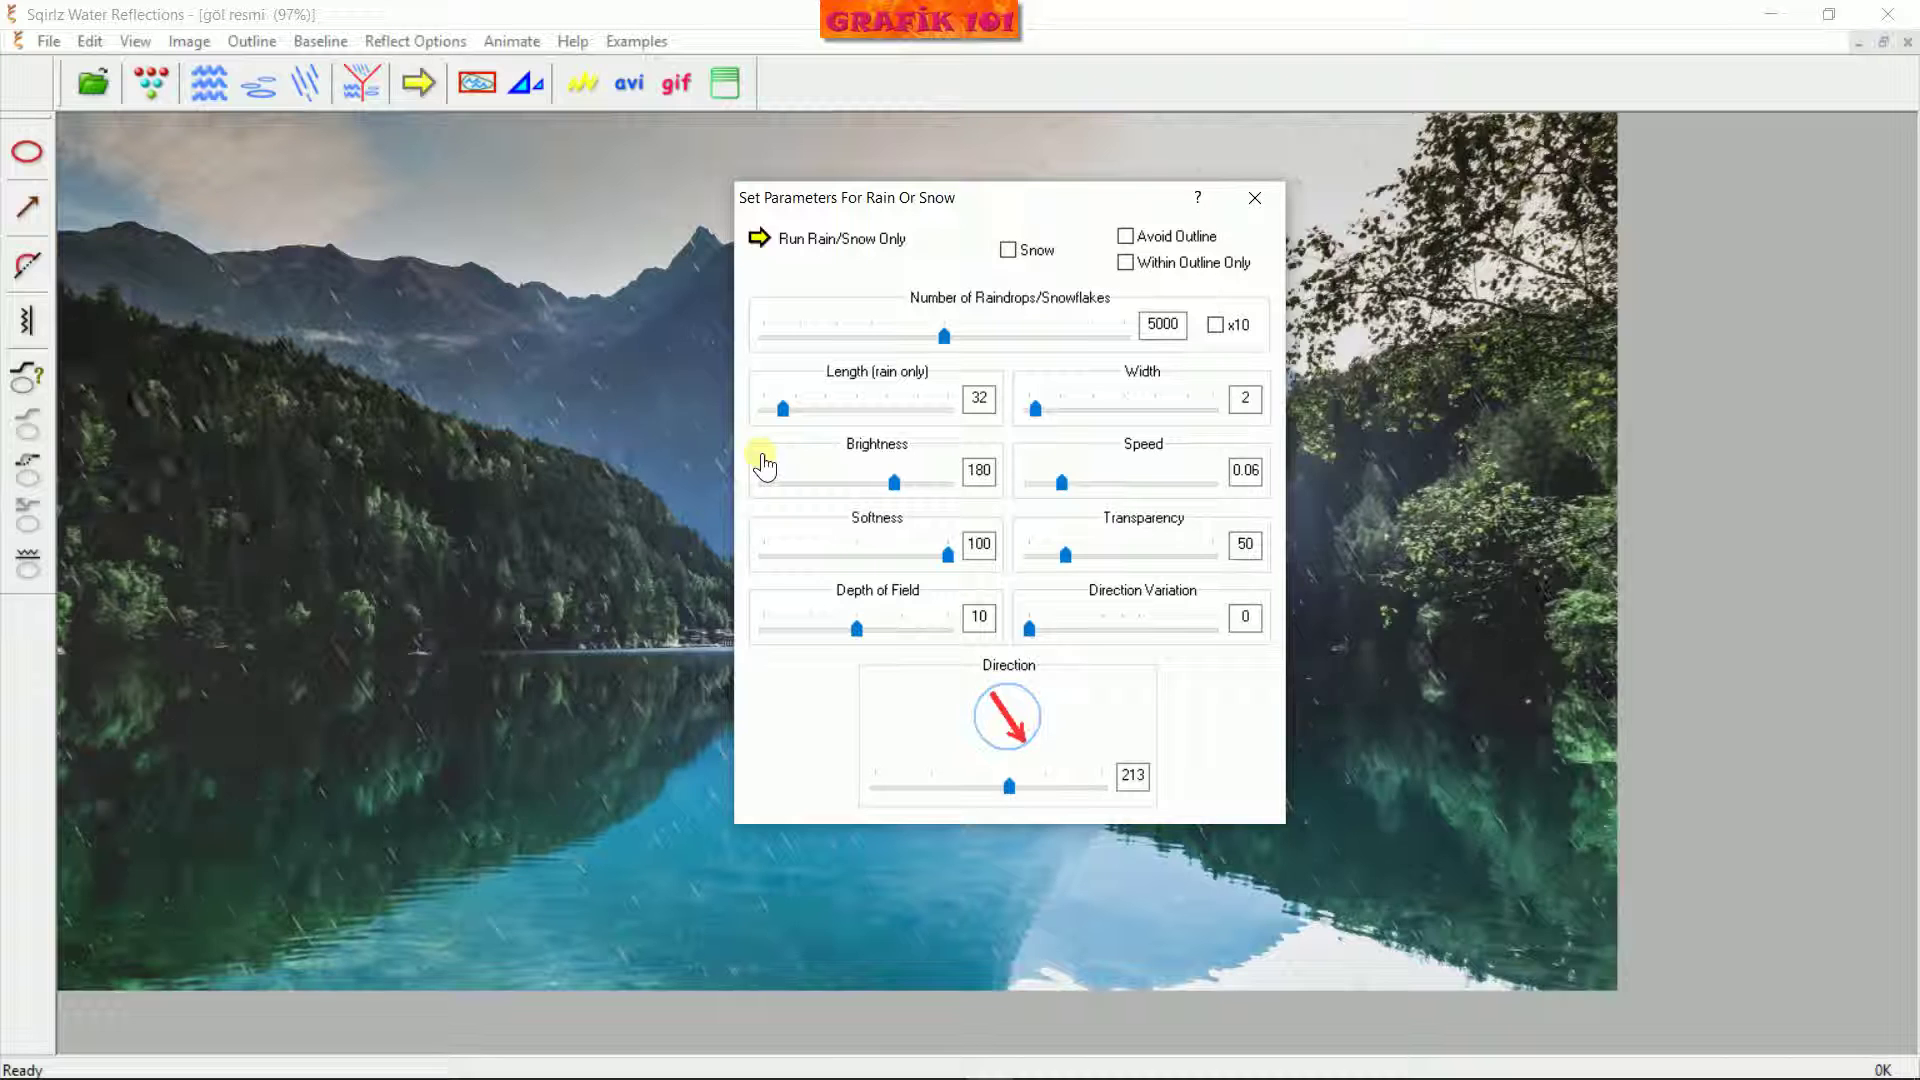
pyautogui.click(759, 237)
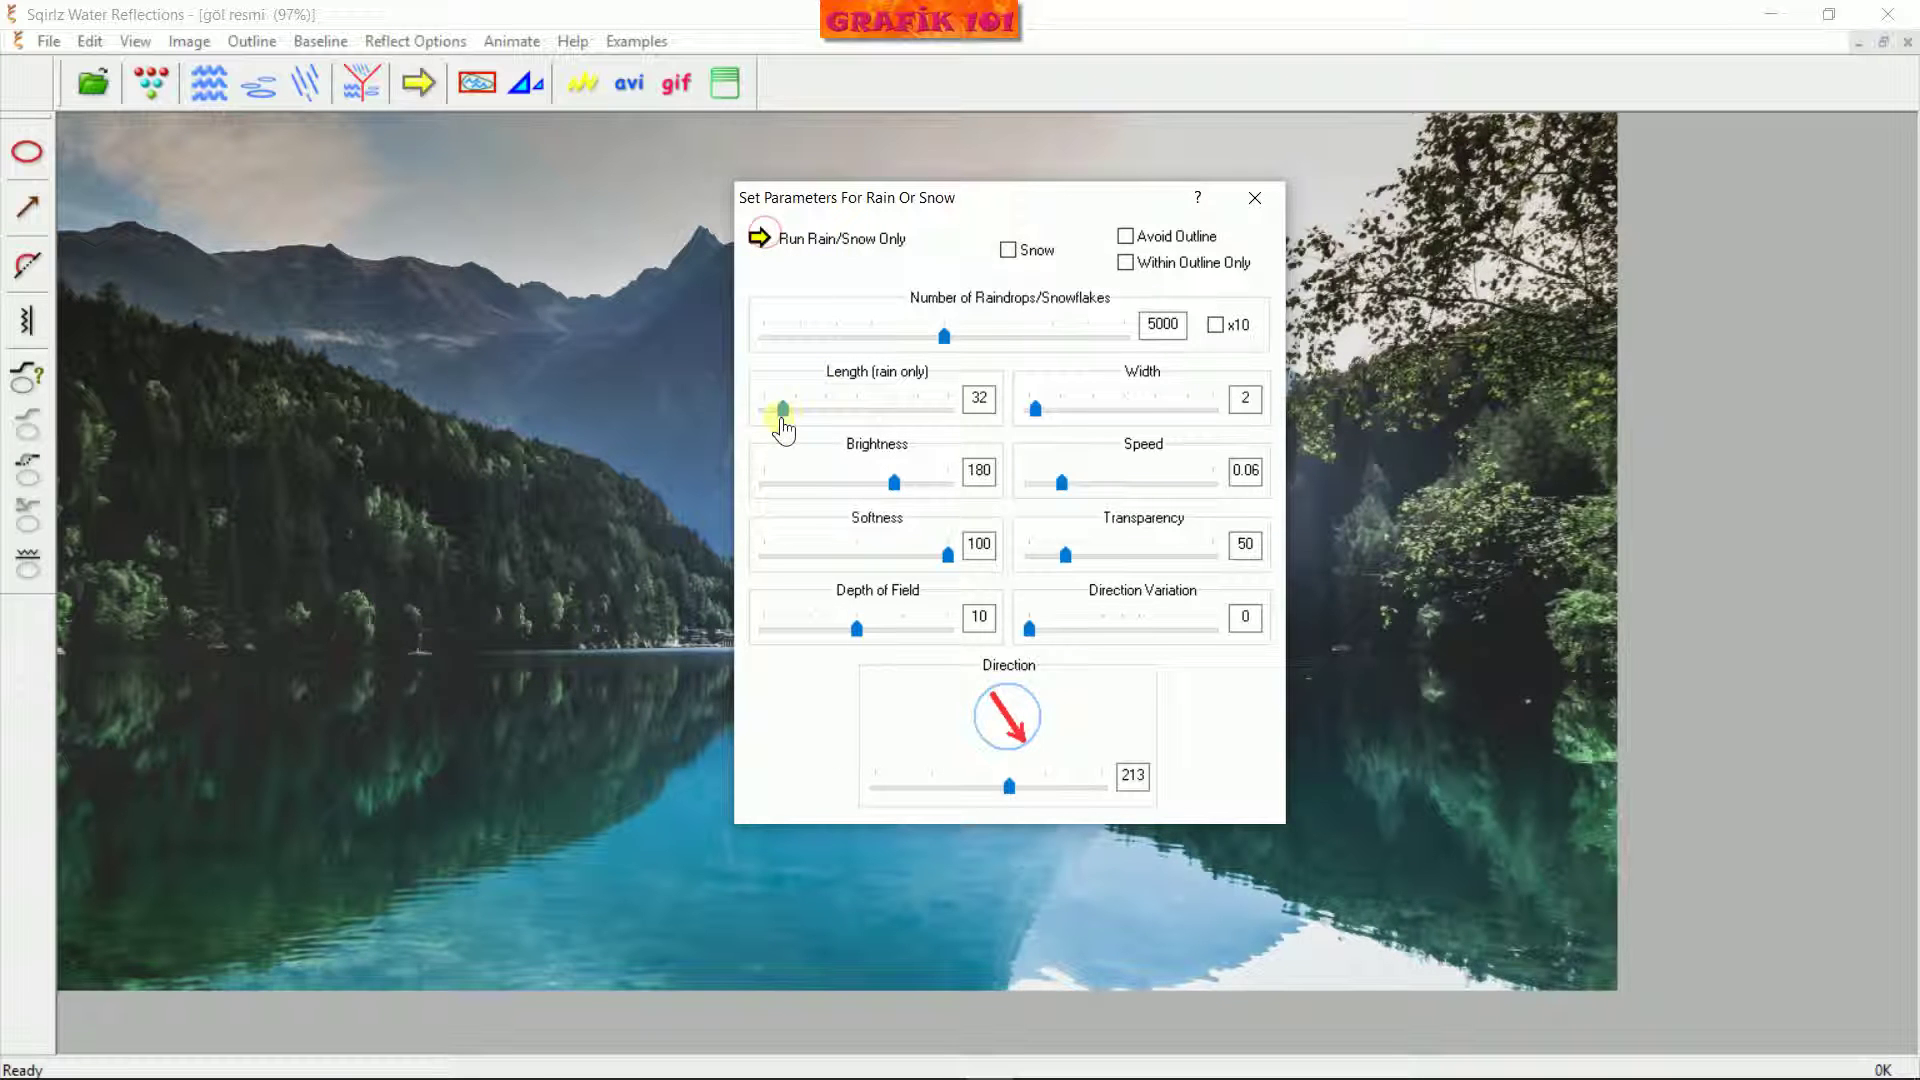
# Set the raindrop length to 42 and preview the rain
pyautogui.moveTo(789, 420); pyautogui.dragTo(791, 410)
pyautogui.click(762, 240)
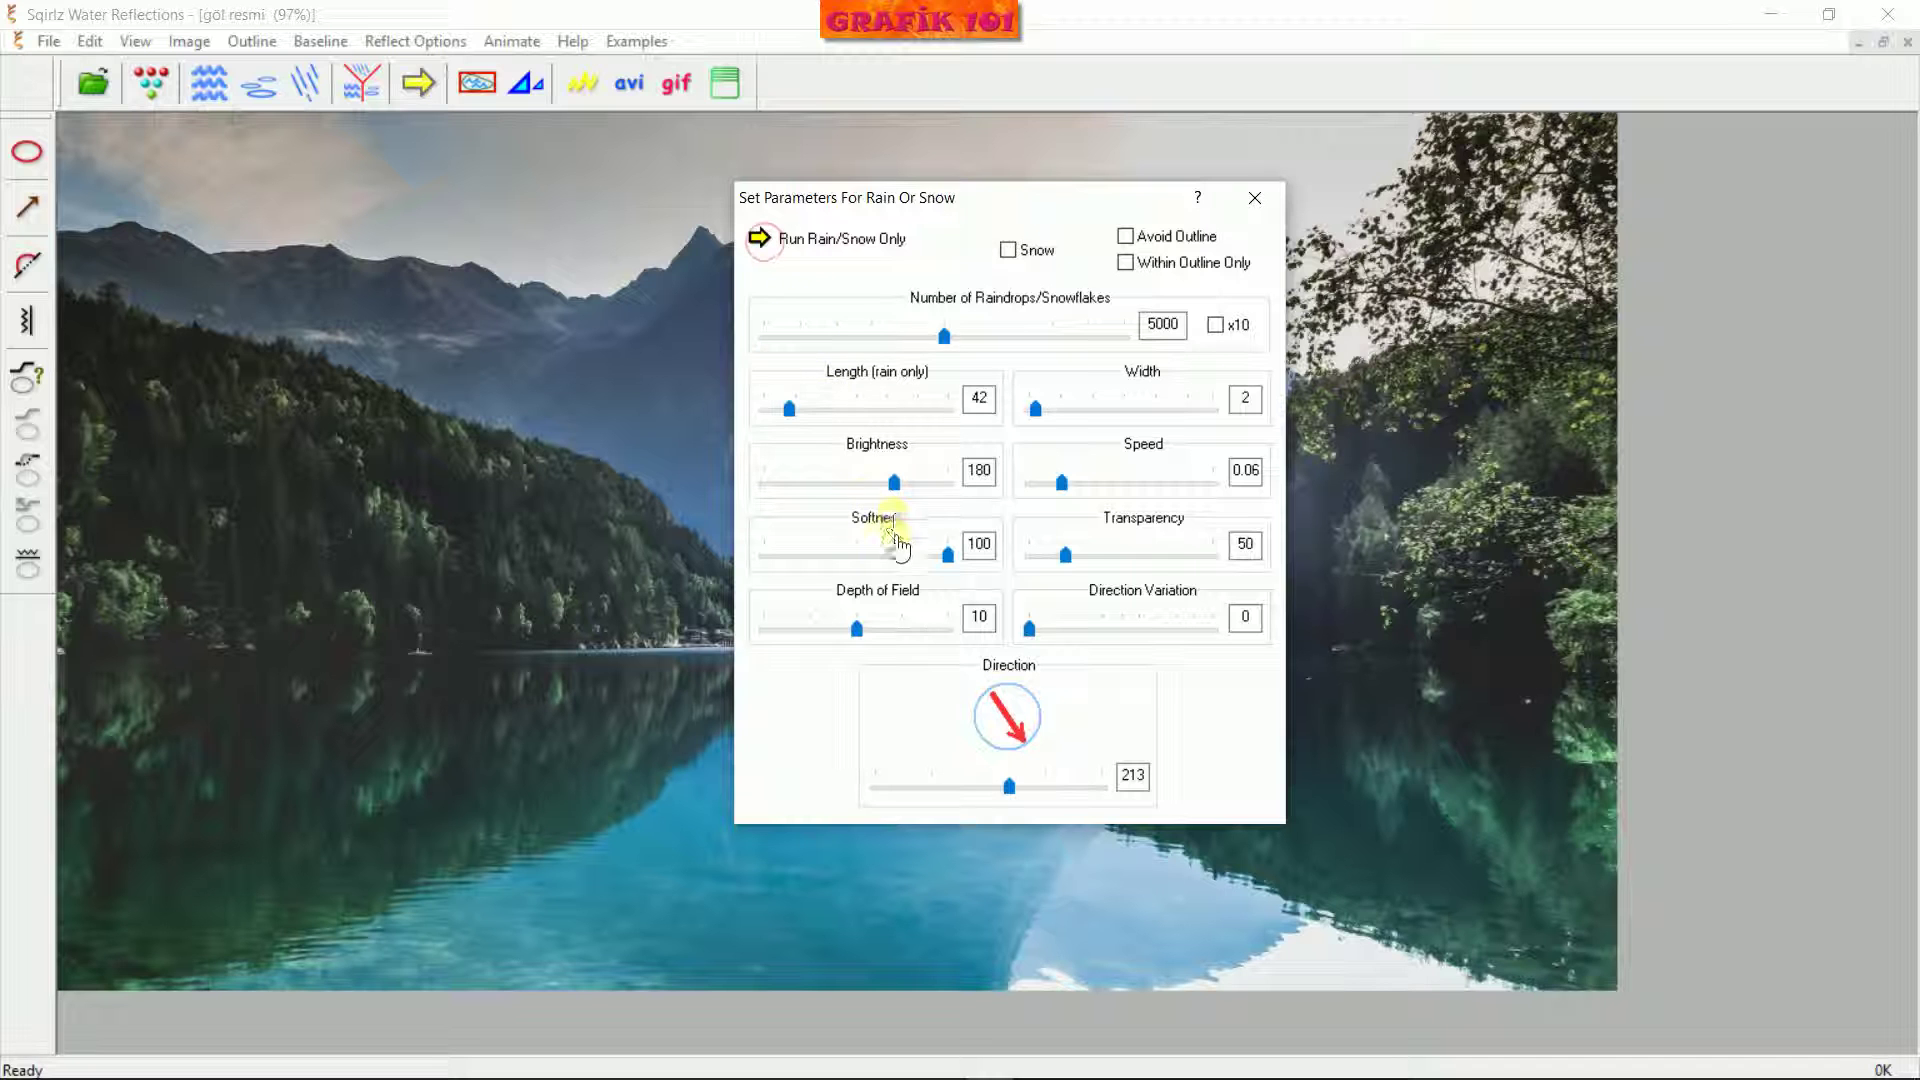
# Try rain brightness values of 255 and 130, previewing the rain effect
pyautogui.moveTo(894, 483); pyautogui.dragTo(948, 483)
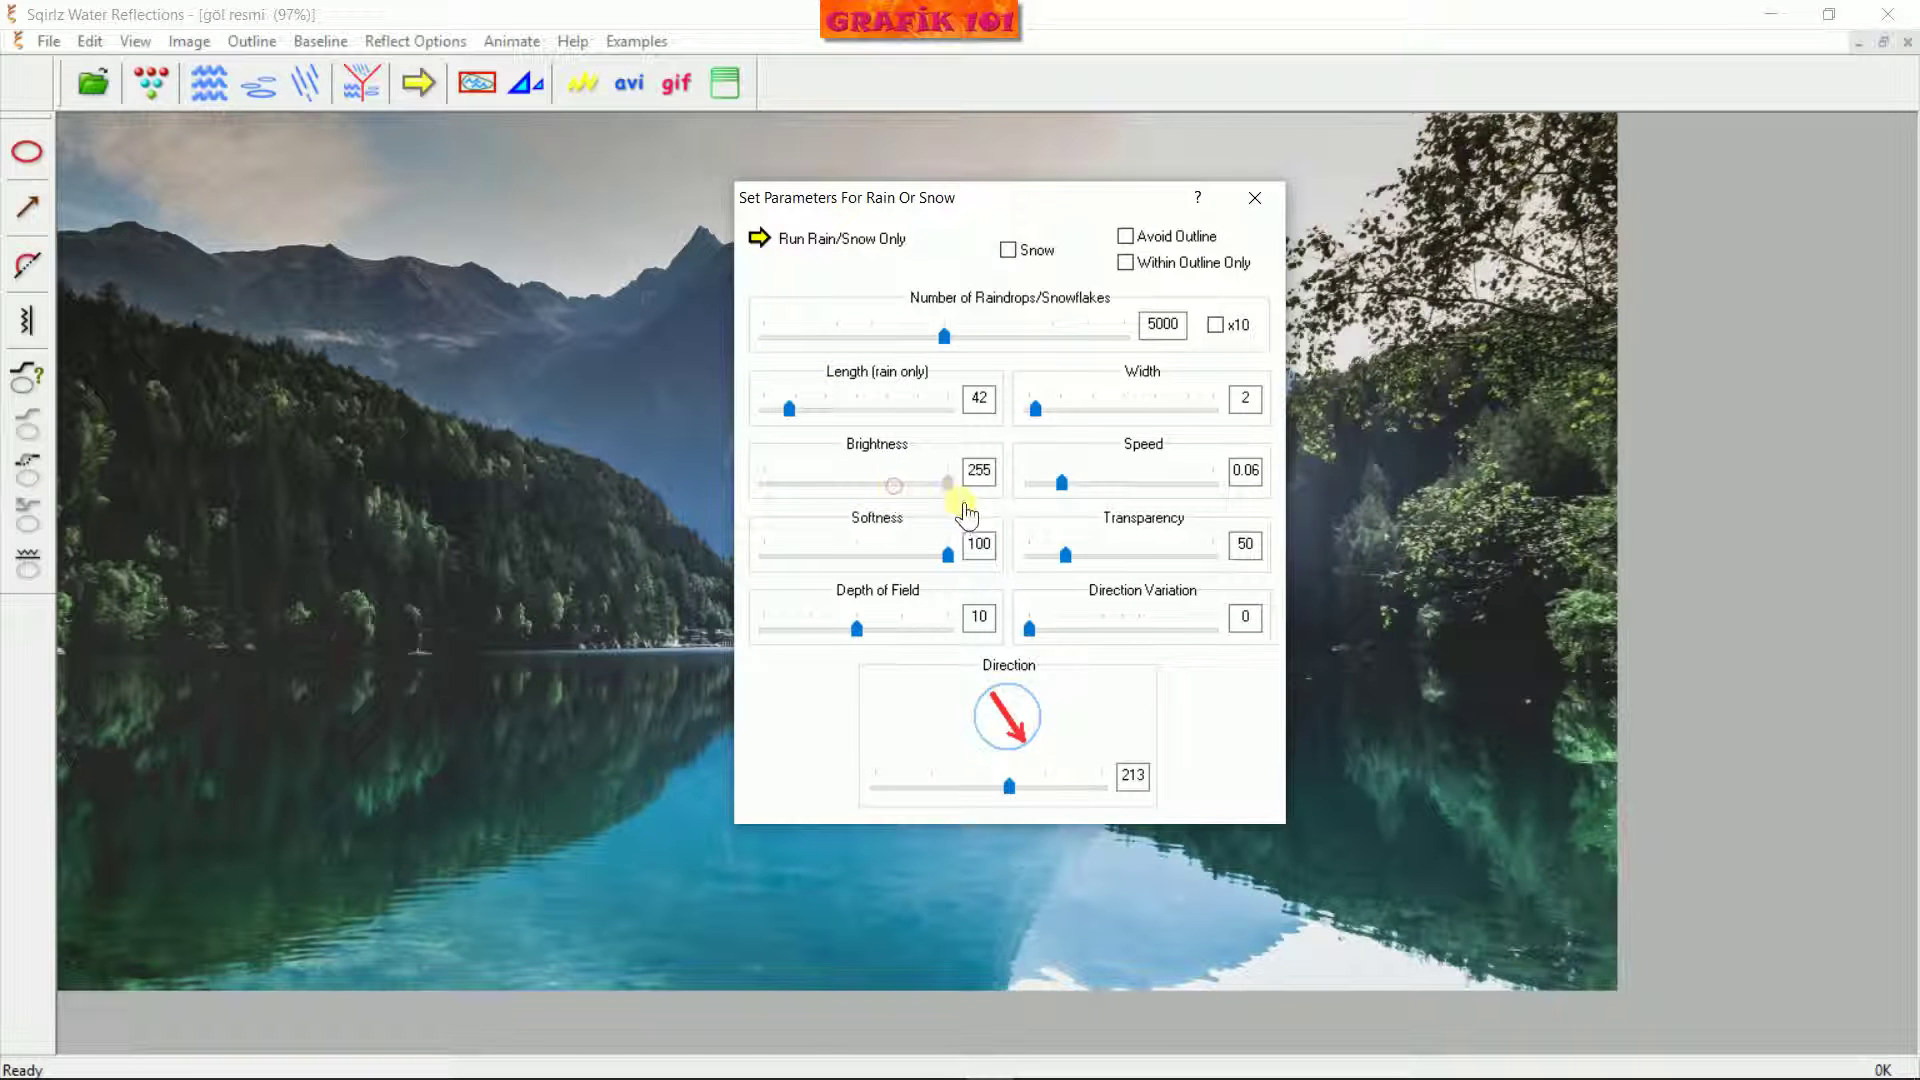
pyautogui.click(760, 240)
pyautogui.click(947, 484)
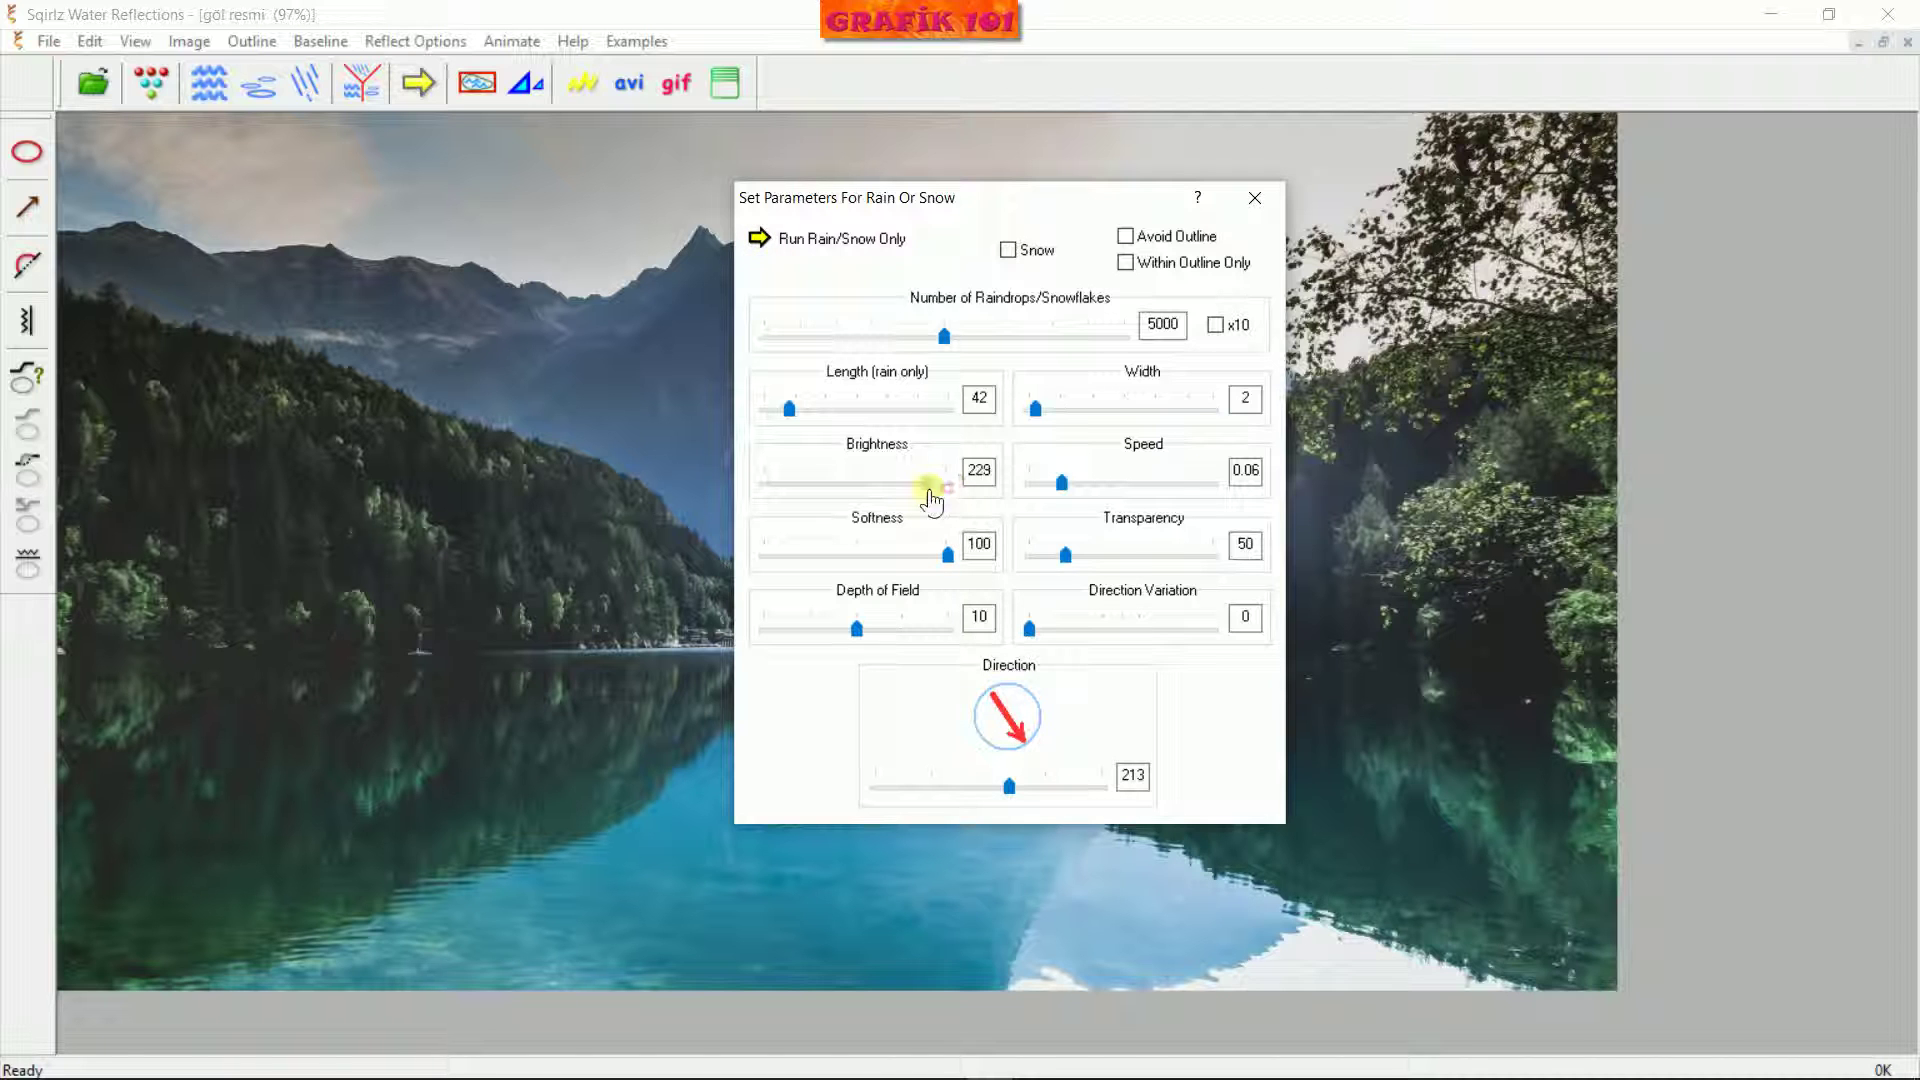
pyautogui.moveTo(903, 496); pyautogui.dragTo(870, 498)
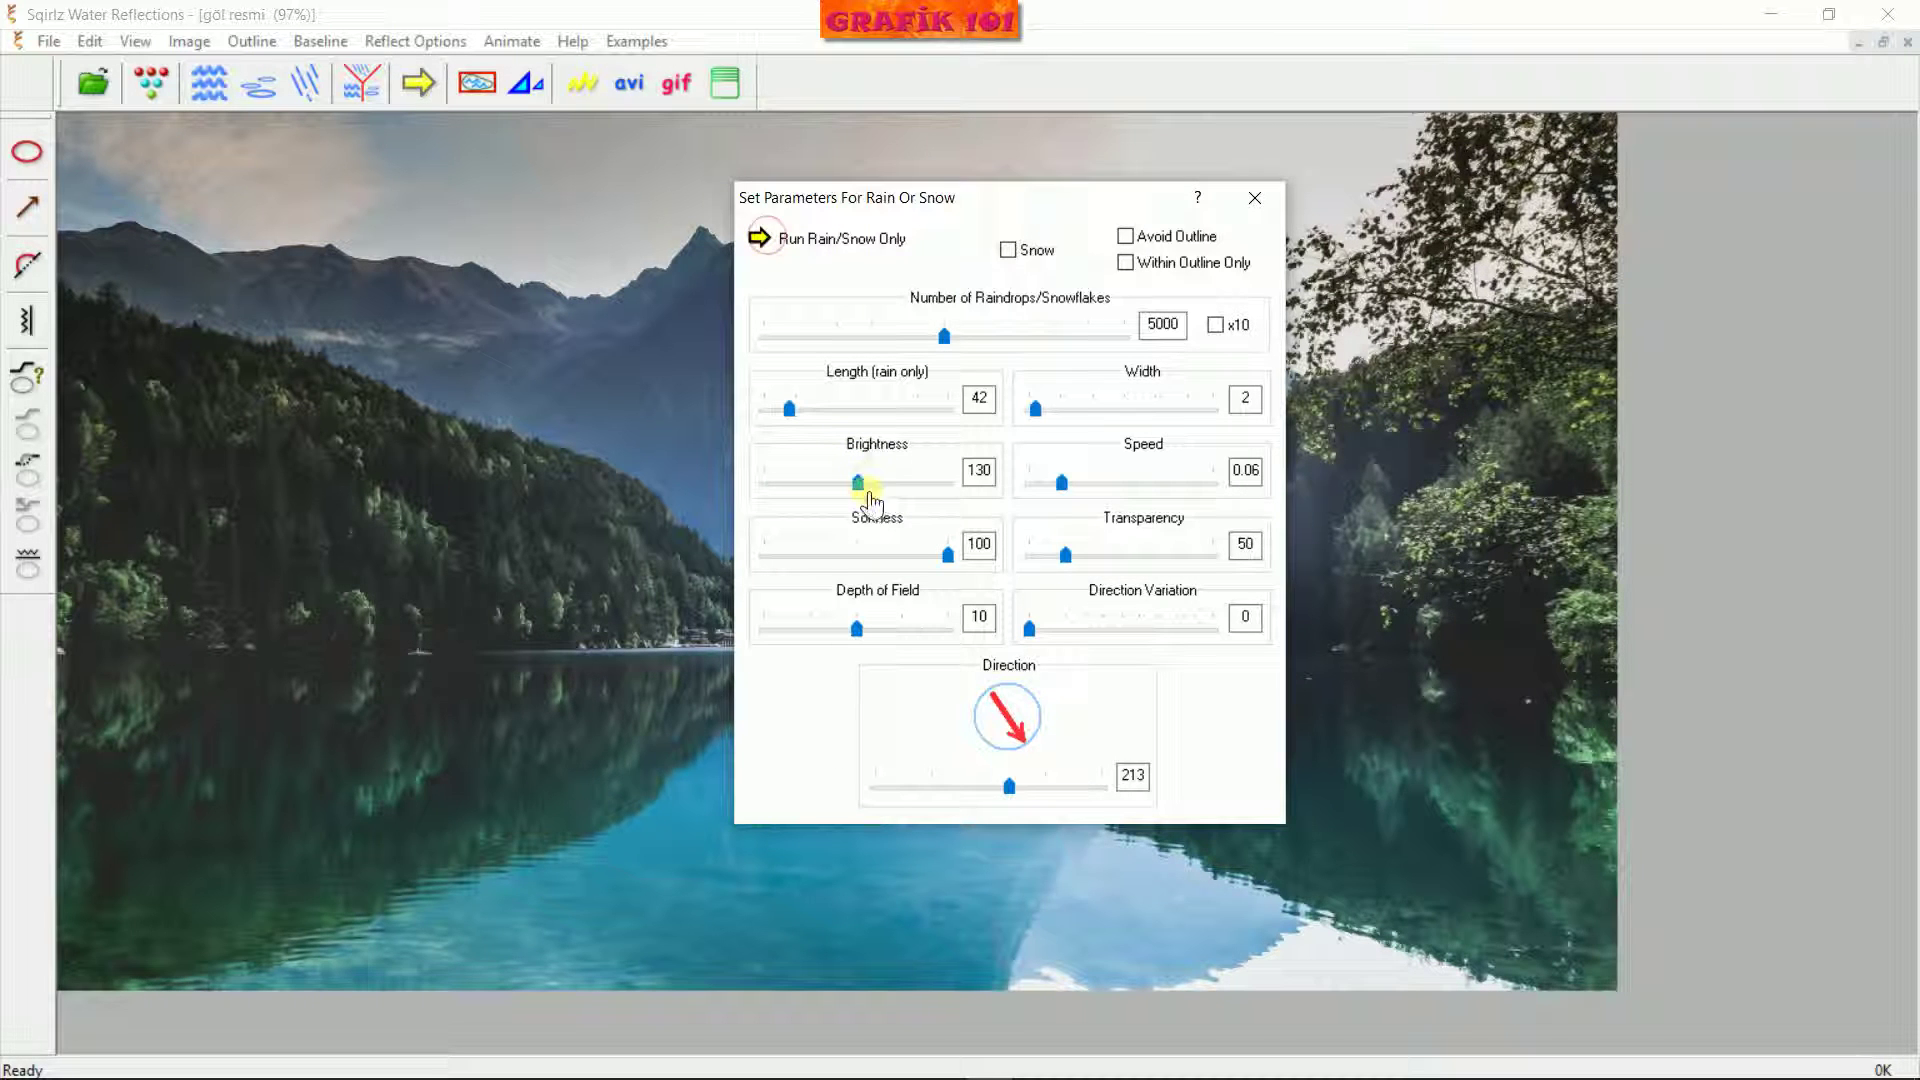
# Set the rain brightness to 175 and preview the rain only
pyautogui.moveTo(884, 497); pyautogui.dragTo(882, 490)
pyautogui.click(759, 238)
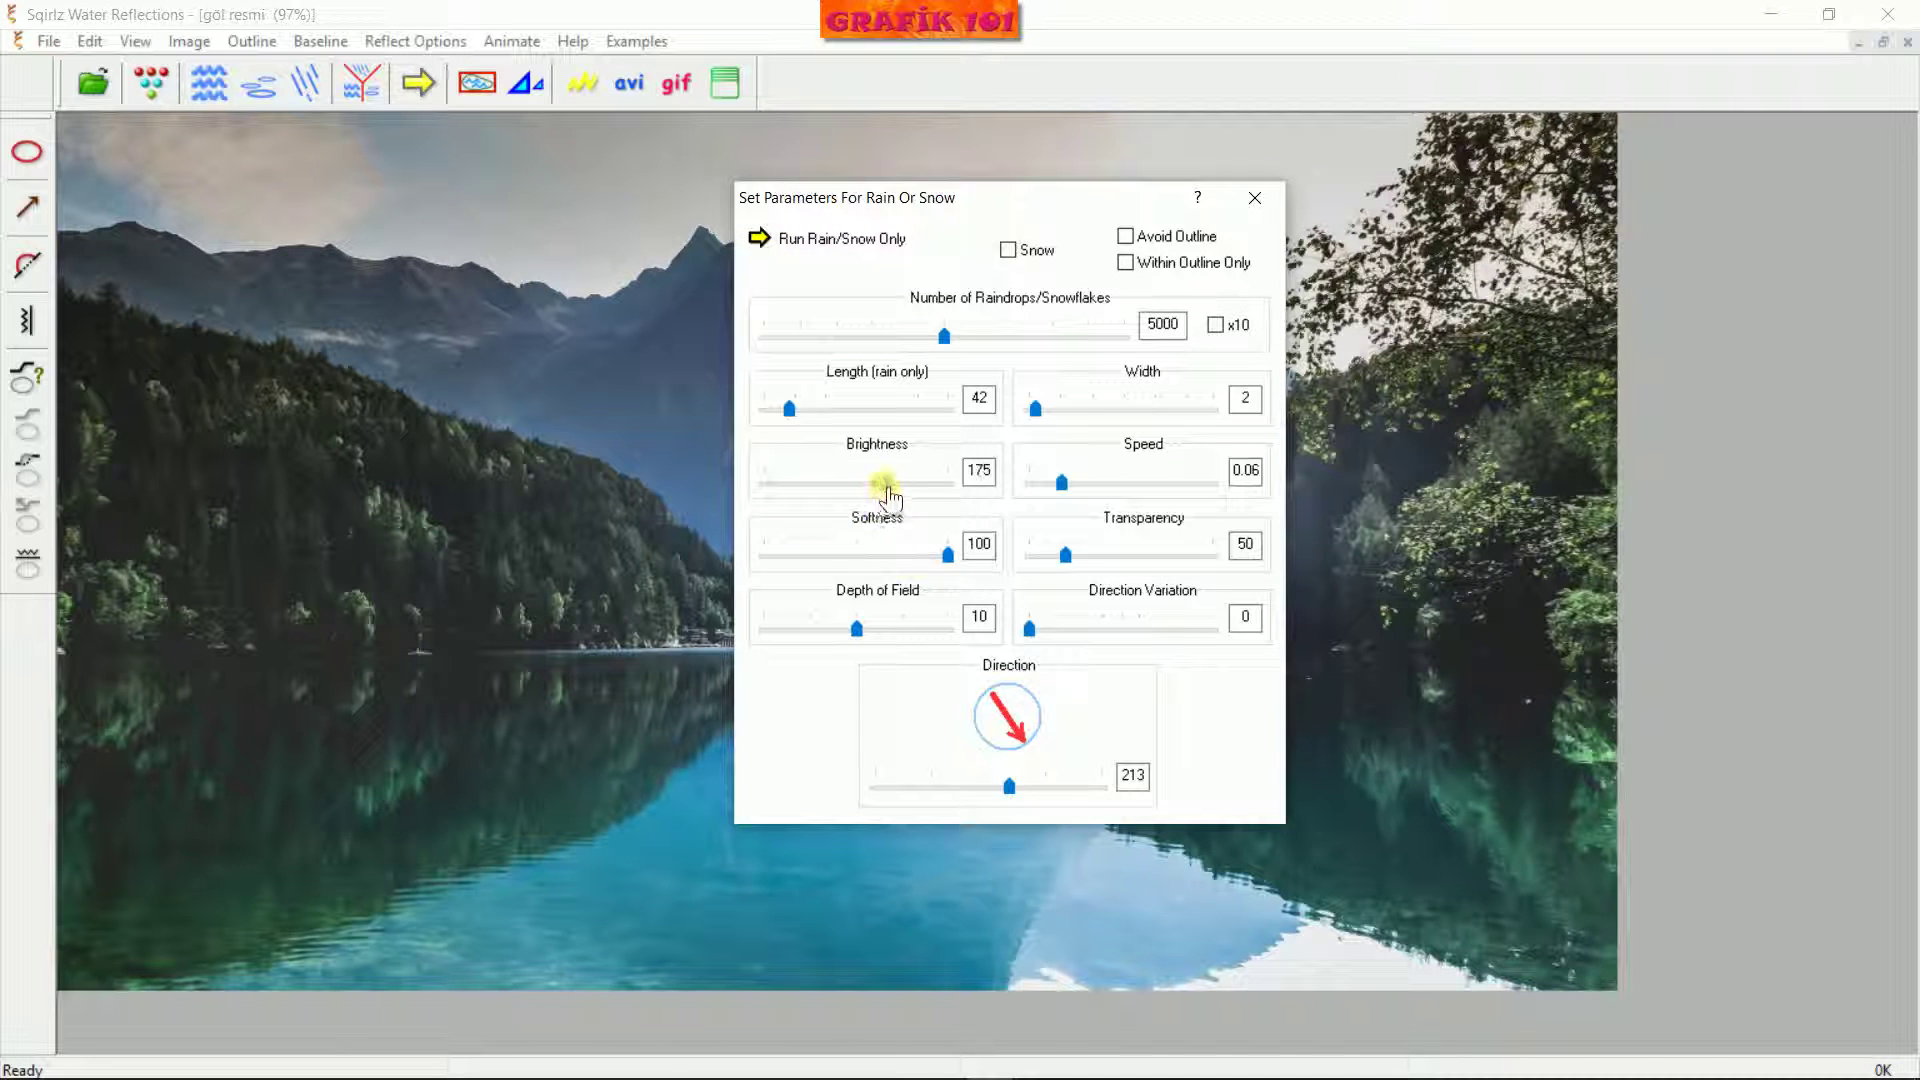
pyautogui.click(762, 240)
# Try a rain softness of 0 with a preview, and return the softness to 100
pyautogui.moveTo(948, 556); pyautogui.dragTo(740, 556)
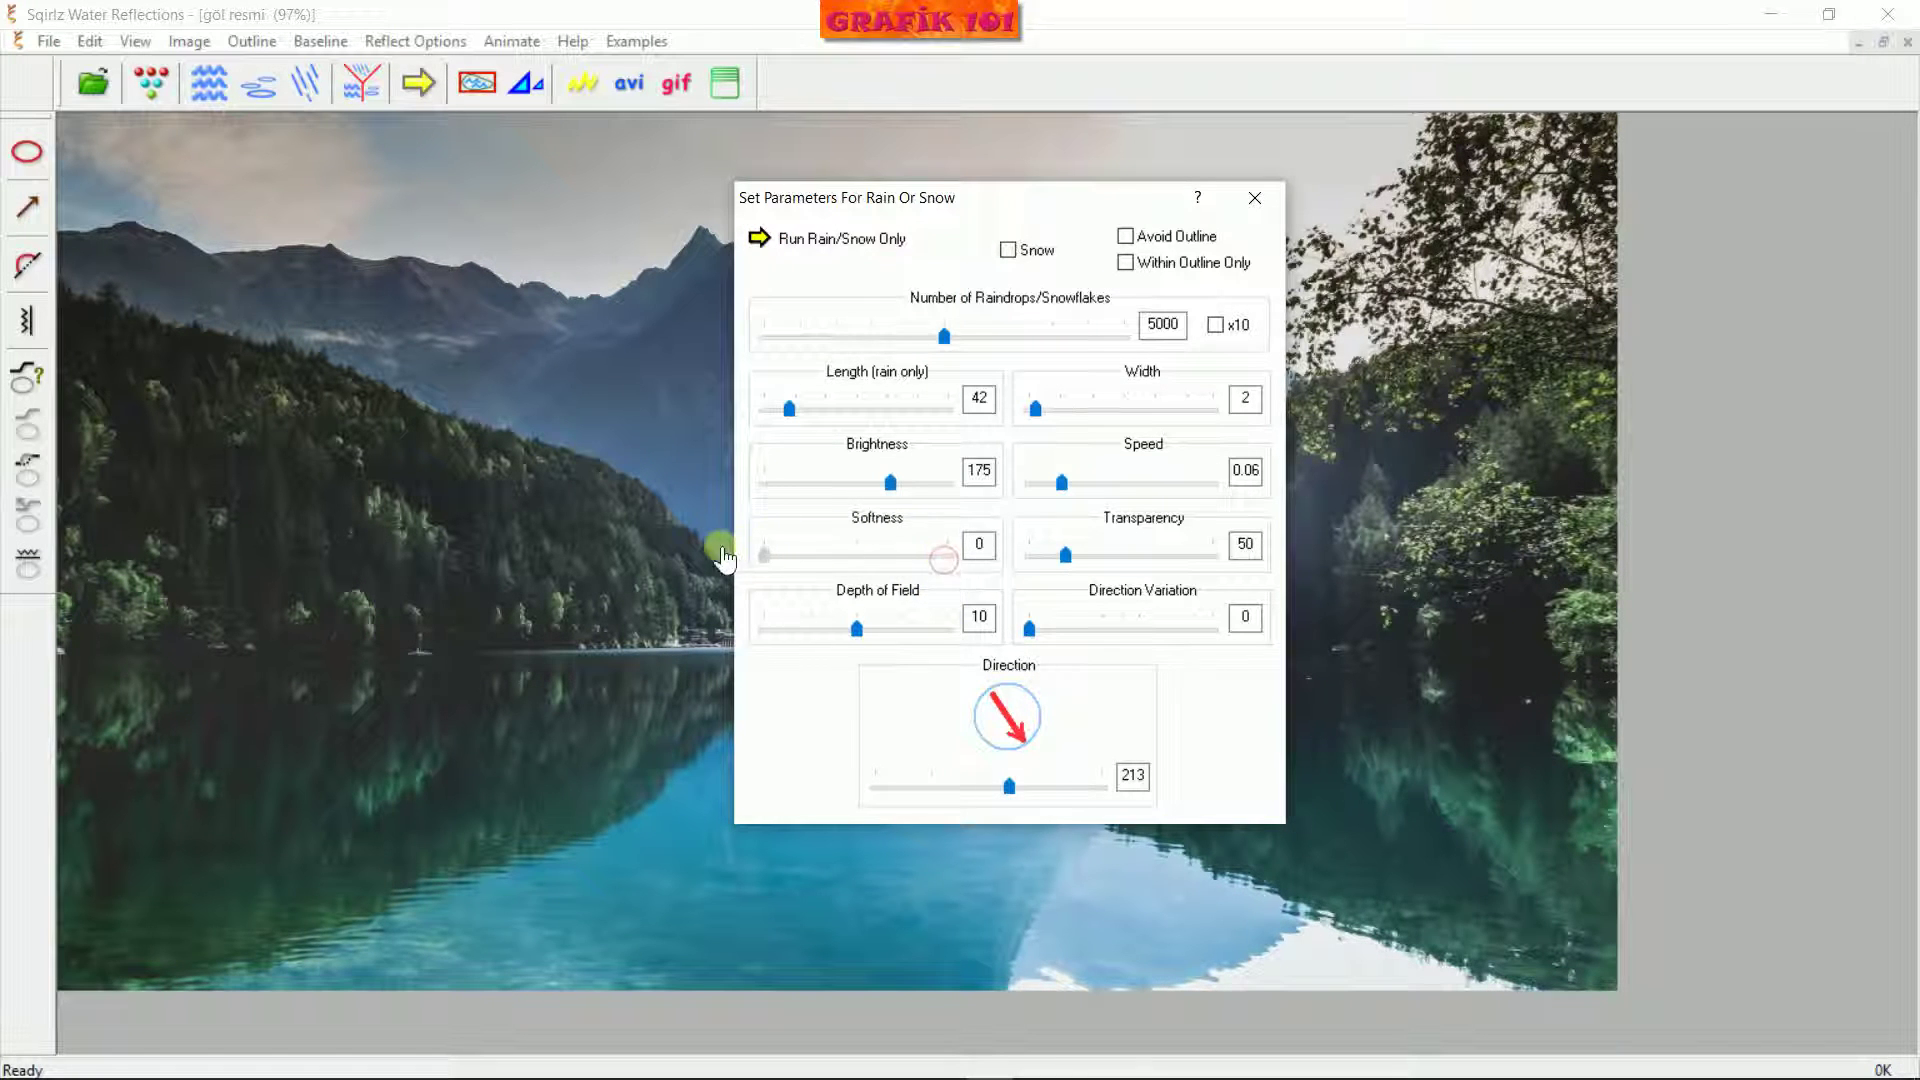
pyautogui.click(762, 240)
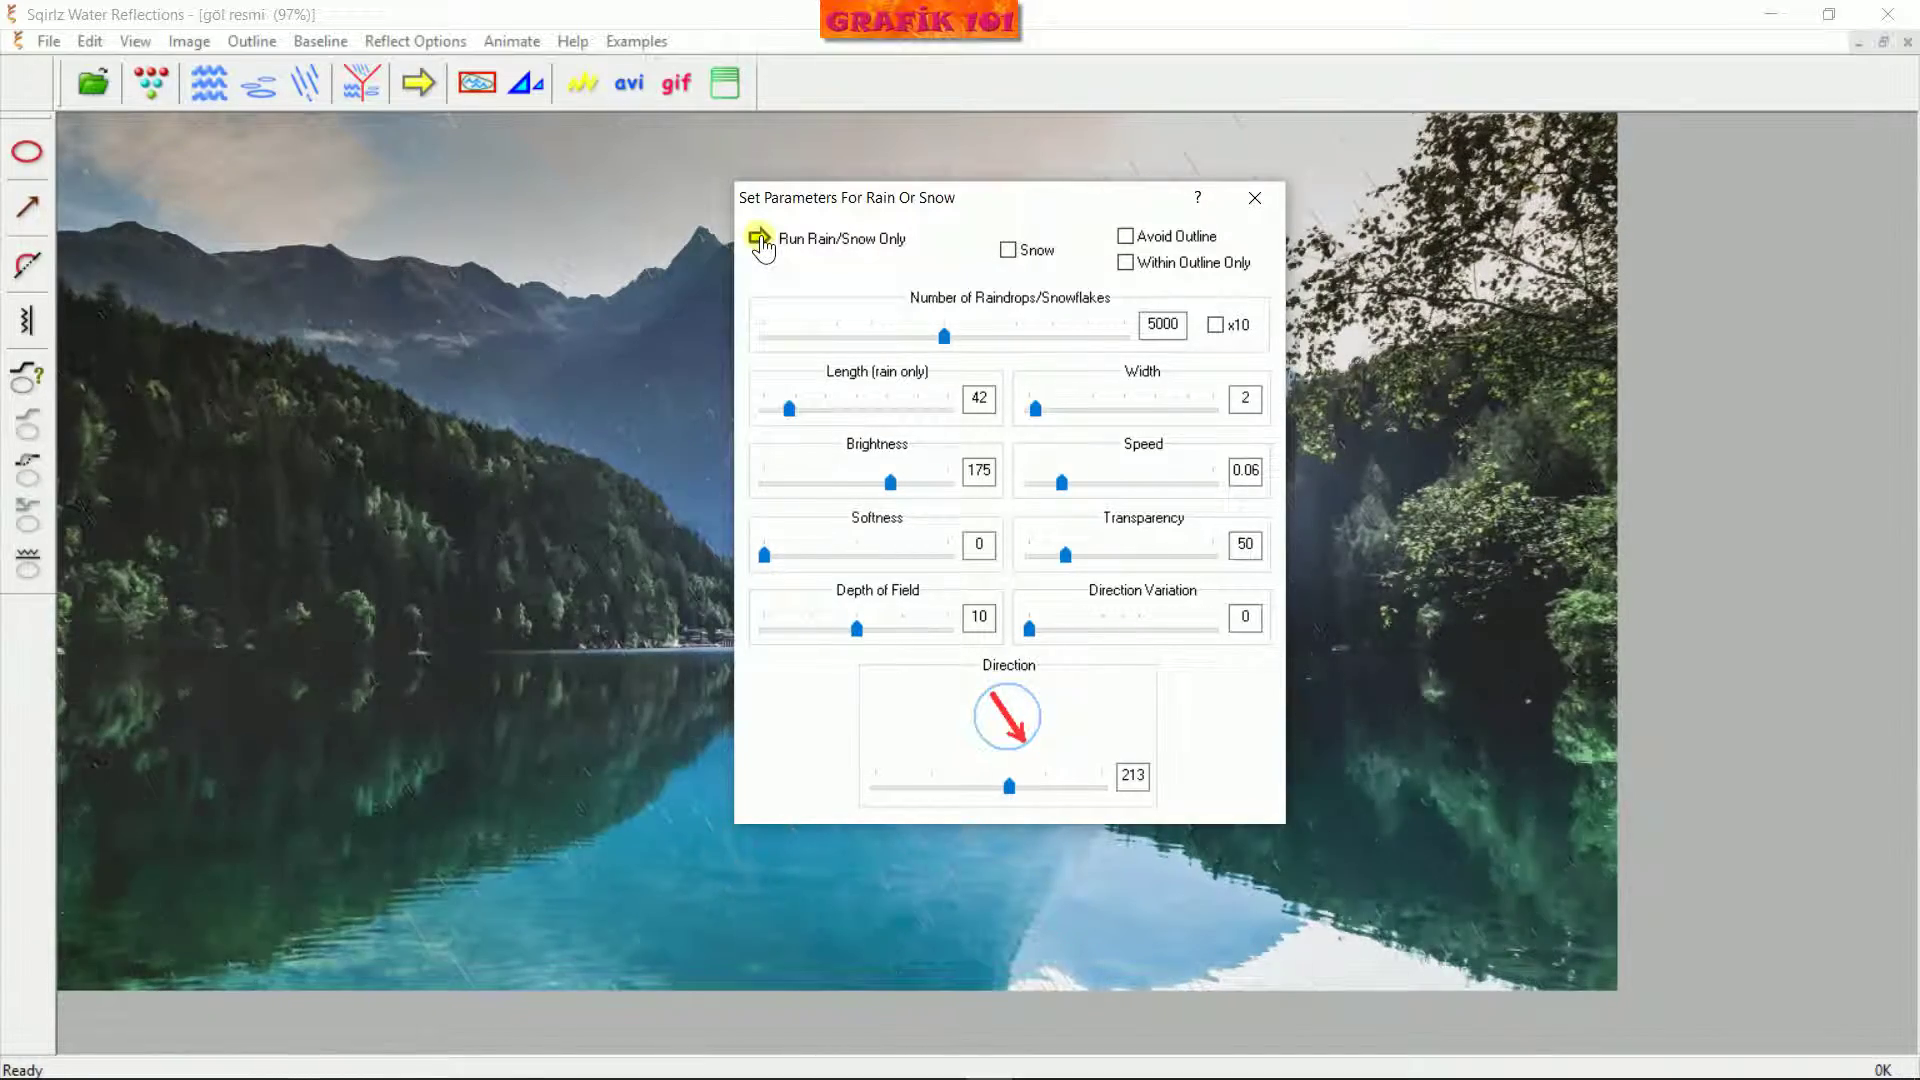
pyautogui.moveTo(777, 572); pyautogui.dragTo(963, 583)
pyautogui.click(760, 238)
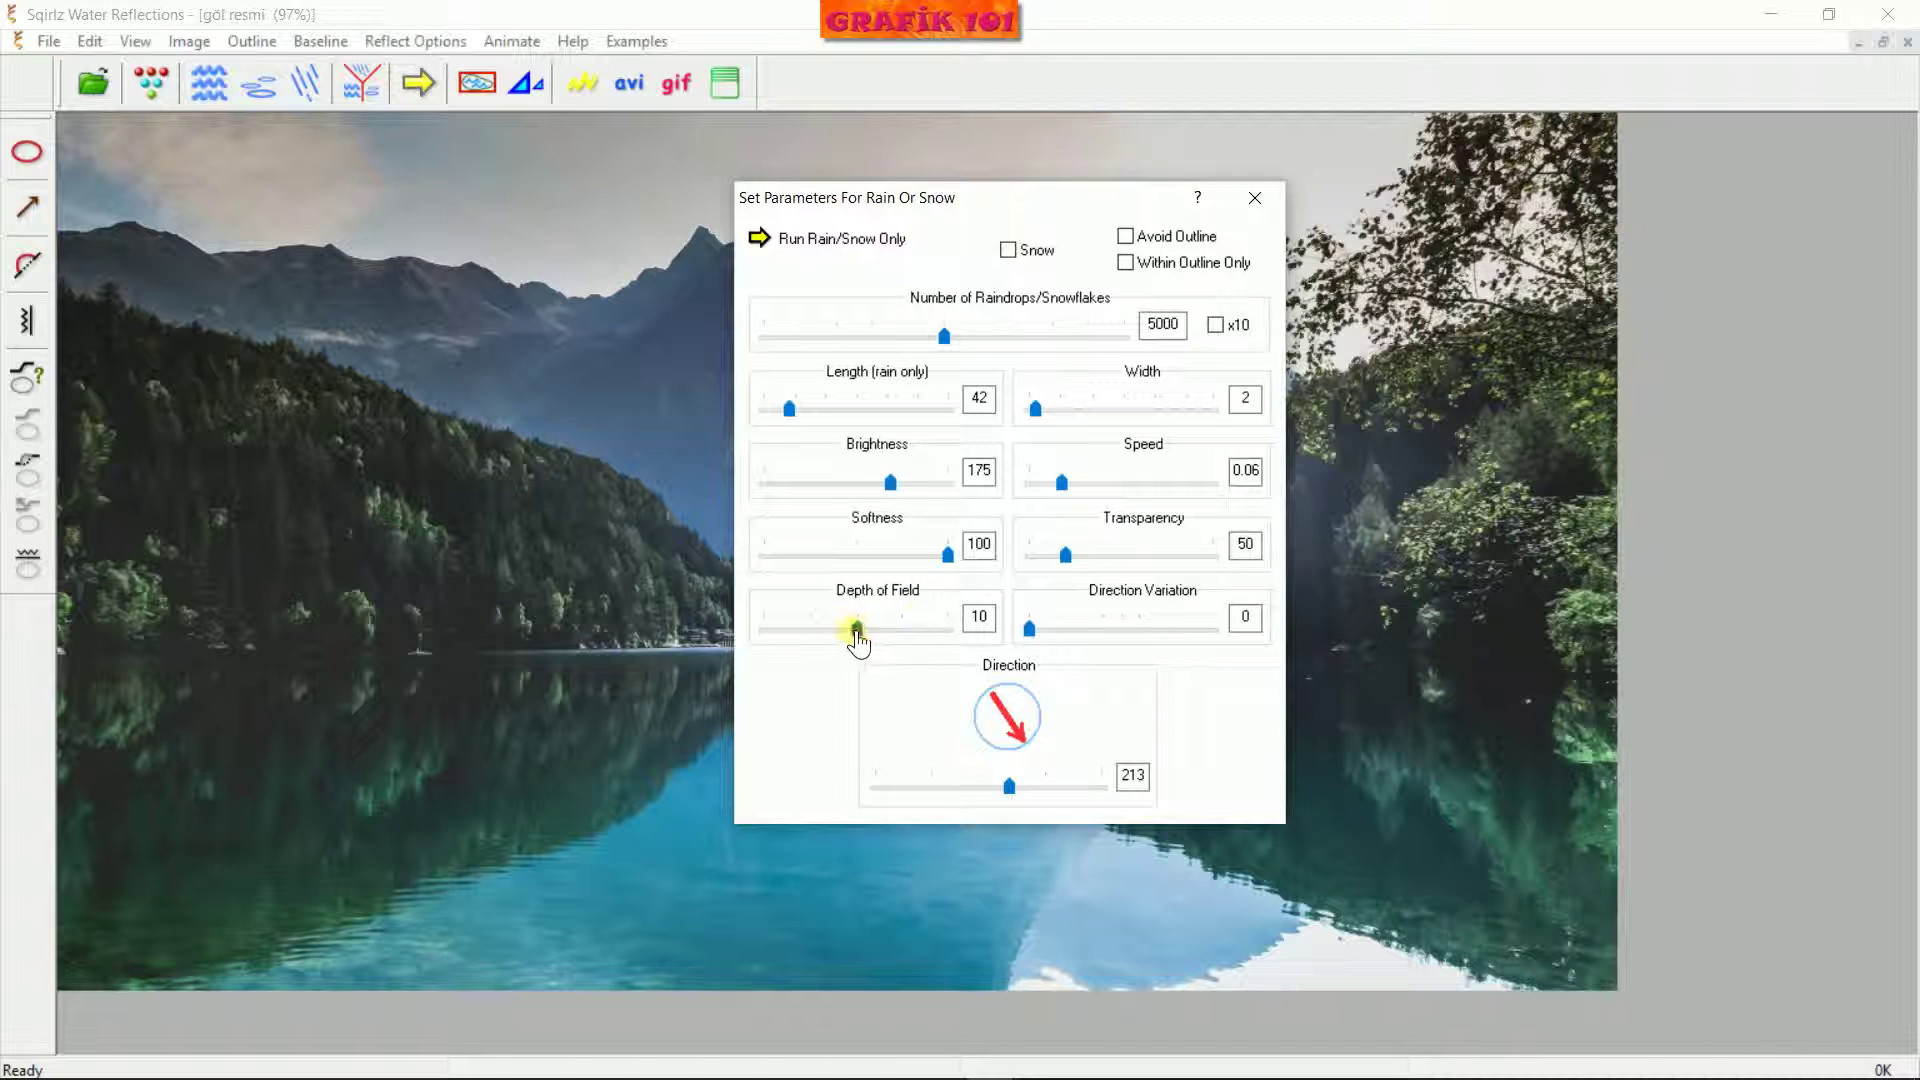
# Set the rain's depth of field to 0 and preview the rain
pyautogui.moveTo(843, 630); pyautogui.dragTo(705, 645)
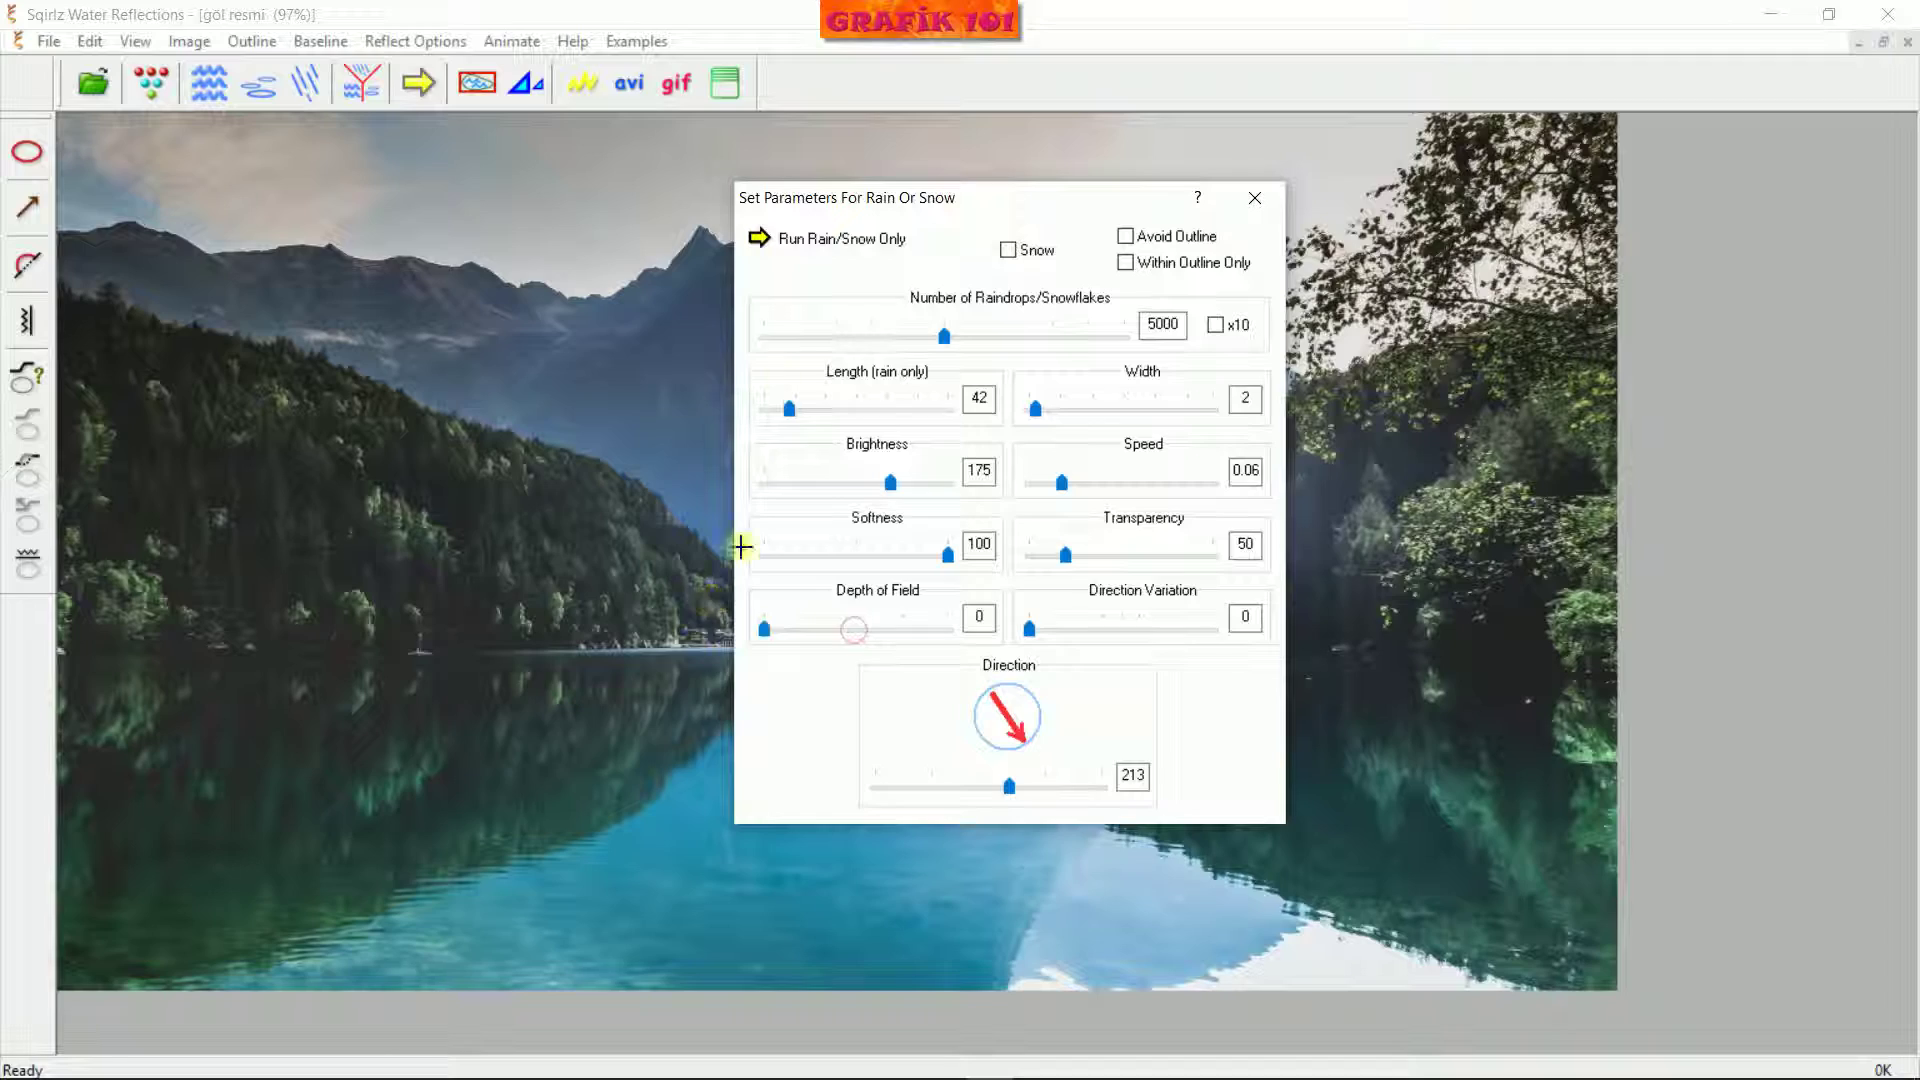
pyautogui.click(762, 240)
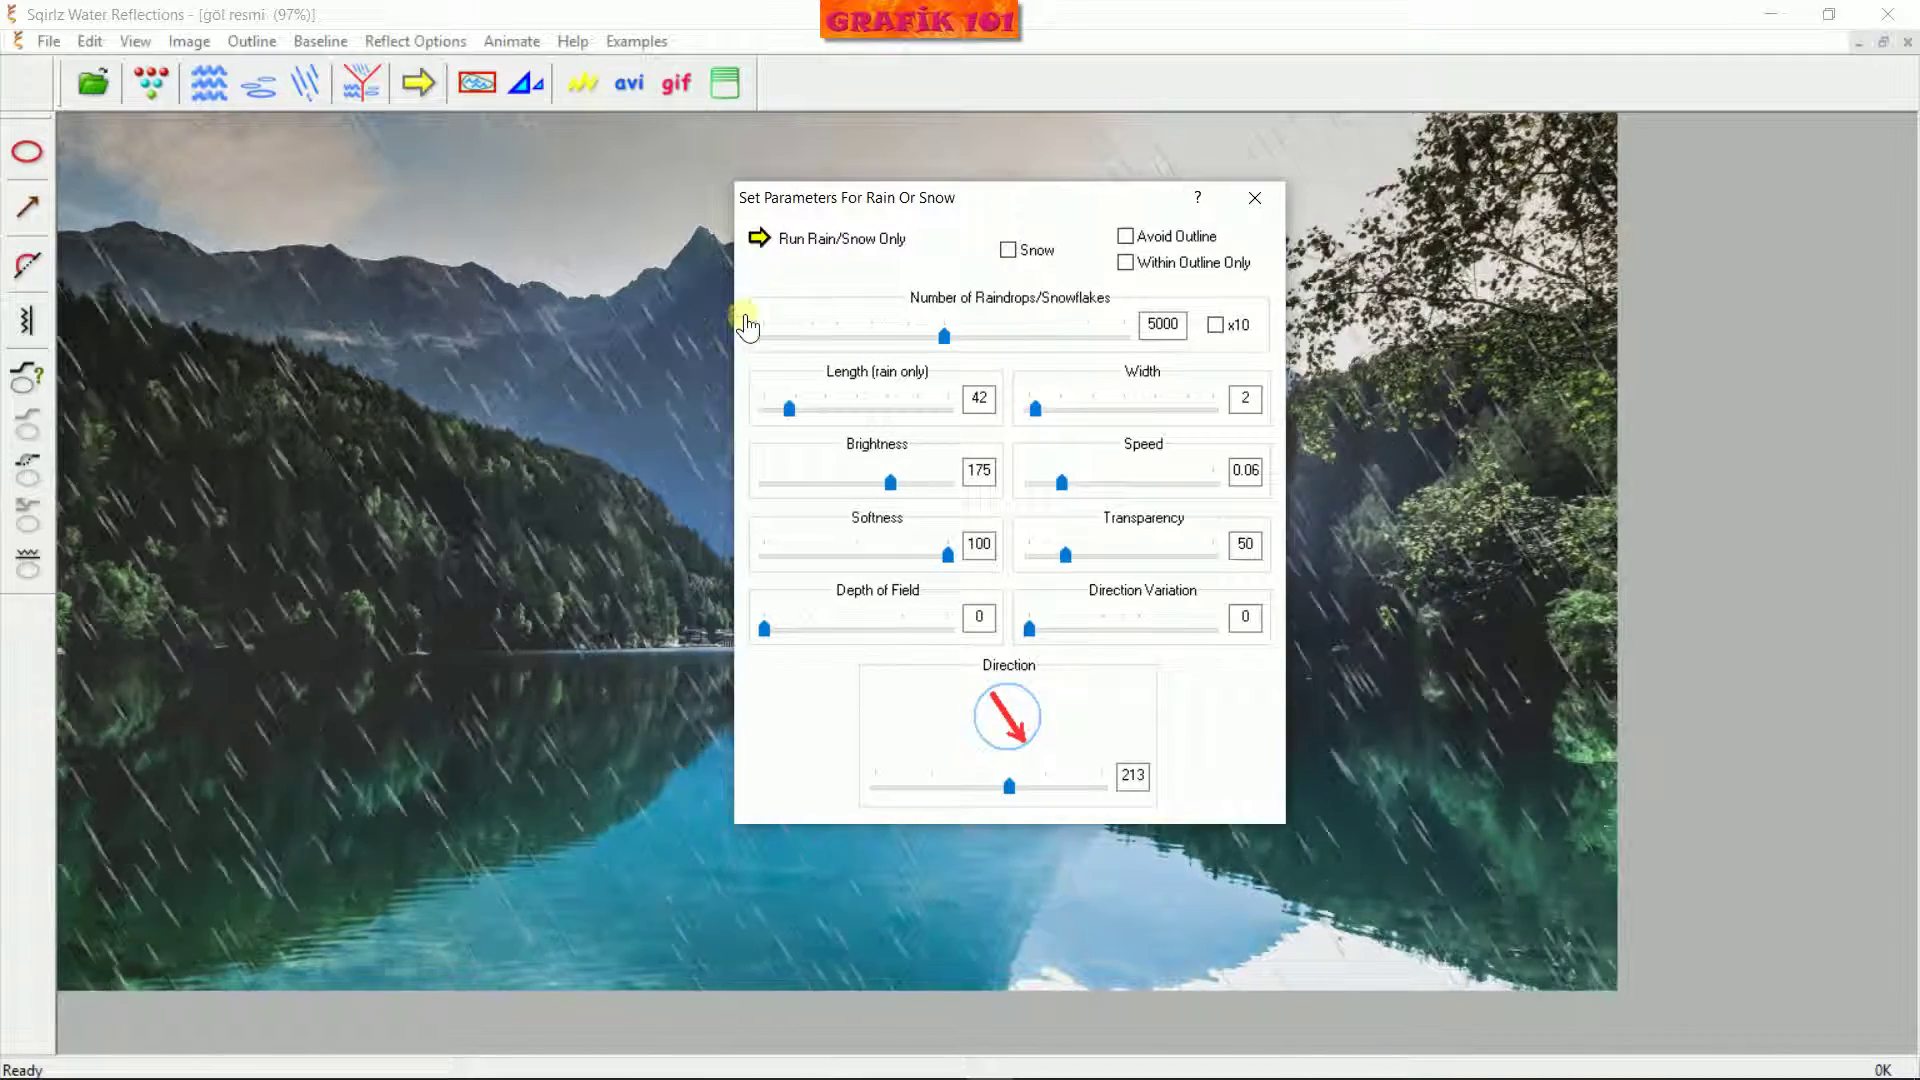
pyautogui.click(762, 241)
# Try a depth of field of 20 with a rain preview, and return it to 10
pyautogui.moveTo(827, 645); pyautogui.dragTo(975, 677)
pyautogui.click(762, 241)
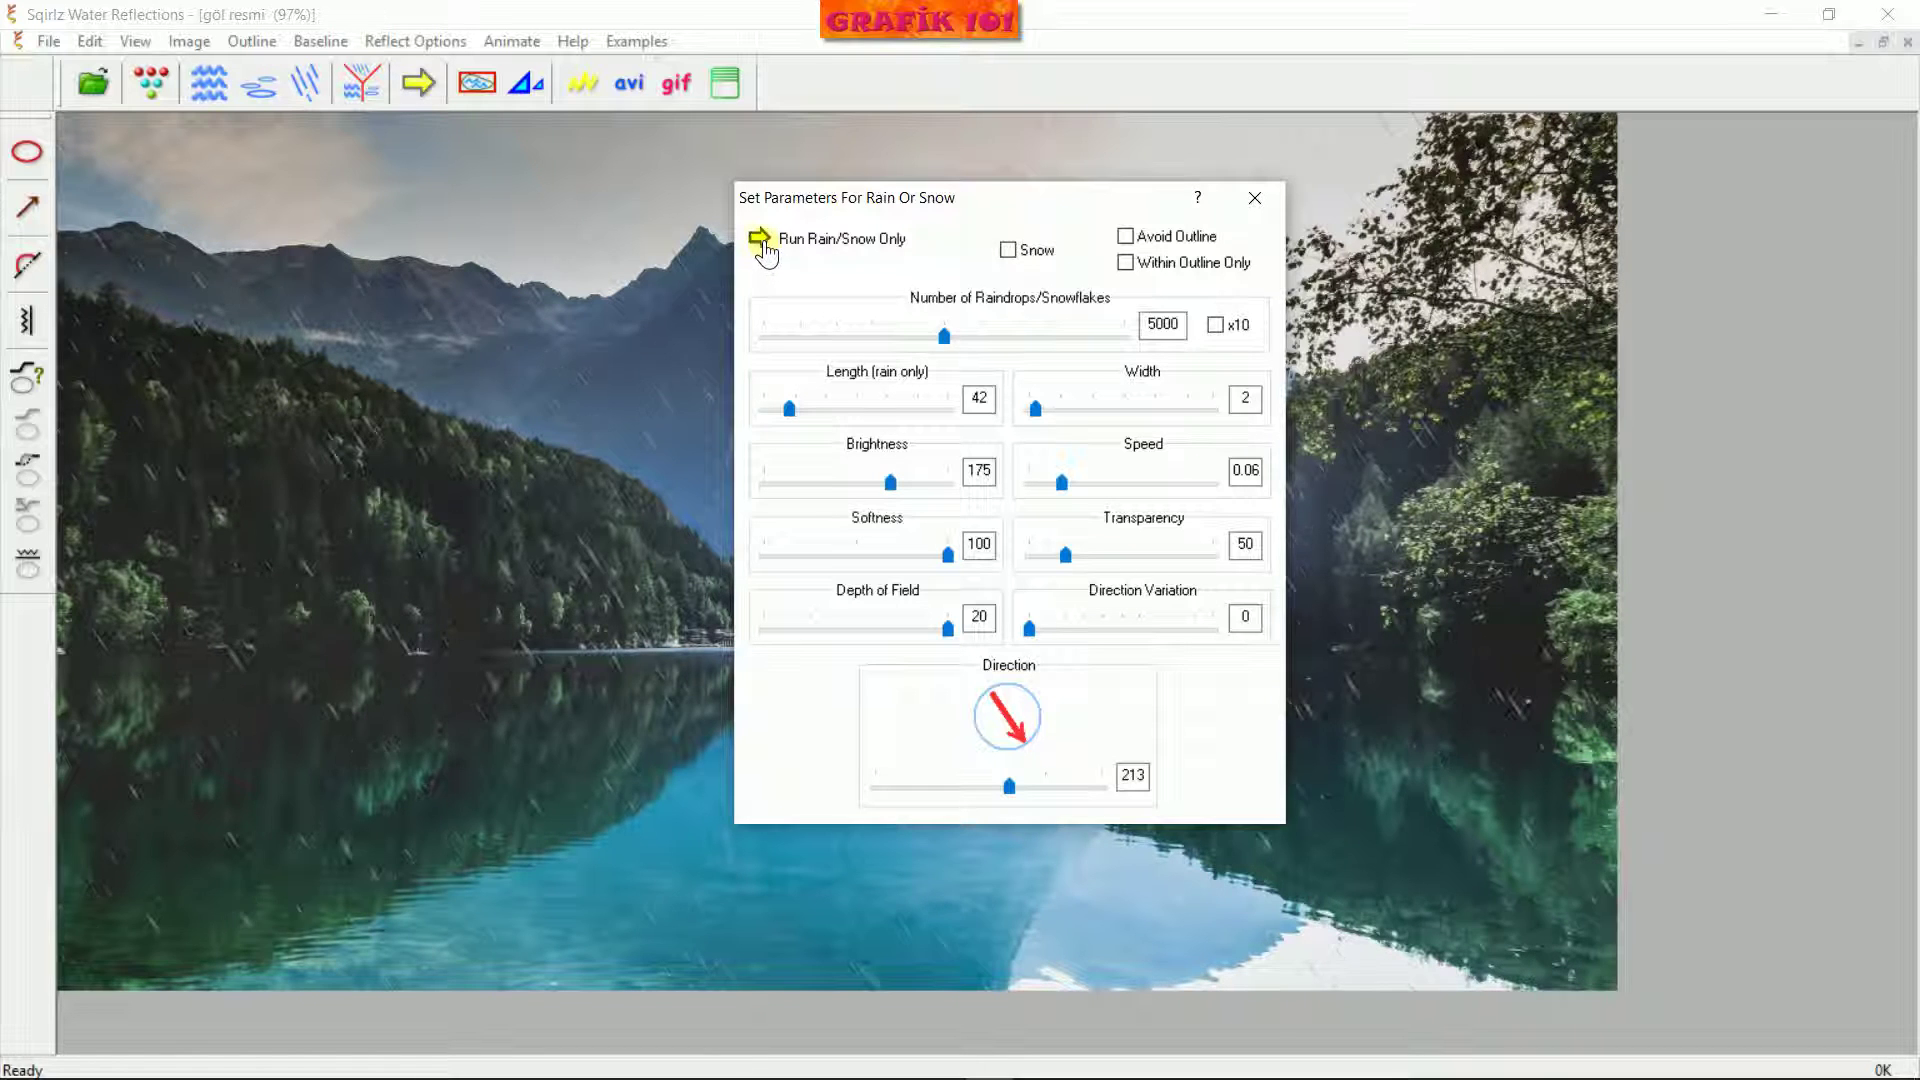
pyautogui.moveTo(929, 634); pyautogui.dragTo(876, 627)
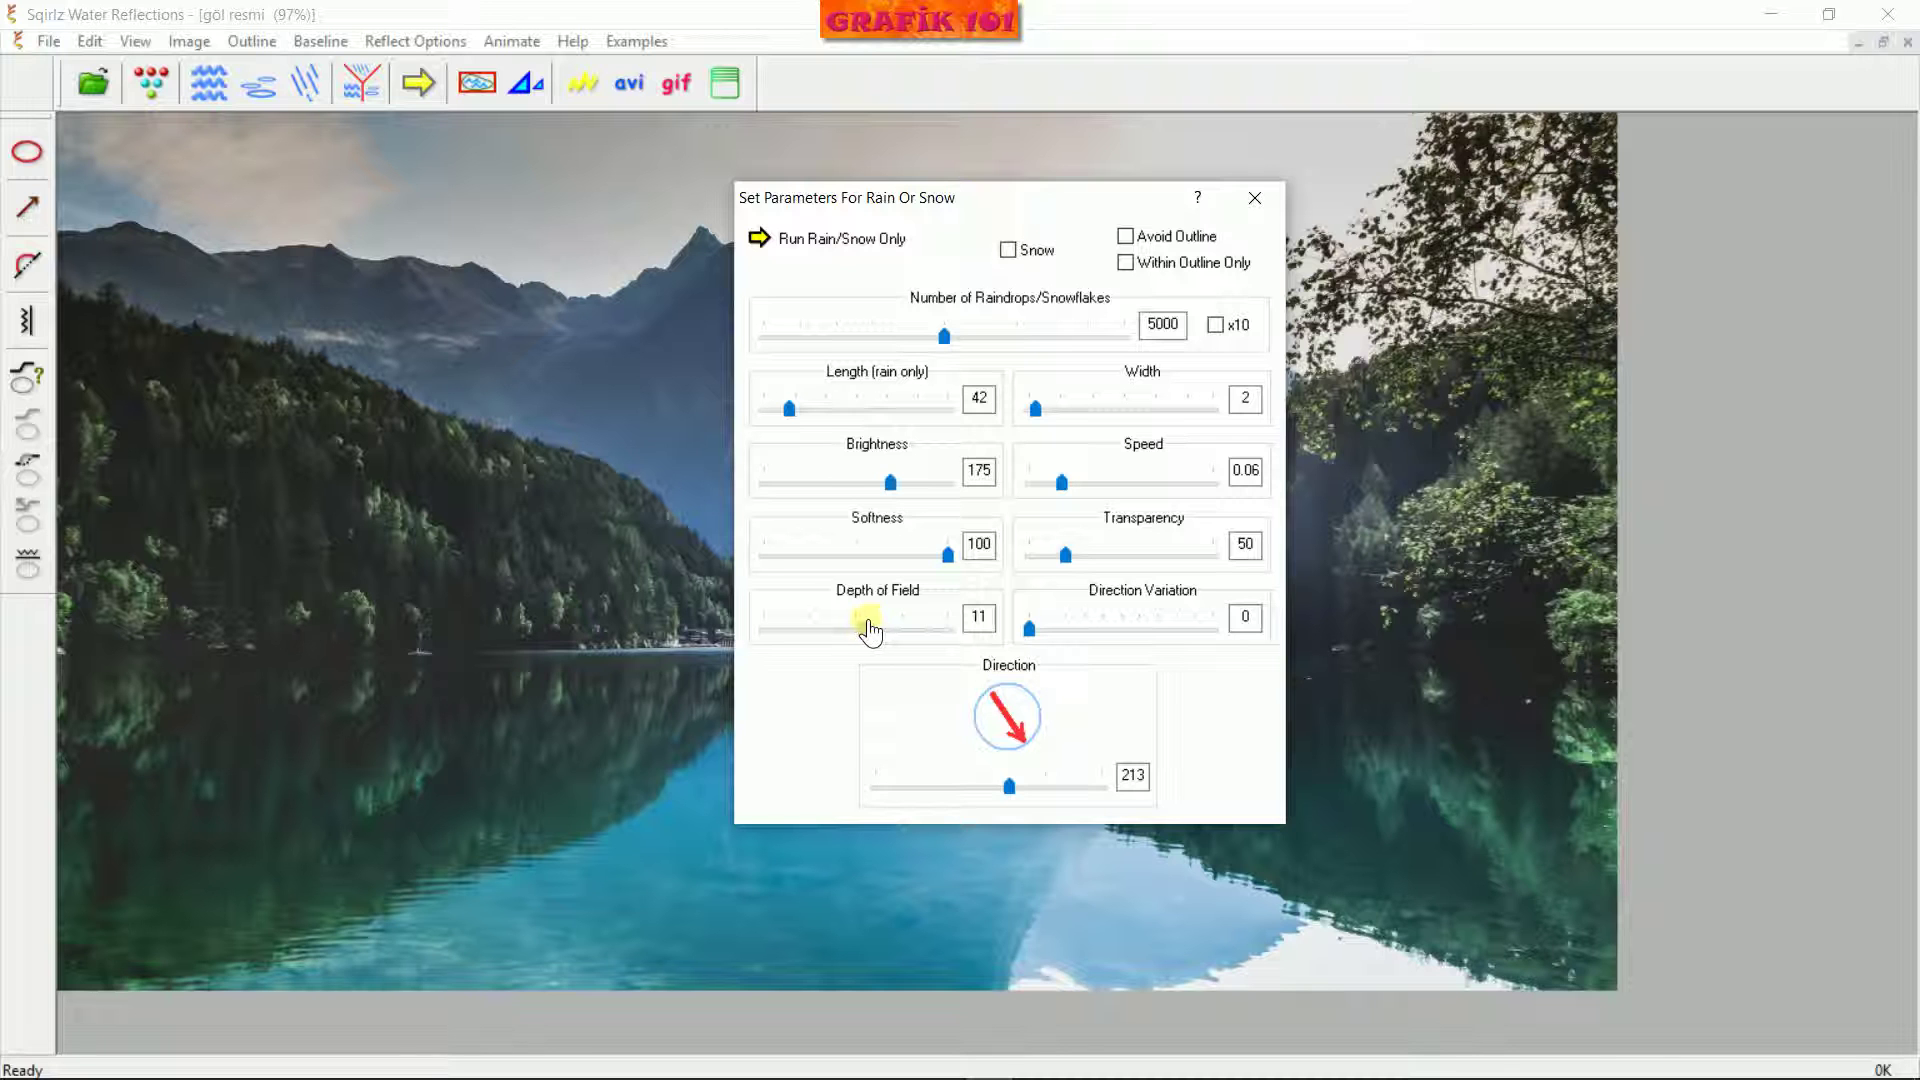
pyautogui.click(760, 240)
# Set the rain direction to 125 and preview the slanted rain
pyautogui.moveTo(1014, 786); pyautogui.dragTo(955, 785)
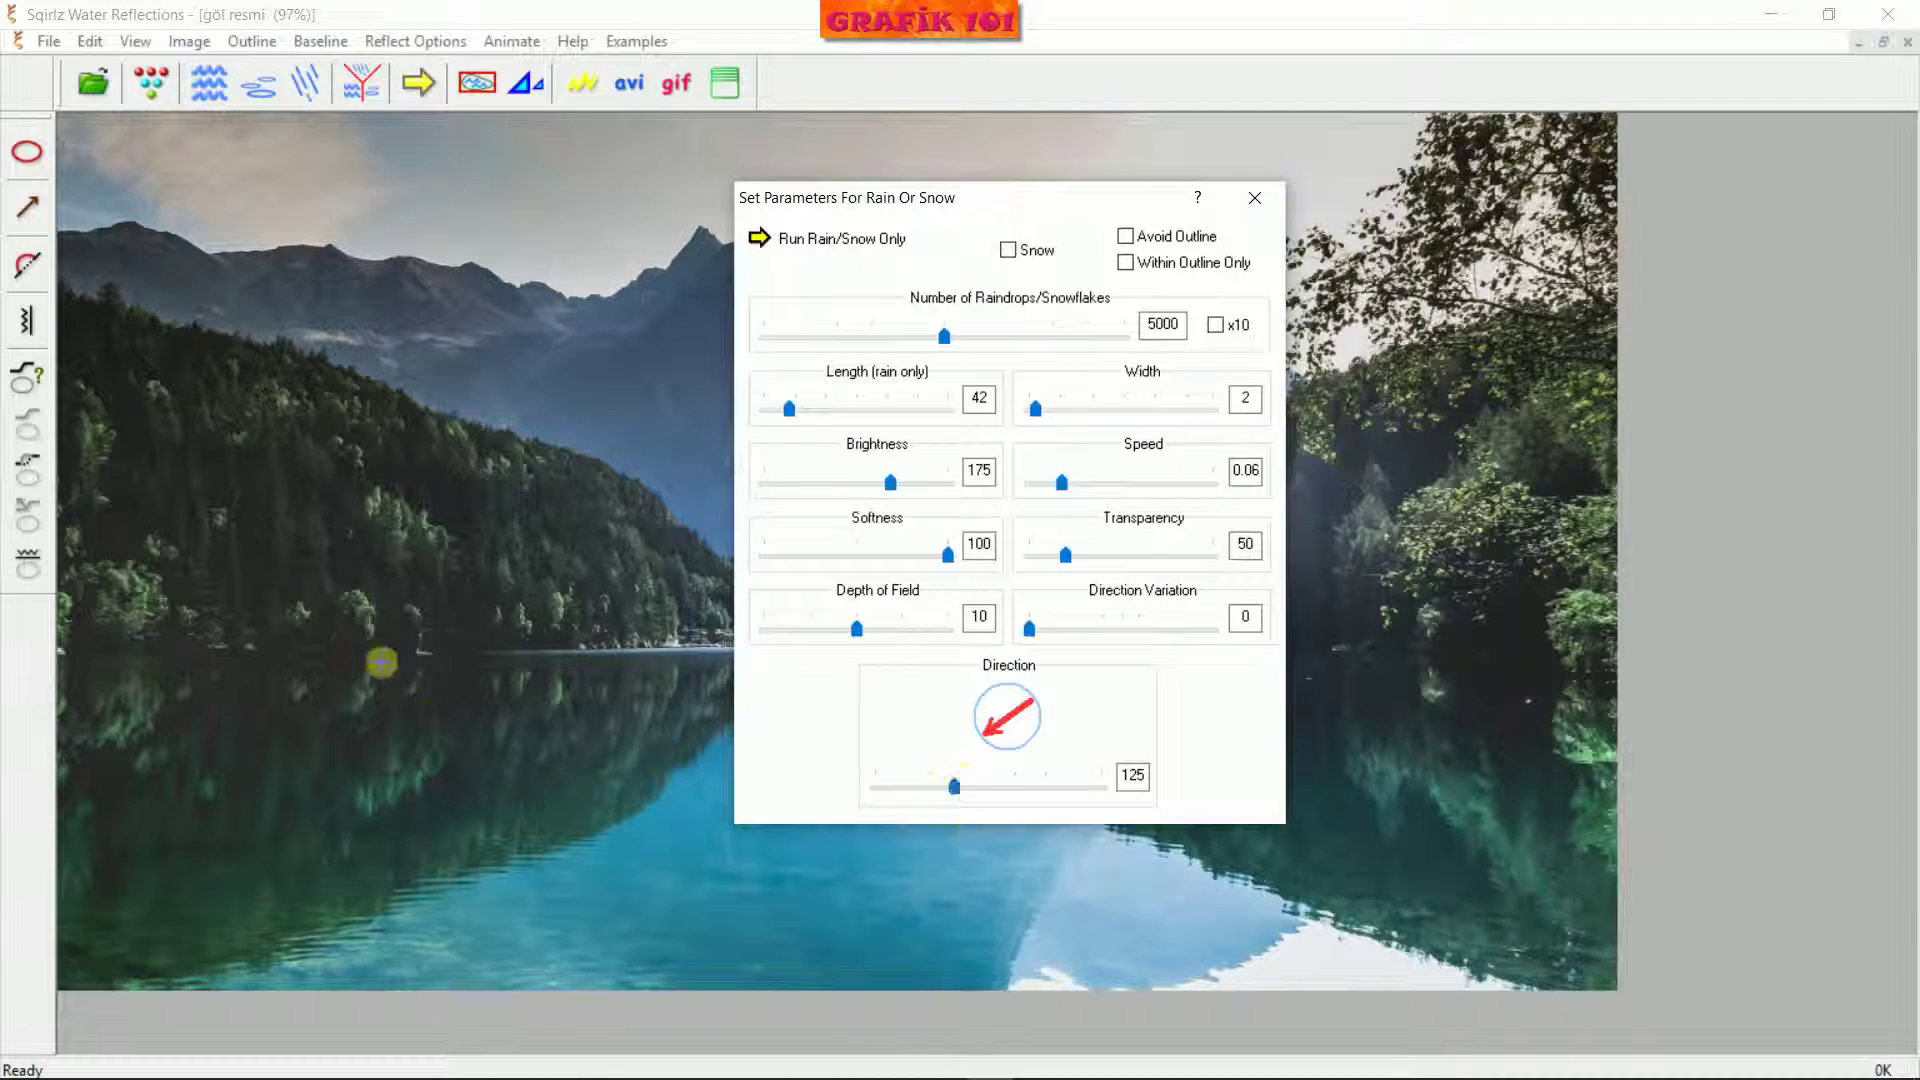
pyautogui.click(761, 240)
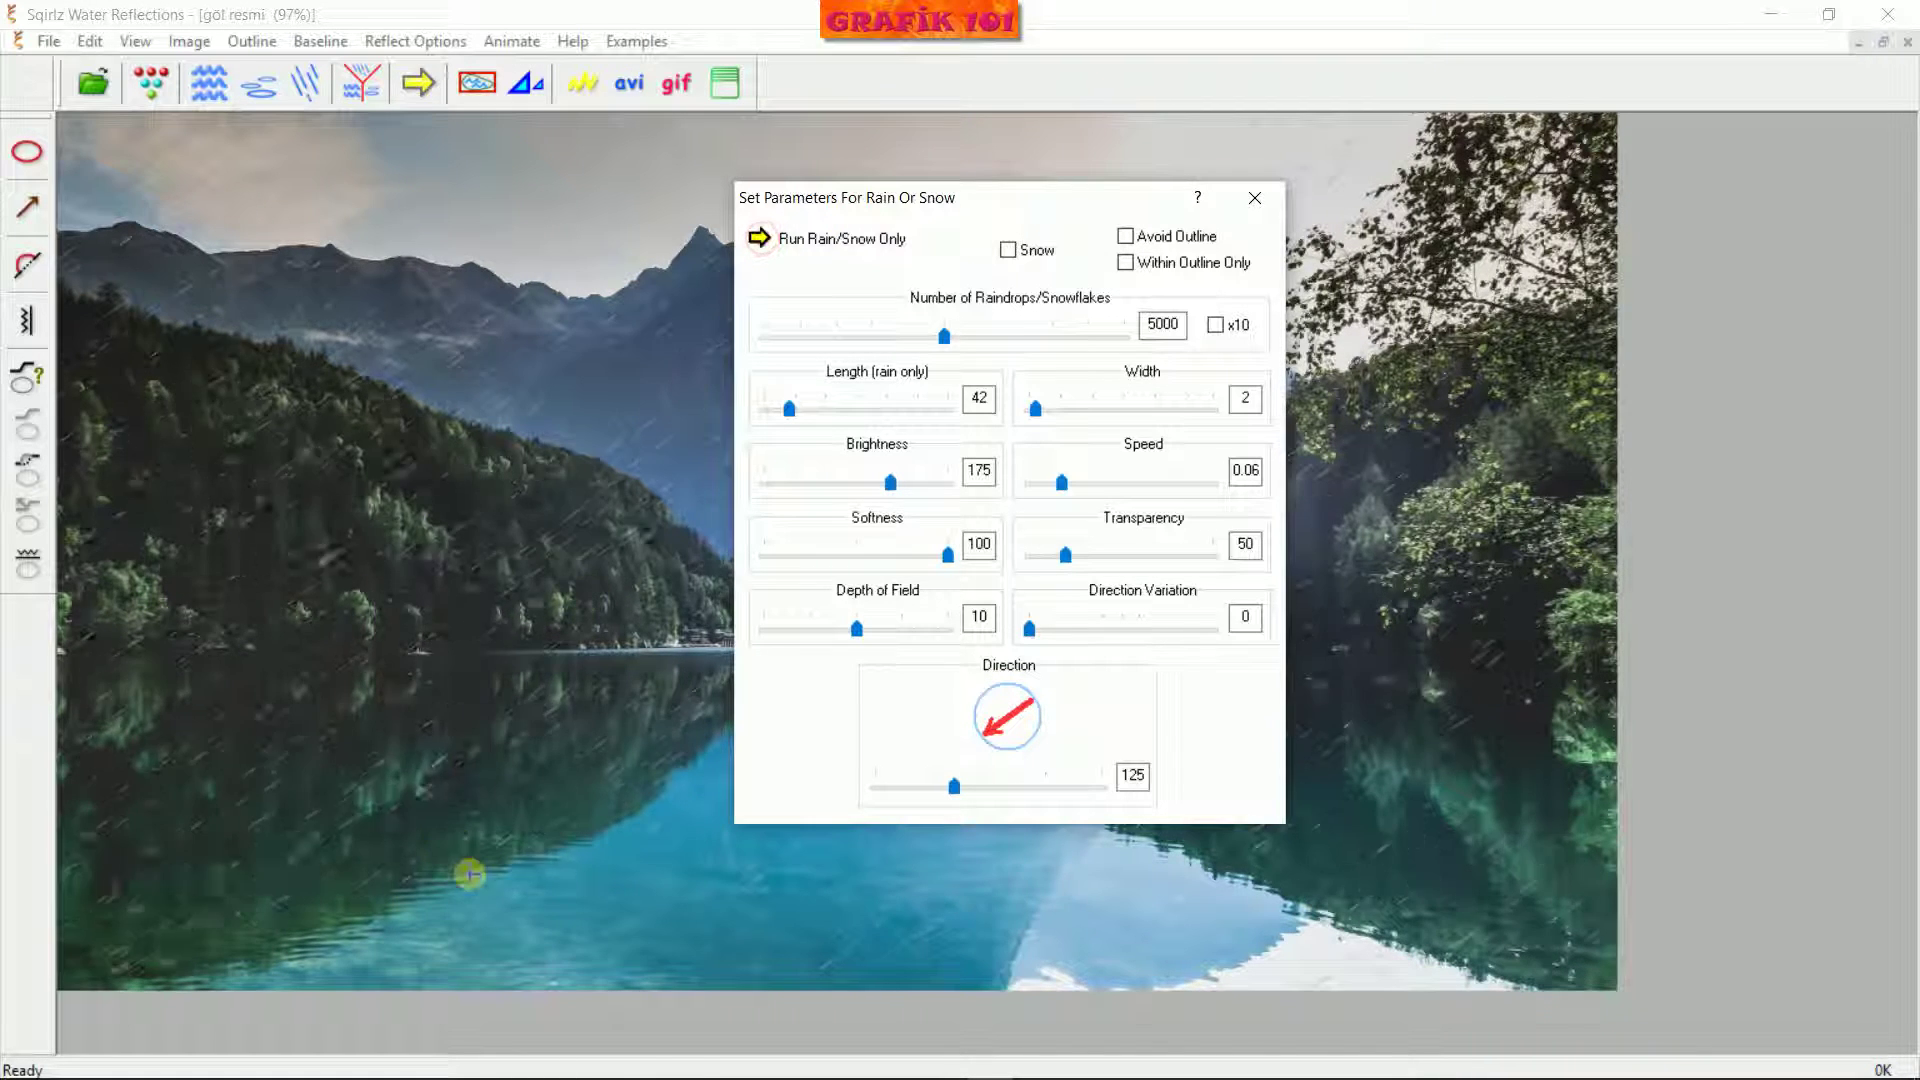
pyautogui.moveTo(670, 321)
pyautogui.mouseDown()
pyautogui.moveTo(509, 483)
pyautogui.moveTo(346, 682)
pyautogui.moveTo(360, 696)
pyautogui.moveTo(336, 625)
pyautogui.moveTo(342, 670)
pyautogui.moveTo(433, 670)
pyautogui.mouseUp()
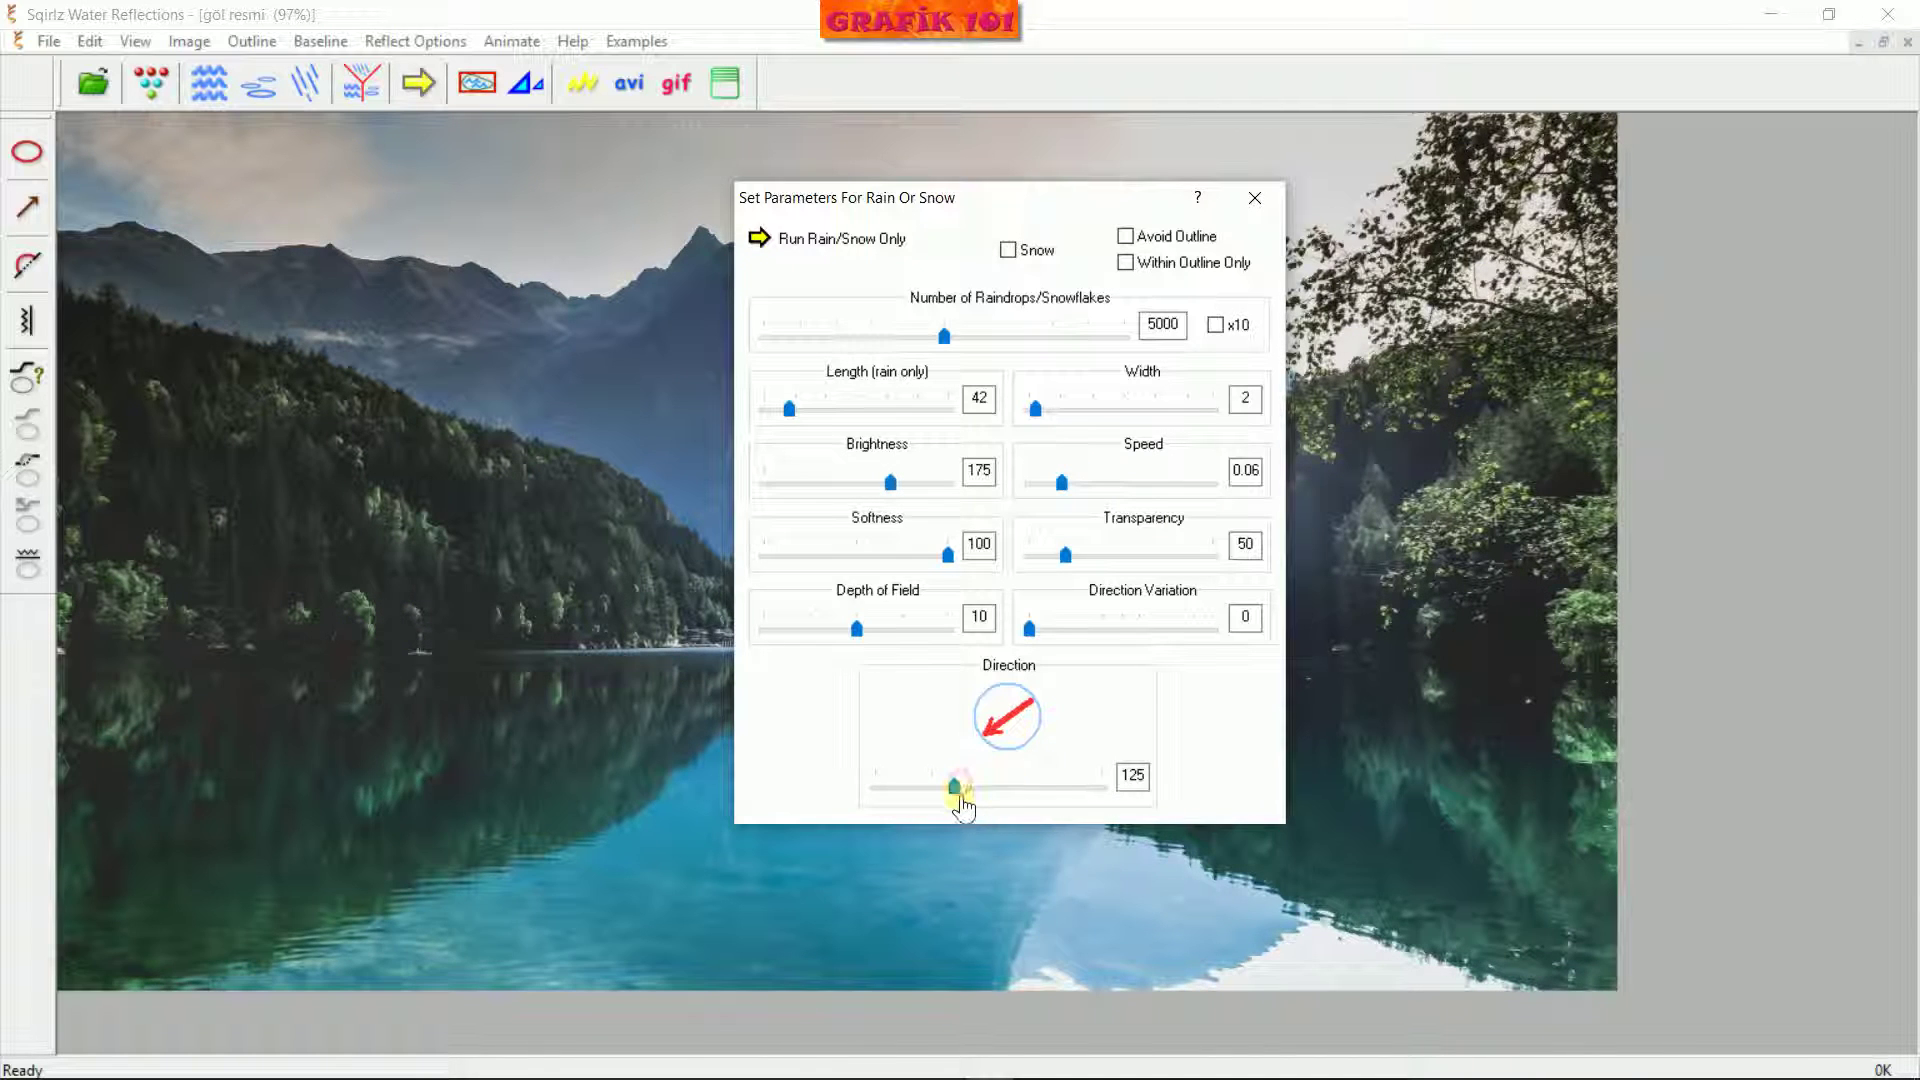
# Try a rain direction of 252 with a preview, and set the direction to 200
pyautogui.moveTo(955, 795); pyautogui.dragTo(1033, 800)
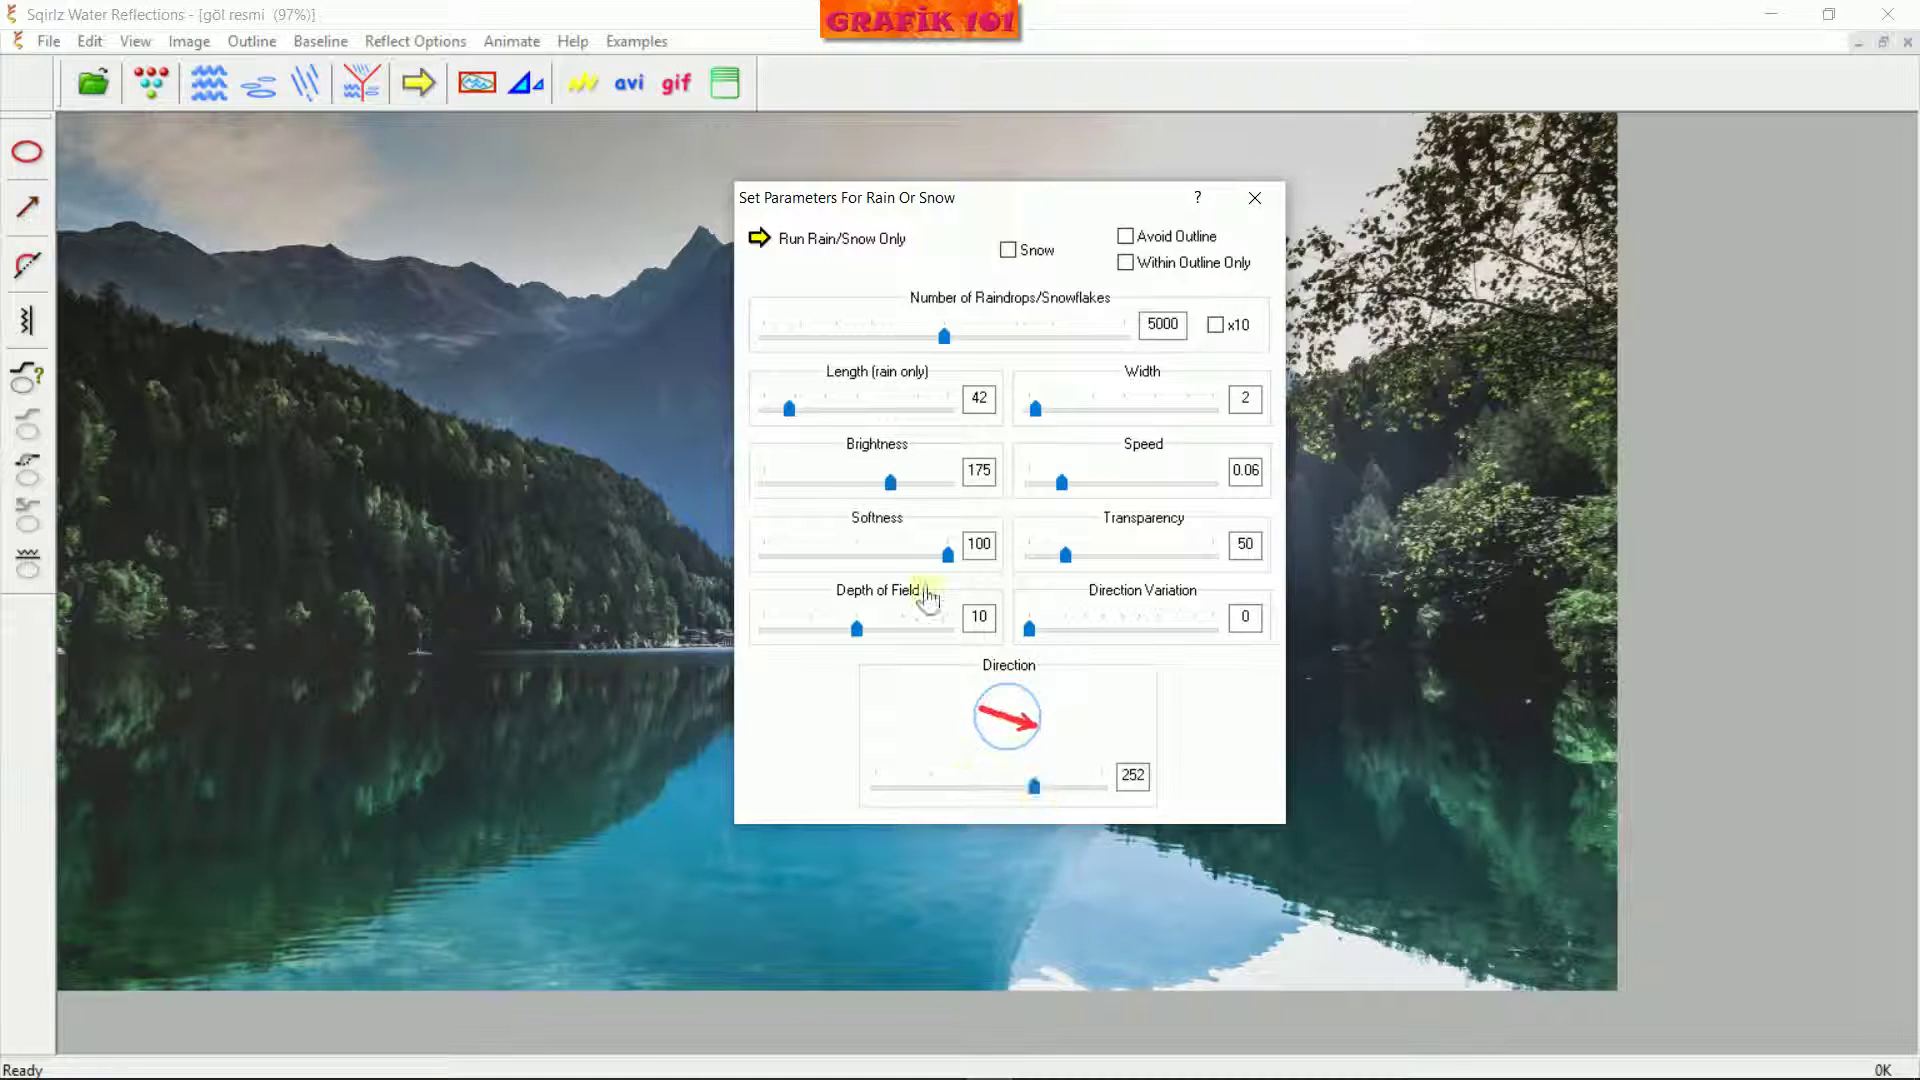
pyautogui.click(760, 240)
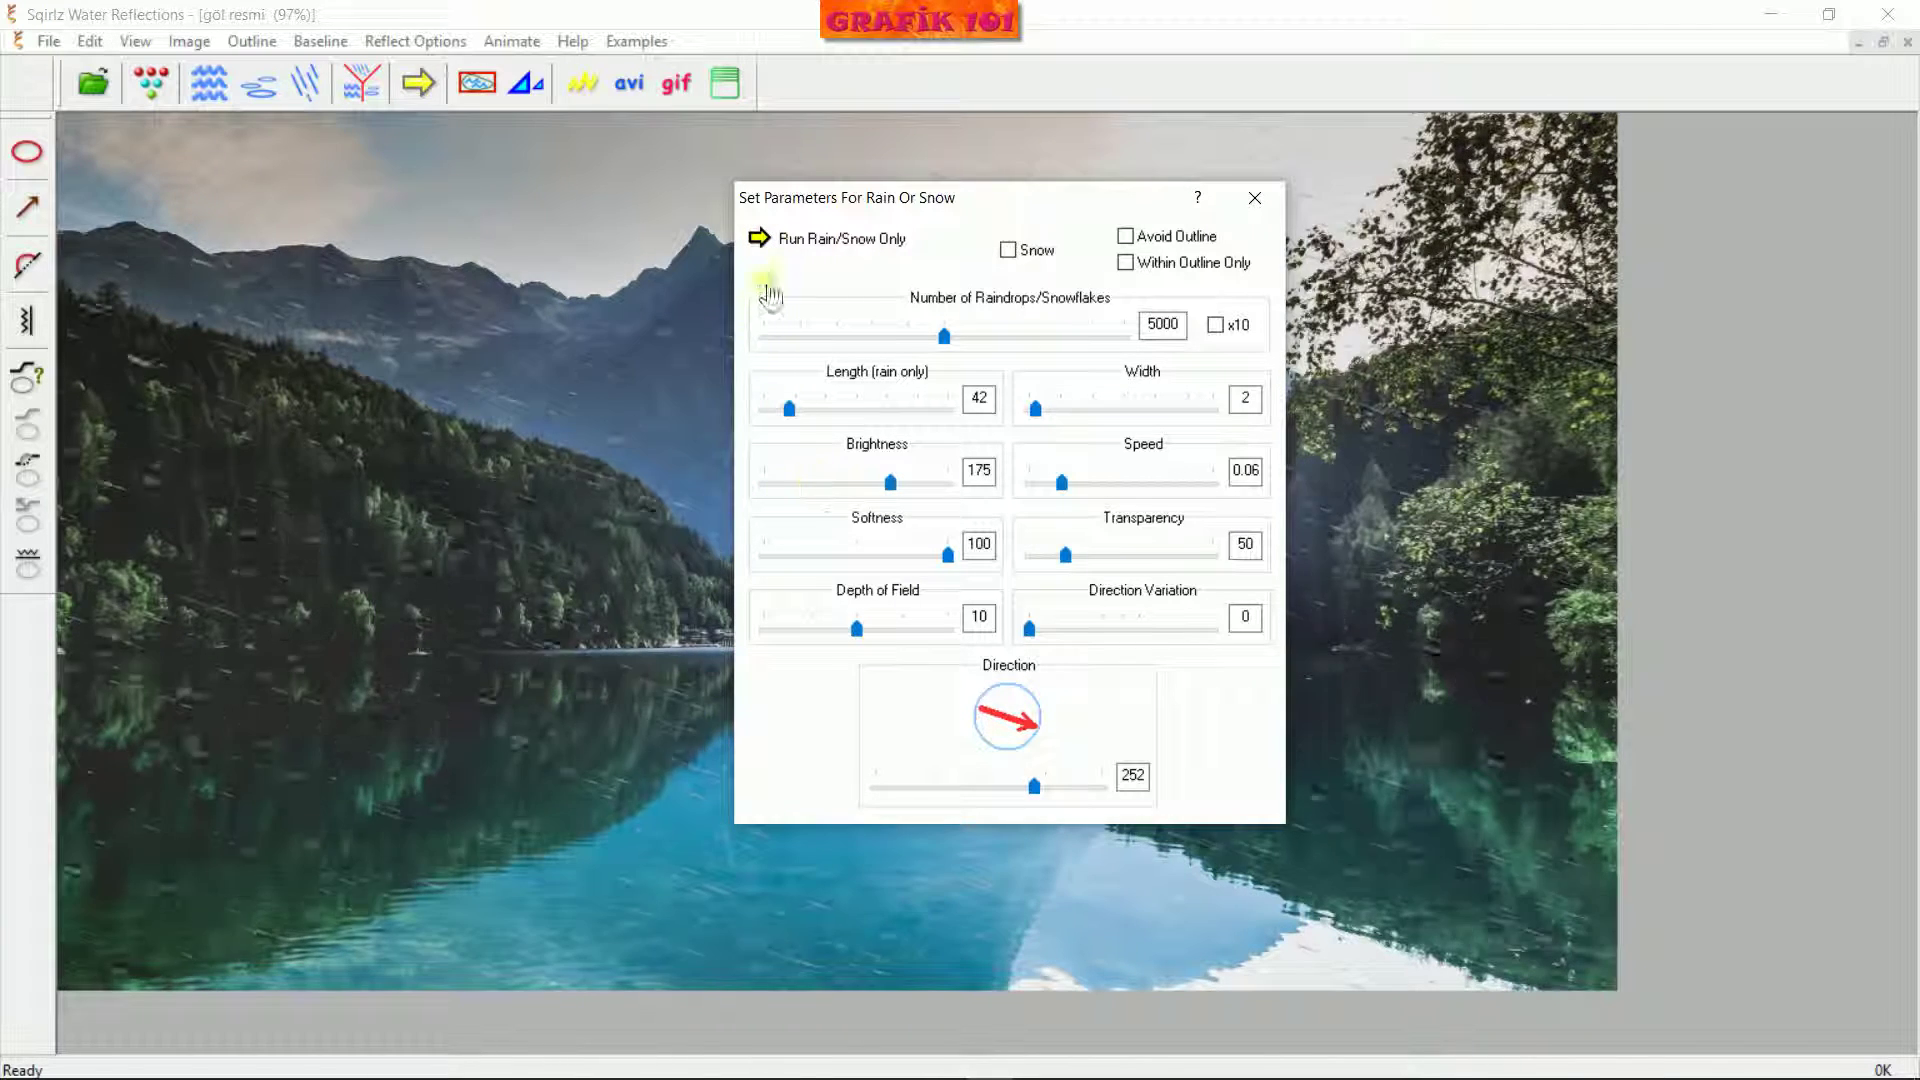
pyautogui.click(762, 240)
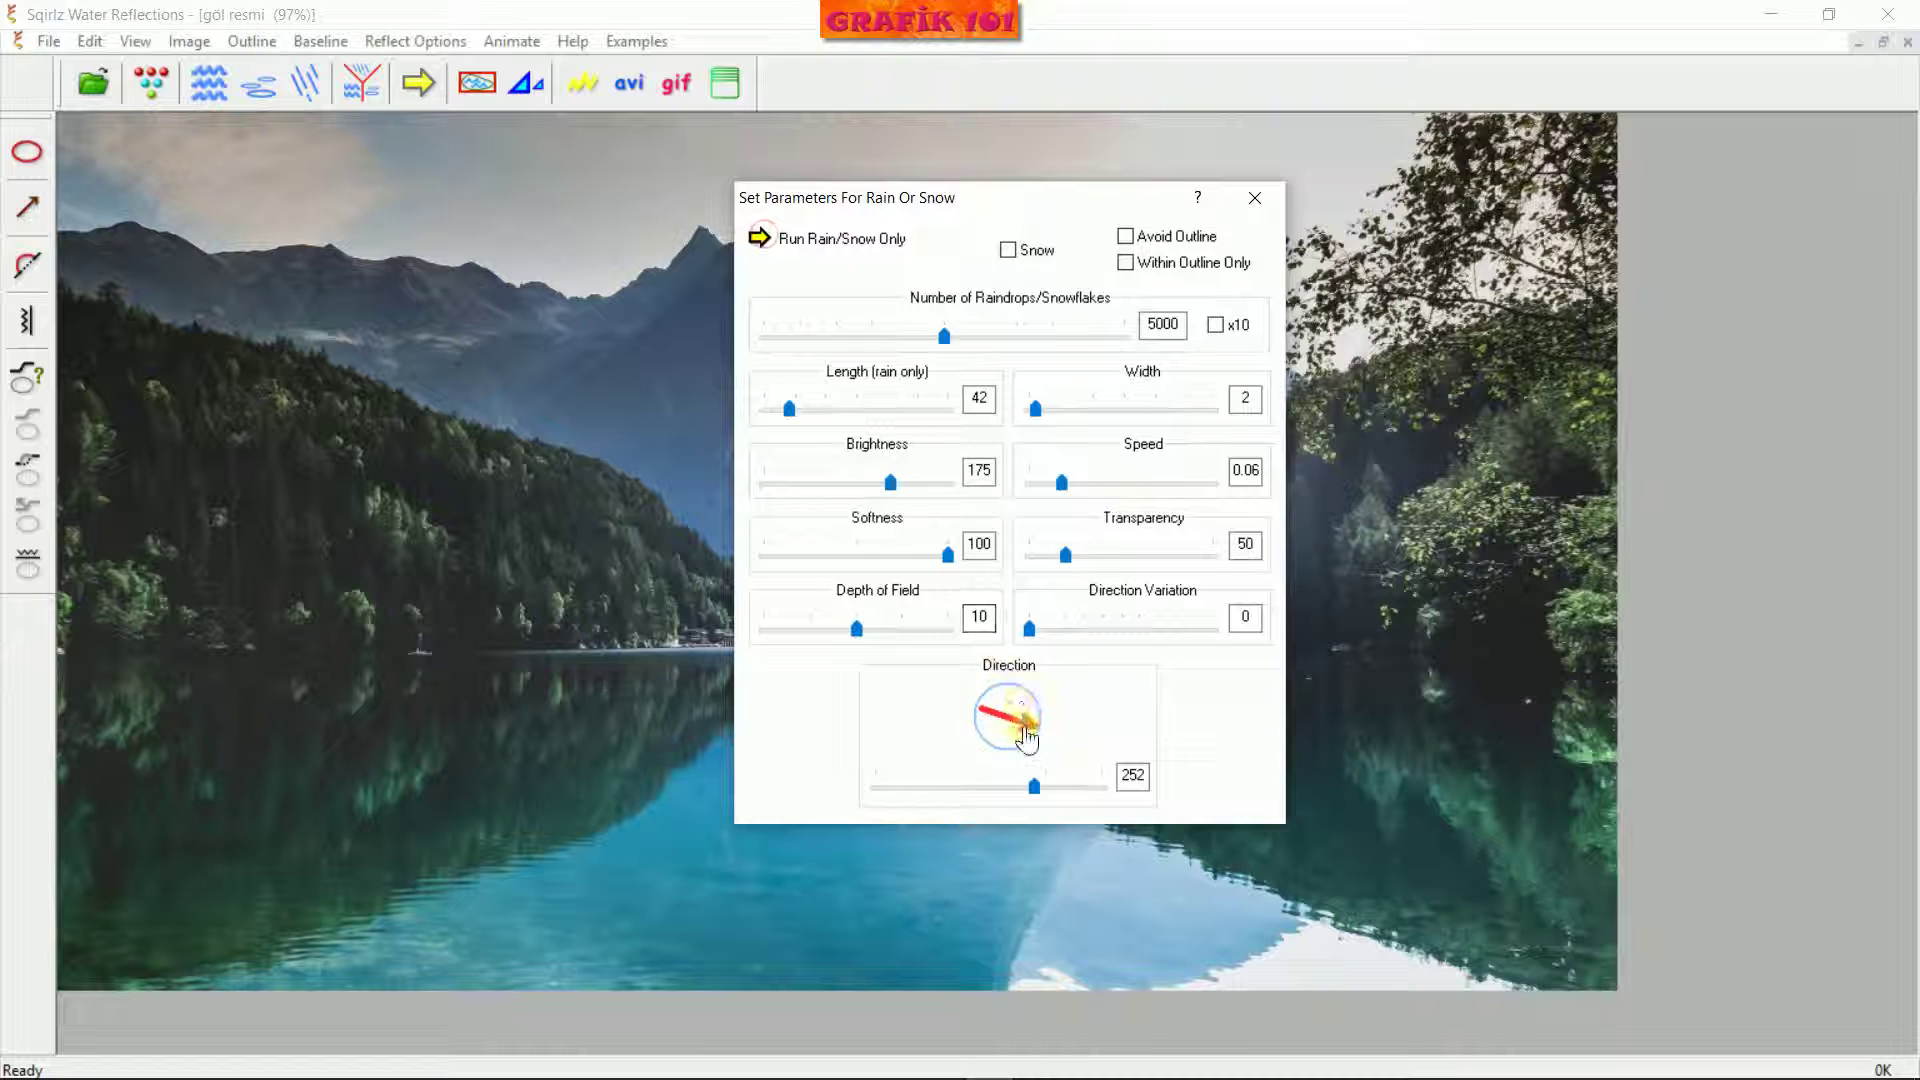
pyautogui.moveTo(1033, 787); pyautogui.dragTo(1004, 790)
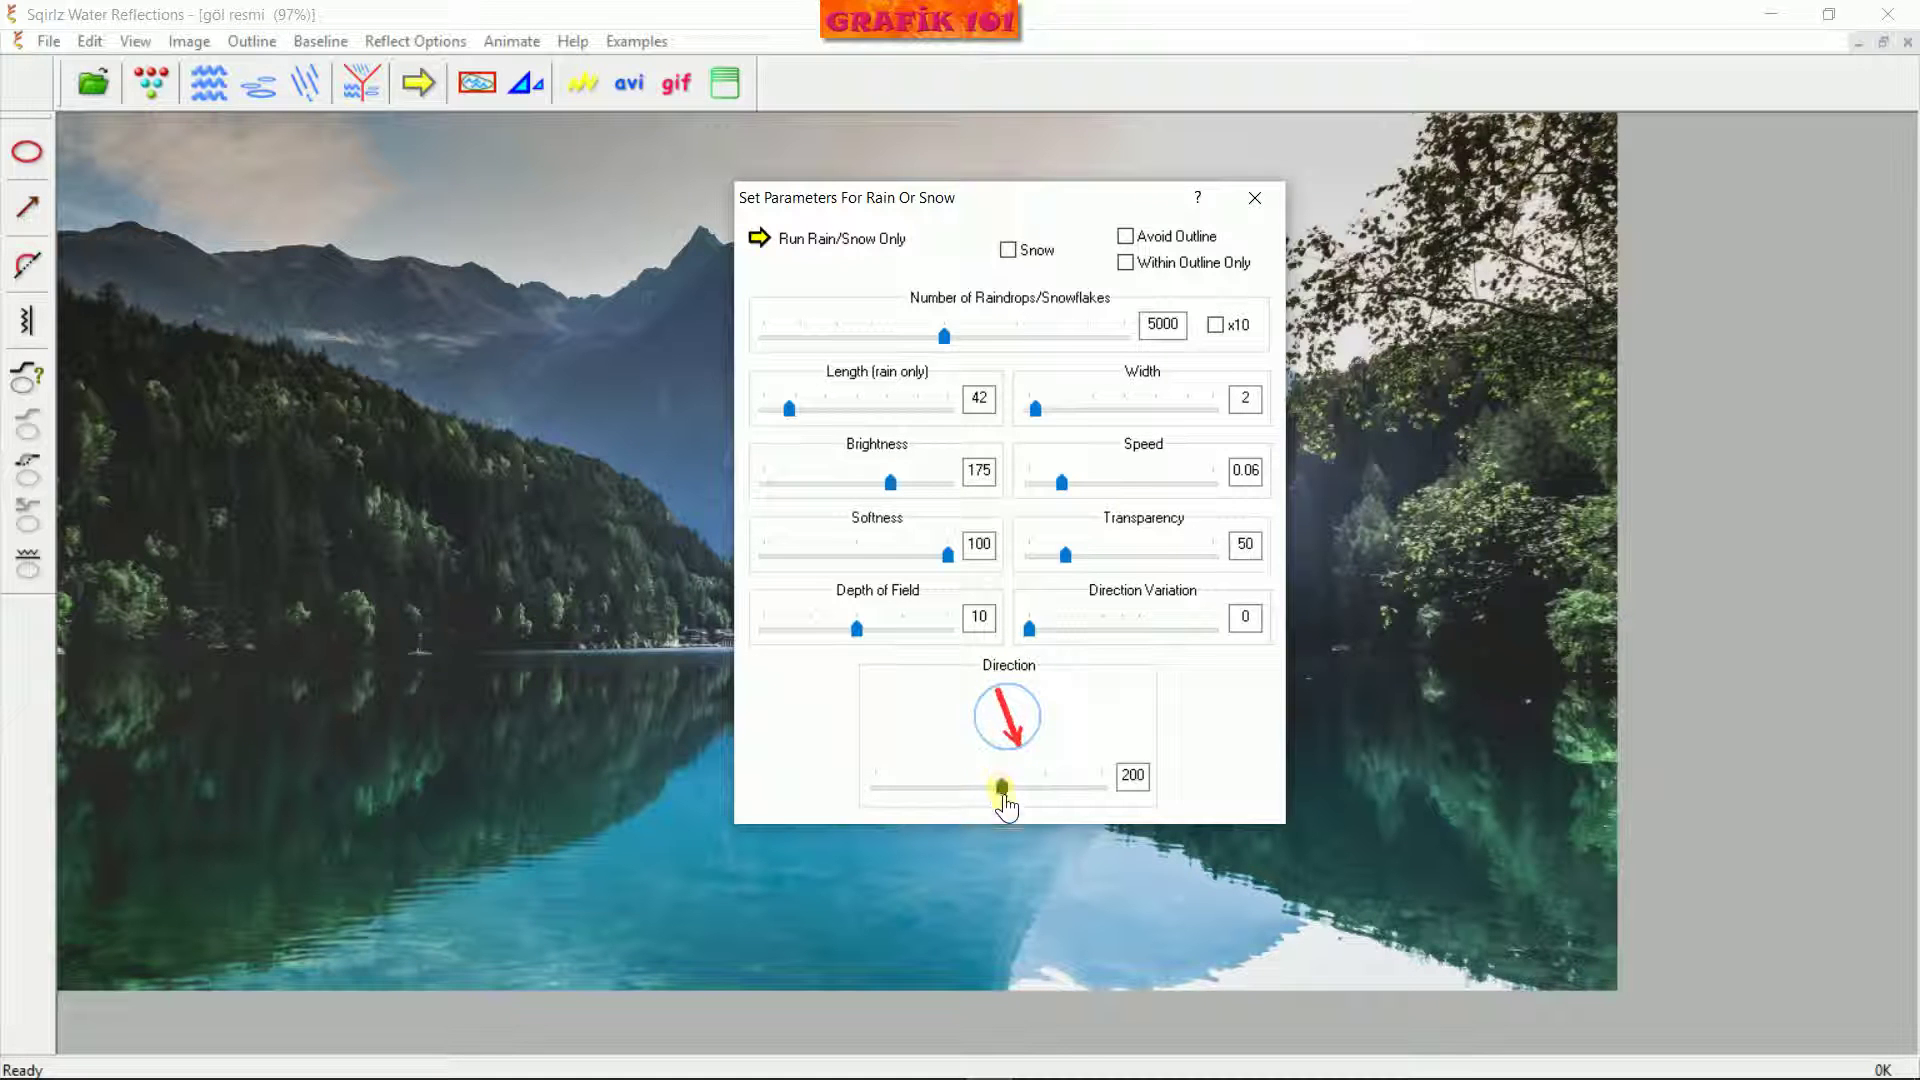
# Try a direction variation of 63 with a rain preview, and return the variation to 0
pyautogui.moveTo(1033, 645); pyautogui.dragTo(1146, 657)
pyautogui.click(760, 240)
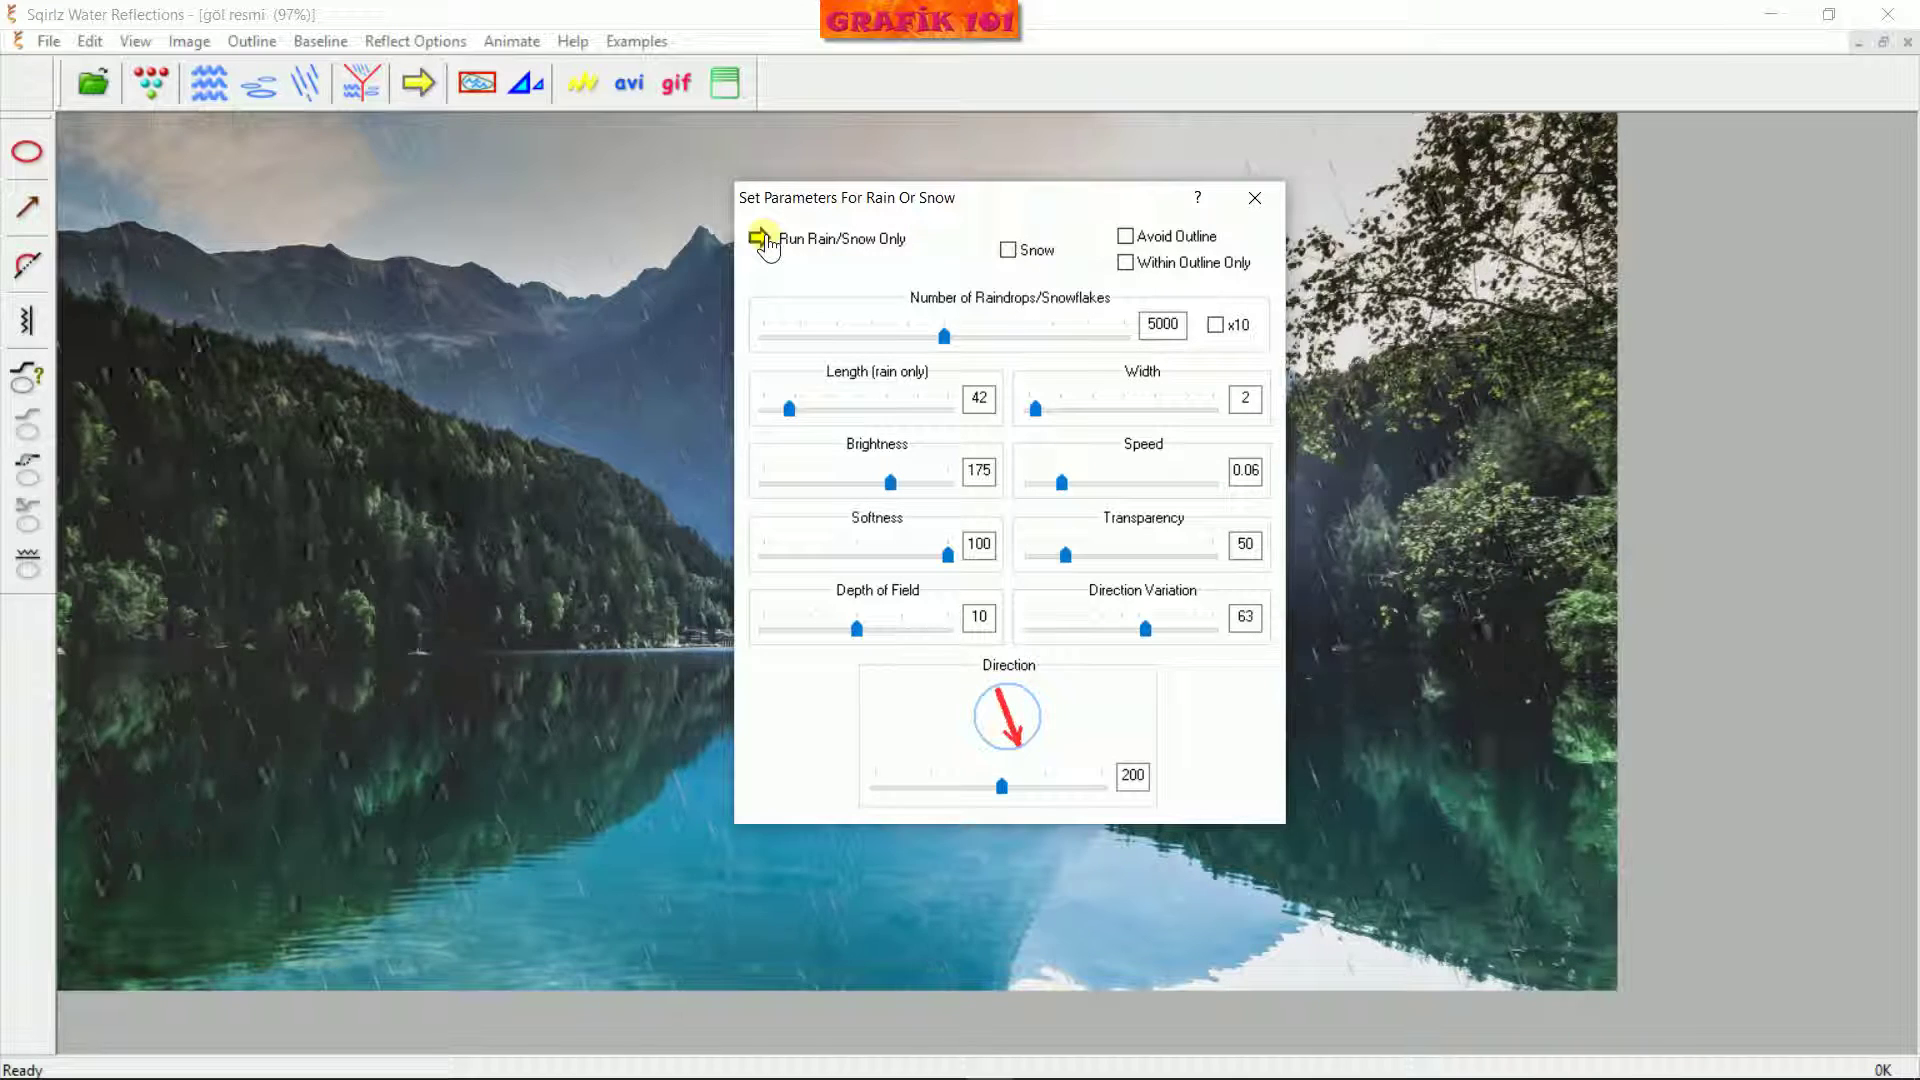
pyautogui.click(762, 240)
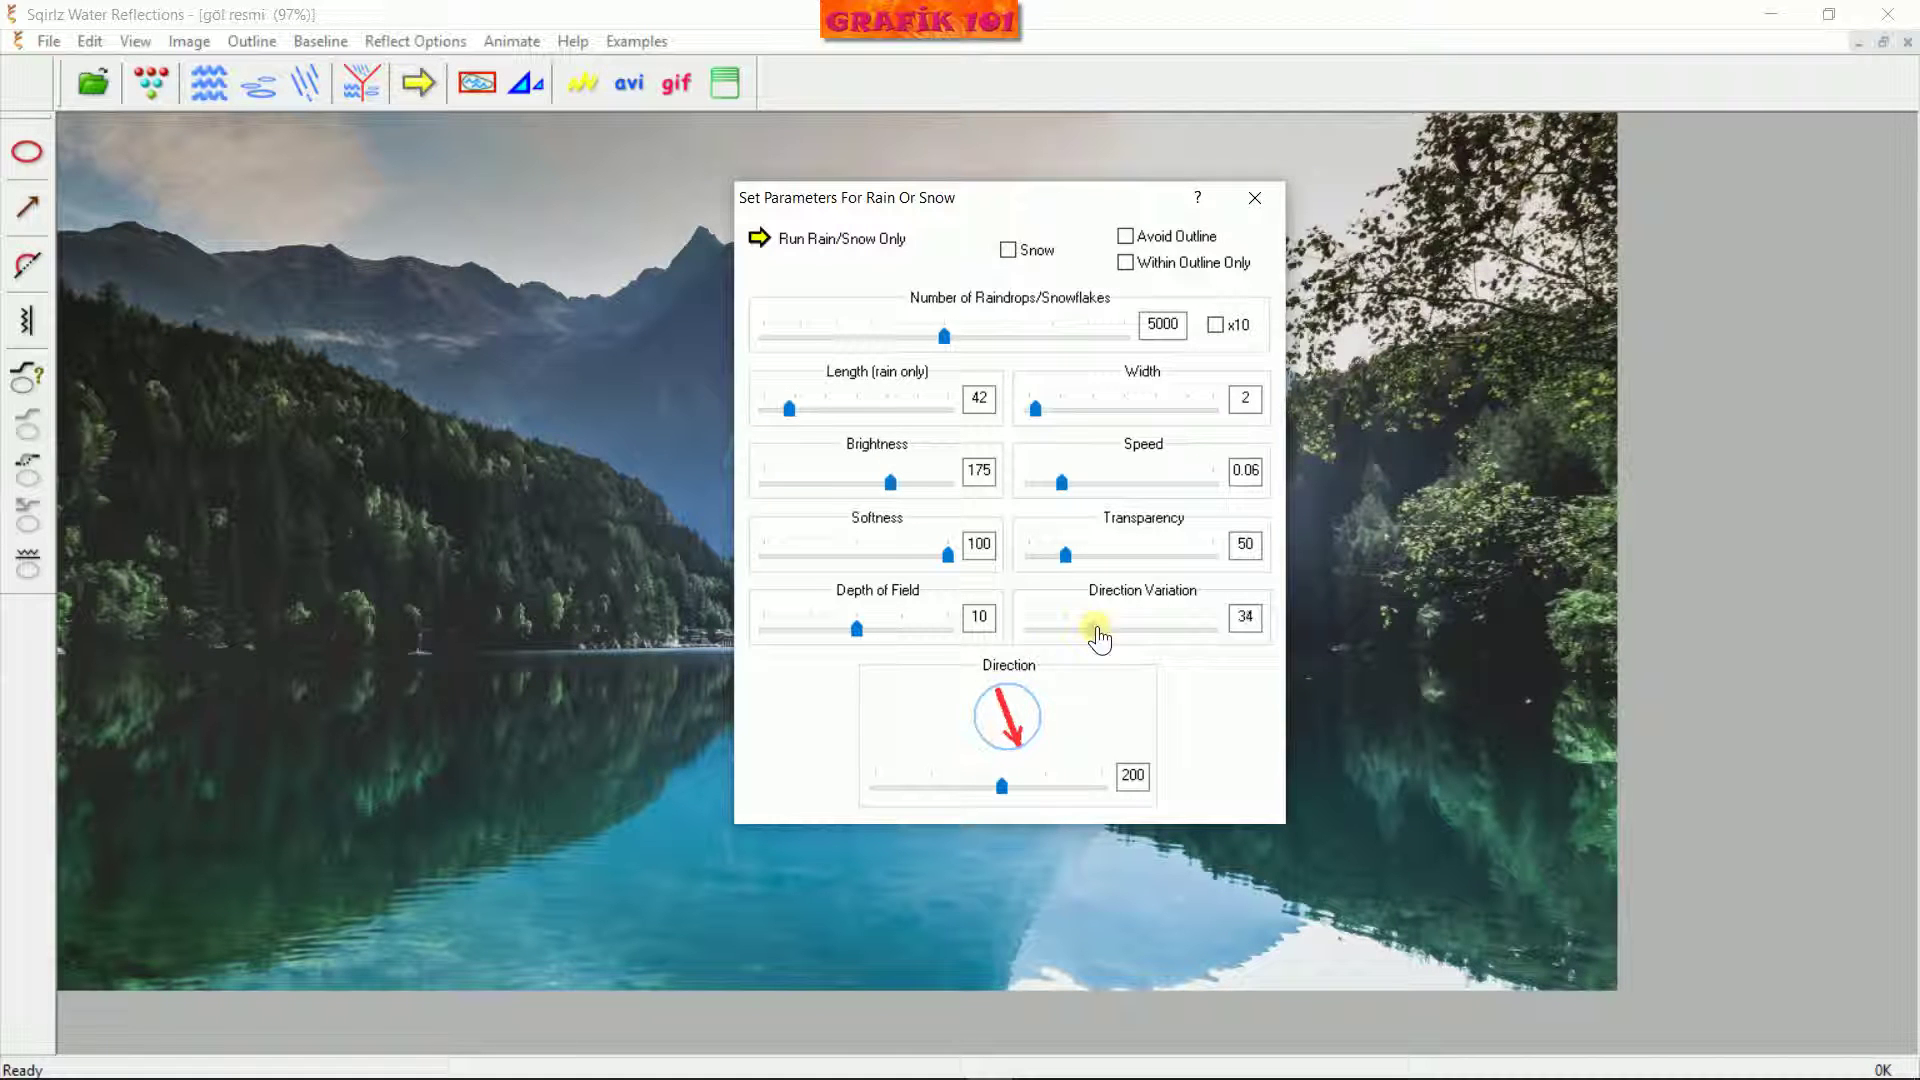
pyautogui.moveTo(1098, 632); pyautogui.dragTo(1070, 632)
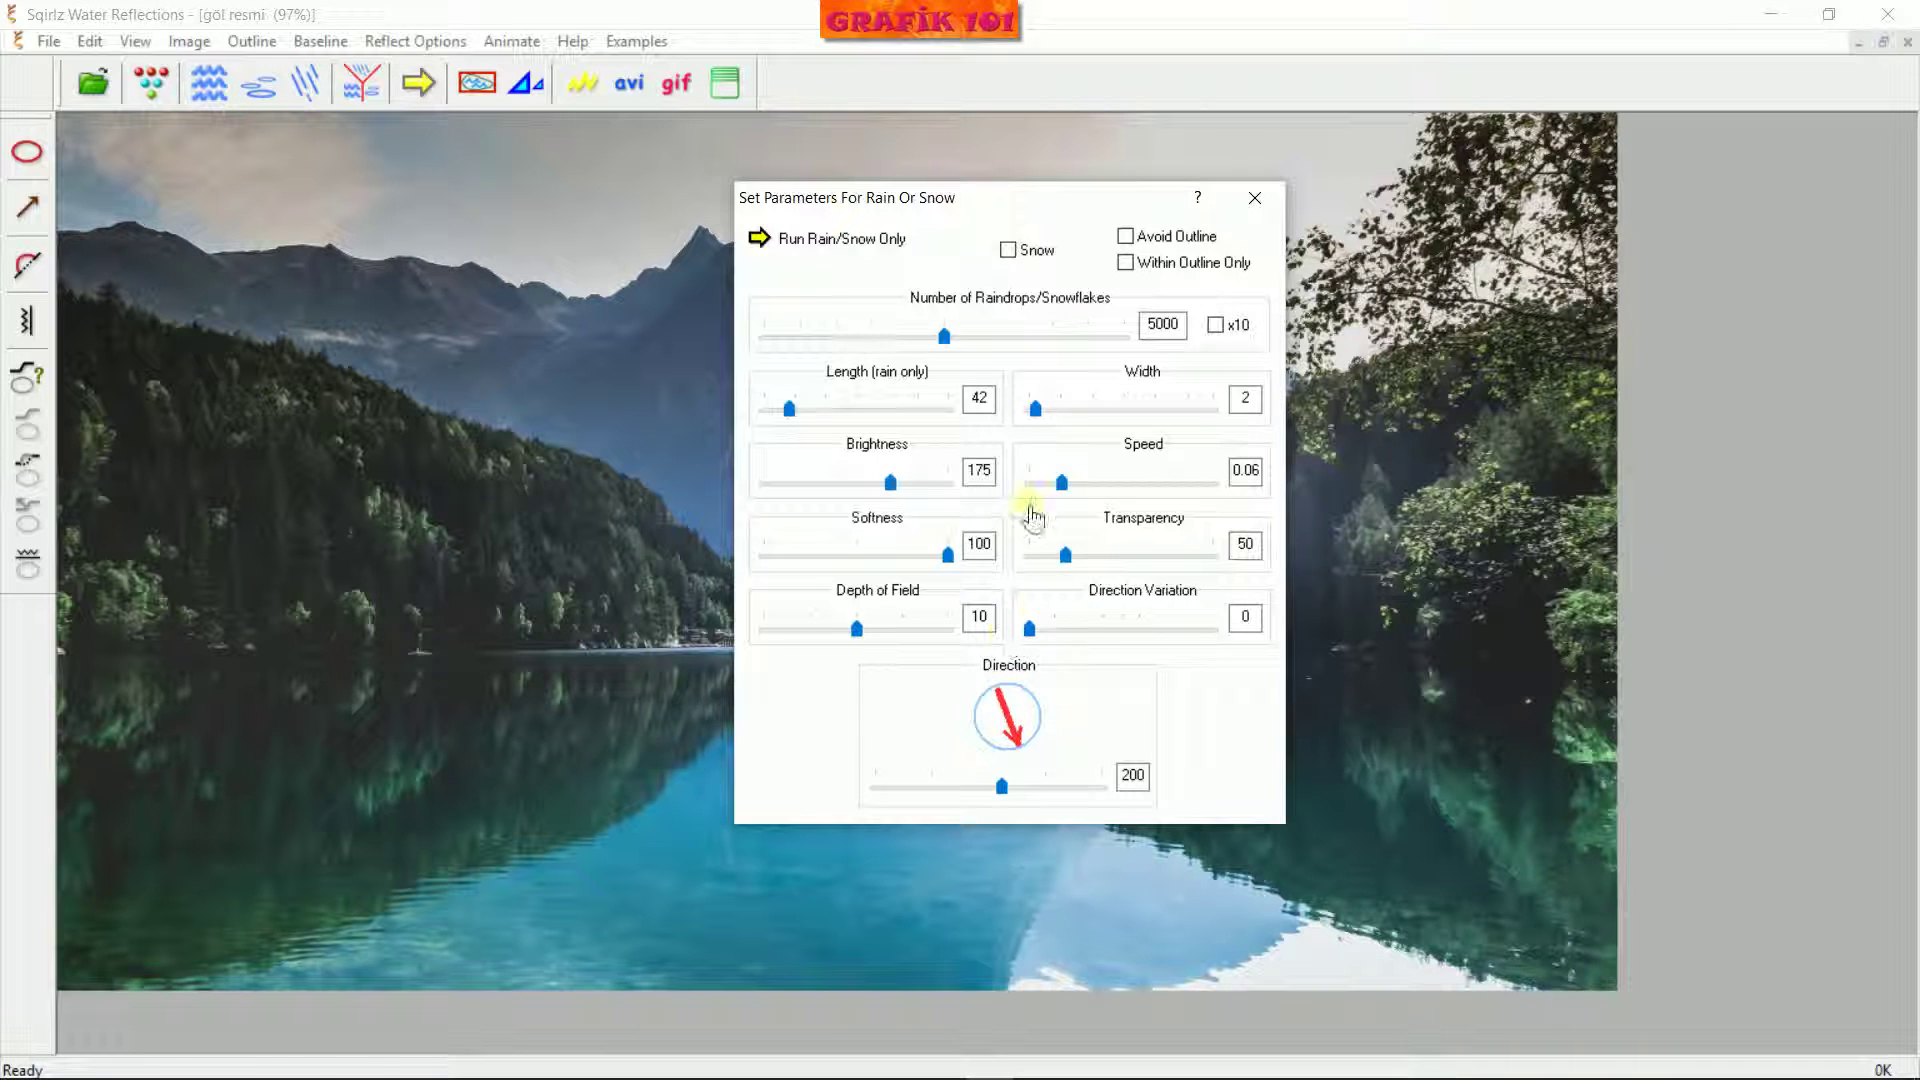
# Try a raindrop width of 14.8 with a preview, and return the width to 2
pyautogui.moveTo(1038, 424); pyautogui.dragTo(1120, 440)
pyautogui.click(759, 240)
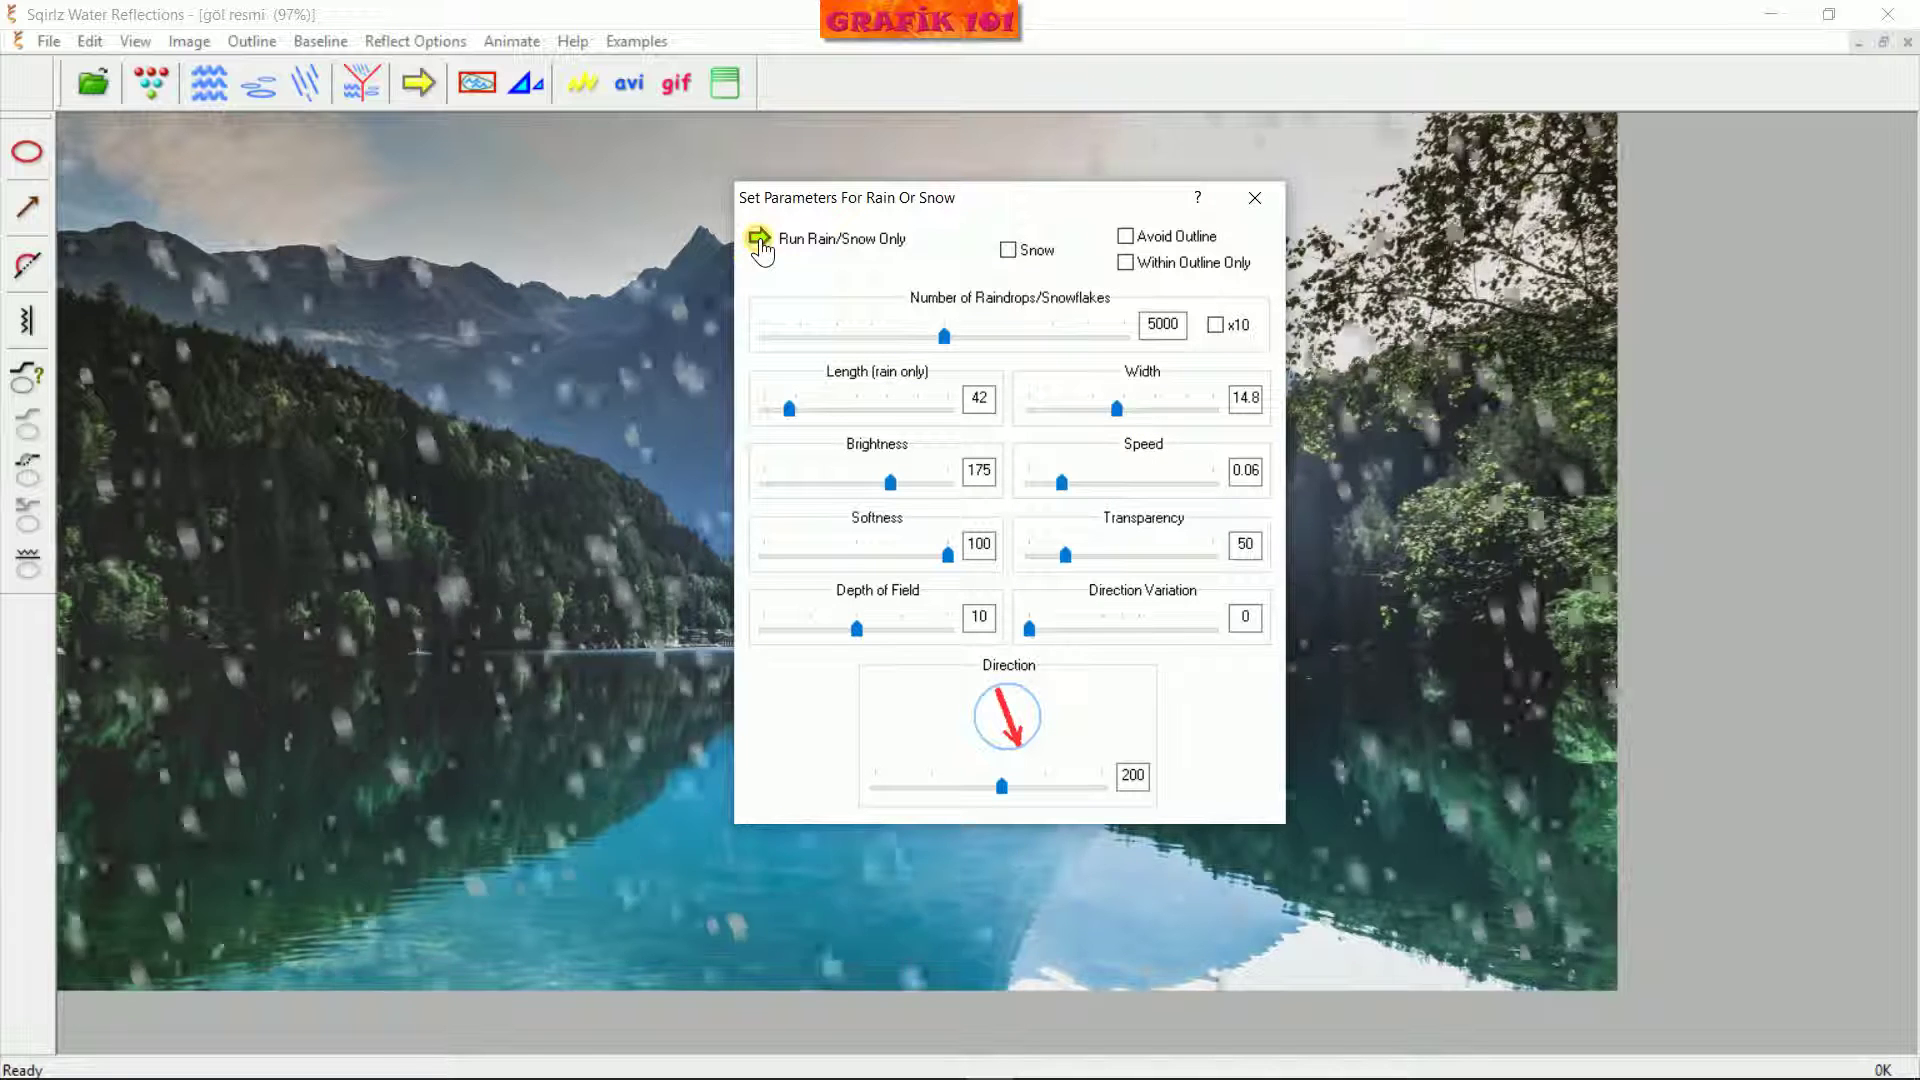
pyautogui.click(759, 240)
pyautogui.click(1118, 412)
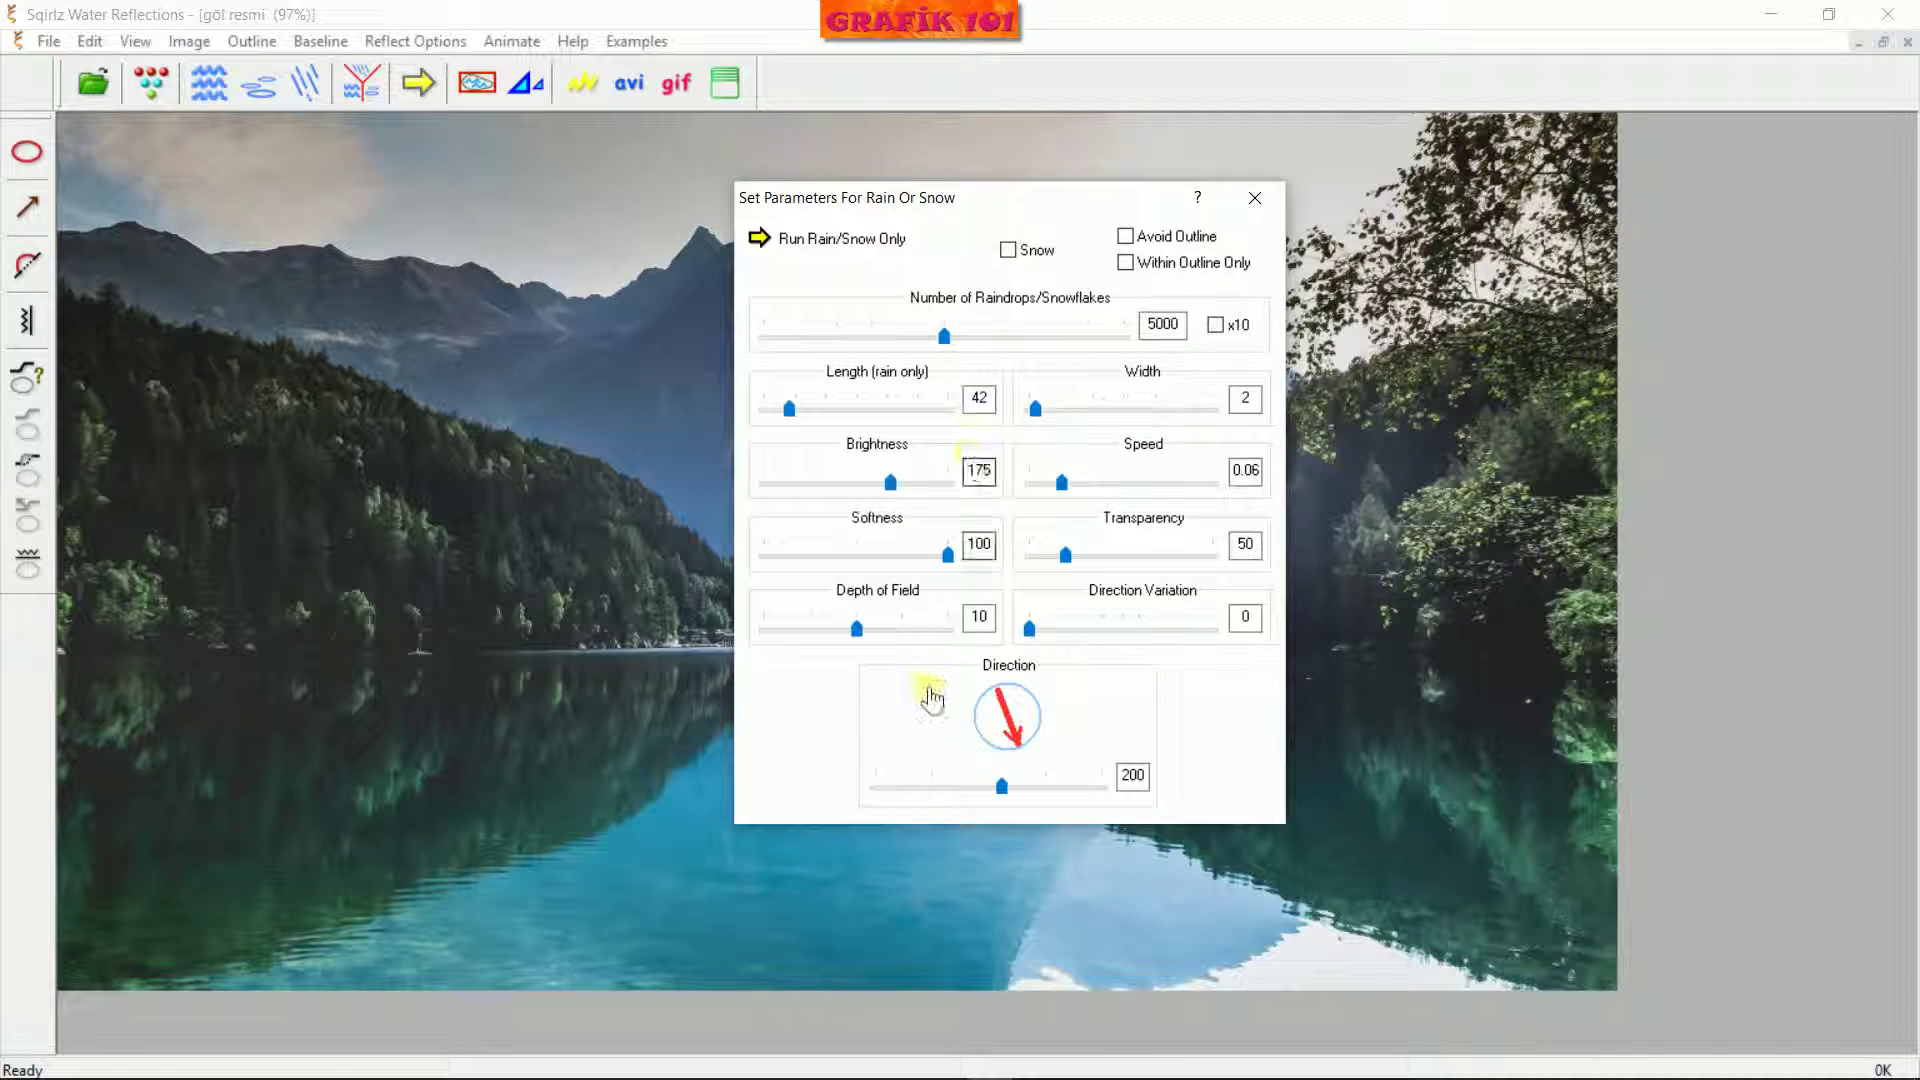
# Switch the effect from rain to snow and preview the snowfall
pyautogui.click(1008, 249)
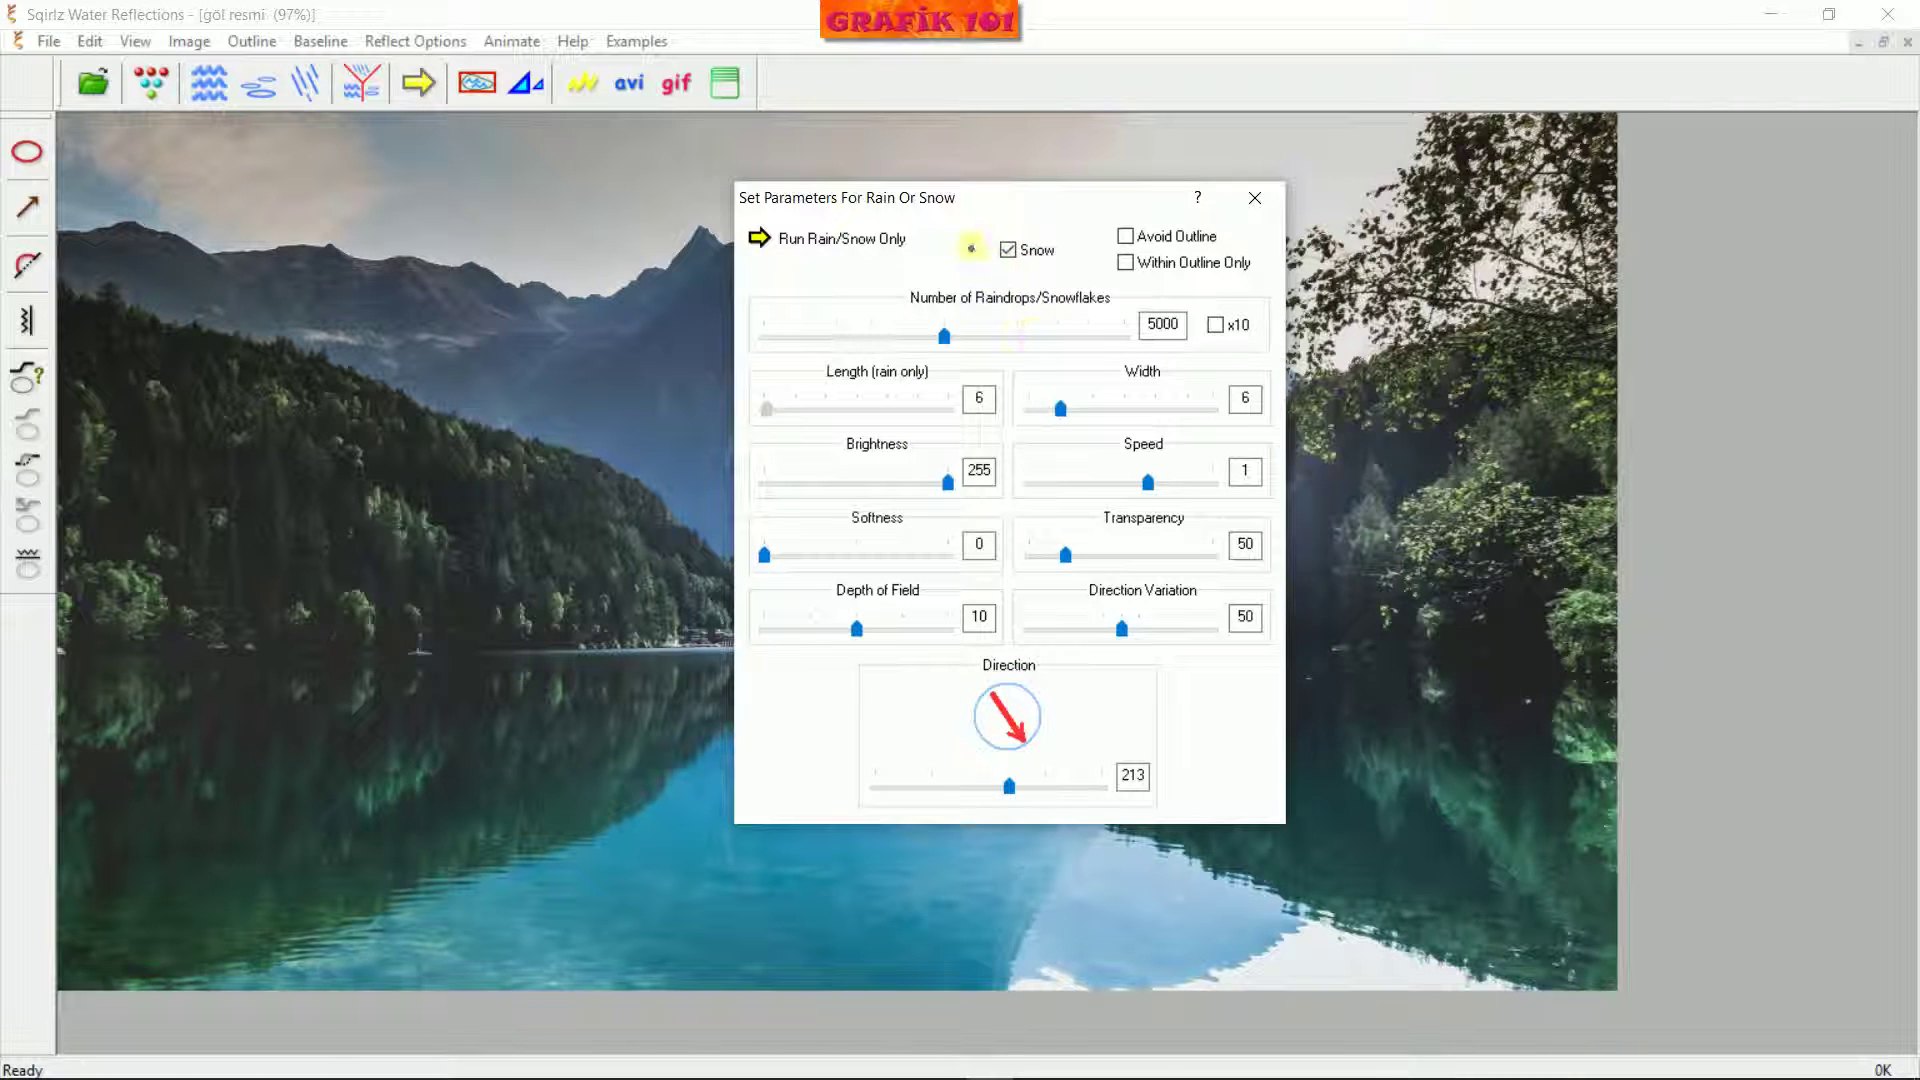
pyautogui.moveTo(1008, 240); pyautogui.dragTo(1072, 282)
pyautogui.click(770, 243)
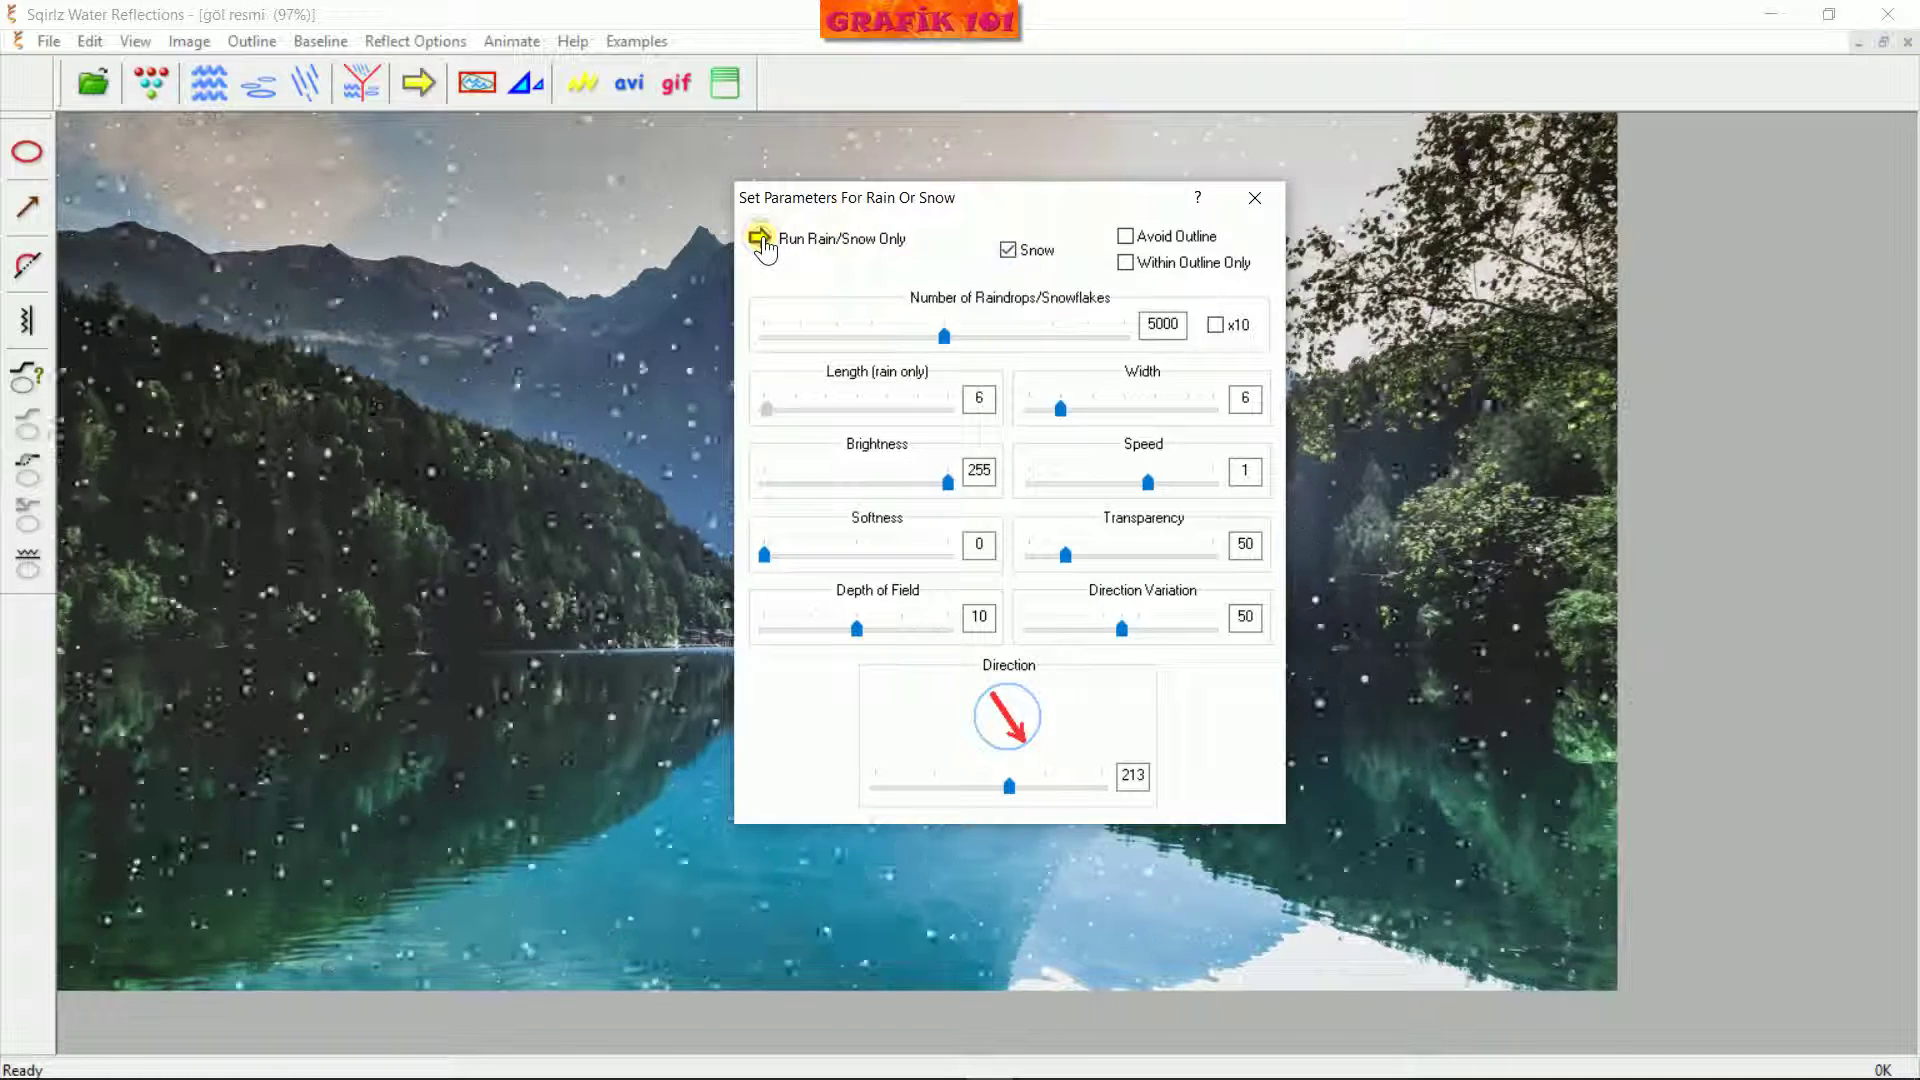
pyautogui.click(762, 242)
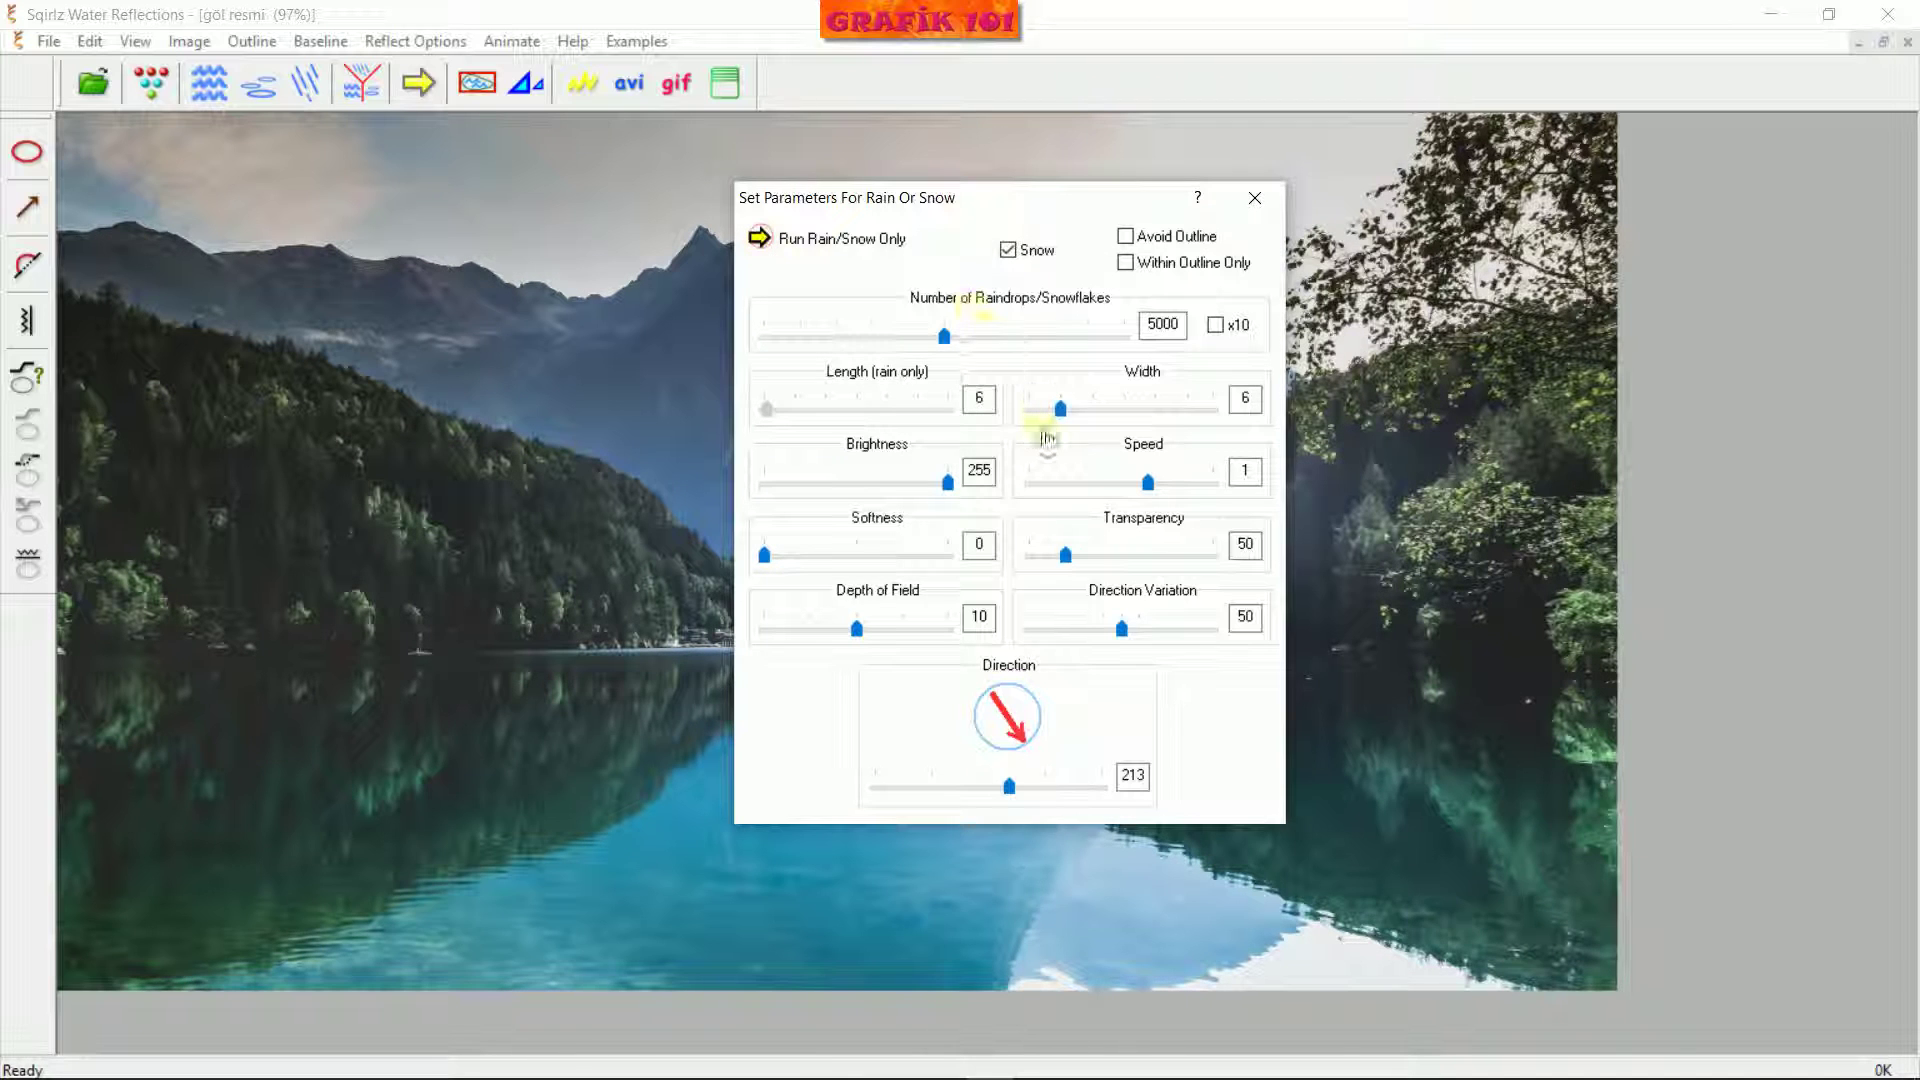
# Preview the snow at a speed of 0.04, and raise the speed to 0.07 with another preview
pyautogui.moveTo(1101, 498); pyautogui.dragTo(1053, 502)
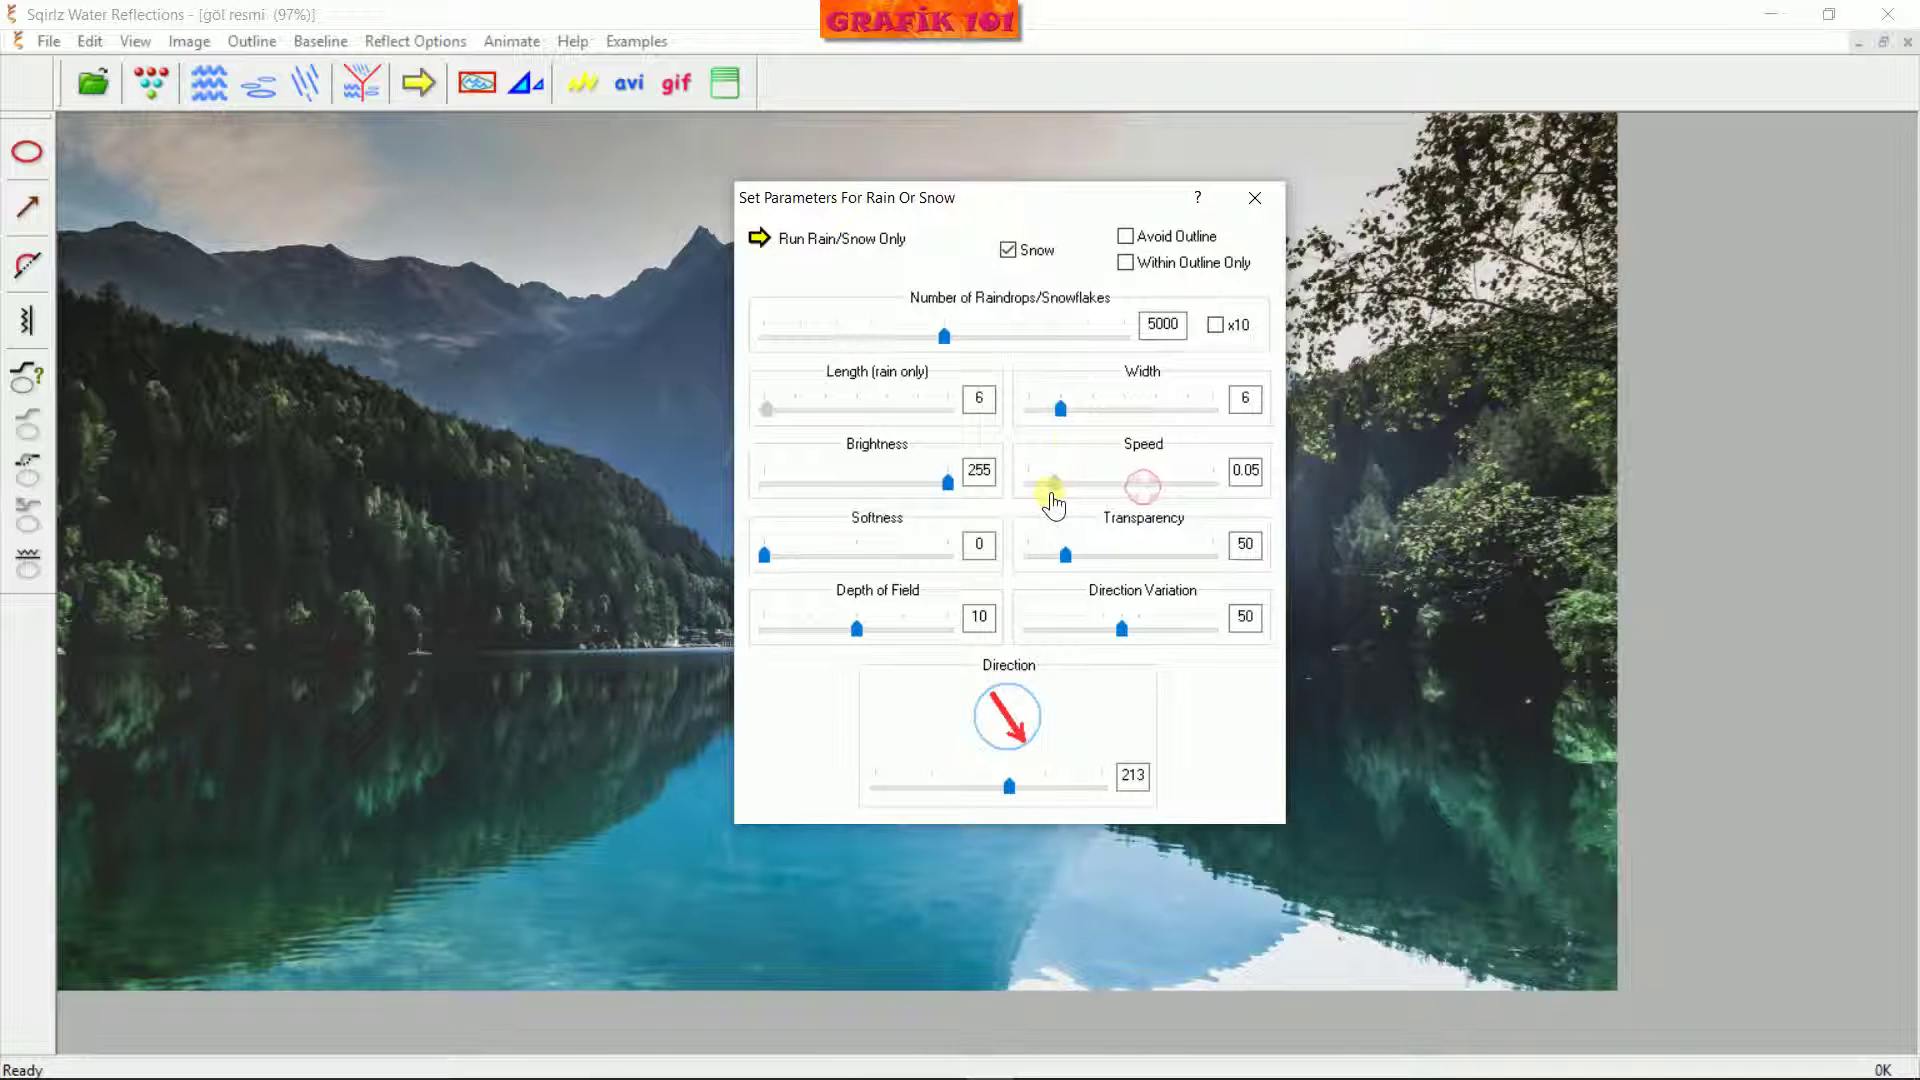
pyautogui.click(764, 252)
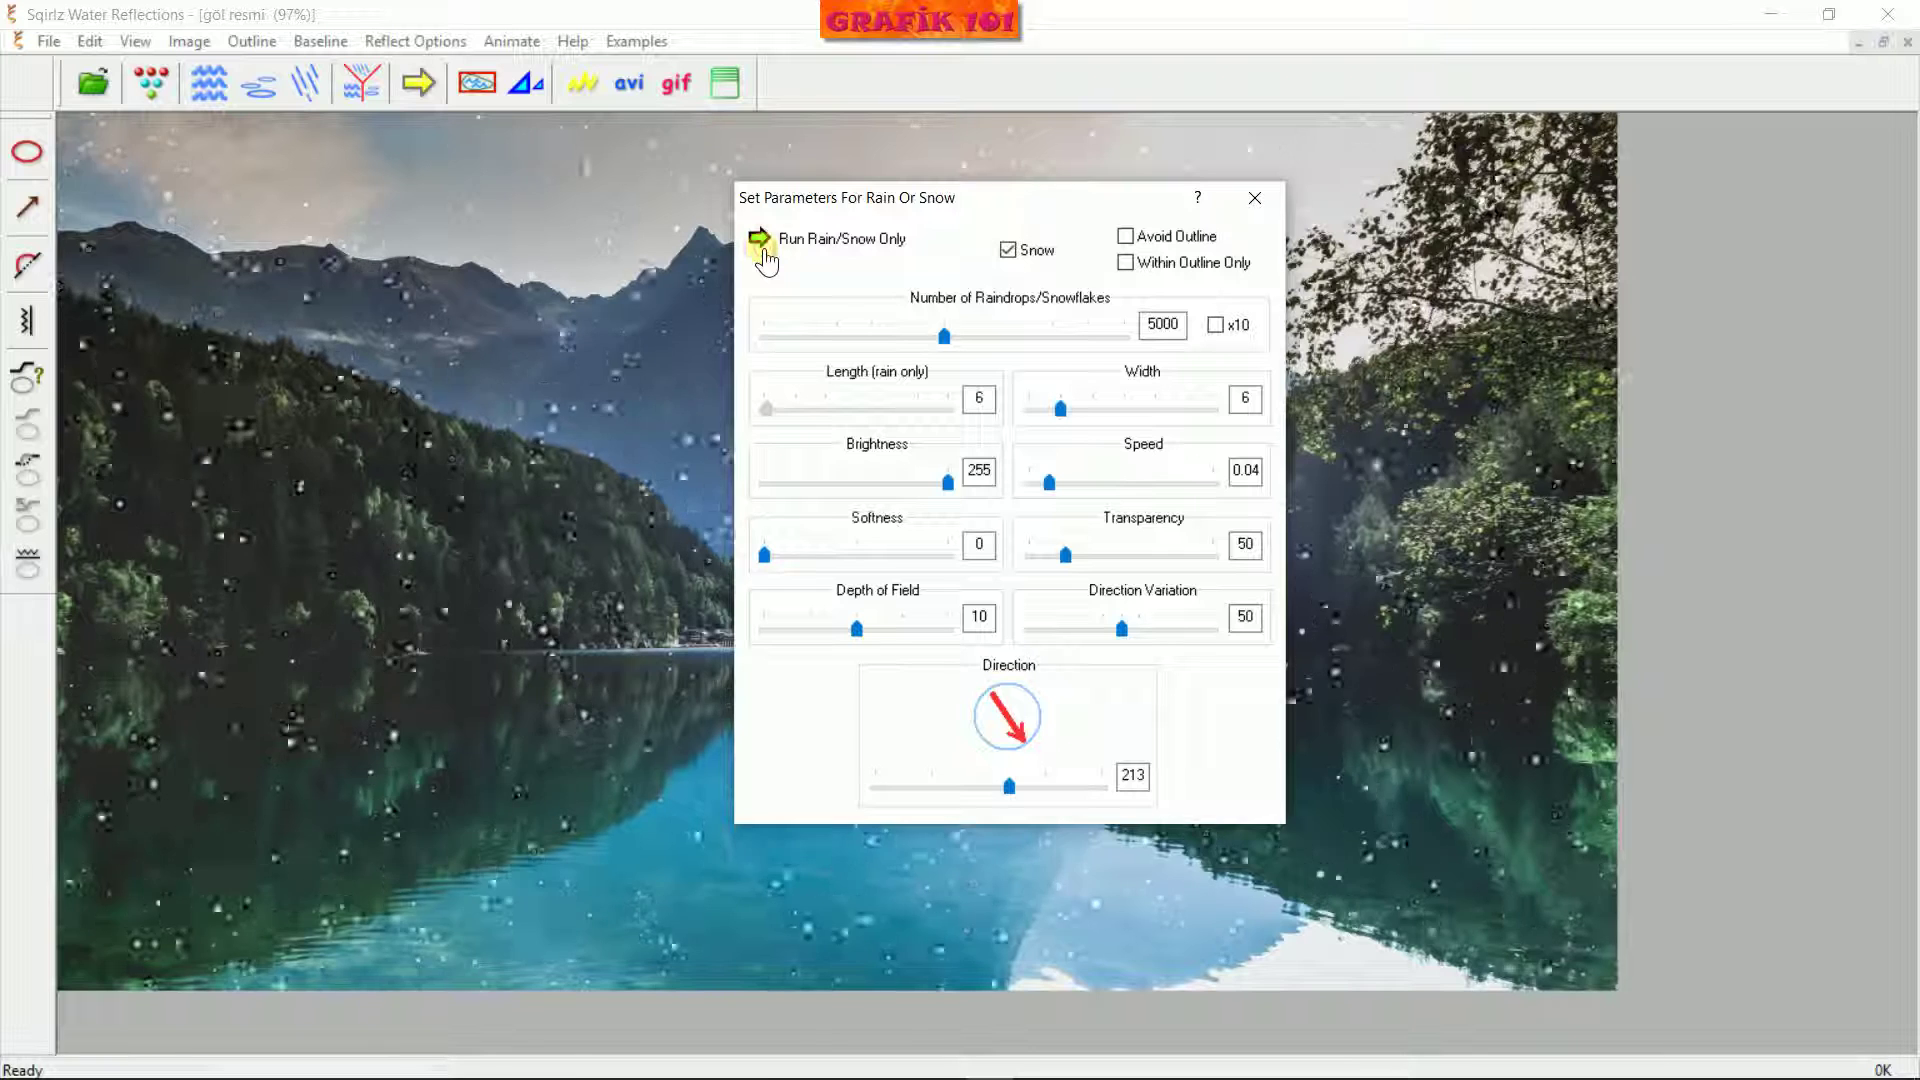
pyautogui.click(763, 246)
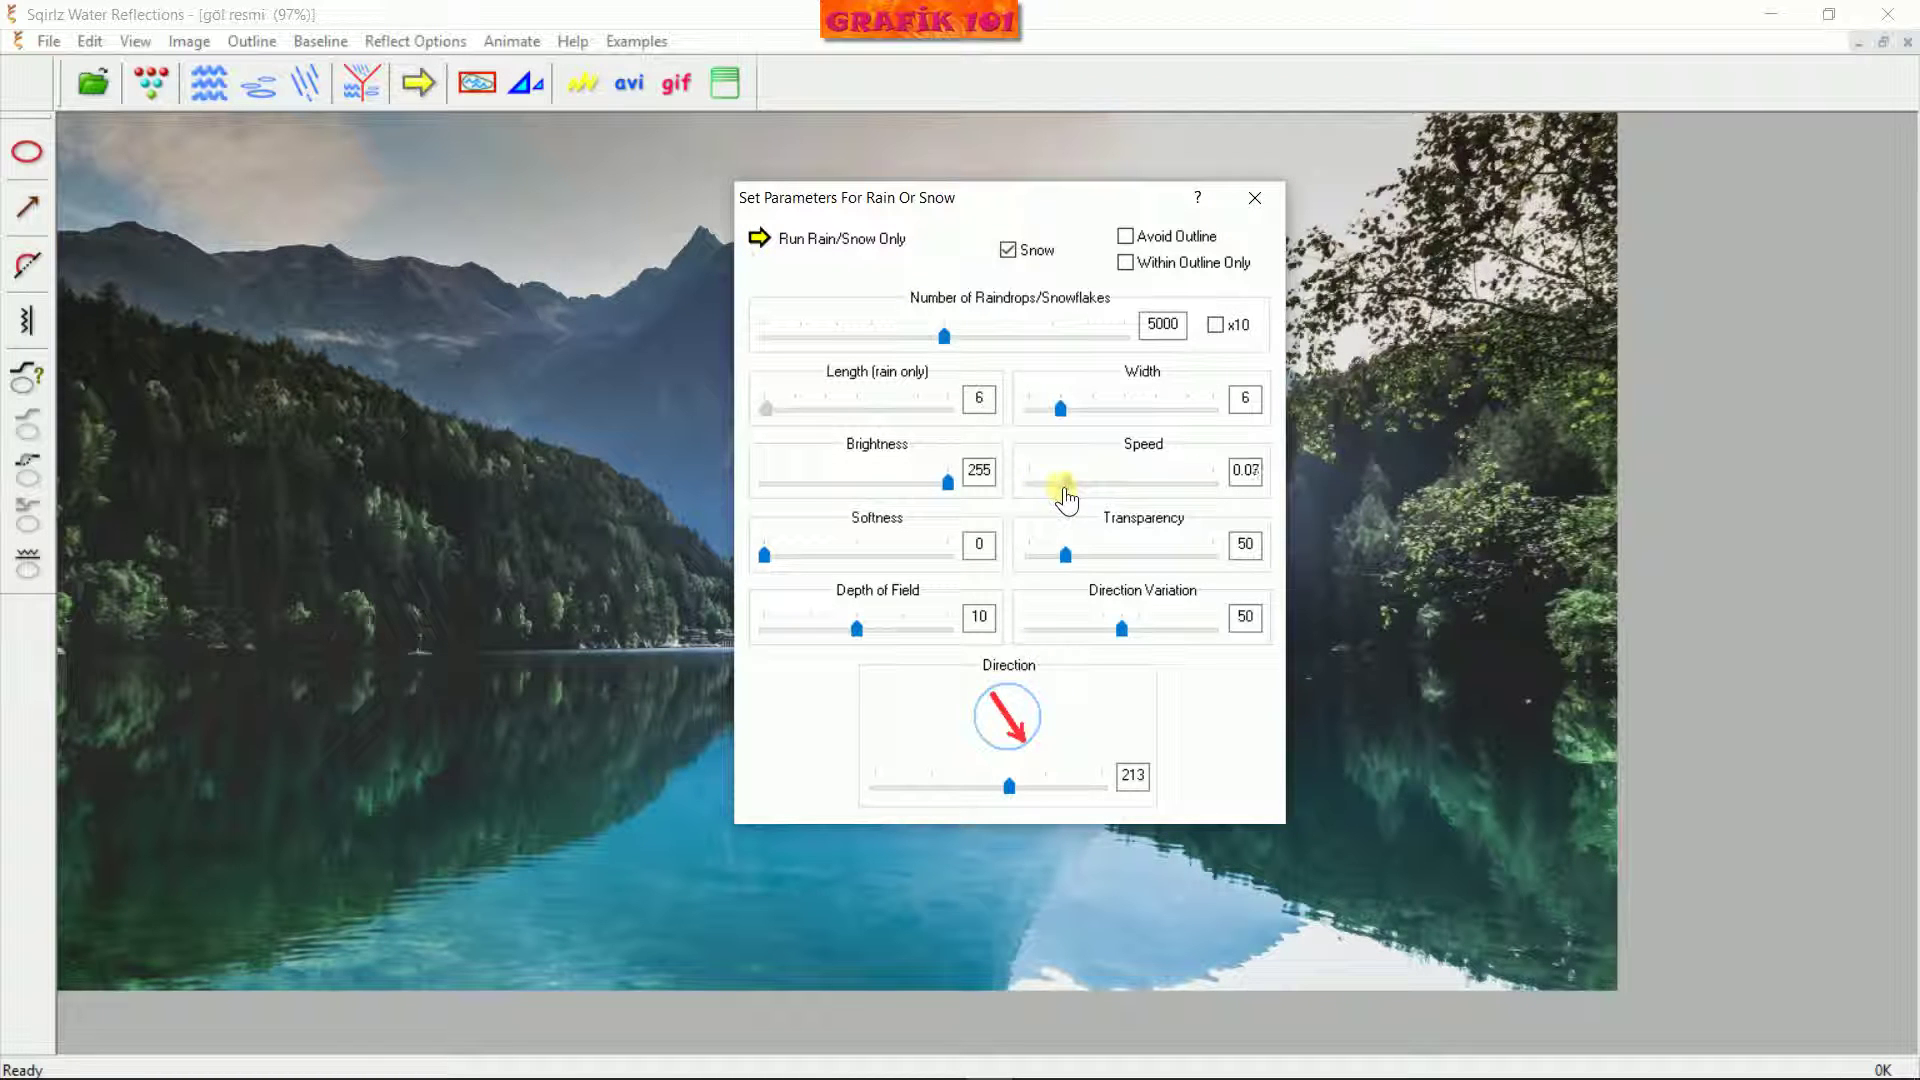
pyautogui.click(768, 245)
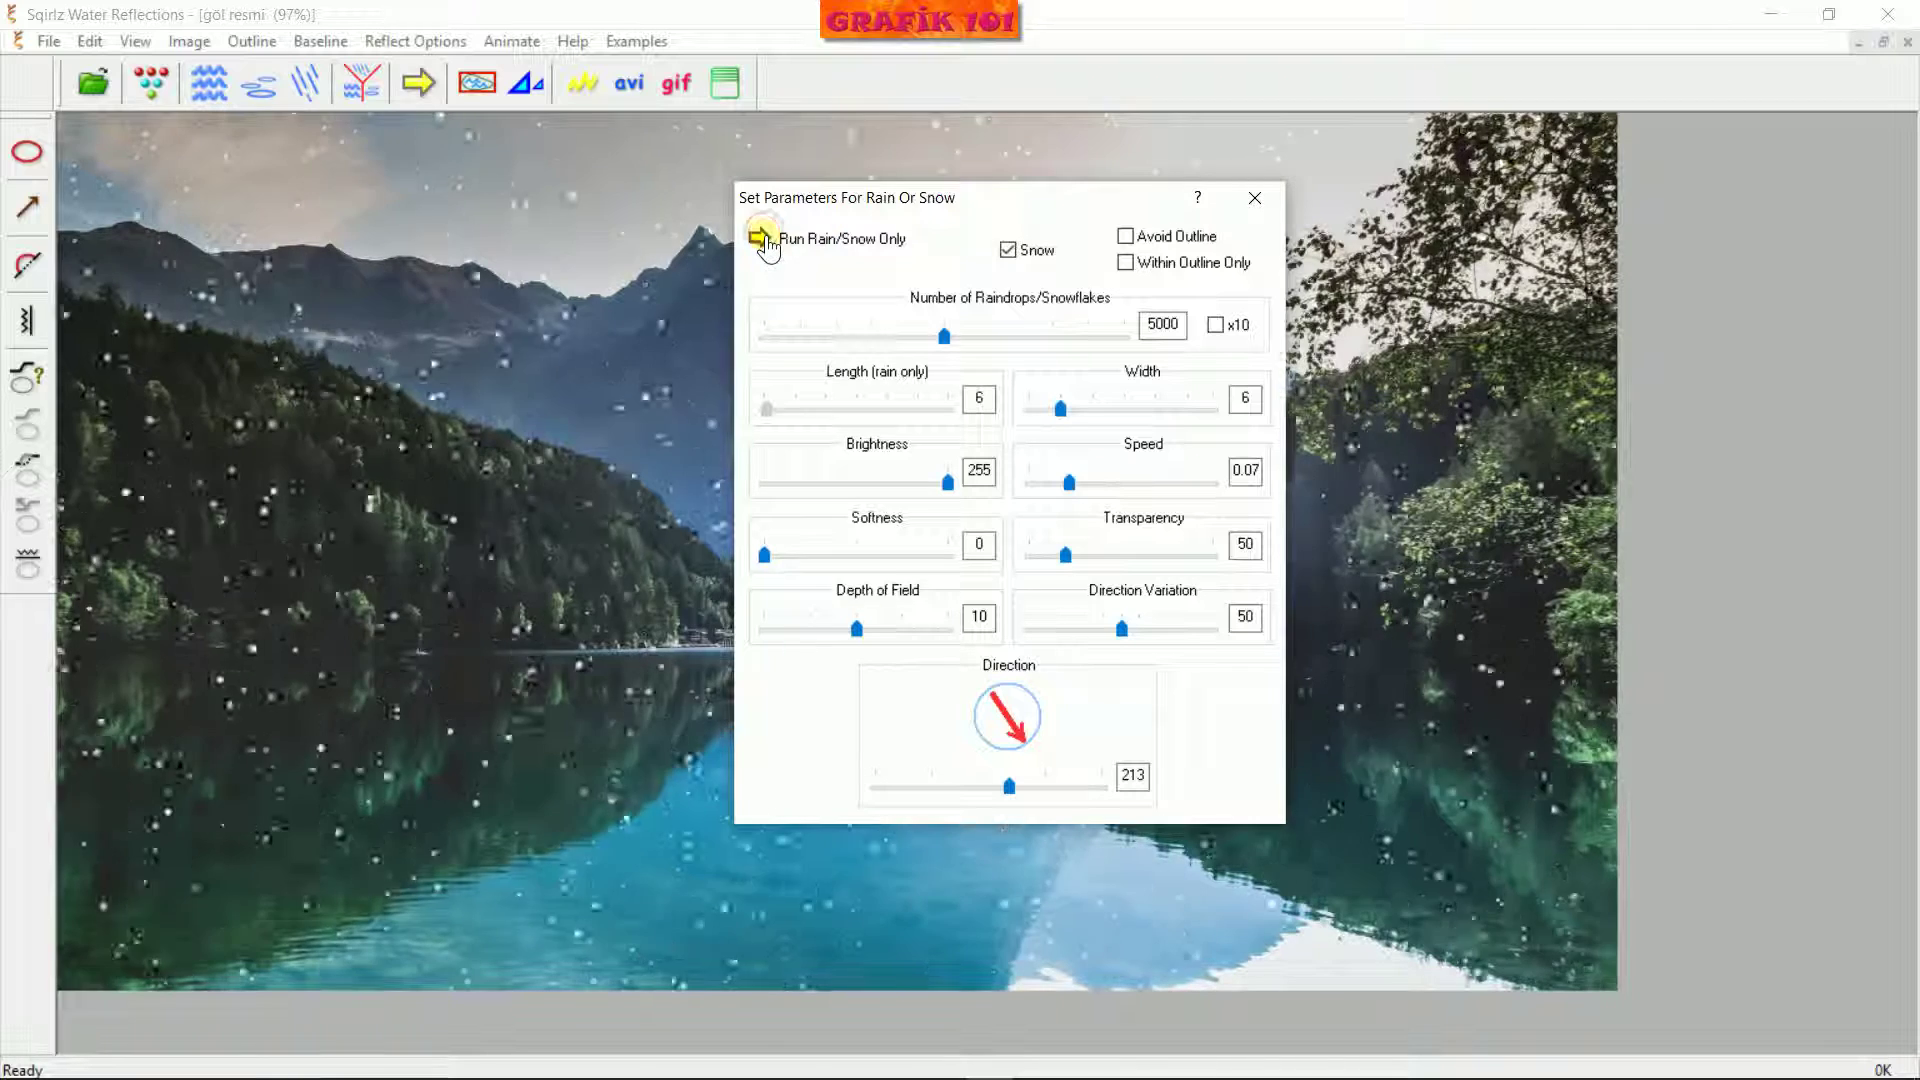
pyautogui.click(764, 243)
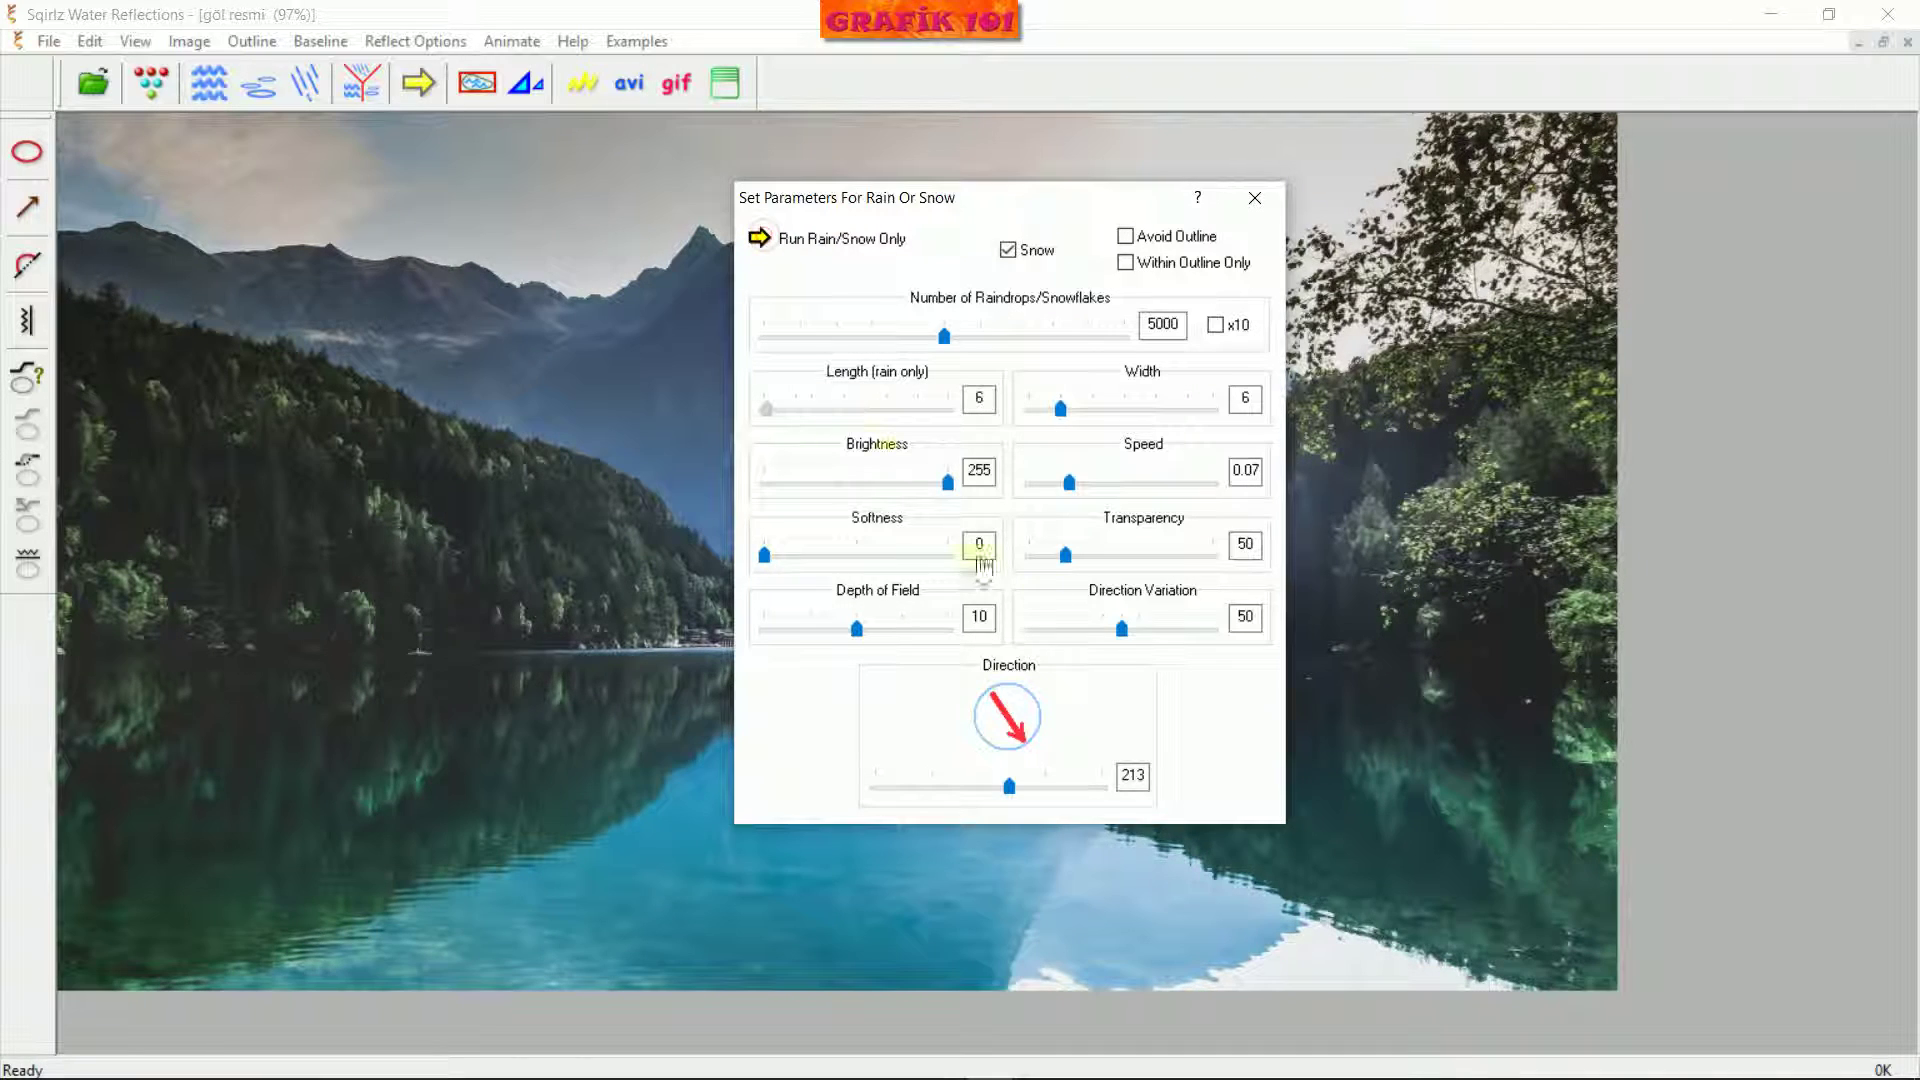
# Set the snow's softness to 39 and its depth of field to 14, previewing the snow after each change
pyautogui.moveTo(767, 558); pyautogui.dragTo(838, 556)
pyautogui.click(769, 243)
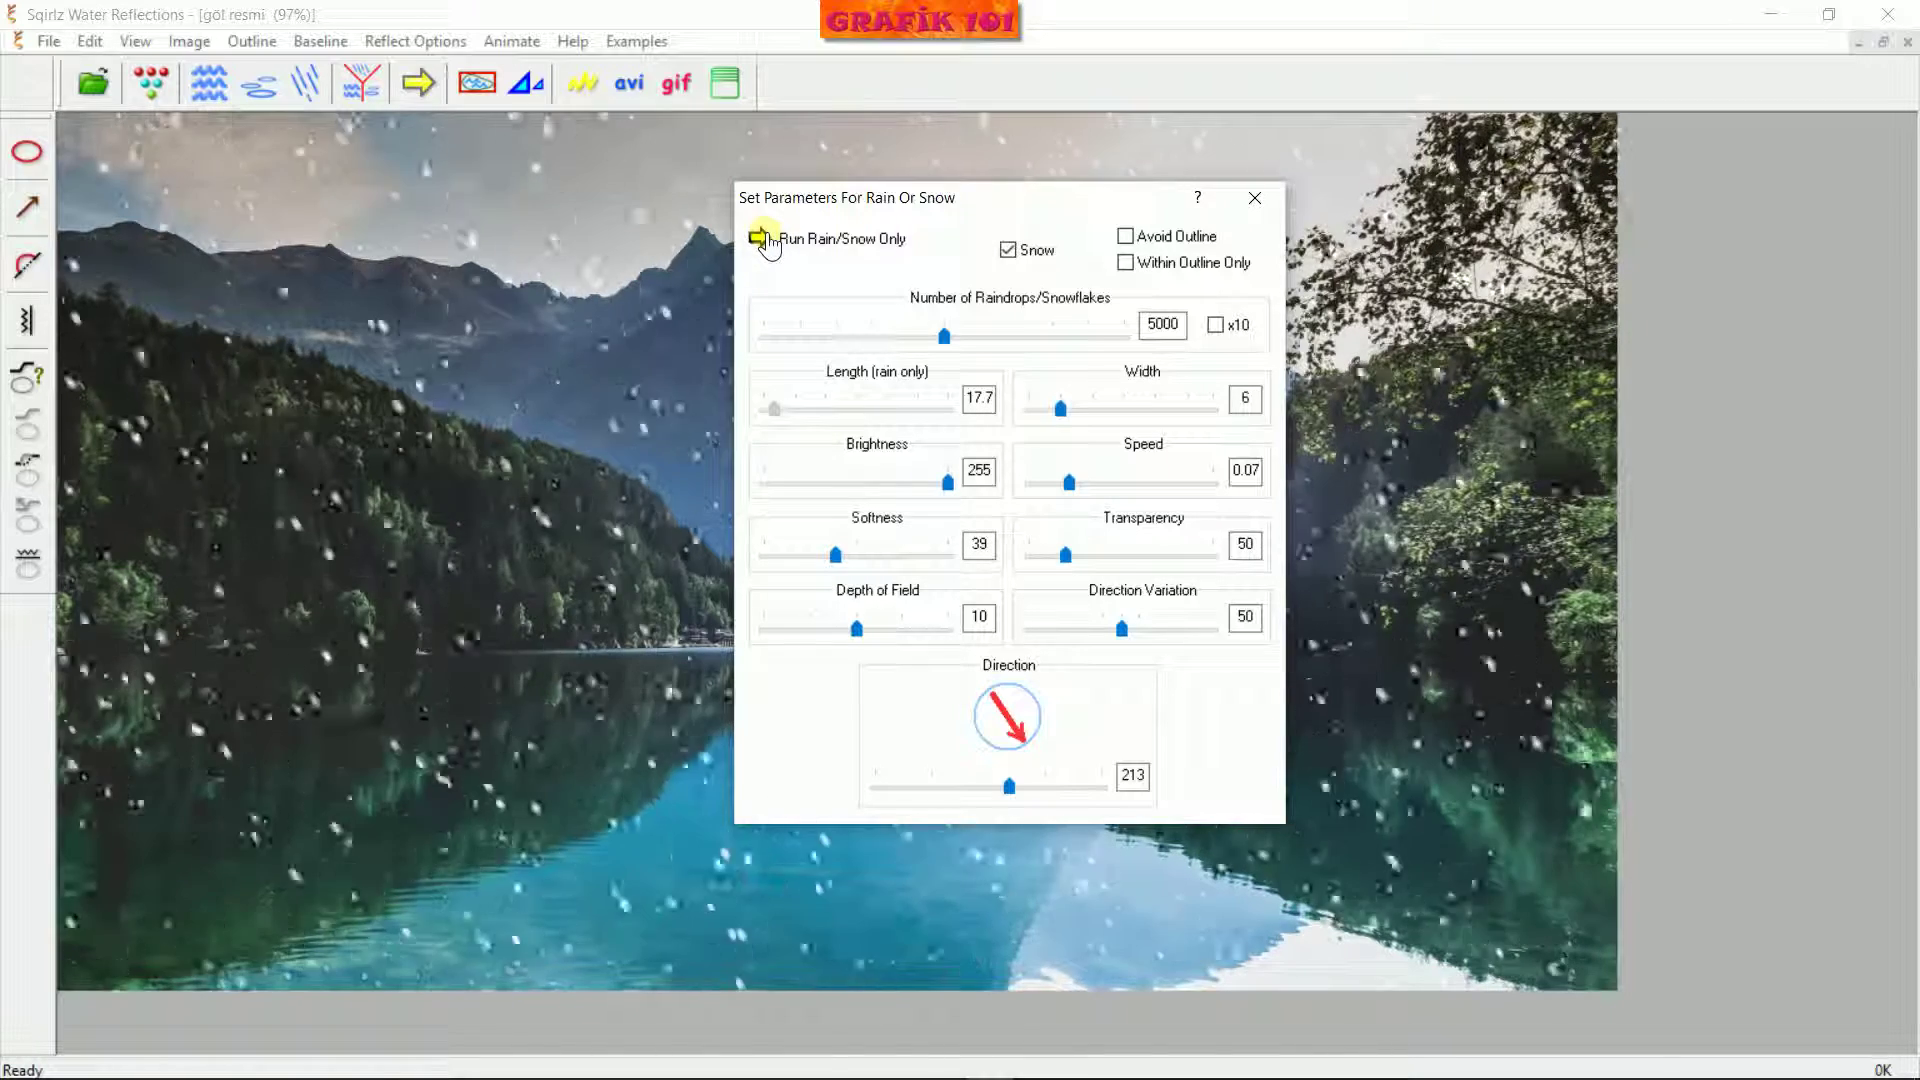
pyautogui.click(769, 243)
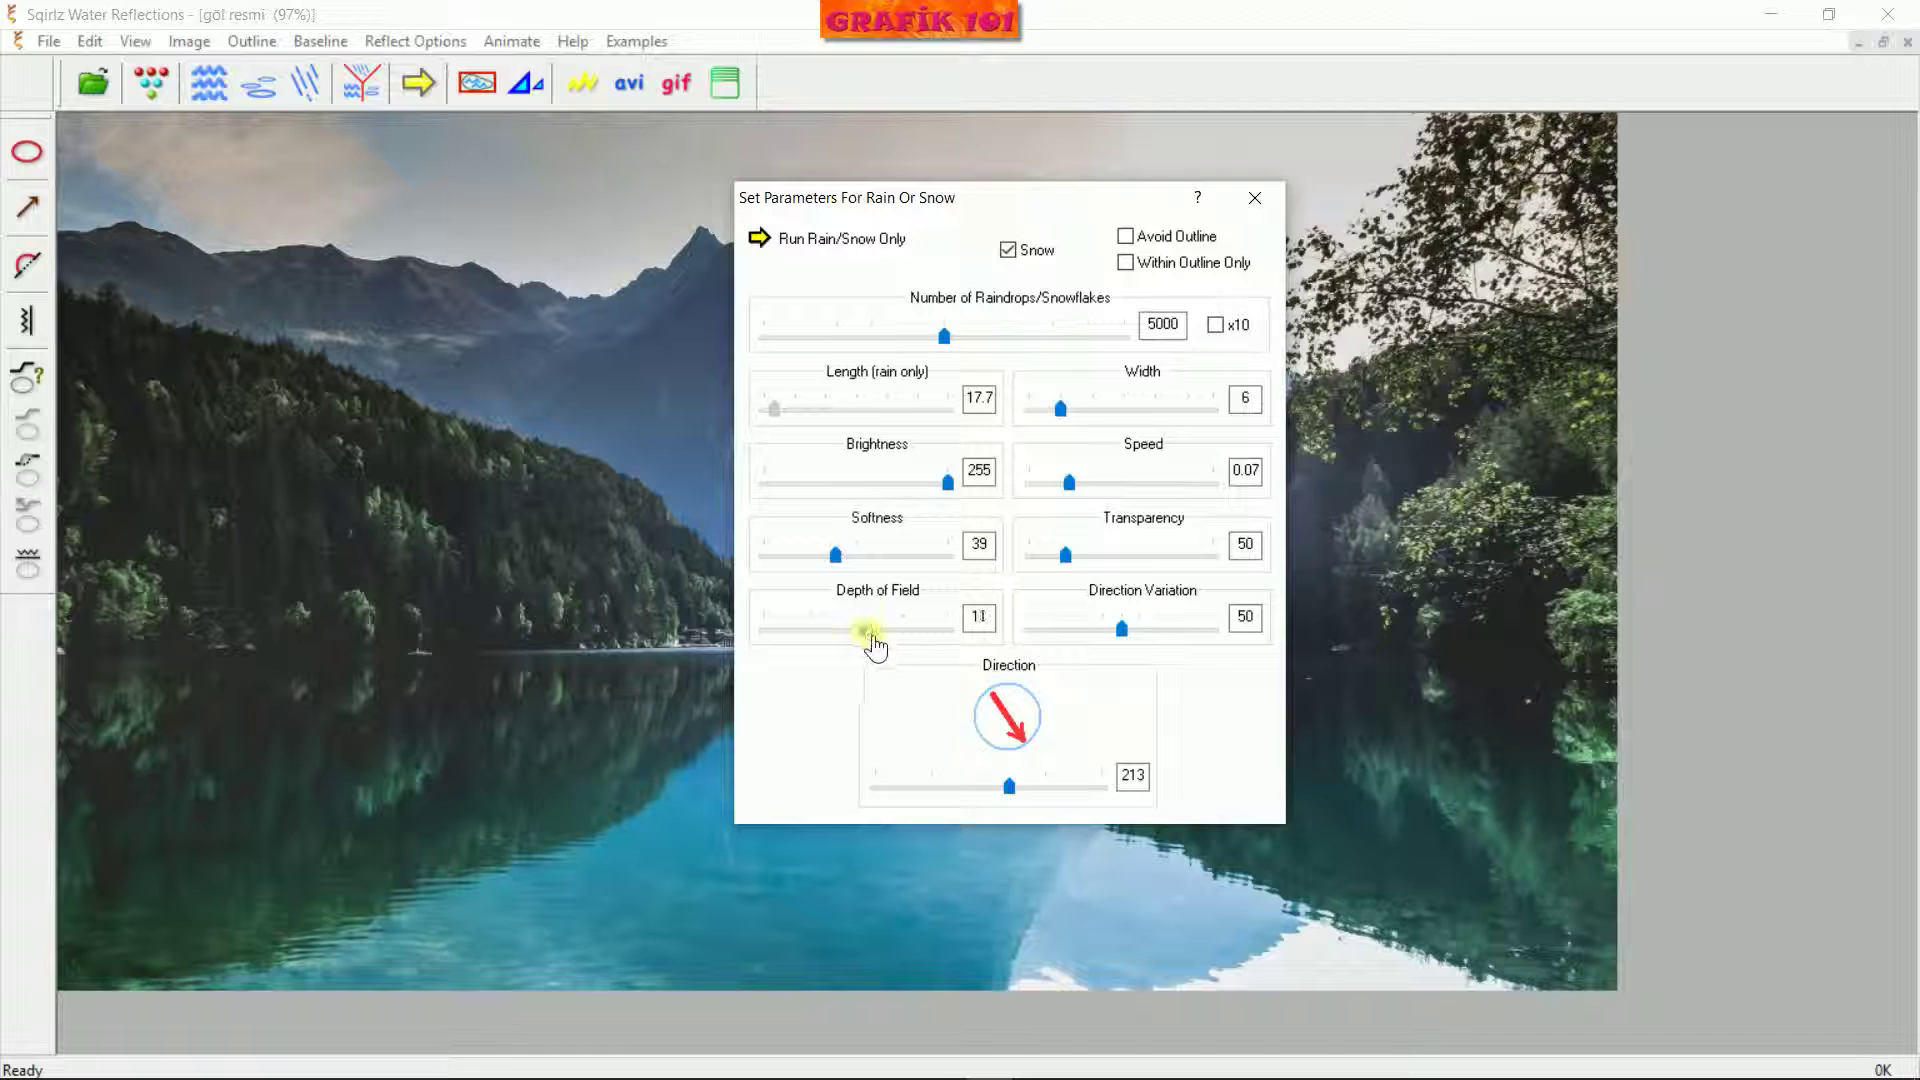
pyautogui.click(759, 240)
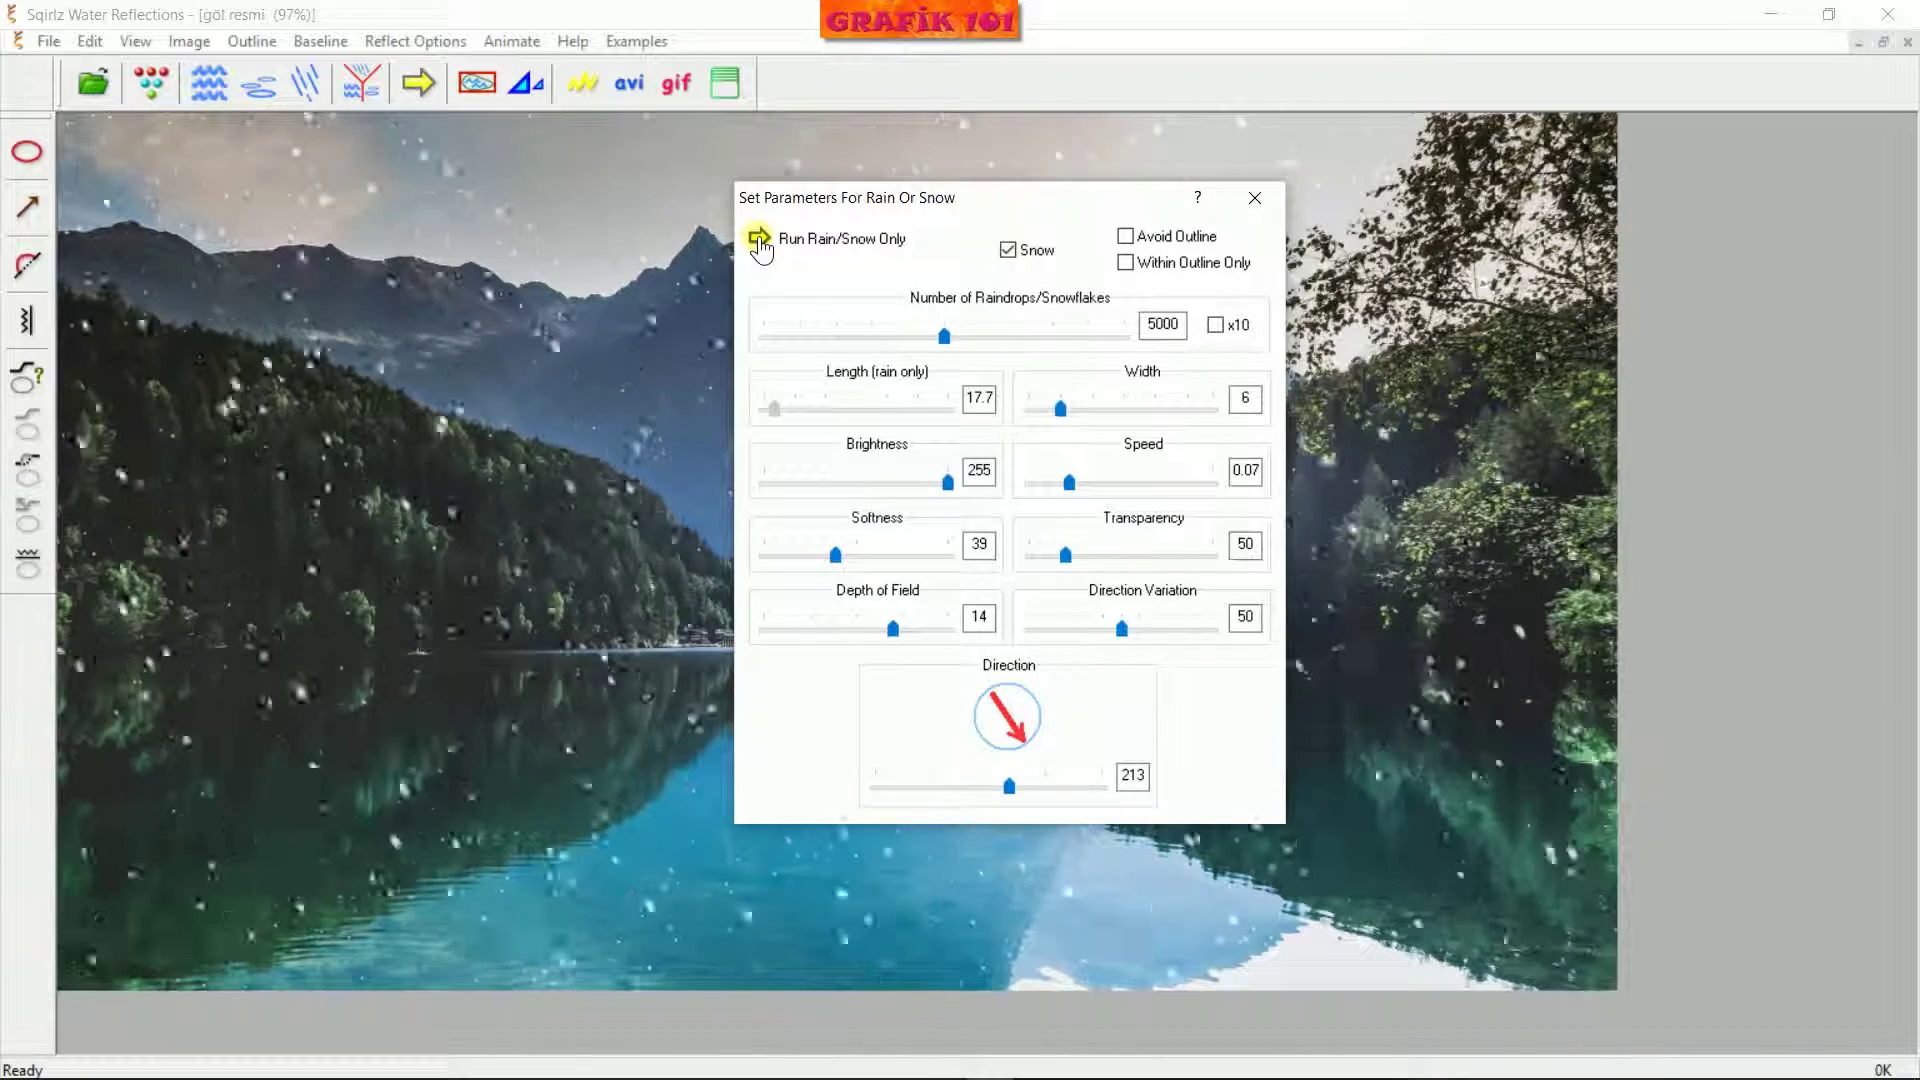
pyautogui.click(759, 240)
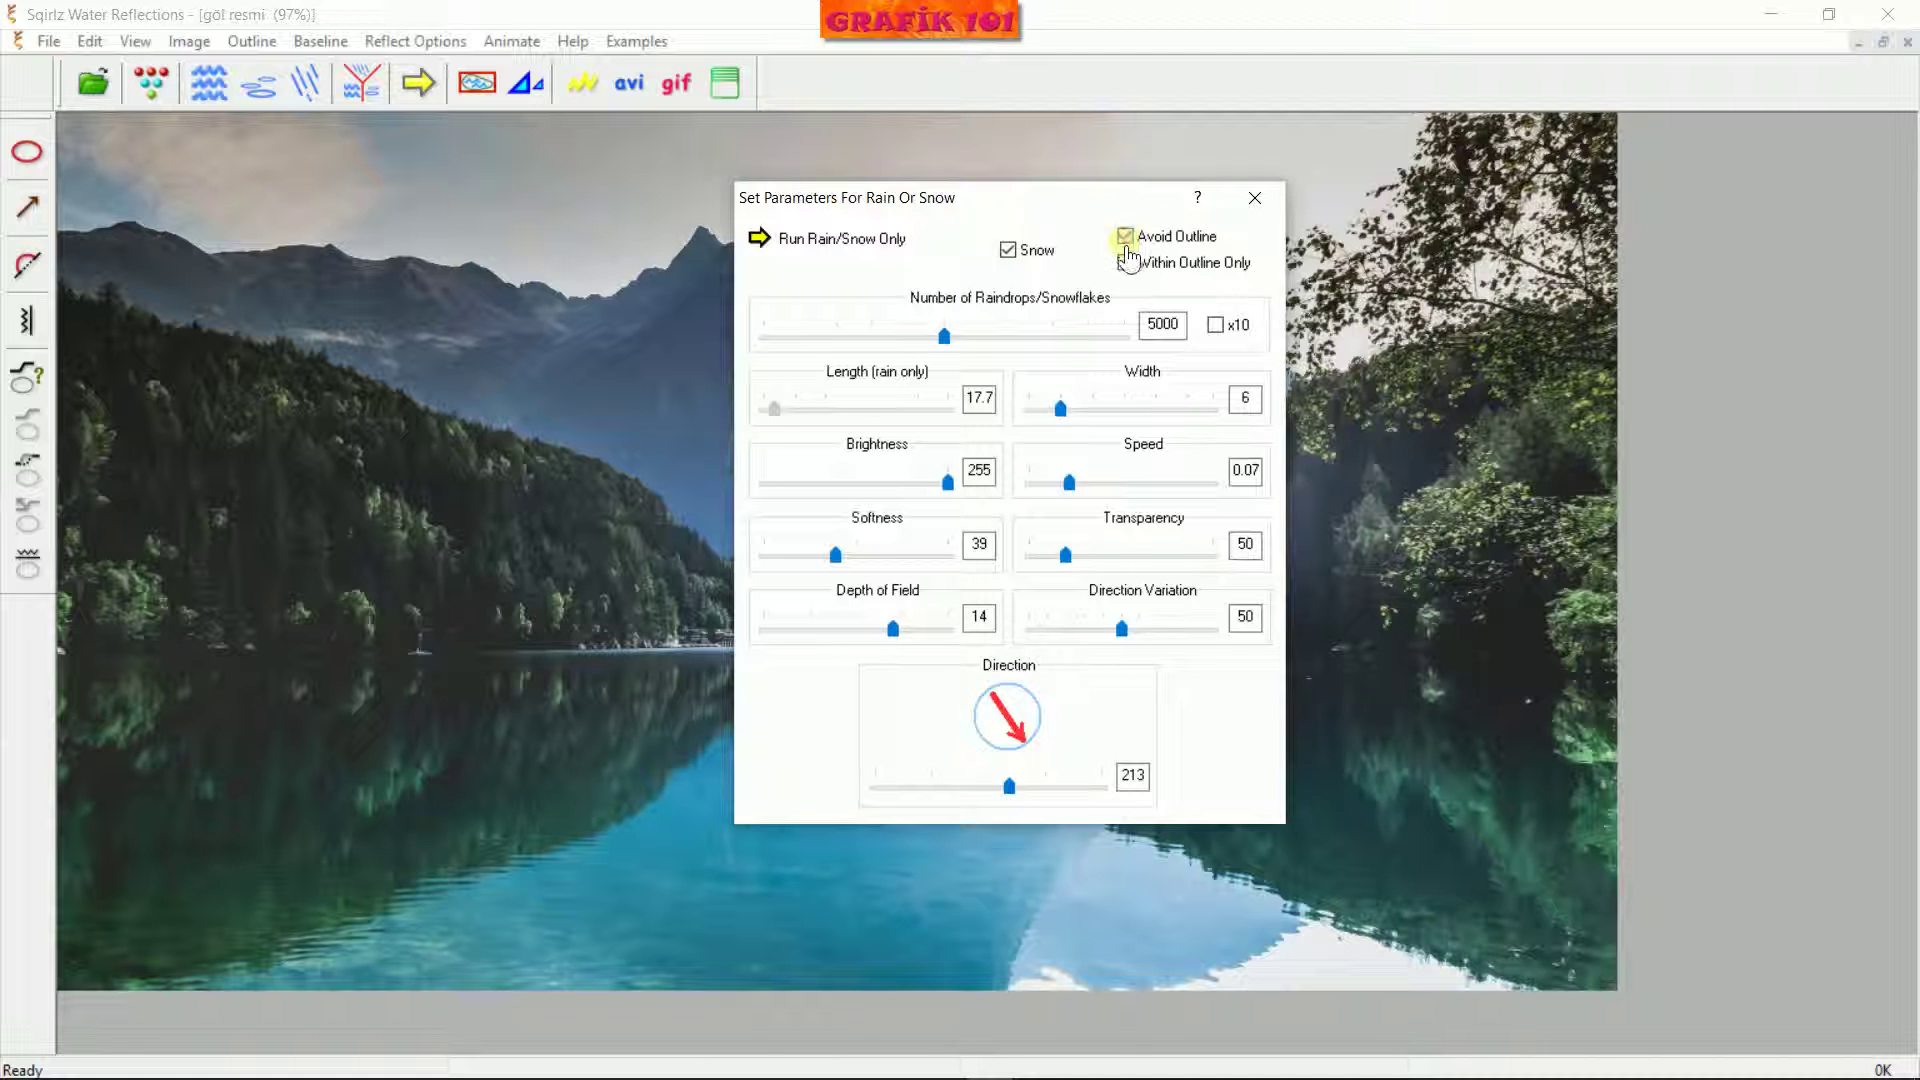
# Preview the snow with the Avoid Outline option on, keeping the parameters dialog clear of most of the photo
pyautogui.moveTo(1125, 208); pyautogui.dragTo(1210, 150)
pyautogui.click(843, 183)
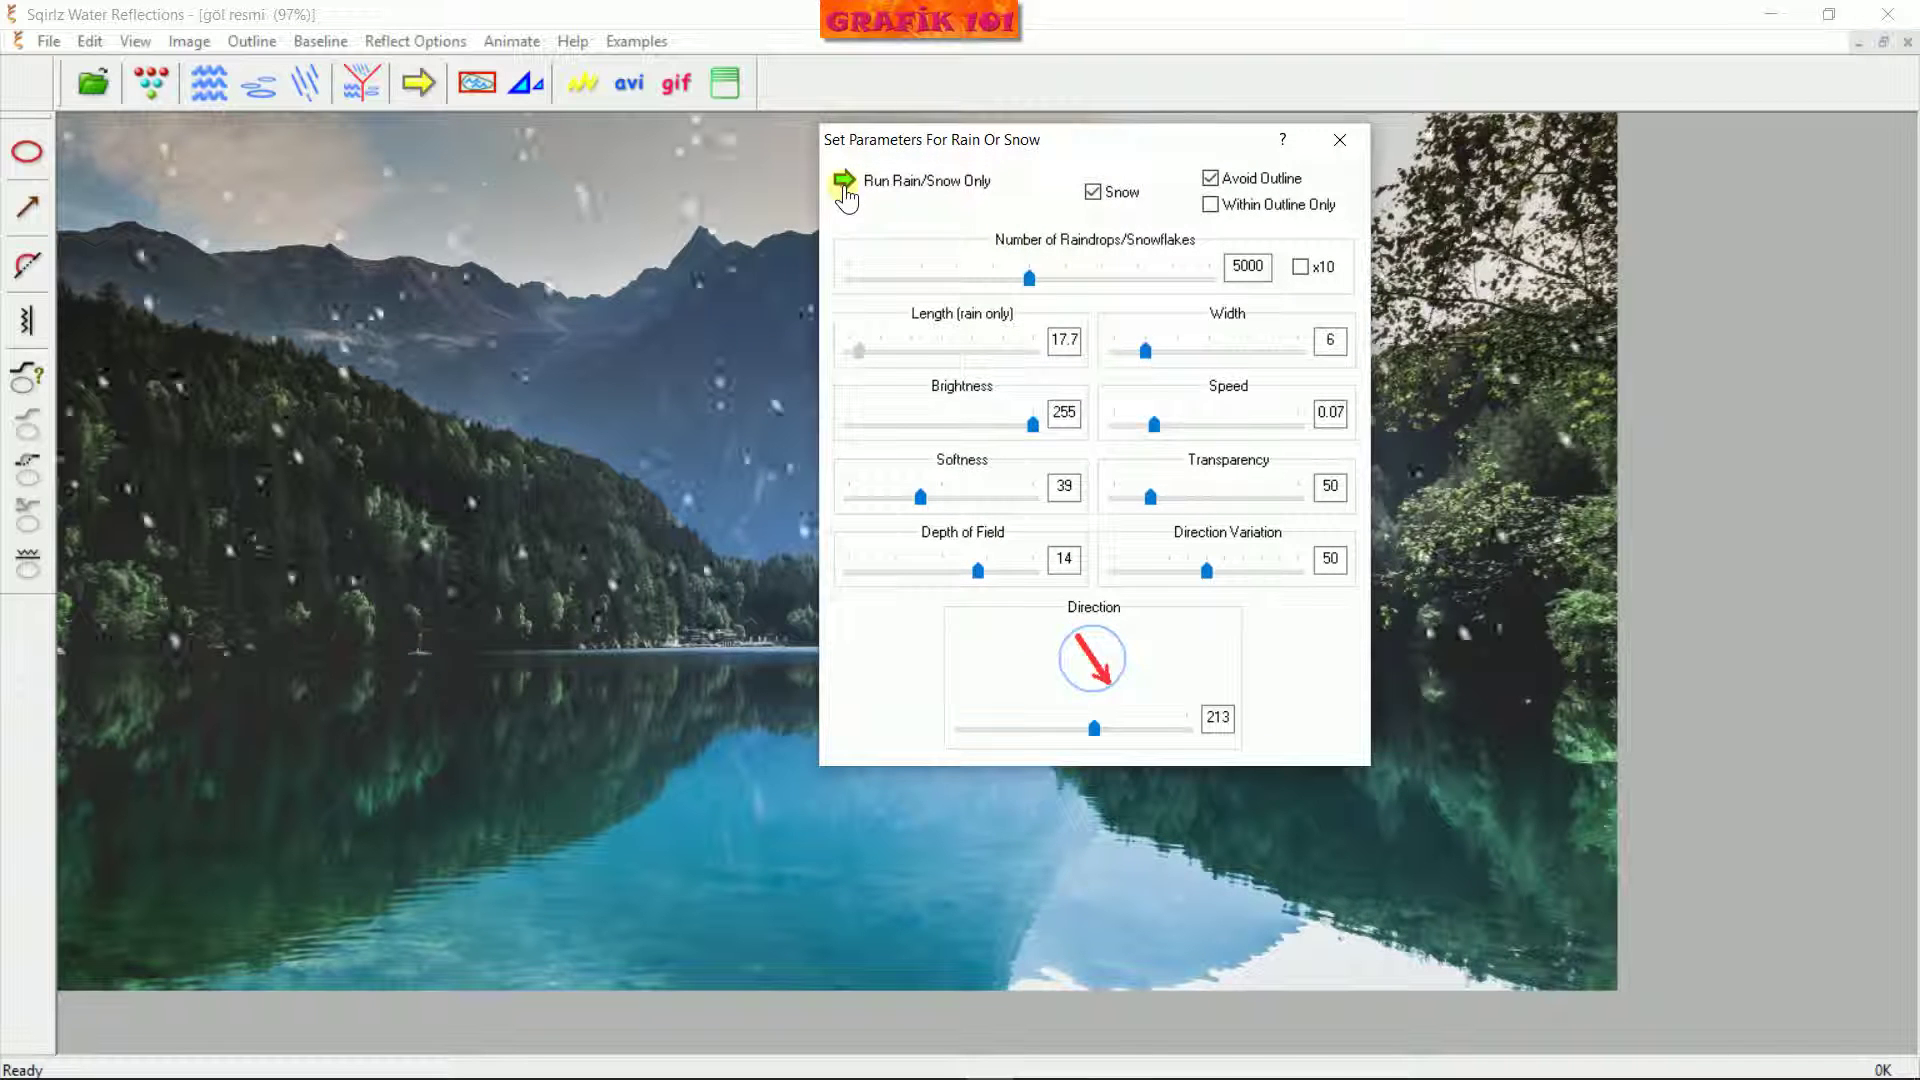
pyautogui.moveTo(1035, 140); pyautogui.dragTo(1469, 262)
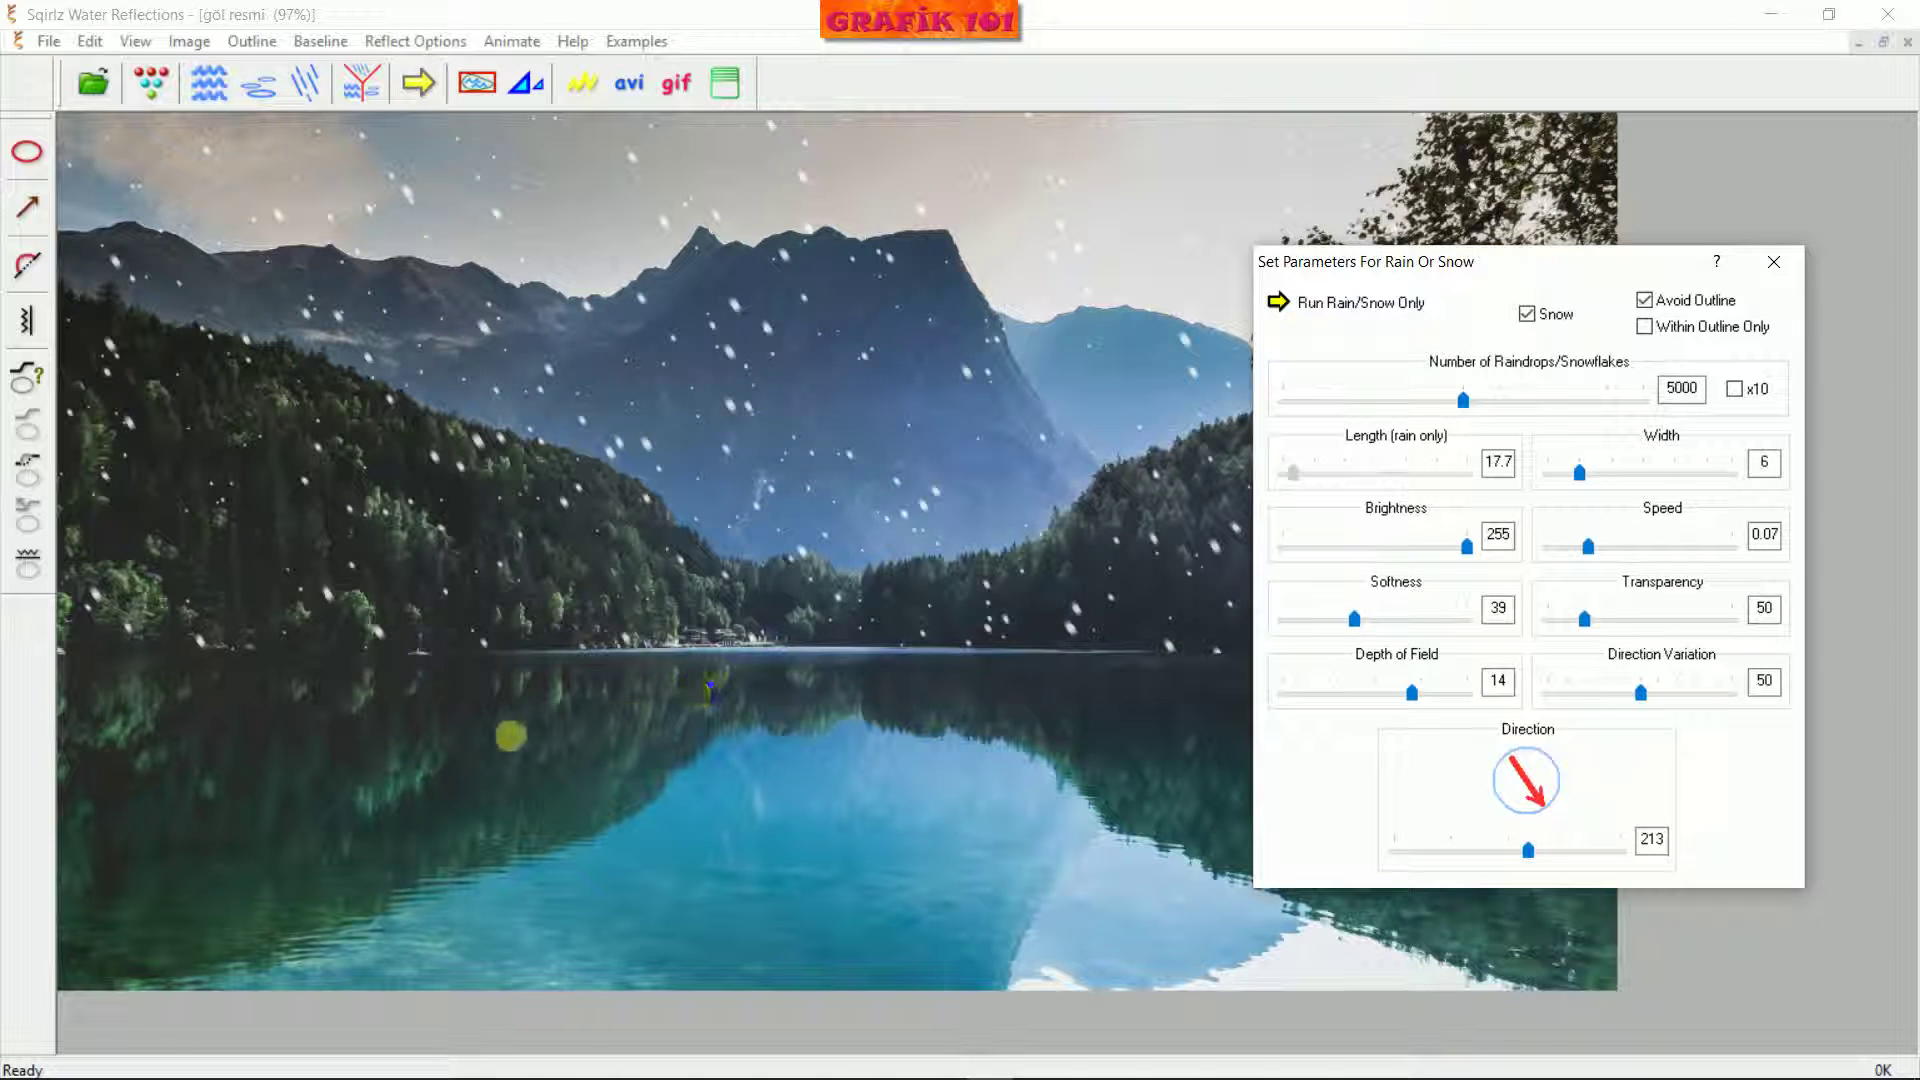
pyautogui.moveTo(60, 648)
pyautogui.mouseDown()
pyautogui.moveTo(685, 587)
pyautogui.moveTo(1158, 676)
pyautogui.mouseUp()
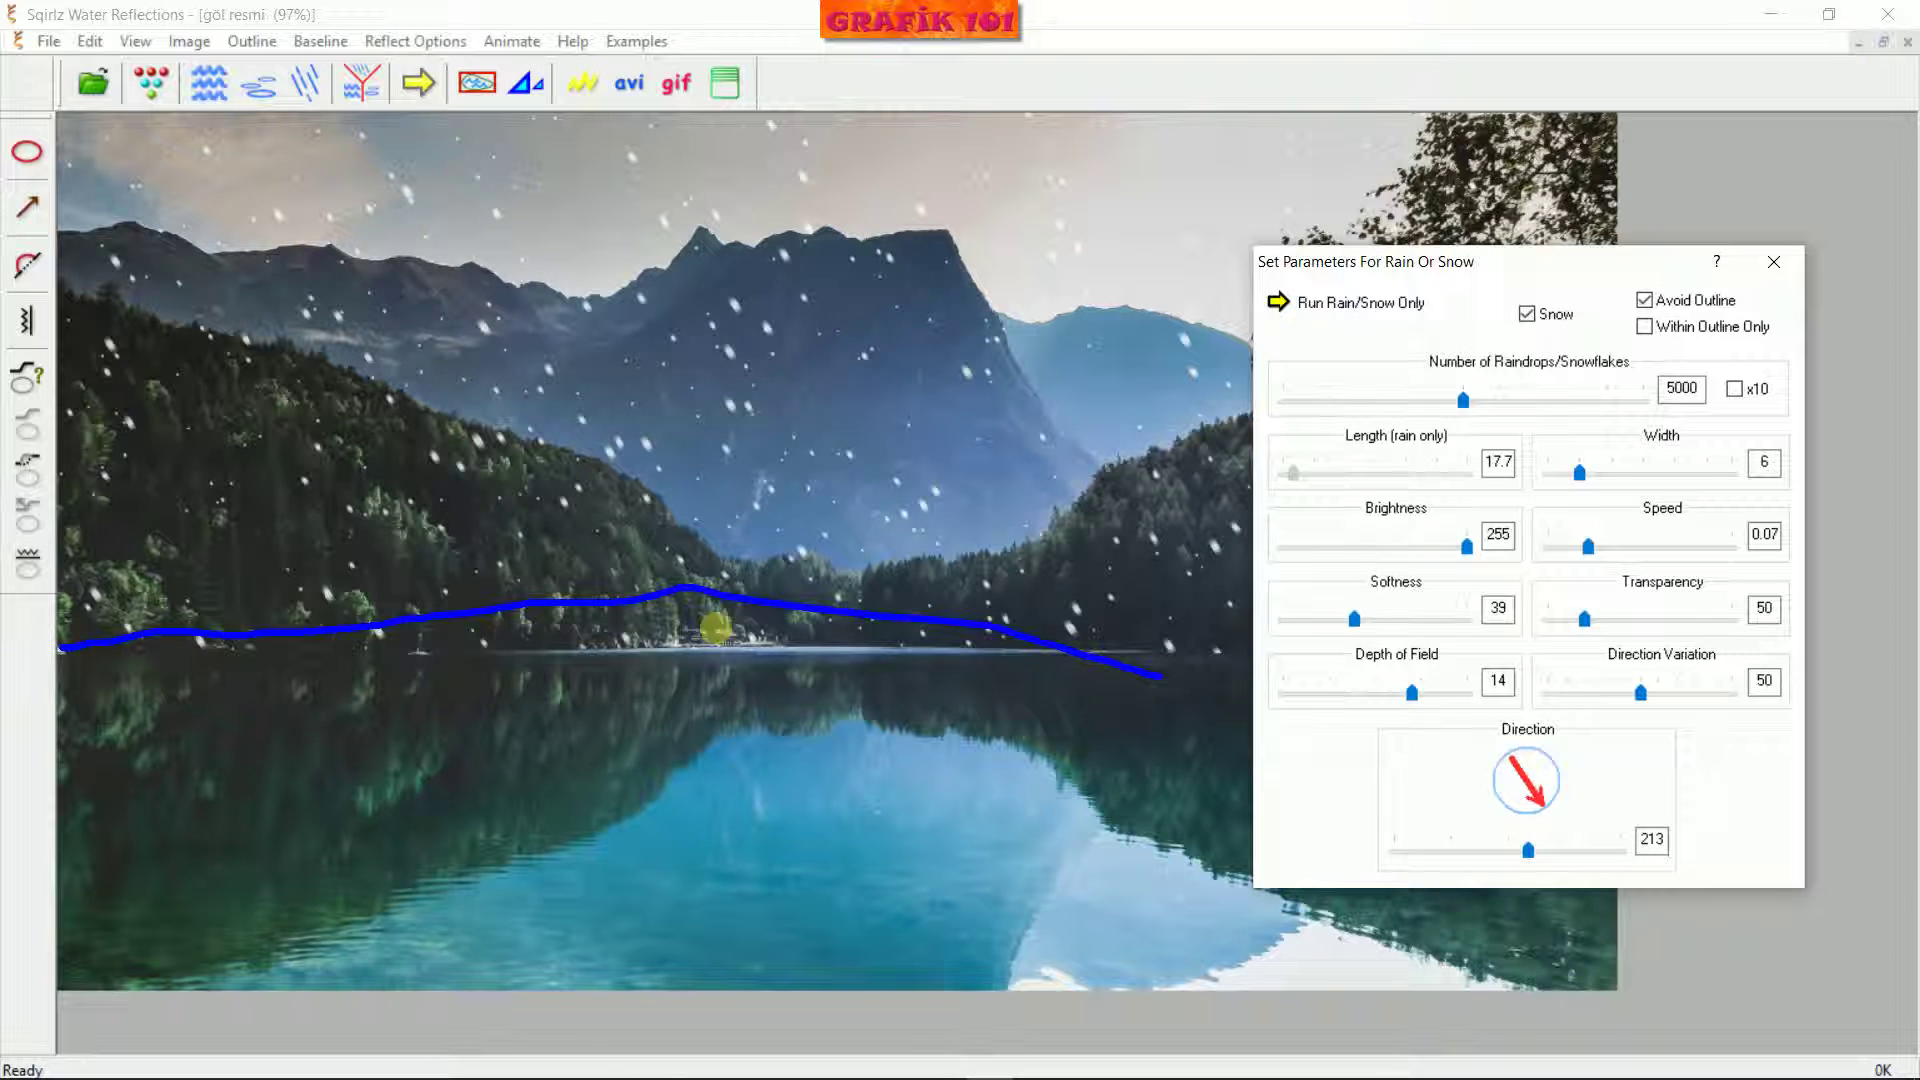
pyautogui.click(718, 630)
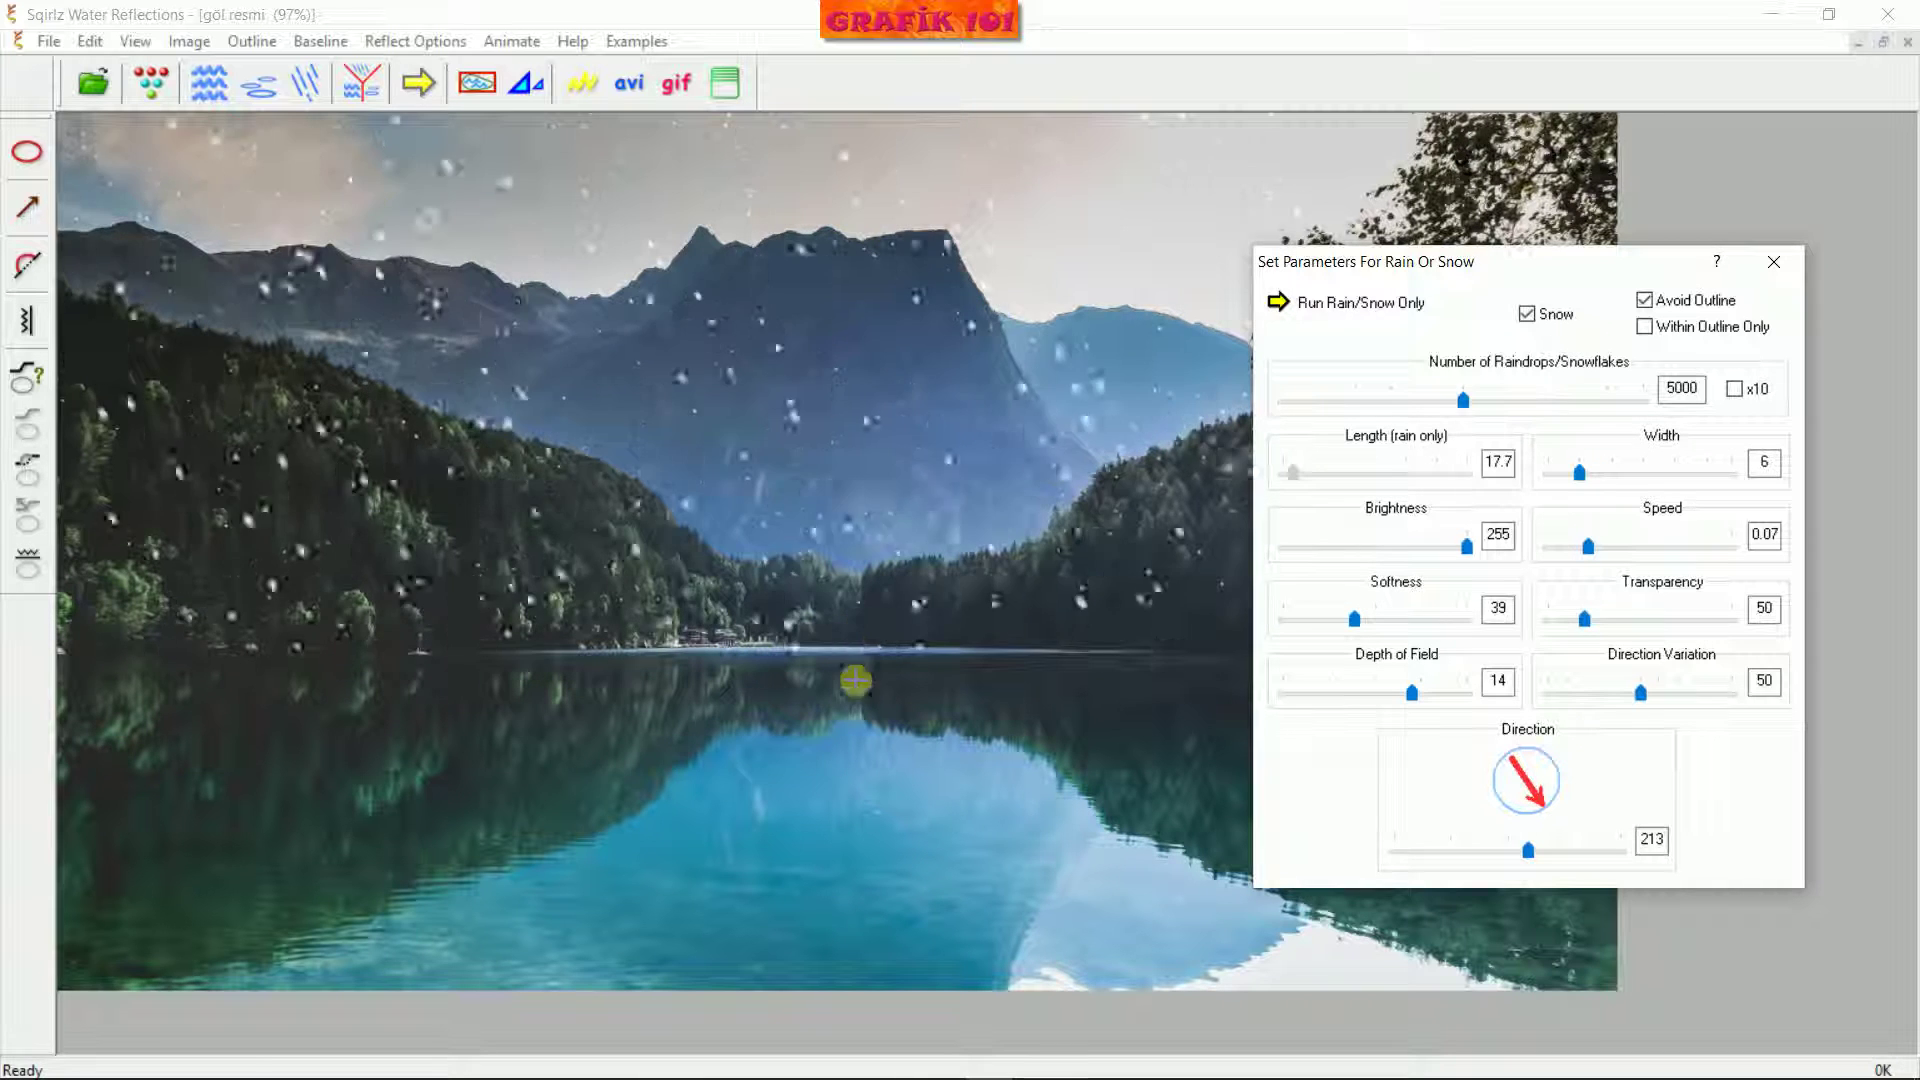
pyautogui.moveTo(951, 587)
pyautogui.mouseDown()
pyautogui.moveTo(804, 683)
pyautogui.moveTo(739, 755)
pyautogui.mouseUp()
pyautogui.moveTo(355, 911)
pyautogui.mouseDown()
pyautogui.moveTo(547, 601)
pyautogui.moveTo(751, 489)
pyautogui.moveTo(750, 530)
pyautogui.mouseUp()
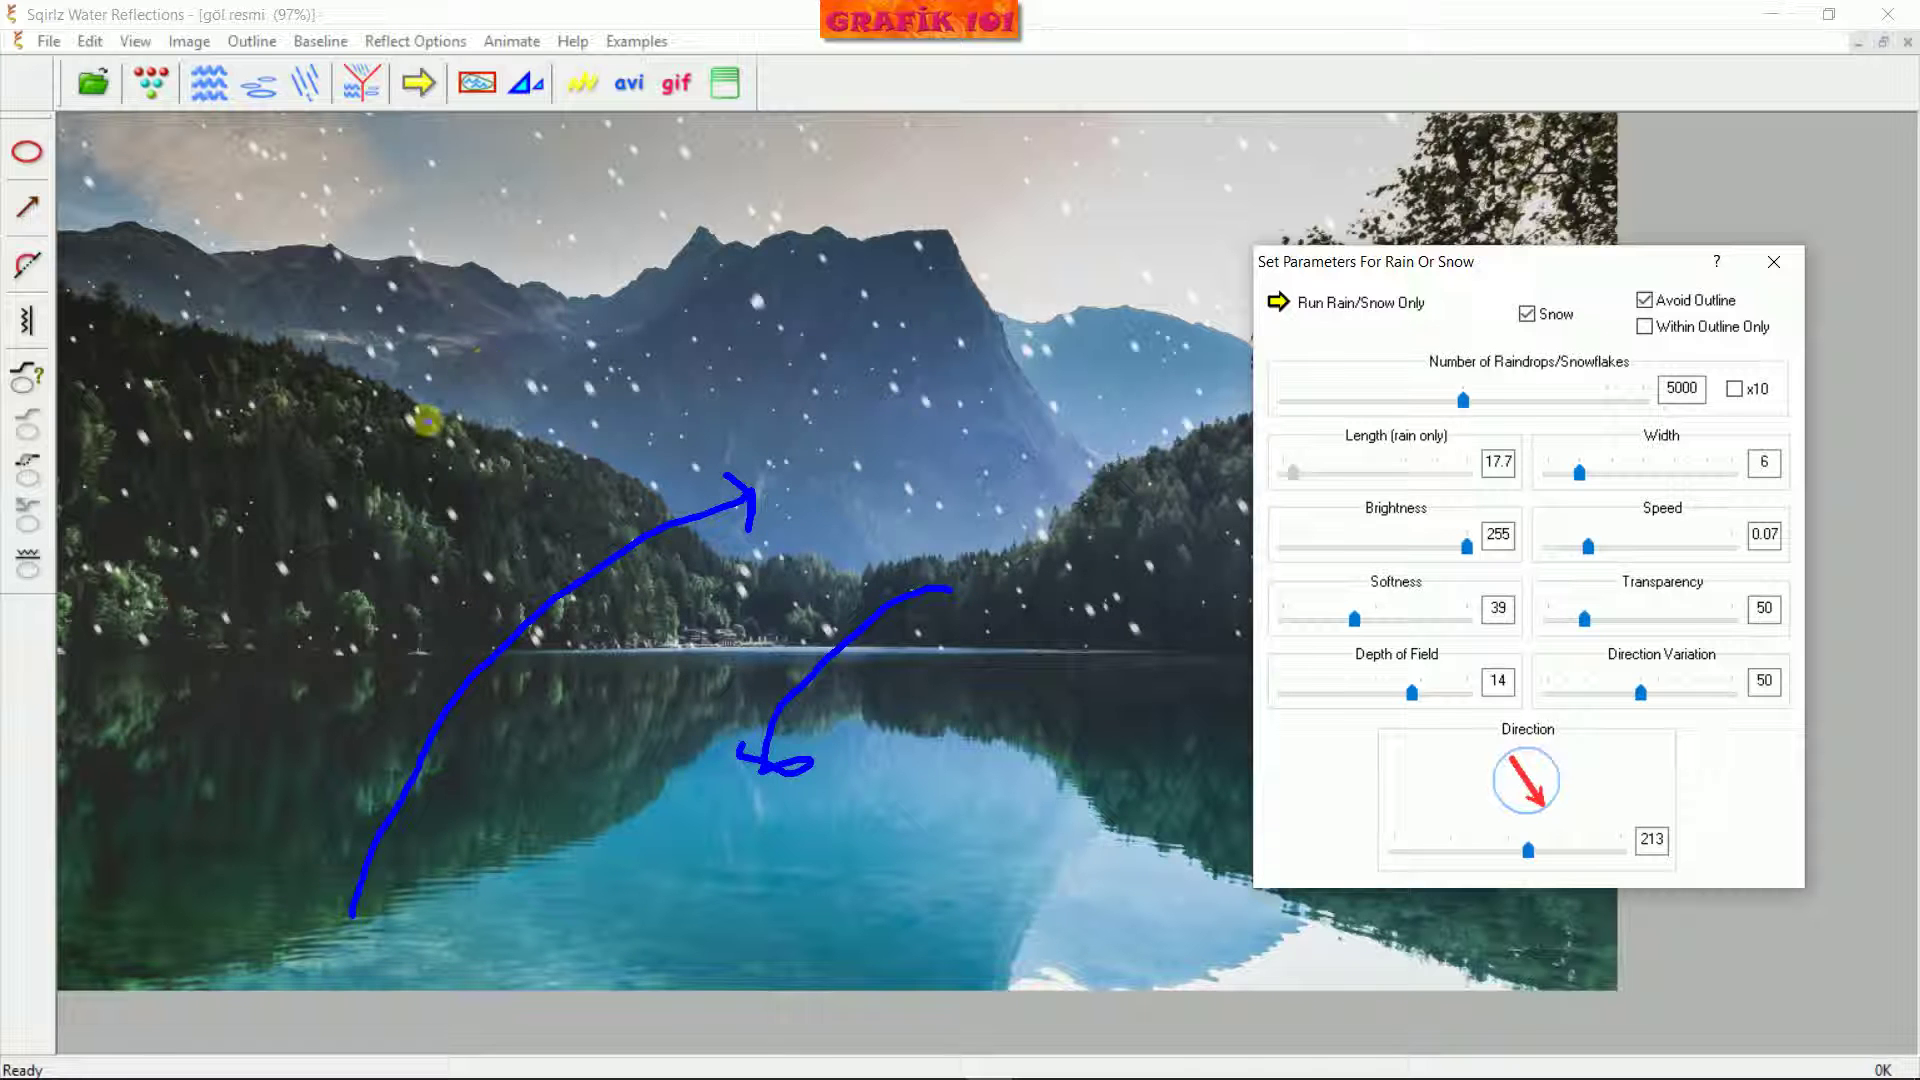
pyautogui.press('Escape')
# Turn off Avoid Outline, turn on Within Outline Only, and preview the snowfall over the lake
pyautogui.moveTo(1489, 264)
pyautogui.mouseDown()
pyautogui.moveTo(989, 265)
pyautogui.moveTo(894, 284)
pyautogui.mouseUp()
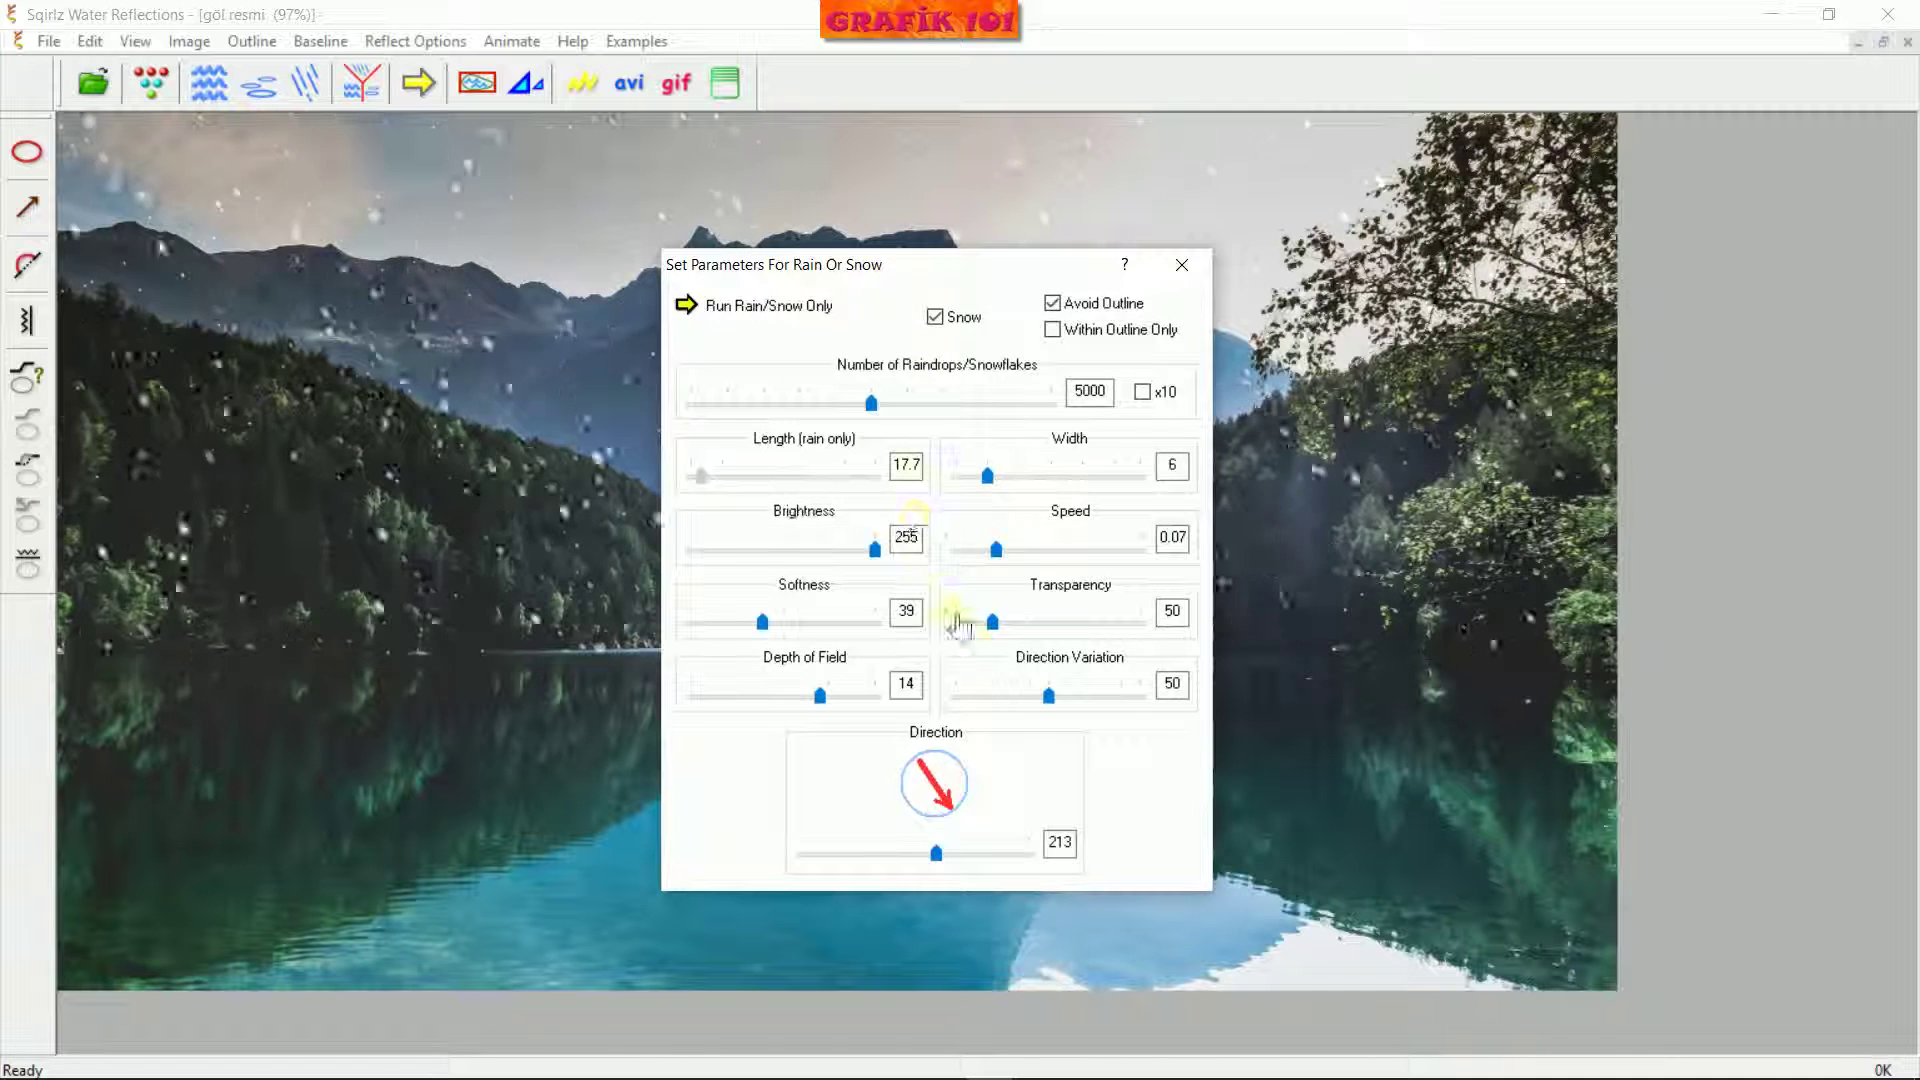
pyautogui.click(1051, 303)
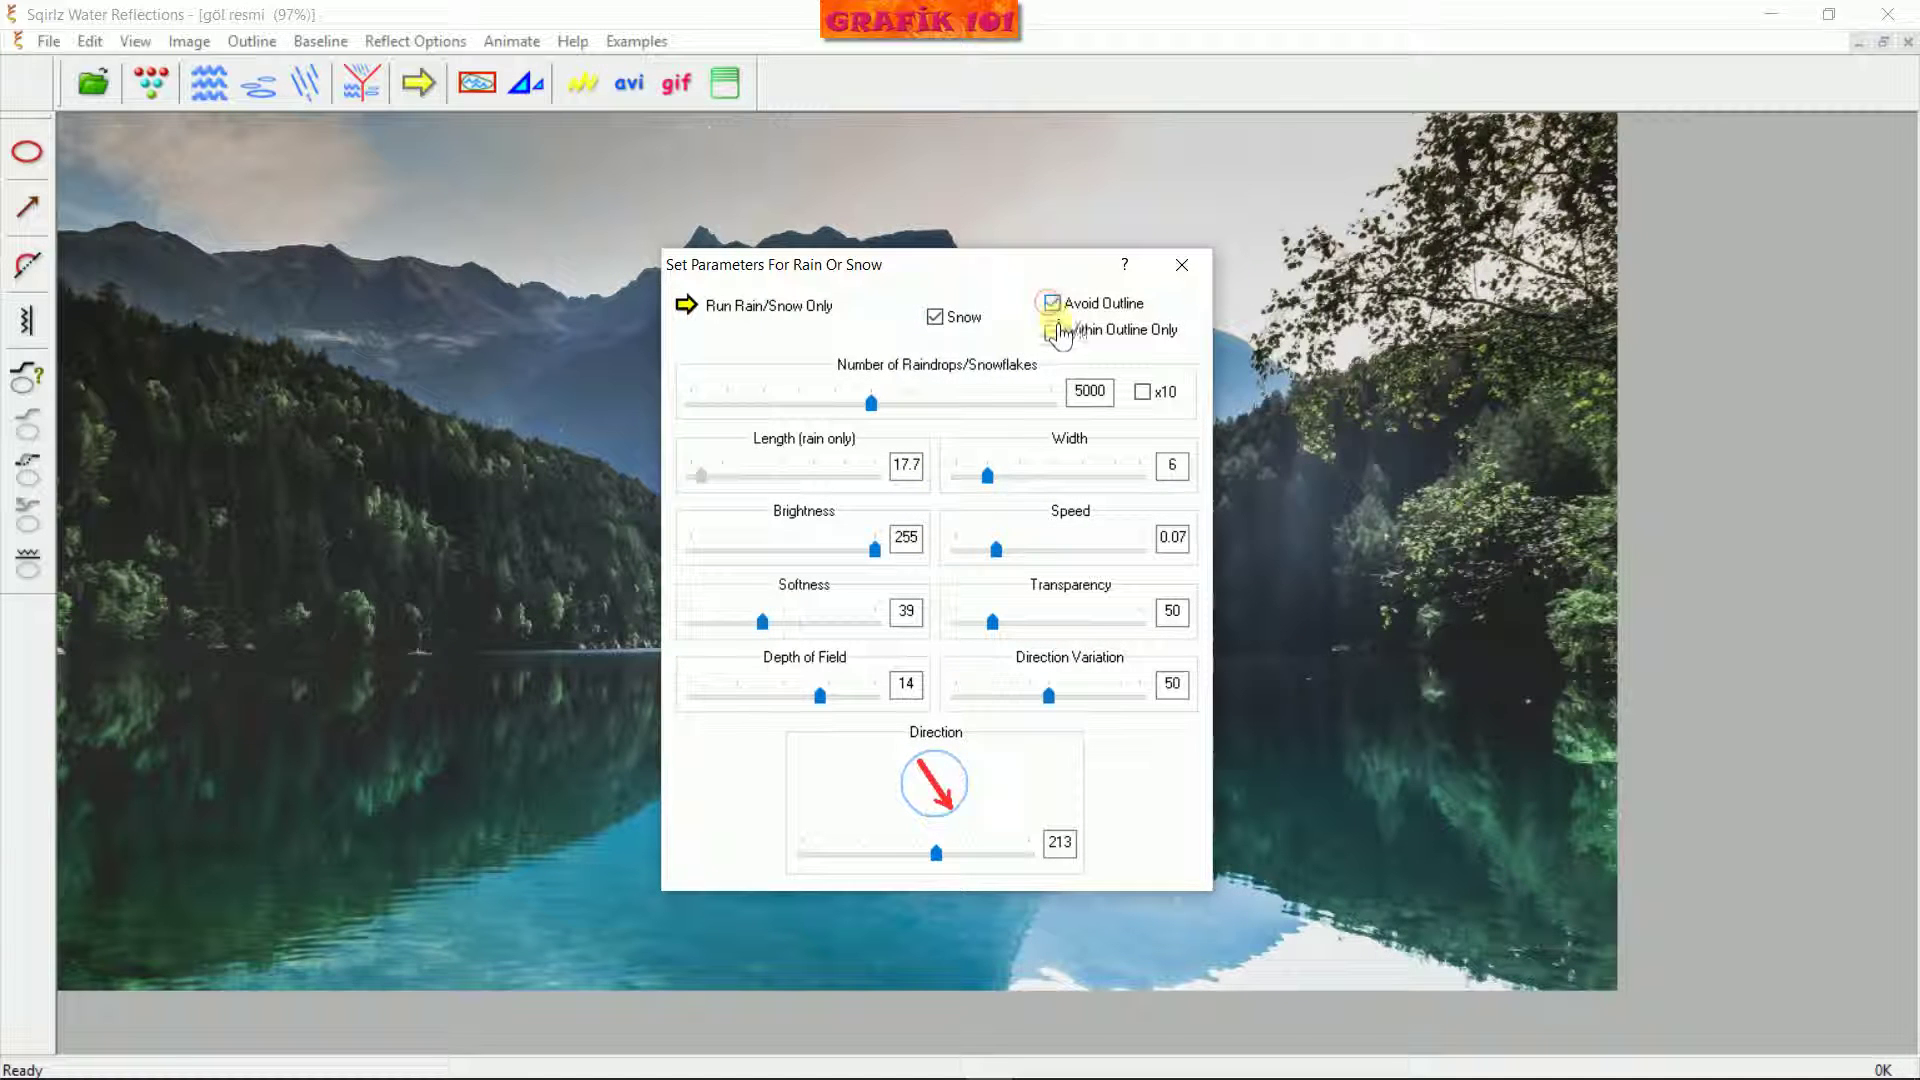
pyautogui.moveTo(1036, 276); pyautogui.dragTo(1302, 121)
pyautogui.click(968, 160)
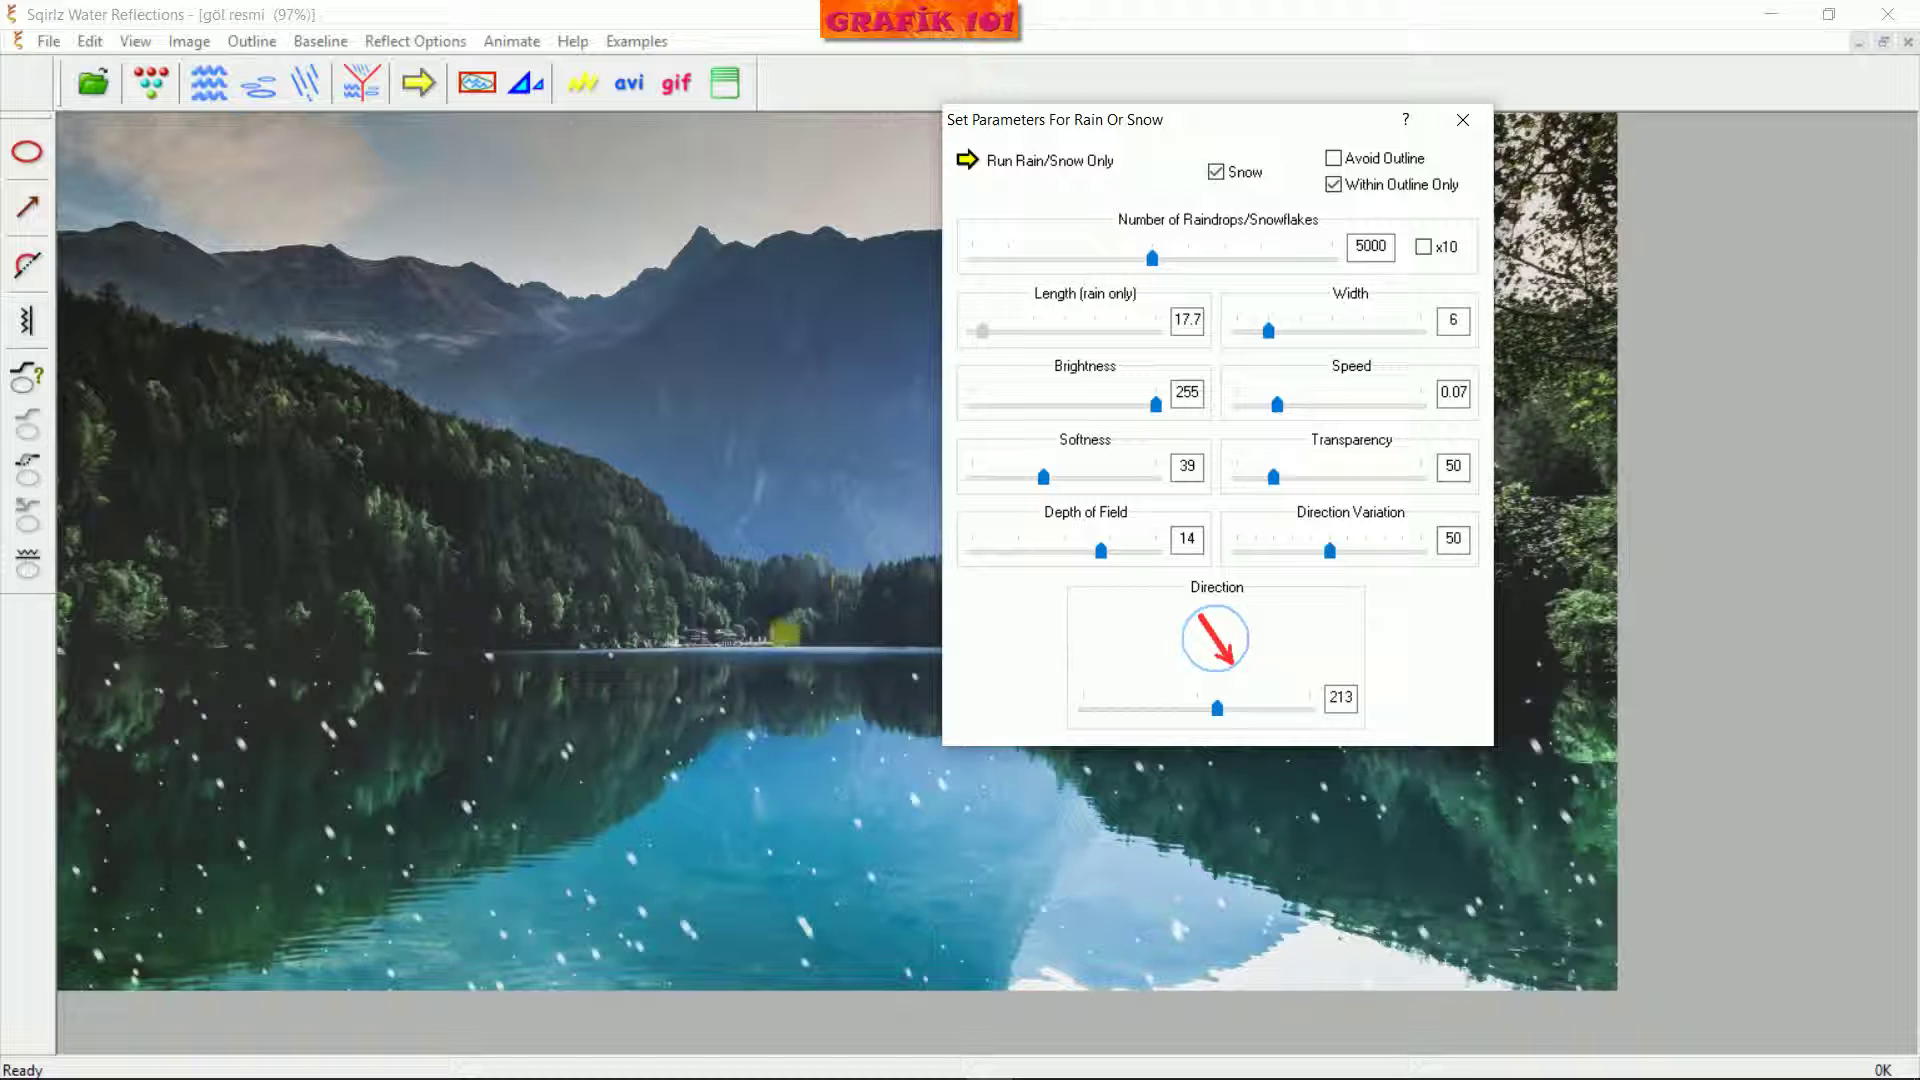
pyautogui.moveTo(822, 565)
pyautogui.mouseDown()
pyautogui.moveTo(767, 595)
pyautogui.moveTo(673, 780)
pyautogui.moveTo(691, 759)
pyautogui.moveTo(634, 740)
pyautogui.mouseUp()
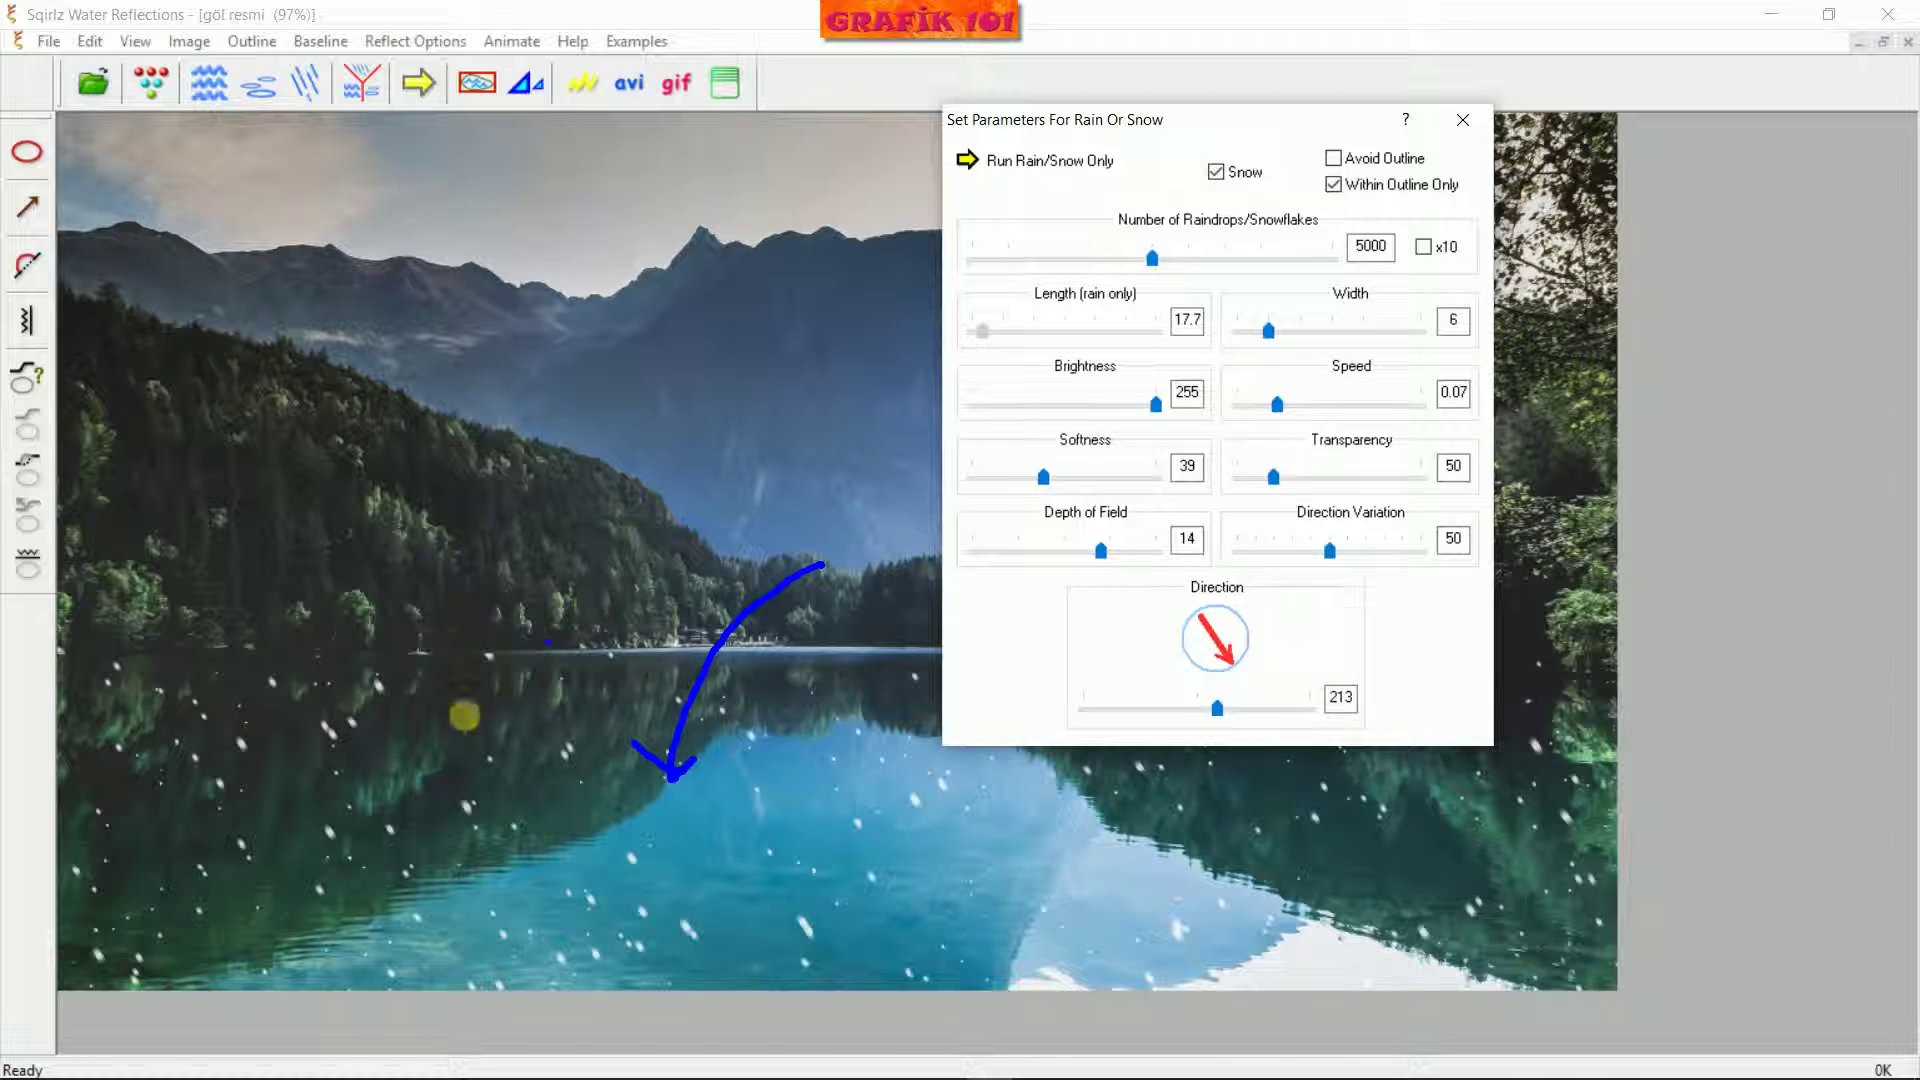
pyautogui.moveTo(421, 752)
pyautogui.mouseDown()
pyautogui.moveTo(446, 662)
pyautogui.moveTo(648, 384)
pyautogui.moveTo(651, 430)
pyautogui.mouseUp()
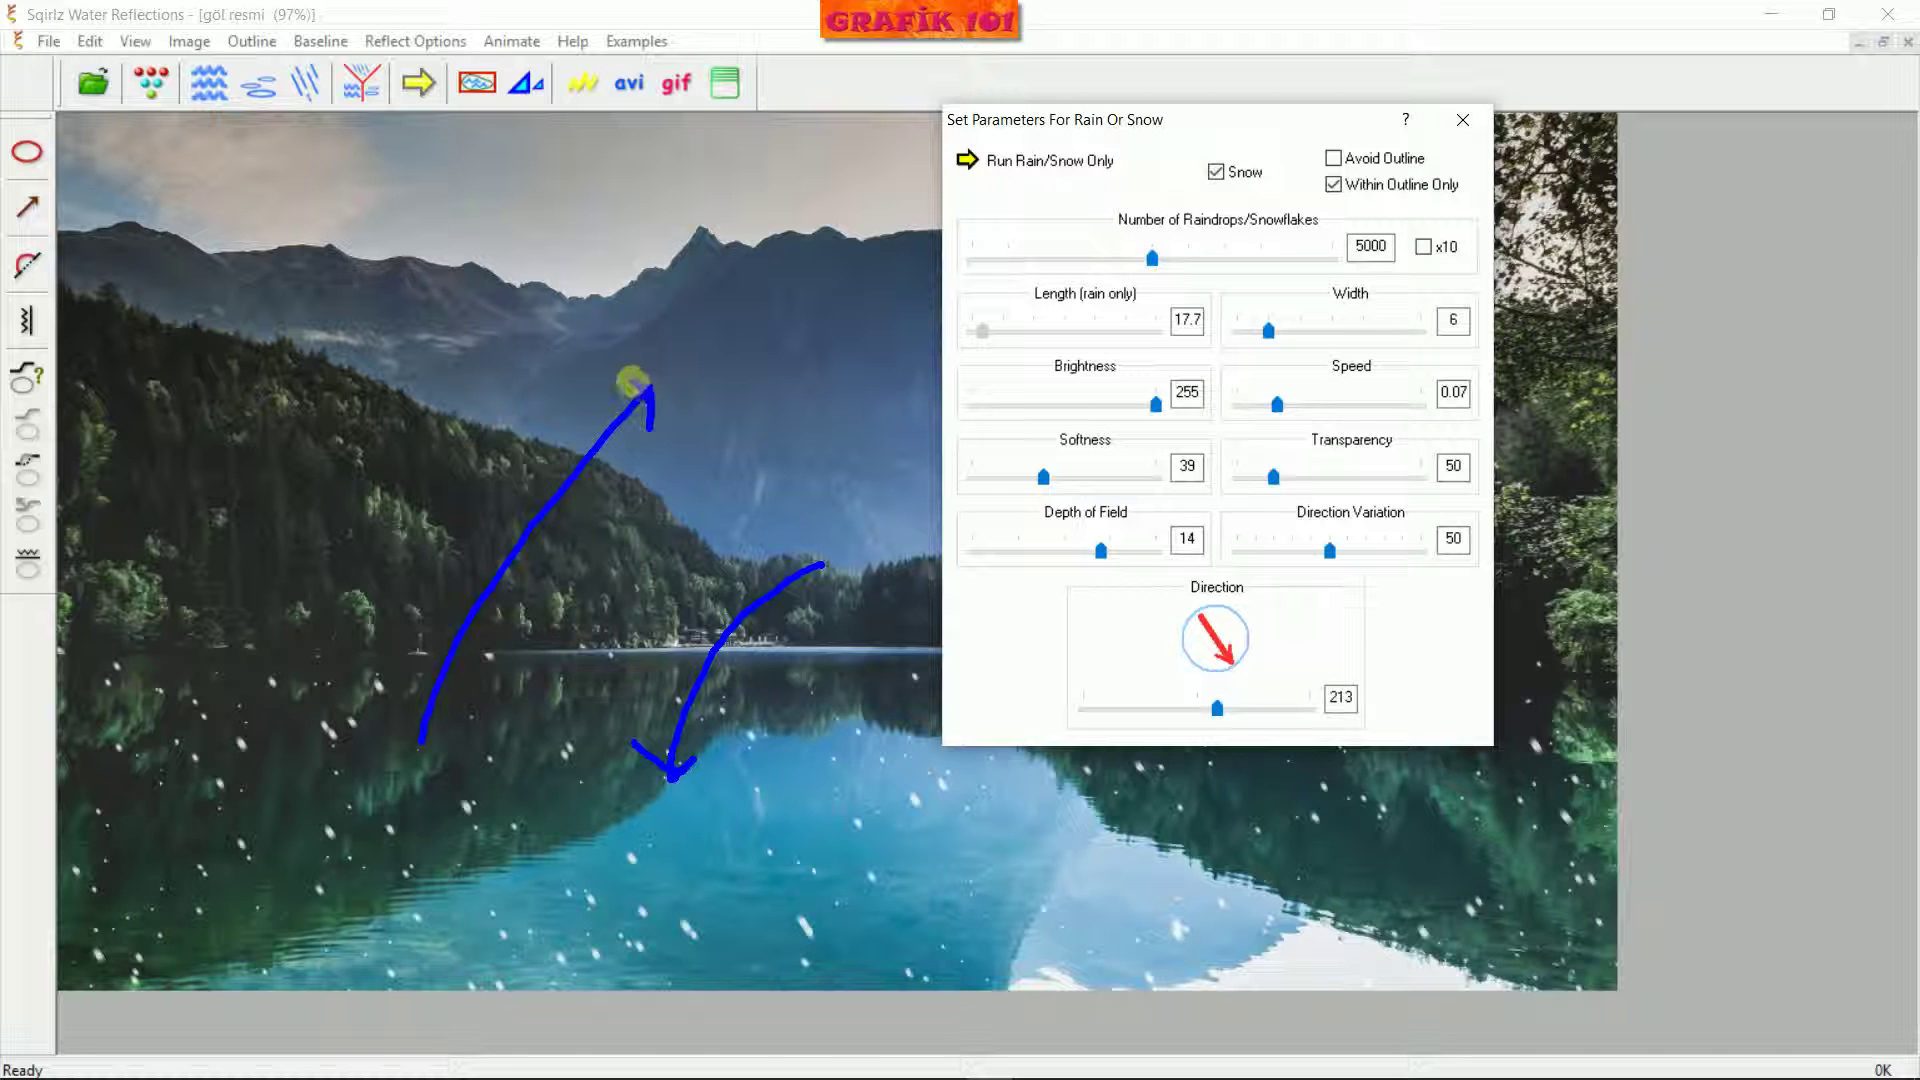
pyautogui.press('Escape')
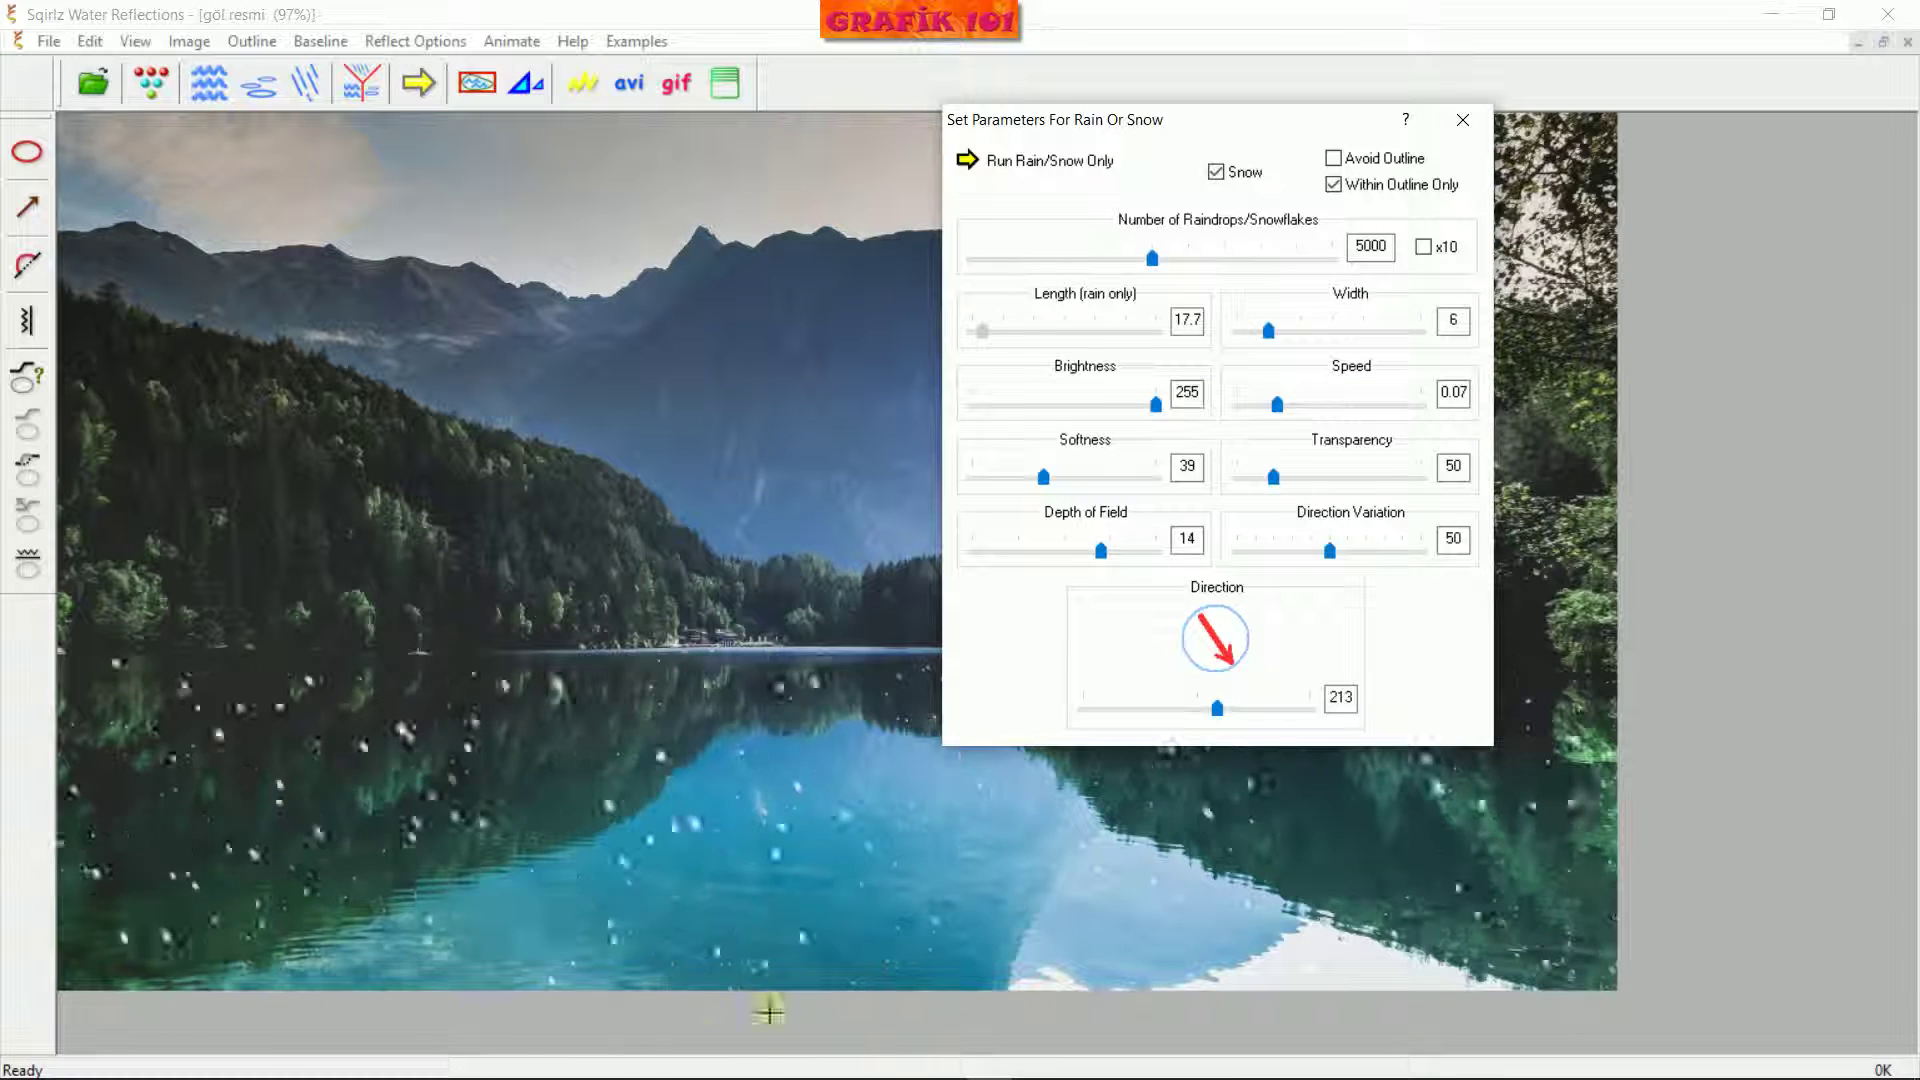
pyautogui.click(1116, 137)
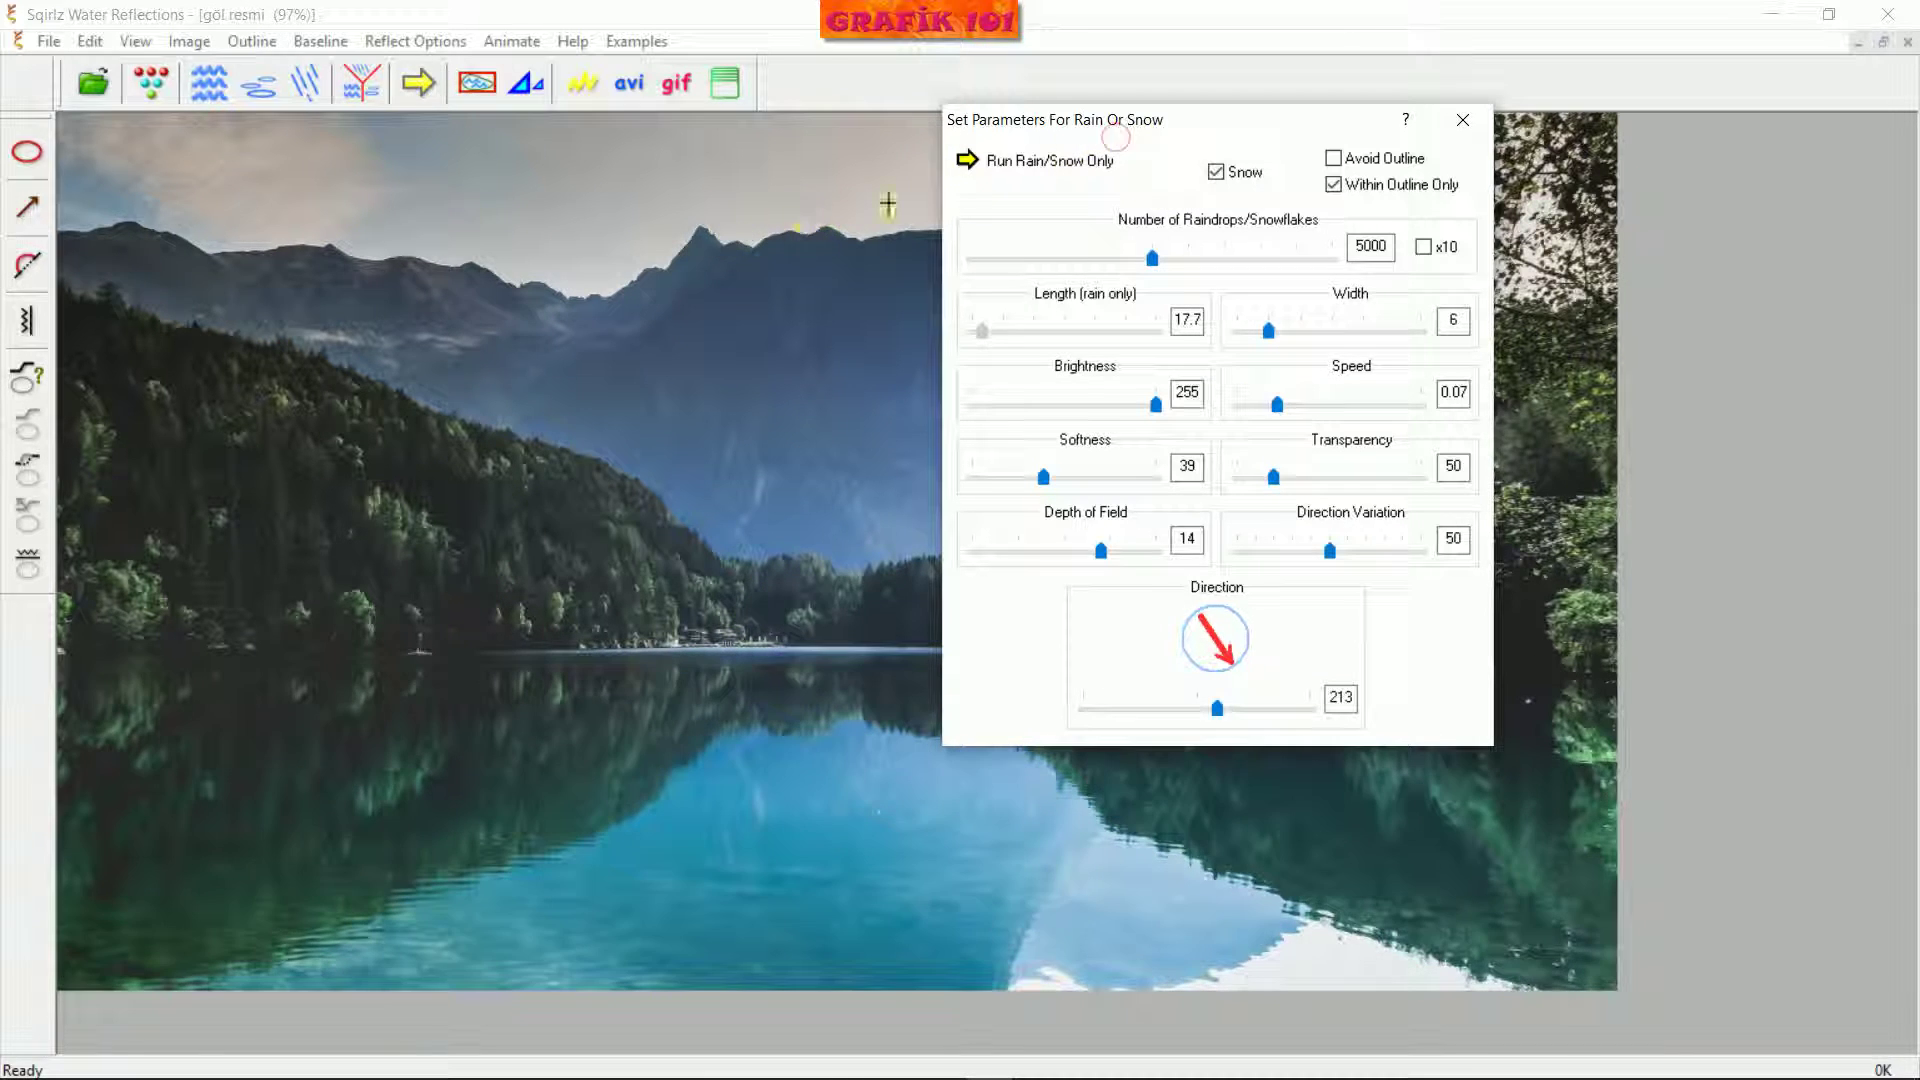
# Raise the snow speed to 0.1, preview the snowfall, and turn off the Within Outline Only restriction
pyautogui.moveTo(1130, 145); pyautogui.dragTo(732, 233)
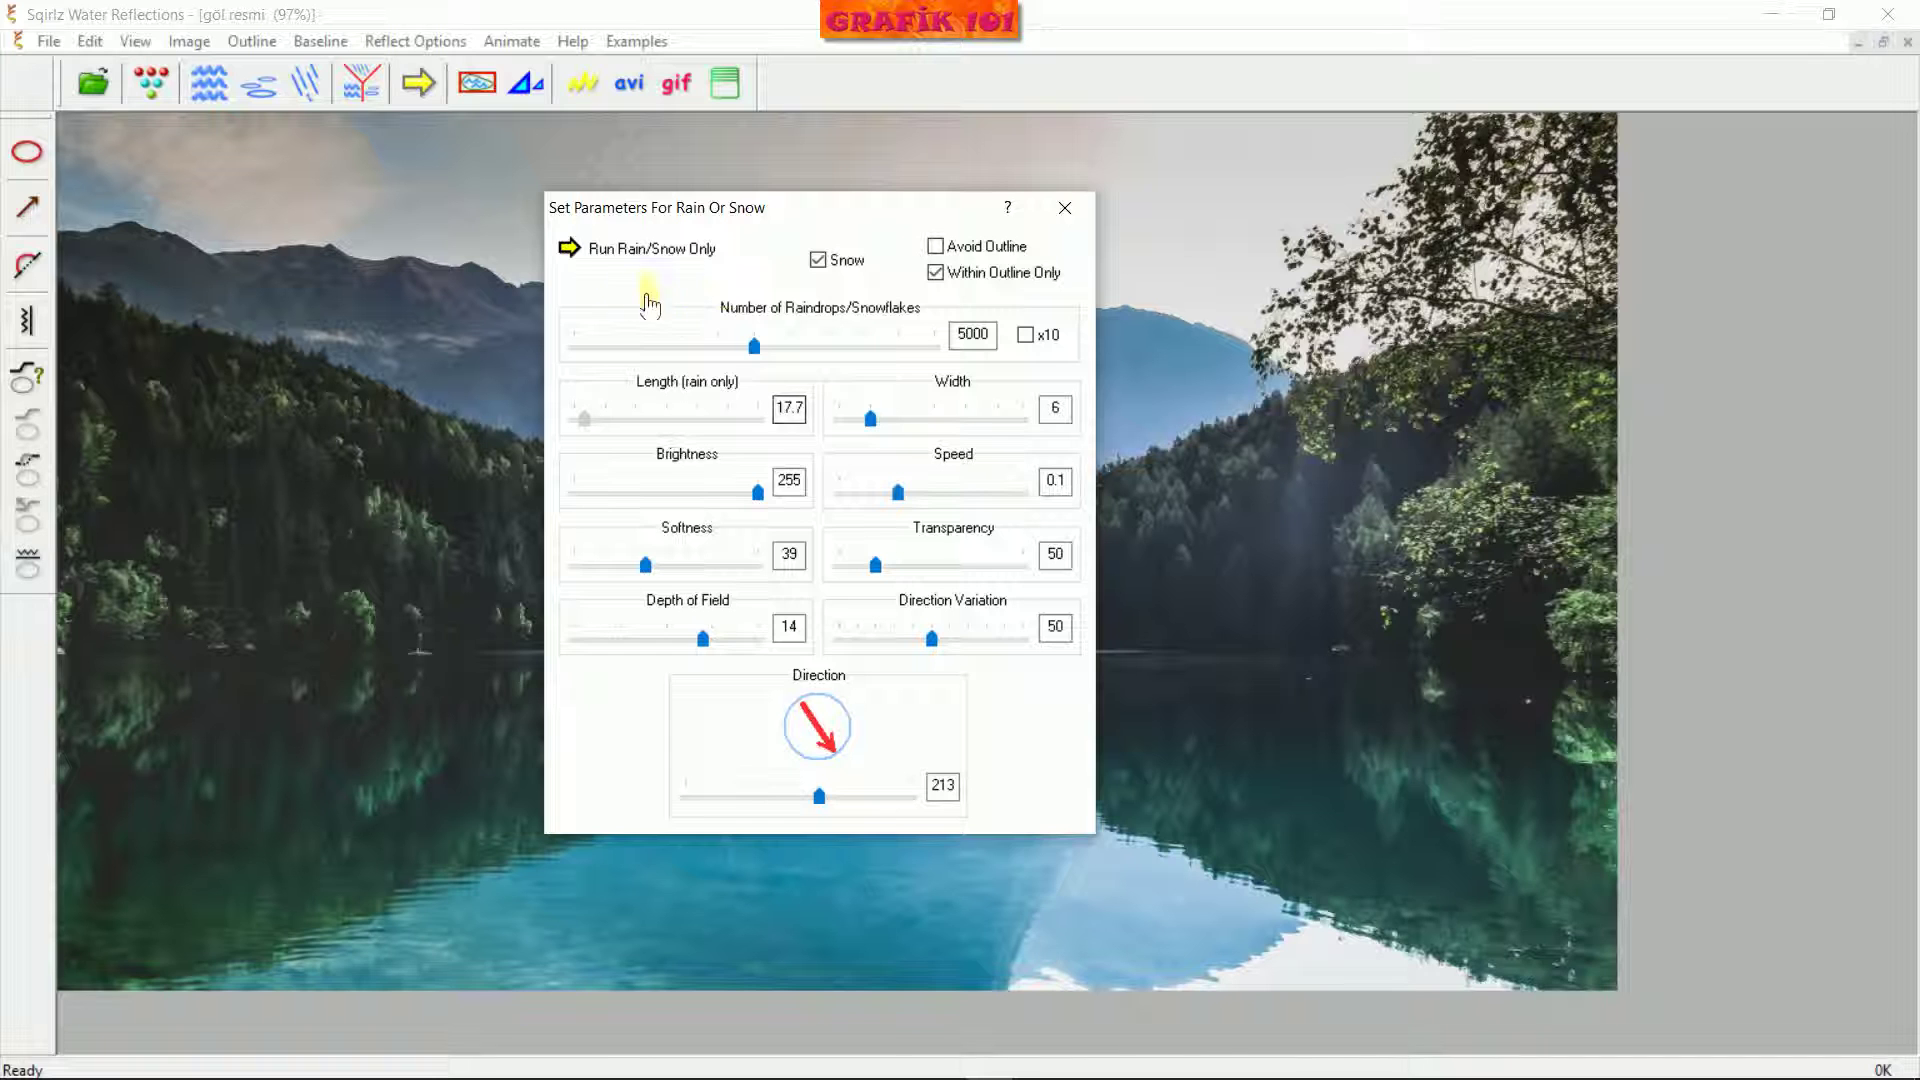
pyautogui.click(574, 250)
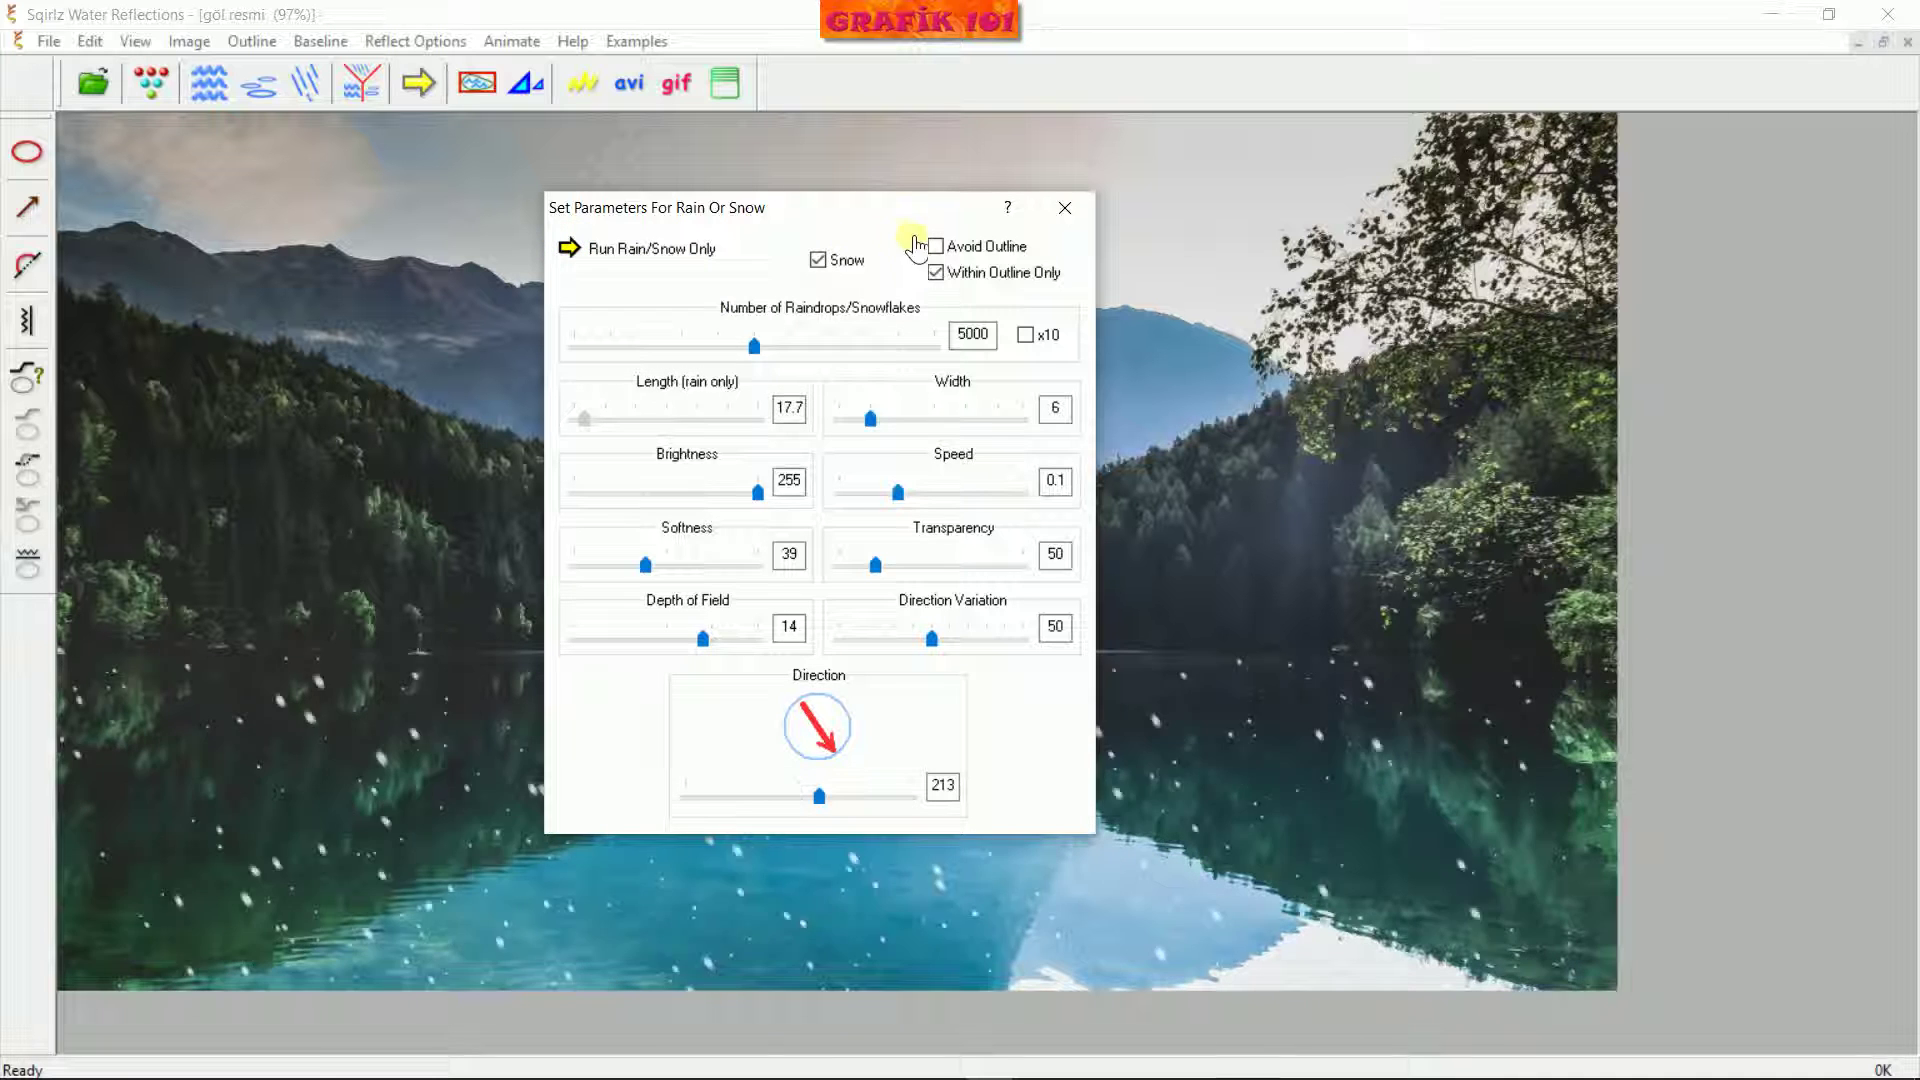
pyautogui.click(570, 252)
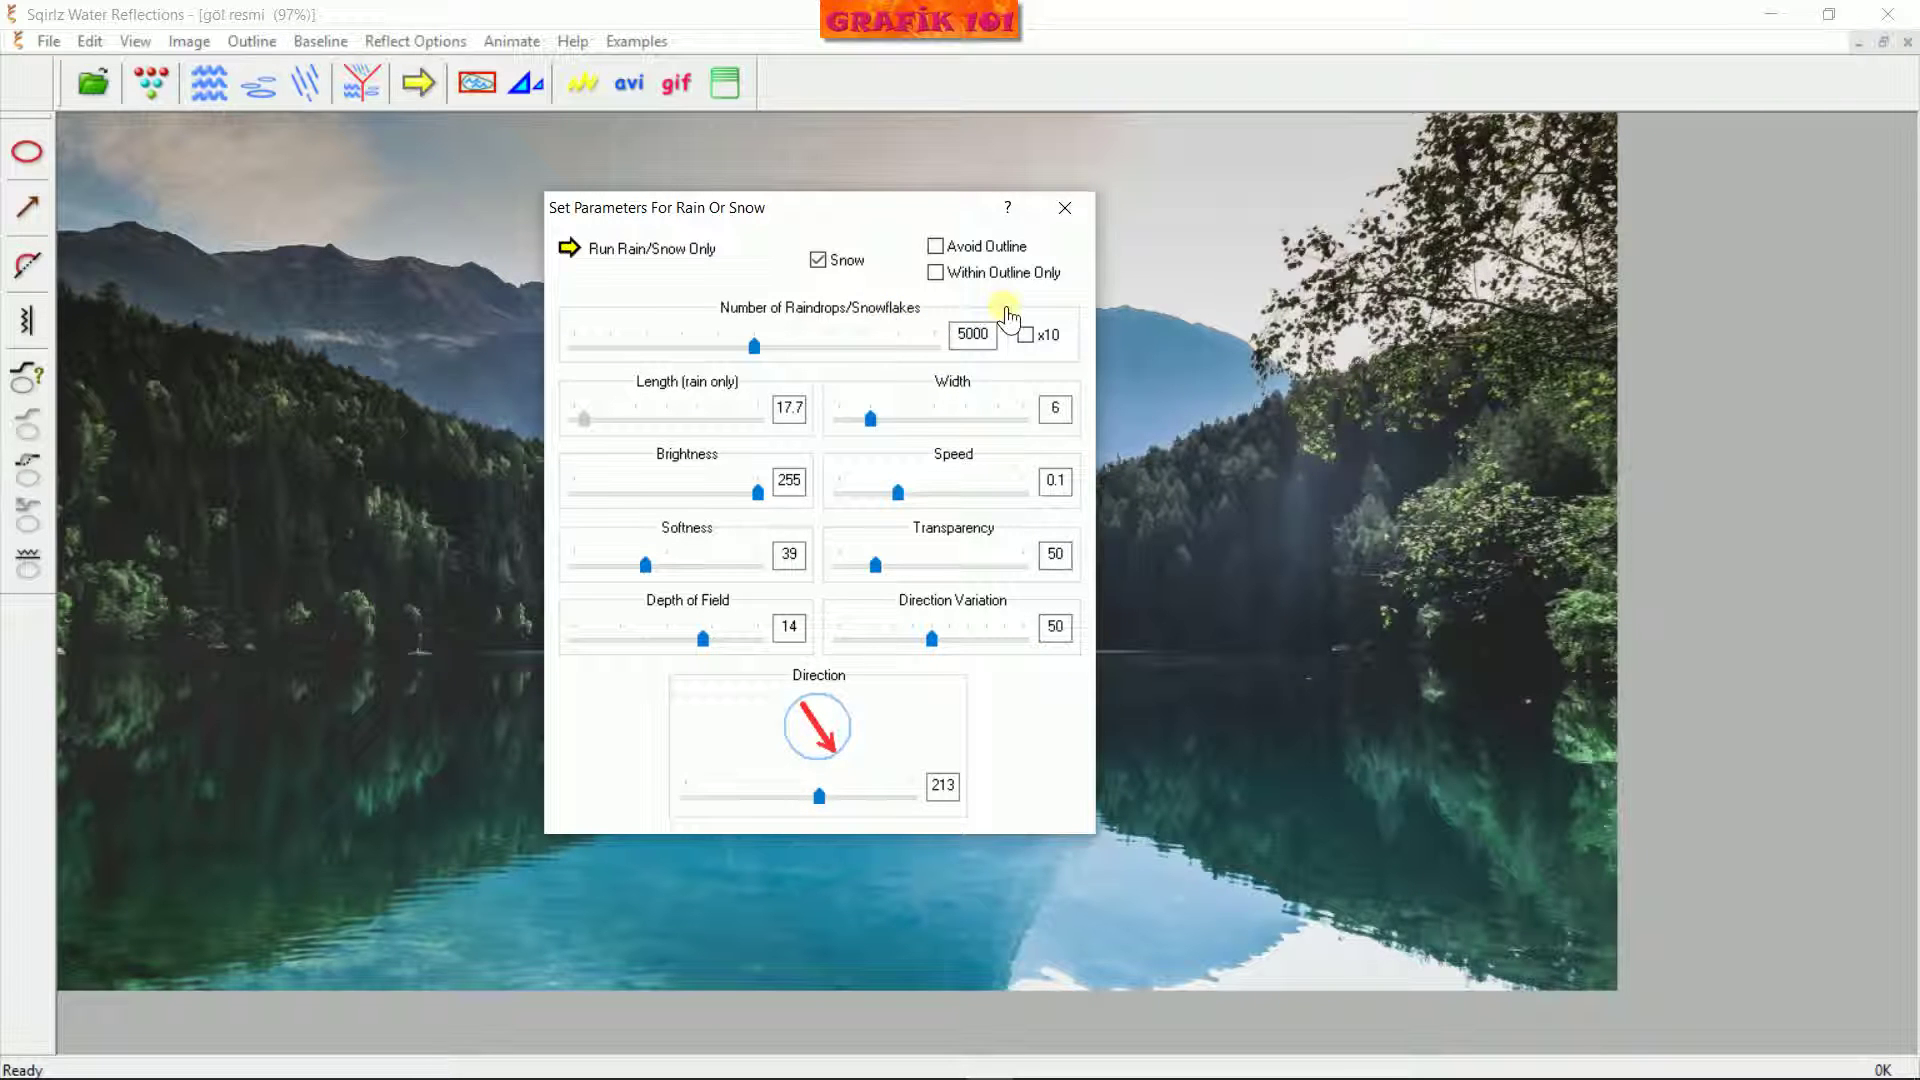
# Close the snow parameters and Sqirlz Water Reflections, and switch to the Opera browser showing the Unsplash photo page
pyautogui.click(1084, 220)
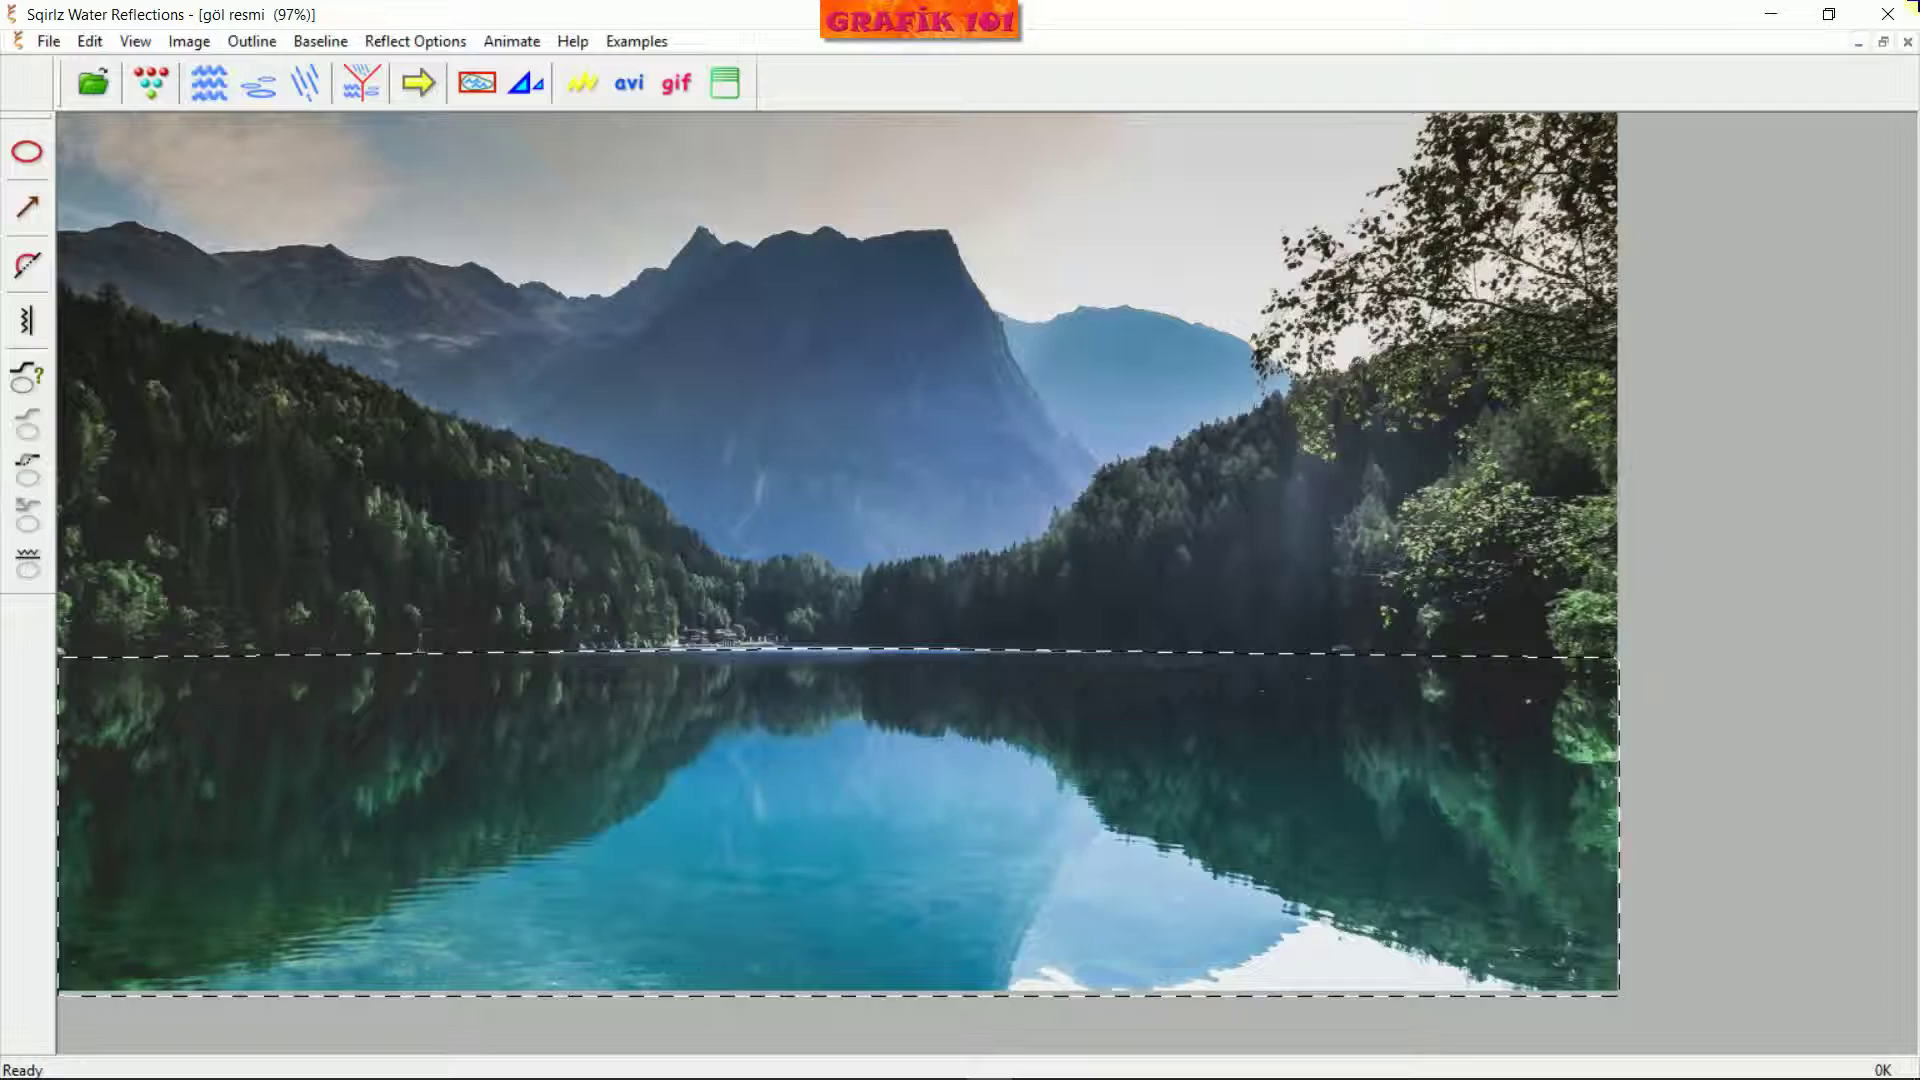
pyautogui.click(1888, 14)
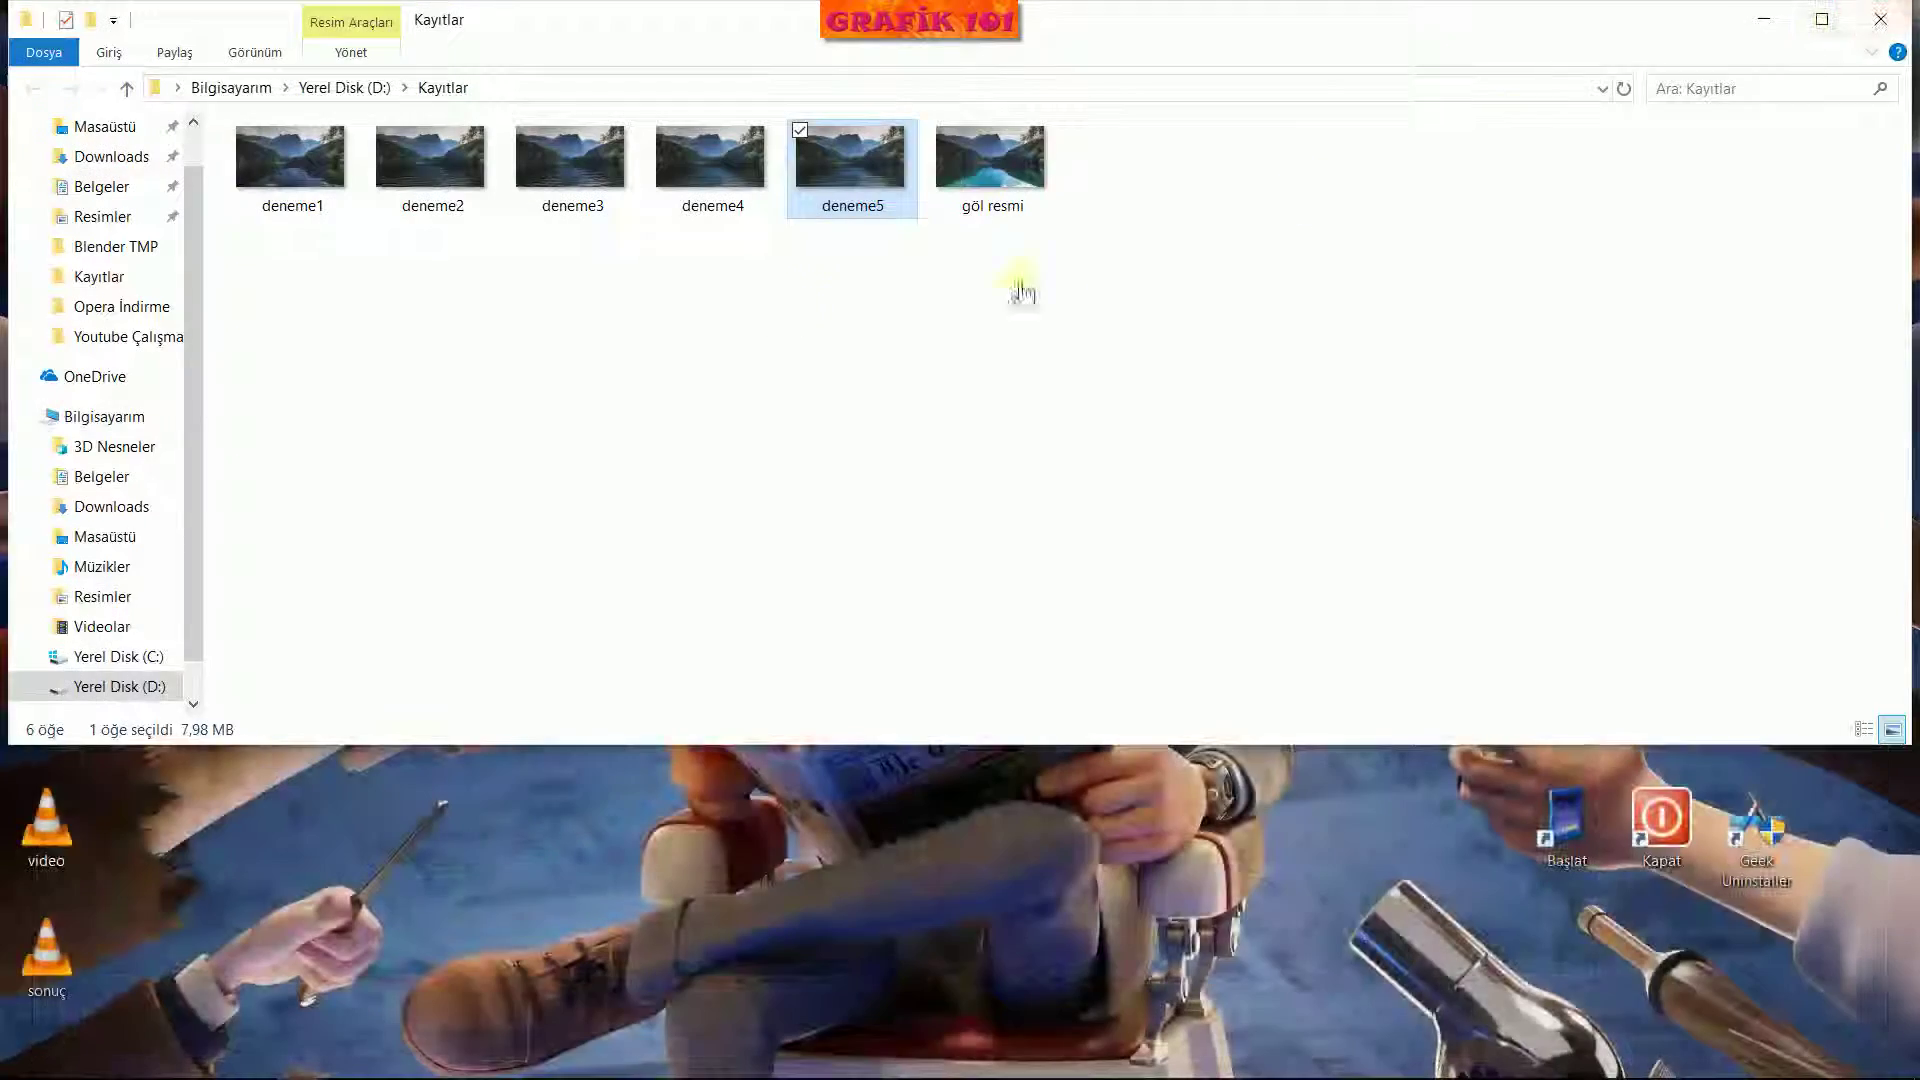
pyautogui.click(1762, 22)
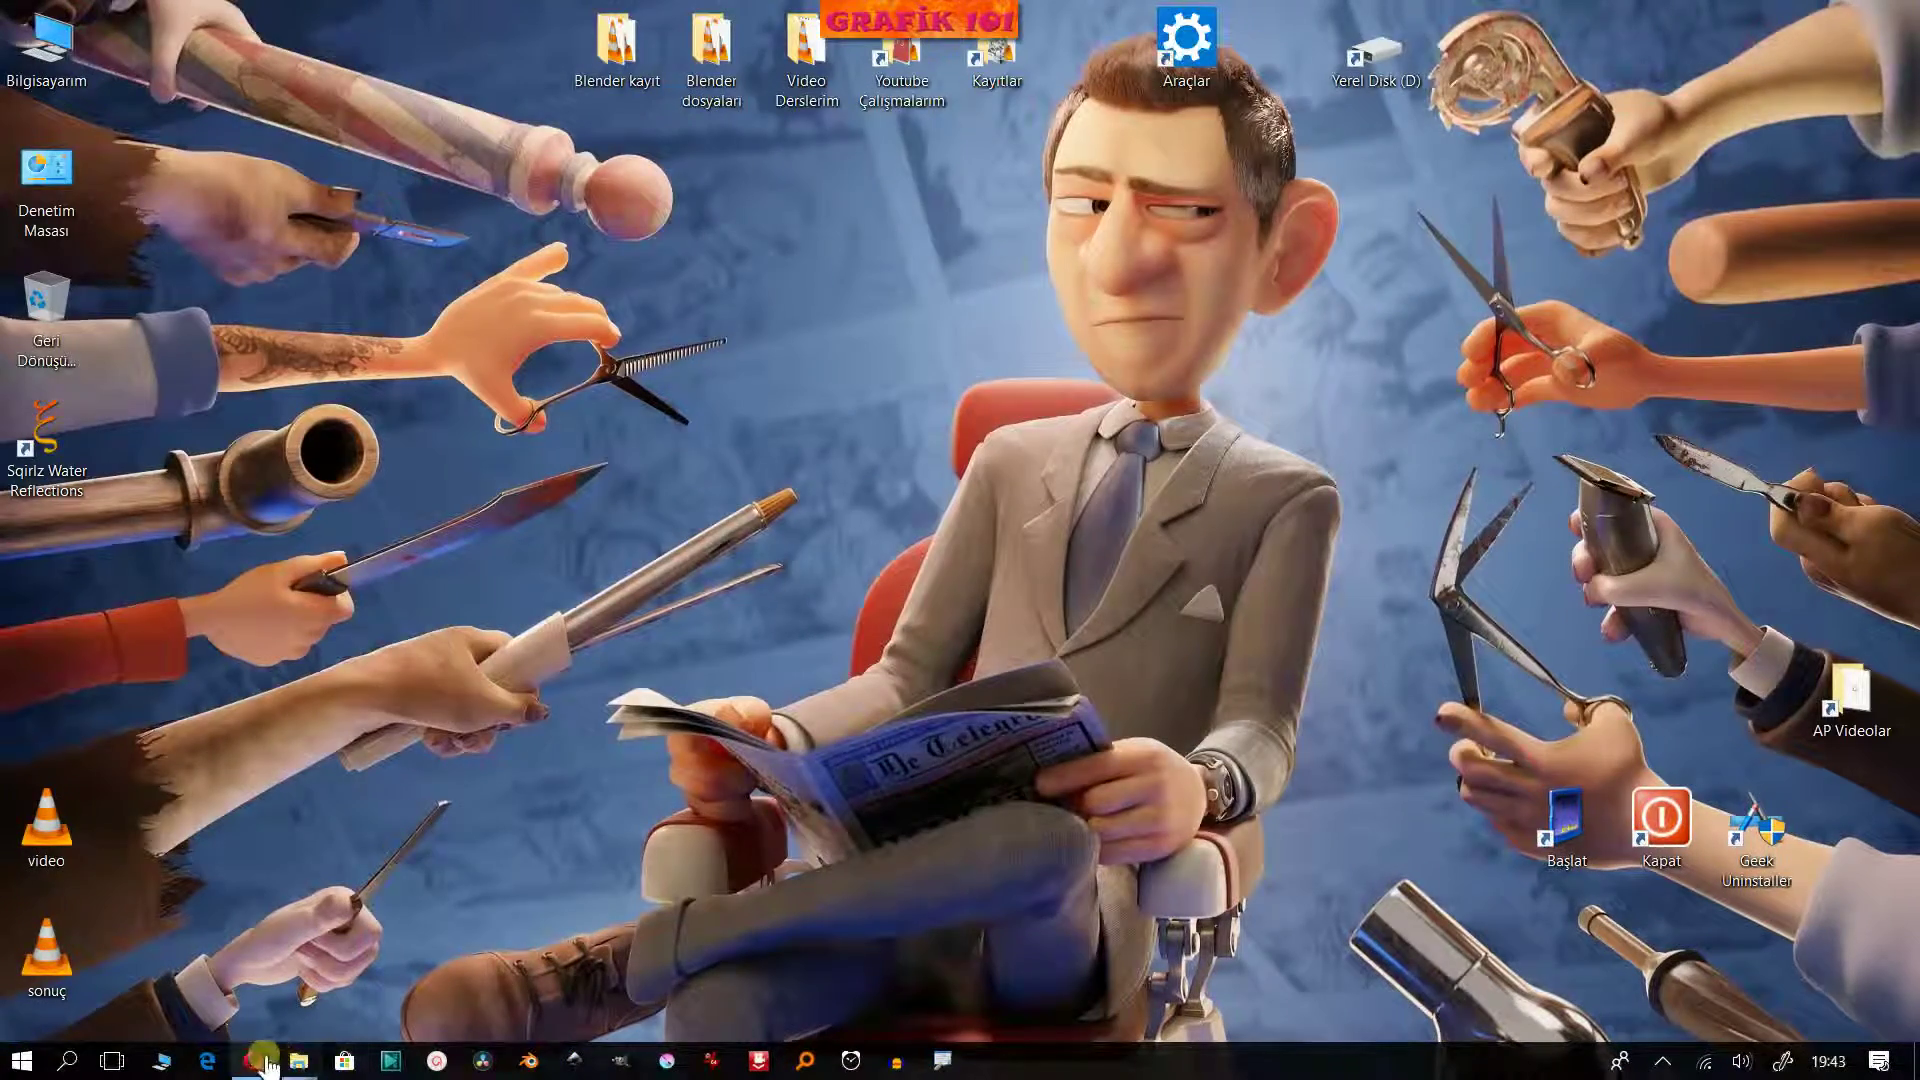
pyautogui.click(268, 1062)
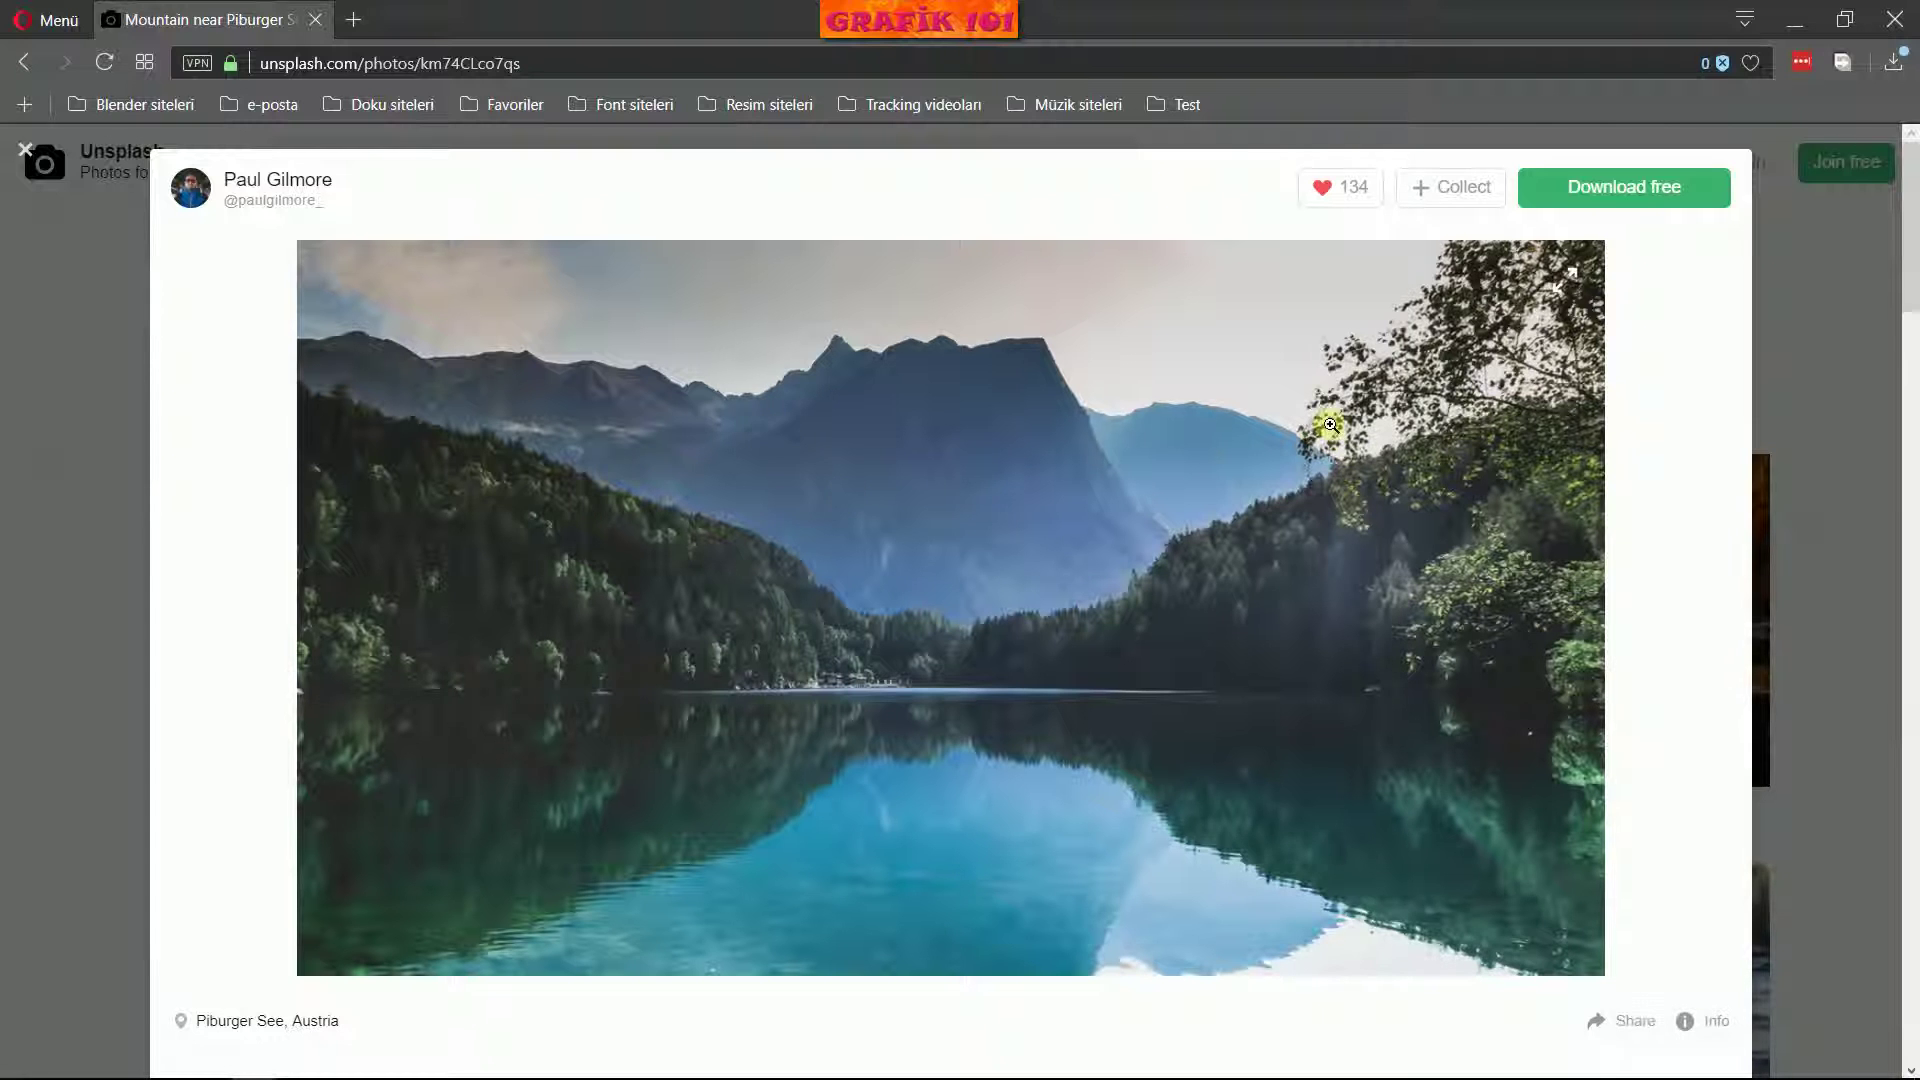
# Leave the open lake photo and search Unsplash for "winter"
pyautogui.click(105, 476)
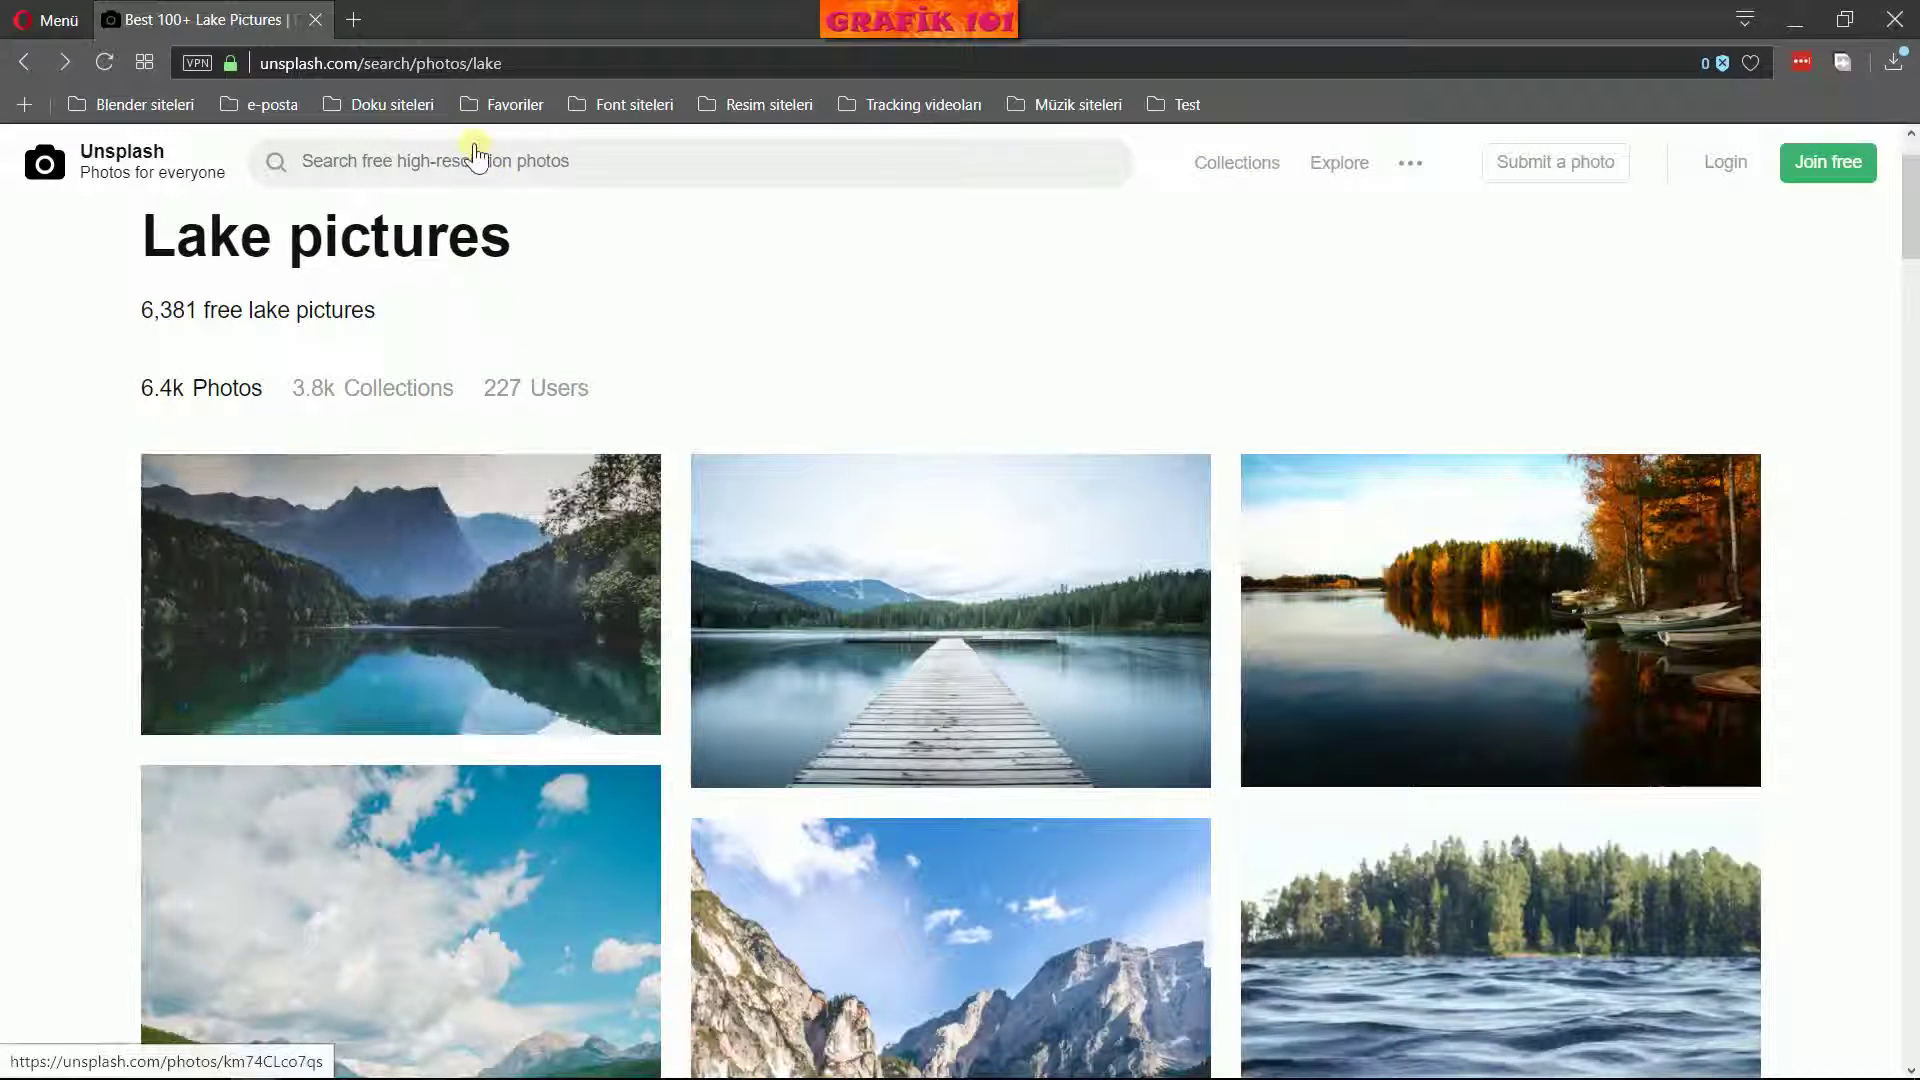
pyautogui.write('winter')
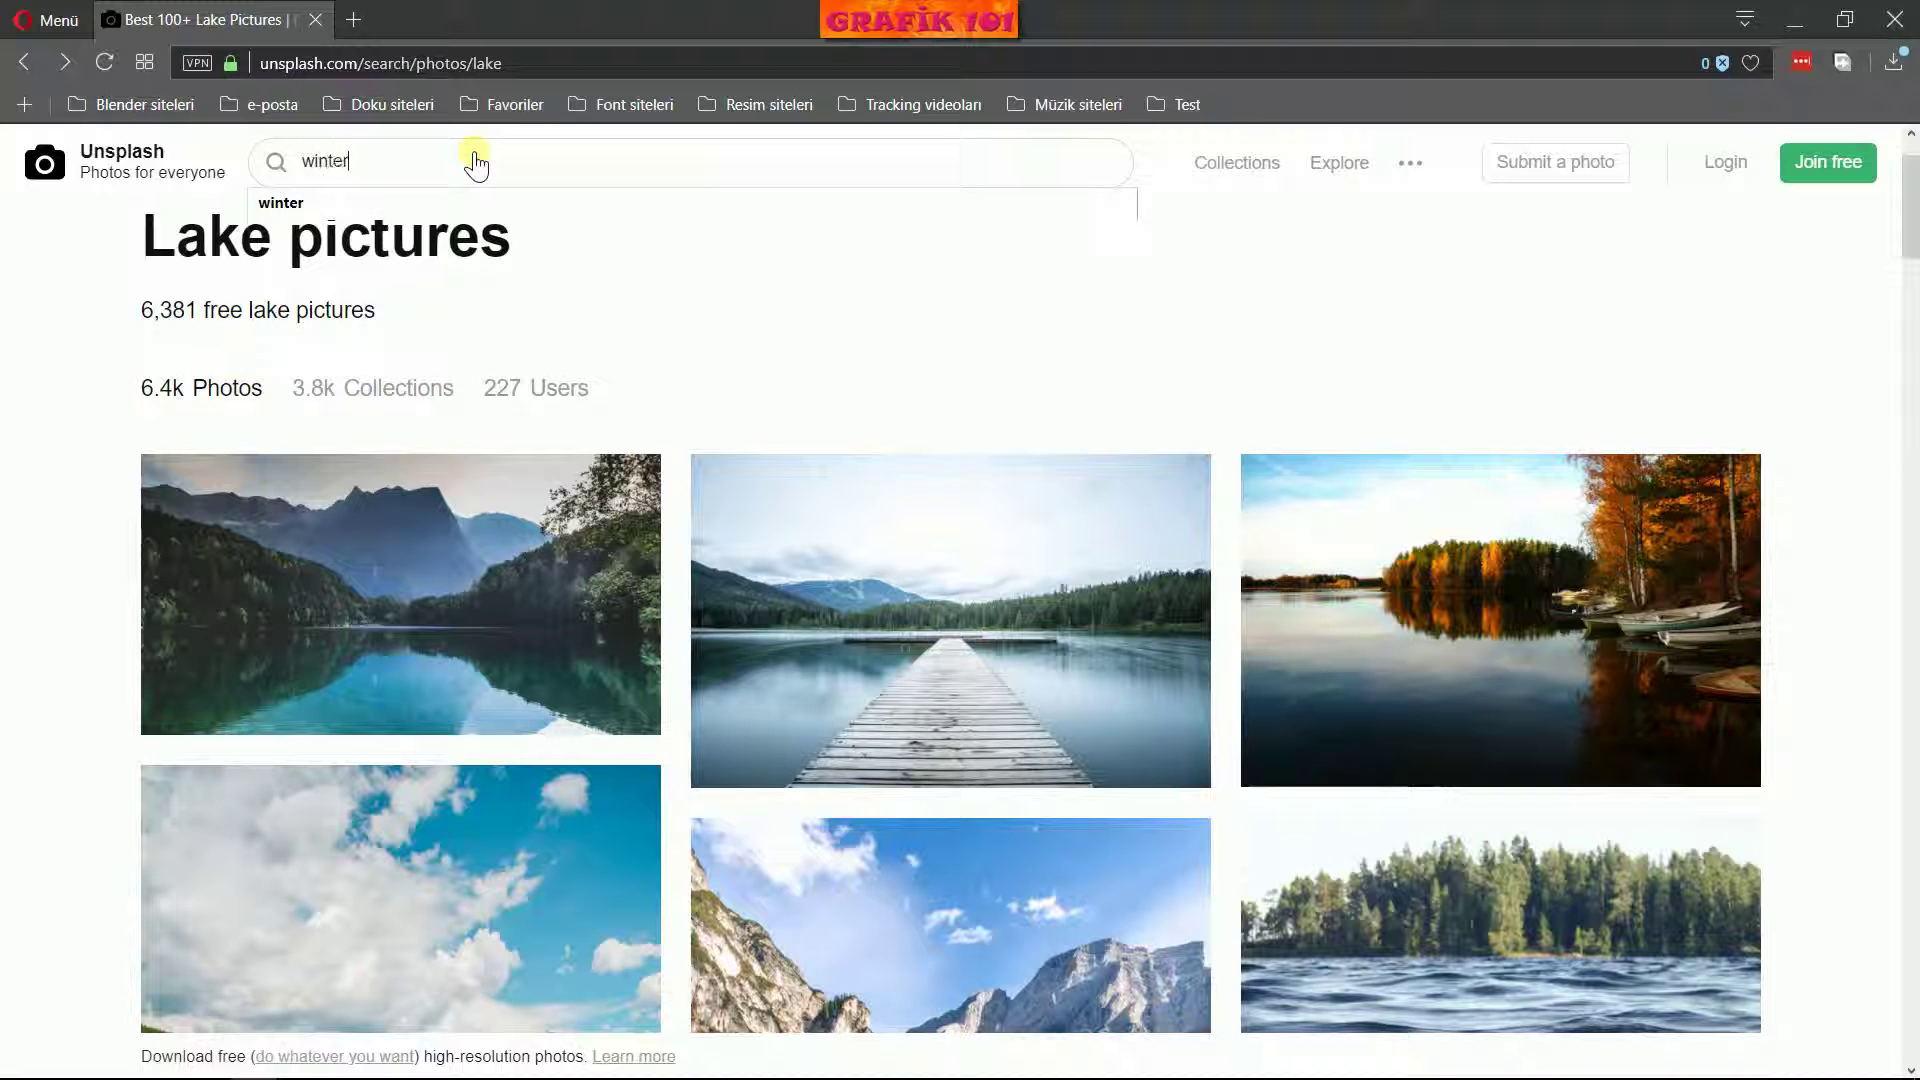
pyautogui.press('Return')
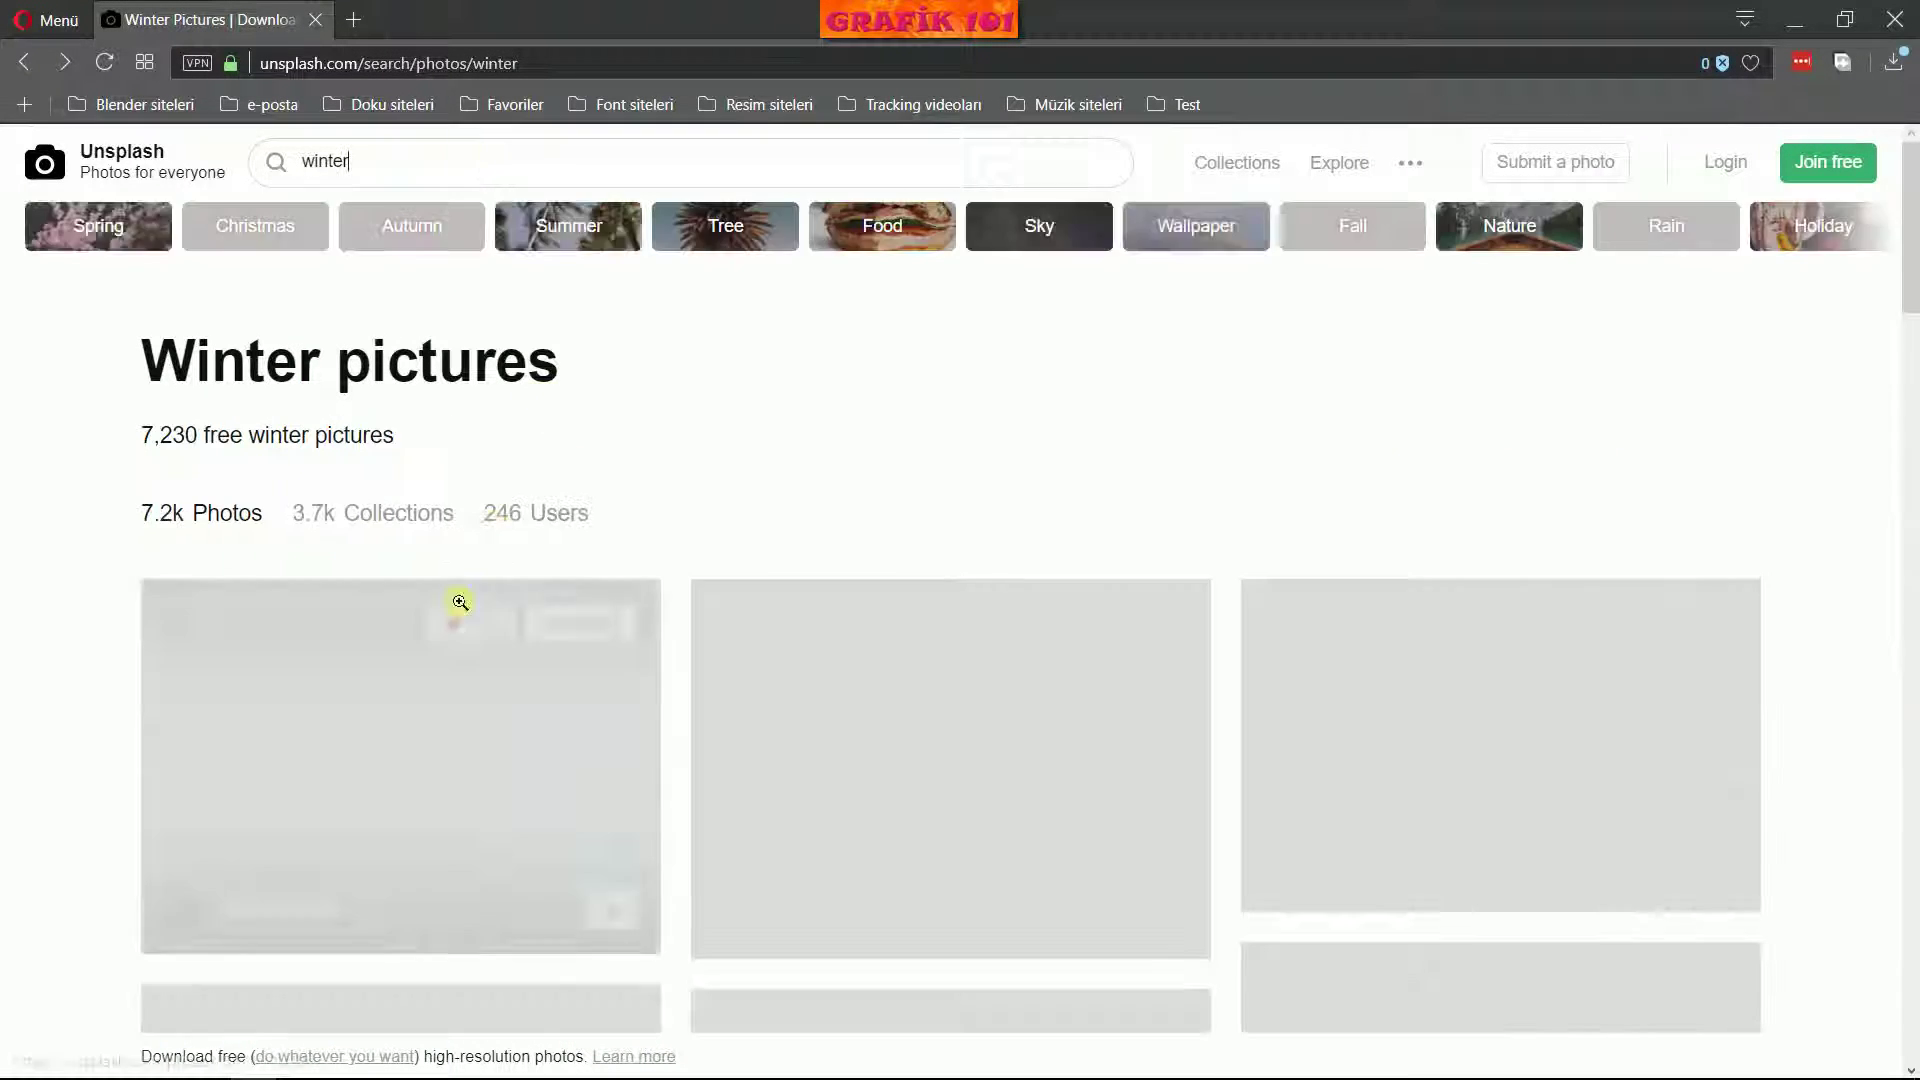
# Browse the winter photo results and open the photo of the snowy New York street with pedestrians on a crosswalk
pyautogui.scroll(-3, 62, 800)
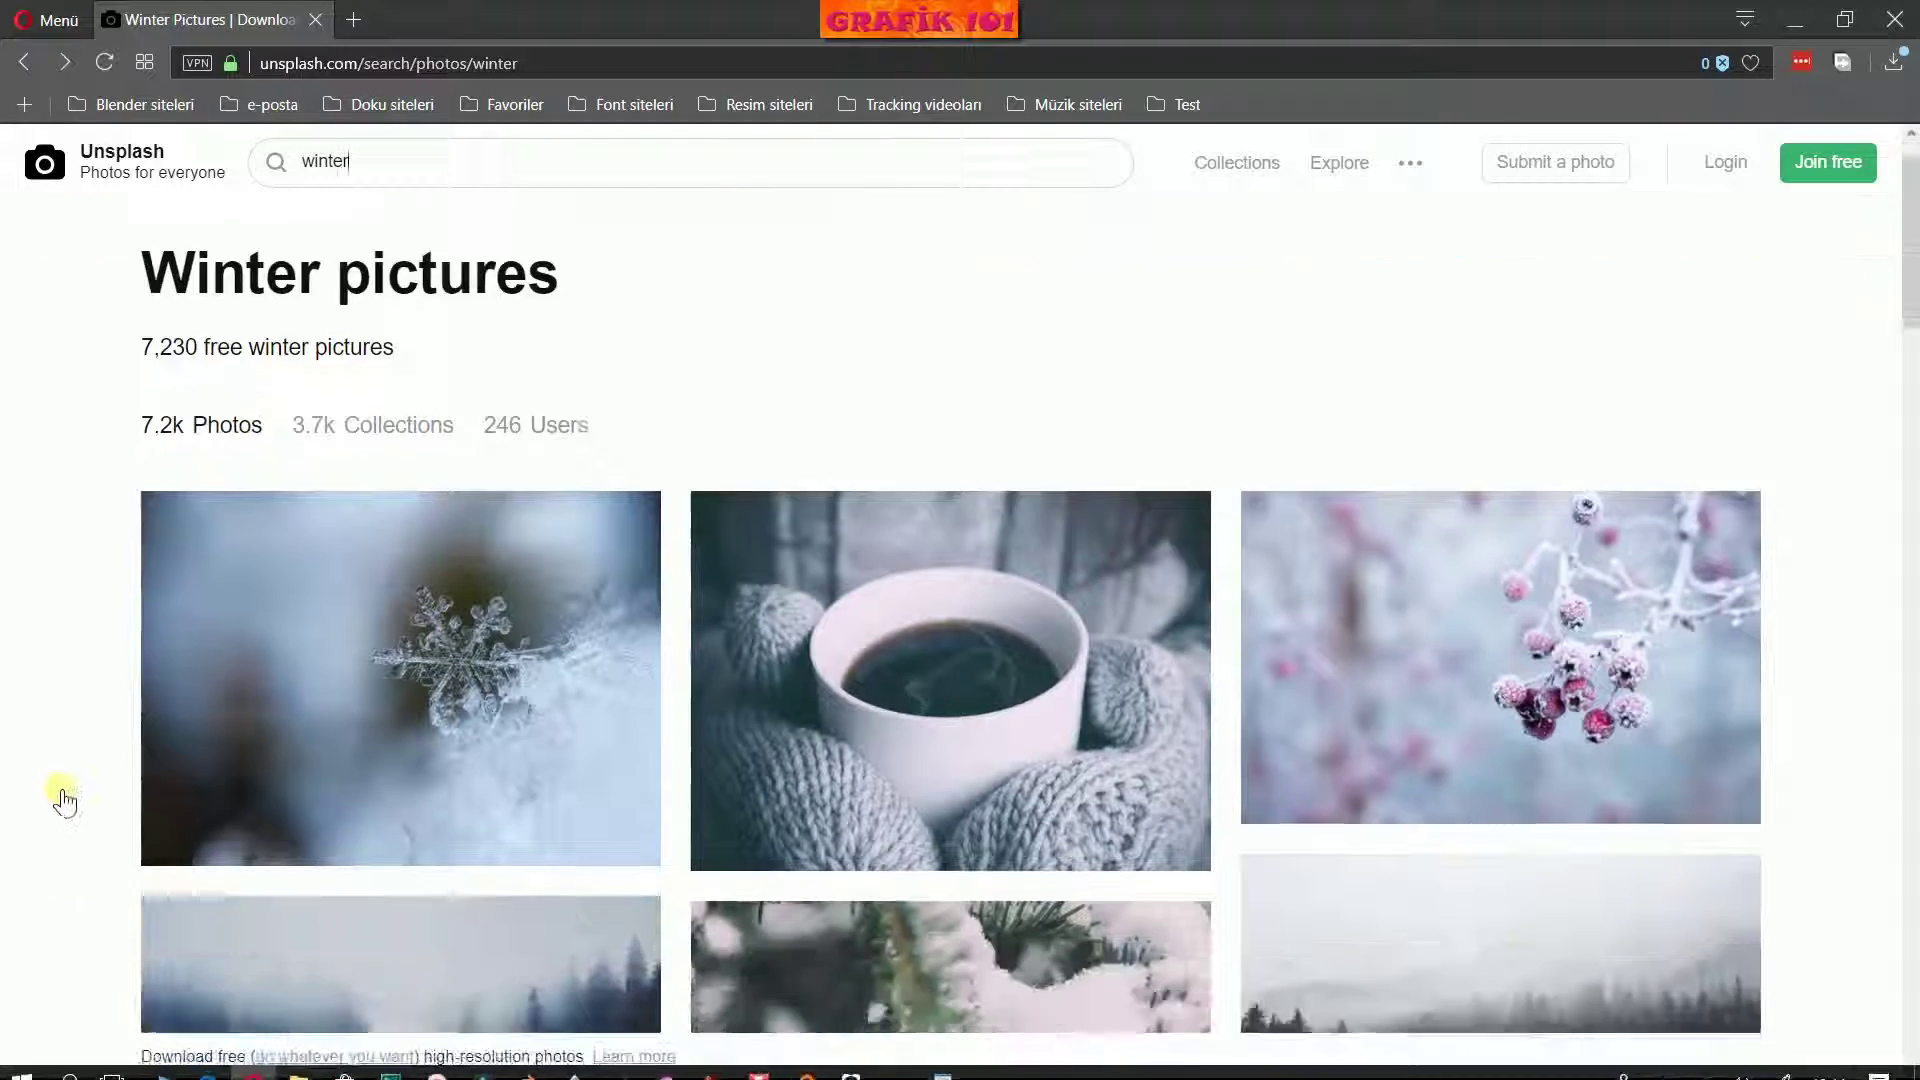
pyautogui.scroll(-8, 66, 805)
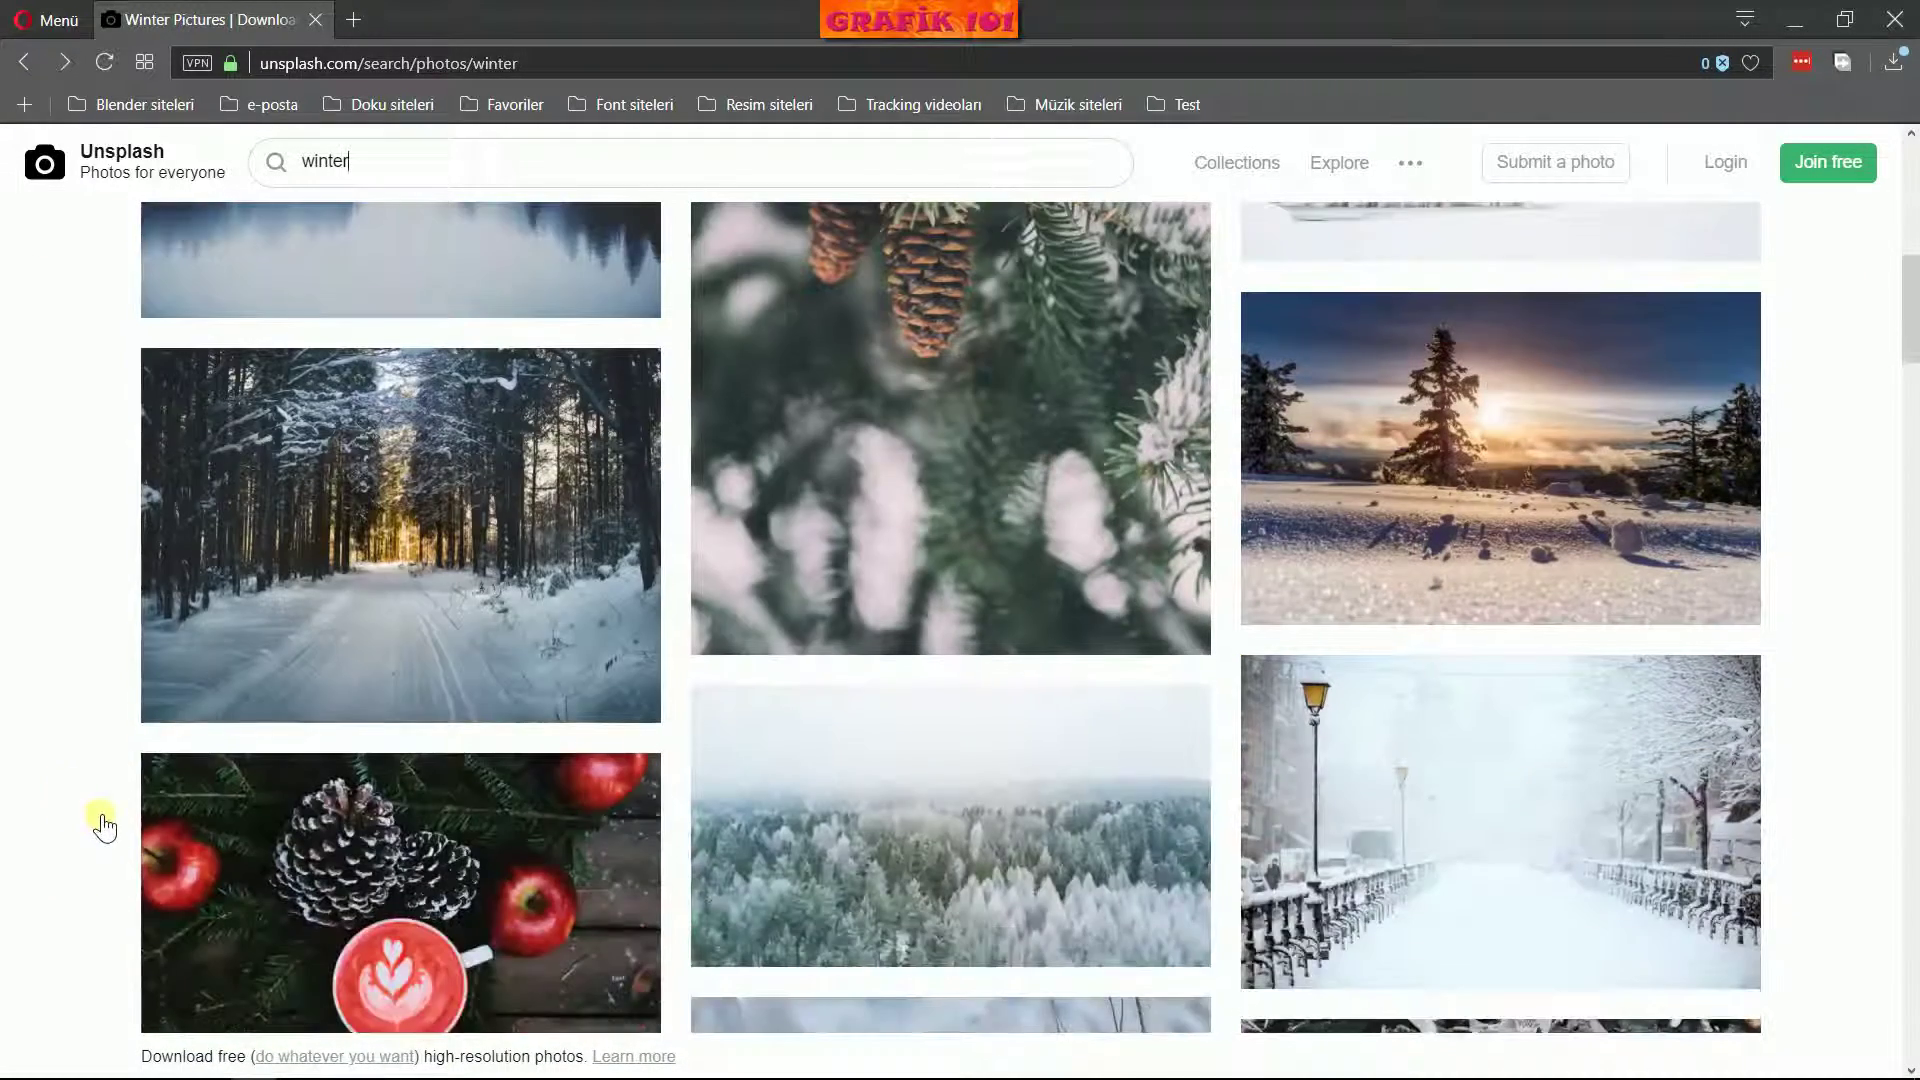
pyautogui.scroll(-13, 616, 738)
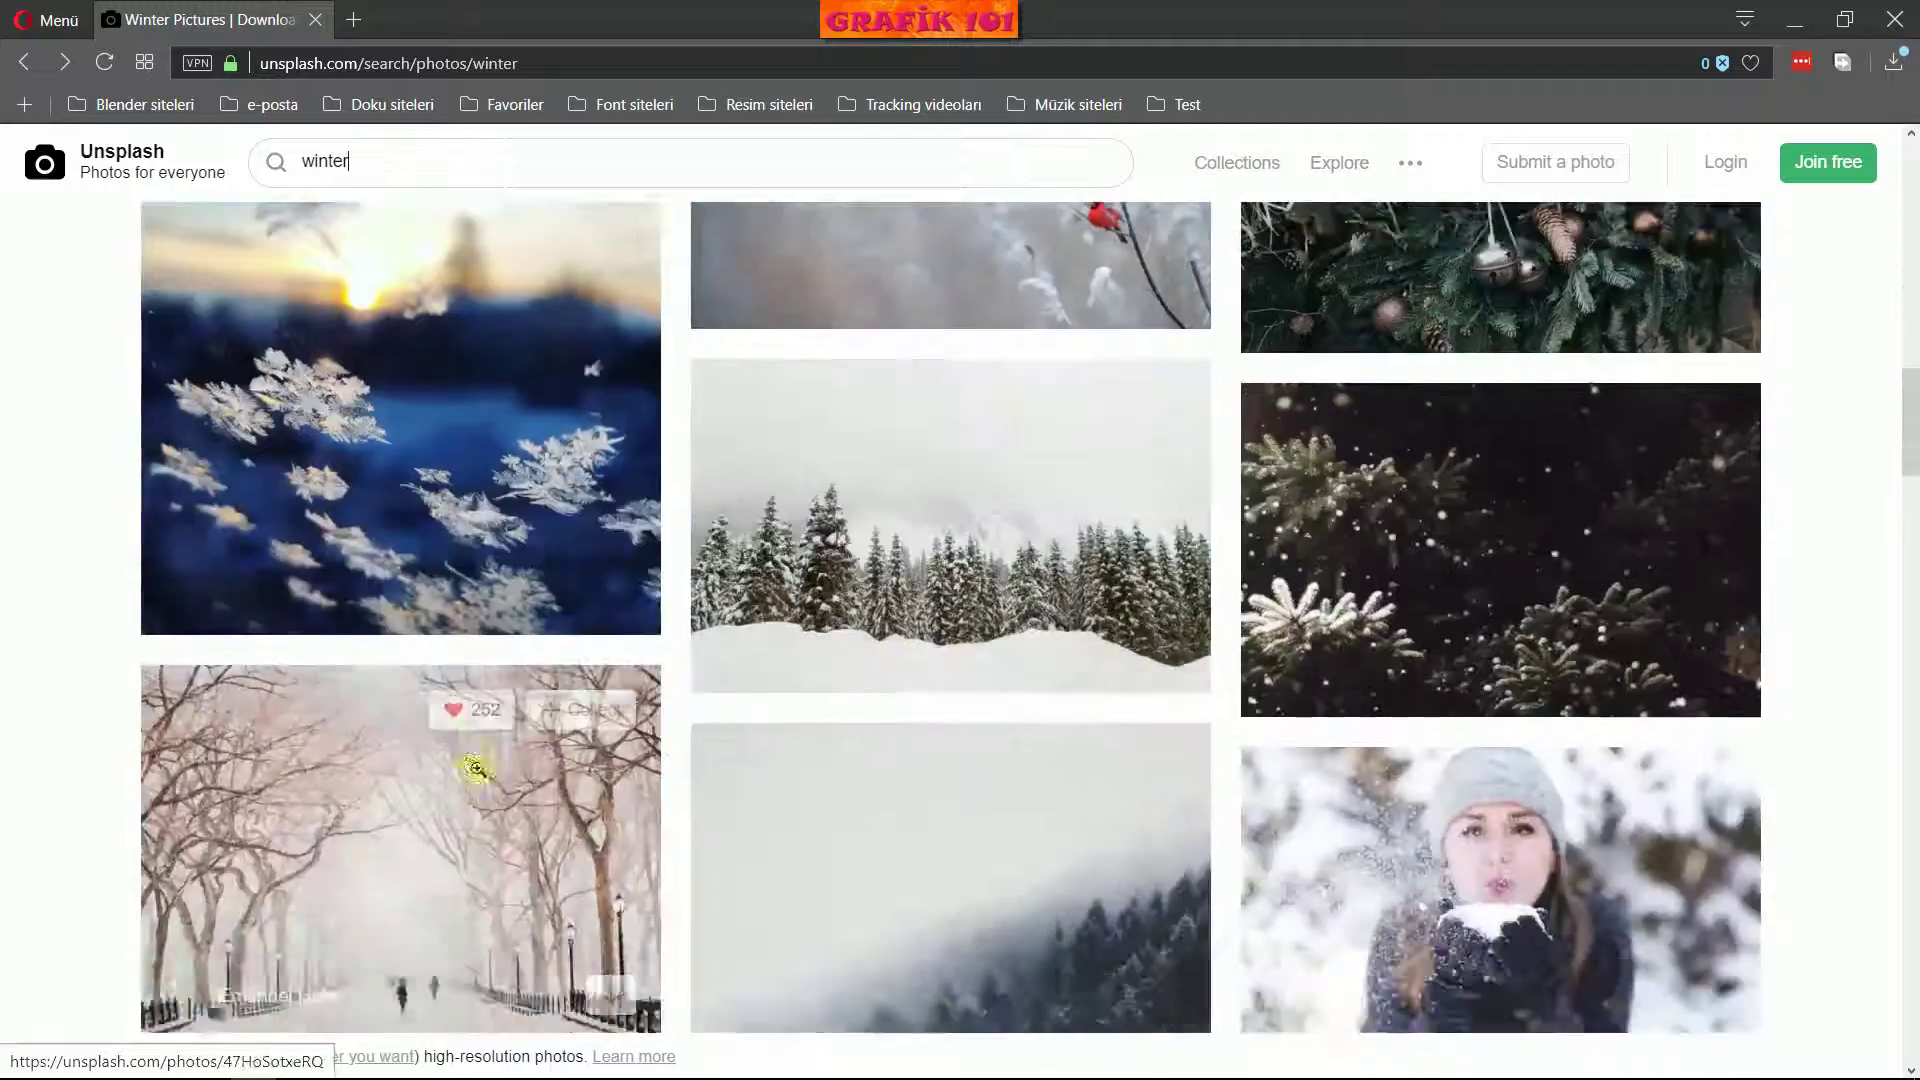
pyautogui.scroll(-17, 432, 751)
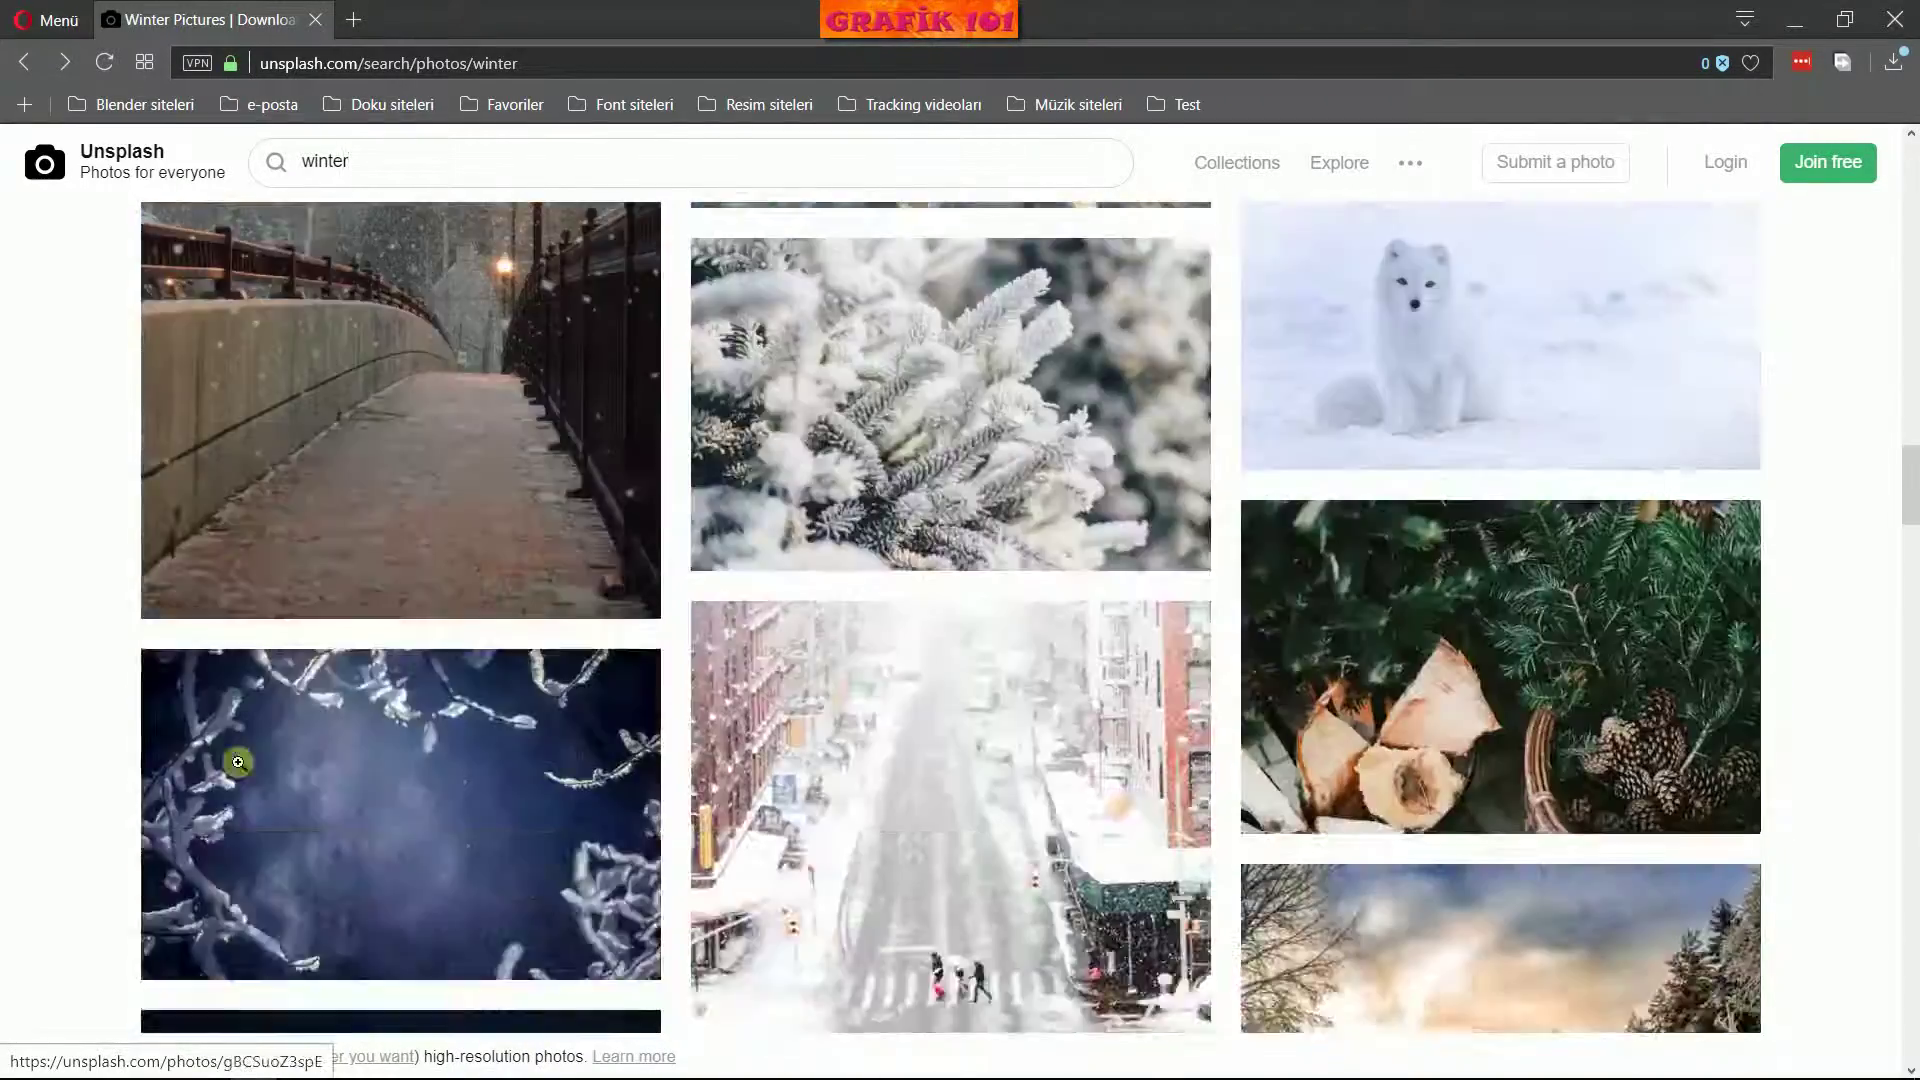
pyautogui.scroll(3, 394, 784)
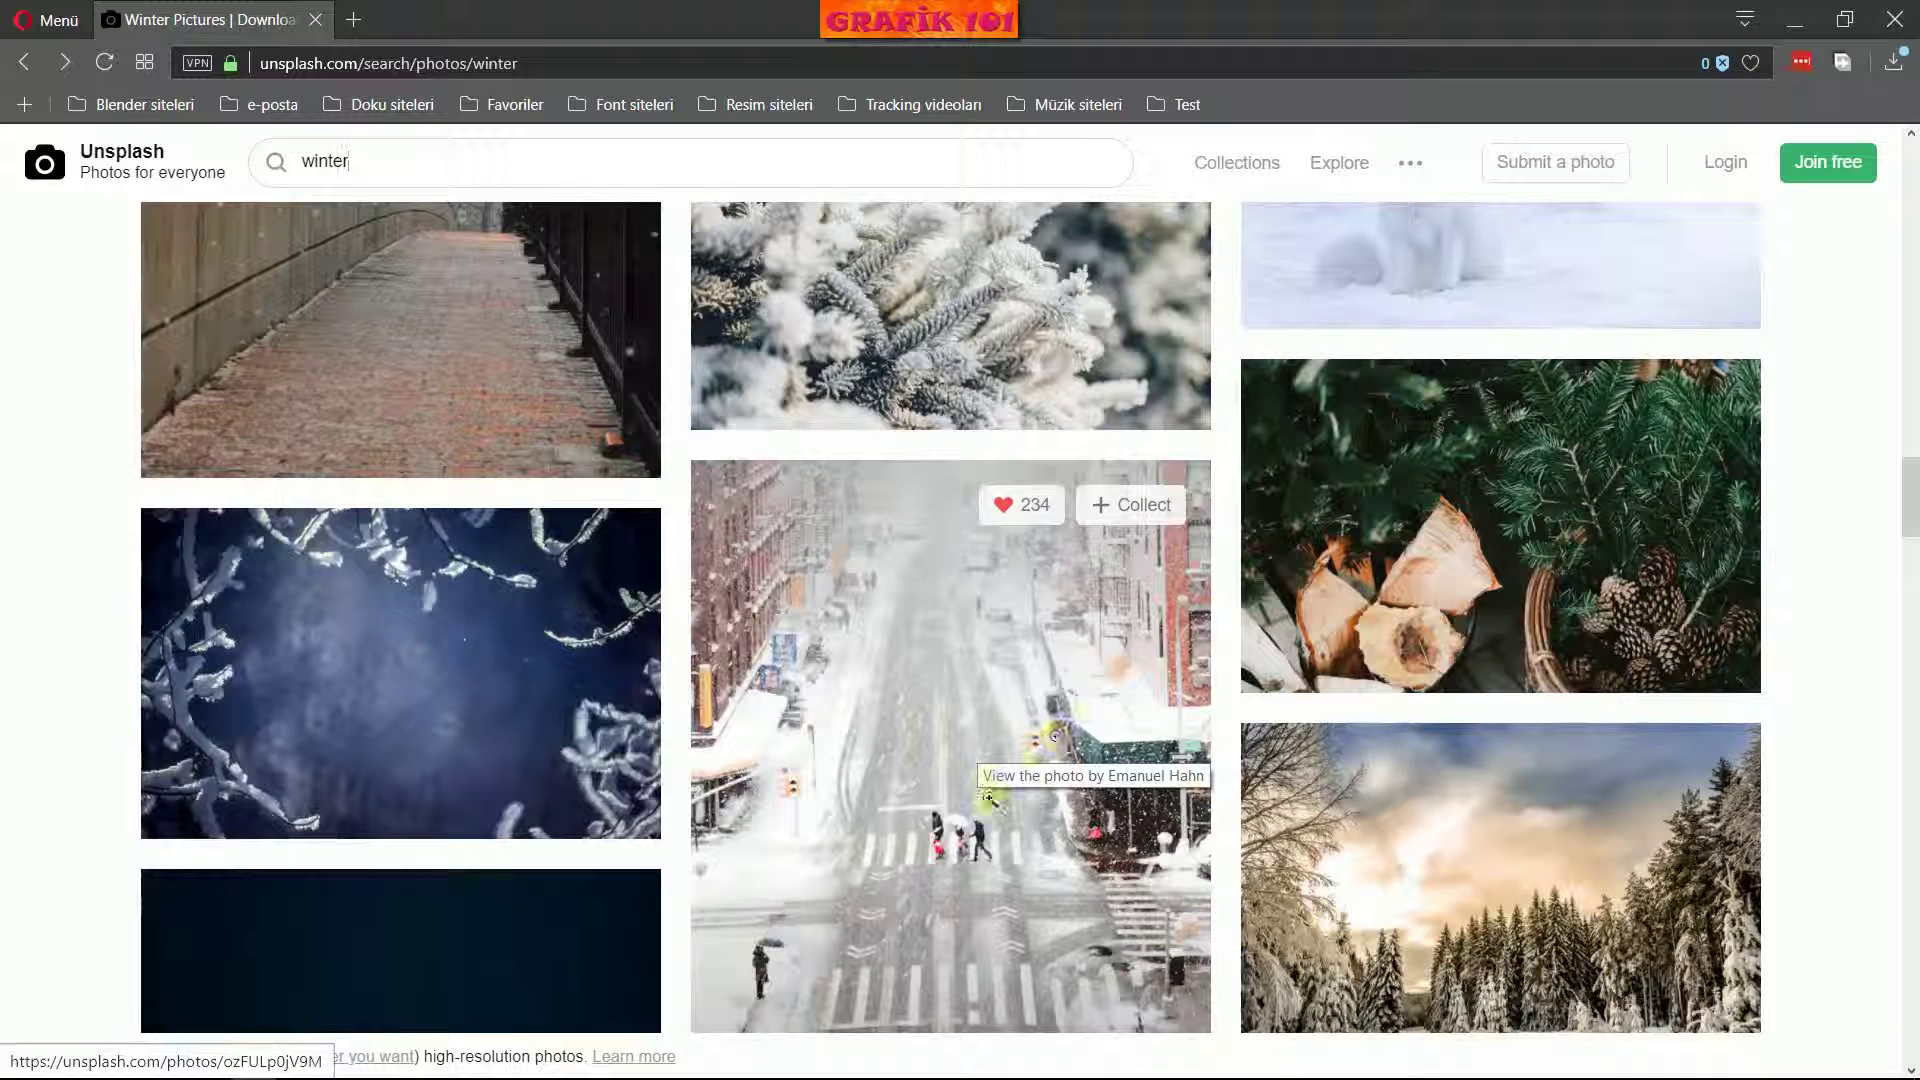
pyautogui.scroll(-1, 762, 823)
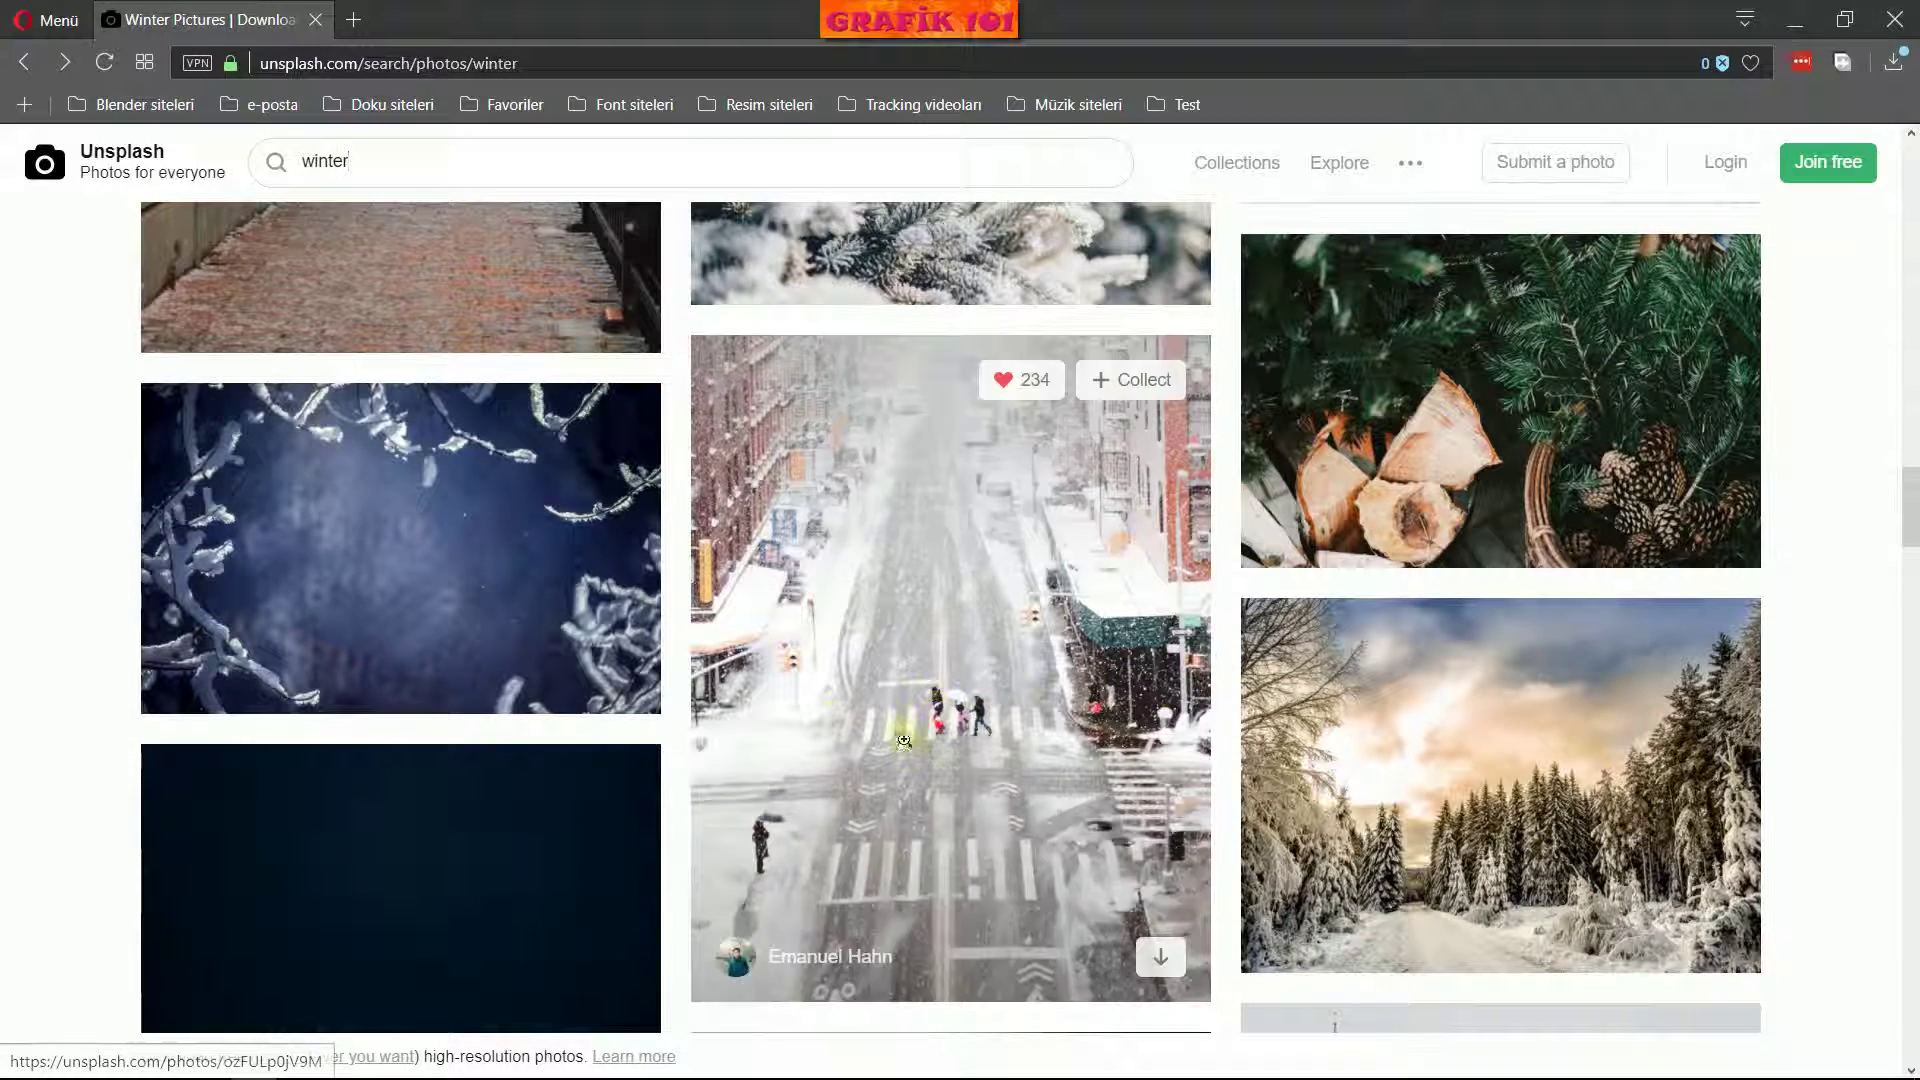
pyautogui.click(926, 610)
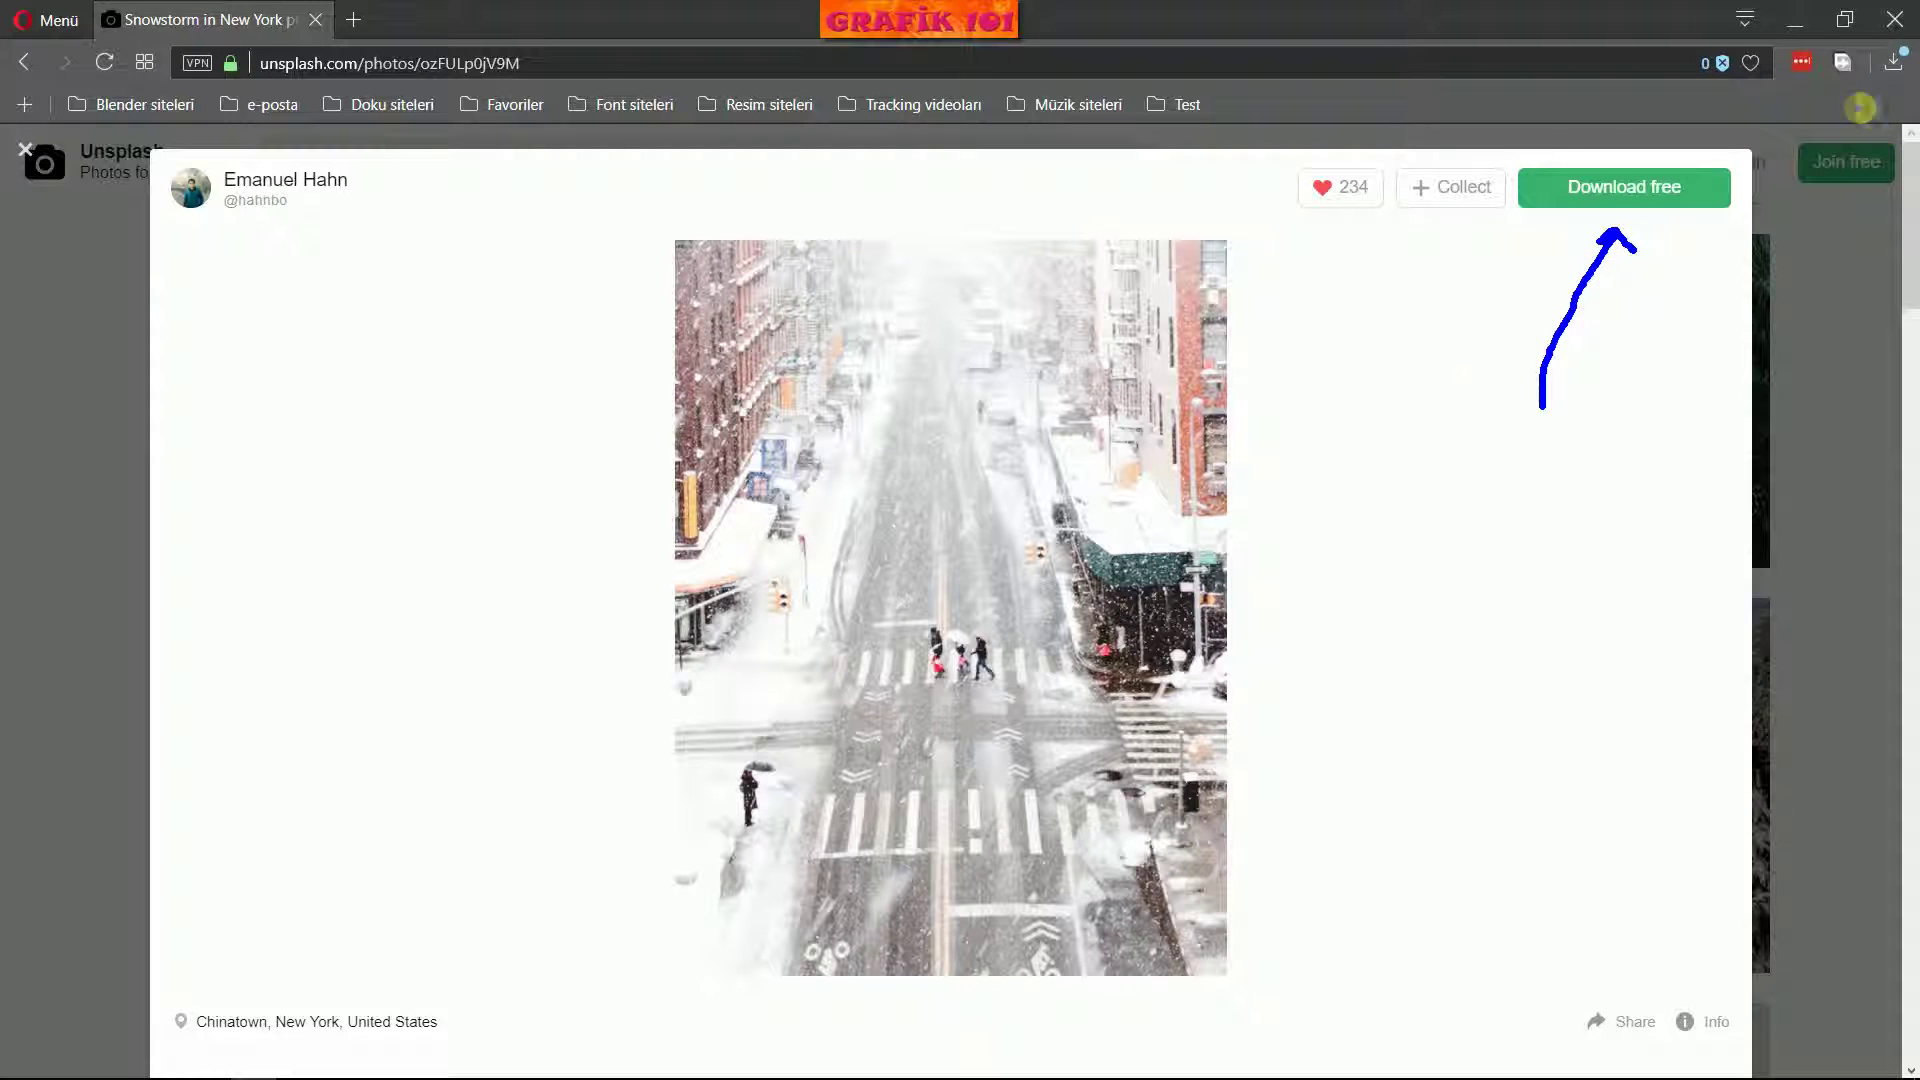
# Download the snowy New York street photo and show the file in its download folder
pyautogui.moveTo(1733, 126); pyautogui.dragTo(1833, 66)
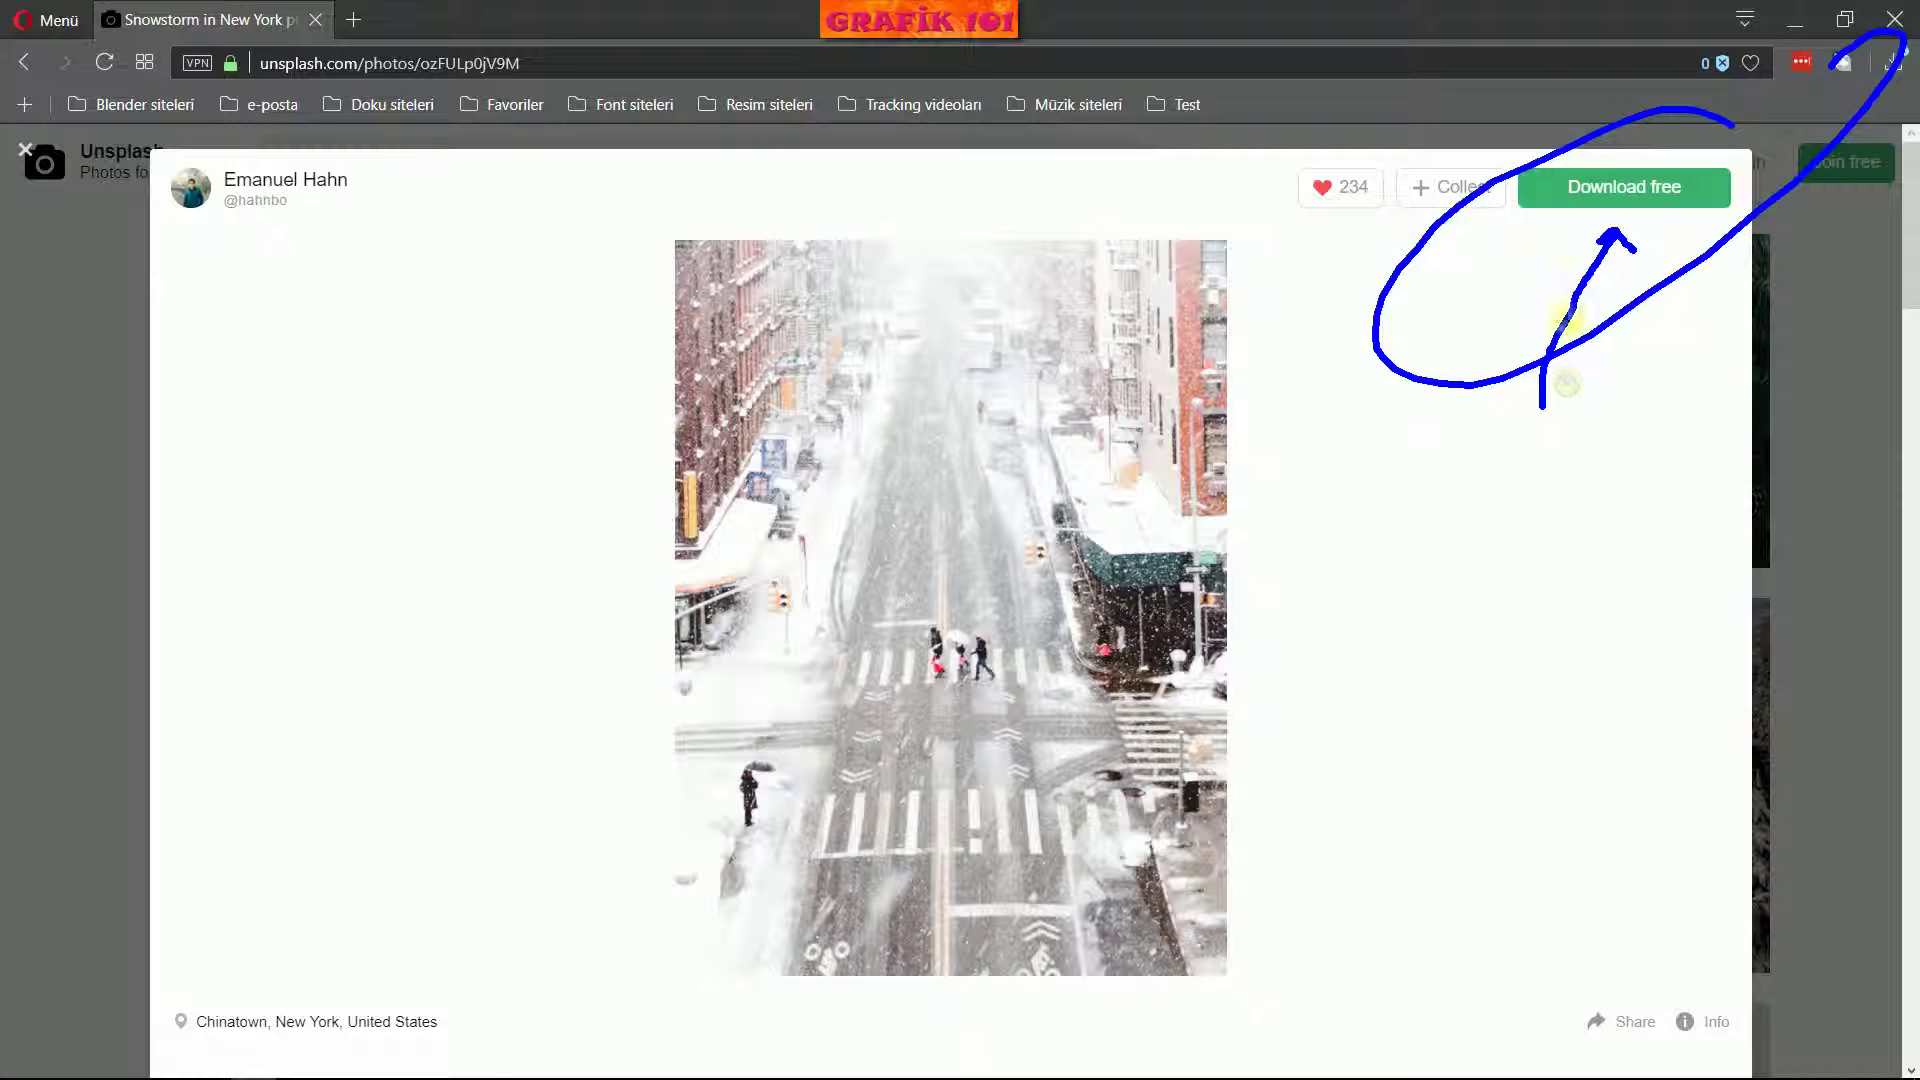
pyautogui.click(1616, 189)
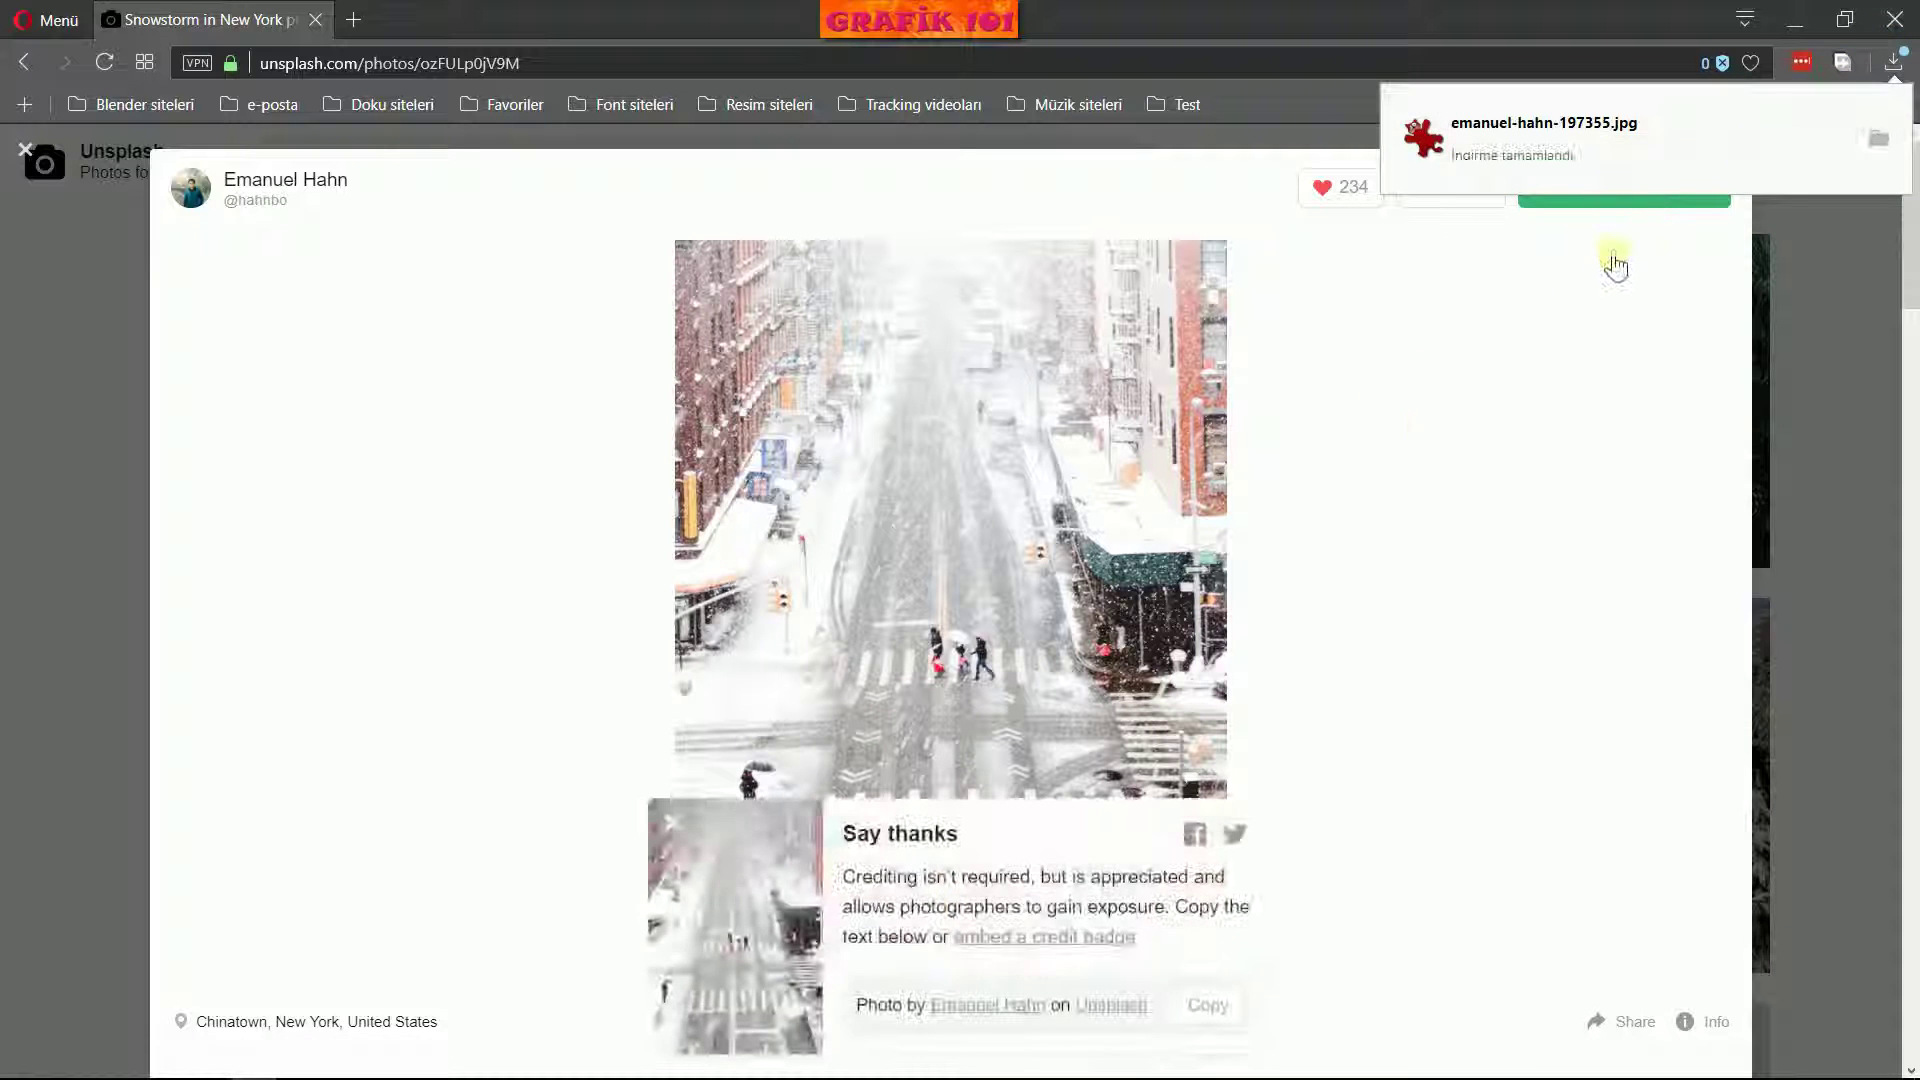
pyautogui.click(1878, 138)
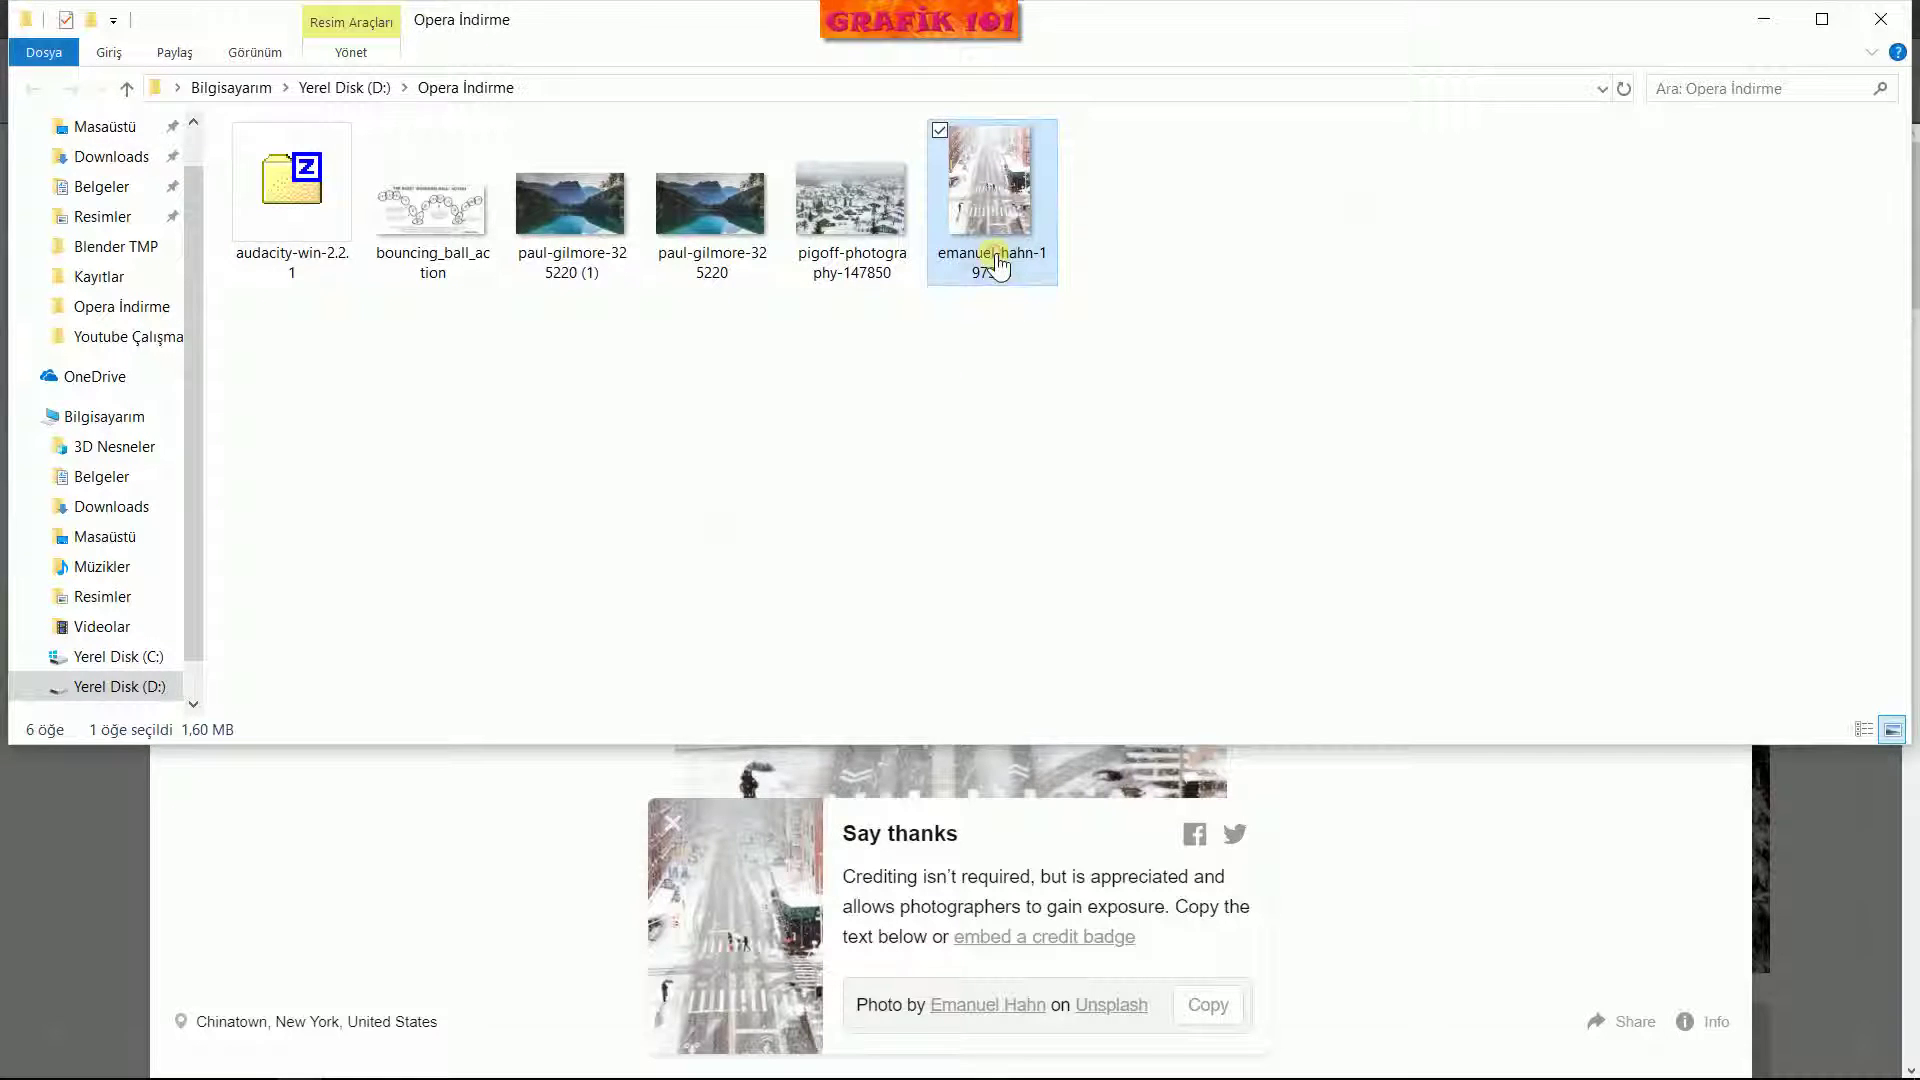
# Open the downloaded snowy street photo in IrfanView and resize it to a width of 1280 pixels, keeping its proportions
pyautogui.doubleClick(992, 255)
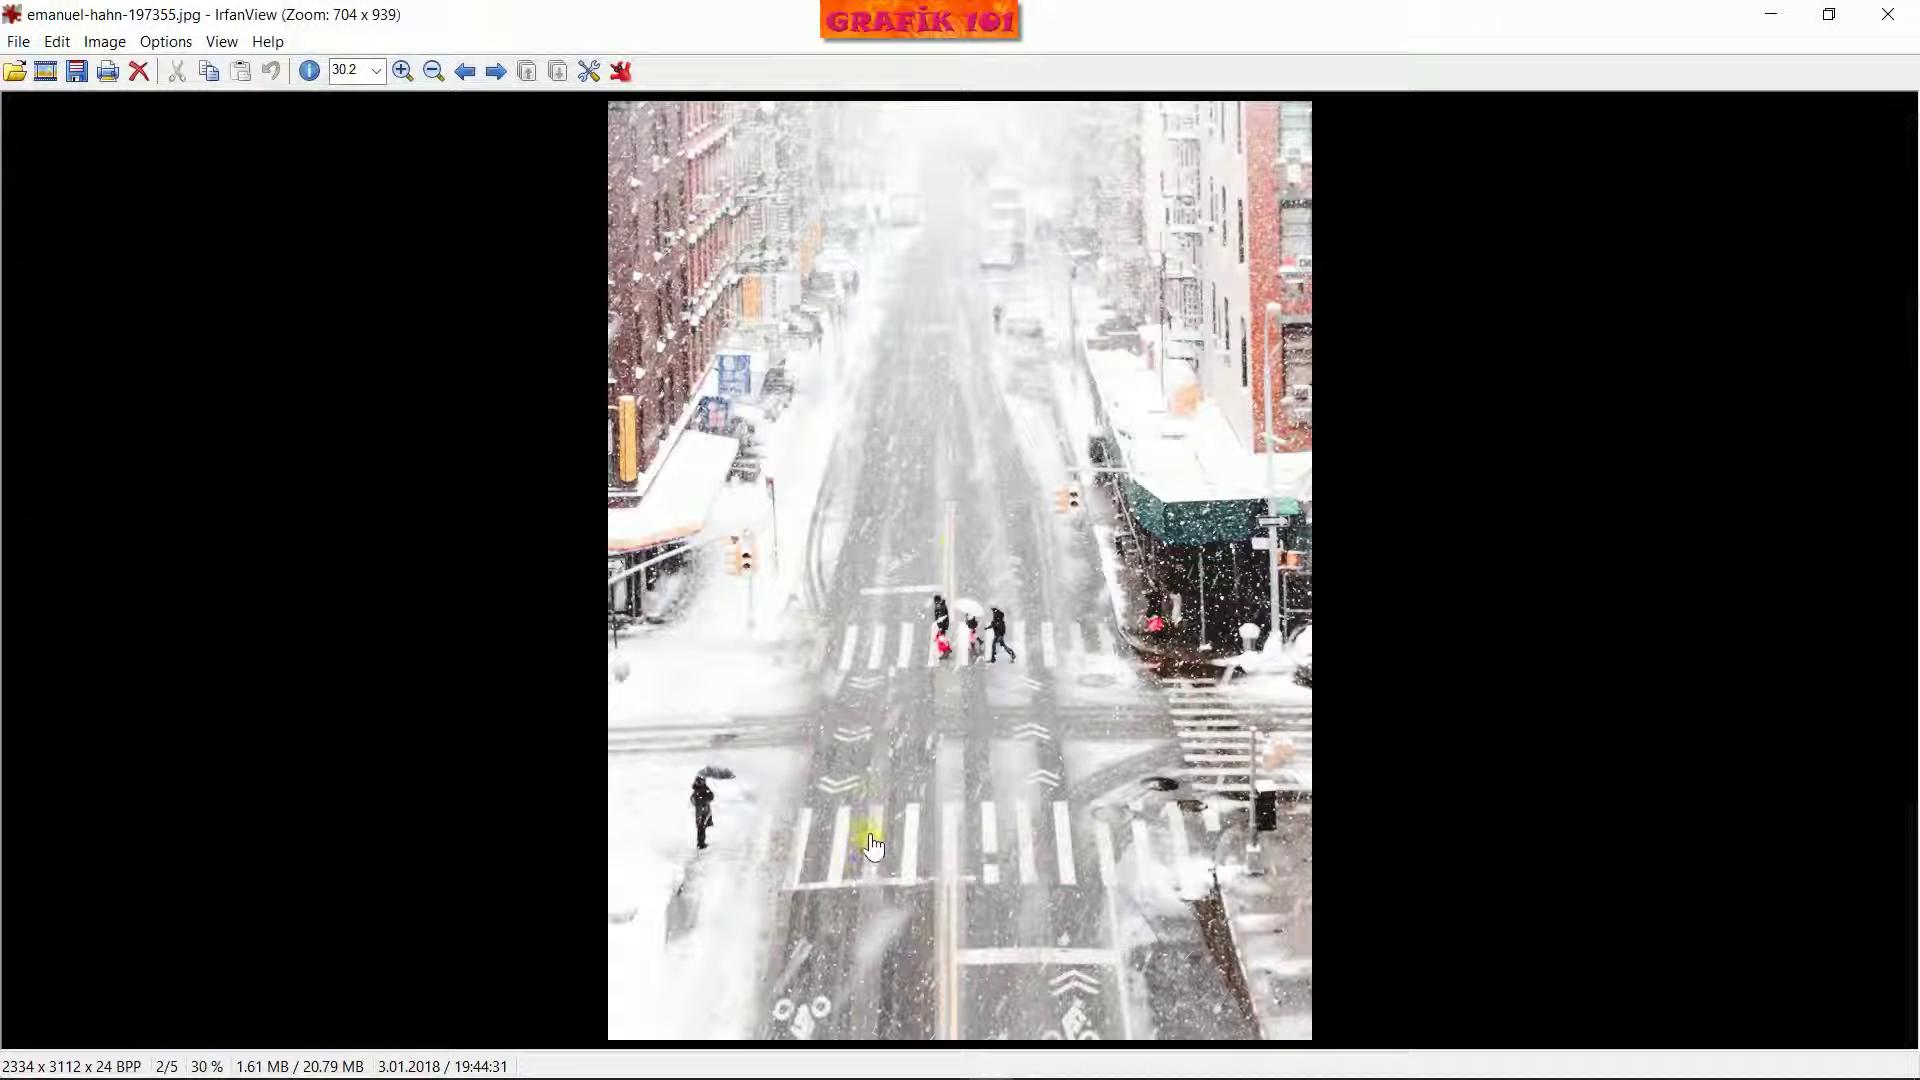
pyautogui.hotkey('ctrl', 'r')
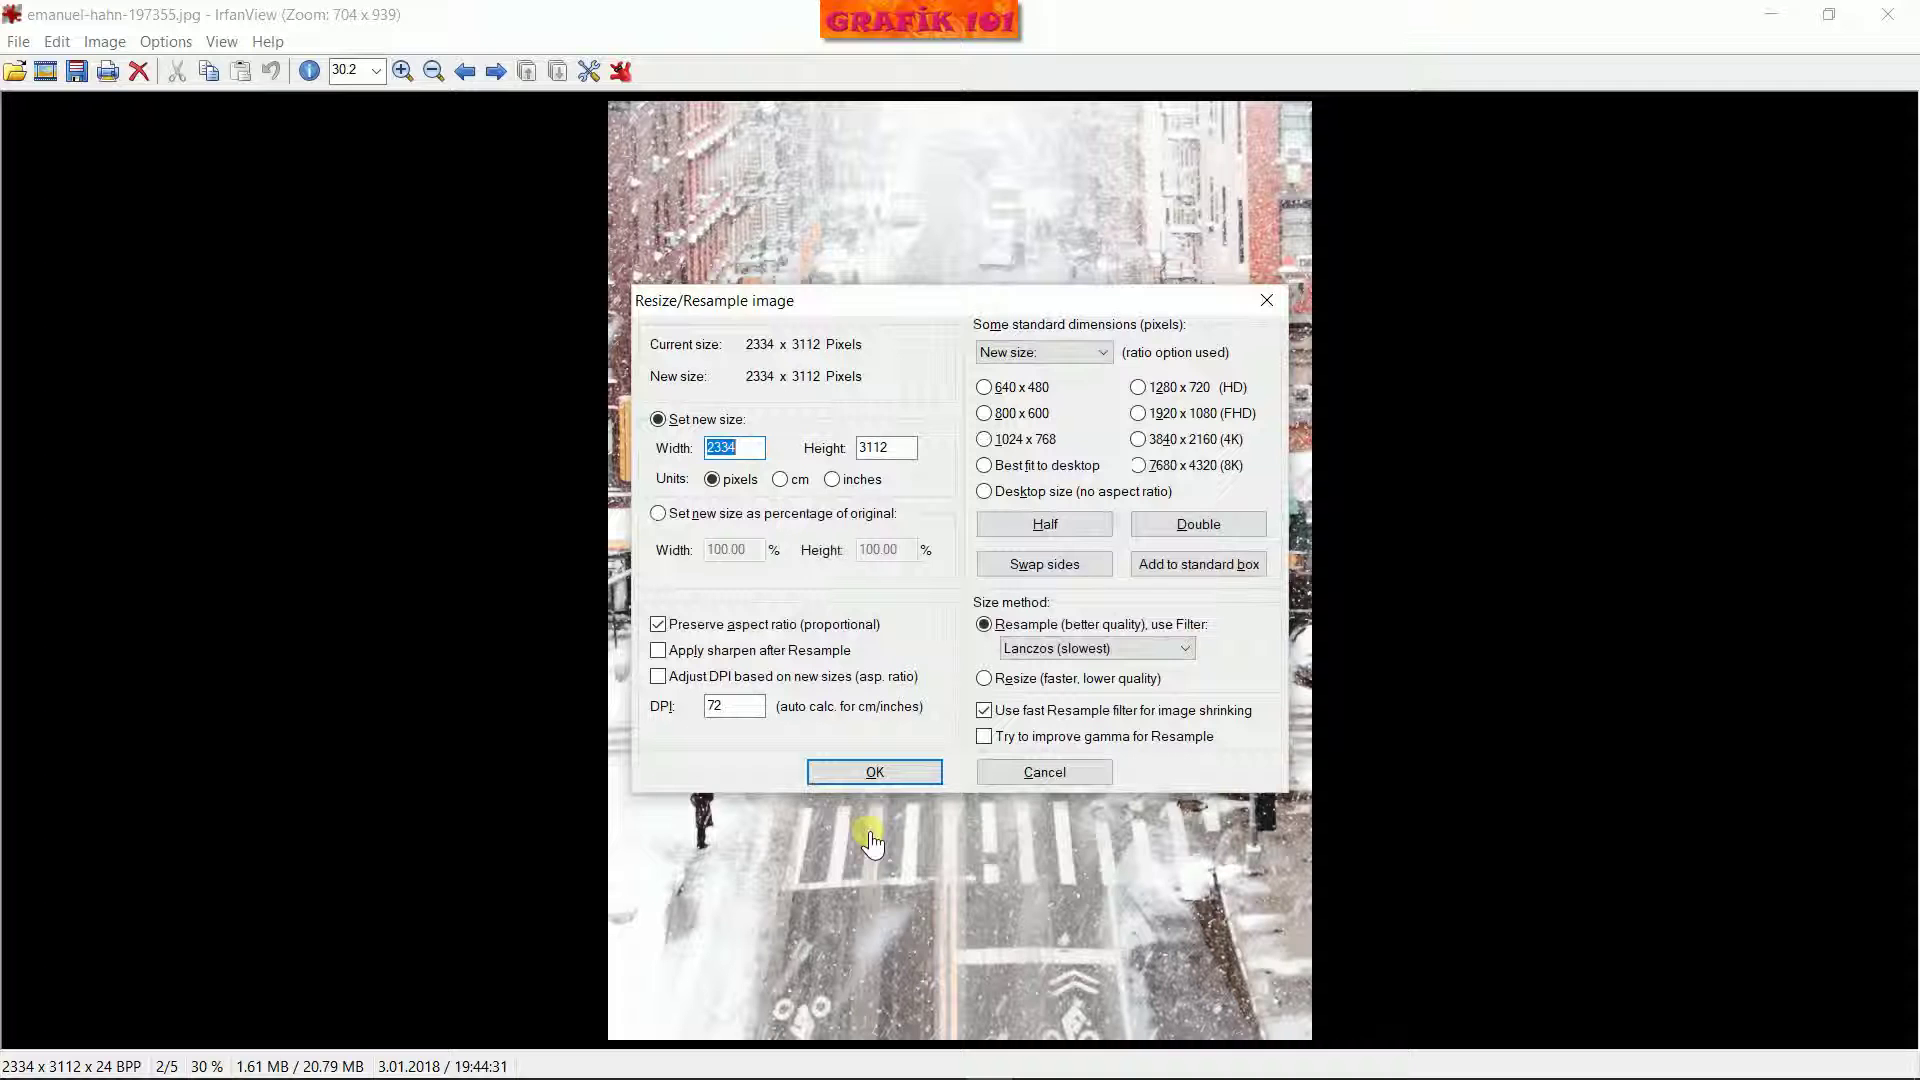
pyautogui.write('1280')
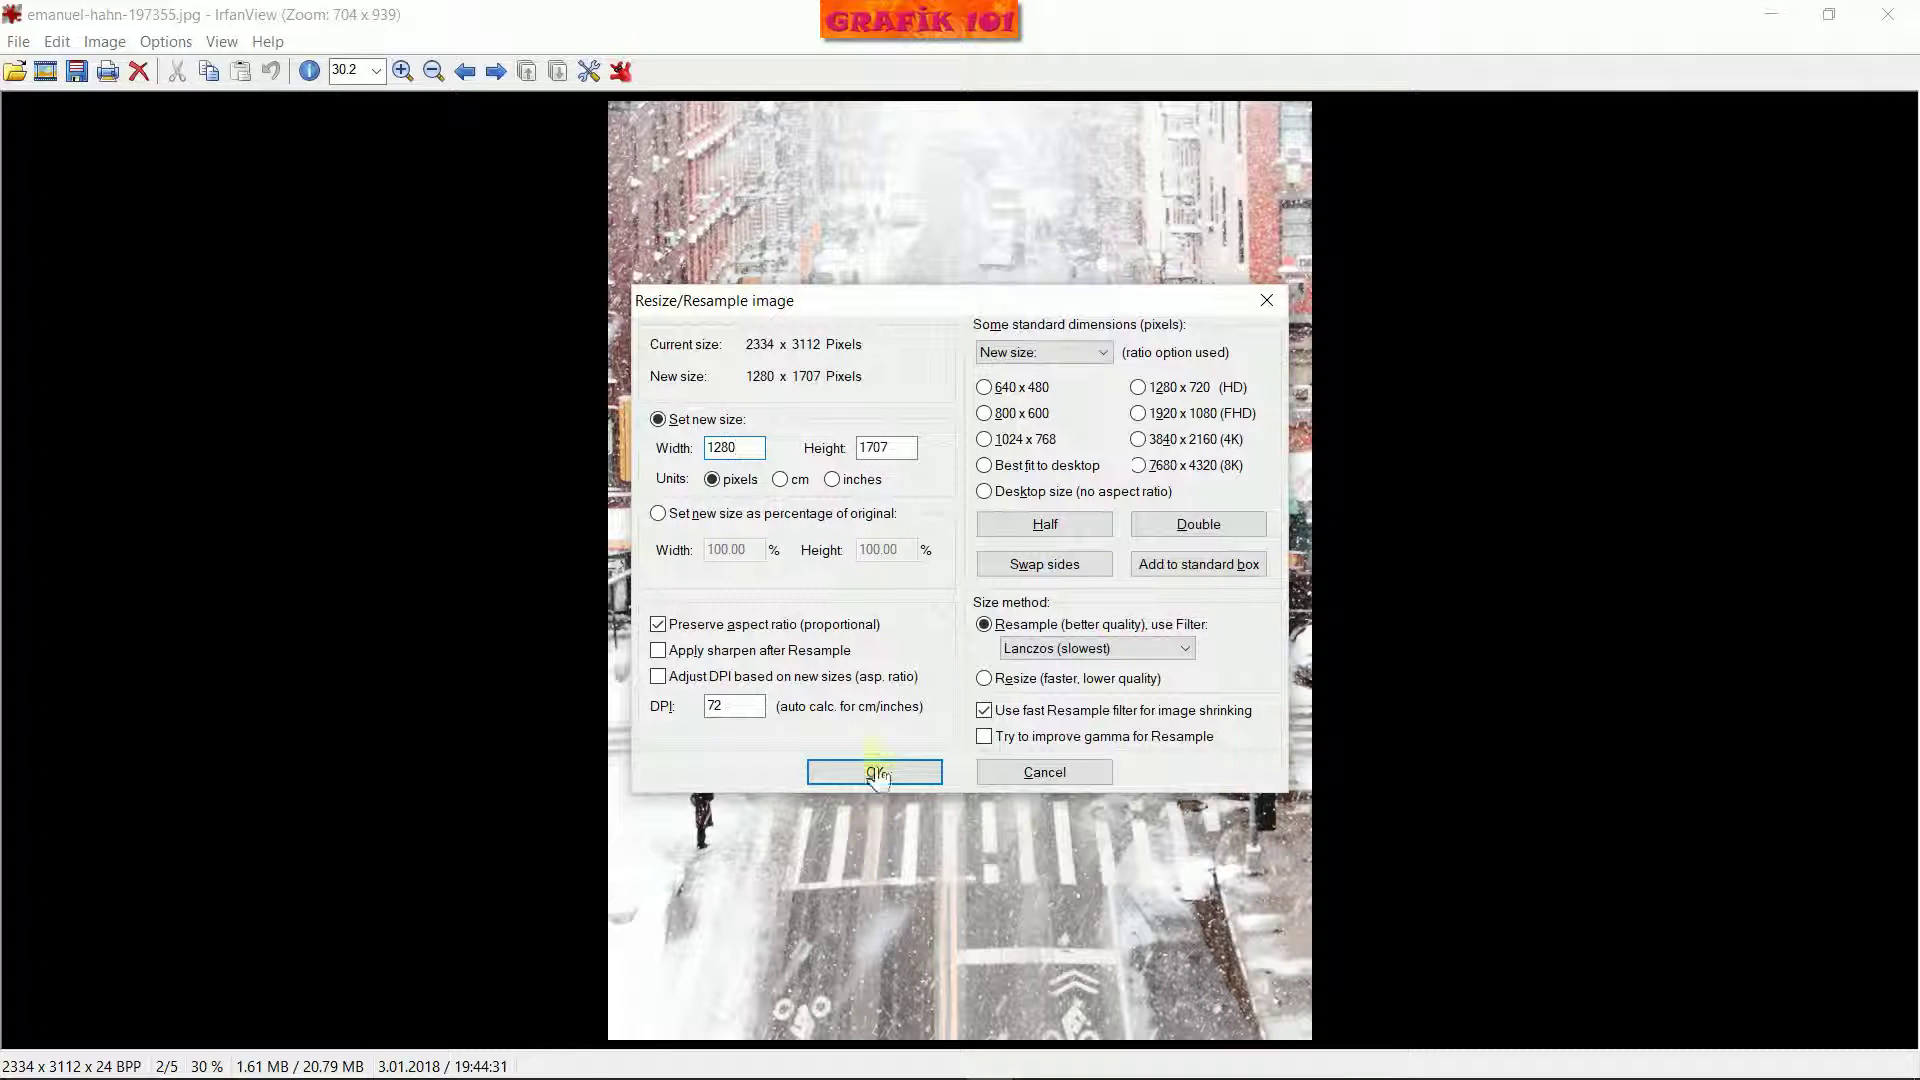
pyautogui.click(874, 772)
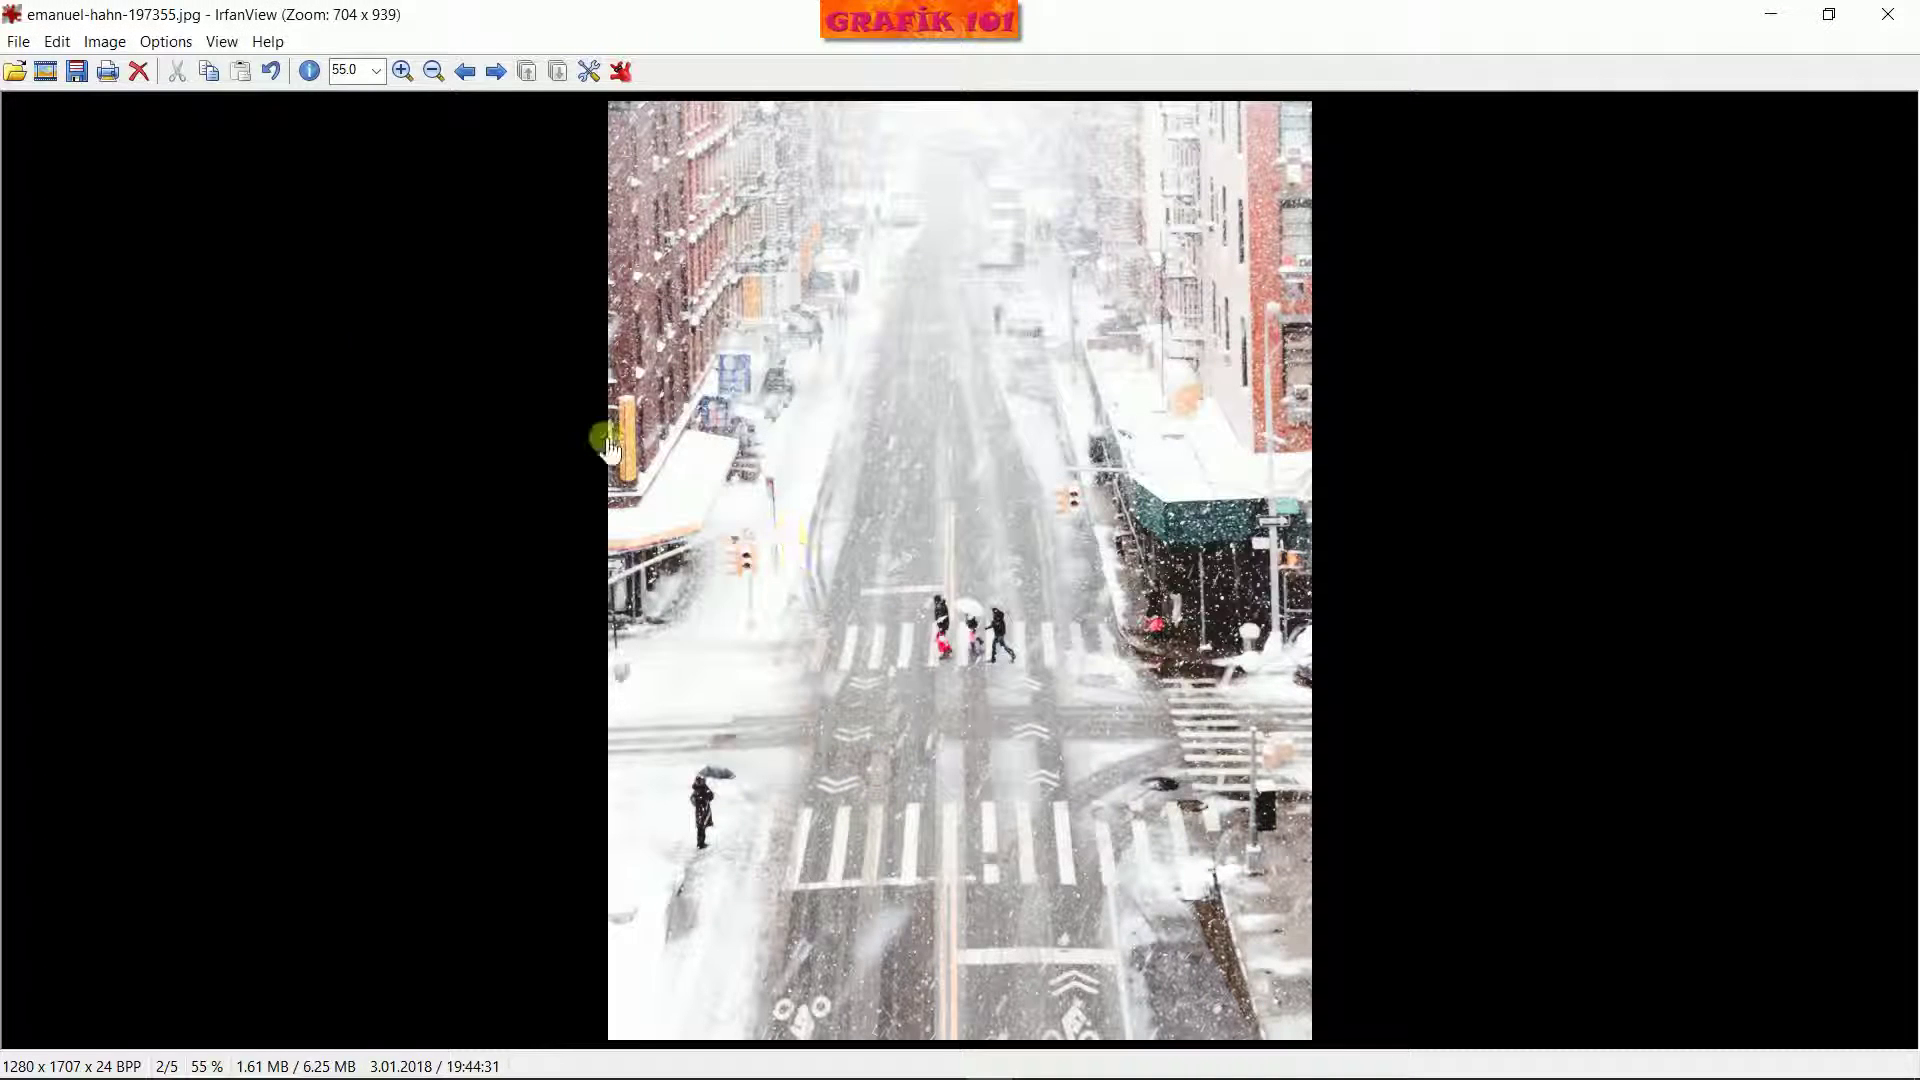
# Save the resized photo as a JPG named "kış resmi" in the Kayıtlar folder
pyautogui.click(76, 71)
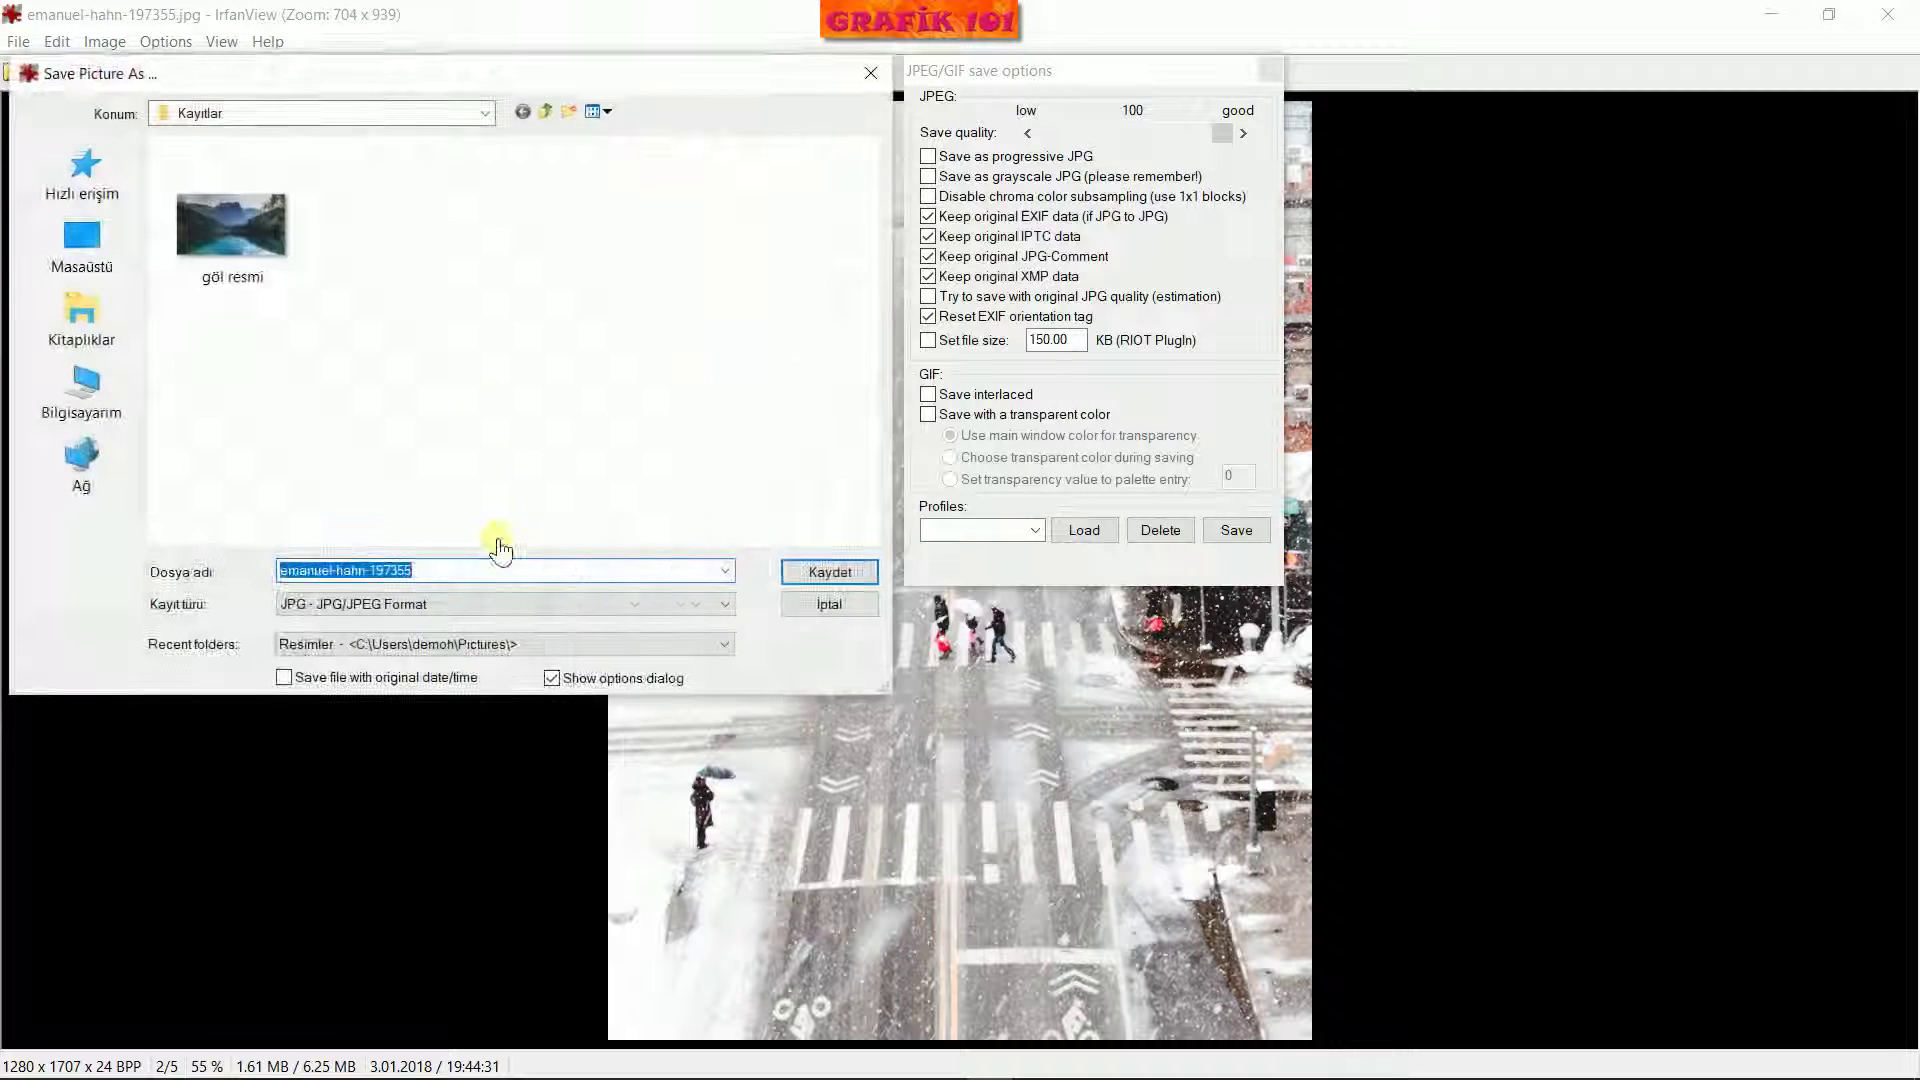
pyautogui.write('kı')
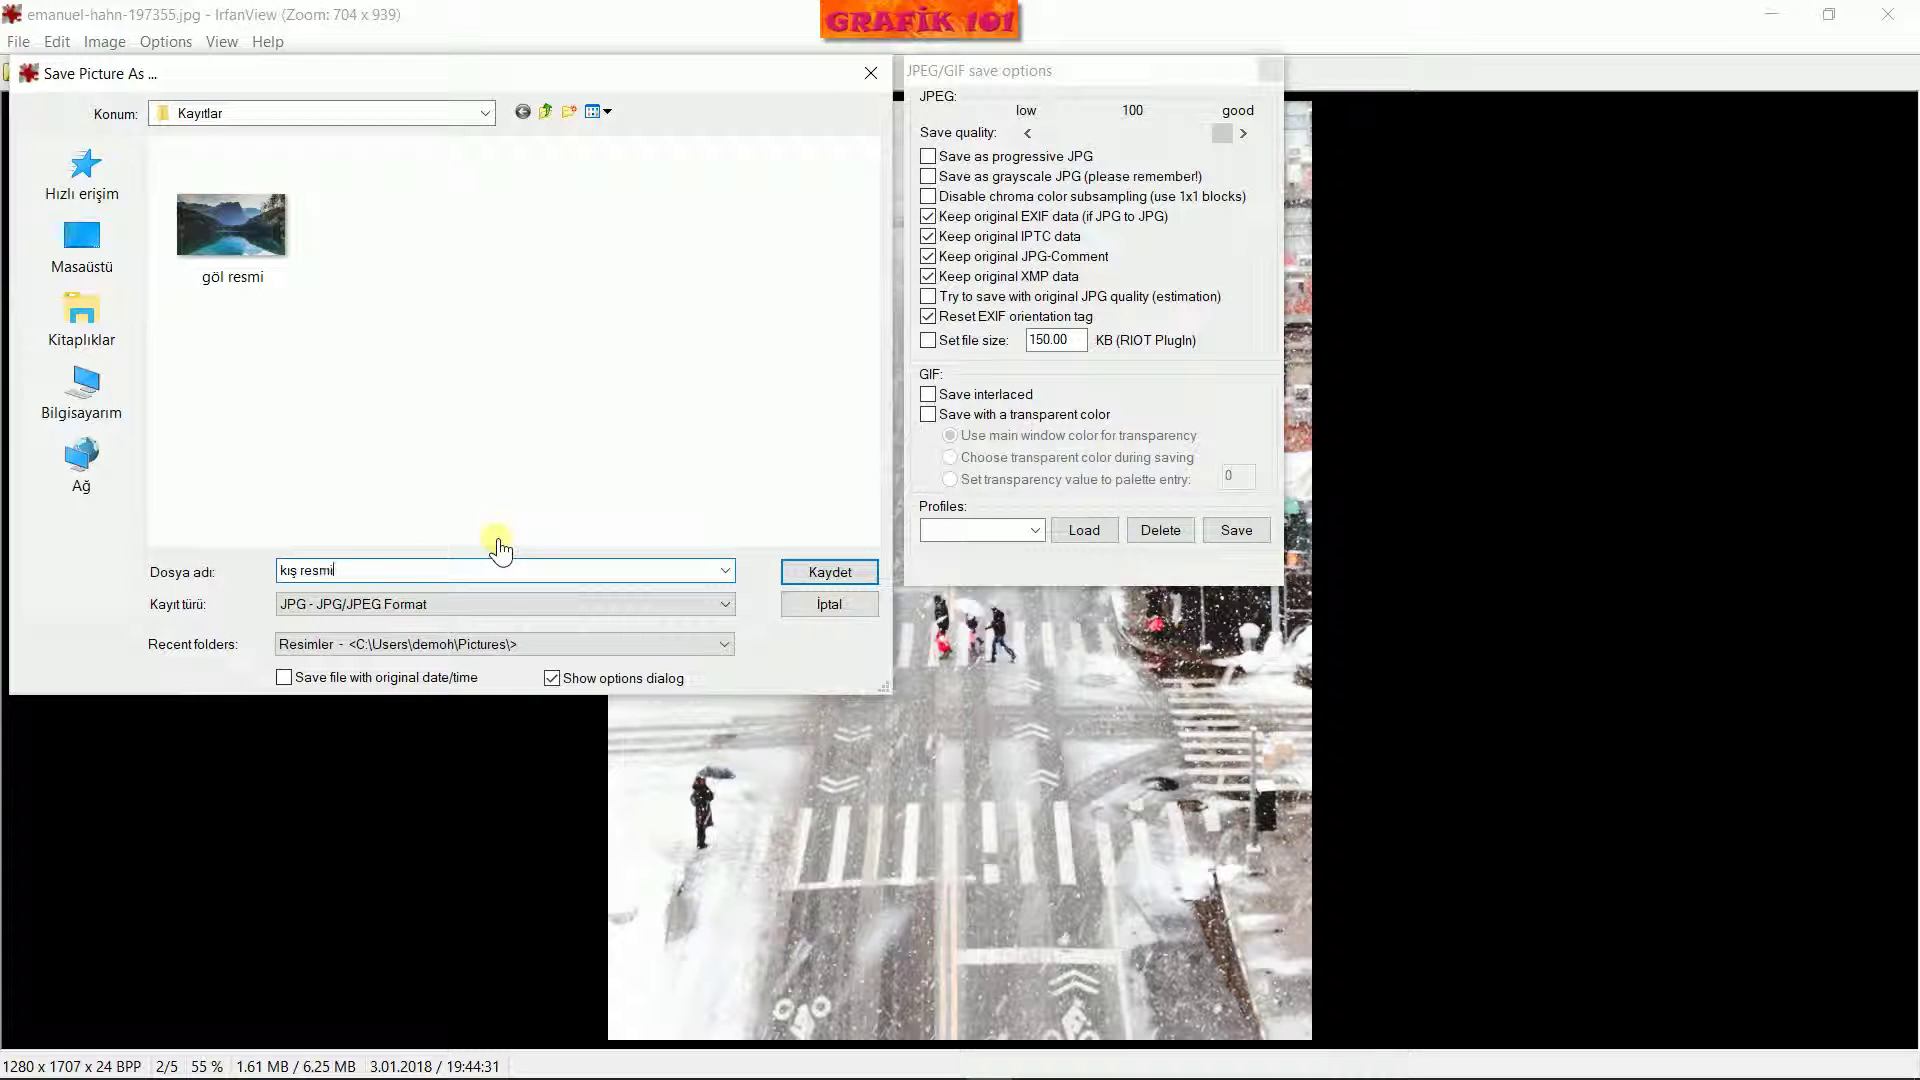
pyautogui.write('ş resmi')
pyautogui.click(849, 570)
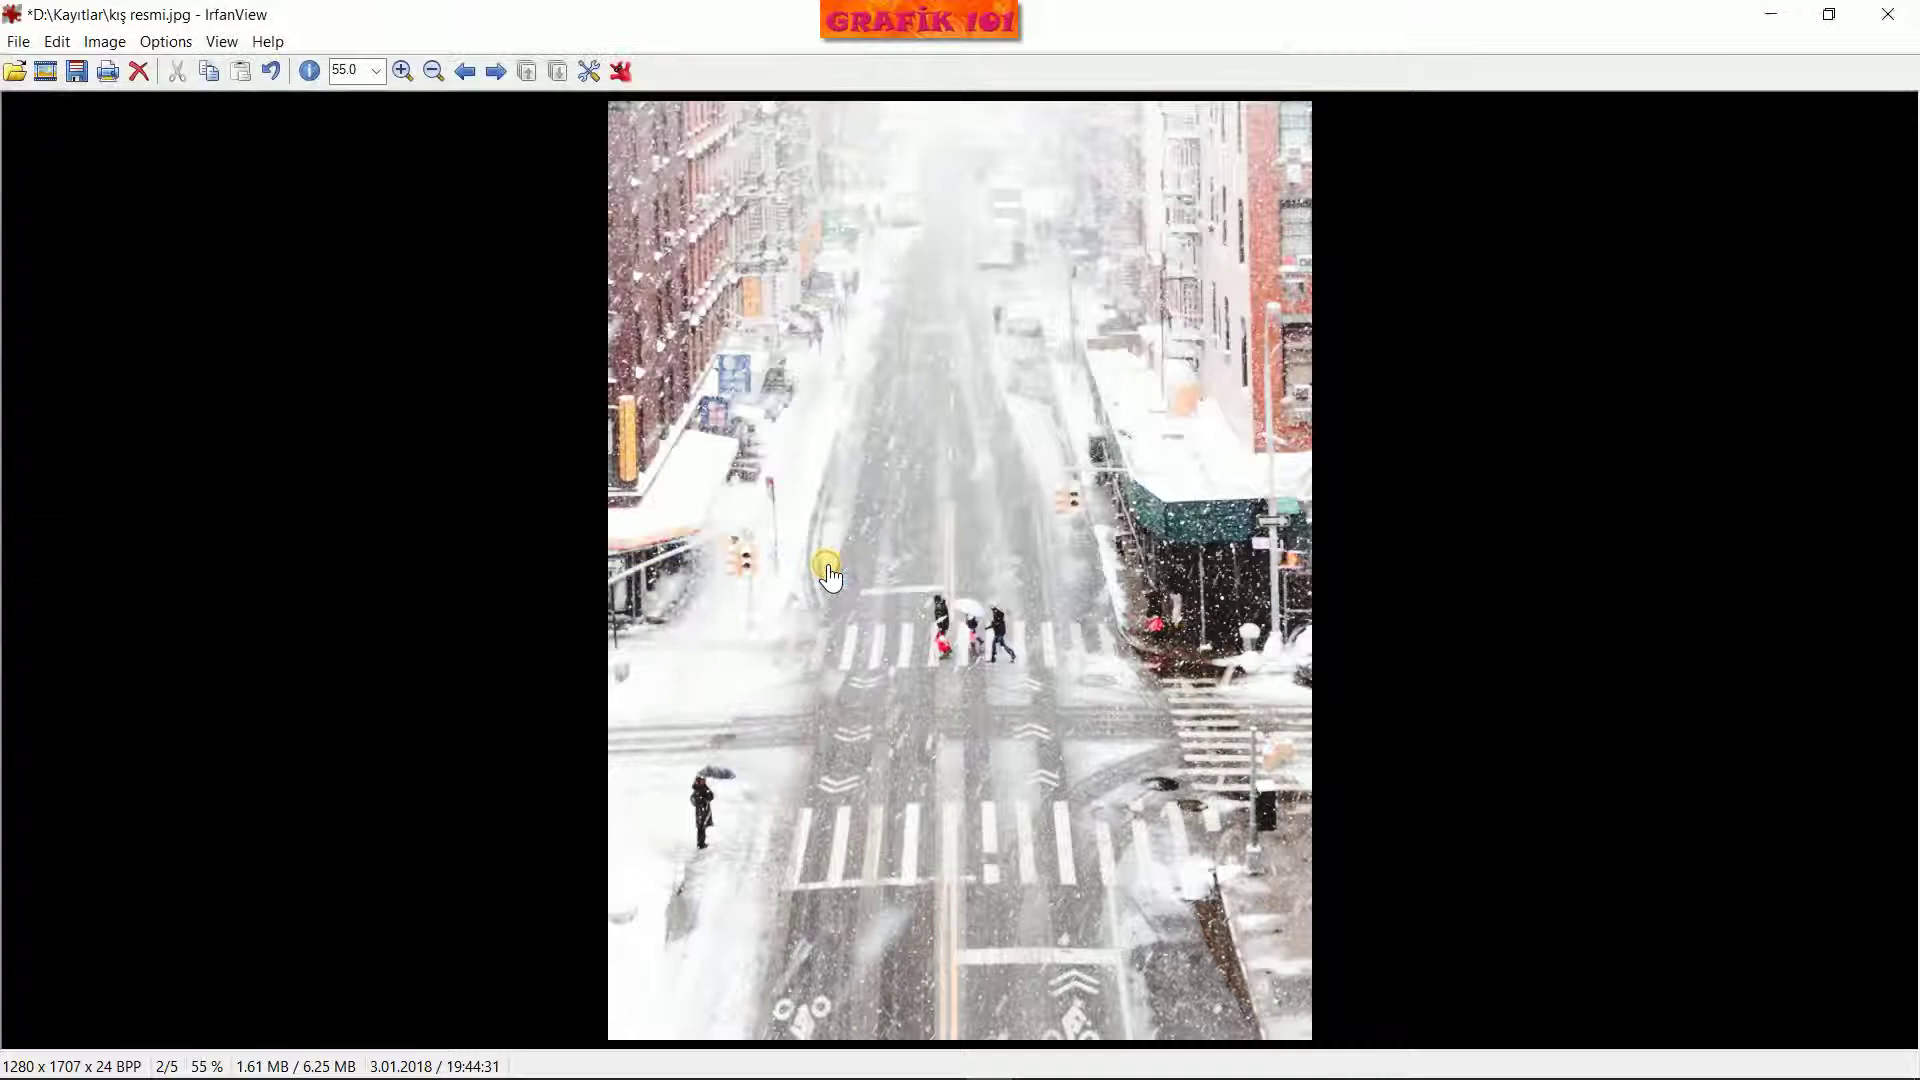
# Close IrfanView, minimize the download folder and the browser, and start Sqirlz Water Reflections from the desktop
pyautogui.click(1888, 14)
pyautogui.click(1764, 18)
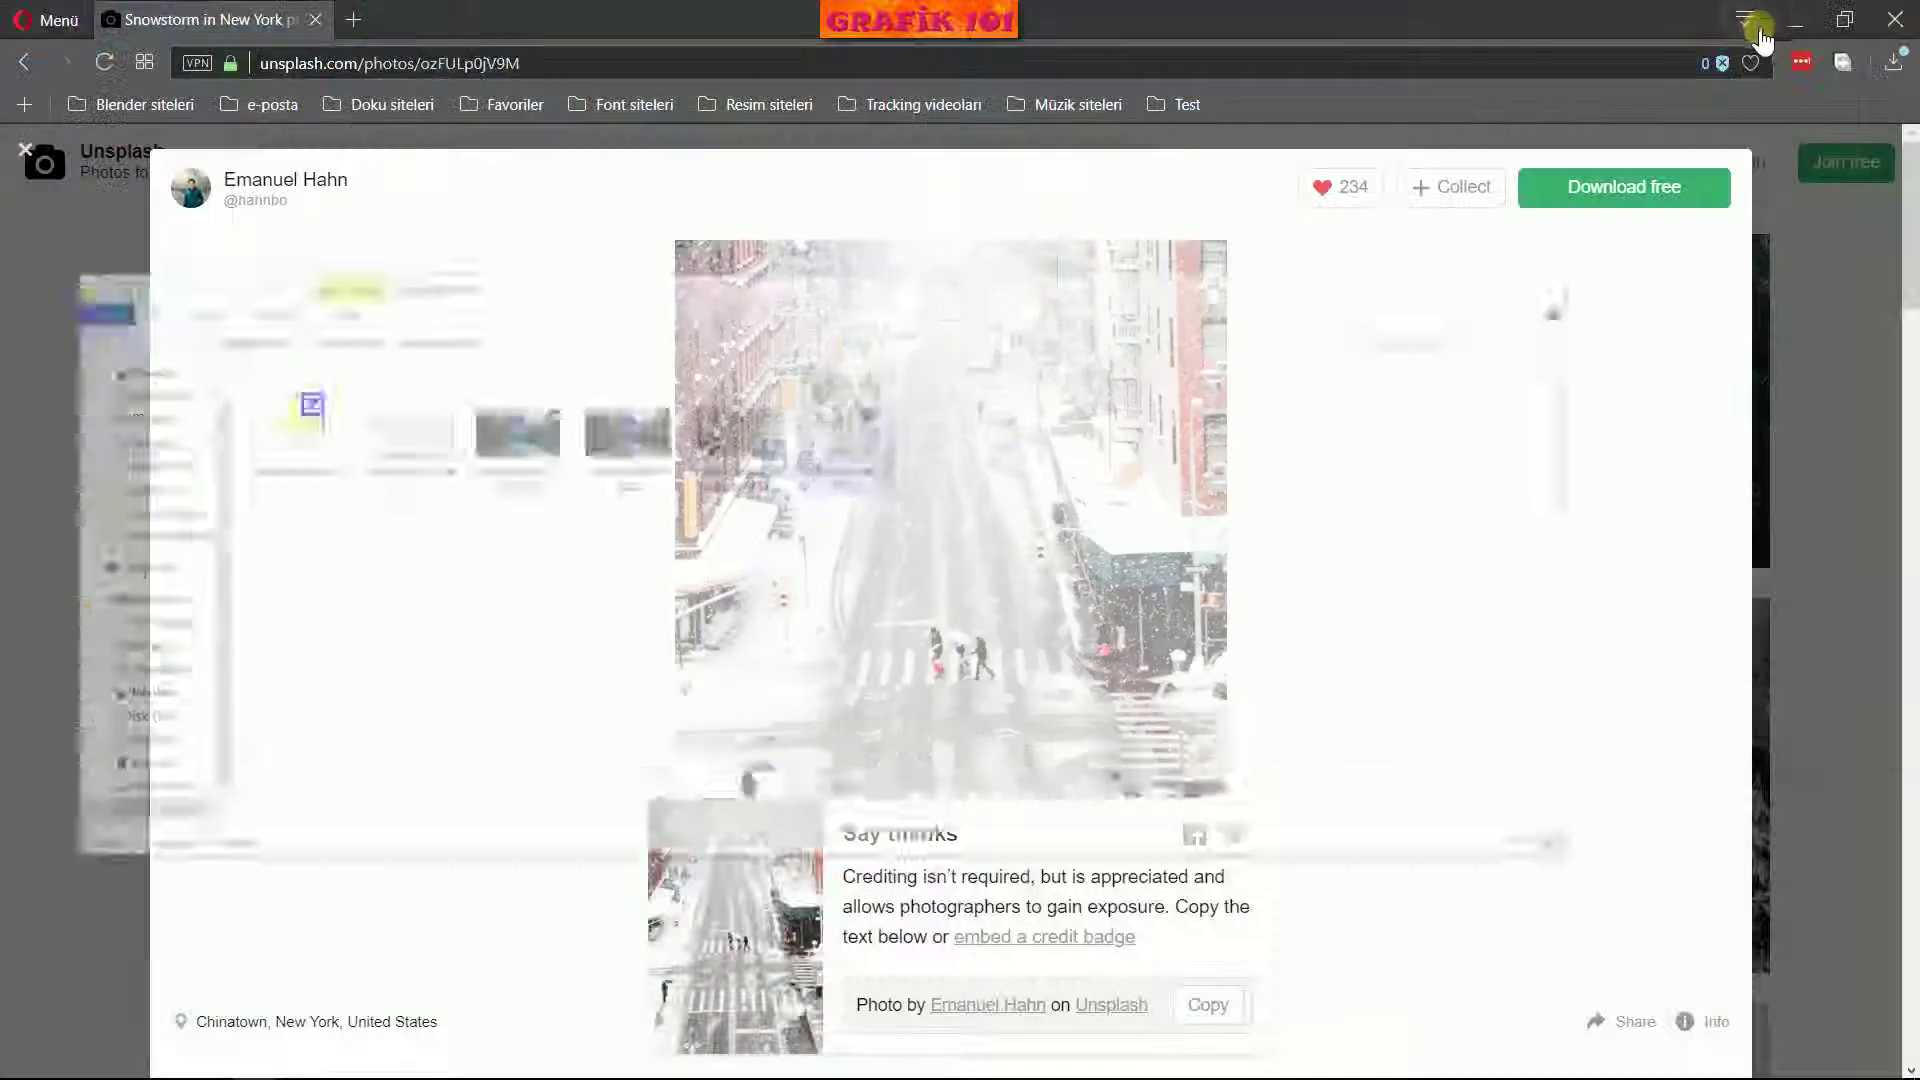
pyautogui.click(1790, 18)
pyautogui.doubleClick(46, 440)
pyautogui.doubleClick(814, 195)
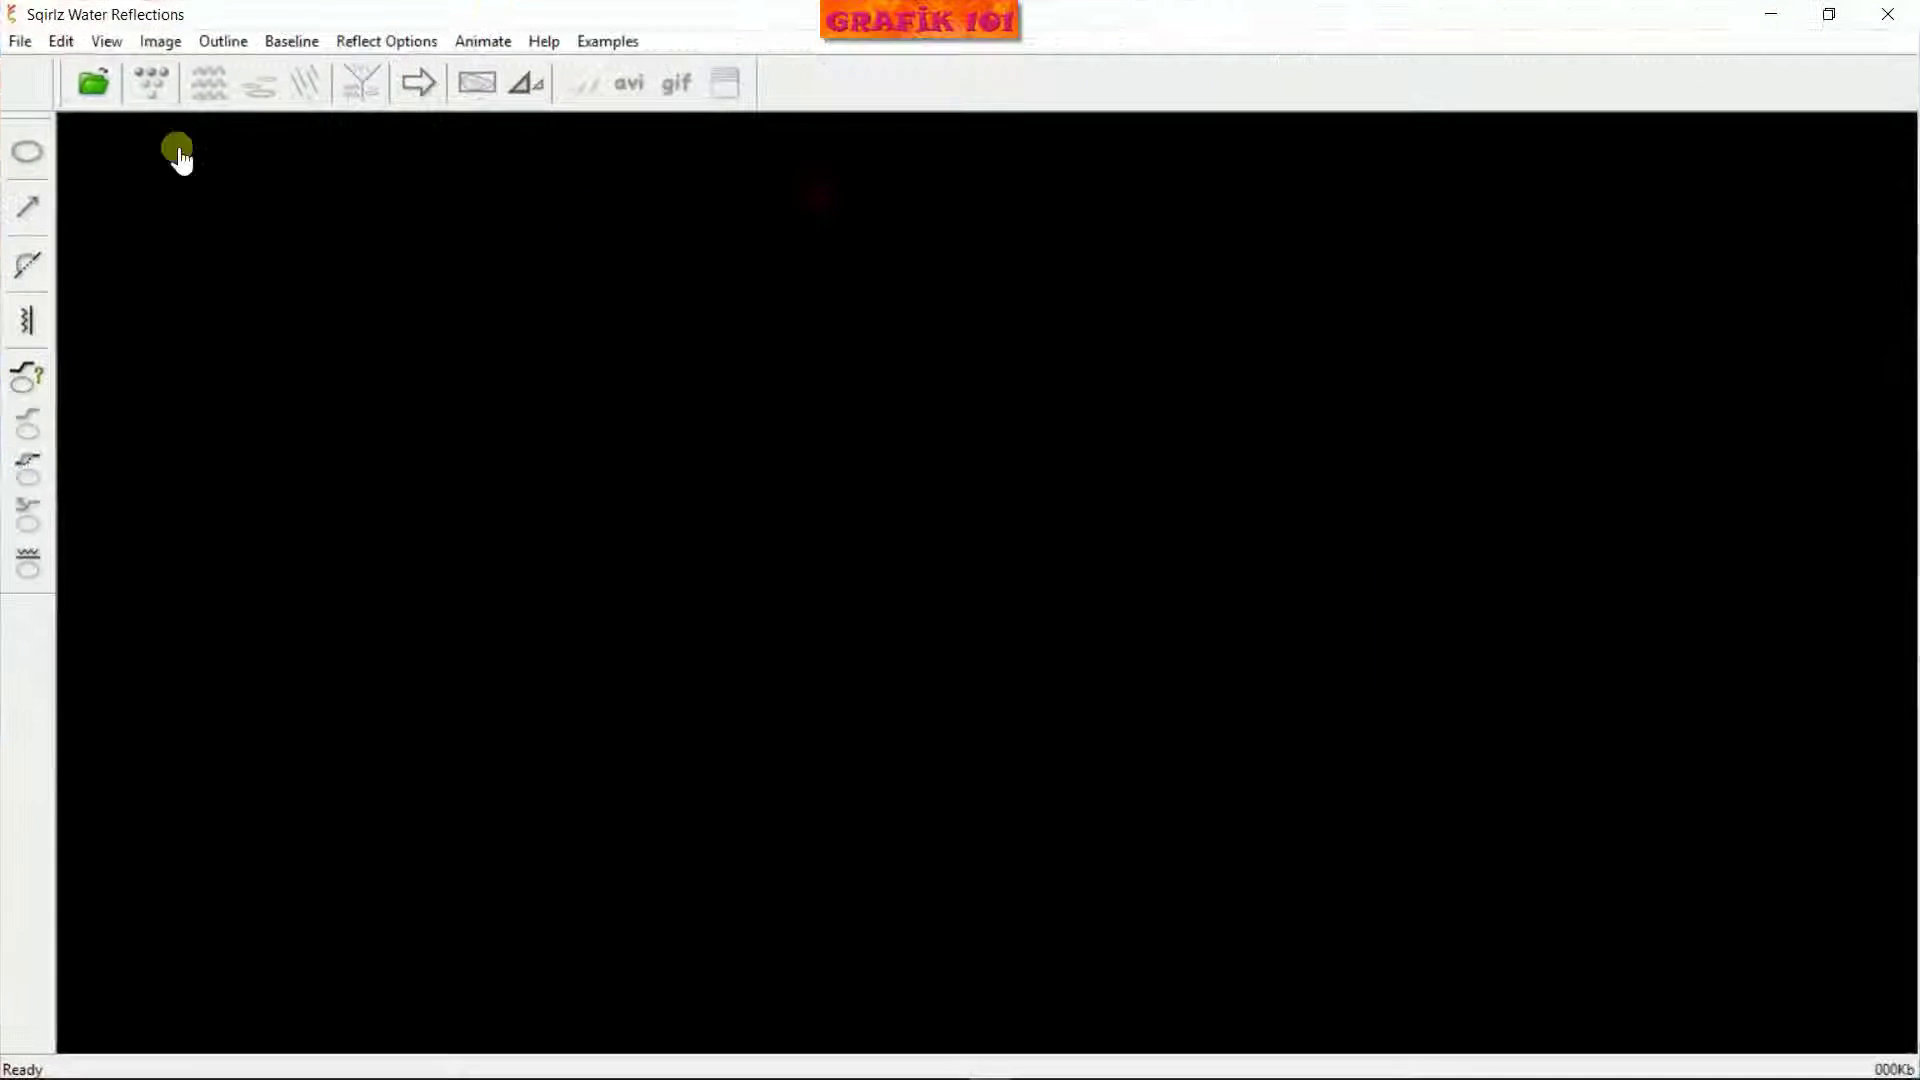
# Open the "kış resmi" image from the Kayıtlar folder and maximize its image window
pyautogui.click(90, 84)
pyautogui.click(909, 386)
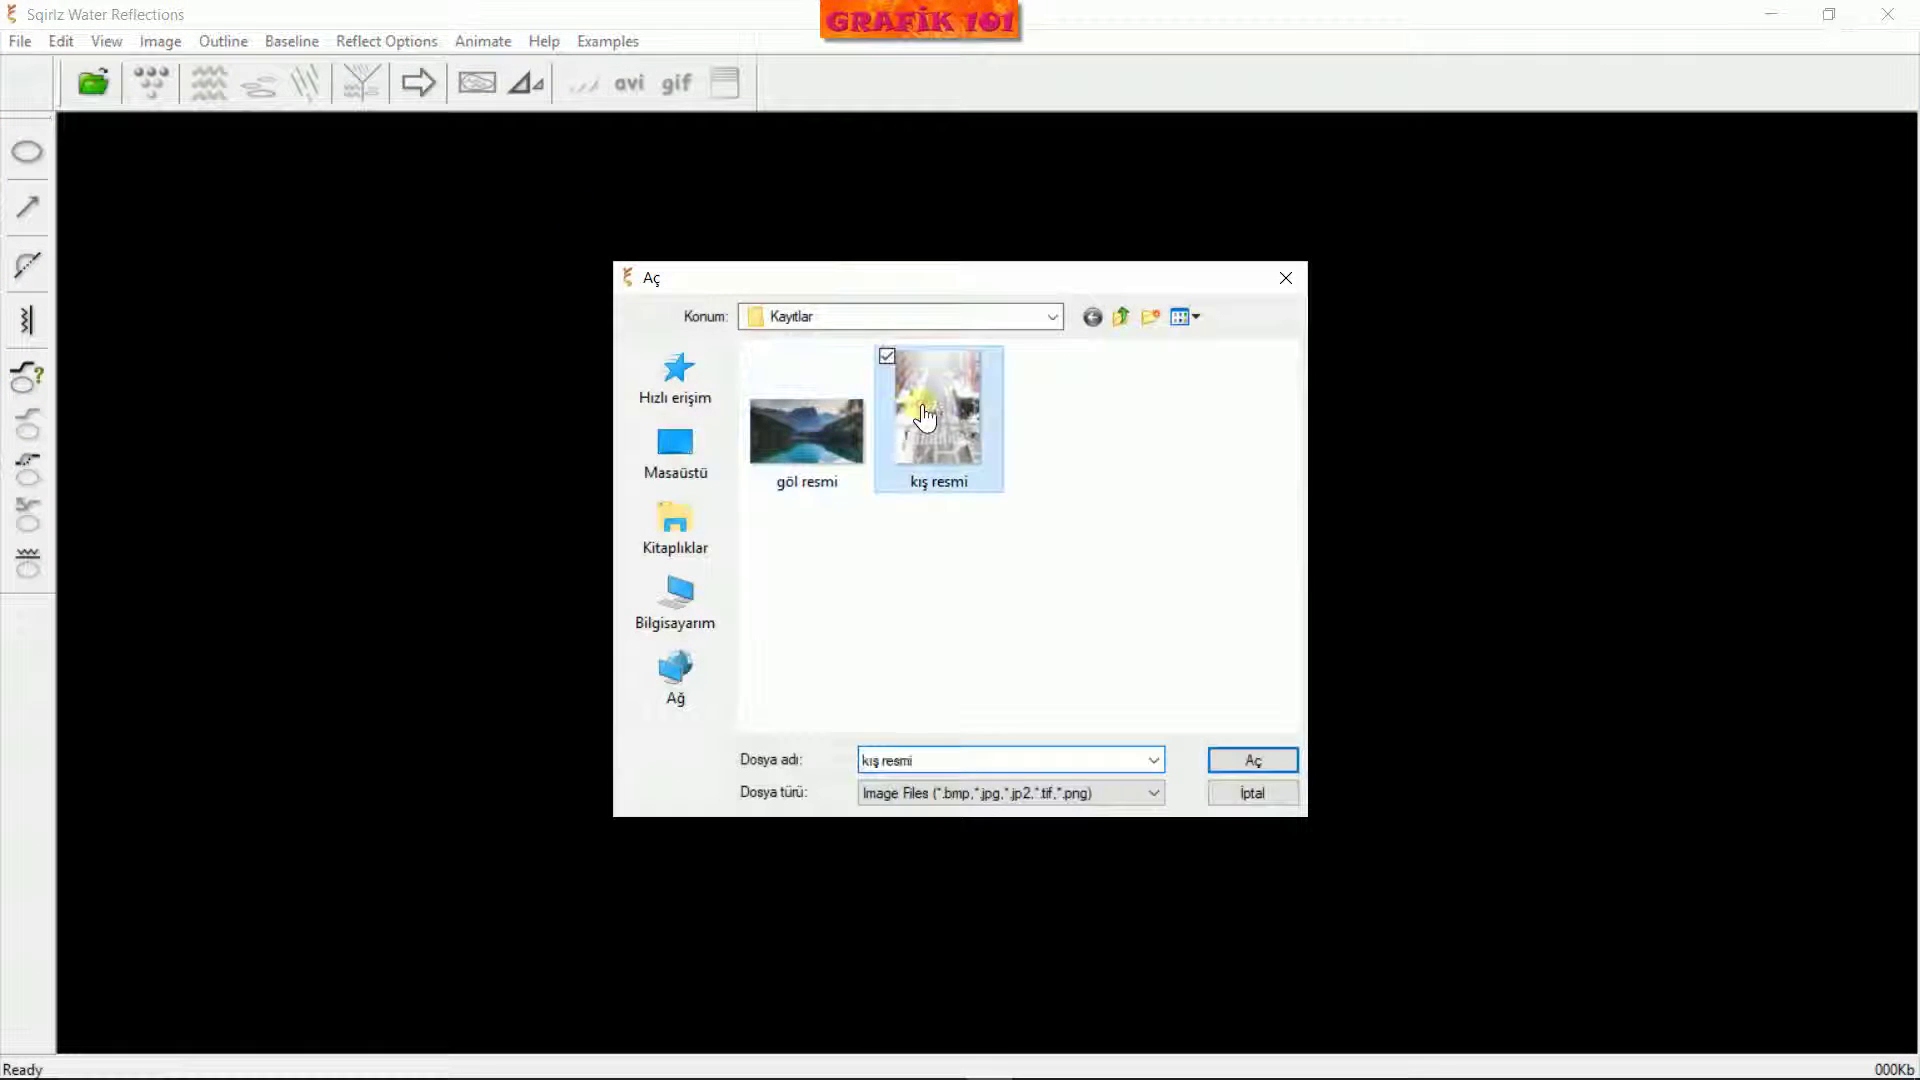
pyautogui.click(1243, 776)
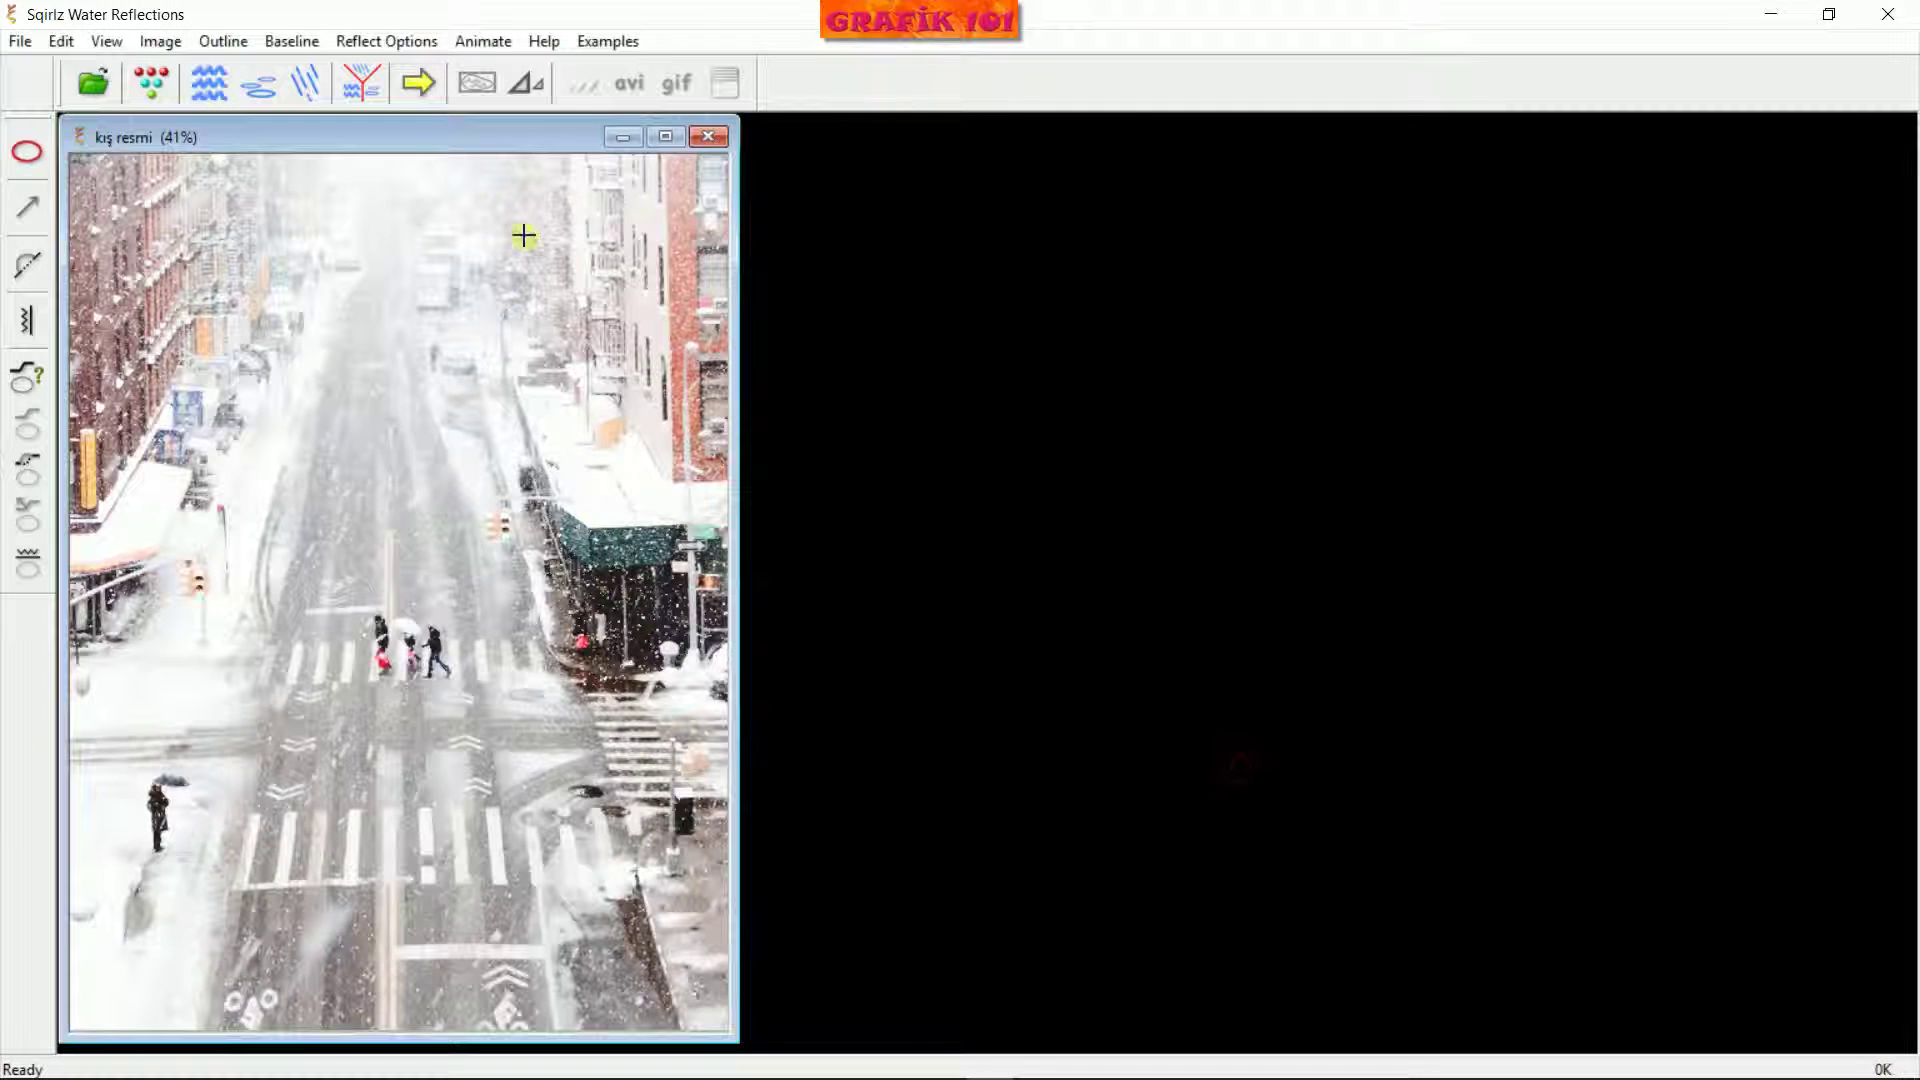
pyautogui.click(665, 137)
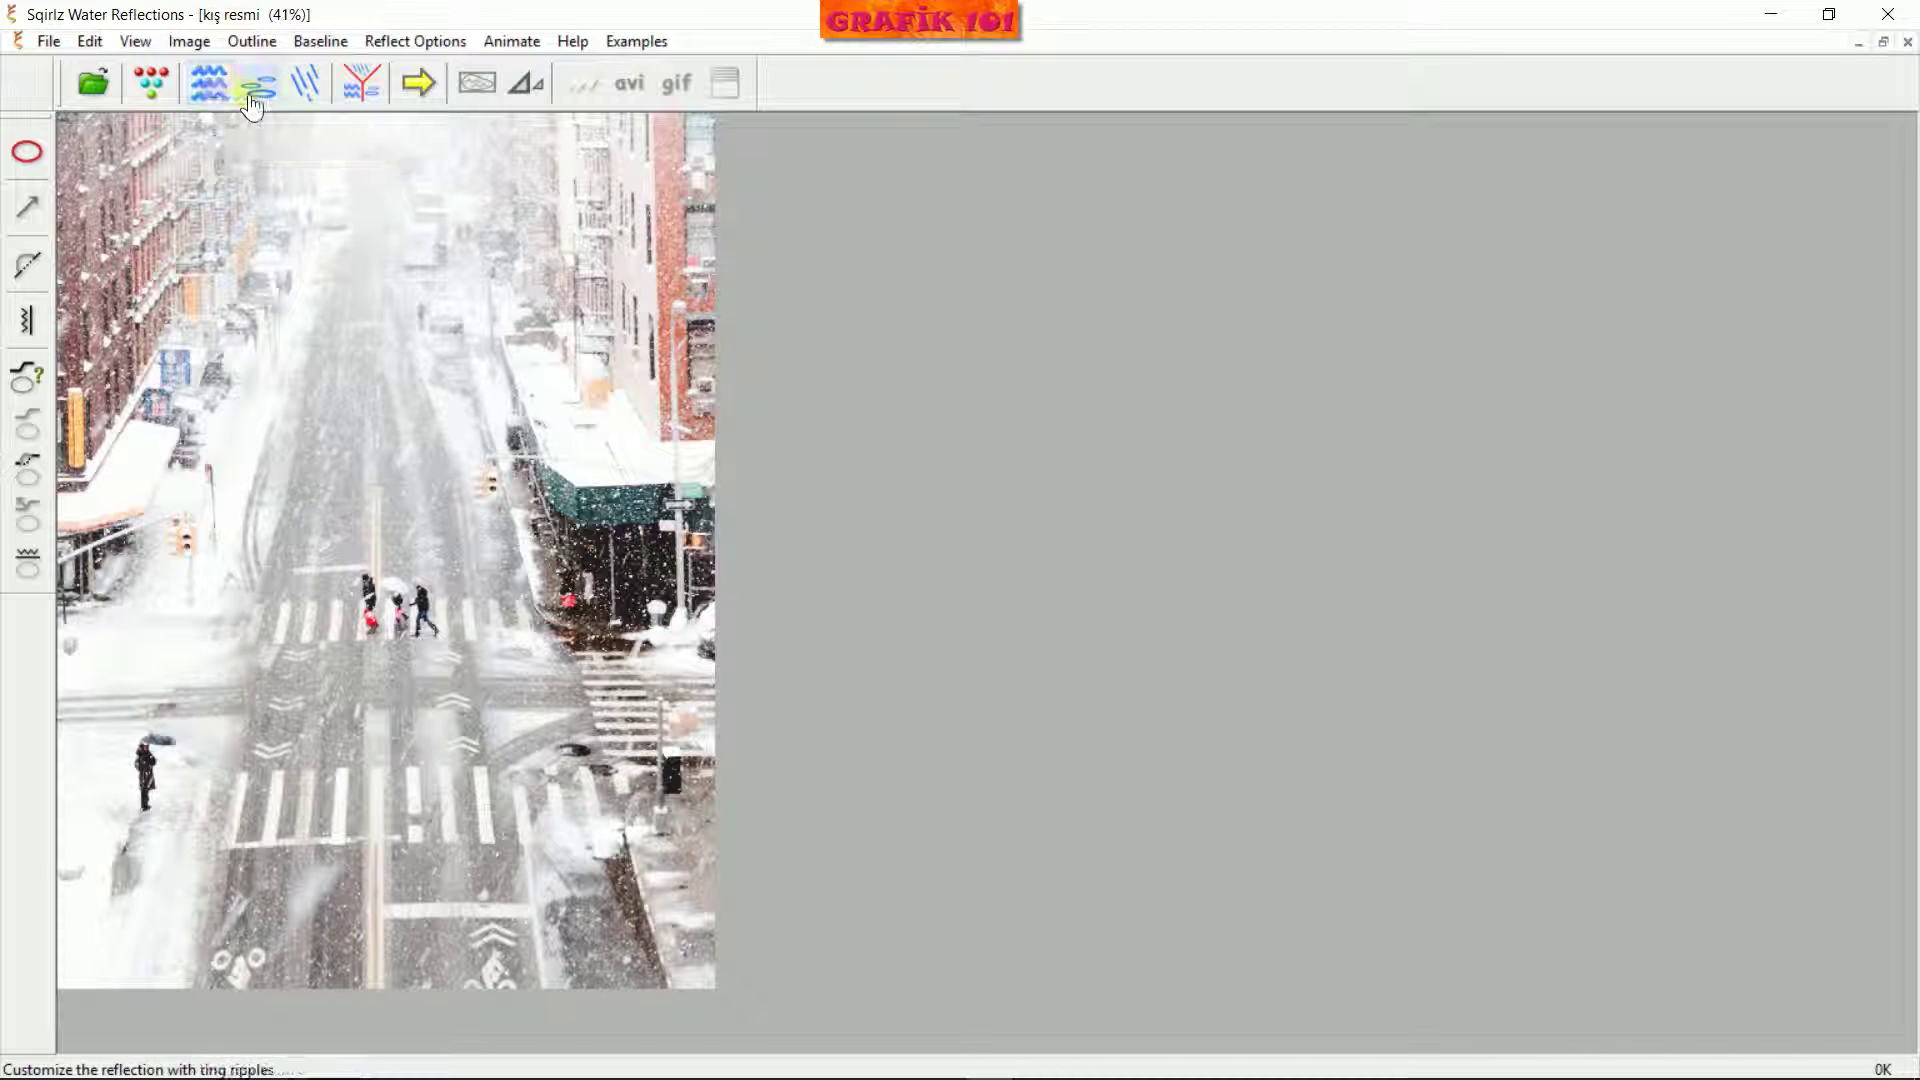
# Turn on Snow in the rain and snow parameters, set the flake width to 15.8 and preview the snowfall
pyautogui.click(305, 85)
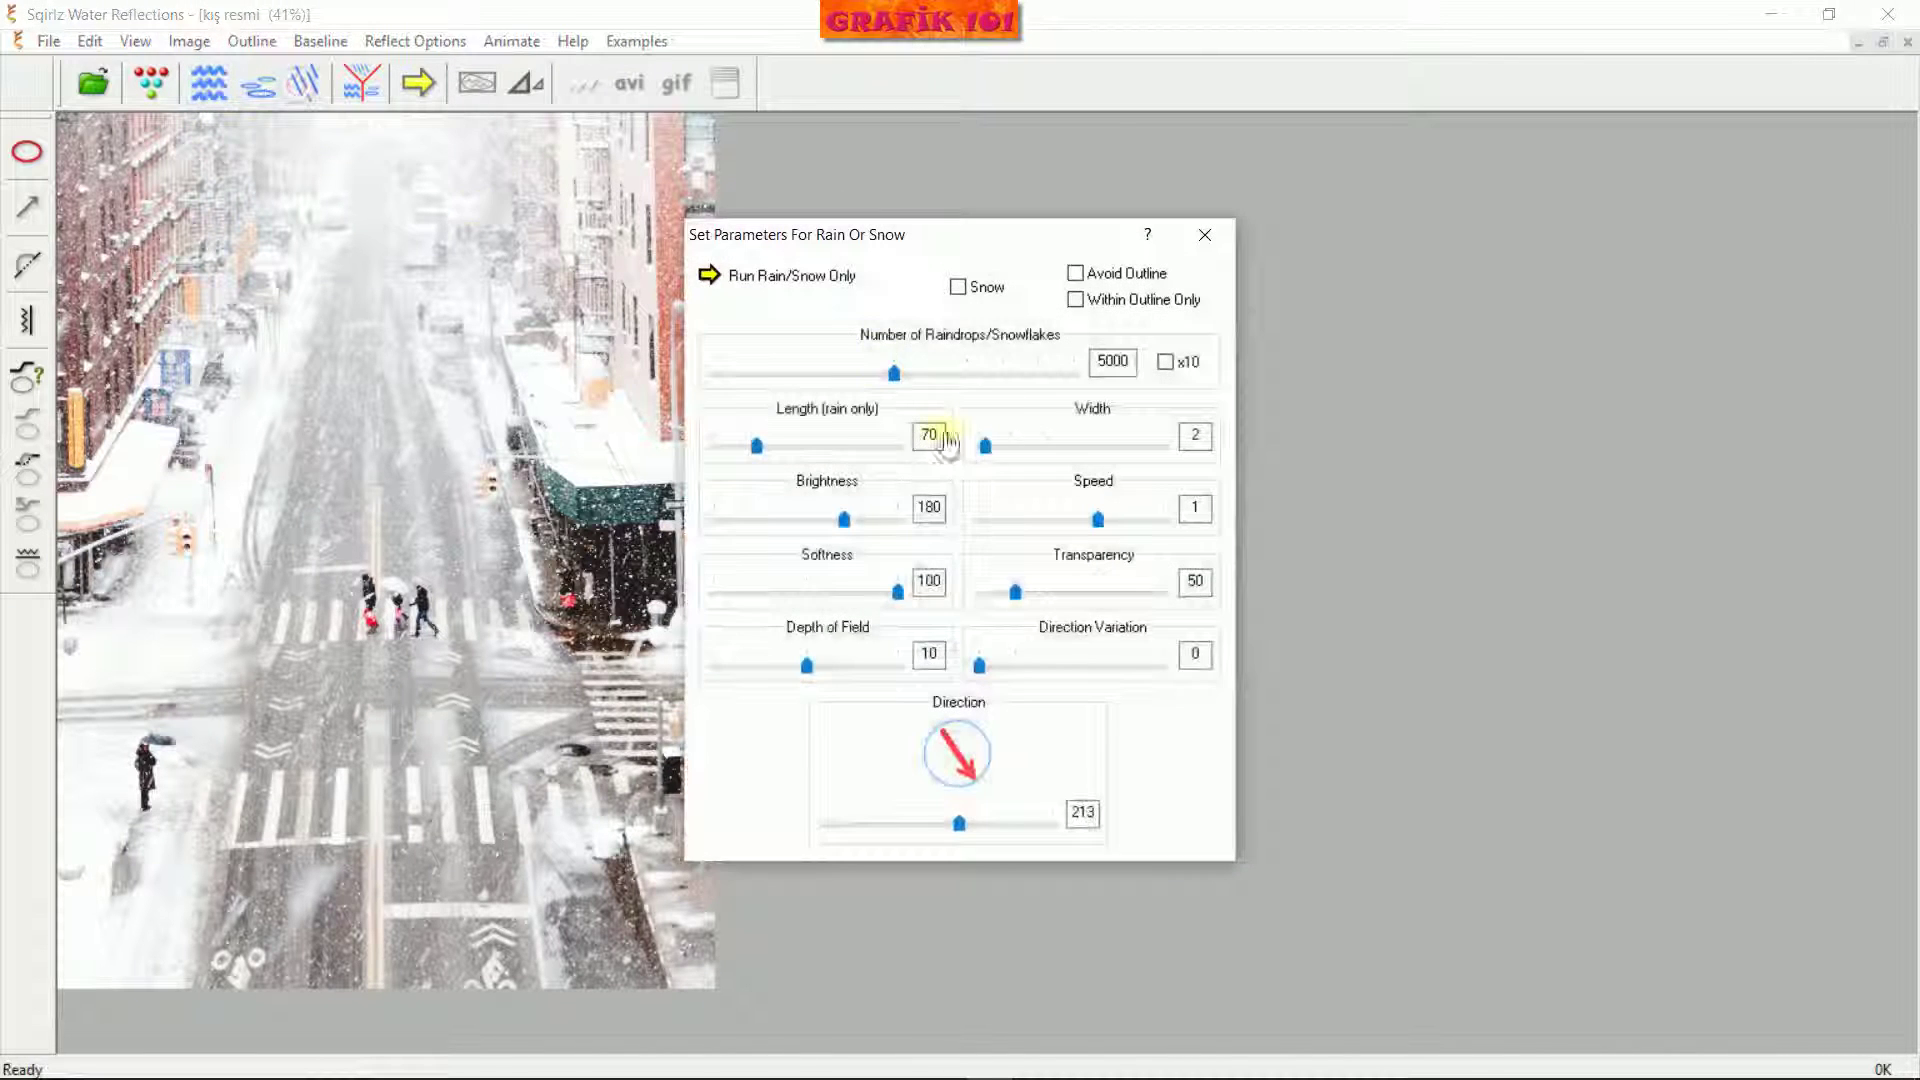
pyautogui.click(957, 287)
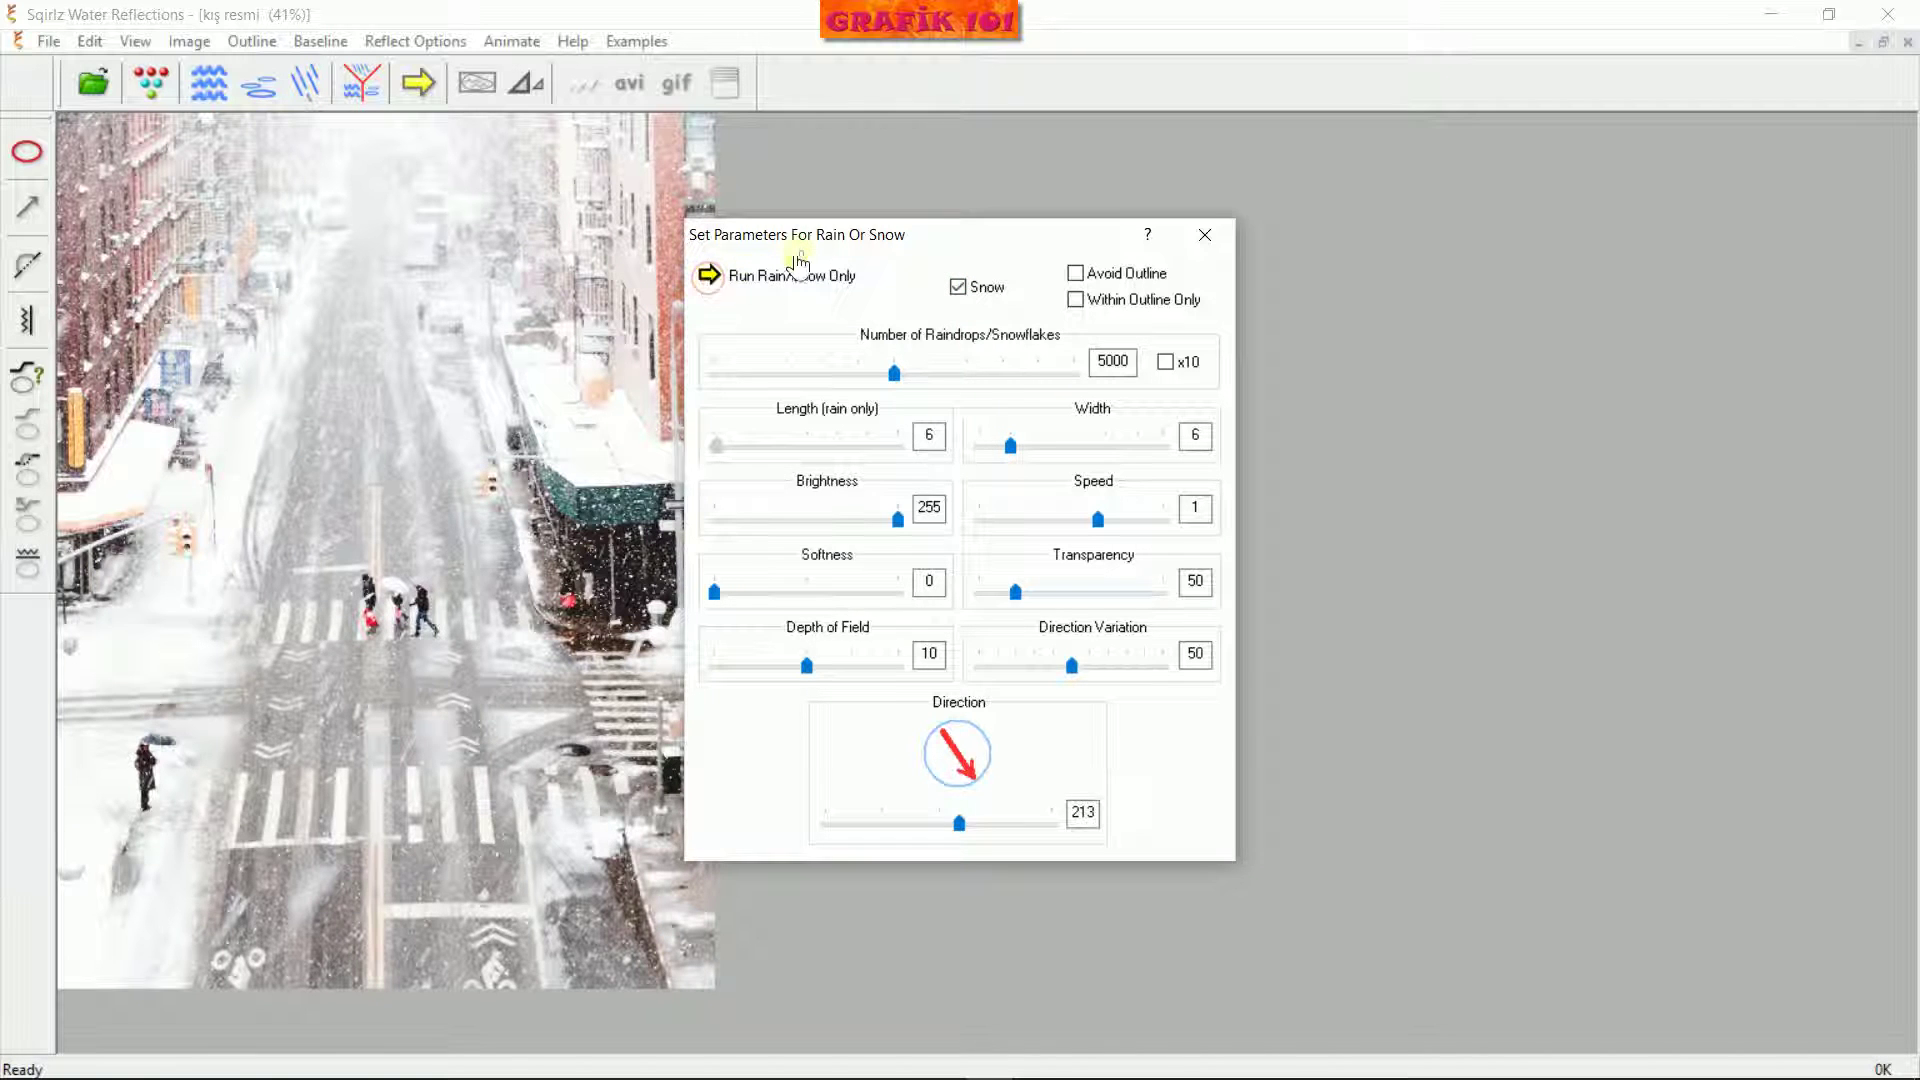
pyautogui.moveTo(823, 248); pyautogui.dragTo(1013, 293)
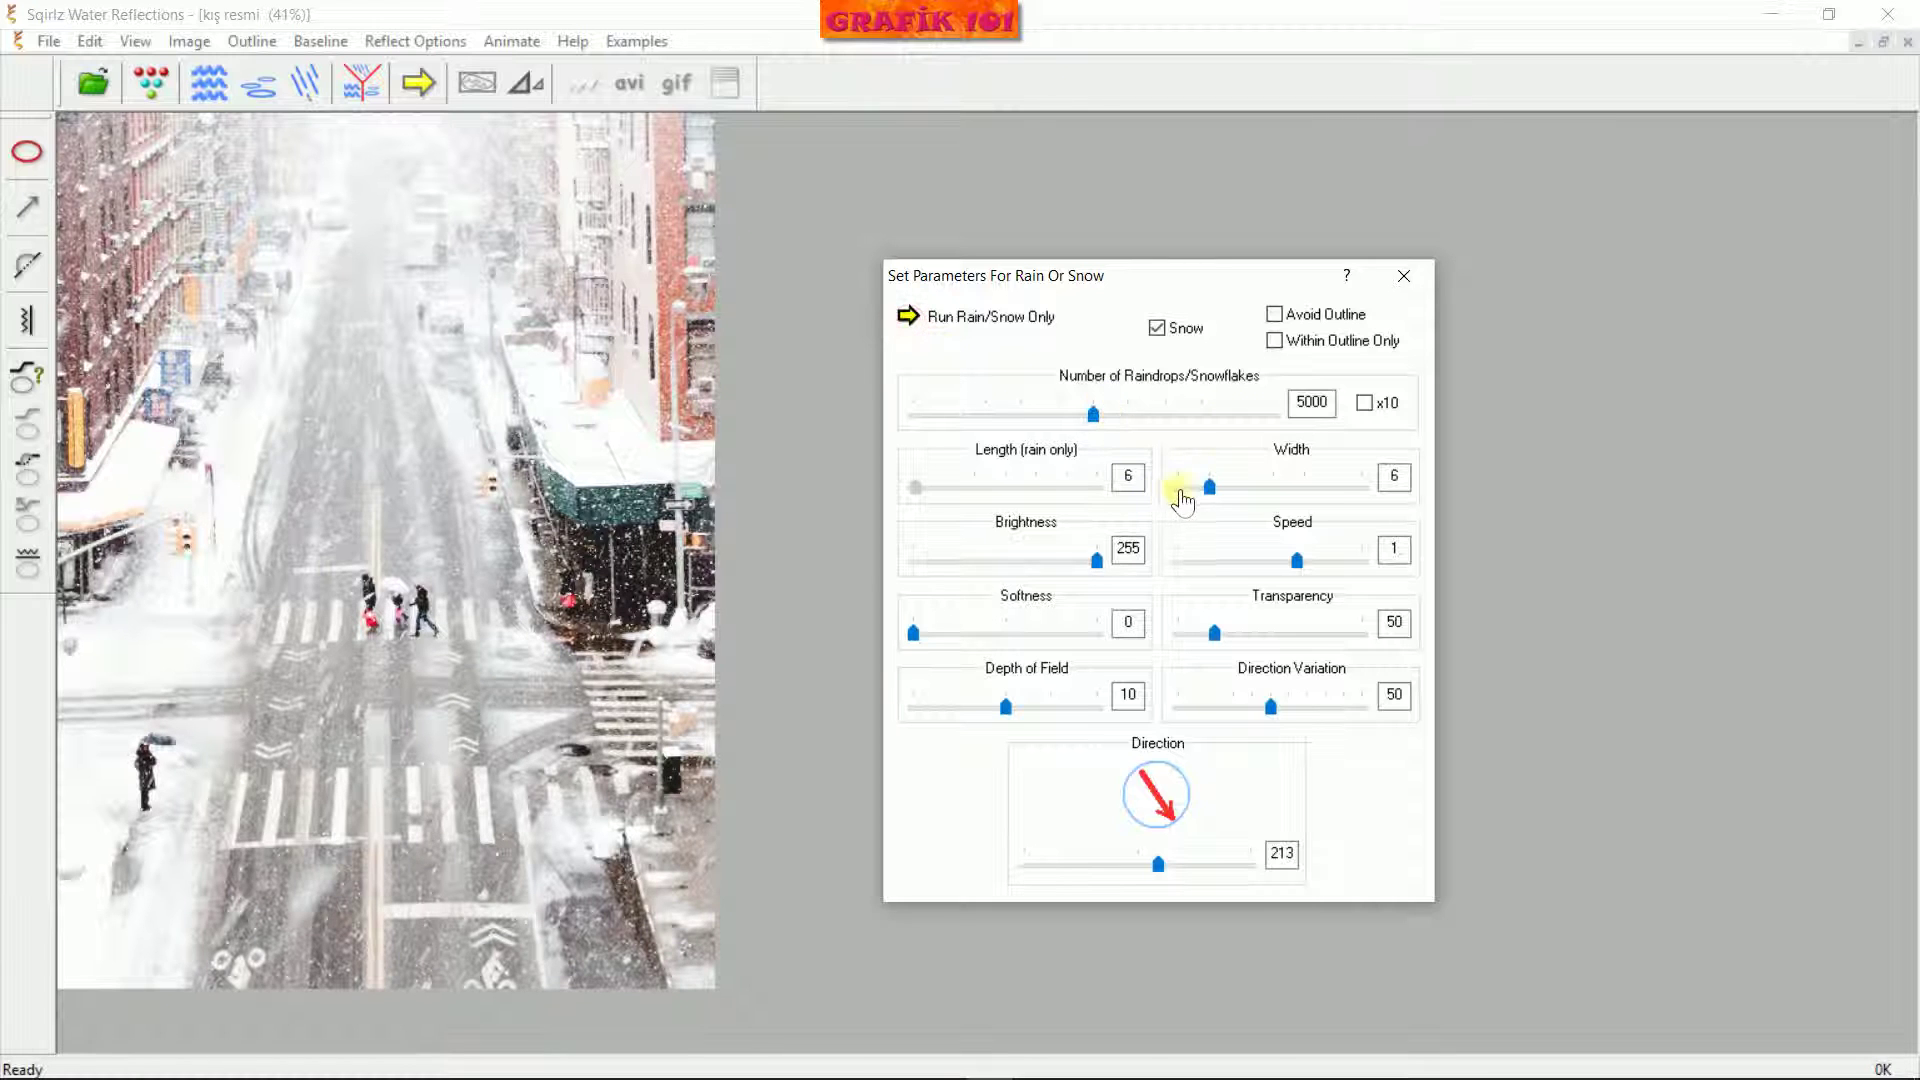
pyautogui.moveTo(1215, 500); pyautogui.dragTo(1273, 500)
pyautogui.click(909, 318)
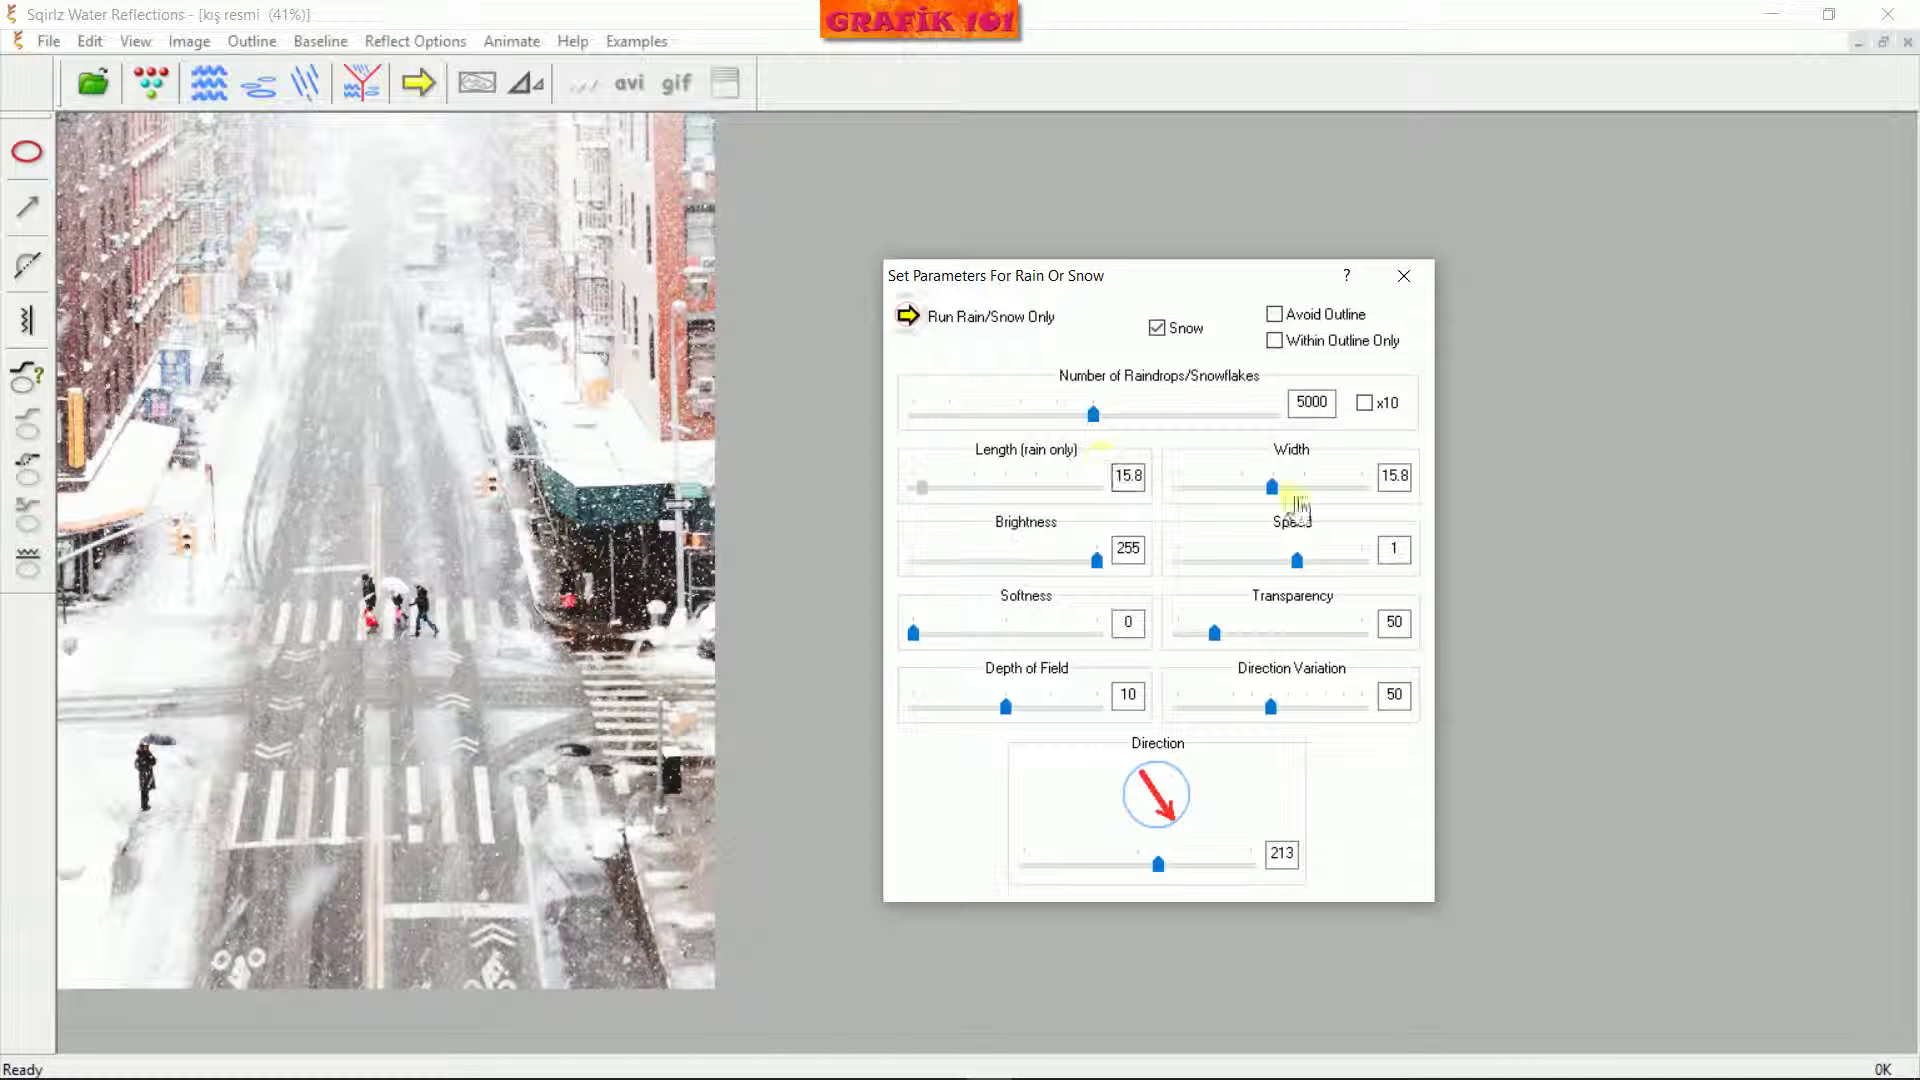
# Set the snow's speed to 0.07, width to 12, softness to 31 and depth of field to 14, previewing the snowfall
pyautogui.moveTo(1262, 572); pyautogui.dragTo(1220, 572)
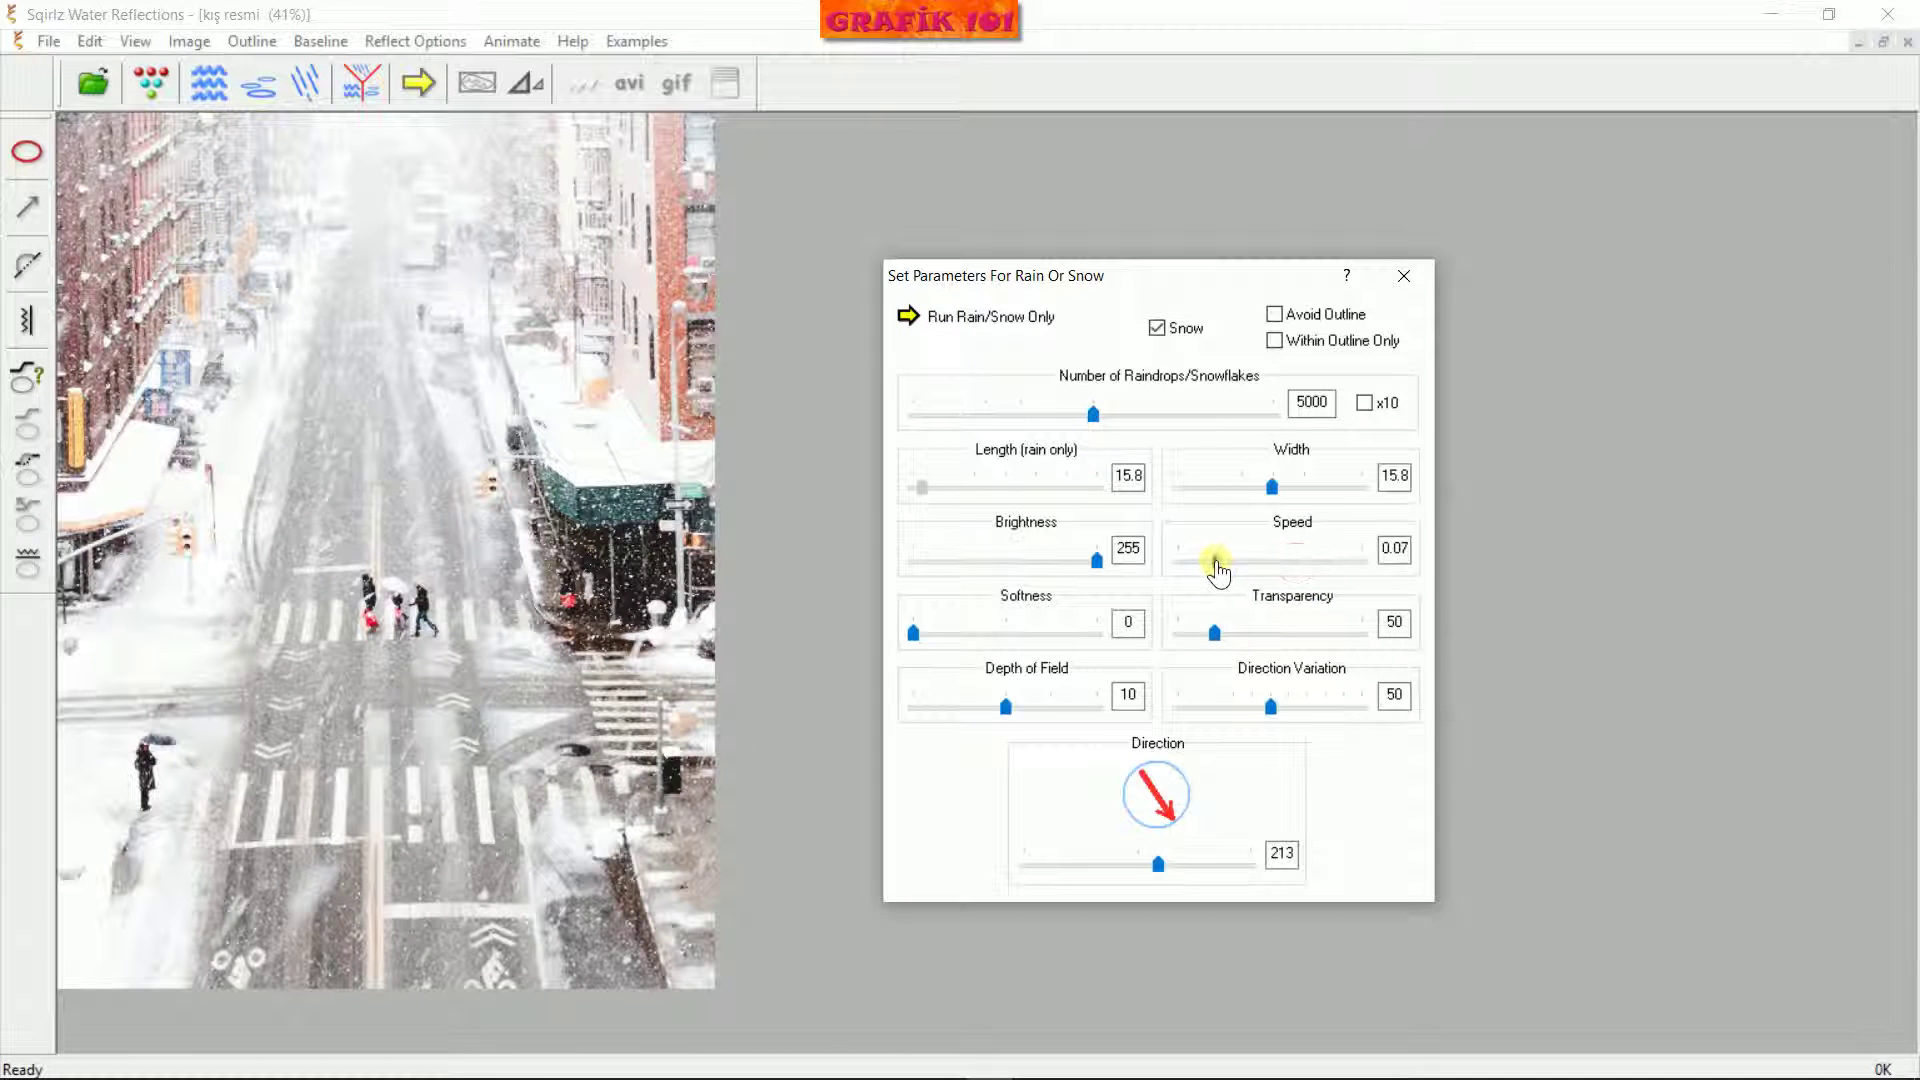
pyautogui.click(908, 330)
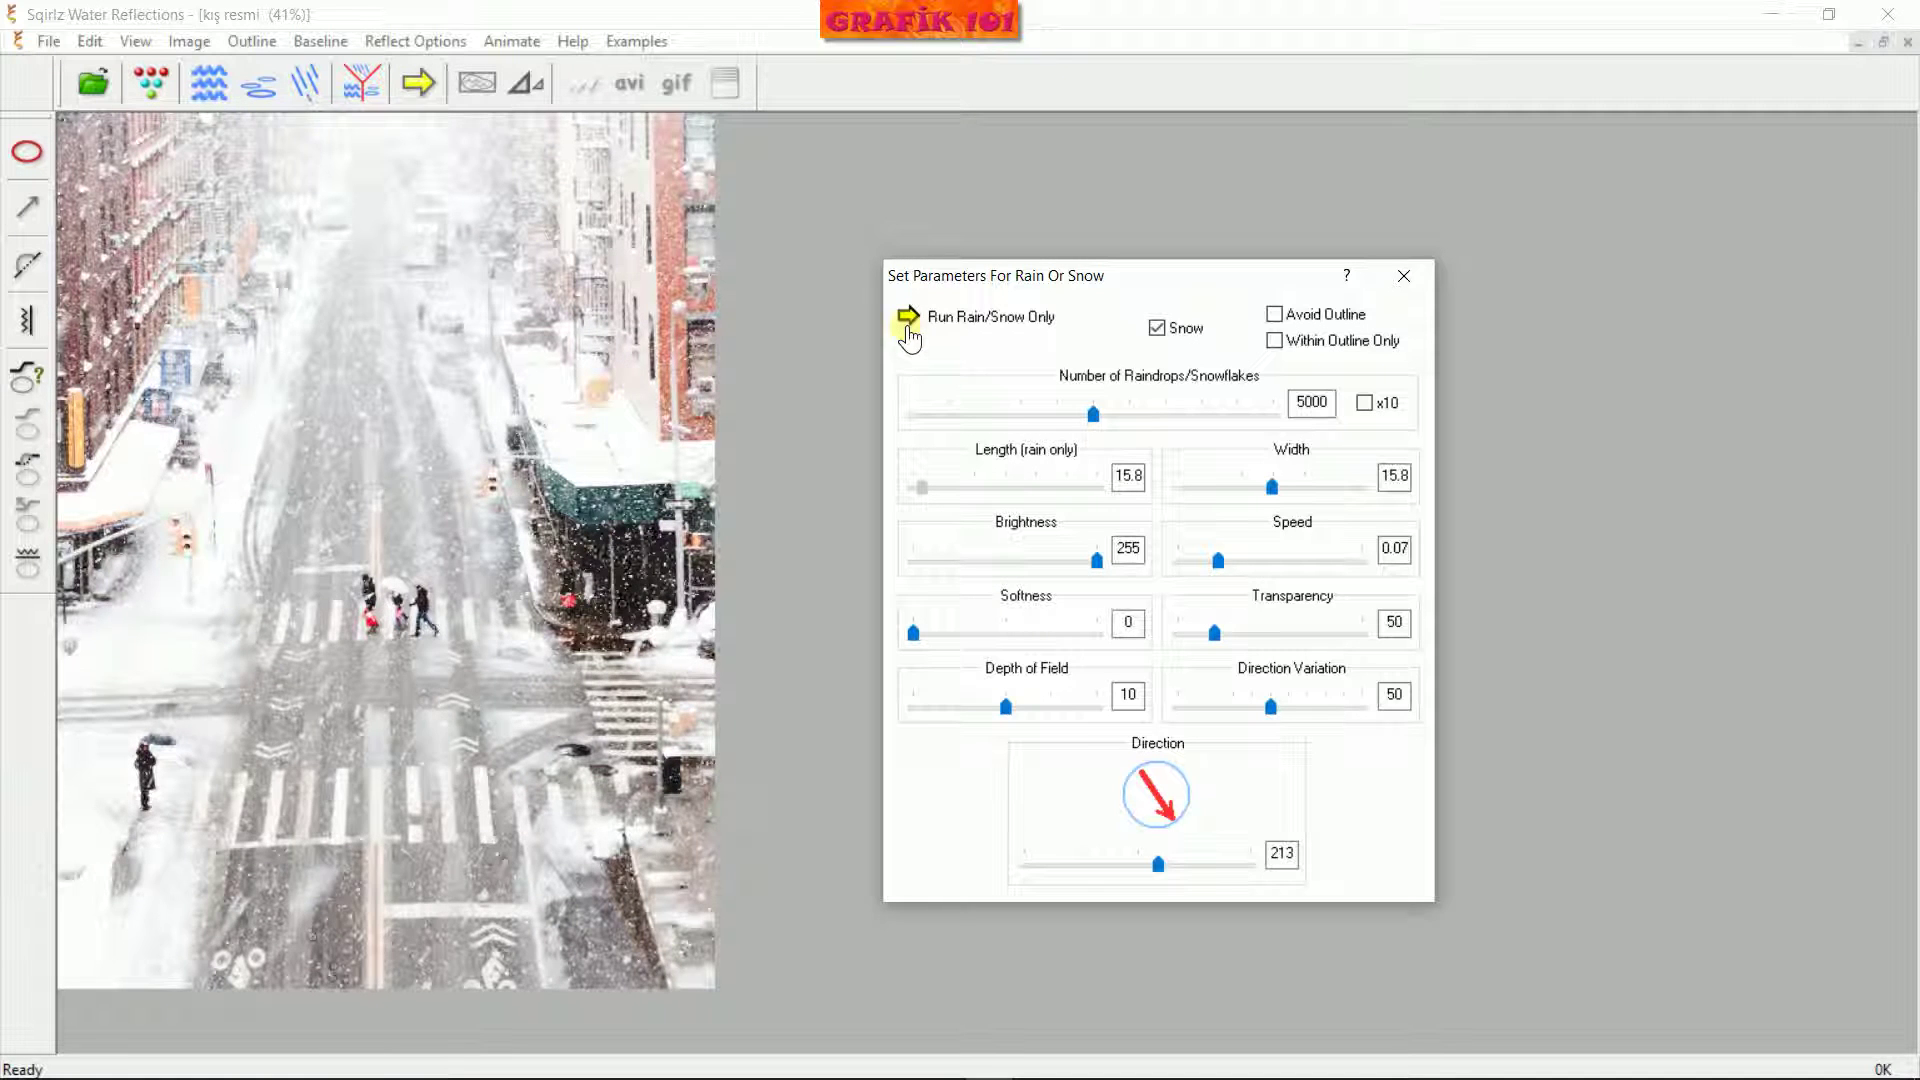
pyautogui.moveTo(1263, 485); pyautogui.dragTo(1251, 487)
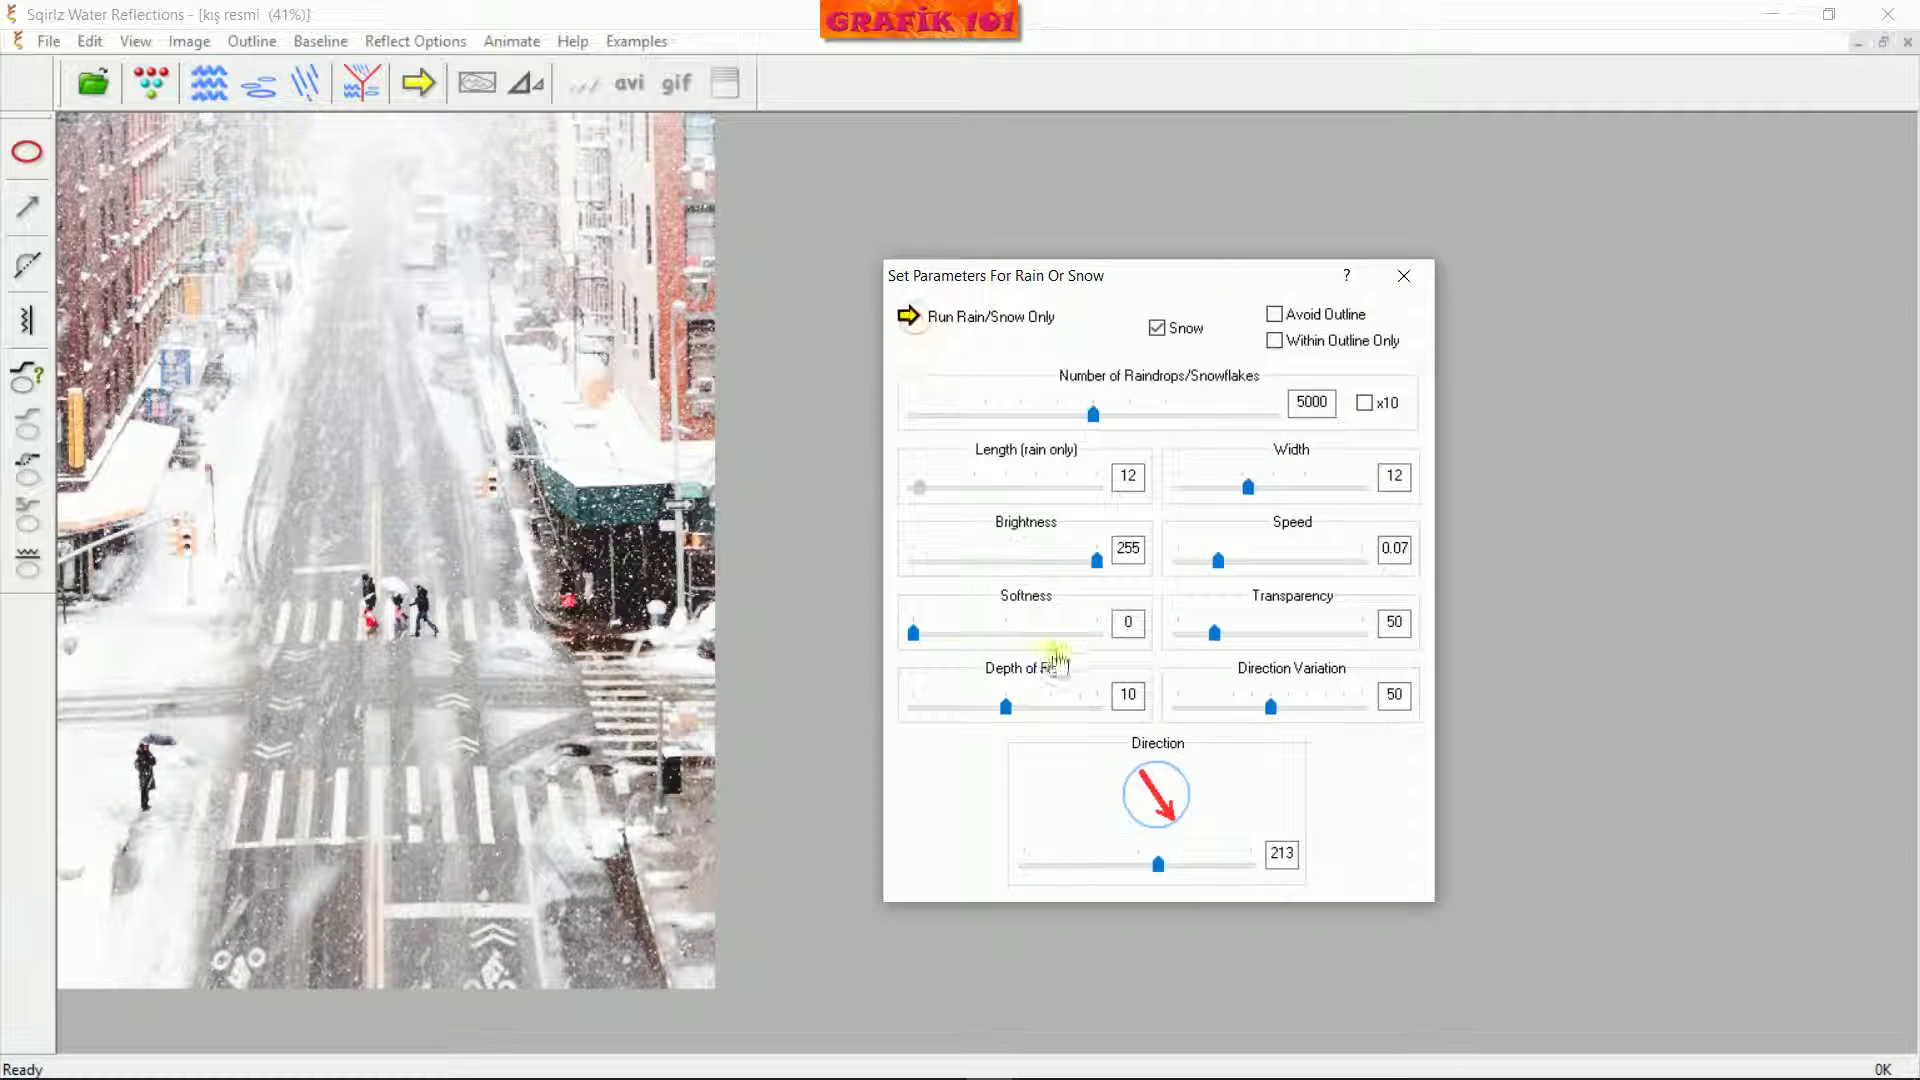
pyautogui.moveTo(924, 648); pyautogui.dragTo(977, 648)
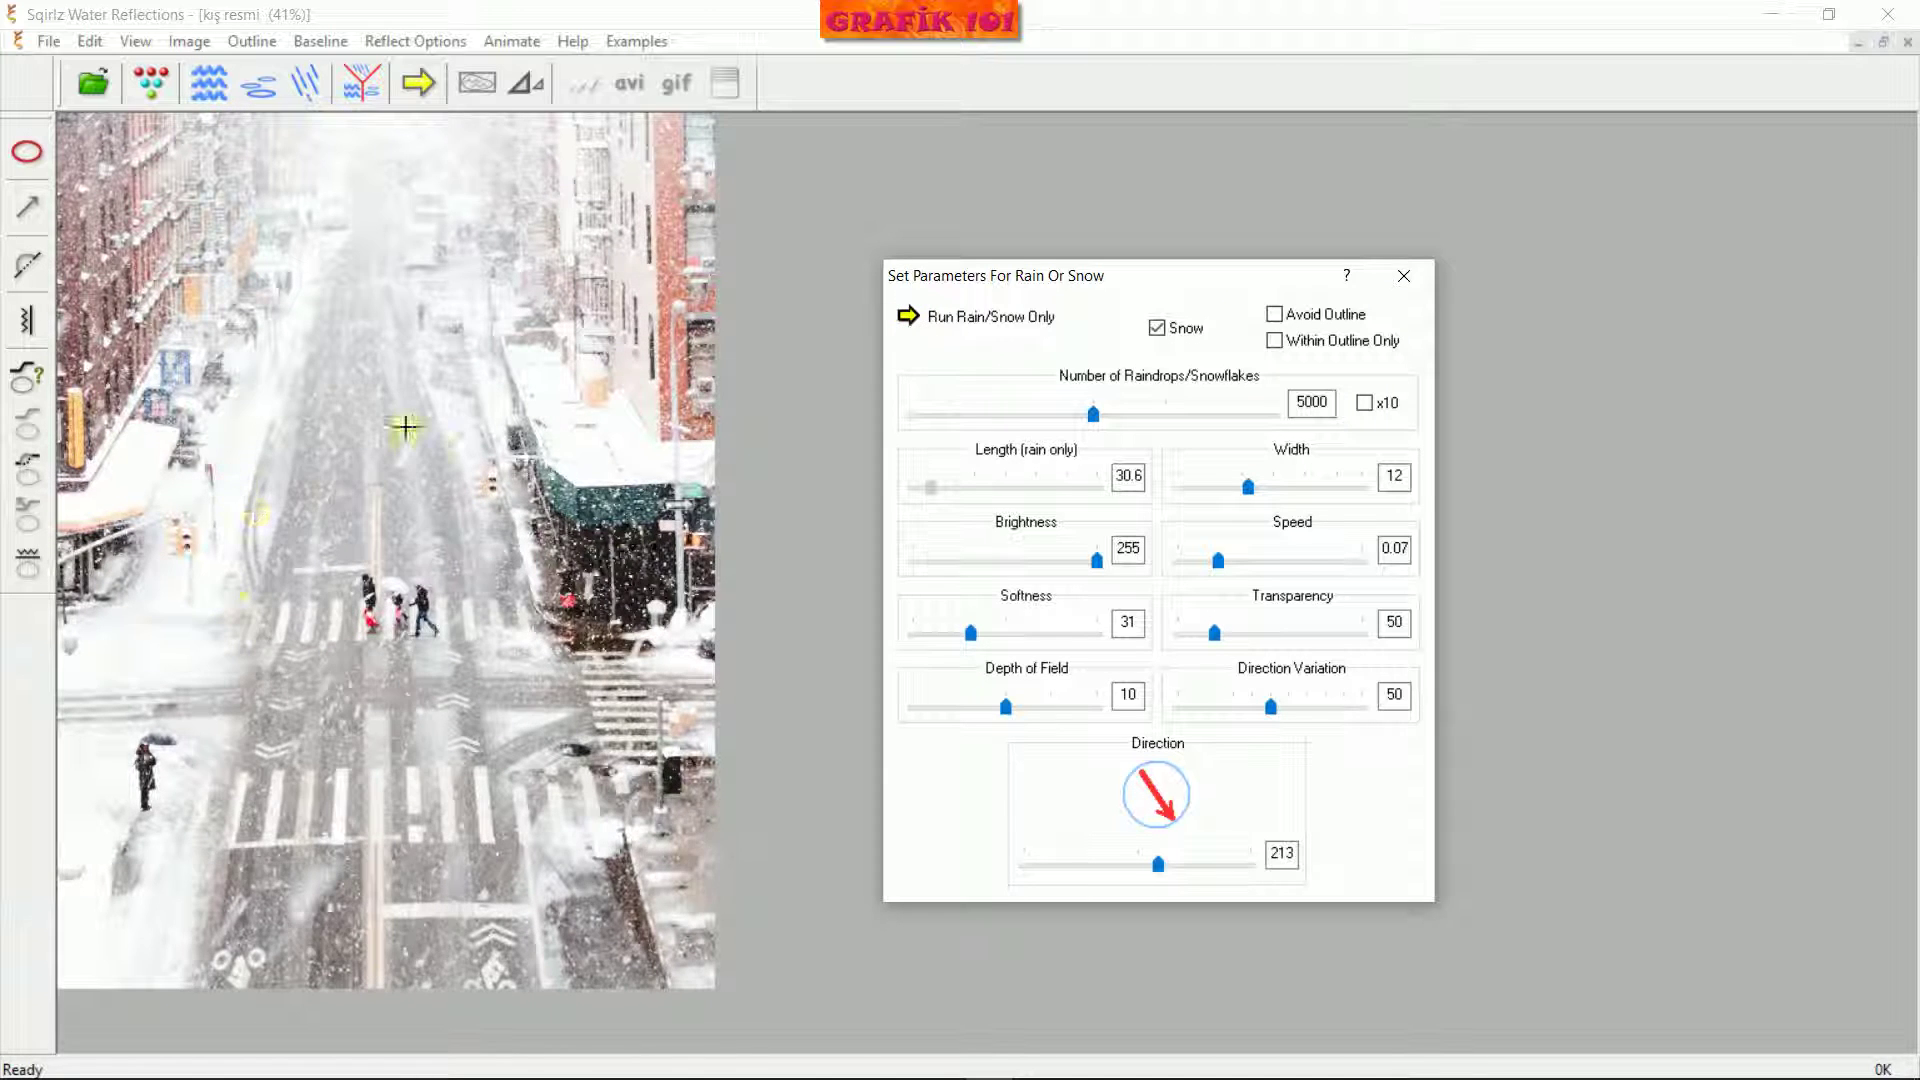
pyautogui.click(909, 316)
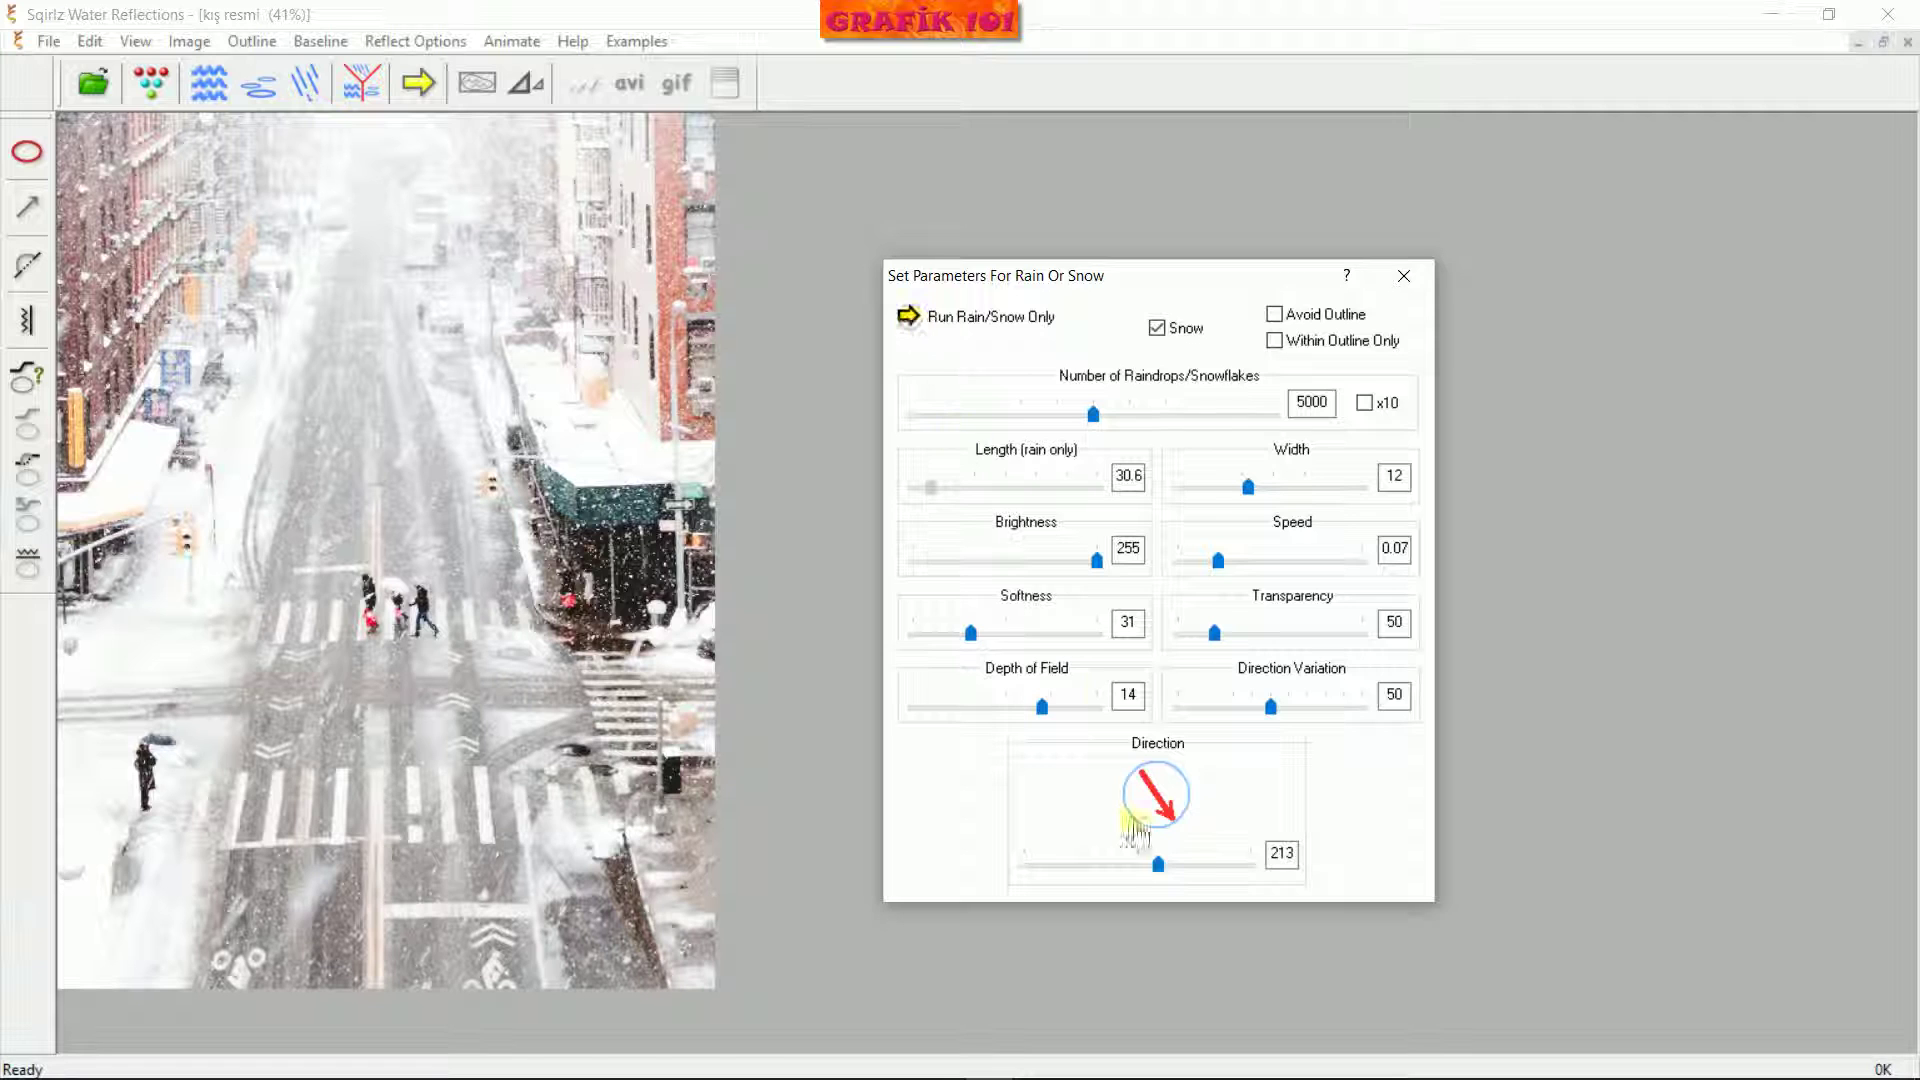
# Set the snow direction to 184, direction variation to 65 and the number of snowflakes to 7294, preview, and close the parameters
pyautogui.moveTo(1156, 868); pyautogui.dragTo(1142, 865)
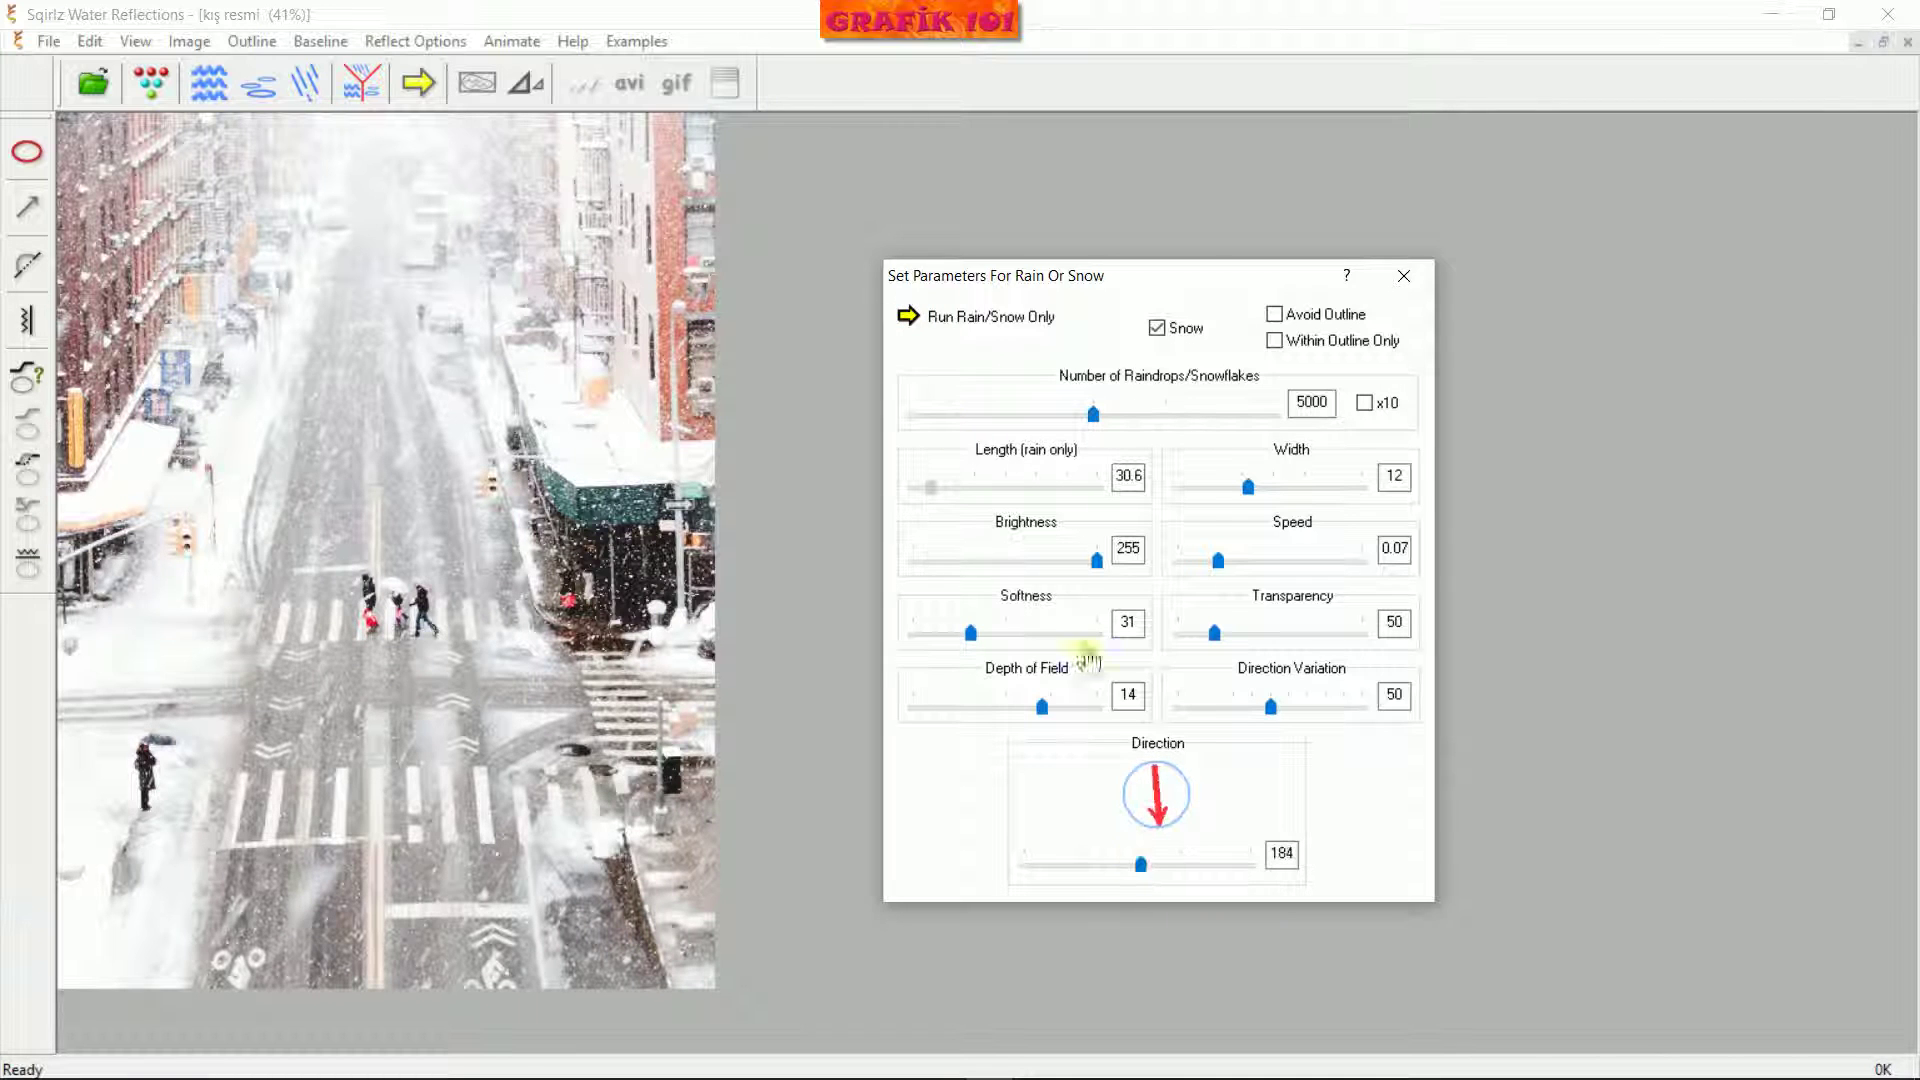
pyautogui.click(910, 320)
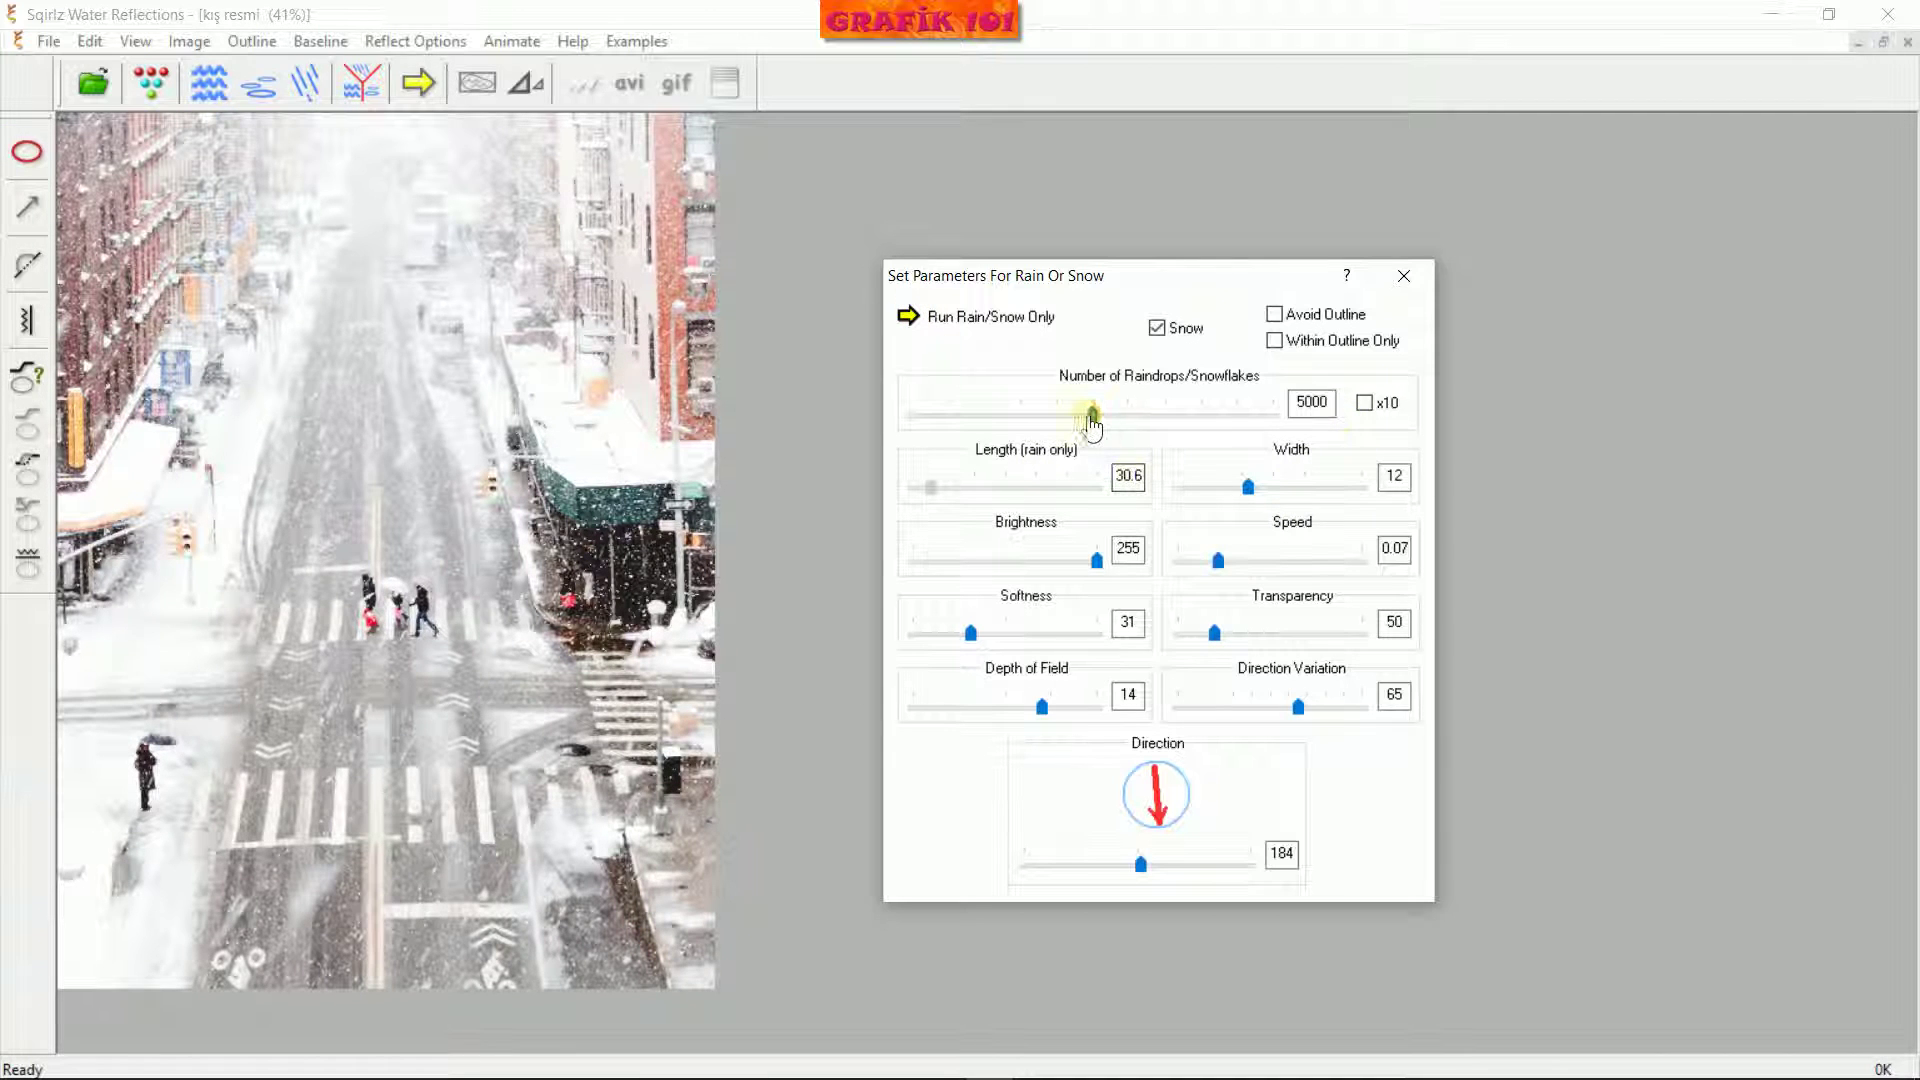
pyautogui.moveTo(1098, 425); pyautogui.dragTo(1152, 432)
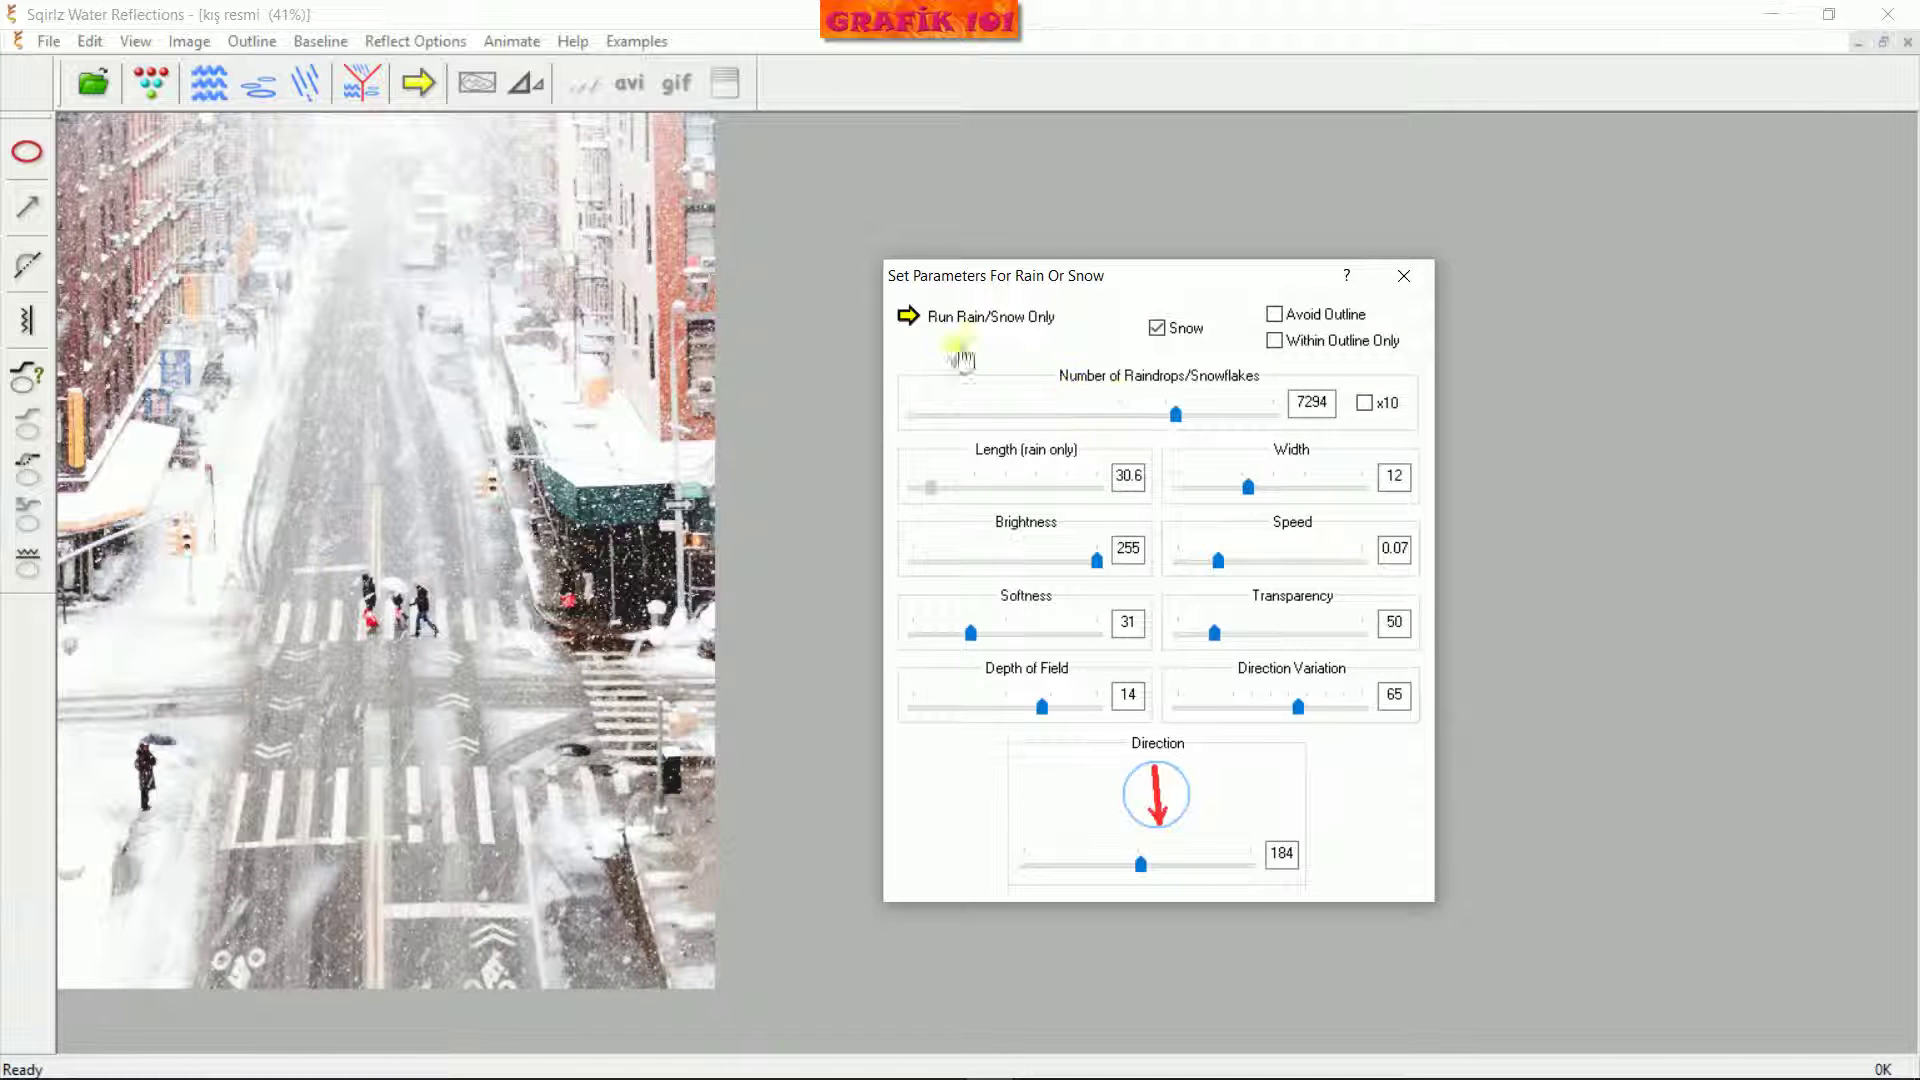
pyautogui.click(910, 318)
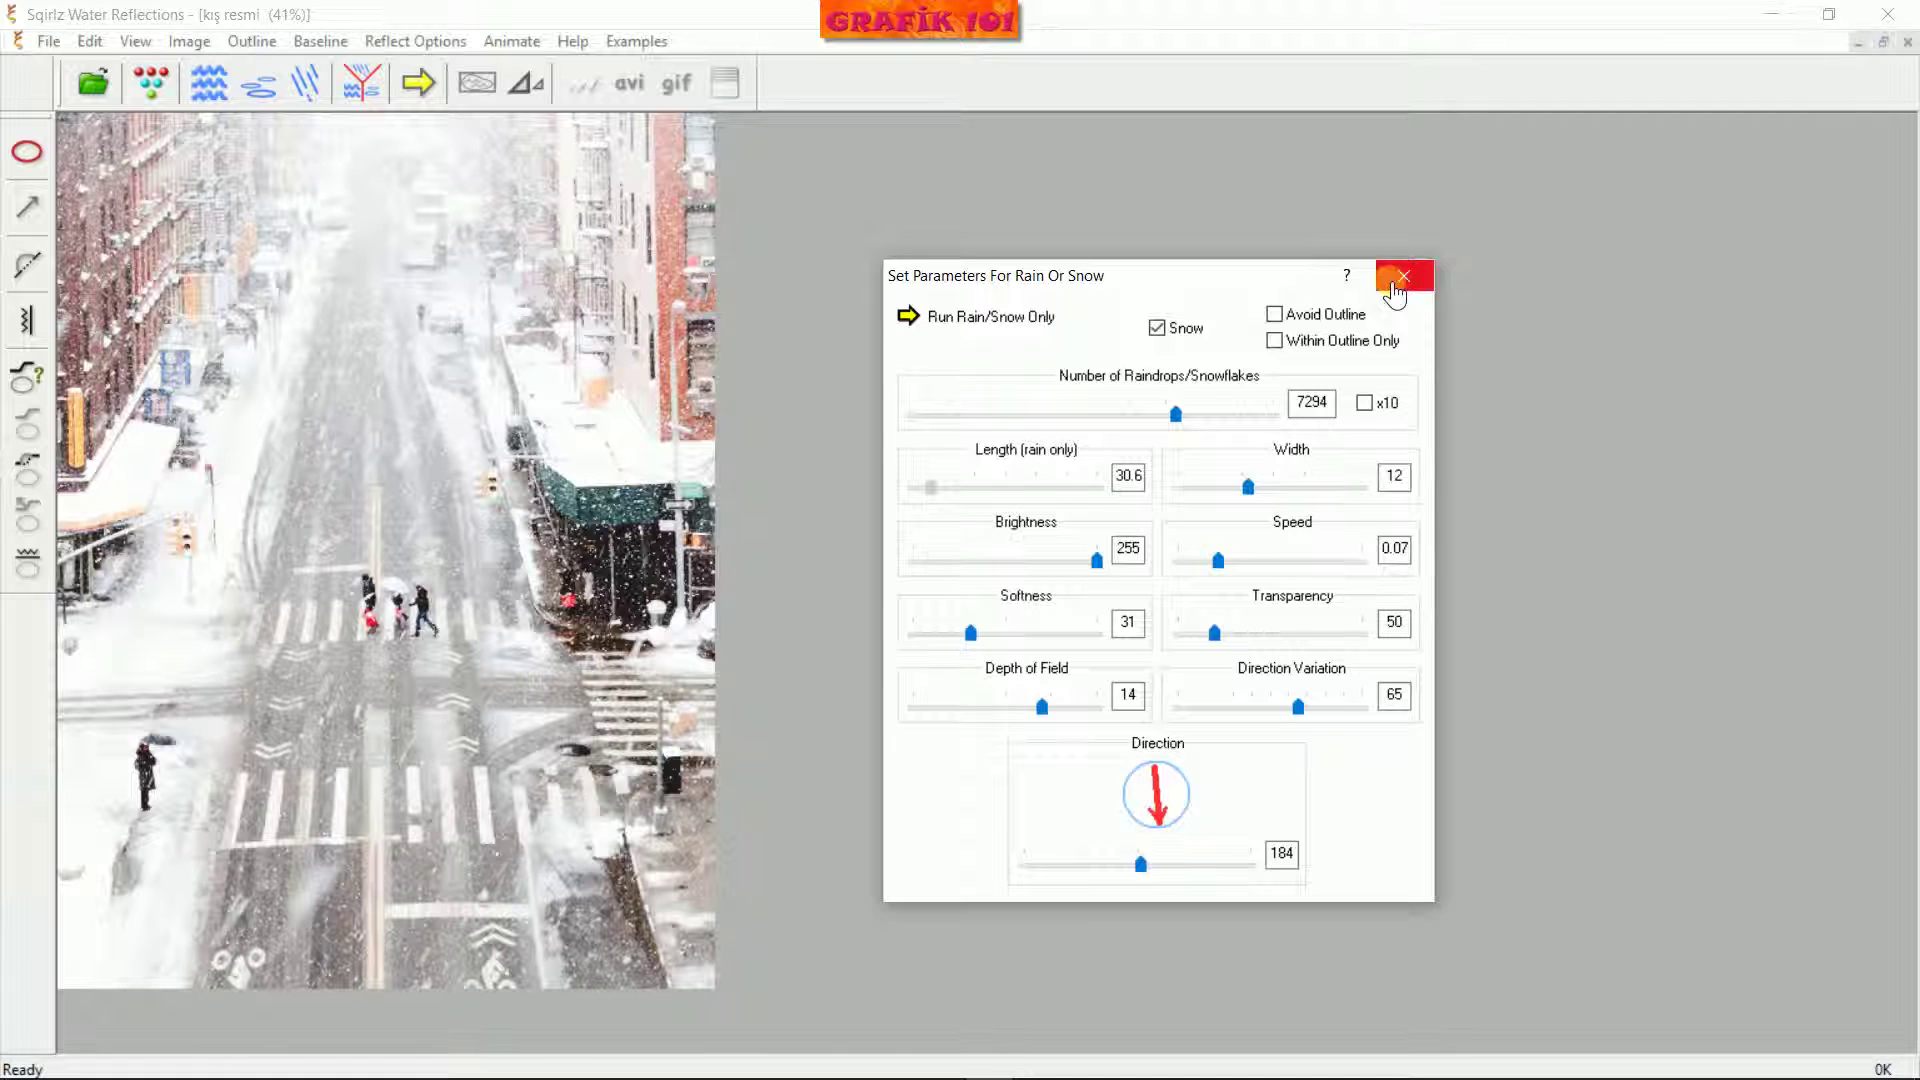
pyautogui.click(865, 214)
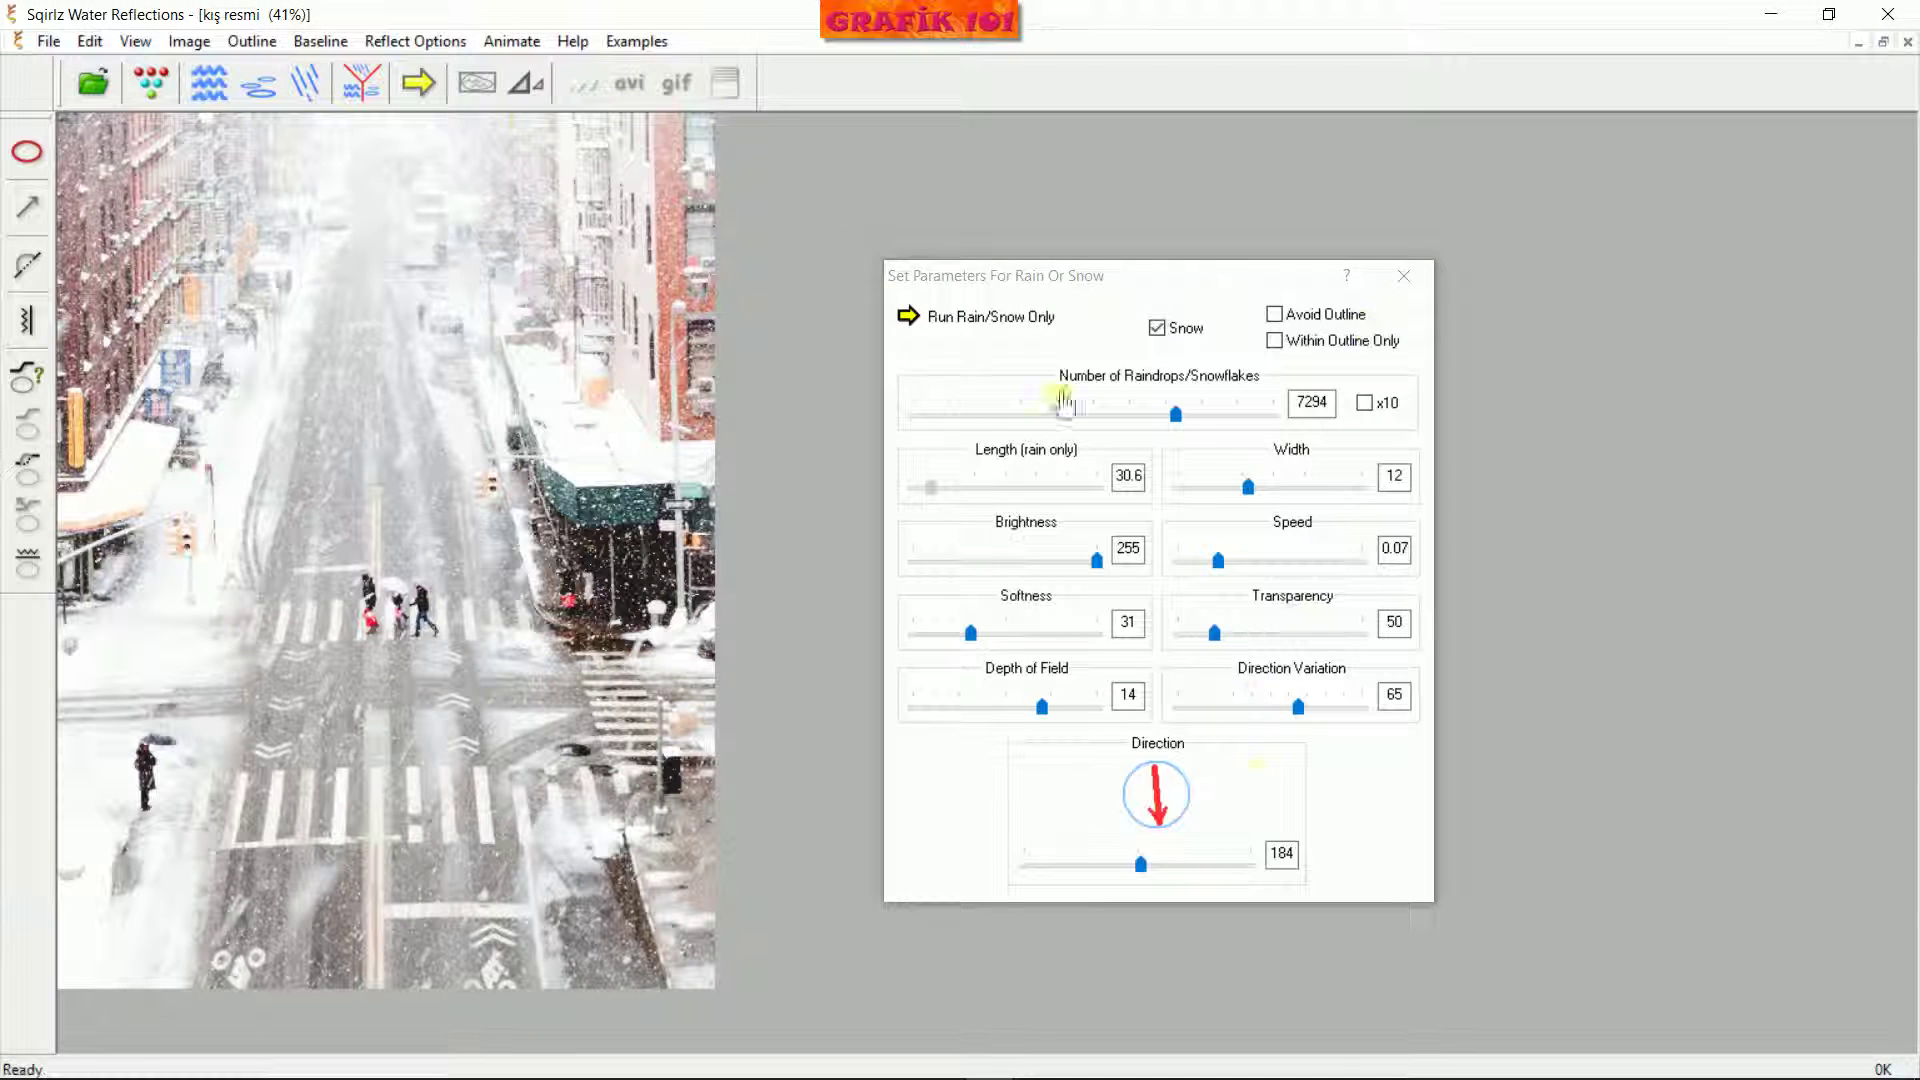
pyautogui.click(1403, 276)
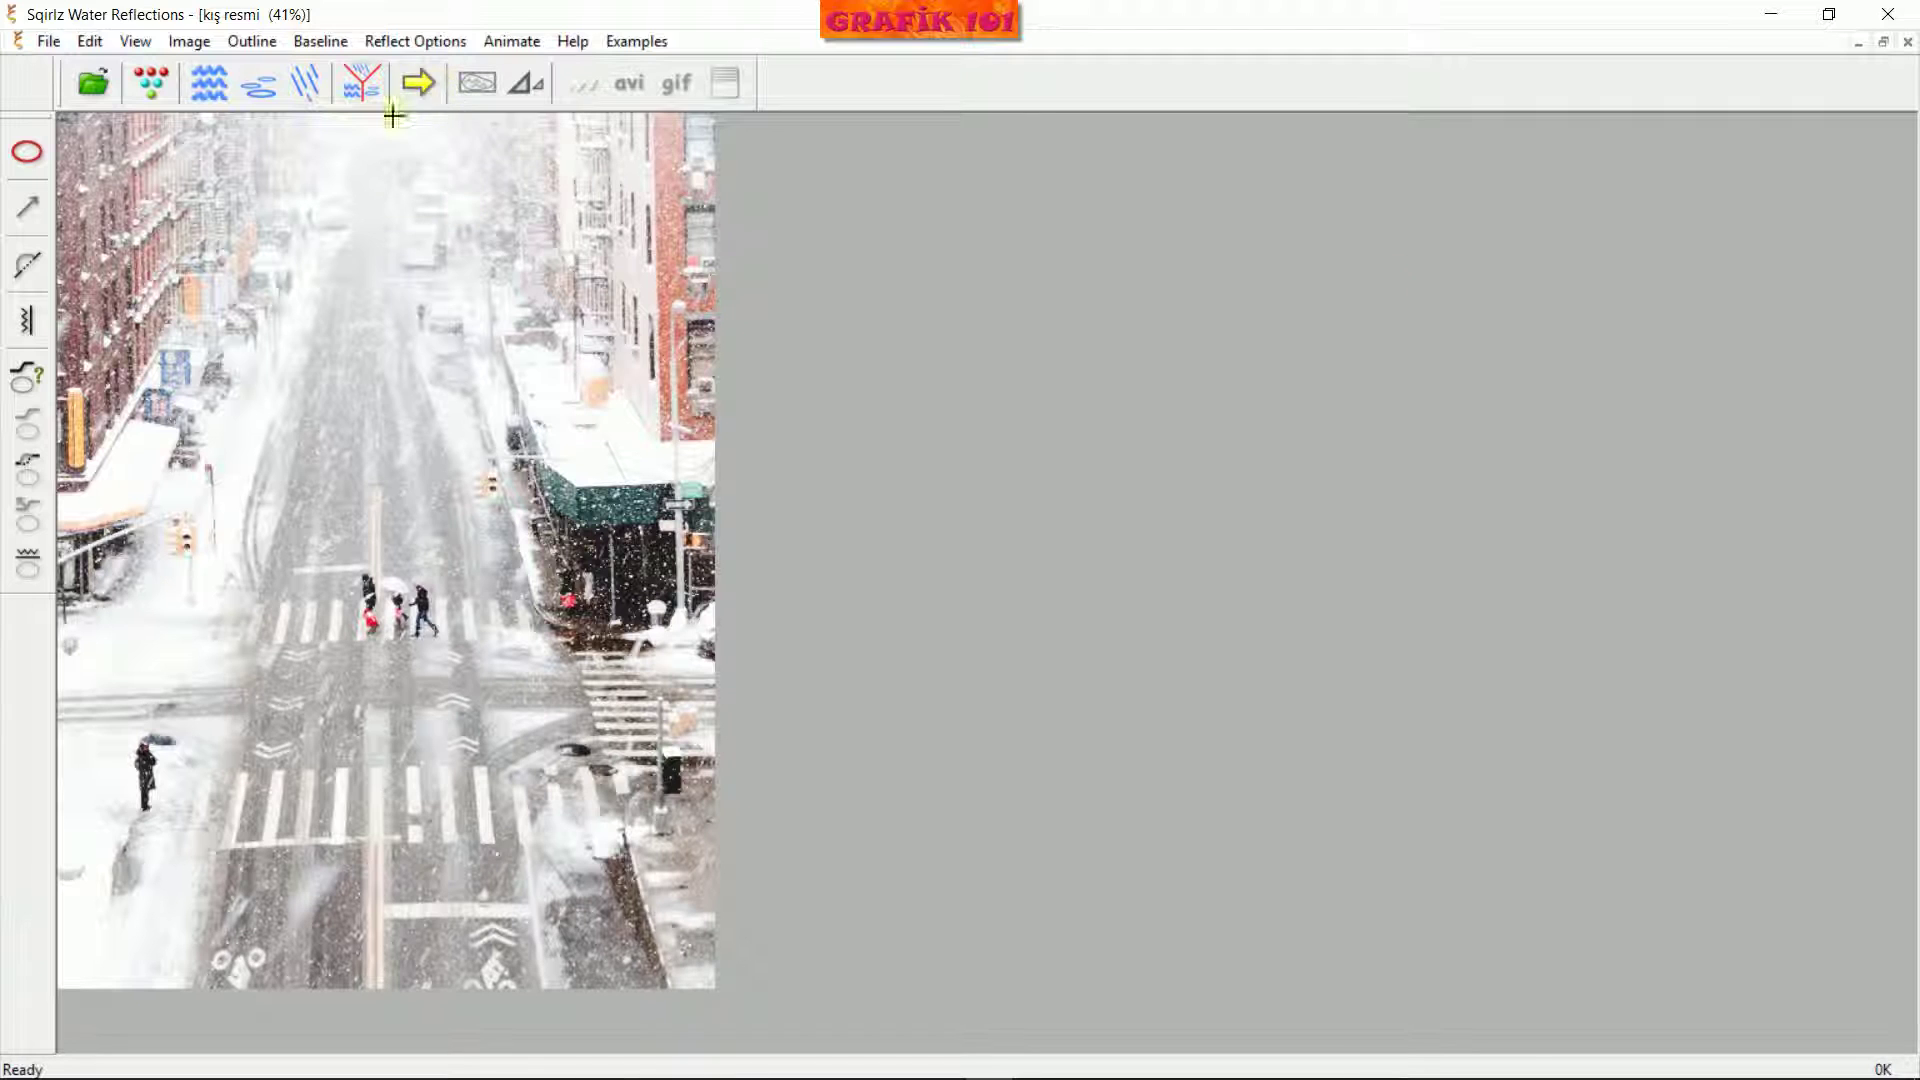
# Run the animation on the winter photo with the Rain/Snow Only combination
pyautogui.click(450, 41)
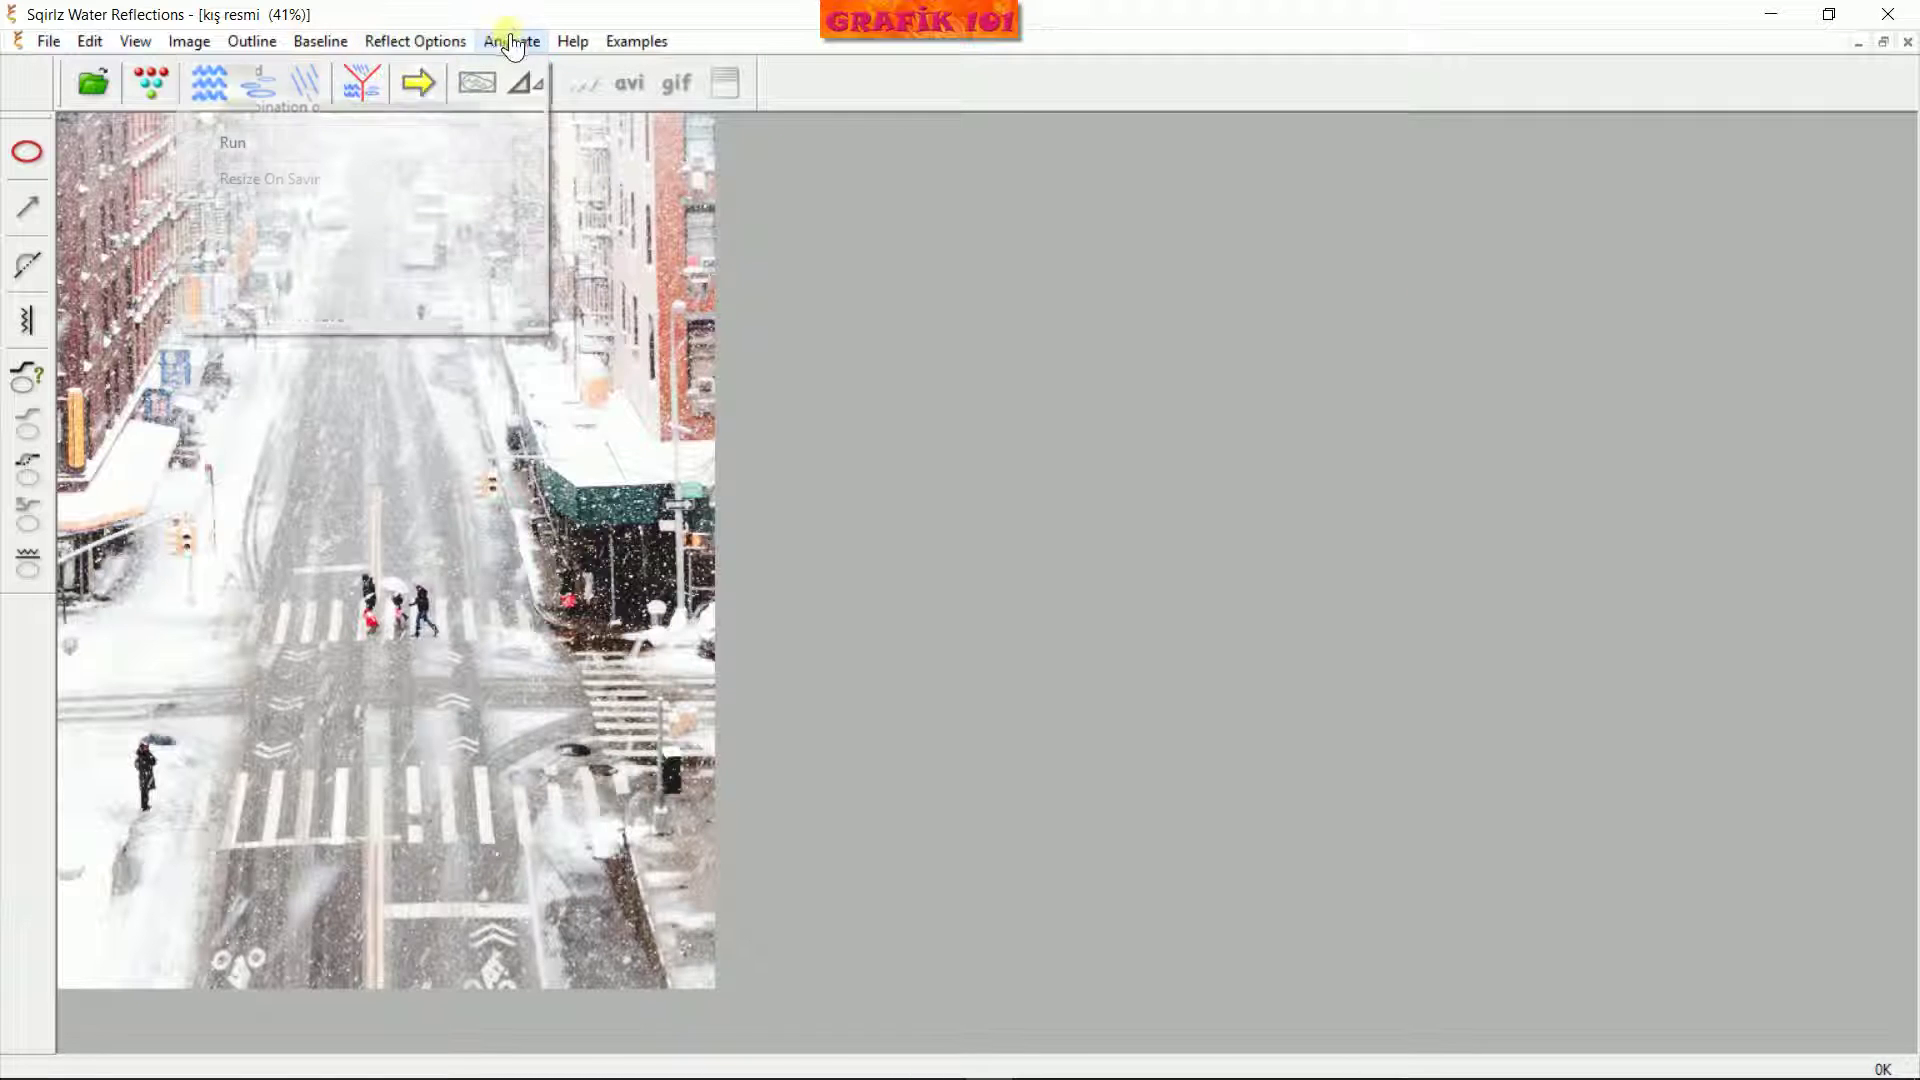
pyautogui.moveTo(512, 42)
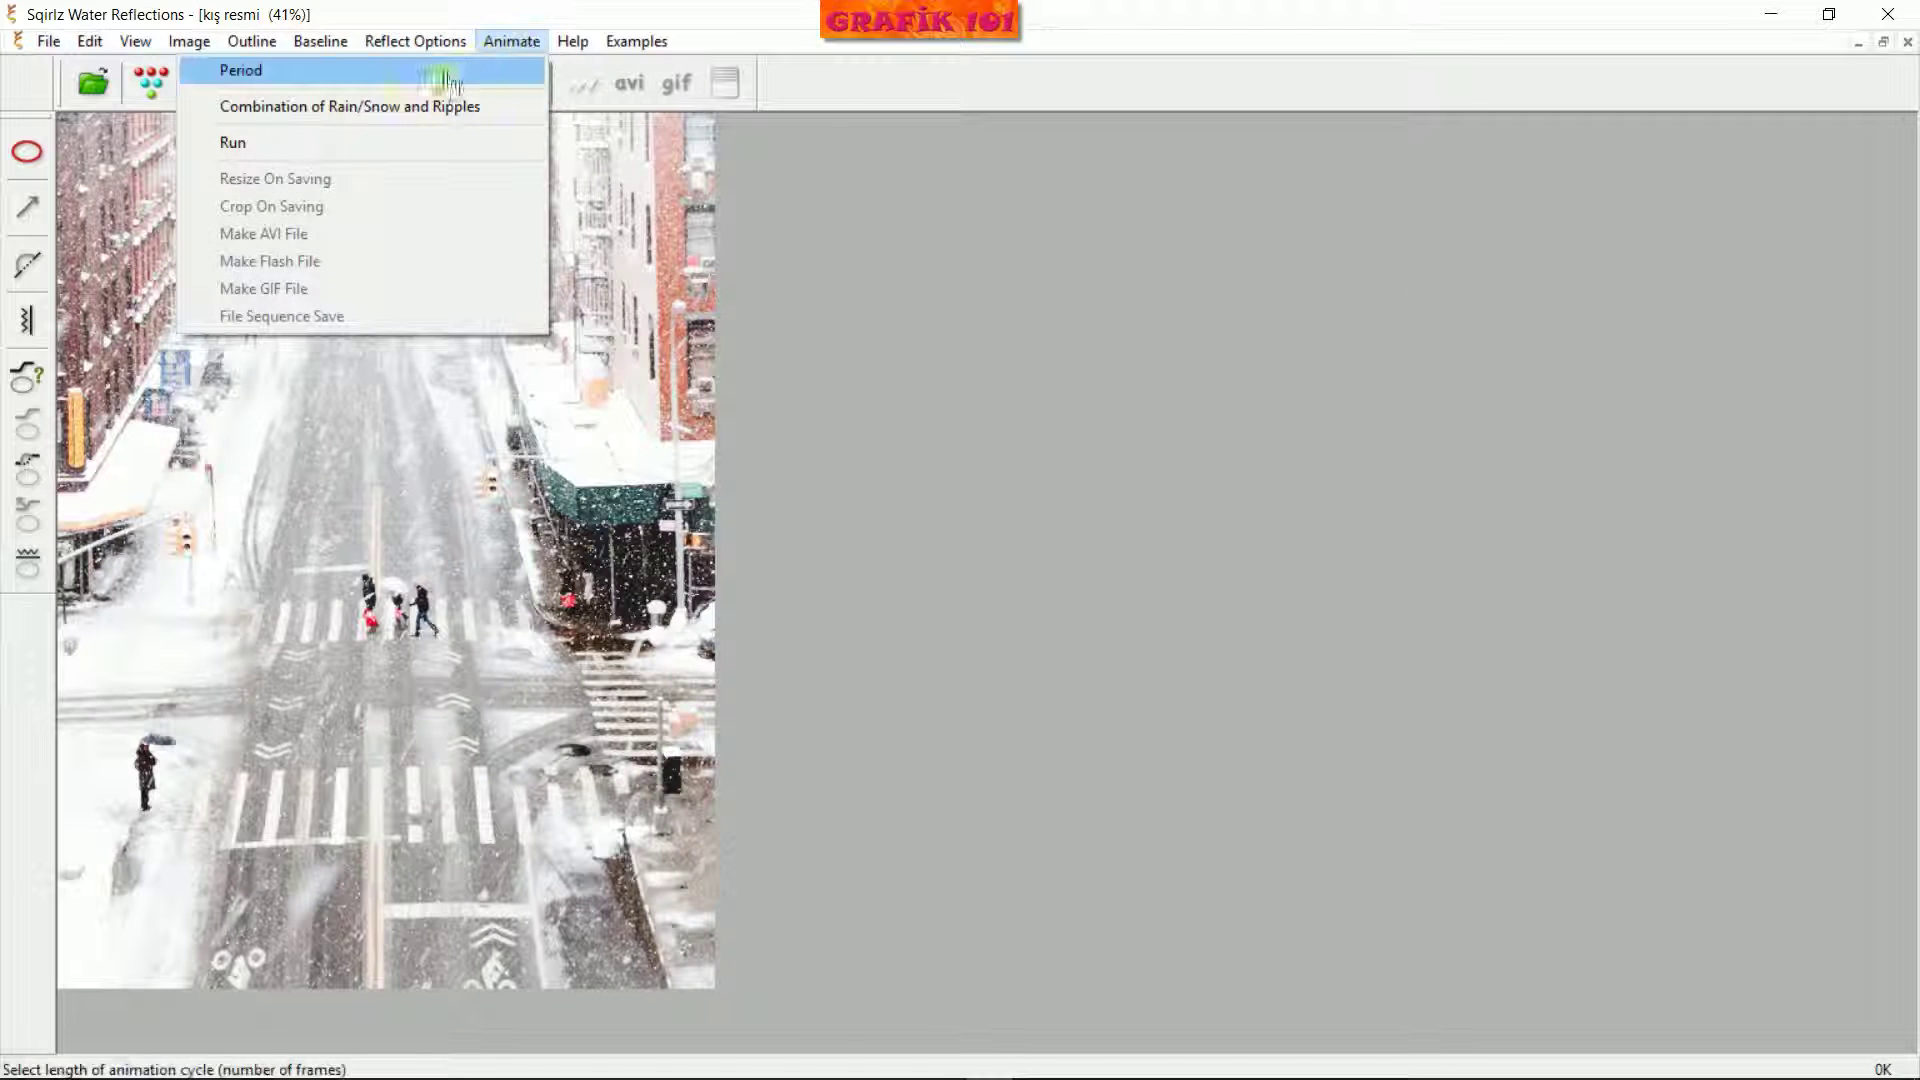
pyautogui.click(320, 142)
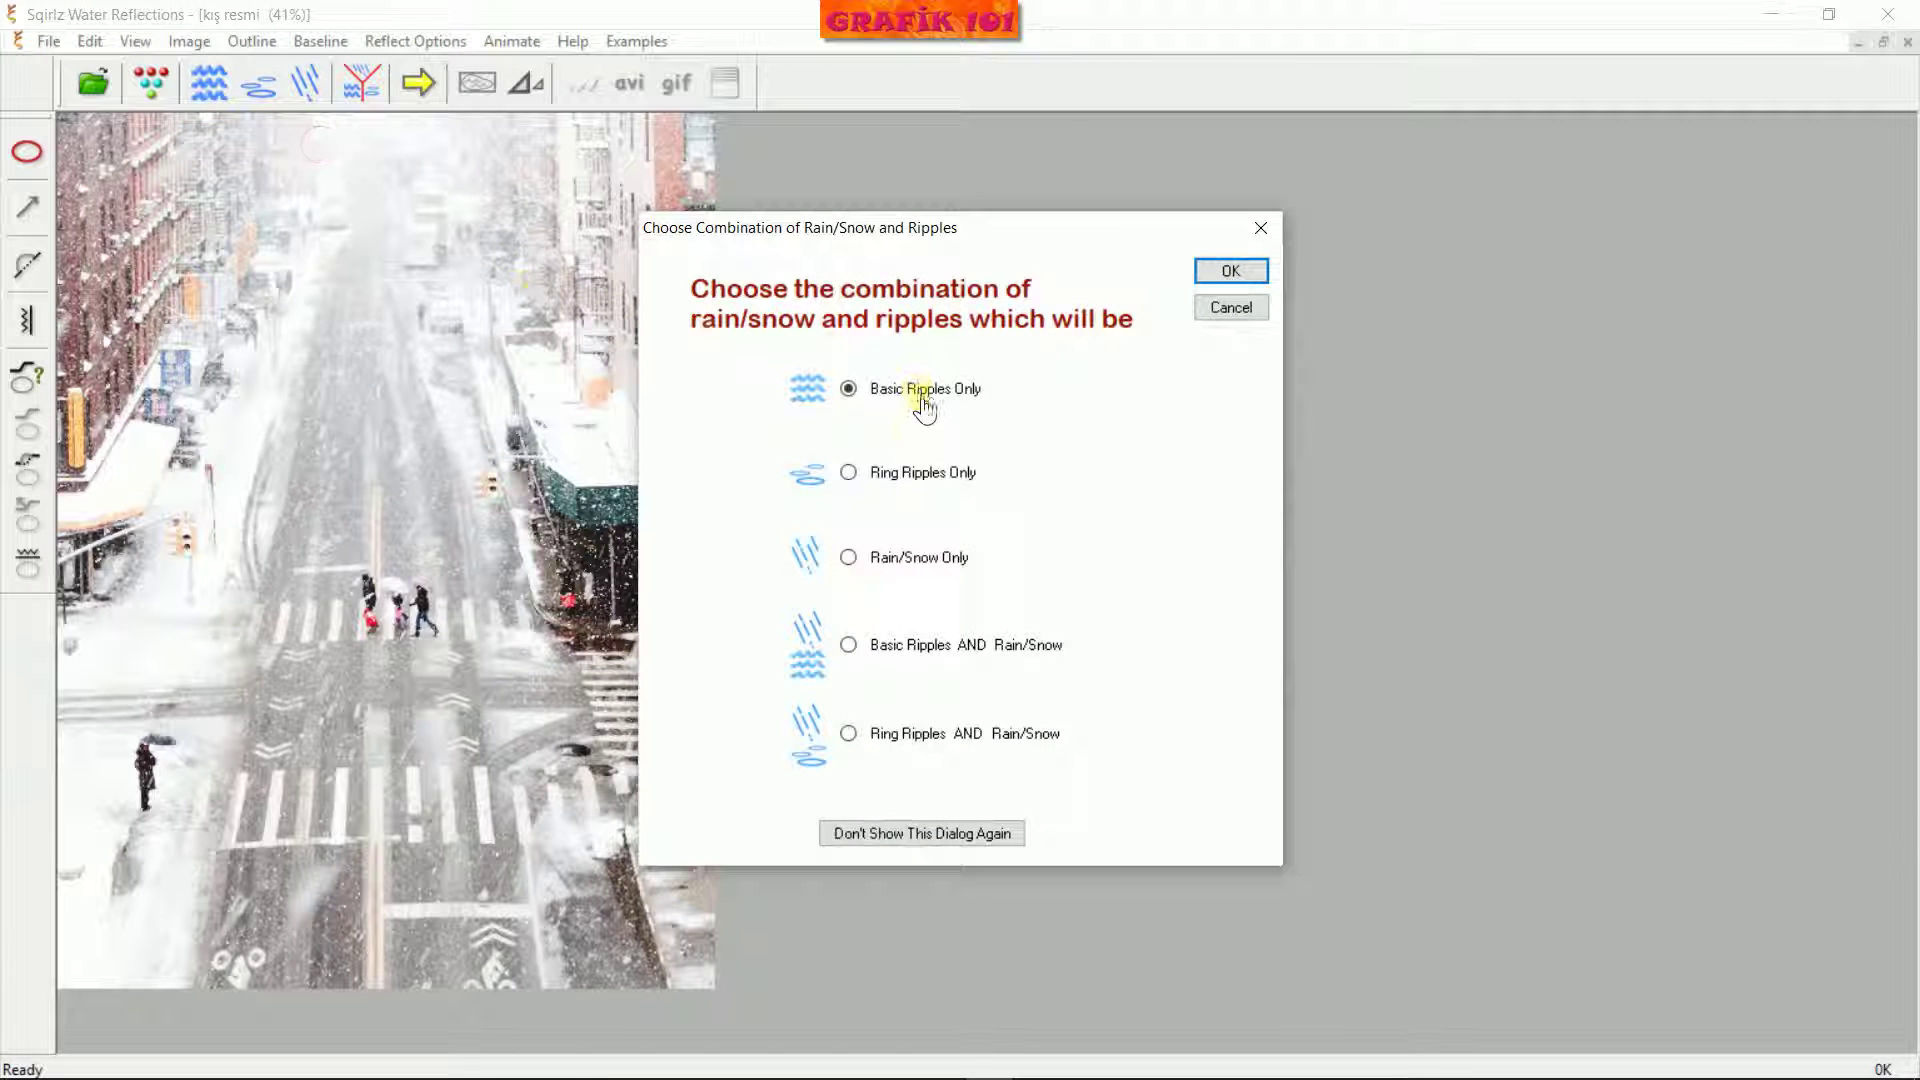
pyautogui.click(889, 566)
pyautogui.click(1226, 282)
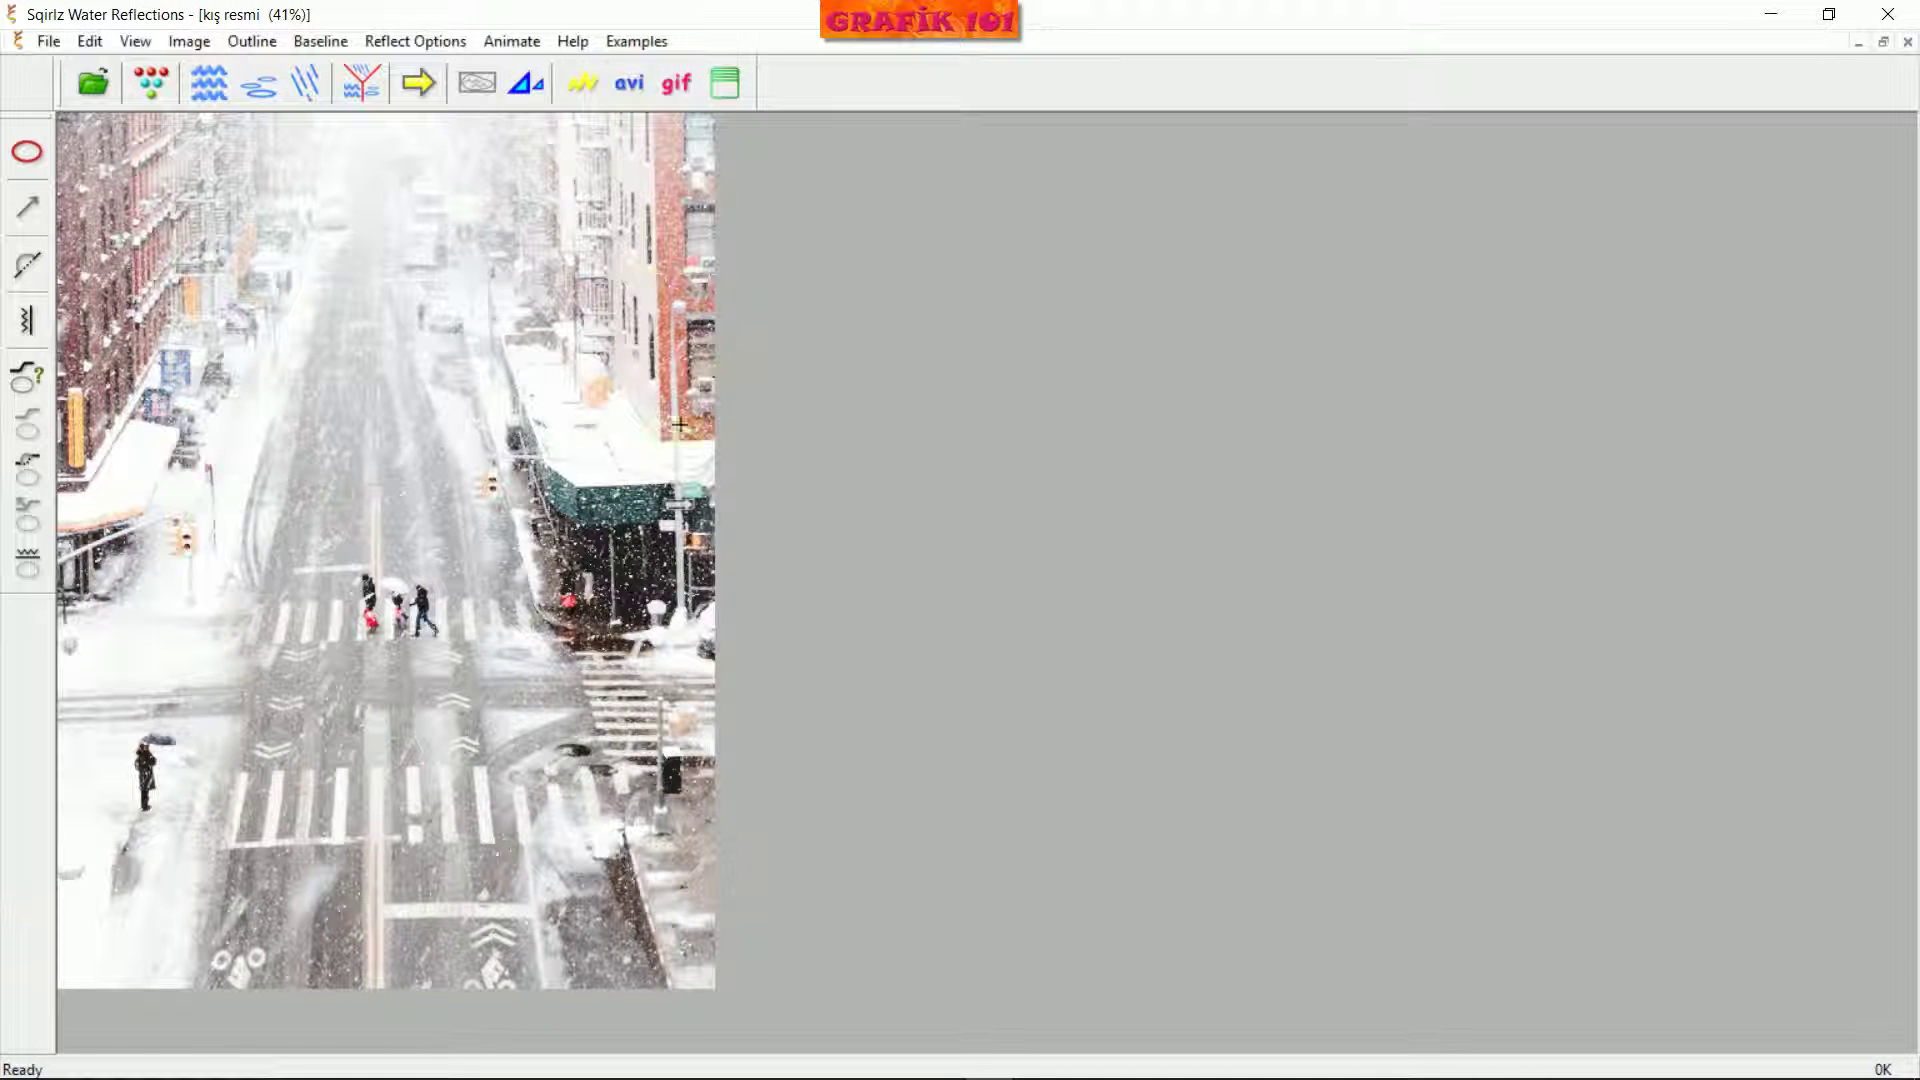
# Start an AVI export with the Rain/Snow Only combination and save it as "kış deneme" in the Kayıtlar folder
pyautogui.click(632, 100)
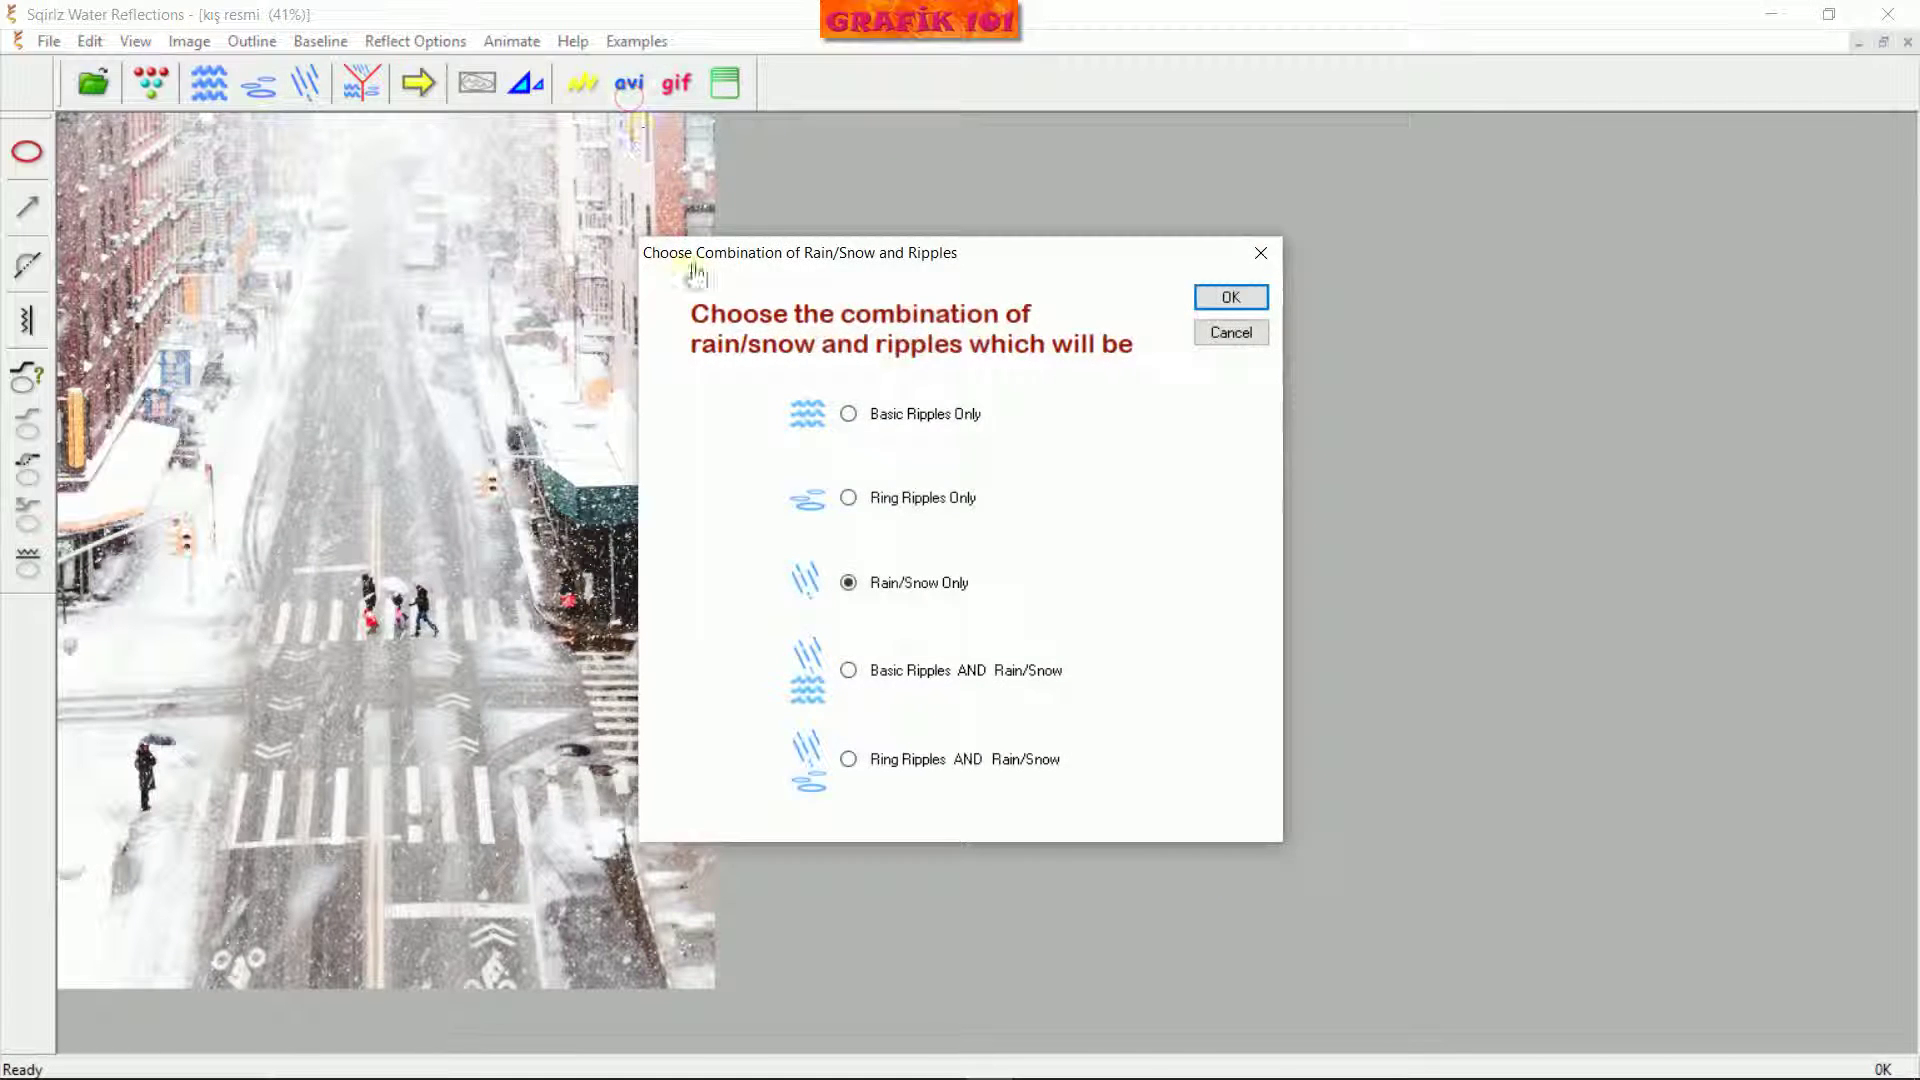
pyautogui.click(1227, 297)
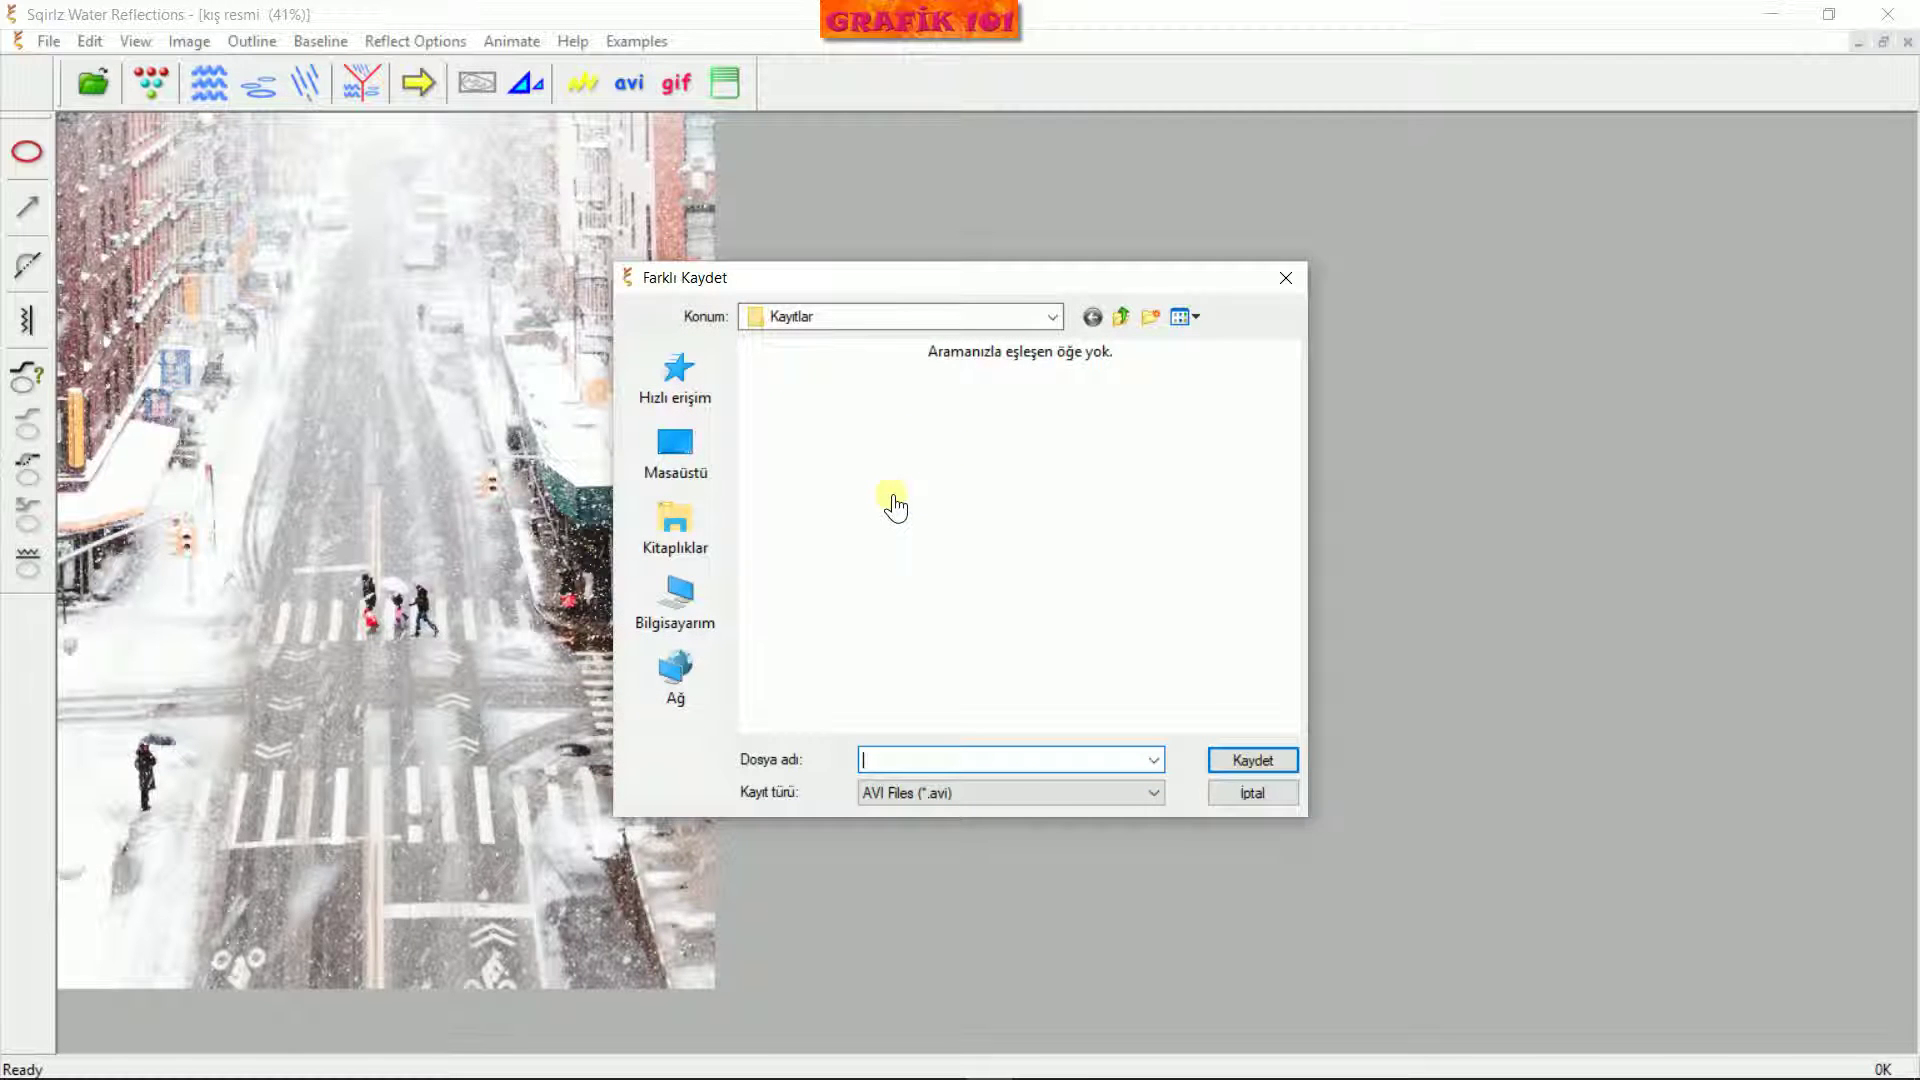
pyautogui.write('kış')
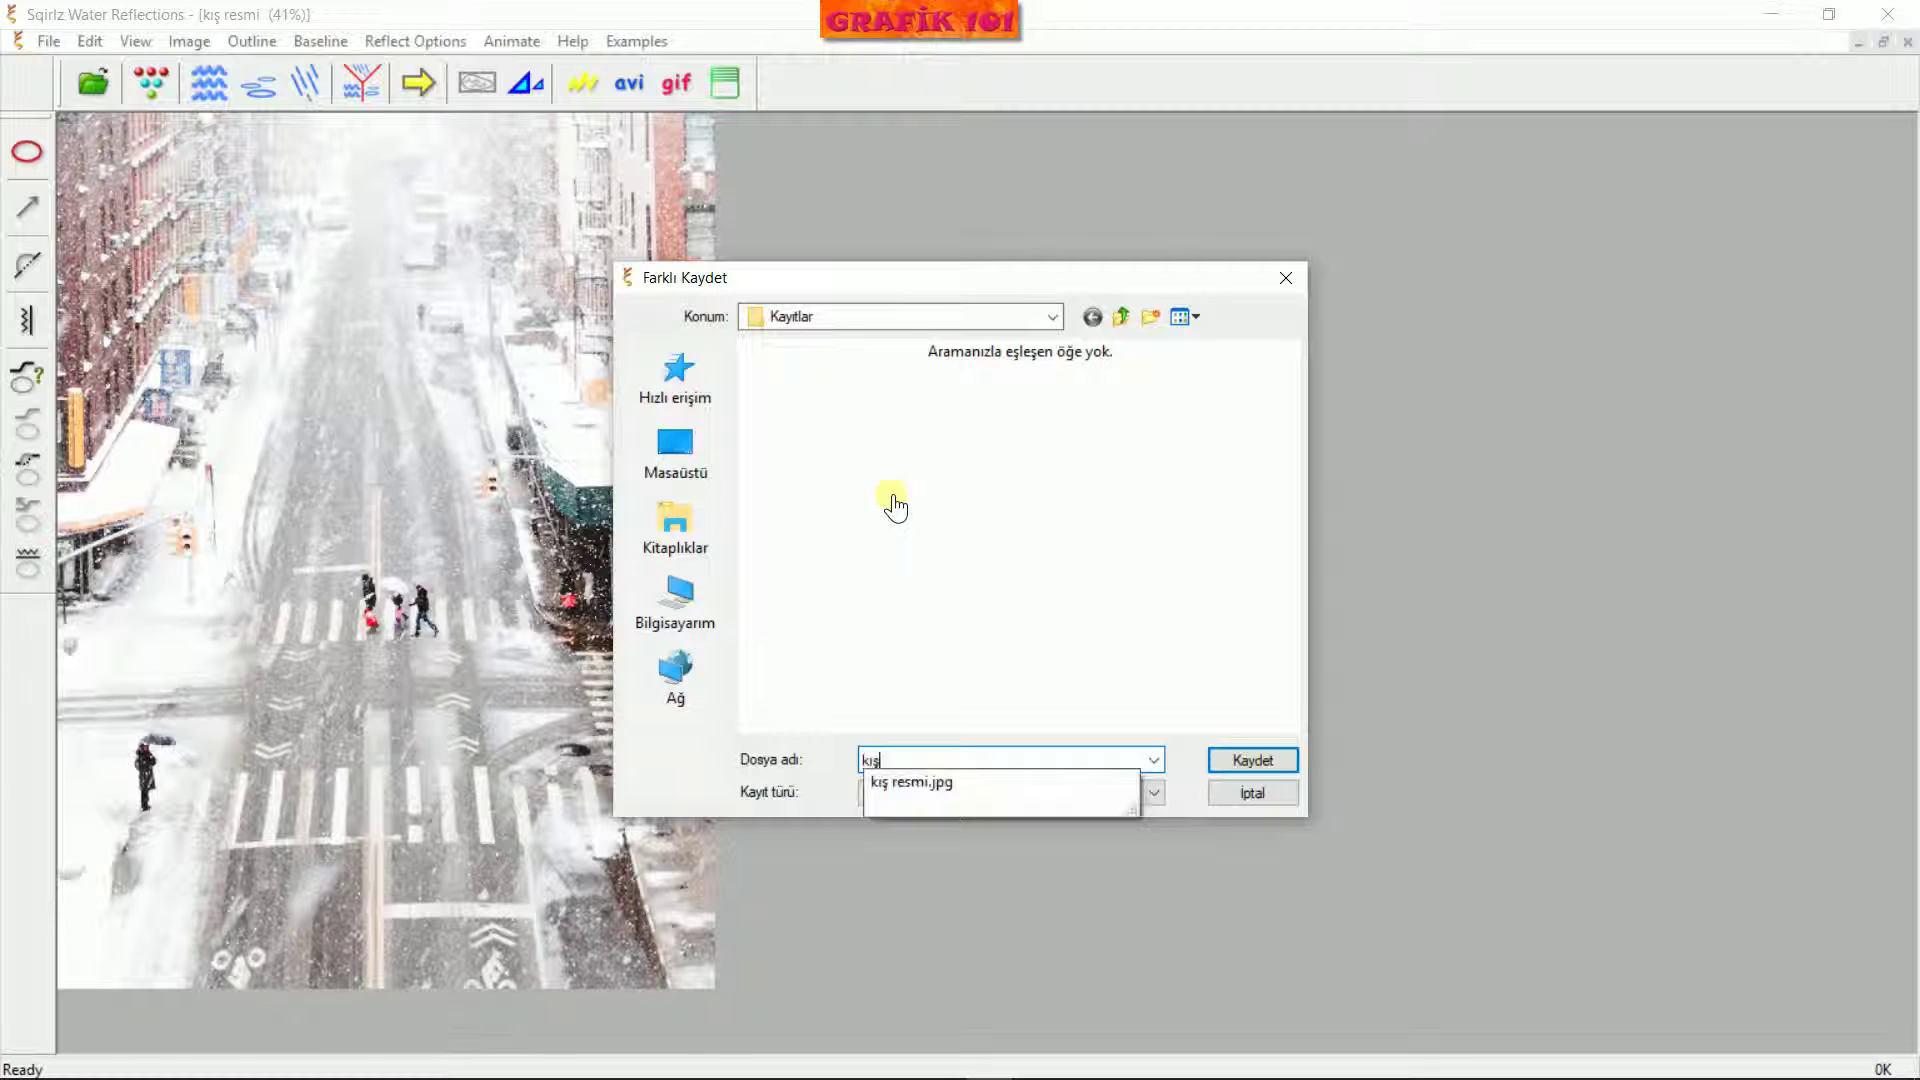
pyautogui.write('deri')
pyautogui.press('BackSpace')
pyautogui.press('BackSpace')
pyautogui.press('BackSpace')
pyautogui.write('d')
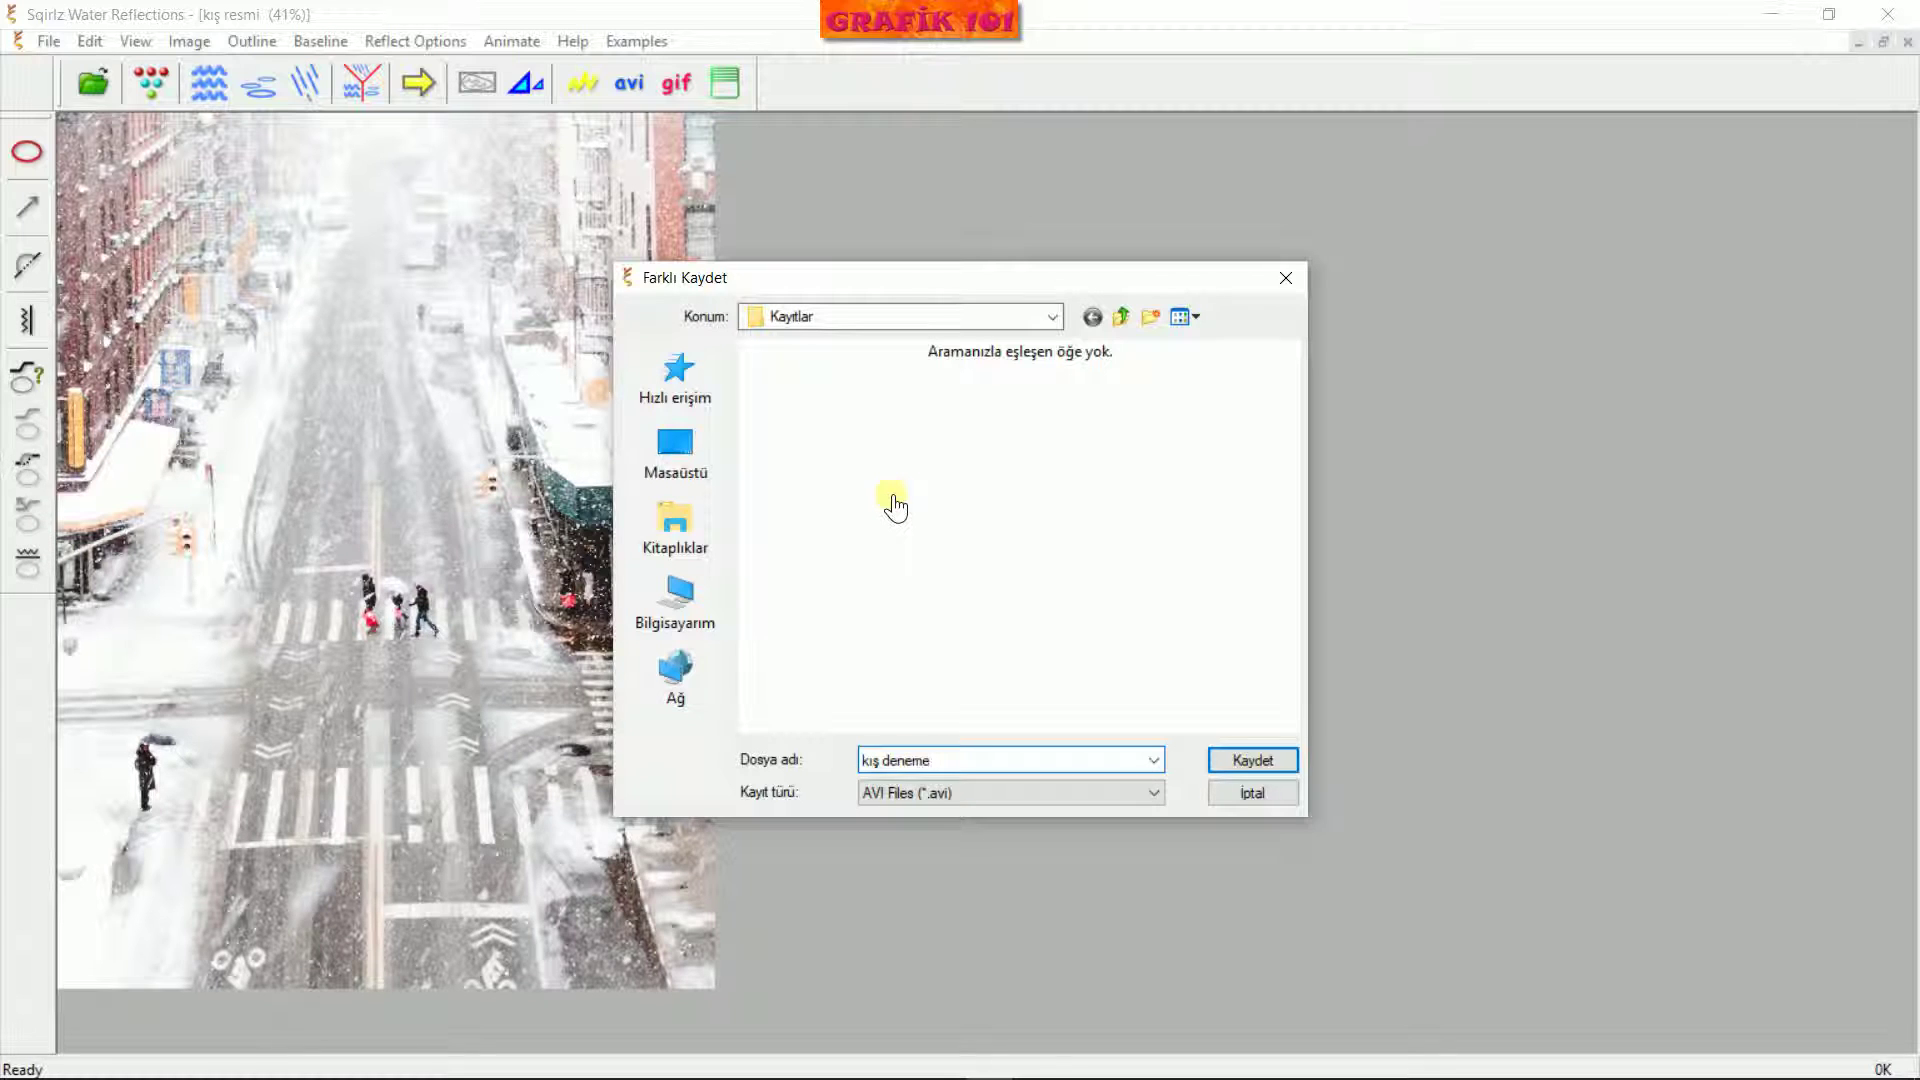
pyautogui.click(1230, 757)
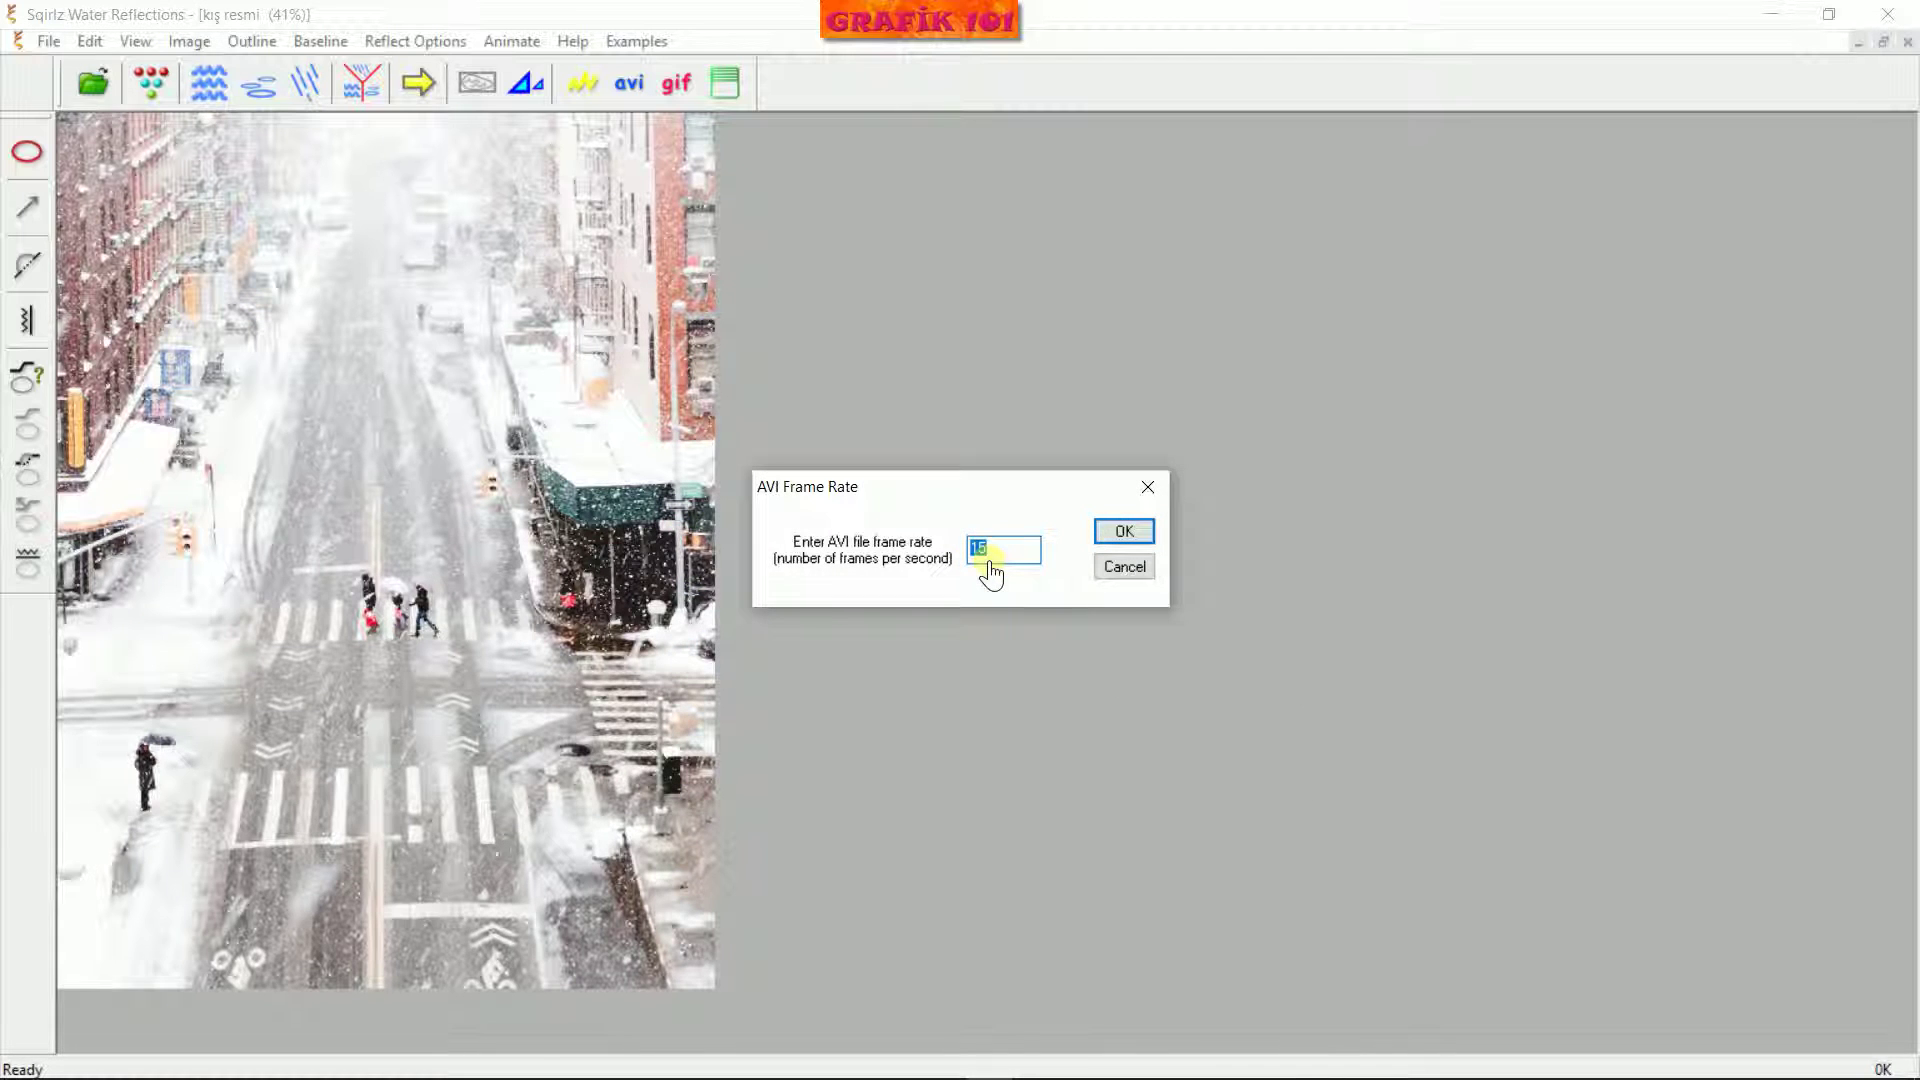
# Accept the AVI frame rate, choose the third Microsoft MPEG-4 Video Codec entry as compressor and finish saving the animation
pyautogui.click(1120, 532)
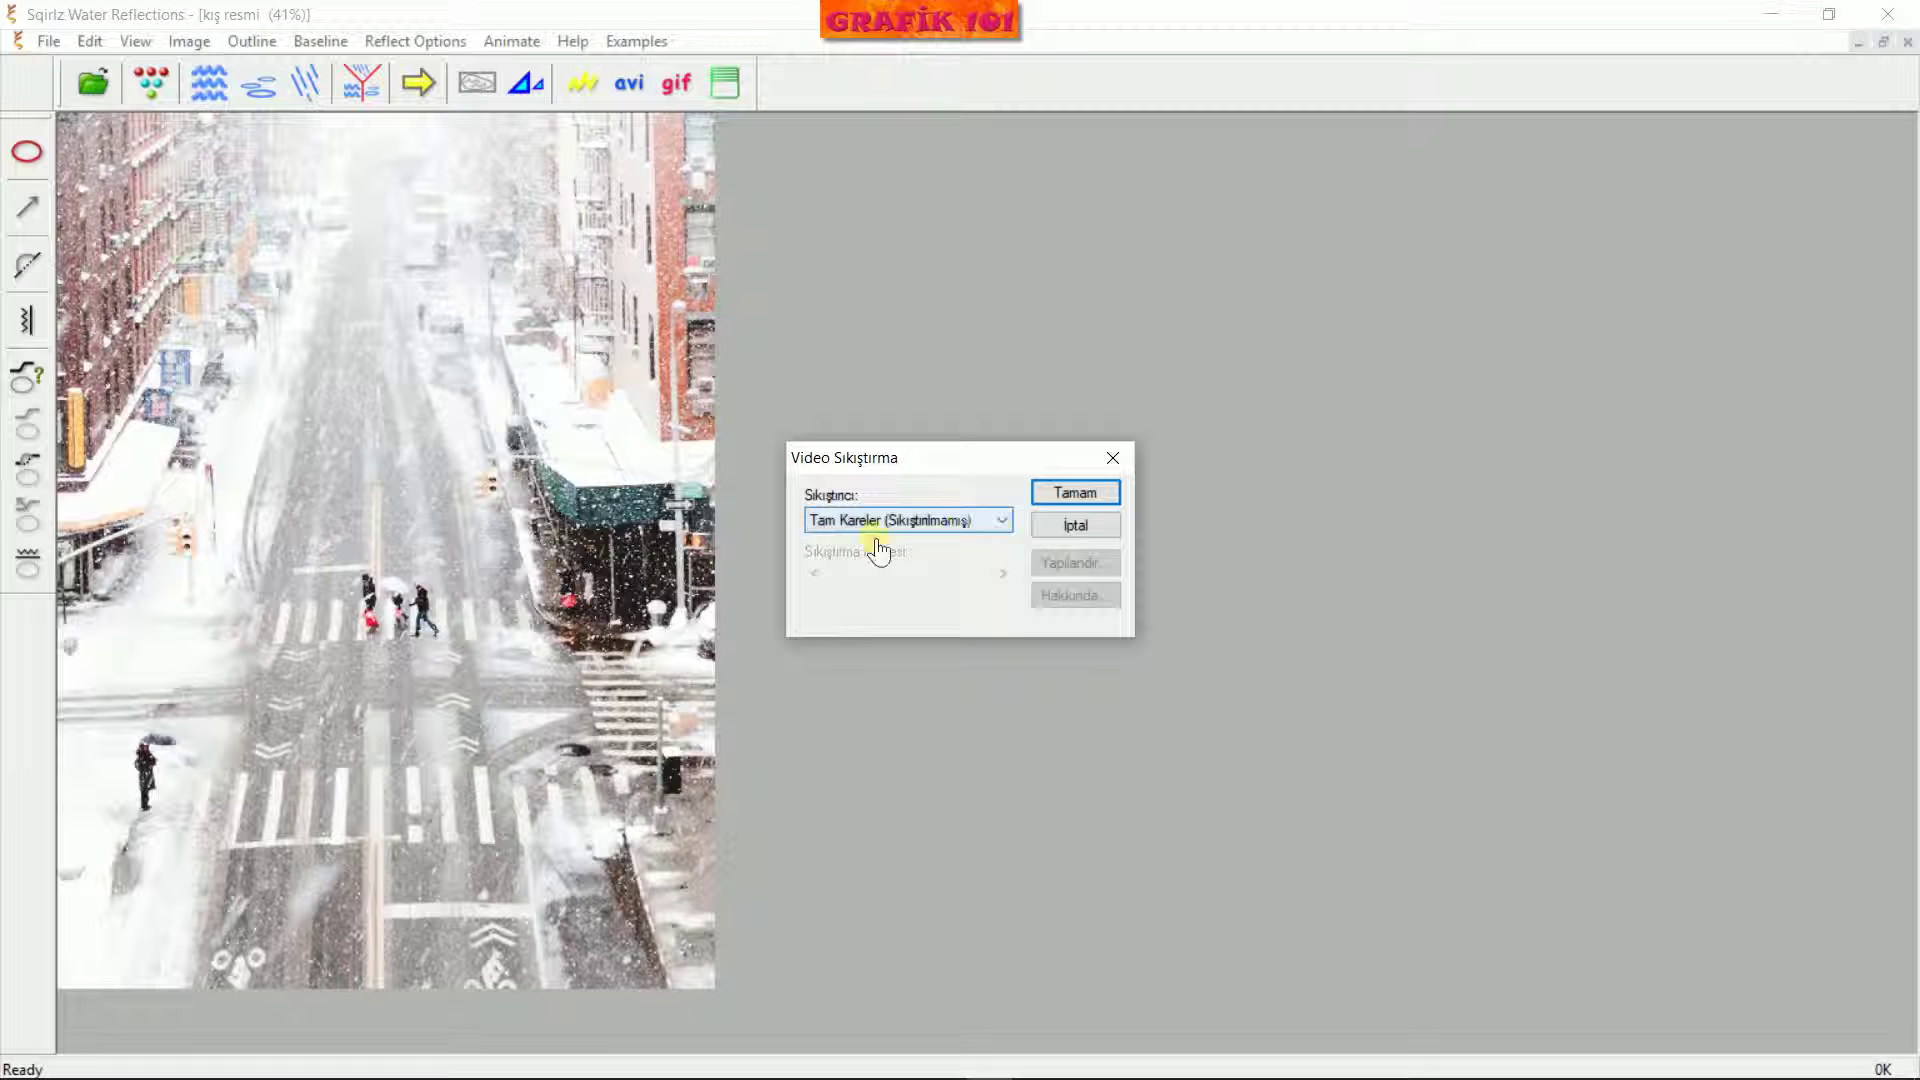
pyautogui.click(958, 522)
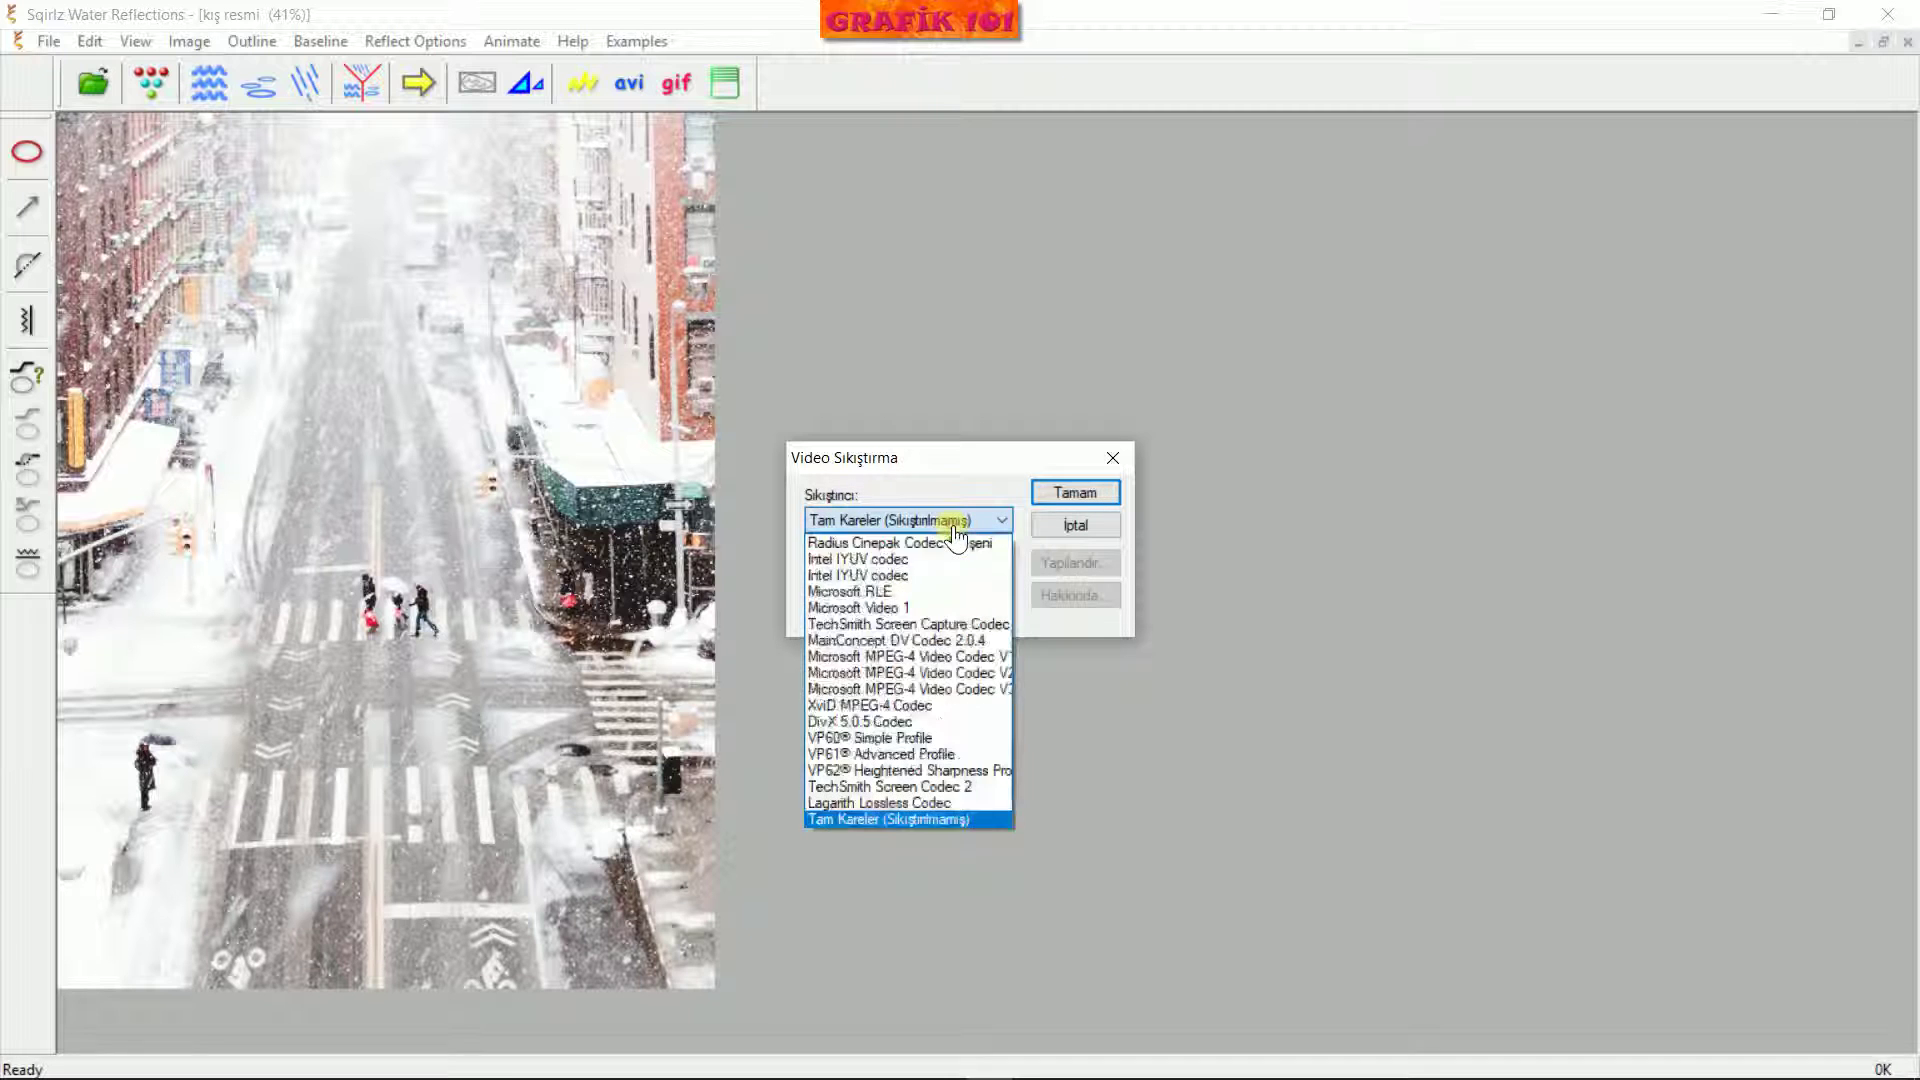
pyautogui.click(929, 689)
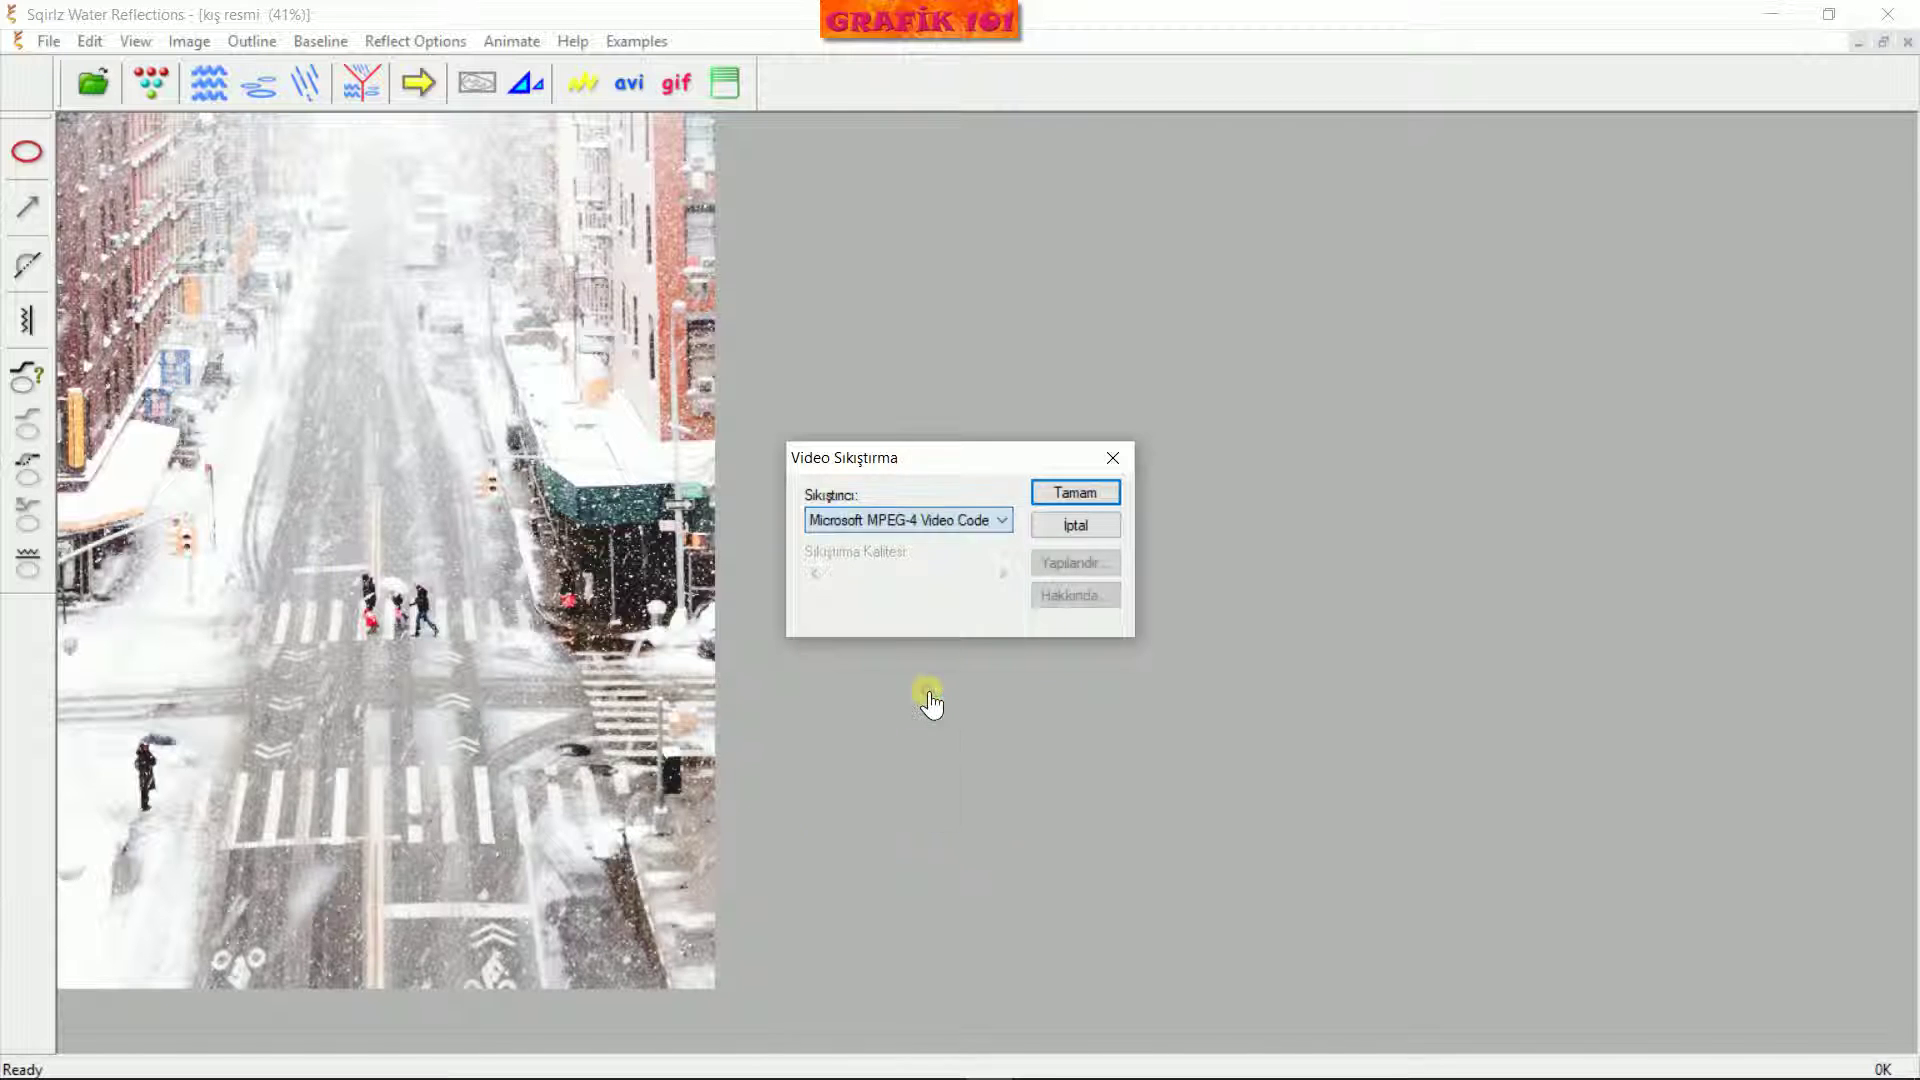
pyautogui.click(1066, 494)
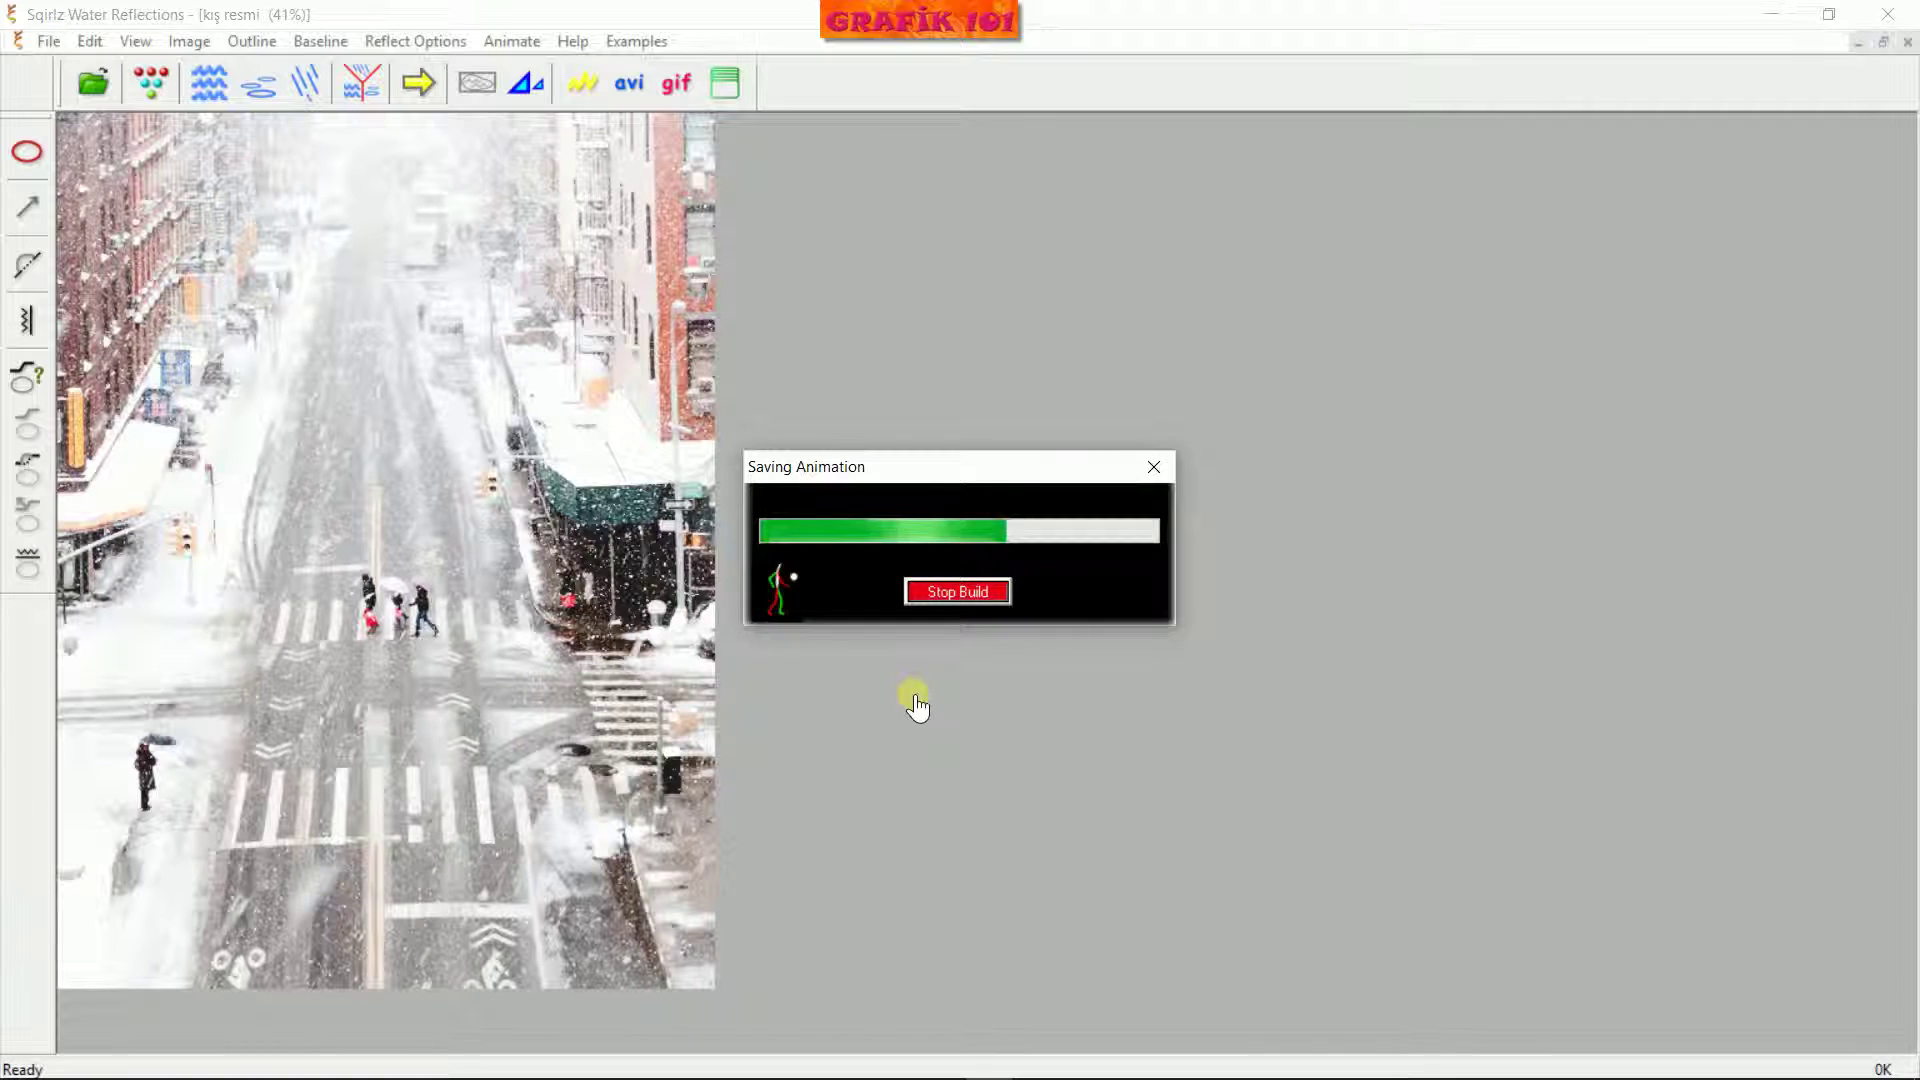
pyautogui.click(1124, 617)
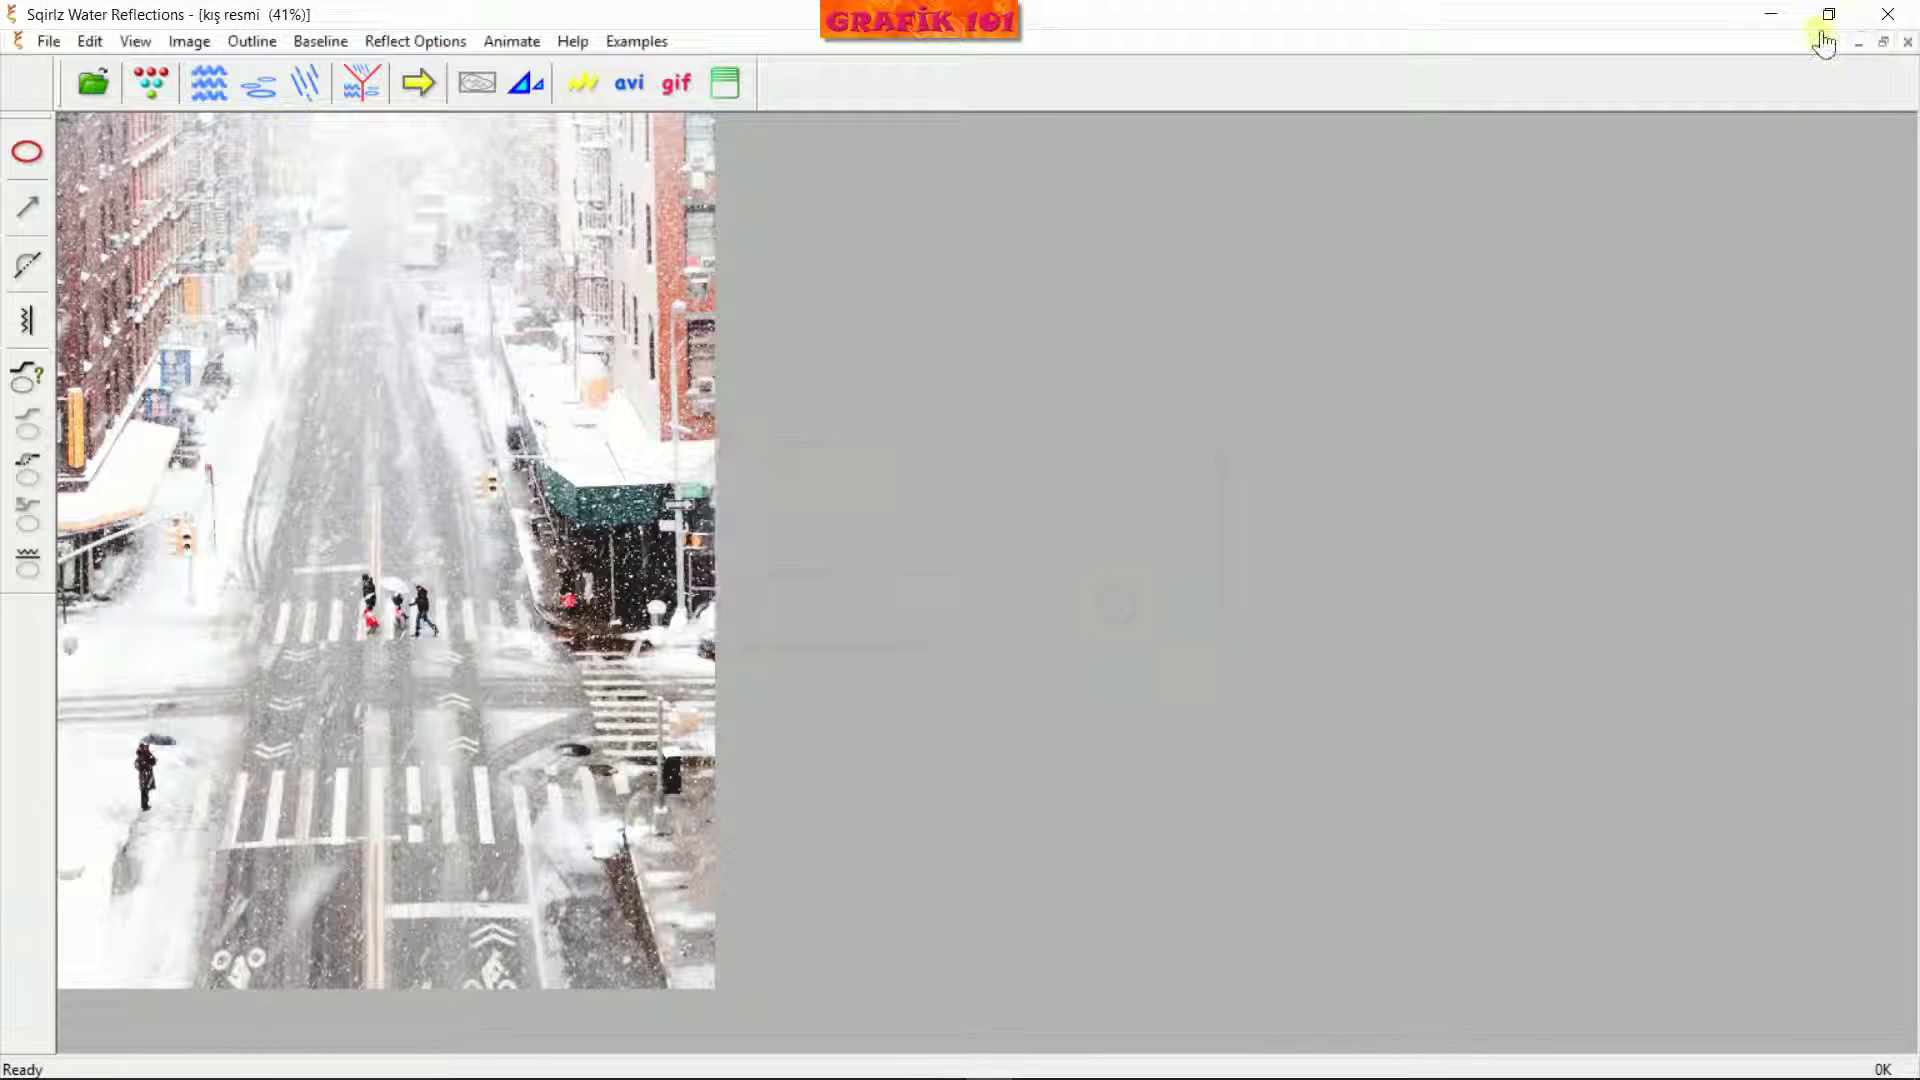
# Open the Kayıtlar folder from the desktop, play "kış deneme" full screen in VLC, and put the player and folder away
pyautogui.click(1771, 14)
pyautogui.doubleClick(979, 64)
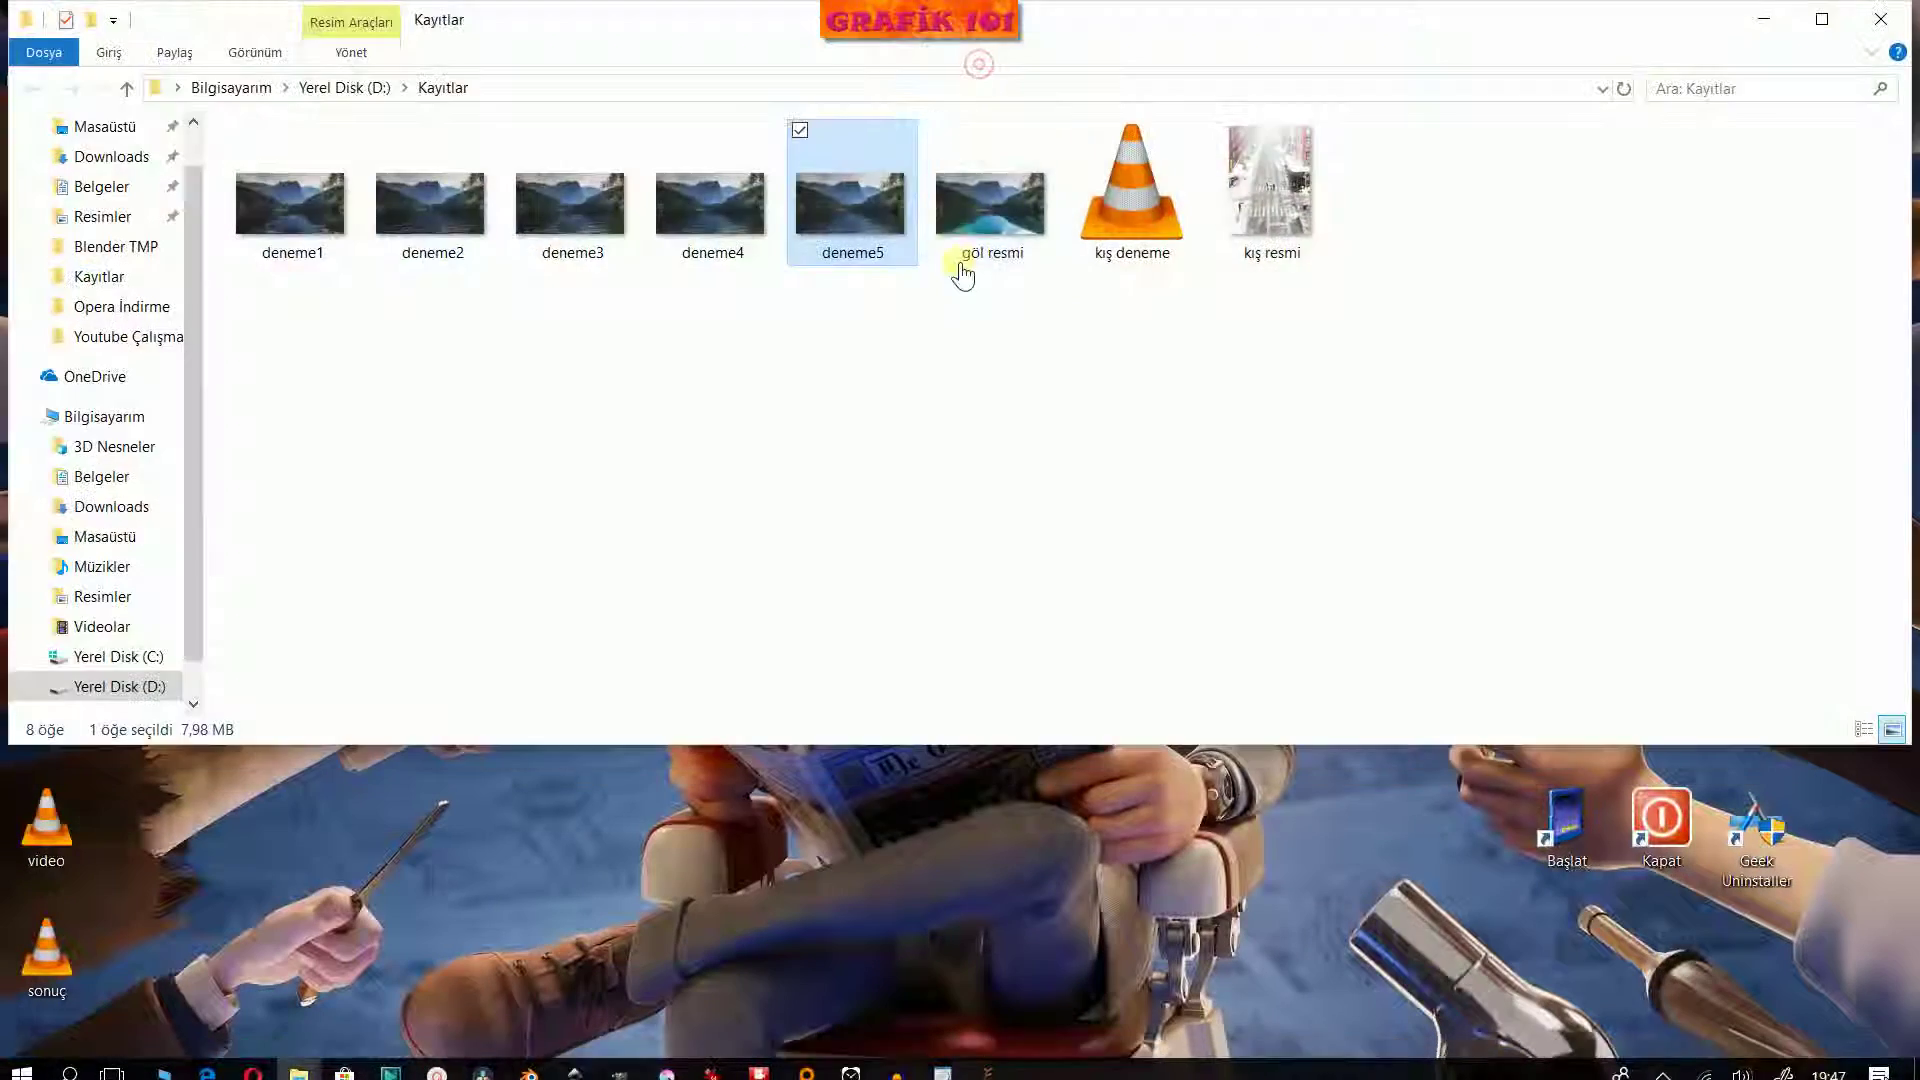
pyautogui.doubleClick(1130, 190)
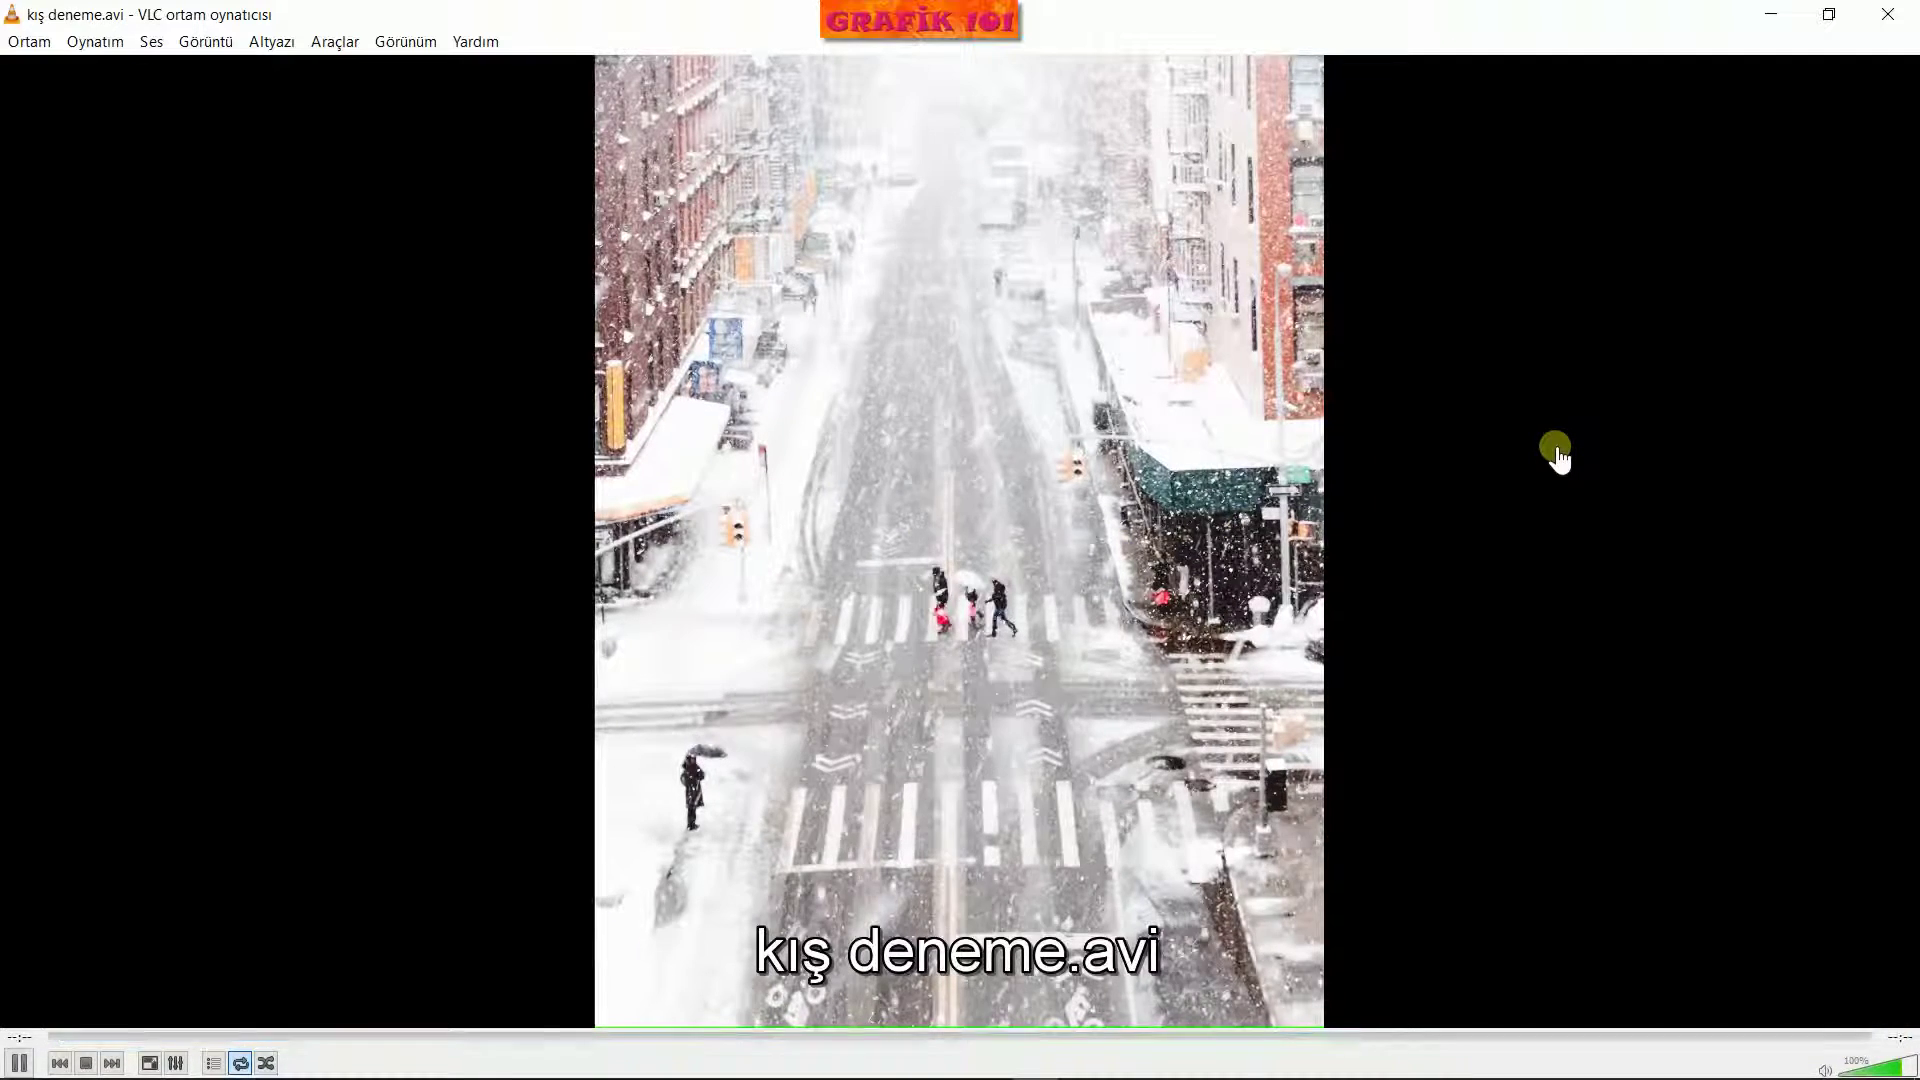
pyautogui.doubleClick(1556, 450)
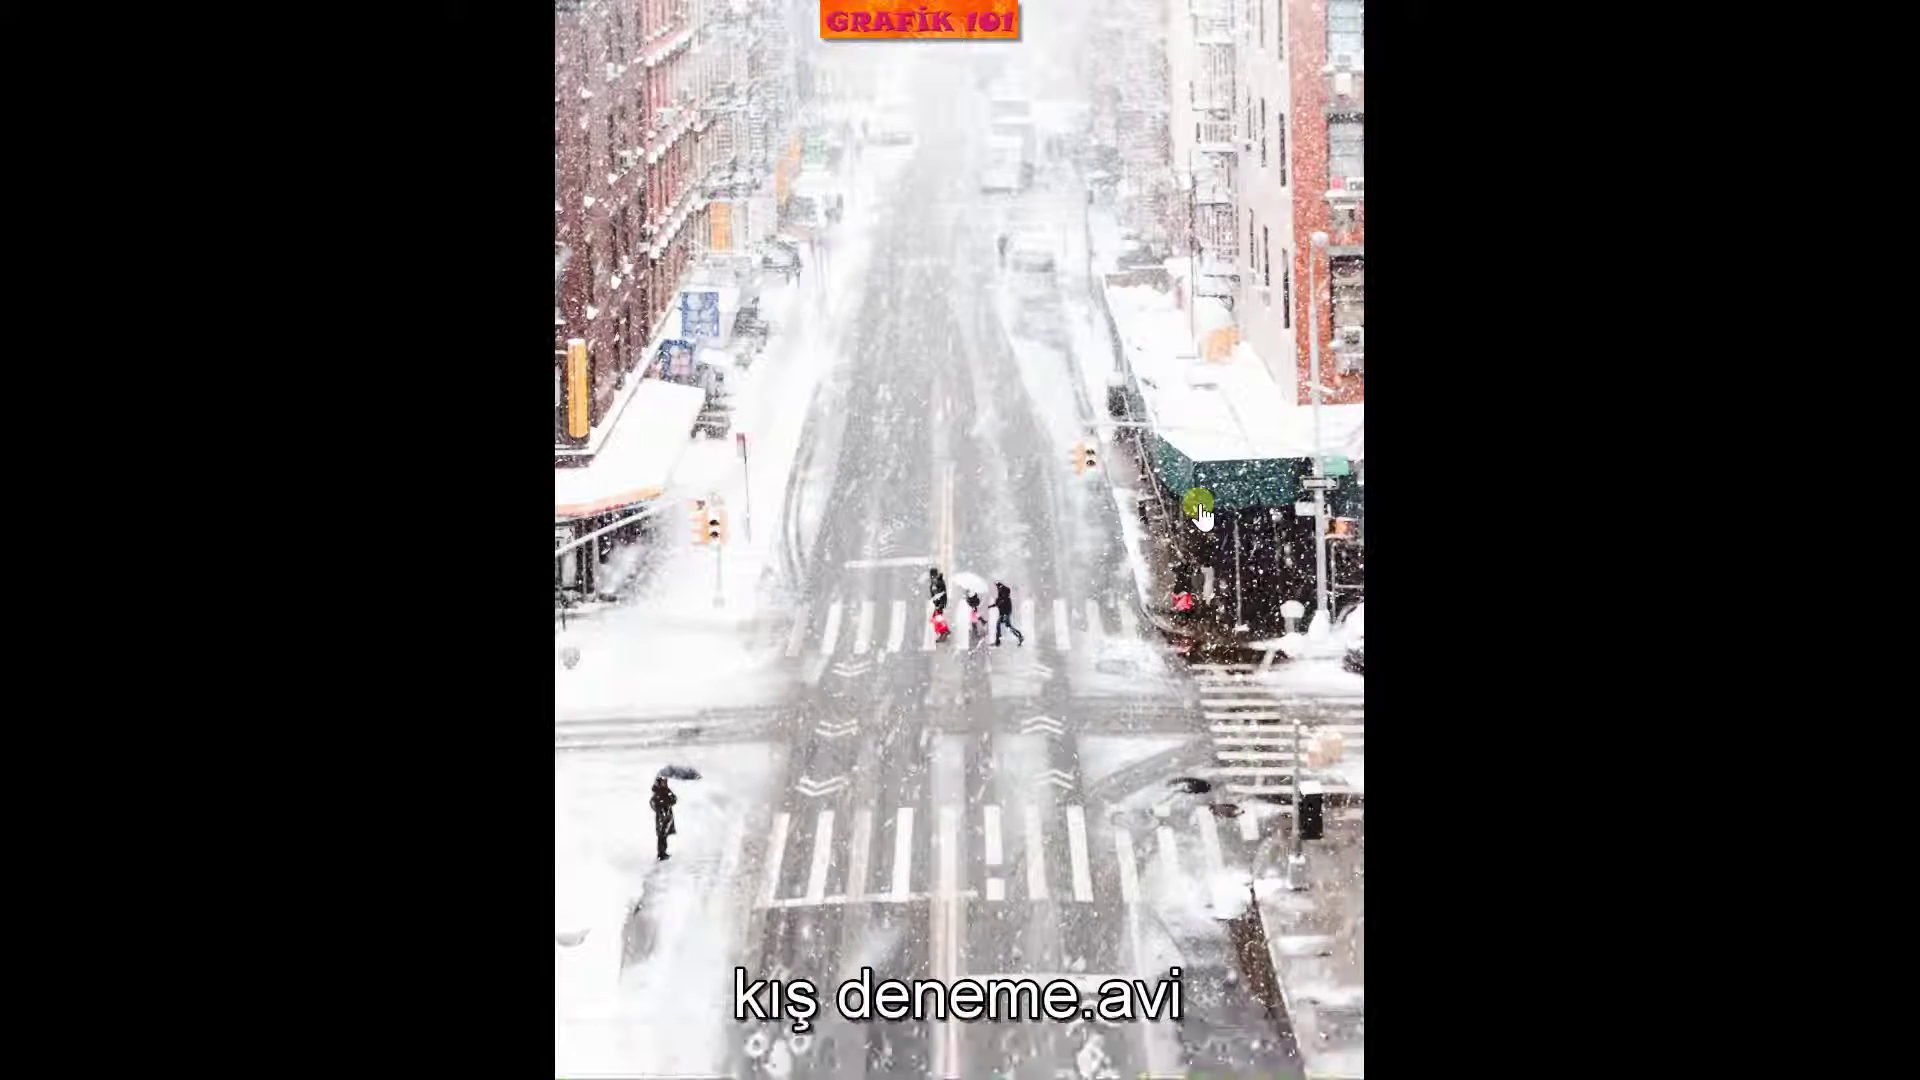
pyautogui.doubleClick(1180, 803)
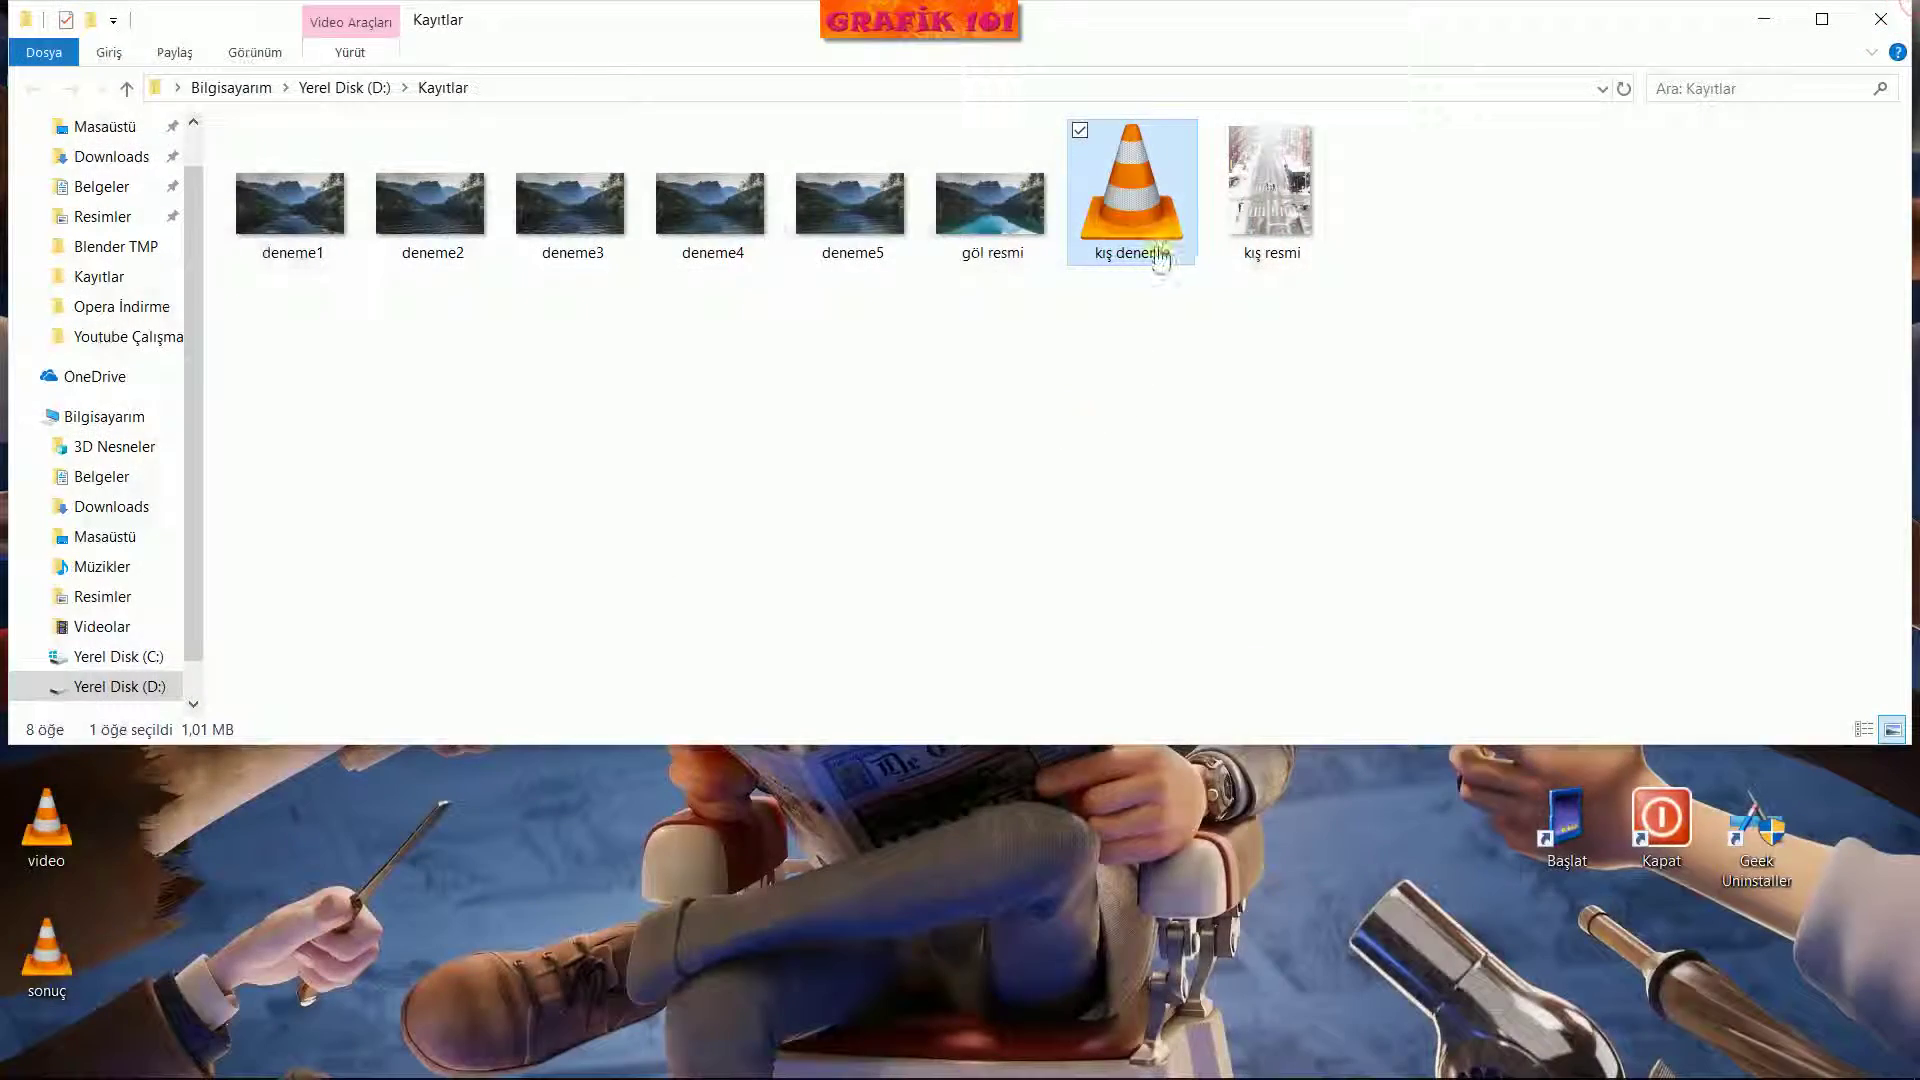
pyautogui.click(1759, 20)
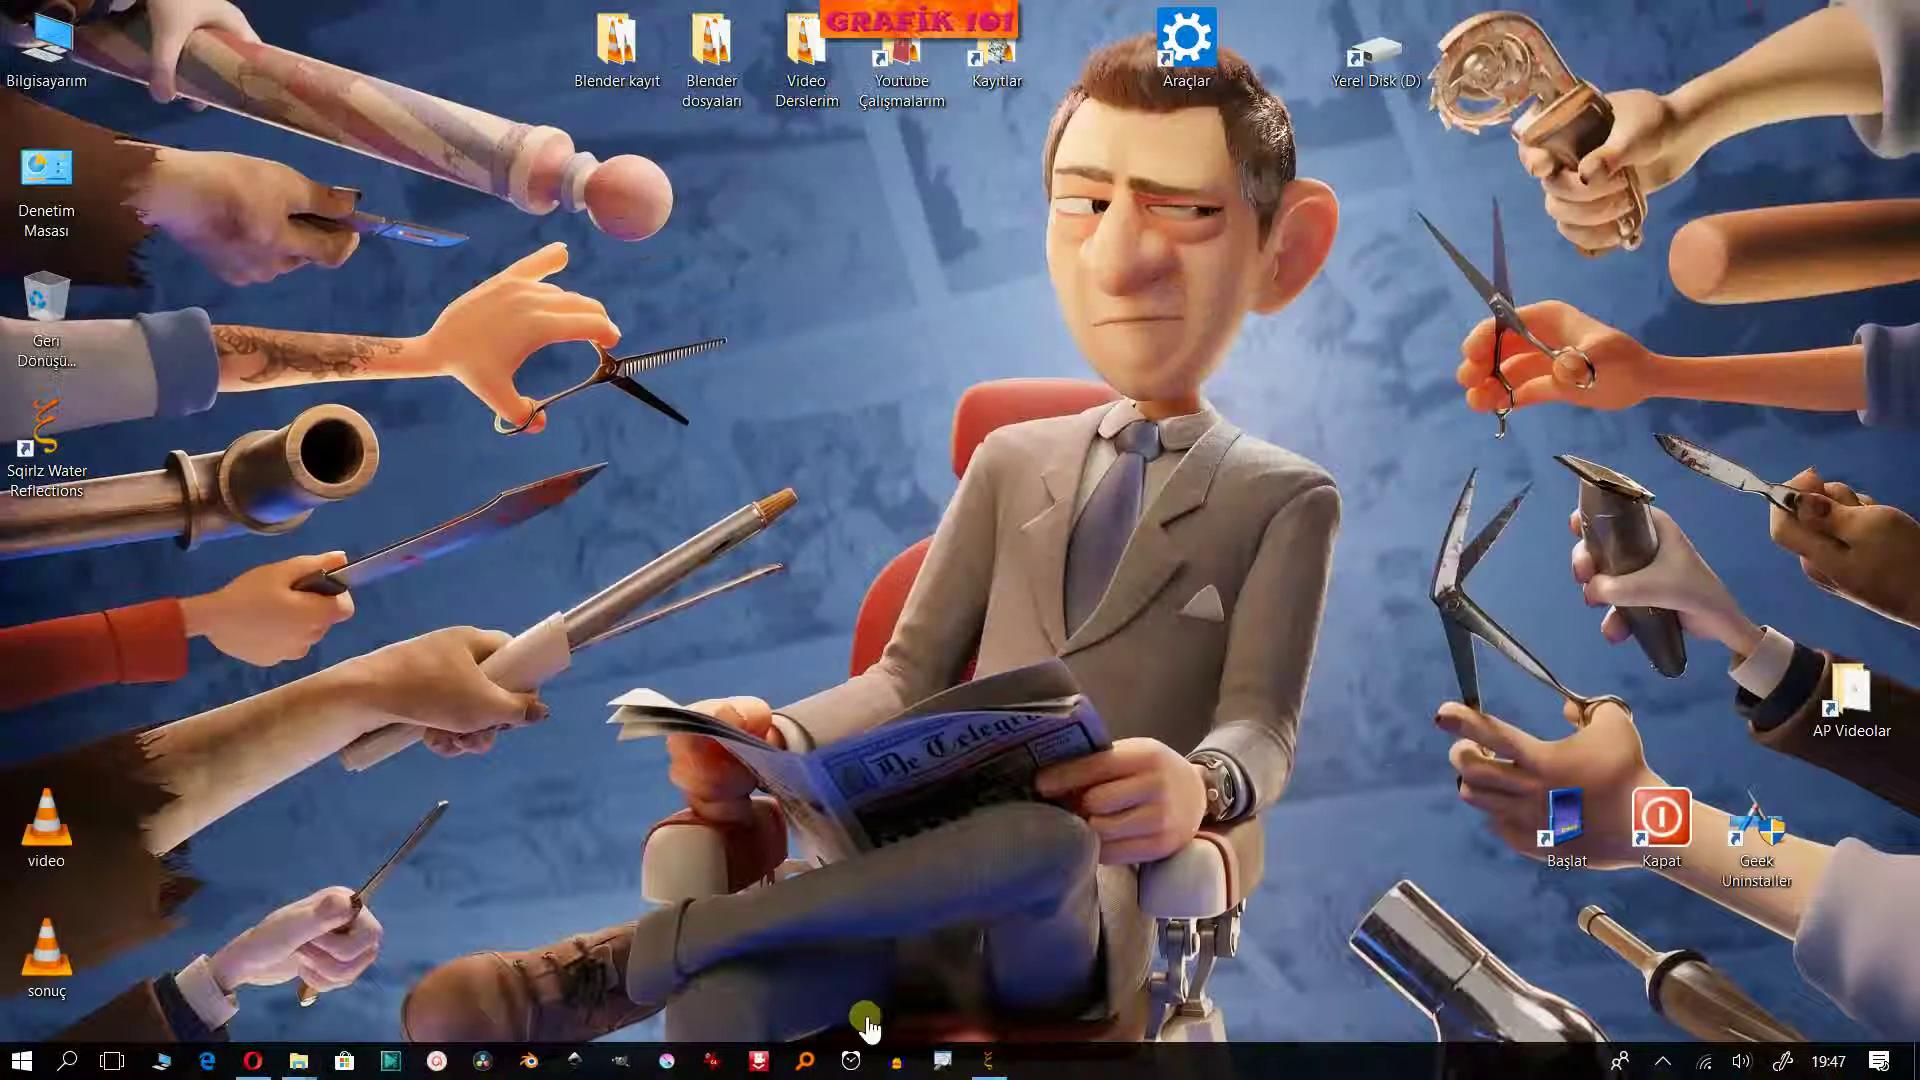
# Switch back to Sqirlz Water Reflections and set a new animation period in frames per cycle
pyautogui.click(976, 1062)
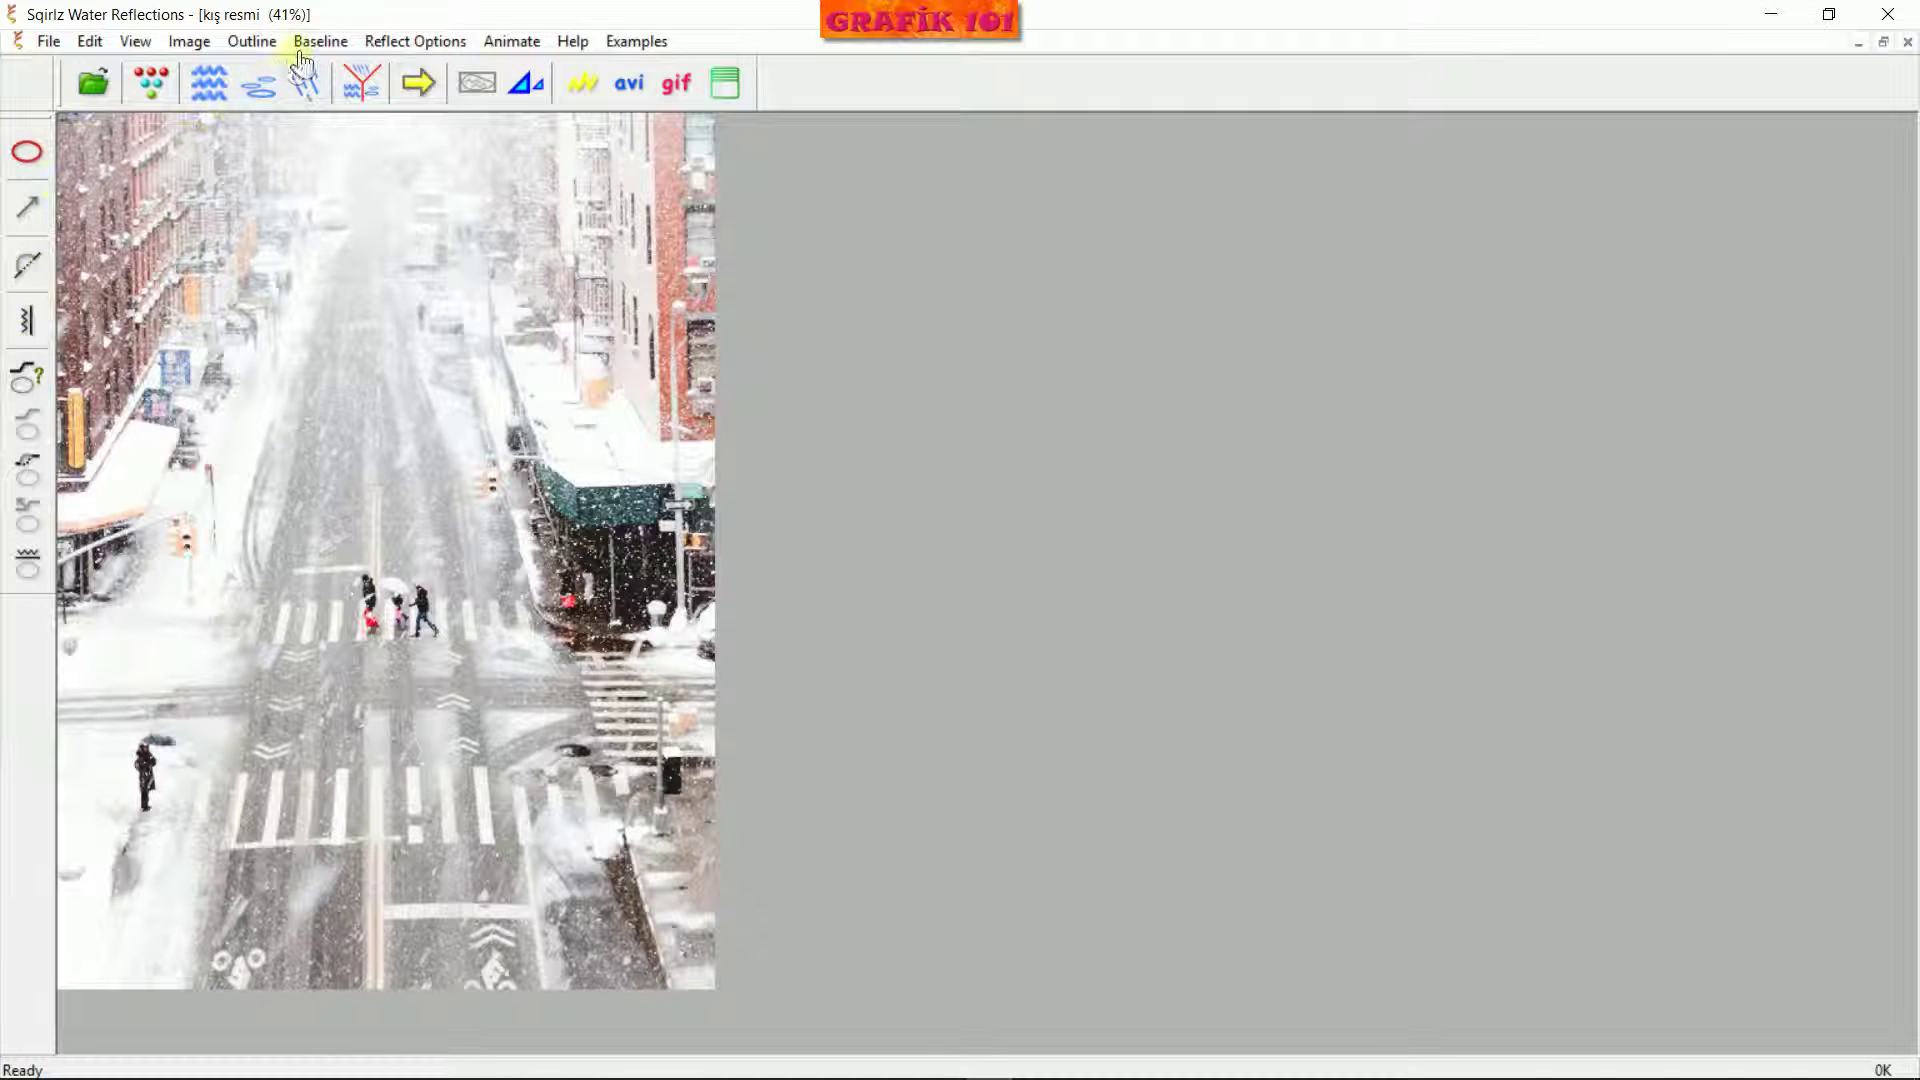
pyautogui.click(492, 41)
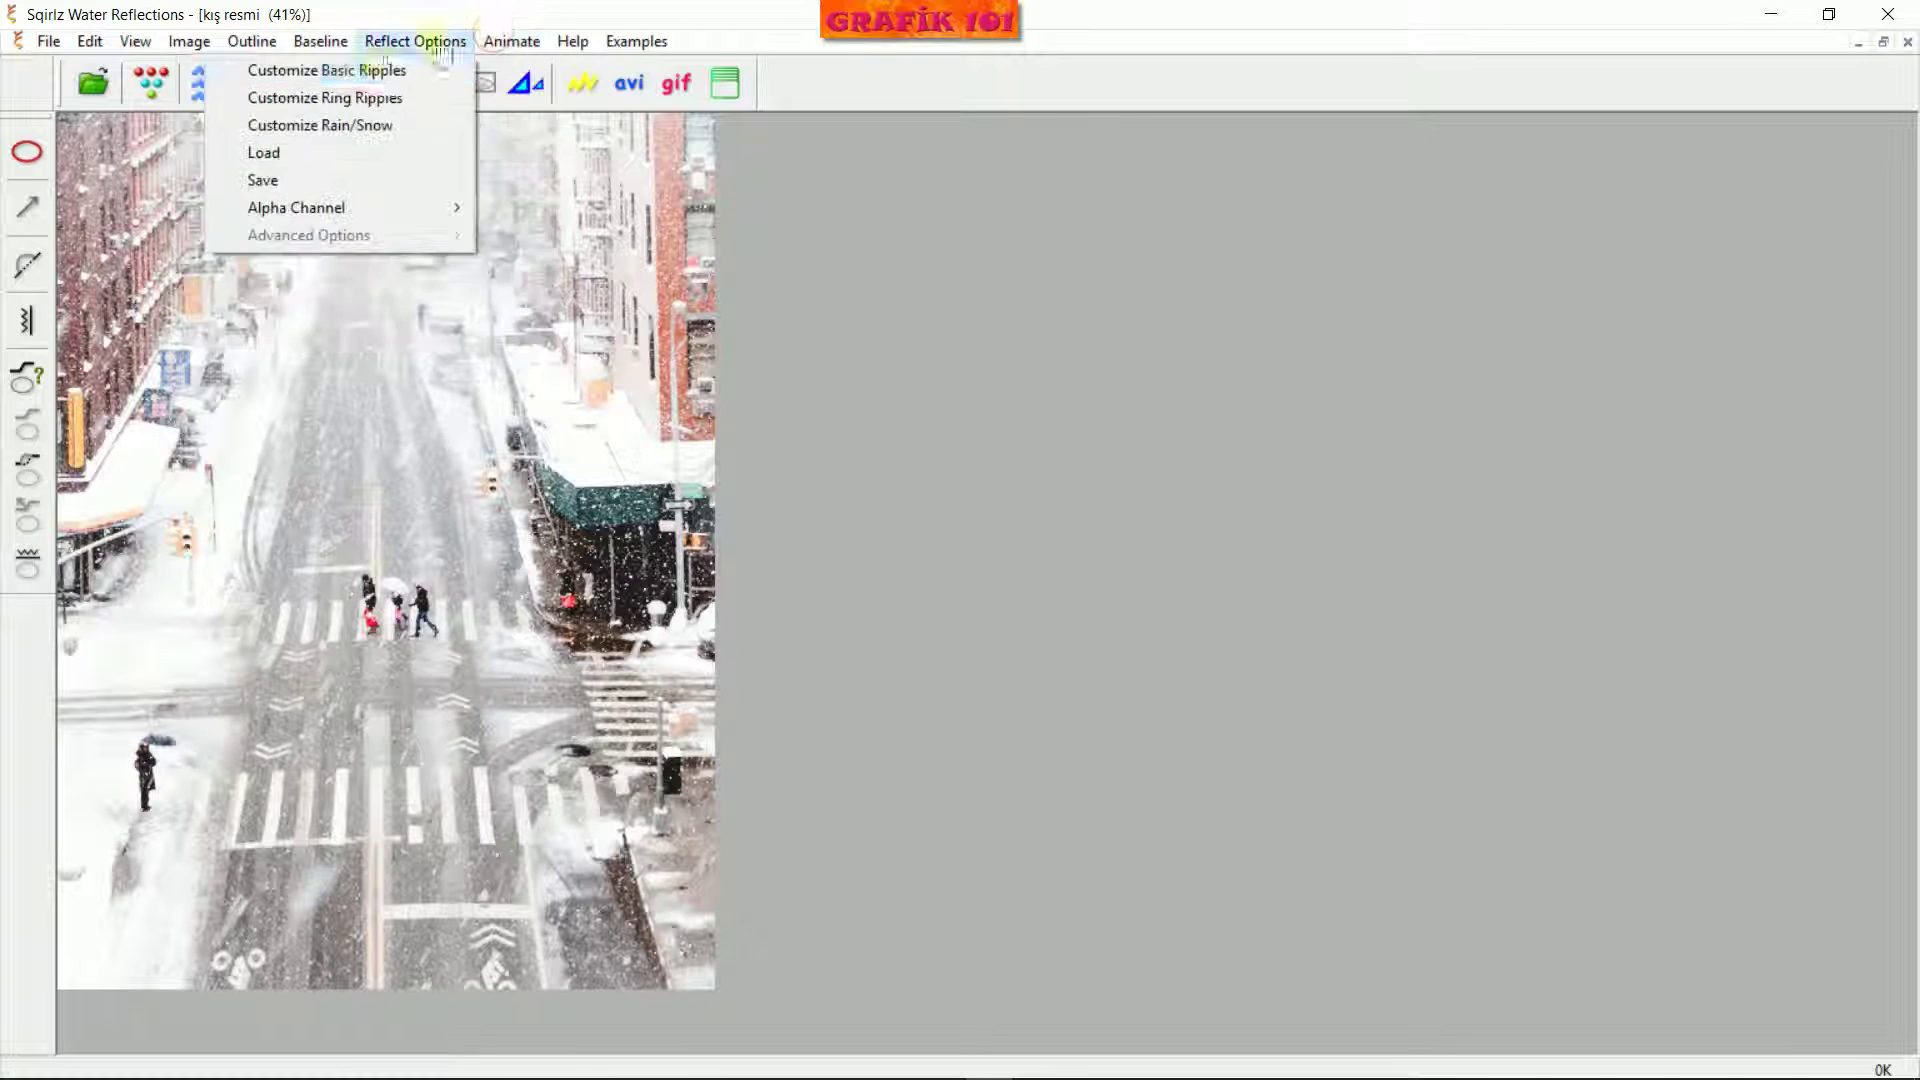
pyautogui.moveTo(420, 41)
pyautogui.click(166, 98)
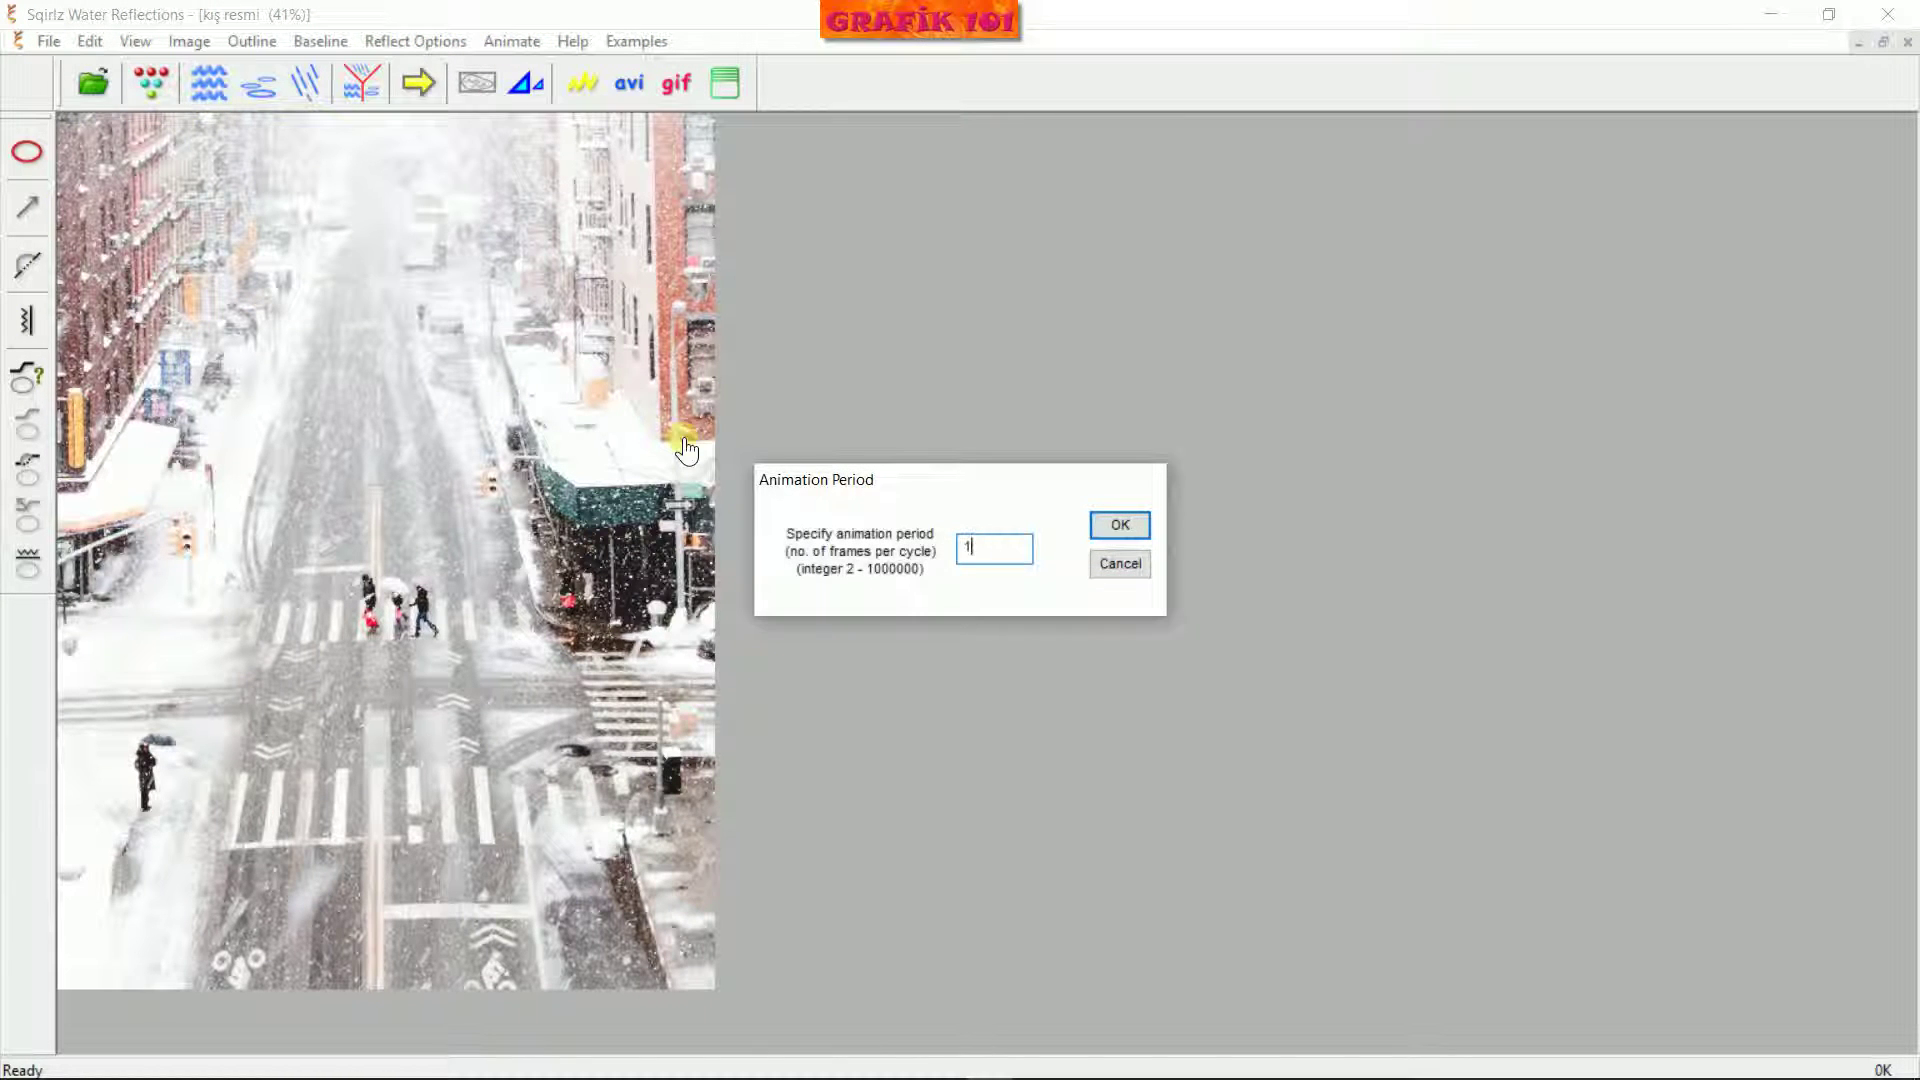
pyautogui.click(1114, 526)
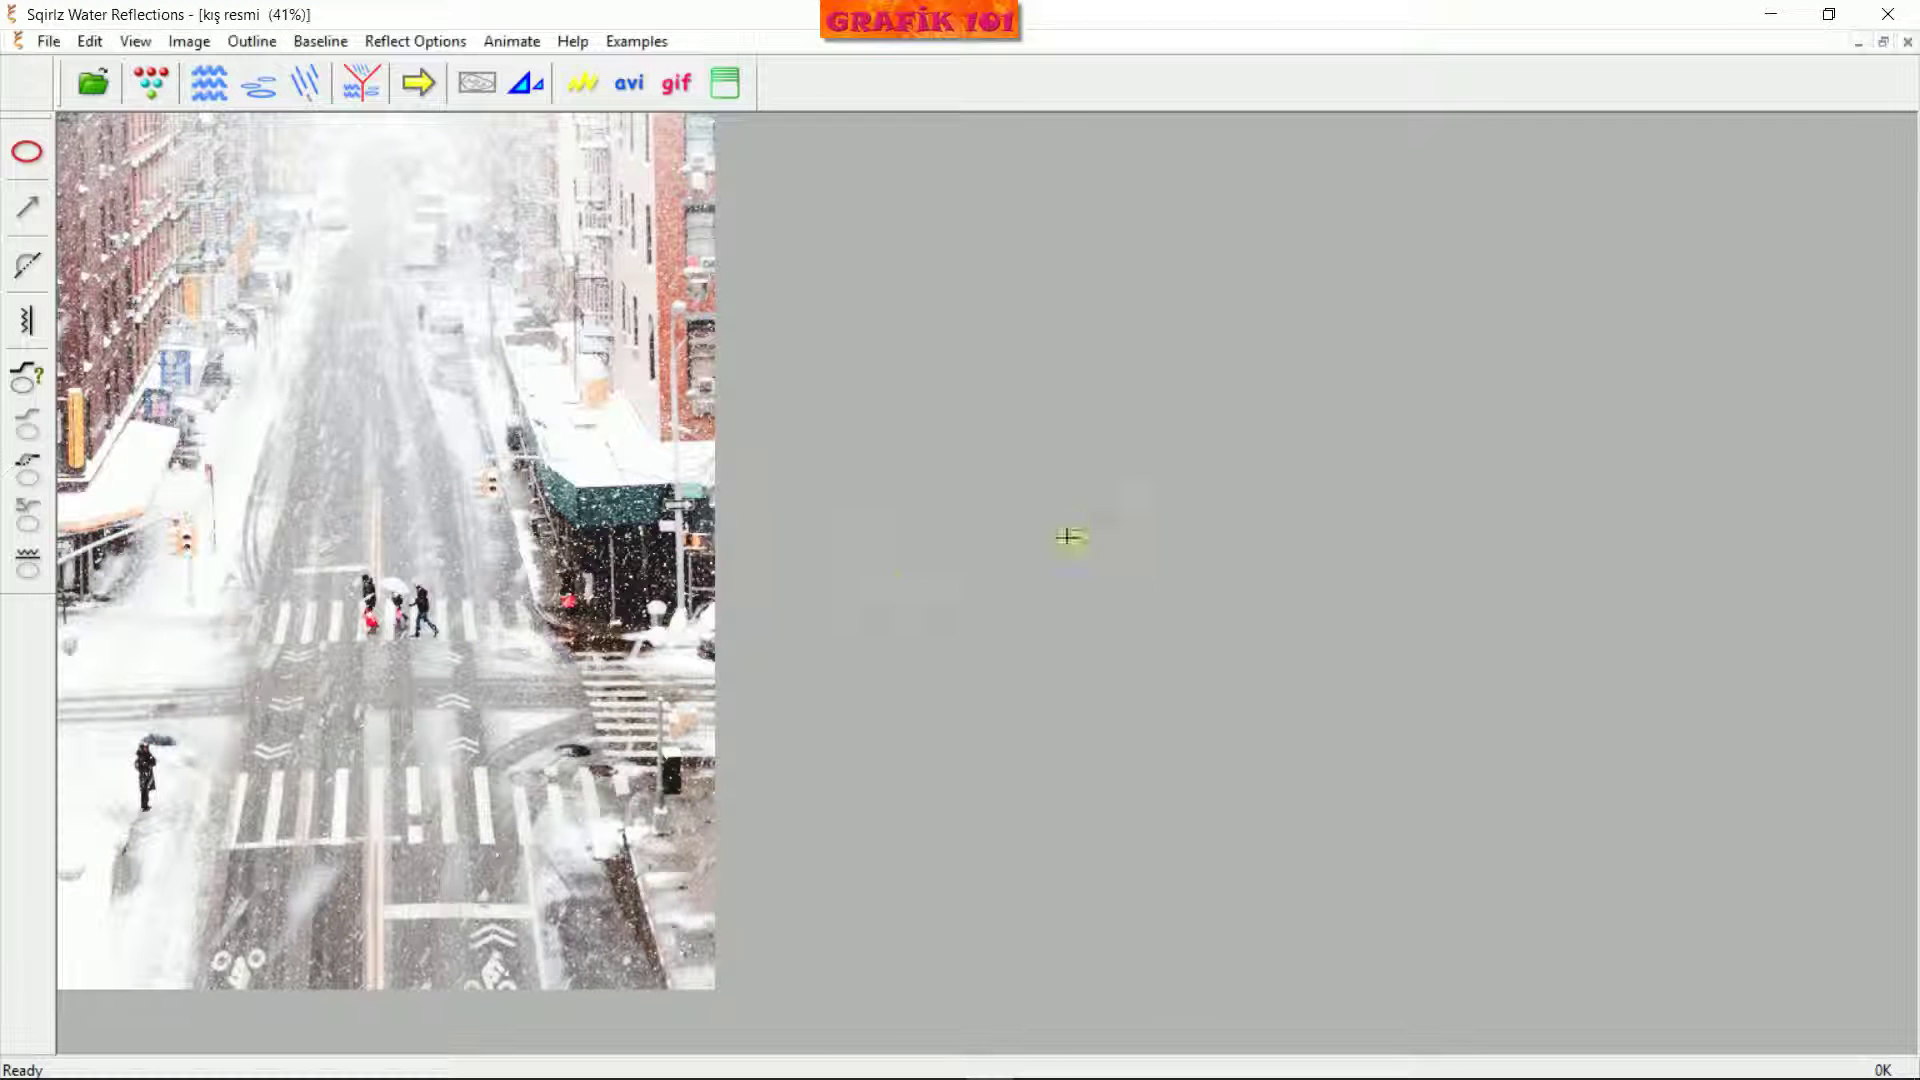
# Start another AVI export and examine the five available combinations of basic ripples, ring ripples and rain/snow
pyautogui.click(630, 84)
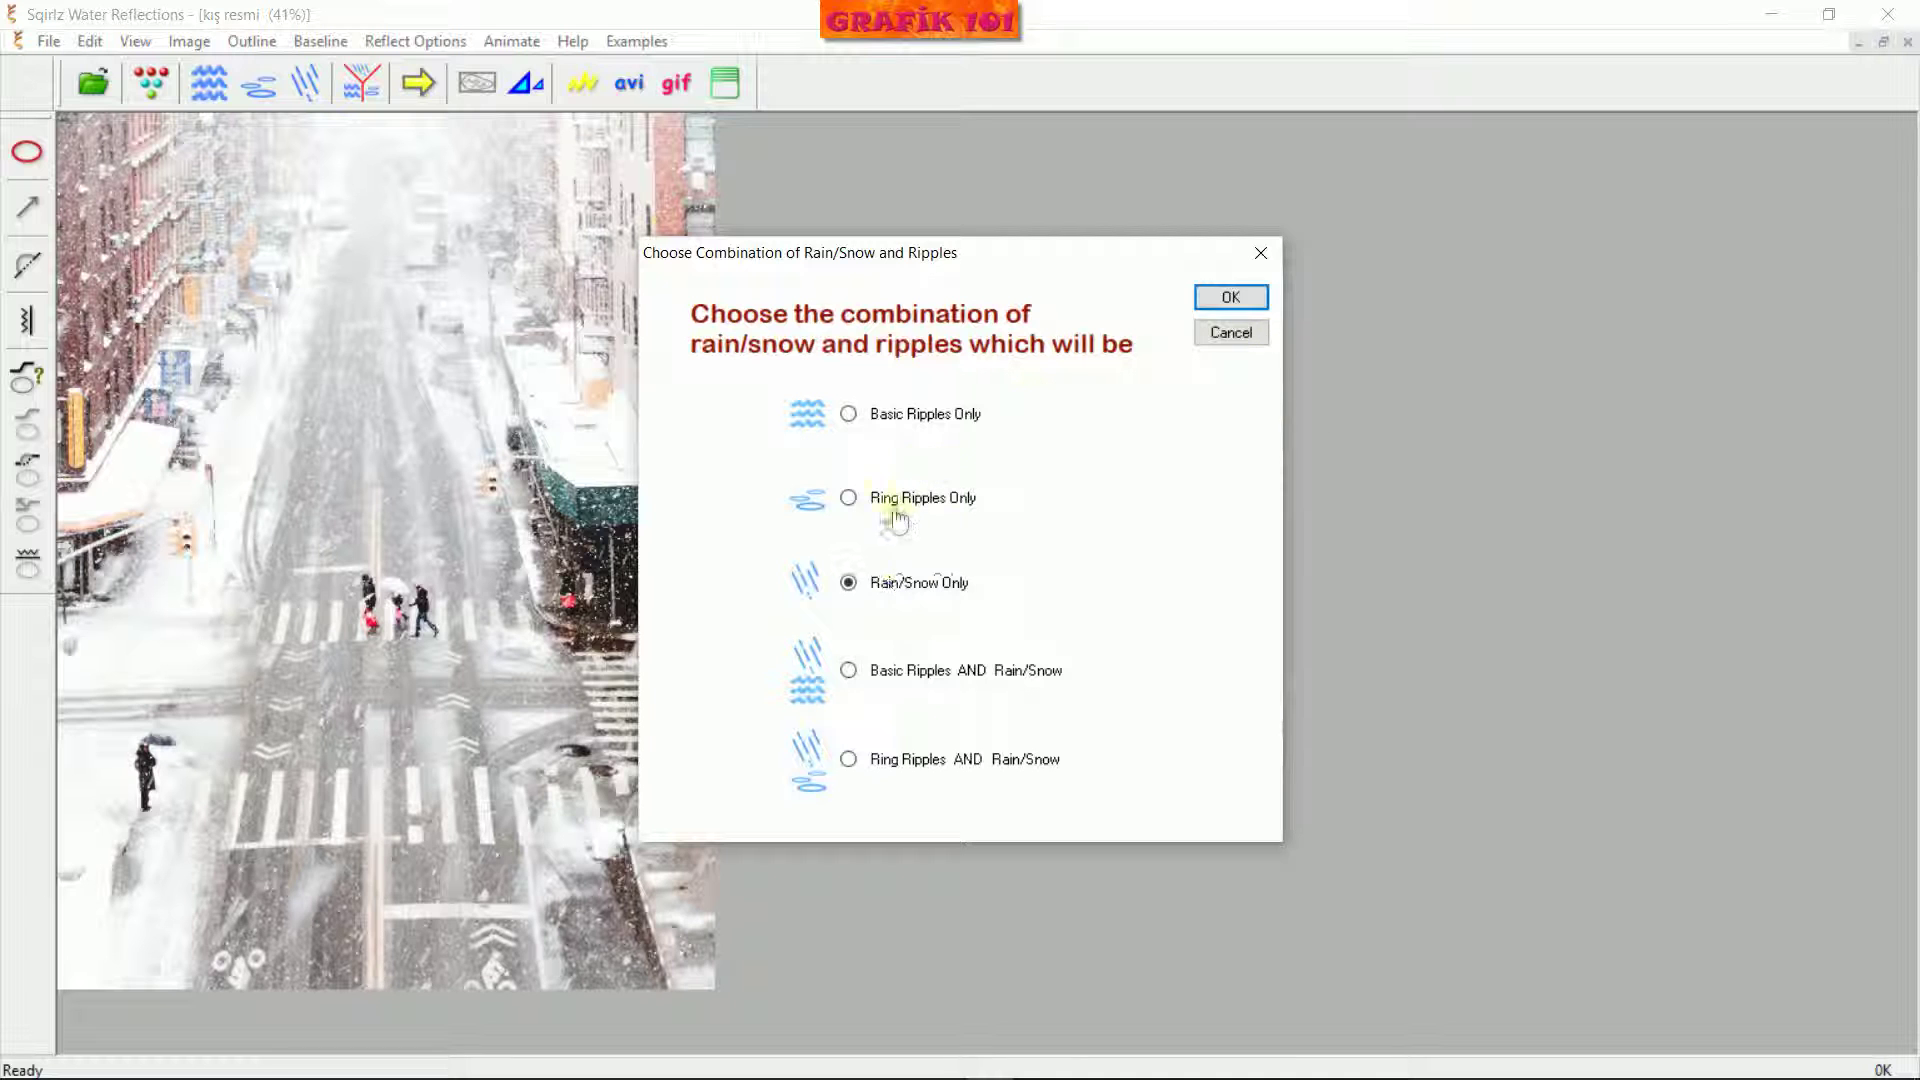
pyautogui.moveTo(973, 257); pyautogui.dragTo(1078, 251)
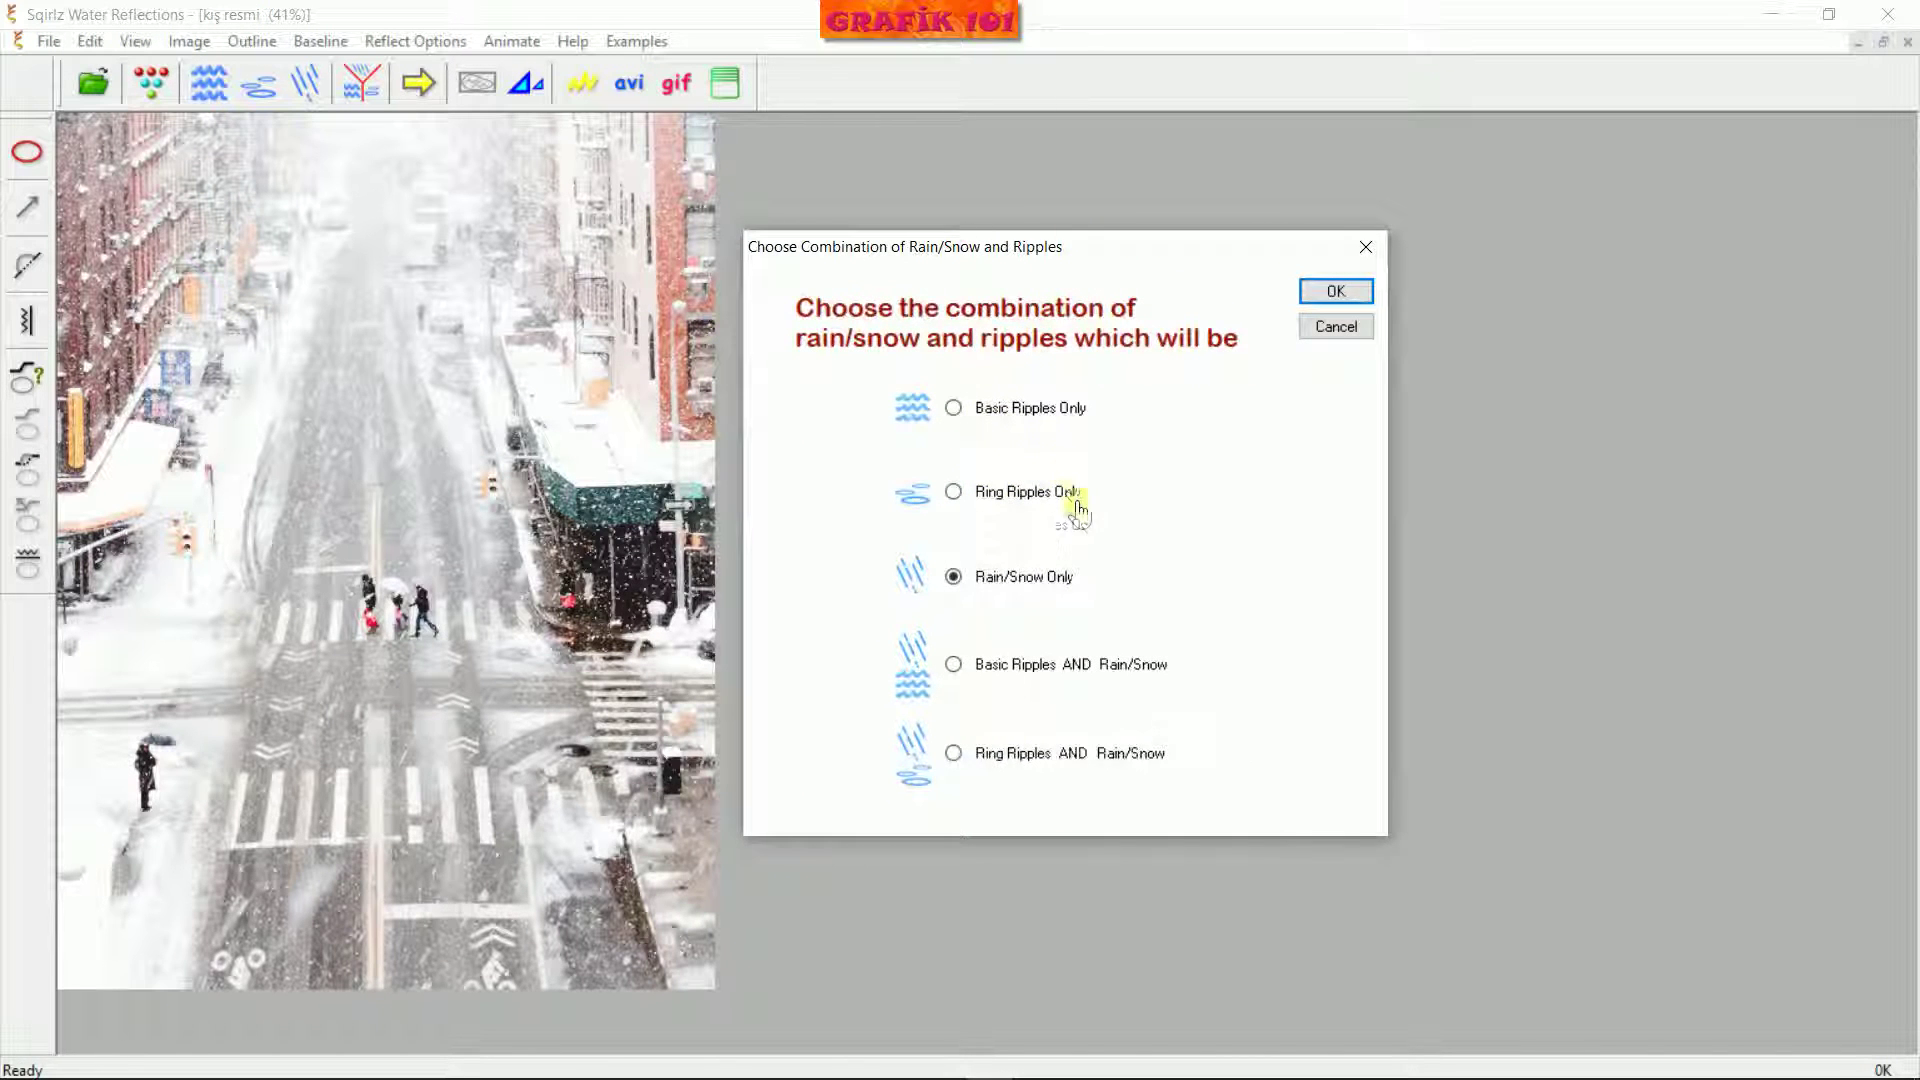
pyautogui.moveTo(852, 363); pyautogui.dragTo(1158, 435)
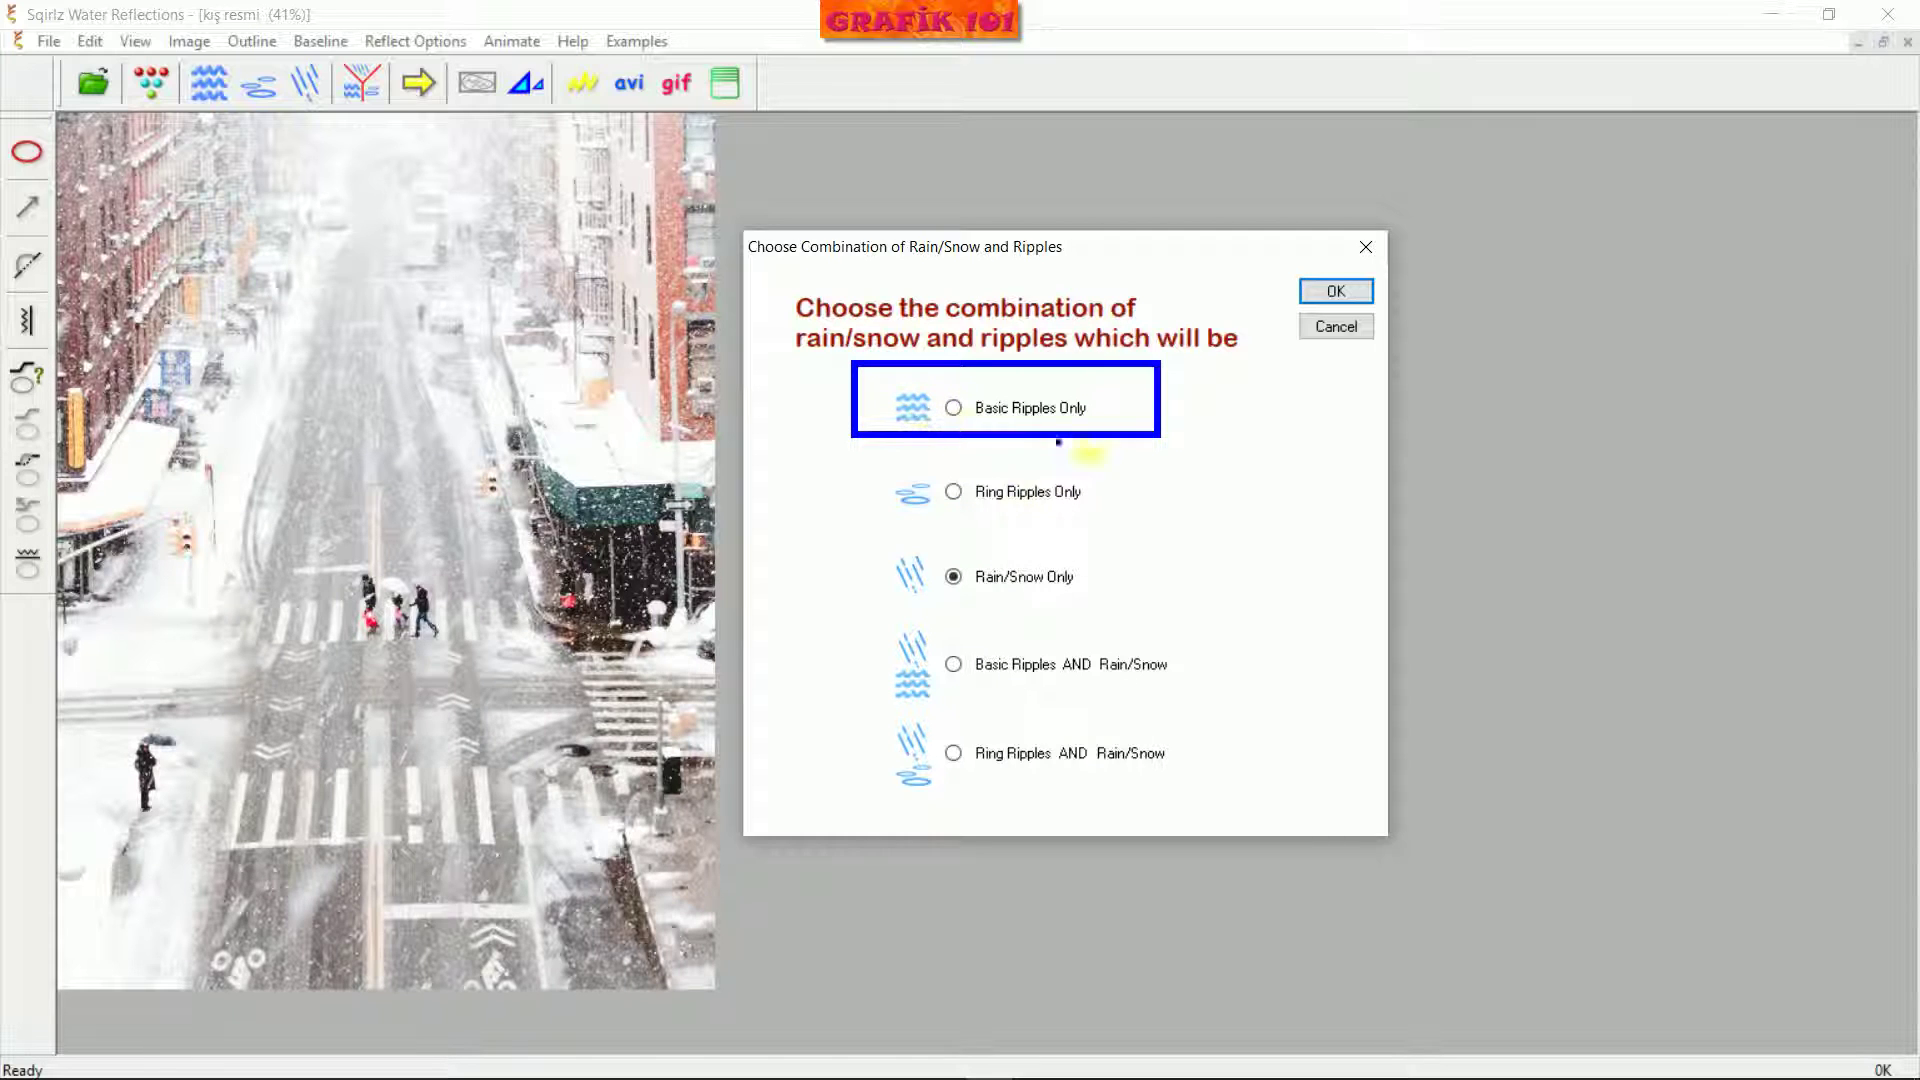
pyautogui.moveTo(849, 452)
pyautogui.mouseDown()
pyautogui.moveTo(940, 494)
pyautogui.moveTo(1135, 530)
pyautogui.mouseUp()
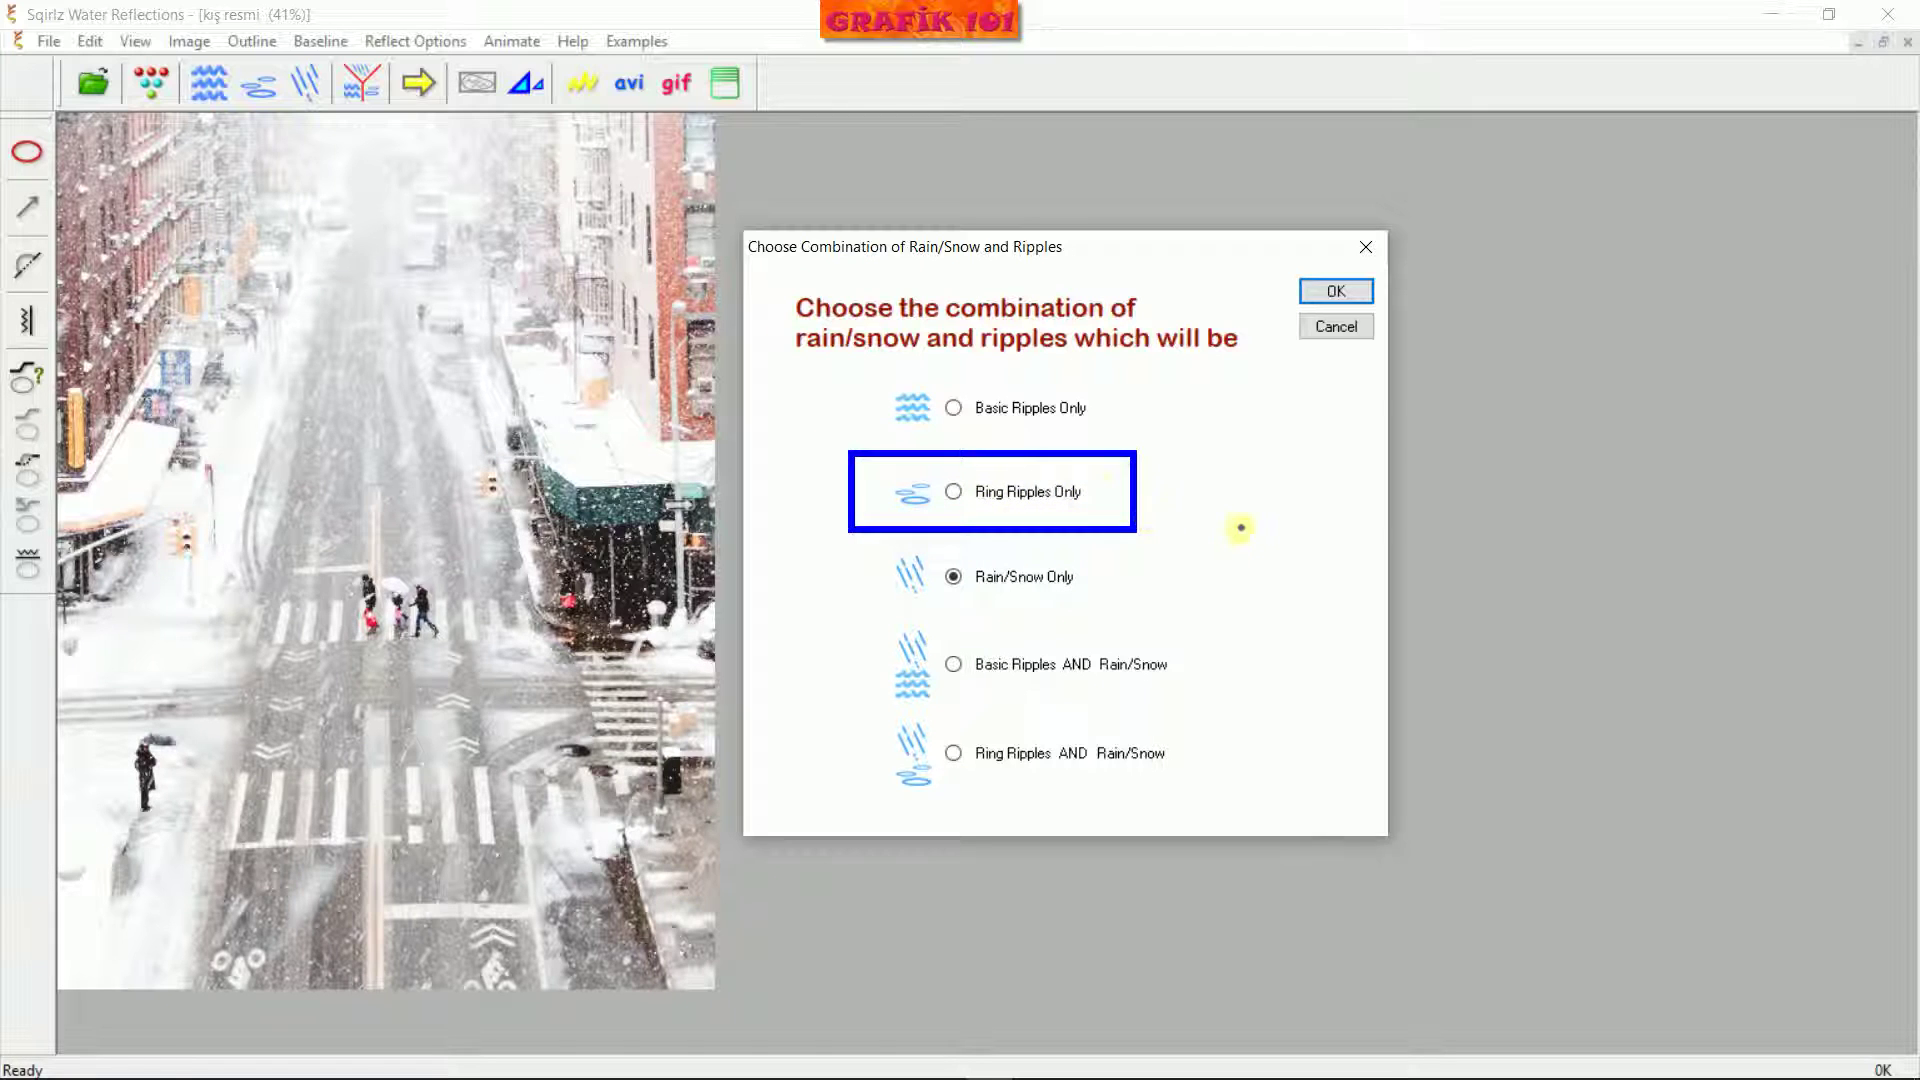
pyautogui.moveTo(1216, 468); pyautogui.dragTo(1222, 479)
pyautogui.moveTo(1432, 500); pyautogui.dragTo(1418, 478)
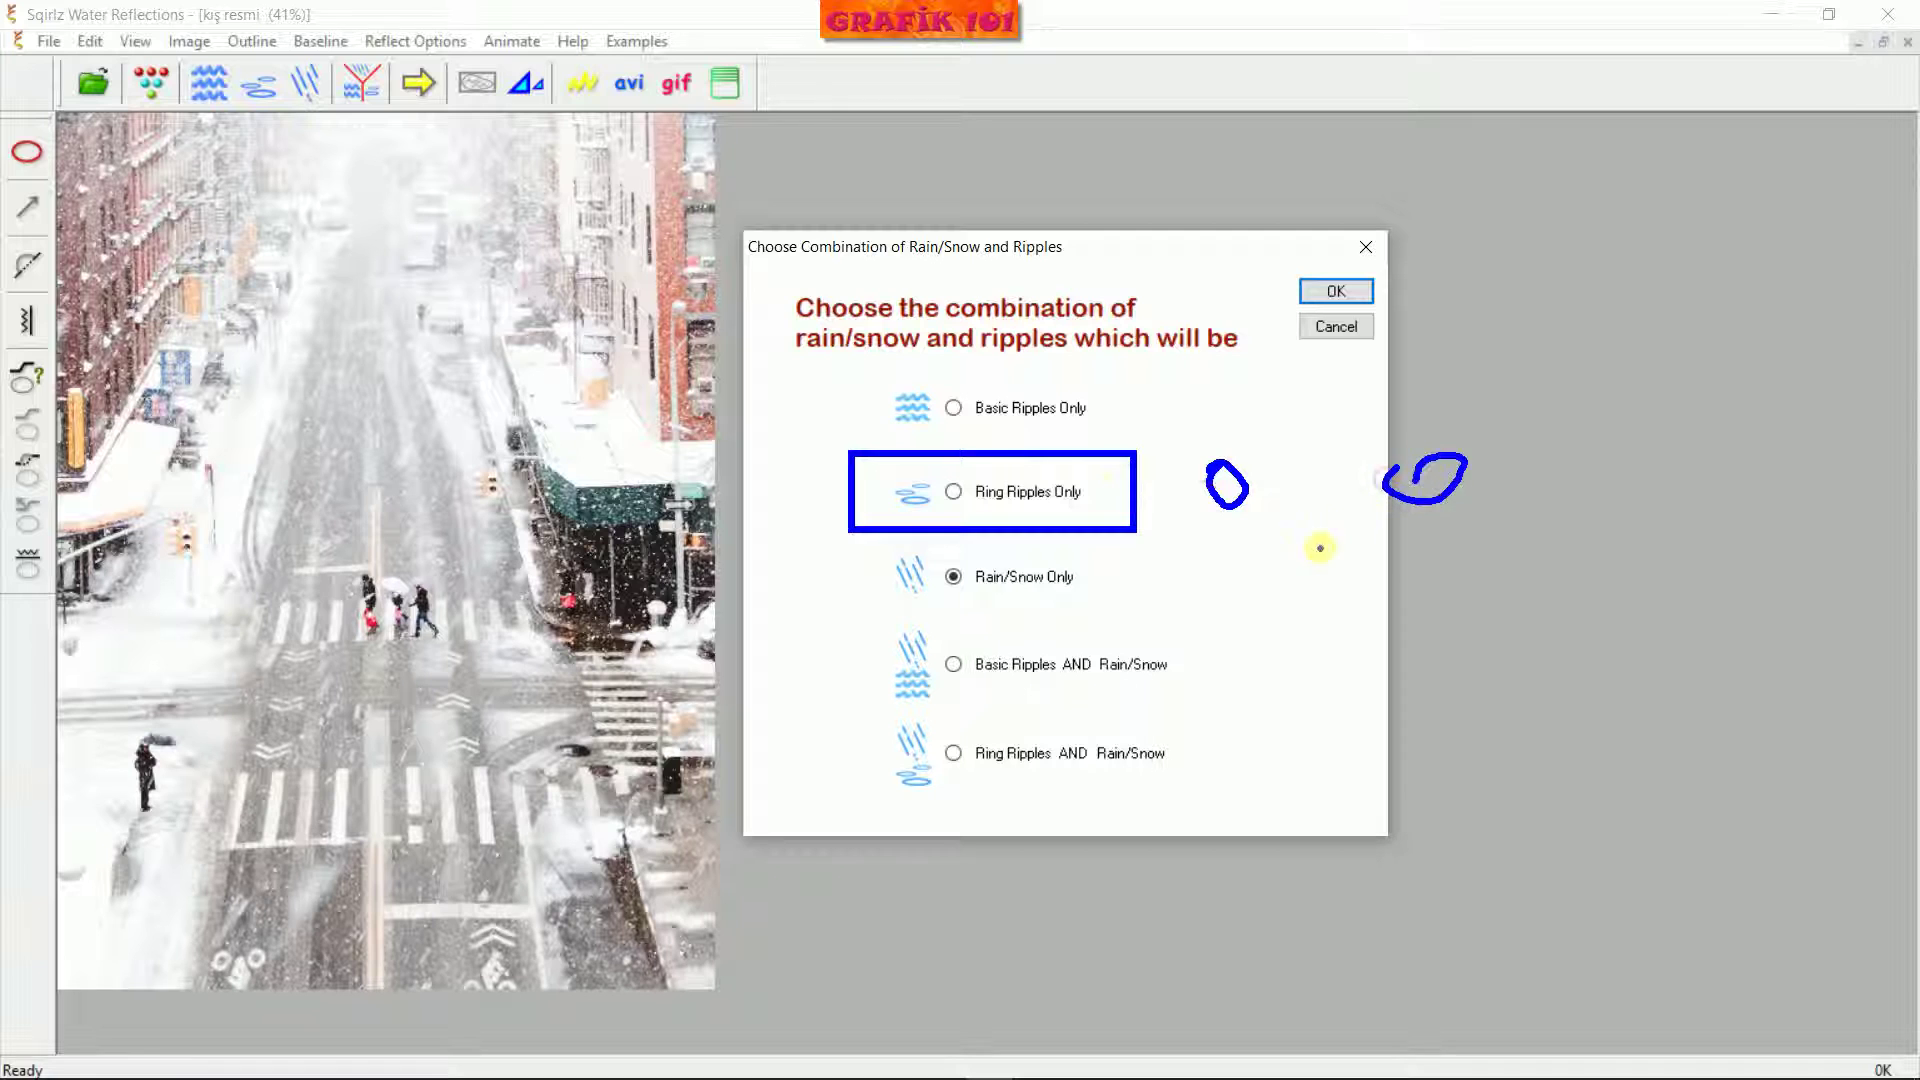
pyautogui.rightClick(908, 527)
pyautogui.moveTo(868, 527); pyautogui.dragTo(1108, 612)
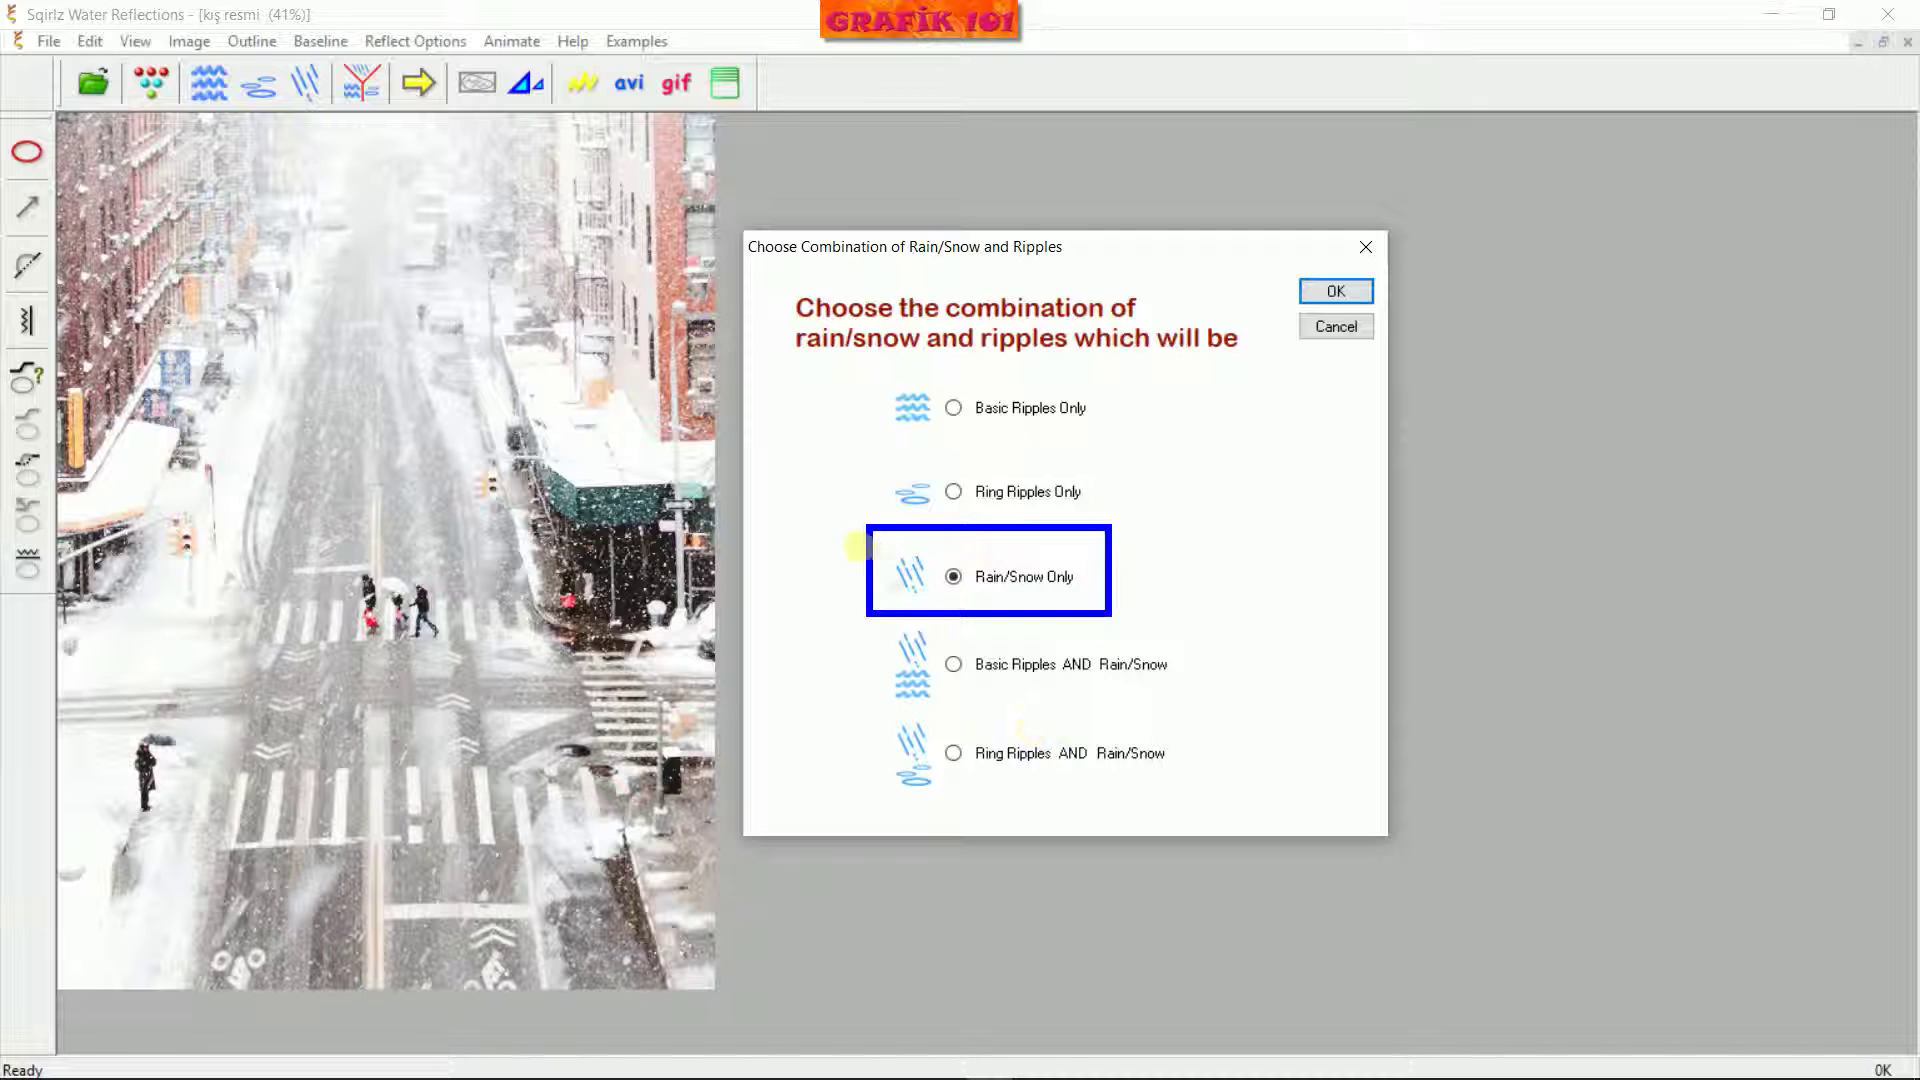
pyautogui.rightClick(771, 486)
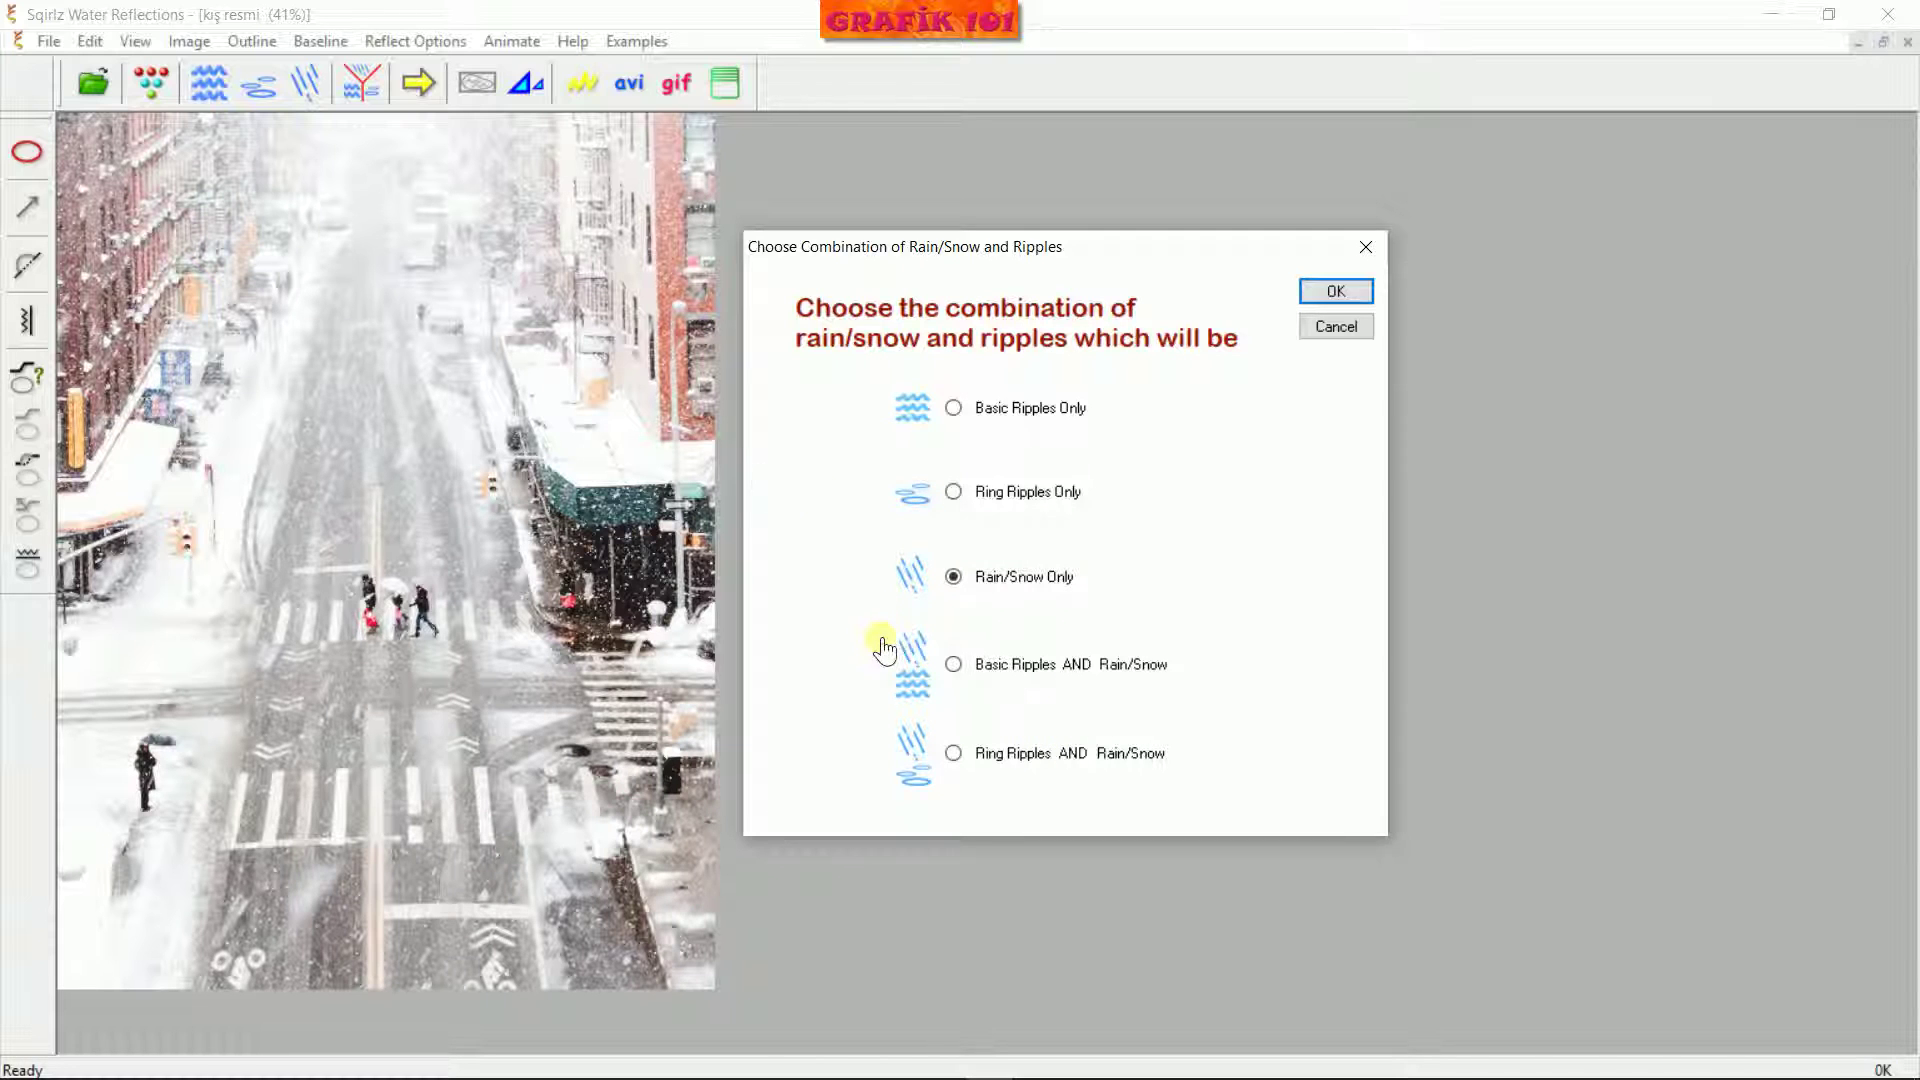
pyautogui.moveTo(866, 627); pyautogui.dragTo(1198, 705)
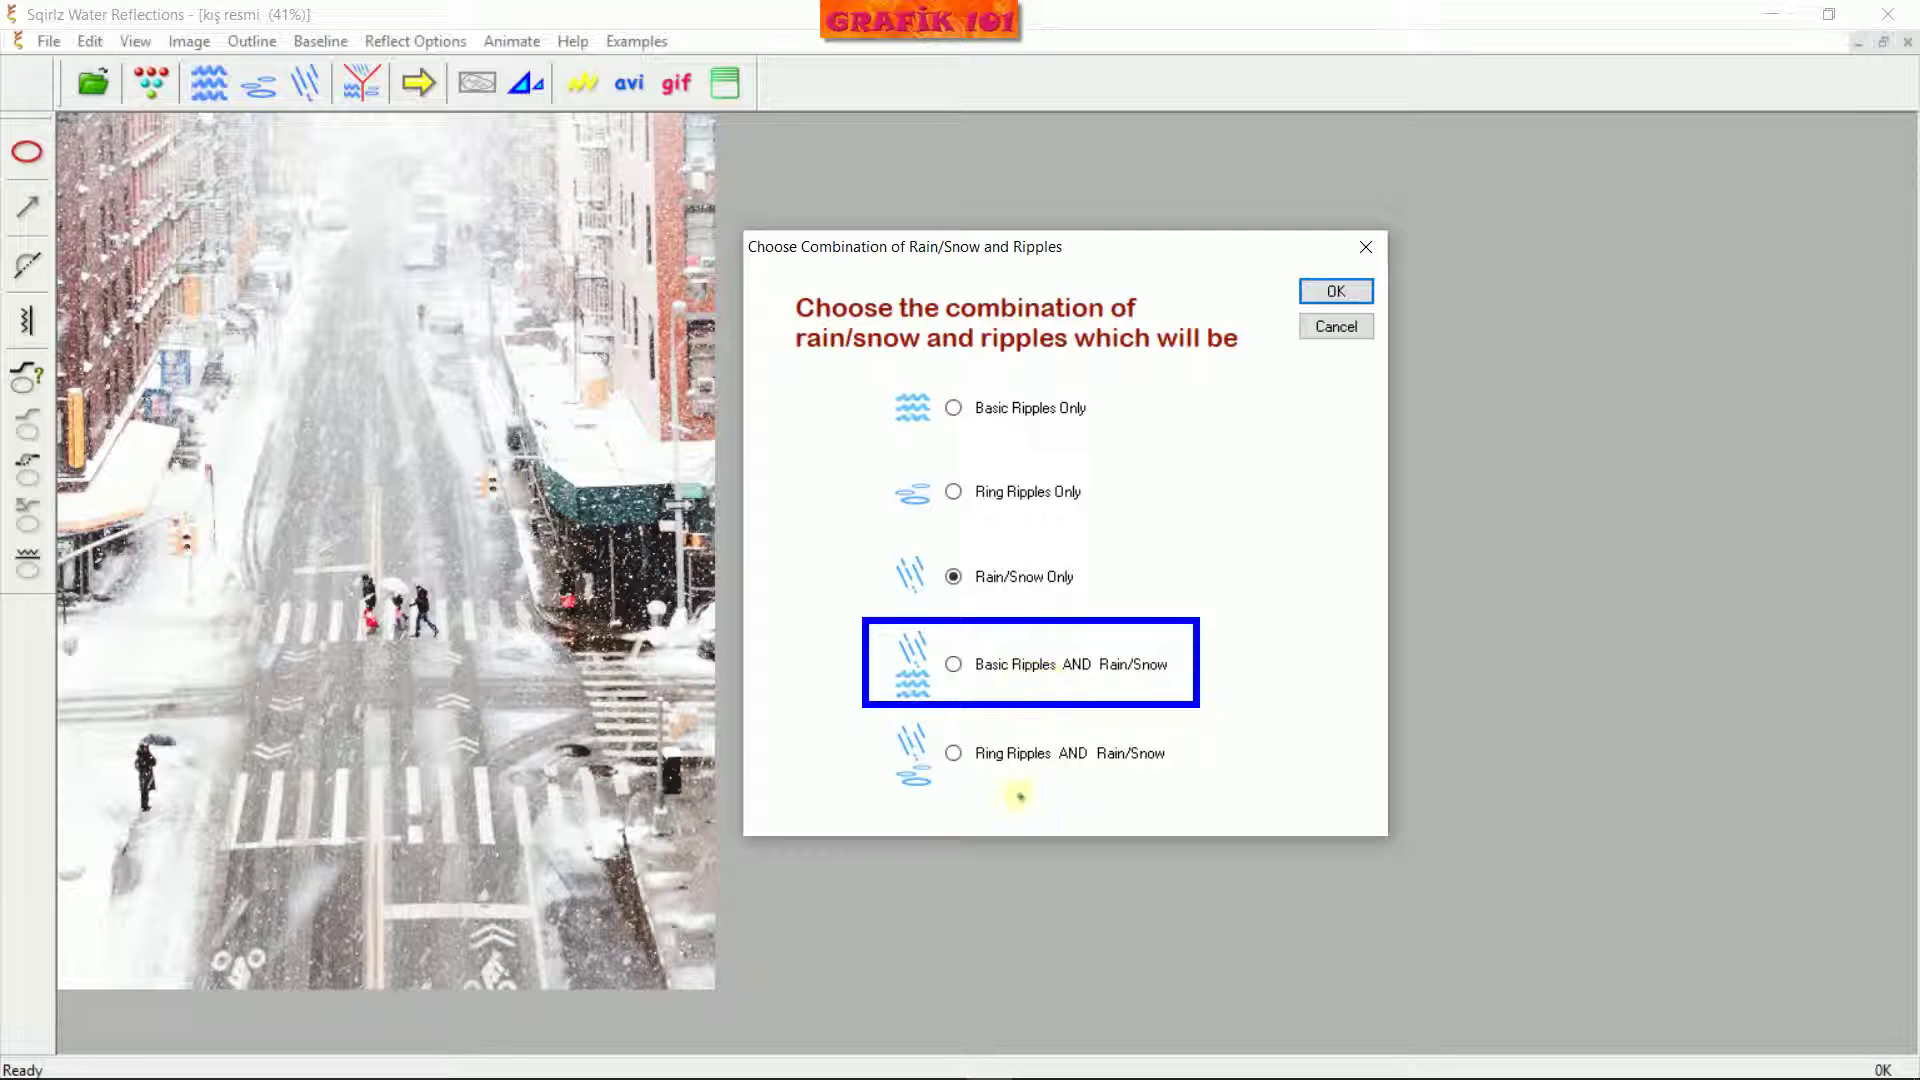
pyautogui.moveTo(865, 714)
pyautogui.mouseDown()
pyautogui.moveTo(913, 758)
pyautogui.moveTo(1208, 790)
pyautogui.mouseUp()
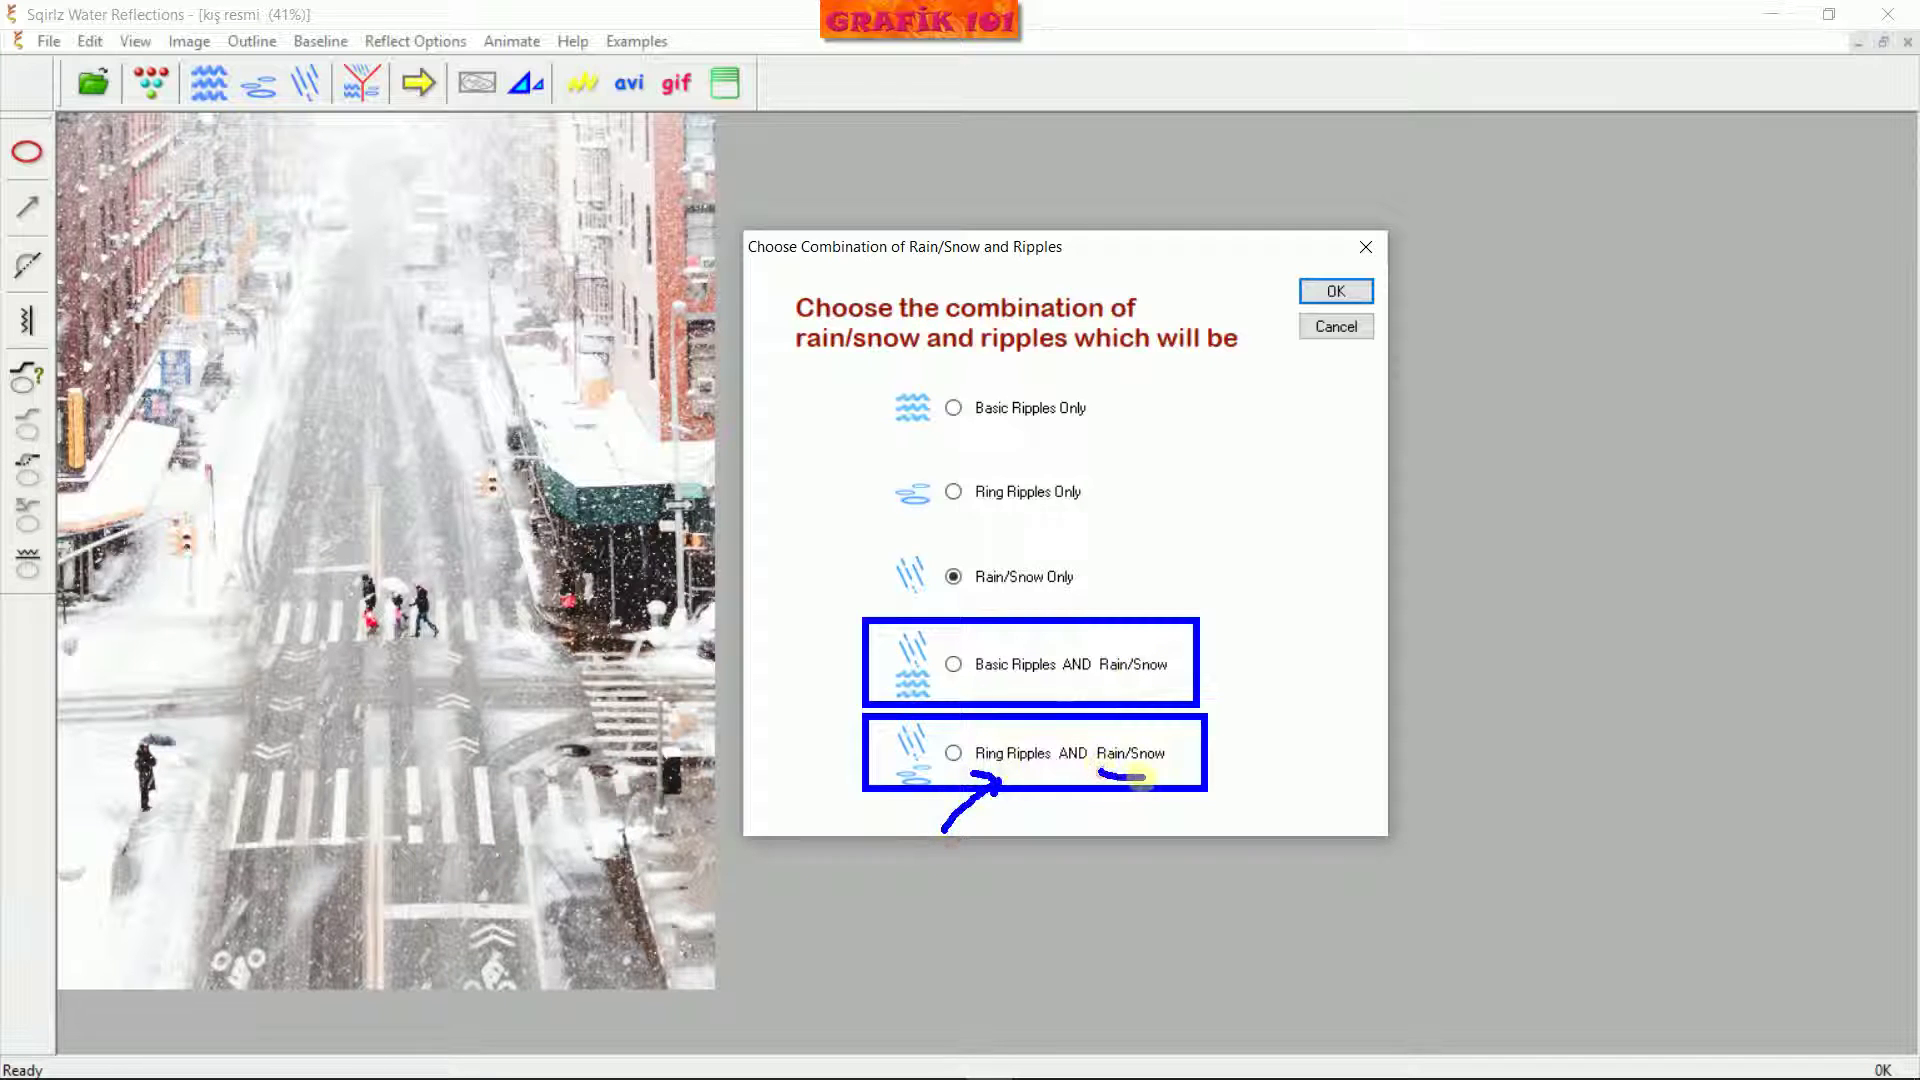
pyautogui.click(889, 655)
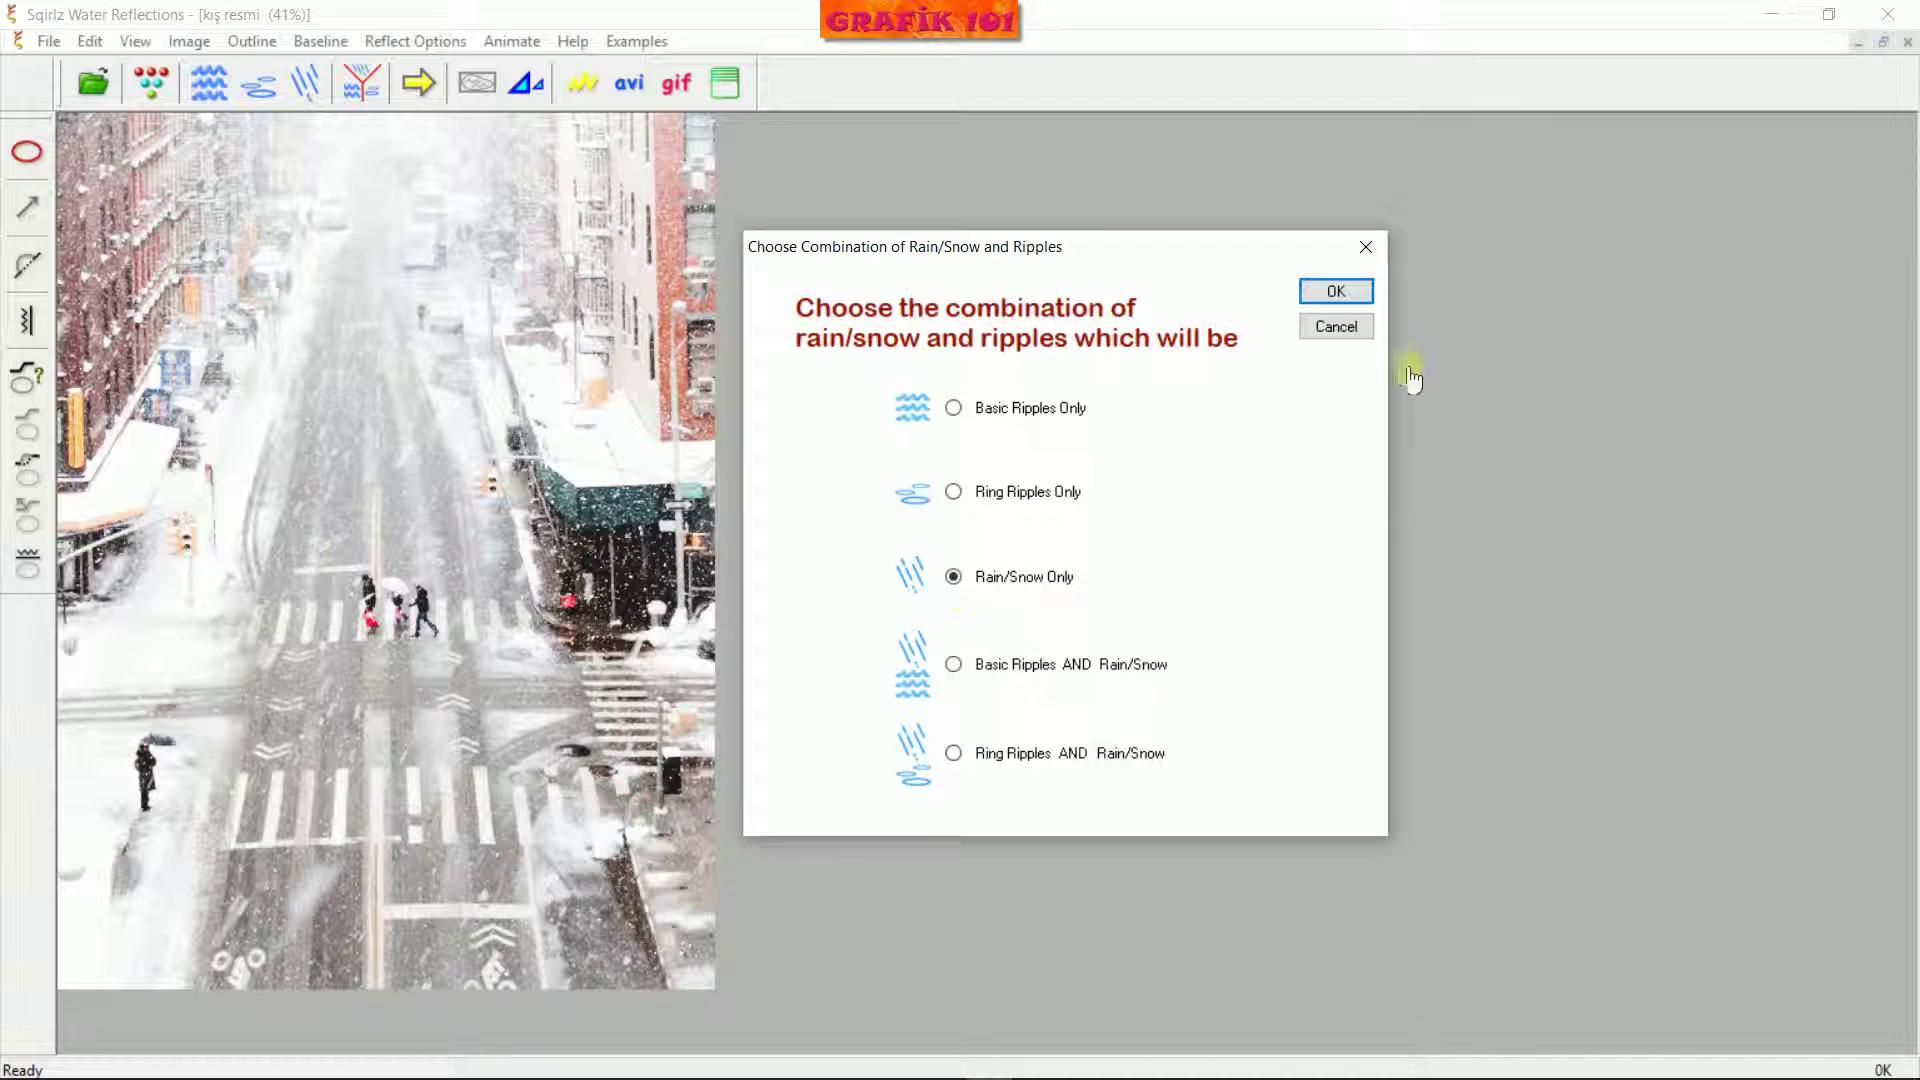
# Export the Rain/Snow Only animation as "kış deneme 2" in AVI format with the Microsoft MPEG-4 Video Codec compressor
pyautogui.click(1338, 291)
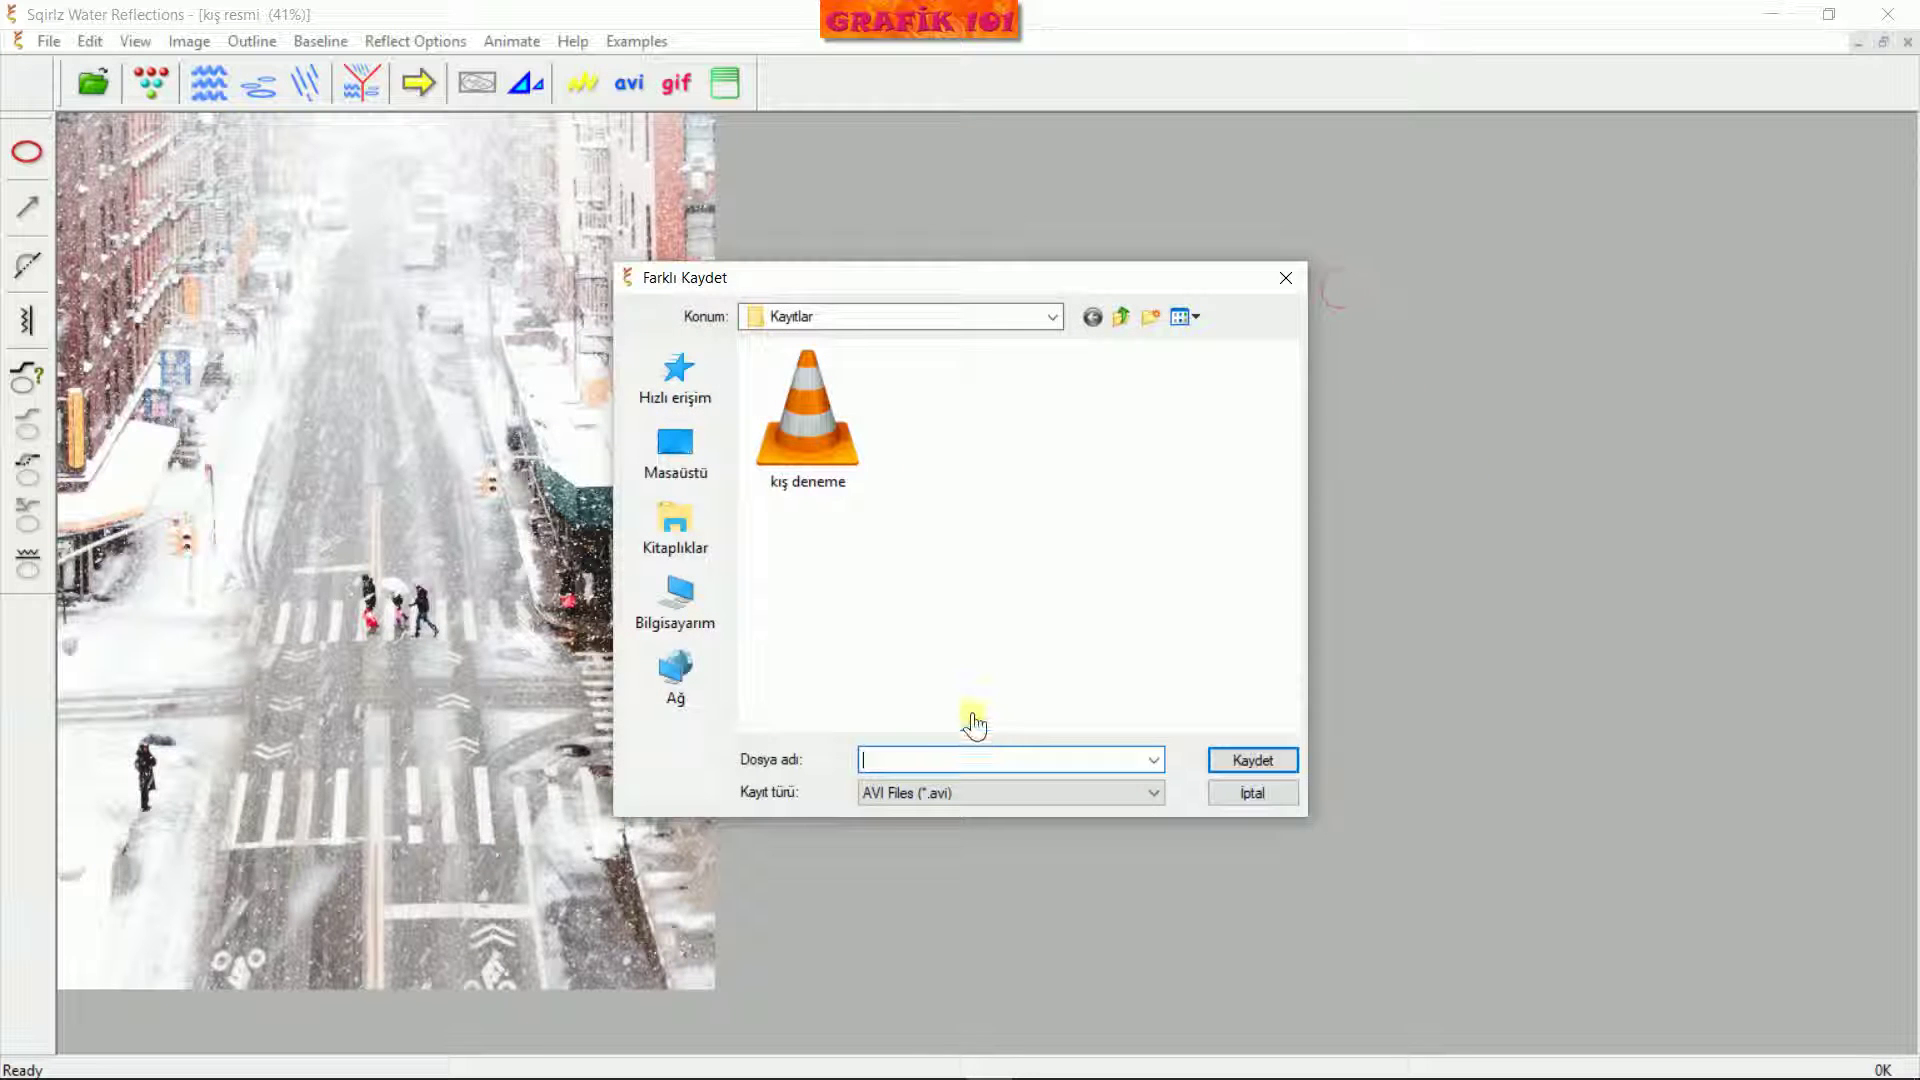
pyautogui.click(850, 440)
pyautogui.click(966, 764)
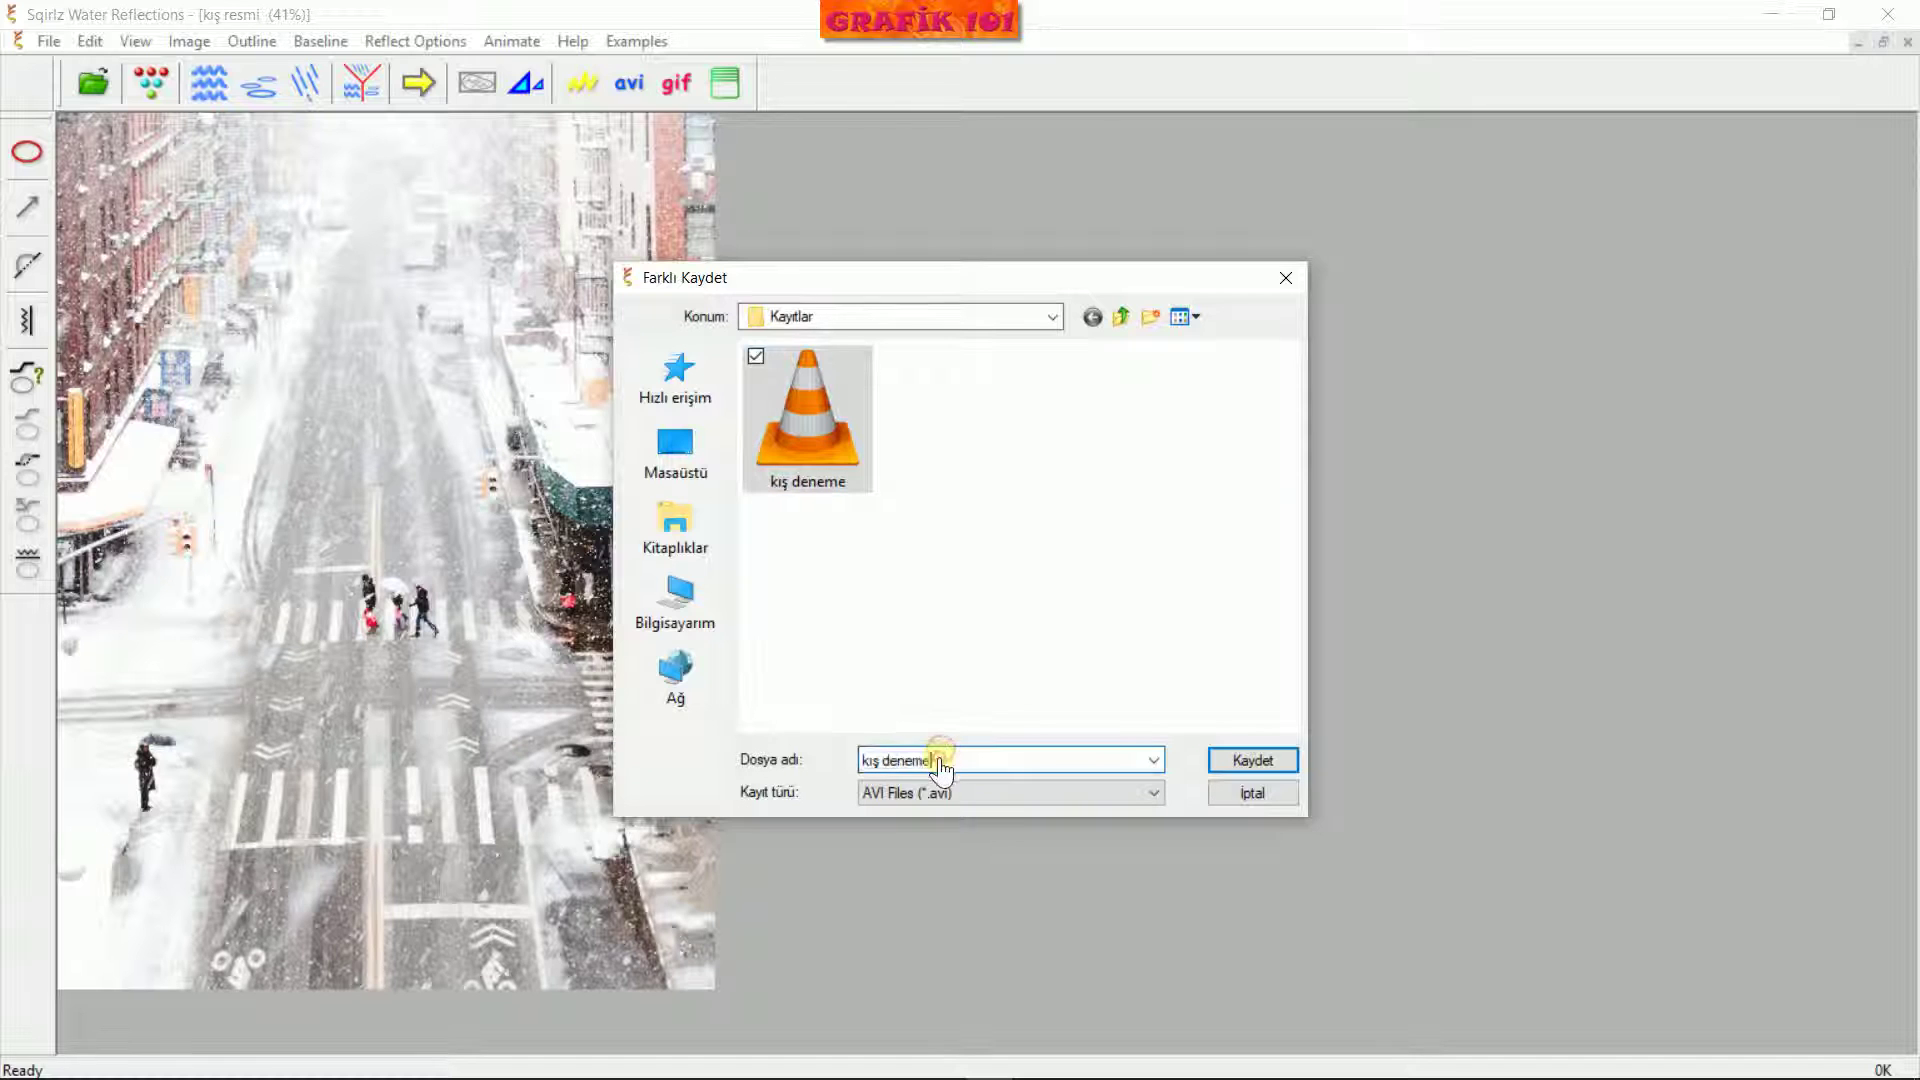
pyautogui.click(1239, 764)
pyautogui.click(1140, 528)
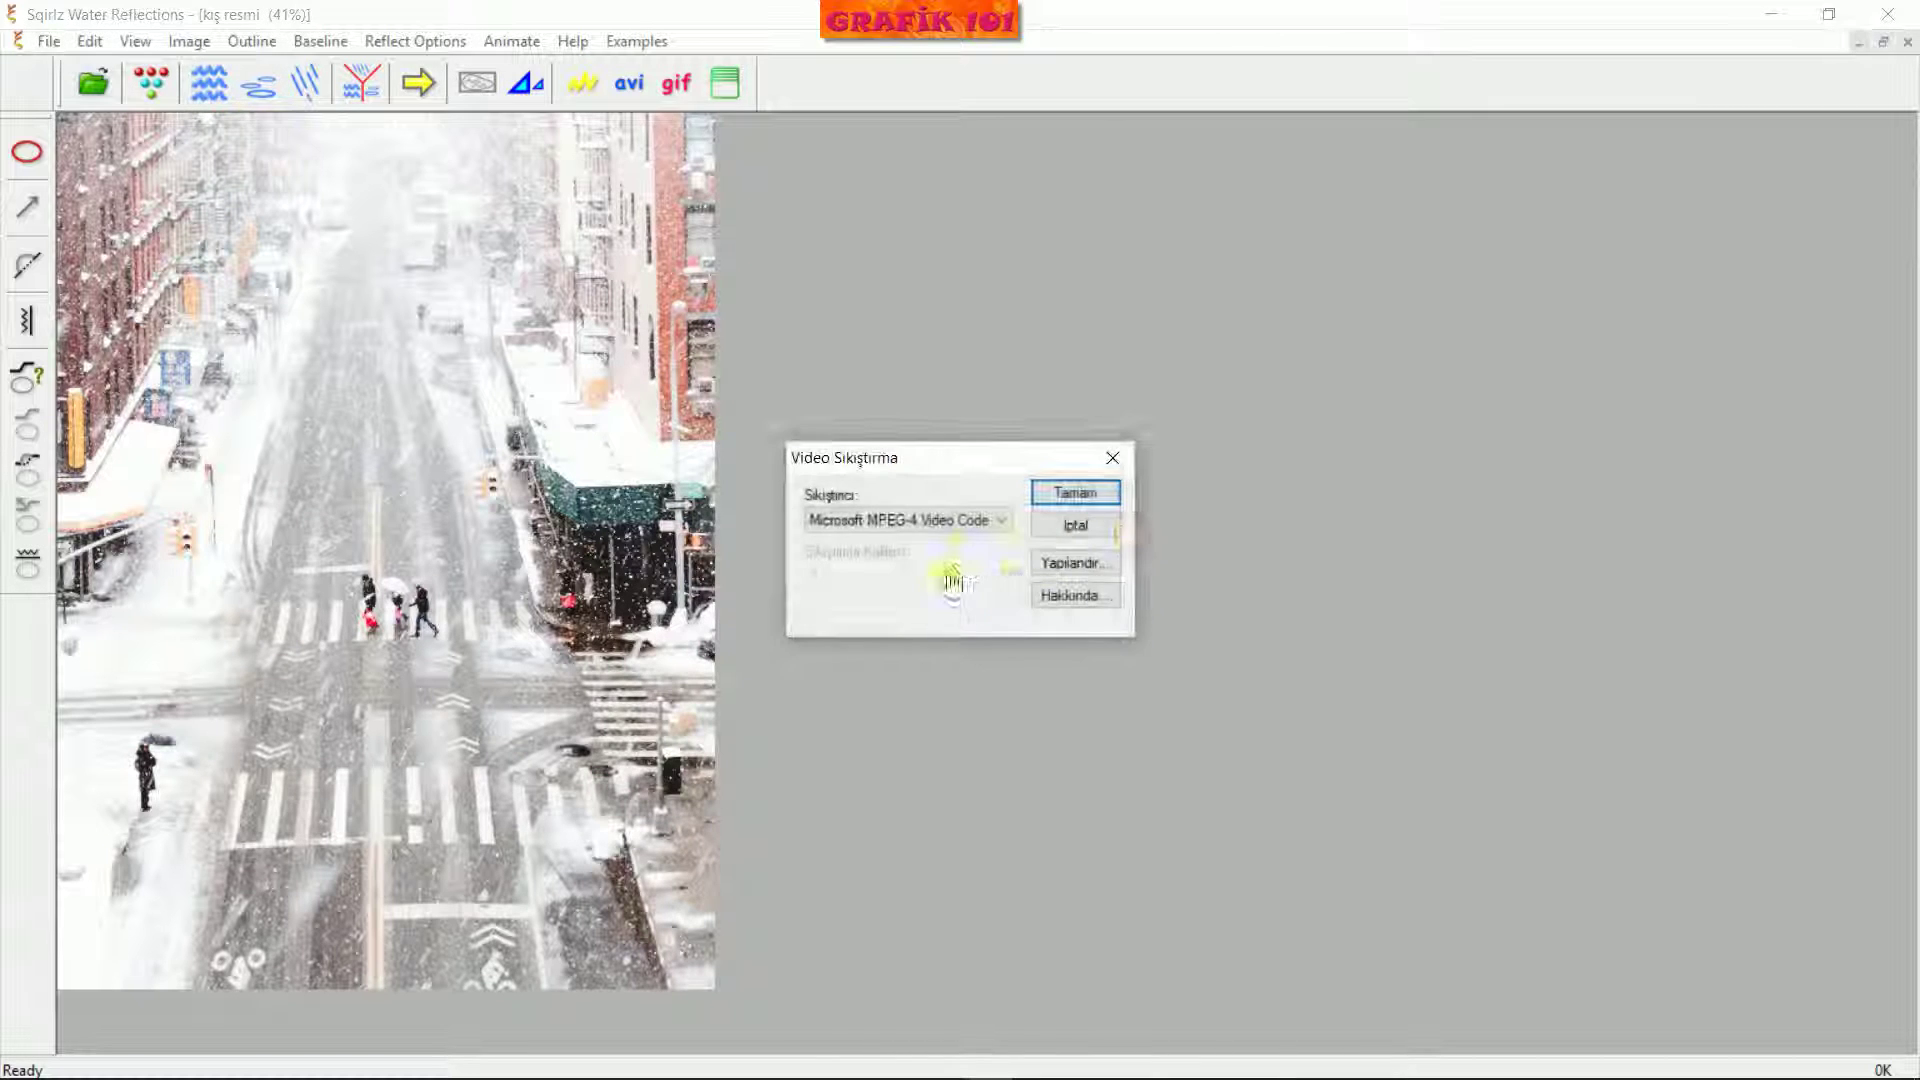
pyautogui.click(1070, 493)
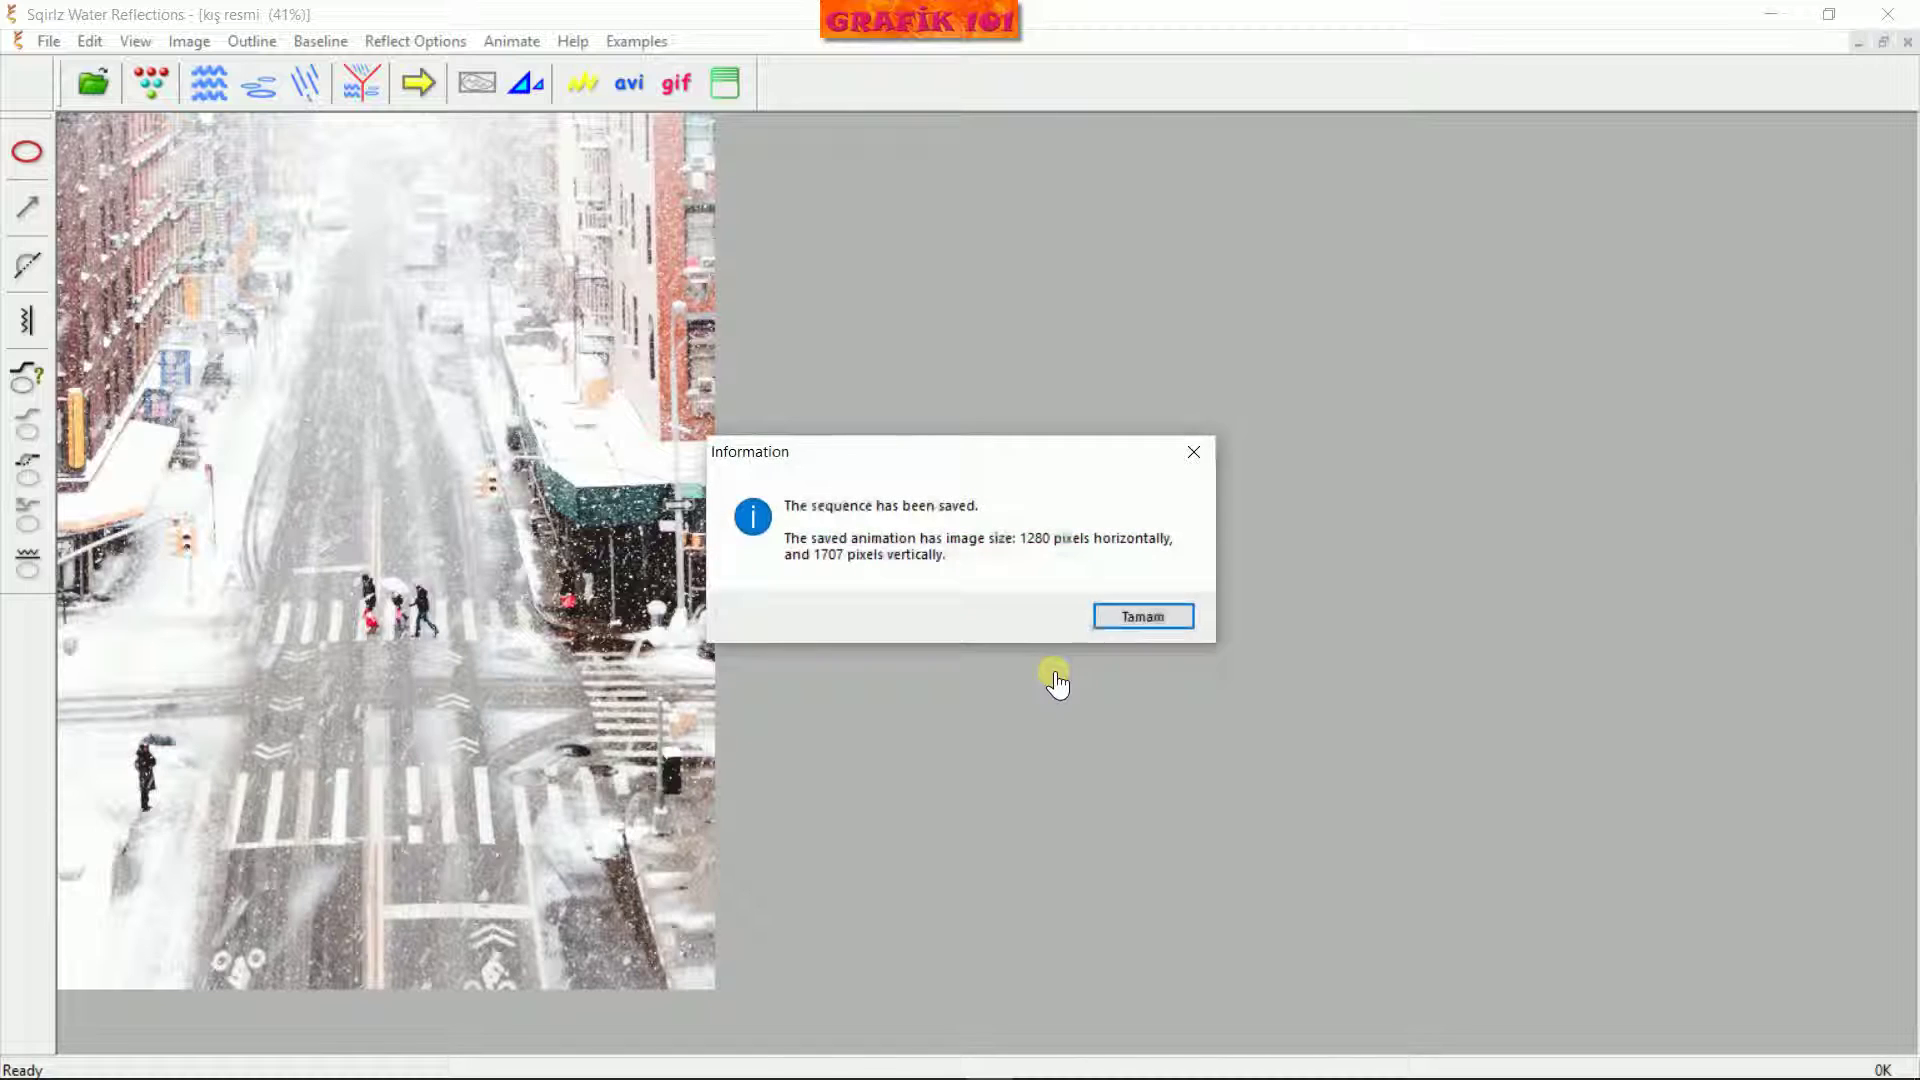
pyautogui.click(1143, 618)
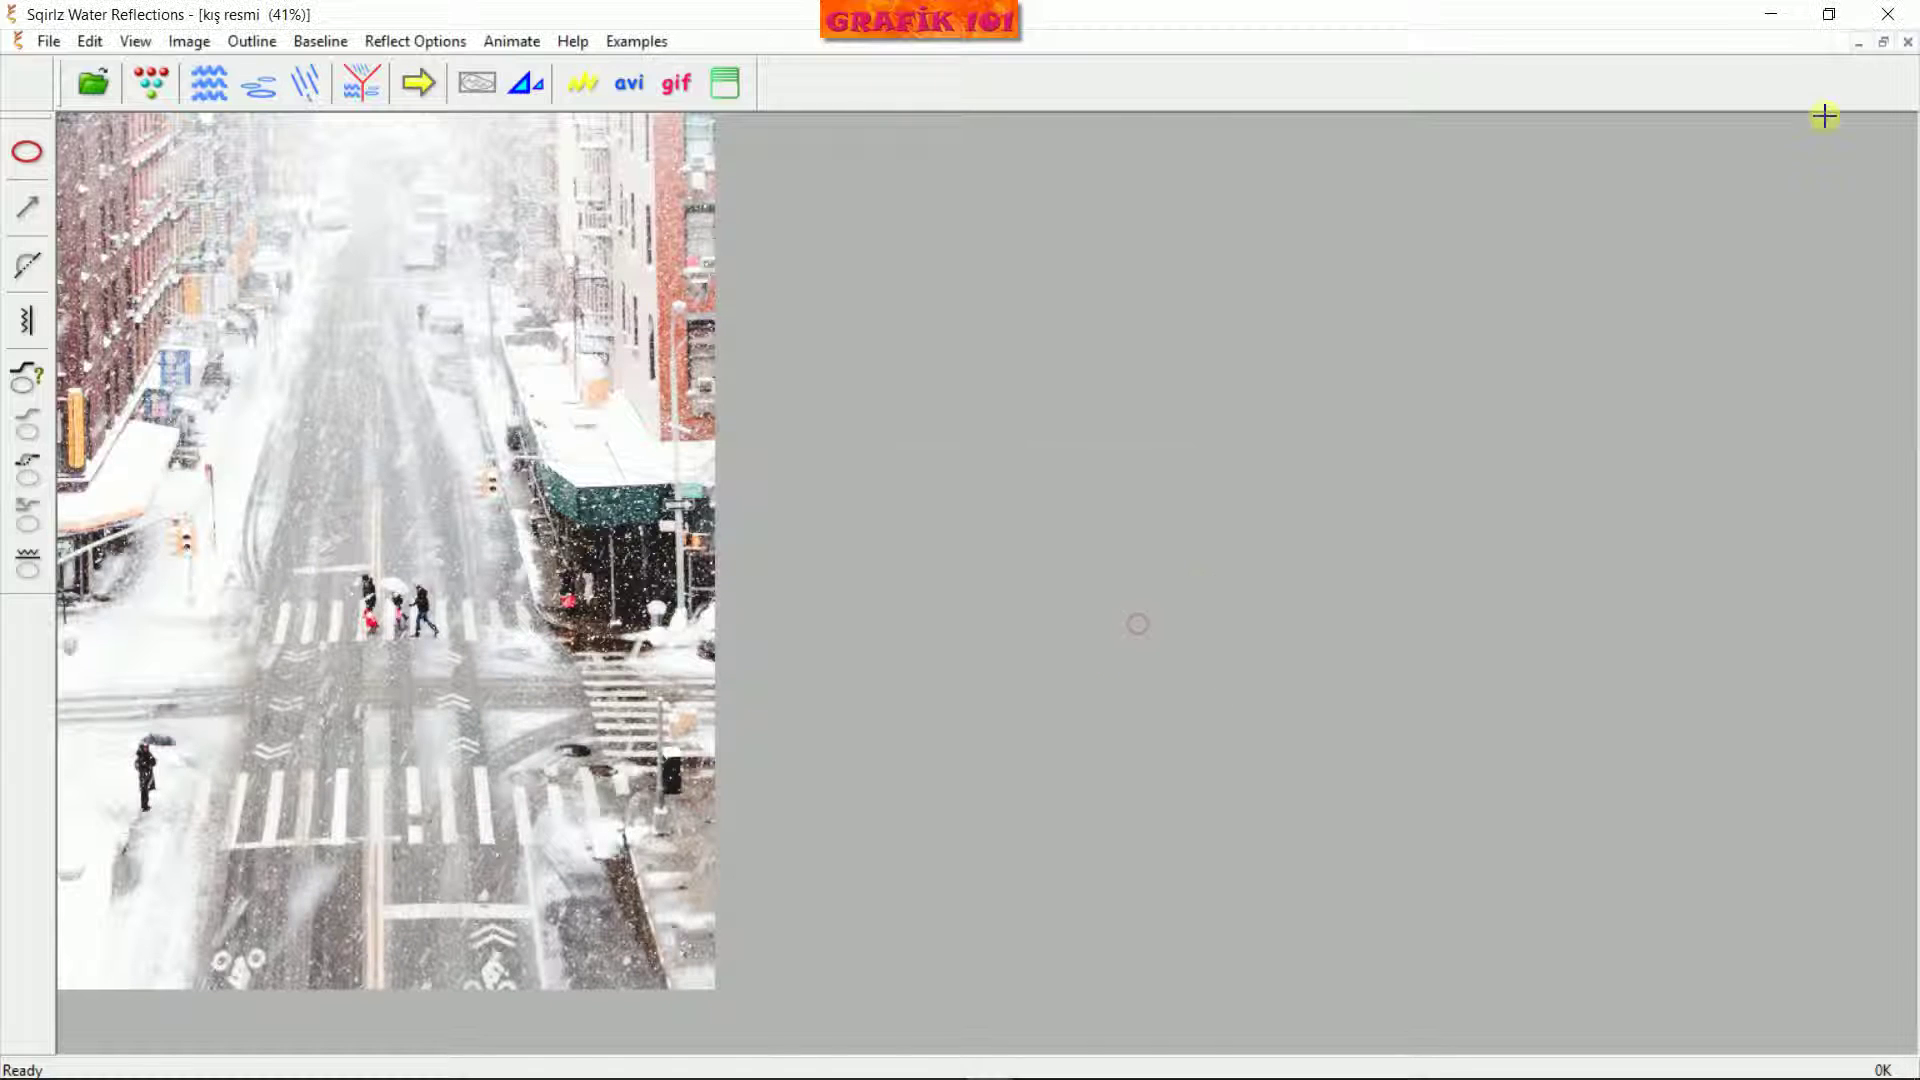
# Open the Kayıtlar folder from the desktop, play "kış deneme 2" full screen in VLC, and put the player and folder away
pyautogui.click(1772, 14)
pyautogui.doubleClick(1000, 100)
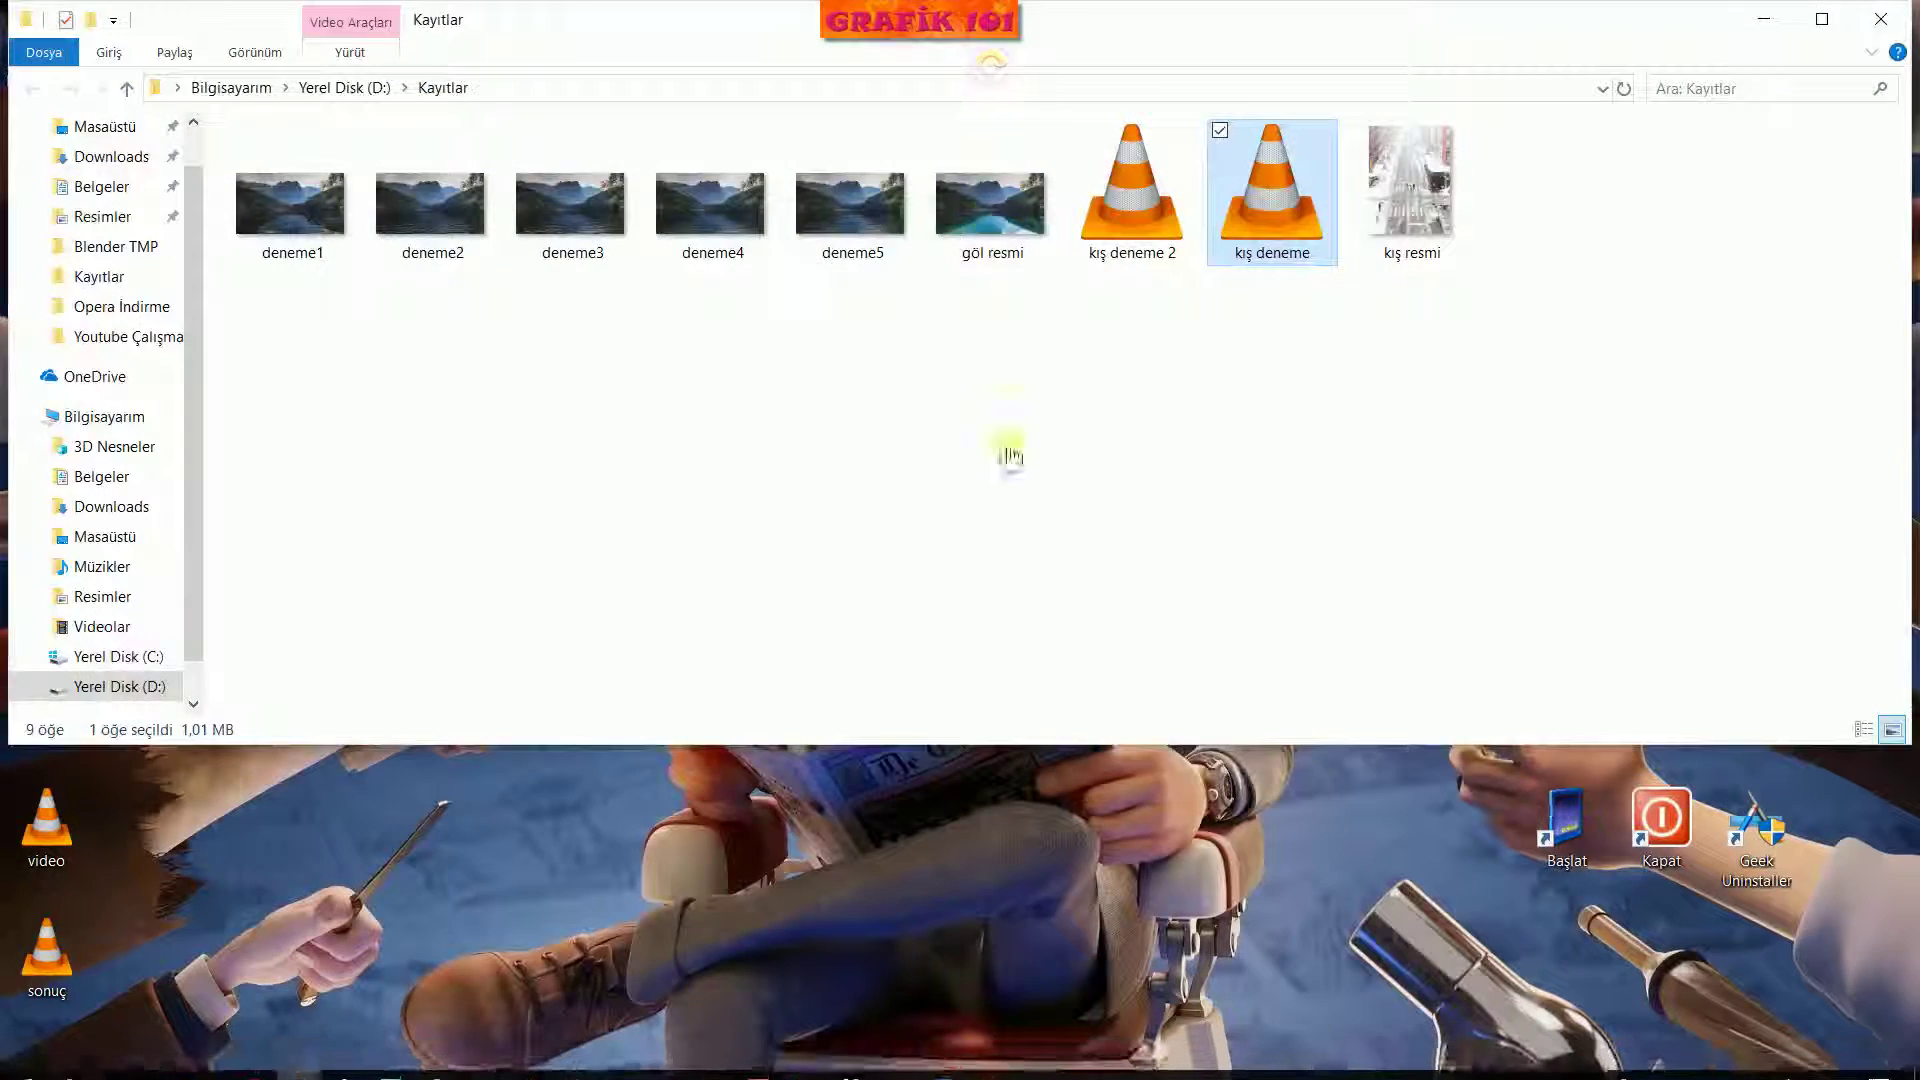
pyautogui.press('Left')
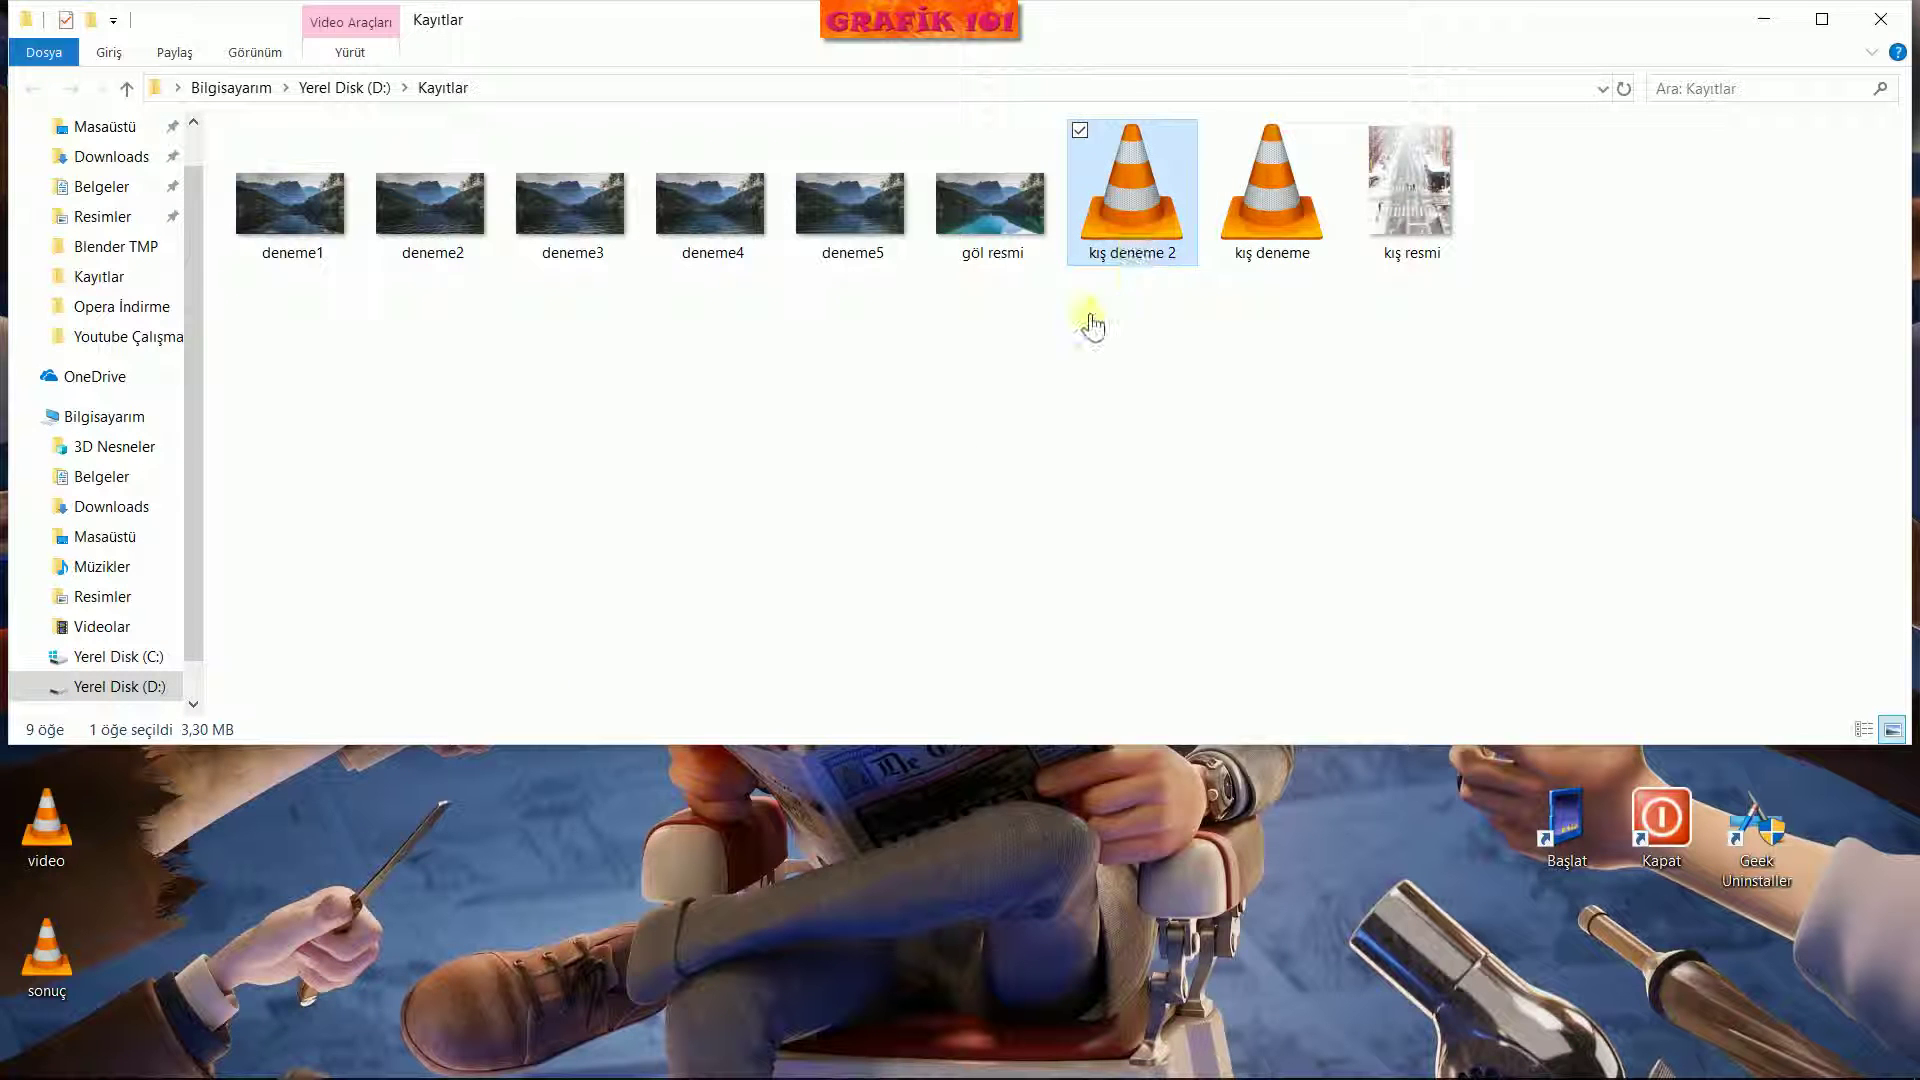
pyautogui.click(1234, 238)
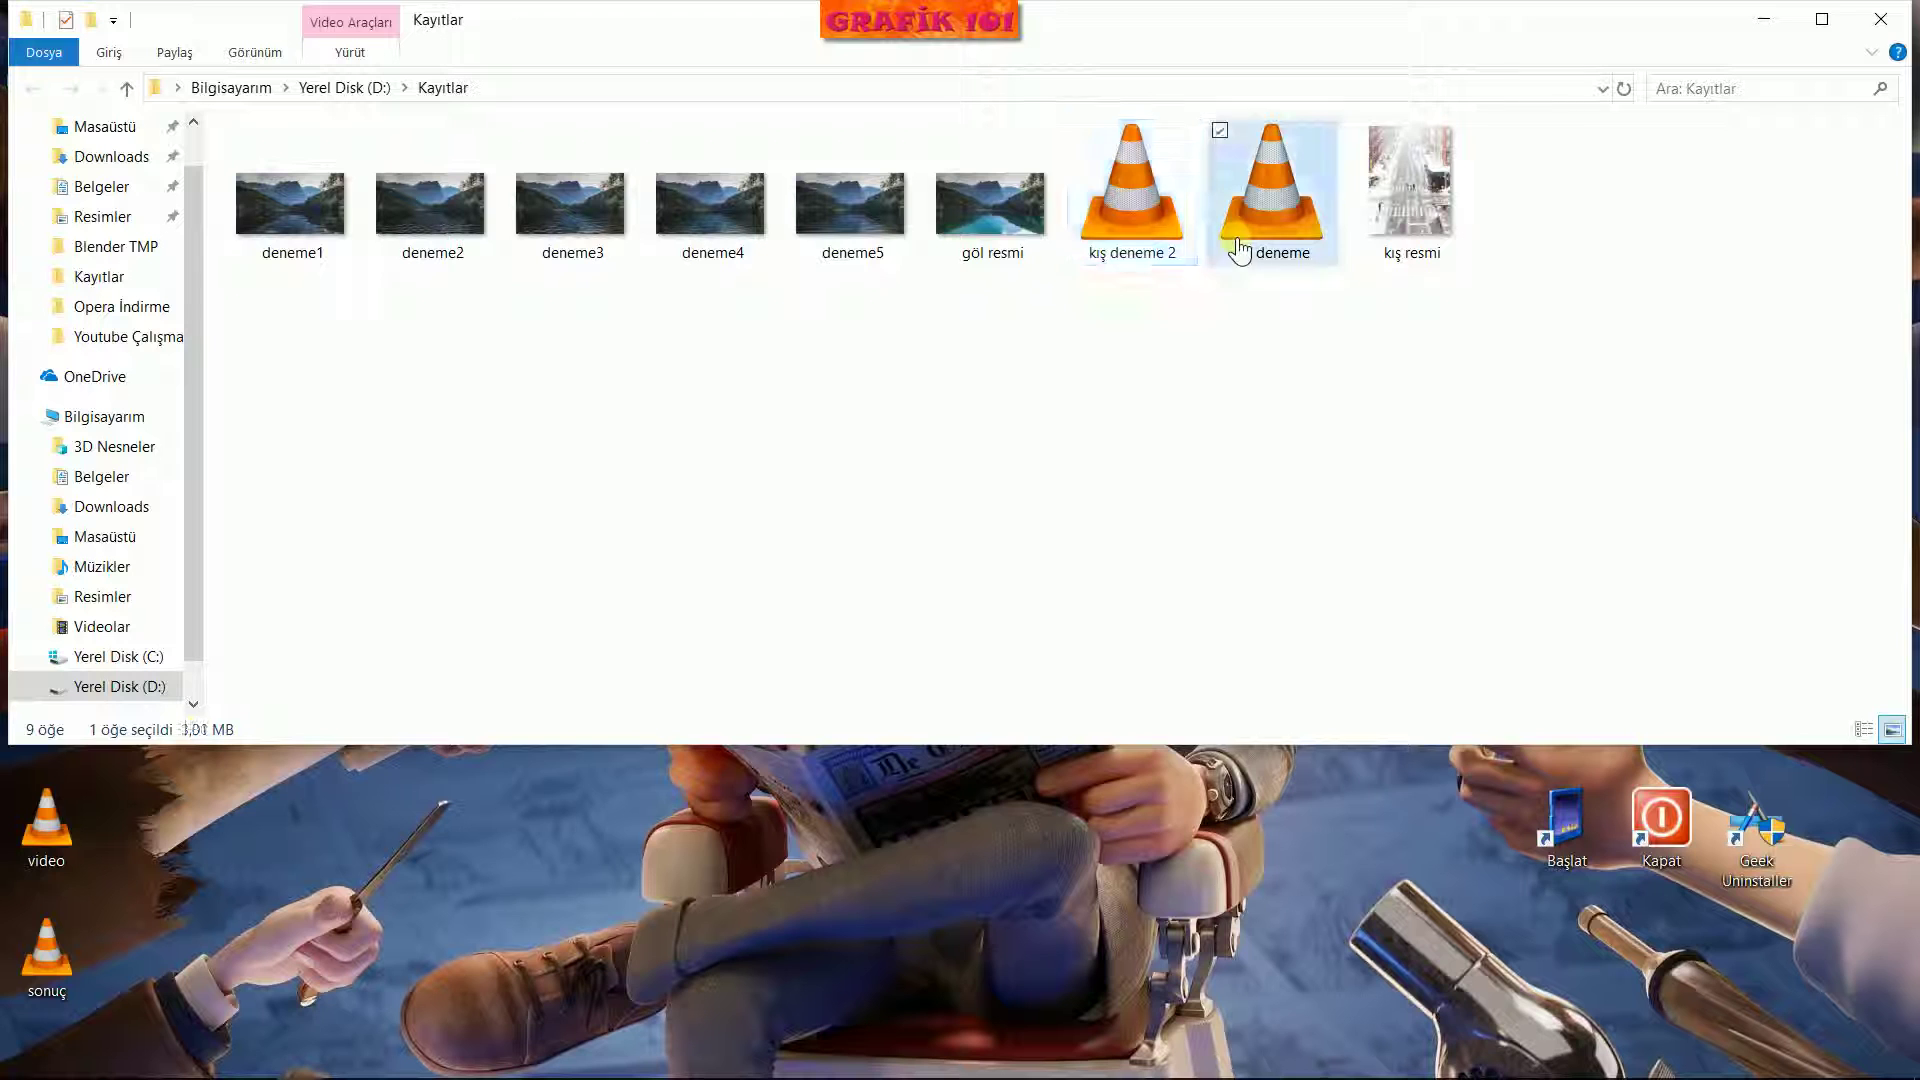
pyautogui.doubleClick(1130, 190)
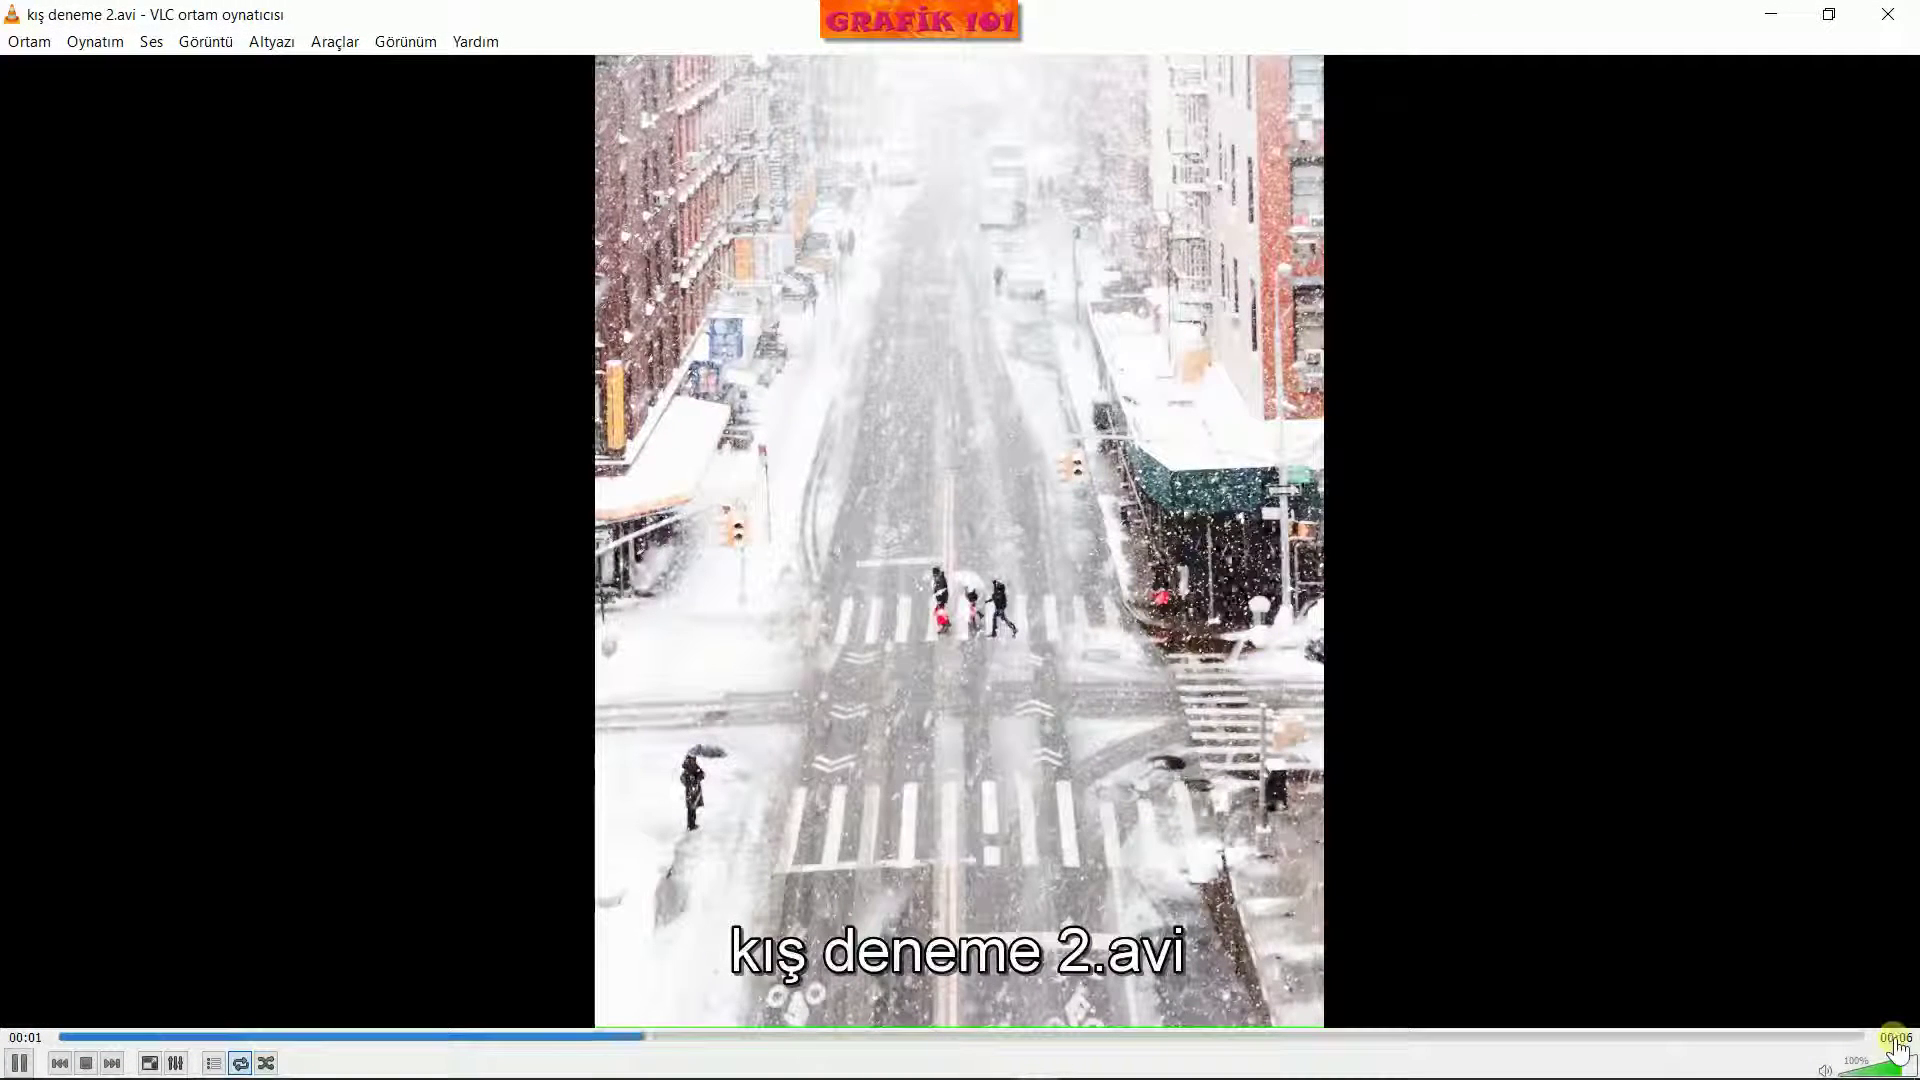
pyautogui.doubleClick(1062, 607)
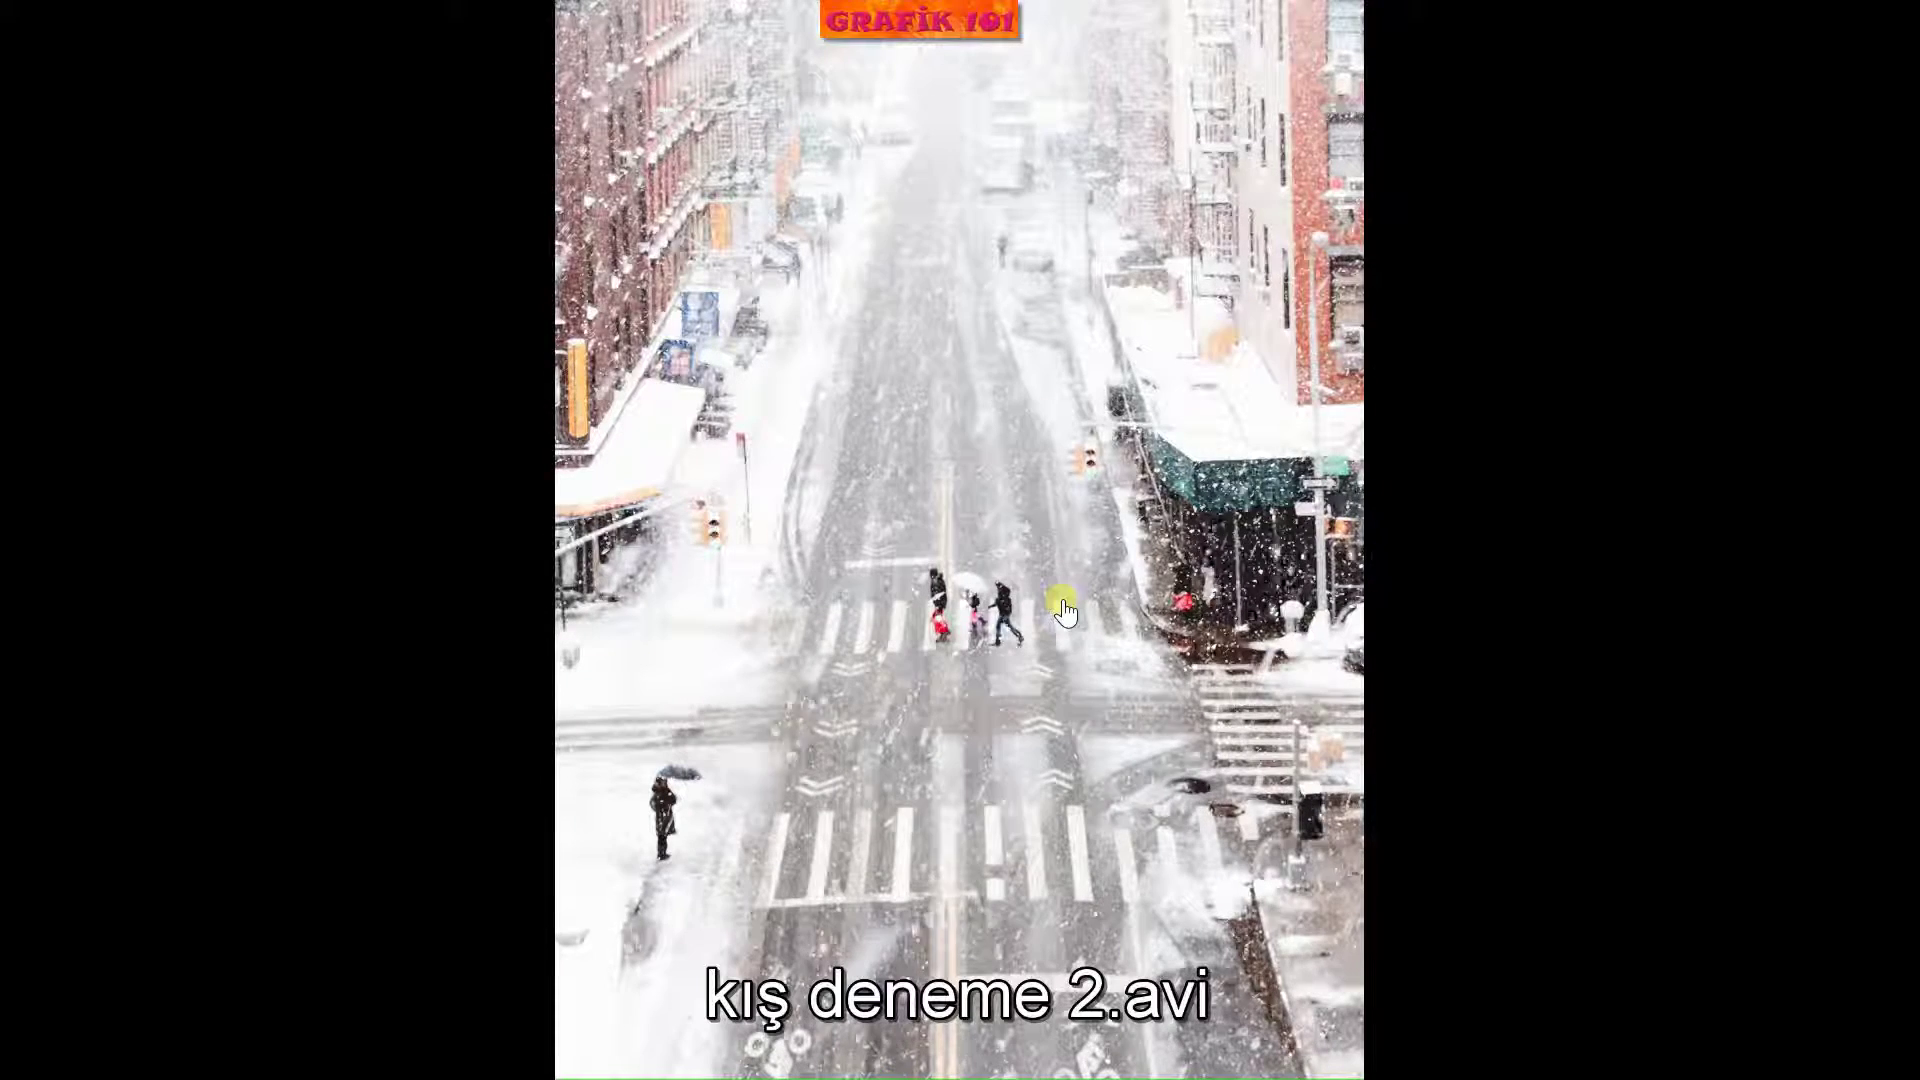
pyautogui.doubleClick(1003, 610)
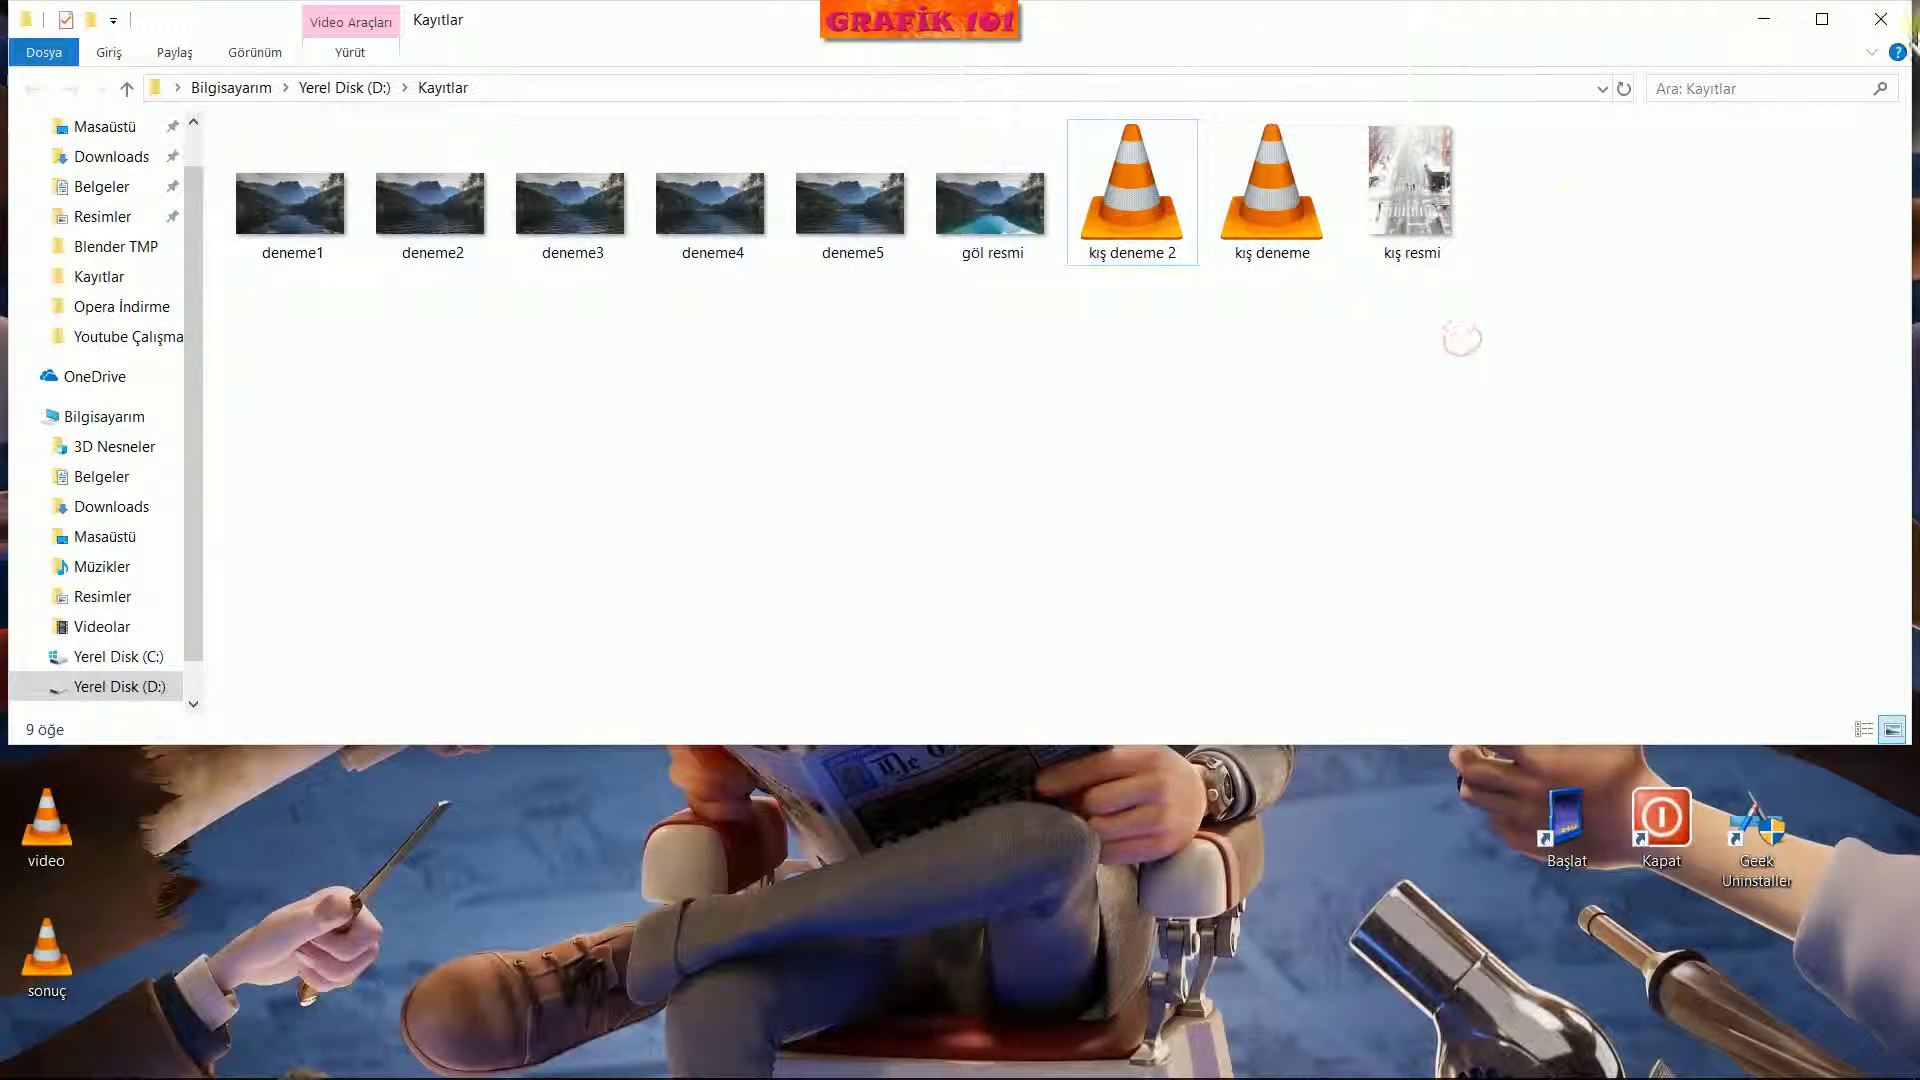
pyautogui.click(1764, 18)
# In Sqirlz Water Reflections, export the Rain/Snow Only animation as Flash movie "flash deneme" with frame rate 15, image quality 60 and auto background color
pyautogui.click(987, 1060)
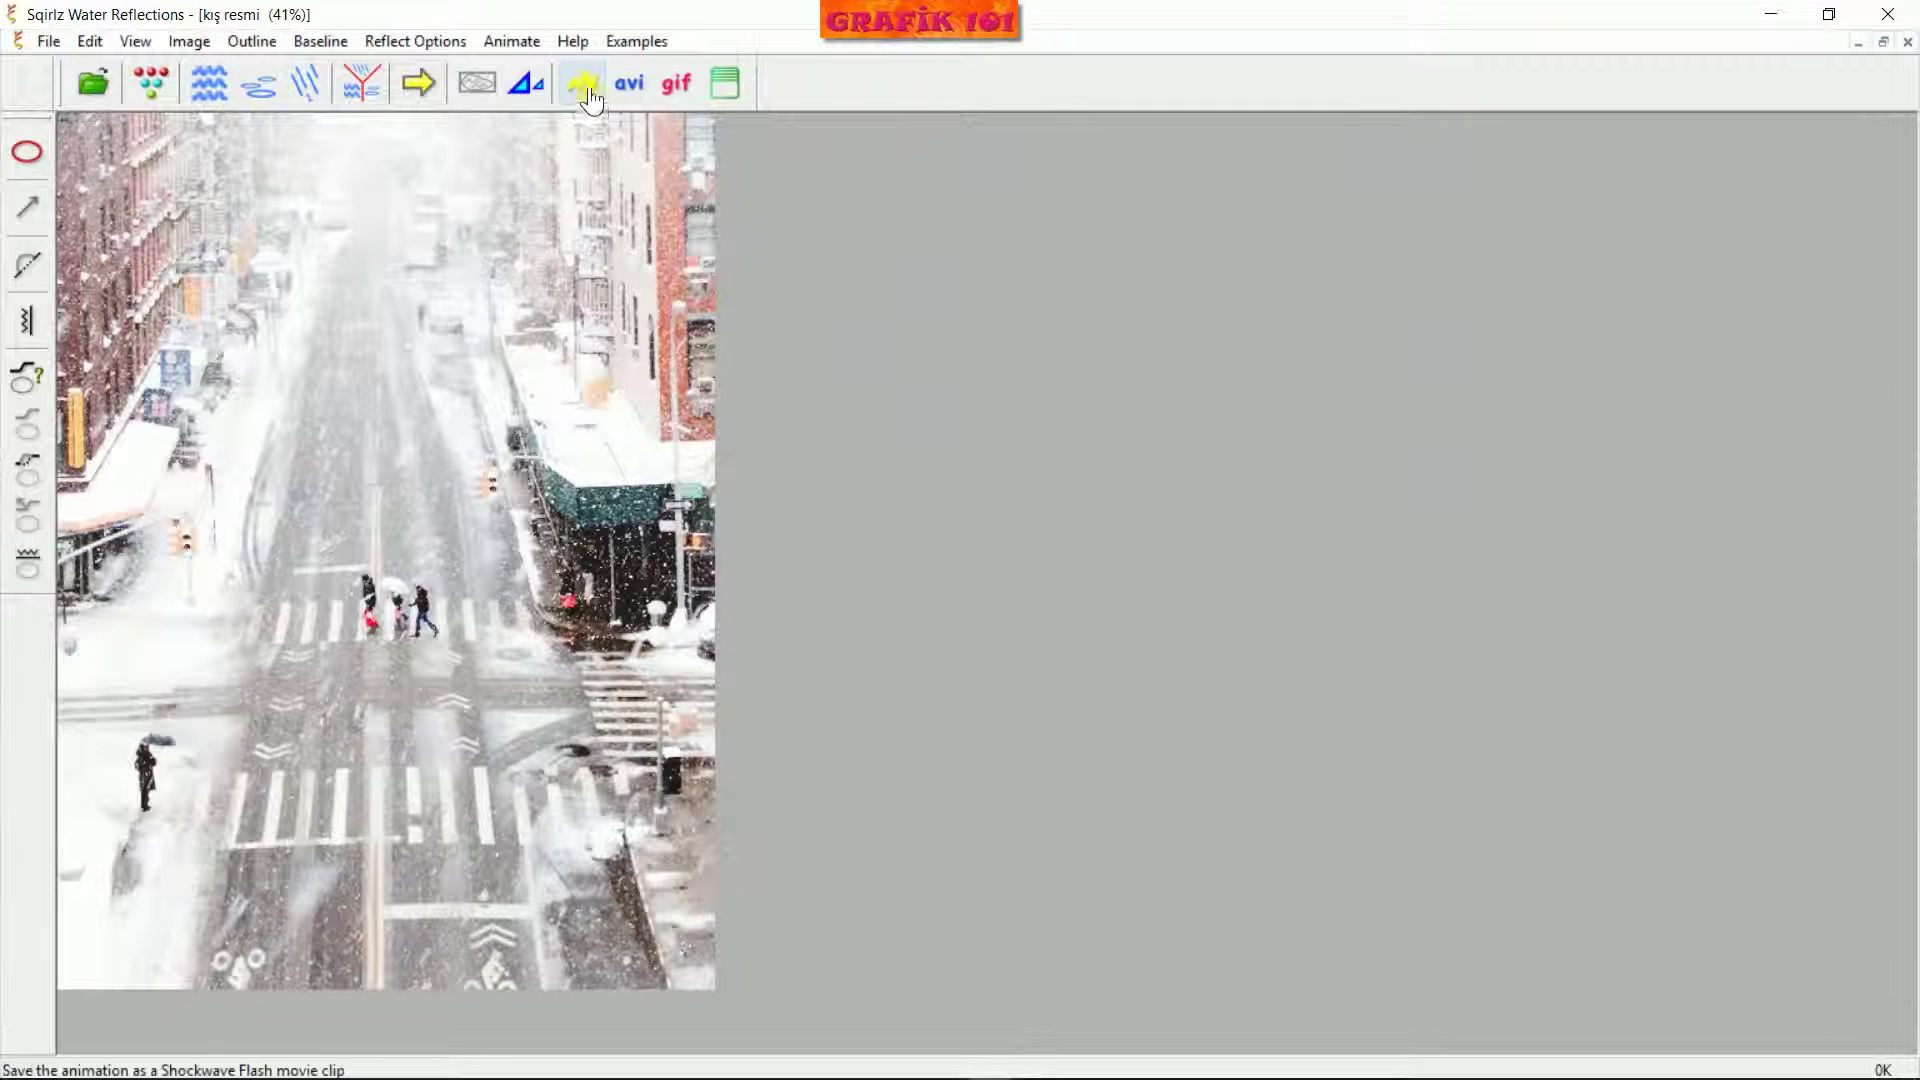
pyautogui.click(588, 90)
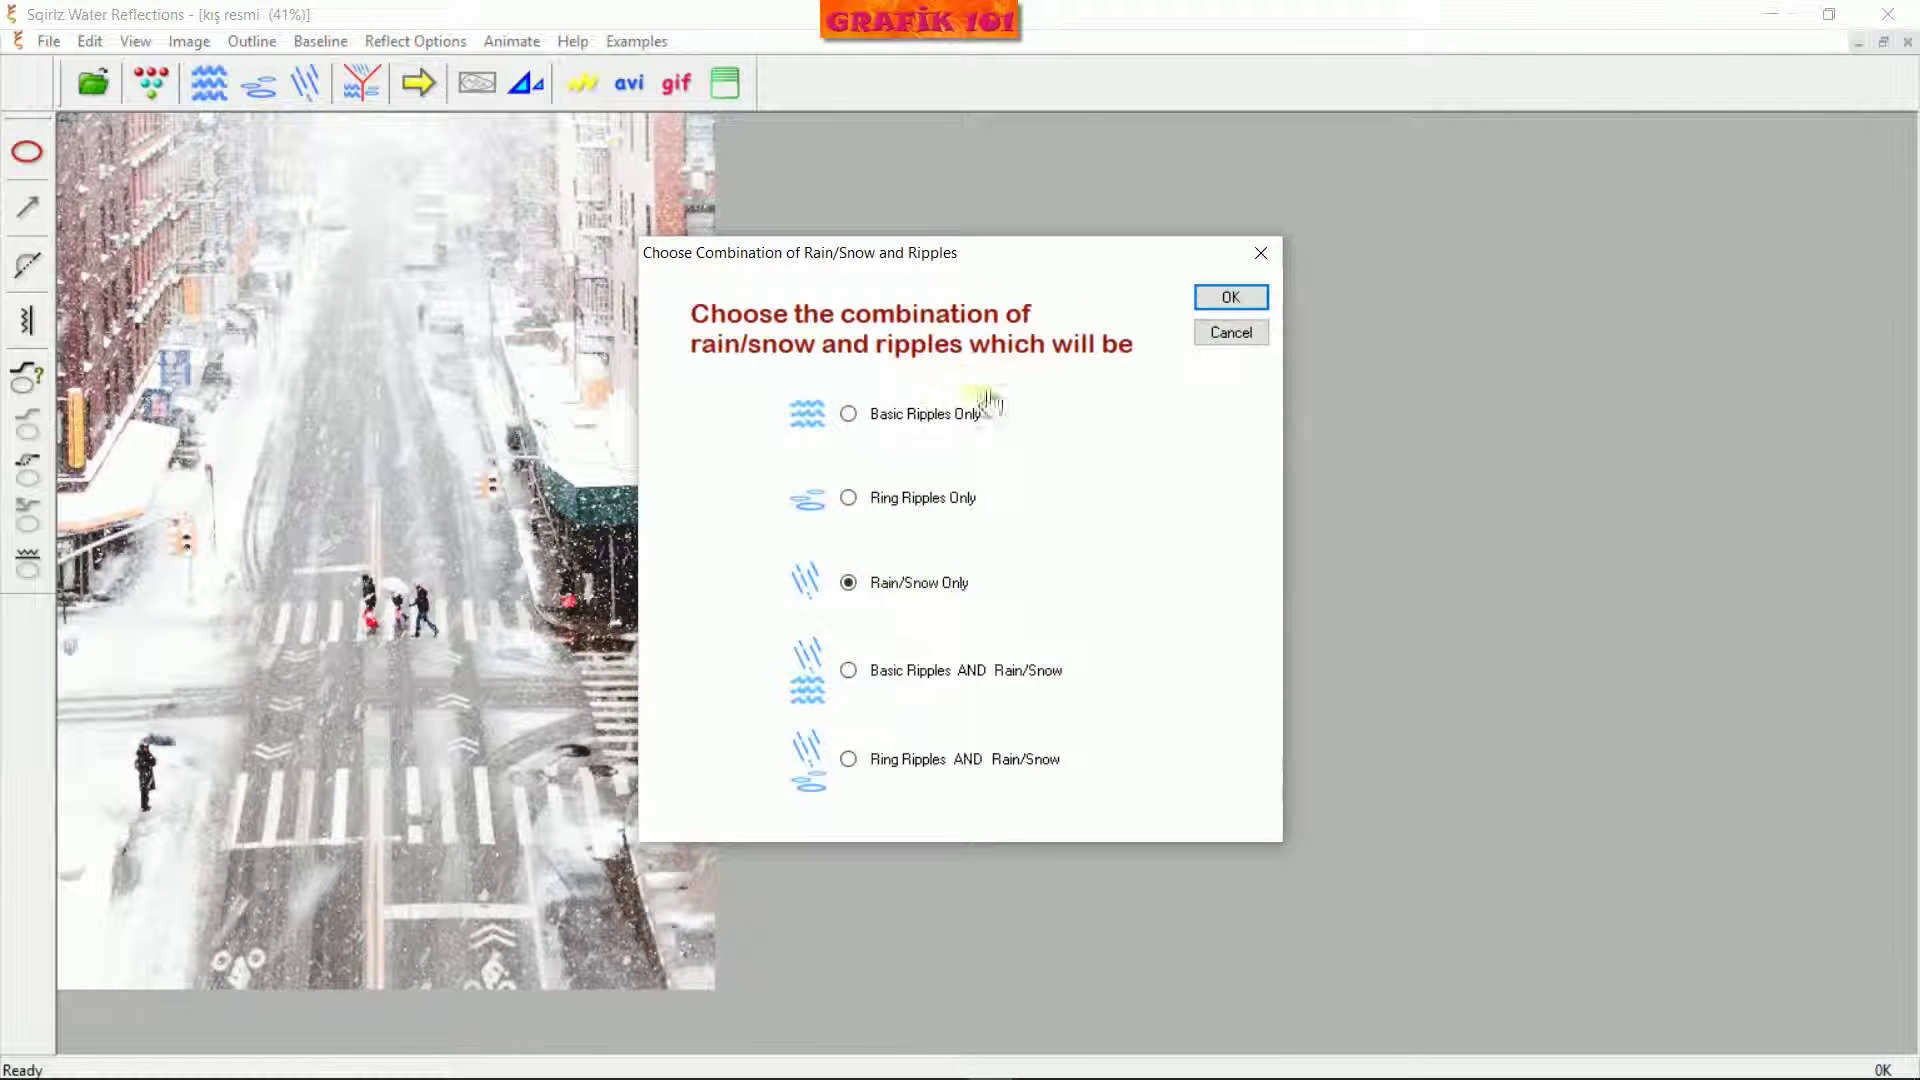
pyautogui.click(1240, 300)
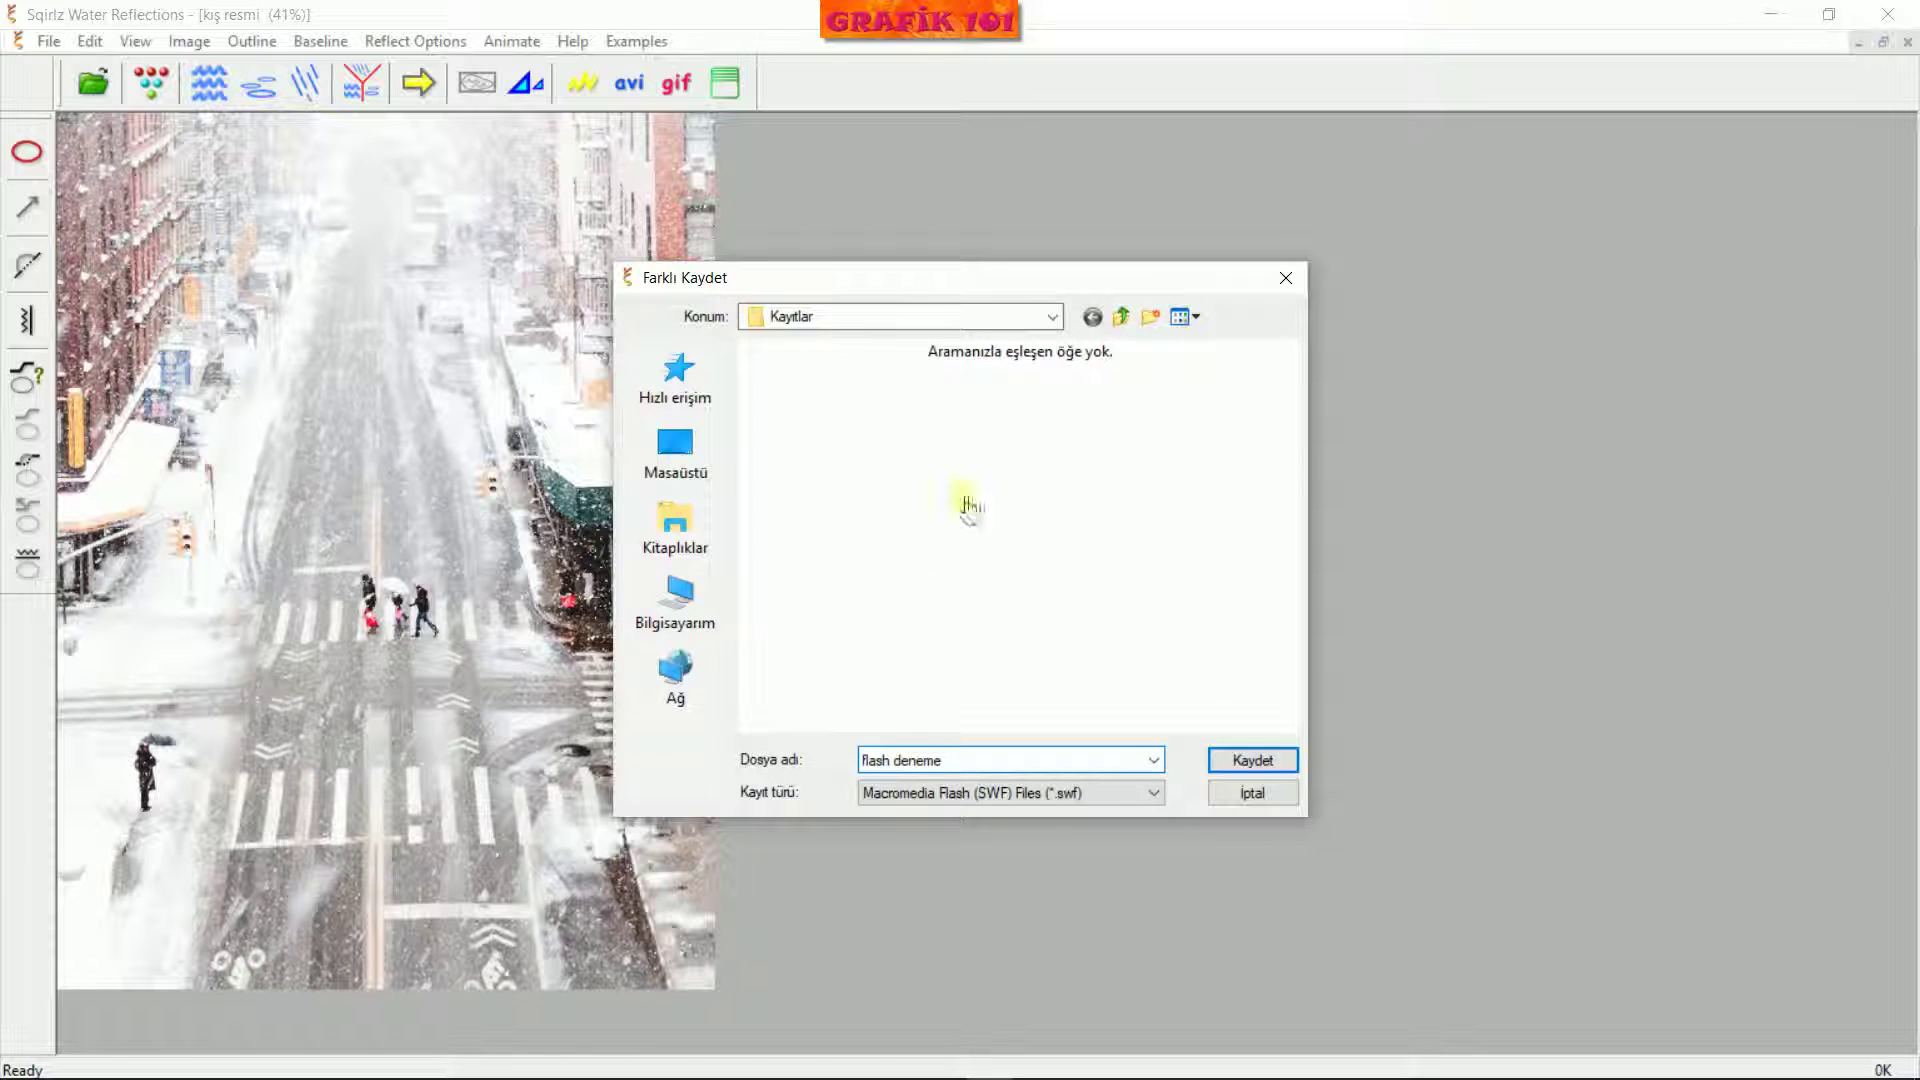
pyautogui.click(1241, 760)
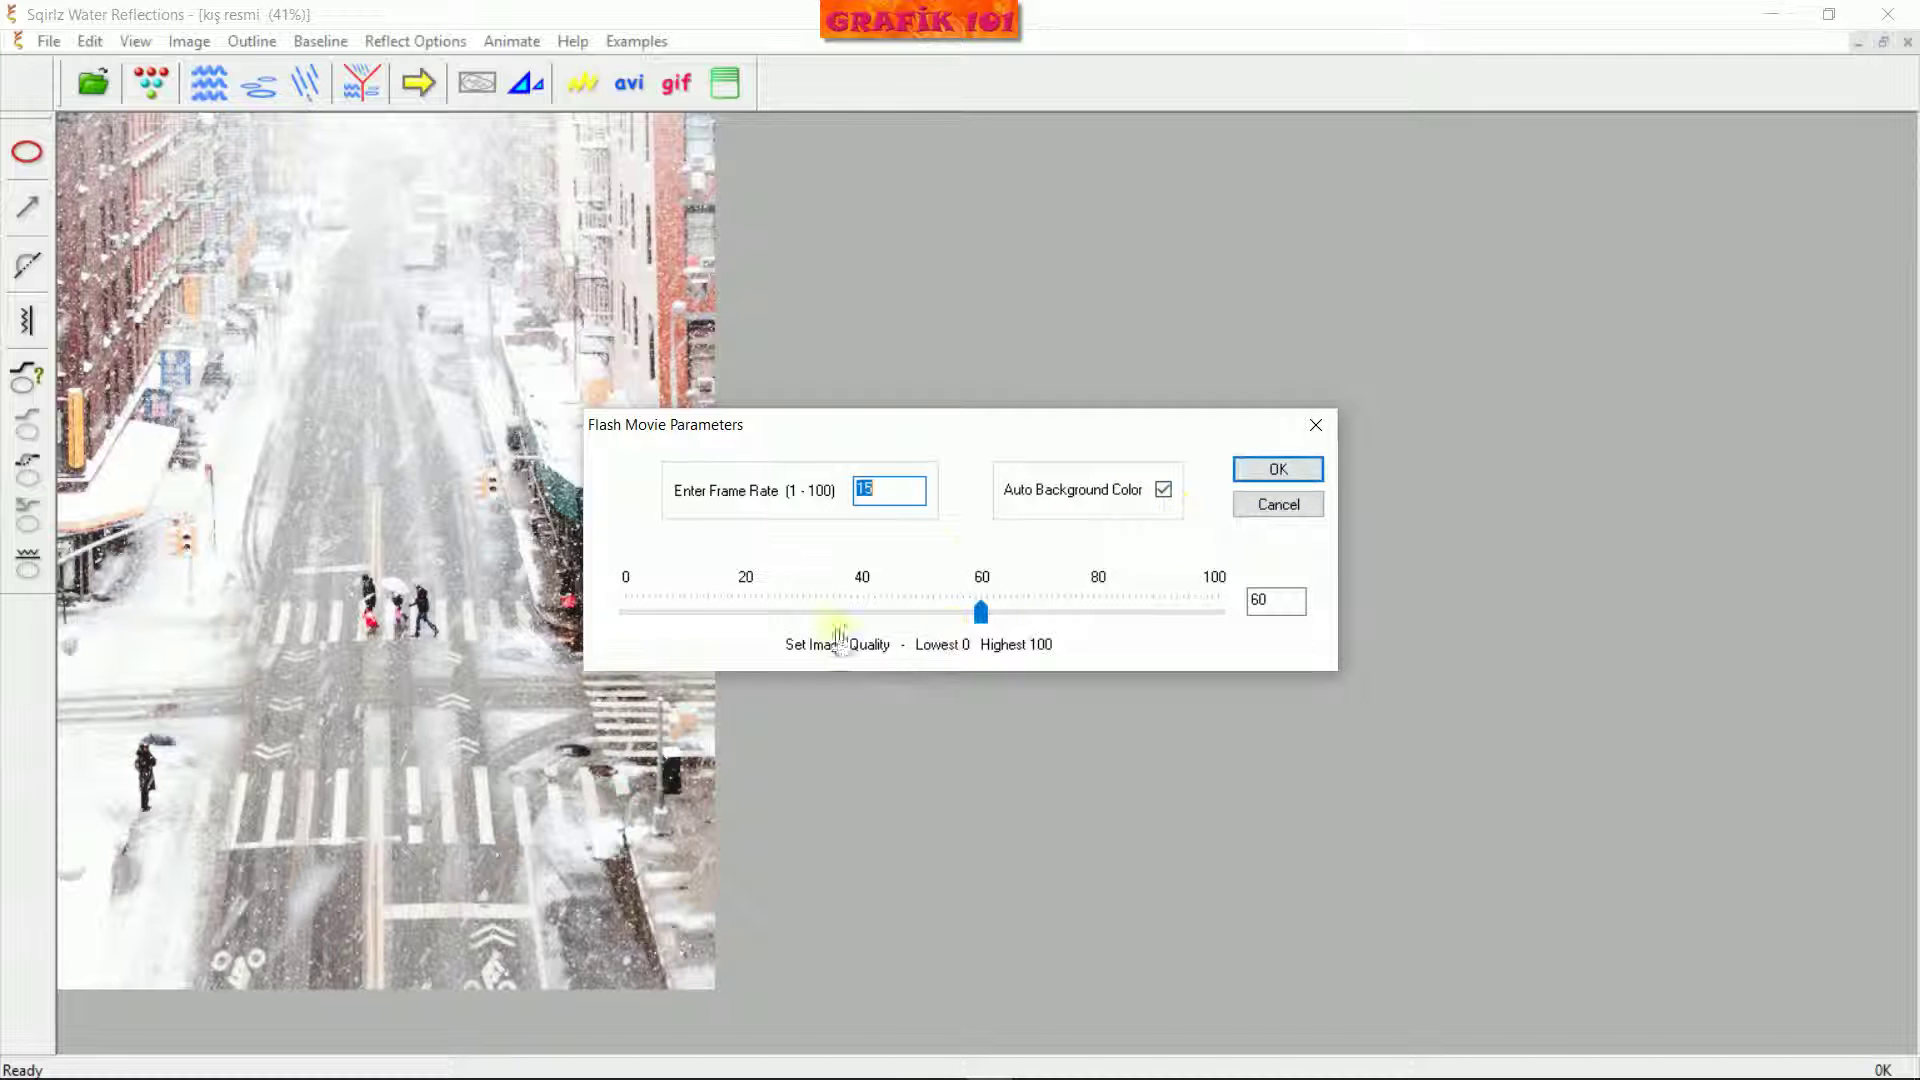
pyautogui.click(1271, 470)
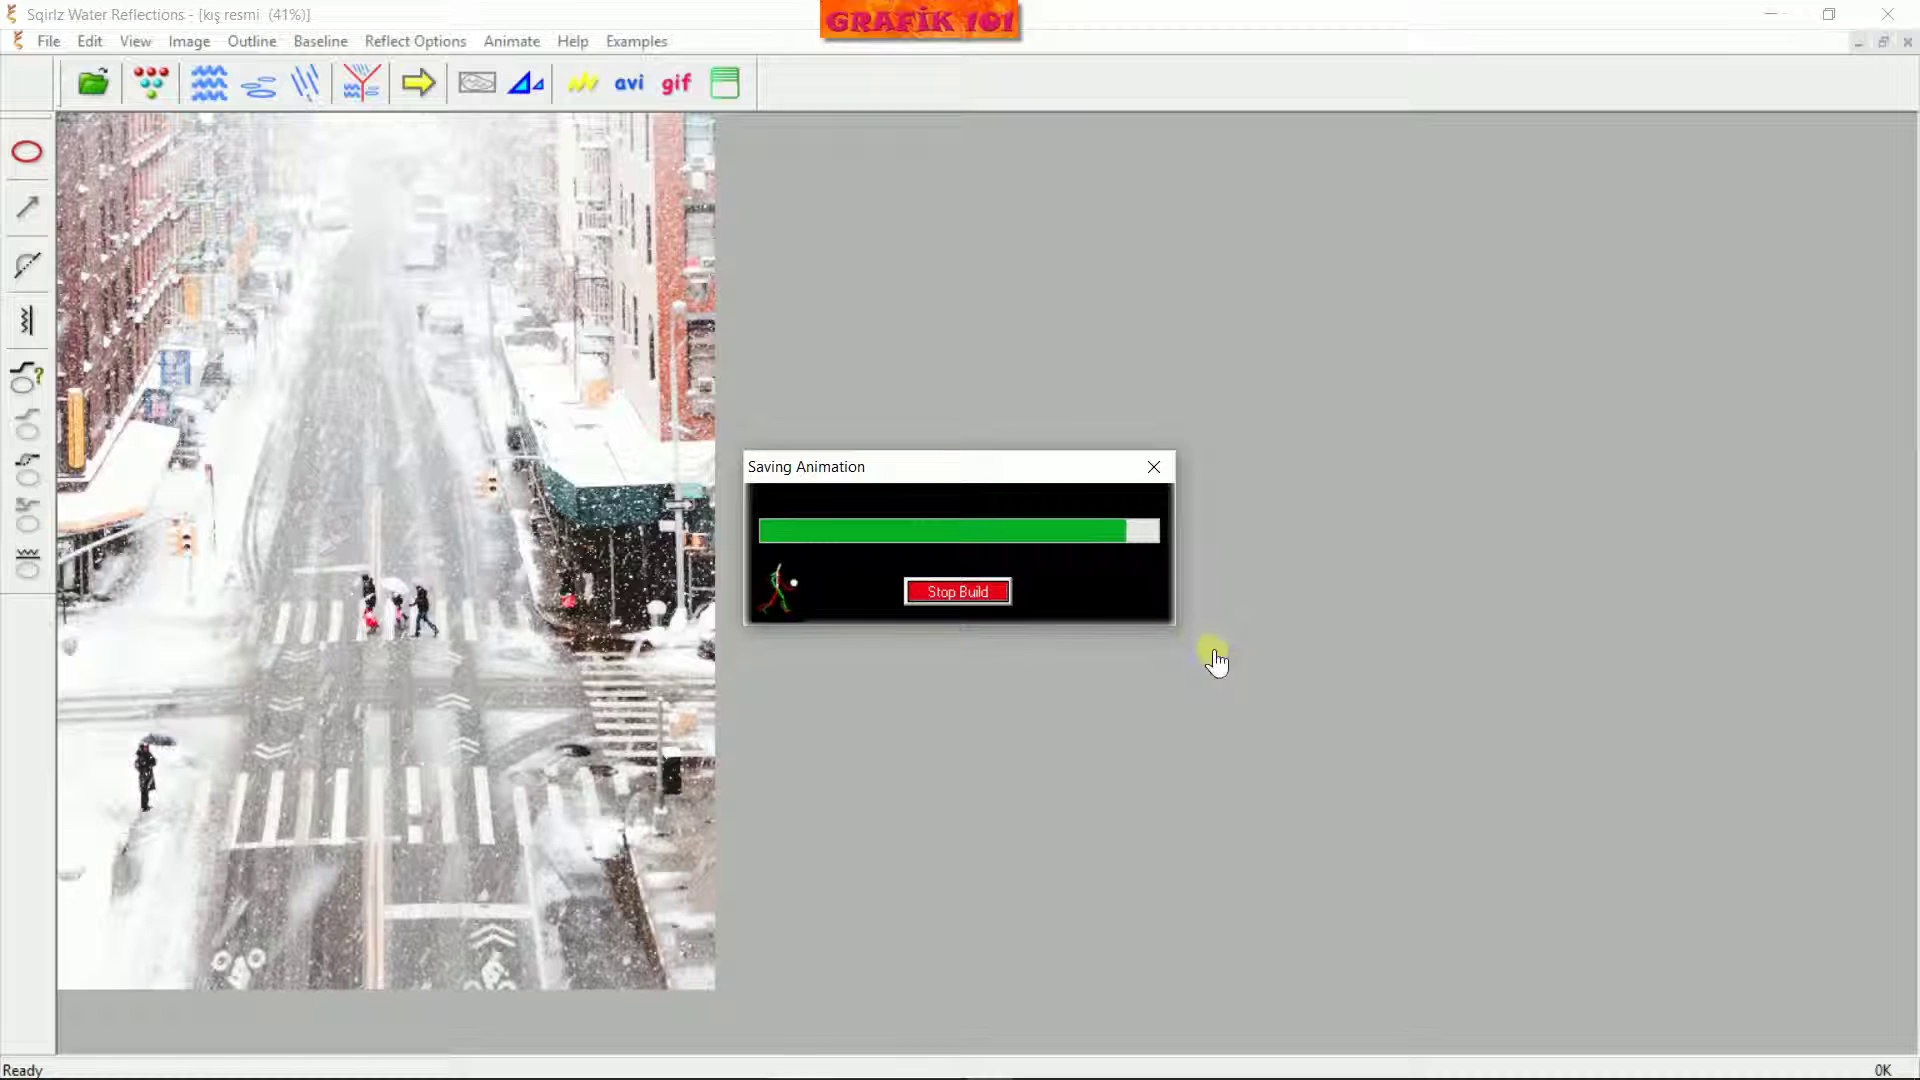
pyautogui.click(1175, 613)
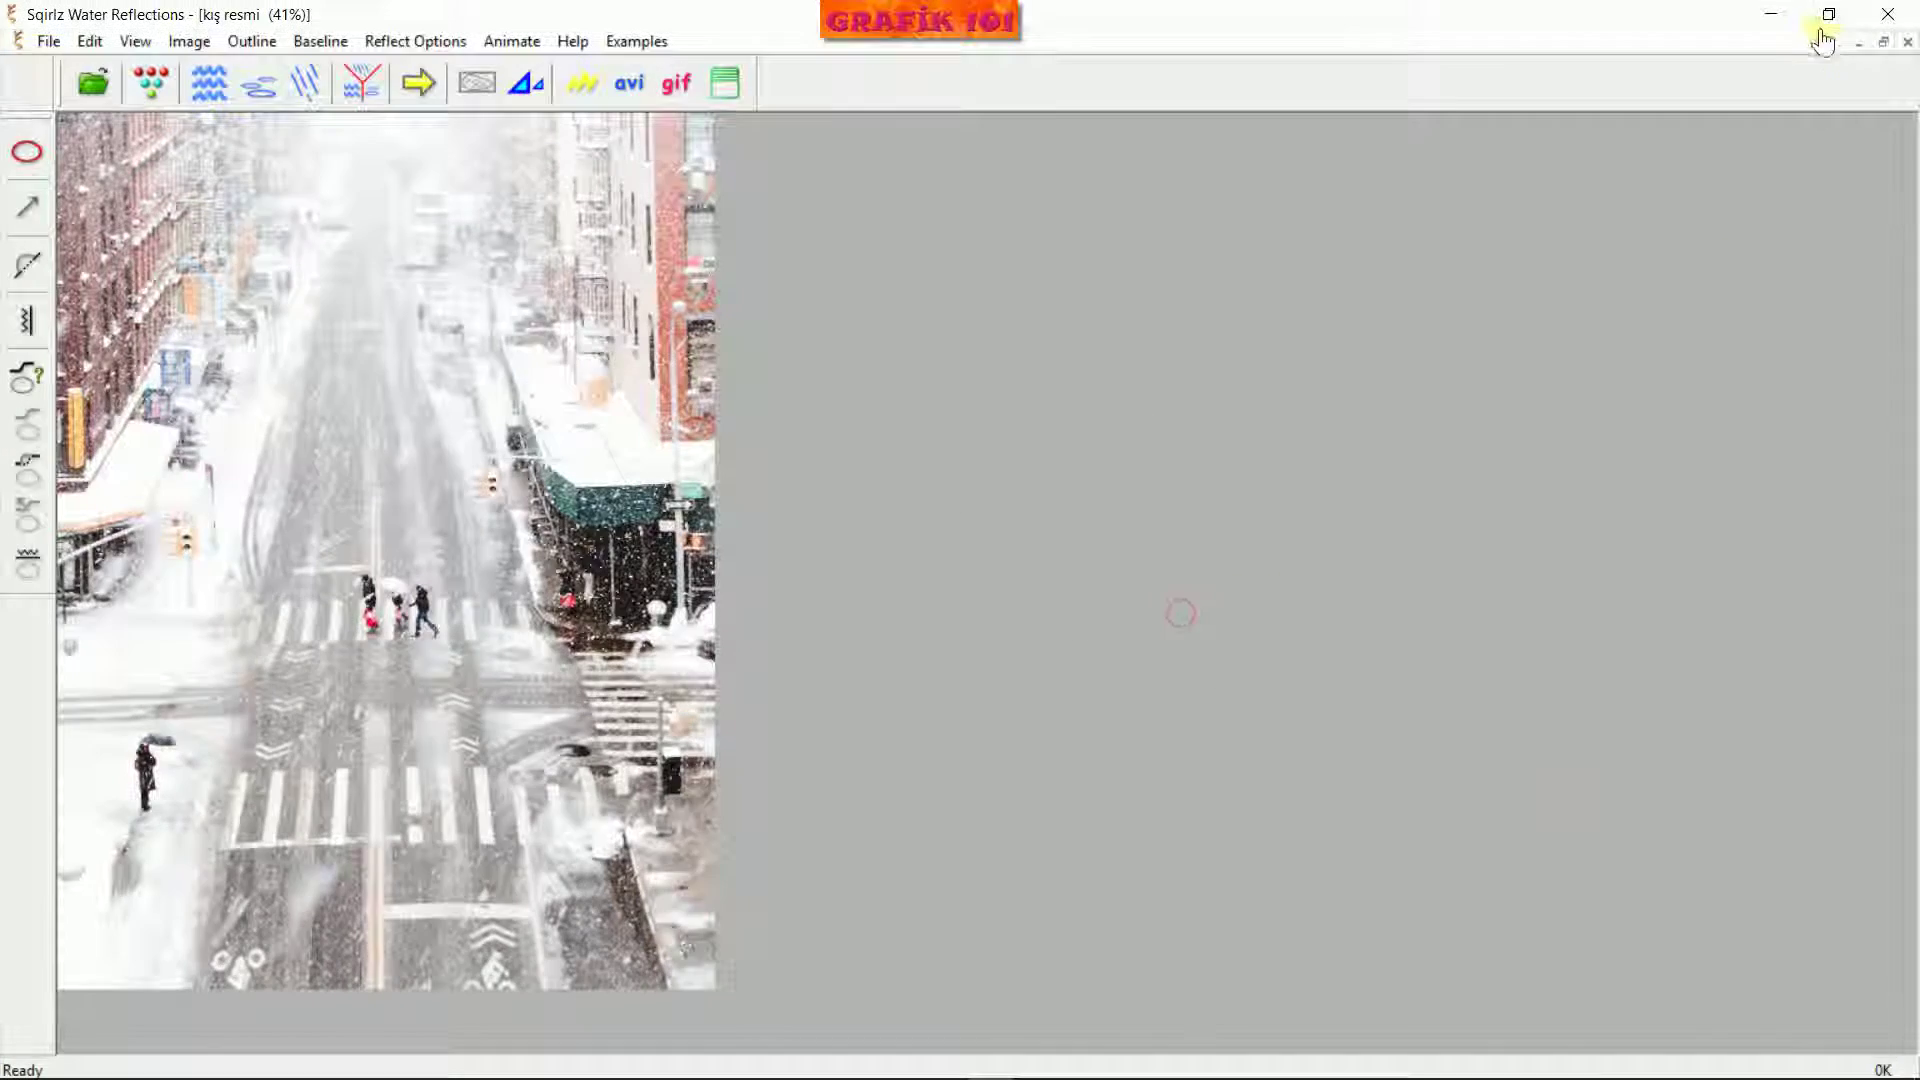
# Open "flash deneme" from the Kayıtlar folder in Swiff Player, enlarge its window, replay the animation and close the player
pyautogui.click(1785, 14)
pyautogui.doubleClick(997, 50)
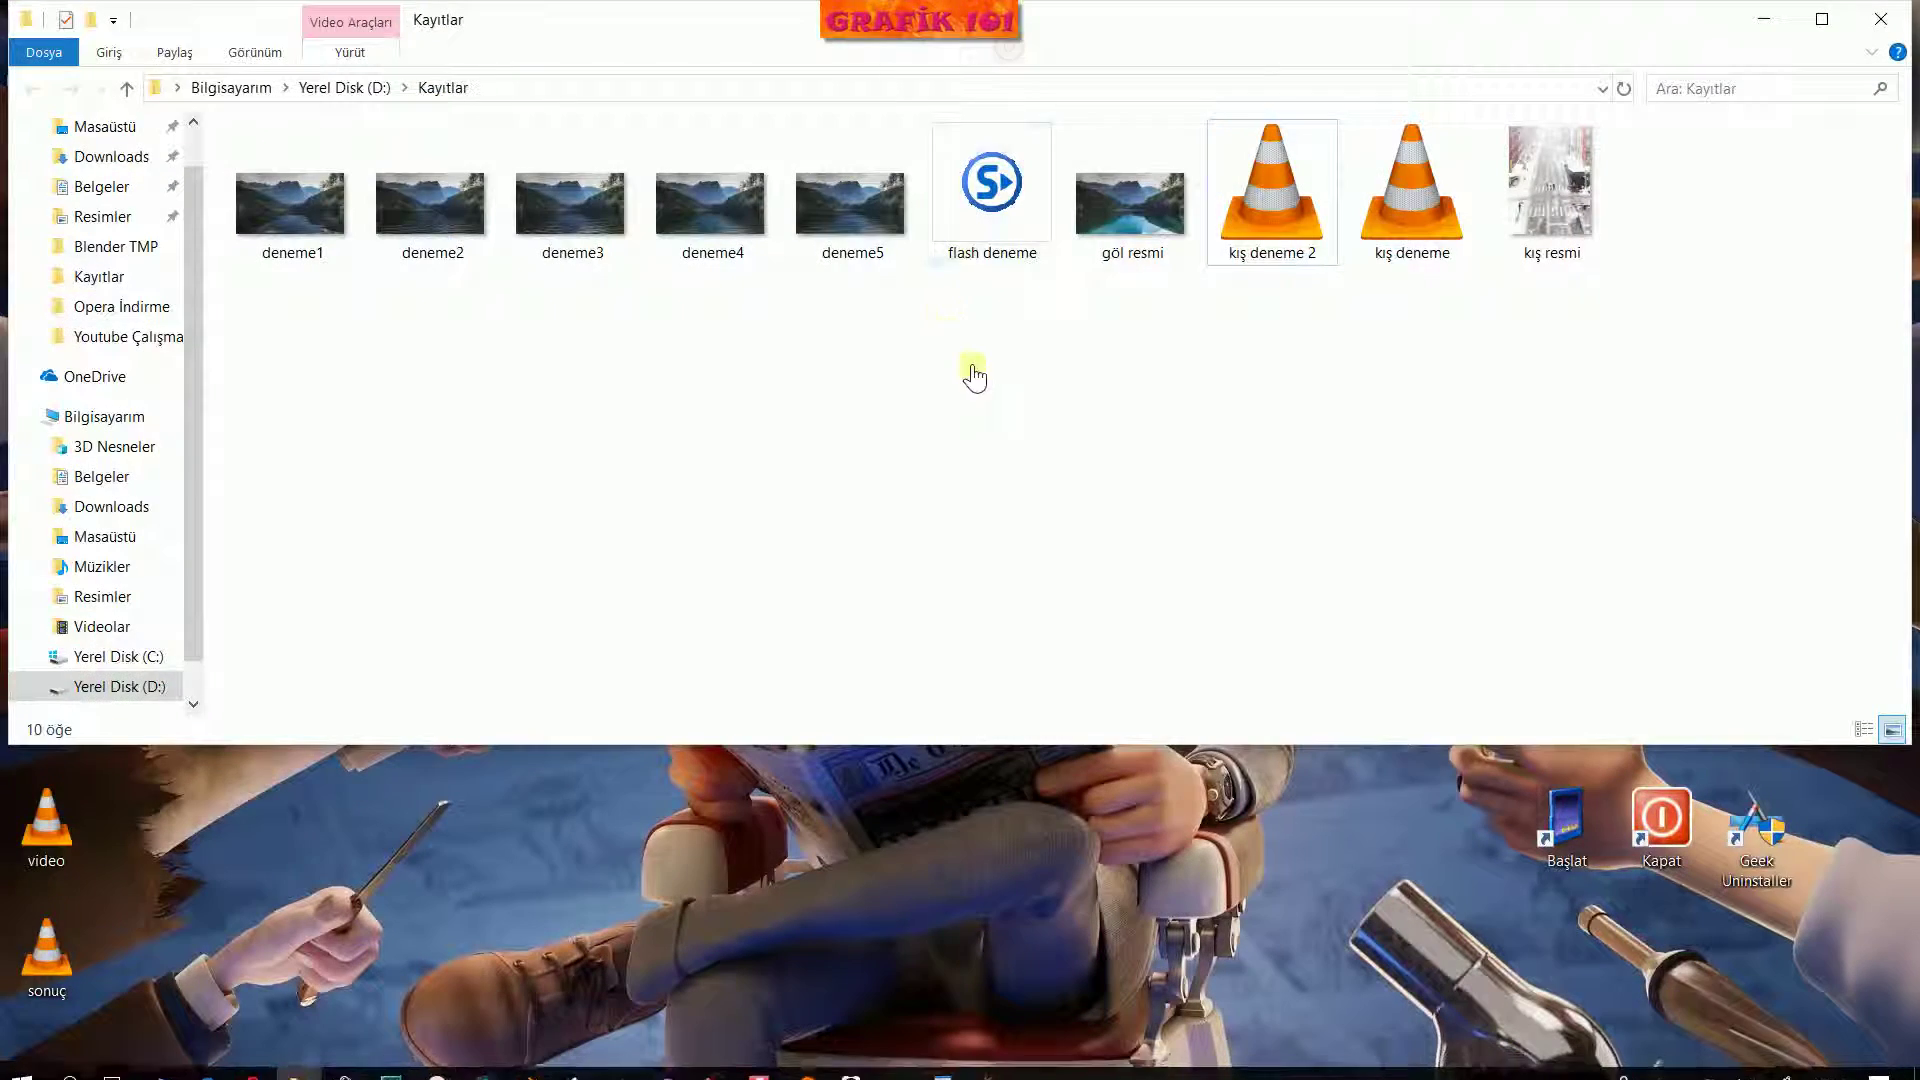
pyautogui.click(1020, 220)
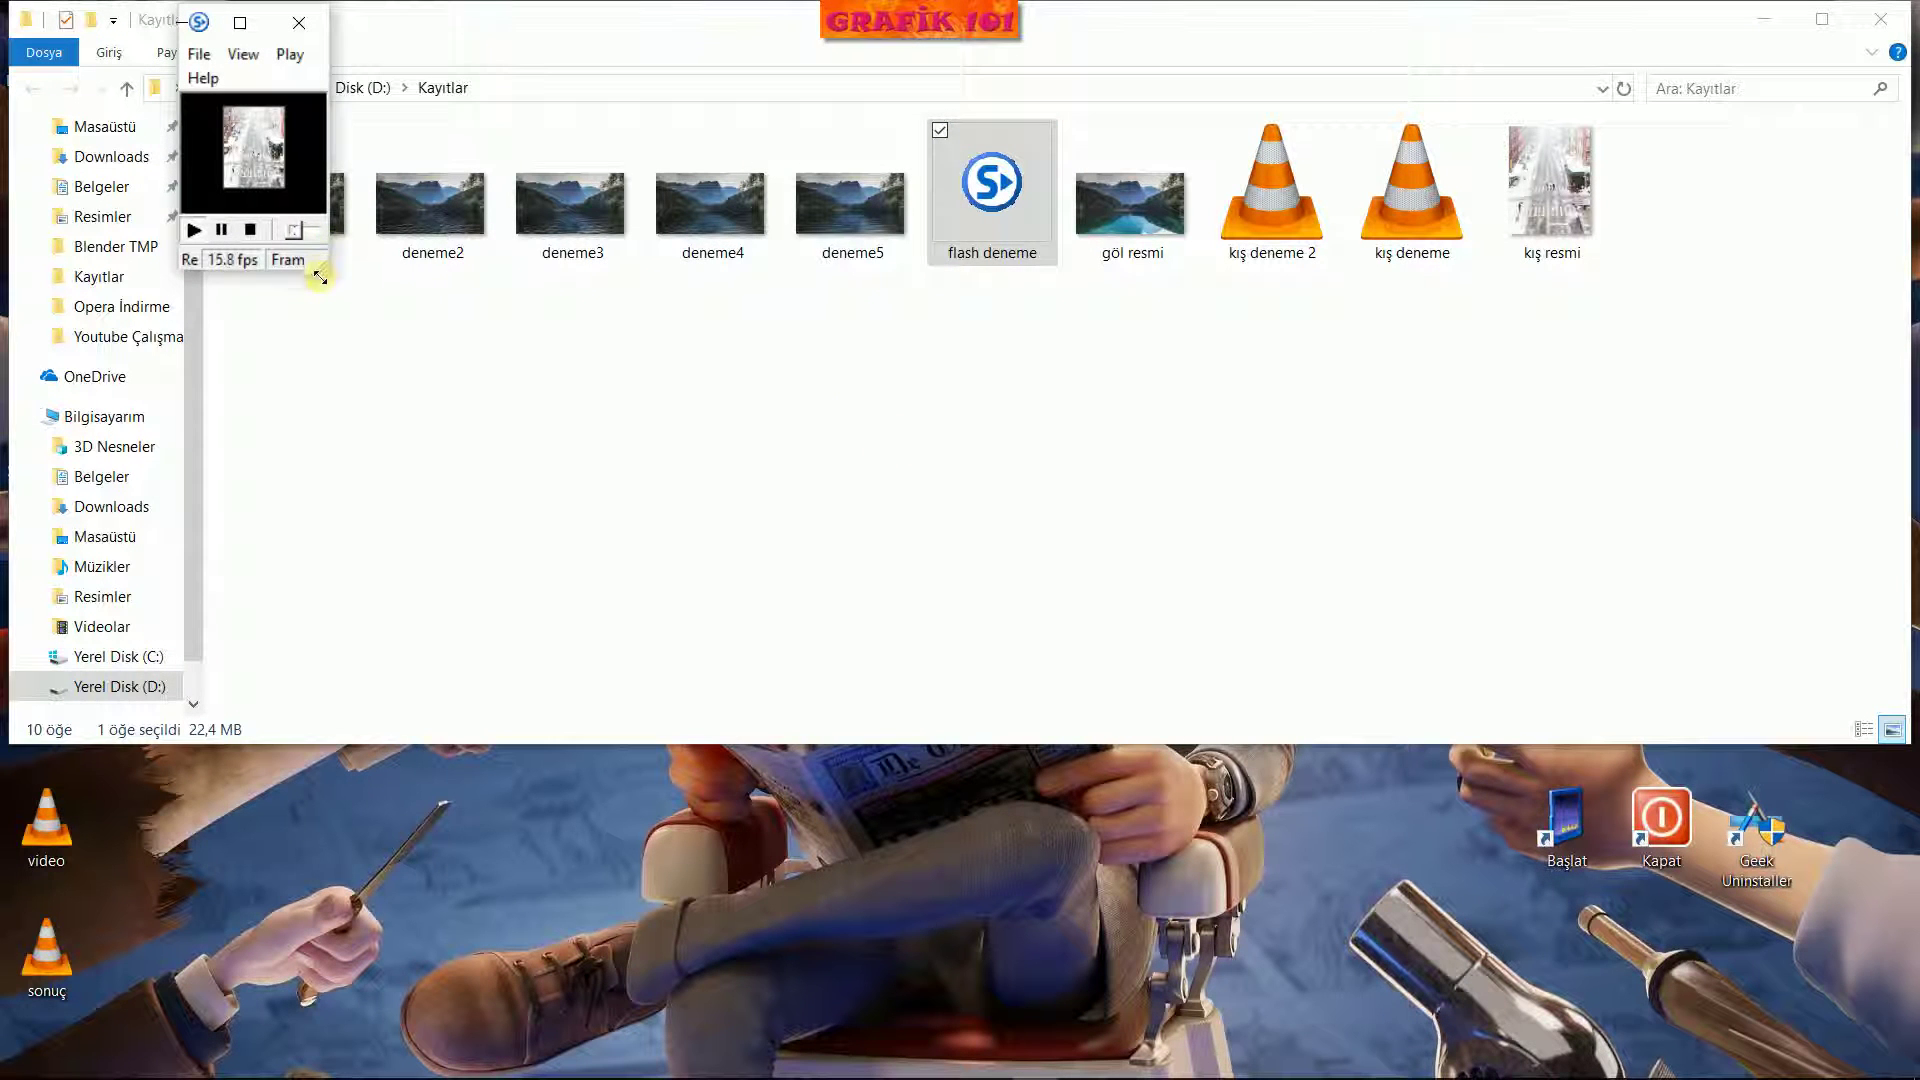
pyautogui.moveTo(326, 272); pyautogui.dragTo(1515, 996)
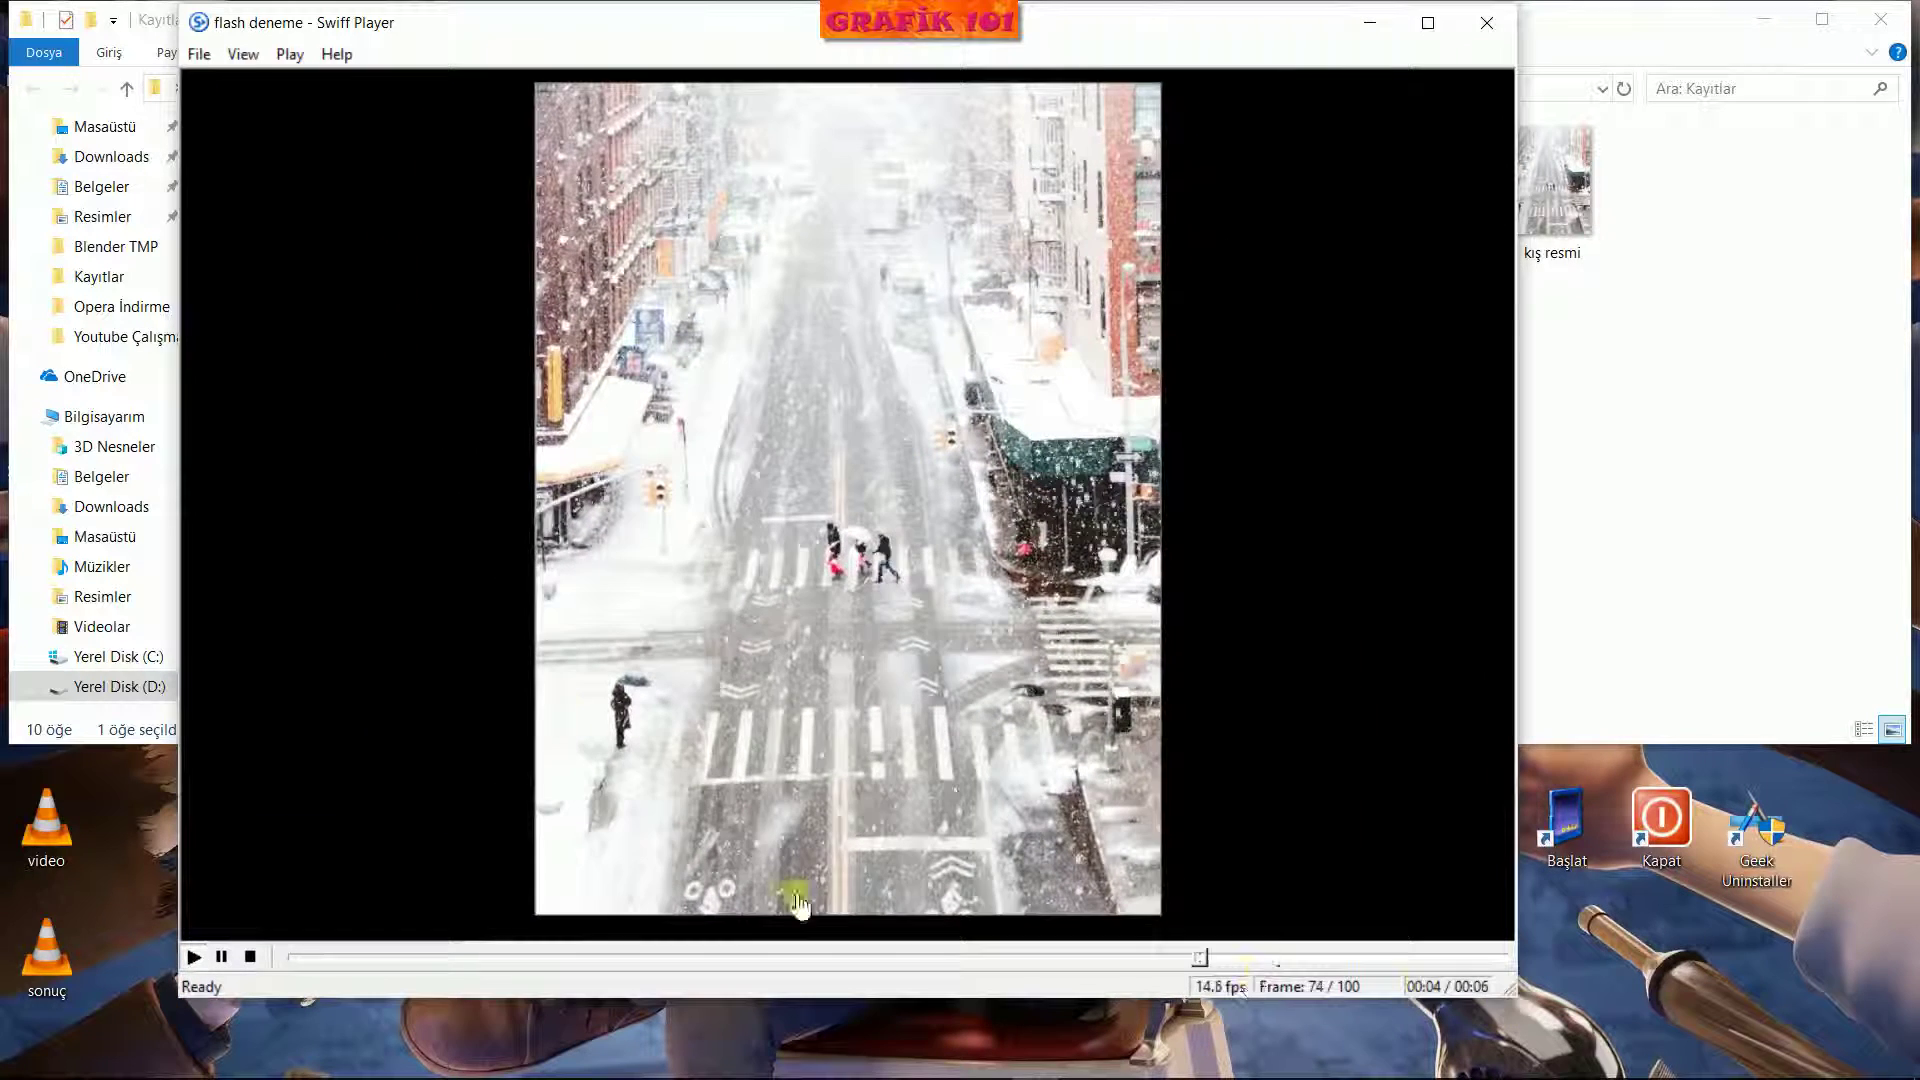
pyautogui.click(893, 420)
pyautogui.click(195, 958)
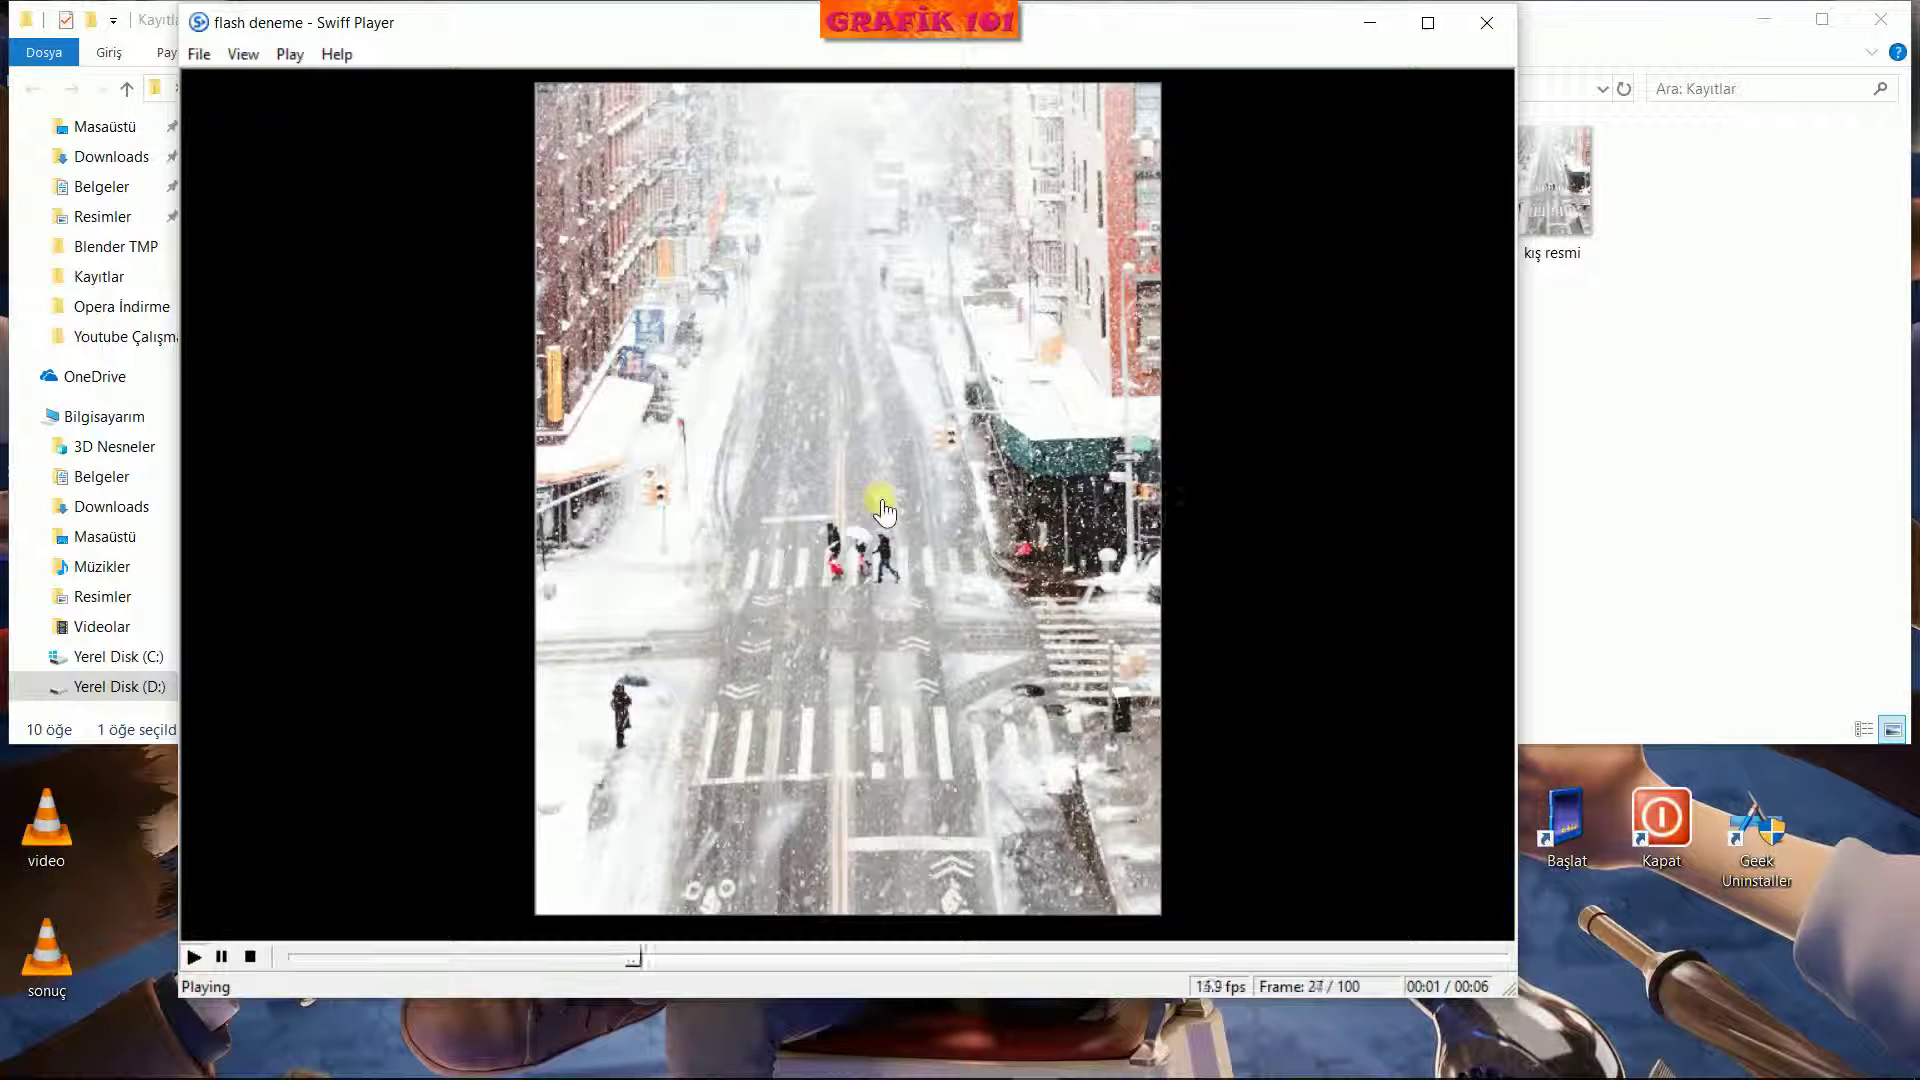
pyautogui.click(1485, 24)
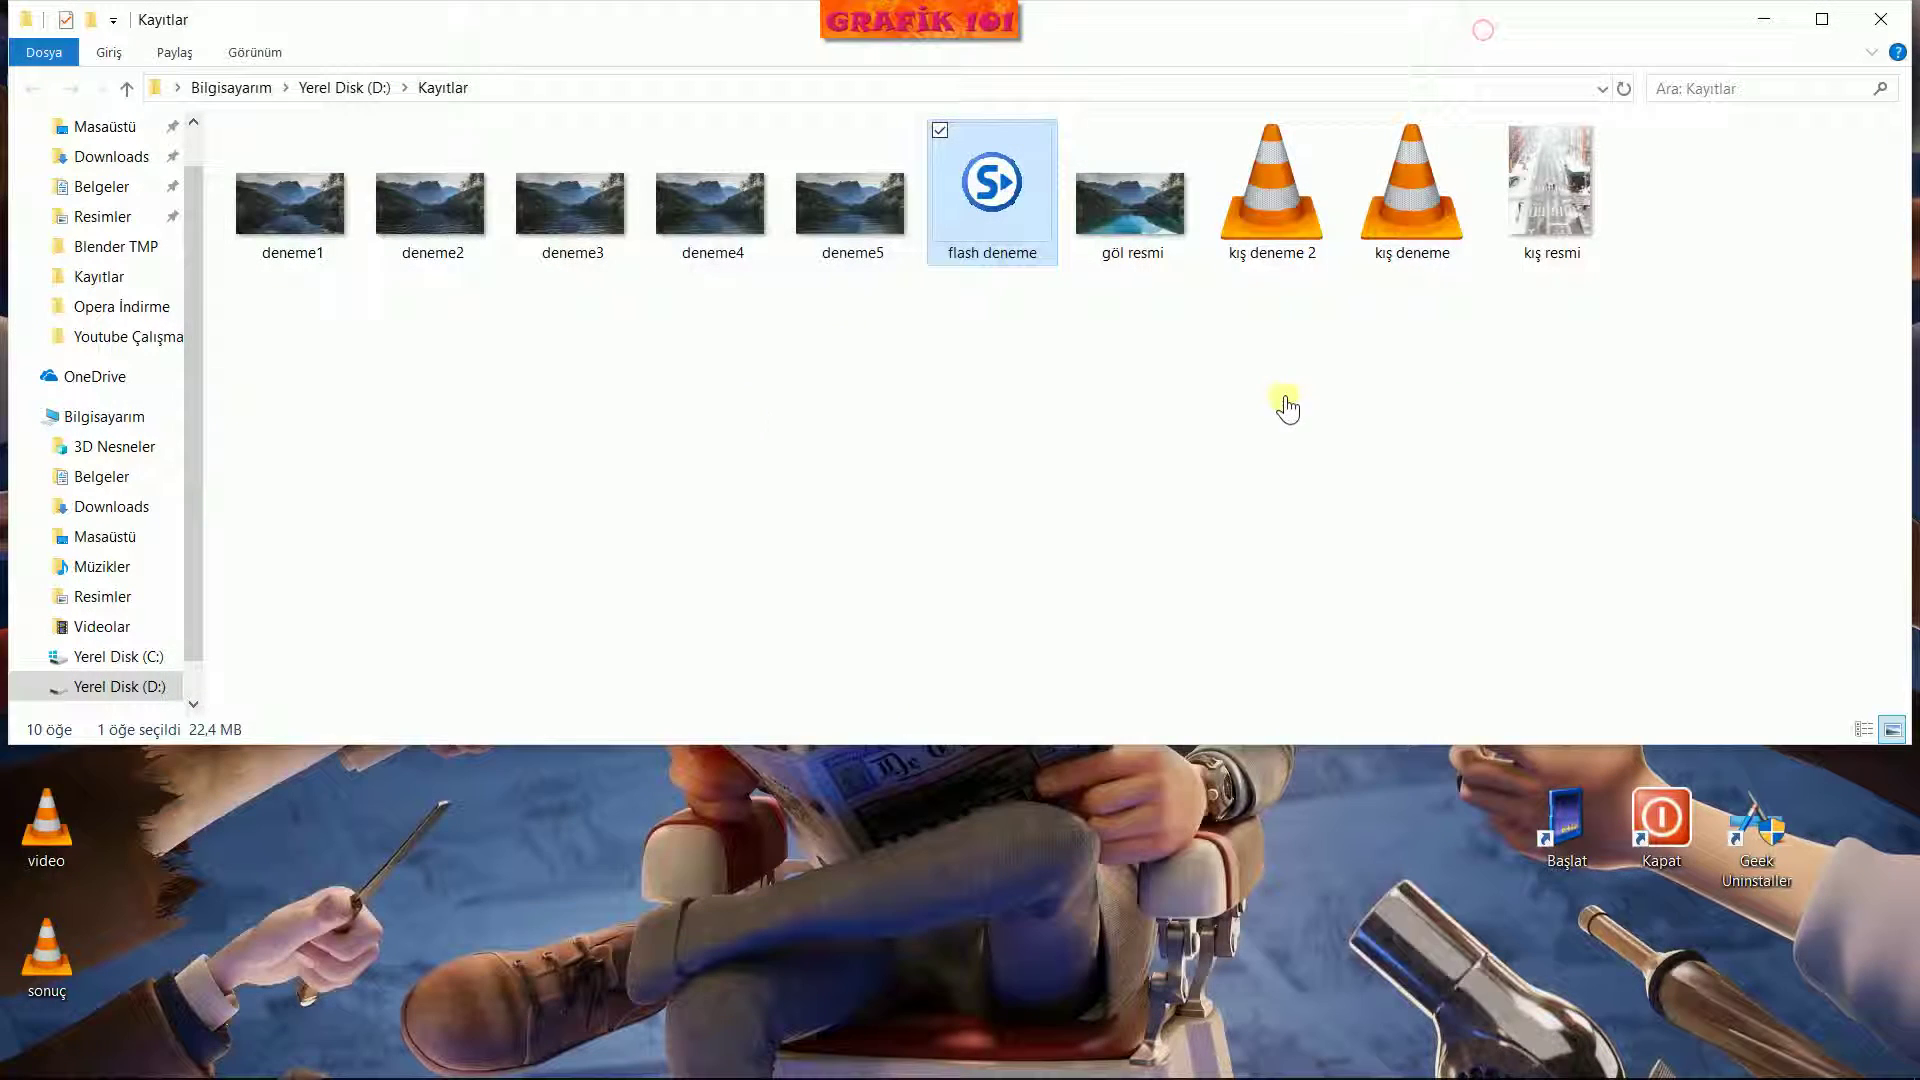
# View the lake animations deneme1 through deneme5 one after another in IrfanView
pyautogui.doubleClick(305, 222)
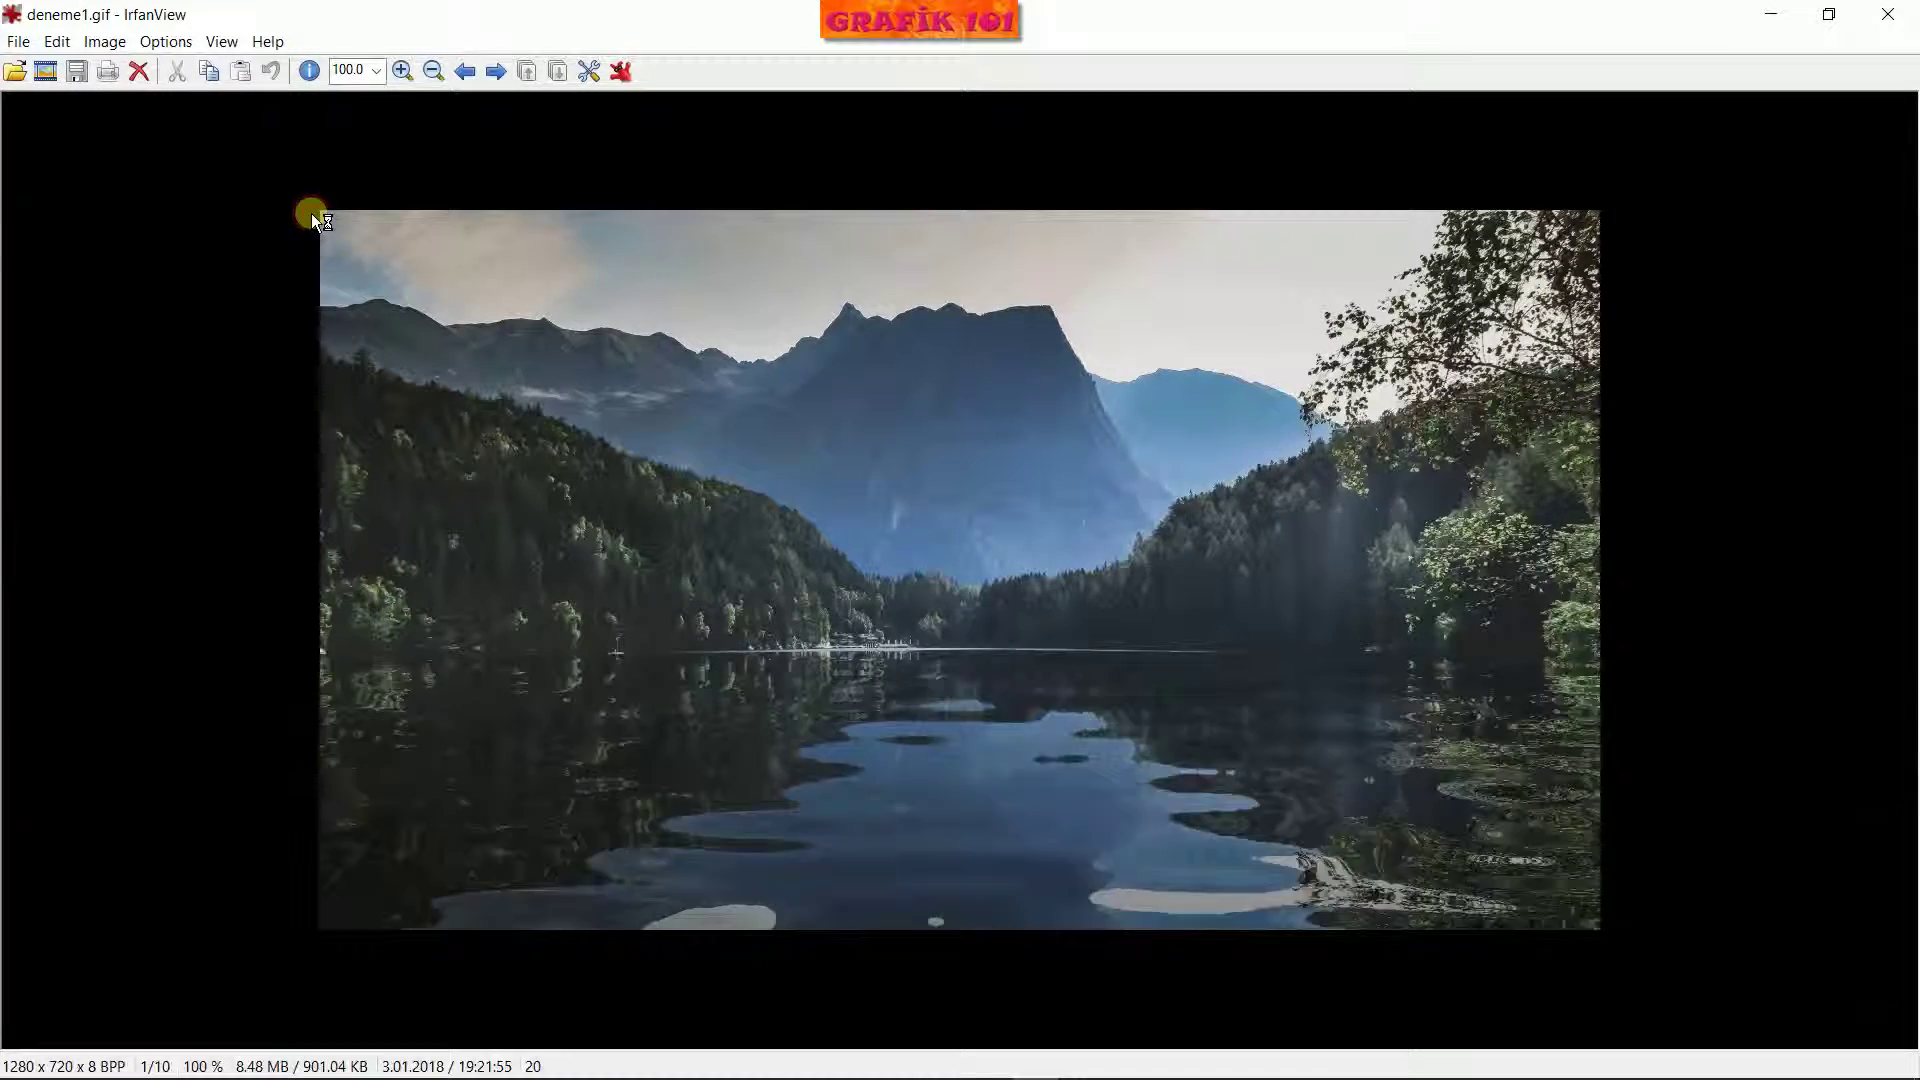
pyautogui.press('space')
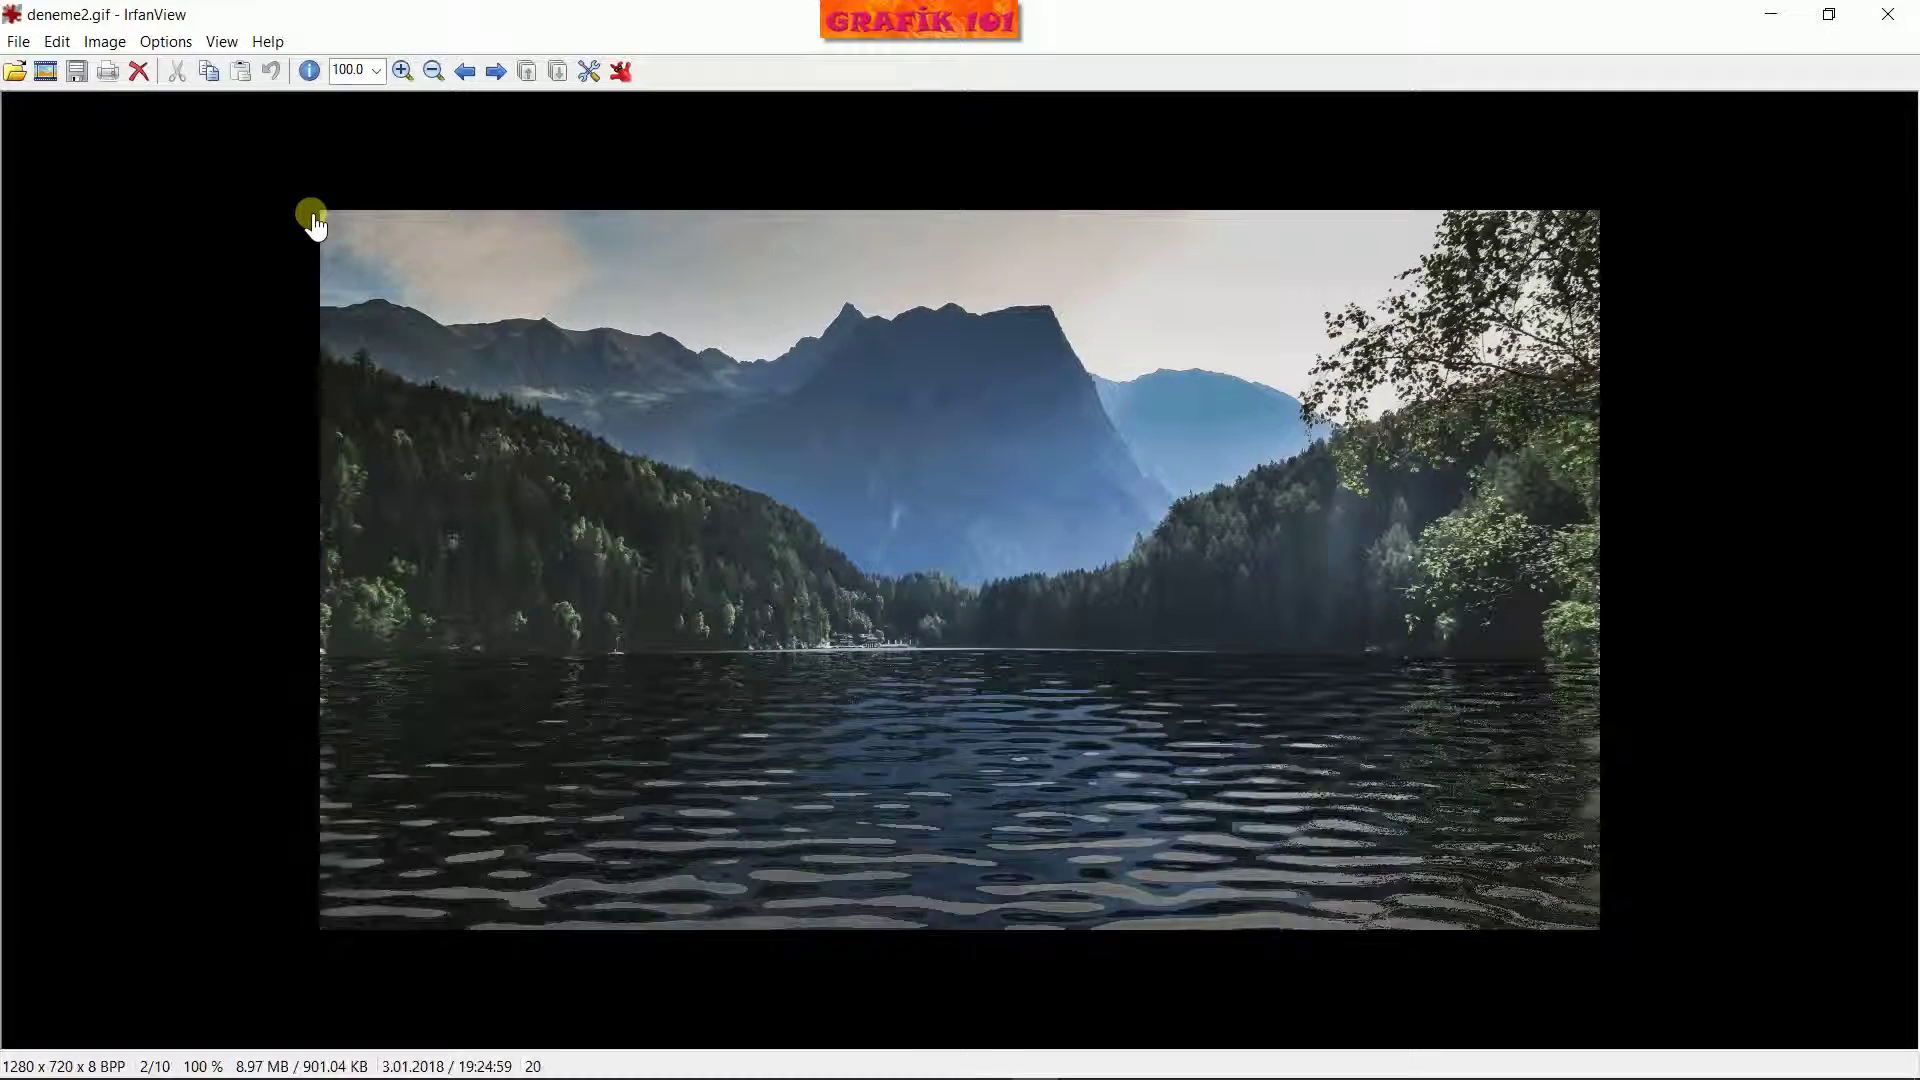
pyautogui.press('space')
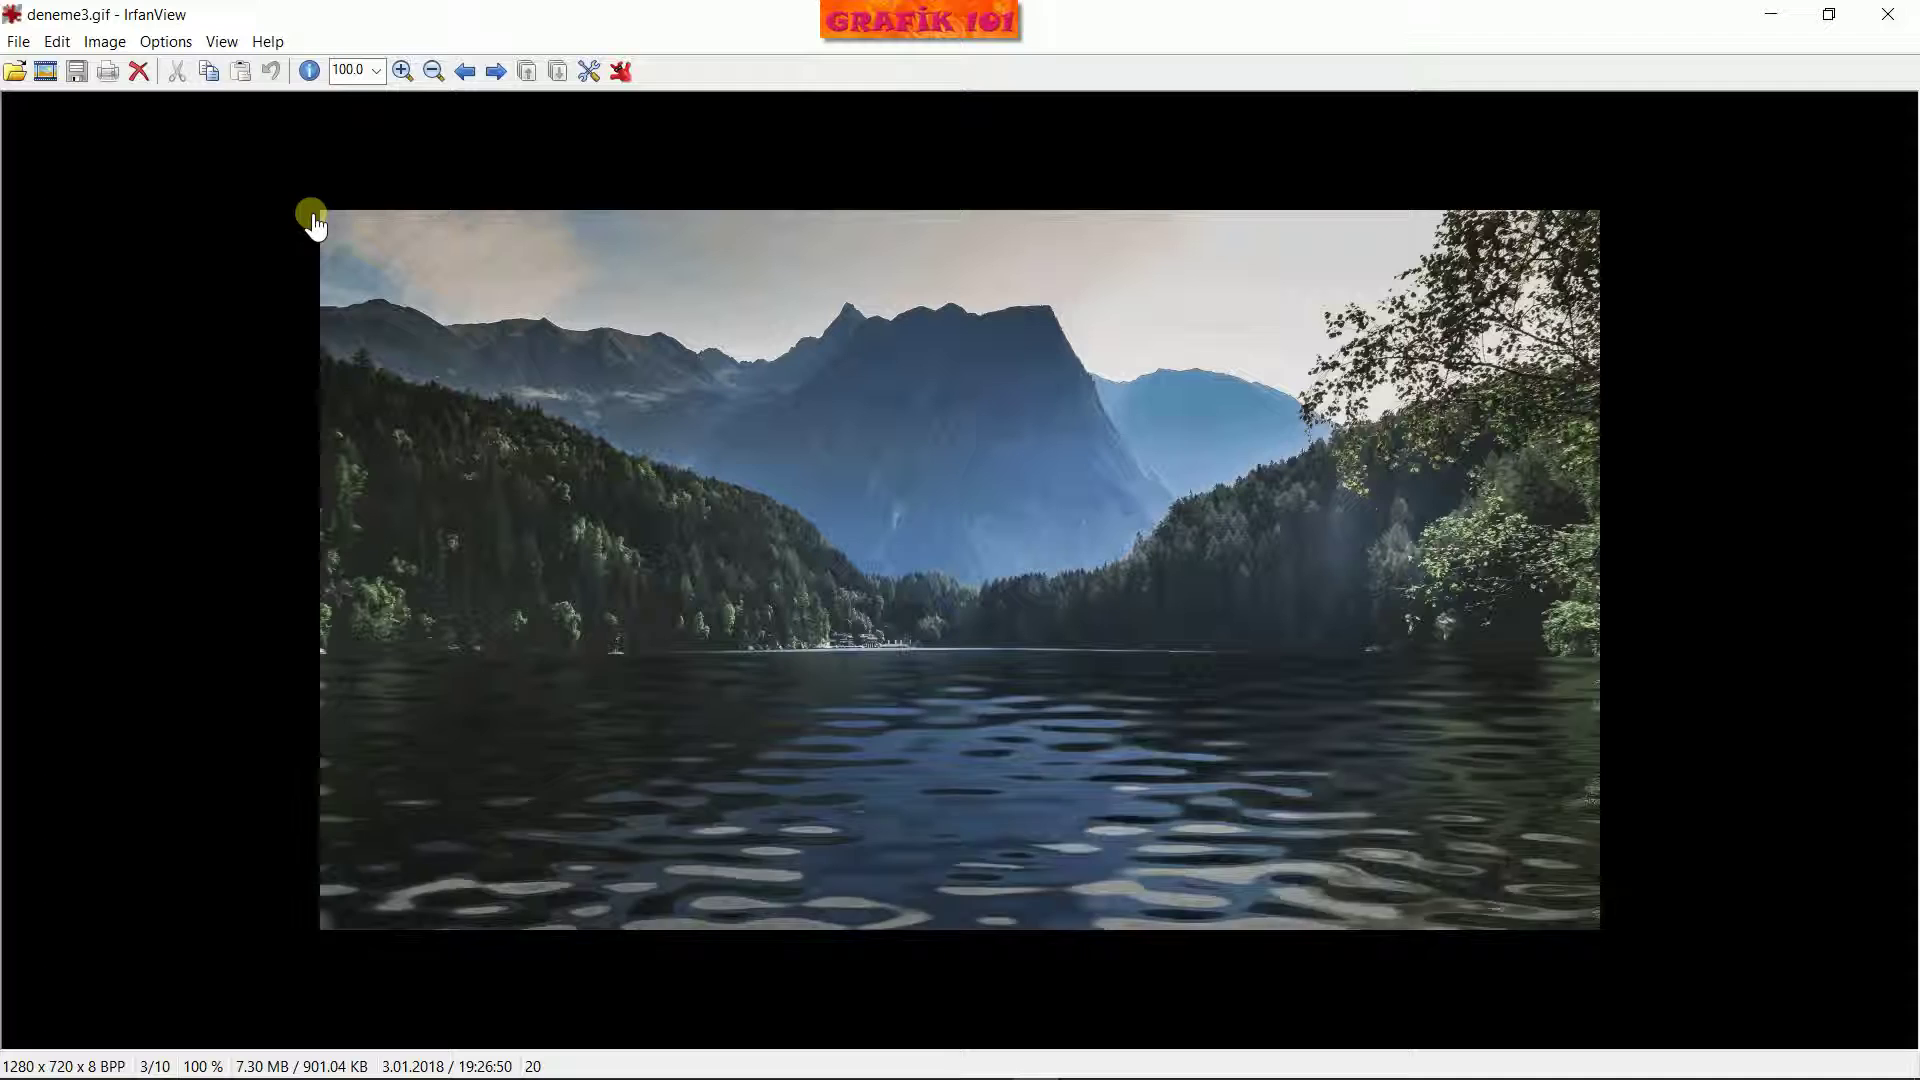
pyautogui.press('space')
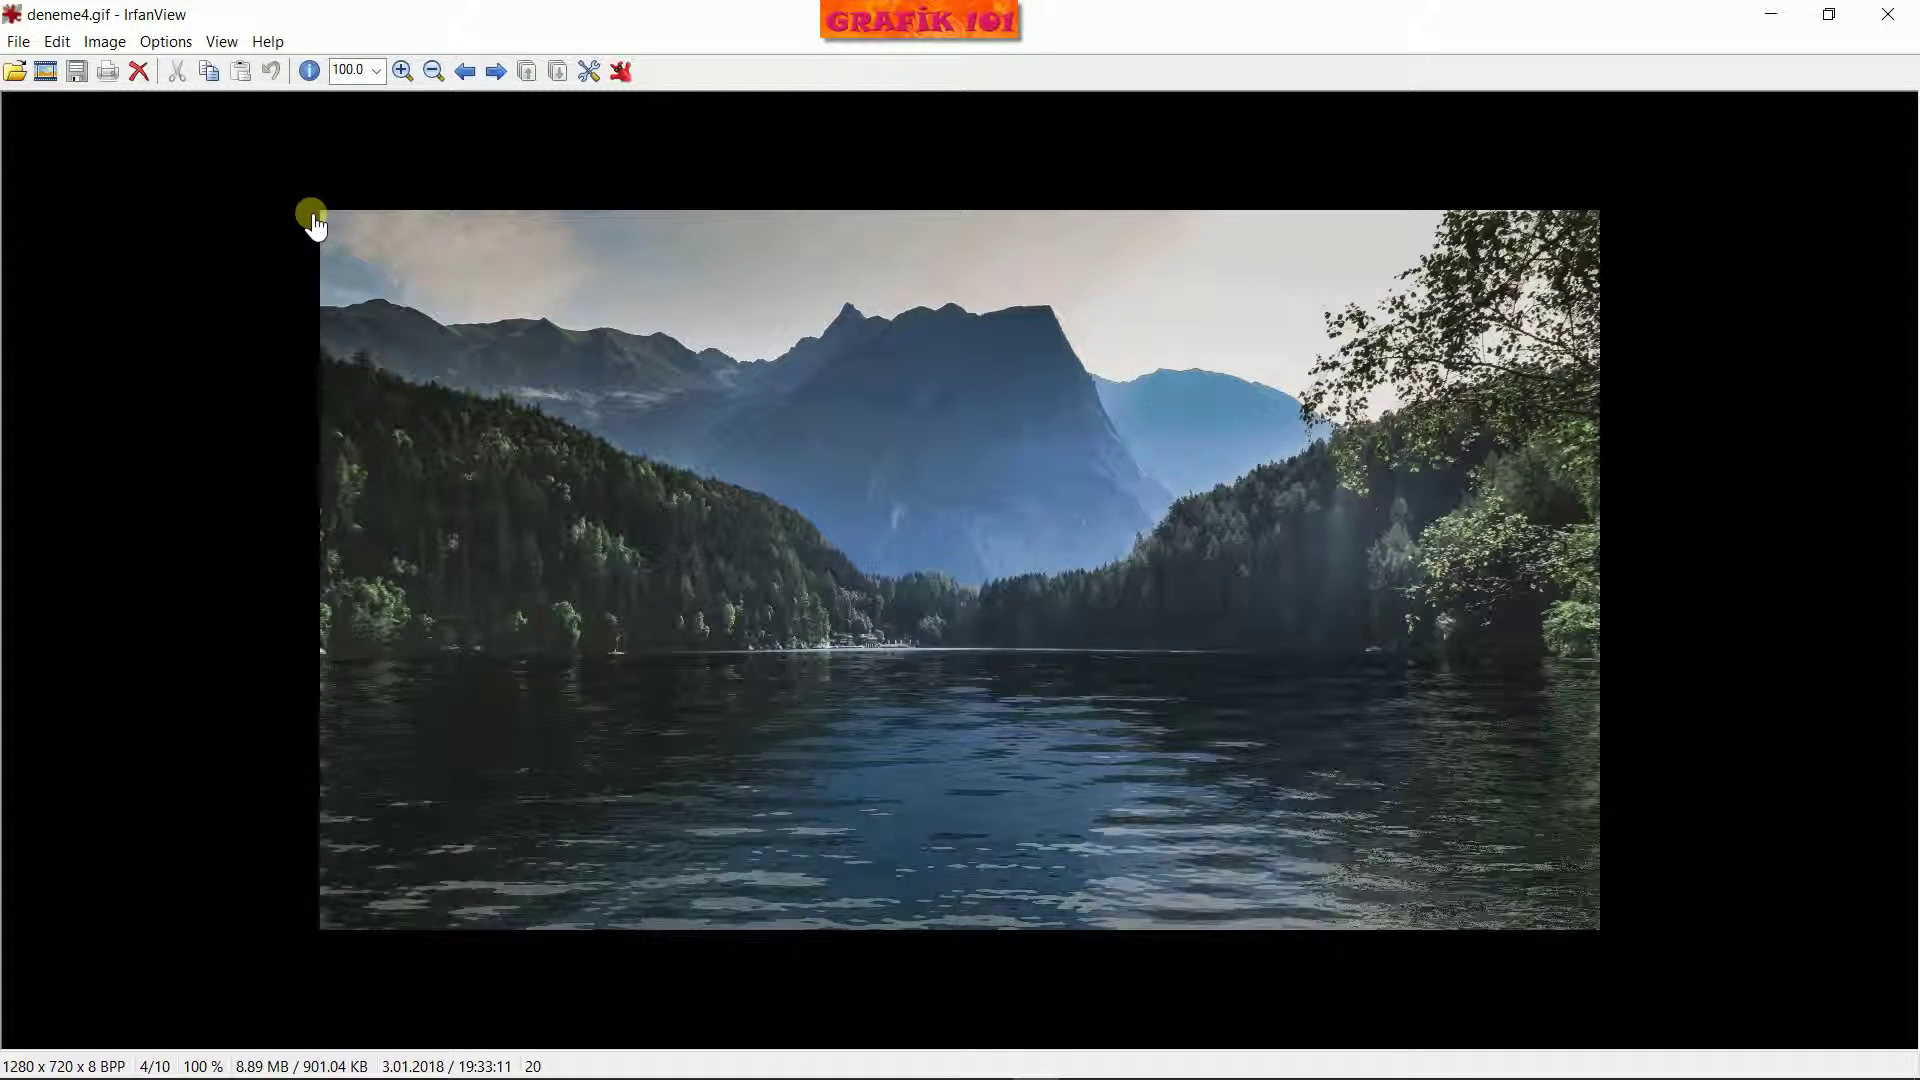
pyautogui.press('space')
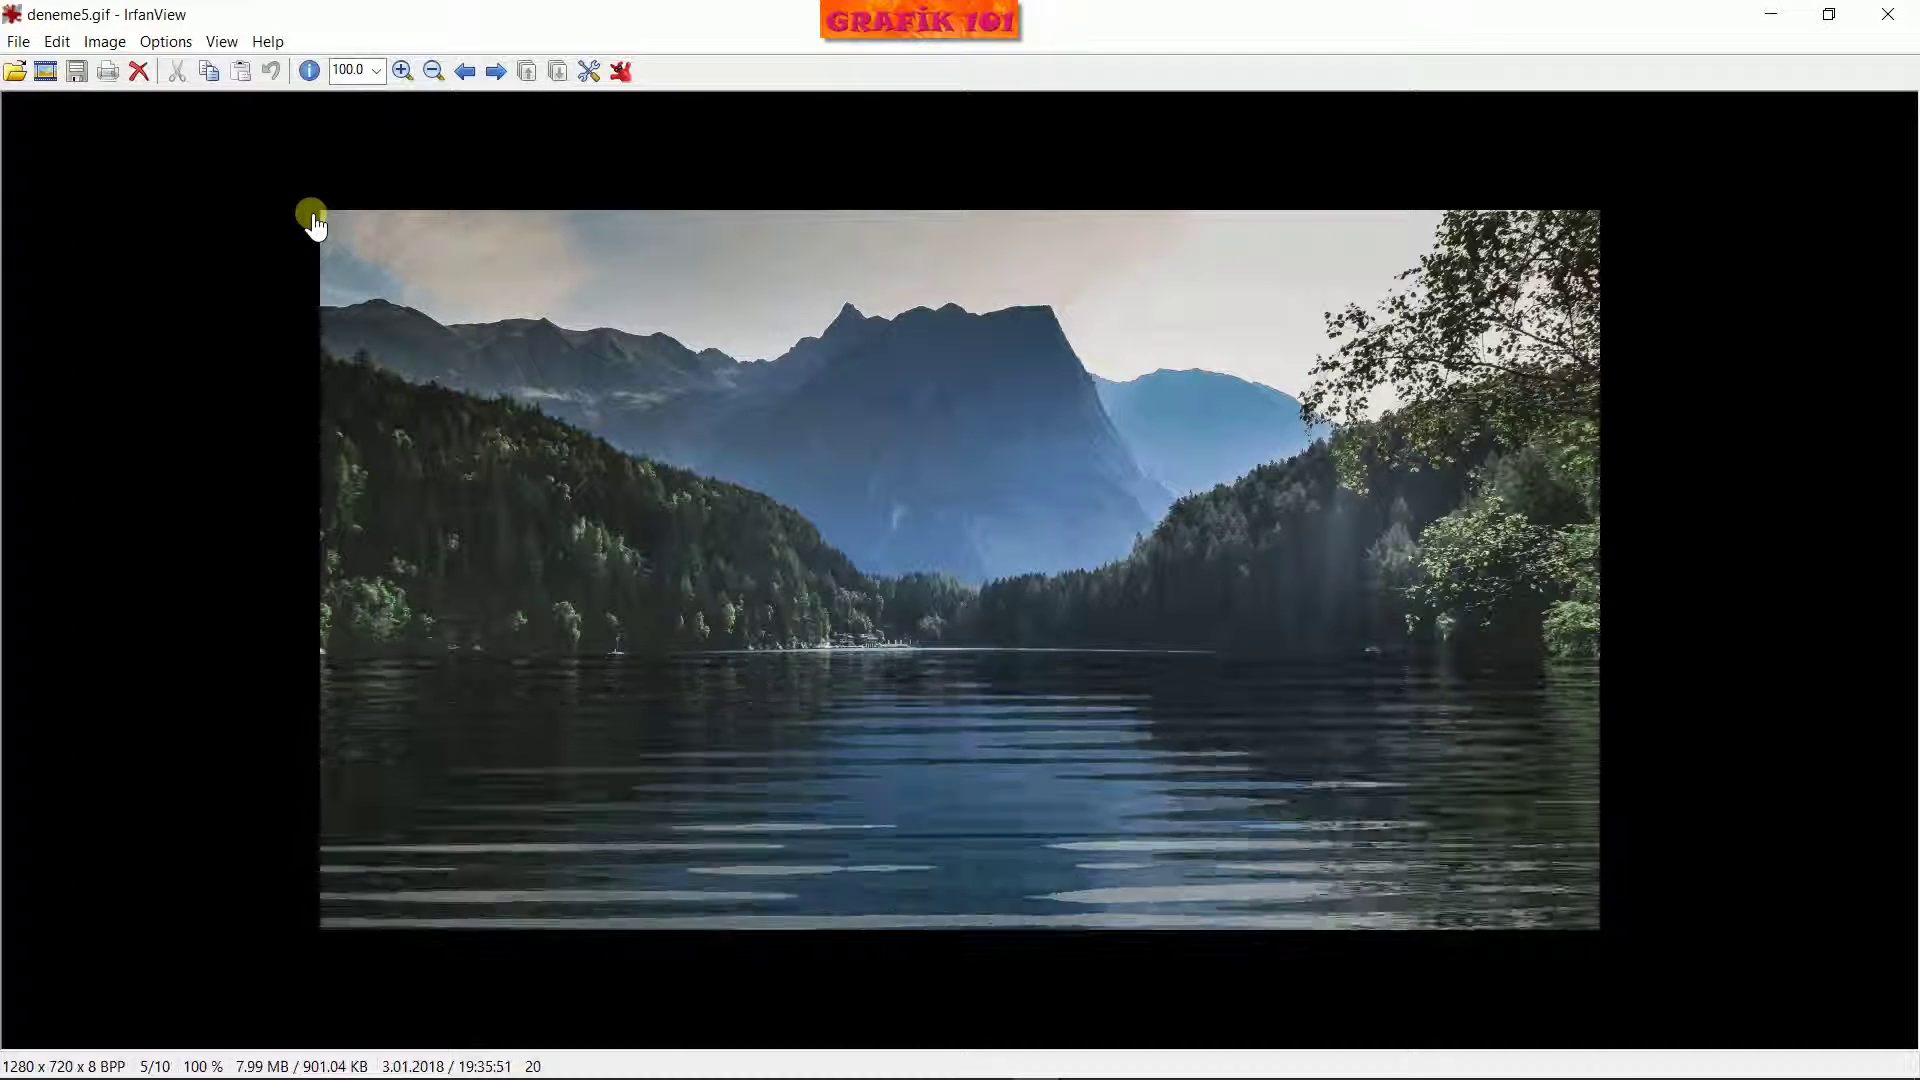
# Advance to "flash deneme" in IrfanView, enlarge and centre its Flash player window to watch it, and close both windows
pyautogui.press('space')
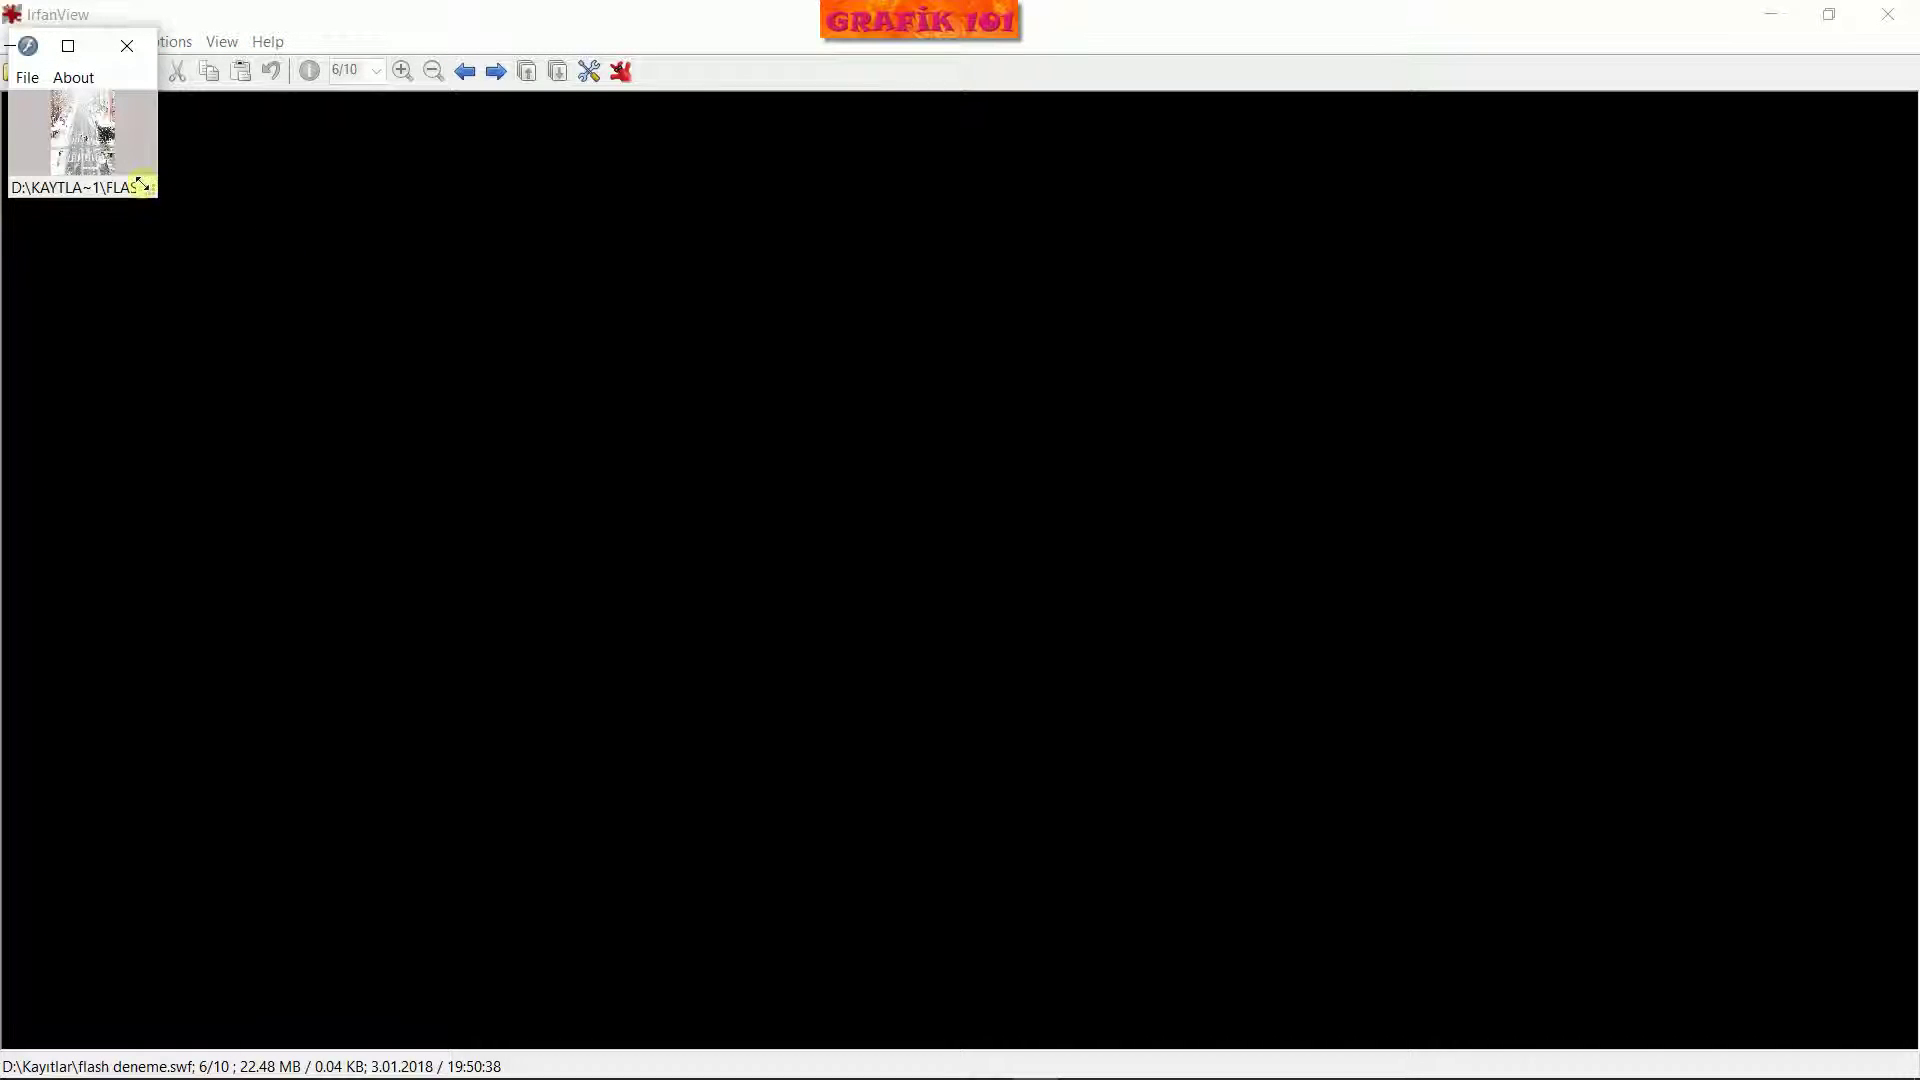
pyautogui.moveTo(147, 185); pyautogui.dragTo(986, 711)
pyautogui.moveTo(560, 55); pyautogui.dragTo(985, 231)
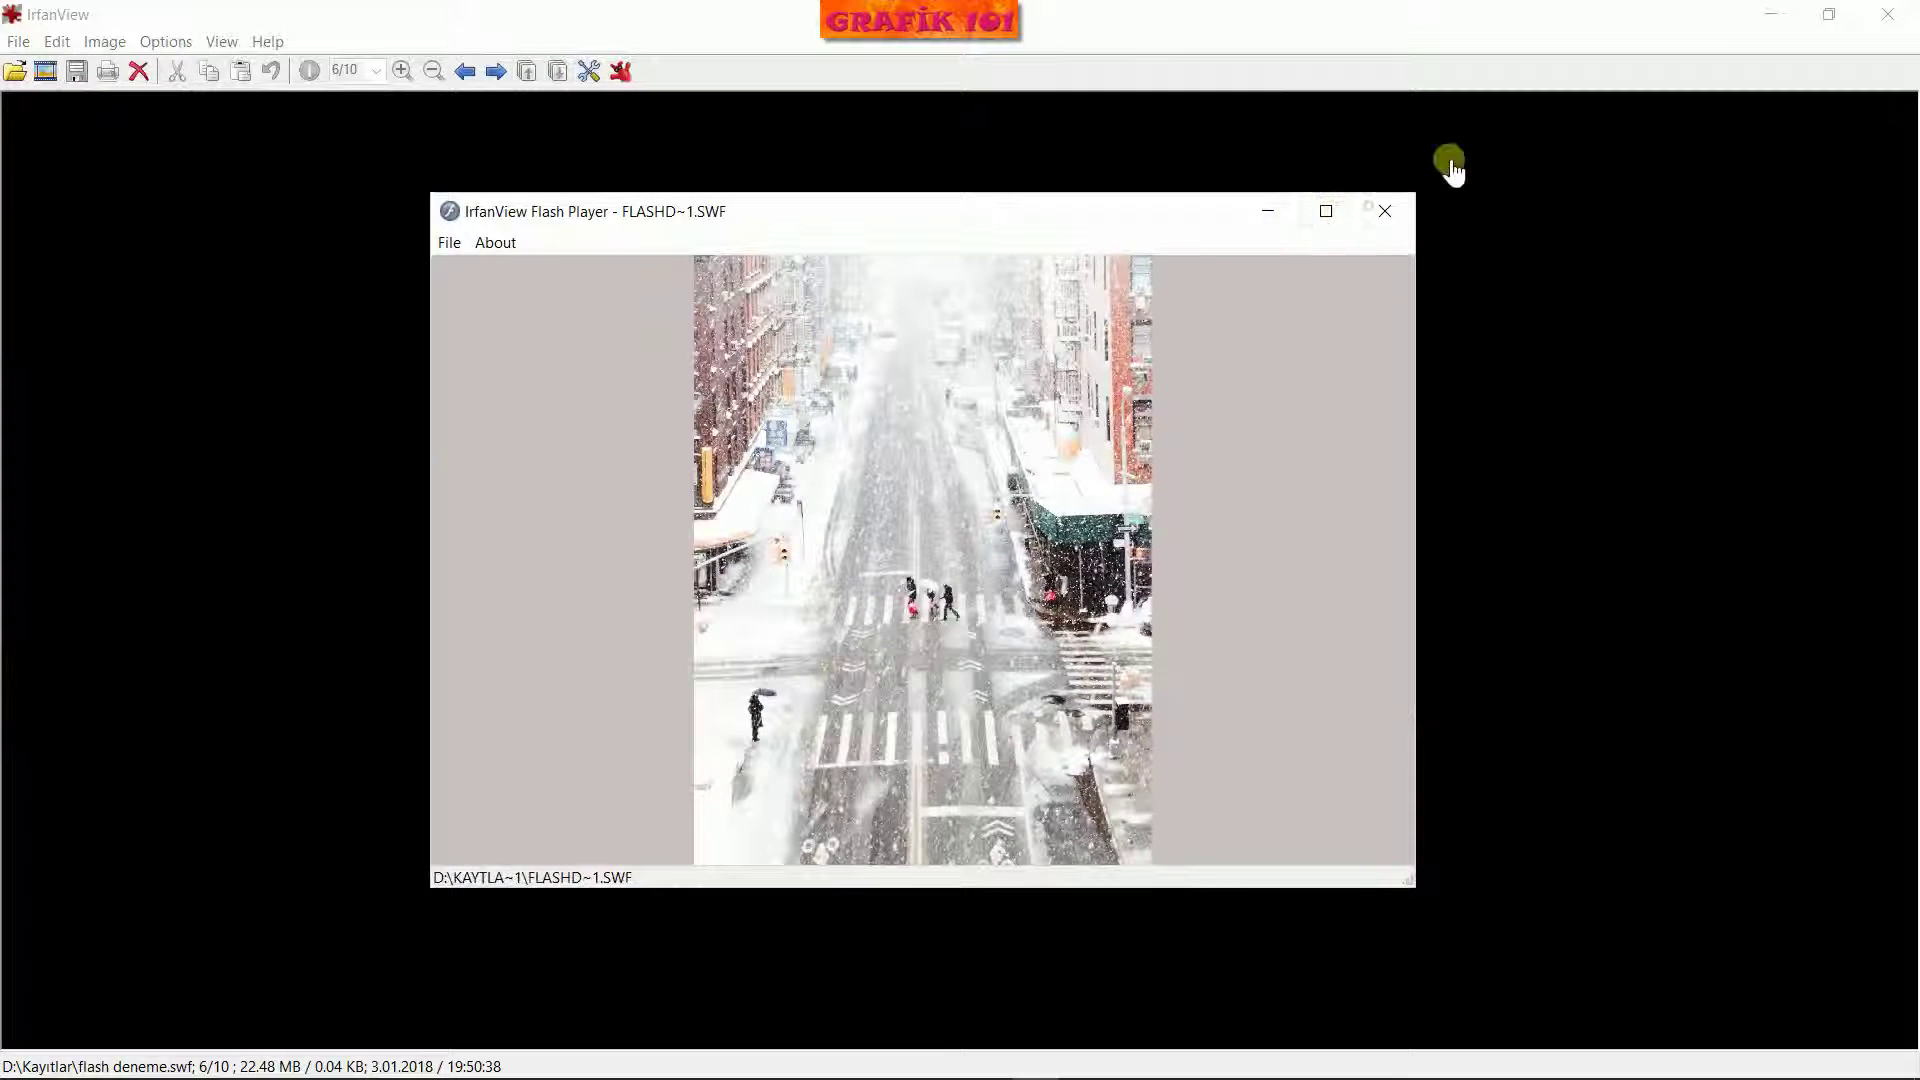
pyautogui.click(1382, 212)
pyautogui.click(1909, 8)
# Play "kış deneme" and "kış deneme 2" from the Kayıtlar folder in VLC, closing the player after each video
pyautogui.click(1316, 244)
pyautogui.click(1410, 200)
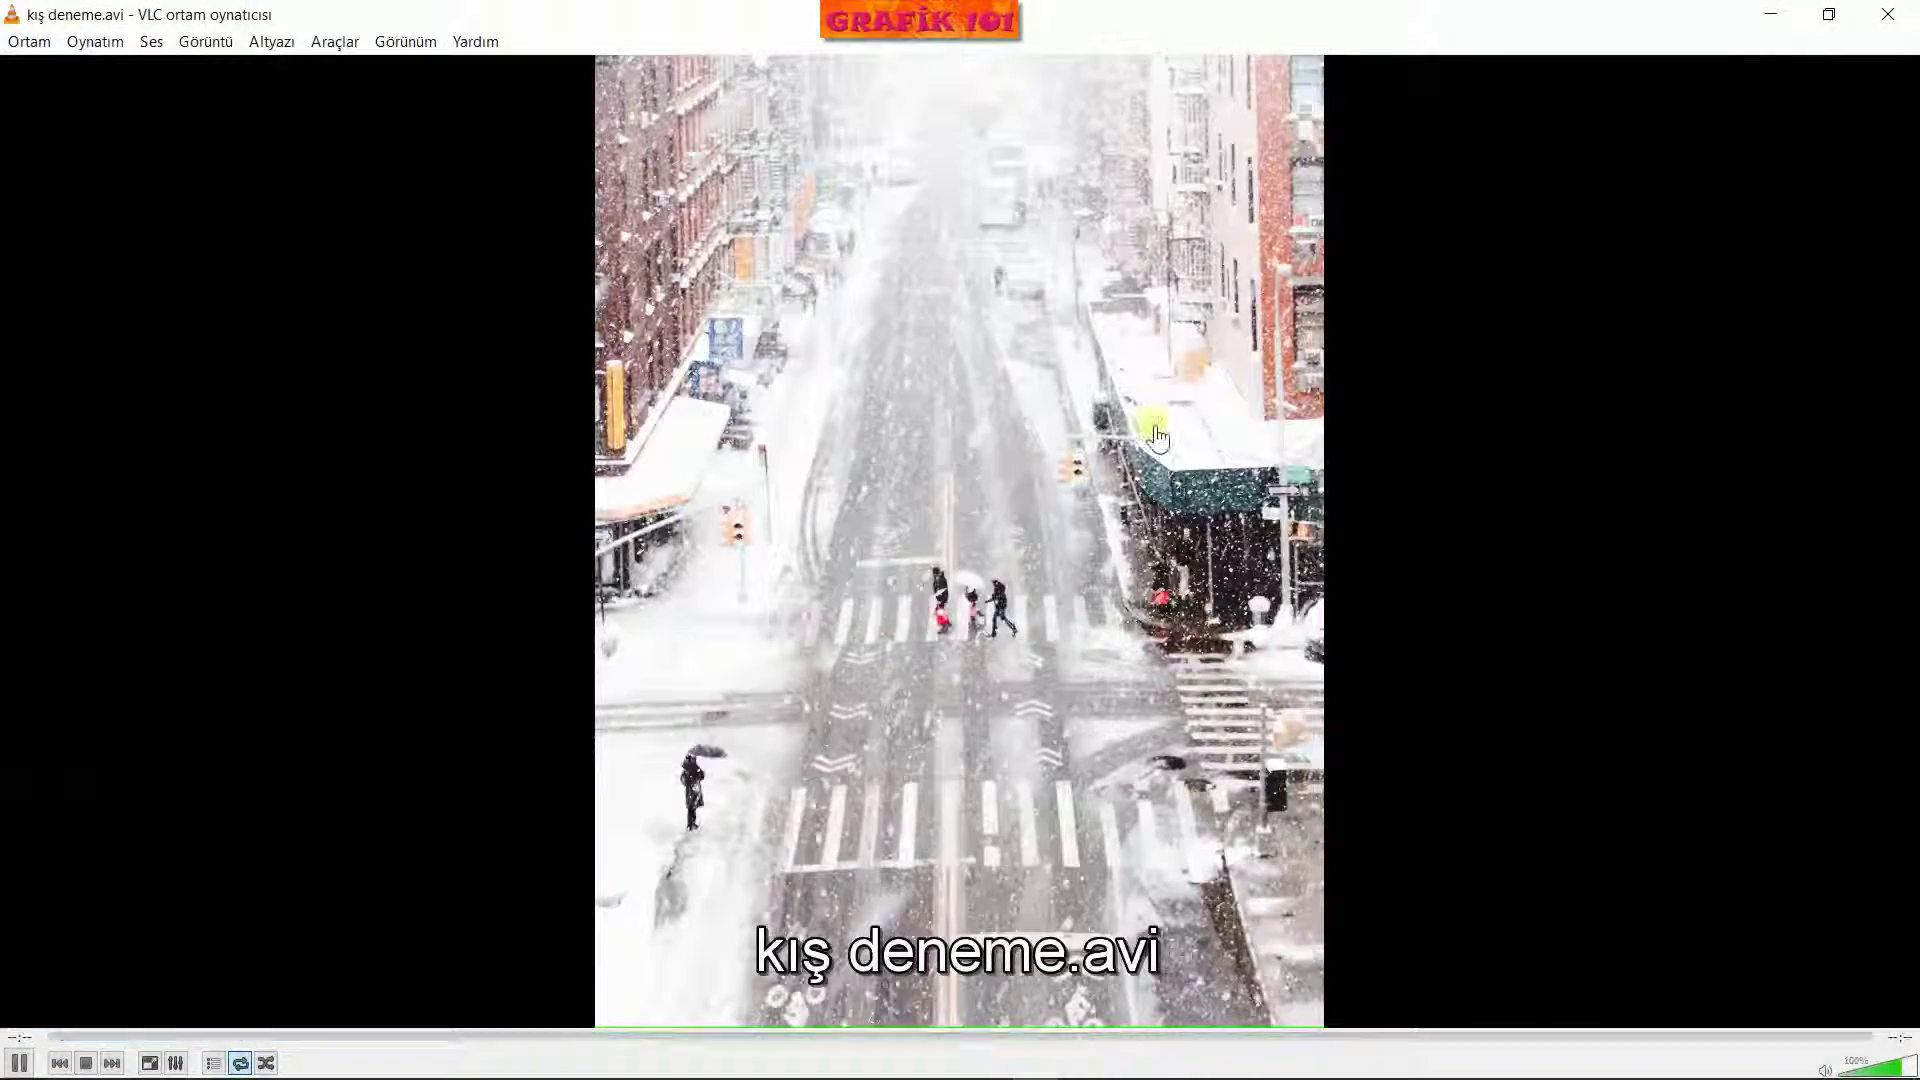
pyautogui.click(1909, 8)
pyautogui.doubleClick(1277, 190)
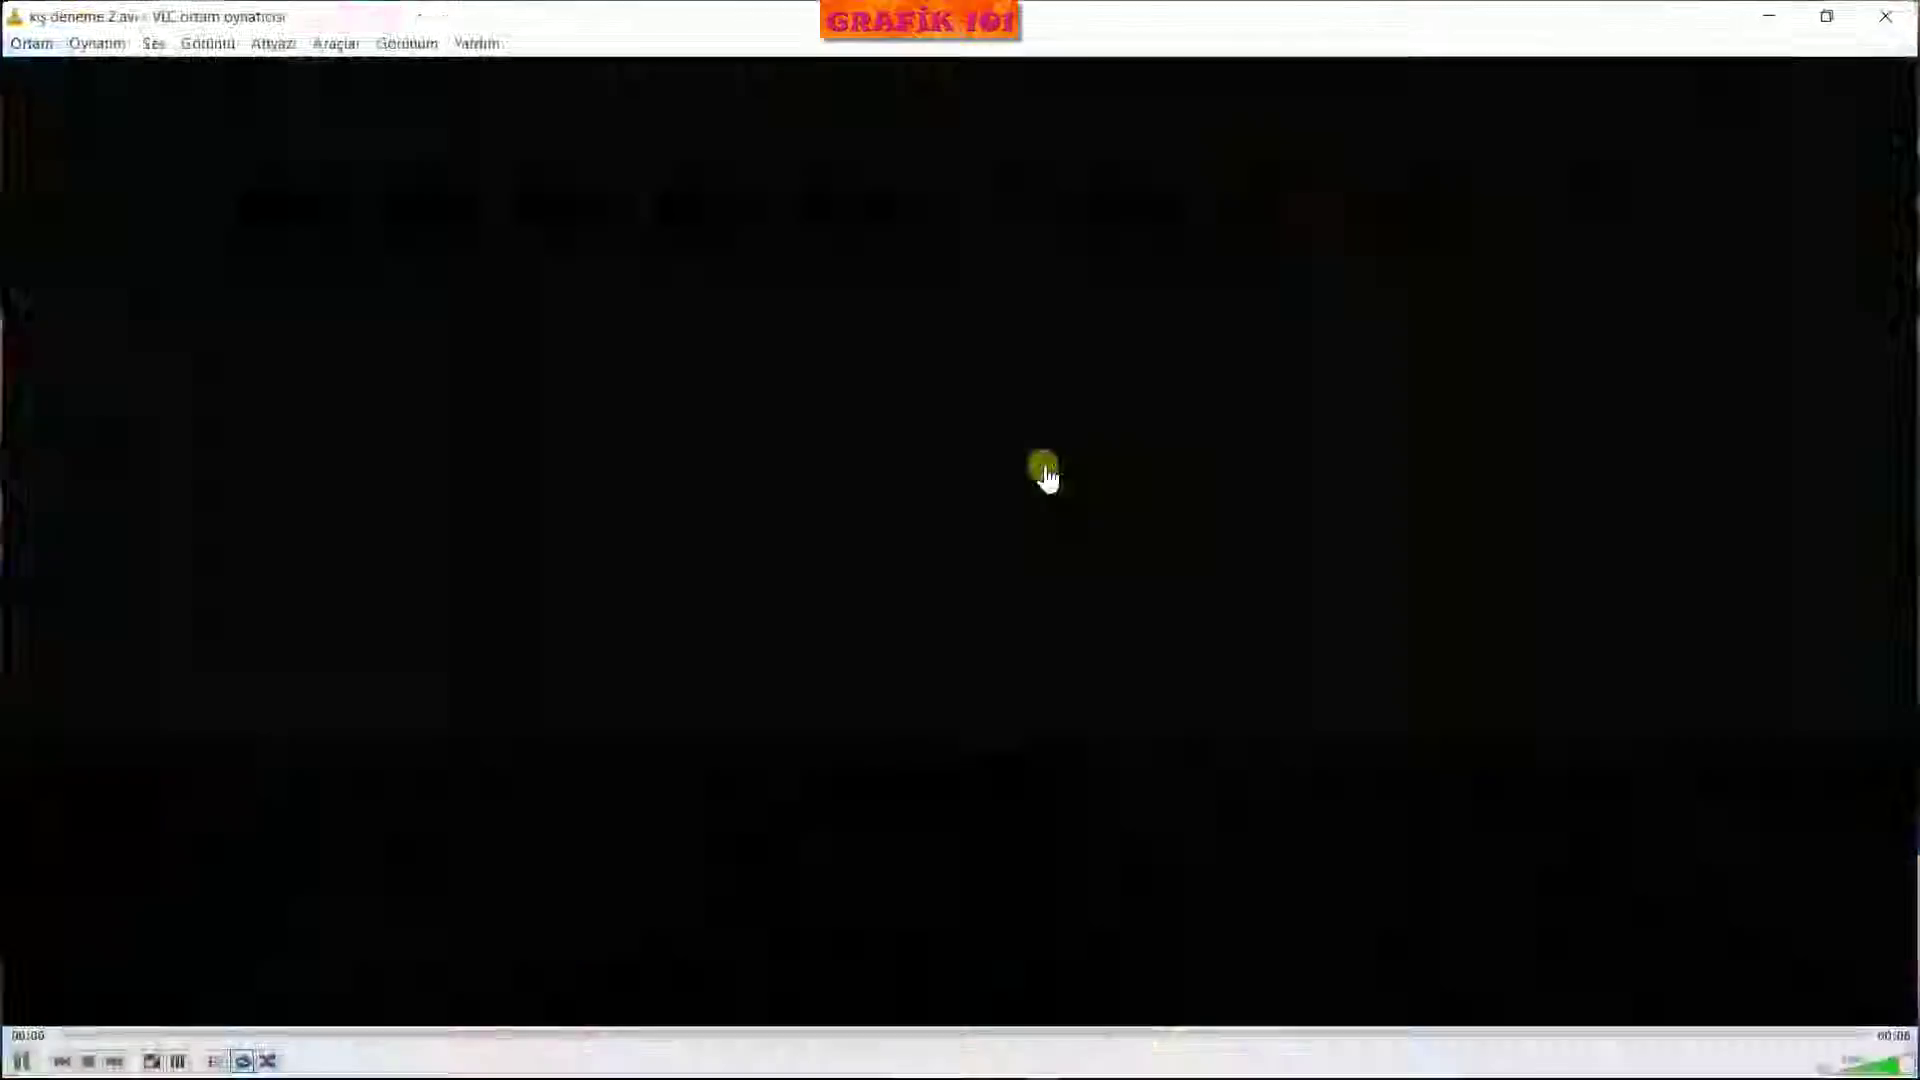
pyautogui.click(1888, 14)
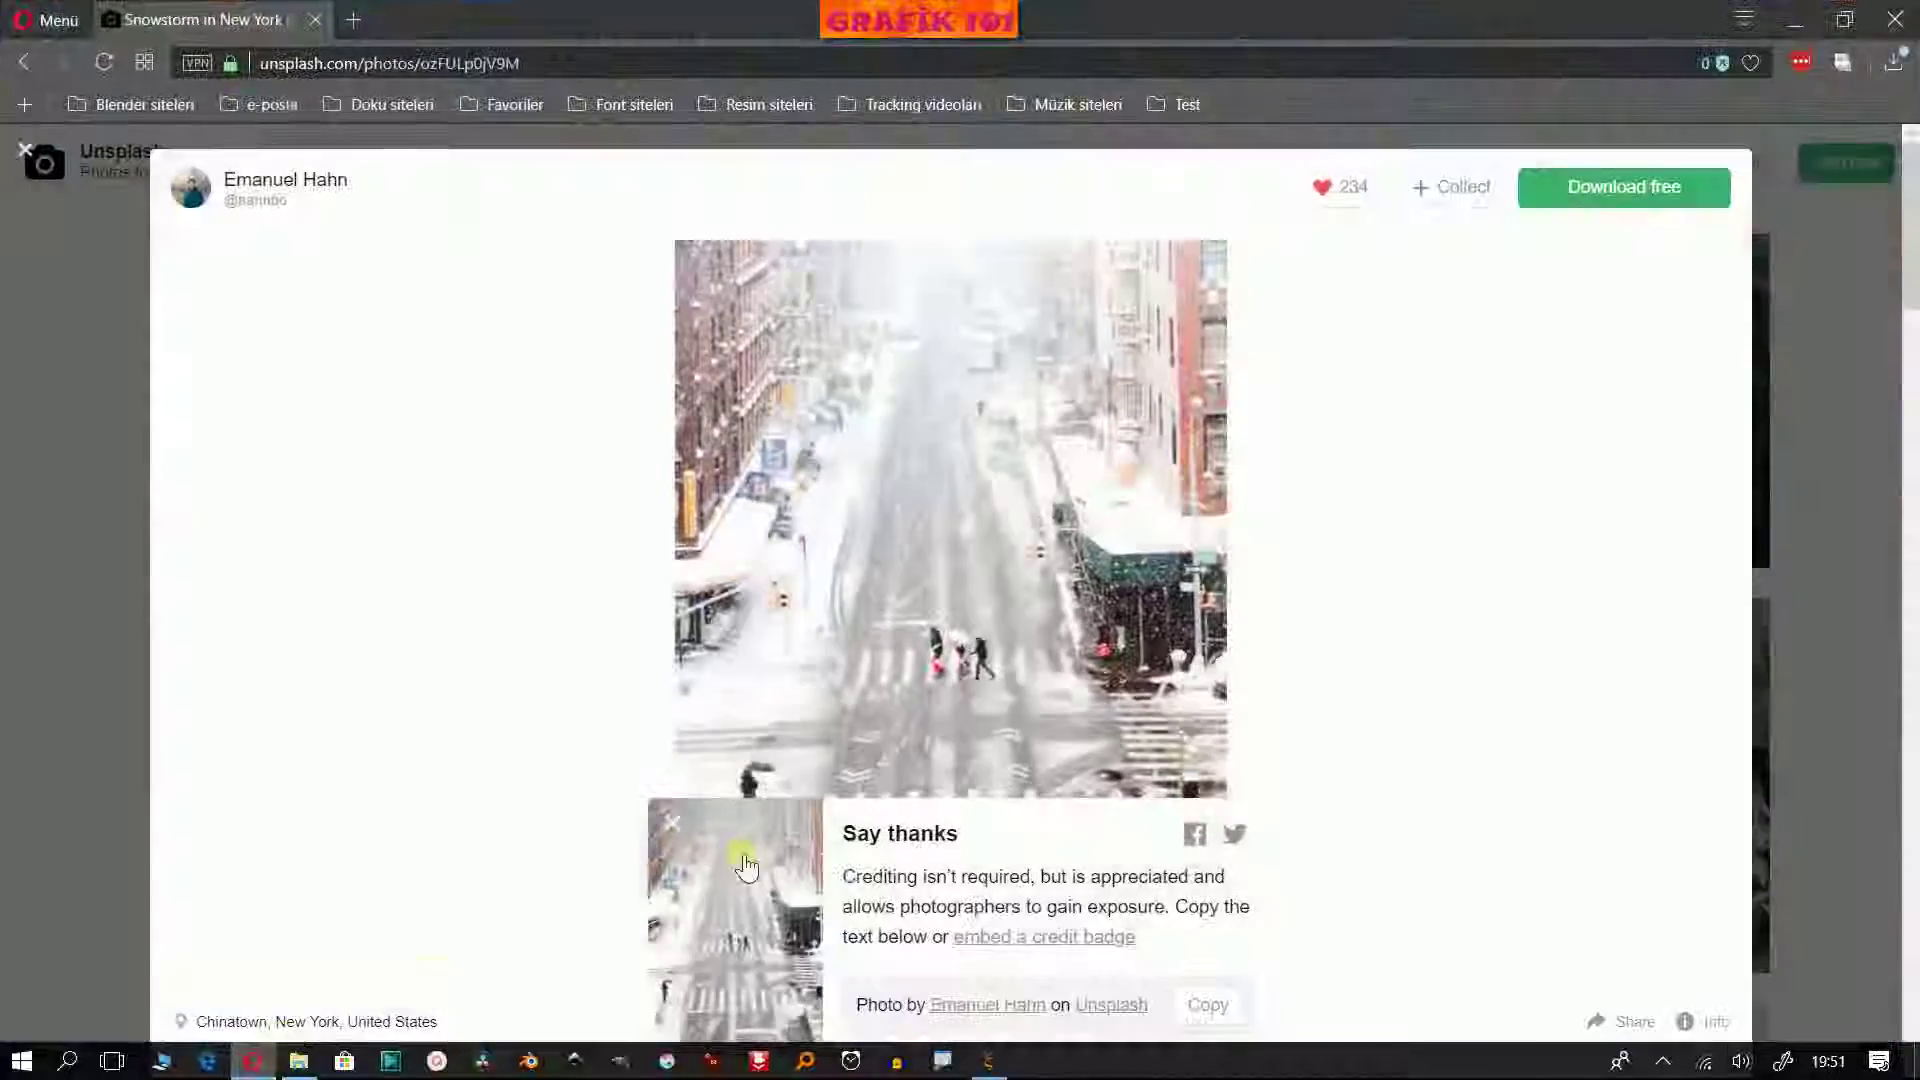
# Close the New York snowstorm photo on Unsplash and browse the winter search results for other suitable pictures
pyautogui.click(1817, 310)
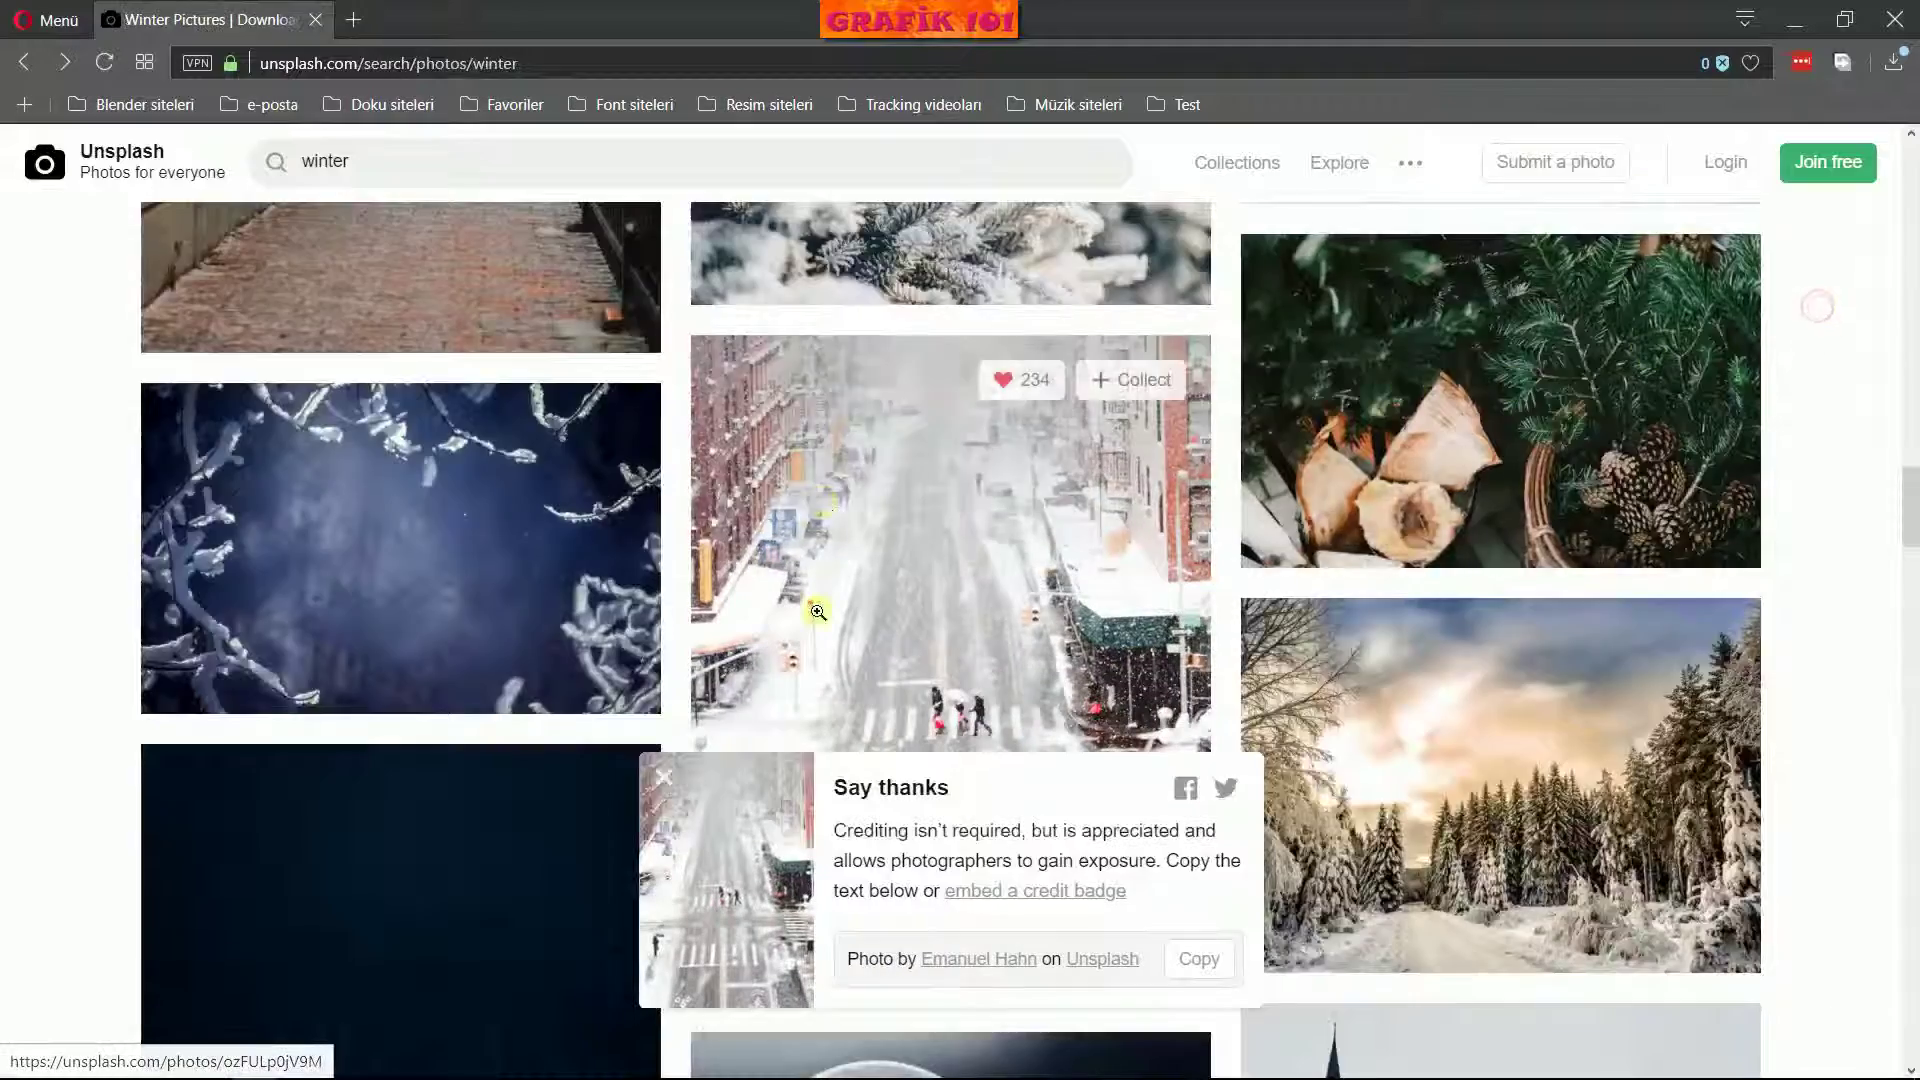
pyautogui.scroll(-3, 768, 690)
pyautogui.scroll(-5, 768, 690)
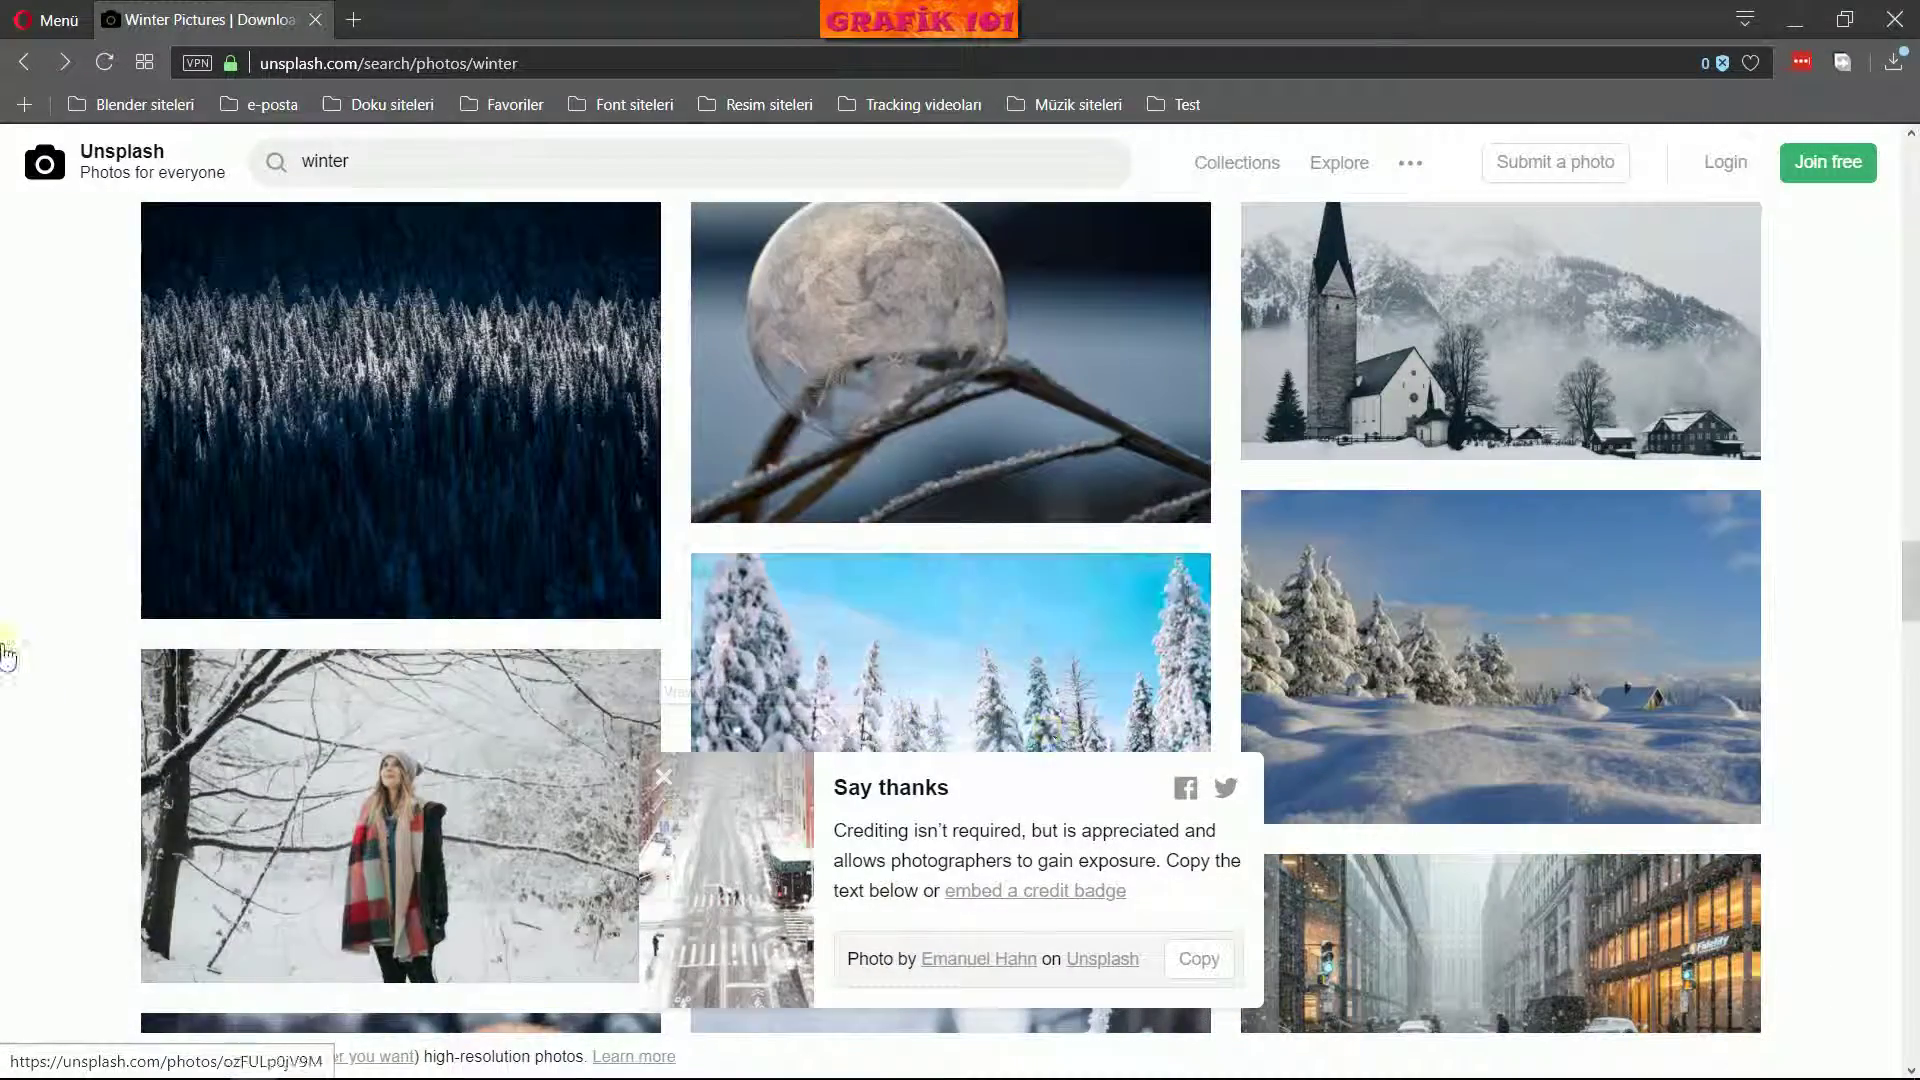
pyautogui.scroll(-3, 1459, 470)
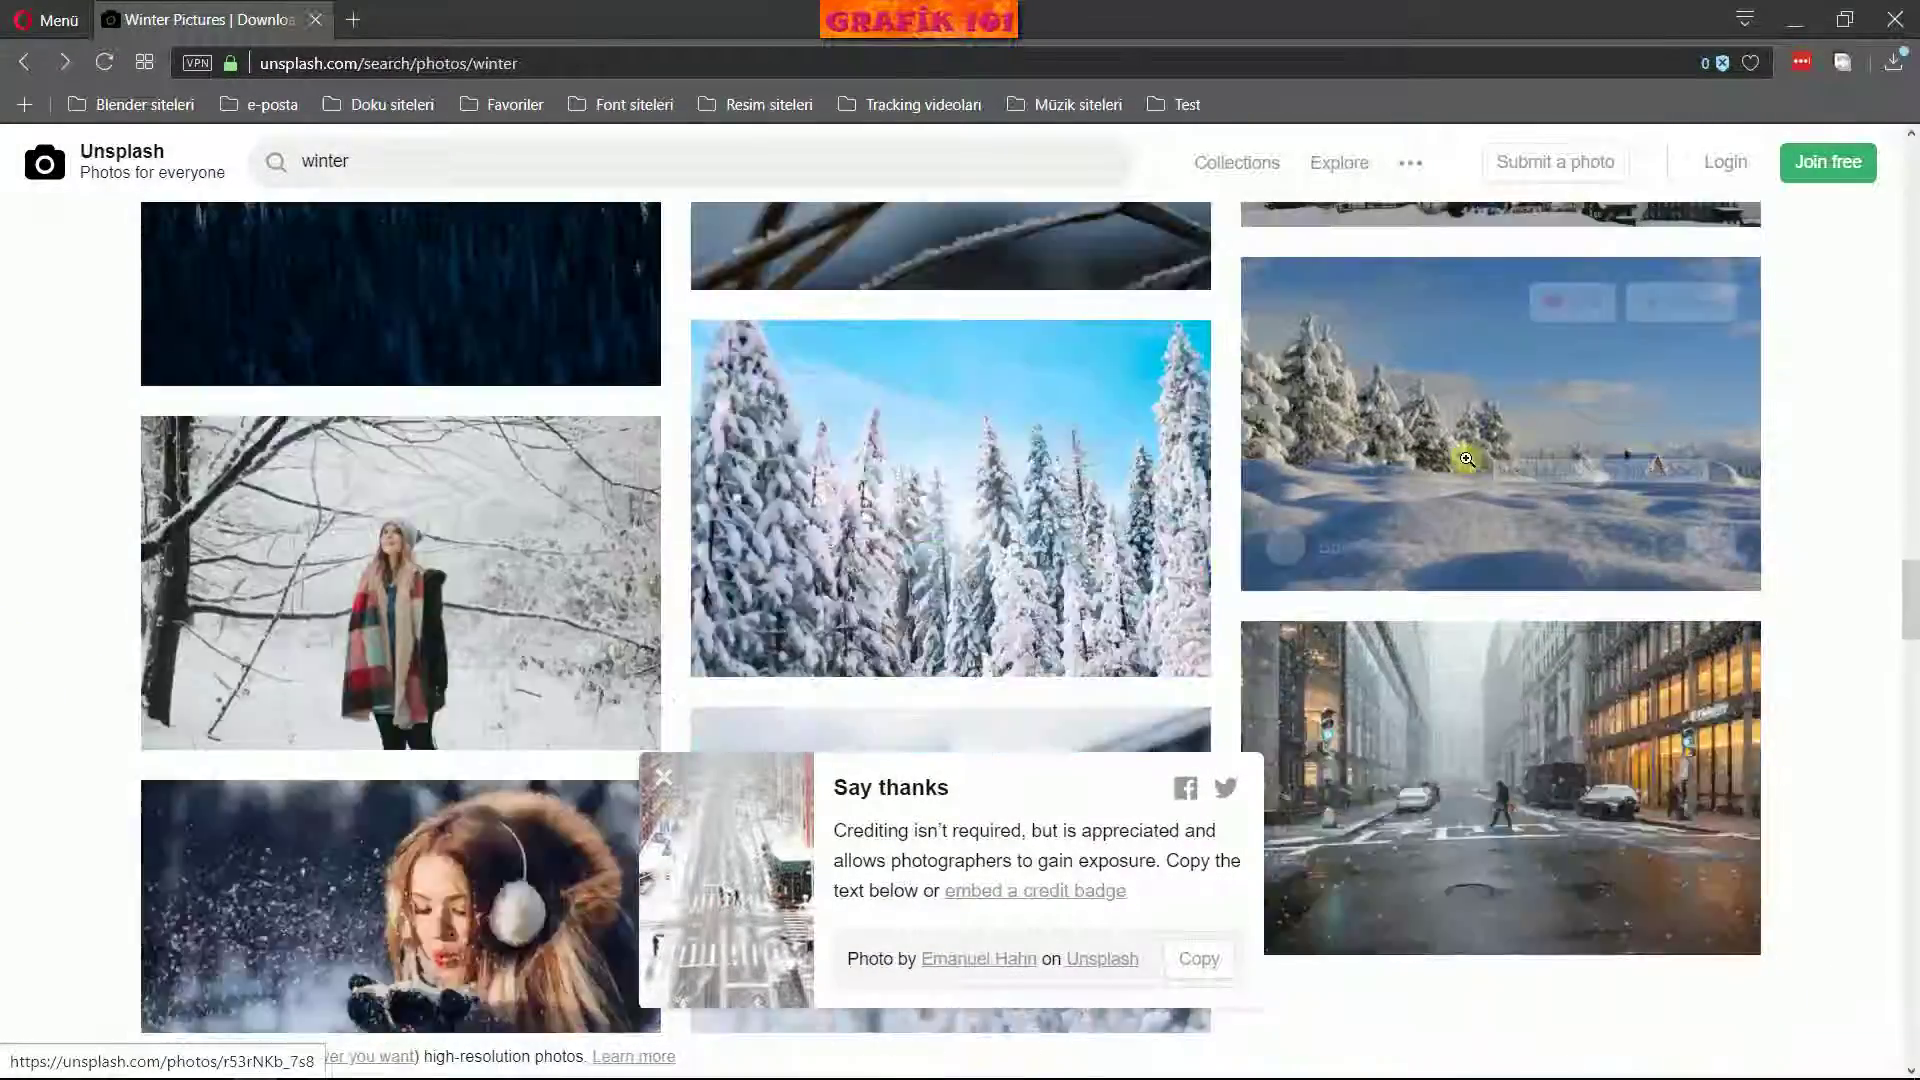
pyautogui.scroll(-5, 1376, 476)
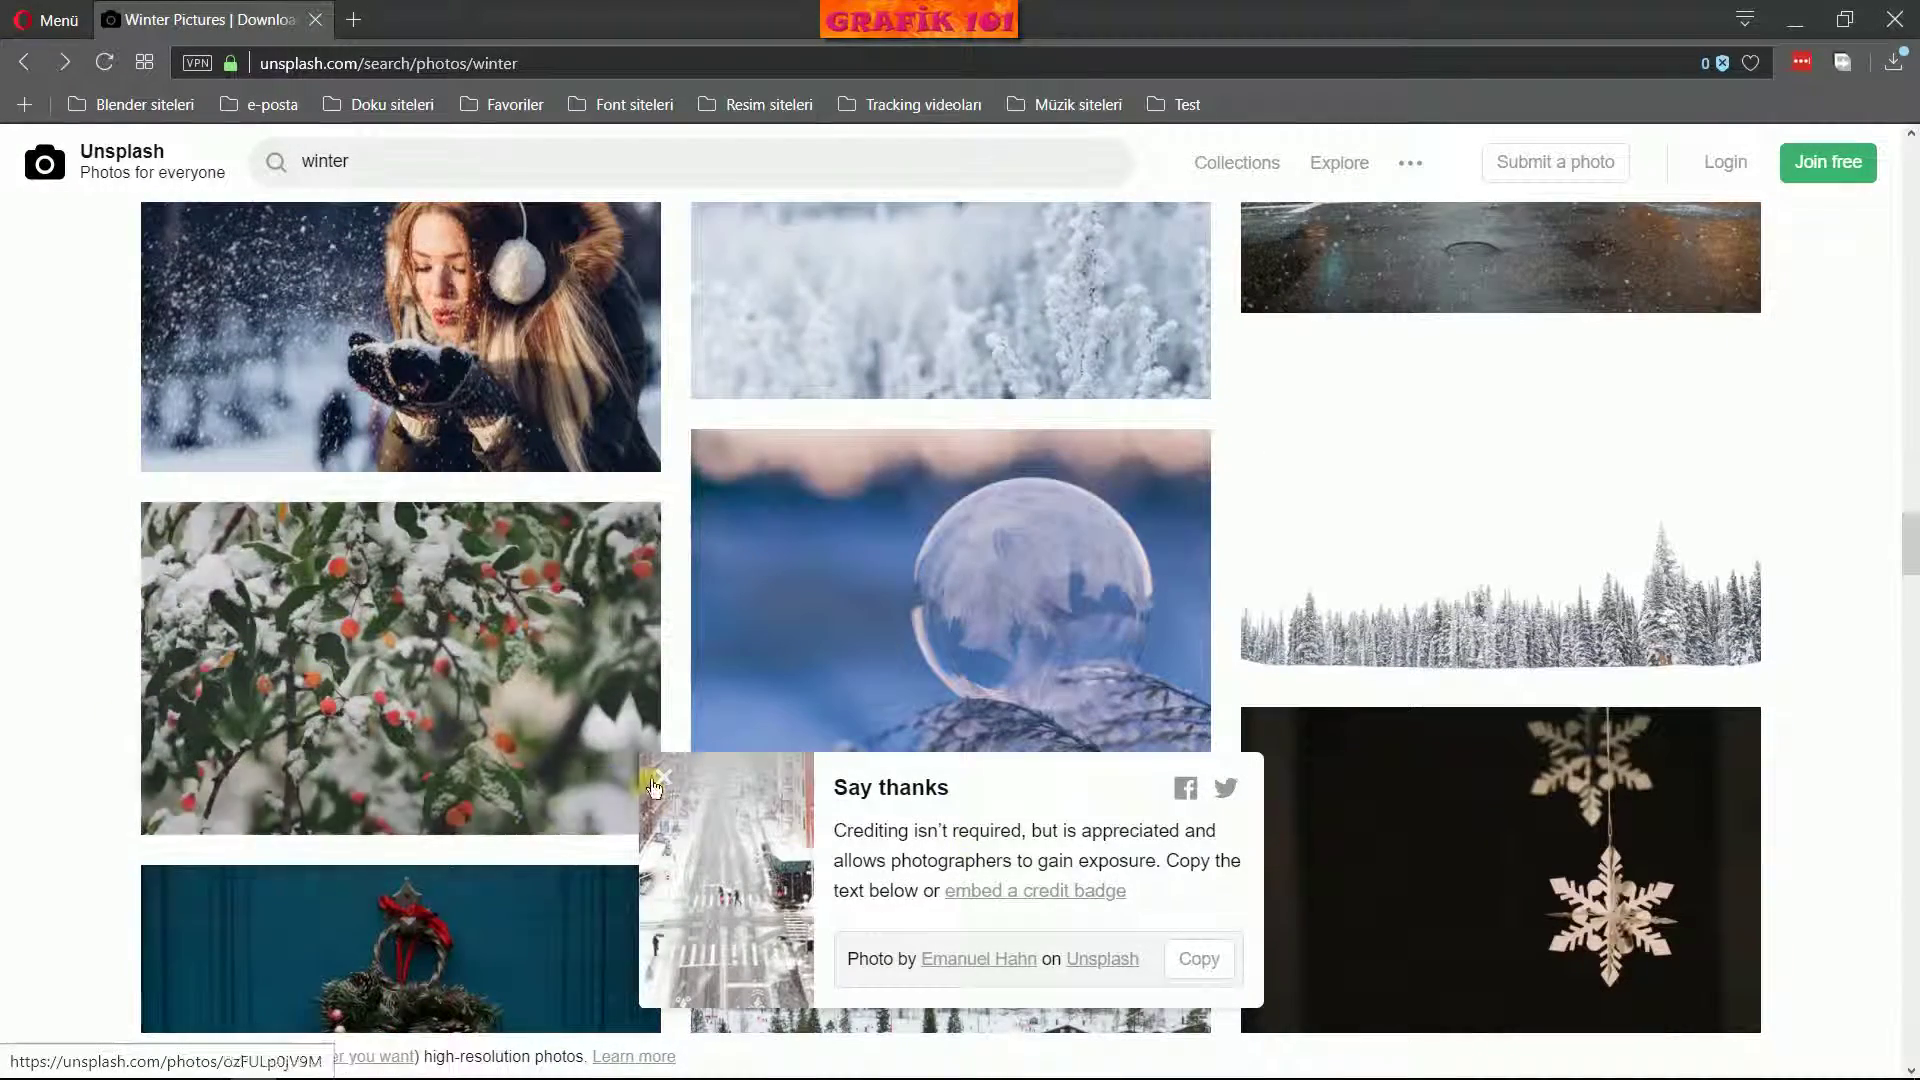
pyautogui.scroll(-8, 604, 773)
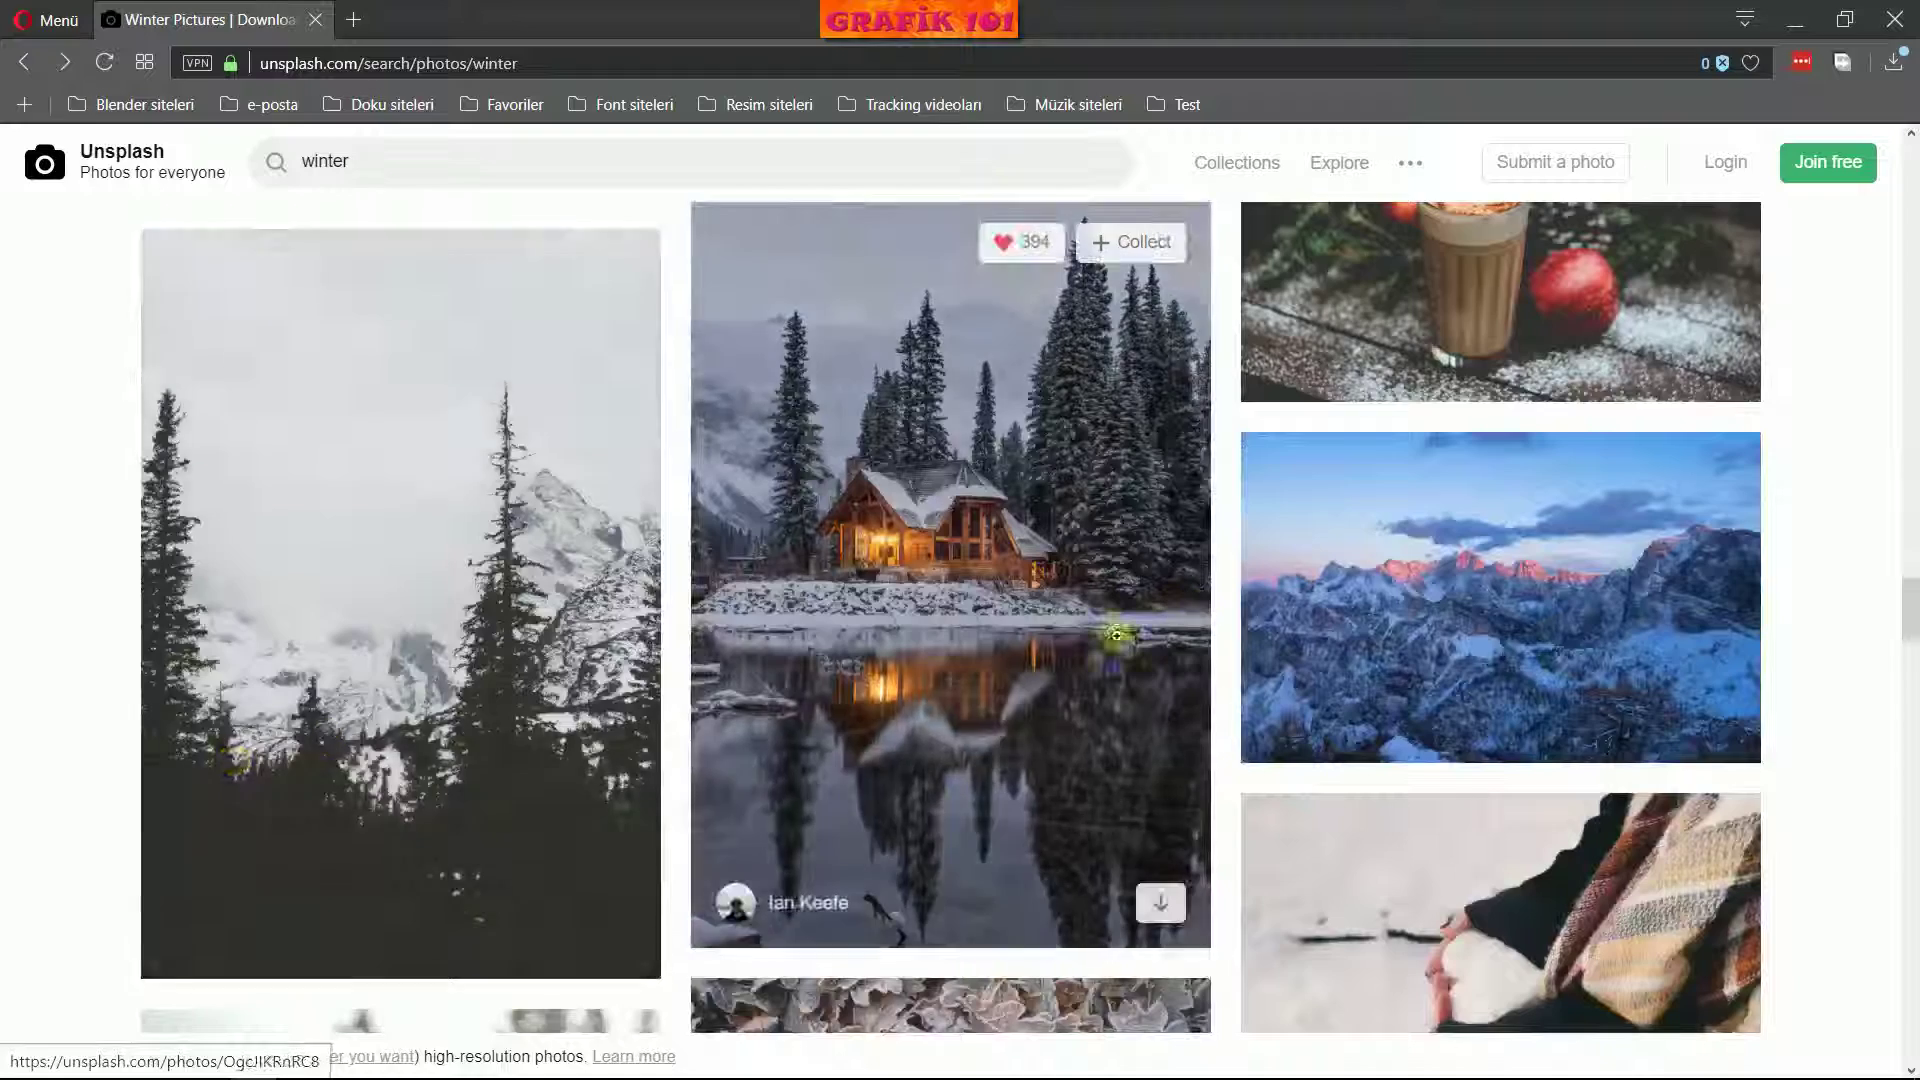
pyautogui.scroll(1, 924, 656)
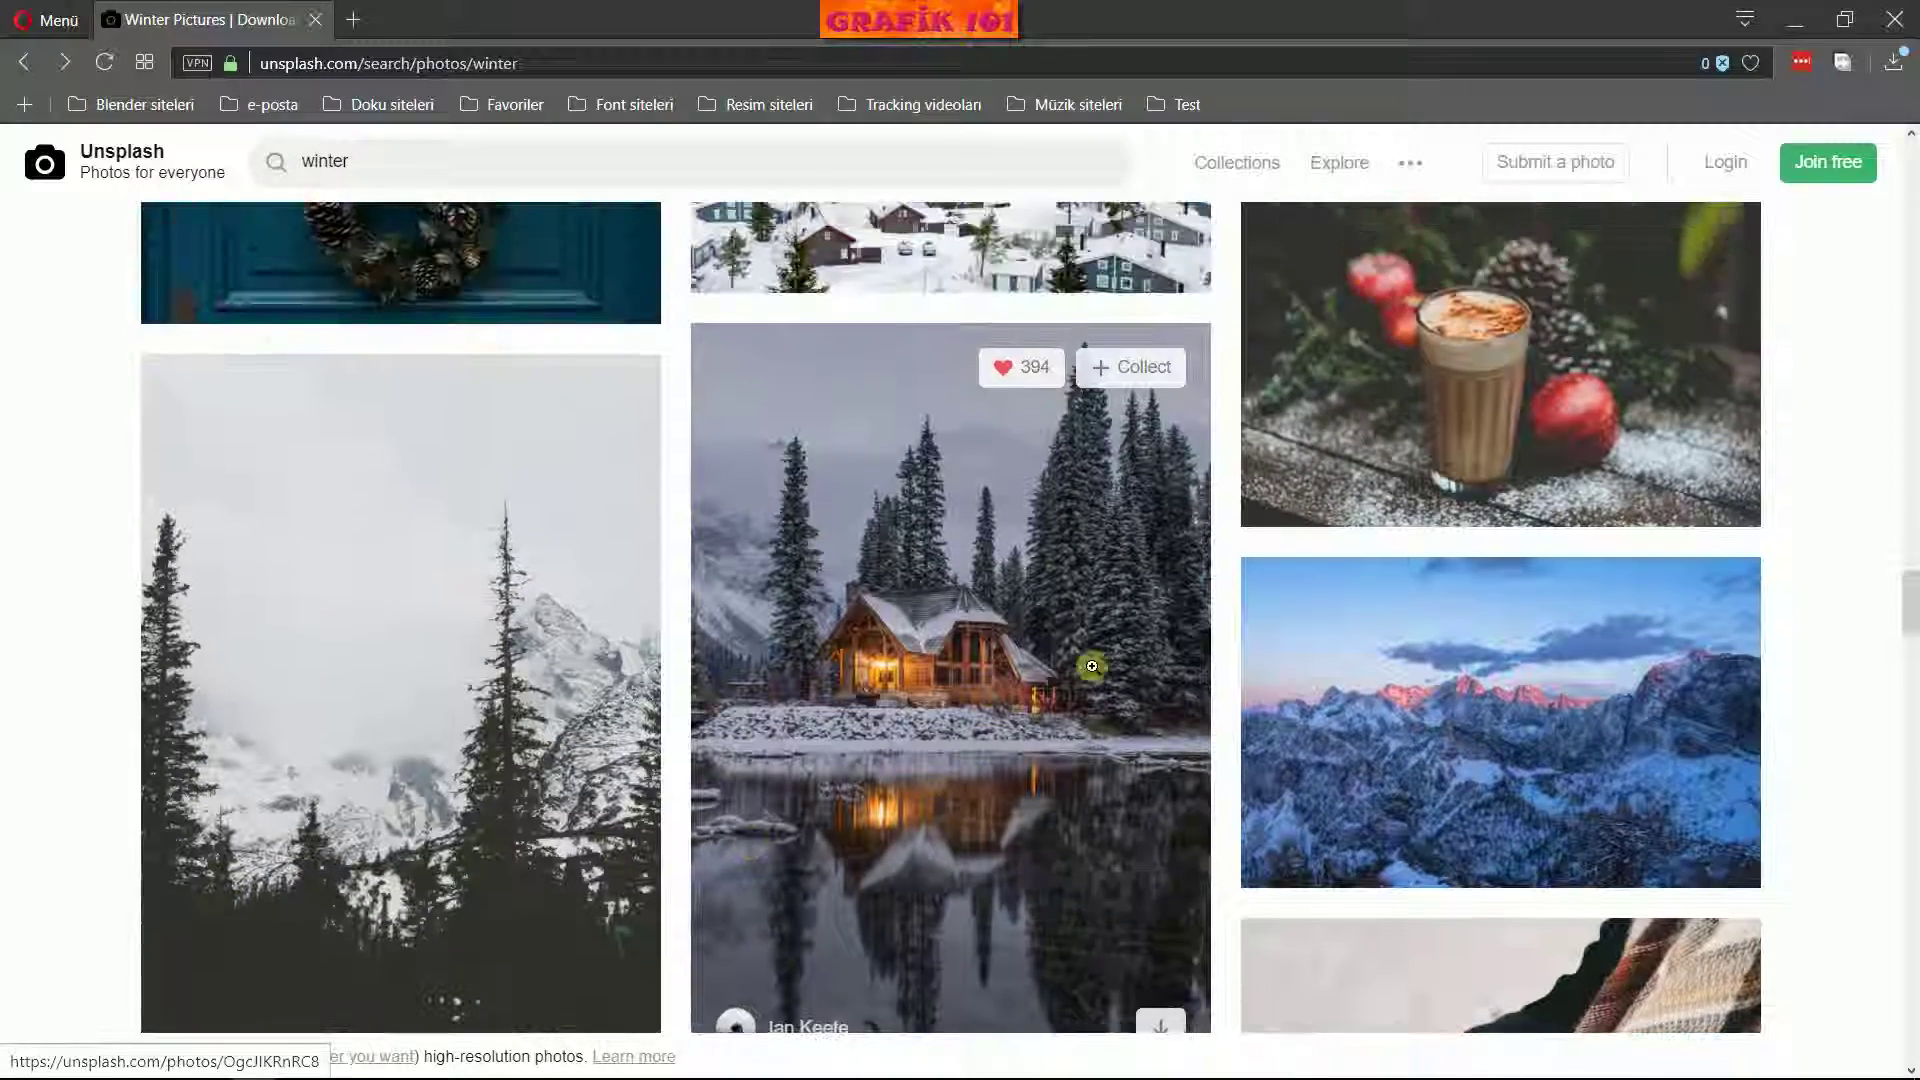
pyautogui.scroll(-1, 923, 656)
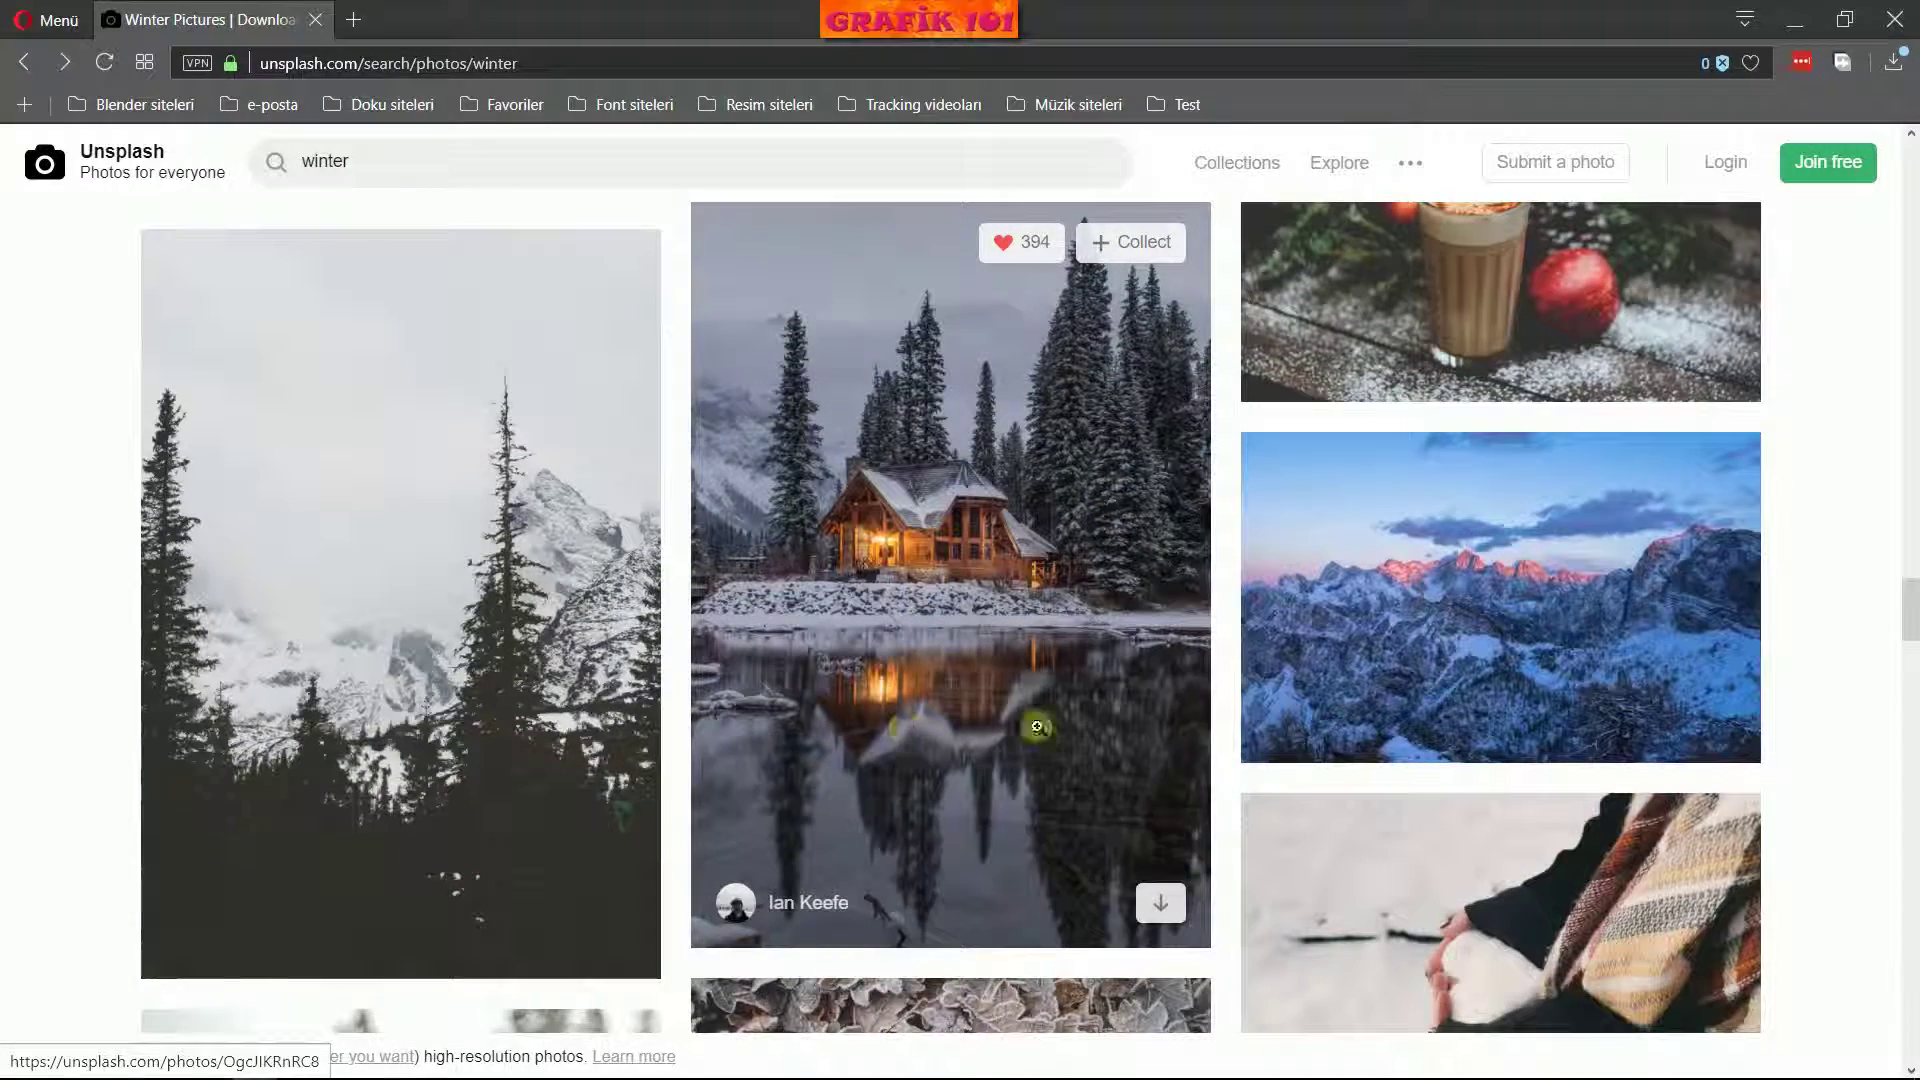
# View the snowy lakeside cabin photo on Unsplash, close it, and switch back to Sqirlz Water Reflections
pyautogui.click(989, 684)
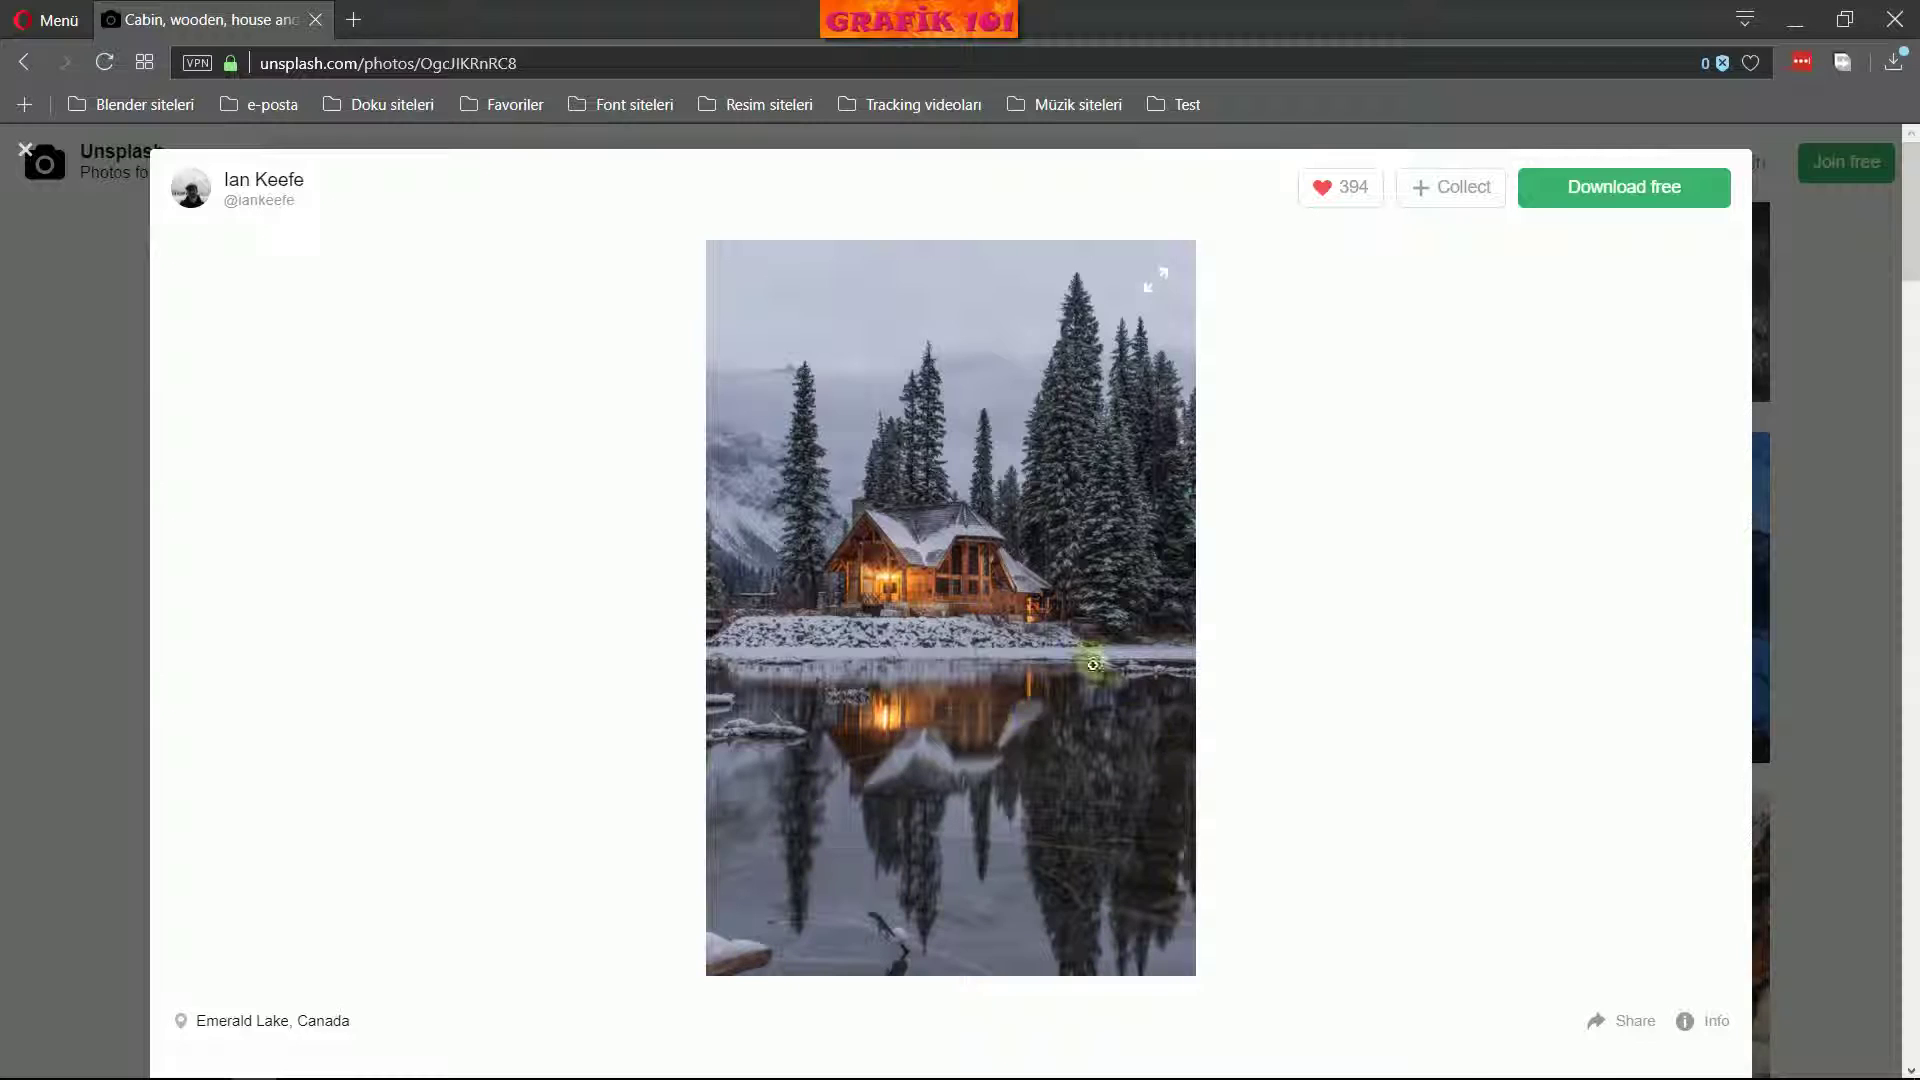
pyautogui.click(77, 379)
pyautogui.scroll(3, 1208, 415)
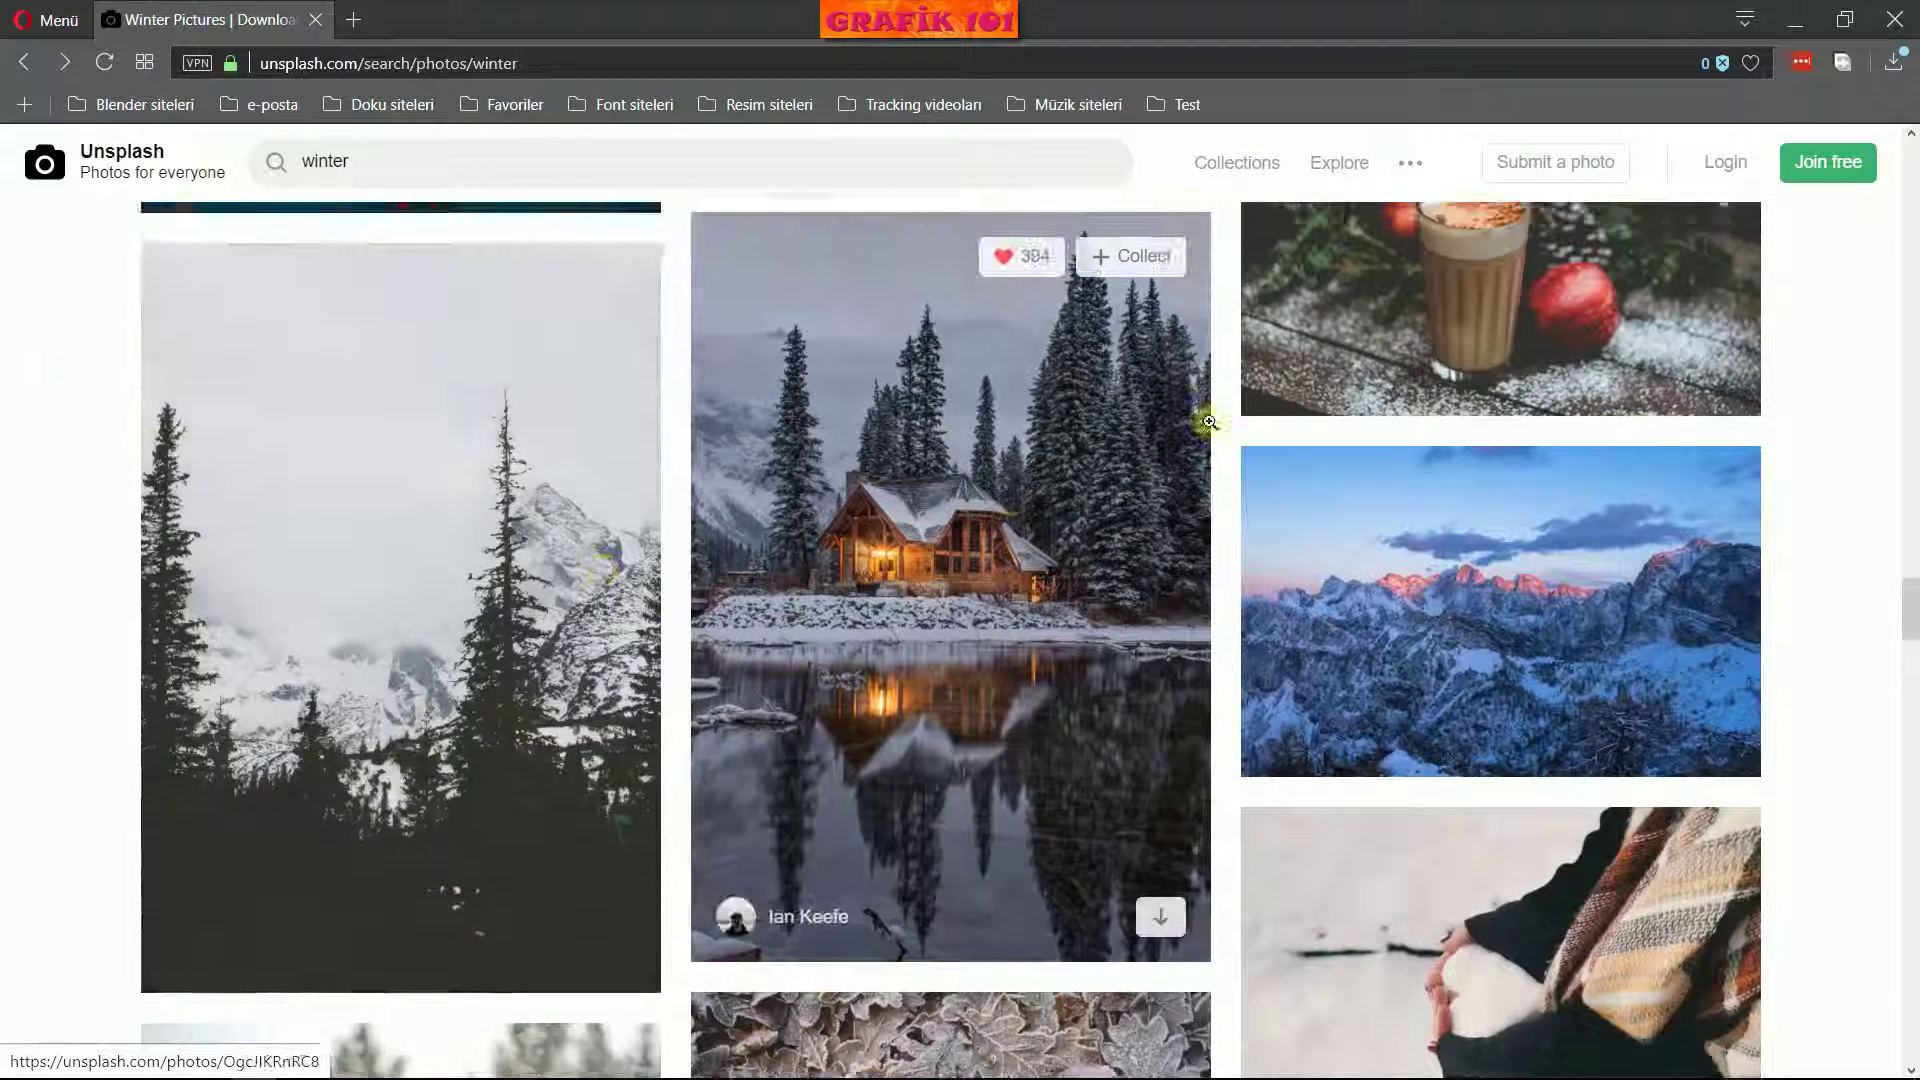
pyautogui.click(1790, 22)
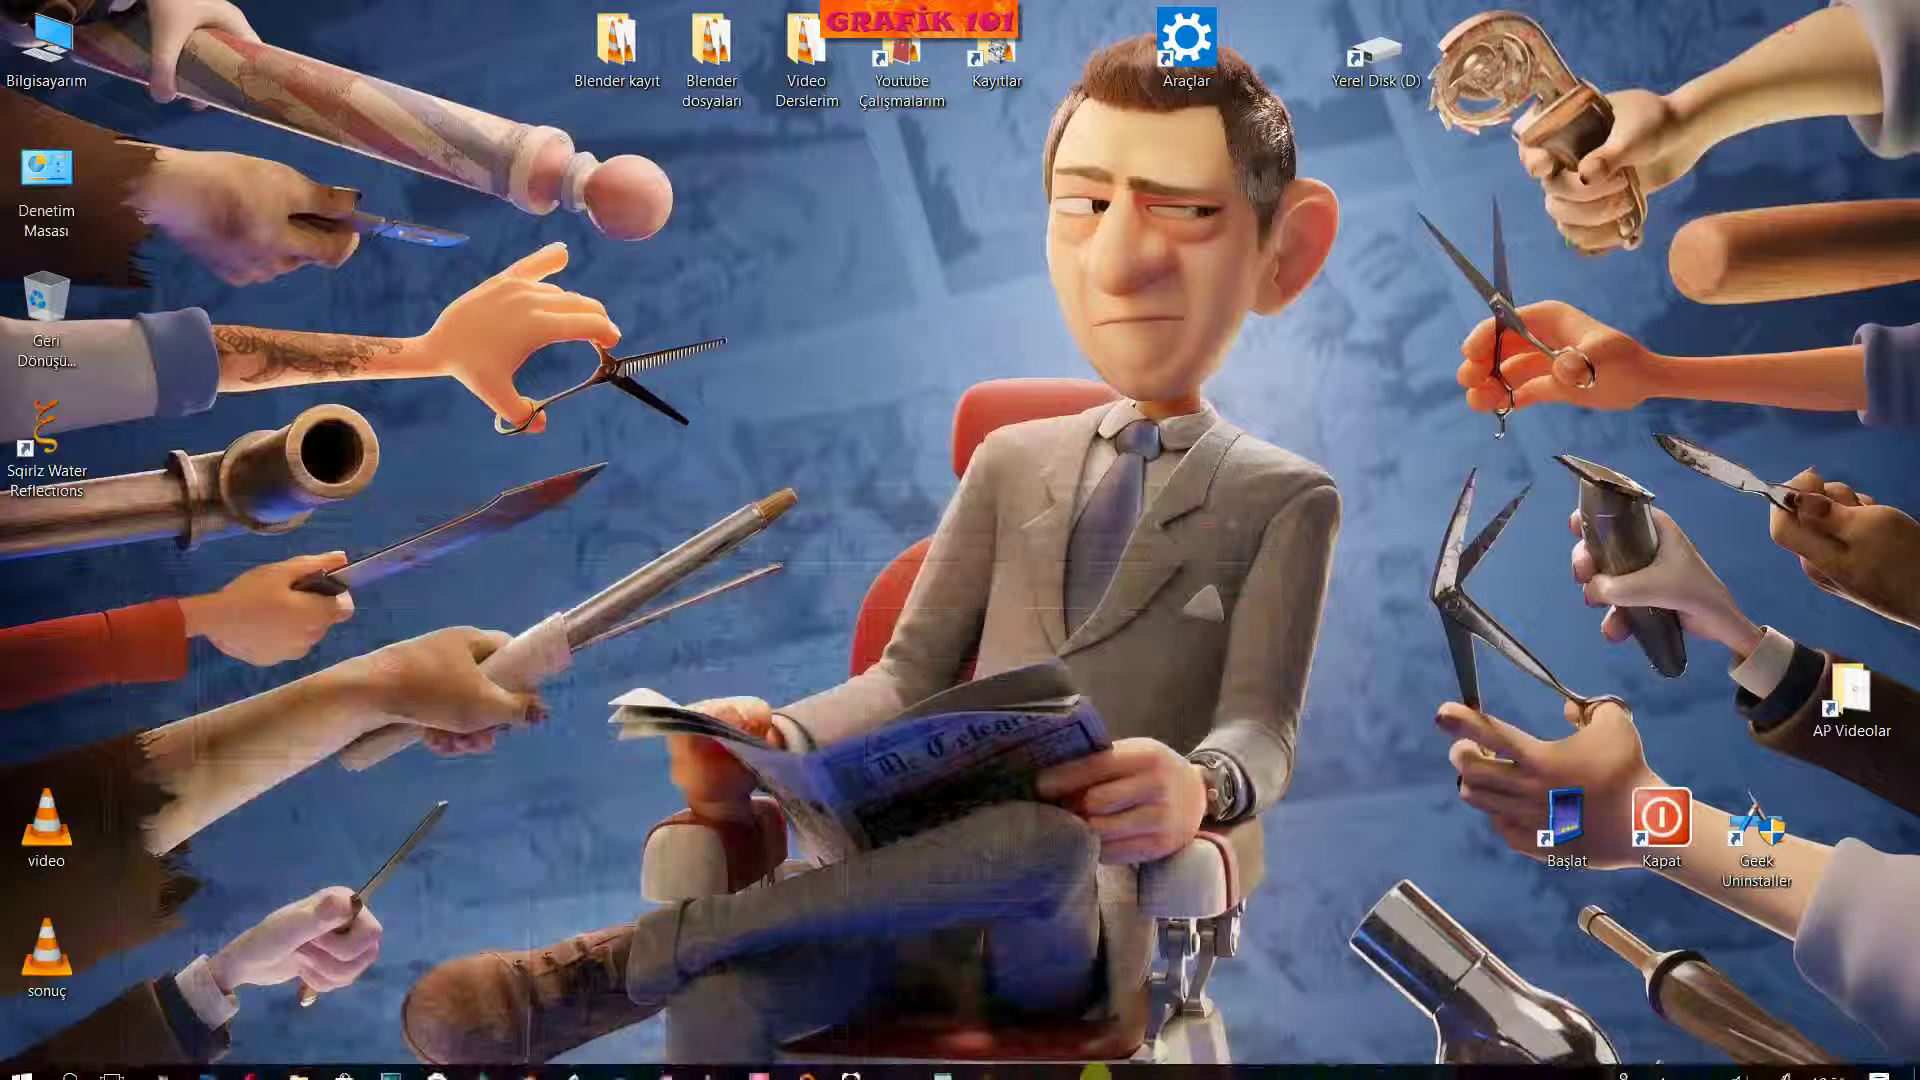
pyautogui.click(1006, 1058)
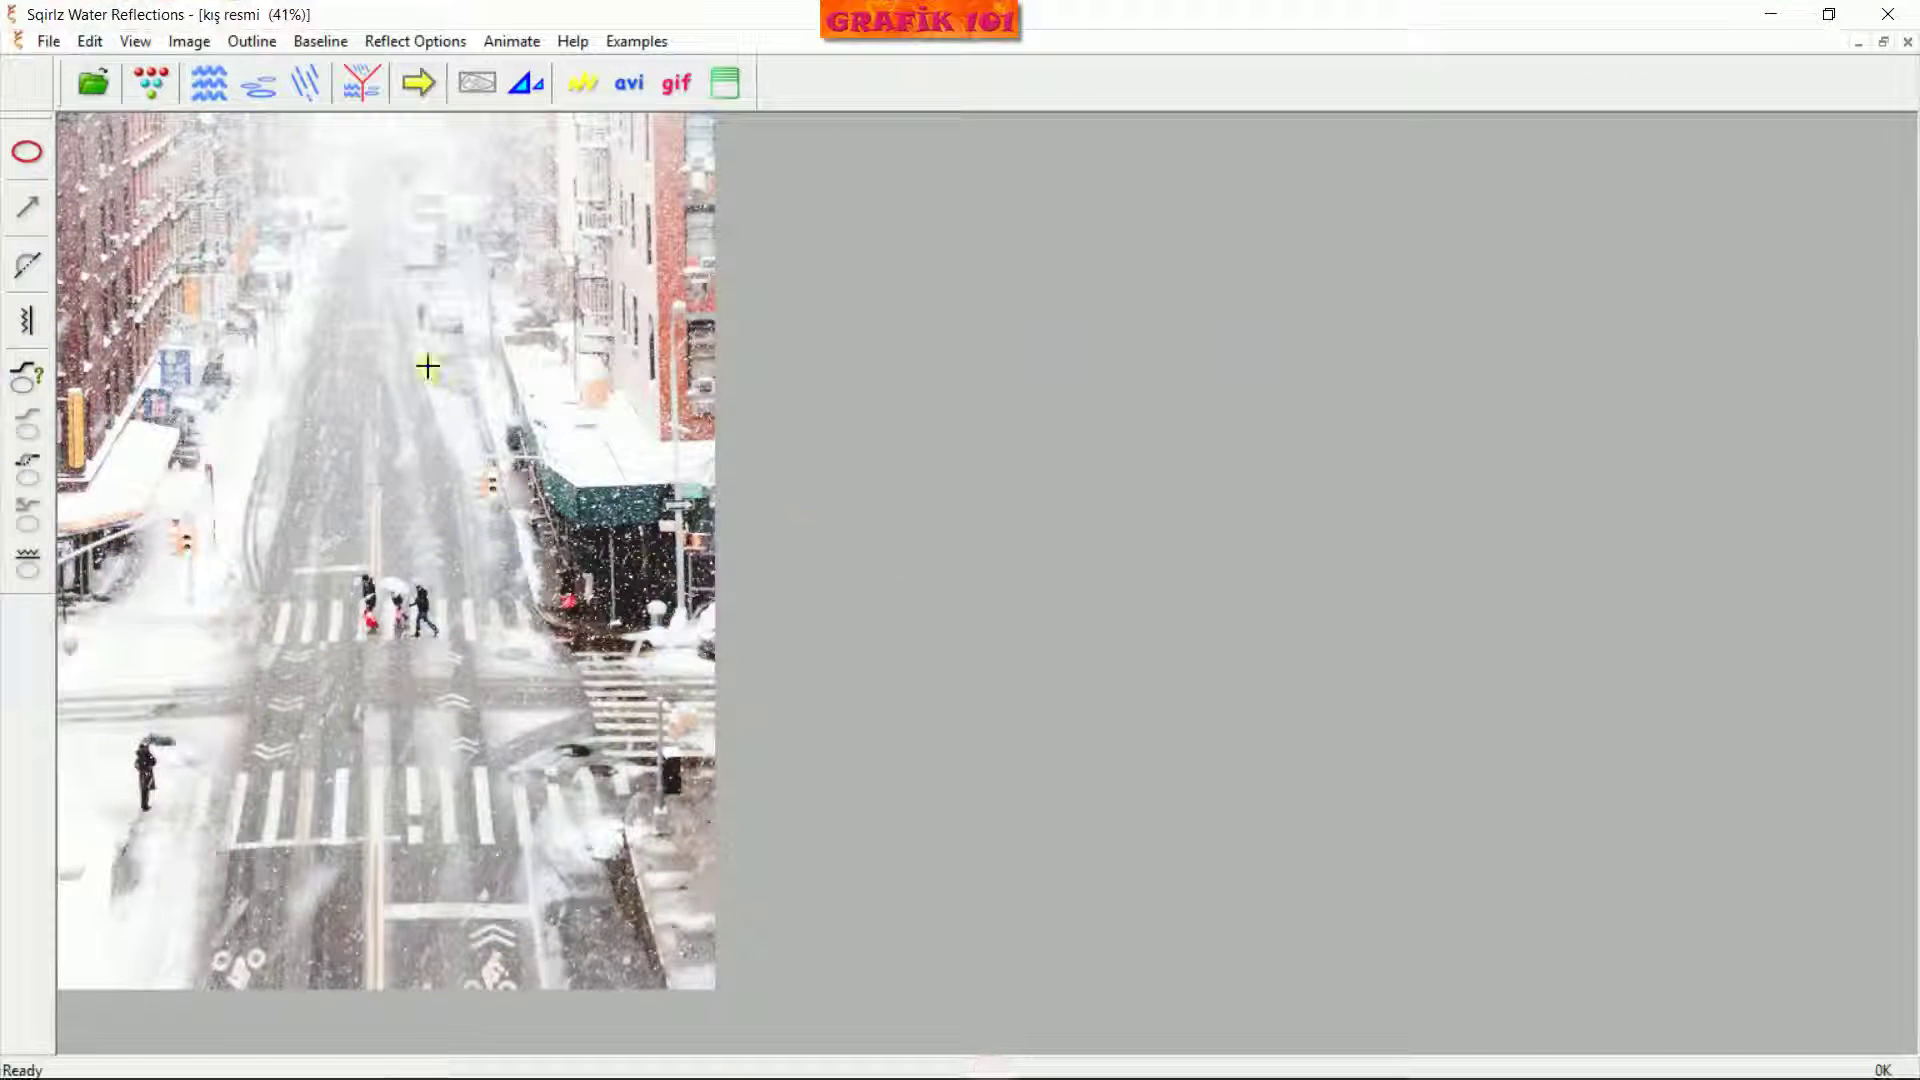